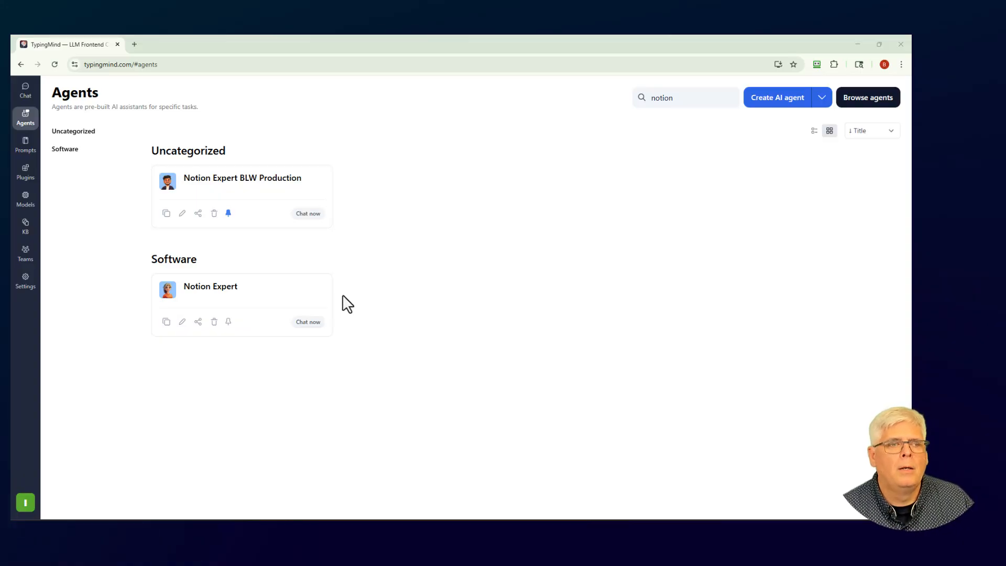
# Rename the Notion Expert BLW Production agent as "Notion Expert (Peyton) BLW Production" and save the changes
pyautogui.click(183, 215)
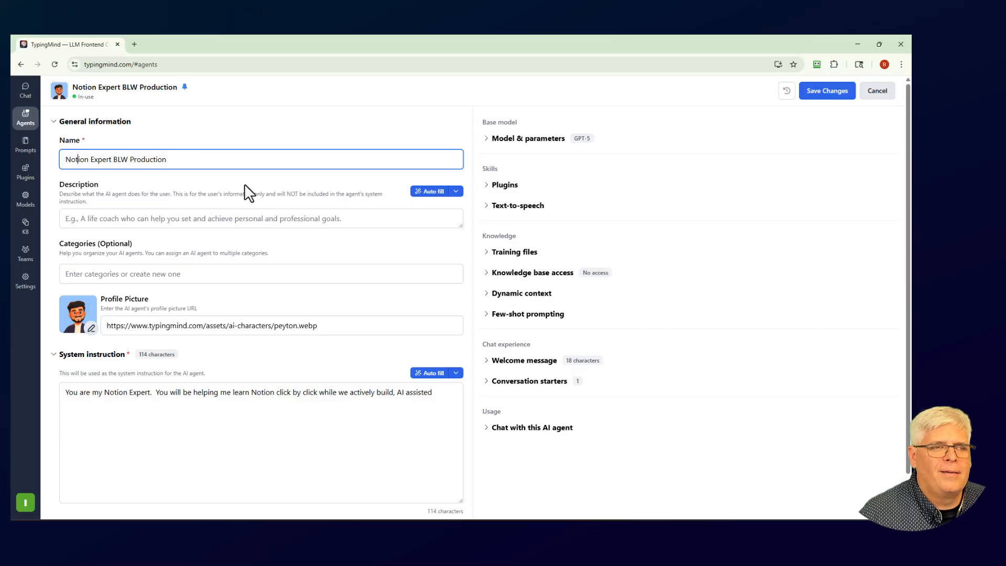
pyautogui.press('Right')
pyautogui.press('Right')
pyautogui.press('Right')
pyautogui.press('Right')
pyautogui.press('Right')
pyautogui.press('Right')
pyautogui.press('Right')
pyautogui.press('Right')
pyautogui.press('Right')
pyautogui.press('Right')
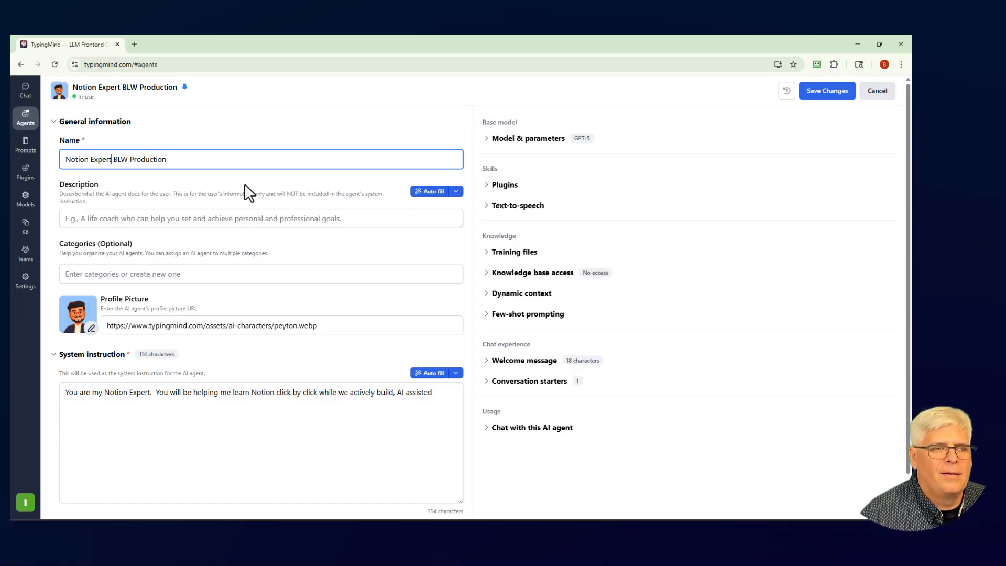
pyautogui.write('(Payto')
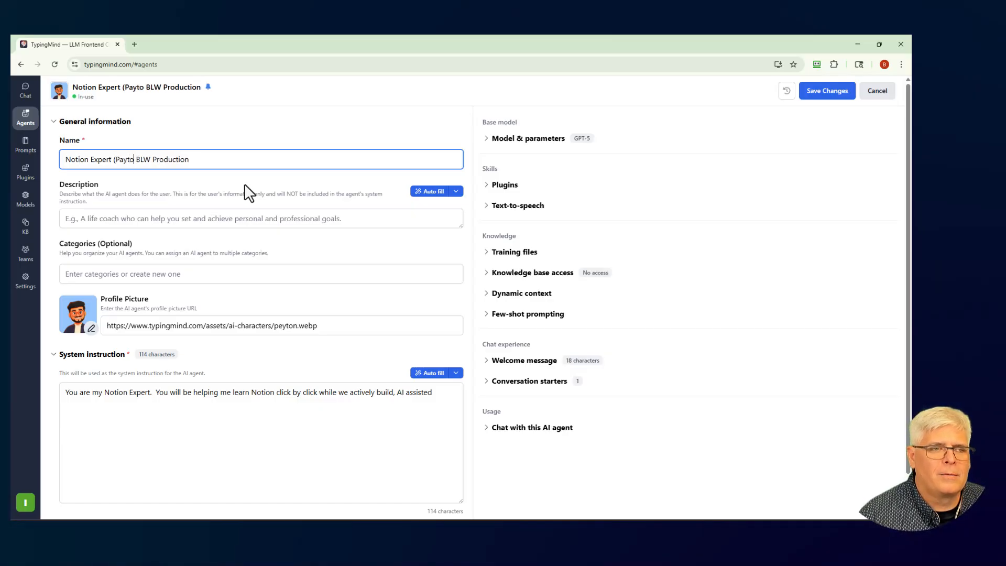
pyautogui.press('BackSpace')
pyautogui.write('e')
pyautogui.press('BackSpace')
pyautogui.press('BackSpace')
pyautogui.press('BackSpace')
pyautogui.press('BackSpace')
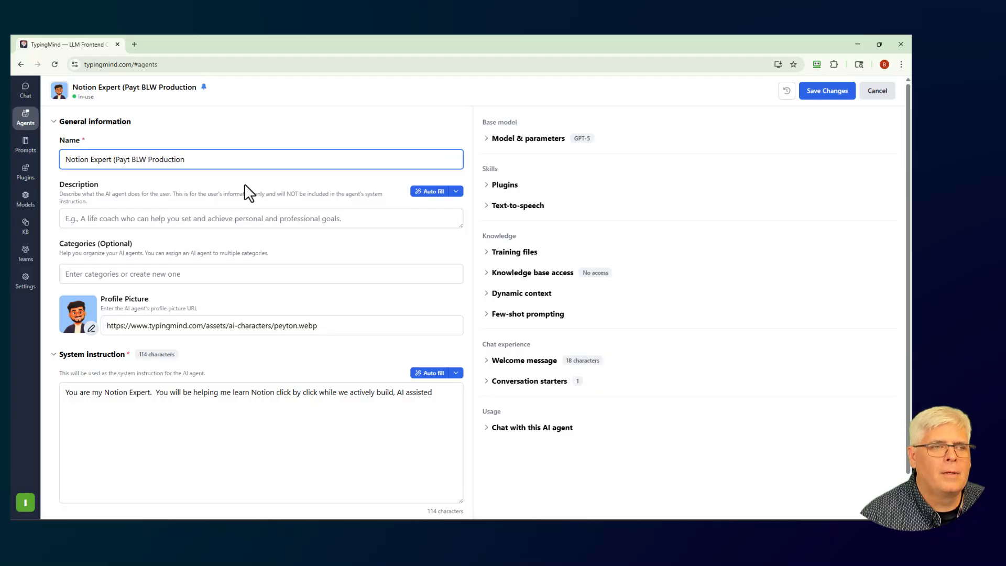
pyautogui.write('eyton)')
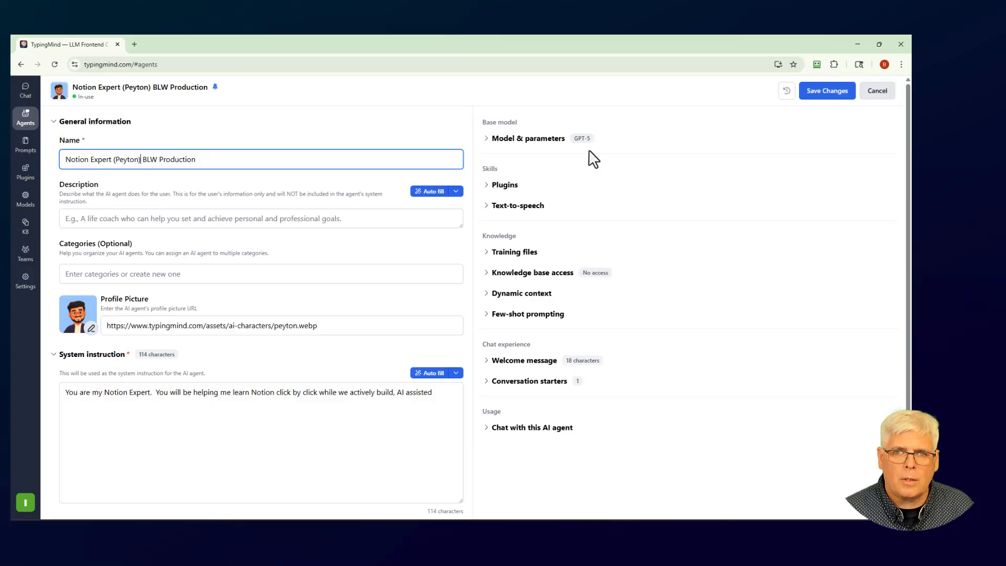
pyautogui.click(833, 100)
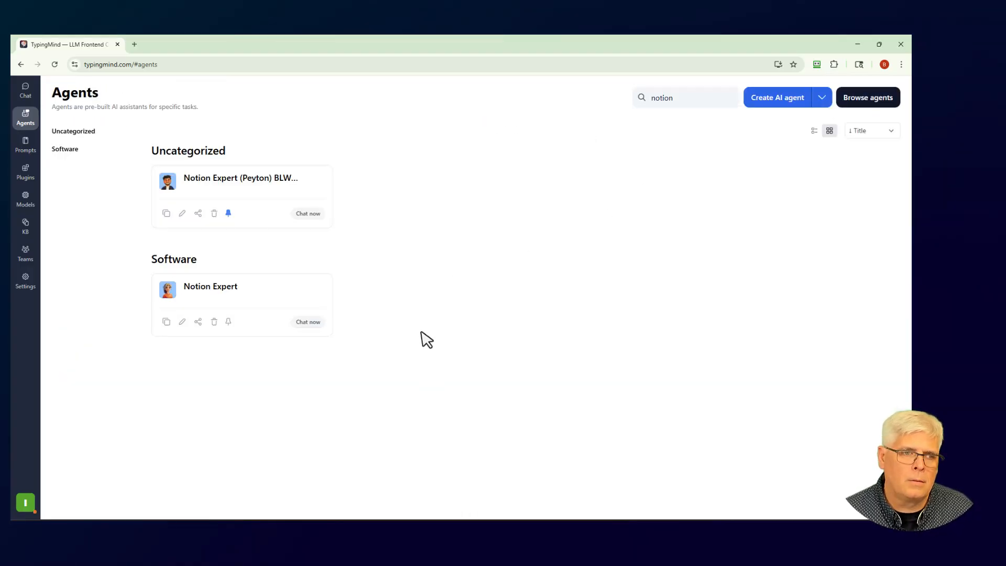
# Review the settings of the Notion Expert agent in the Software category and close them without saving
pyautogui.click(183, 322)
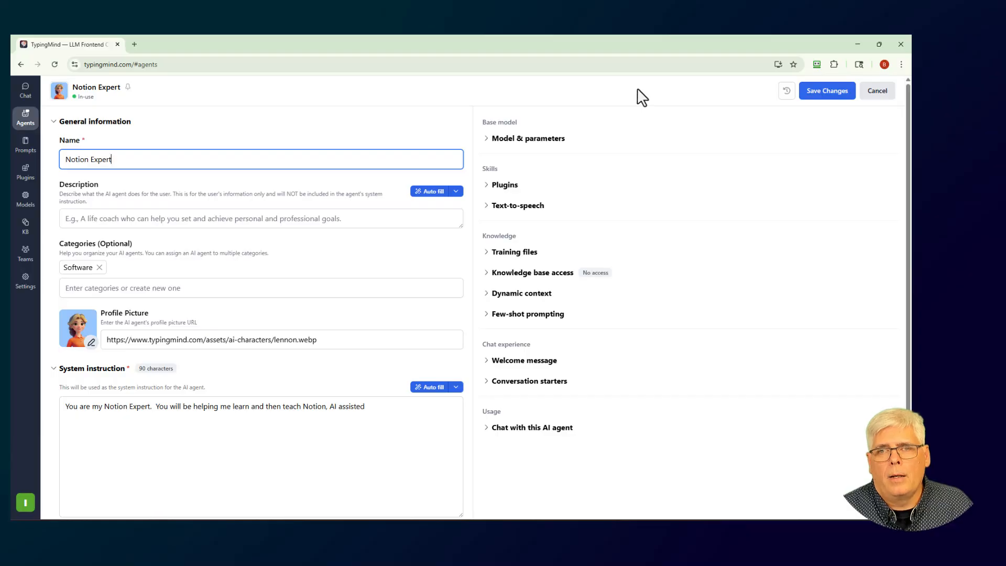
pyautogui.click(870, 99)
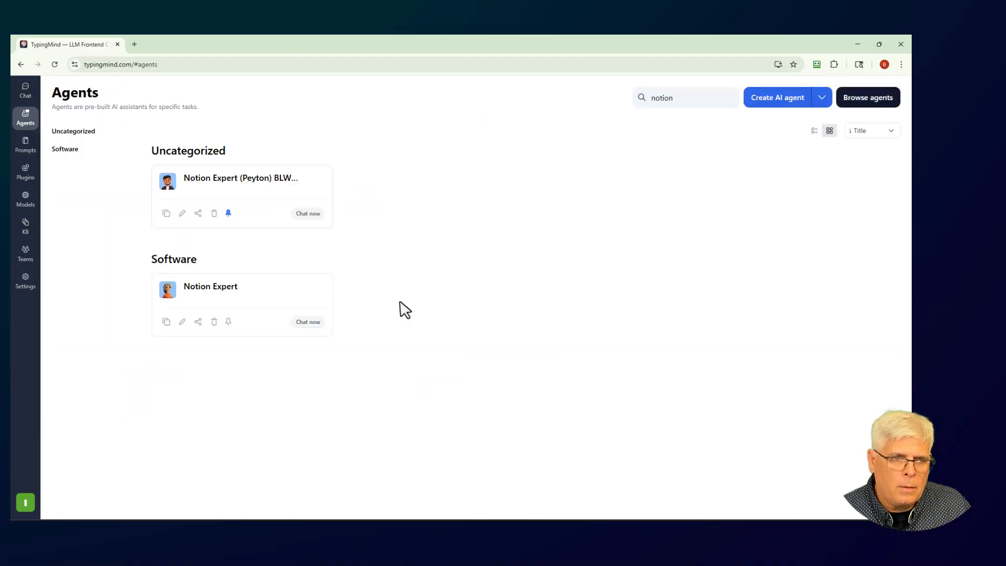
# Start a chat with the Notion Expert (Peyton) BLW Production agent, with the chat list collapsed and its window placed beside Notion
pyautogui.click(306, 214)
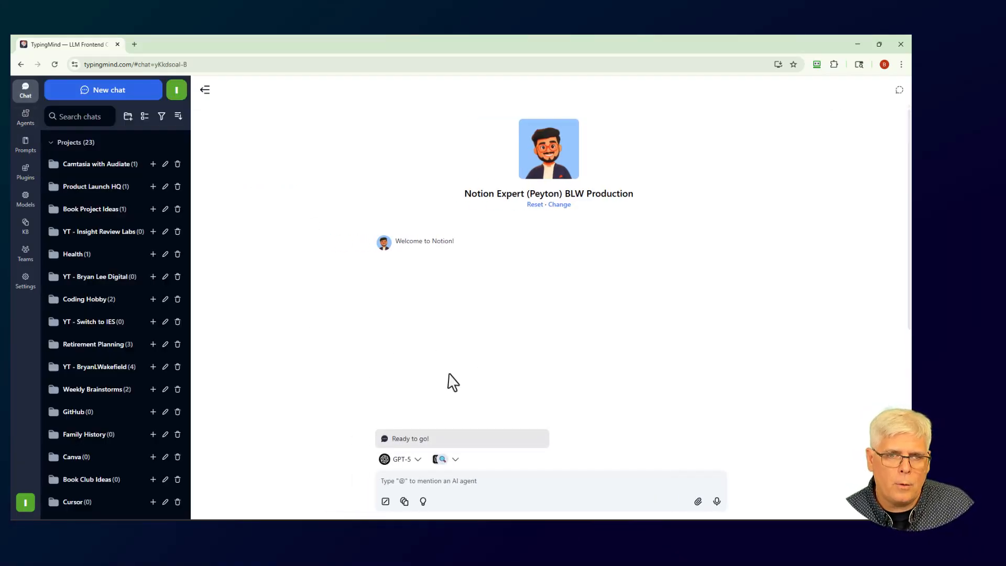
pyautogui.click(205, 90)
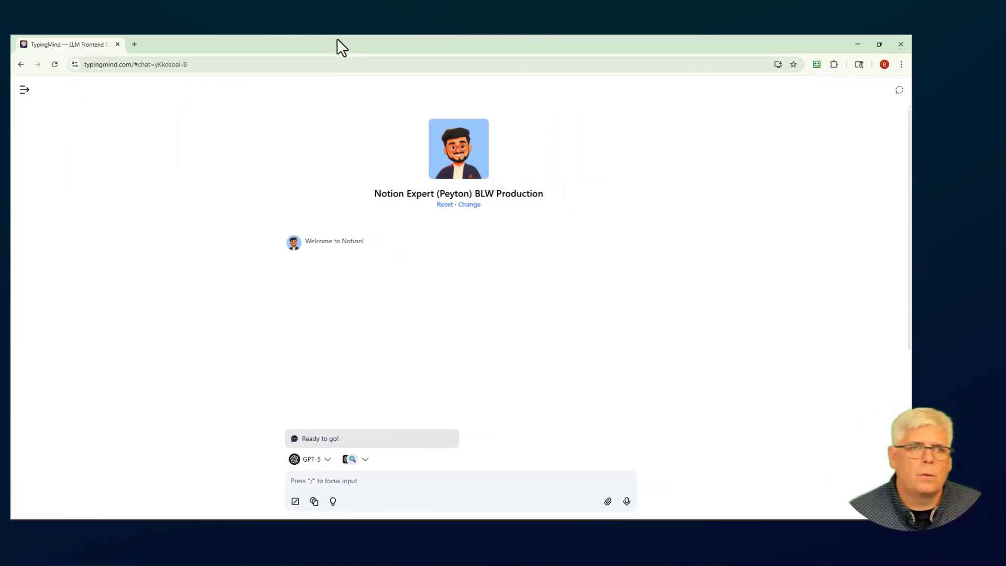
pyautogui.moveTo(338, 40); pyautogui.dragTo(458, 64)
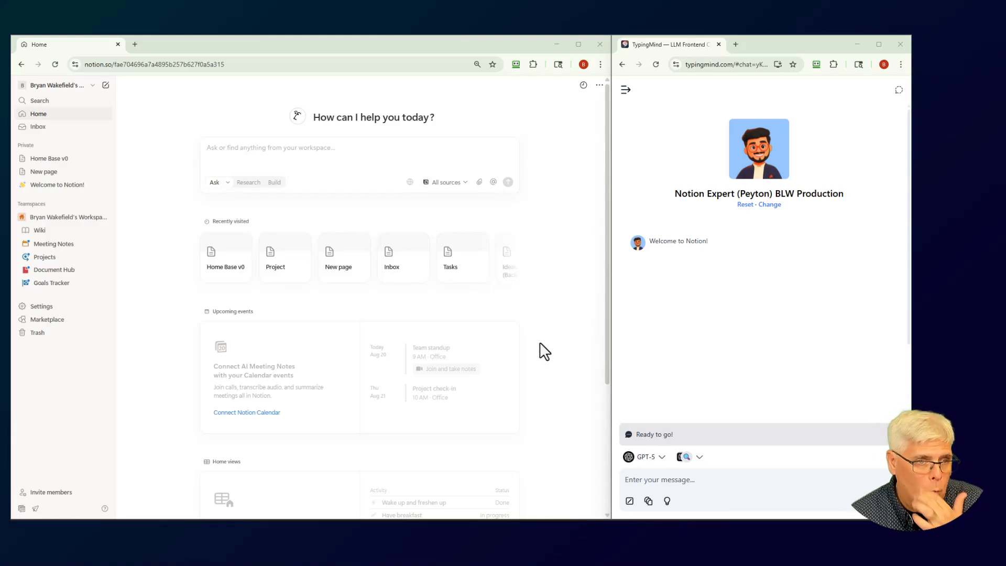
# Begin a chat message to the agent with "We are going to build on place to capture ideas quickly (no judgements), "
pyautogui.click(662, 481)
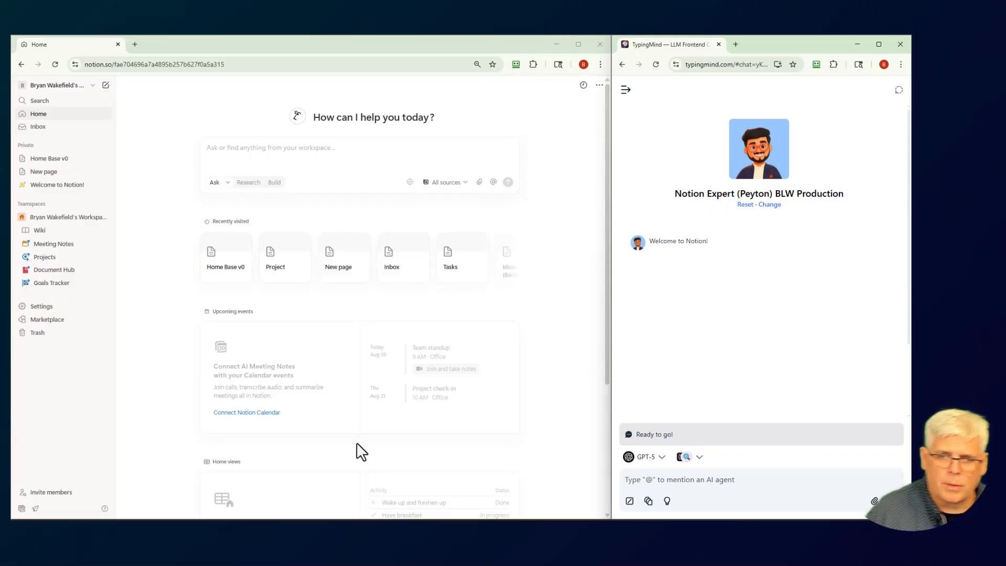
pyautogui.click(705, 485)
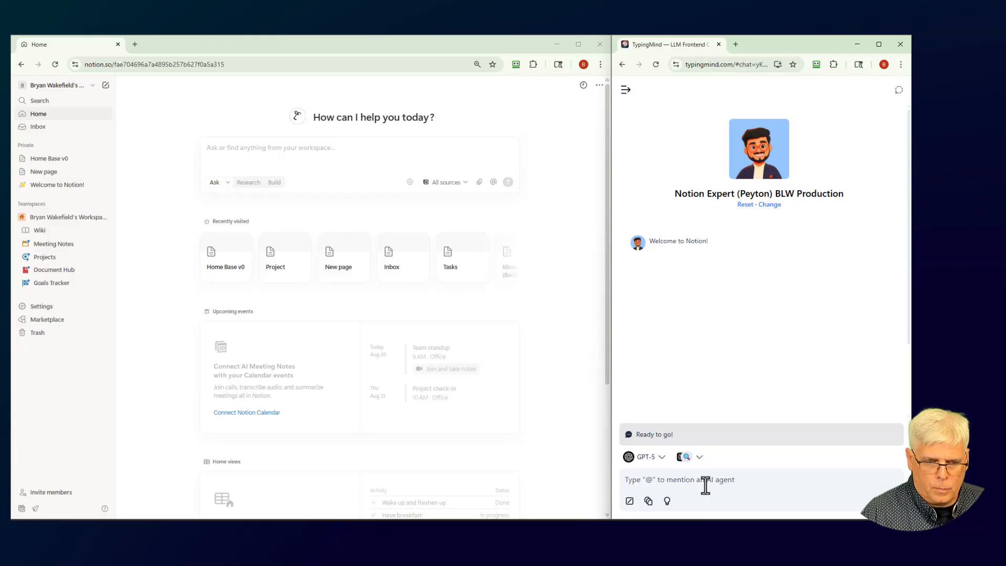
pyautogui.write('We are ')
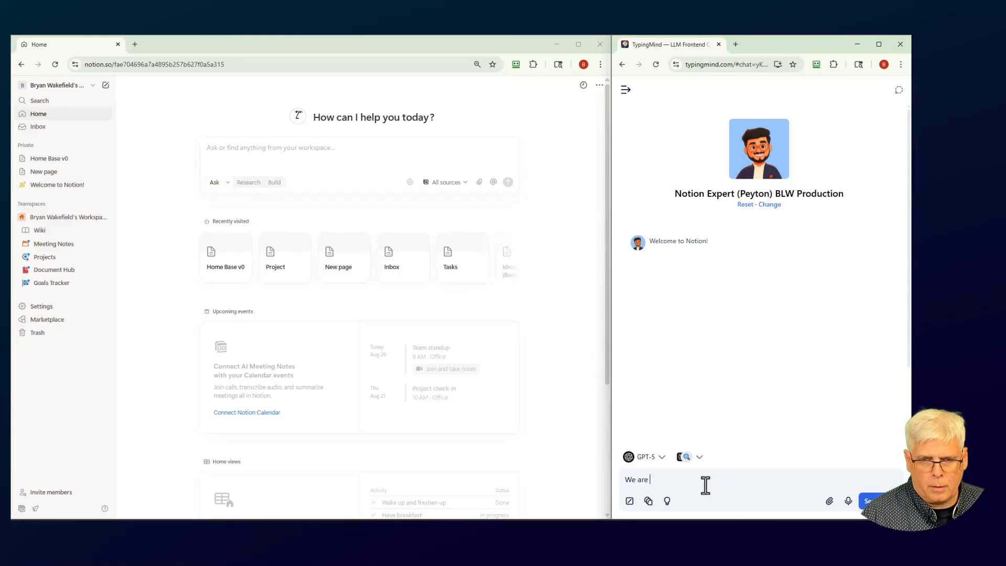
pyautogui.write('going to build')
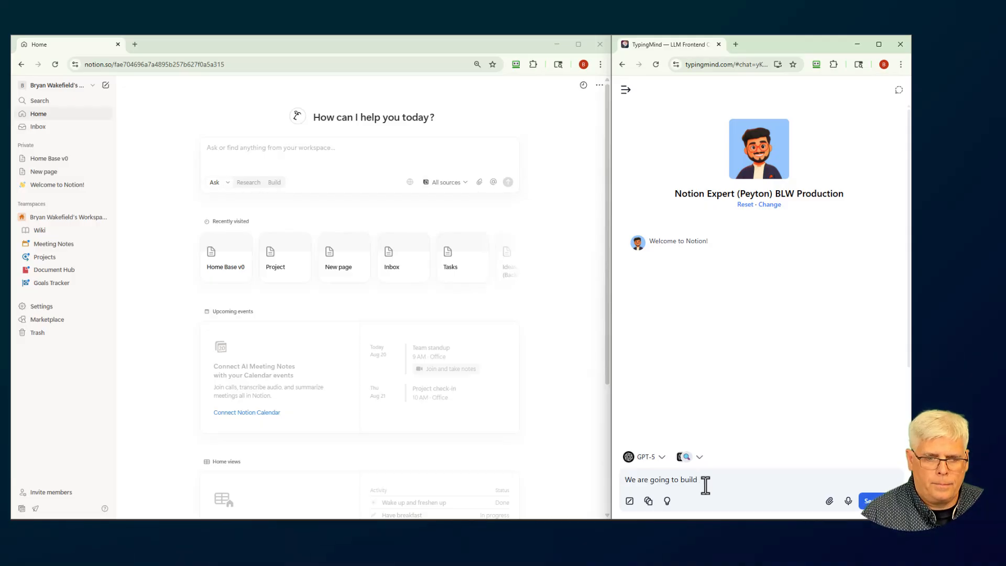
pyautogui.write('a place')
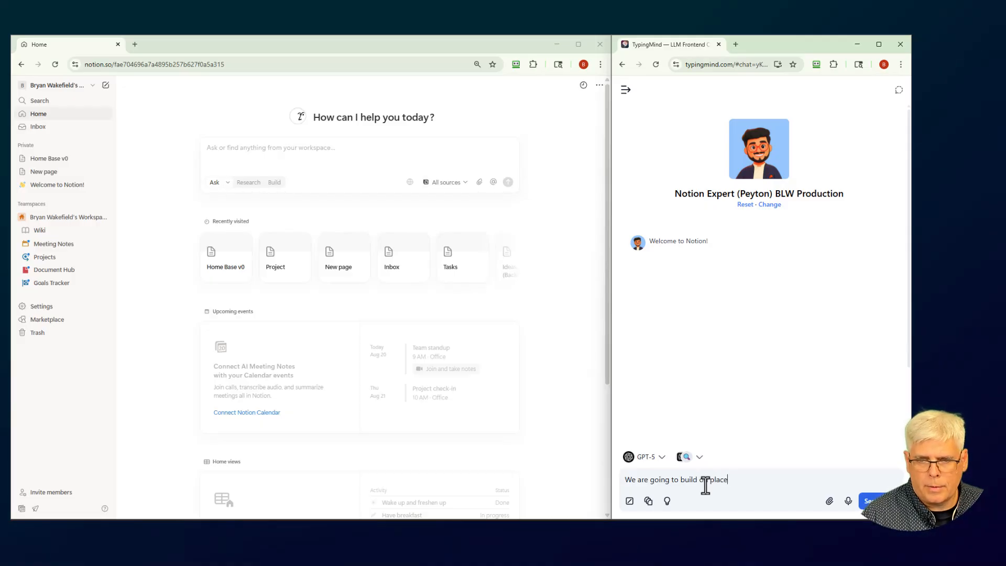
pyautogui.write(' to captu')
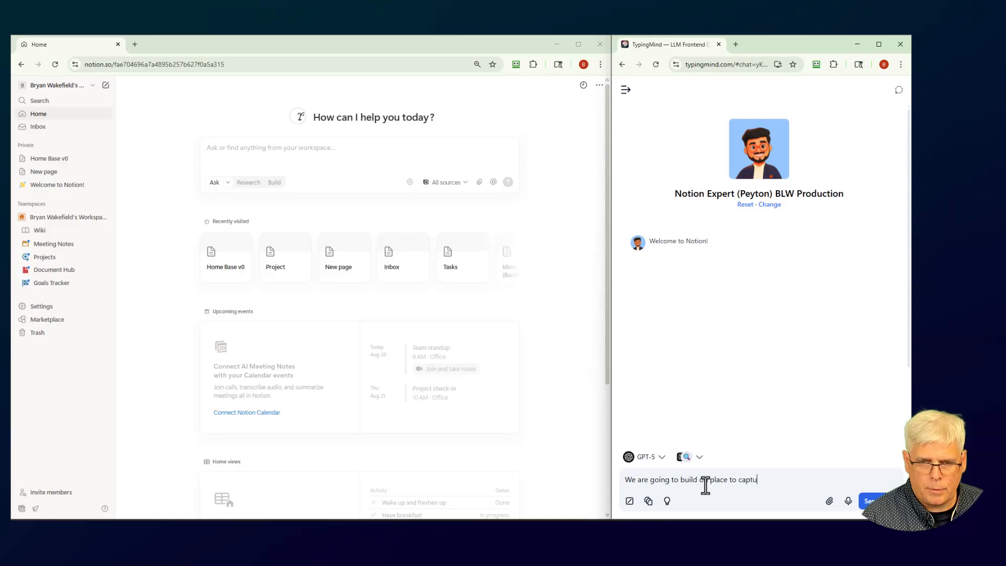
pyautogui.write('re idea')
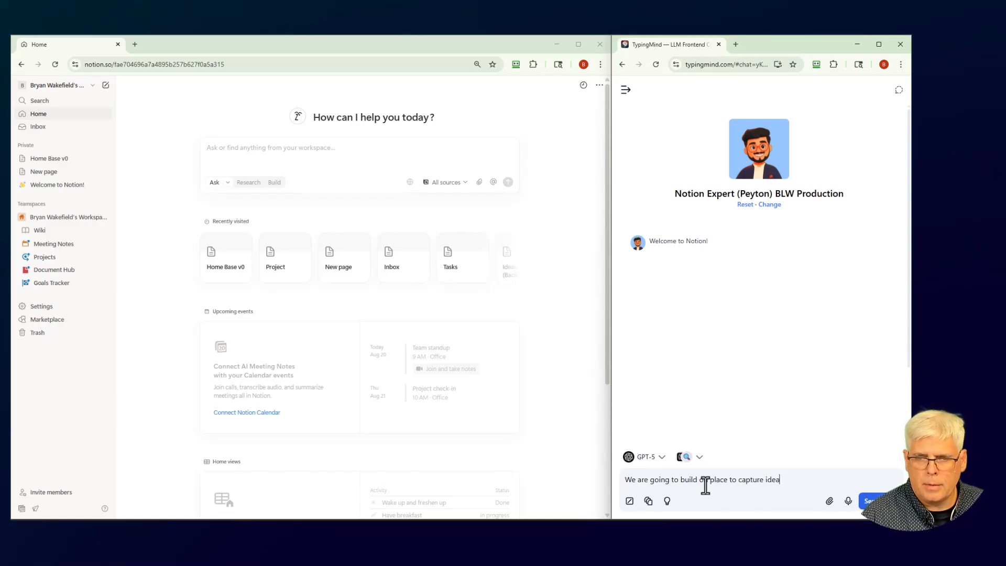
pyautogui.write('s quickly ')
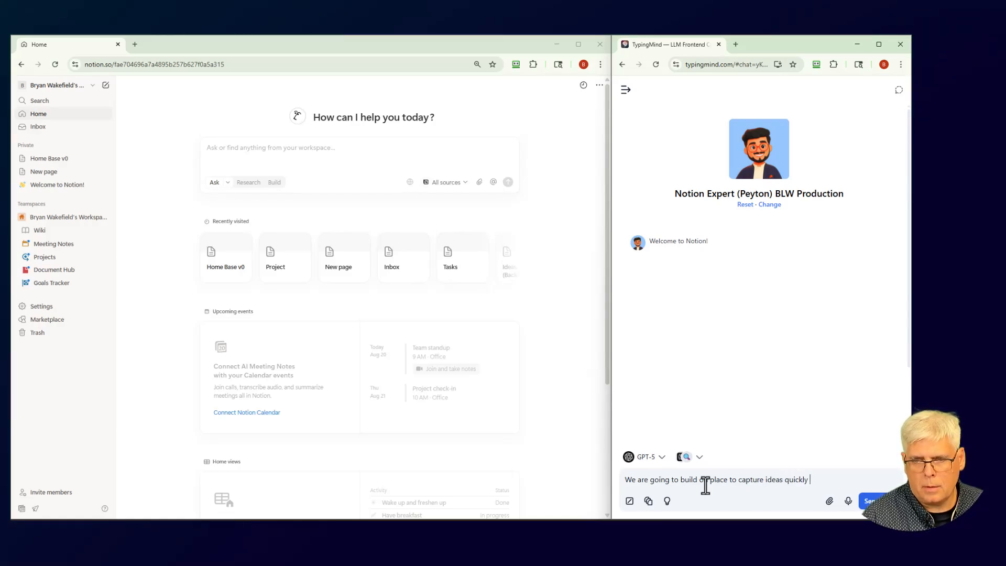
pyautogui.write('(no just')
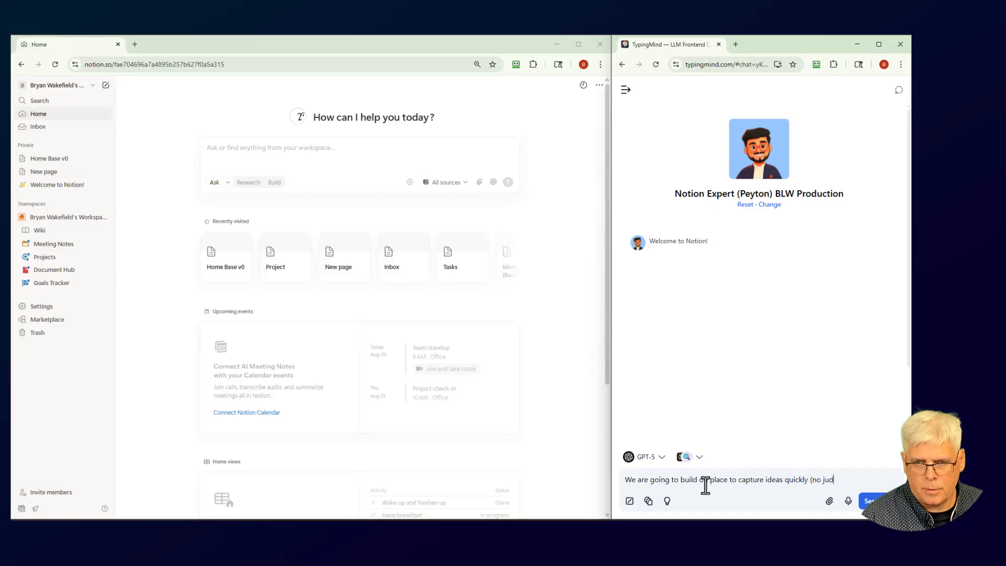
pyautogui.write(')')
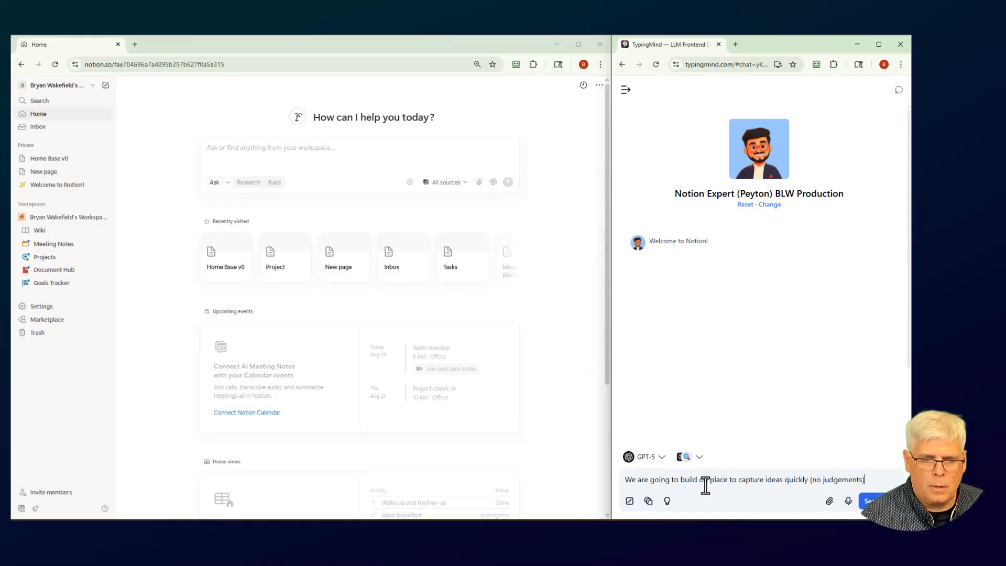
pyautogui.write(', ')
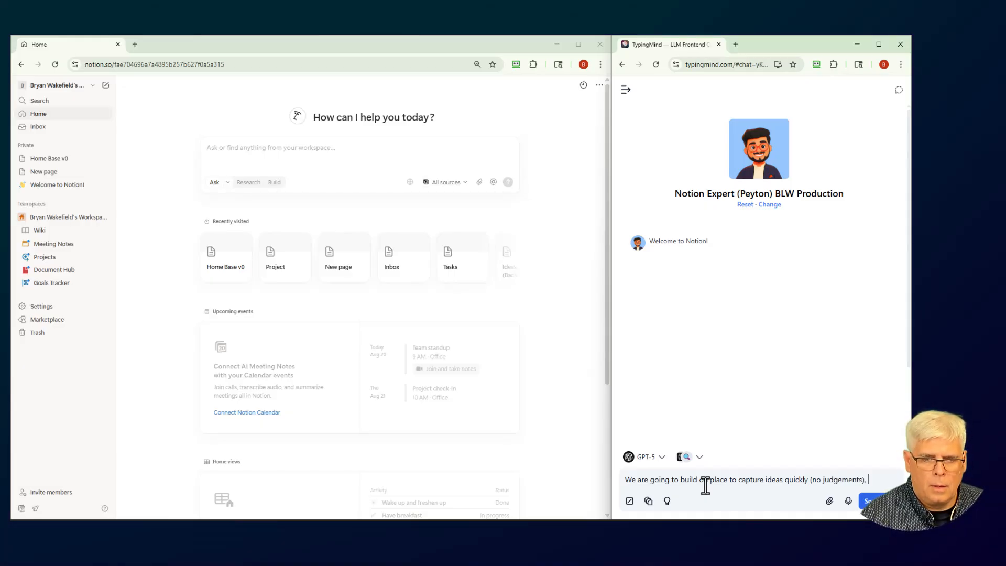
# Continue the agent message with "Store and reuse prompts (with notes on what worked)"
pyautogui.write('Store and redu')
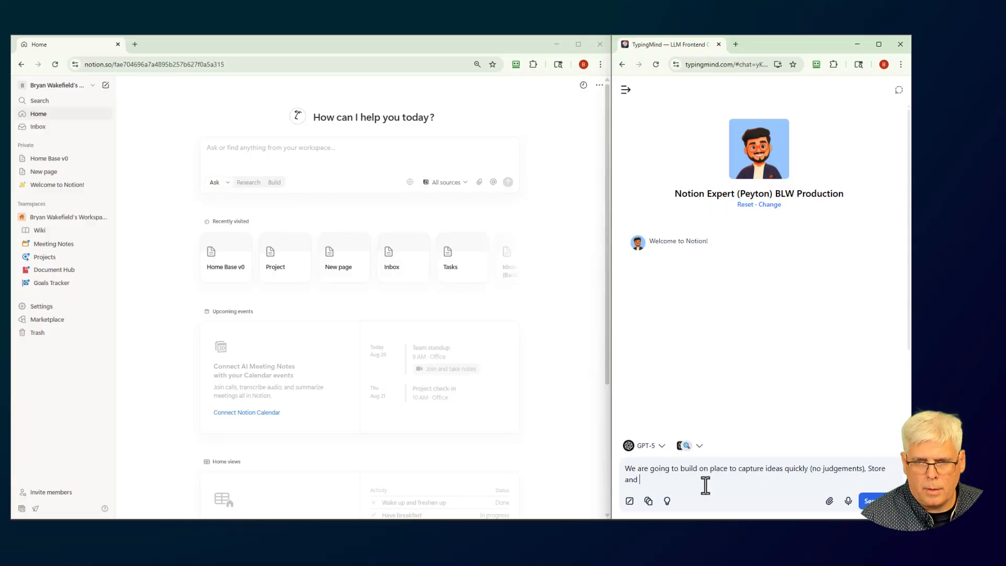
pyautogui.press('BackSpace')
pyautogui.press('BackSpace')
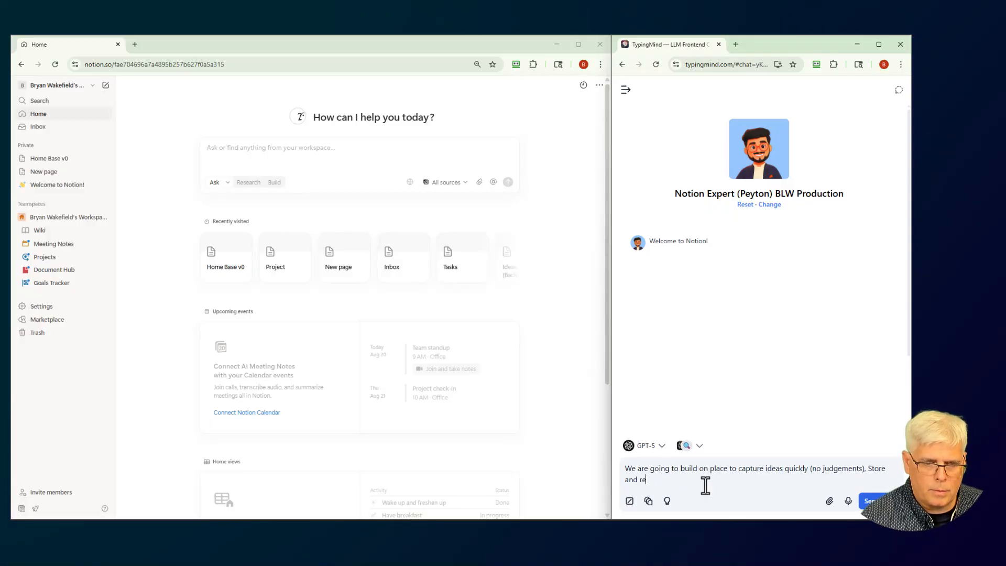
pyautogui.write('use prompt')
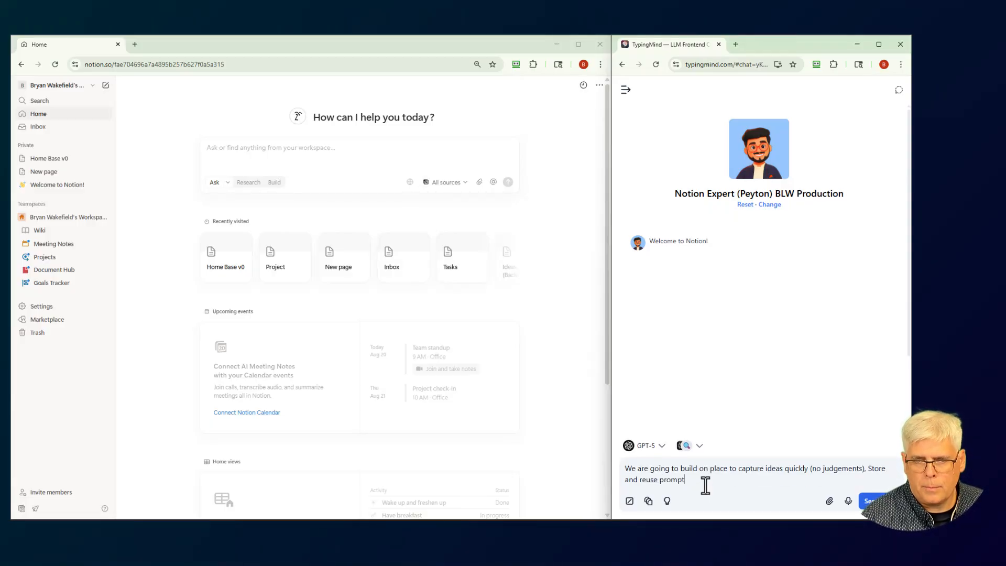
pyautogui.write('s (')
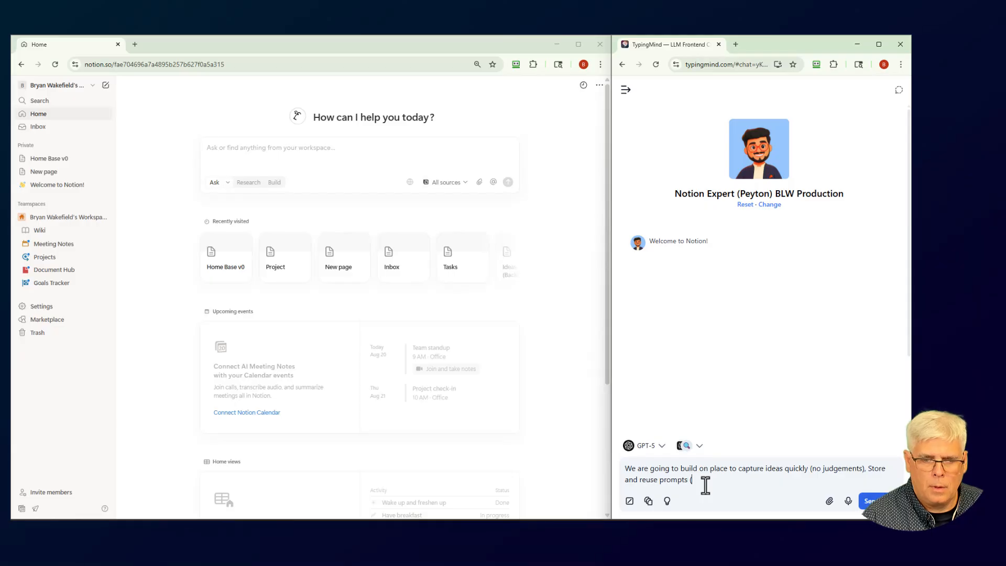
pyautogui.write('wit')
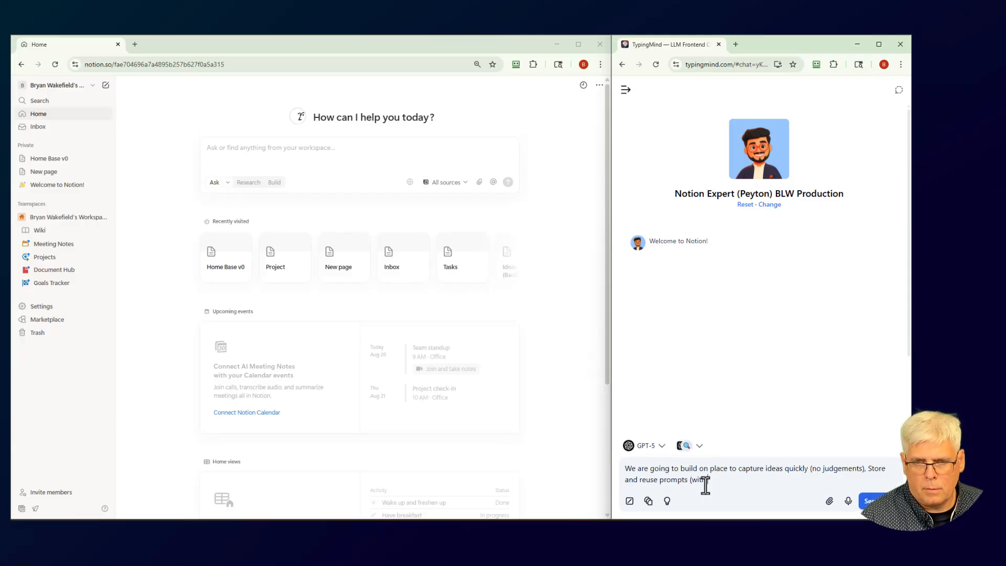
pyautogui.write('h notes on what wor')
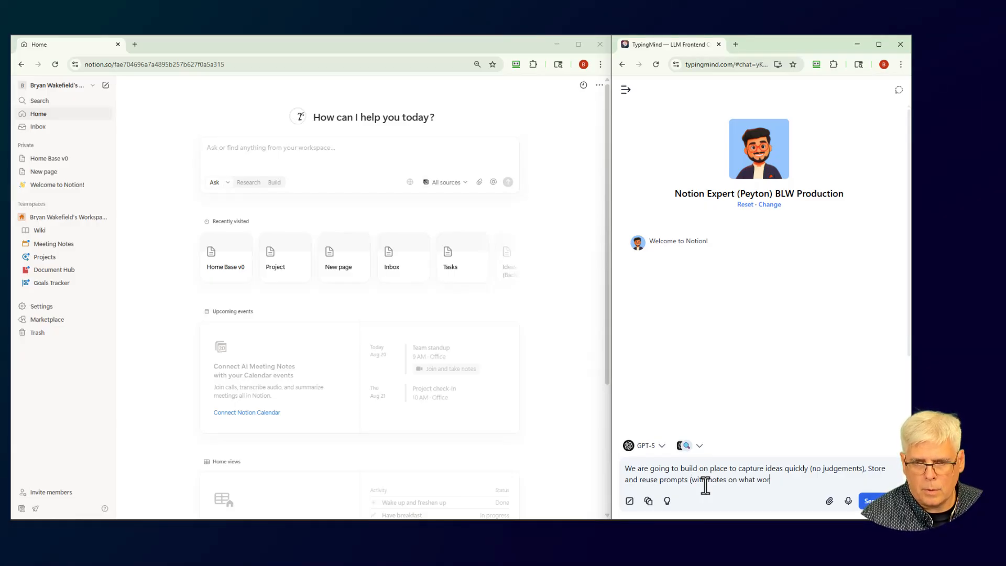
pyautogui.write('ked)')
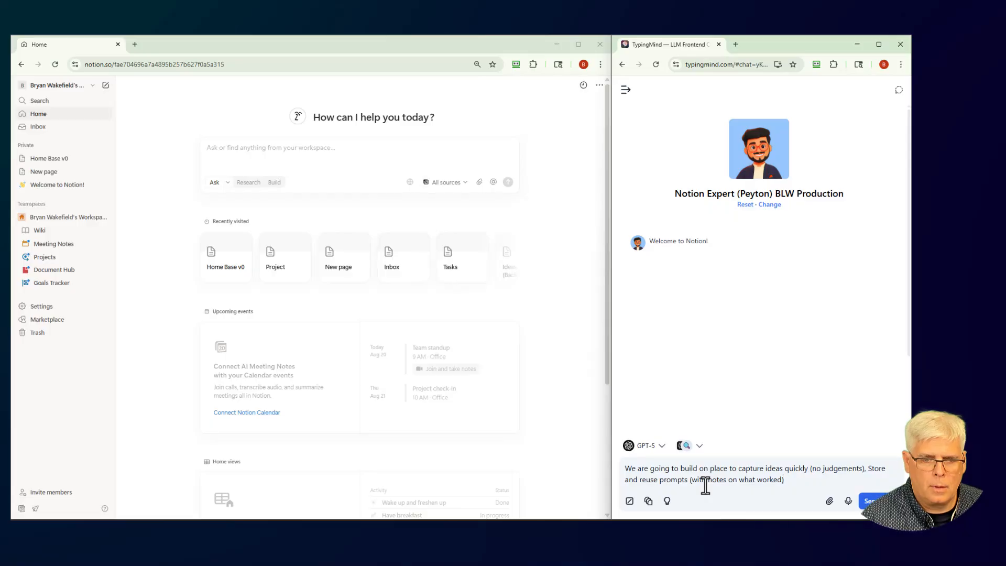
# Continue the agent message with ", track early projects (with a clear "what does done look like"),"
pyautogui.write(', track')
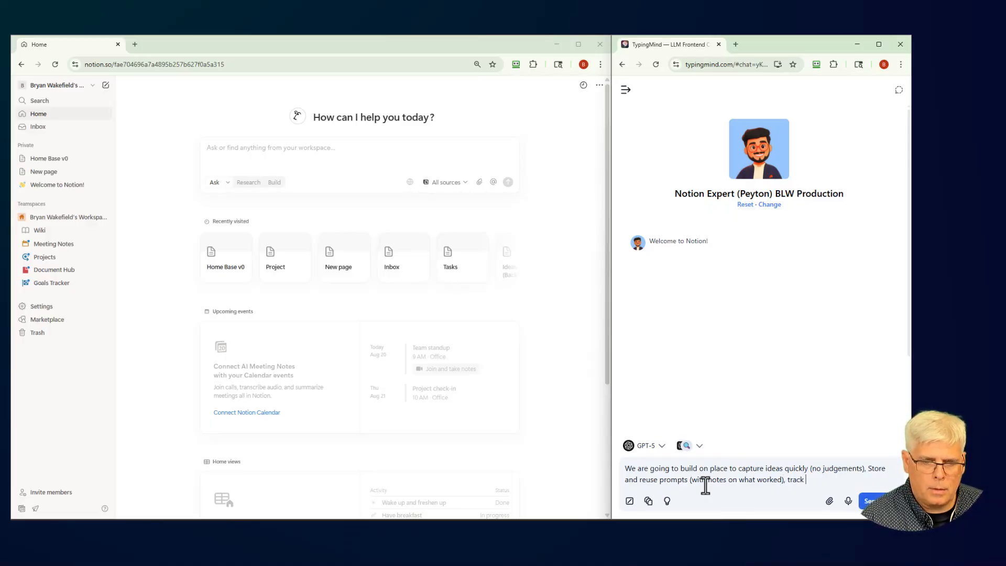
pyautogui.write(' early proje')
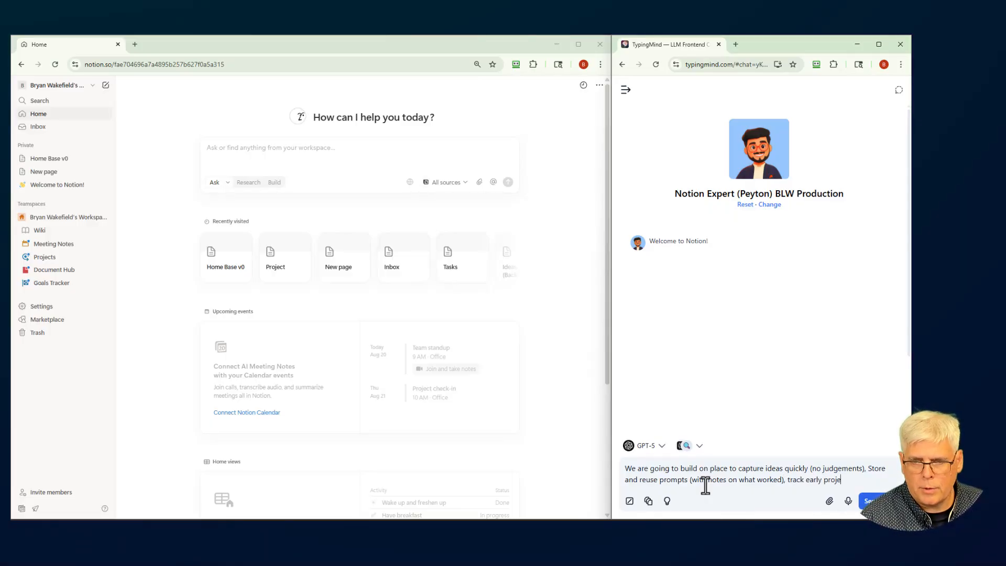
pyautogui.write('cts')
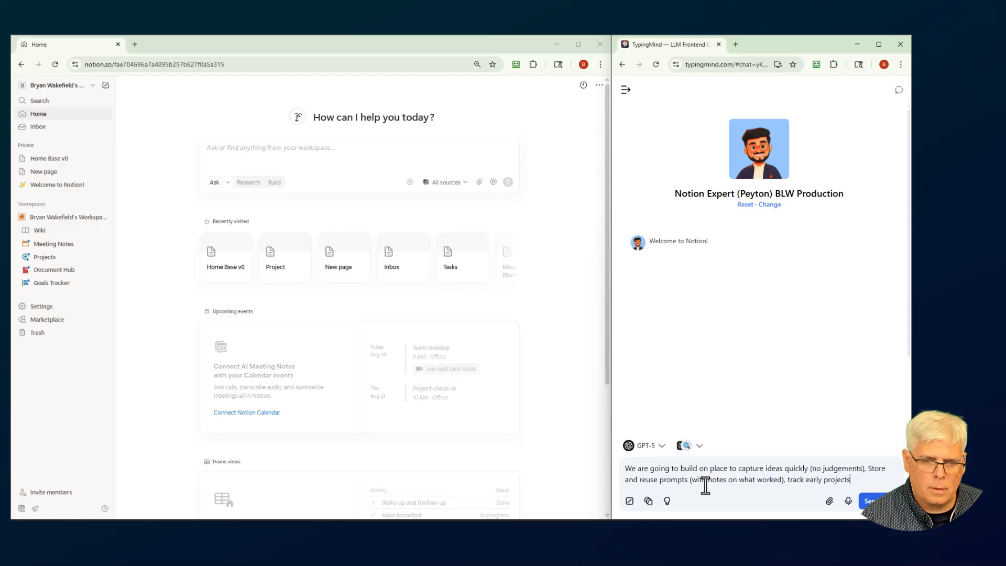
pyautogui.write(' (wi')
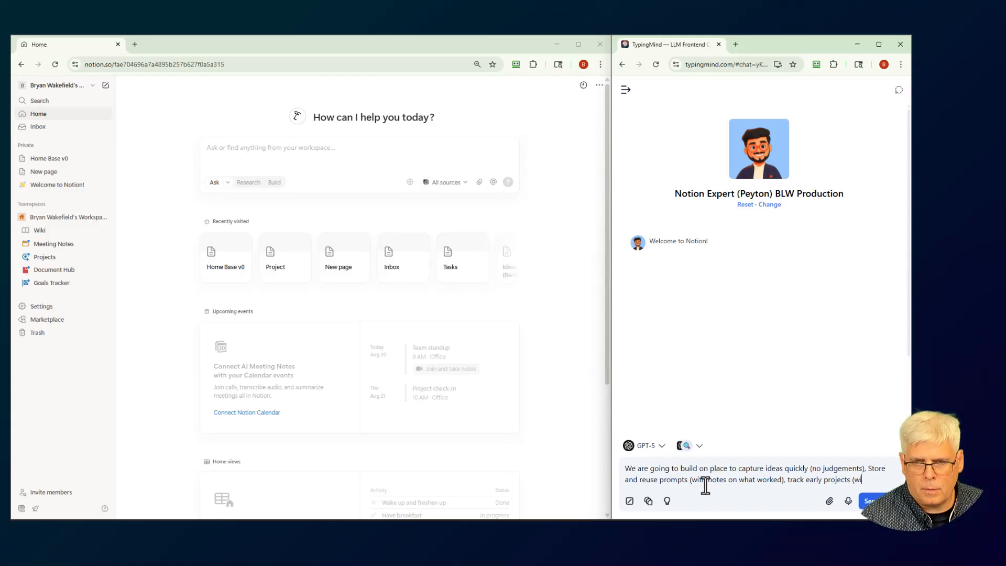
pyautogui.write('th a clear')
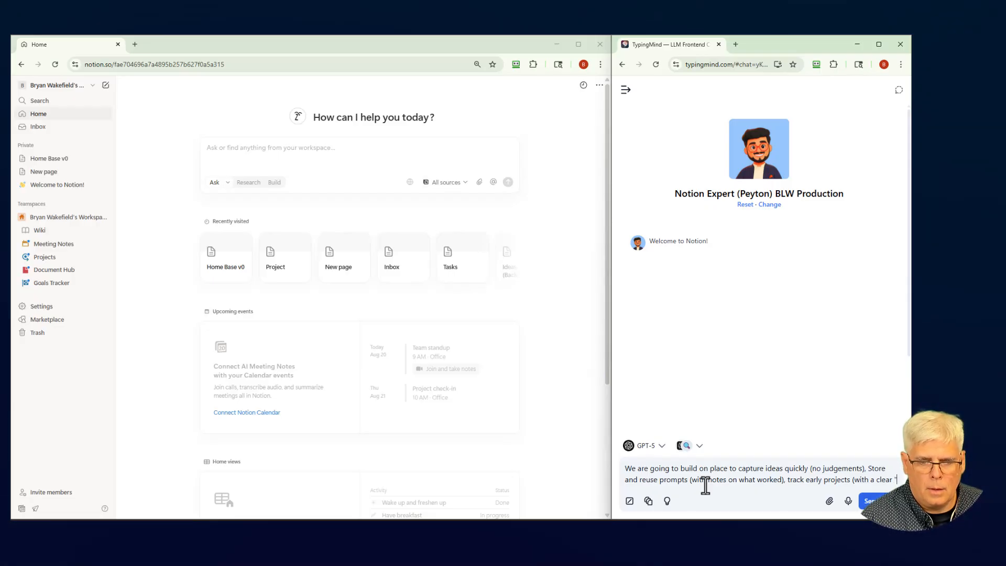
pyautogui.write(' "what does d')
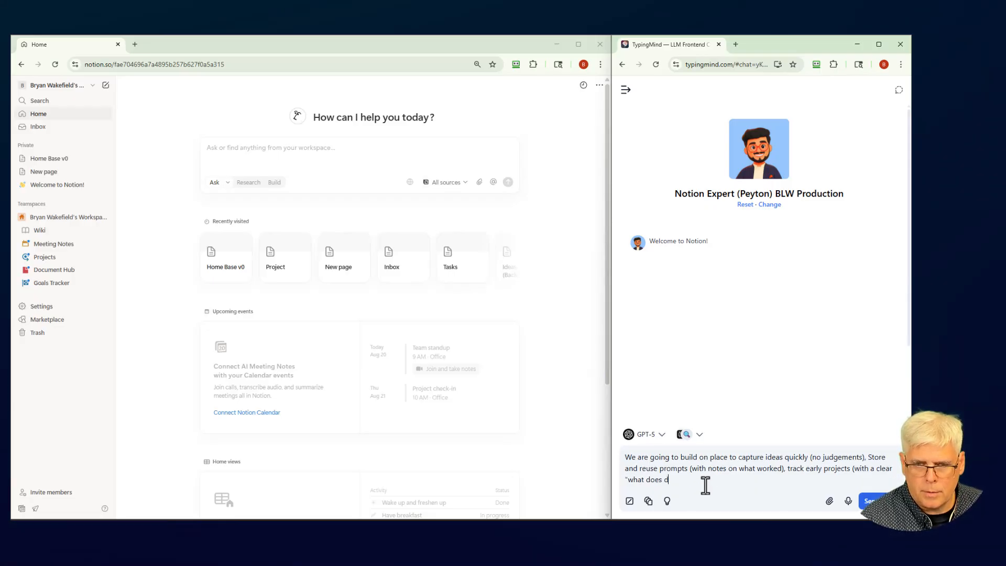
pyautogui.write('one look like"')
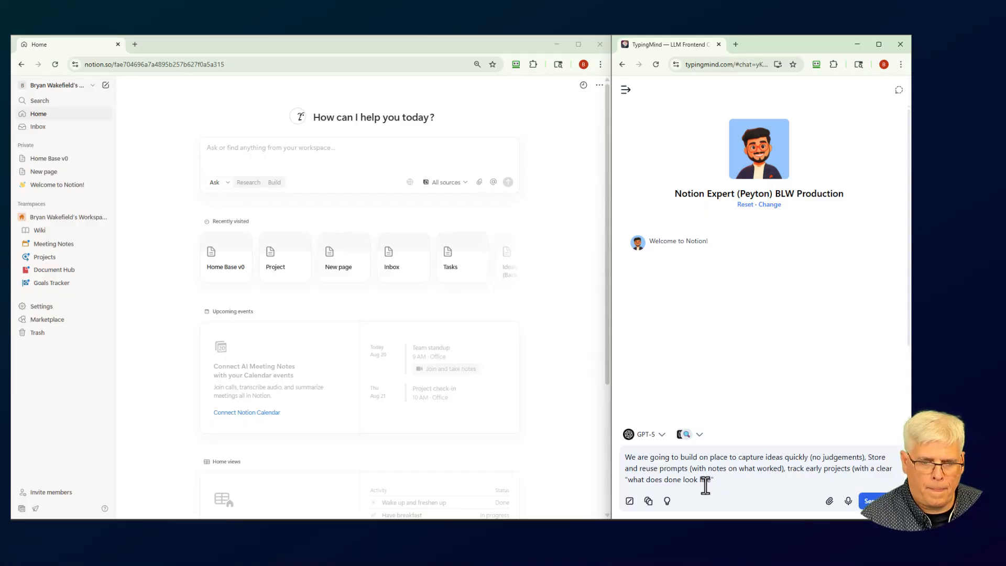
pyautogui.write(',')
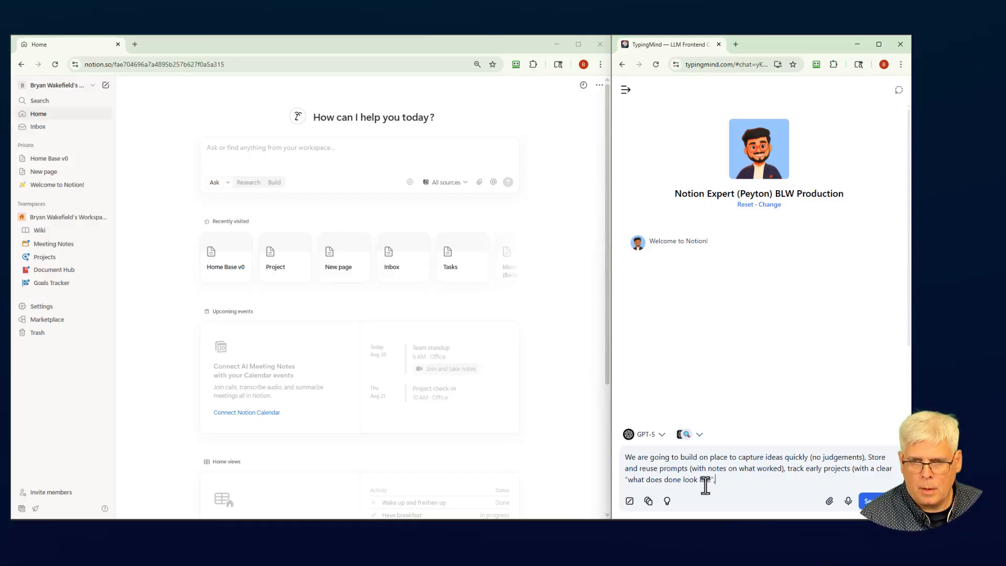
pyautogui.press('BackSpace')
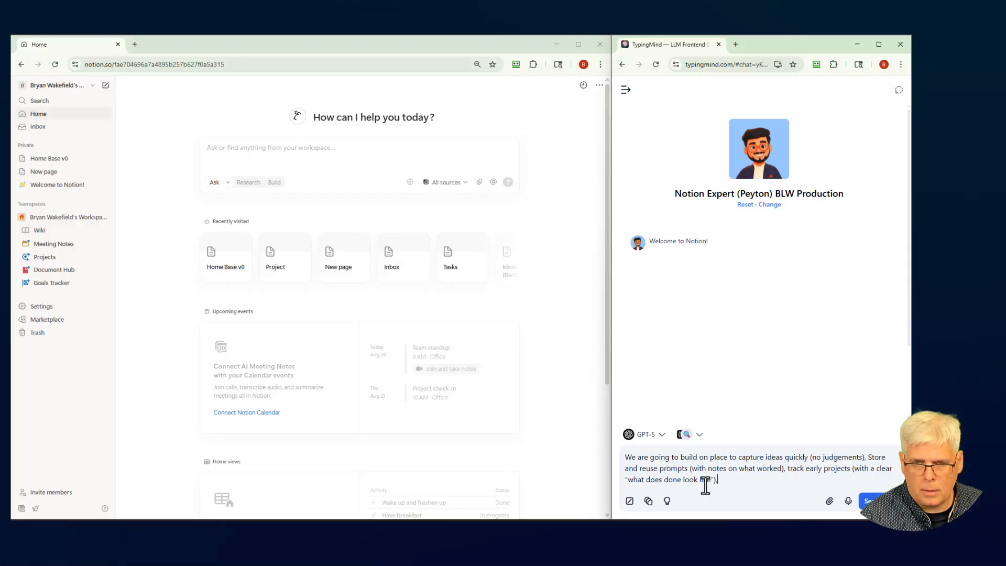
# Complete the message's first paragraph with "see today's tasks without a second career in sorting"
pyautogui.write(', see to')
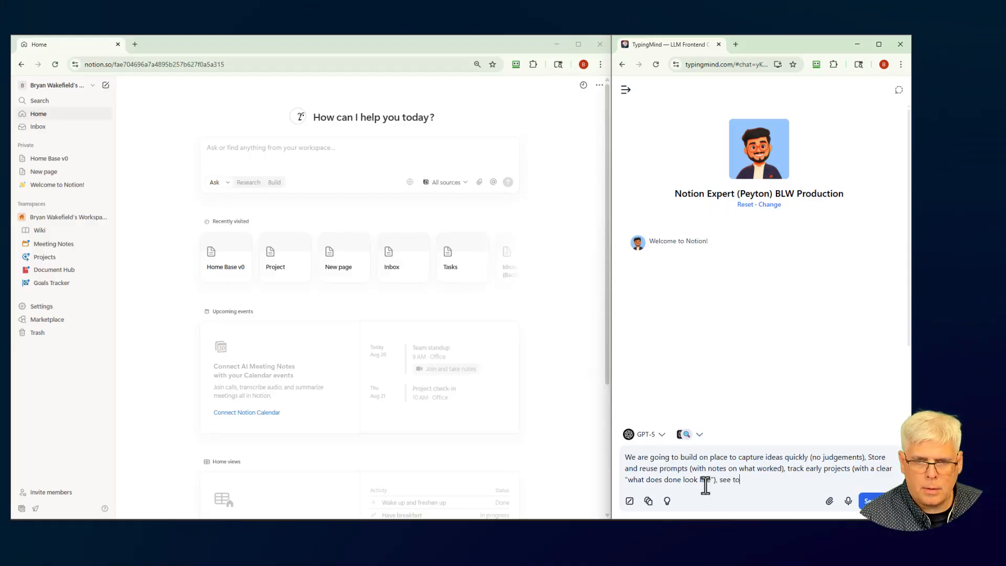
pyautogui.write("day's tasks")
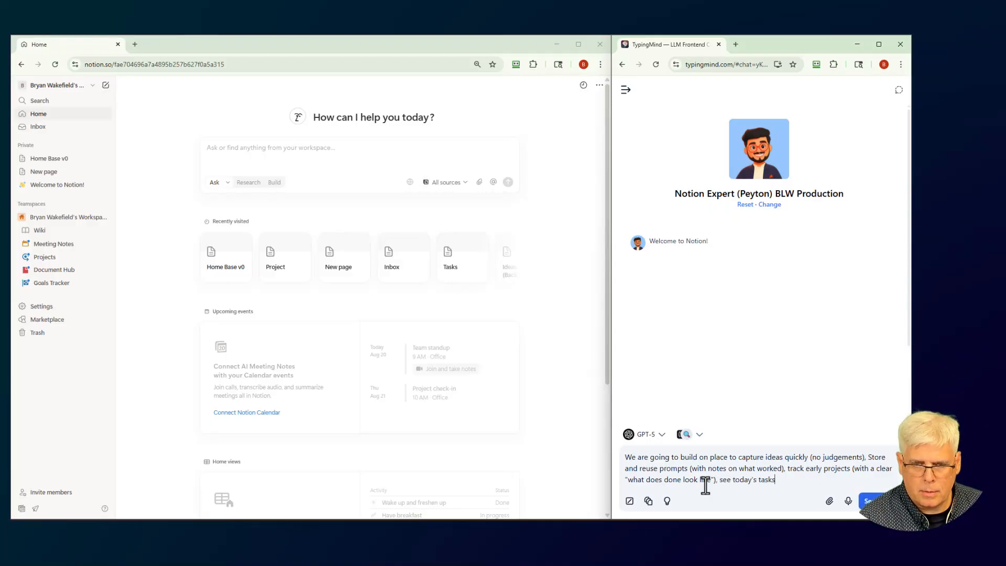
pyautogui.write(' wihto')
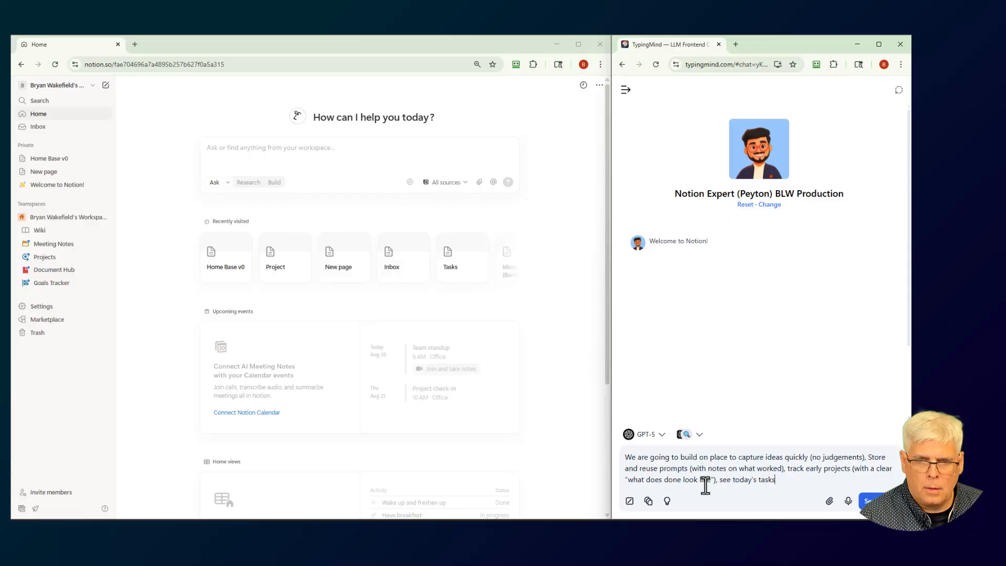
pyautogui.press('BackSpace')
pyautogui.press('BackSpace')
pyautogui.press('BackSpace')
pyautogui.press('BackSpace')
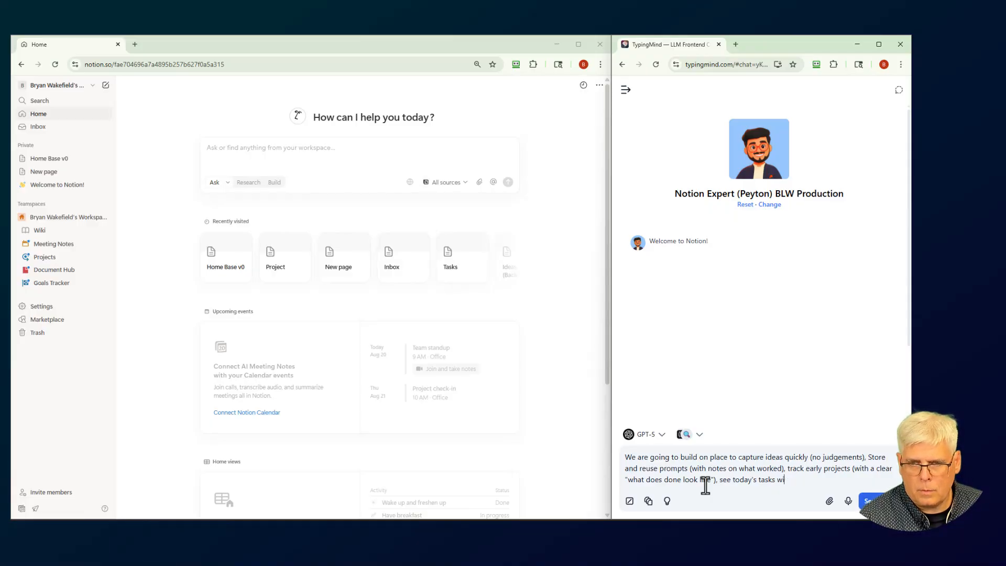
pyautogui.write('ithout')
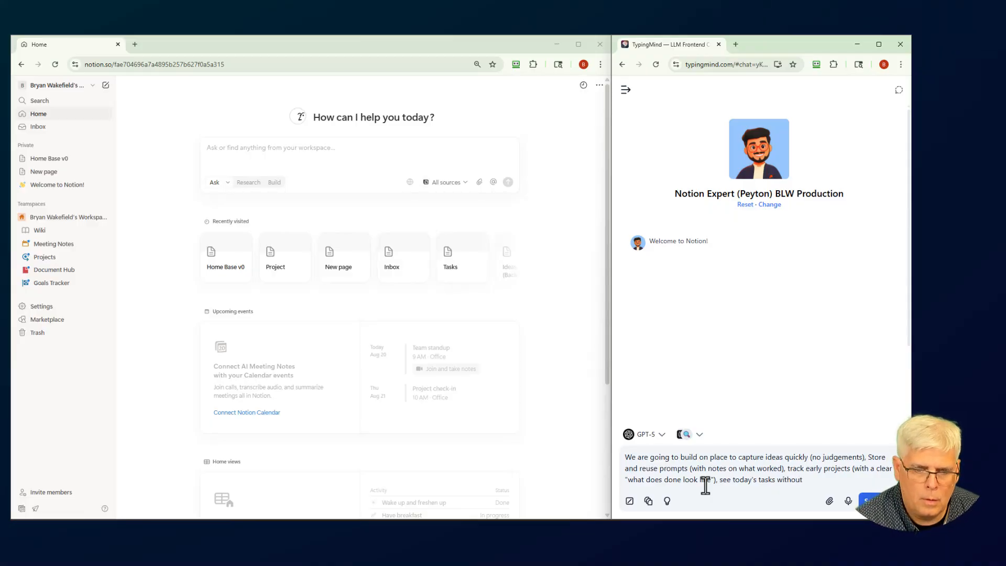
pyautogui.write(' a sec')
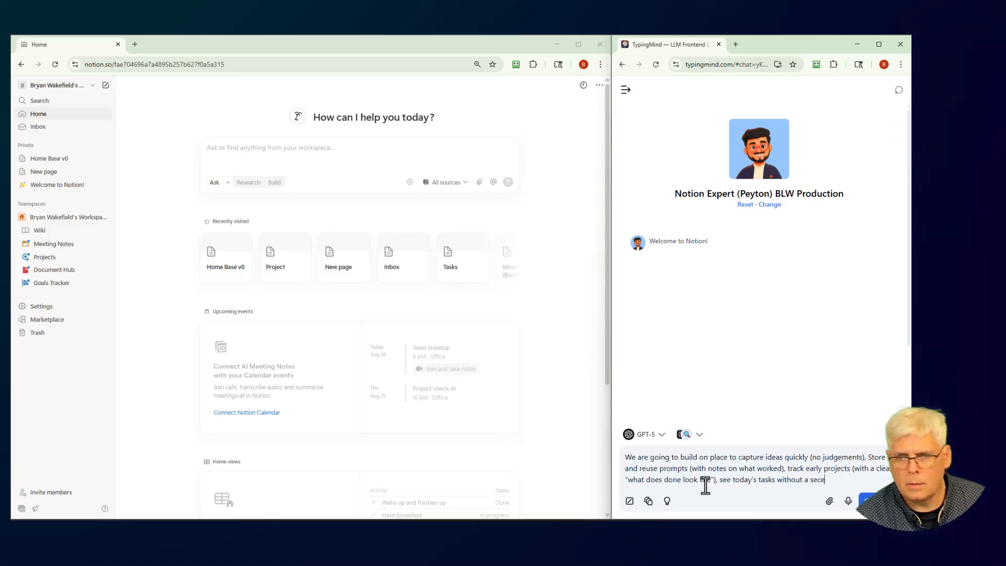
pyautogui.write('e')
pyautogui.press('BackSpace')
pyautogui.write('on')
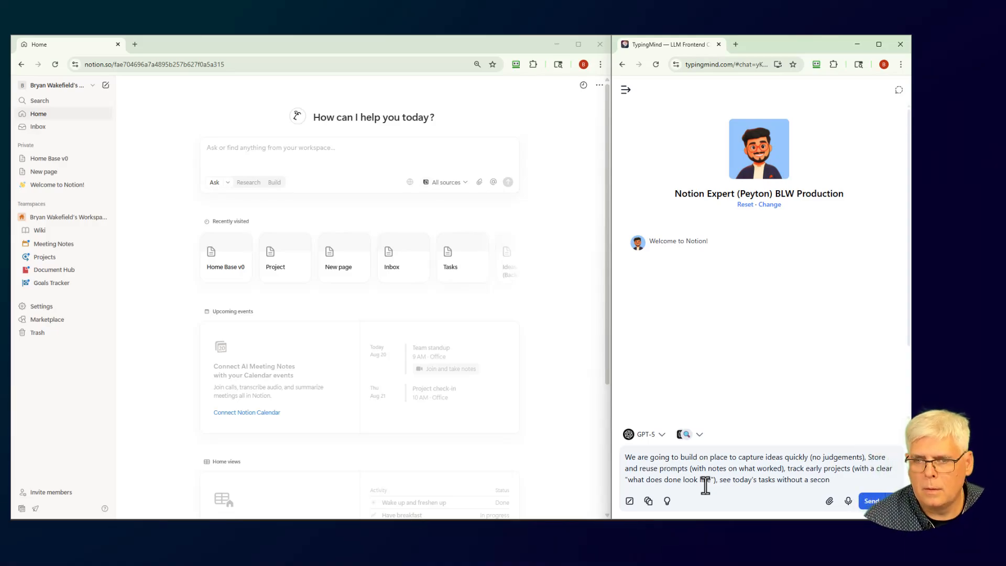
pyautogui.write('d career in sorting')
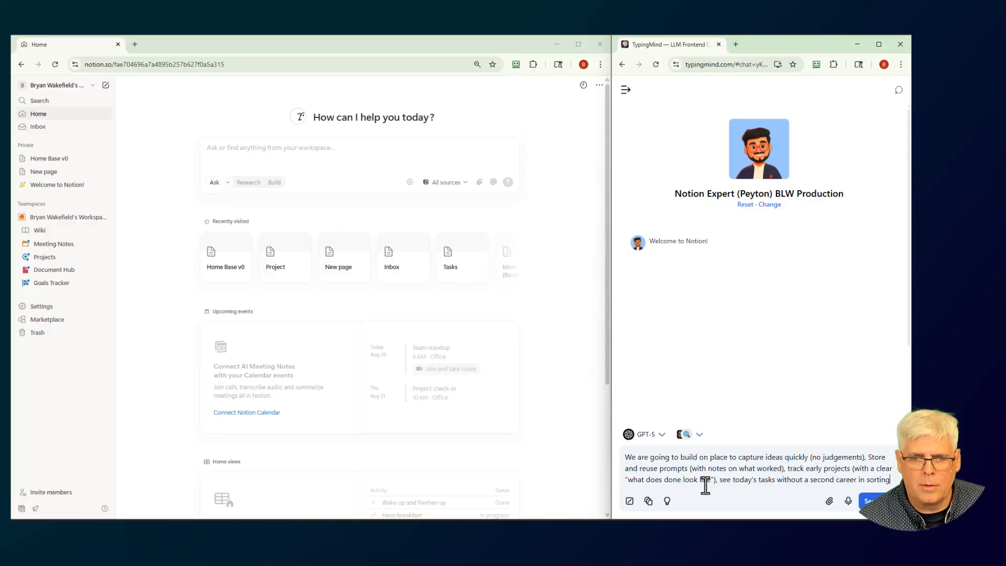
# Add a separate second paragraph reading "This will be MVP style, nothing fancy for now", with blank lines below it
pyautogui.hotkey('shift', 'Return')
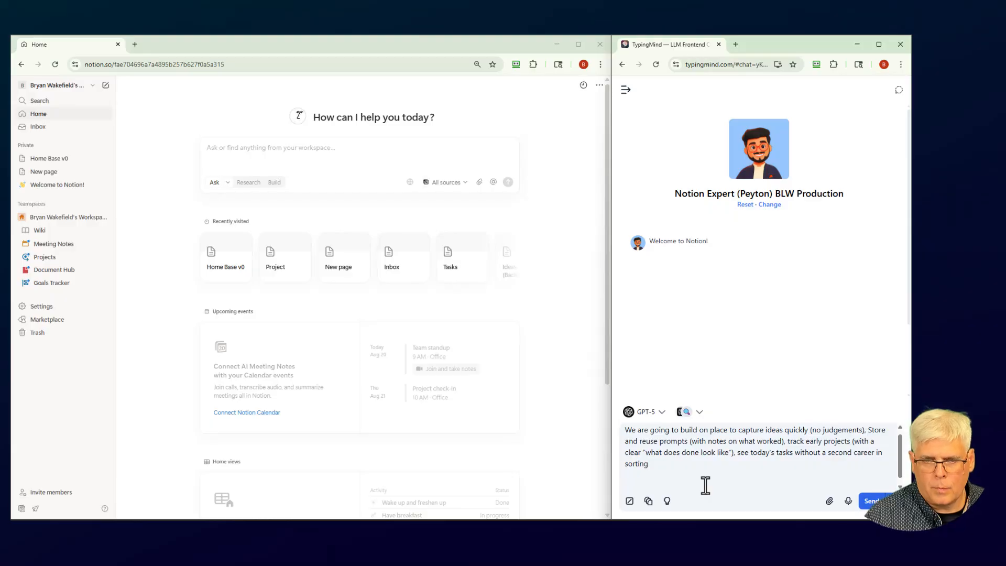
pyautogui.write('This will be')
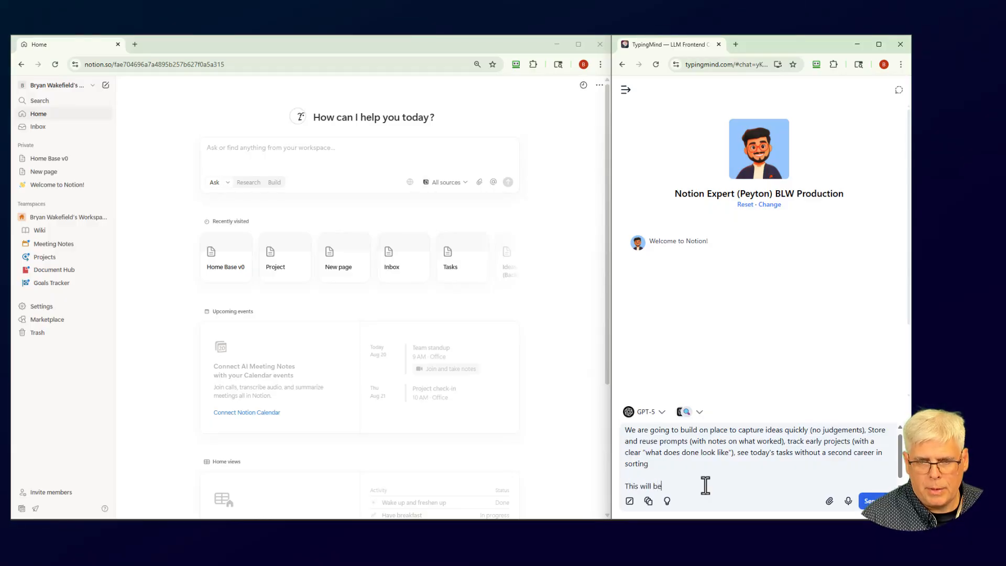
pyautogui.write(' MVP st')
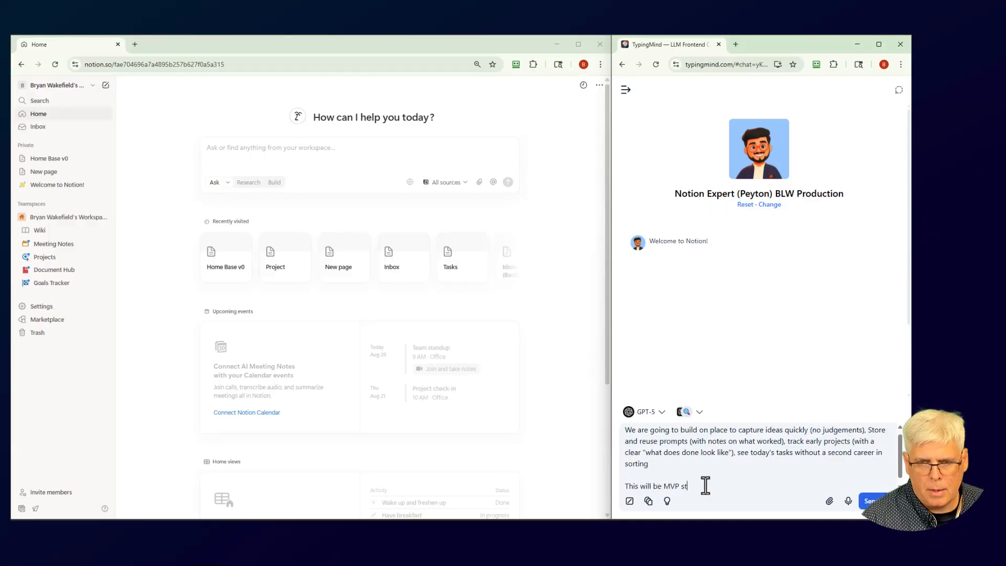
pyautogui.write('yle, nothnig f')
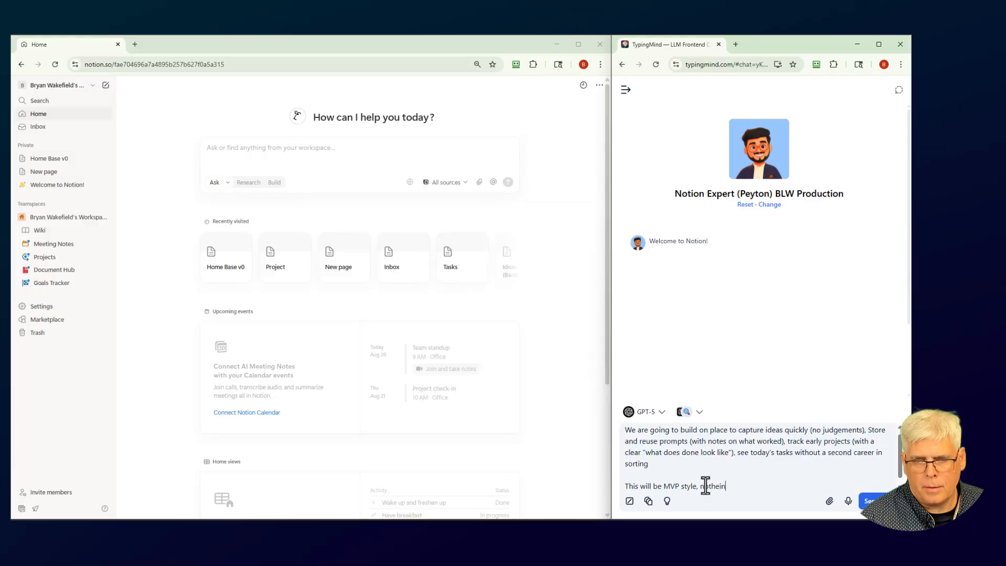
pyautogui.press('BackSpace')
pyautogui.press('BackSpace')
pyautogui.press('BackSpace')
pyautogui.press('BackSpace')
pyautogui.press('BackSpace')
pyautogui.write('ng')
pyautogui.press('BackSpace')
pyautogui.press('BackSpace')
pyautogui.write('ing fance for')
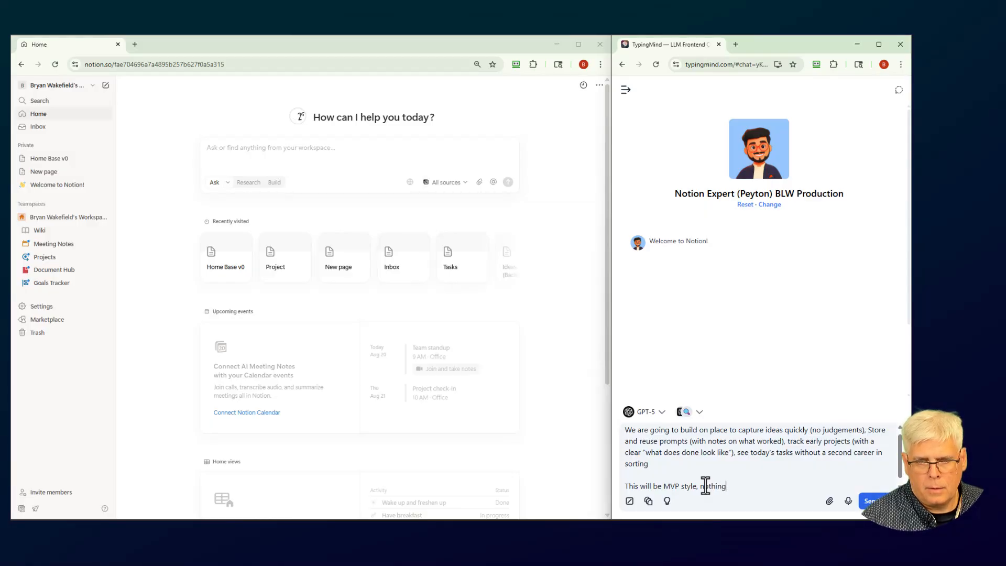
pyautogui.press('BackSpace')
pyautogui.press('BackSpace')
pyautogui.press('BackSpace')
pyautogui.press('BackSpace')
pyautogui.press('BackSpace')
pyautogui.press('BackSpace')
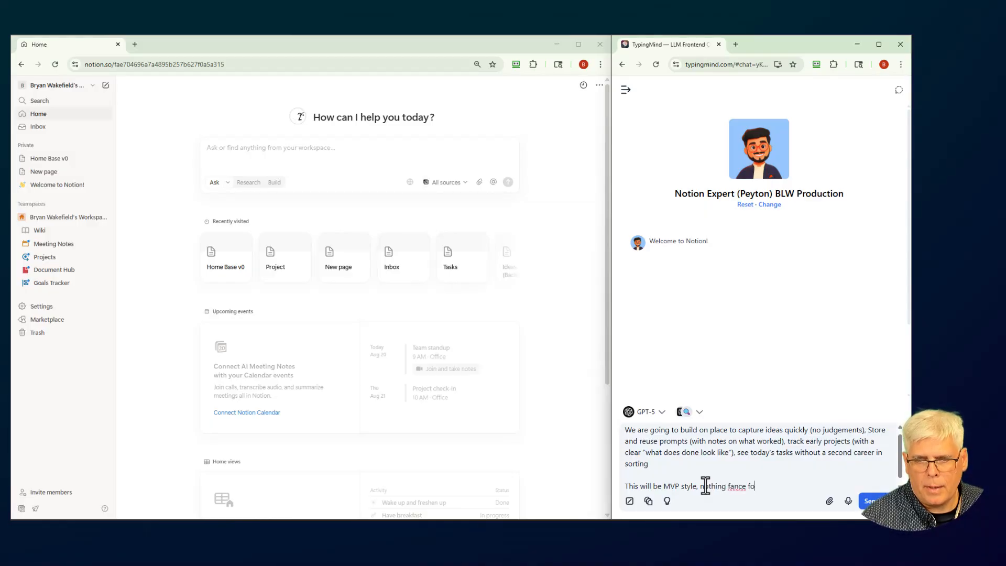
pyautogui.write('y fo rno')
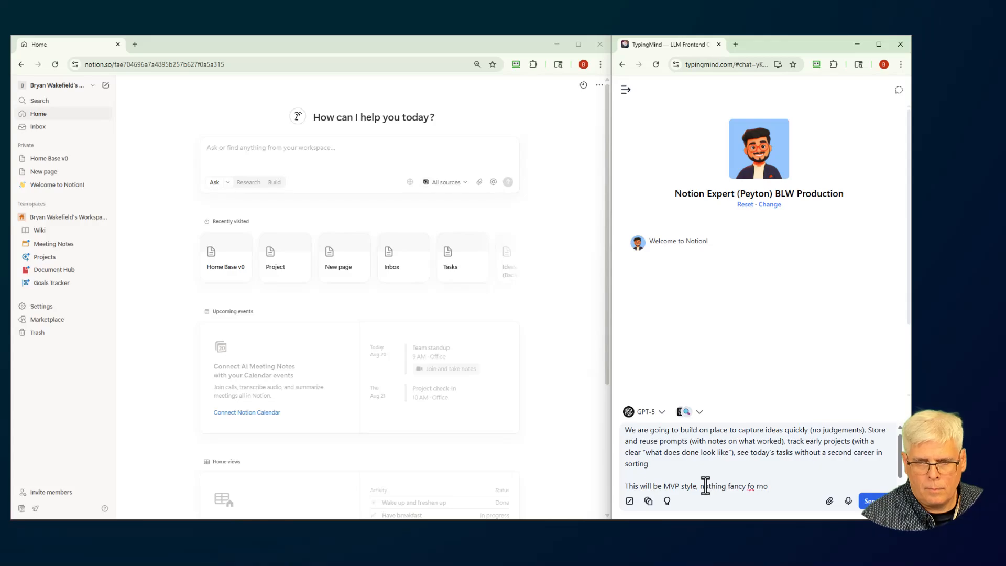
pyautogui.press('BackSpace')
pyautogui.press('BackSpace')
pyautogui.press('BackSpace')
pyautogui.press('BackSpace')
pyautogui.write('r now')
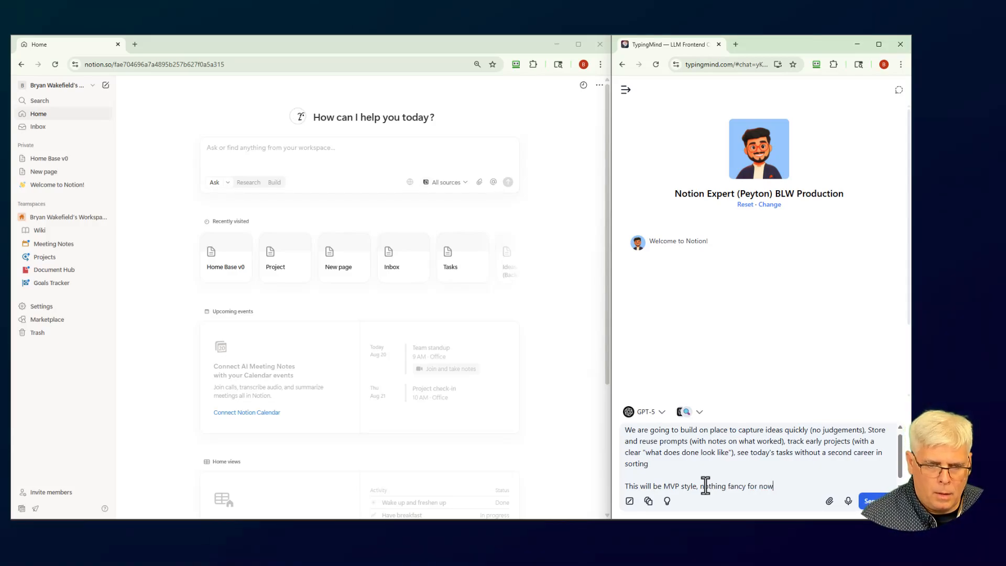
pyautogui.hotkey('shift', 'Return')
pyautogui.hotkey('shift', 'Return')
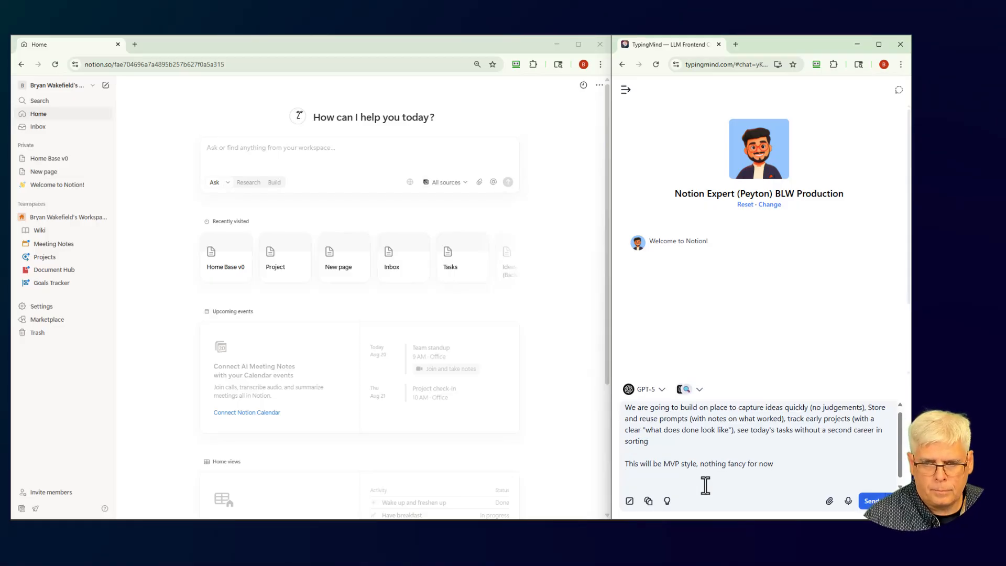
# Extend the second paragraph of the agent message with "We are midlife folks returning to coding, now with the assistance of AI."
pyautogui.write('.  We are')
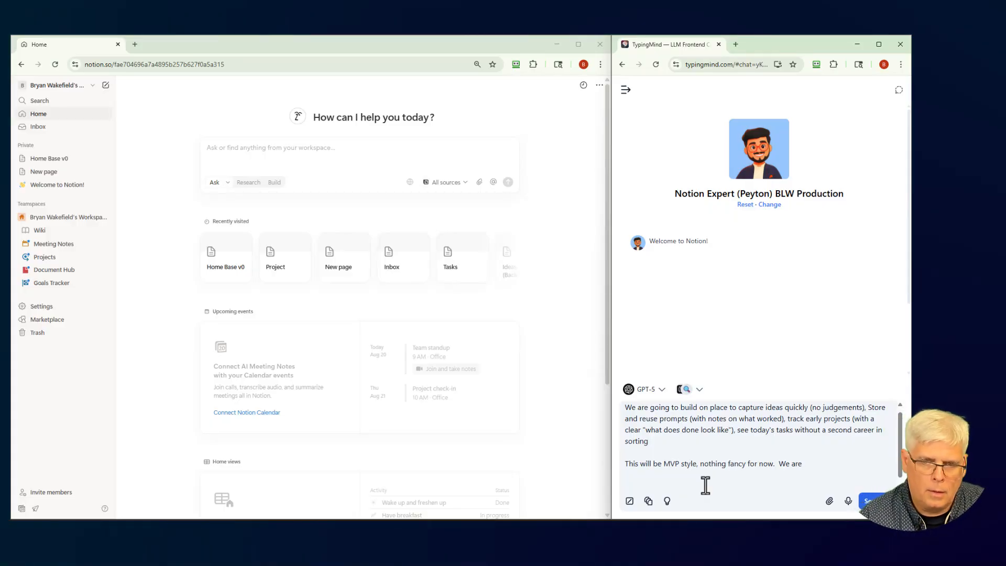
pyautogui.write('midl')
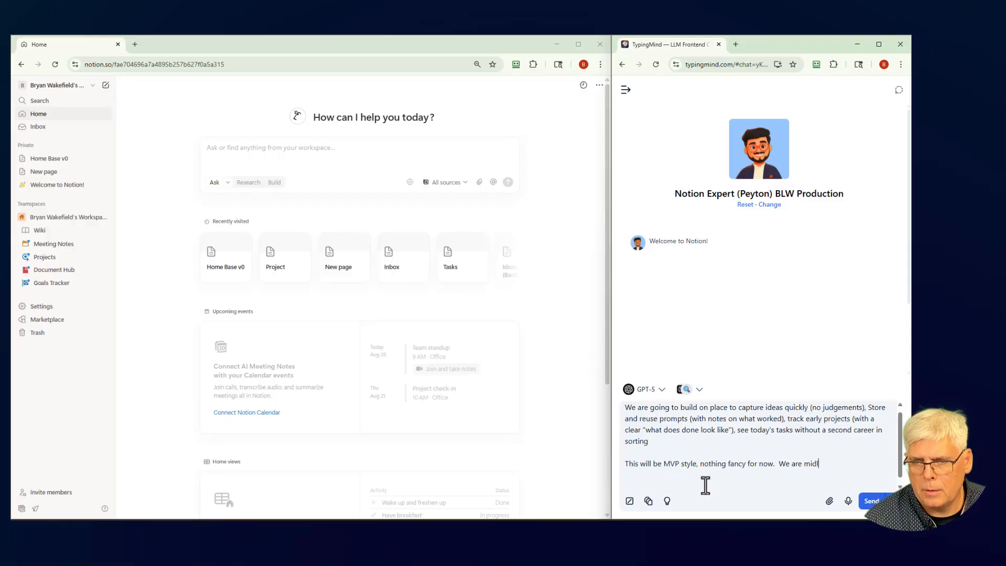
pyautogui.write('ife fol')
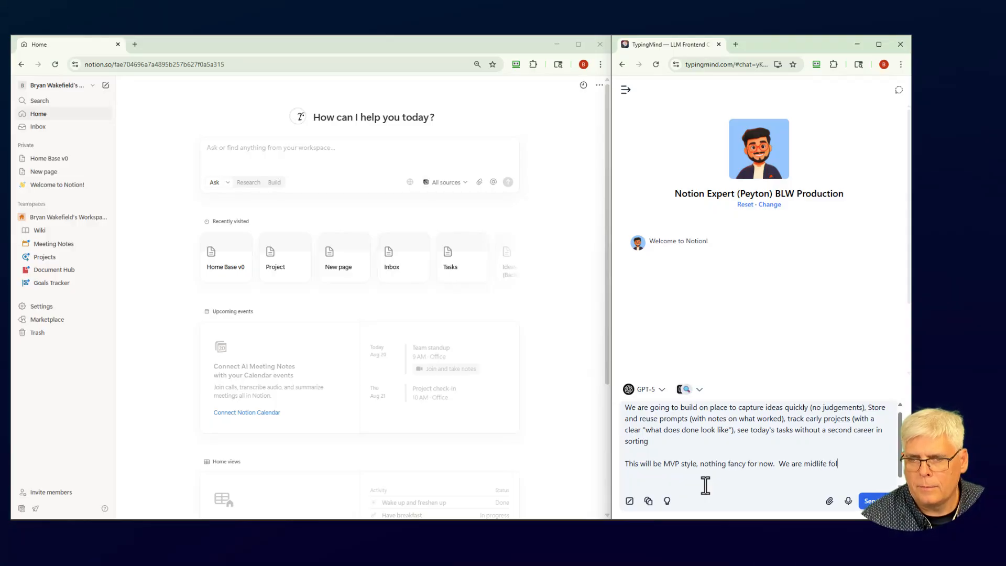
pyautogui.write('ks returning to ')
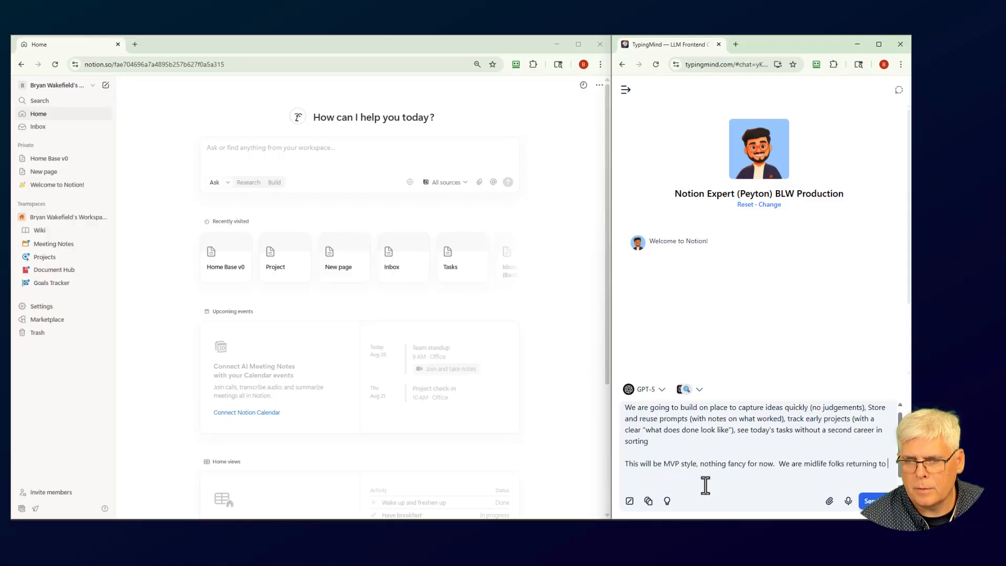
pyautogui.write('coding')
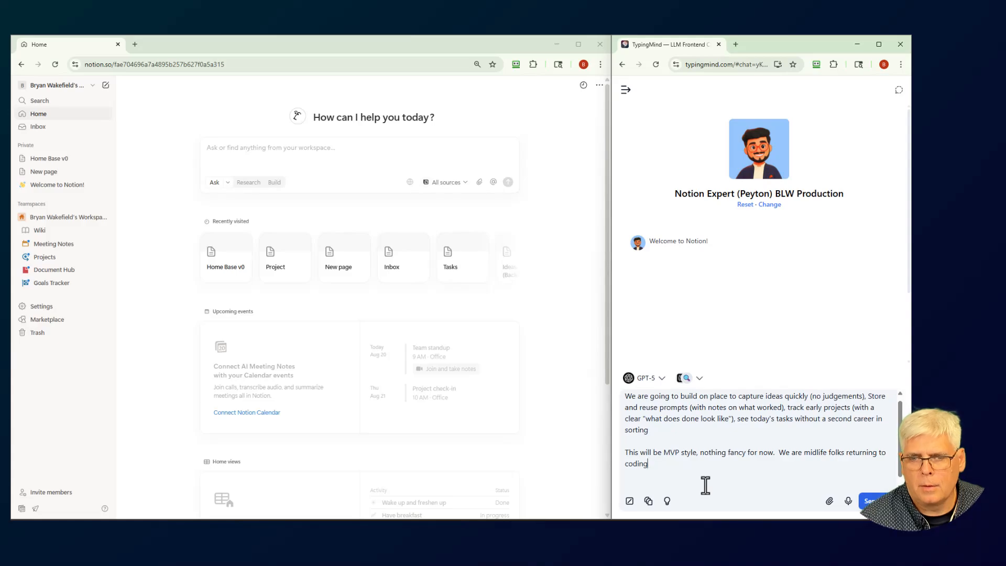
pyautogui.write(', now ')
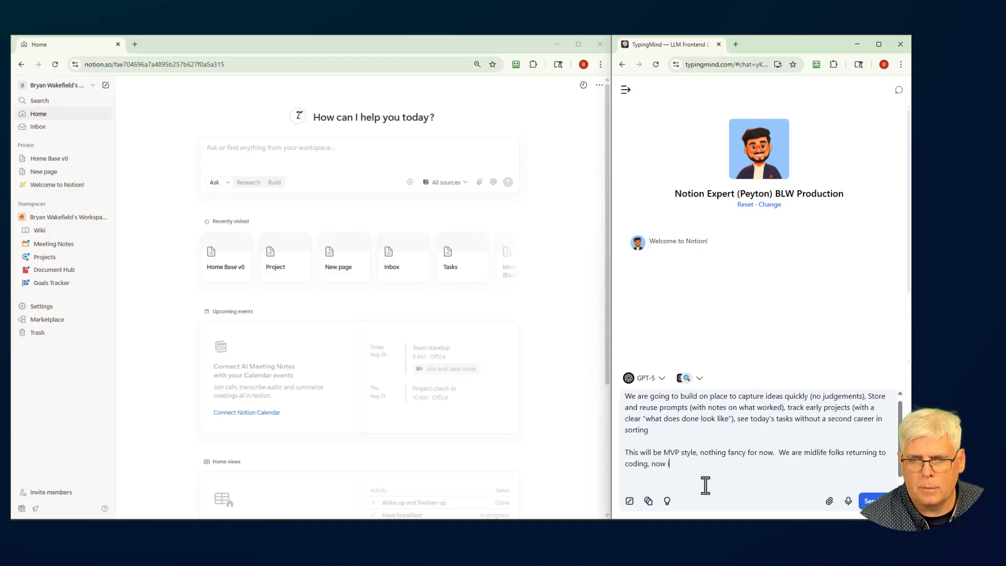
pyautogui.write('with the assistance of AI')
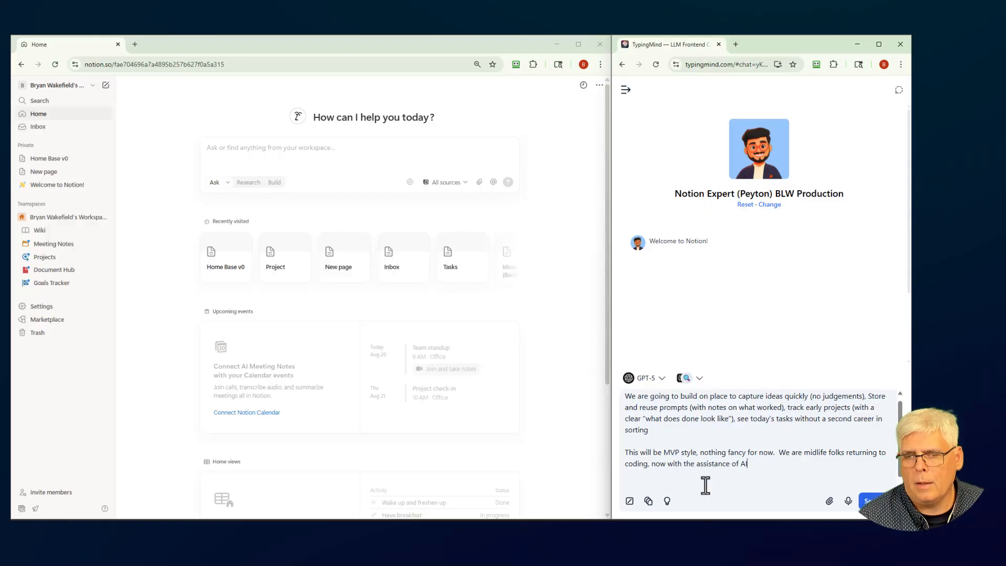
pyautogui.write('. ')
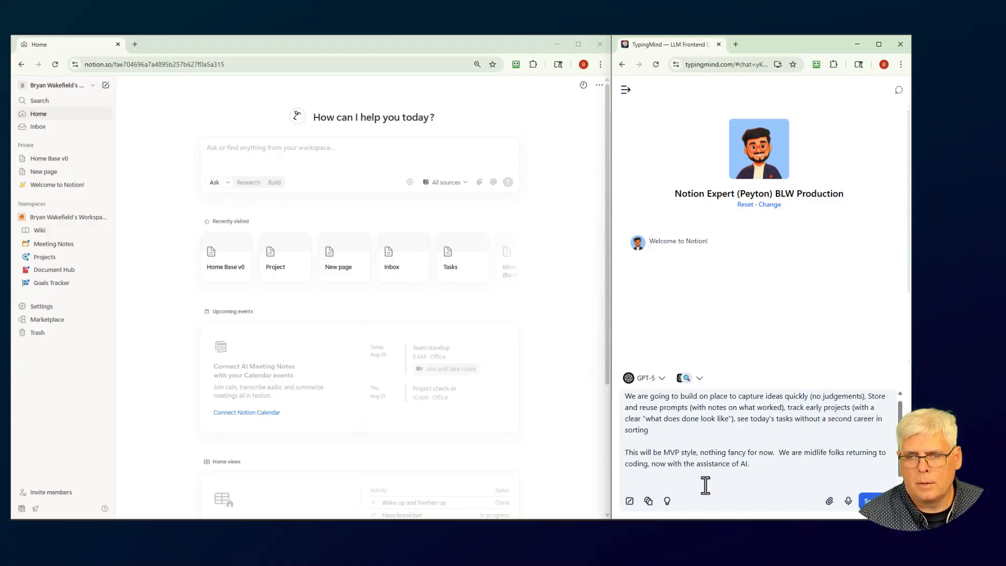
# Finish the second paragraph with "We were not career coders at all, but loved playing around with BASIC as teenagers."
pyautogui.write(' We were not c')
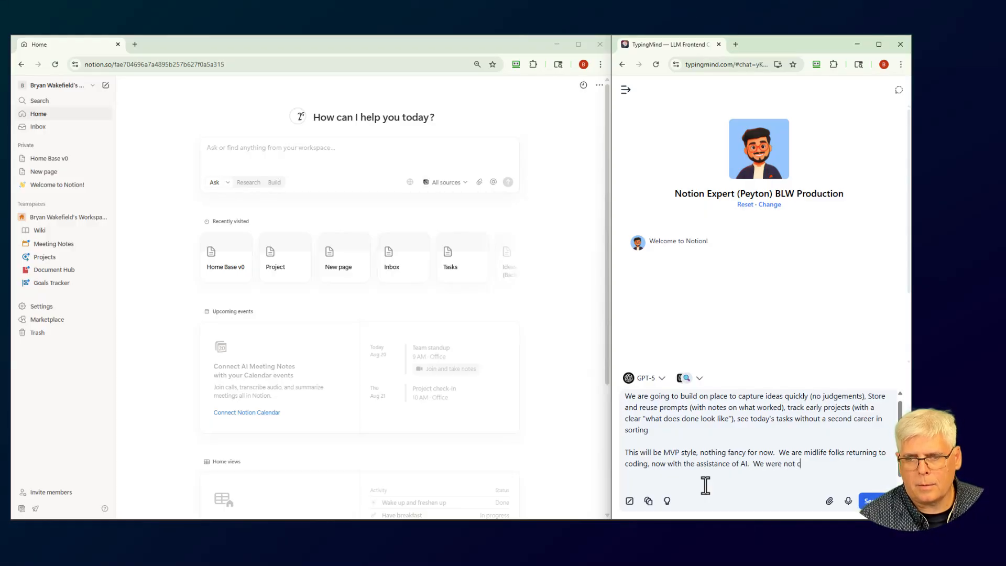
pyautogui.write('areer code')
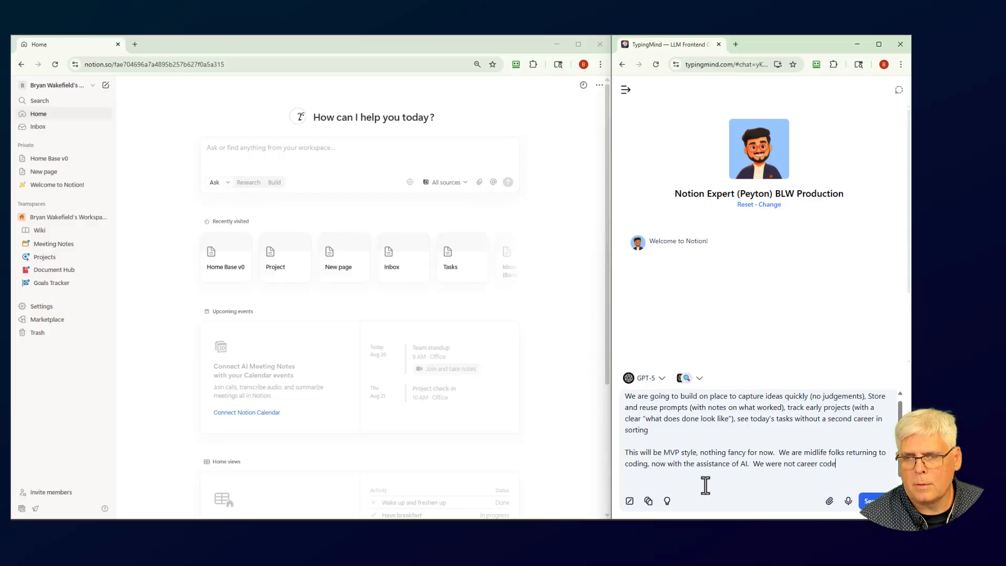
pyautogui.write('rs at a')
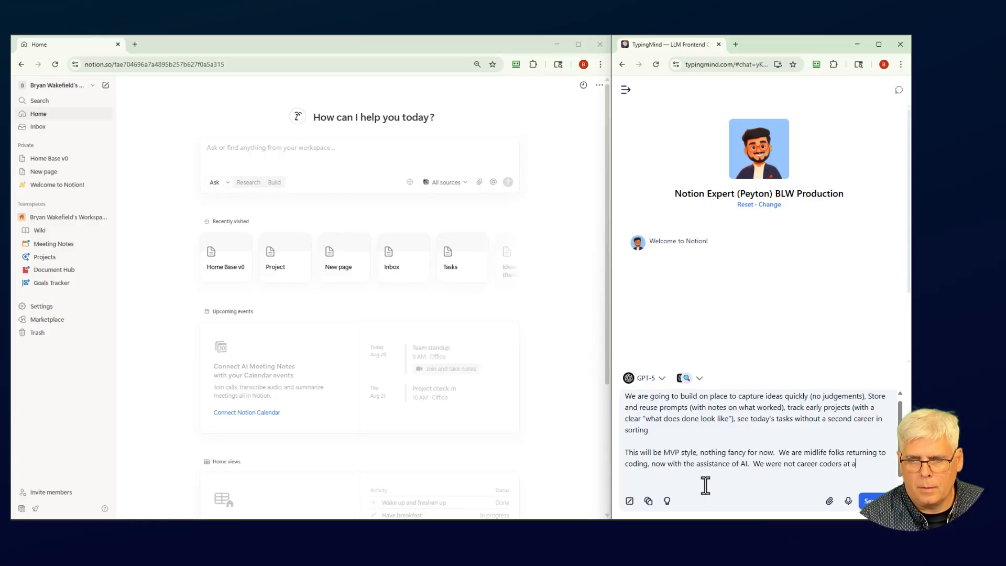
pyautogui.write('ll, but ')
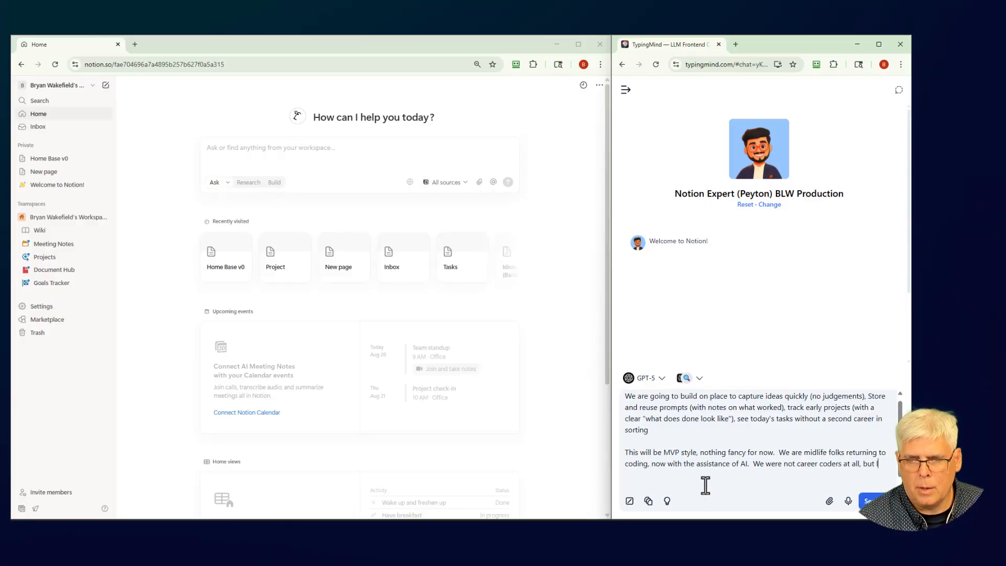
pyautogui.write('loved pla')
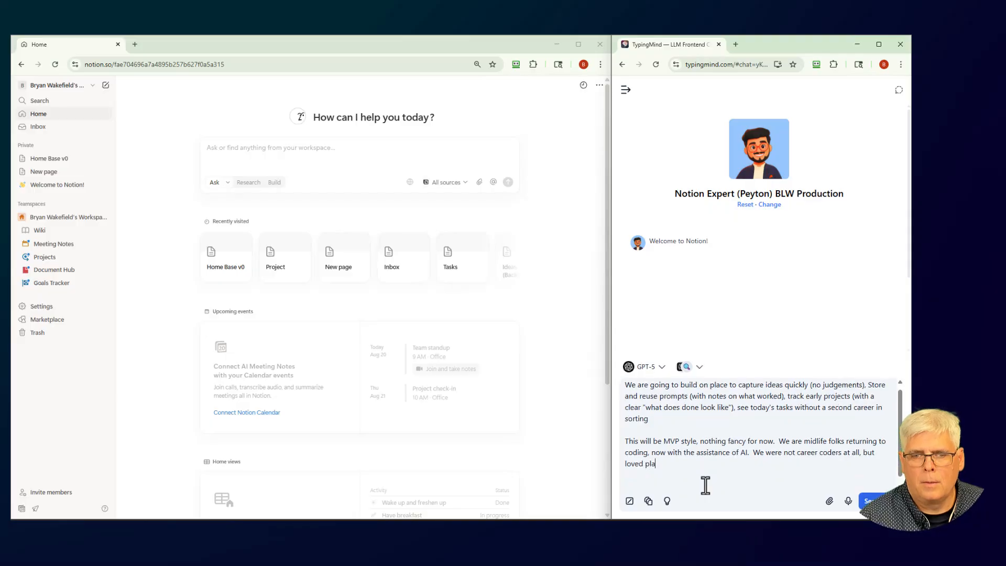
pyautogui.write('ying around wi')
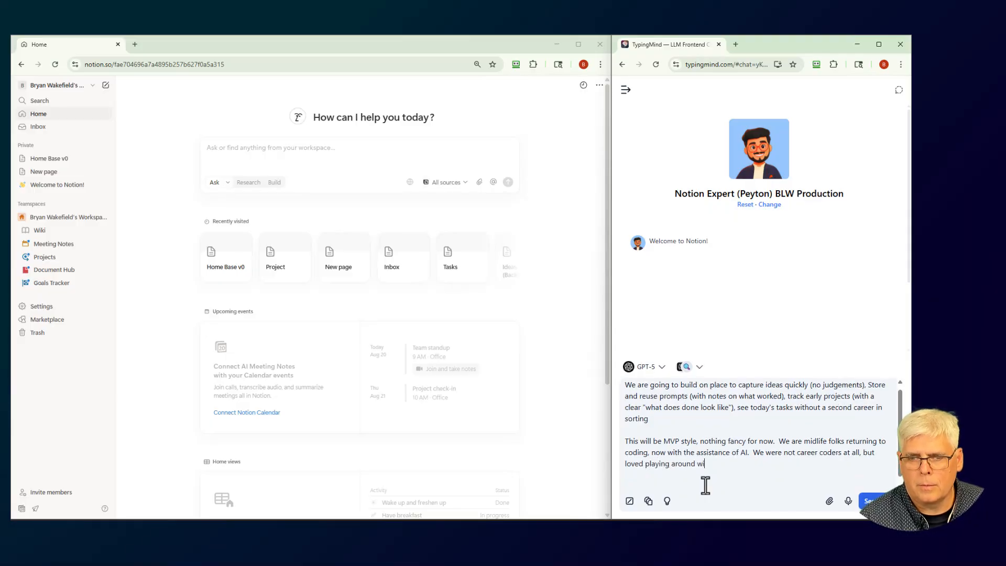
pyautogui.write('th BASIC as')
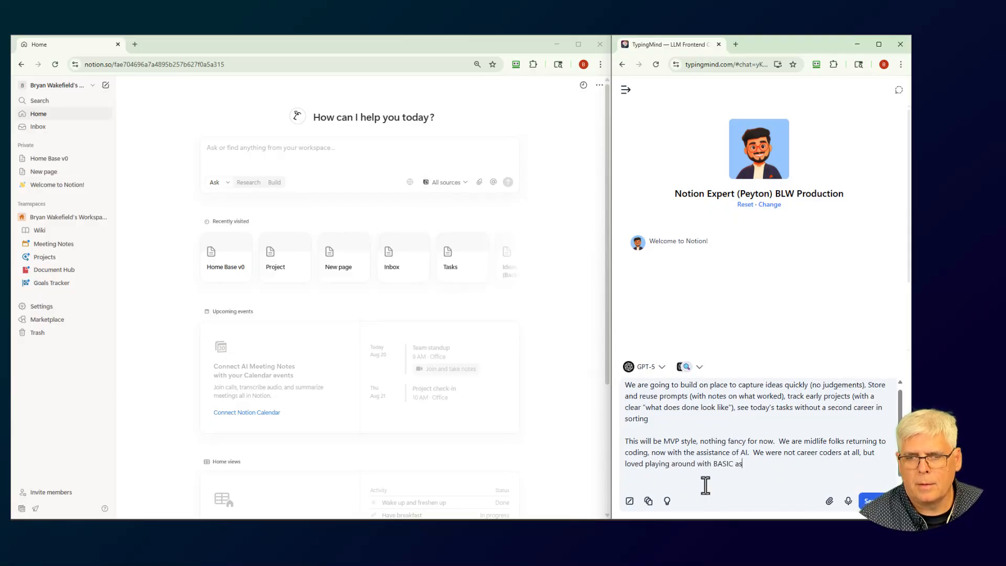
pyautogui.write(' teenagers.')
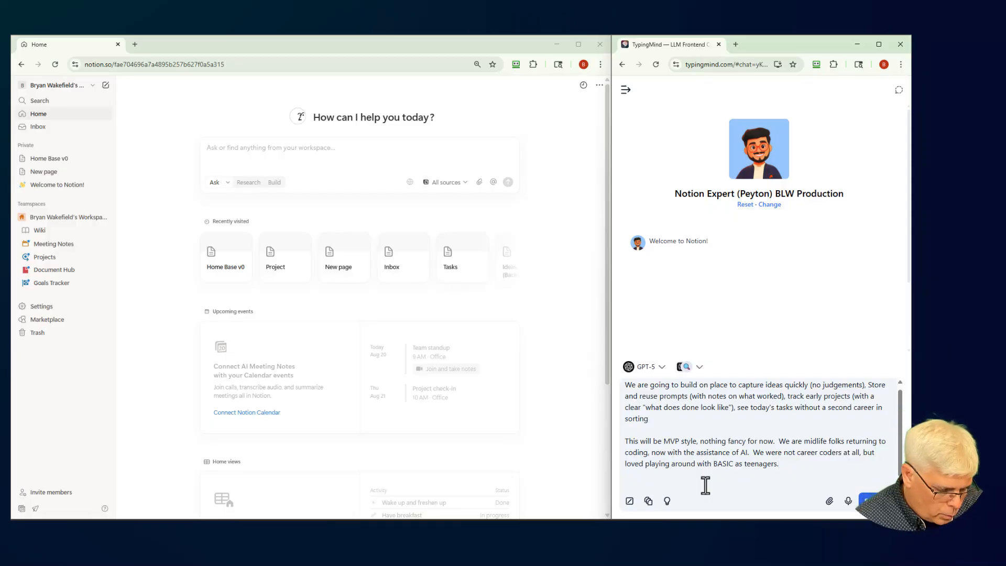
# Add a separate third paragraph to the message beginning with 'We are going to call this our "Home Base"'
pyautogui.hotkey('shift', 'Return')
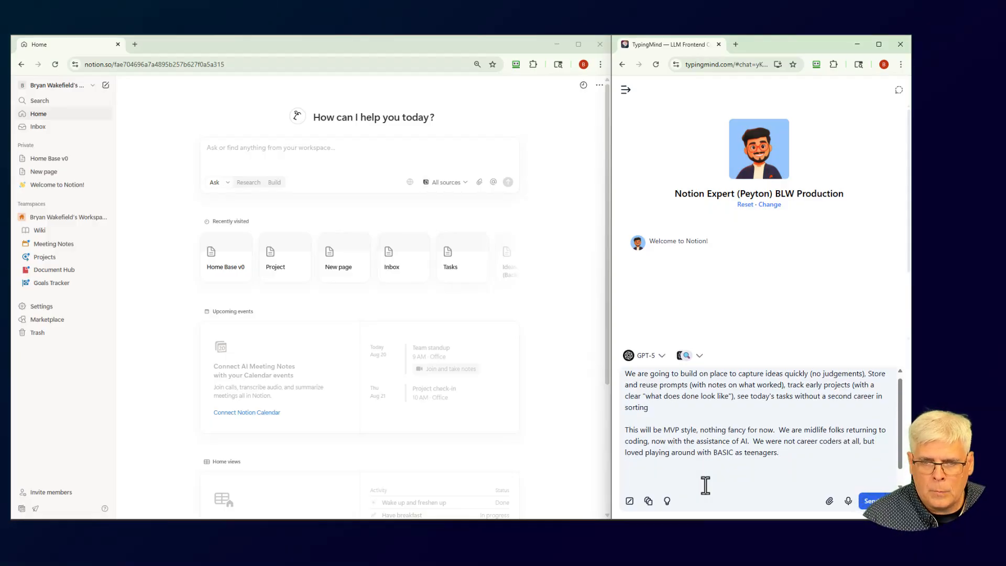
pyautogui.hotkey('shift', 'Return')
pyautogui.write('We are goi')
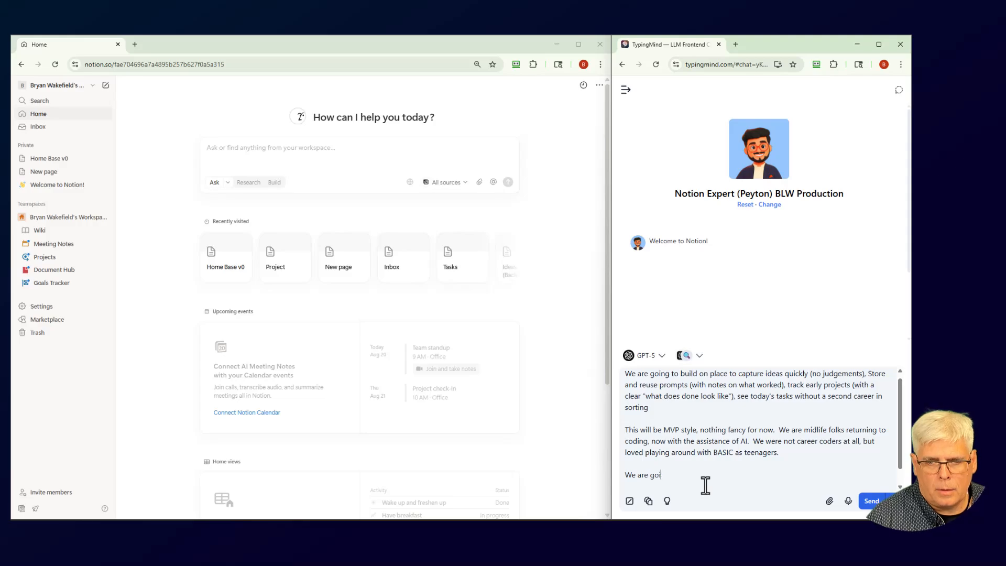
pyautogui.write('ng to cla')
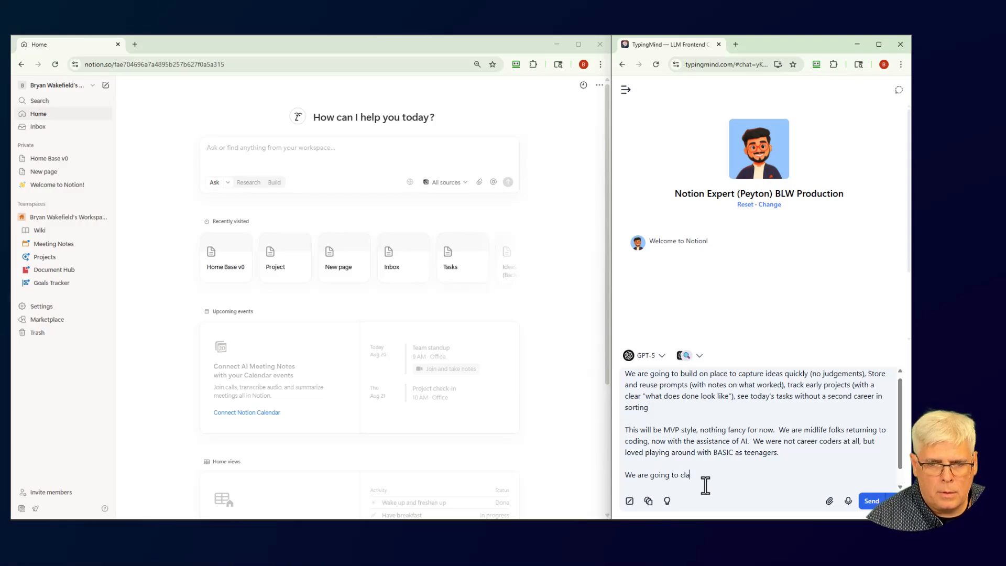
pyautogui.press('BackSpace')
pyautogui.press('BackSpace')
pyautogui.write('all this c')
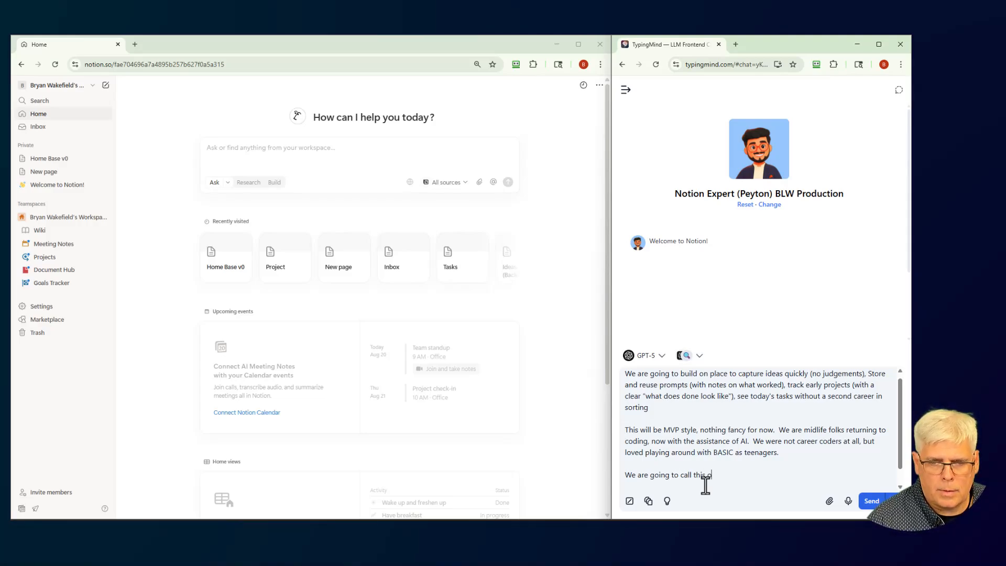
pyautogui.write('ur "Home ')
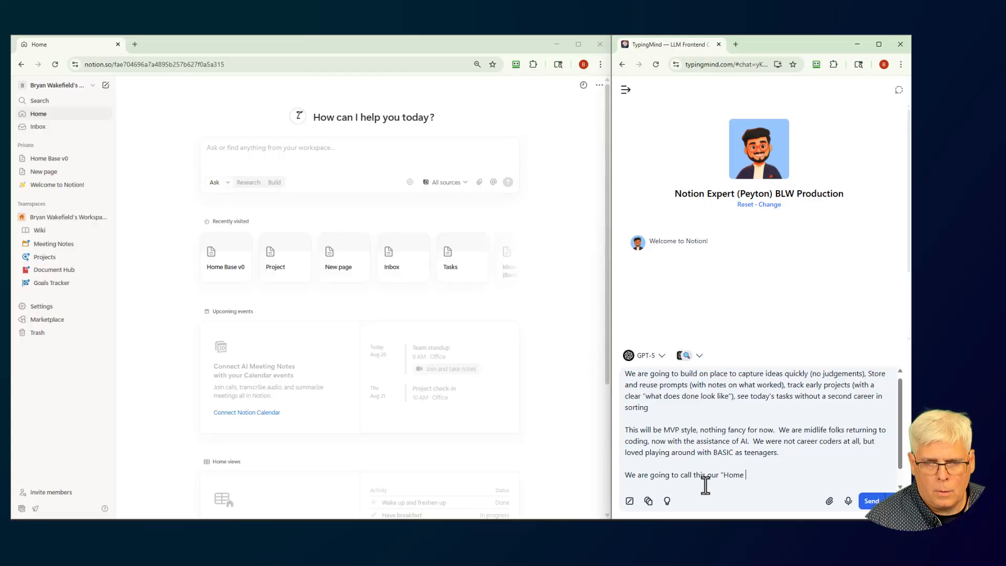
pyautogui.write('Base"')
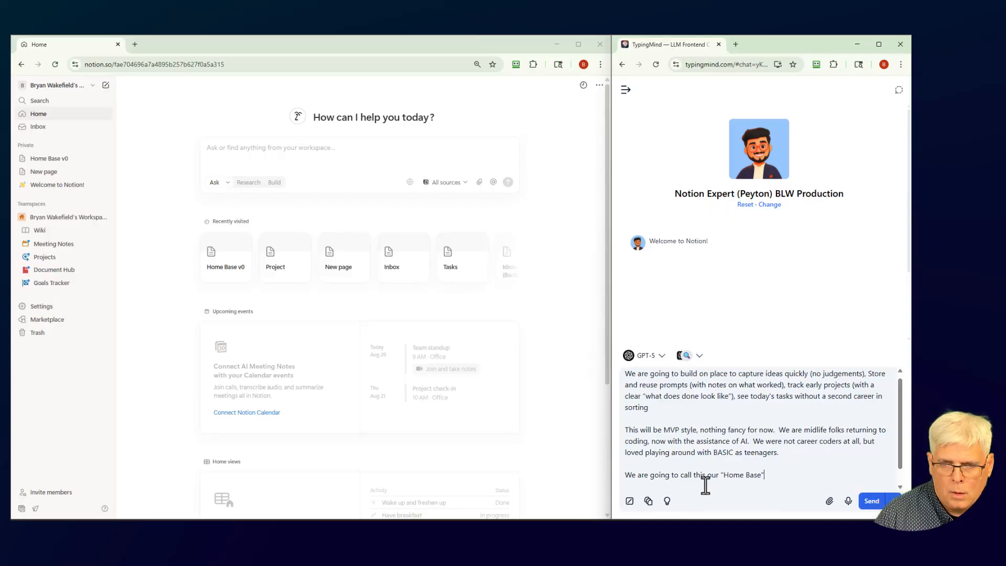
# Continue the Home Base sentence with "with just a couple of simple headings"
pyautogui.write('with ')
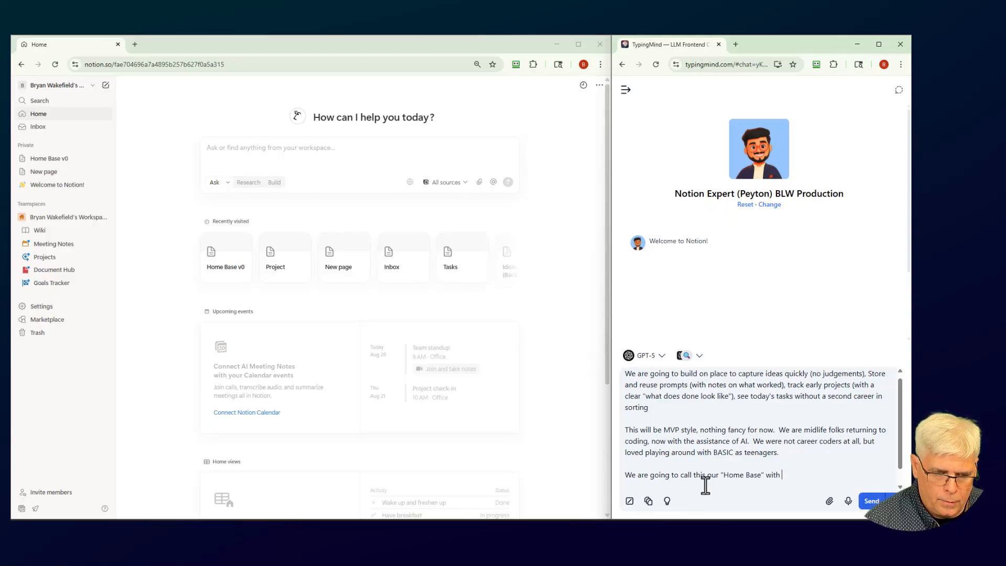
pyautogui.write('just a ')
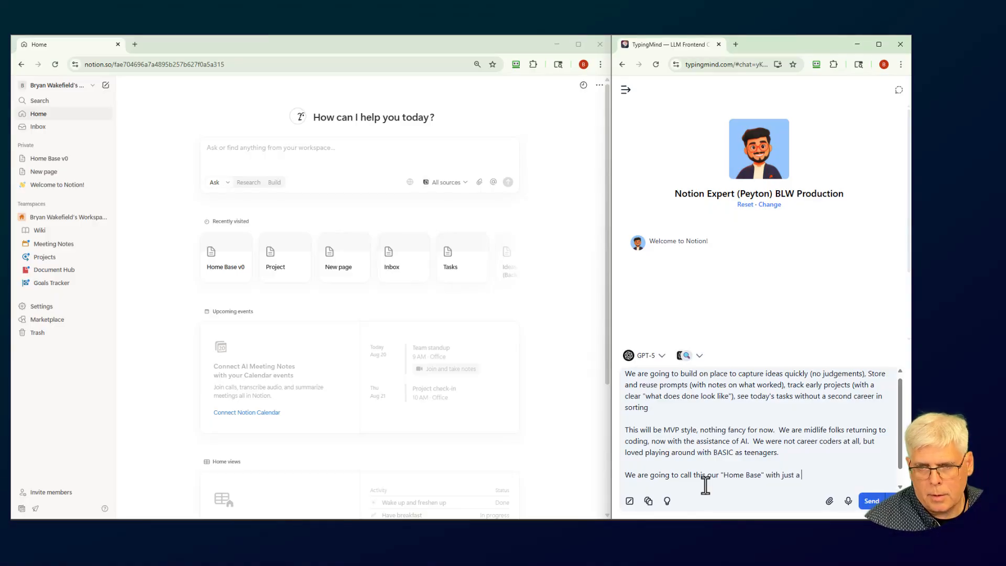
pyautogui.write('couple of simple')
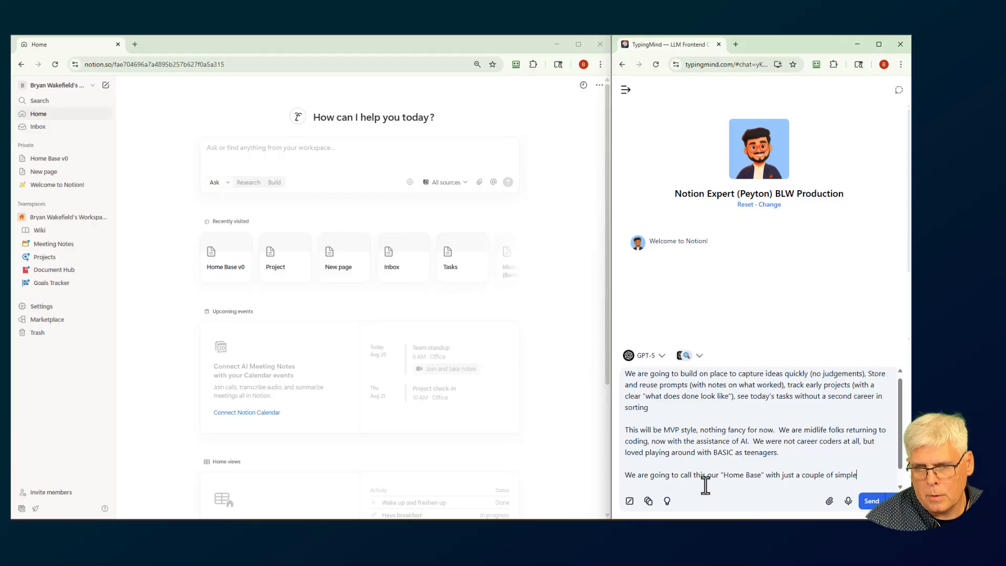
pyautogui.write(' headings')
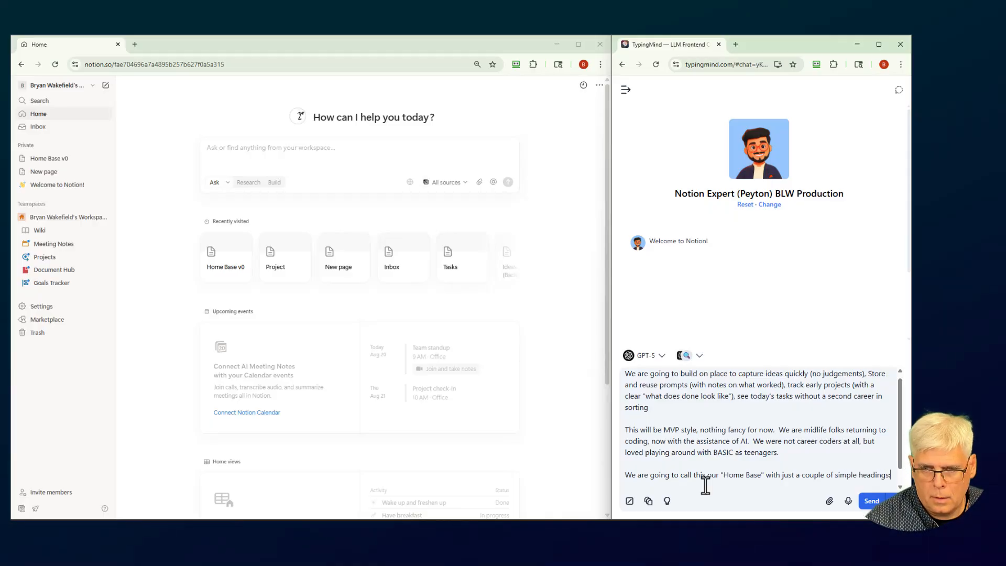
# Add a colon and list the headings "Today, This Week, Active Projects, Inbox, Prompt Spotlight" in the Home Base sentence
pyautogui.write(': Today, ')
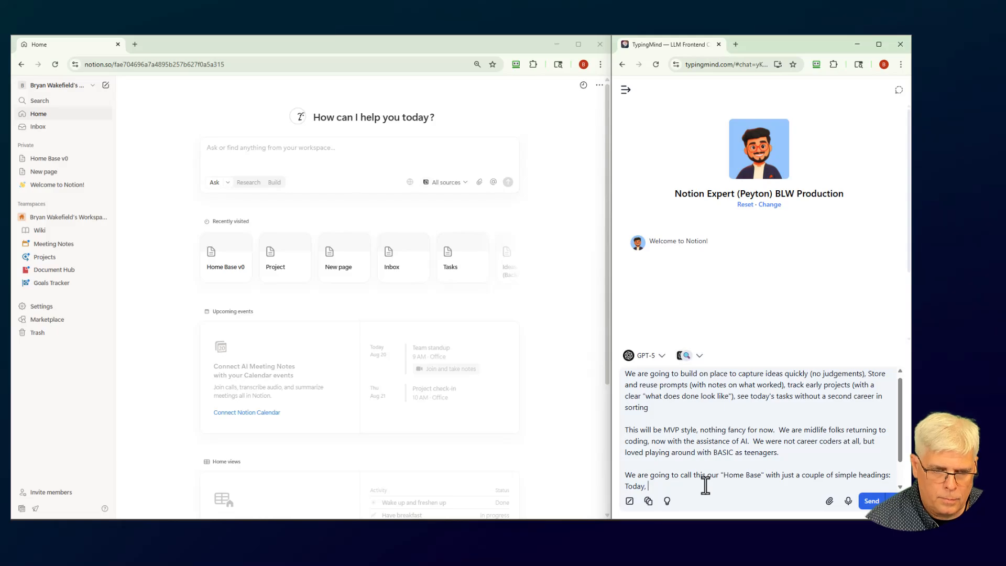
pyautogui.write('This Week')
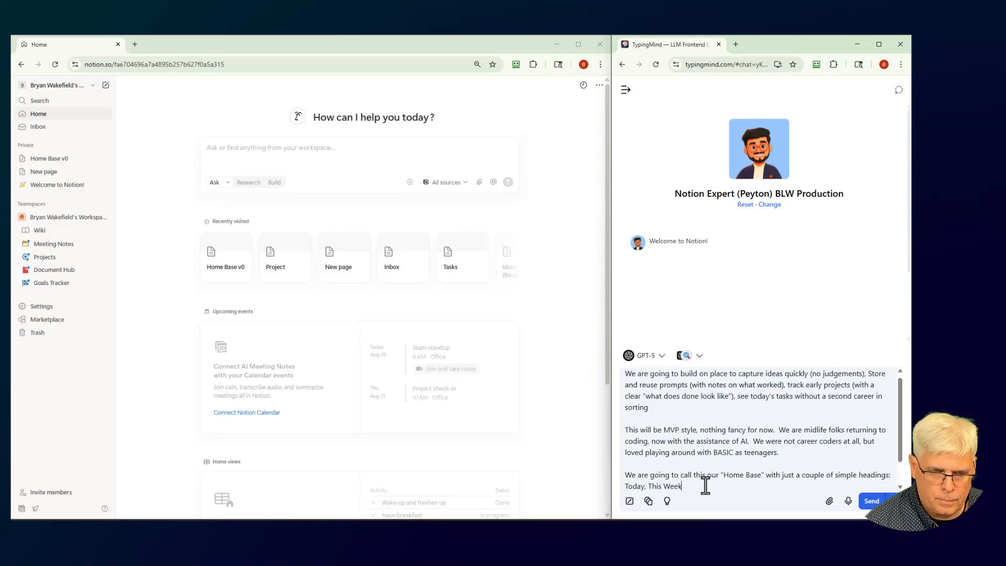
pyautogui.write(', Active P')
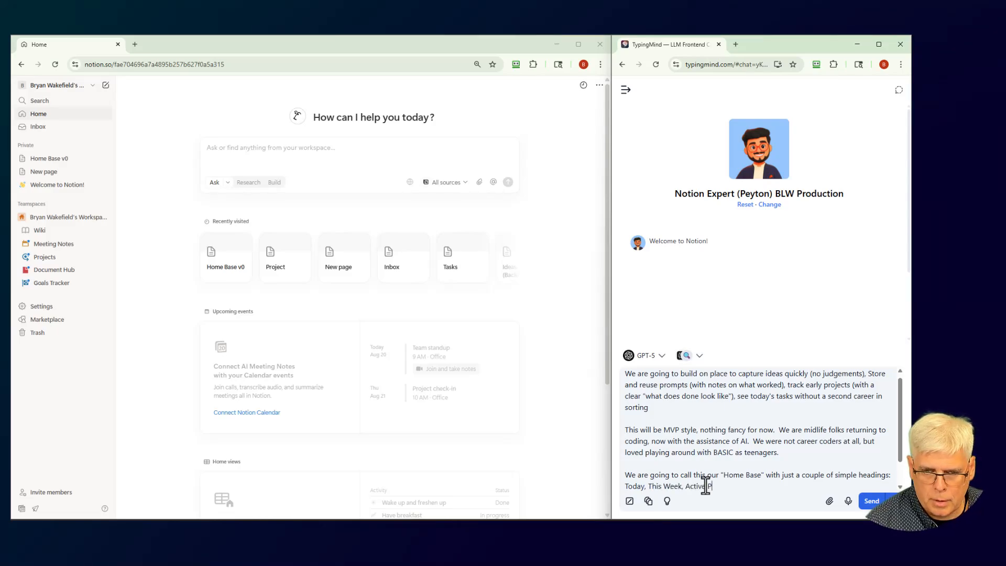
pyautogui.write('rojects, ')
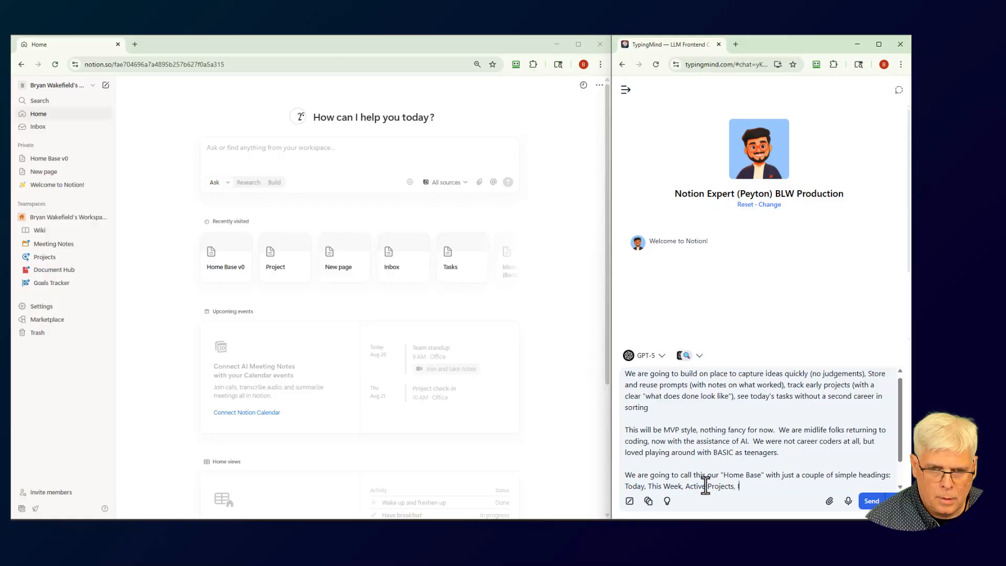
pyautogui.write('Inbox,')
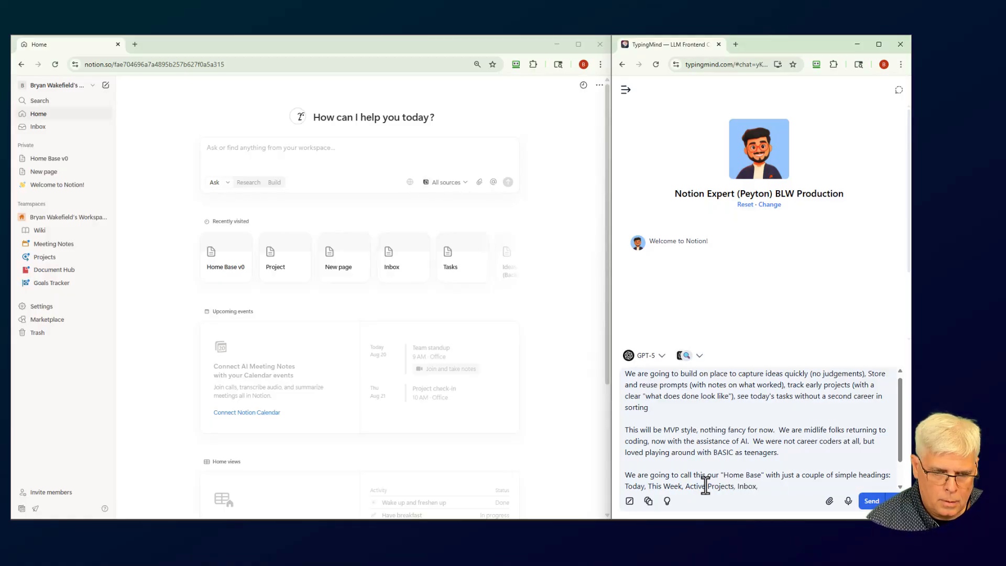
pyautogui.write(' Pro')
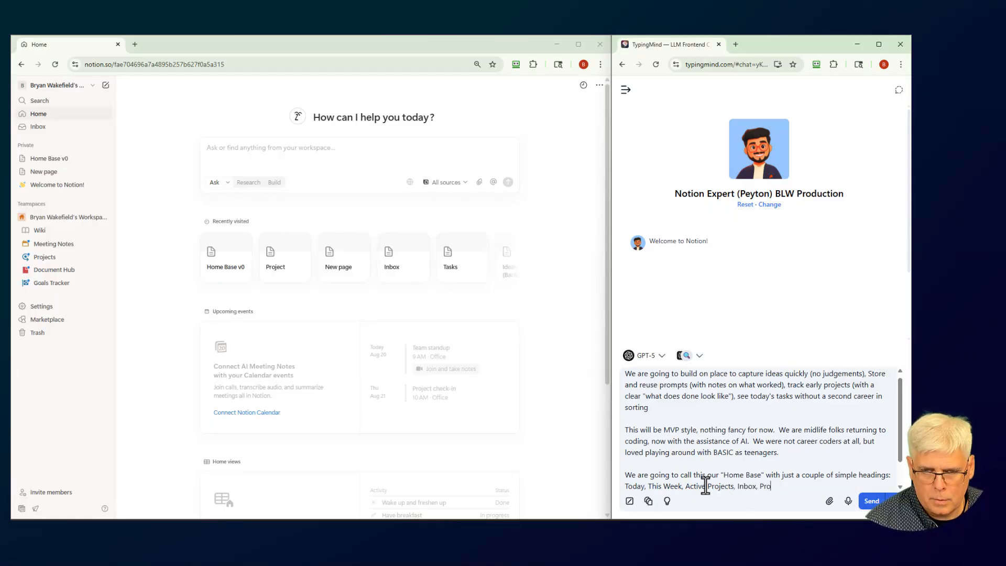
pyautogui.write('mpt')
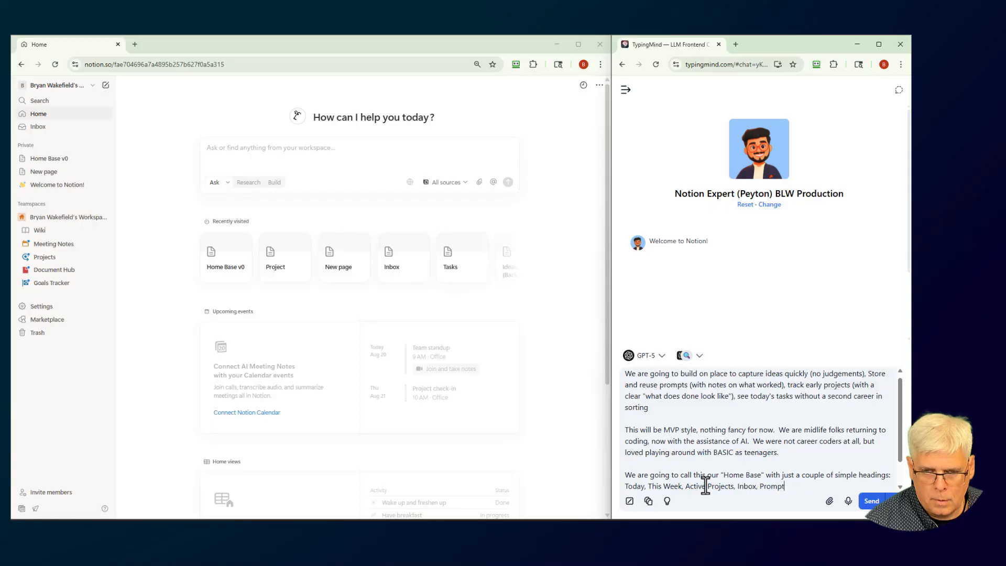
pyautogui.write(' Spotlight')
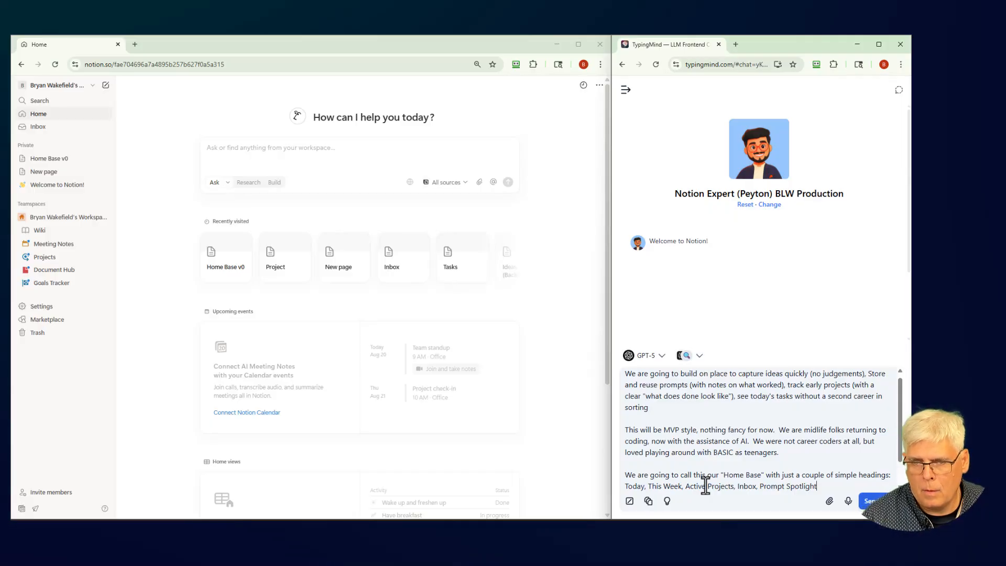
# Add the question "Where do we start in Notion?" as a separate paragraph in the message
pyautogui.press('Return')
pyautogui.press('Return')
pyautogui.write('Whe')
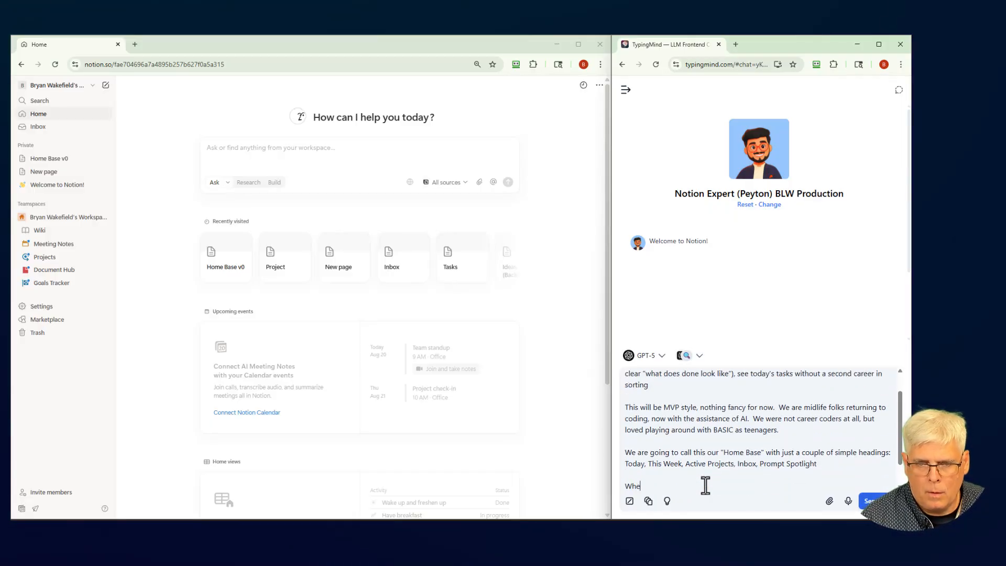
pyautogui.write('re do we st')
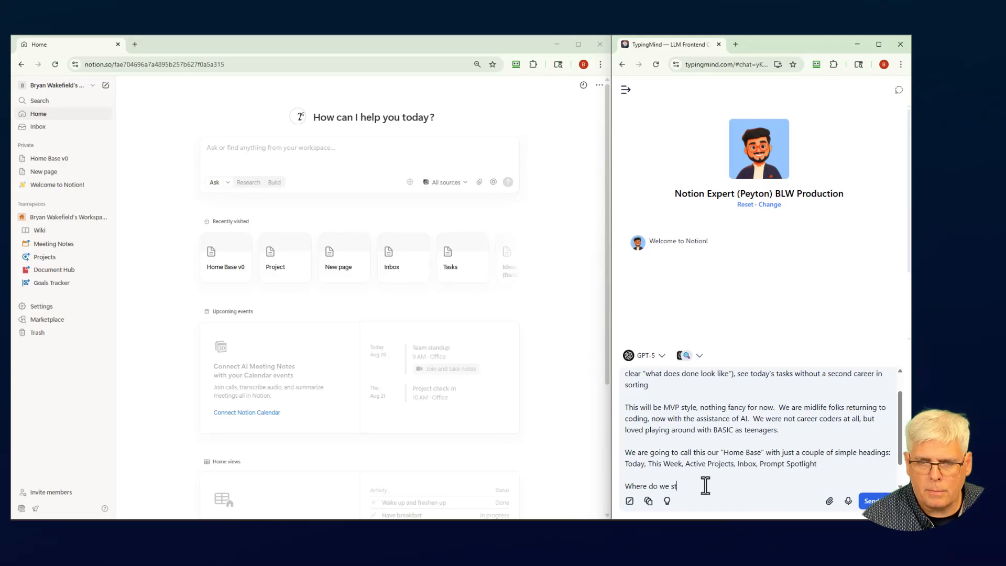
pyautogui.write('art in Notion?')
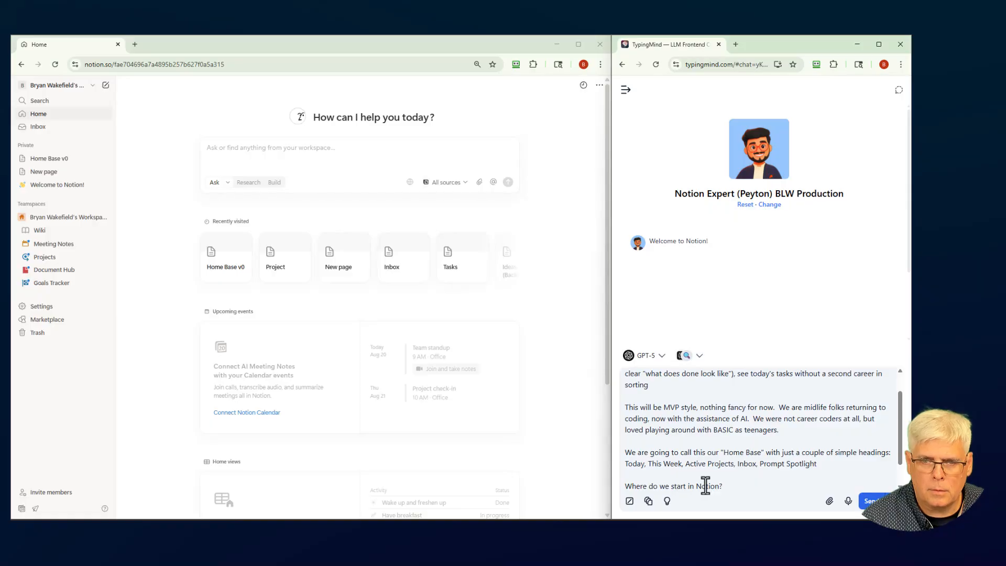
# Start another paragraph with "Also, we are moving quick here so we do not want too much in the way"
pyautogui.press('Return')
pyautogui.press('Return')
pyautogui.write('Also,')
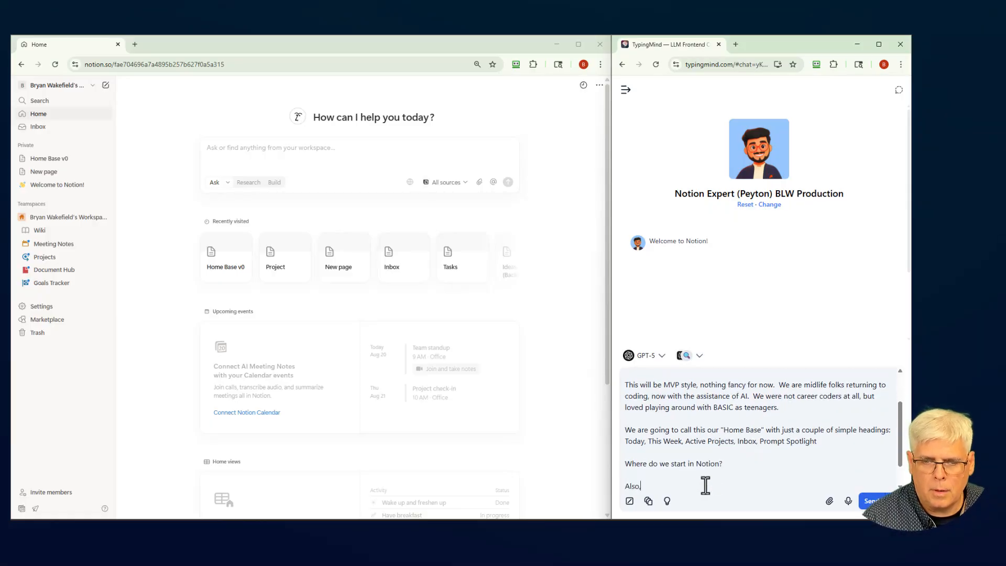
pyautogui.write(' we are movin')
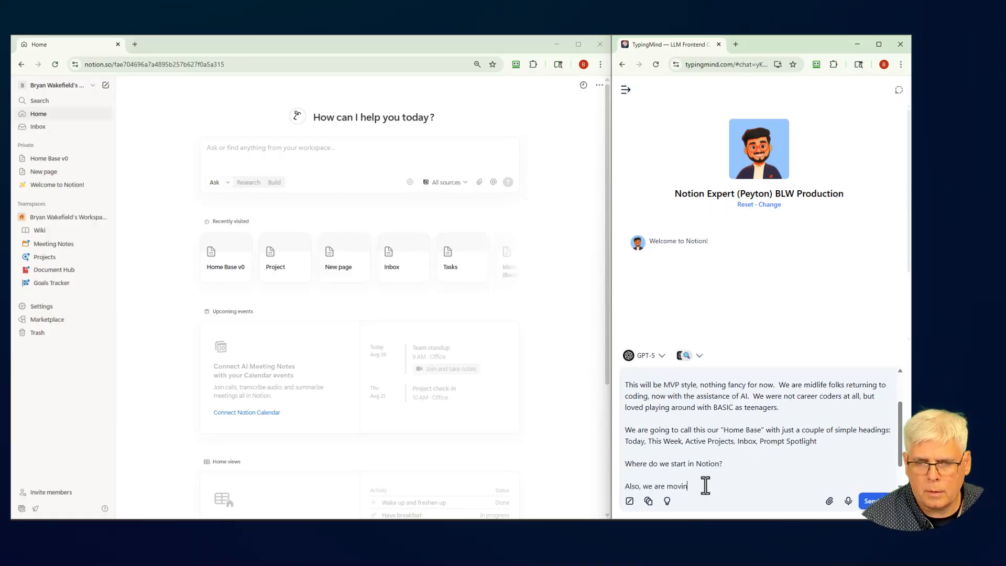
pyautogui.write('g quick here ')
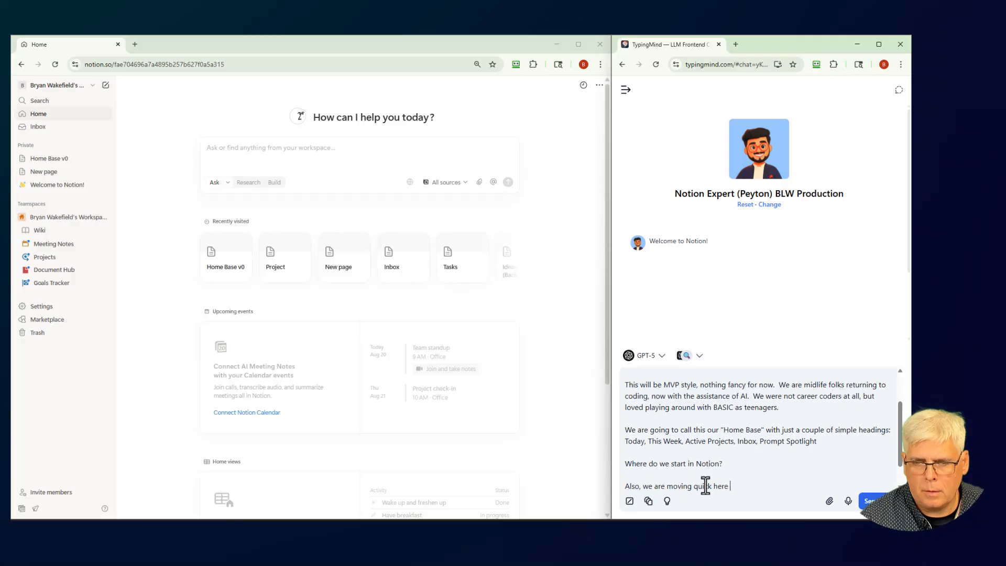
pyautogui.write('so we ')
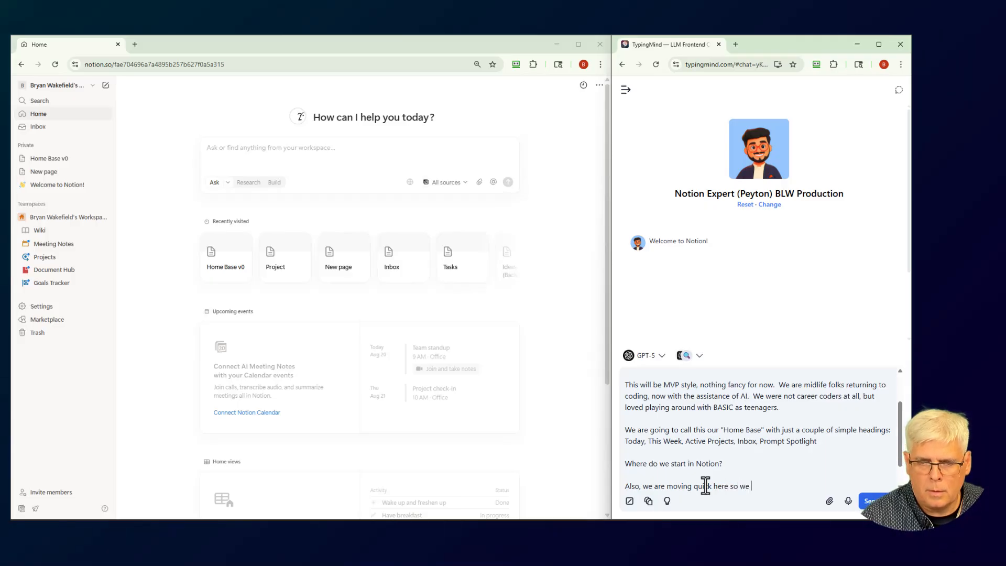
pyautogui.write('do not wnat')
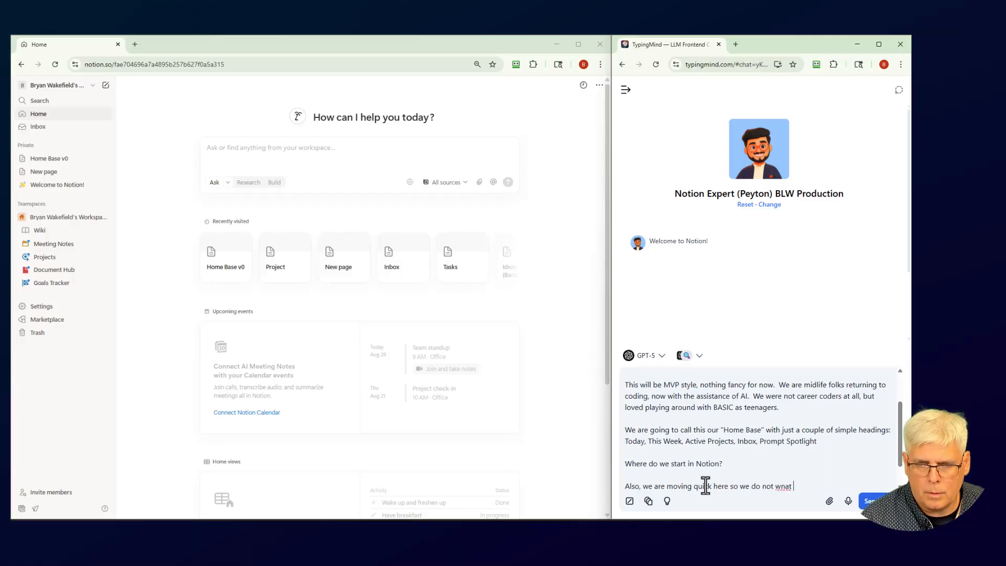
pyautogui.press('BackSpace')
pyautogui.press('BackSpace')
pyautogui.press('BackSpace')
pyautogui.press('BackSpace')
pyautogui.write('ant too')
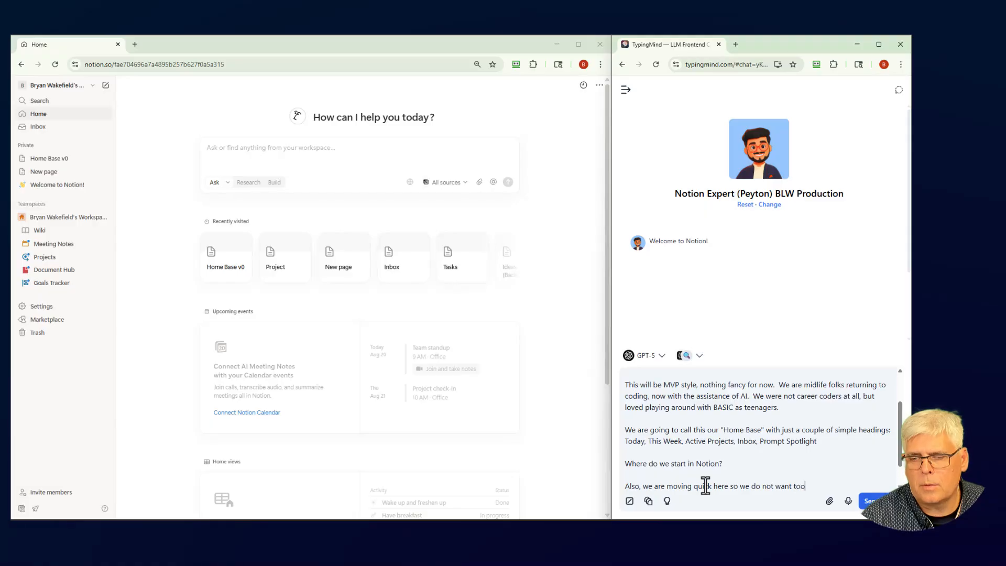
pyautogui.write(' much in the way')
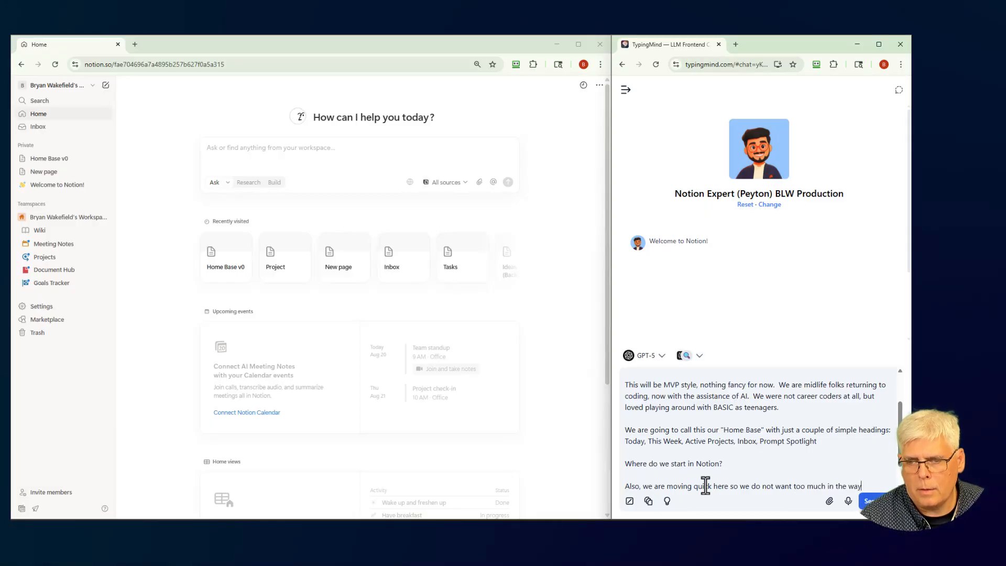
# Finish the sentence about moving quick with "of suggestions, that'll be for another day."
pyautogui.write('esti')
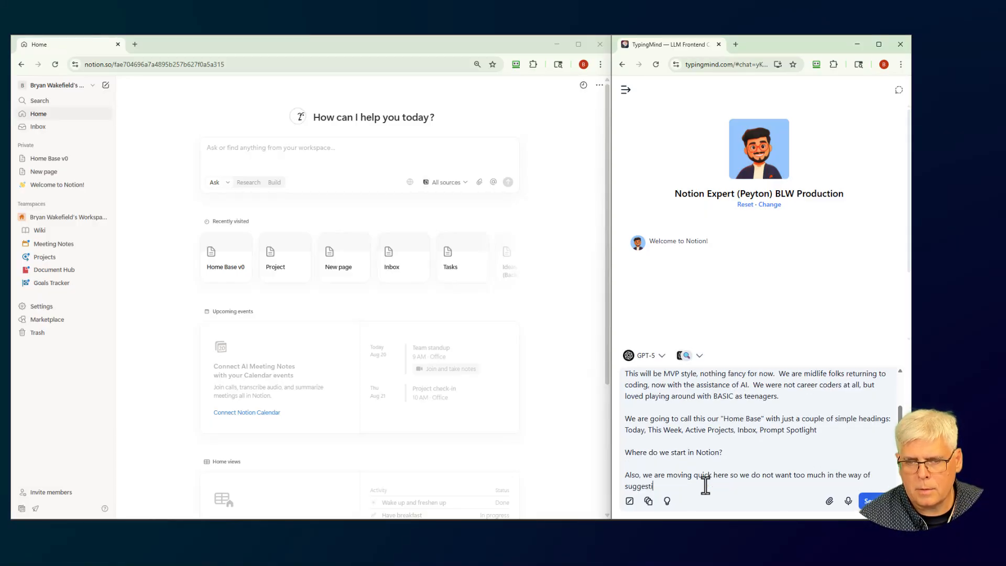
pyautogui.write('ons.  Thingk')
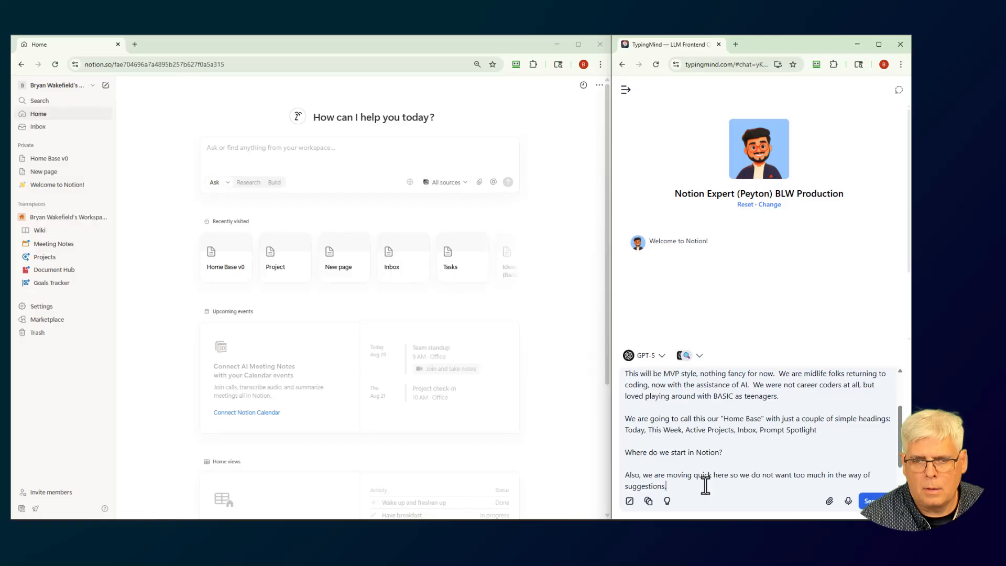
pyautogui.press('BackSpace')
pyautogui.press('BackSpace')
pyautogui.press('BackSpace')
pyautogui.press('BackSpace')
pyautogui.press('BackSpace')
pyautogui.press('BackSpace')
pyautogui.press('BackSpace')
pyautogui.press('BackSpace')
pyautogui.press('BackSpace')
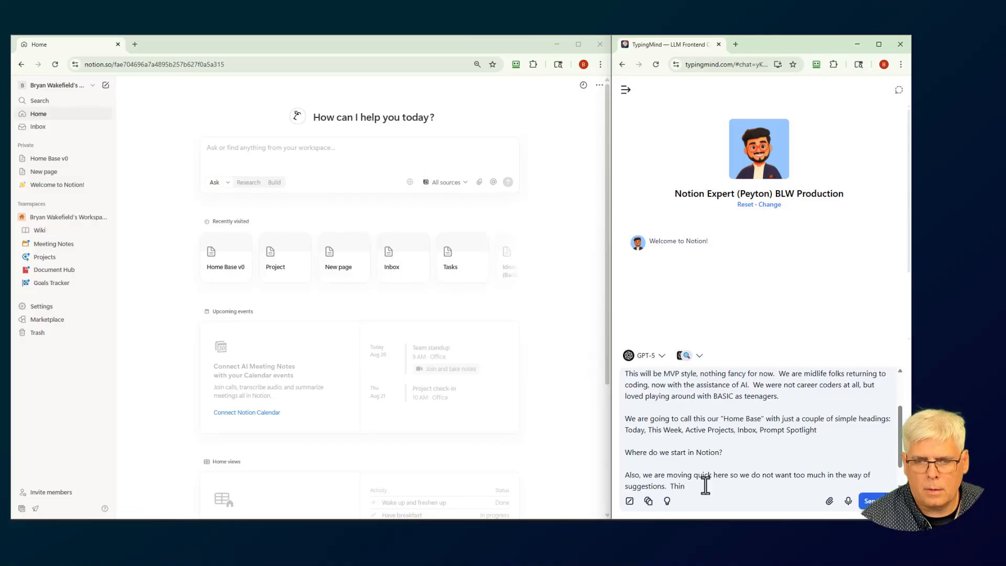
pyautogui.write(', ')
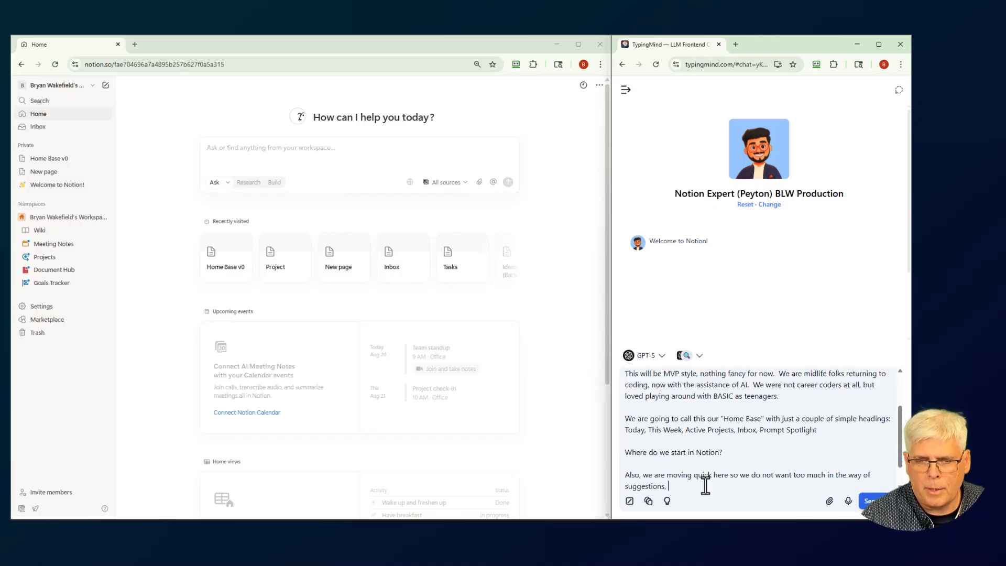
pyautogui.write("that'll ")
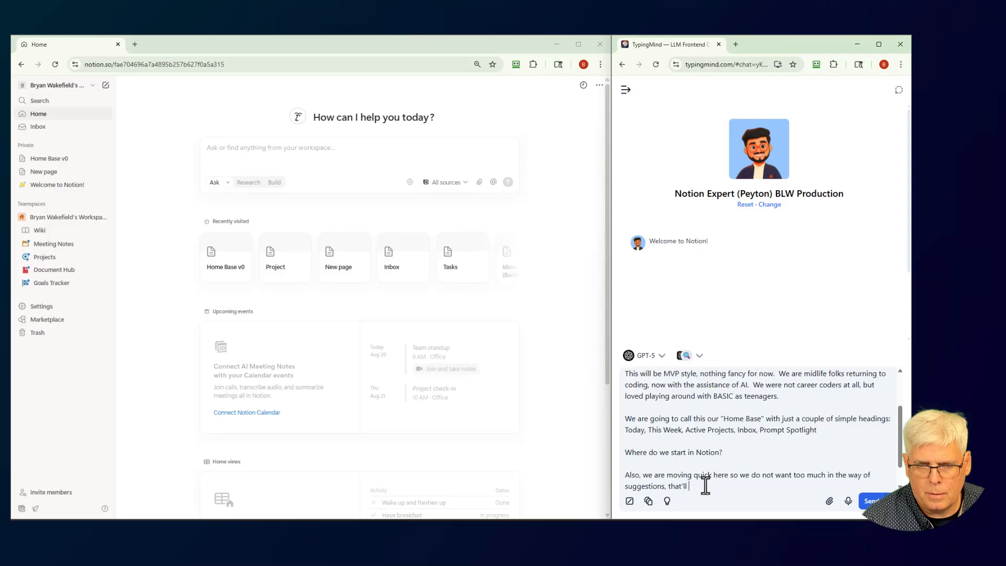
pyautogui.write('be for another da')
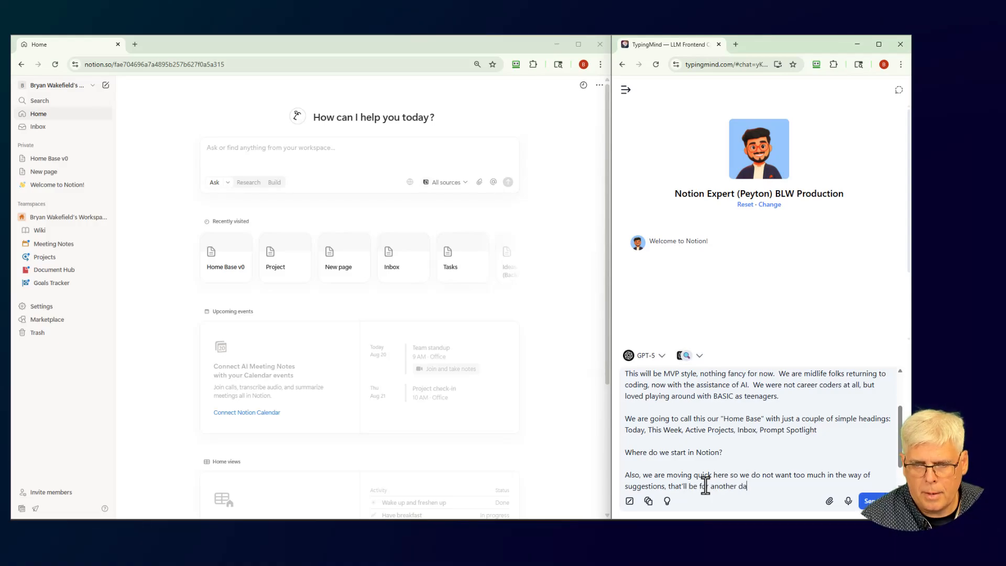
pyautogui.write('y.  Today i ')
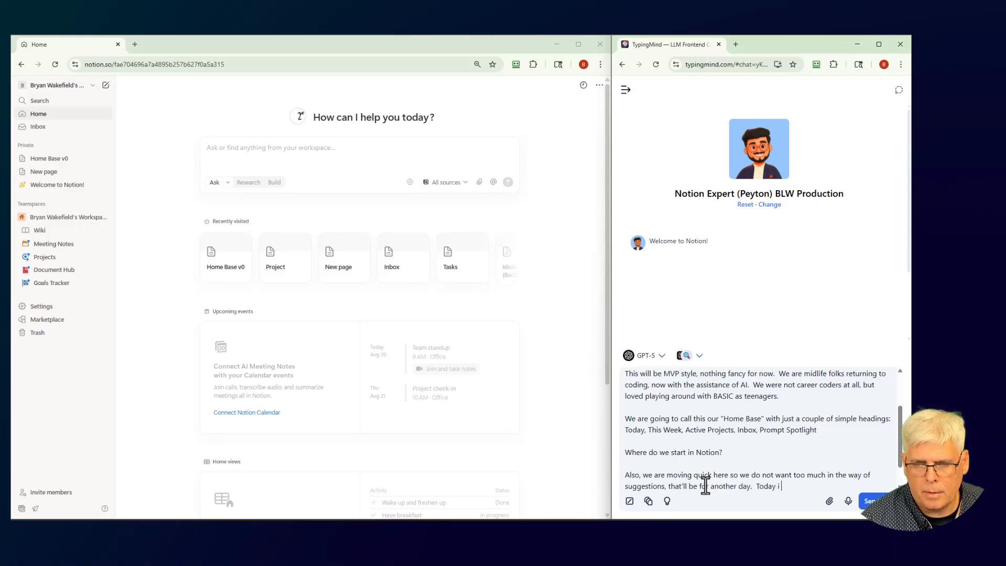
# Add the sentence "Today is all about MVP, getting it built and basically functional." to the last paragraph
pyautogui.write('s all about ')
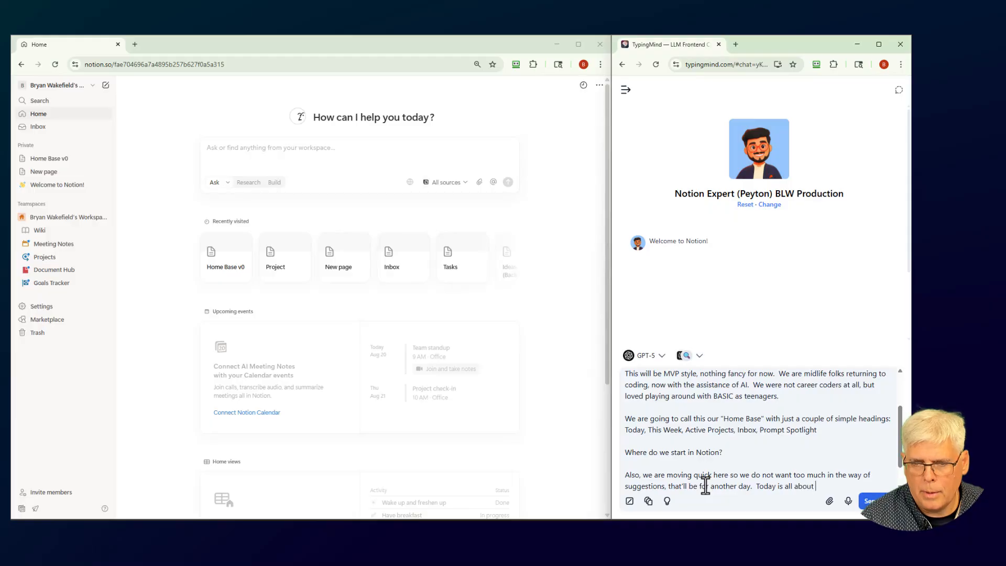
pyautogui.write('MVP')
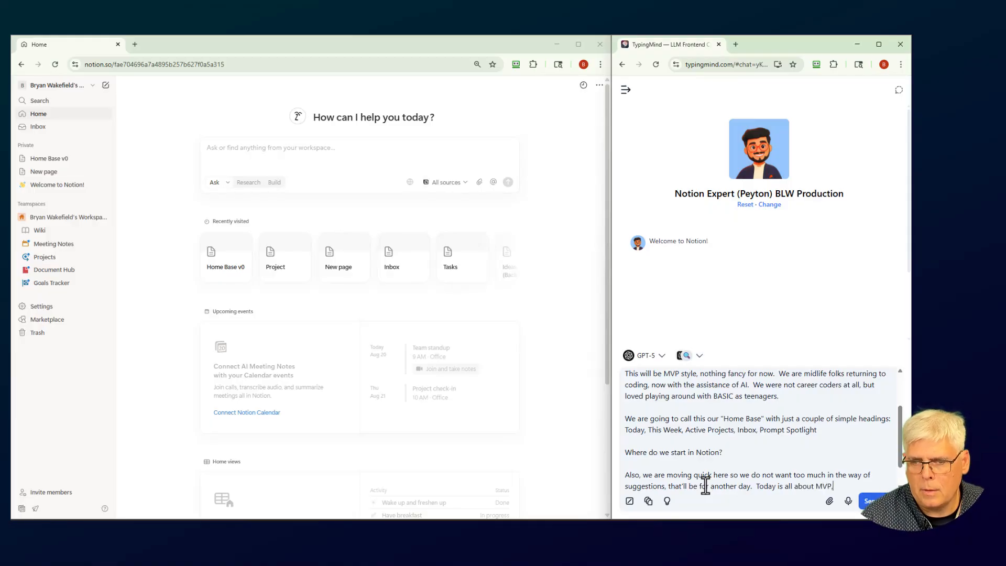
pyautogui.write(', getting i')
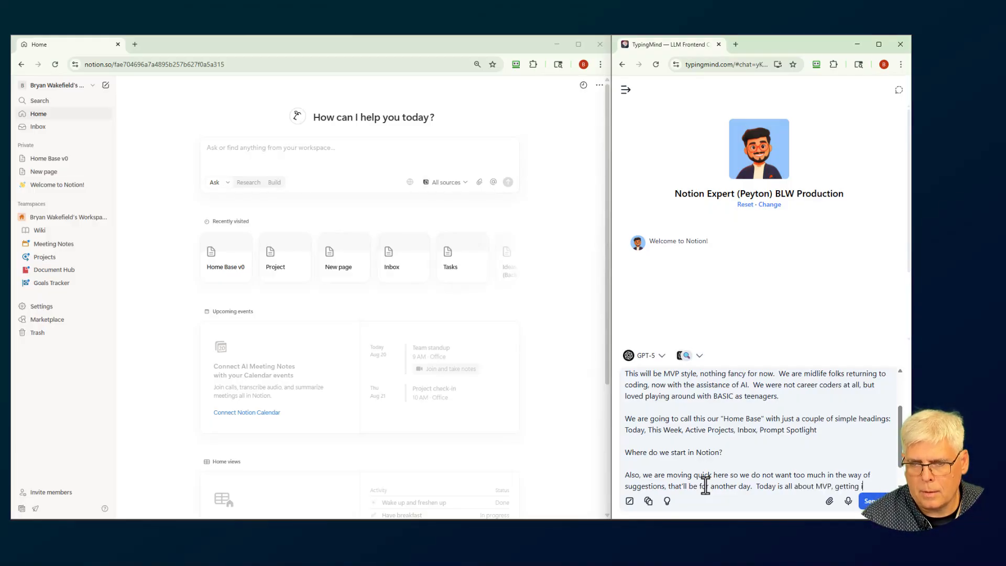
pyautogui.write('t built and ')
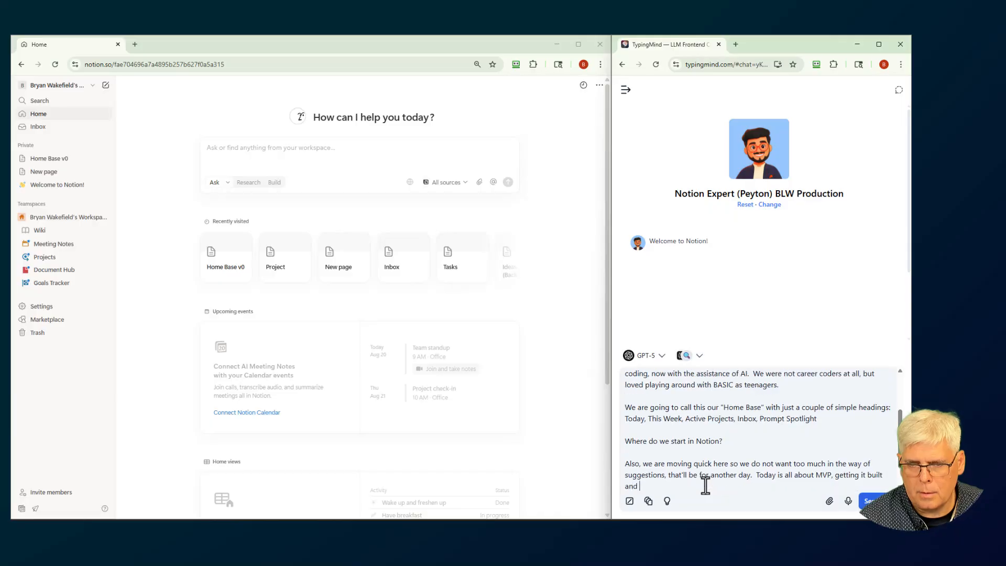
pyautogui.write('basicly')
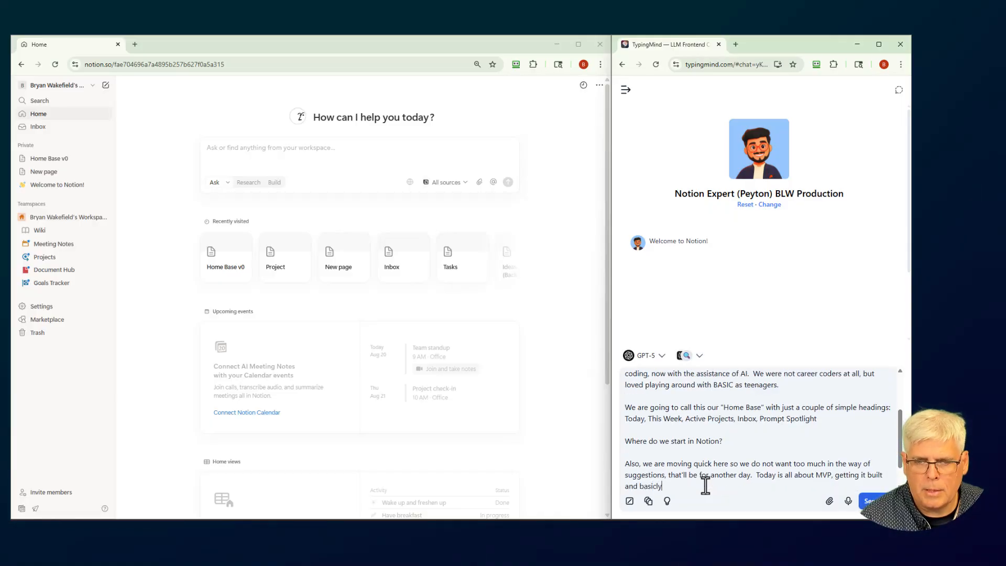
pyautogui.press('BackSpace')
pyautogui.press('BackSpace')
pyautogui.press('BackSpace')
pyautogui.write('al')
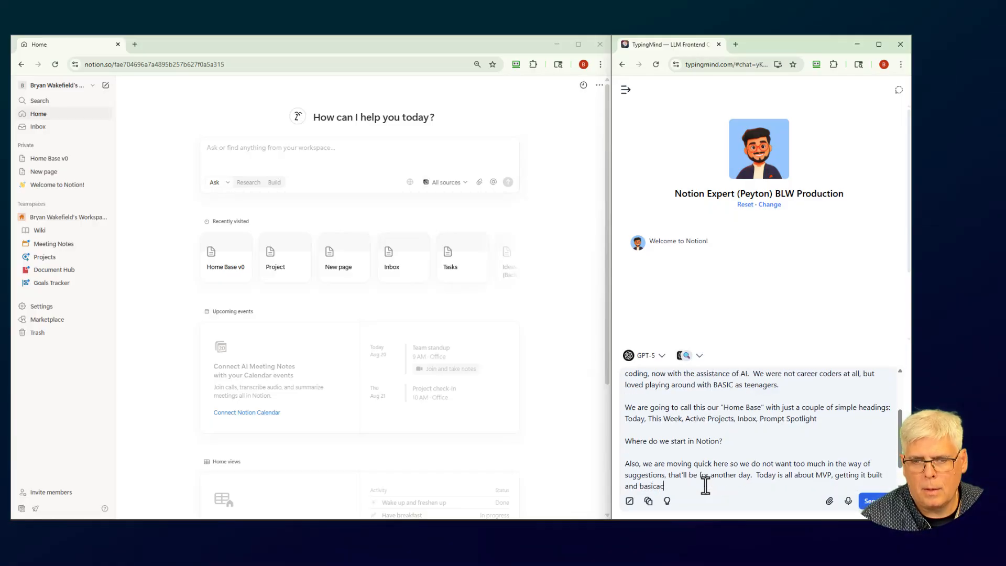
pyautogui.write('ly functins')
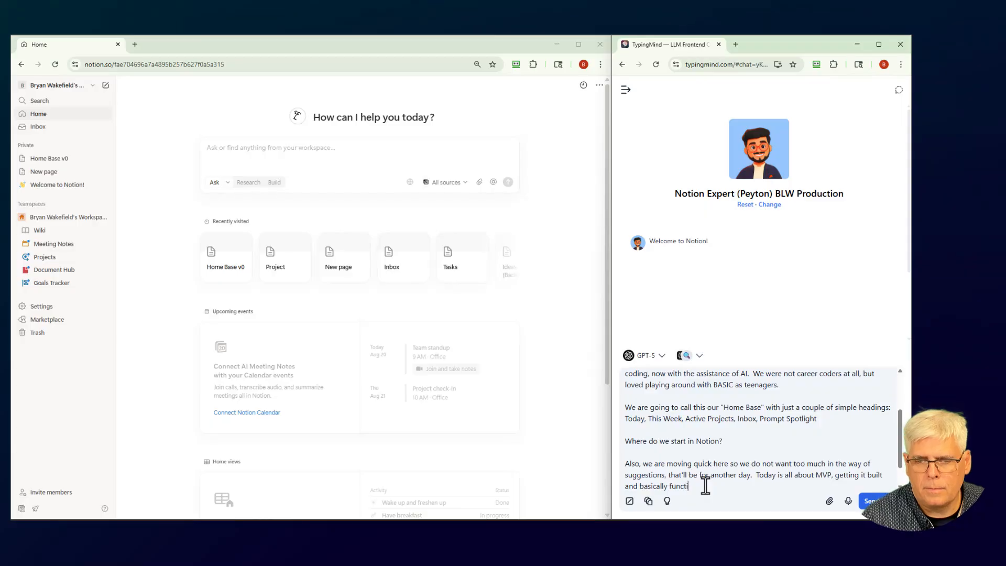
pyautogui.press('BackSpace')
pyautogui.press('BackSpace')
pyautogui.write('ona')
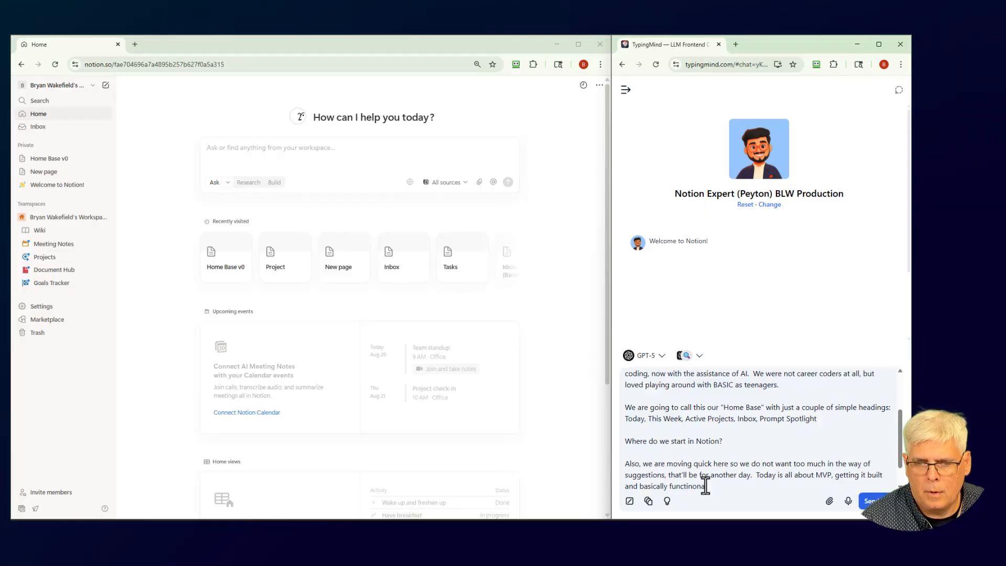
pyautogui.write('l.')
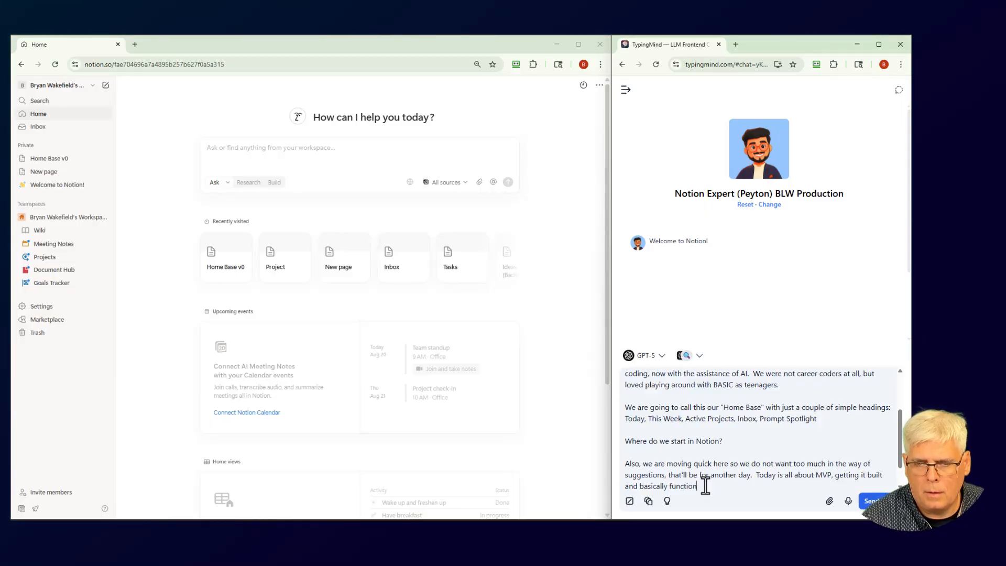
# Add the sentence "So we'll keep things to just, what's our next step." to the last paragraph of the message
pyautogui.write('  So ')
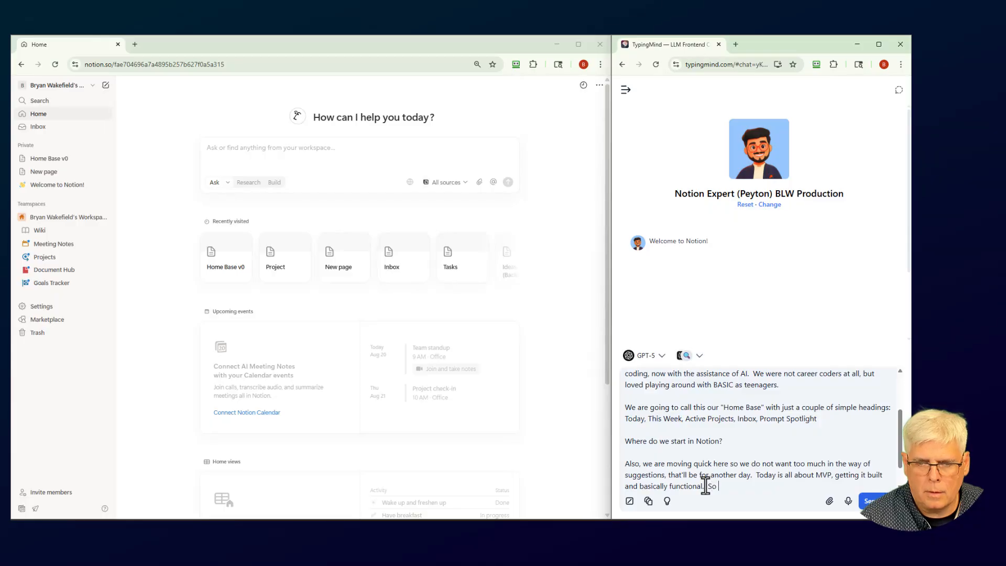
pyautogui.write("we'll k")
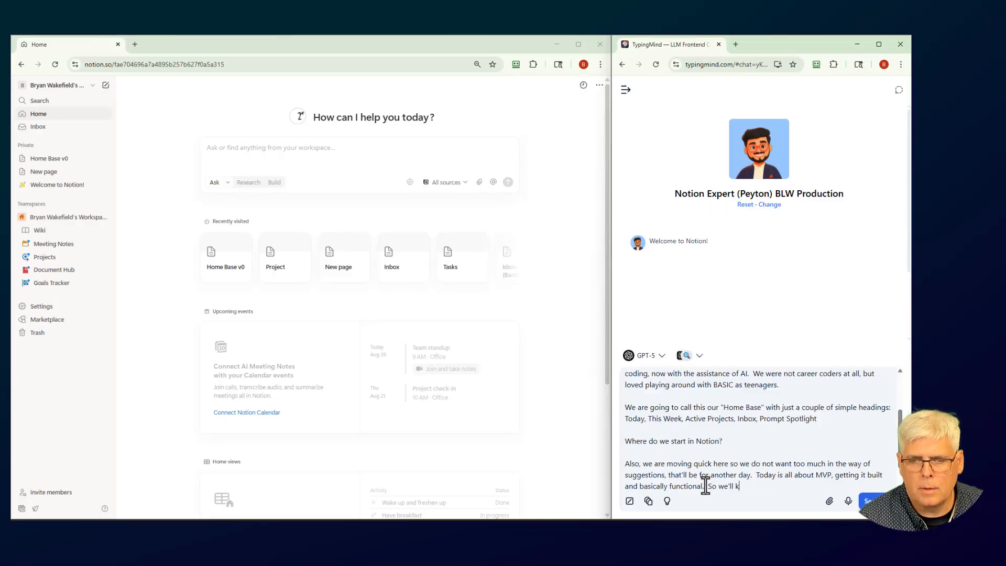
pyautogui.write('eep things')
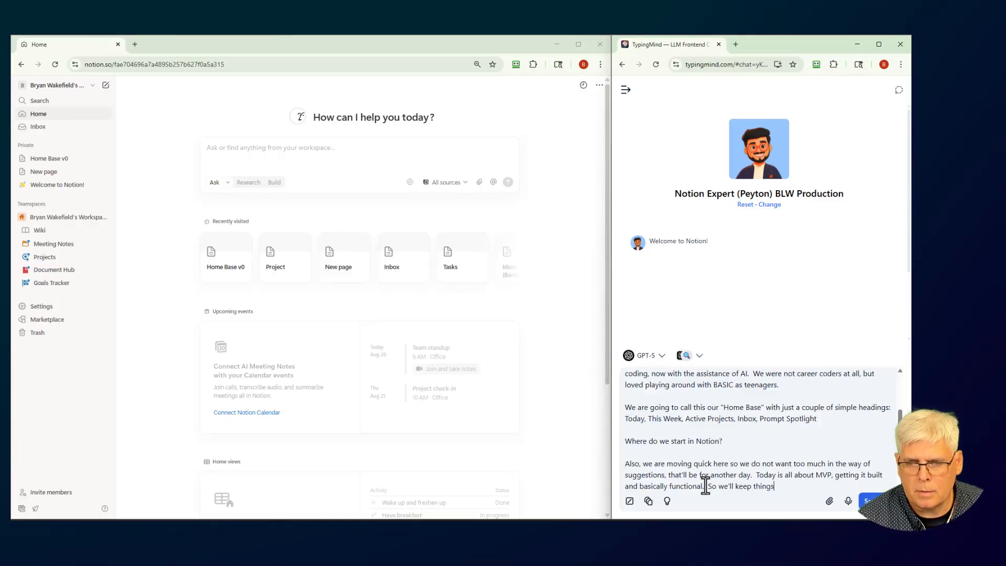
pyautogui.write(' to just')
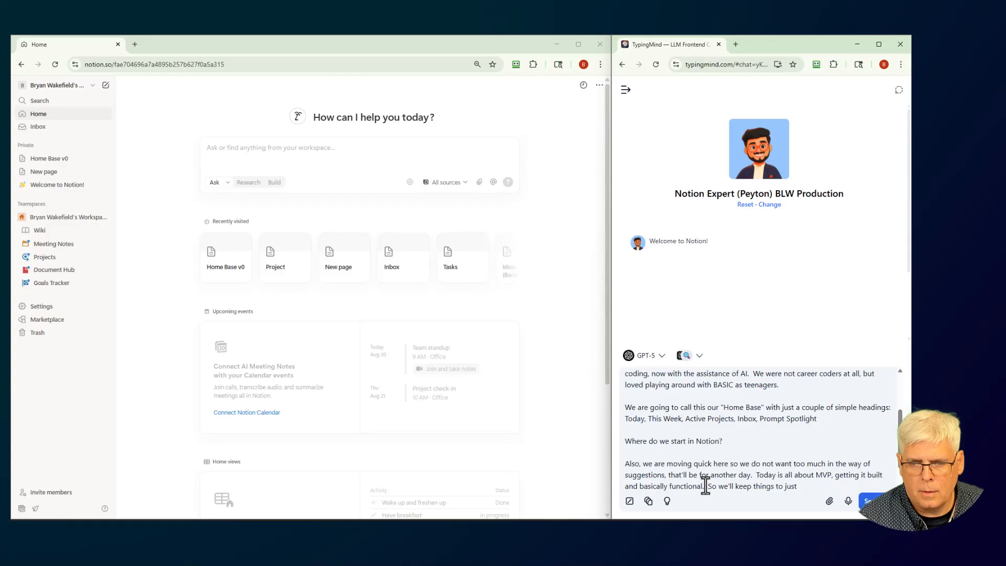
pyautogui.write(", what's our nex")
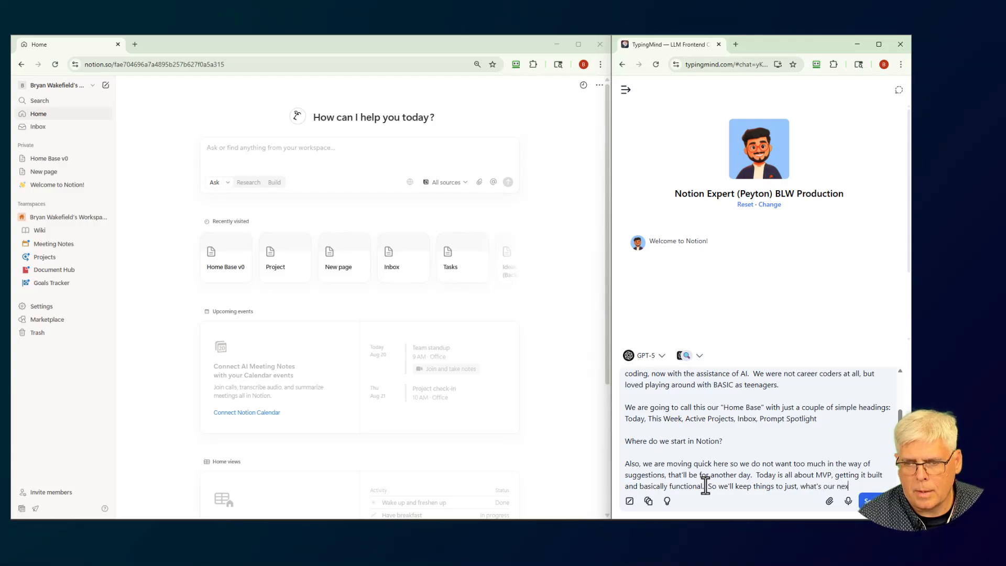
pyautogui.write('t step')
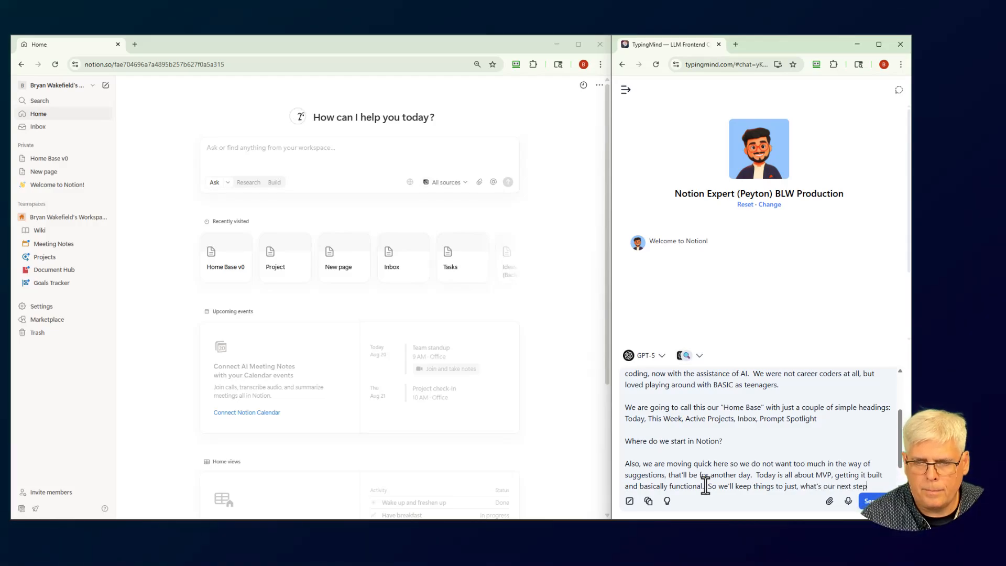
pyautogui.write('.  ')
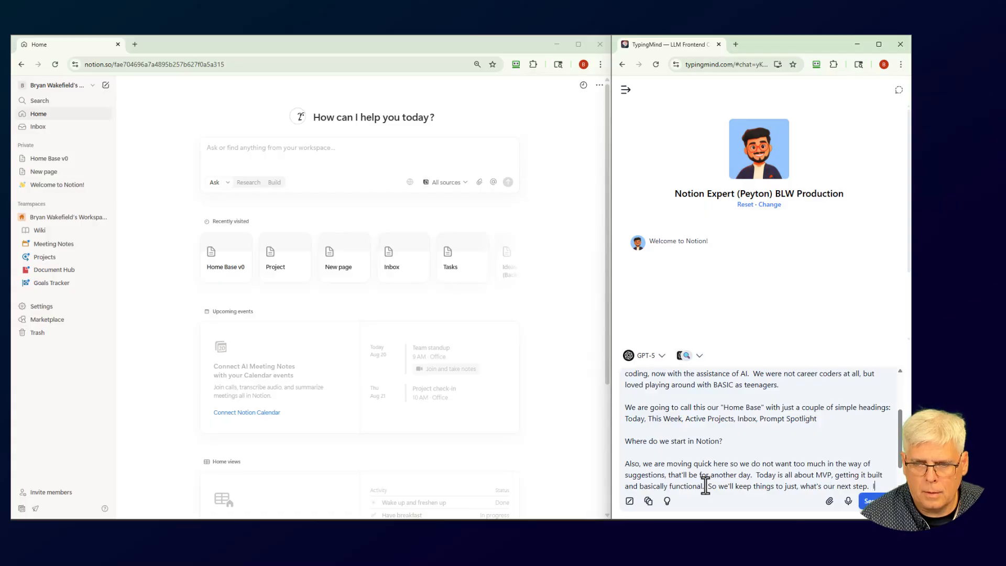
# End the message with "I'll try to be to the point as well" and send it to the Notion Expert agent
pyautogui.write("I'll tr")
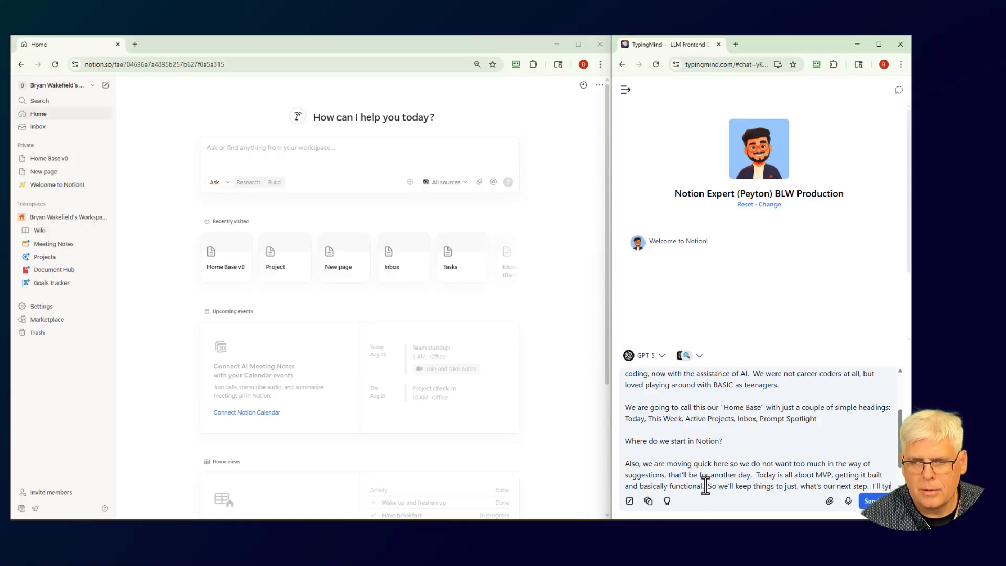
pyautogui.write('y to be')
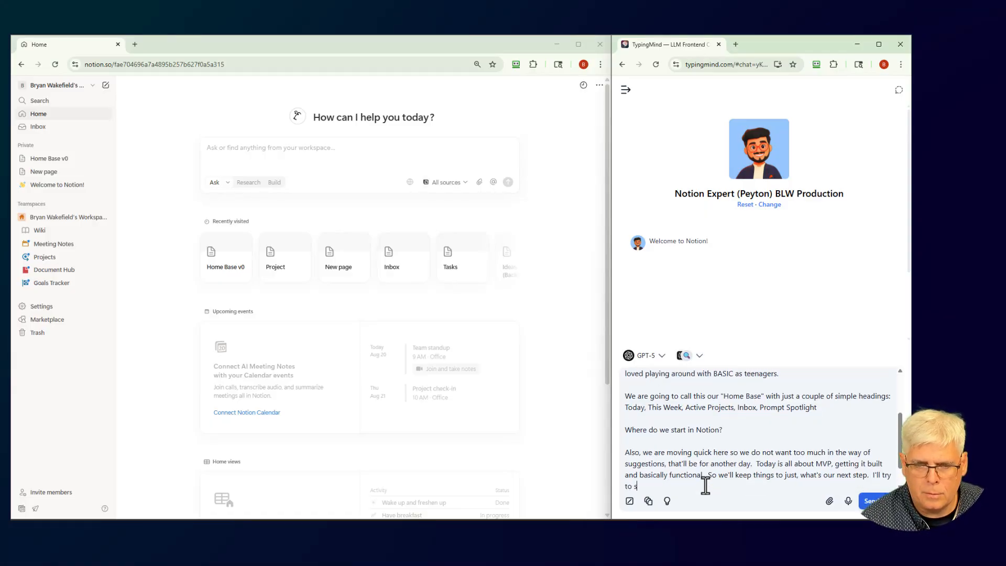
pyautogui.write(' to th')
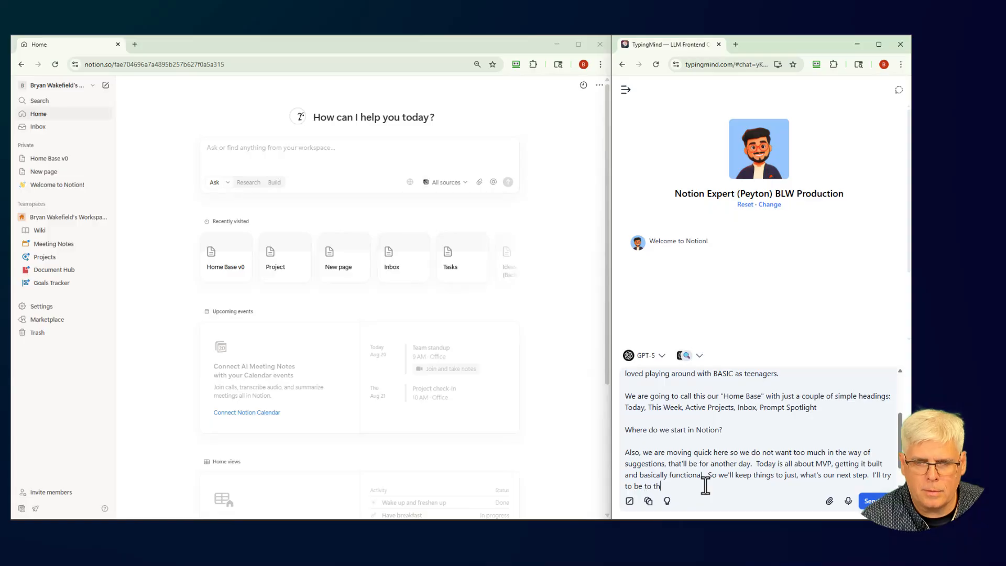
pyautogui.write('e point as we')
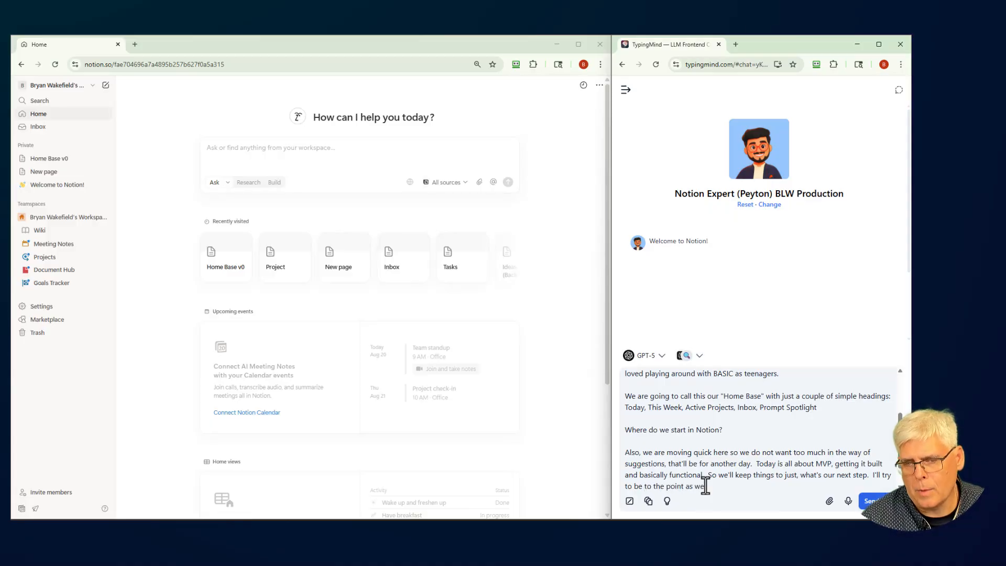
pyautogui.write('ll')
pyautogui.press('Return')
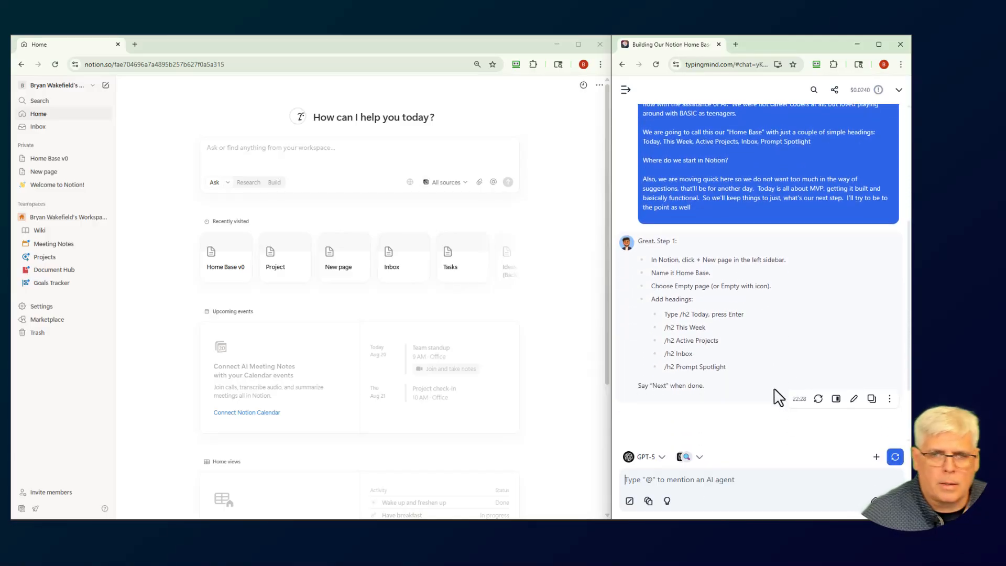
# Switch to Notion, create a new private page titled "Home Base" and place the cursor in its empty body
pyautogui.scroll(-1, 775, 391)
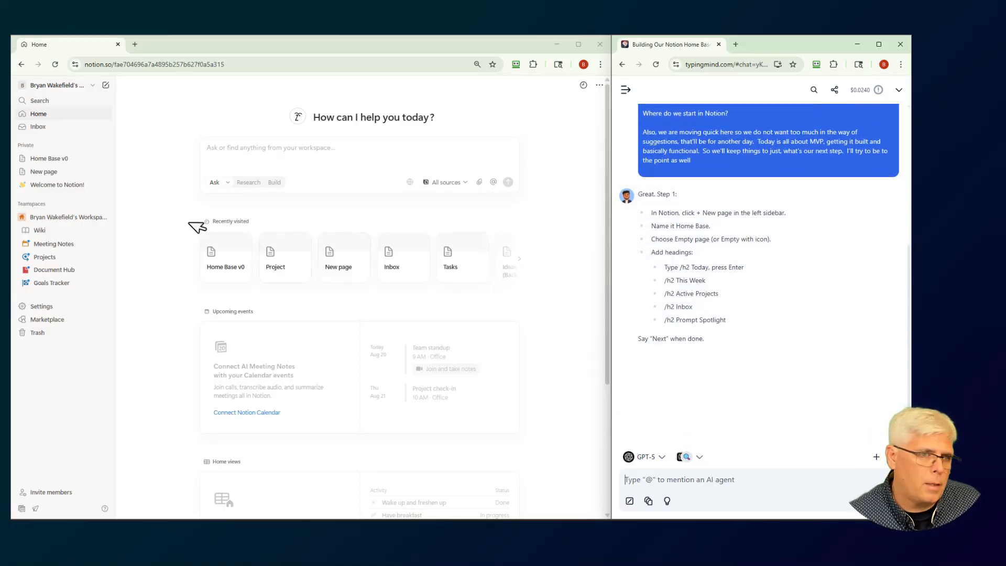
pyautogui.click(105, 86)
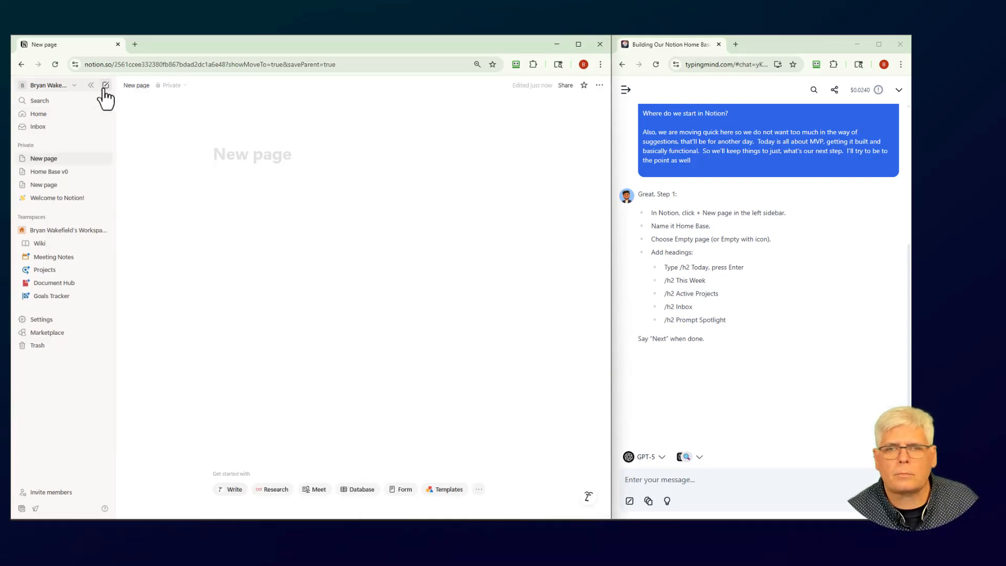
pyautogui.write('H')
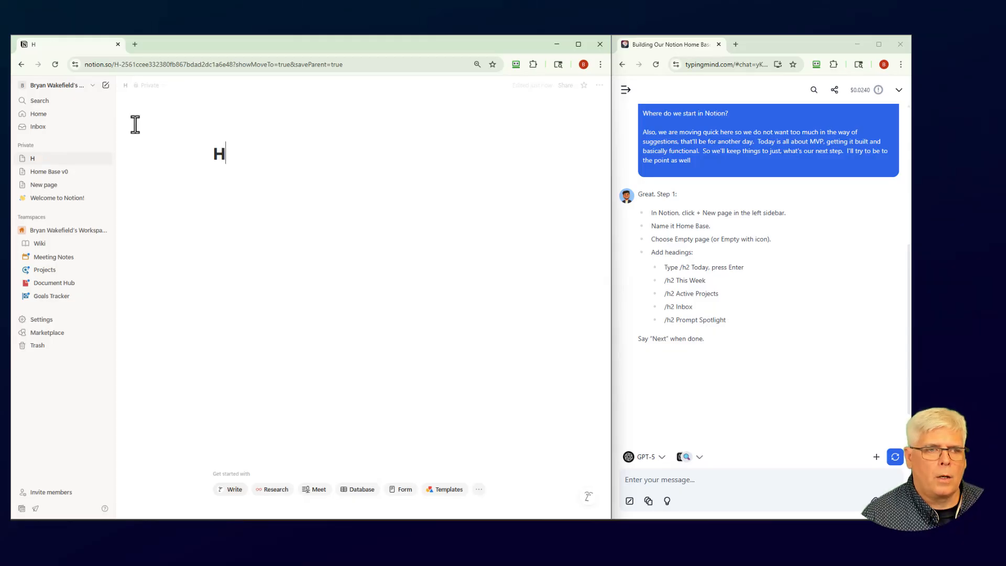
pyautogui.write('ome Base')
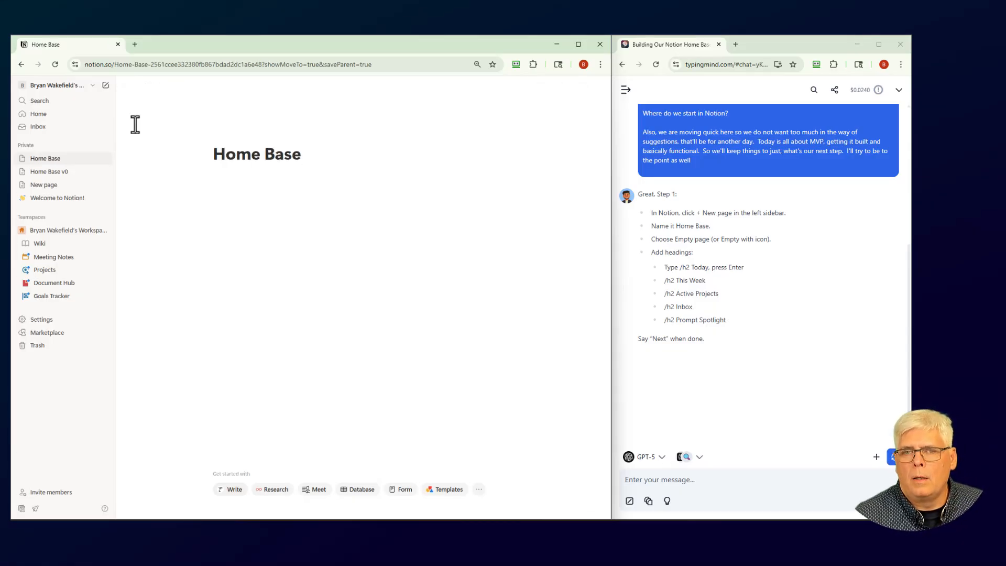
pyautogui.click(218, 188)
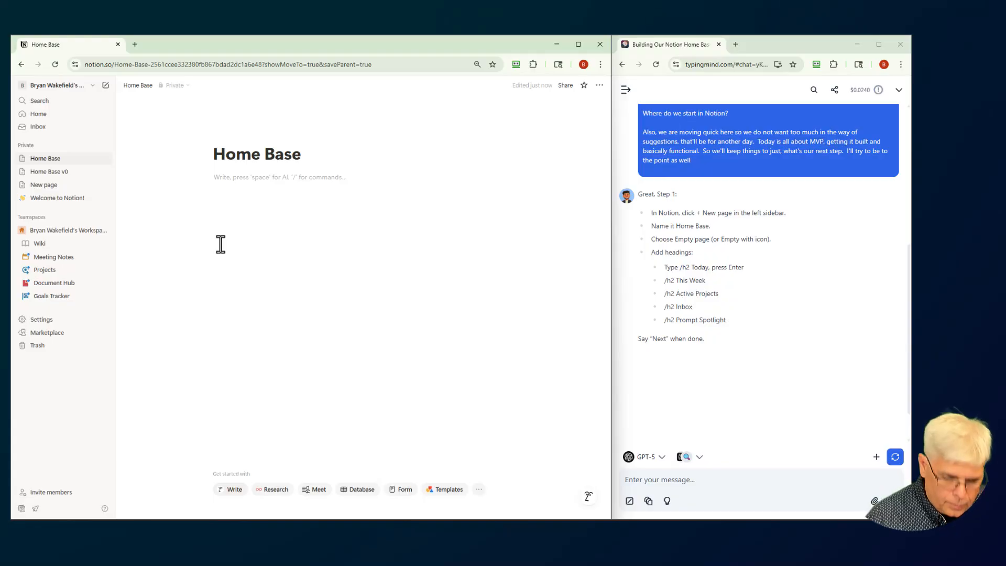
pyautogui.write('/')
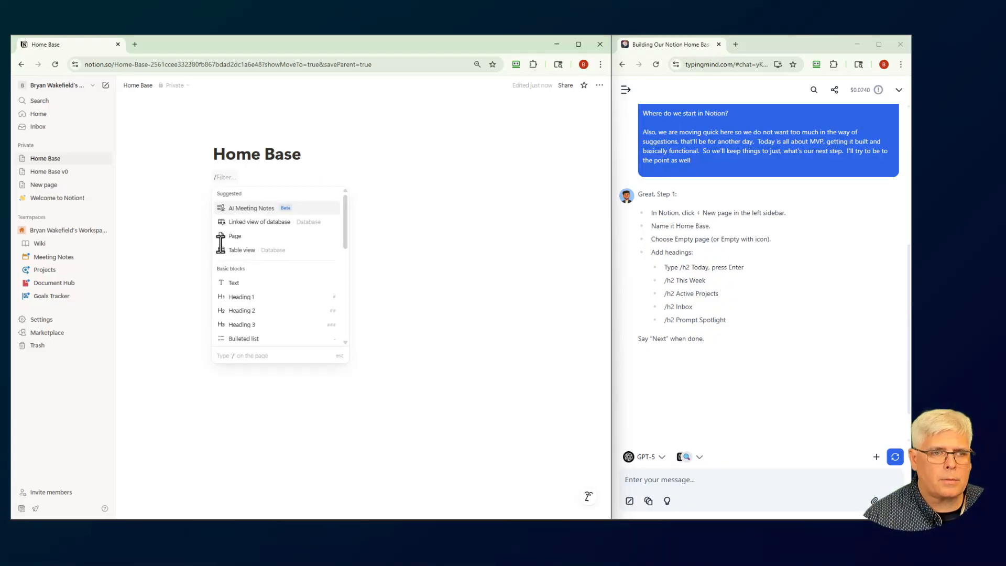
pyautogui.press('BackSpace')
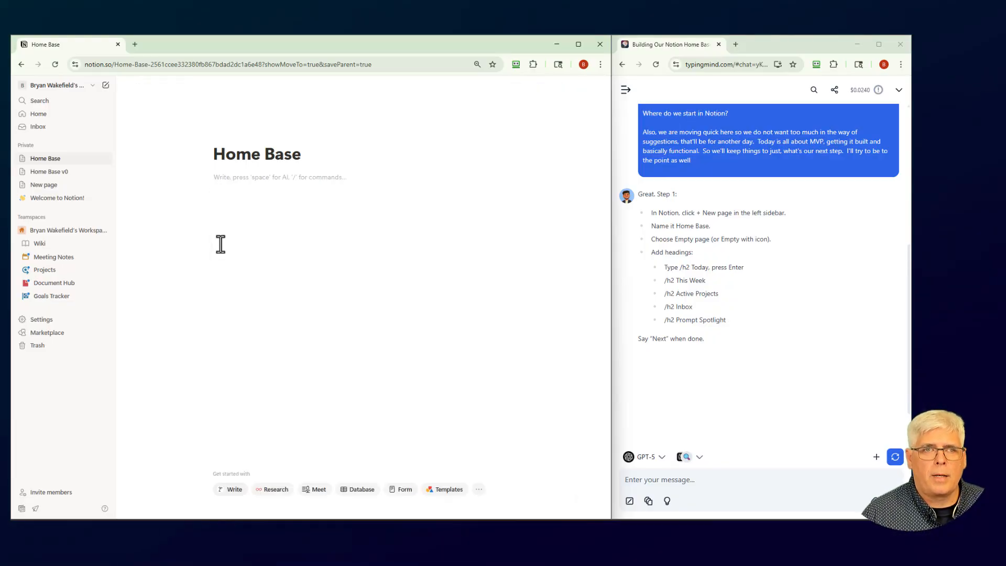
pyautogui.write('/h2')
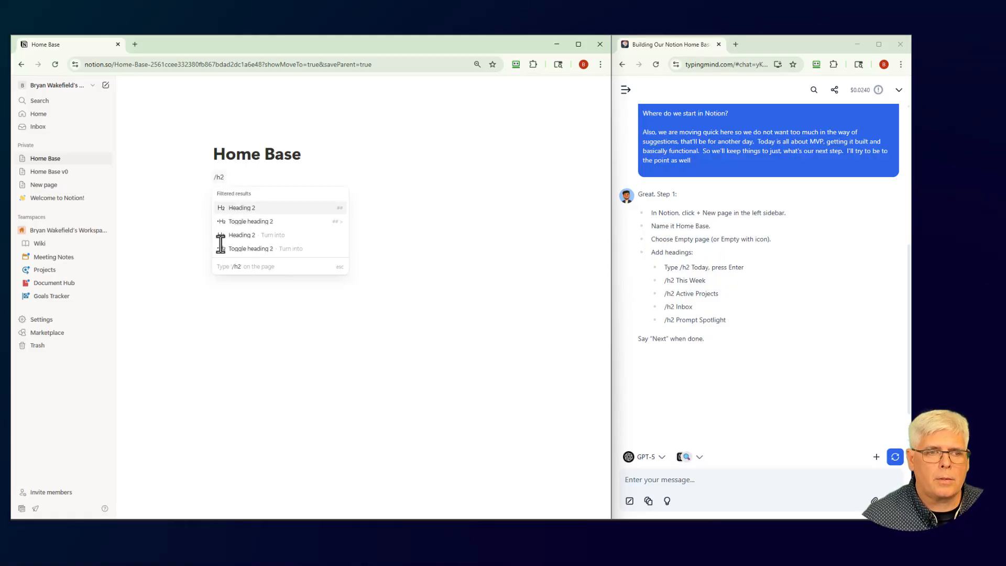
pyautogui.press('BackSpace')
pyautogui.press('BackSpace')
pyautogui.press('BackSpace')
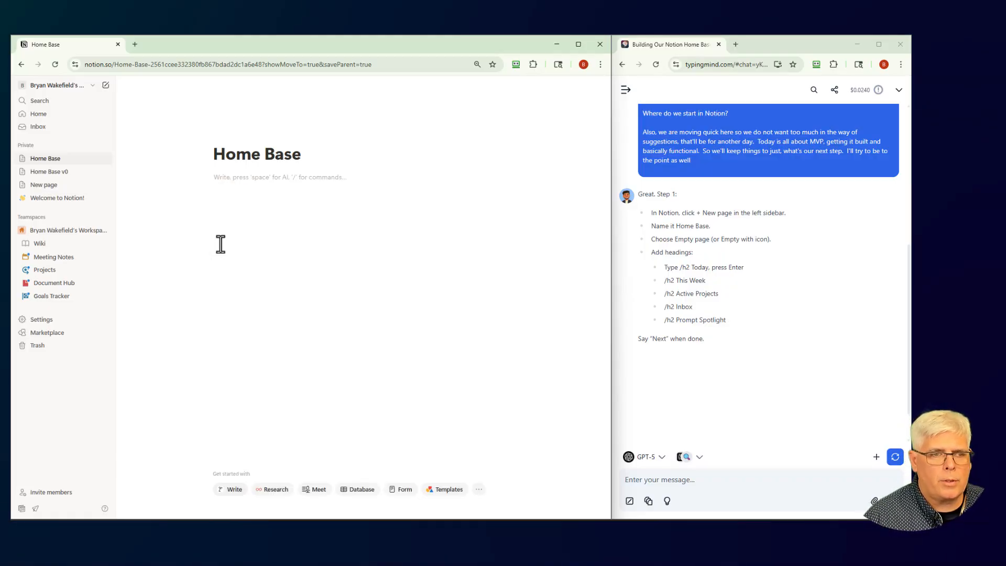
# Examine the block types that can be inserted on the Home Base page, from basic blocks through databases to advanced blocks
pyautogui.write('/')
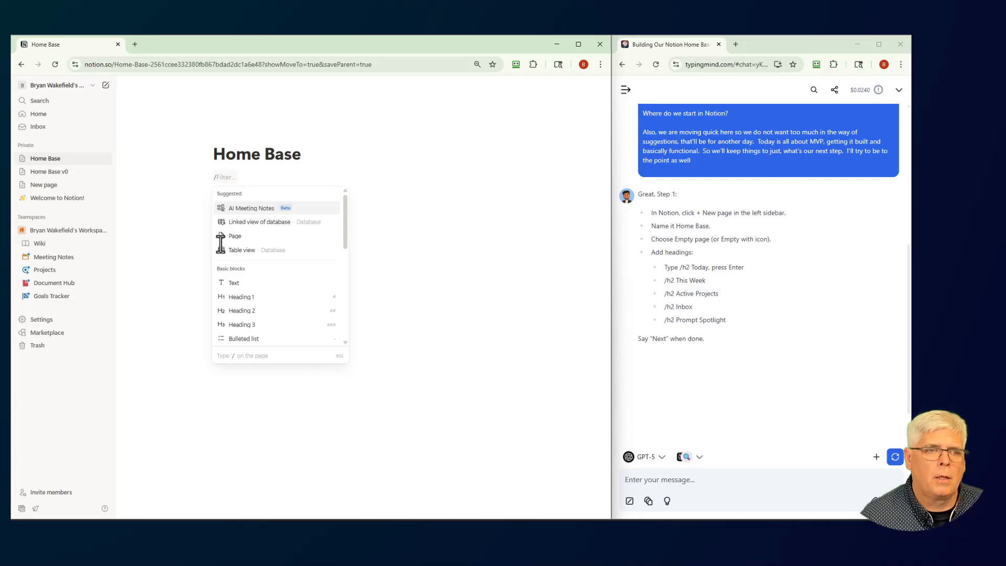
pyautogui.scroll(-2, 265, 264)
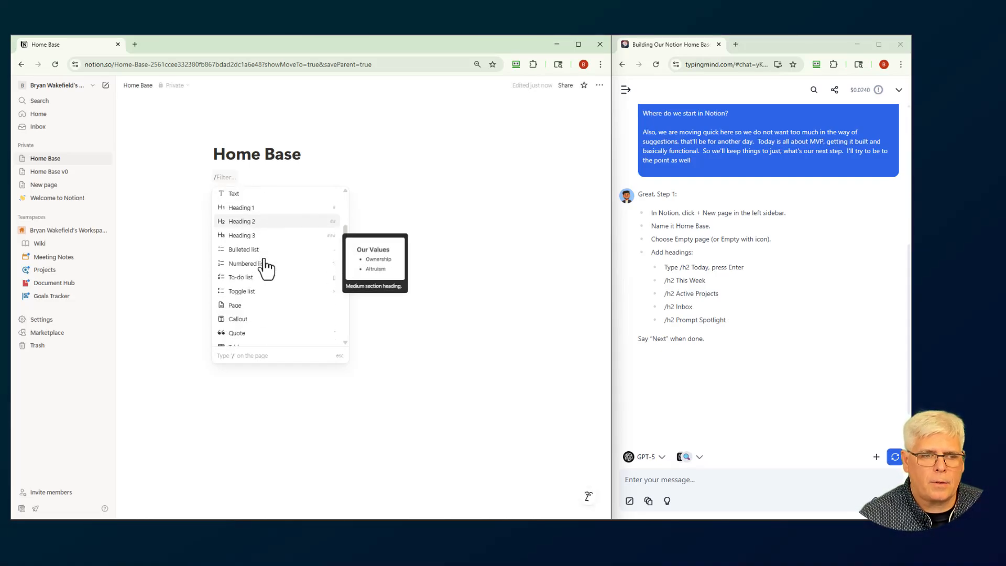
pyautogui.scroll(-3, 268, 267)
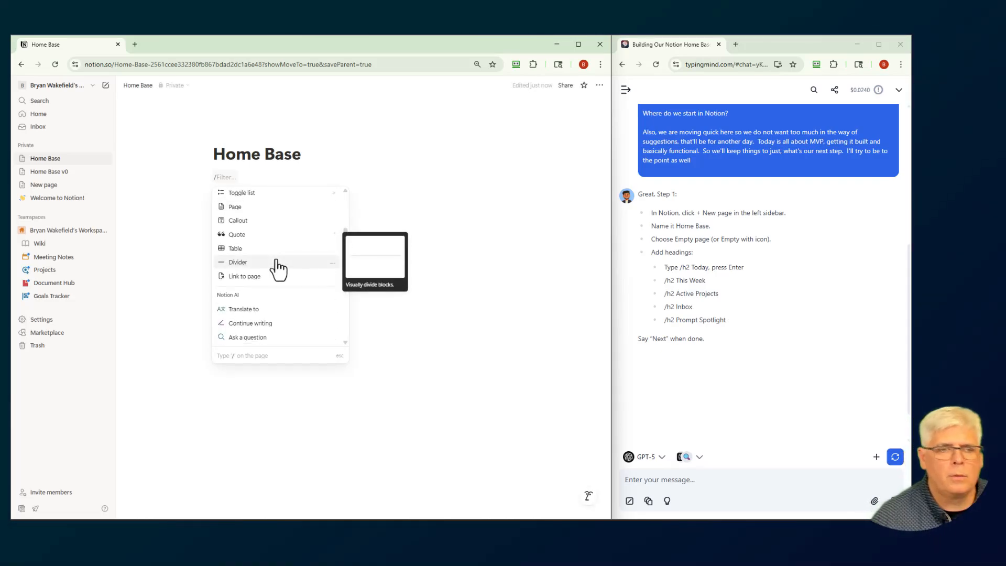
pyautogui.scroll(-2, 278, 268)
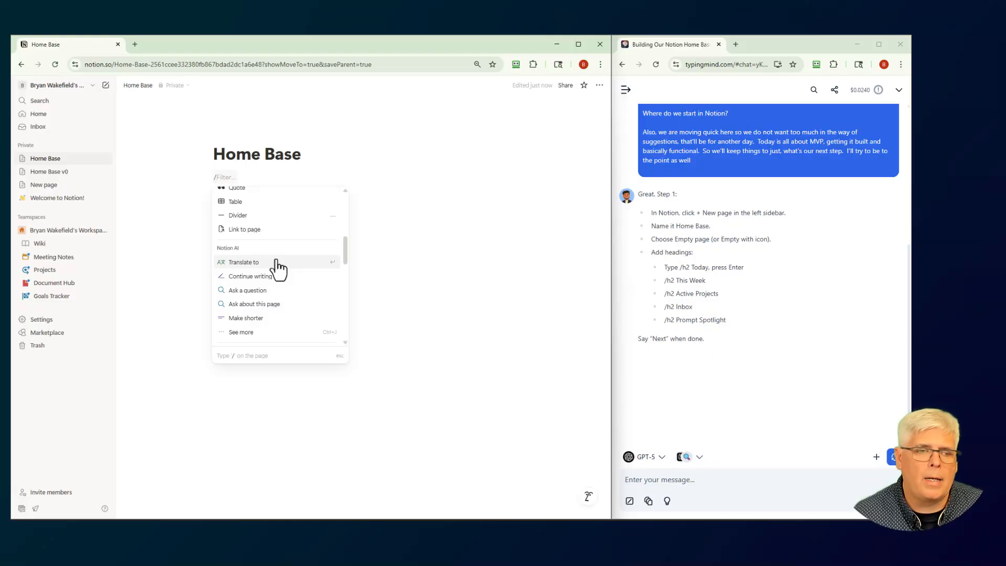
pyautogui.scroll(-2, 278, 268)
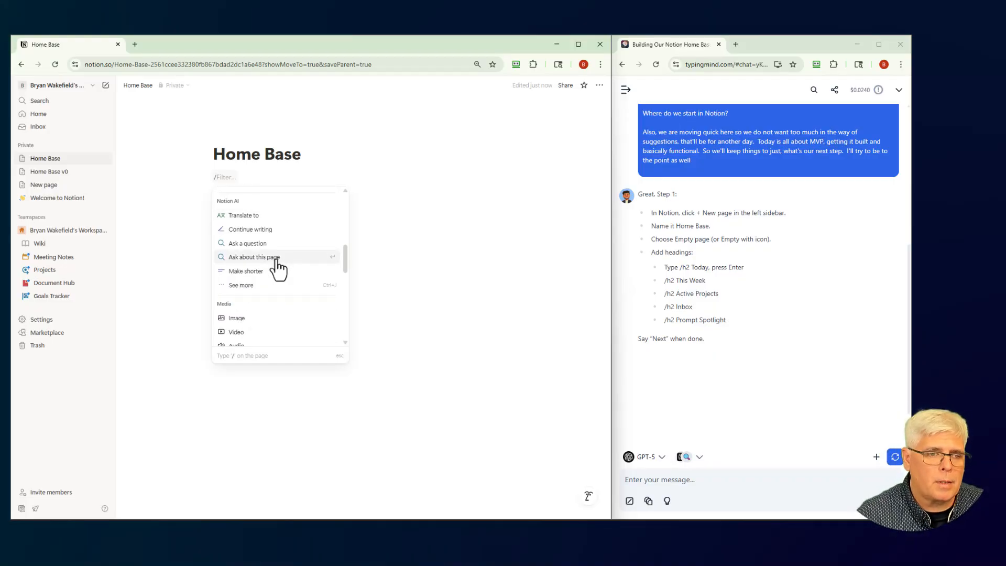
pyautogui.scroll(-3, 279, 268)
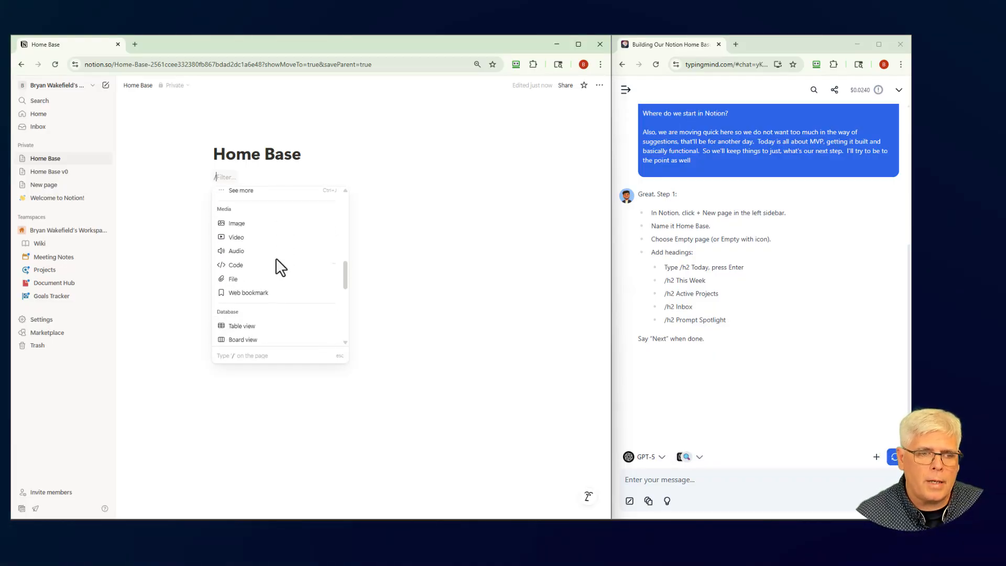
pyautogui.scroll(-1, 280, 267)
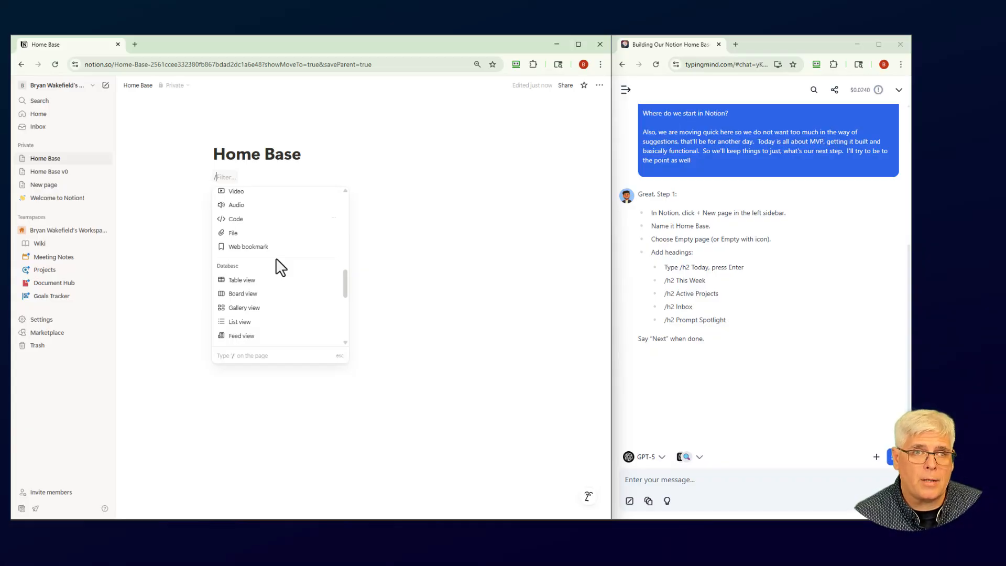
pyautogui.scroll(-5, 280, 268)
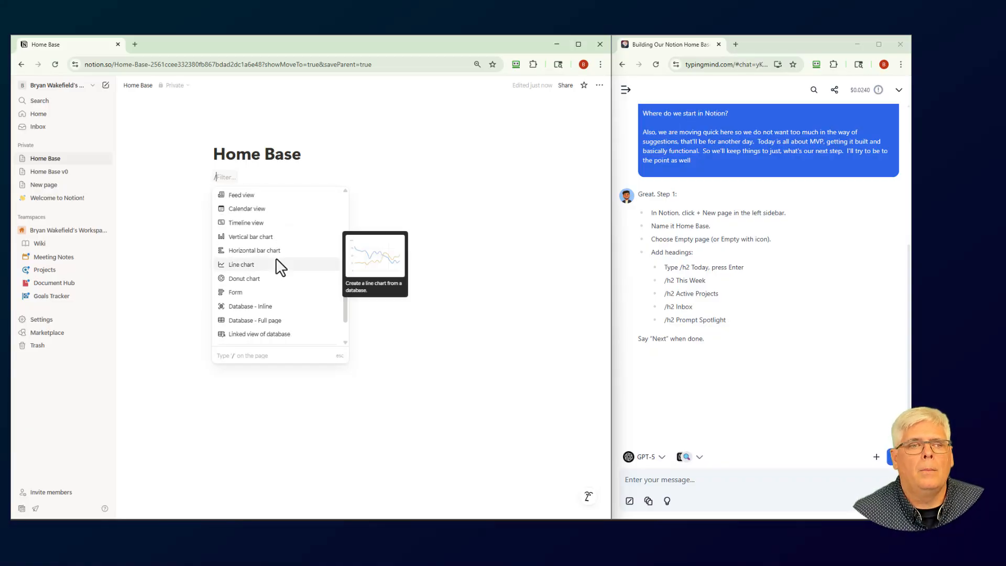
pyautogui.scroll(-2, 279, 268)
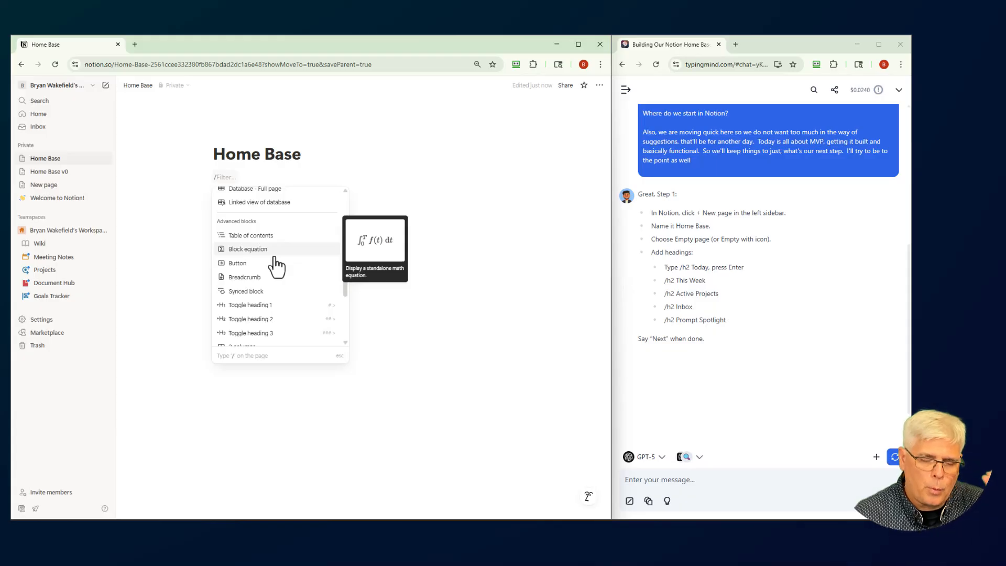
pyautogui.scroll(6, 276, 268)
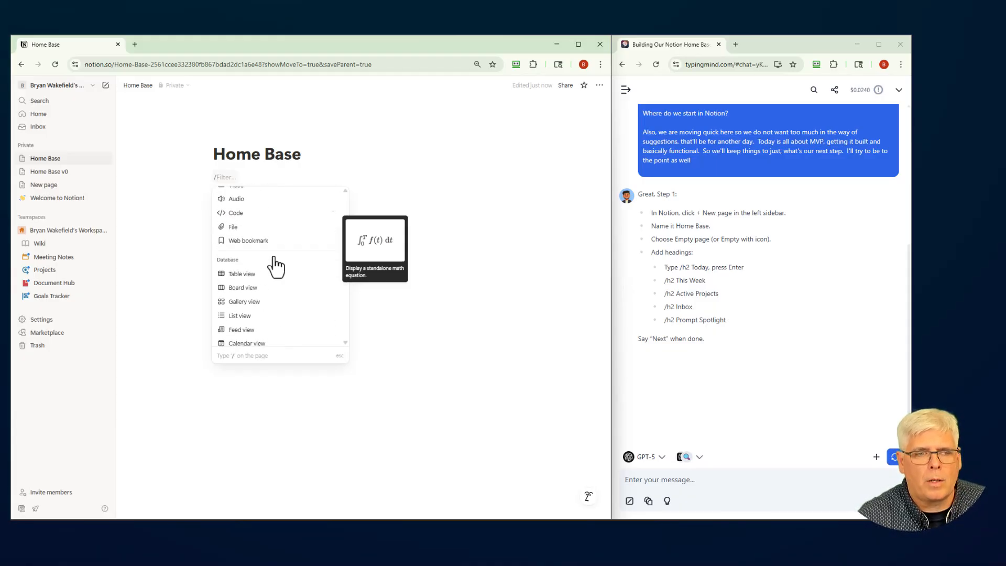
pyautogui.scroll(3, 276, 267)
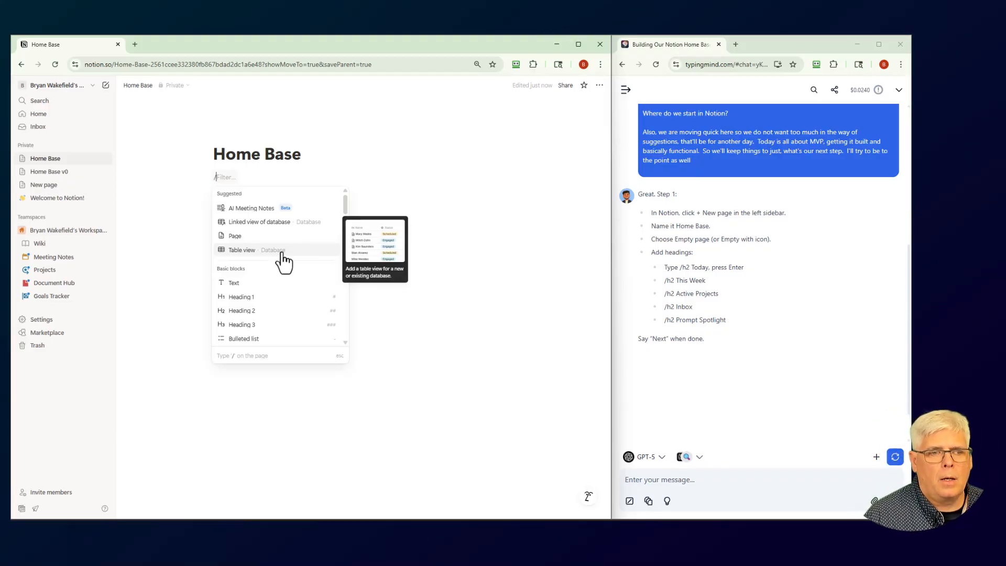
# Insert an empty Heading 2 block directly below the Home Base page title
pyautogui.write('h')
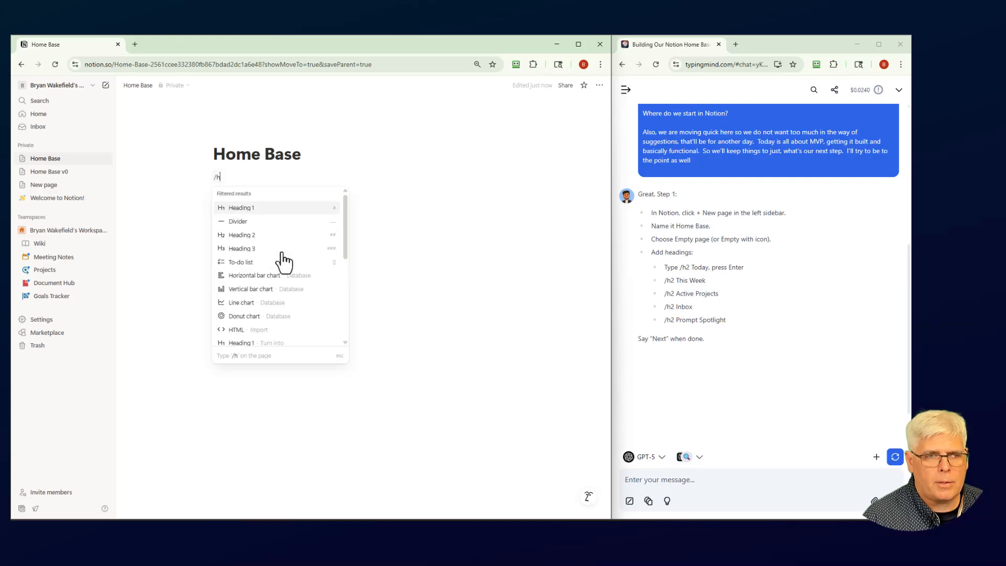
pyautogui.write('2')
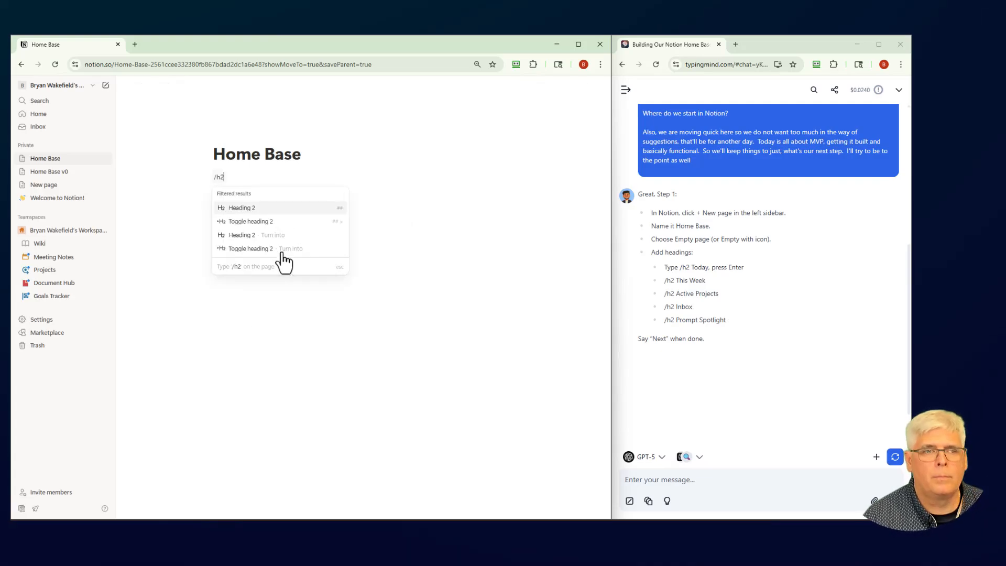
pyautogui.click(243, 210)
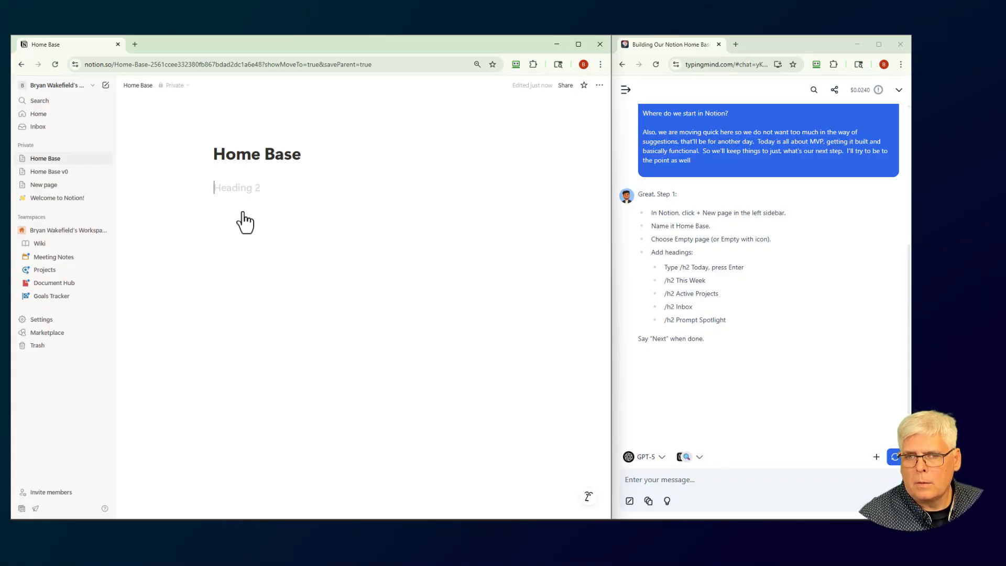
# Fill the empty Heading 2 block on the Home Base page with "Today" and start a new line below it
pyautogui.write('Today')
pyautogui.press('BackSpace')
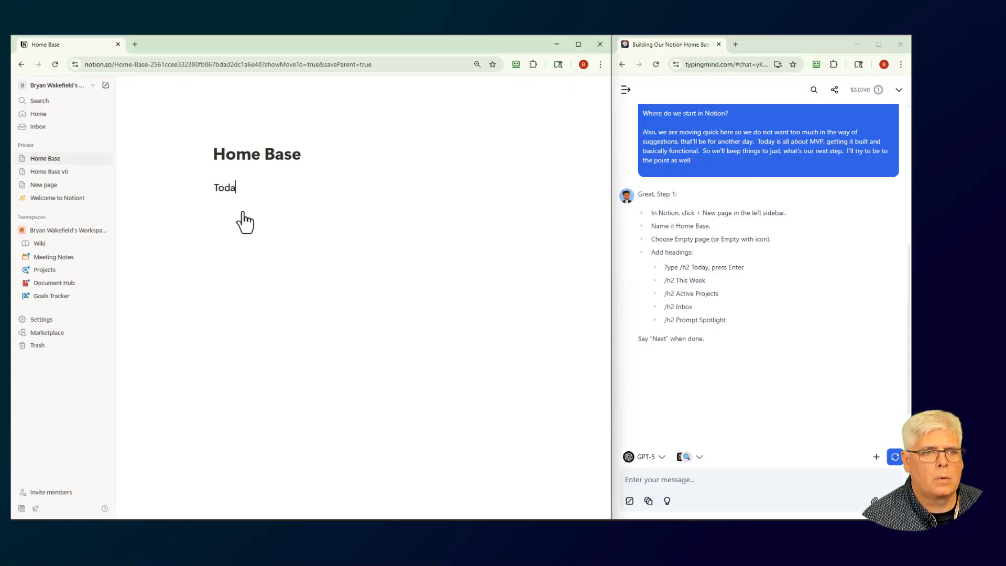
pyautogui.write('y')
pyautogui.press('Return')
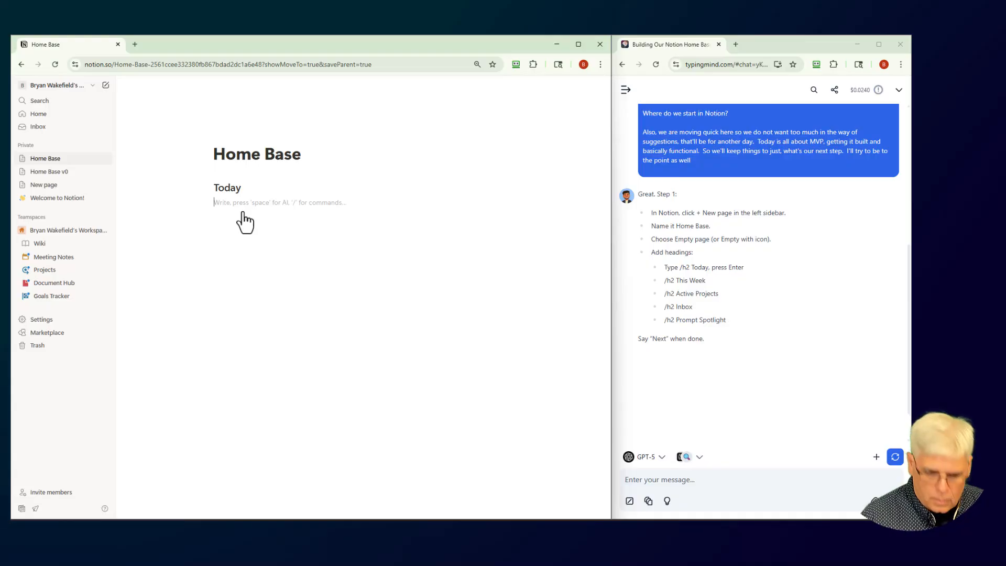
pyautogui.write('/h2')
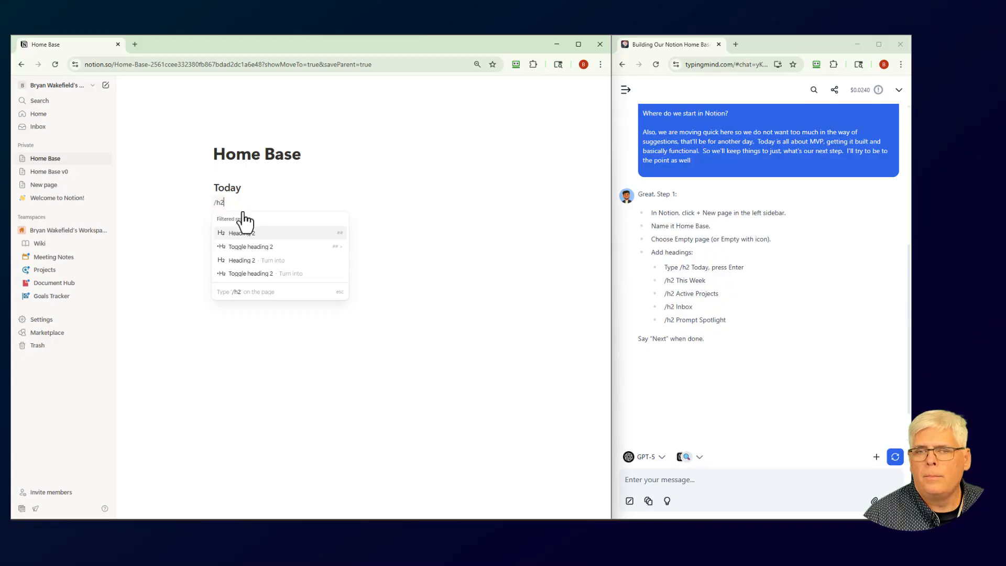
pyautogui.write('This')
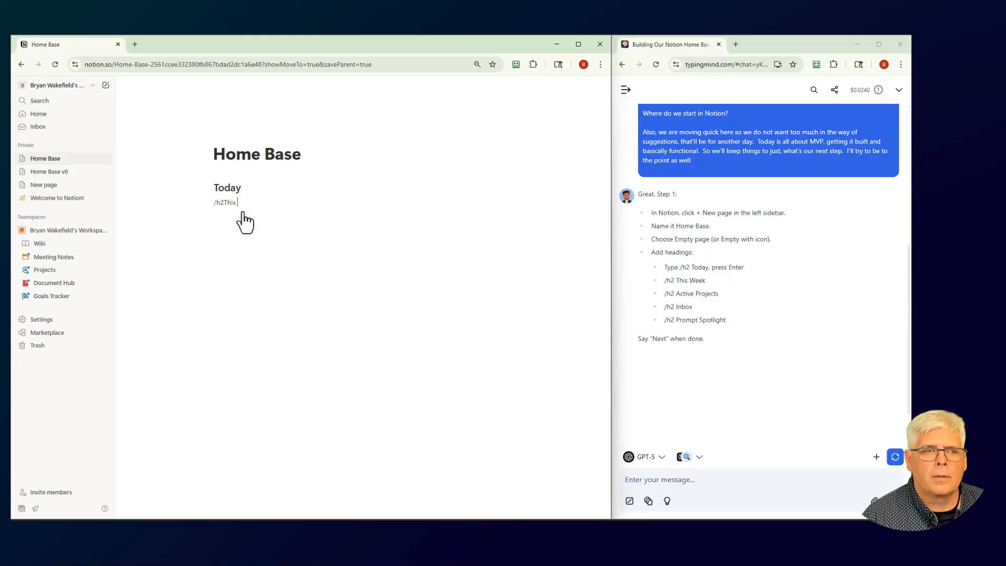
pyautogui.press('BackSpace')
pyautogui.press('BackSpace')
pyautogui.press('BackSpace')
pyautogui.press('BackSpace')
pyautogui.press('BackSpace')
pyautogui.press('BackSpace')
pyautogui.write('2')
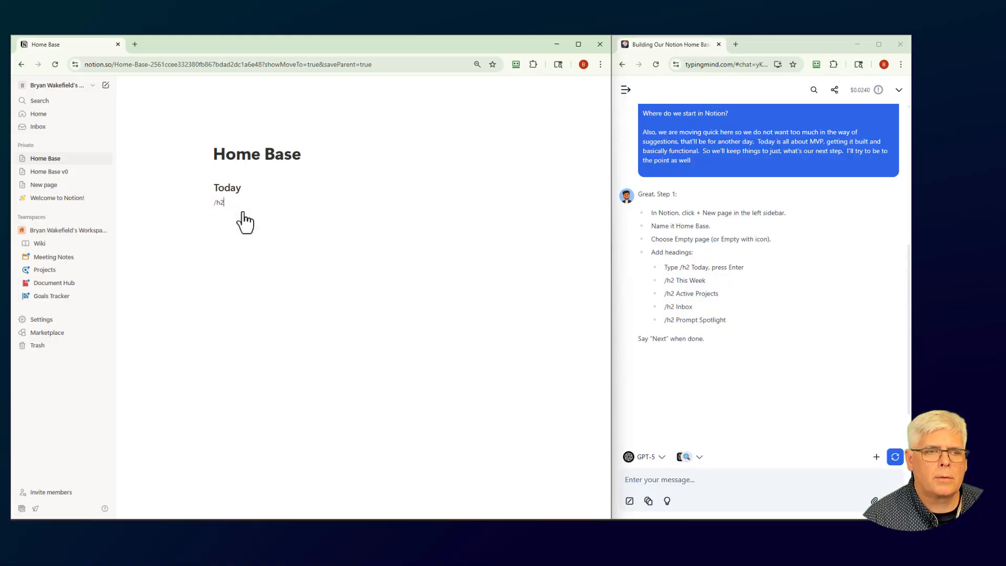
pyautogui.press('BackSpace')
pyautogui.press('BackSpace')
pyautogui.press('BackSpace')
pyautogui.press('BackSpace')
pyautogui.press('Return')
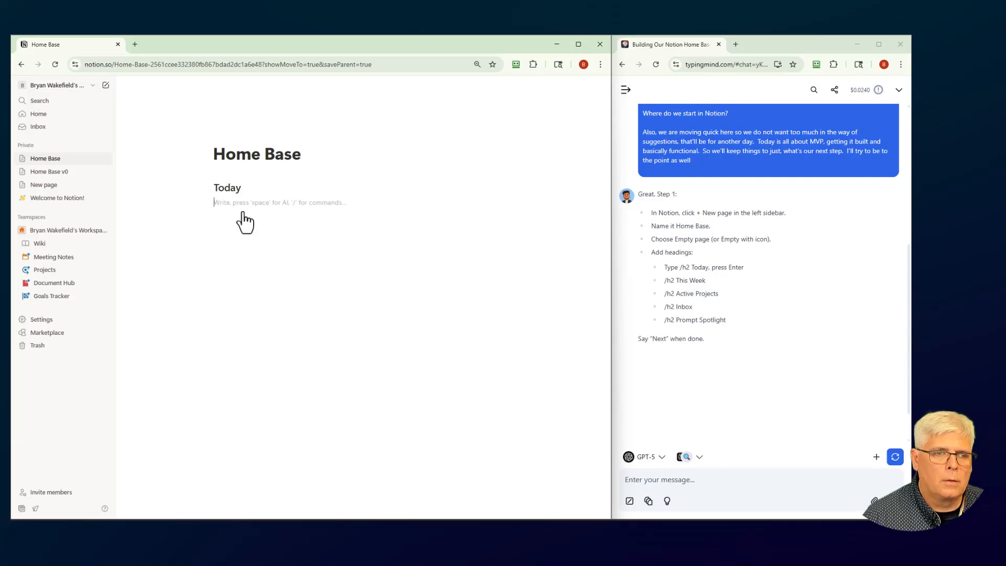
# Add a Heading 2 block reading "This Week" directly below the Today heading
pyautogui.write('/h2')
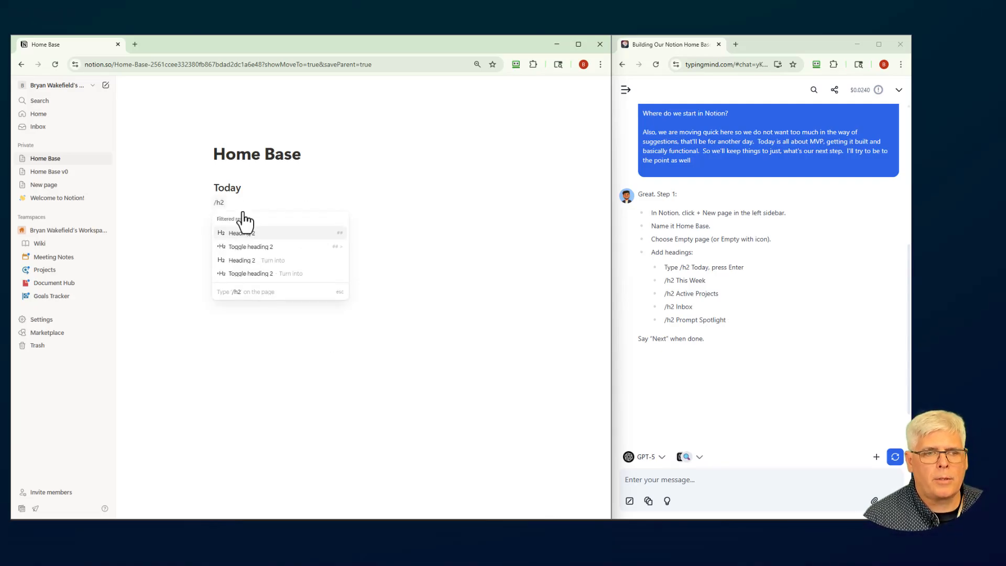
pyautogui.press('Return')
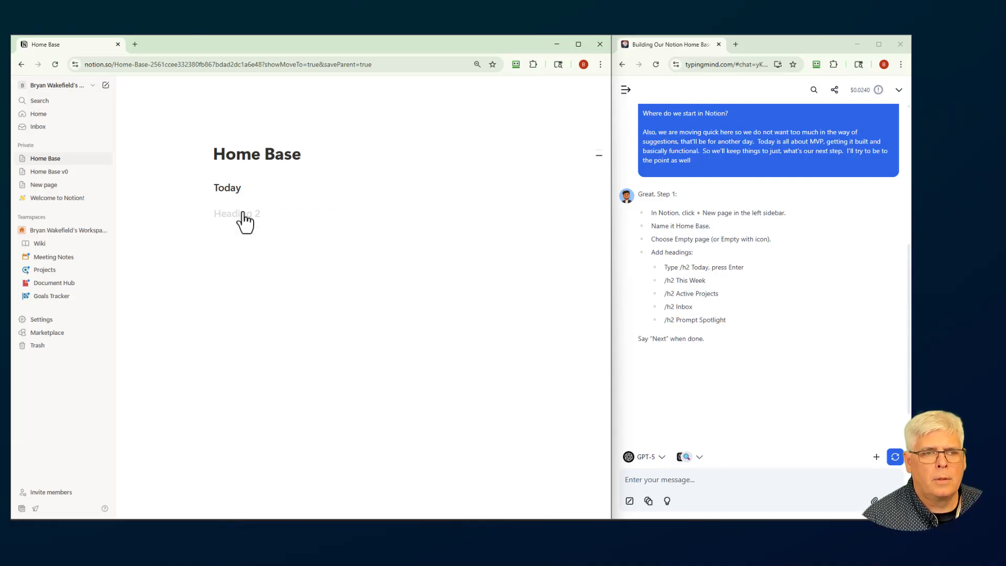
pyautogui.write('T')
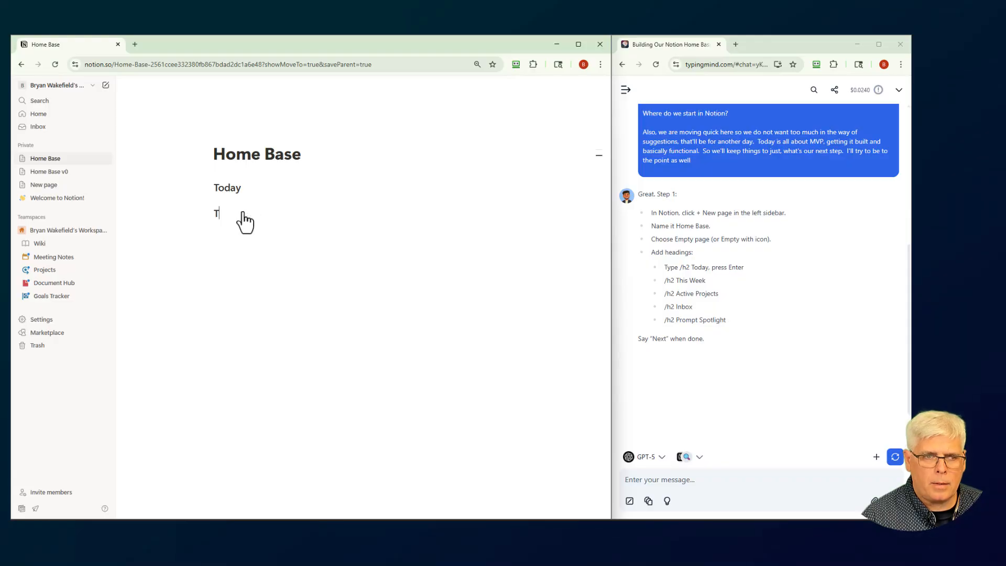
pyautogui.write('his Week')
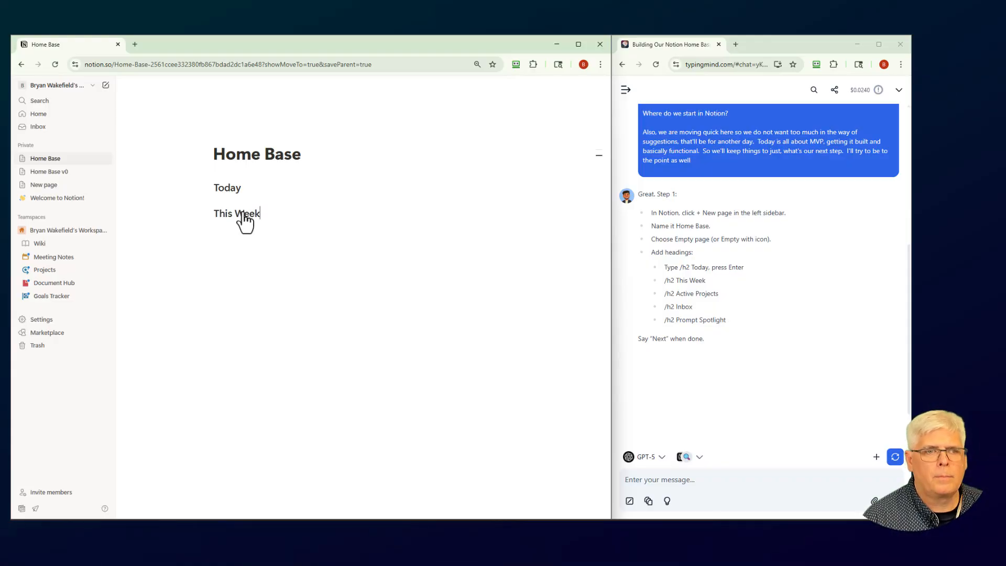
# Add a Heading 2 block reading "Active Projects" directly below the This Week heading
pyautogui.press('Return')
pyautogui.write('/he')
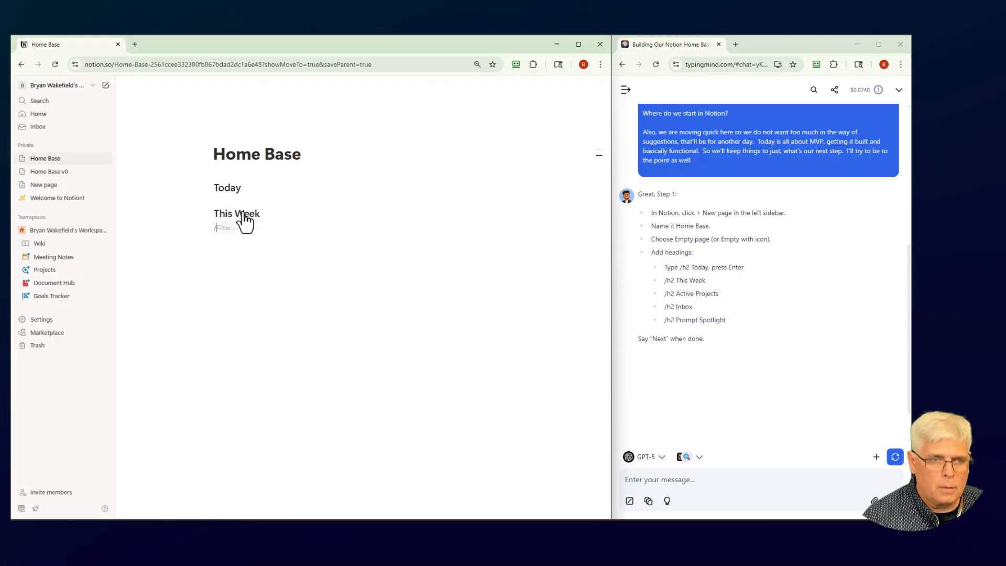
pyautogui.press('Return')
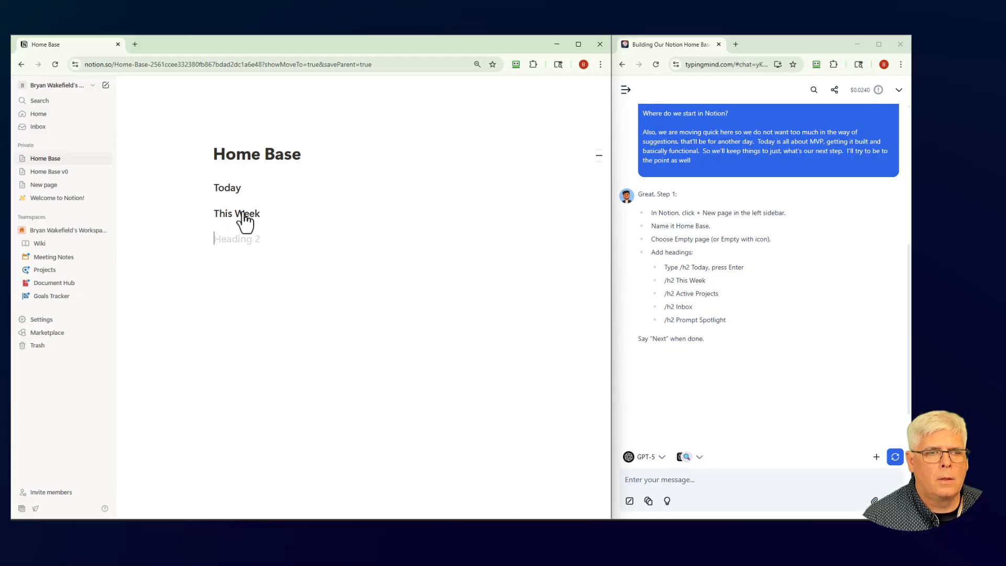
pyautogui.write('Ac')
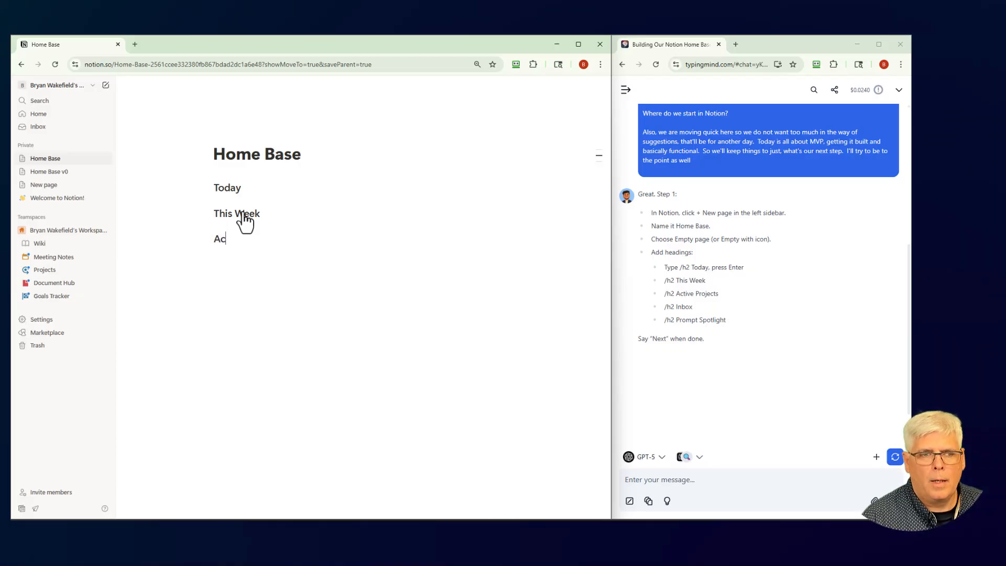
pyautogui.write('tive Projects')
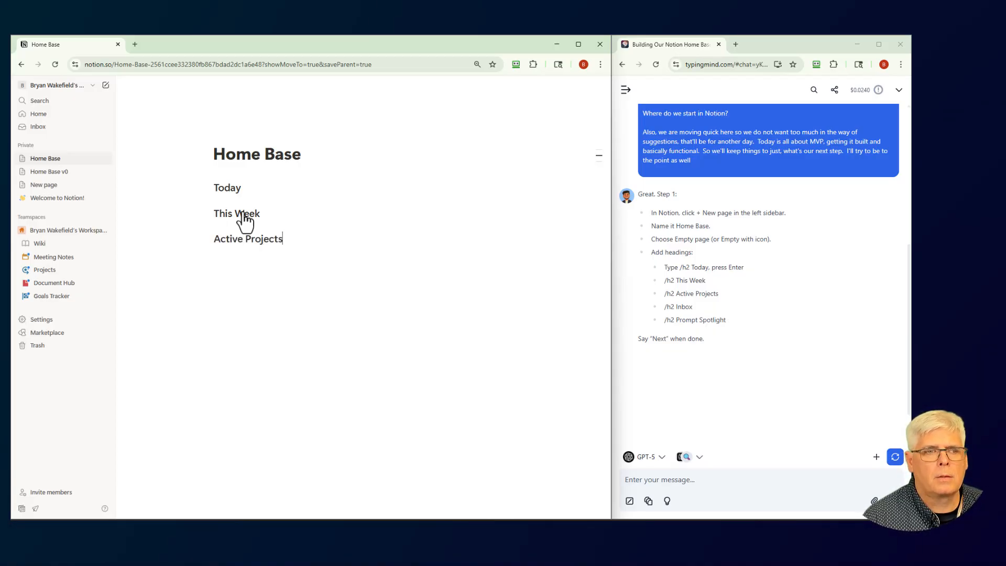
# Add a Heading 2 block reading "Inbox" directly below the Active Projects heading
pyautogui.press('Return')
pyautogui.write('/')
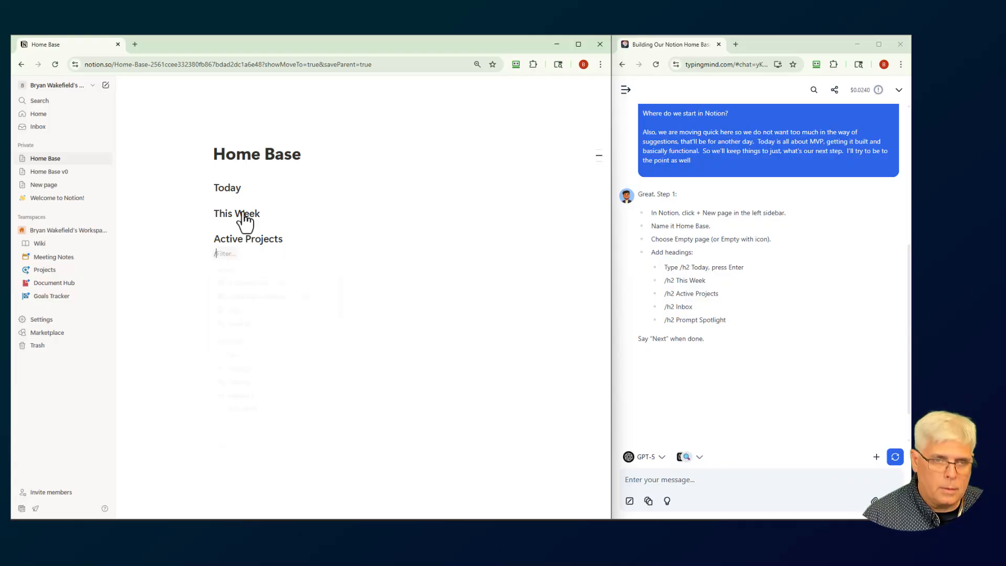
pyautogui.write('h2')
pyautogui.press('Return')
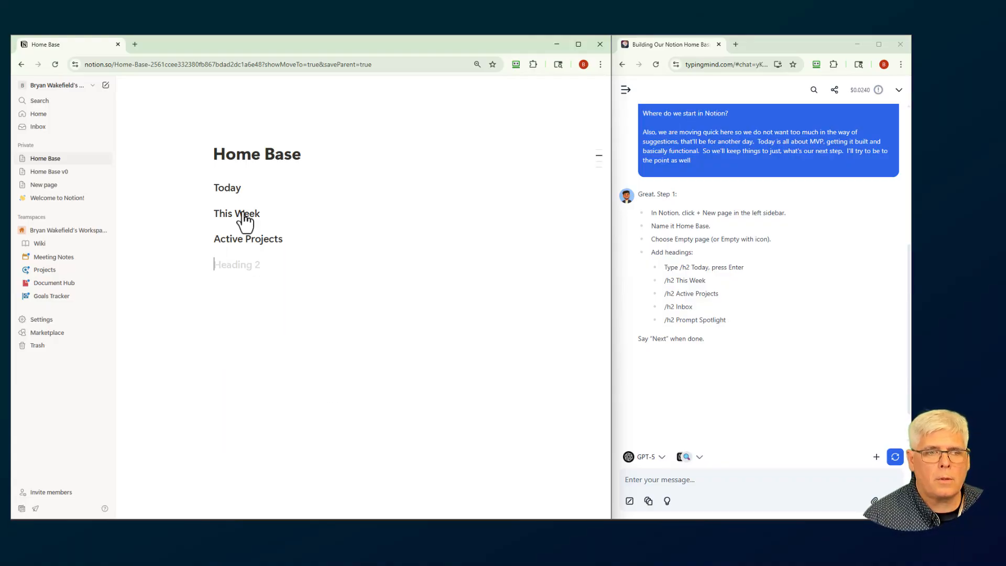
pyautogui.write('Inbox')
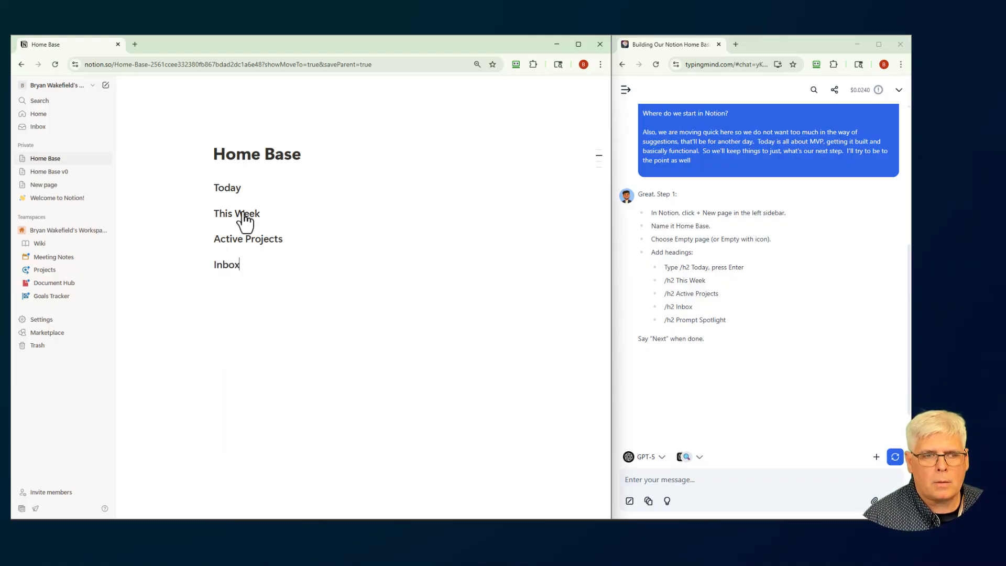
# Add a Heading 2 block reading "Prompt Spotlight" below the Inbox heading and start an empty line after it
pyautogui.press('Return')
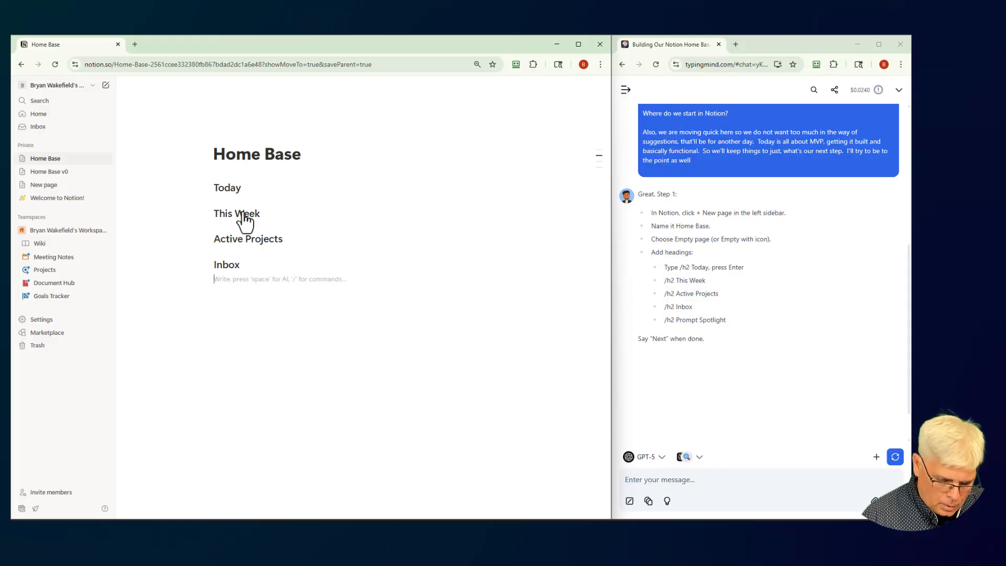
pyautogui.write('/')
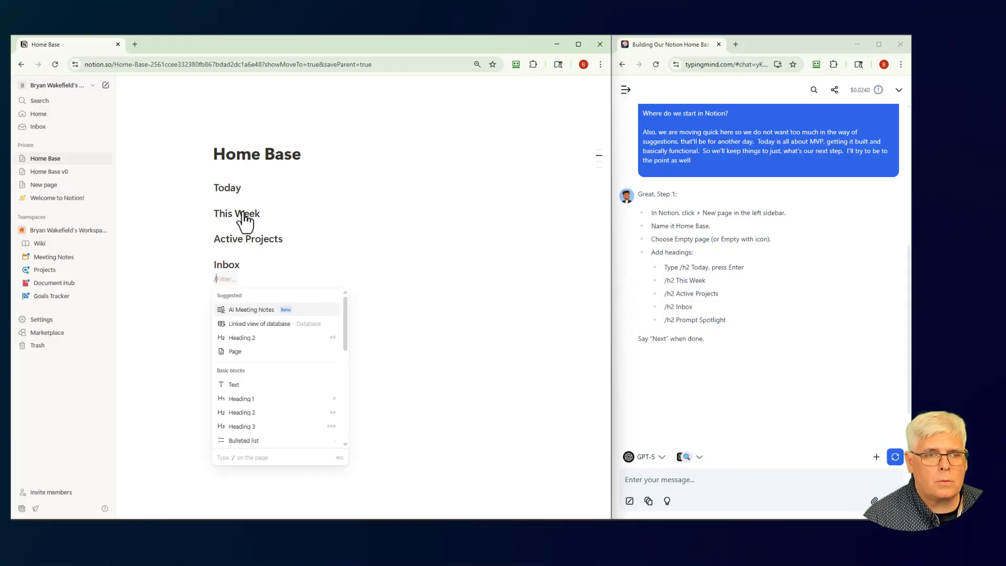
pyautogui.write('h2')
pyautogui.press('Return')
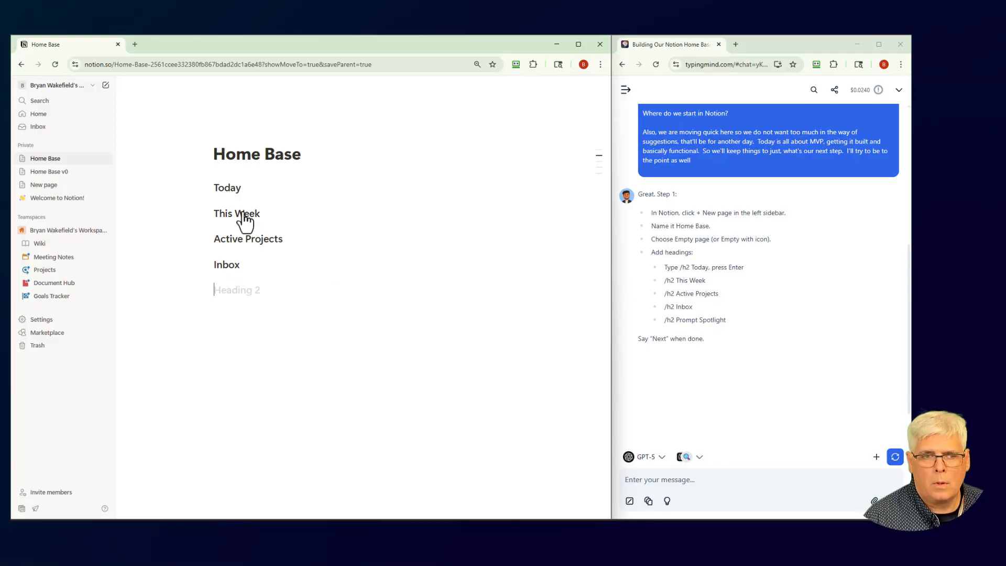
pyautogui.write('Prompte')
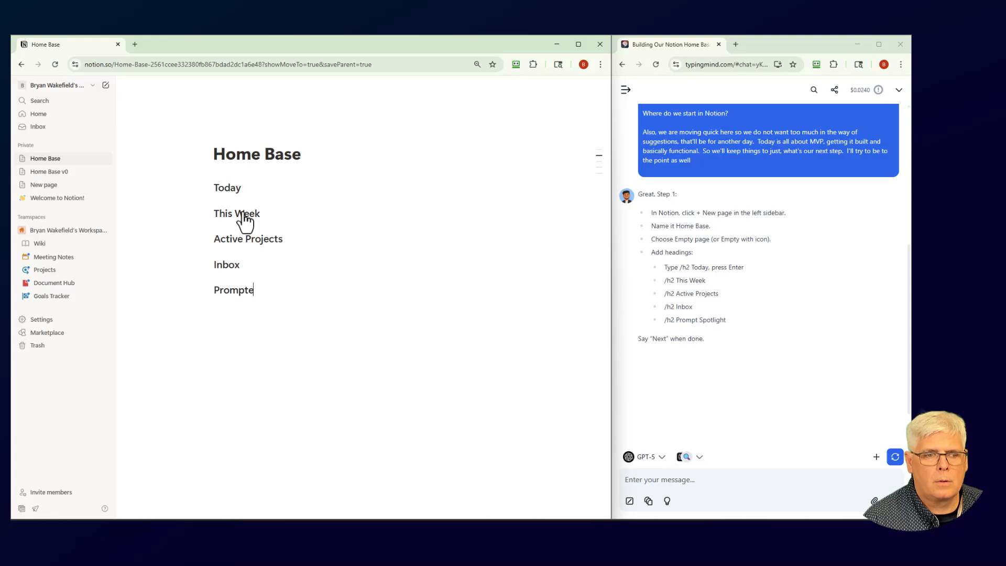
pyautogui.press('BackSpace')
pyautogui.write('Spotlight')
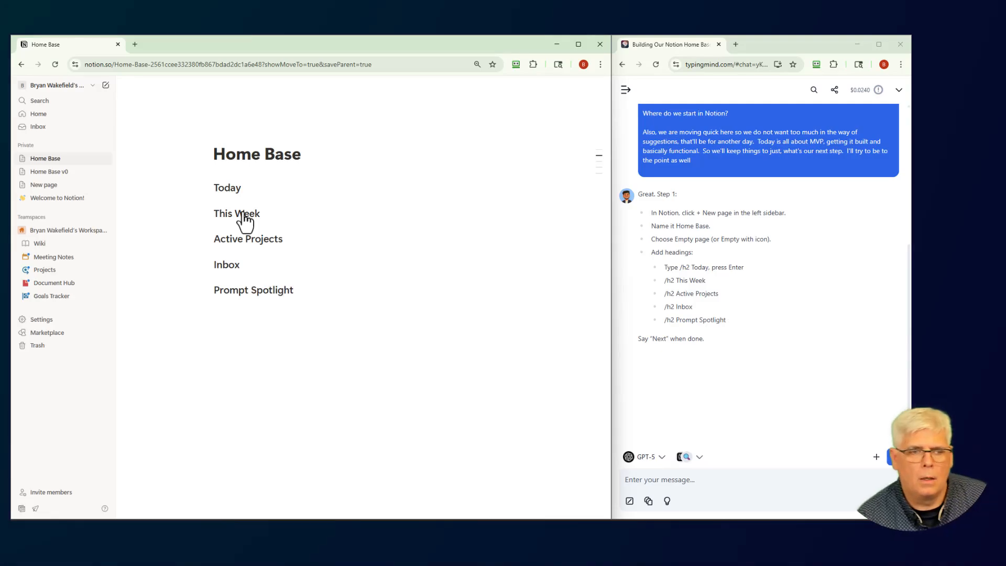
pyautogui.press('Return')
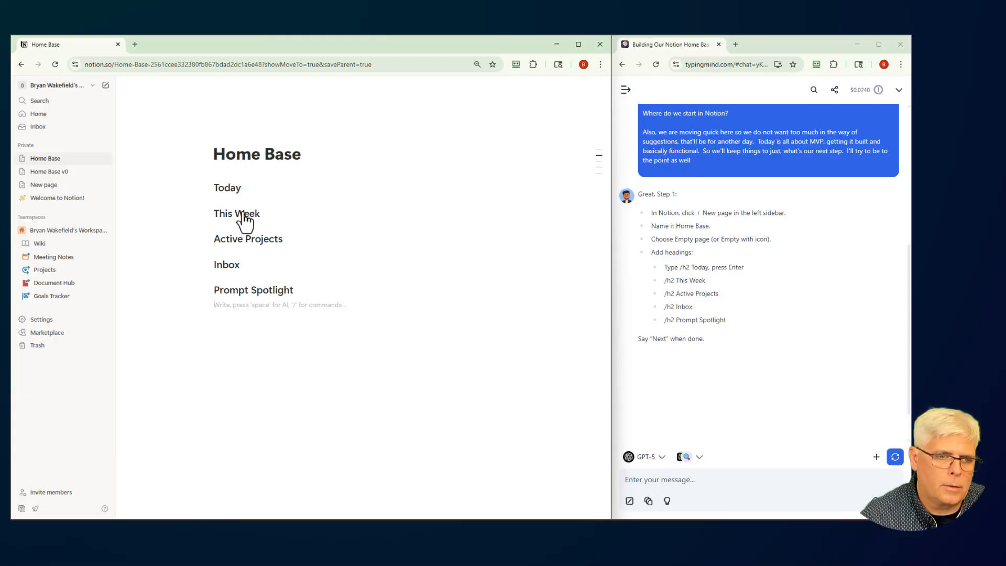
# Switch to TypingMind, send the agent "Great, all of those are in now" and check the chat's token and cost details
pyautogui.click(692, 489)
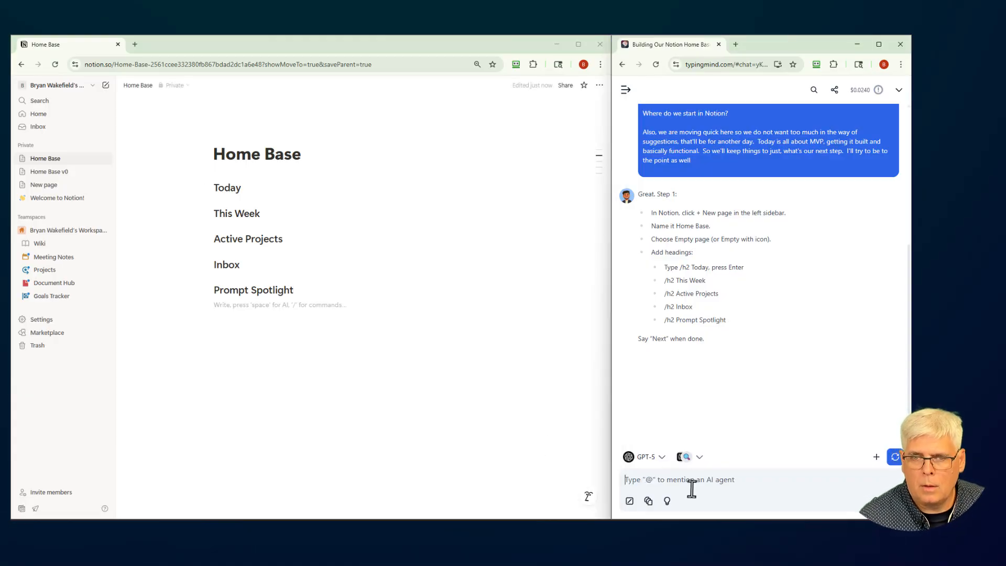
pyautogui.write('Gr')
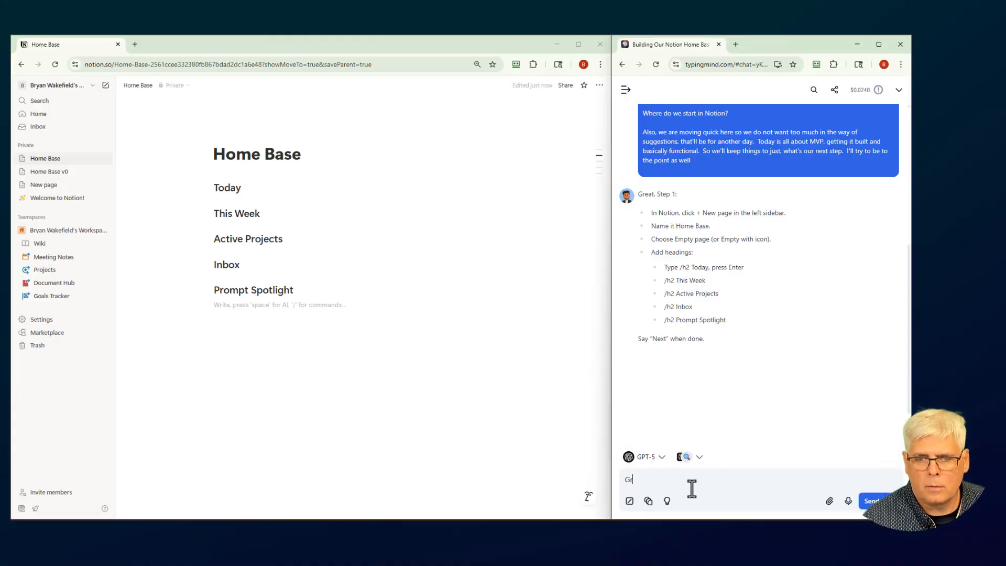
pyautogui.write('eat, all of those are')
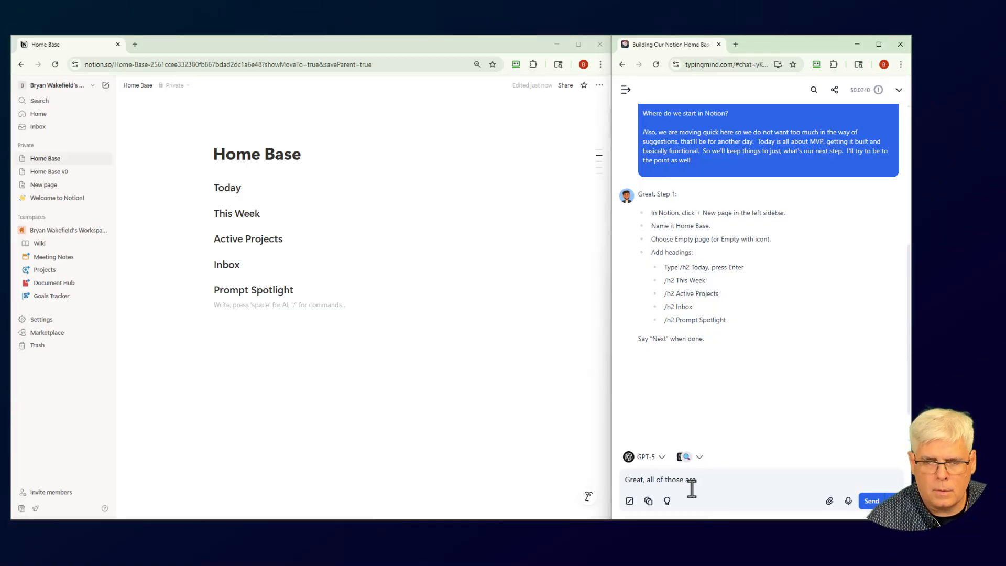
pyautogui.write(' in now')
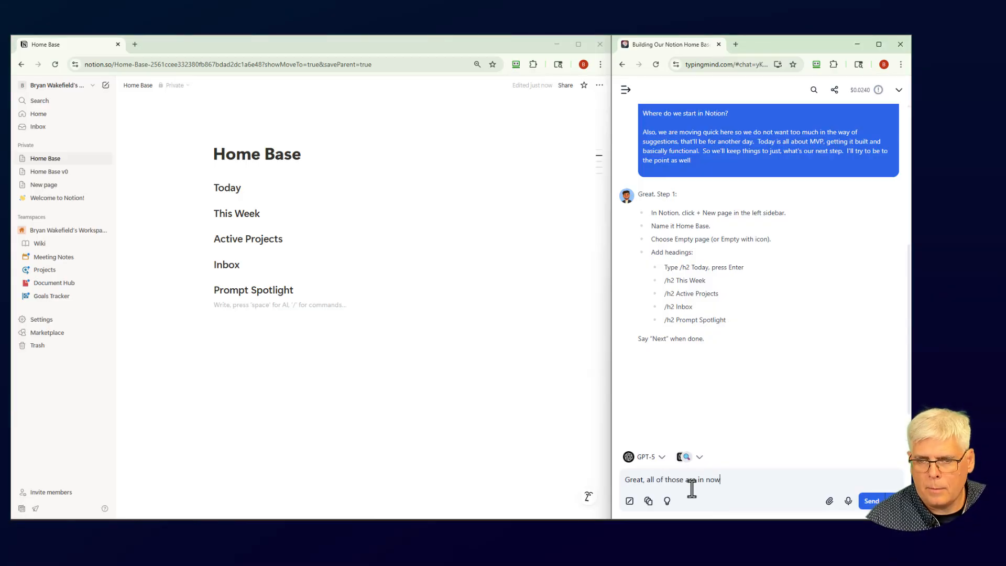
pyautogui.press('Return')
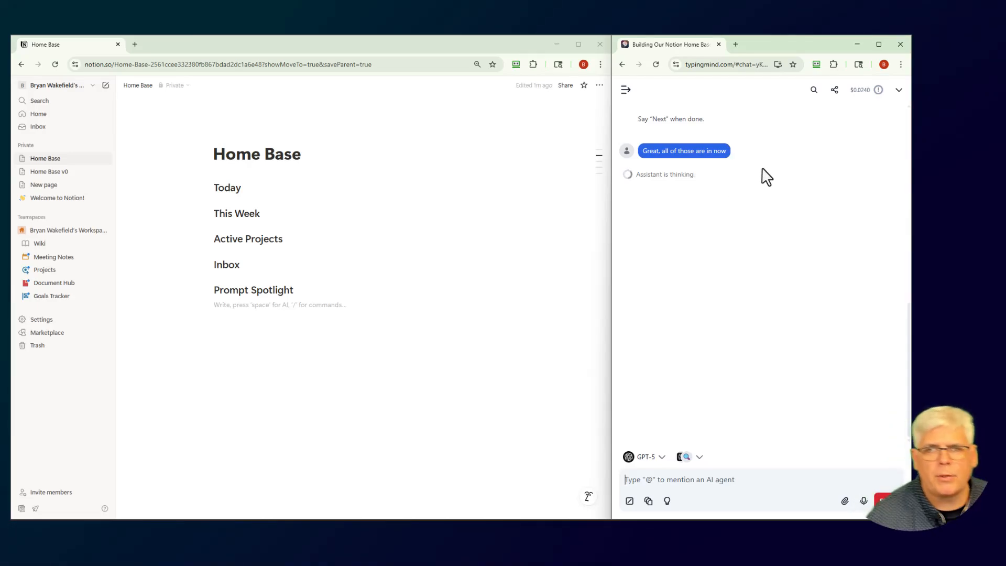
pyautogui.click(876, 99)
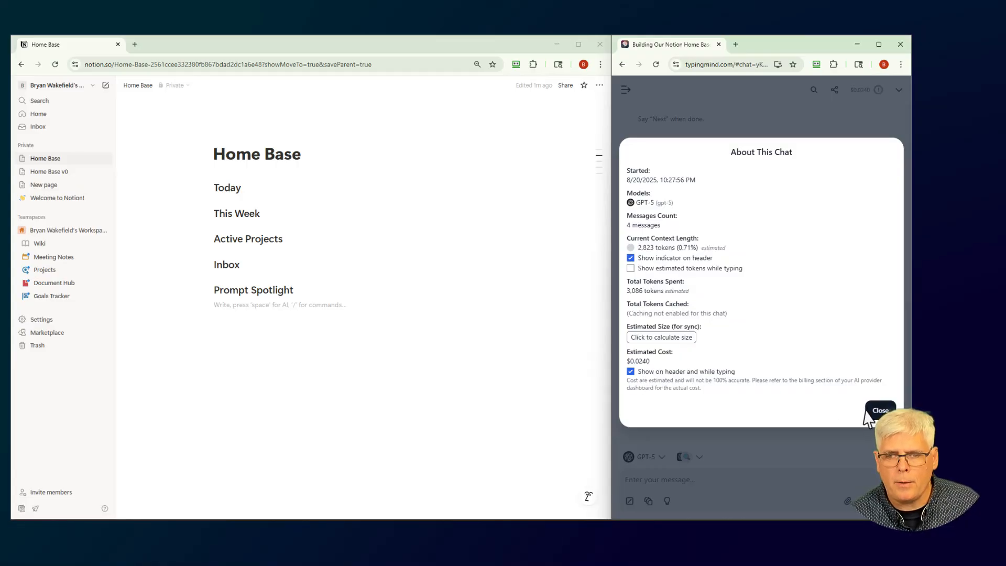
pyautogui.click(881, 411)
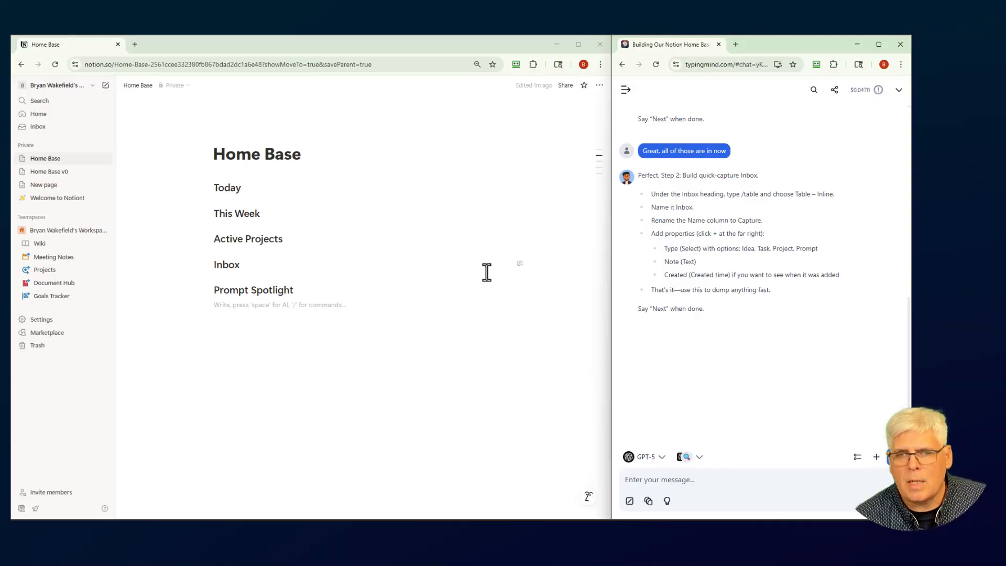
# Switch to Notion and insert a simple Table block on a new line under the Inbox heading of the Home Base page
pyautogui.click(231, 279)
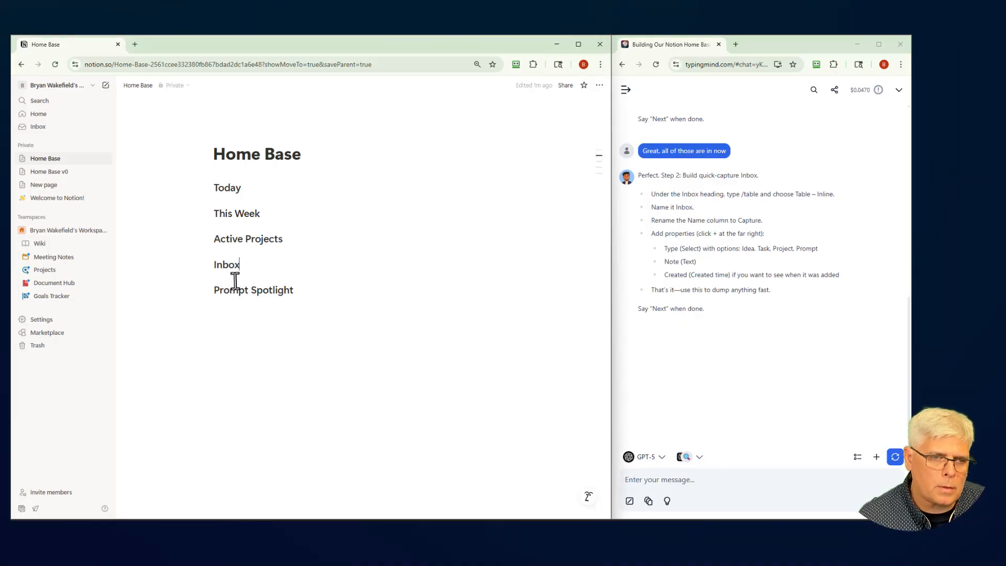
pyautogui.click(268, 266)
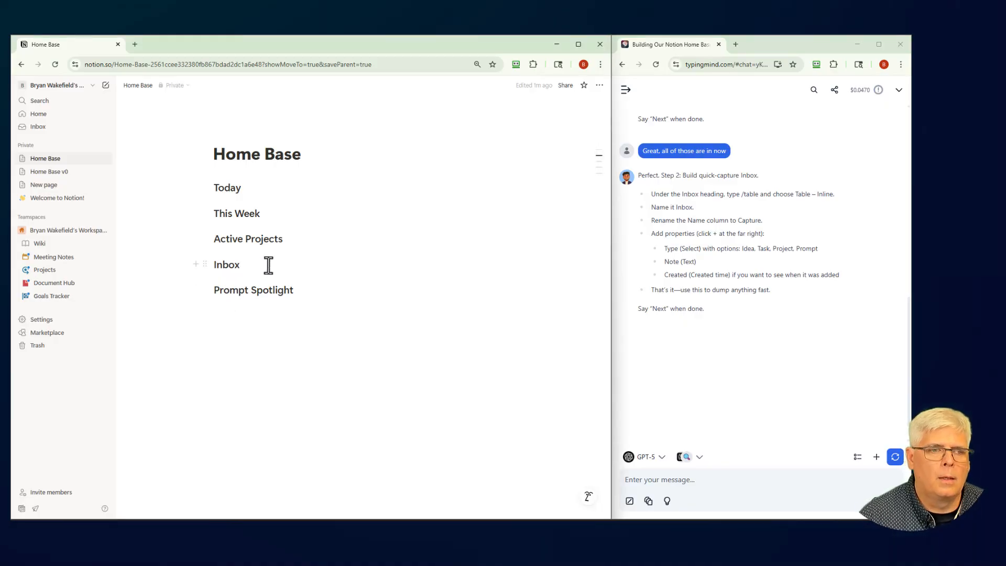
pyautogui.press('Return')
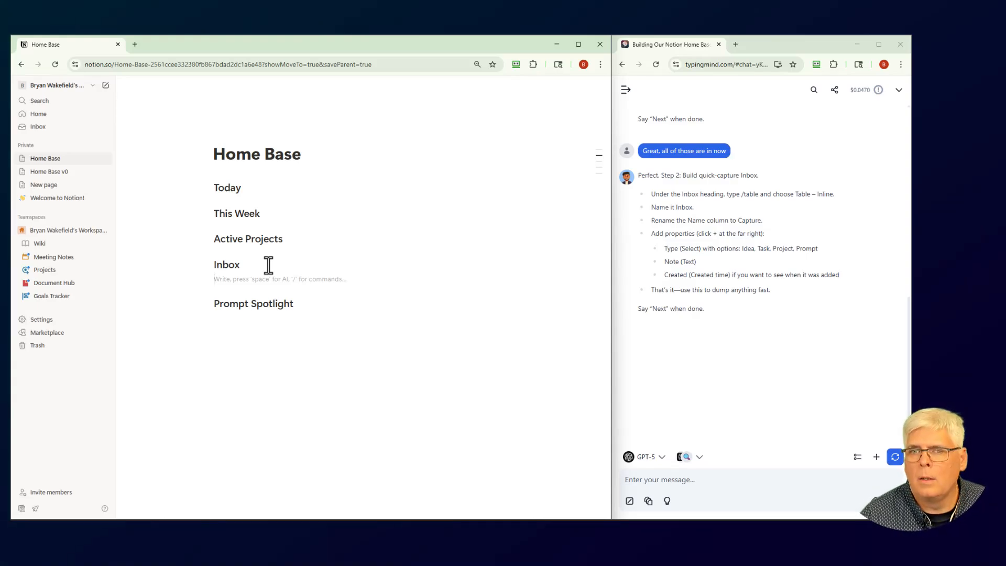
pyautogui.write('/table')
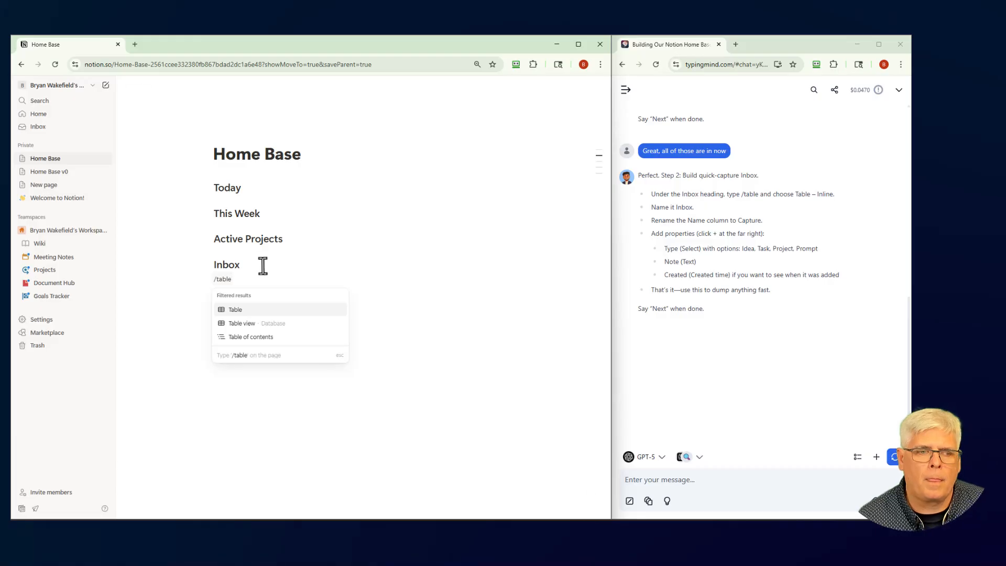
pyautogui.click(243, 310)
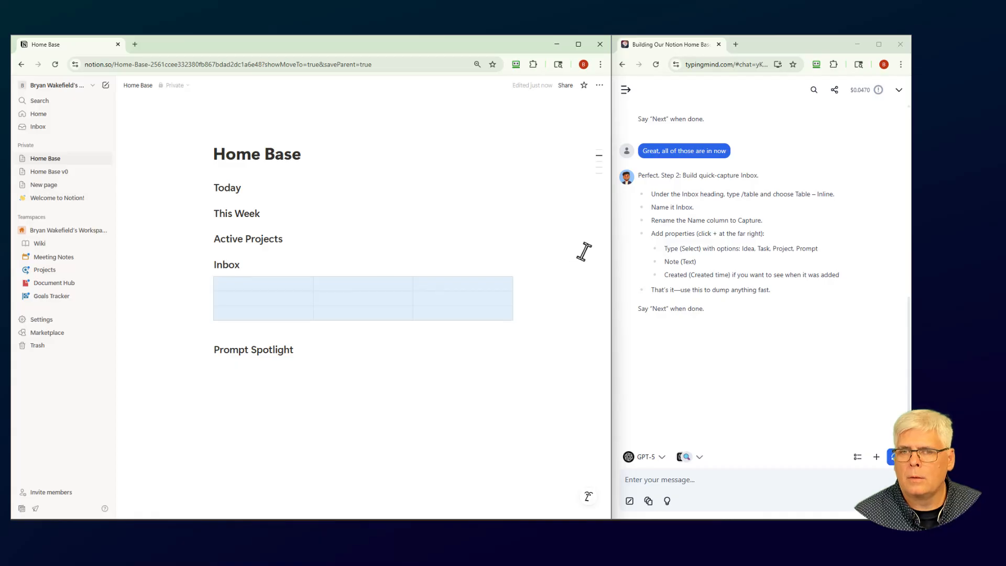
# Delete the simple table under the Inbox heading of the Home Base page
pyautogui.click(222, 285)
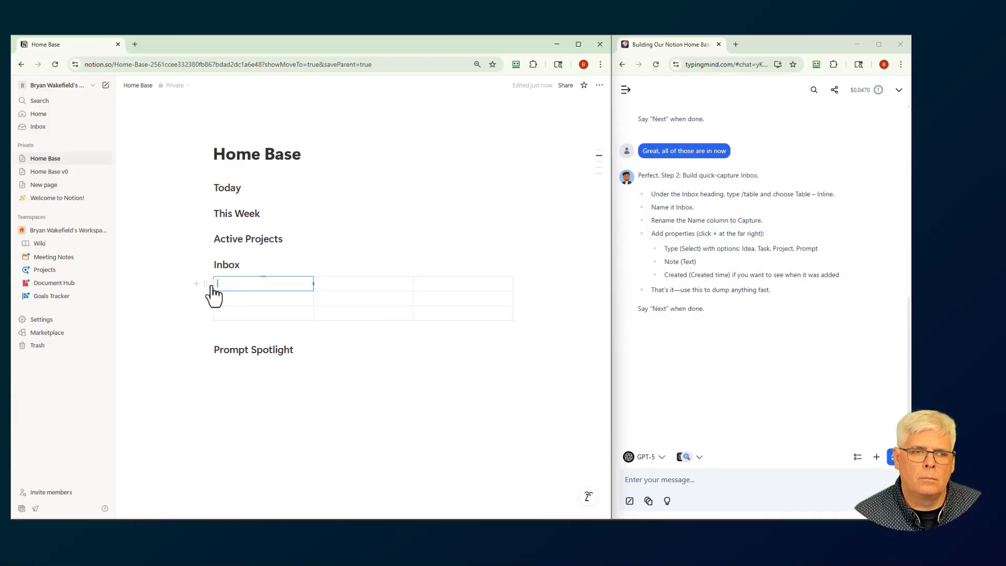
pyautogui.click(388, 388)
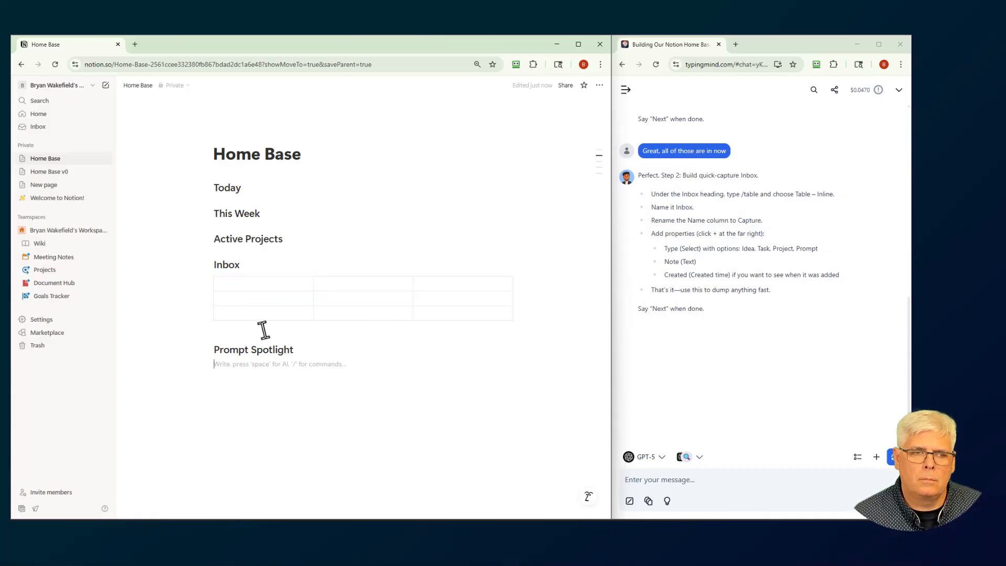
pyautogui.click(205, 283)
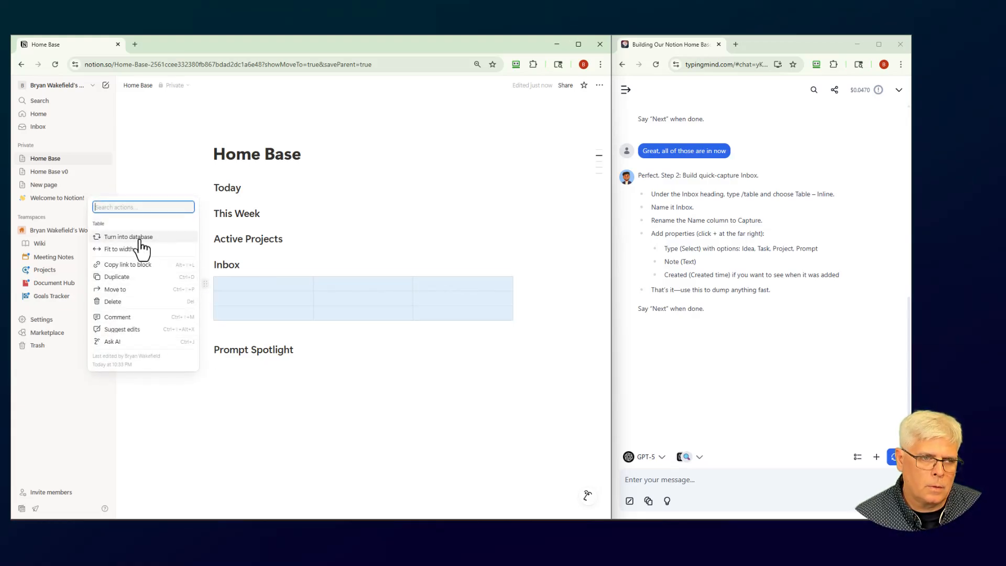
pyautogui.click(124, 303)
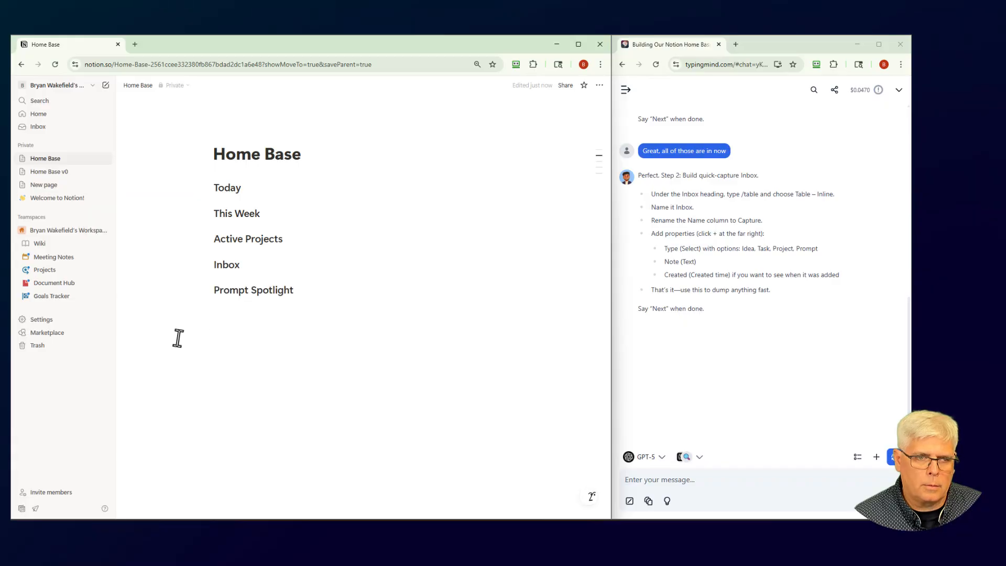
# Start a new line under the Inbox heading and search the block commands for "table"
pyautogui.click(259, 270)
pyautogui.press('Return')
pyautogui.write('/')
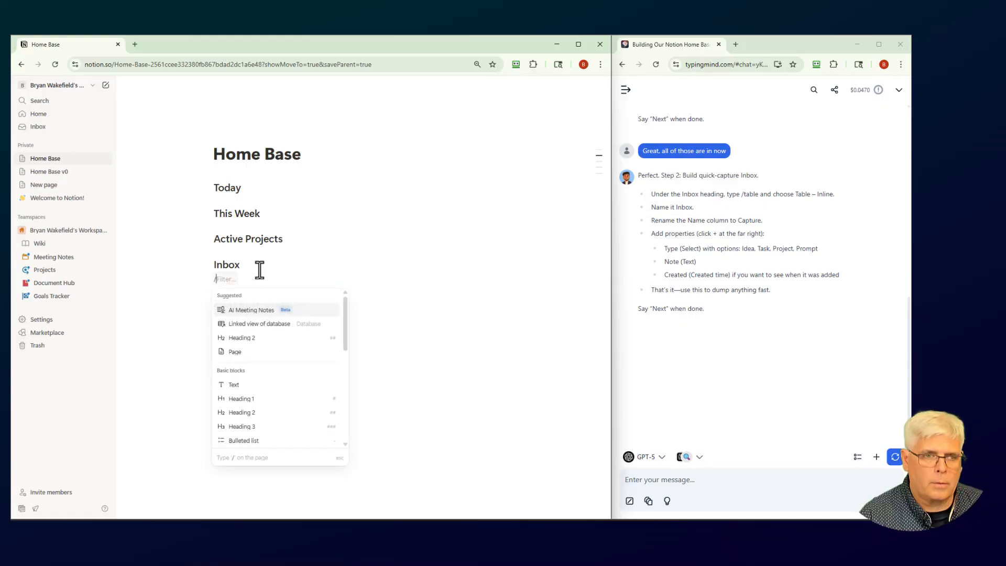
pyautogui.write('table')
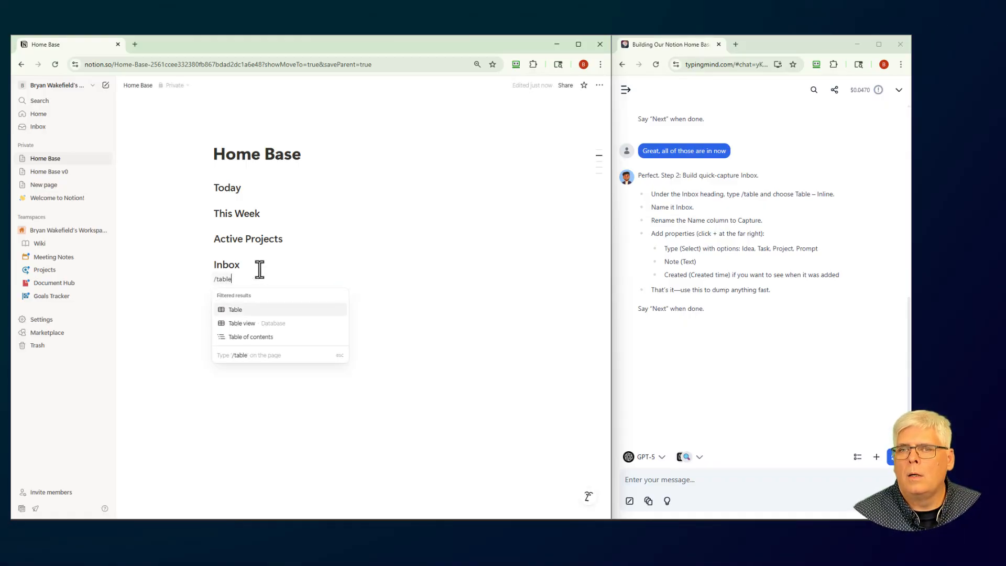
# Switch to TypingMind, ask the agent "By Table - Inline do you mean Table View - Database?" and read its reply
pyautogui.click(673, 482)
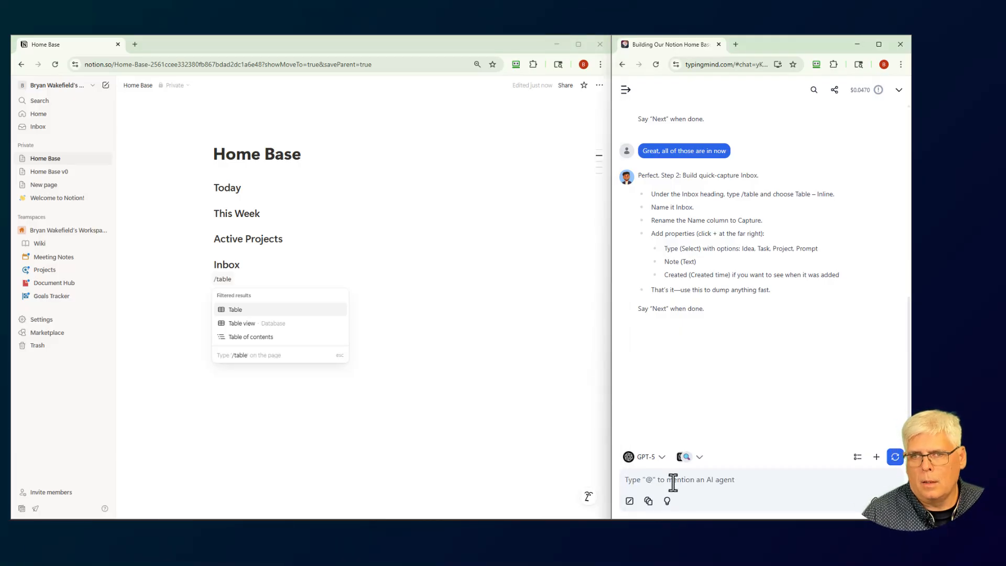
pyautogui.write('Byat')
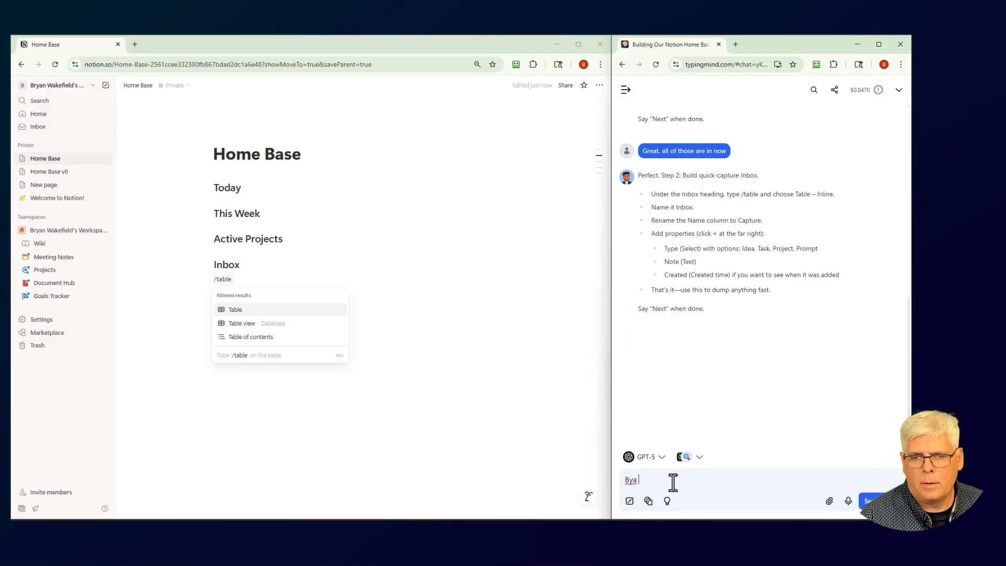
pyautogui.press('BackSpace')
pyautogui.press('BackSpace')
pyautogui.write('Table')
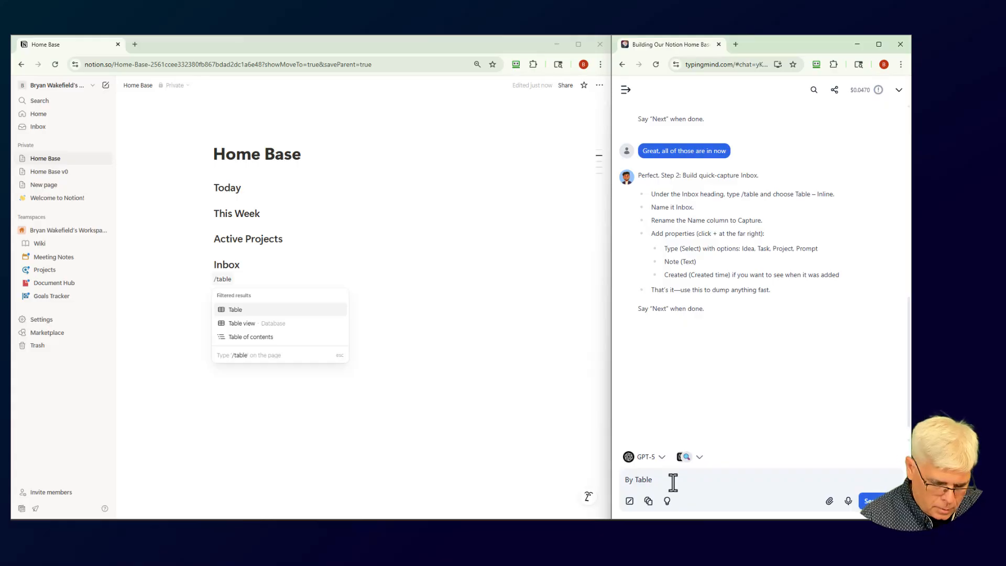
pyautogui.write(' - Inline d')
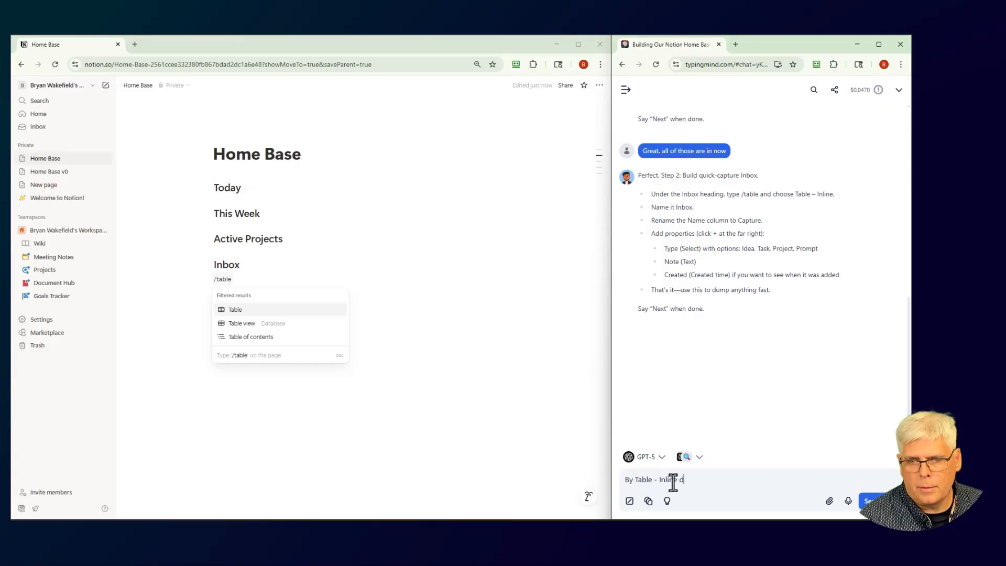
pyautogui.write('o you mean')
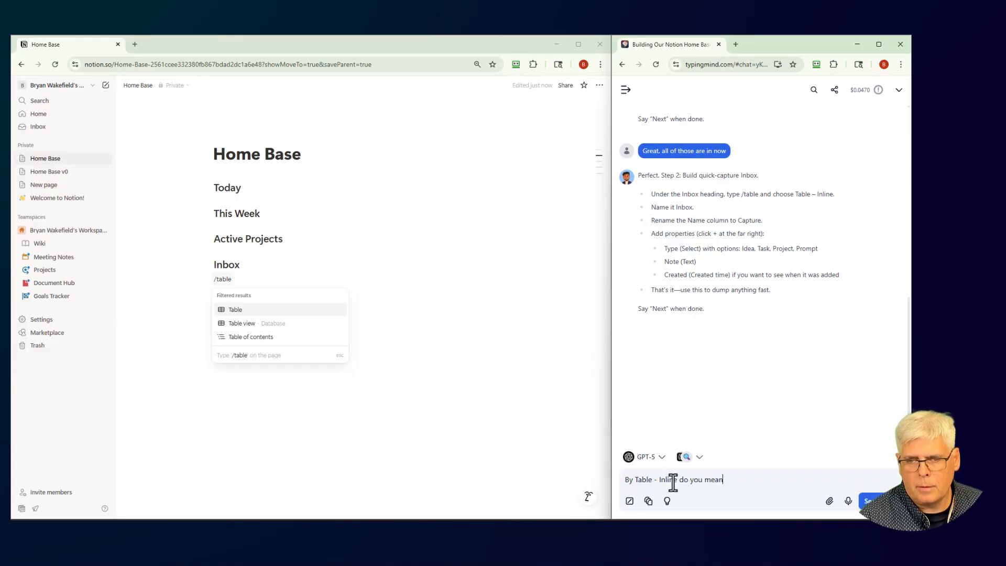
pyautogui.write(' T')
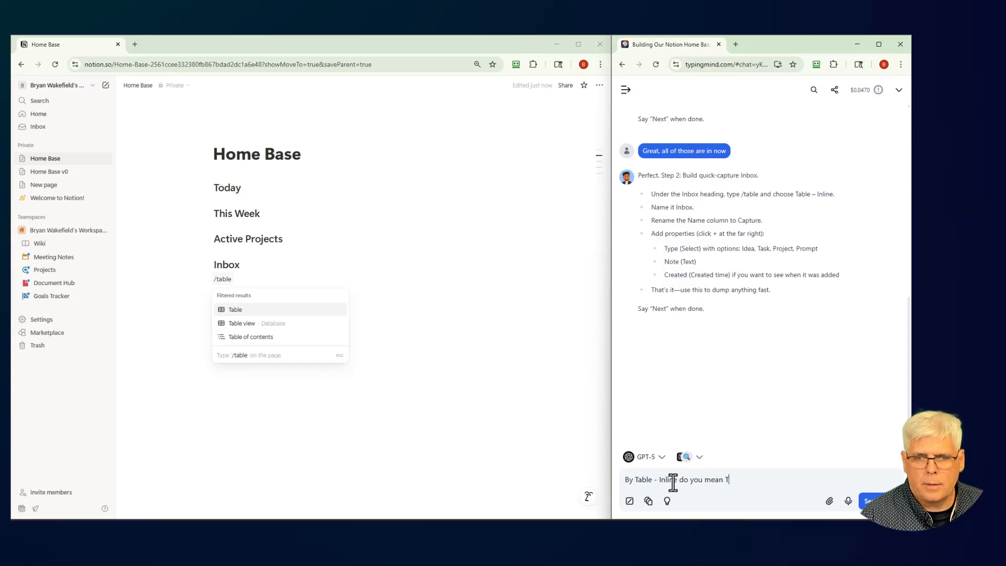
pyautogui.write('able View')
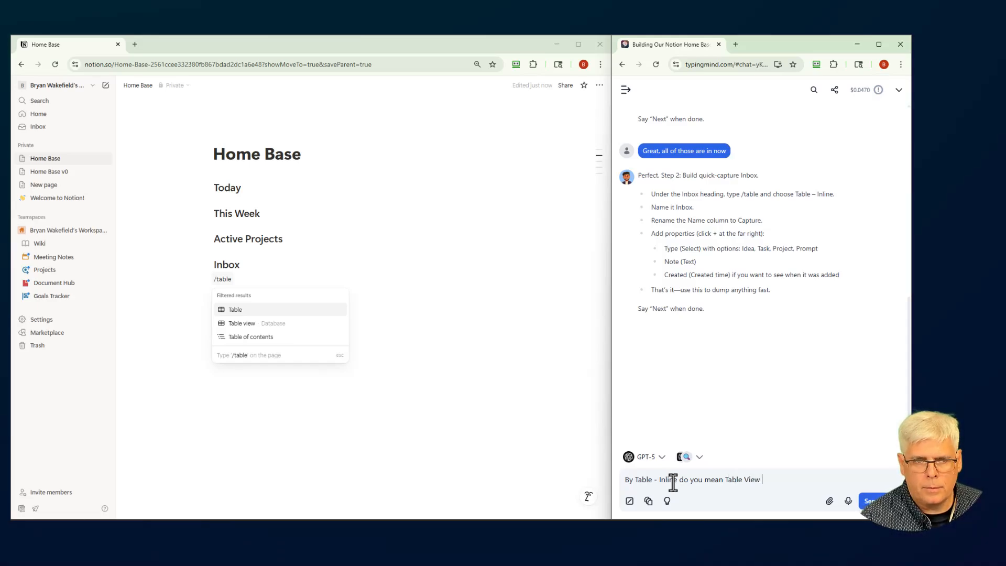
pyautogui.write(' - Data')
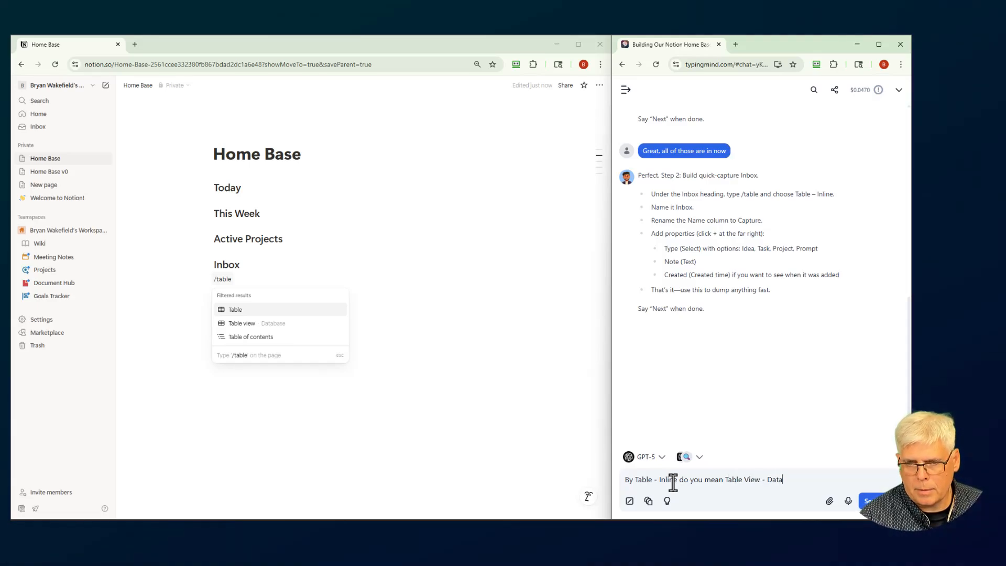
pyautogui.write('base?')
pyautogui.press('Return')
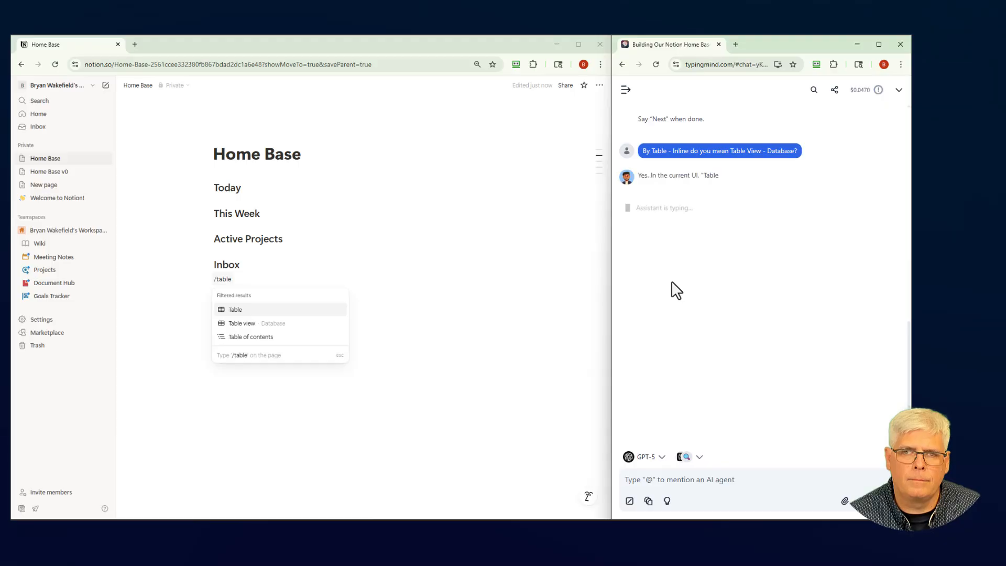
pyautogui.scroll(4, 697, 307)
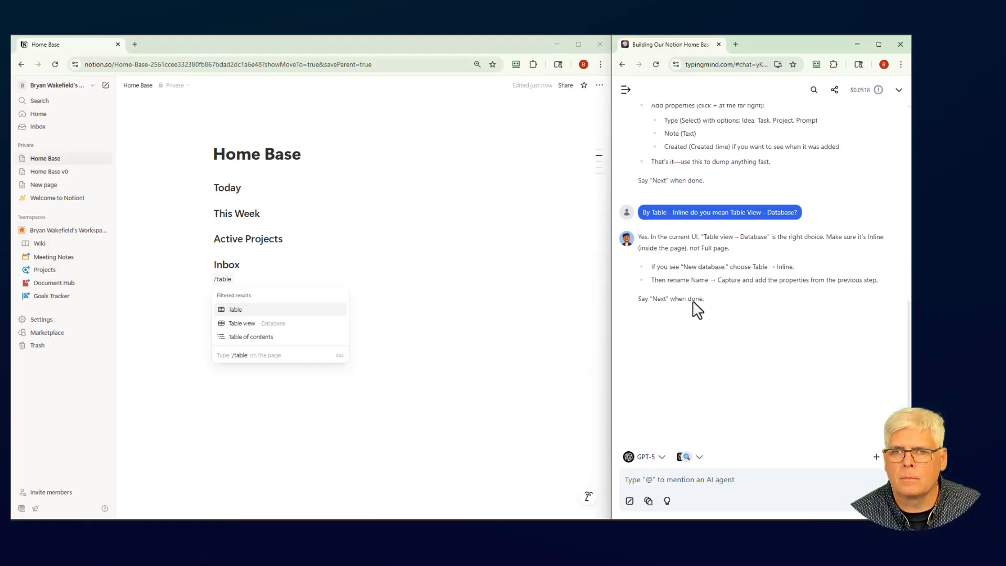
# Switch to Notion, insert a Table view database under the Inbox heading and title it "Inbox"
pyautogui.click(250, 326)
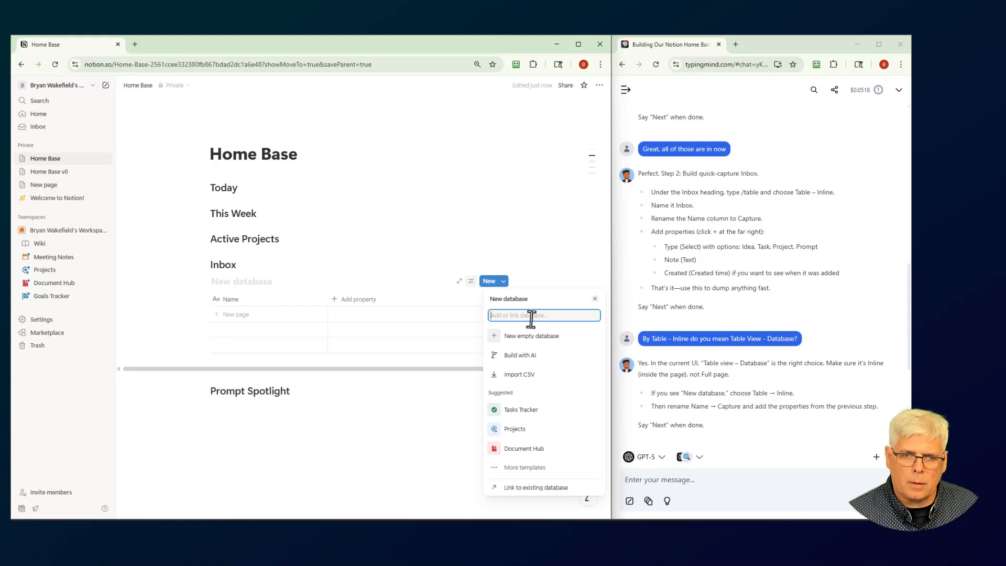
pyautogui.click(270, 288)
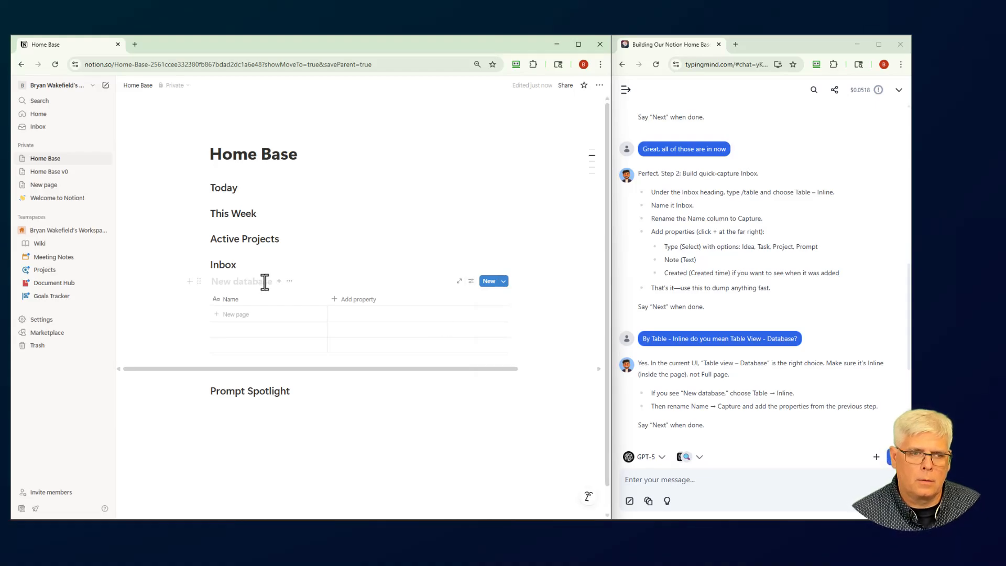
pyautogui.click(265, 282)
pyautogui.write('On')
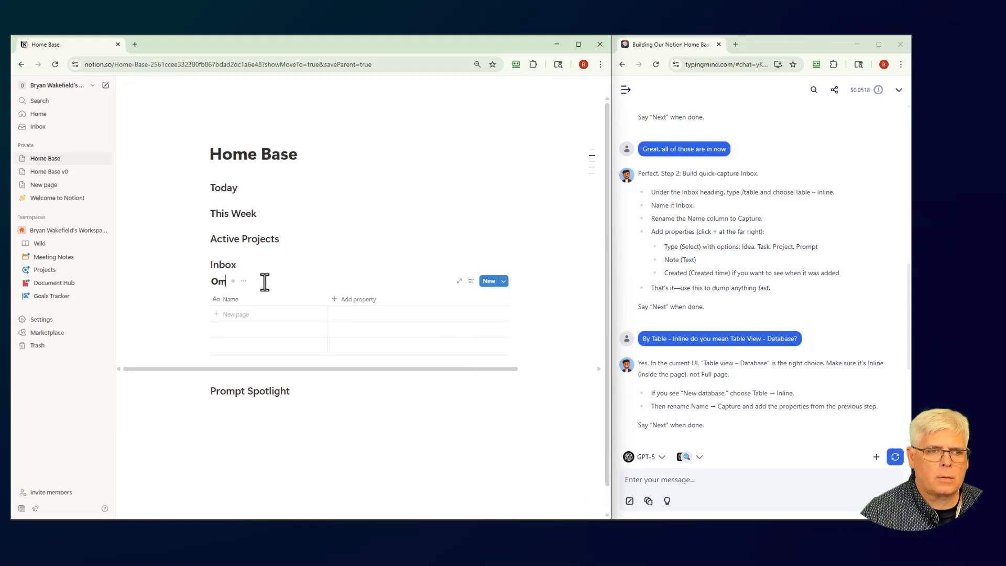
pyautogui.press('BackSpace')
pyautogui.press('BackSpace')
pyautogui.write('Inbox')
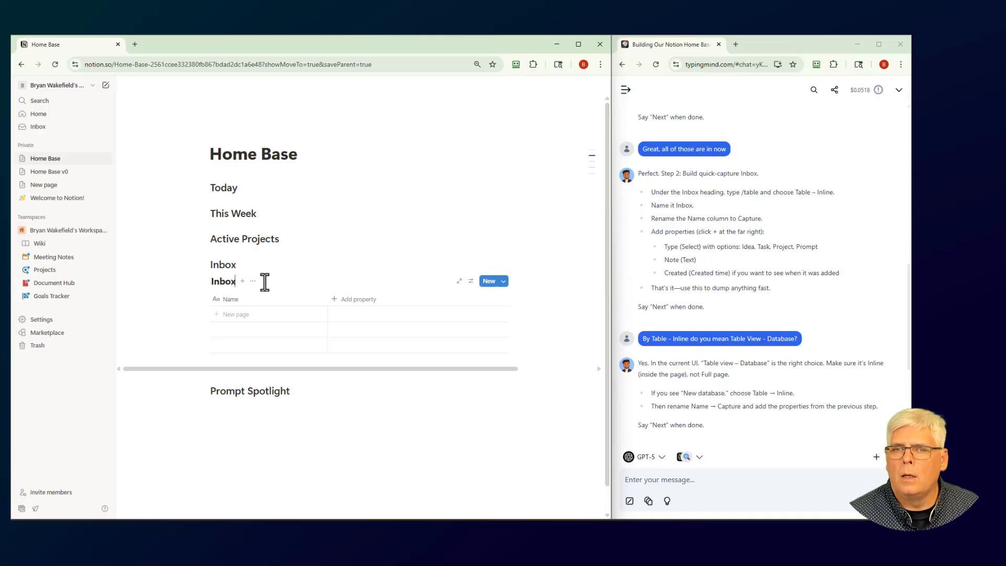
# Rename the Inbox database's Name column to "Capture"
pyautogui.click(235, 301)
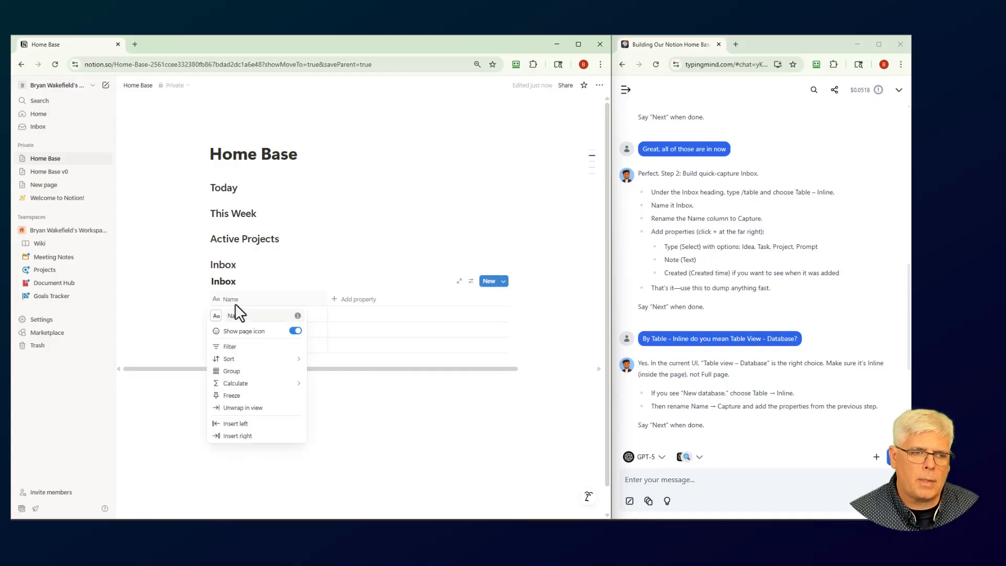
pyautogui.click(244, 315)
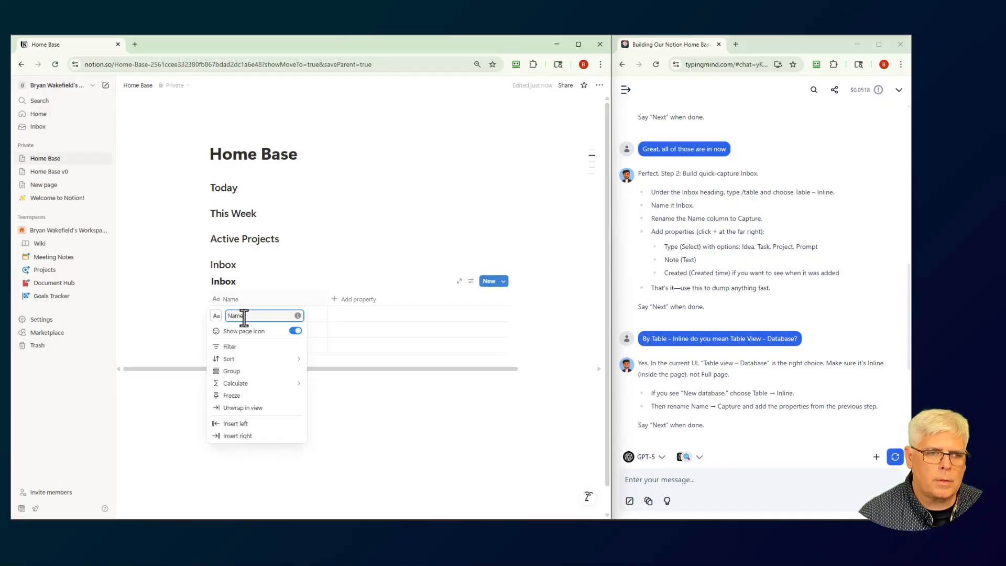
pyautogui.press('BackSpace')
pyautogui.press('BackSpace')
pyautogui.press('BackSpace')
pyautogui.press('BackSpace')
pyautogui.write('Captur')
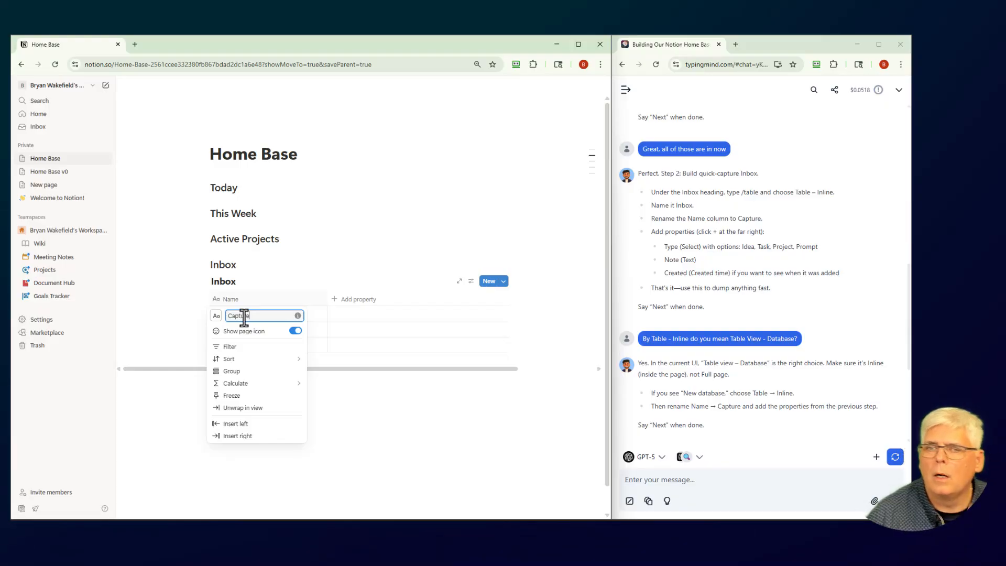
pyautogui.click(334, 299)
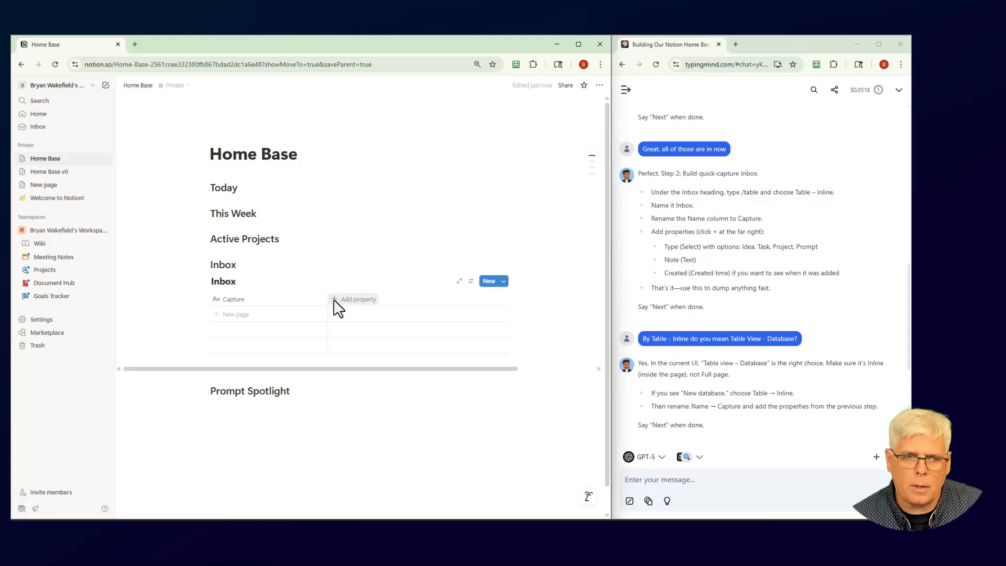
# Add a Select property to the Inbox database and give it the options Idea, Task, Project and Prompt
pyautogui.click(334, 299)
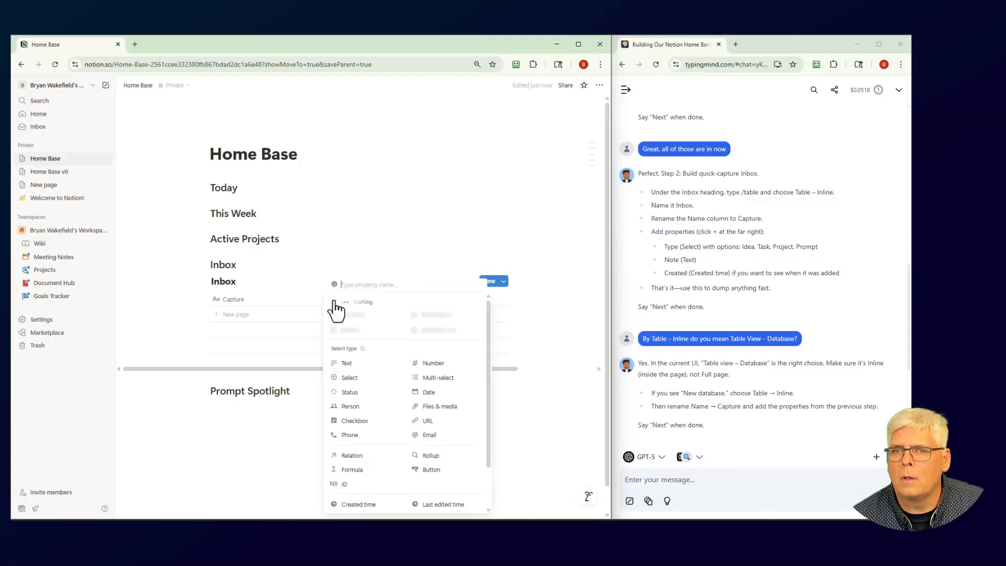
pyautogui.click(350, 378)
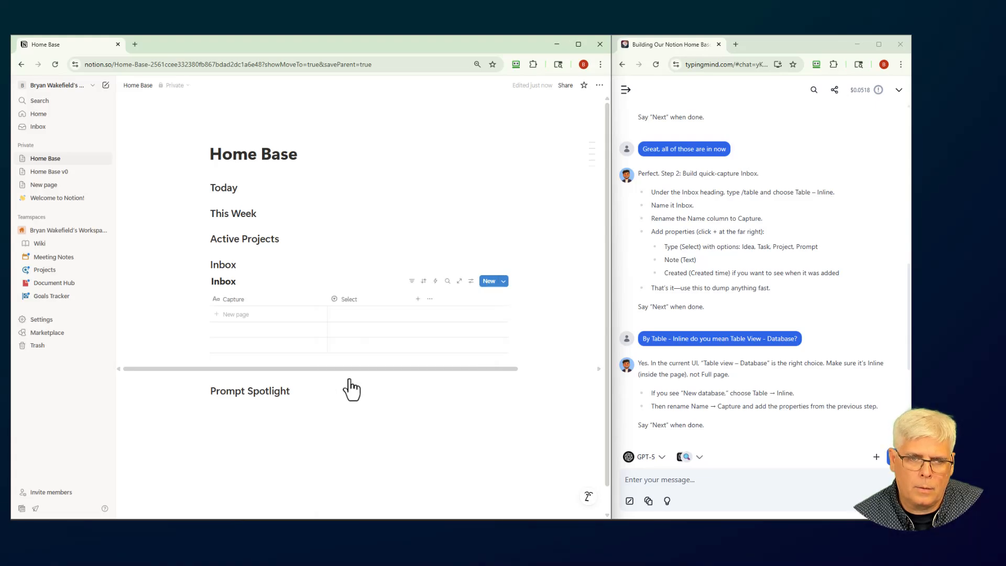
pyautogui.click(370, 302)
pyautogui.moveTo(367, 343)
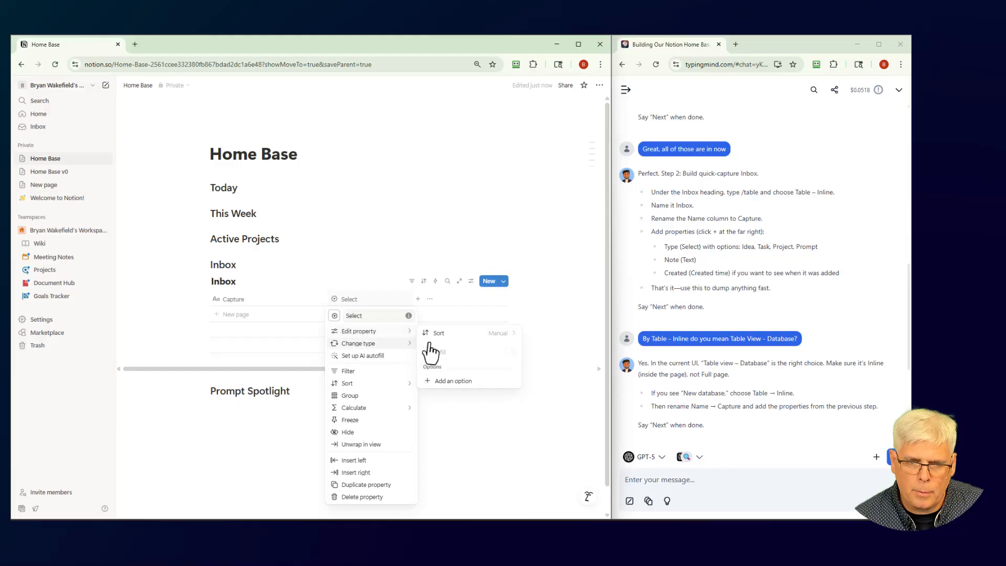
pyautogui.click(447, 382)
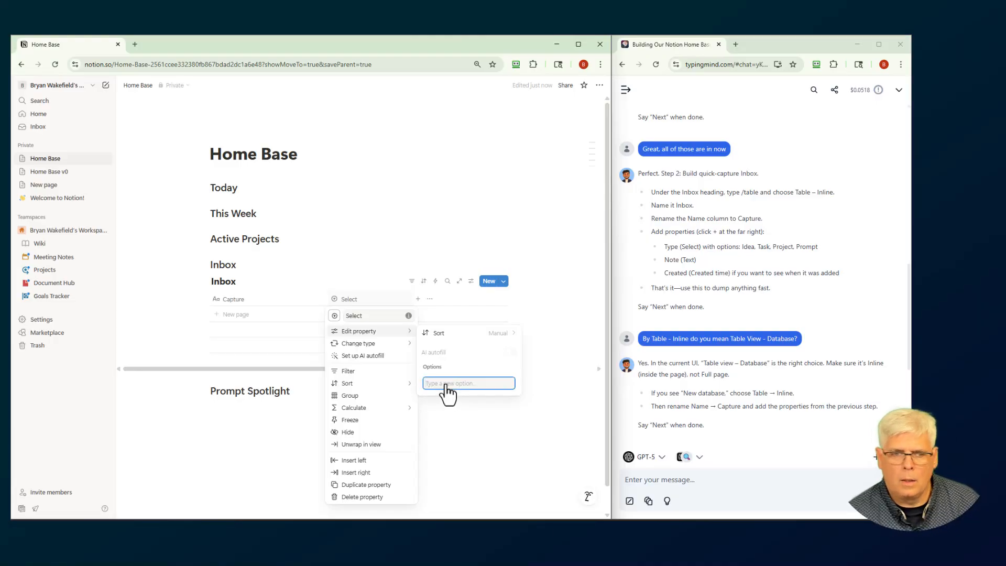
pyautogui.write('Idea')
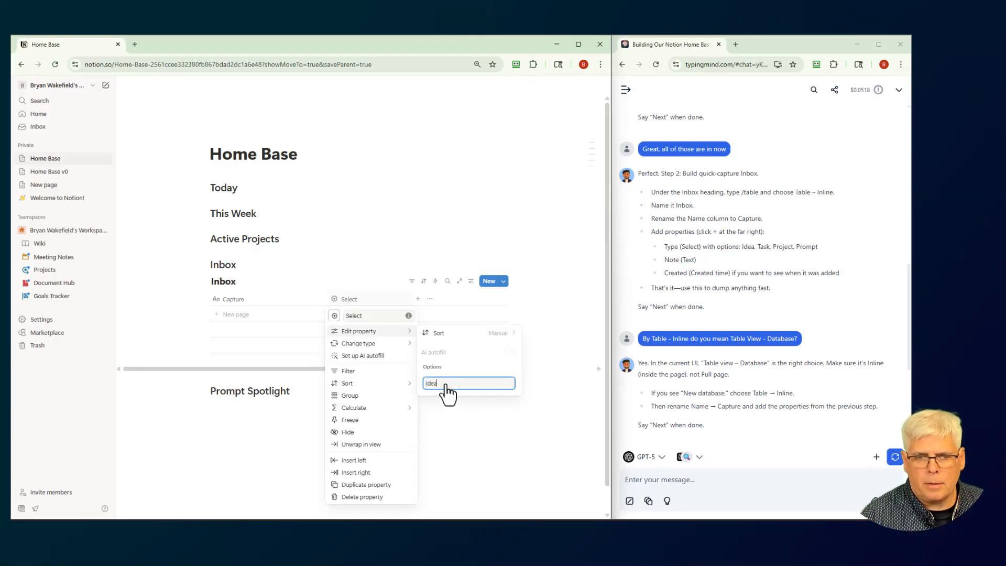
pyautogui.press('Return')
pyautogui.write('Ta')
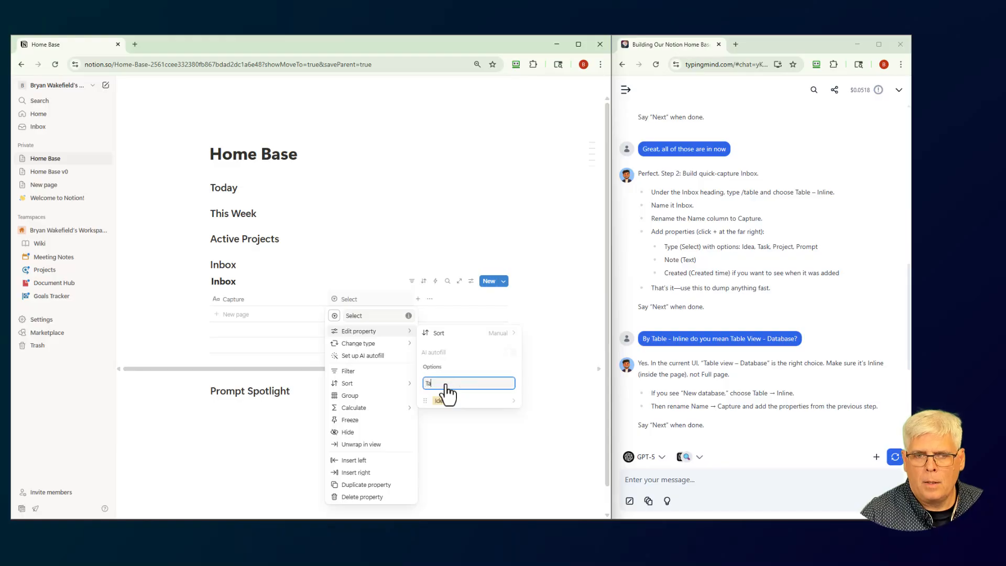
pyautogui.write('sk')
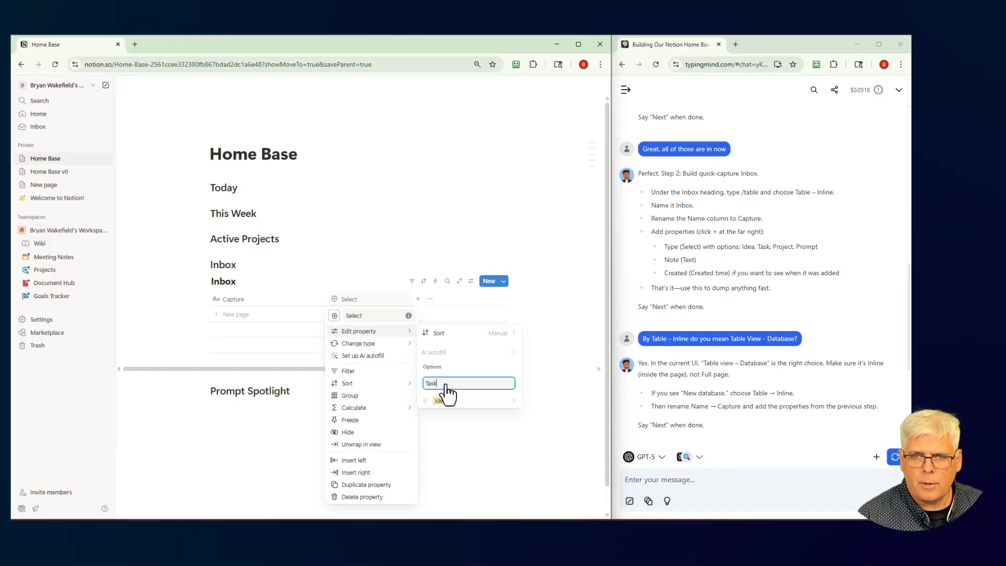
pyautogui.press('Return')
pyautogui.write('Project')
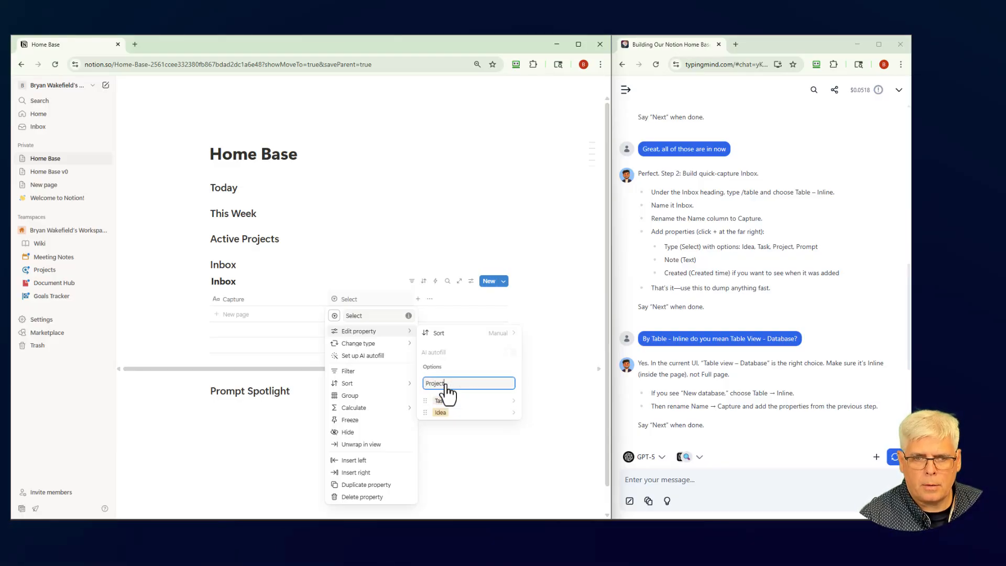
pyautogui.press('Return')
pyautogui.write('Promp')
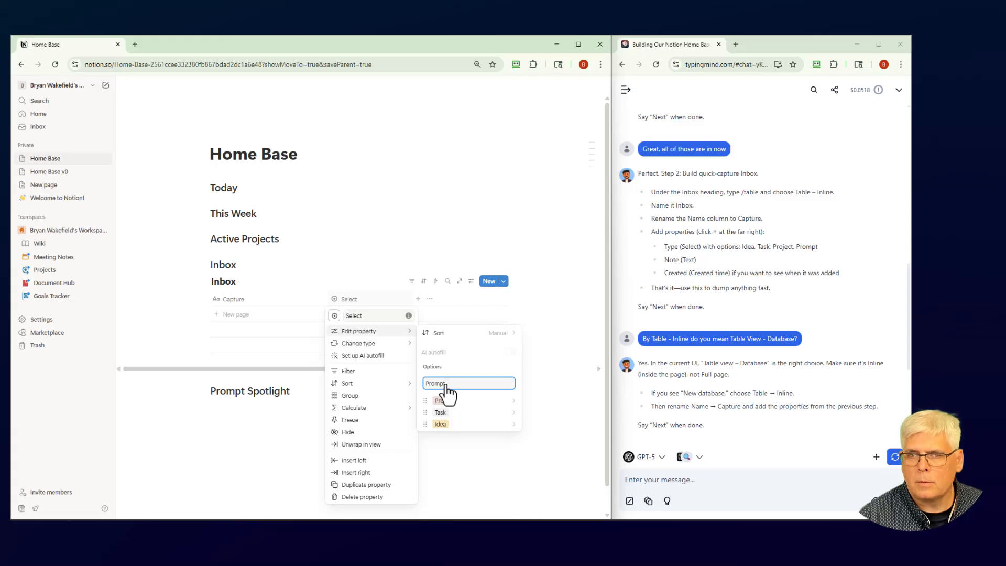
pyautogui.write('t')
pyautogui.press('Return')
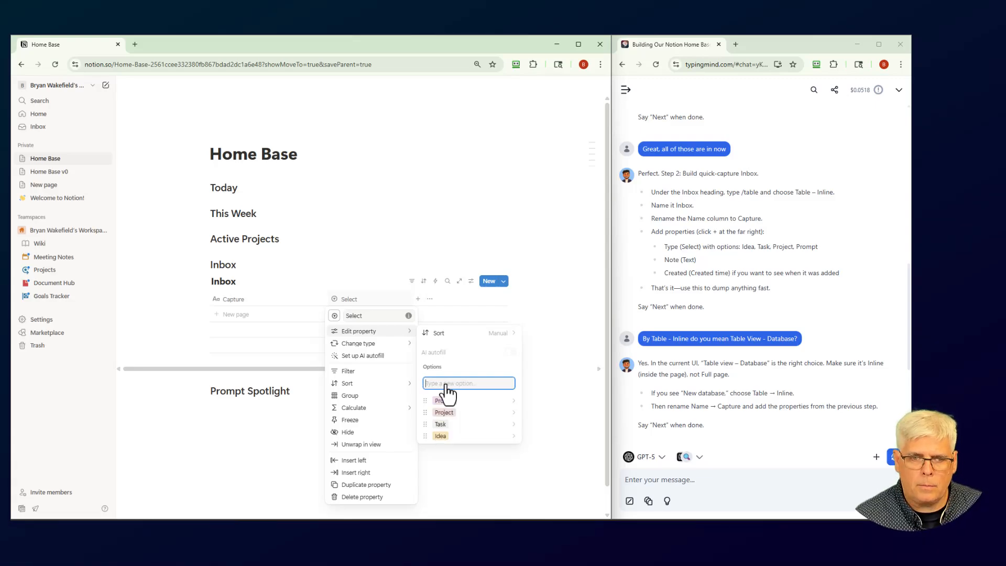
pyautogui.click(380, 262)
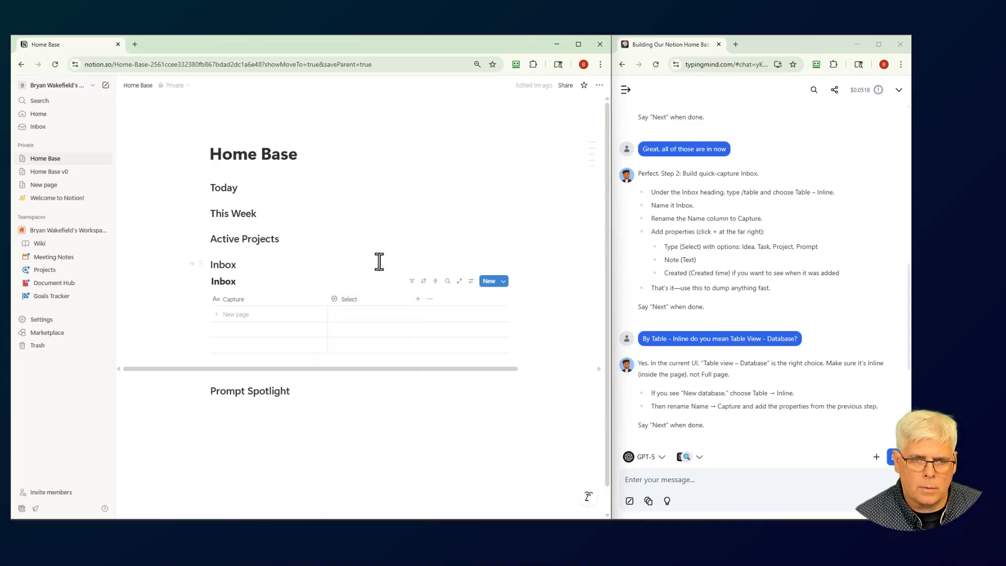
# Add a blank row to the Inbox database, try the Prompt option in its Select cell and clear it again
pyautogui.click(355, 320)
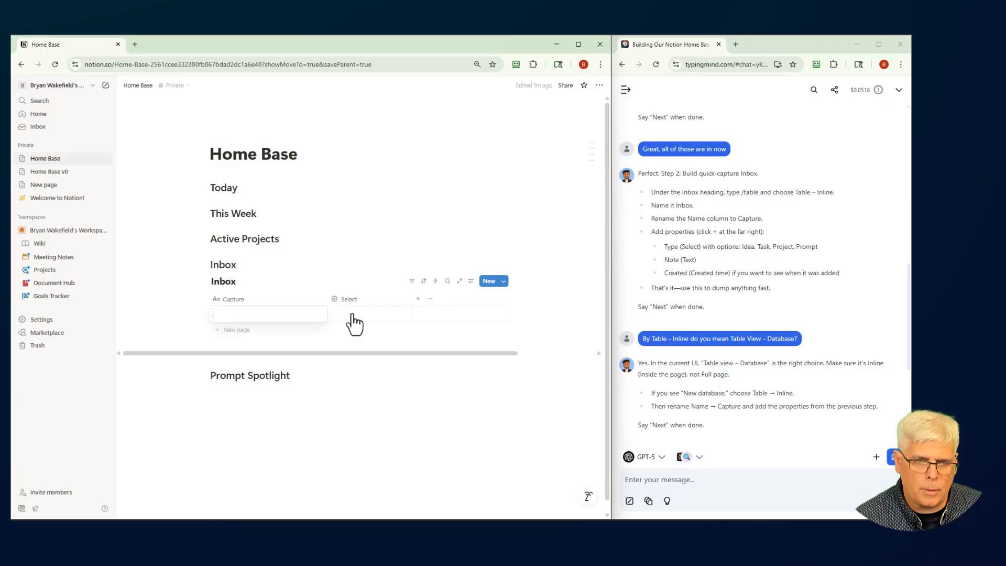
pyautogui.press('Escape')
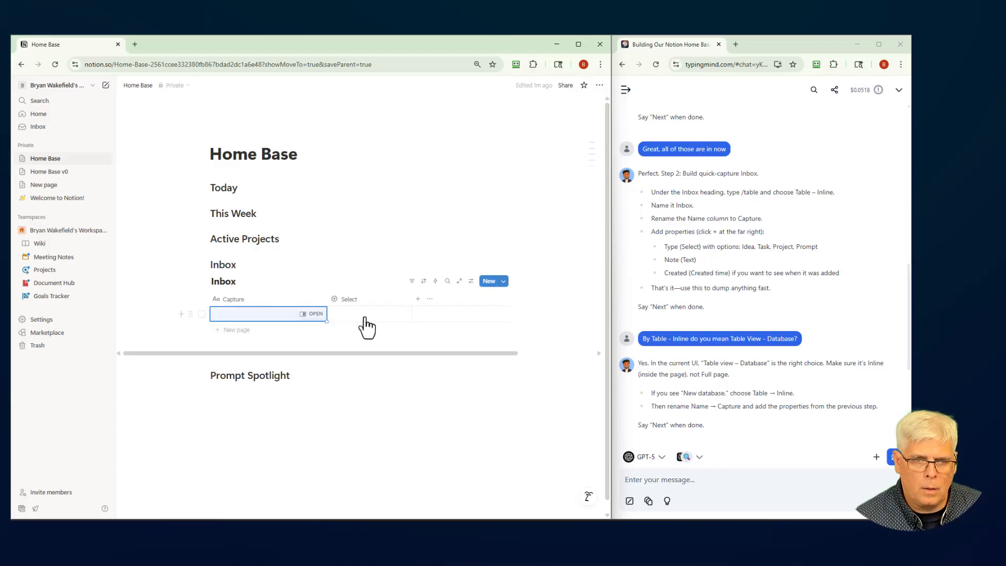
pyautogui.click(367, 325)
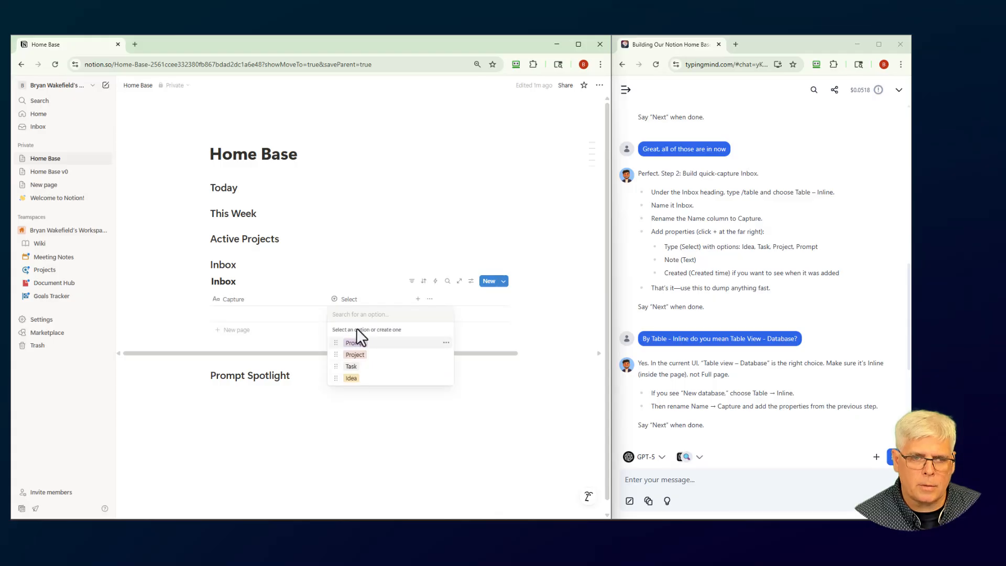
pyautogui.click(350, 343)
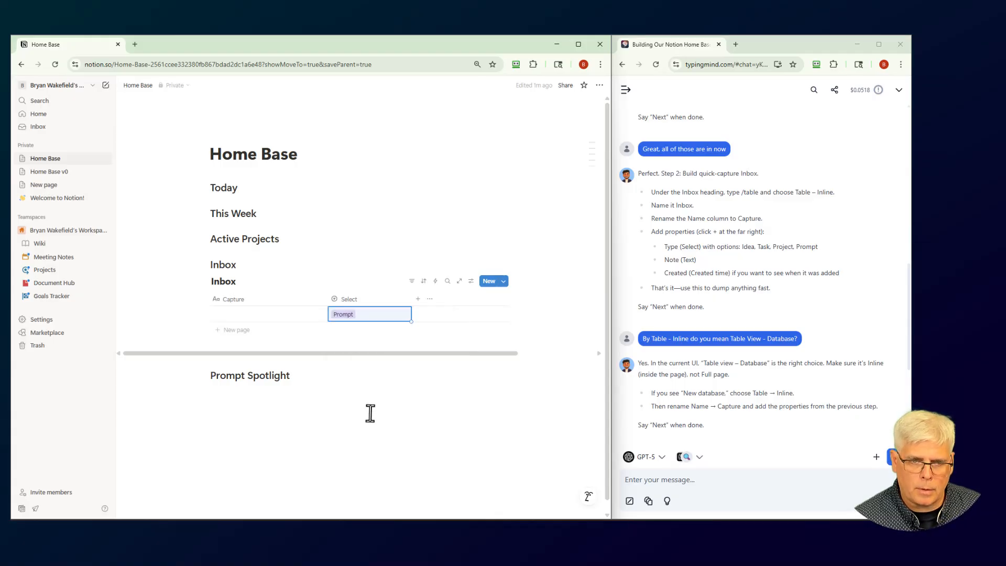
pyautogui.click(364, 321)
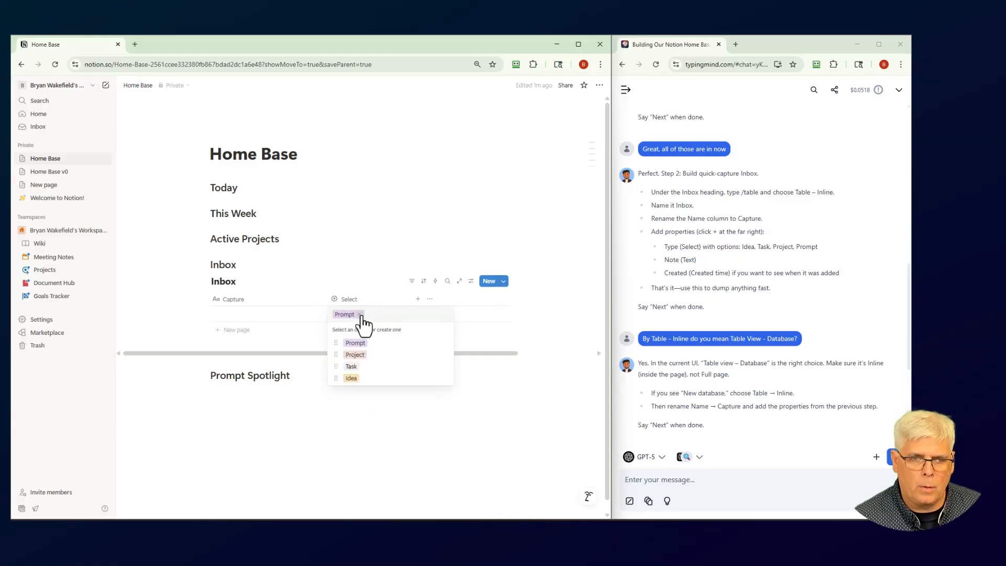
pyautogui.click(361, 314)
pyautogui.press('Escape')
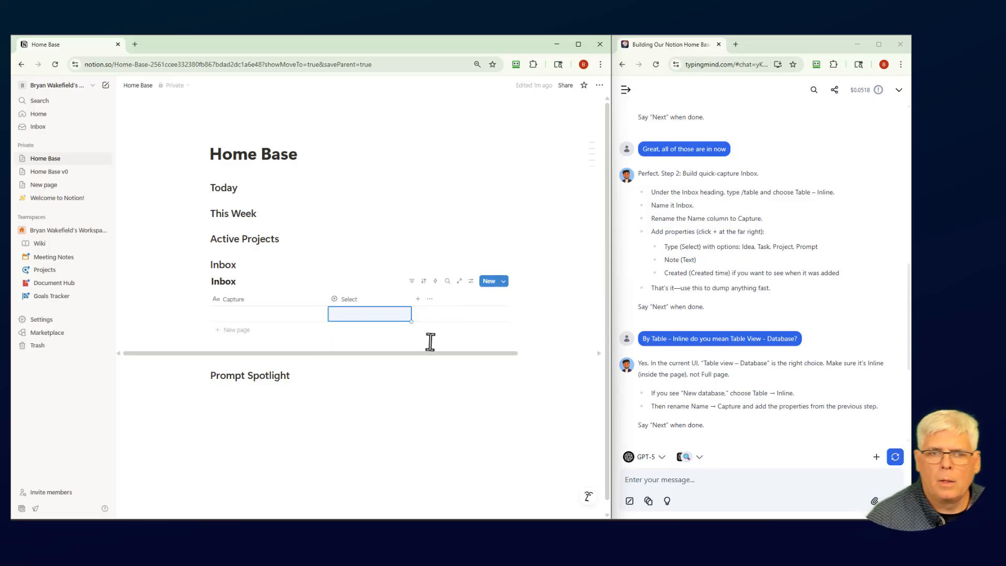
# Add a Text property named "Note" to the Inbox database
pyautogui.click(418, 301)
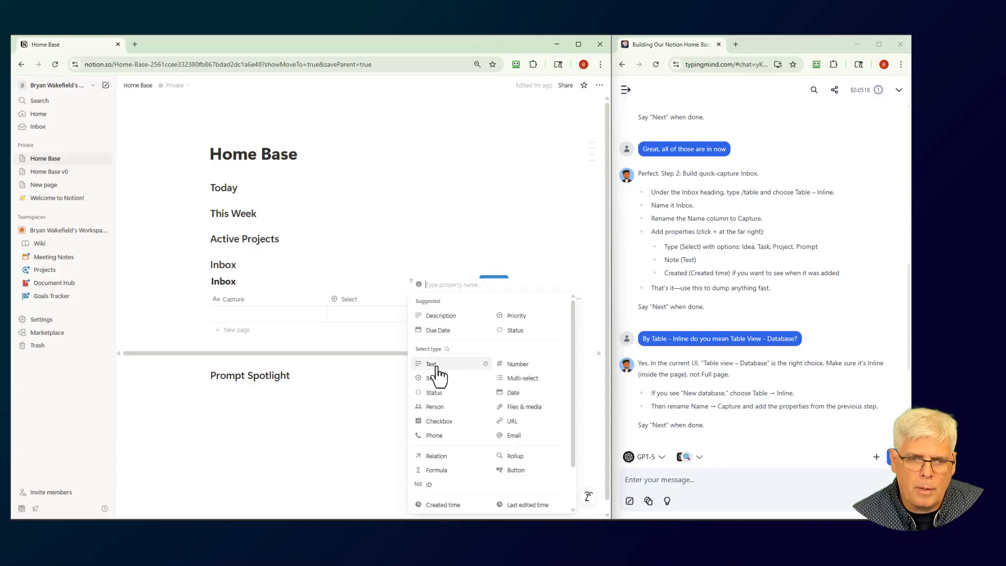
pyautogui.click(436, 366)
pyautogui.click(434, 300)
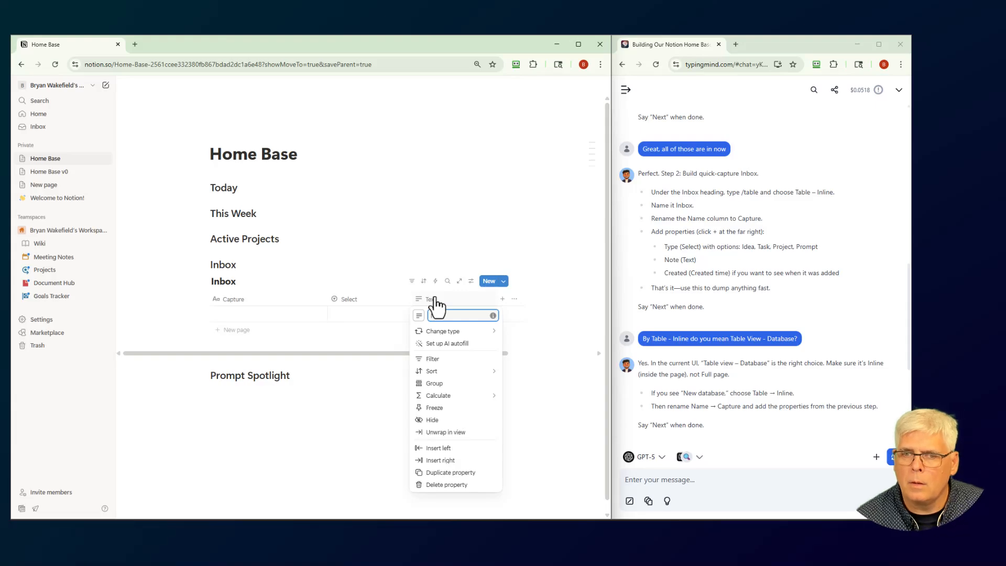
pyautogui.write('Note')
pyautogui.click(517, 237)
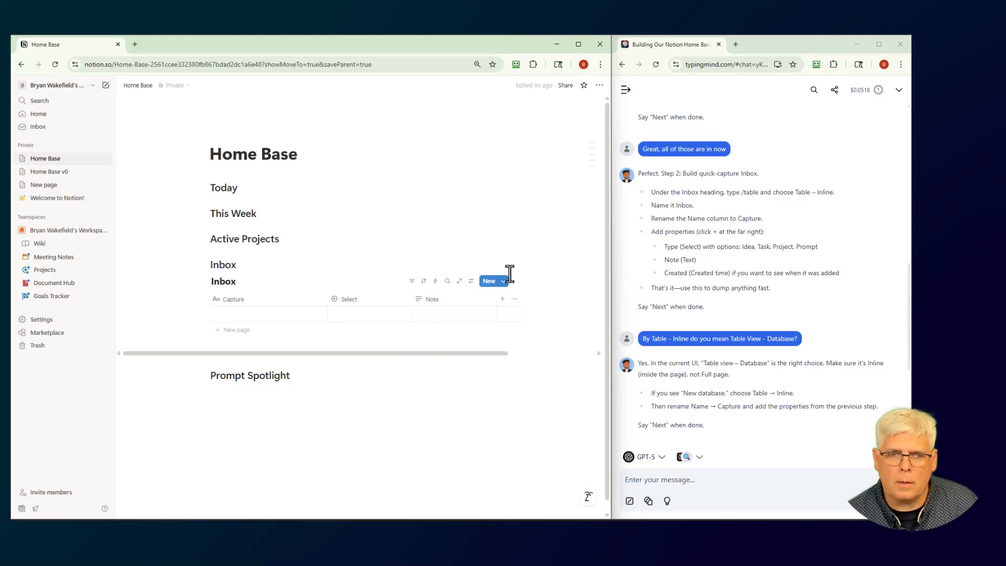
# Add a Created time property to the Inbox database
pyautogui.click(502, 299)
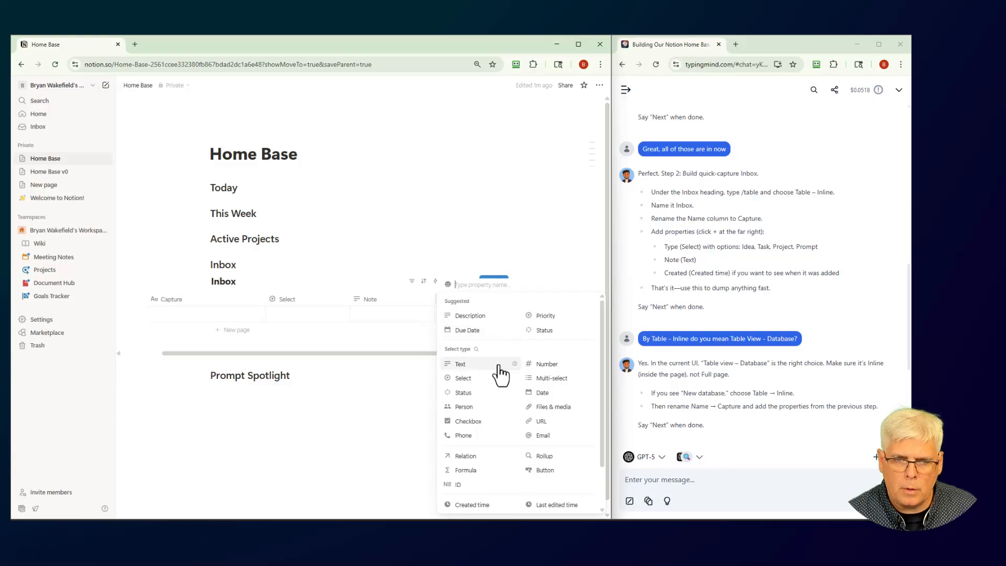
pyautogui.scroll(-1, 501, 370)
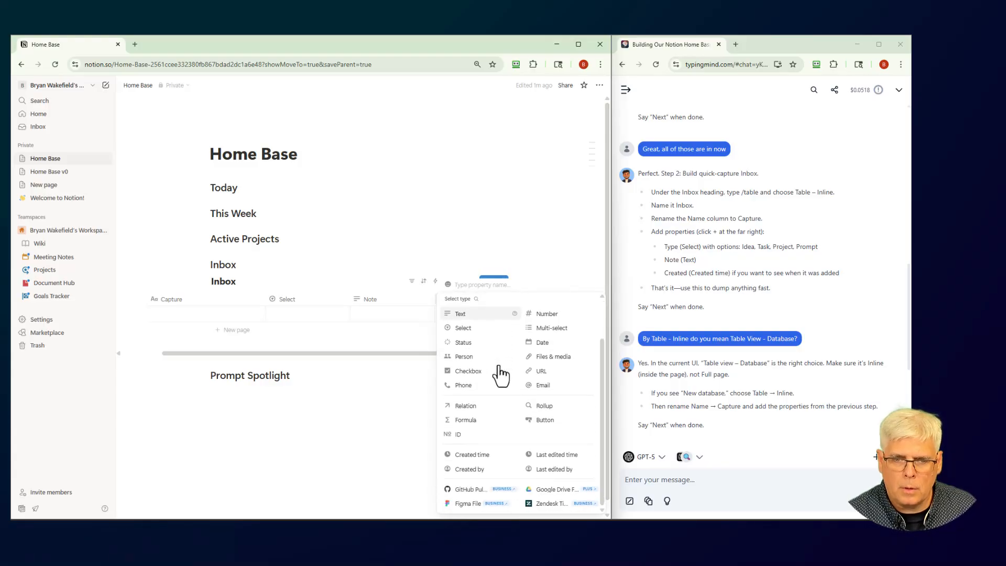
pyautogui.click(475, 457)
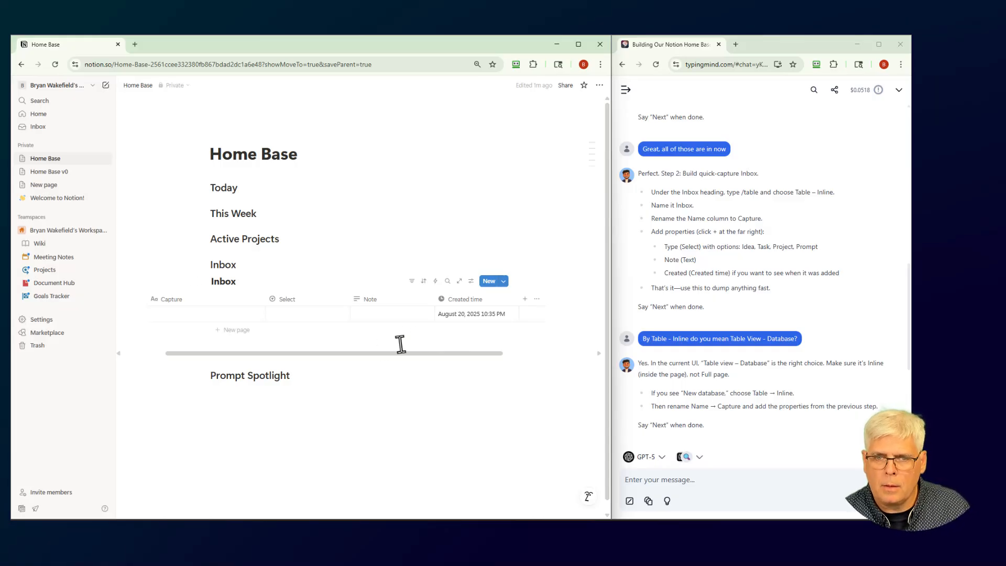
# Switch to TypingMind and send the agent the message "Good to go on Inbox now"
pyautogui.click(662, 483)
pyautogui.write('Go')
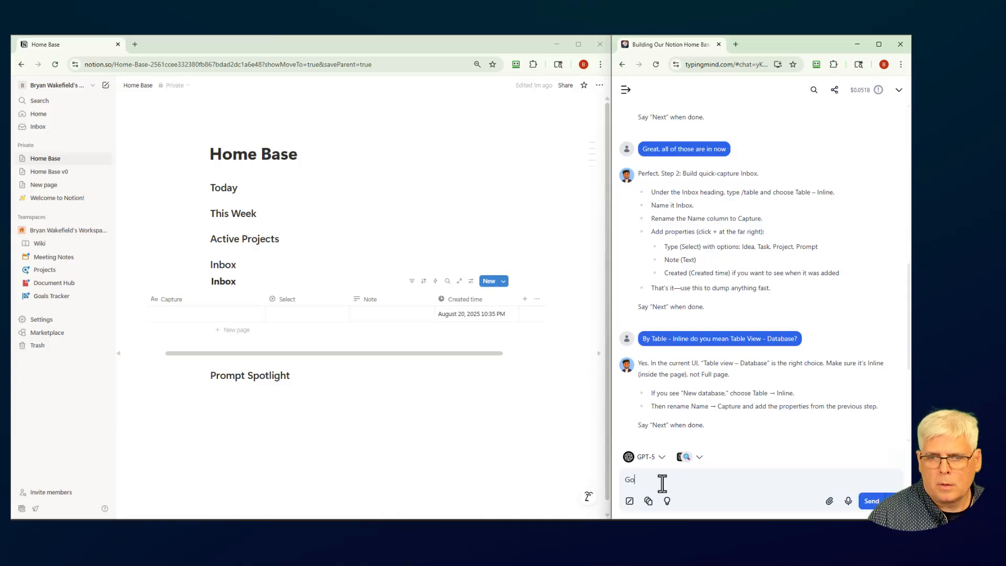
pyautogui.write('od to go on ')
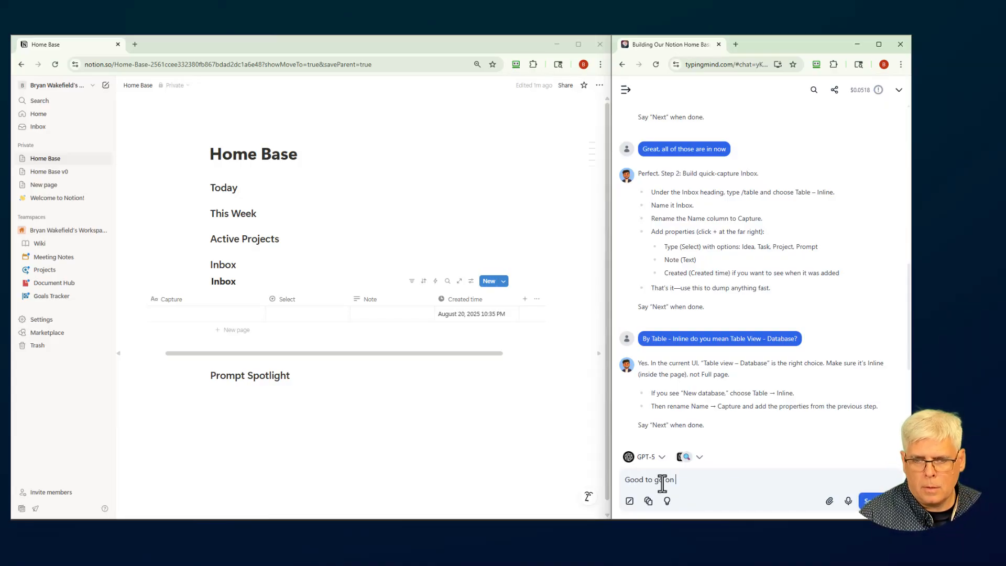
pyautogui.write('Inbox now')
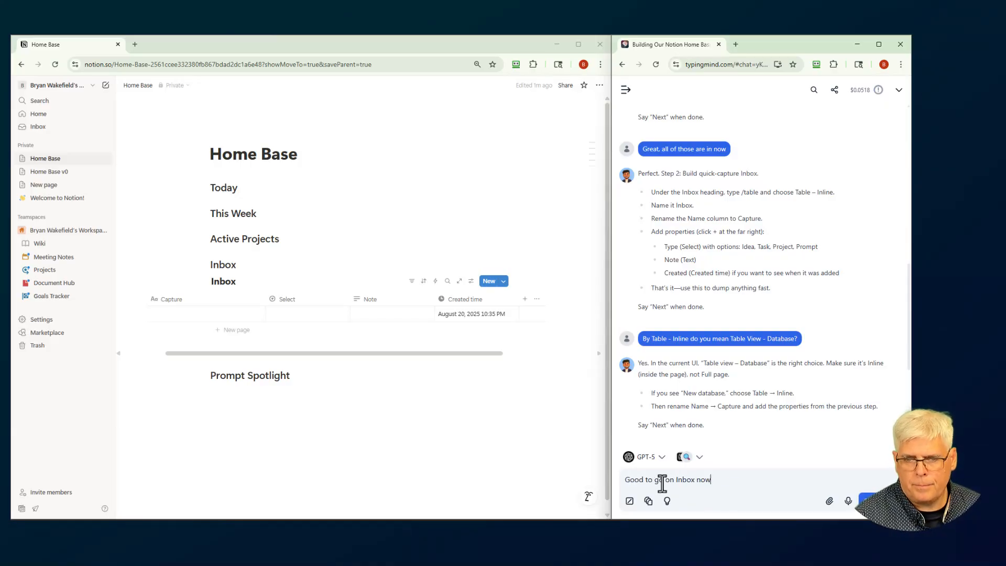
pyautogui.press('Return')
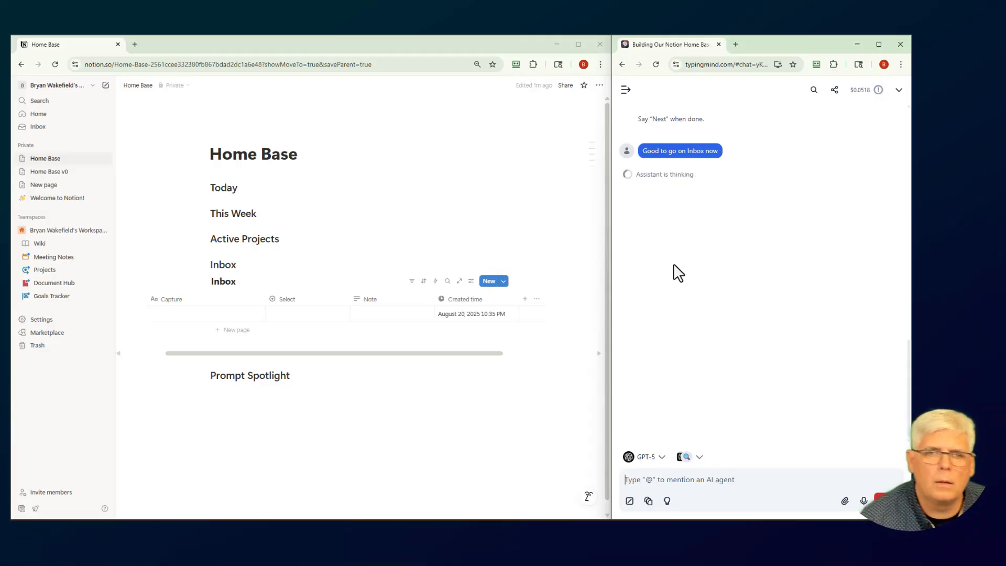
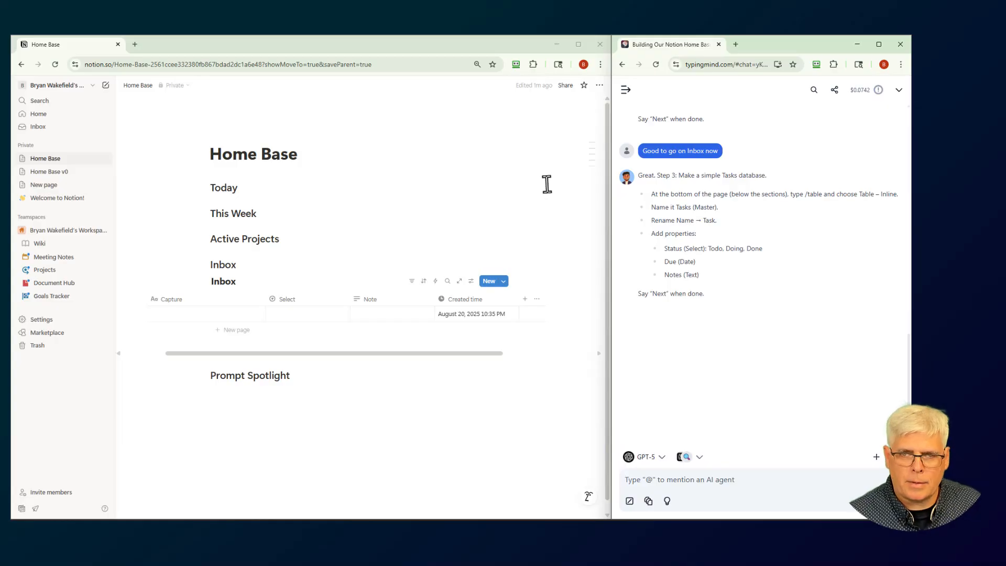
# Switch to Notion and insert a Table view database at the end of the page, below the Prompt Spotlight heading
pyautogui.scroll(-1, 213, 341)
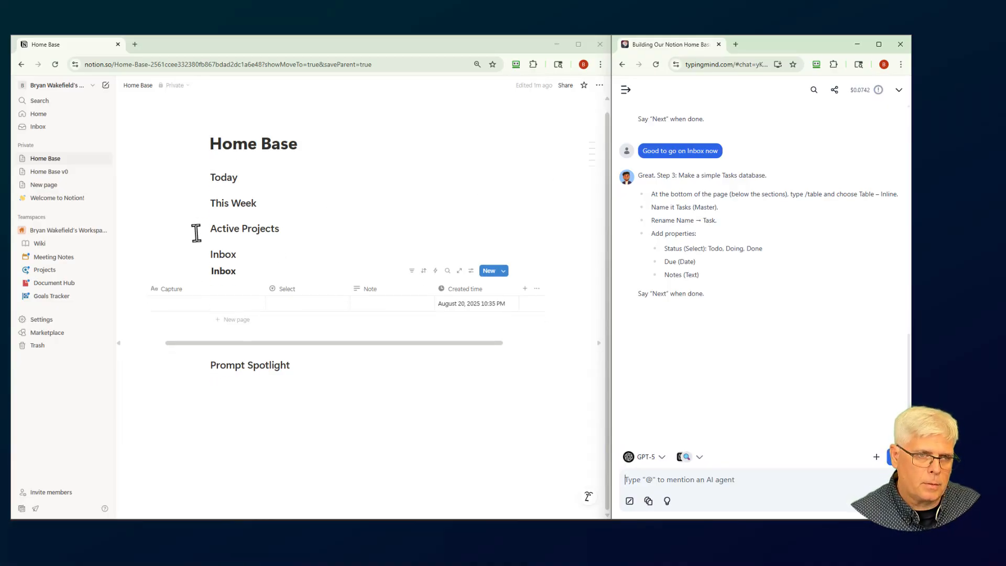
pyautogui.scroll(1, 194, 223)
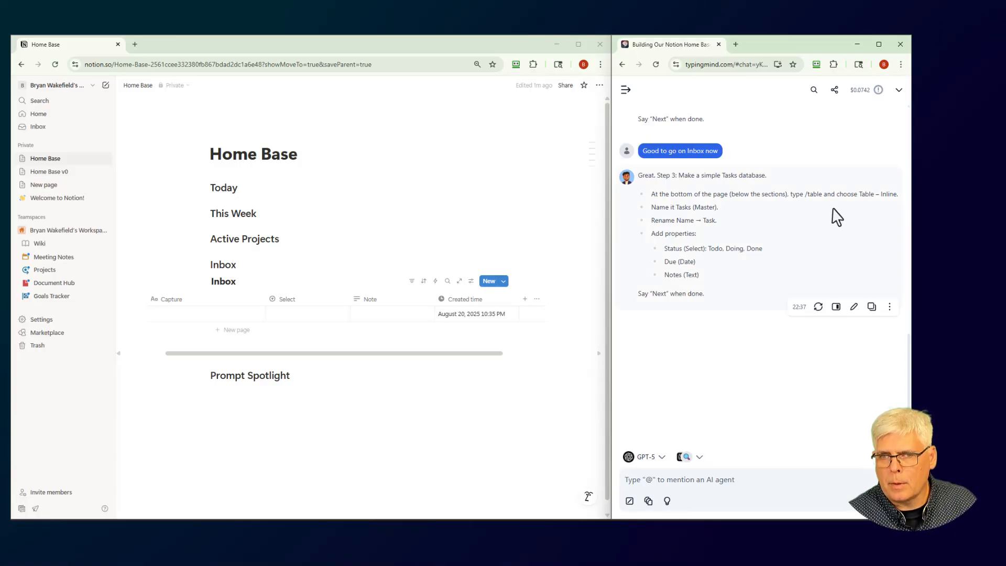
pyautogui.click(203, 433)
pyautogui.press('Return')
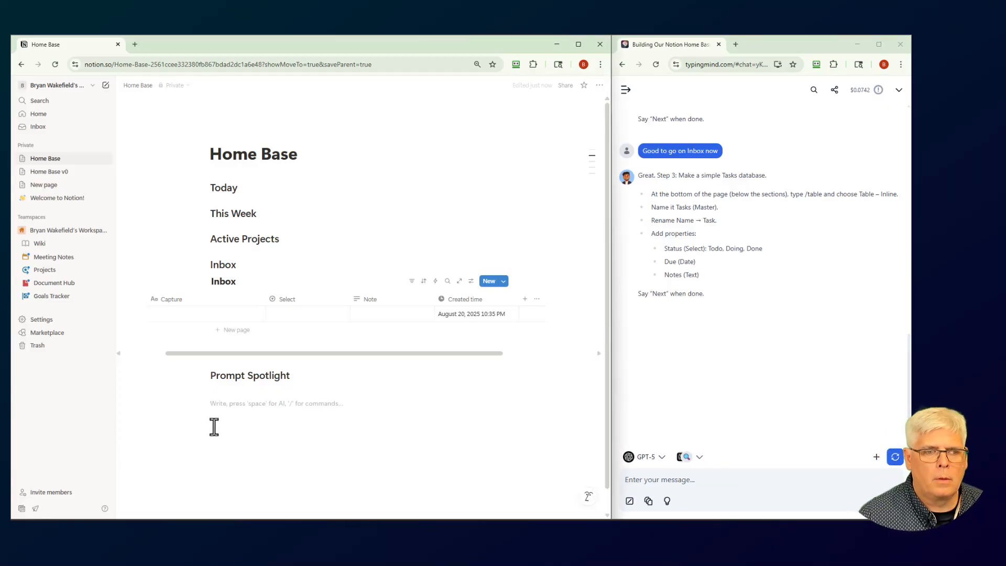
pyautogui.write('/')
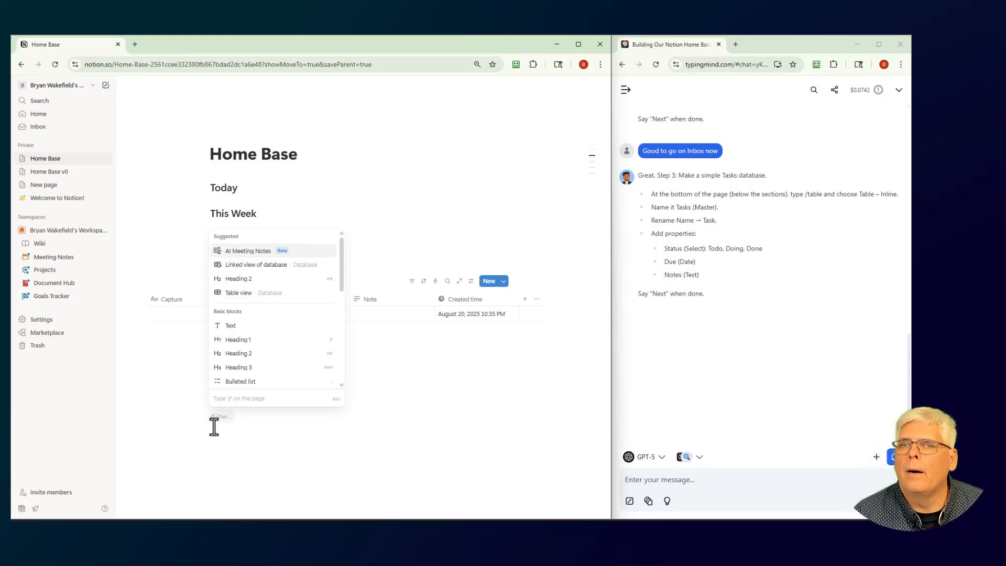
pyautogui.write('tabl')
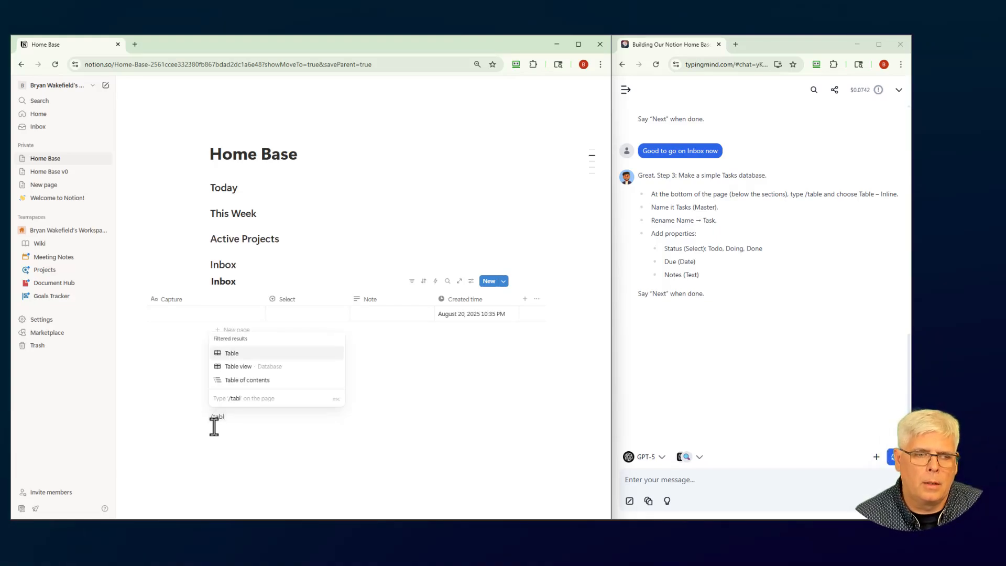
pyautogui.click(240, 372)
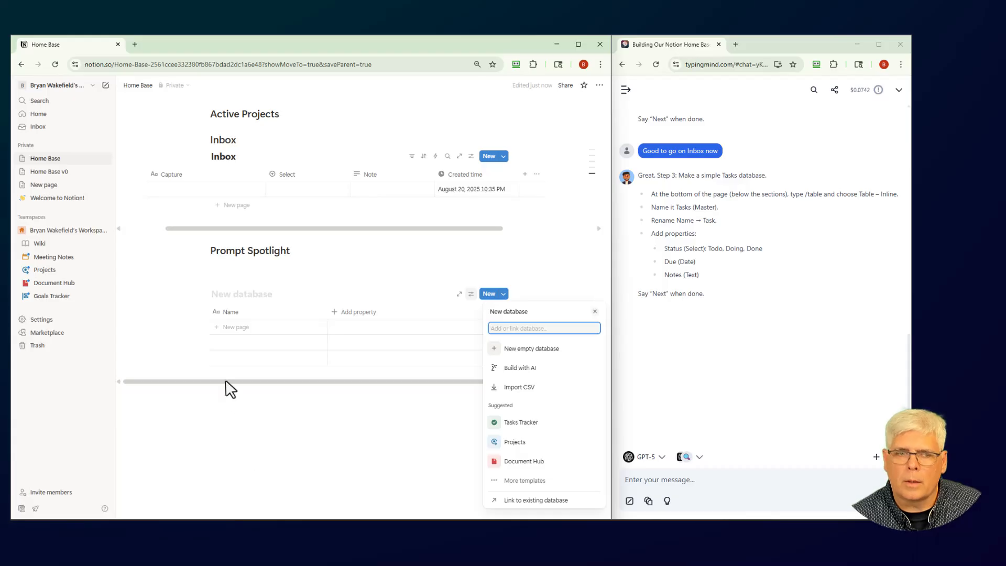
# Title the new database below Prompt Spotlight "Tasks (Master)"
pyautogui.click(228, 295)
pyautogui.click(228, 295)
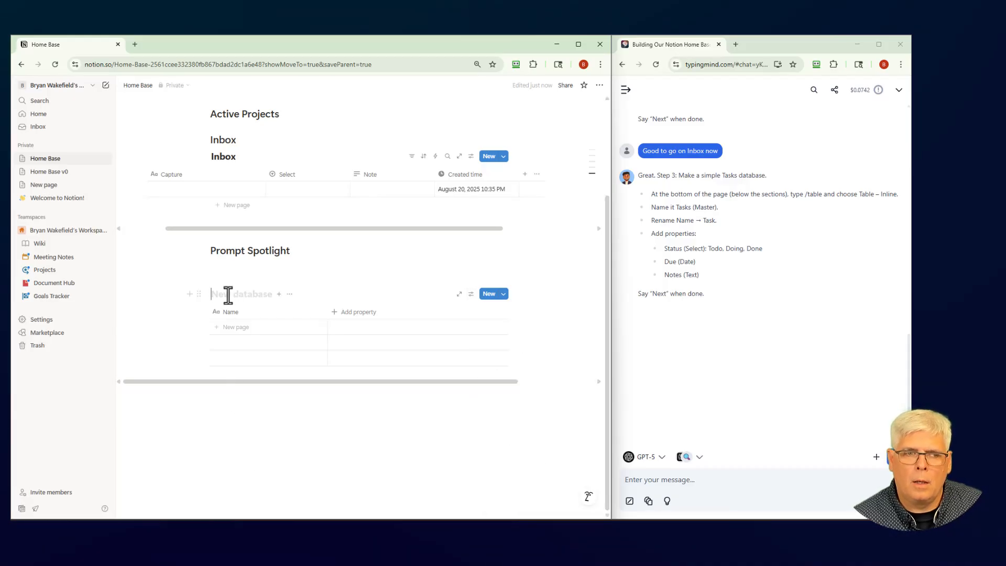
pyautogui.write('Task')
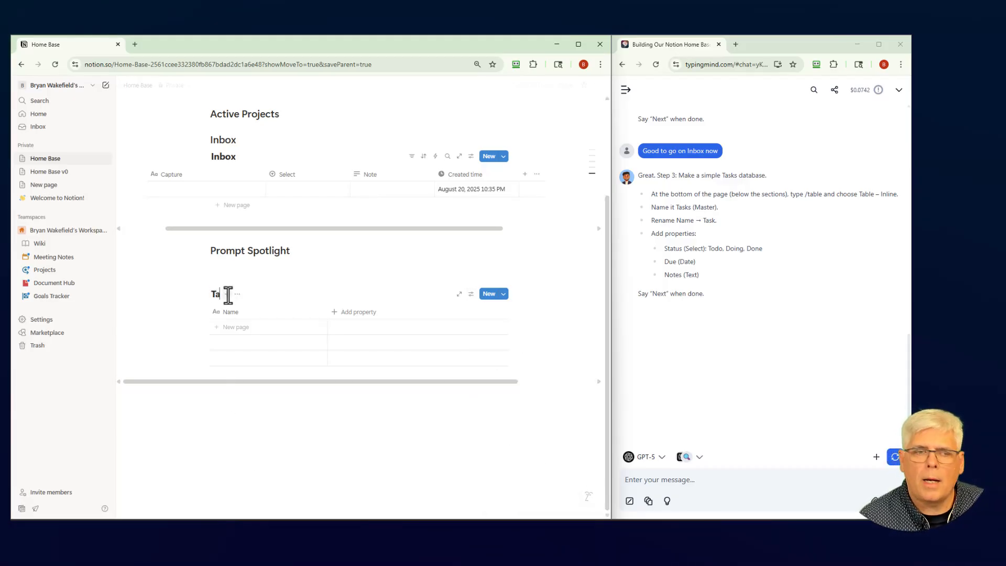
pyautogui.write('s (Master)')
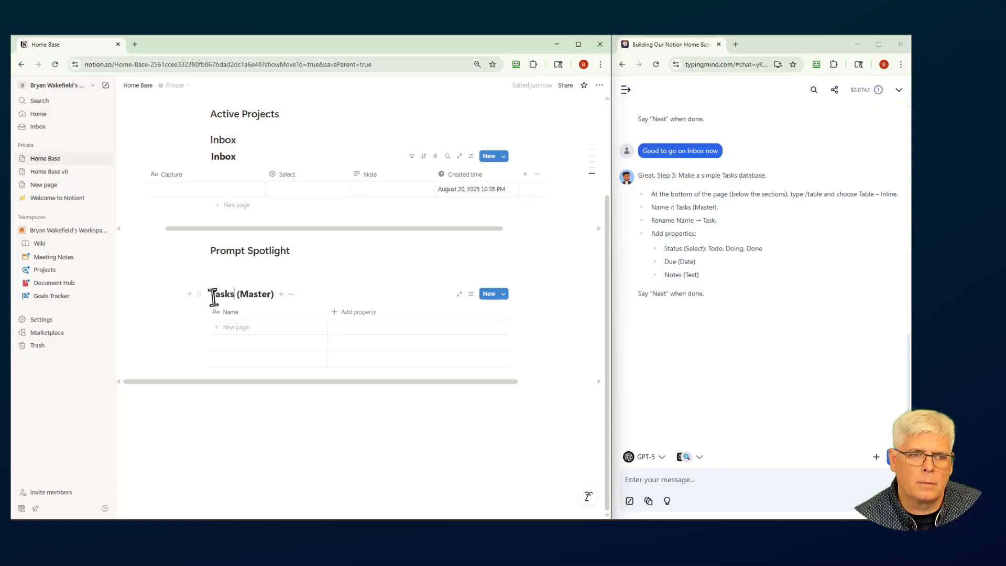
# Replace the title of the database below Prompt Spotlight with "Tasks"
pyautogui.moveTo(210, 295); pyautogui.dragTo(283, 306)
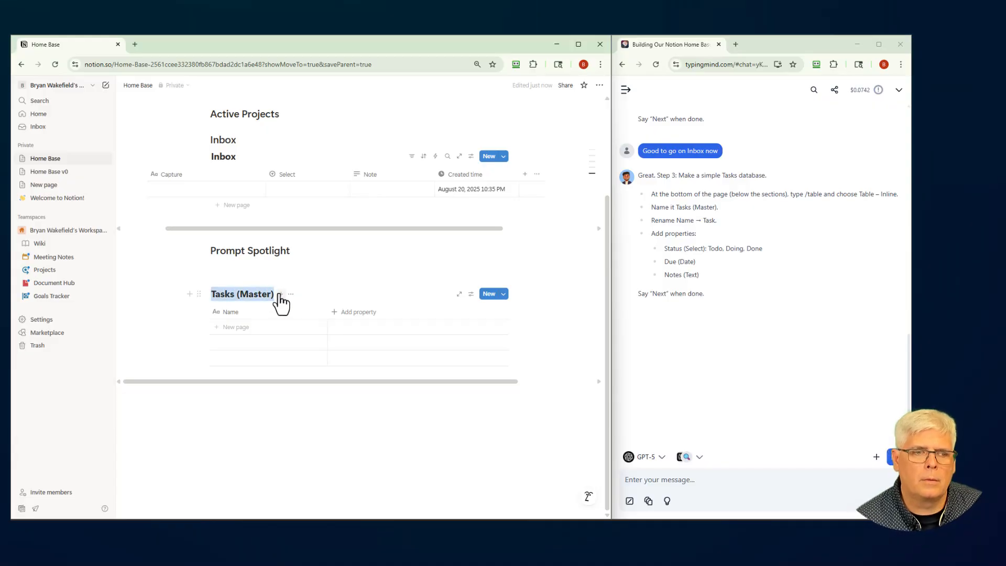
pyautogui.press('BackSpace')
pyautogui.write('Tas')
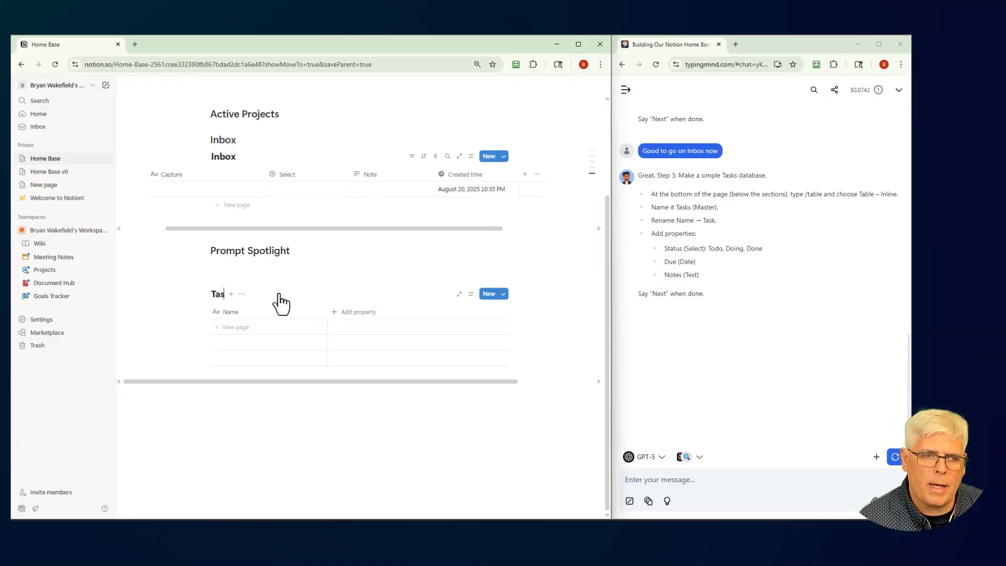
pyautogui.write('ks')
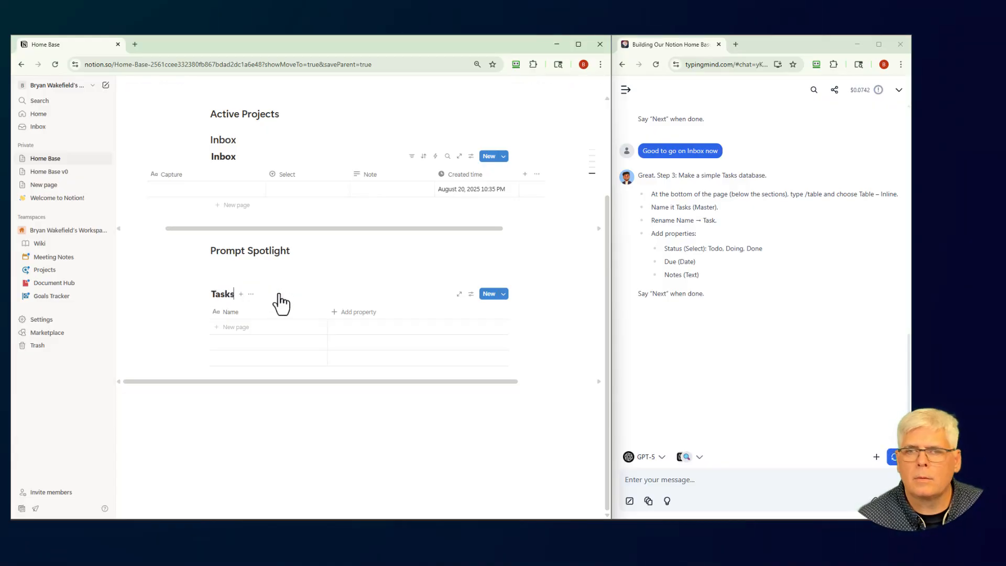
pyautogui.click(266, 420)
# Rename the Tasks database's Name column to "Master"
pyautogui.click(235, 314)
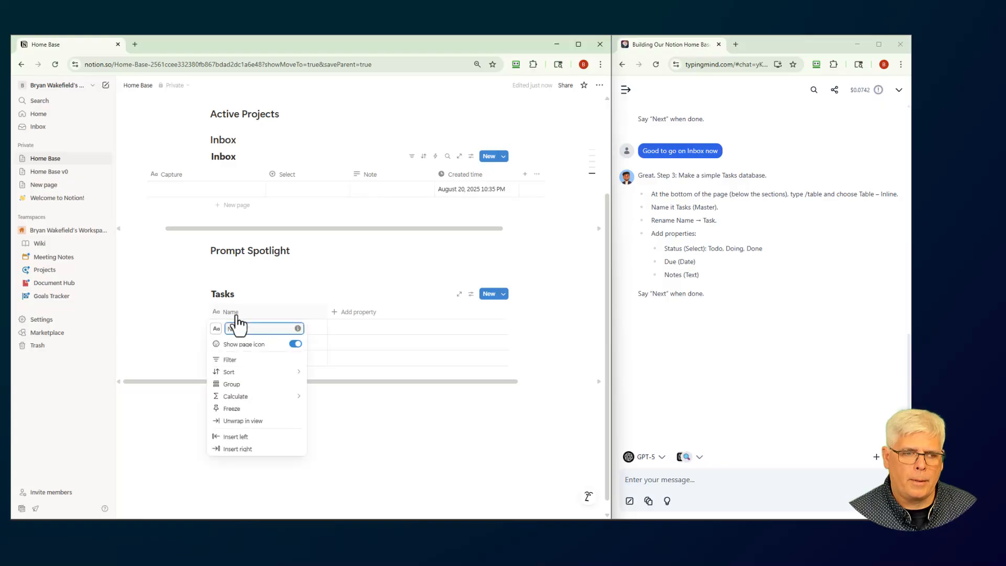
pyautogui.doubleClick(245, 329)
pyautogui.write('Master')
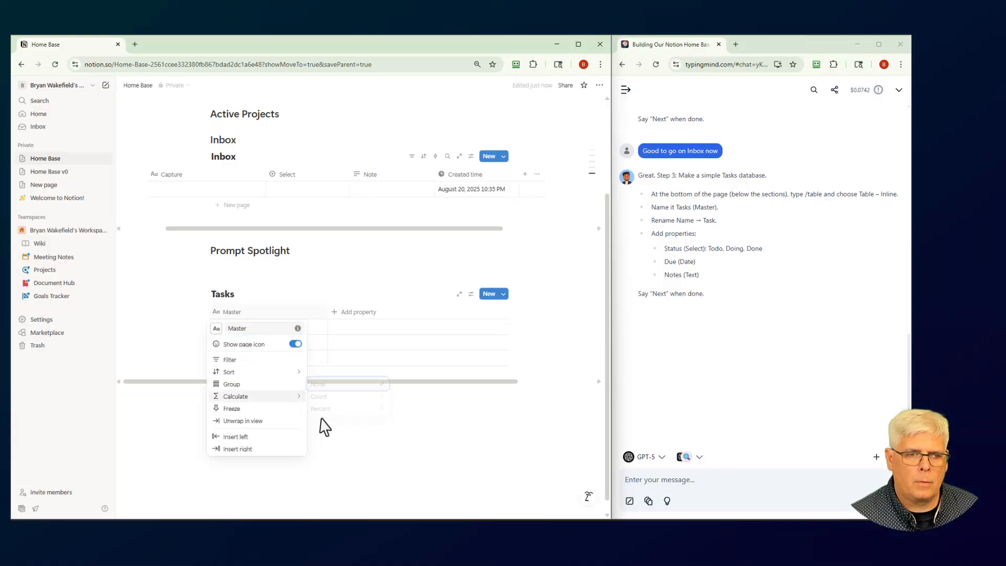
pyautogui.click(321, 425)
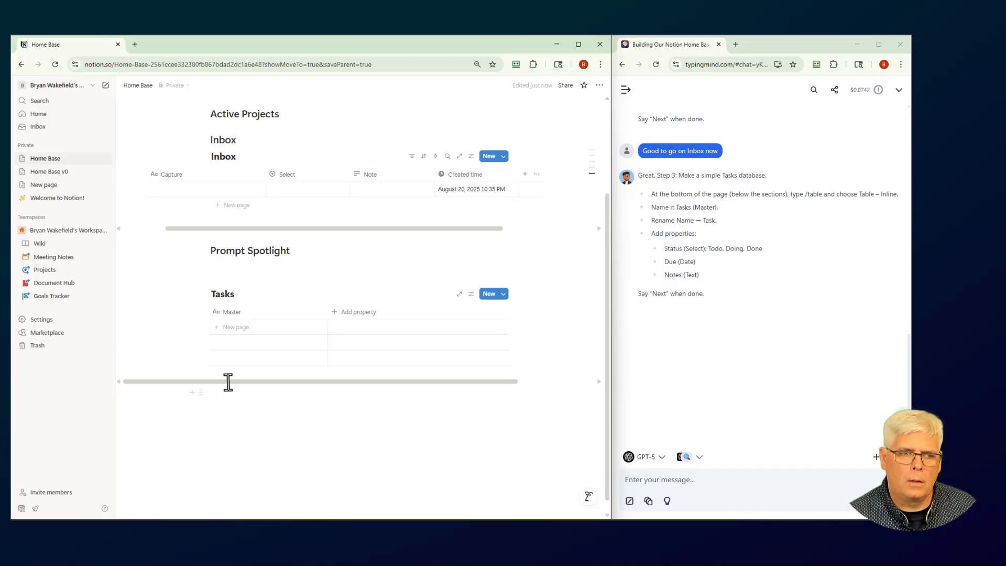
# Clear the "Tasks" title of the database below the Prompt Spotlight heading
pyautogui.press('Home')
pyautogui.hotkey('shift', 'Right')
pyautogui.hotkey('shift', 'Right')
pyautogui.hotkey('shift', 'Right')
pyautogui.hotkey('shift', 'Right')
pyautogui.hotkey('shift', 'Right')
pyautogui.hotkey('shift', 'Right')
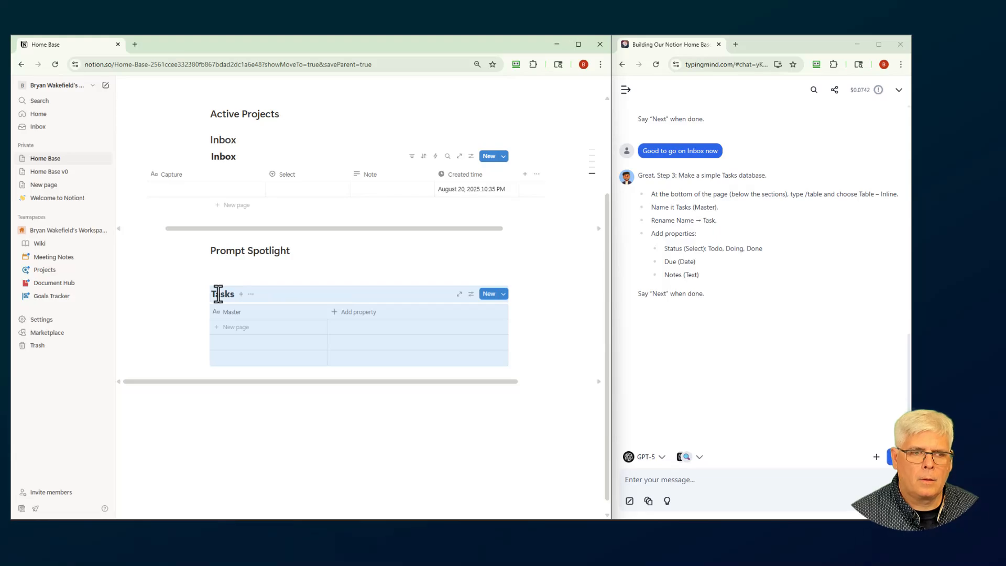
pyautogui.click(230, 294)
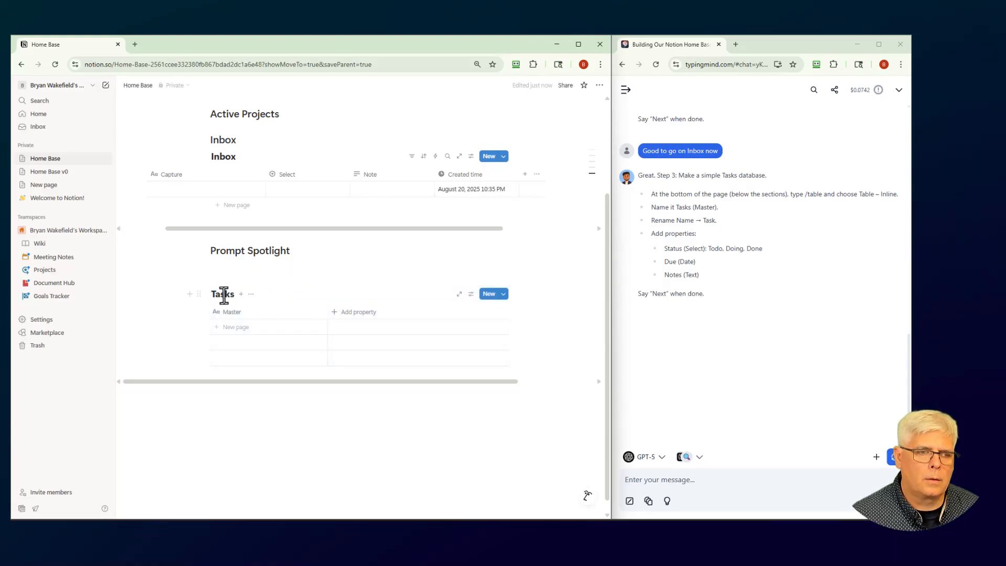
pyautogui.press('Home')
pyautogui.hotkey('shift', 'Right')
pyautogui.hotkey('shift', 'Right')
pyautogui.hotkey('shift', 'Right')
pyautogui.hotkey('shift', 'Right')
pyautogui.hotkey('shift', 'Right')
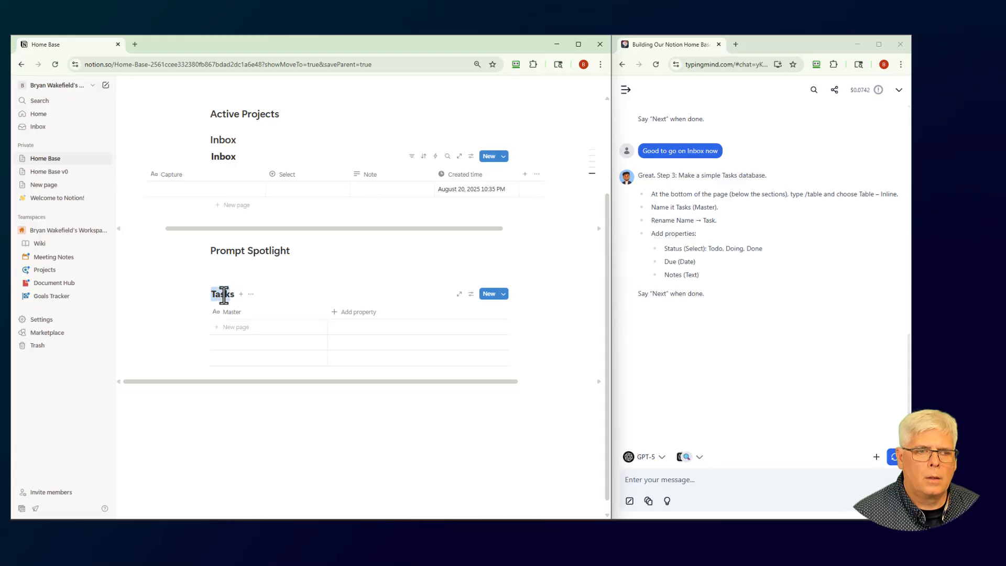
pyautogui.press('BackSpace')
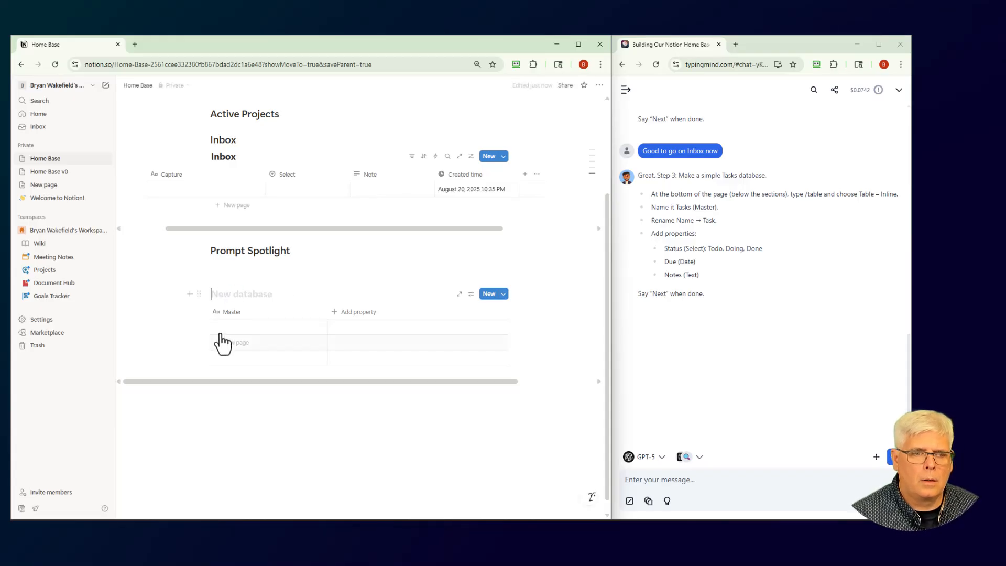
# Rename the Master column of the untitled database below Prompt Spotlight to "Name"
pyautogui.click(237, 313)
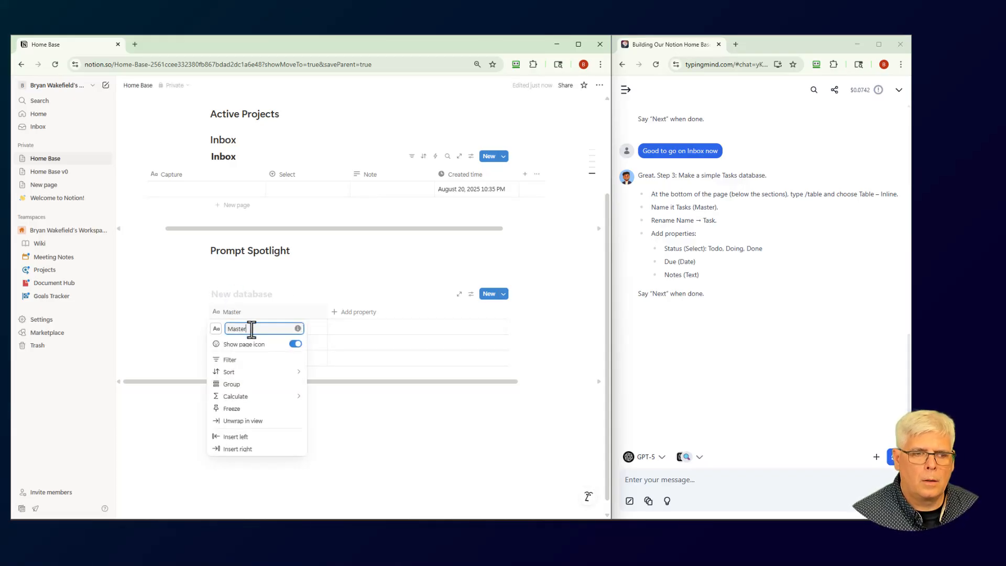
pyautogui.moveTo(250, 329); pyautogui.dragTo(226, 331)
pyautogui.write('Name')
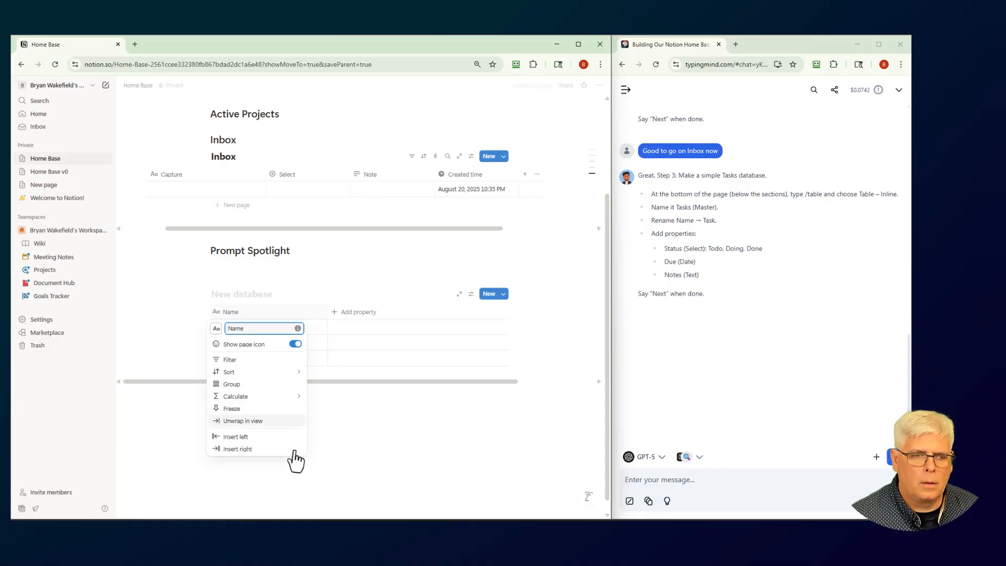
pyautogui.click(320, 481)
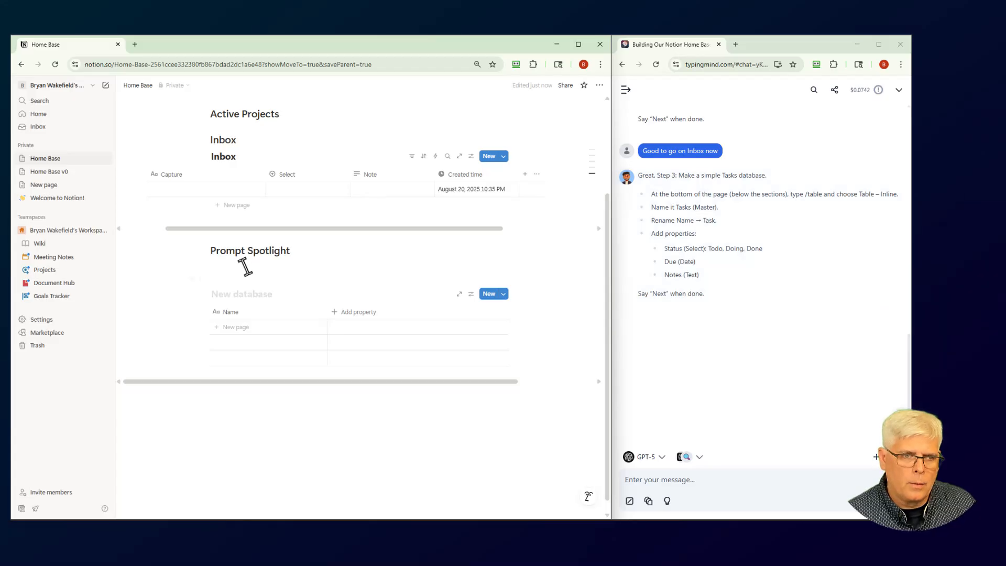
# Title the untitled database below Prompt Spotlight "Tasks (Master)"
pyautogui.click(225, 296)
pyautogui.write('Tasks (')
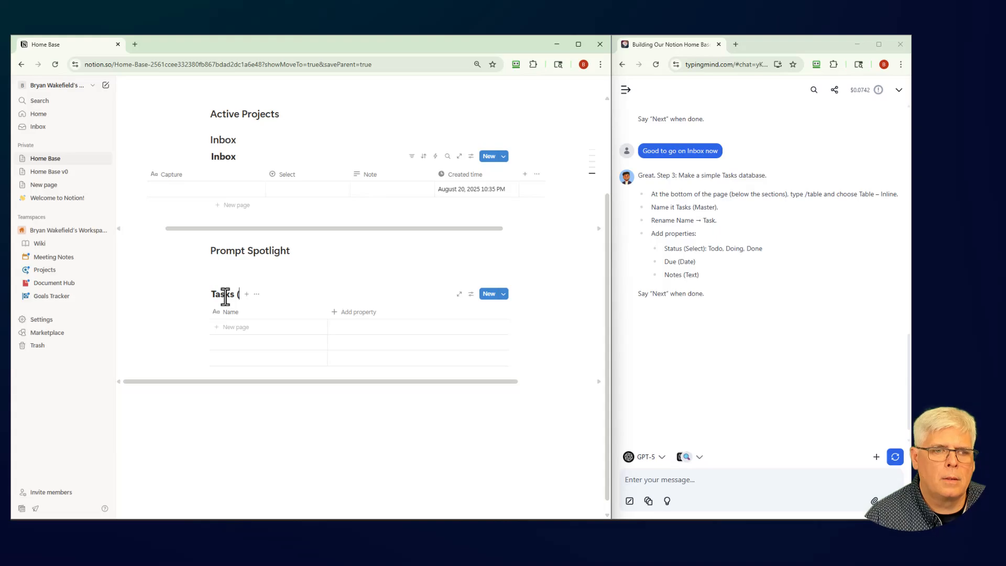
pyautogui.write('Master')
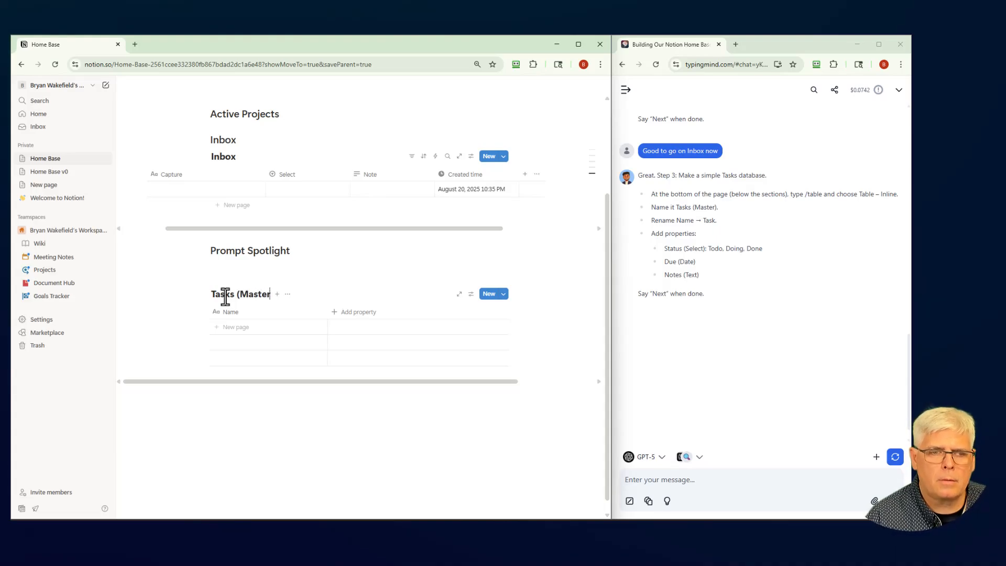
pyautogui.write(')')
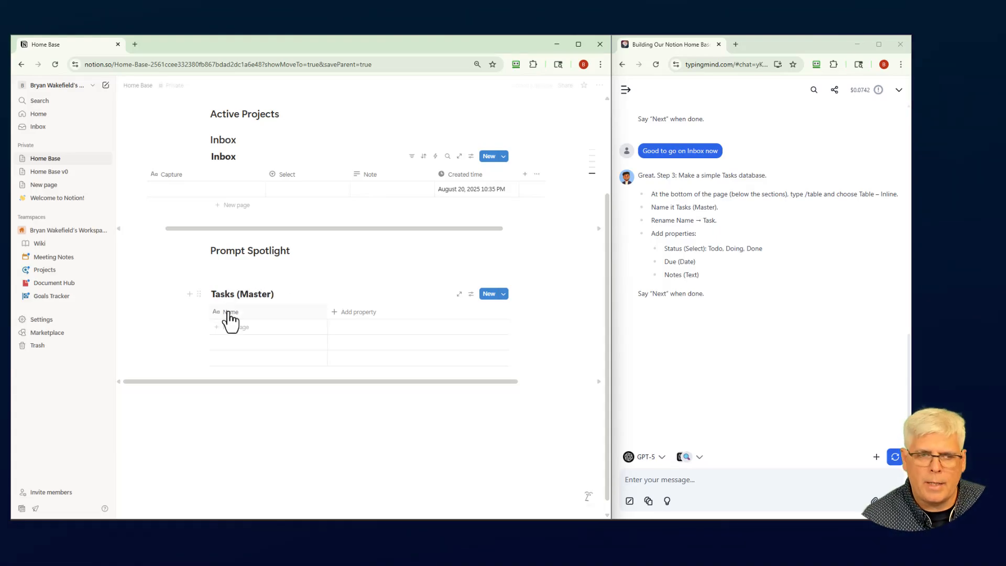
# Rename the Name column of the Tasks (Master) database to "Task"
pyautogui.click(231, 313)
pyautogui.press('BackSpace')
pyautogui.press('BackSpace')
pyautogui.press('BackSpace')
pyautogui.press('BackSpace')
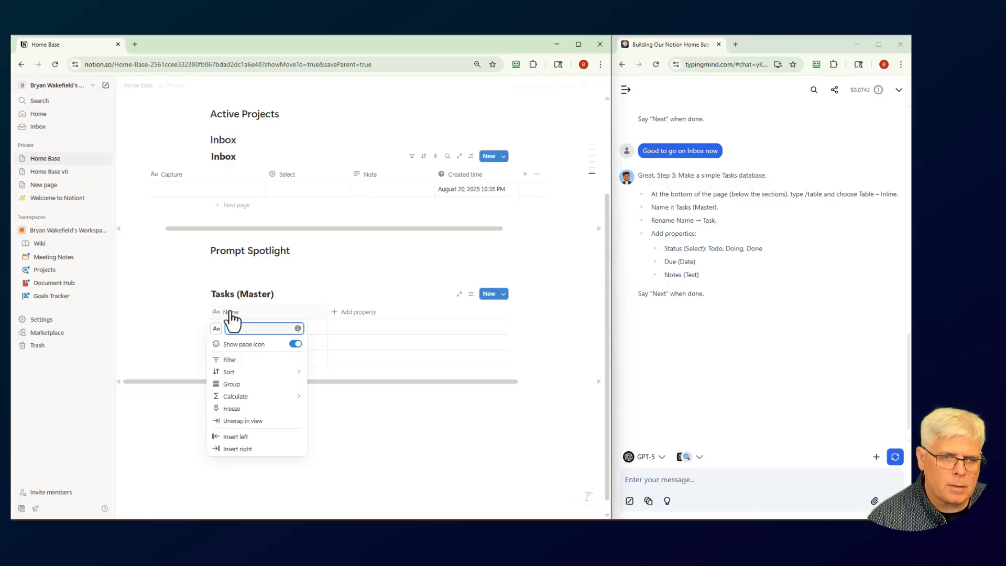
pyautogui.write('T')
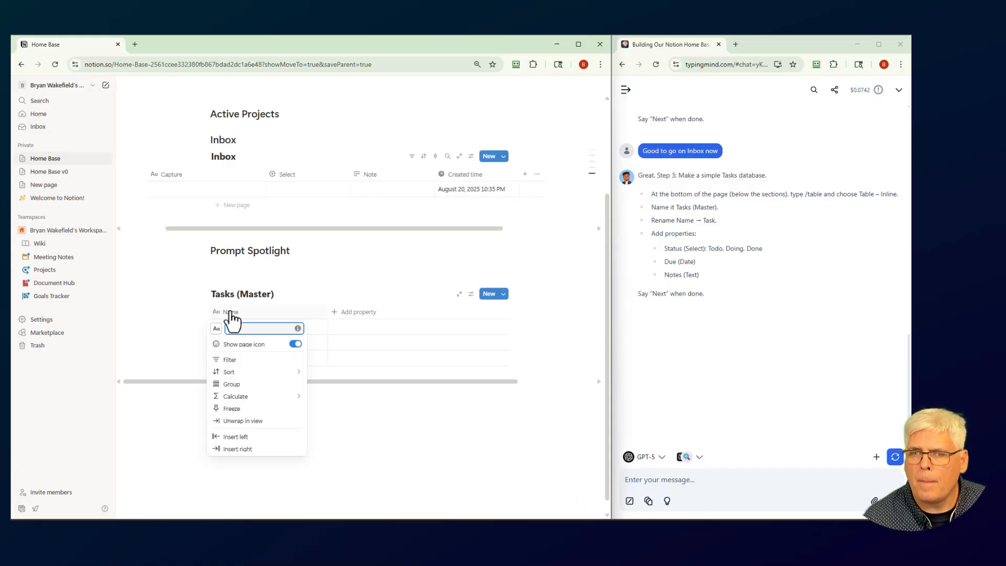
pyautogui.write('Task')
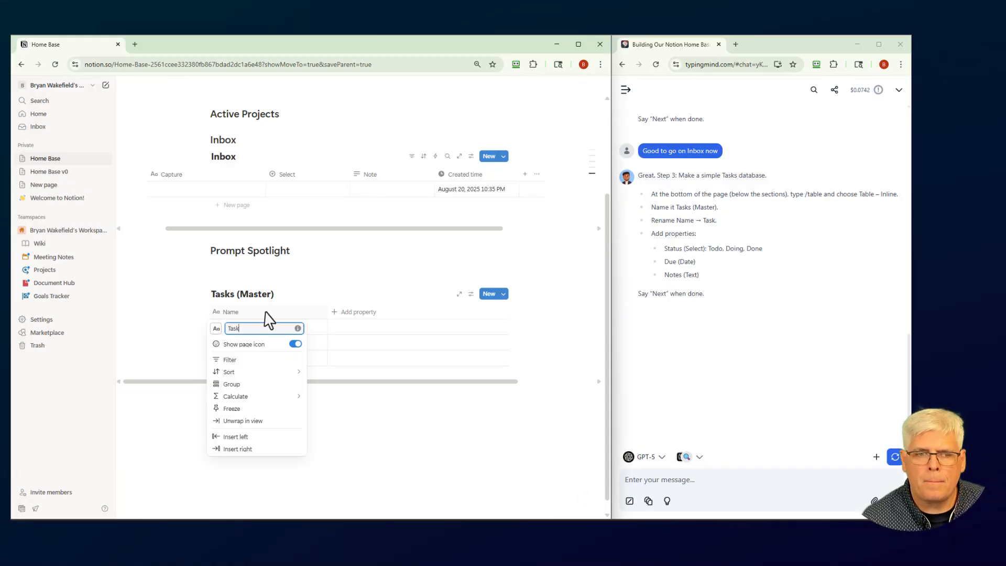
pyautogui.click(346, 313)
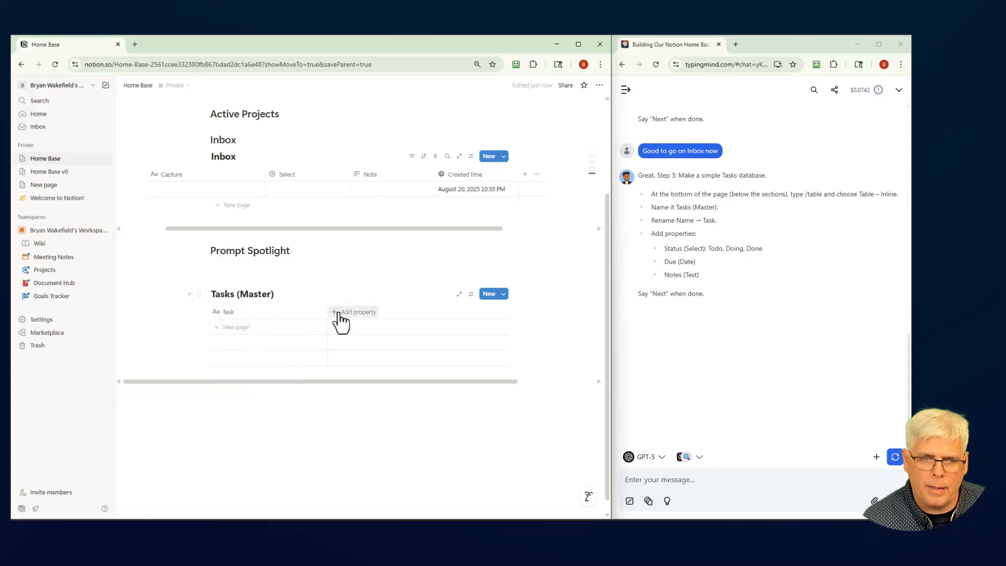
# Add a date property named "due" to the Tasks (Master) database, using the suggested Due Date property
pyautogui.click(336, 317)
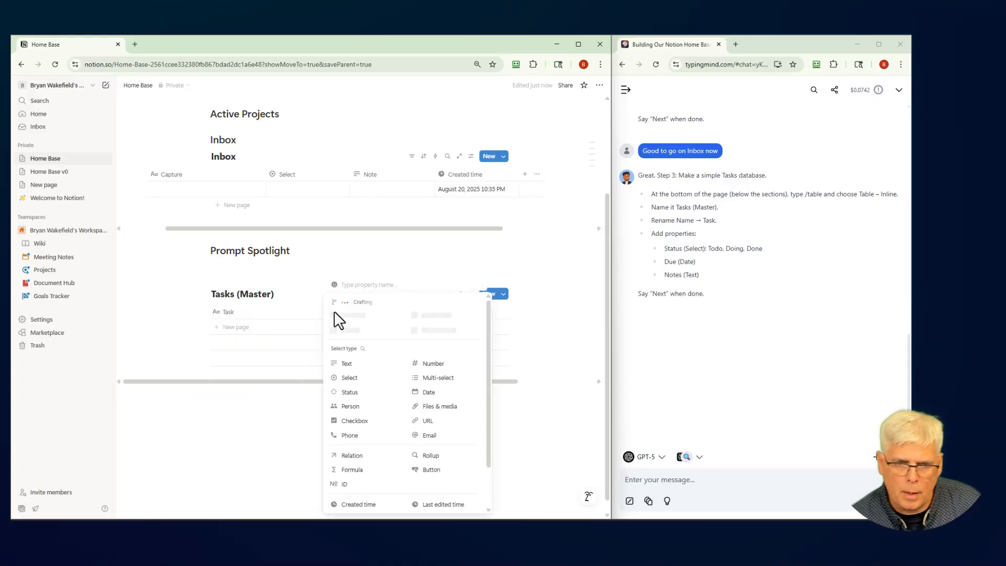
pyautogui.scroll(-2, 383, 403)
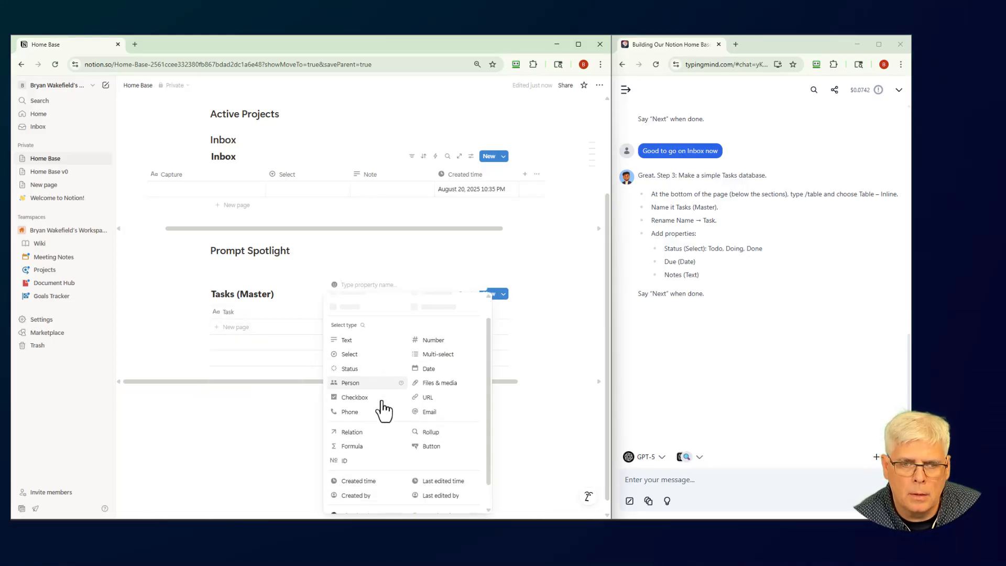
pyautogui.scroll(2, 384, 410)
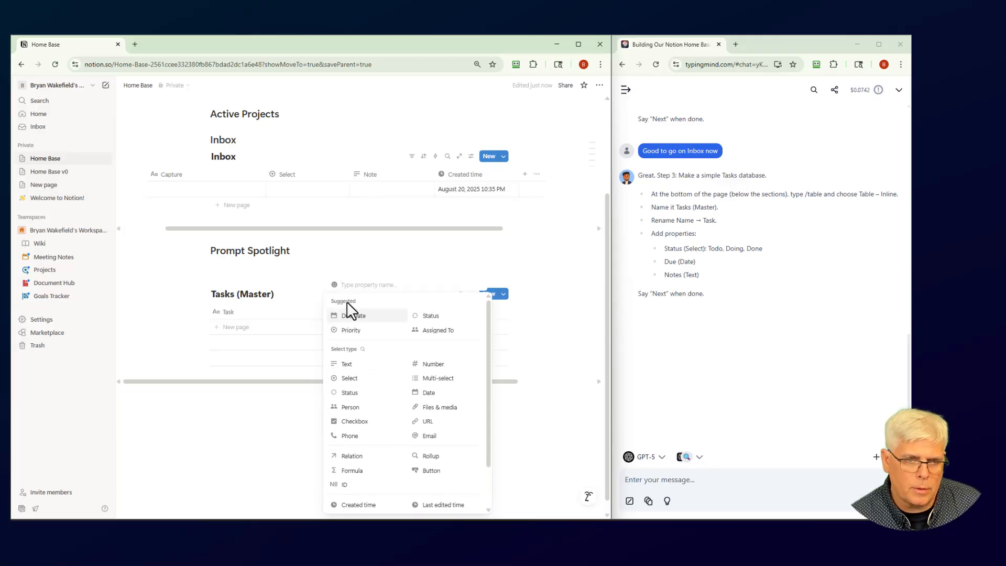
pyautogui.write('due')
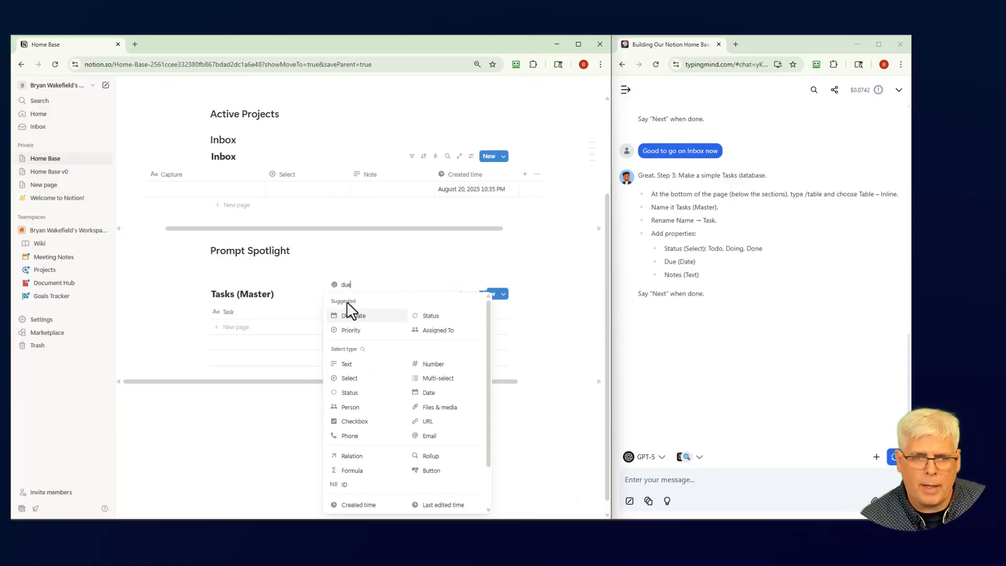
pyautogui.click(361, 317)
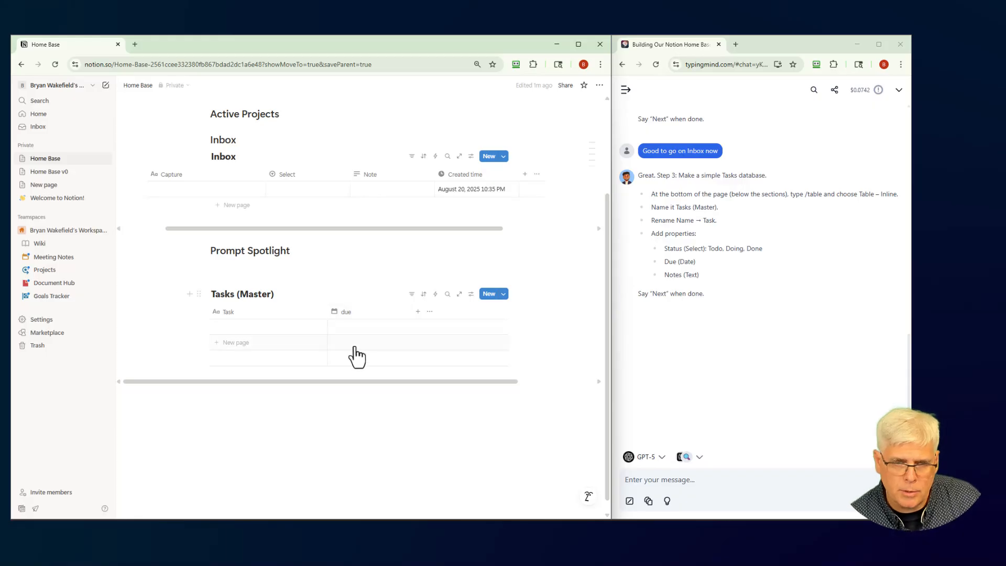
# Clear the name of the due property and undo the addition of that property
pyautogui.click(350, 313)
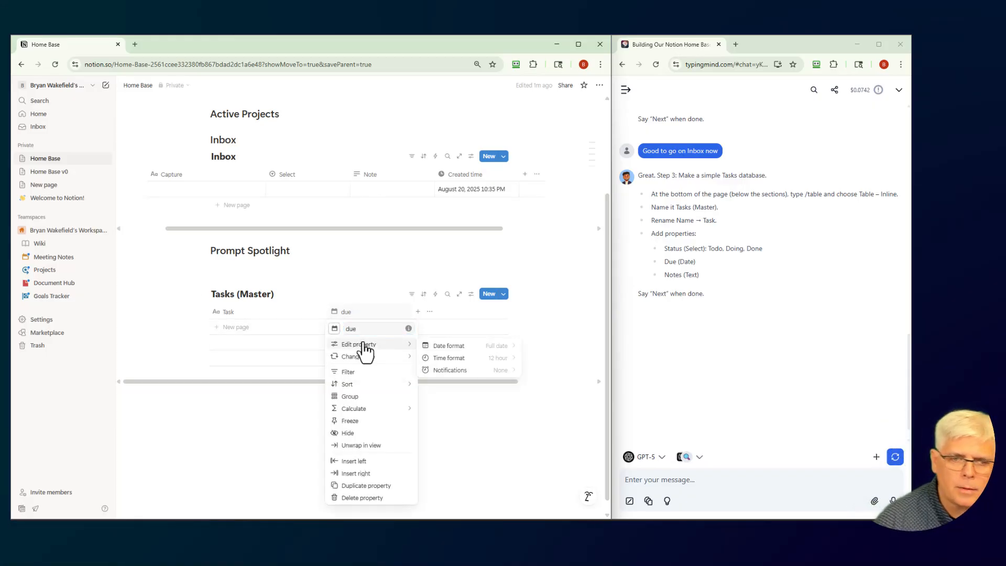
pyautogui.click(360, 331)
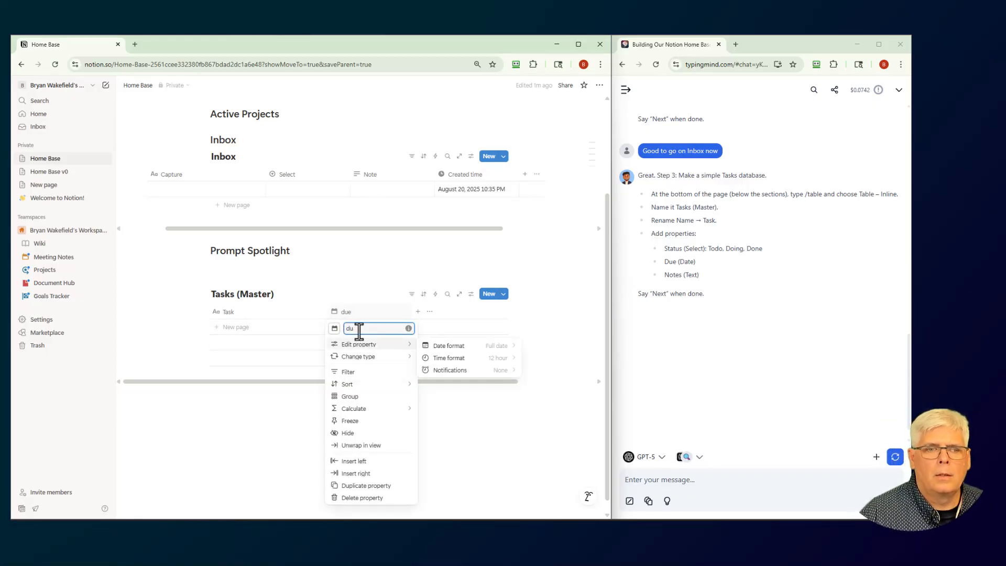
pyautogui.press('BackSpace')
pyautogui.press('BackSpace')
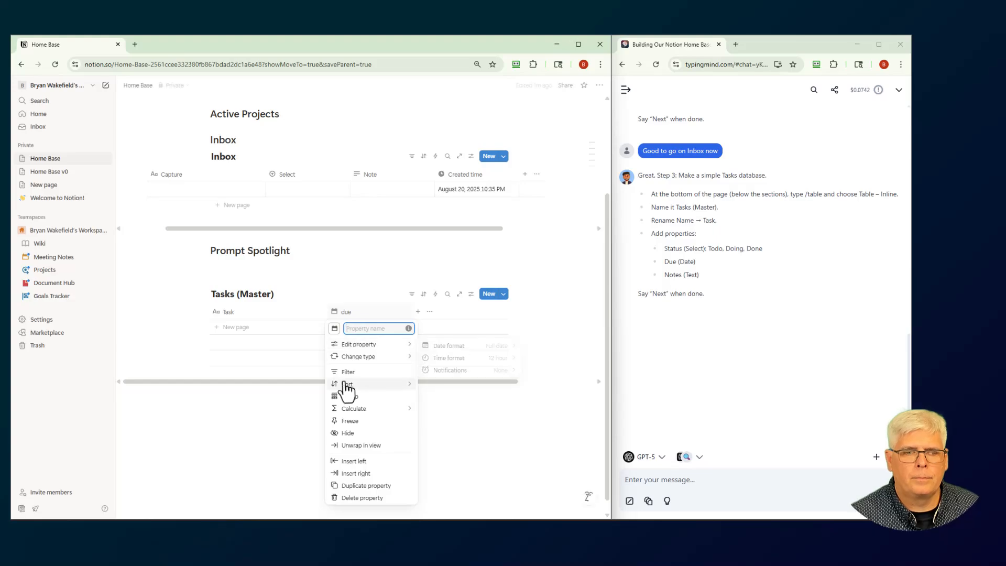
pyautogui.click(349, 310)
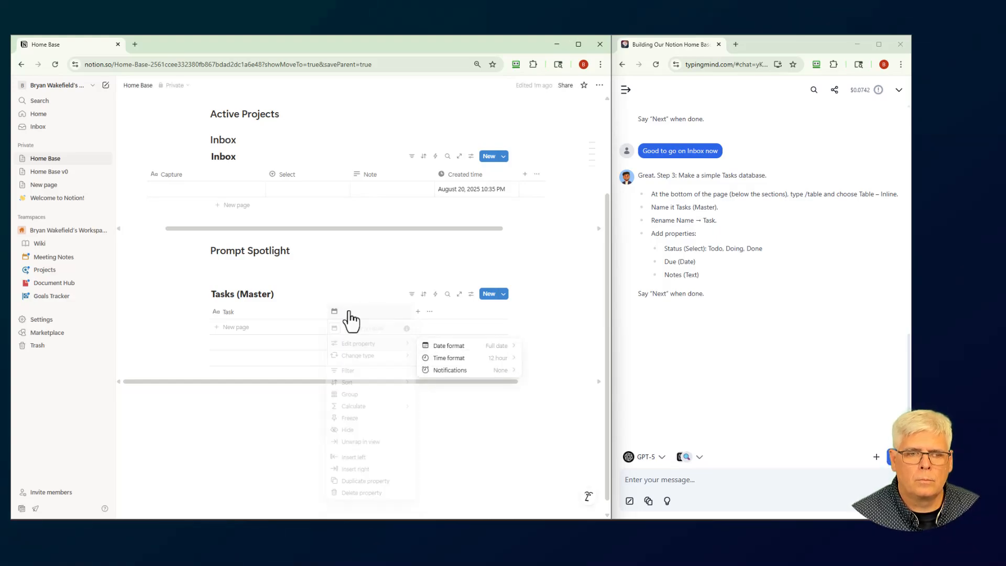
pyautogui.click(375, 313)
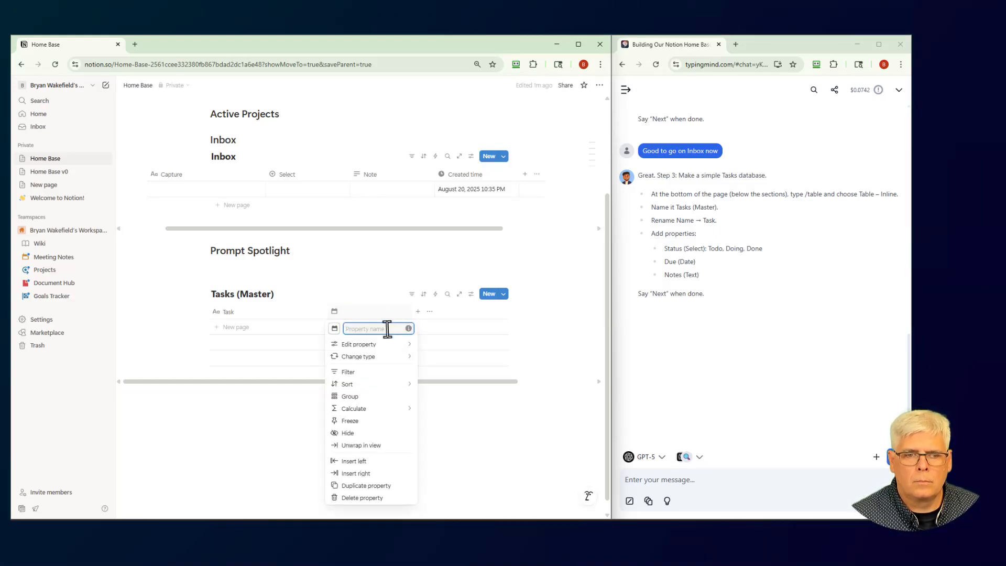
pyautogui.moveTo(355, 344)
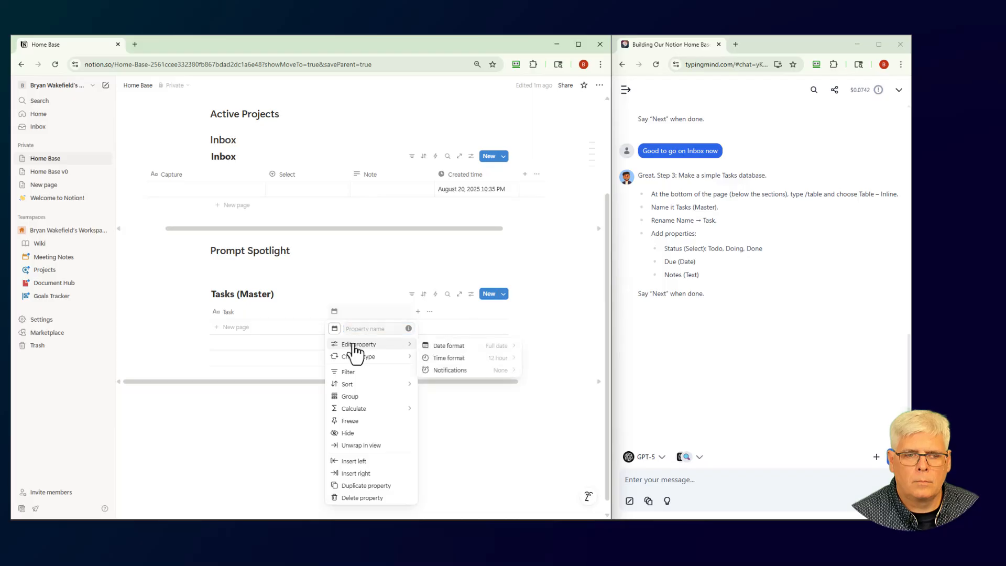
pyautogui.click(338, 294)
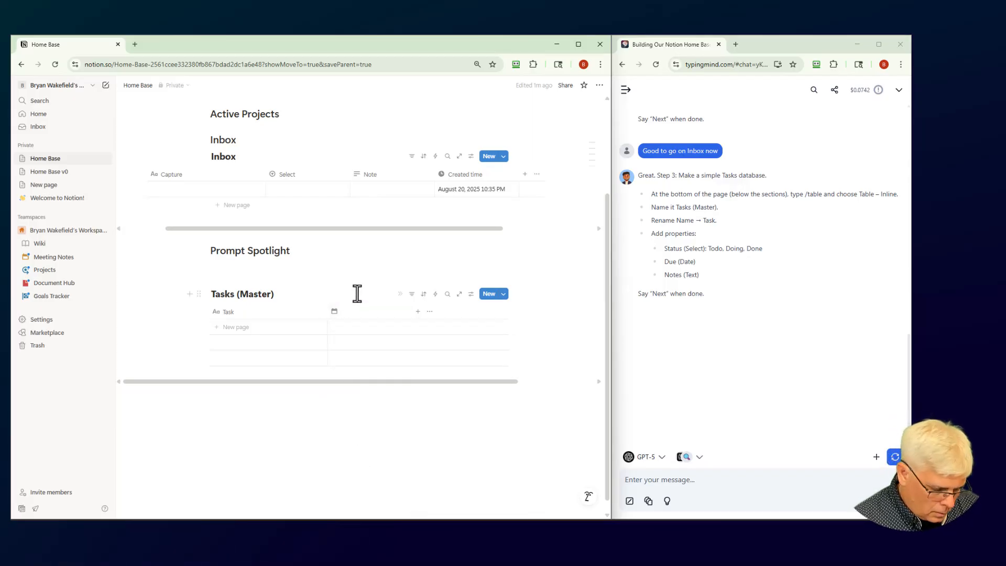
pyautogui.hotkey('ctrl', 'z')
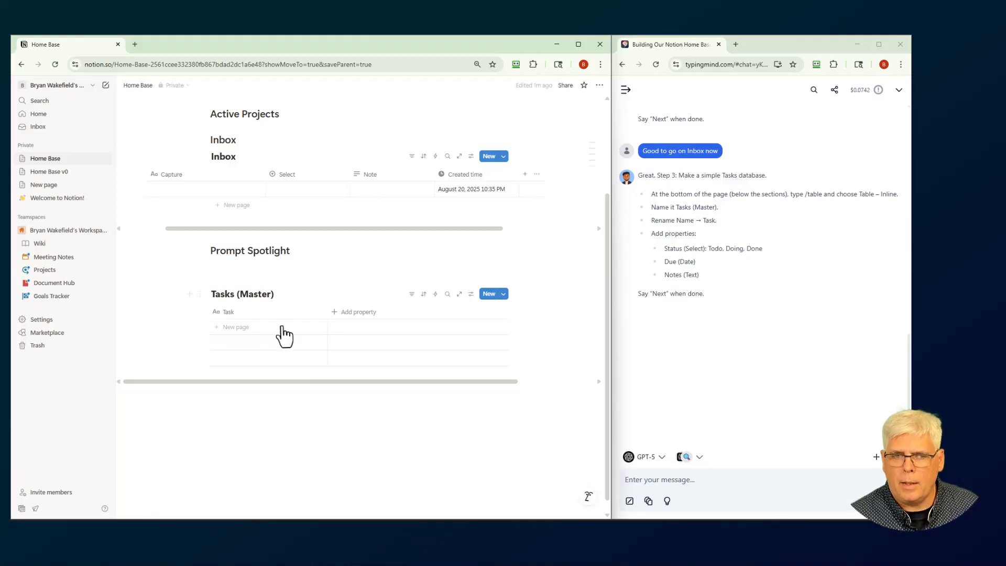
# Add the suggested Due Date property and a Text property named "Notes" to the Tasks (Master) database
pyautogui.click(335, 313)
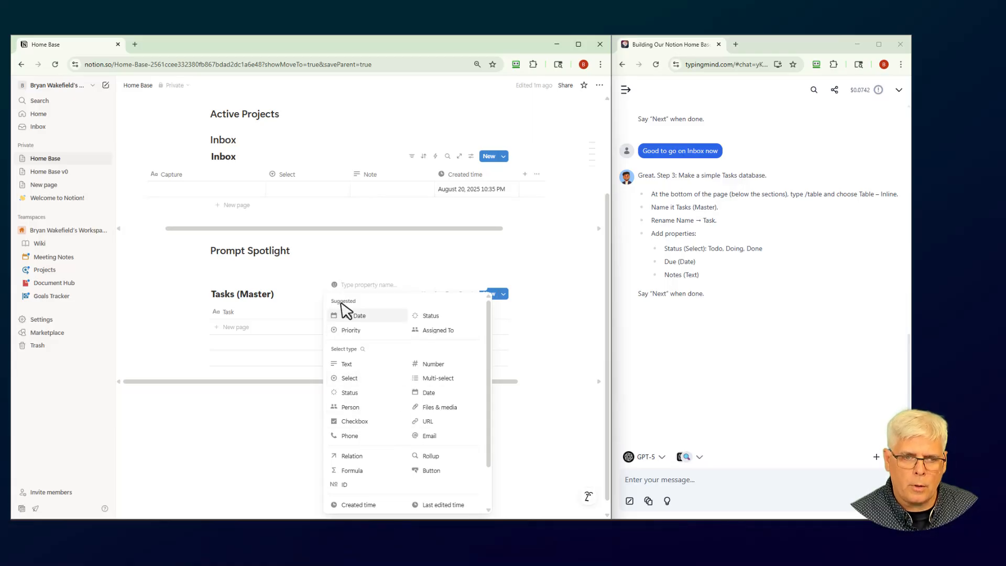
pyautogui.click(358, 317)
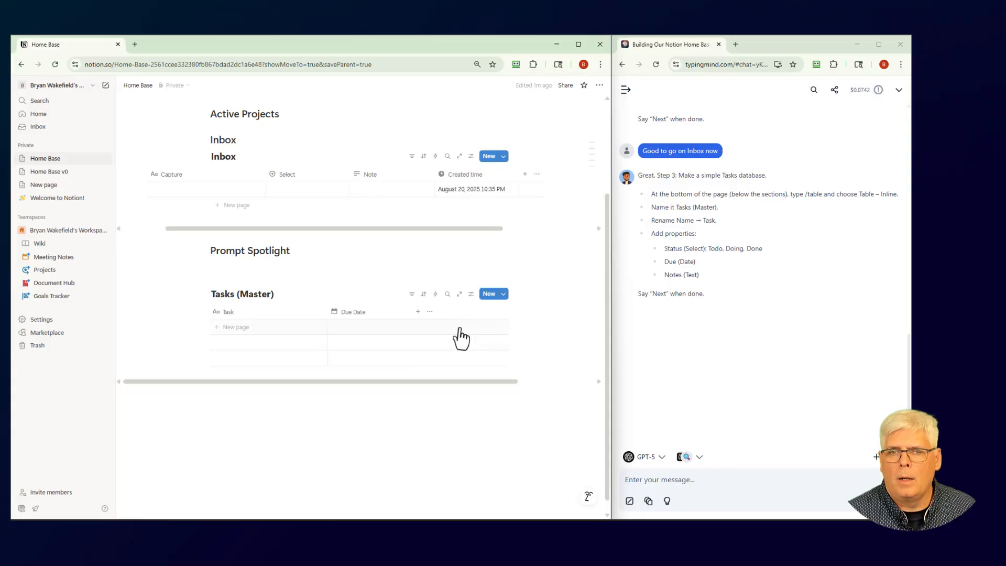
pyautogui.click(417, 312)
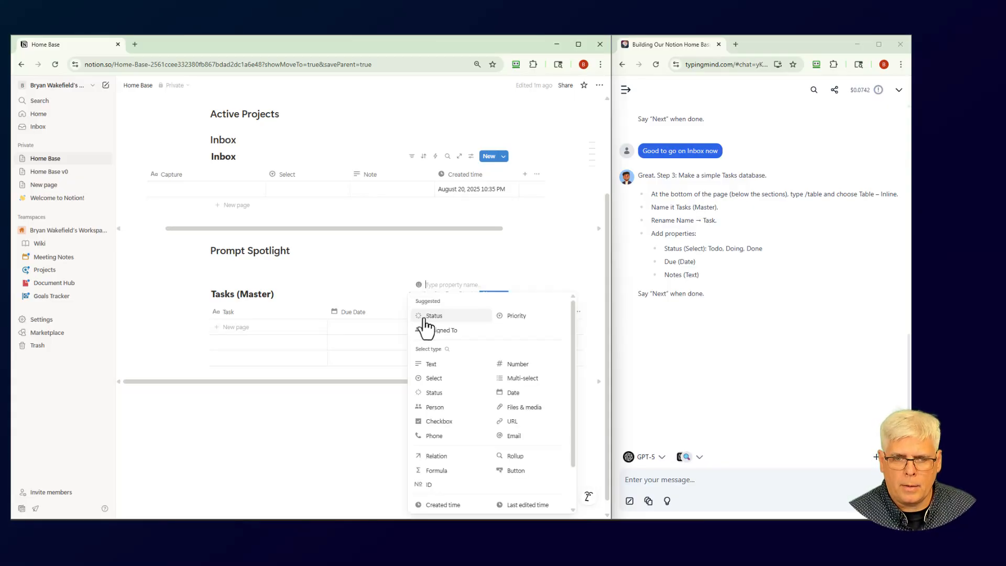
pyautogui.click(428, 367)
pyautogui.click(457, 314)
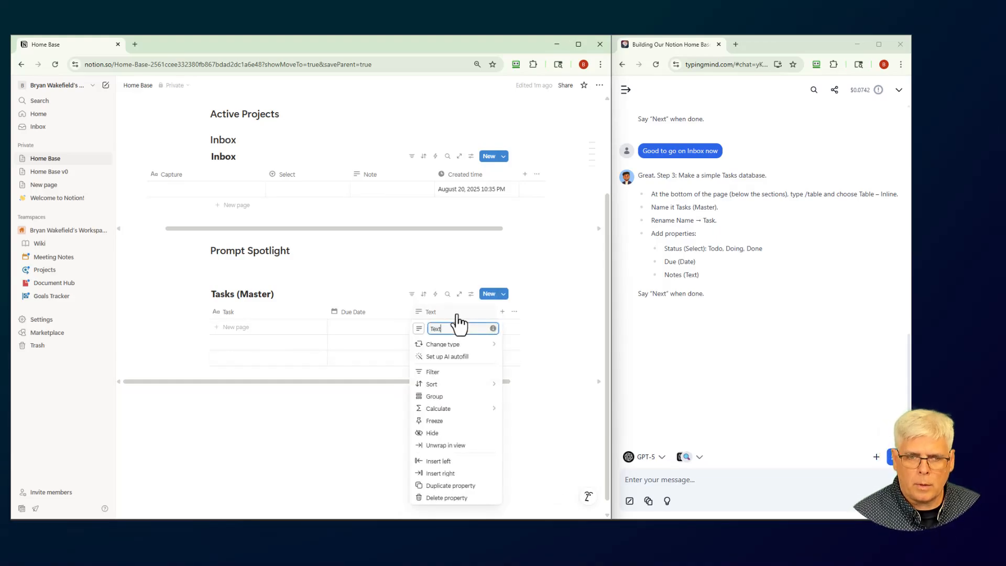
pyautogui.write('Notes')
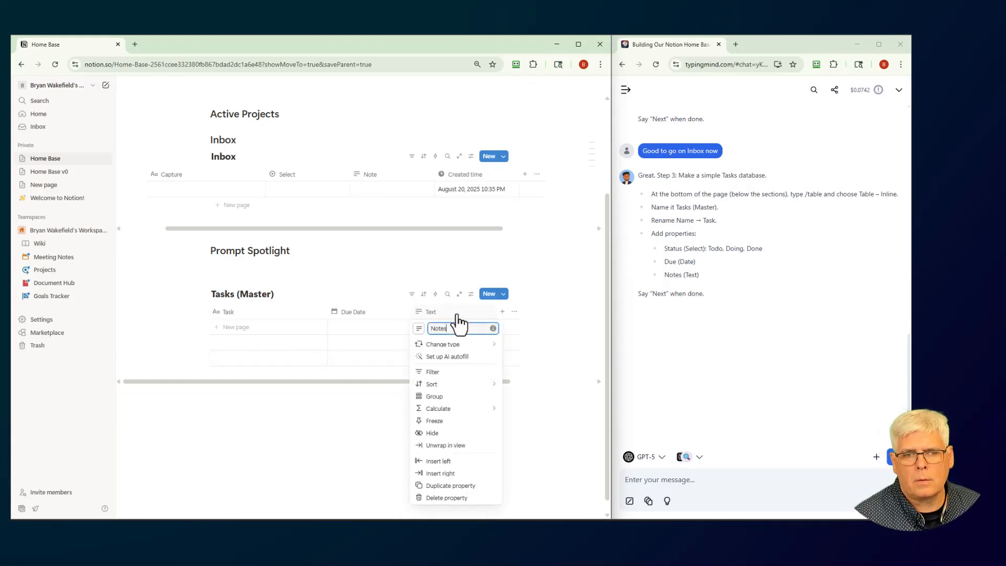
pyautogui.click(445, 269)
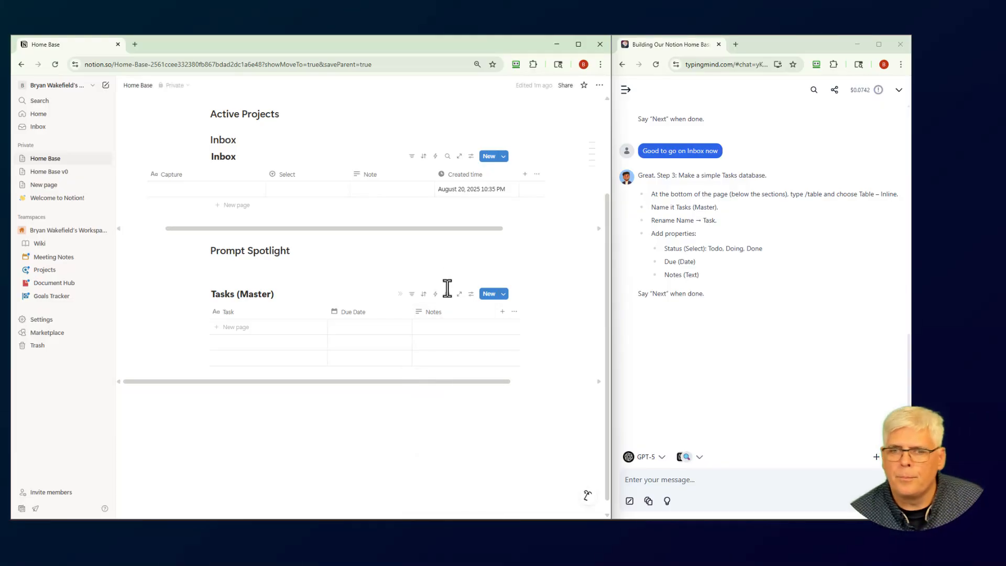
# Send the TypingMind agent the message "Ok, good with that one"
pyautogui.click(712, 489)
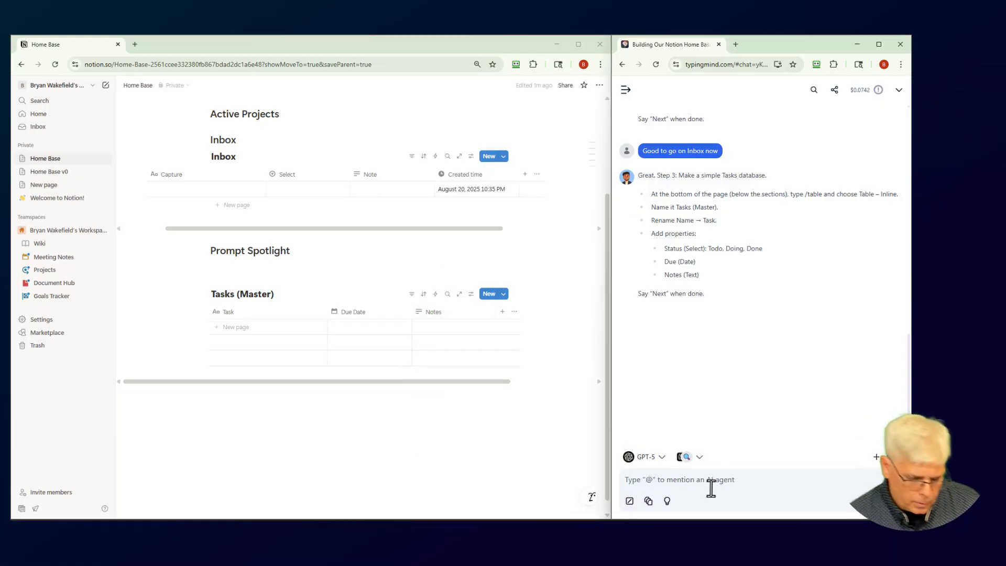
pyautogui.write('Ok')
pyautogui.write('ood wiht th')
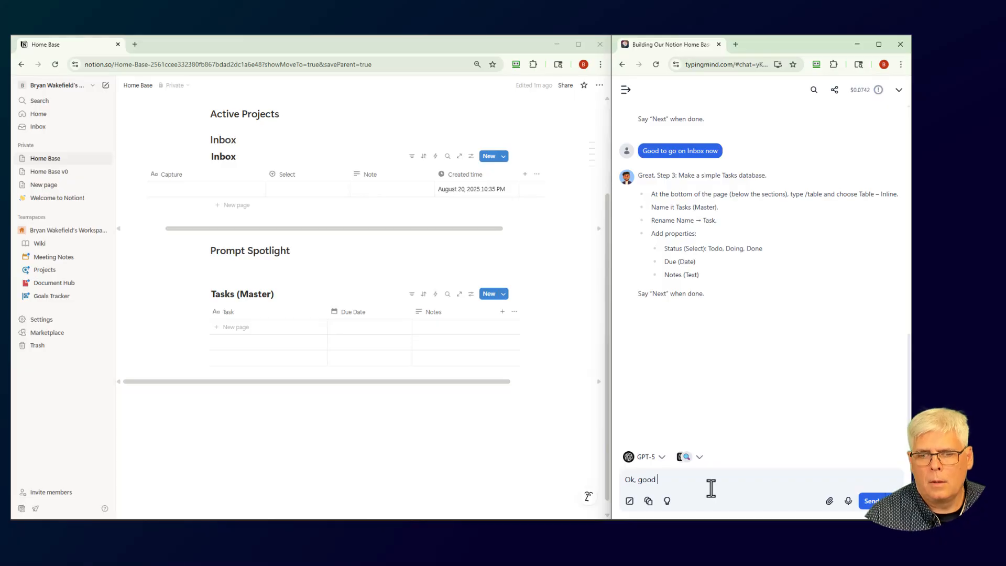
pyautogui.press('BackSpace')
pyautogui.press('BackSpace')
pyautogui.press('BackSpace')
pyautogui.press('BackSpace')
pyautogui.press('BackSpace')
pyautogui.write('th that one')
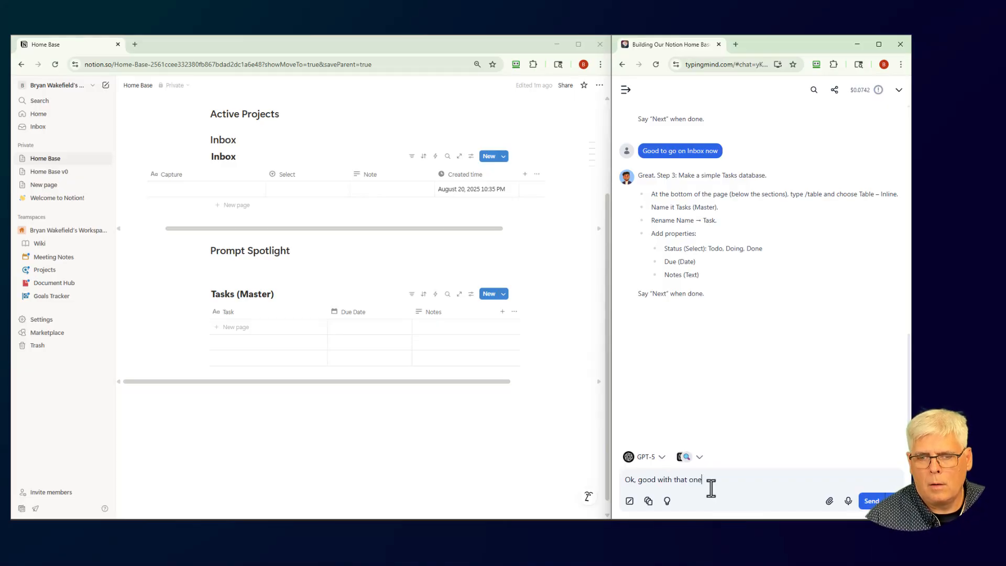
pyautogui.press('Return')
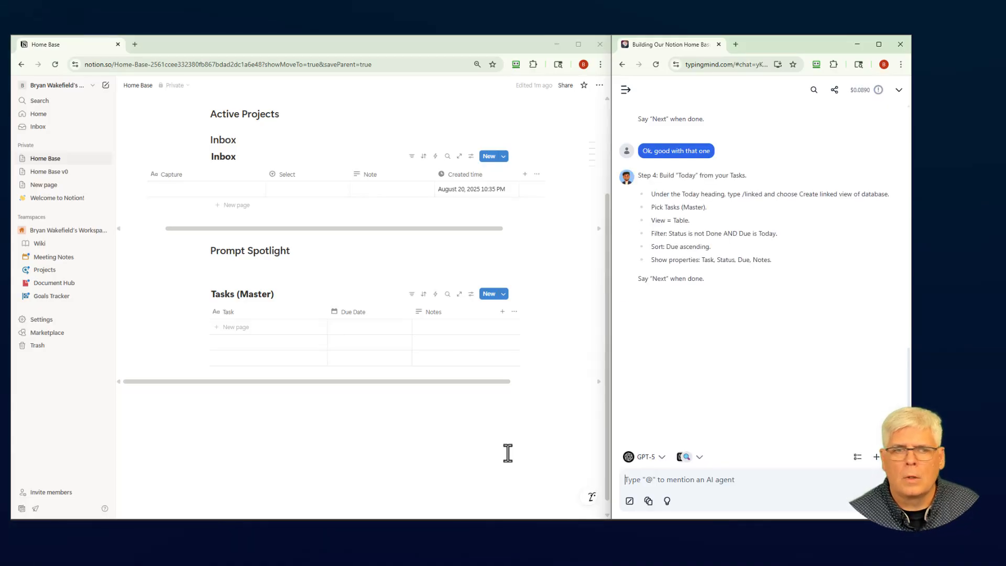
# Insert a linked view of database block in Notion directly under the Today heading of the Home Base page
pyautogui.scroll(3, 338, 351)
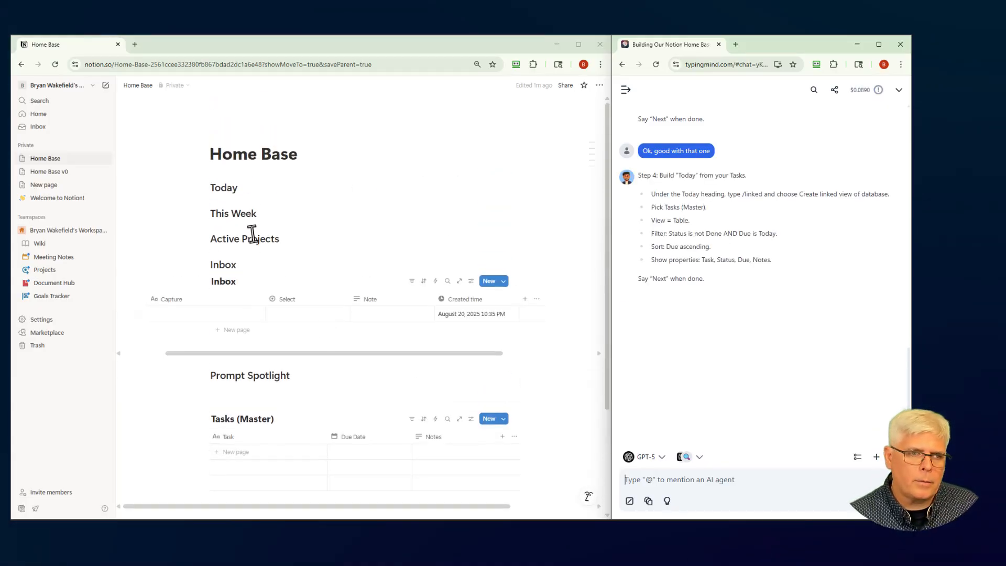
pyautogui.click(251, 197)
pyautogui.press('Return')
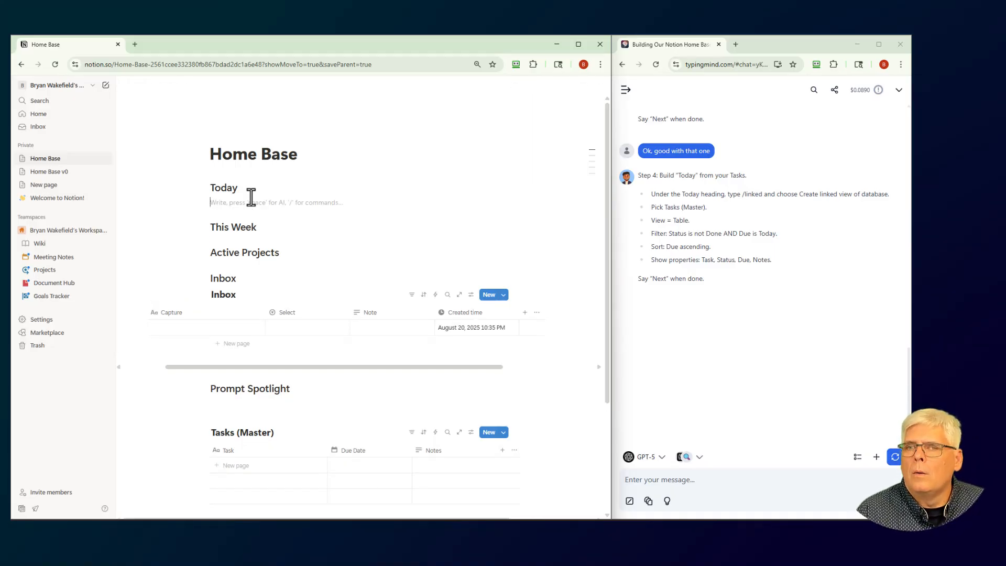
pyautogui.write('/lik')
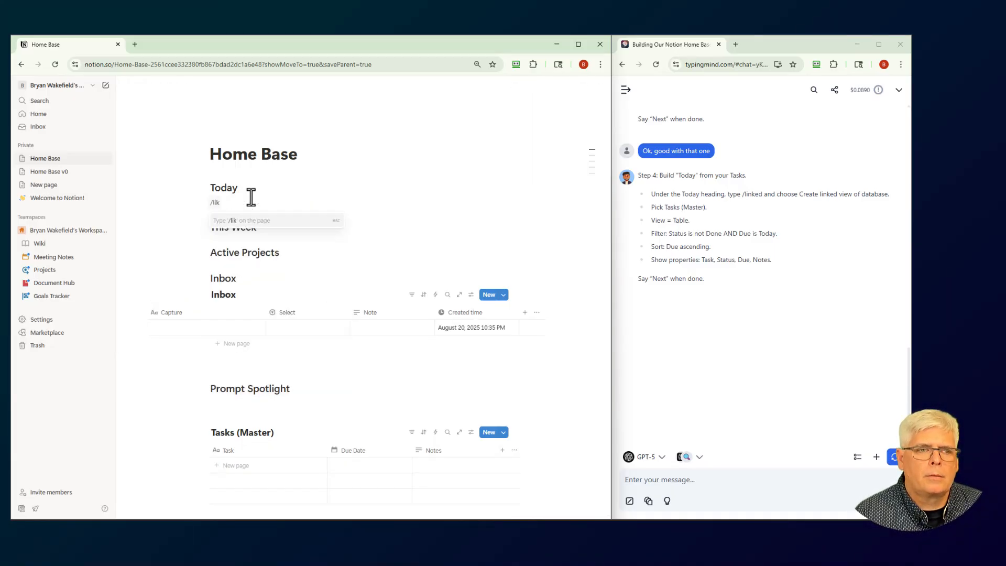
pyautogui.write('ed')
pyautogui.press('BackSpace')
pyautogui.press('BackSpace')
pyautogui.press('BackSpace')
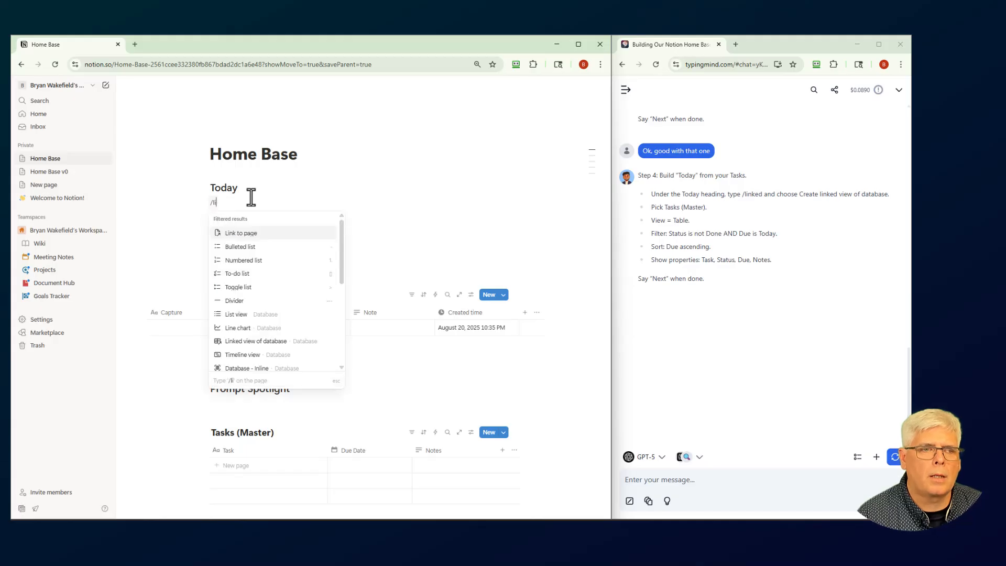
pyautogui.write('nk')
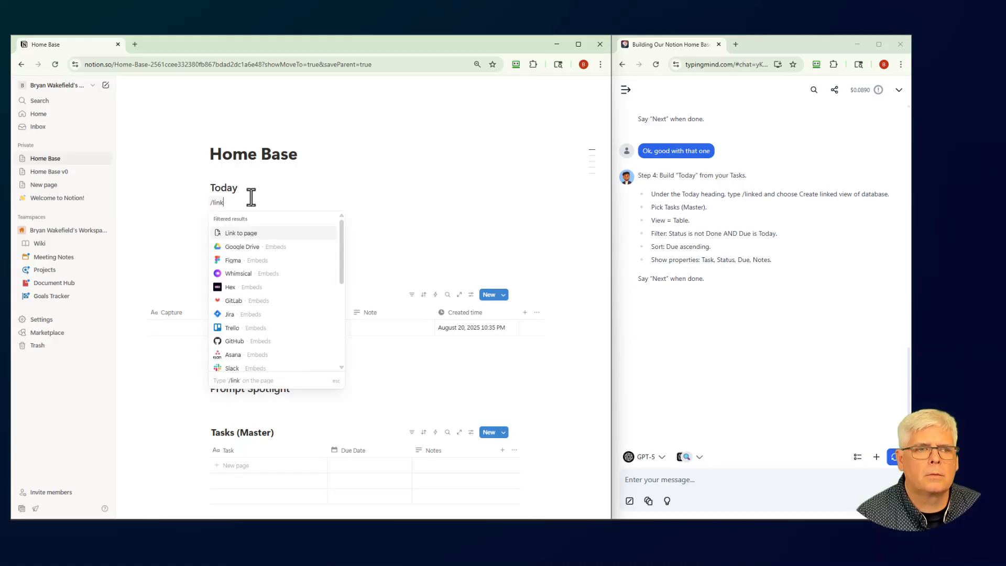
pyautogui.write('ed')
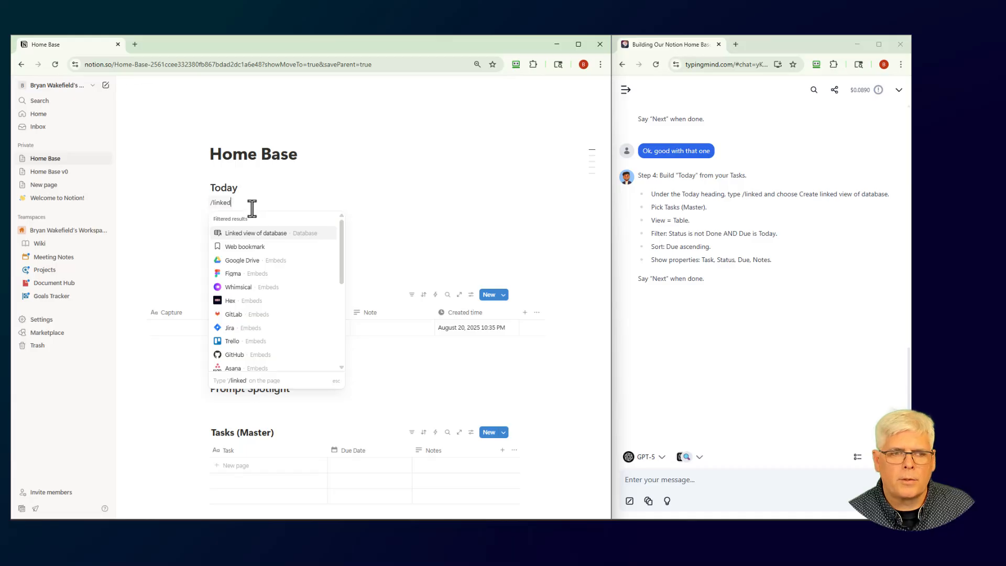
pyautogui.click(258, 237)
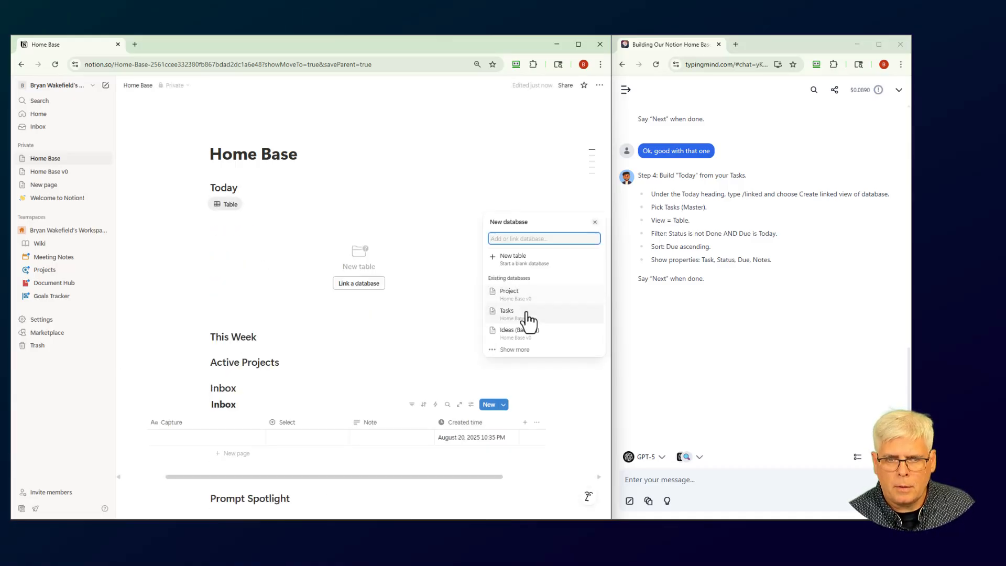
# Link the new block to the Tasks (Master) database with its existing Table view, and open the view's filter property choices
pyautogui.click(518, 350)
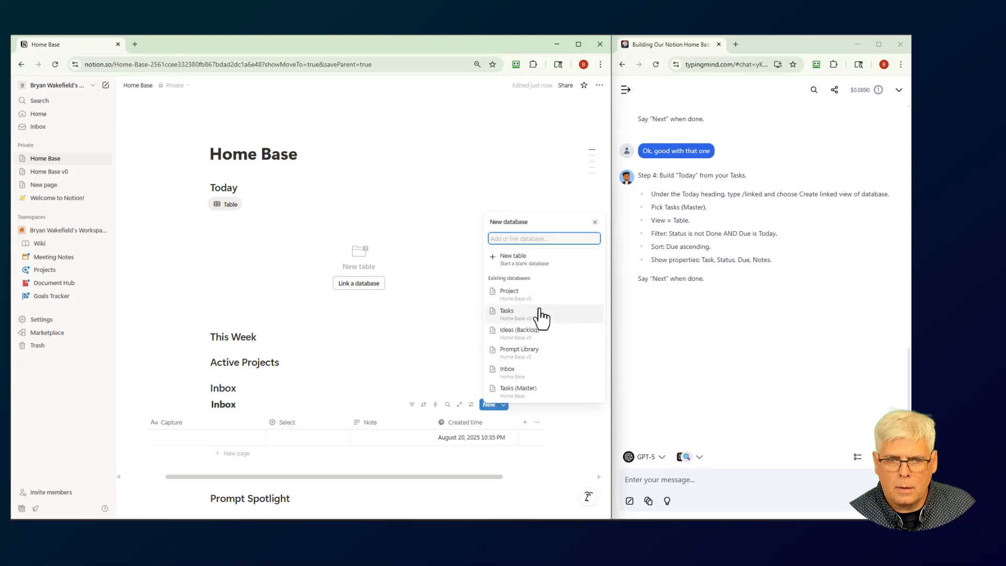
pyautogui.click(509, 390)
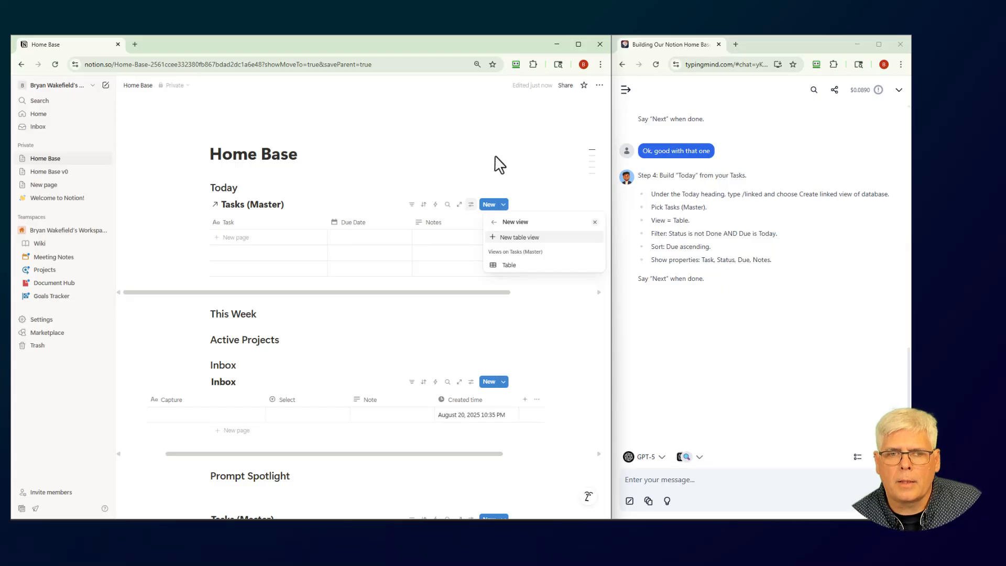
pyautogui.click(508, 266)
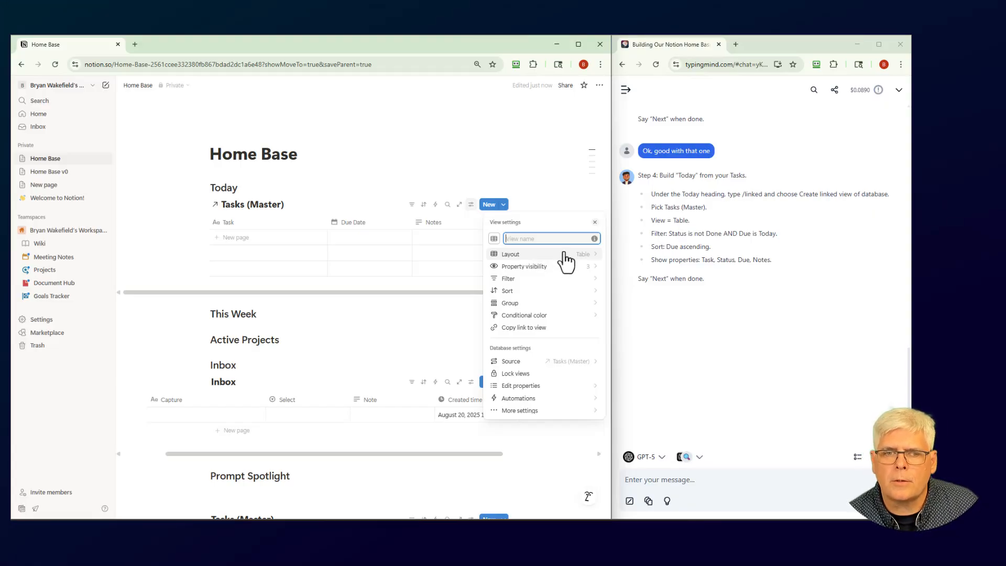
pyautogui.click(527, 281)
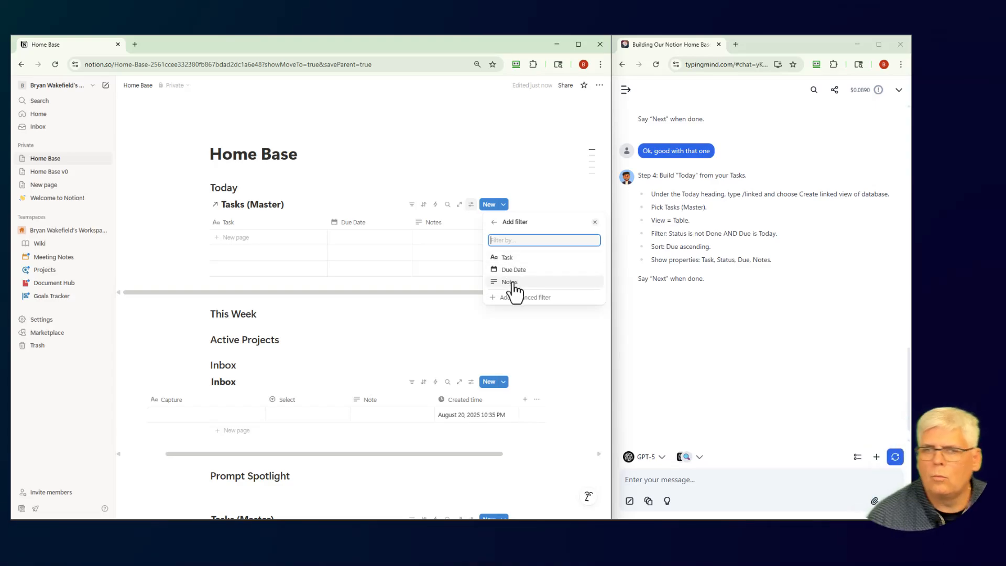
# Send the TypingMind agent the message "I don't have a done column"
pyautogui.click(668, 487)
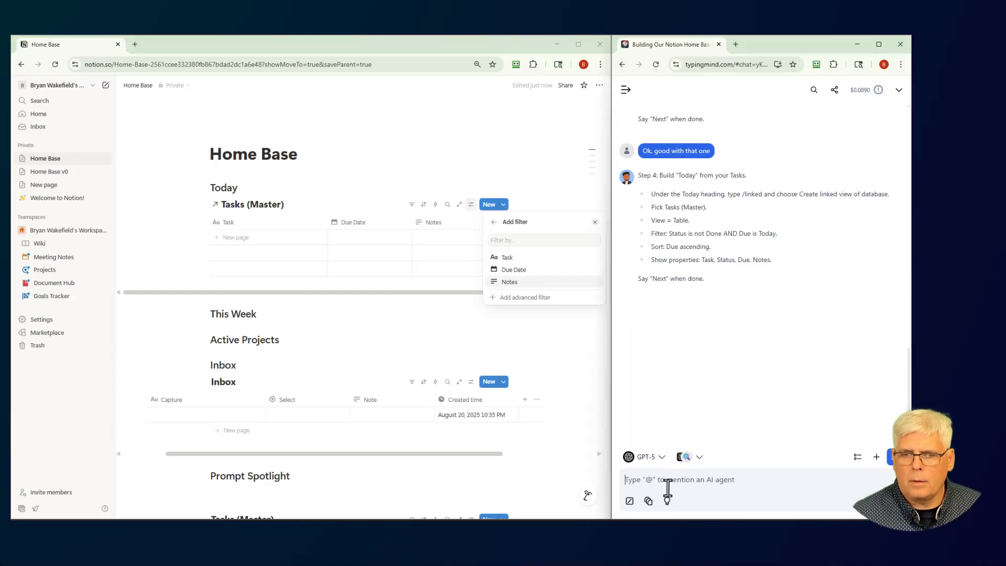
pyautogui.write("I don't ah")
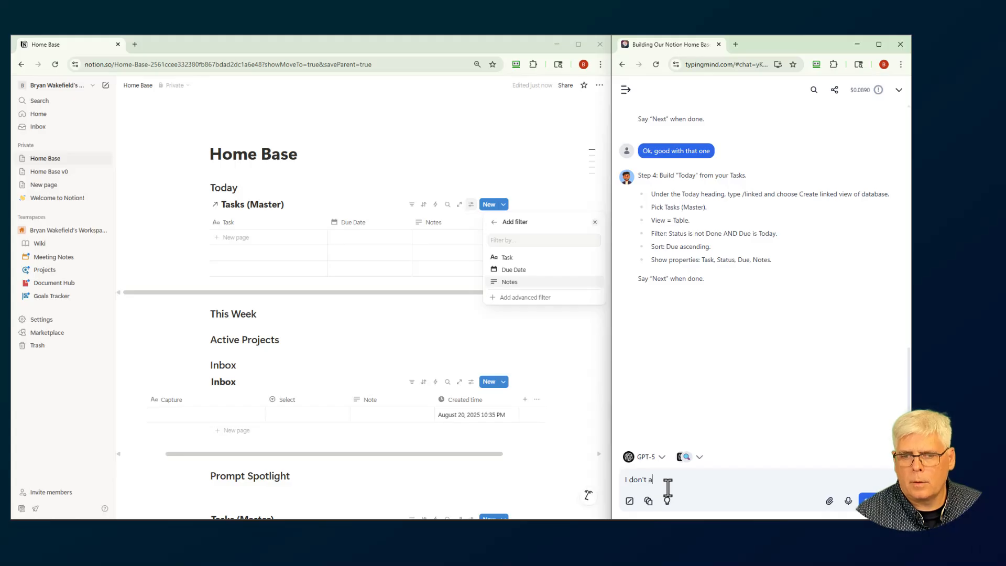
pyautogui.press('BackSpace')
pyautogui.press('BackSpace')
pyautogui.write('have a')
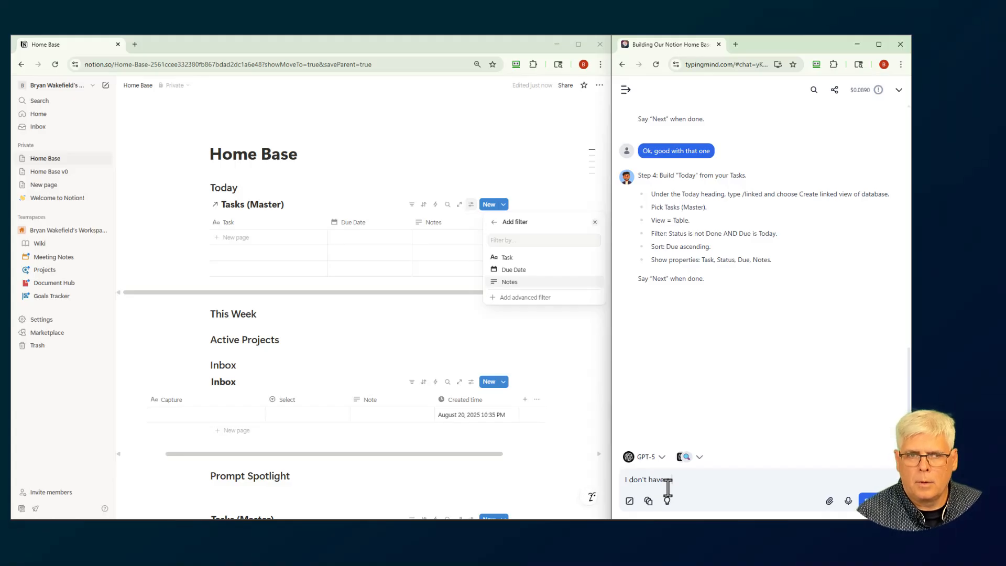
pyautogui.write(' done')
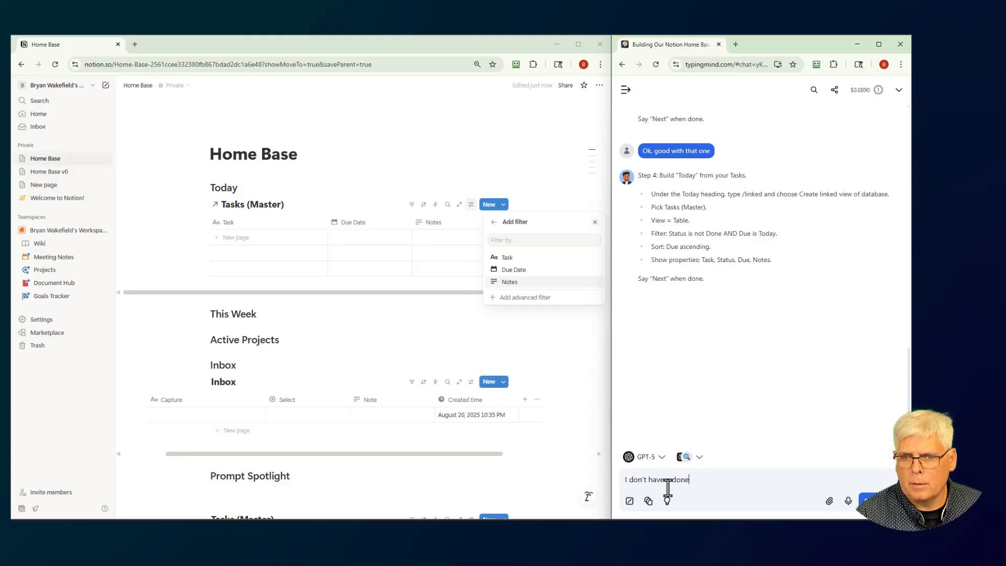
pyautogui.write(' colu')
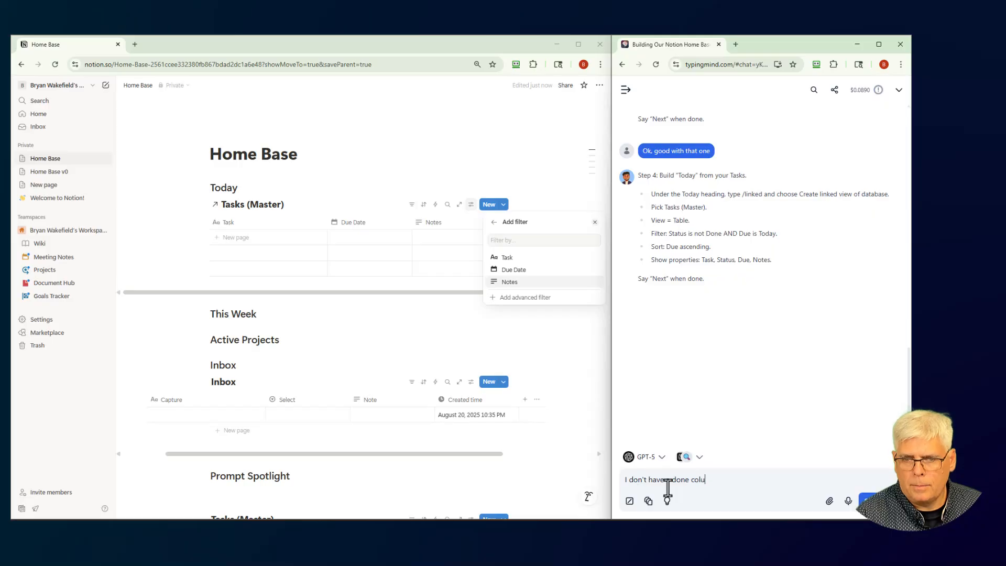
pyautogui.write('mn')
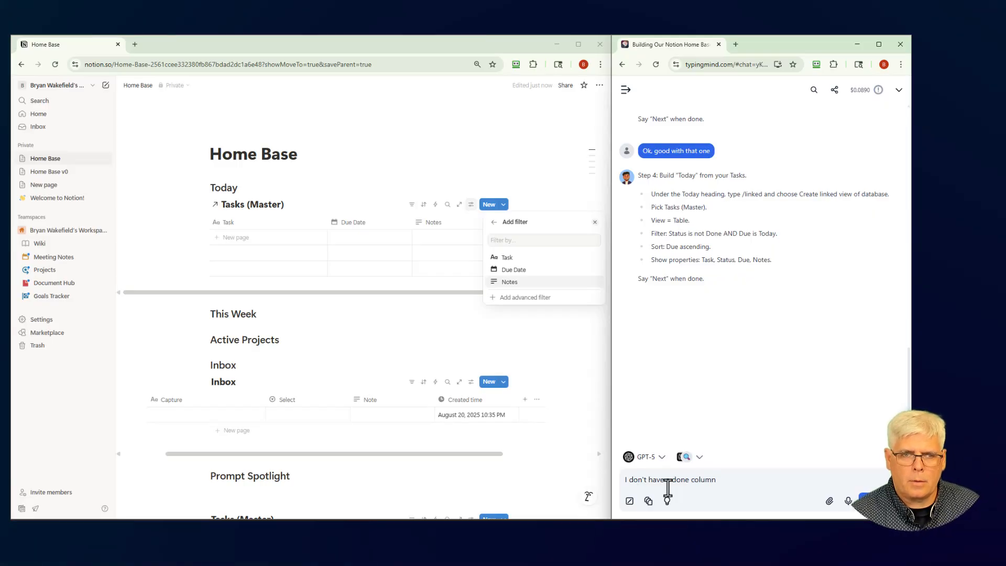
pyautogui.click(669, 486)
pyautogui.write('a')
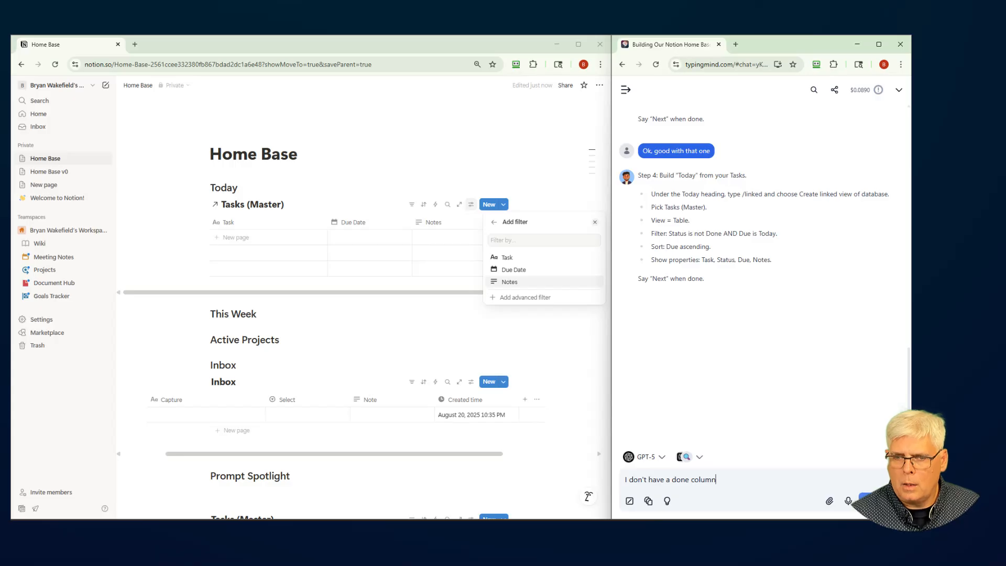
pyautogui.press('Return')
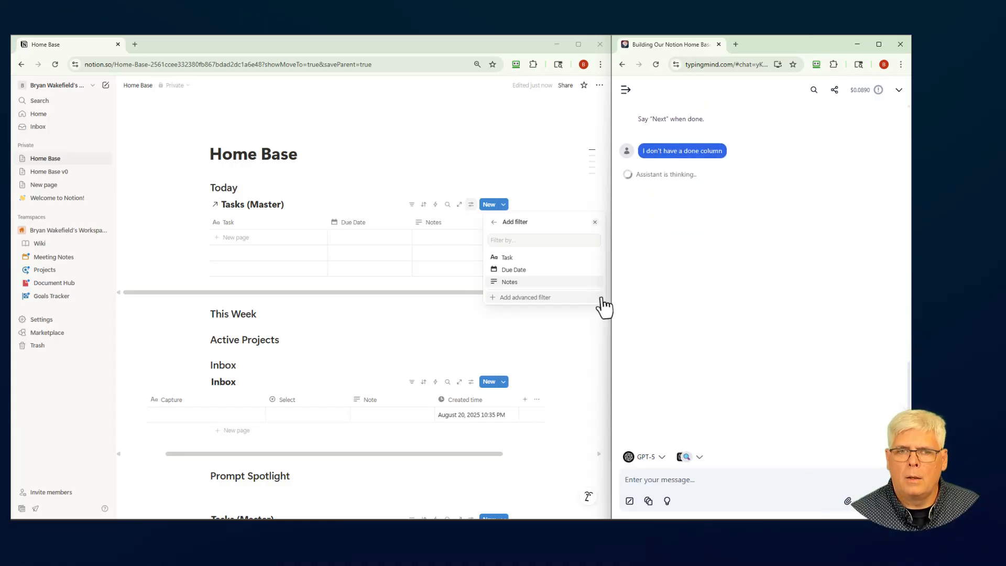
# Close the Today view's filter choices and add the suggested Status property to the original Tasks (Master) database in Notion
pyautogui.click(433, 174)
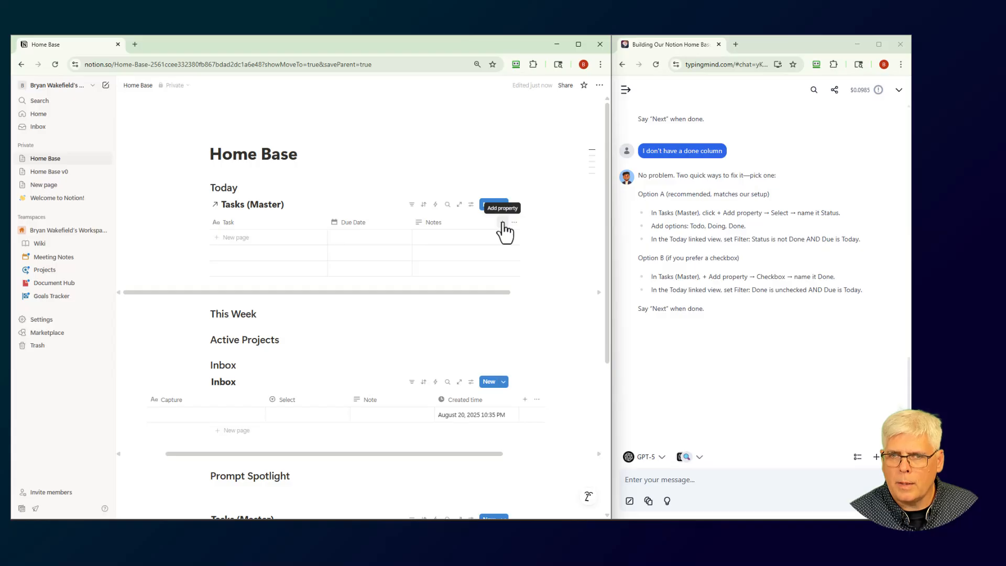
pyautogui.scroll(-5, 364, 384)
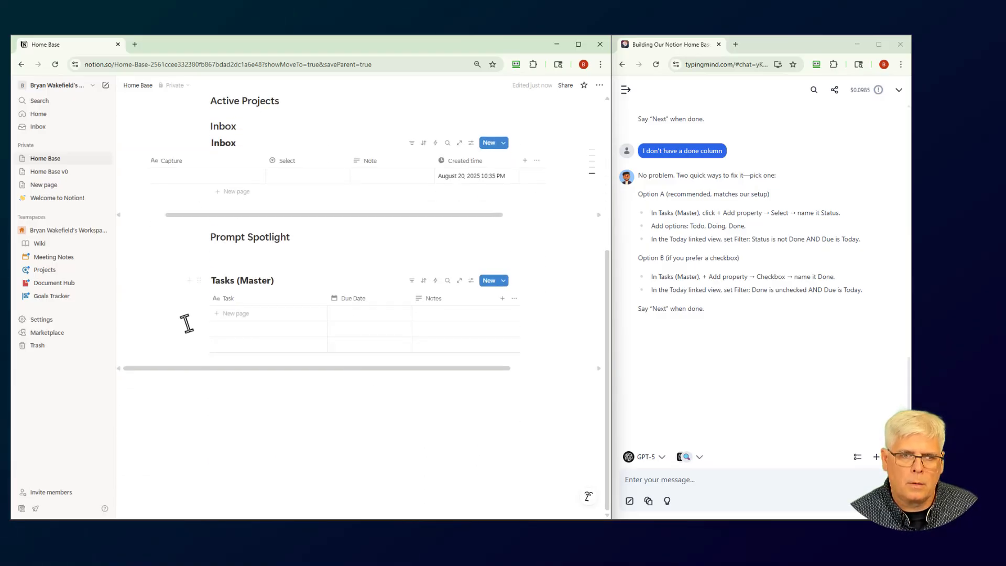
pyautogui.click(502, 300)
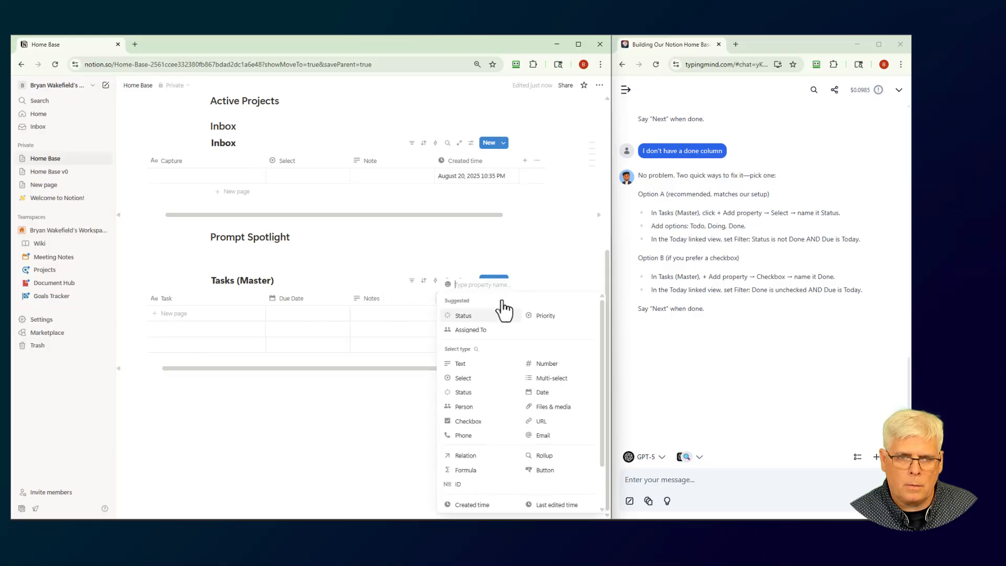
pyautogui.click(473, 316)
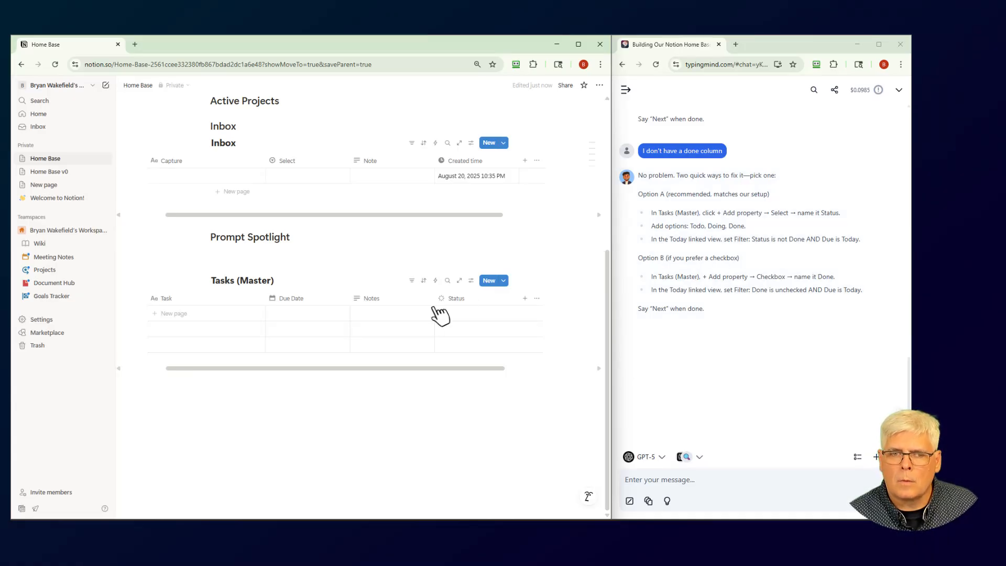
# Check the options defined for the Status property of the Tasks (Master) database
pyautogui.click(460, 300)
pyautogui.moveTo(471, 333)
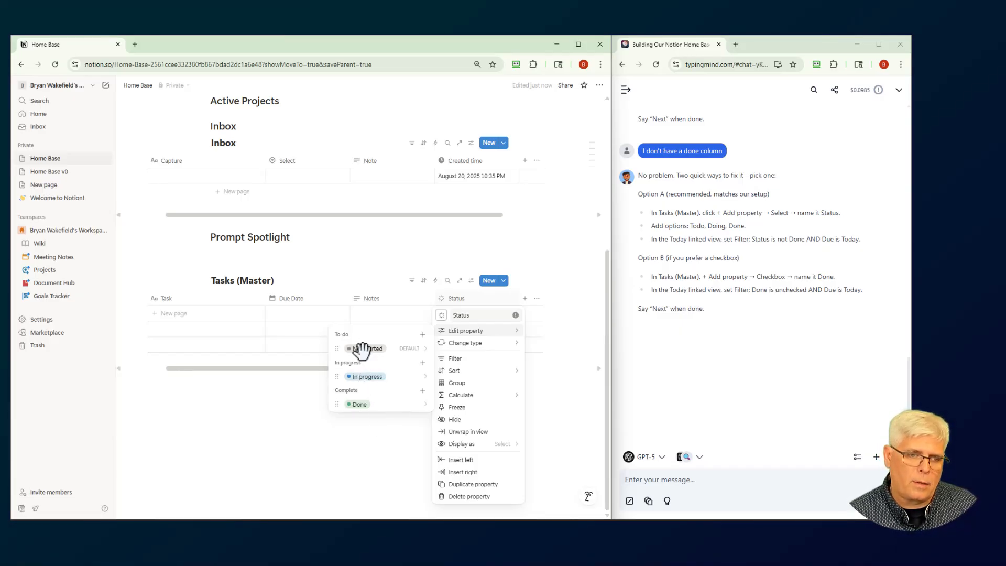
pyautogui.click(393, 419)
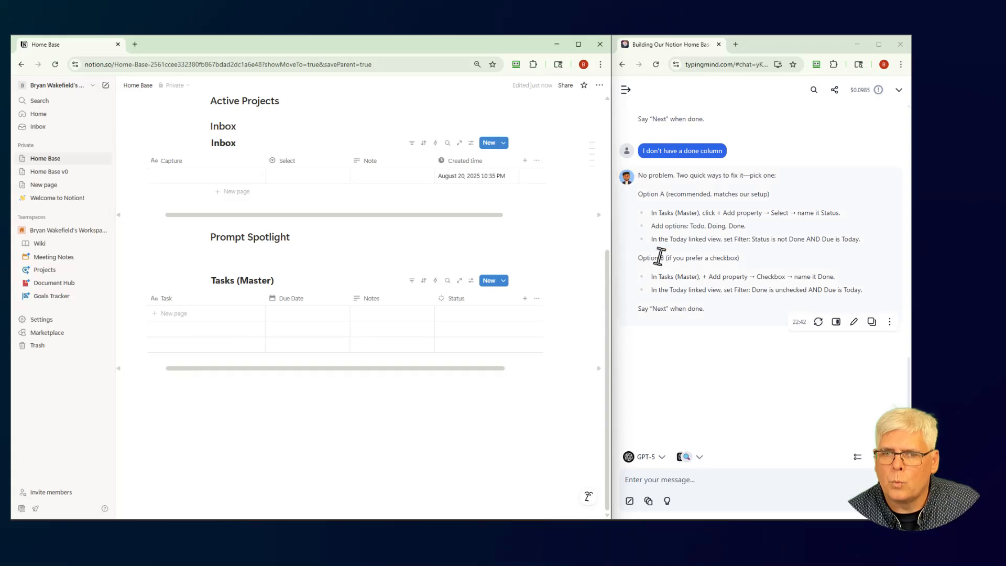
# Review the agent's Today view instructions and compare them with the properties shown in the linked Tasks (Master) view under Today
pyautogui.scroll(-1, 651, 302)
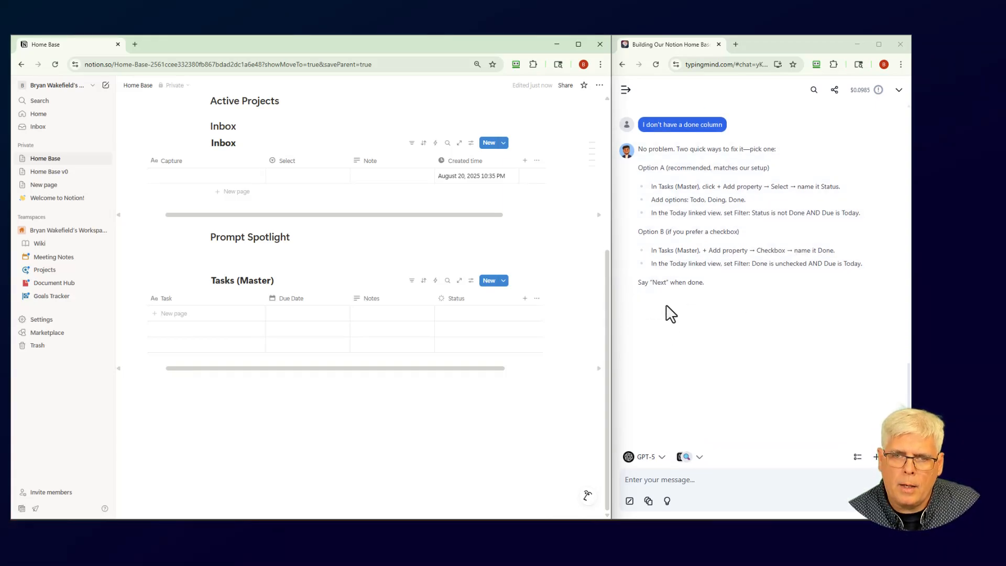
pyautogui.scroll(4, 669, 313)
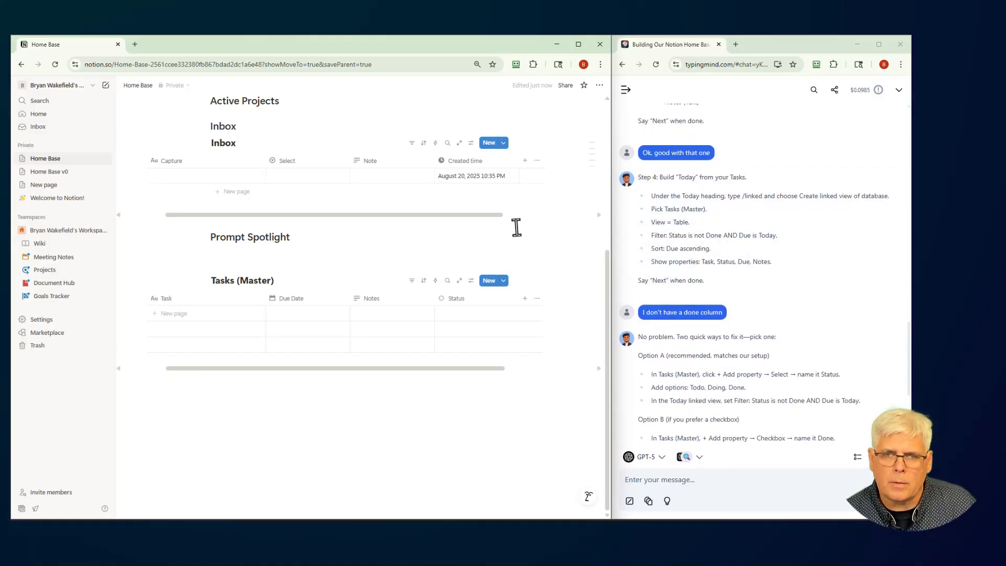
pyautogui.scroll(5, 516, 227)
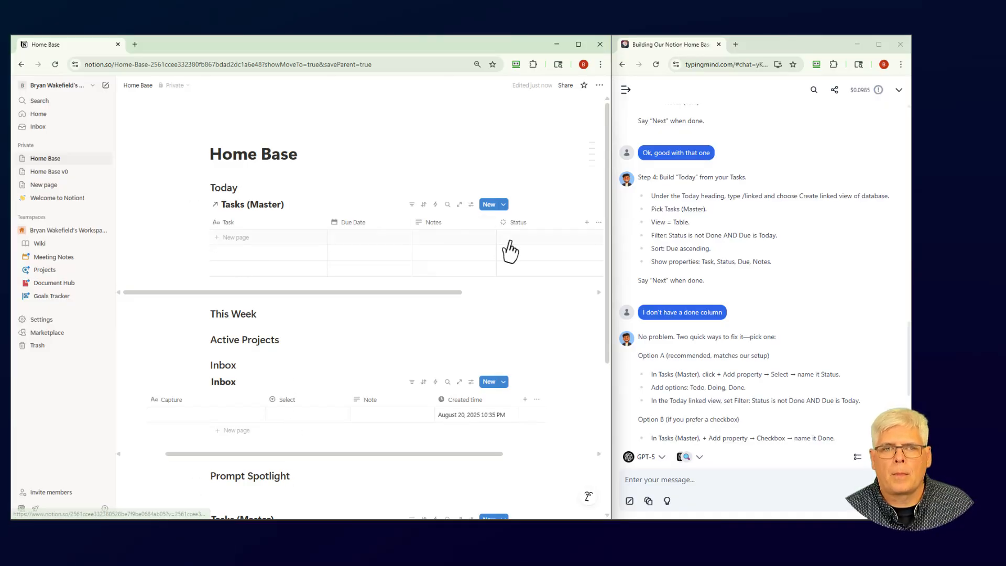
pyautogui.scroll(-4, 506, 367)
pyautogui.scroll(1, 472, 373)
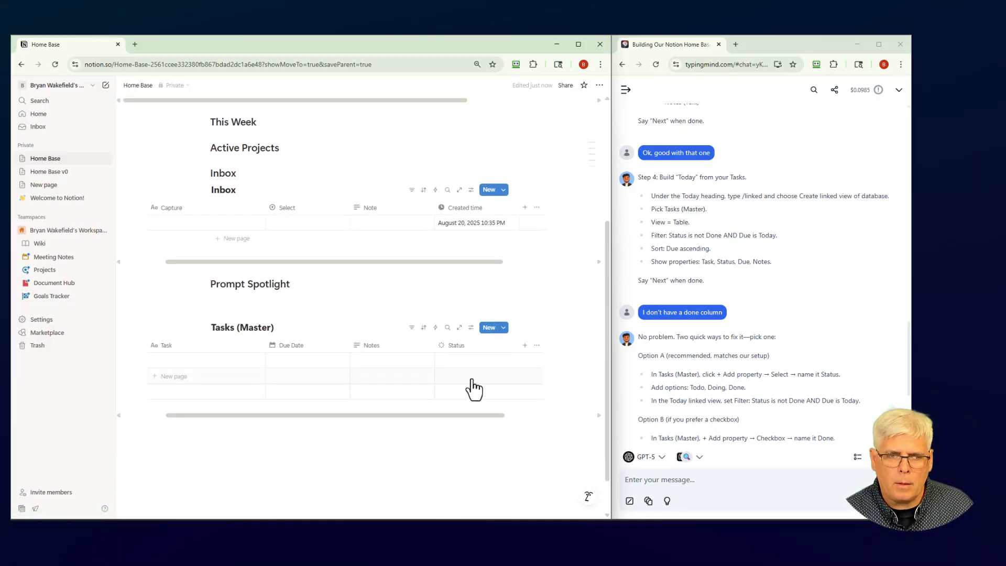
pyautogui.scroll(3, 420, 380)
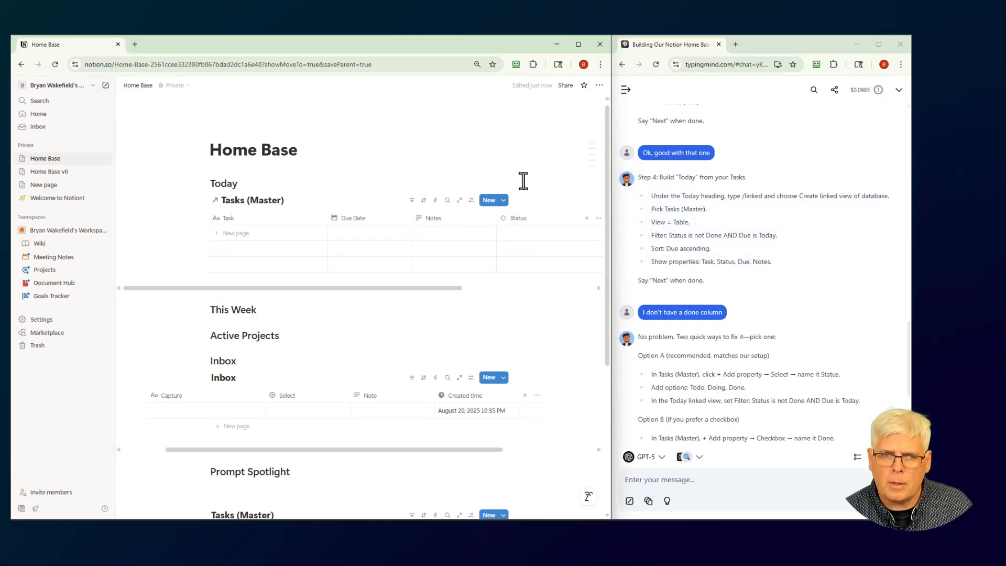
pyautogui.click(599, 220)
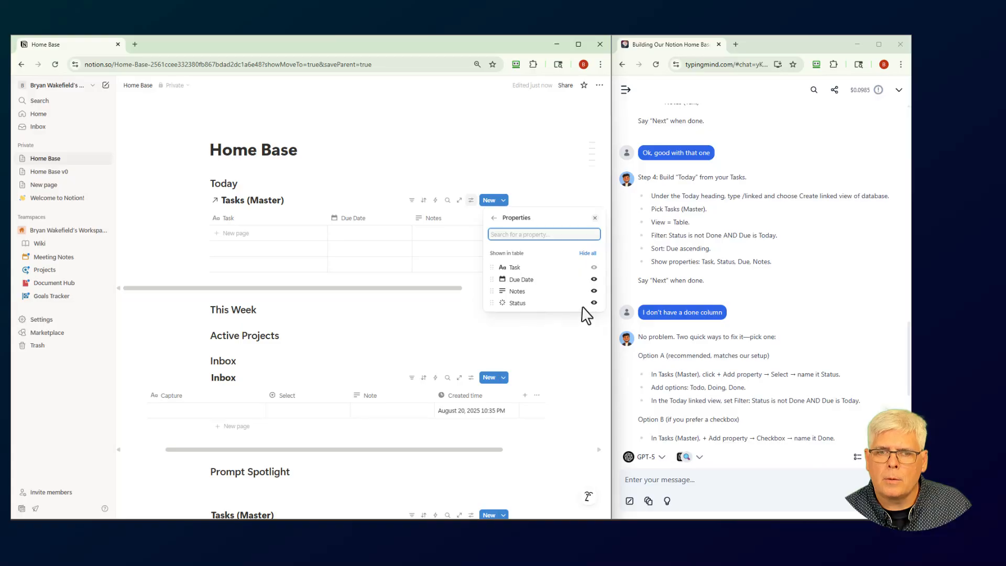
pyautogui.click(542, 186)
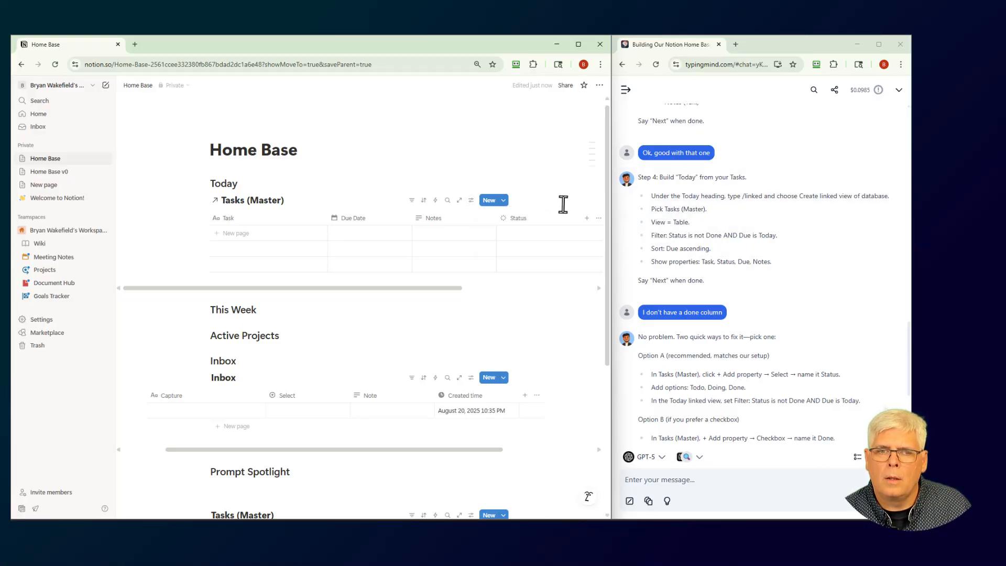
# Add a filter on the Status property to the linked Tasks (Master) view under Today
pyautogui.click(412, 201)
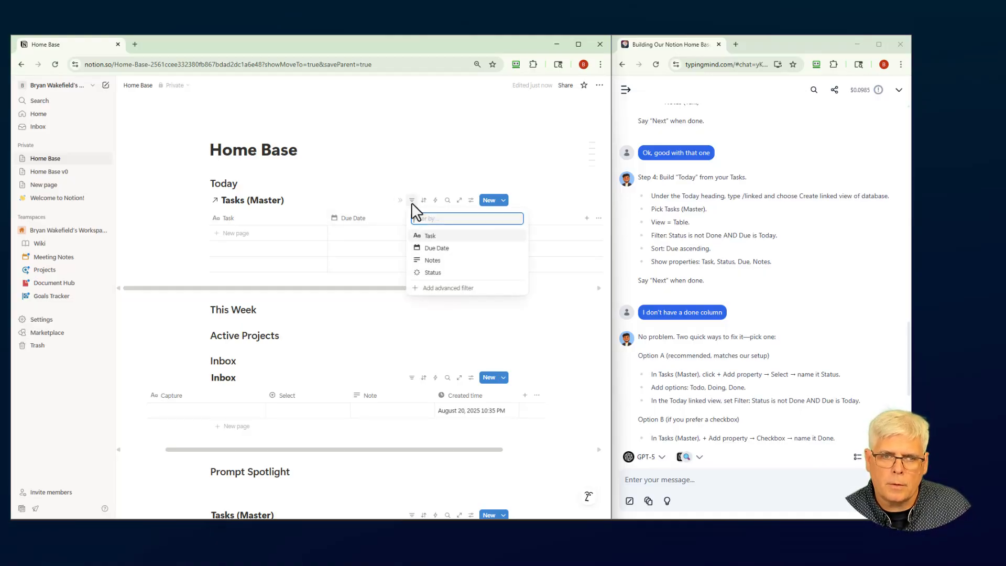
pyautogui.click(441, 271)
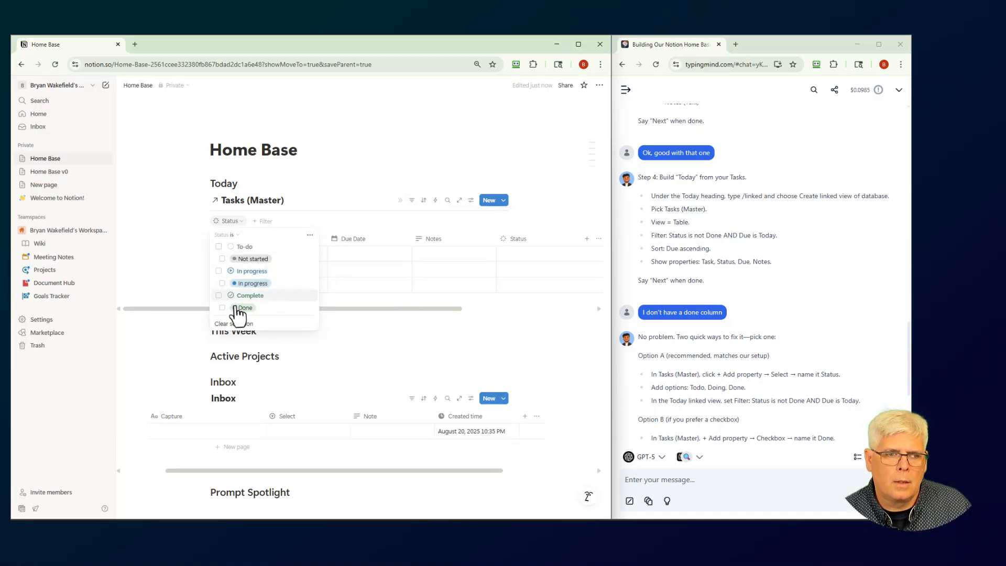
pyautogui.click(219, 247)
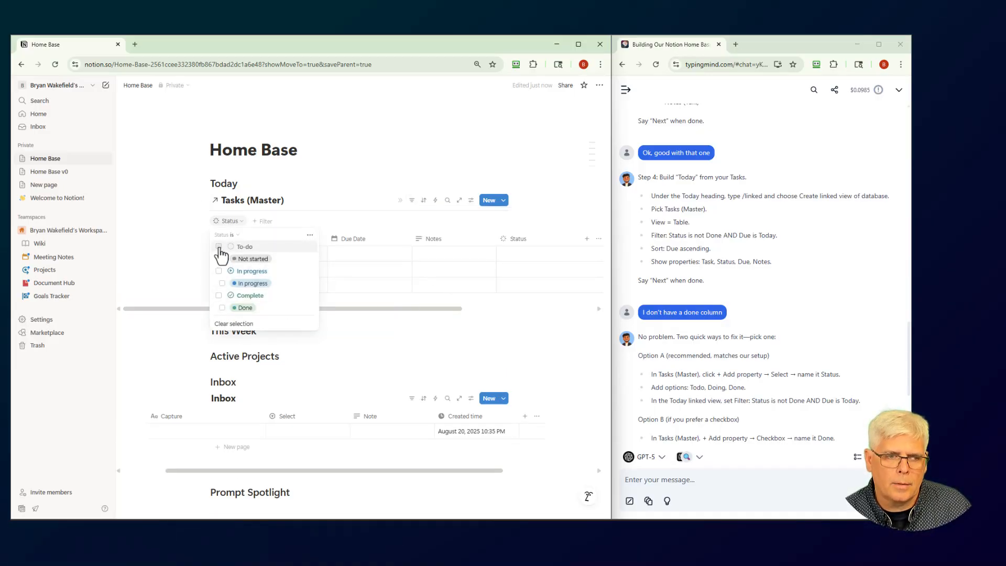
pyautogui.click(222, 259)
pyautogui.click(220, 271)
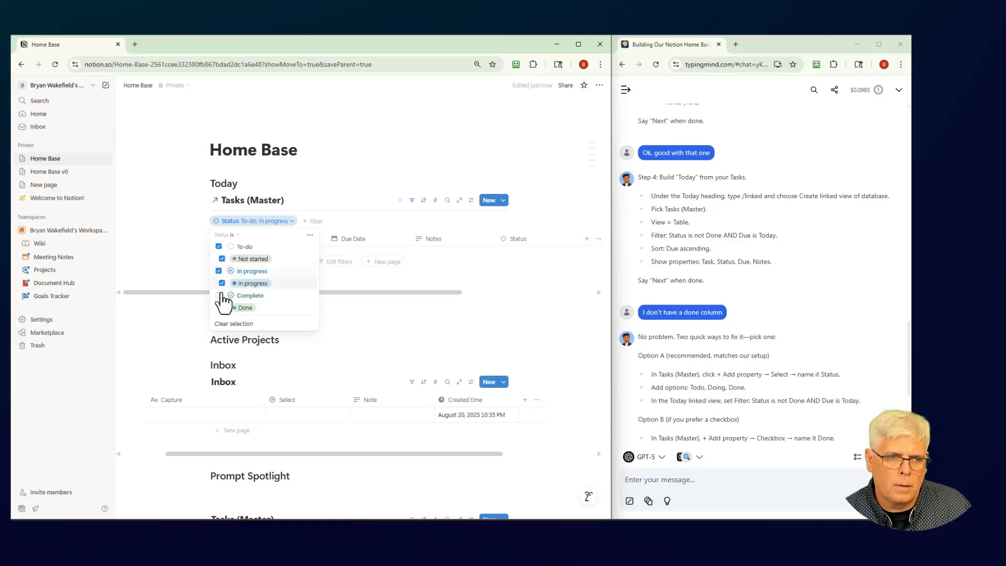
pyautogui.click(218, 295)
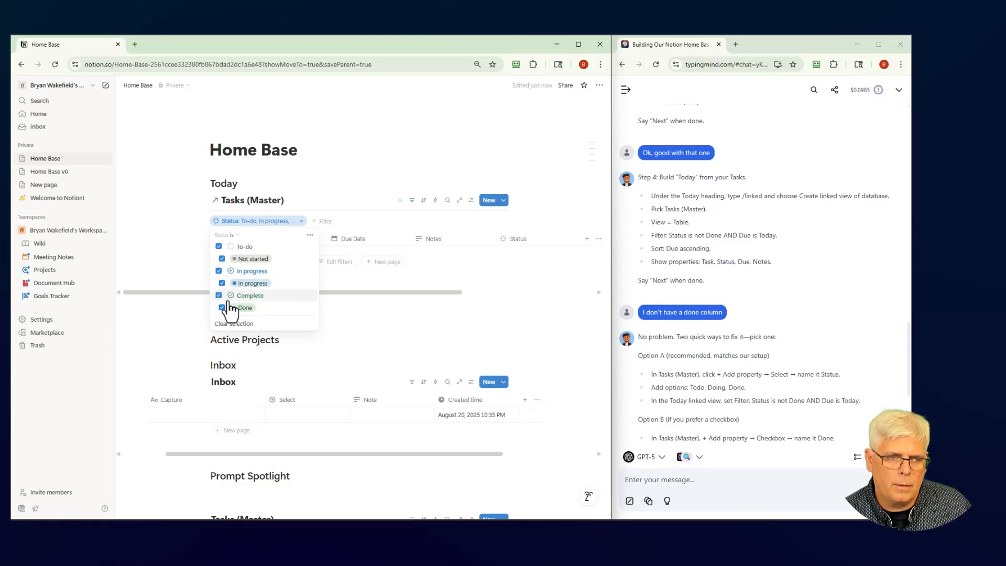
pyautogui.click(222, 307)
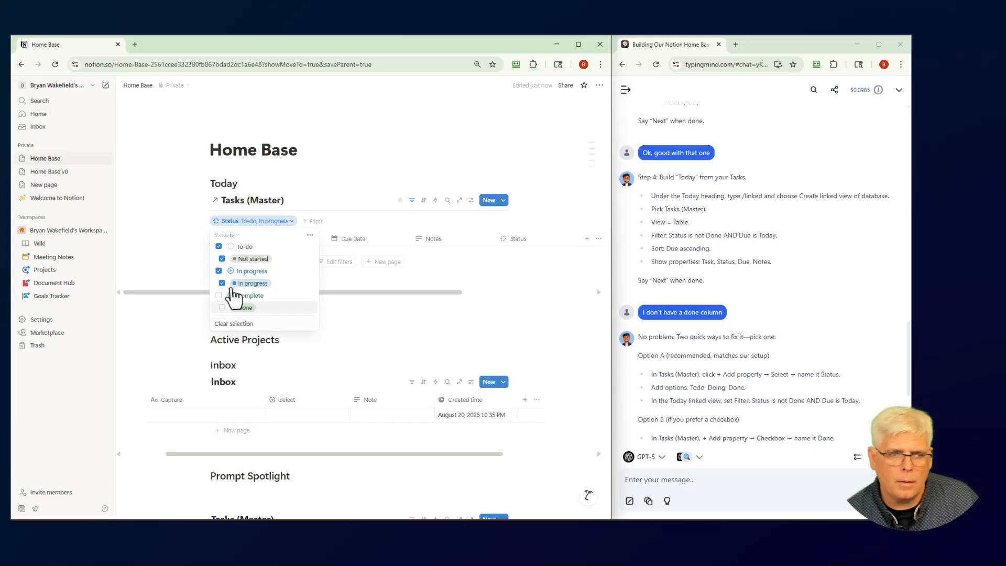
pyautogui.click(218, 246)
pyautogui.click(218, 271)
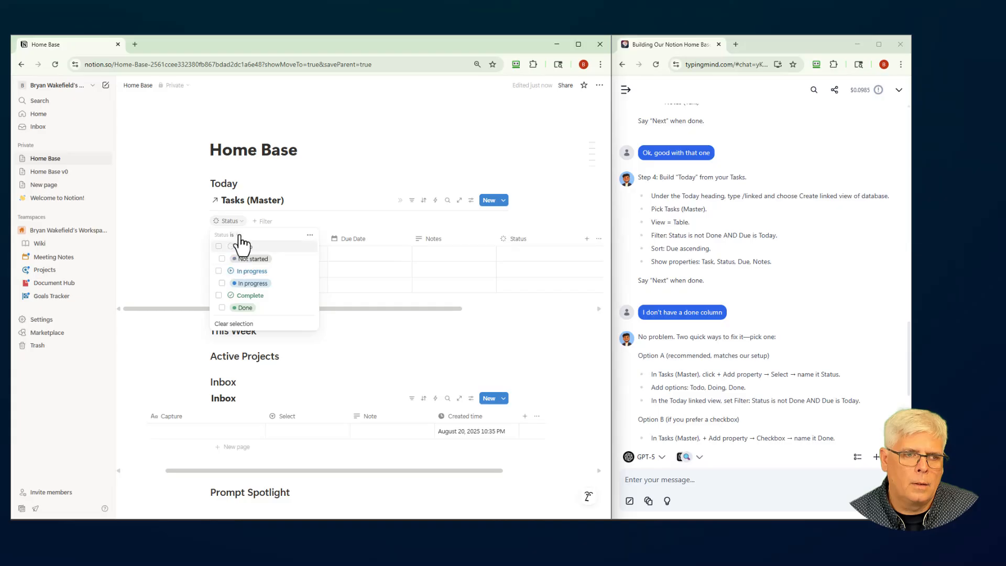
# Set the Today view's Status filter to "is not" with the Complete group and its Done option selected, and close the filter
pyautogui.click(234, 234)
pyautogui.click(241, 259)
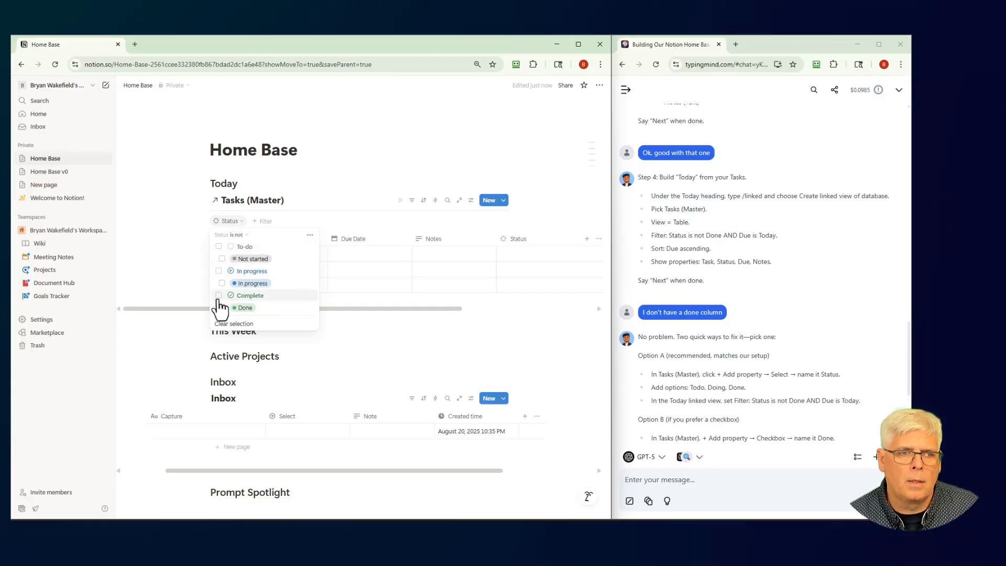
pyautogui.click(220, 296)
pyautogui.click(223, 307)
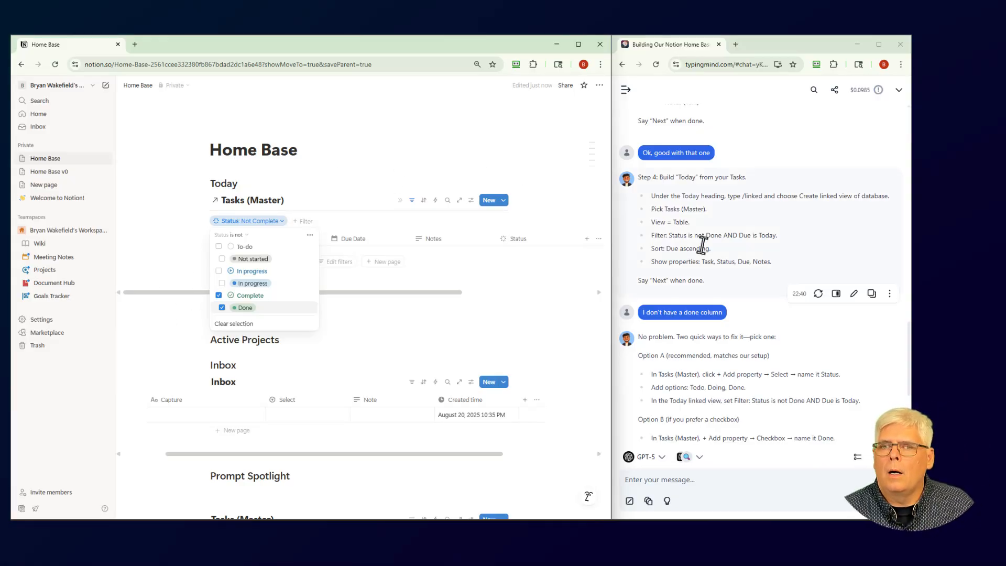
pyautogui.click(543, 186)
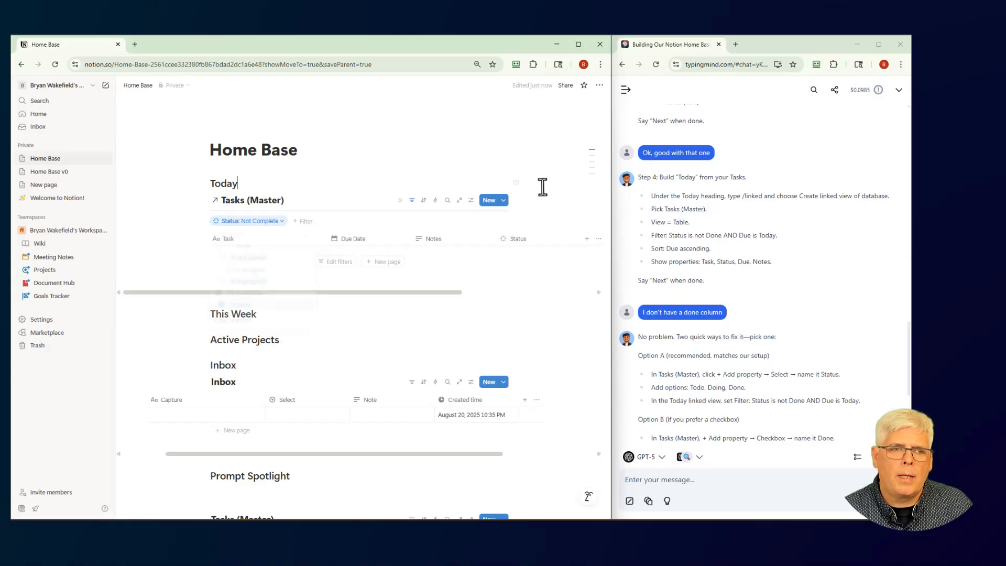
# Open the options of the Due Date property in the Today view
pyautogui.click(349, 243)
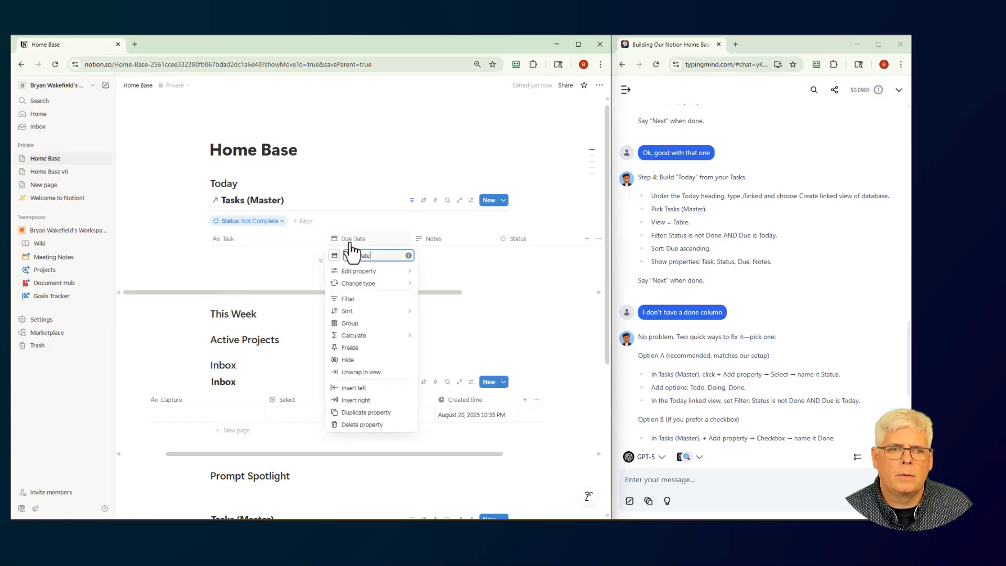
# Filter the Tasks (Master) view under Today by Due Date relative to today, set to This day
pyautogui.click(350, 197)
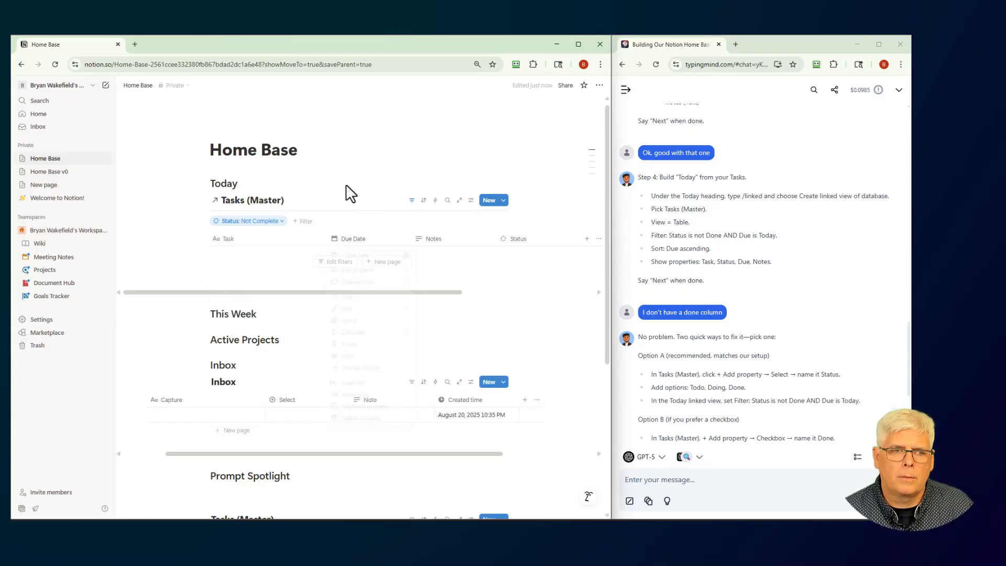
pyautogui.click(298, 222)
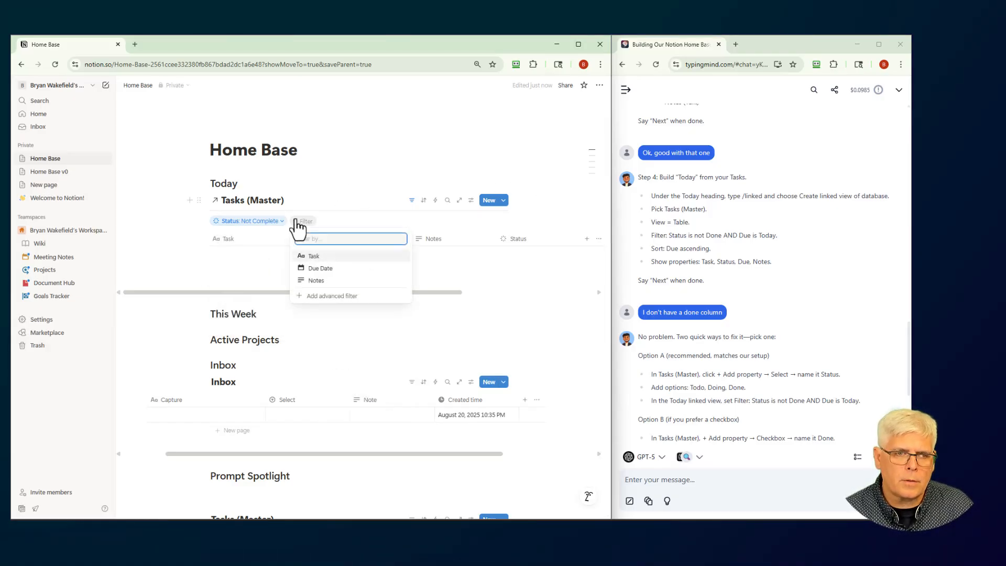
pyautogui.click(320, 268)
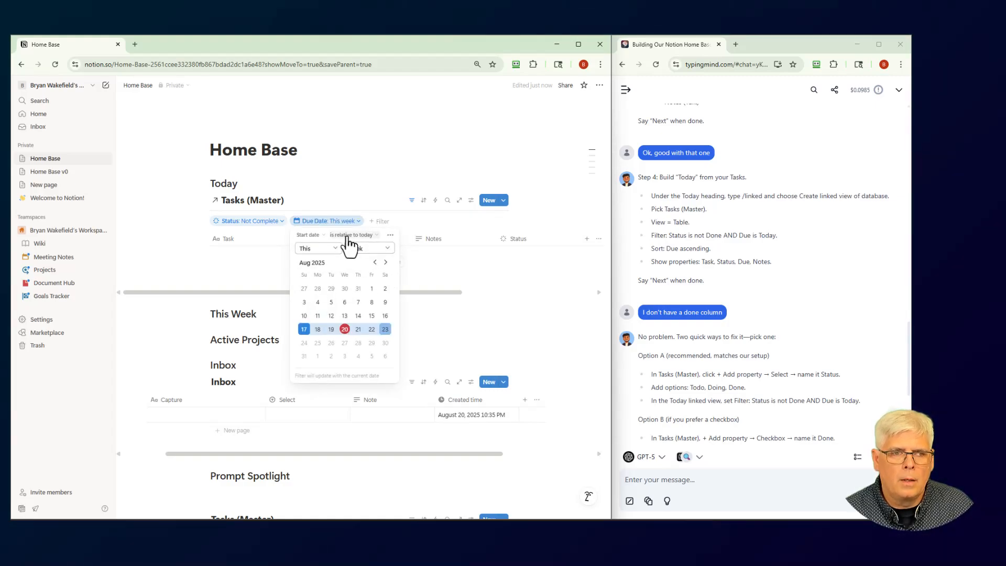
pyautogui.click(366, 235)
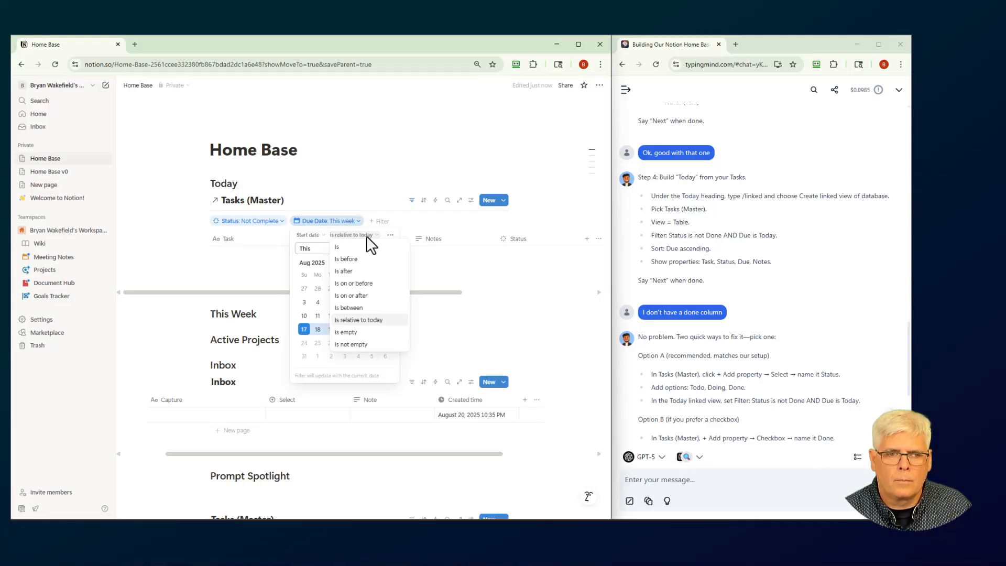
pyautogui.click(364, 320)
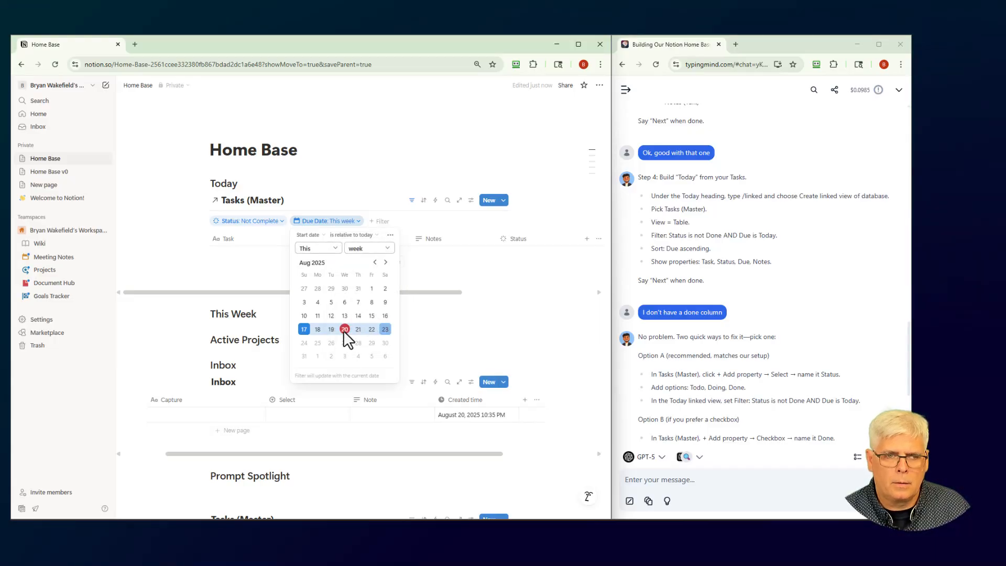
pyautogui.click(337, 250)
pyautogui.click(337, 251)
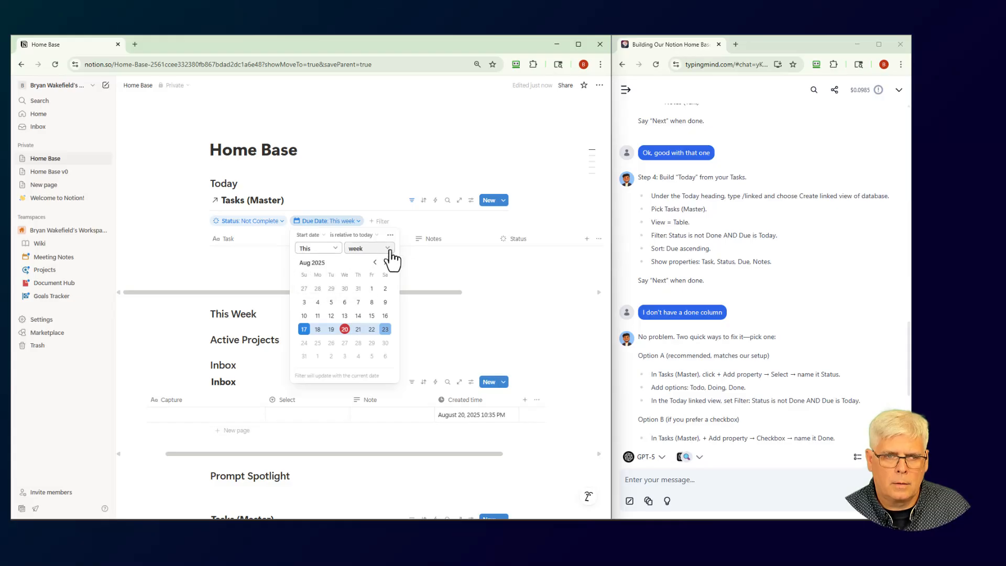
pyautogui.click(391, 254)
pyautogui.click(362, 262)
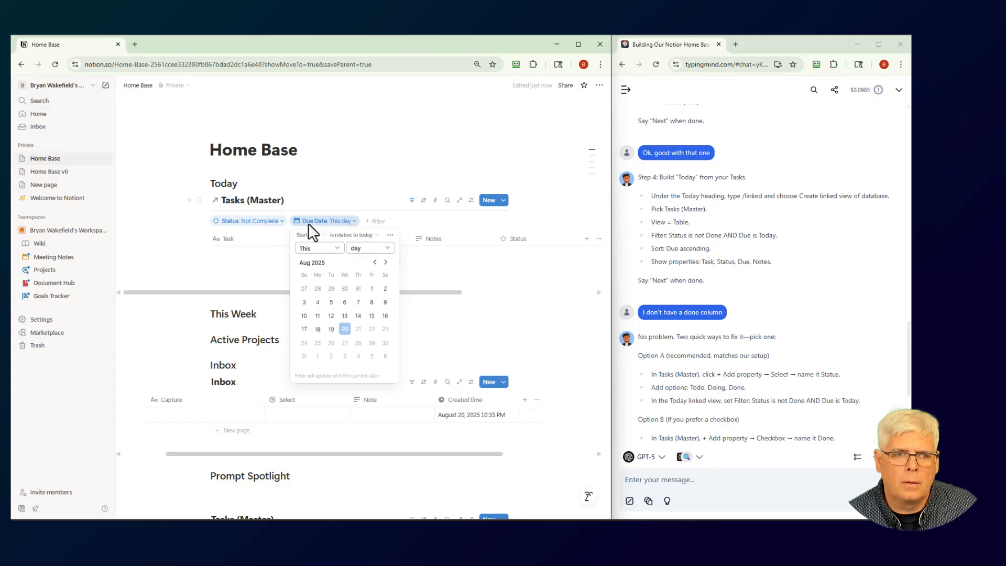
pyautogui.click(368, 180)
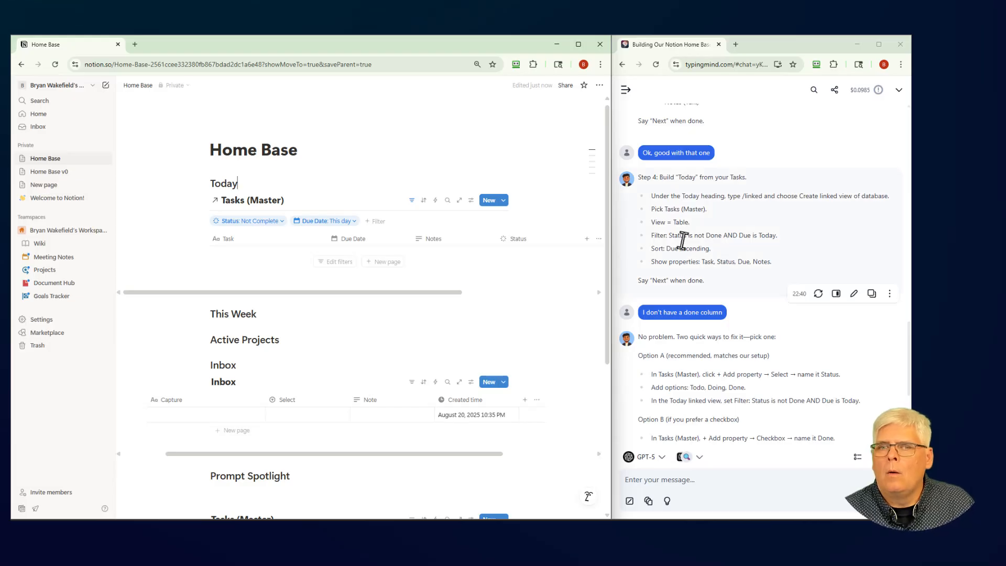
# Sort the Tasks (Master) view under Today by Due Date in ascending order
pyautogui.click(423, 203)
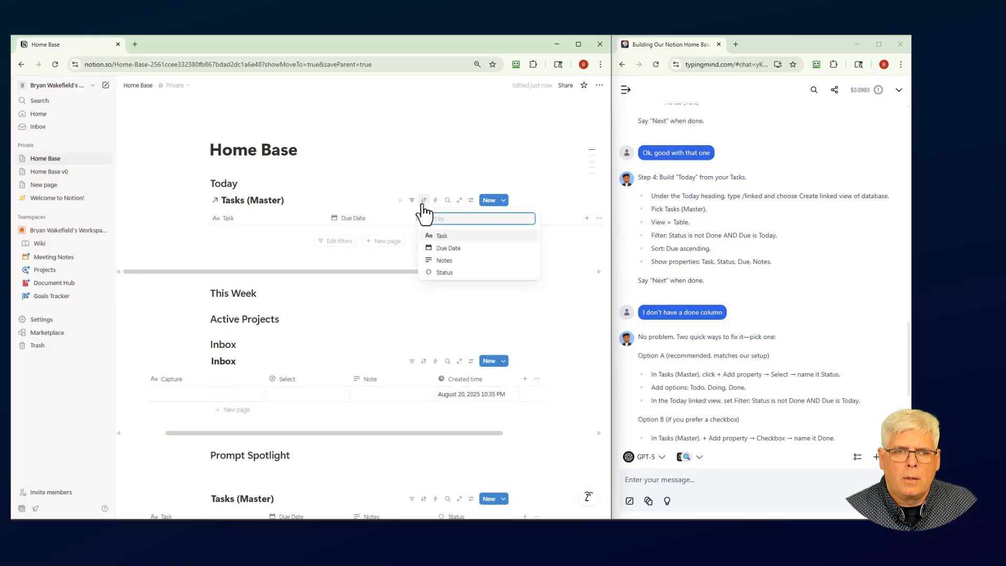
pyautogui.click(449, 248)
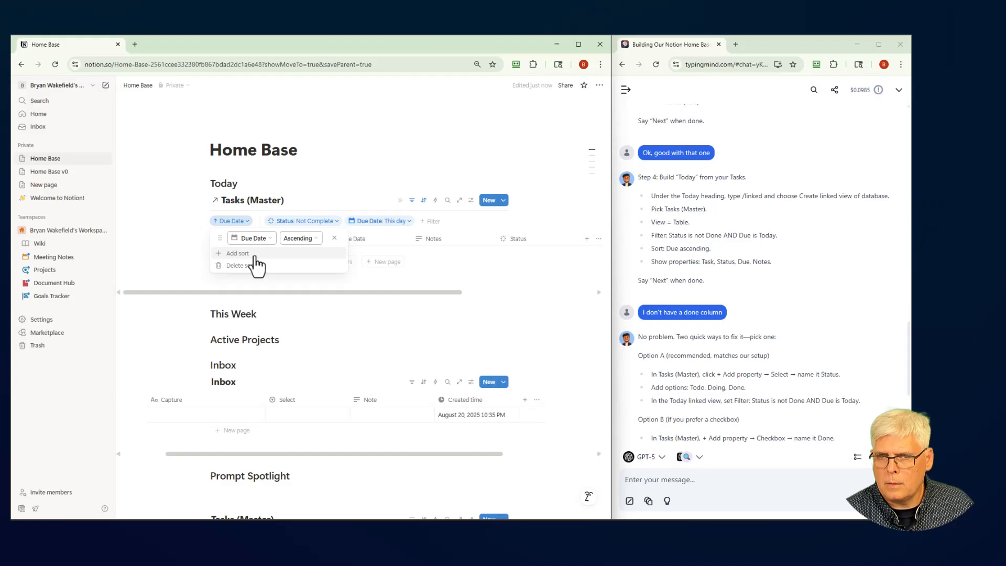
pyautogui.click(389, 178)
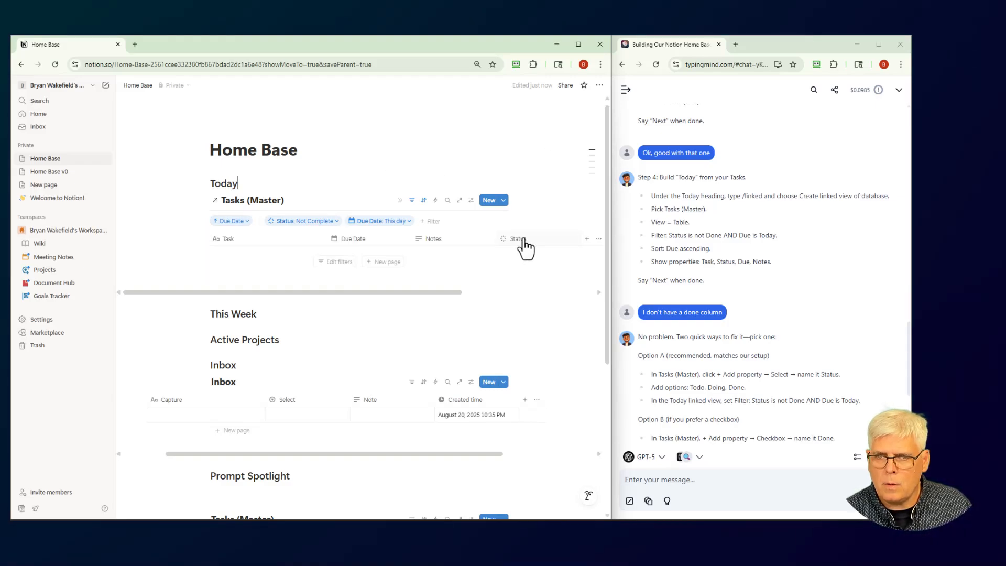
# Reorder the properties of the Today task view to Task, Status, Due Date, Notes
pyautogui.click(599, 240)
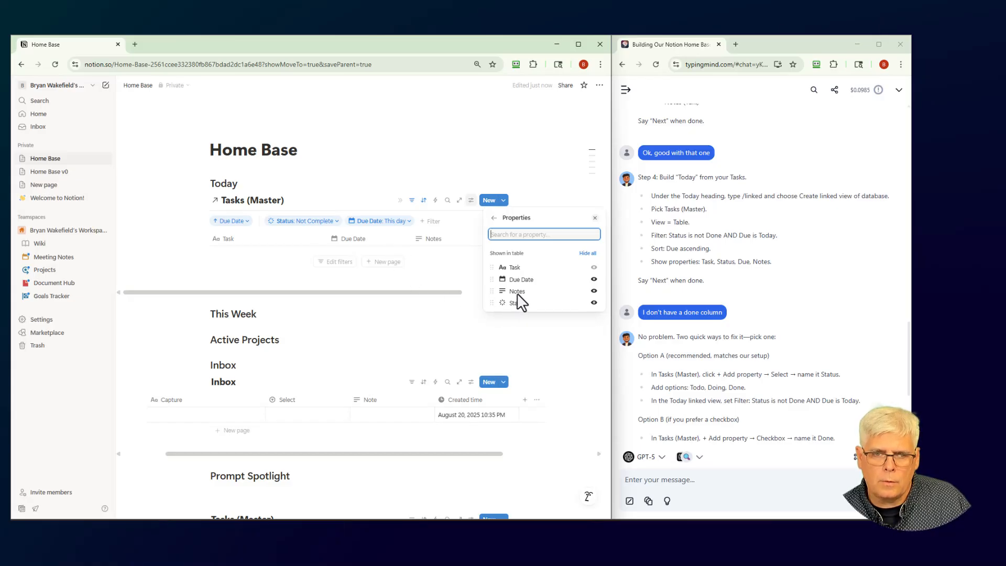
pyautogui.moveTo(502, 298); pyautogui.dragTo(497, 291)
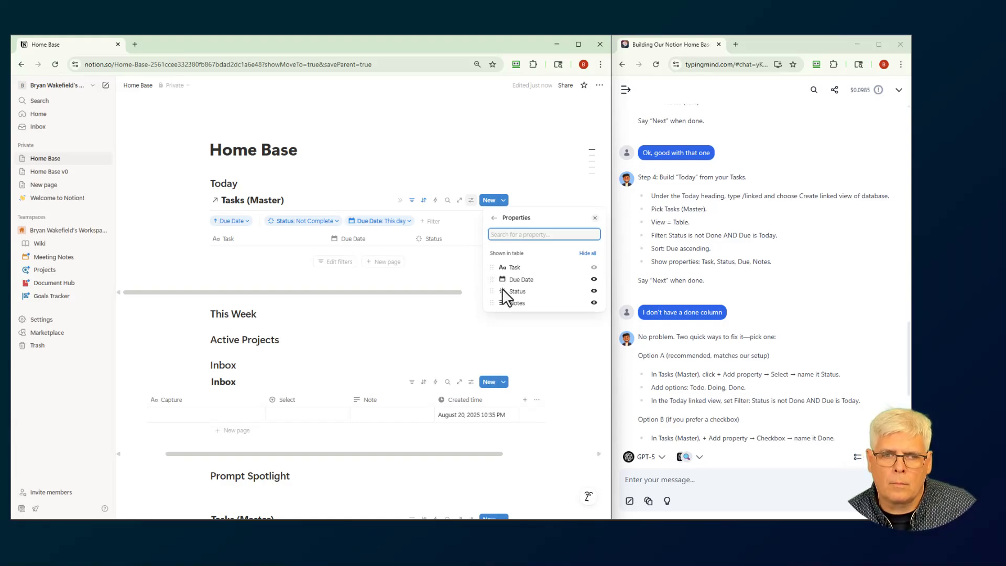
pyautogui.moveTo(502, 288); pyautogui.dragTo(500, 279)
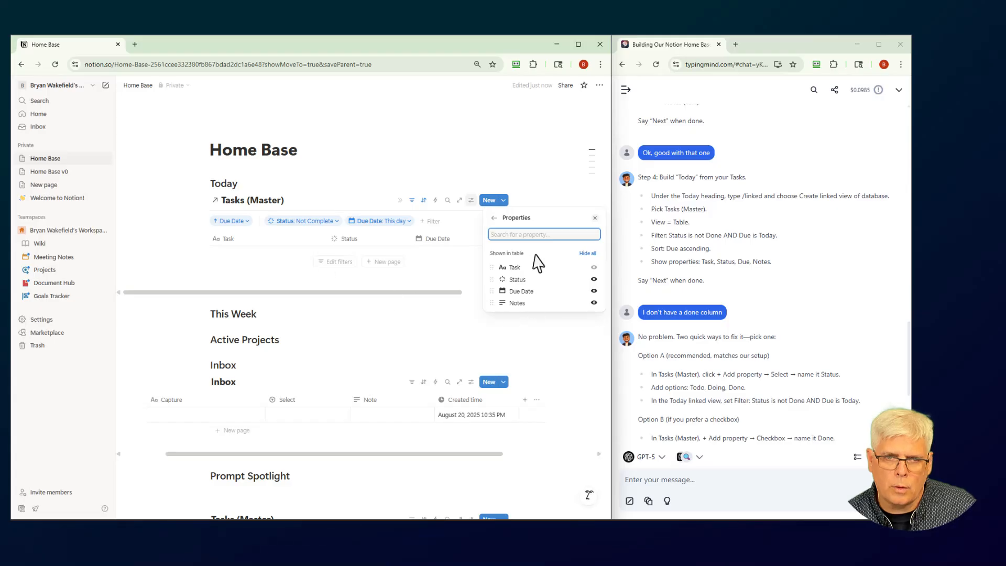
pyautogui.click(468, 159)
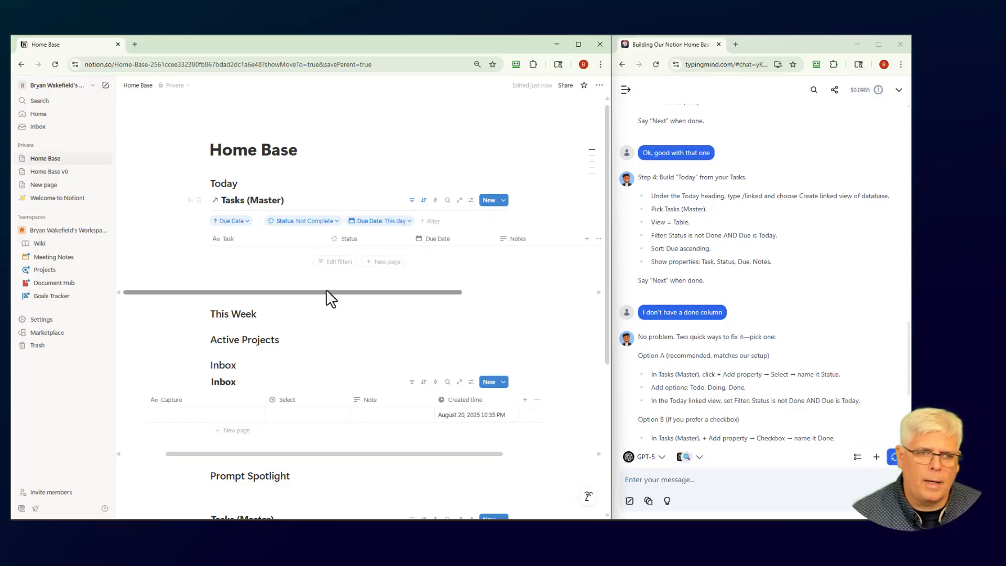
pyautogui.moveTo(326, 290); pyautogui.dragTo(283, 301)
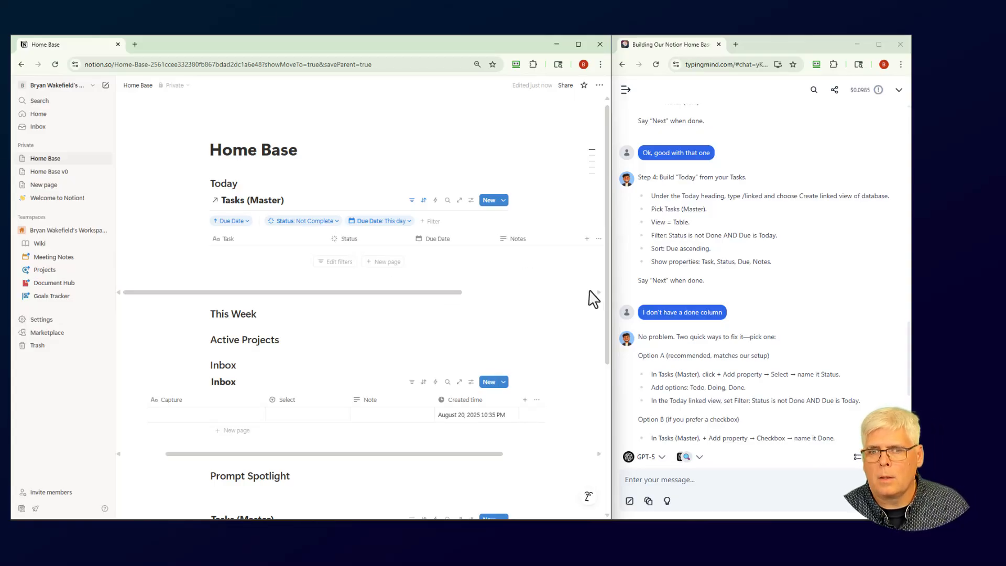
# Send the AI assistant in TypingMind the message "Ok, done with "Today""
pyautogui.click(688, 483)
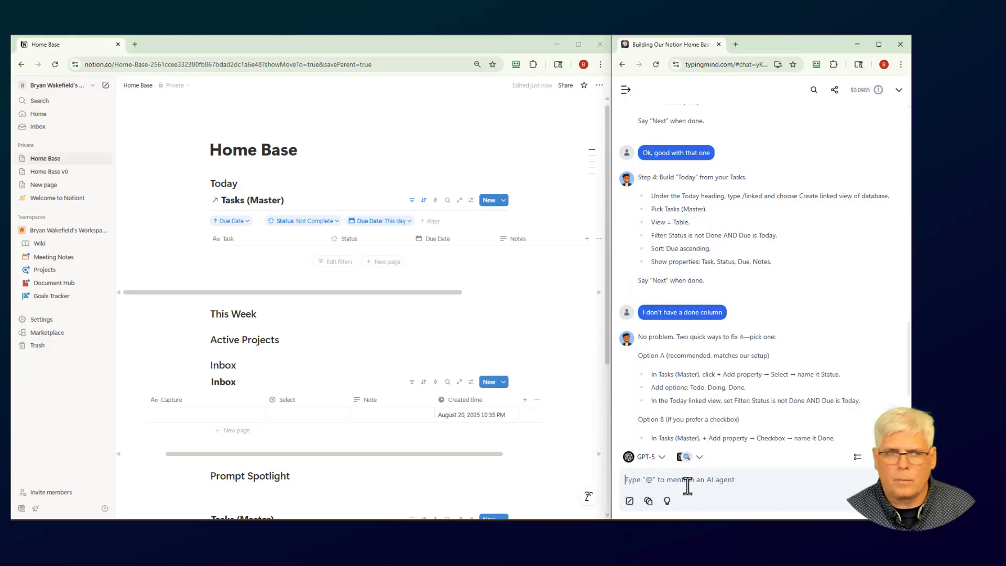
pyautogui.write('Ok, done with “Today”')
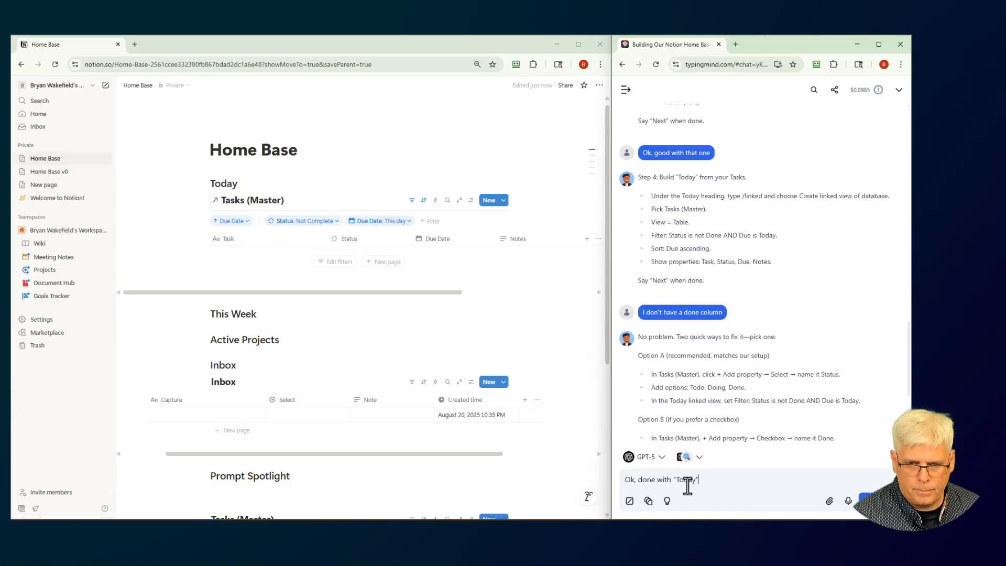
pyautogui.press('Return')
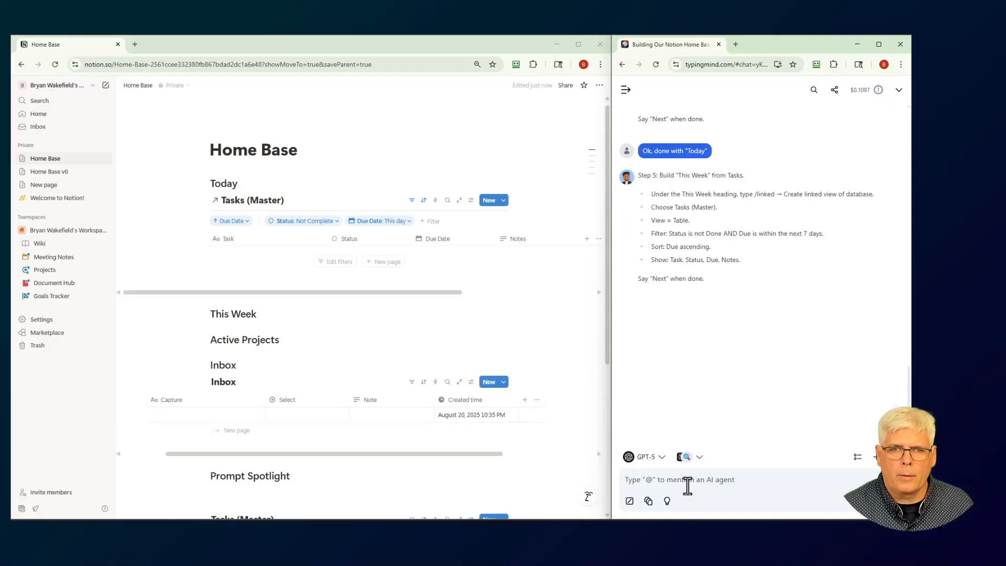
# Insert a linked view of the Tasks (Master) database under the This Week heading, using its existing Table view
pyautogui.click(264, 316)
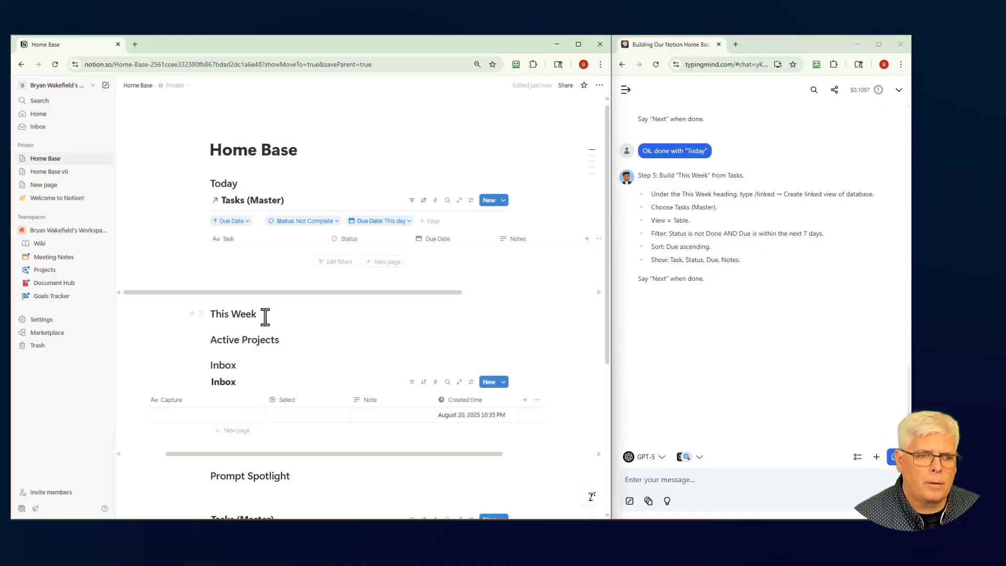
pyautogui.press('Return')
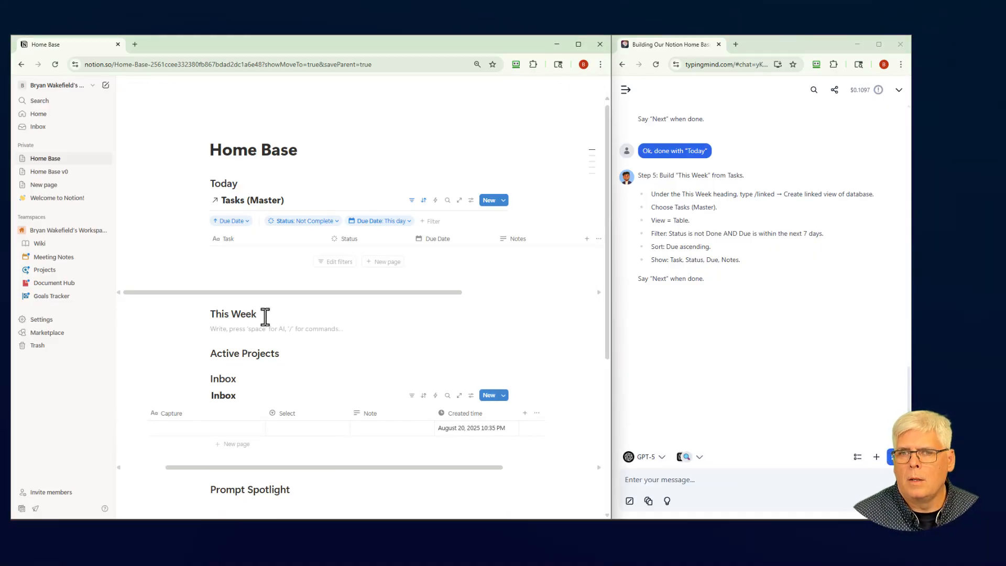
pyautogui.write('/linked')
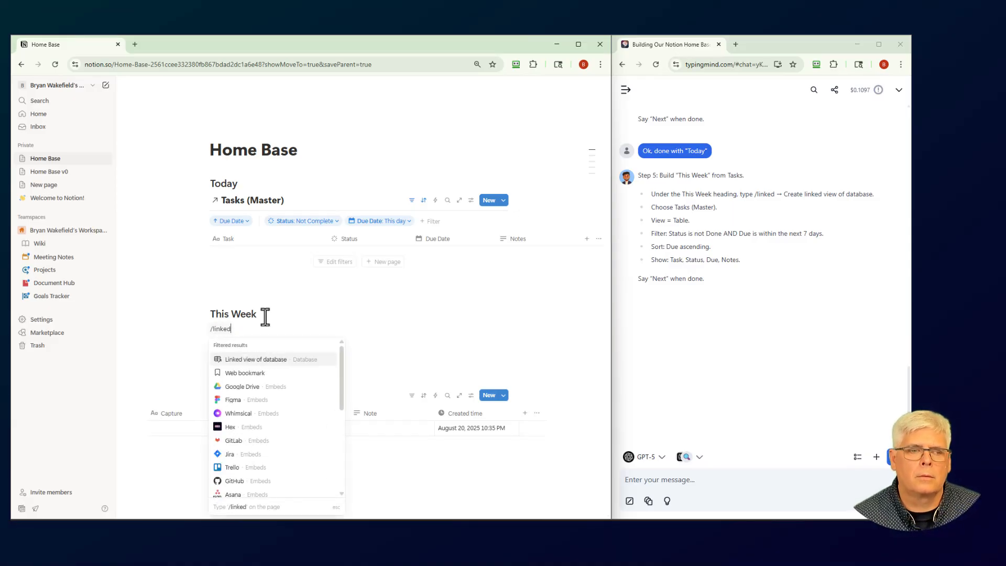
pyautogui.click(264, 360)
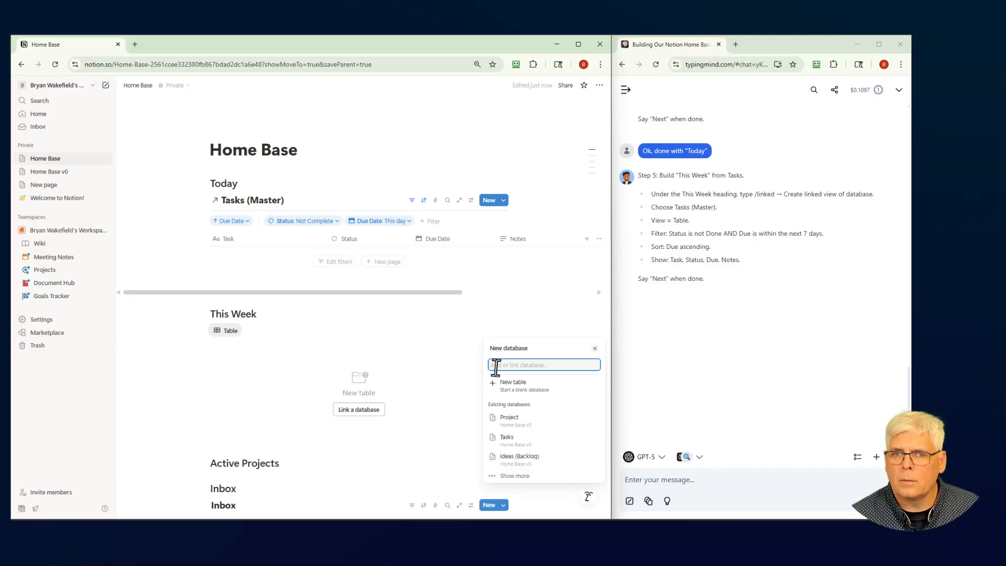
pyautogui.click(498, 476)
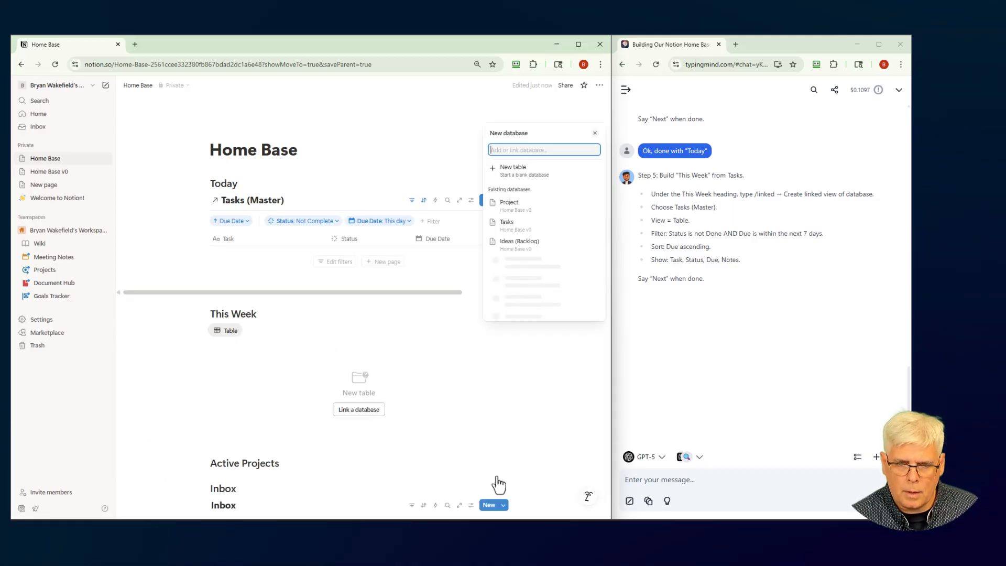
pyautogui.click(520, 314)
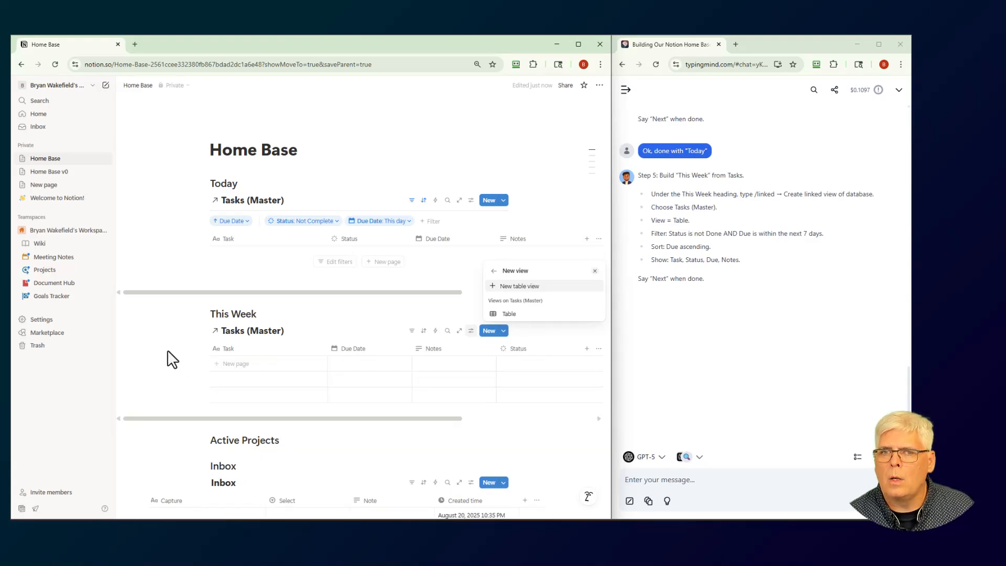
pyautogui.click(505, 315)
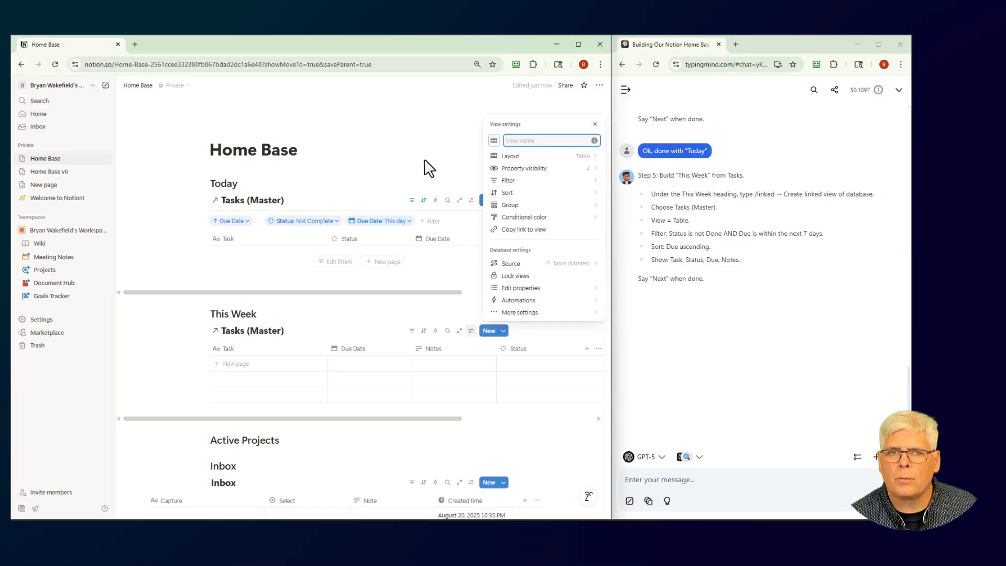
# Filter the This Week task view to Status is not Complete, including its Done option
pyautogui.click(508, 181)
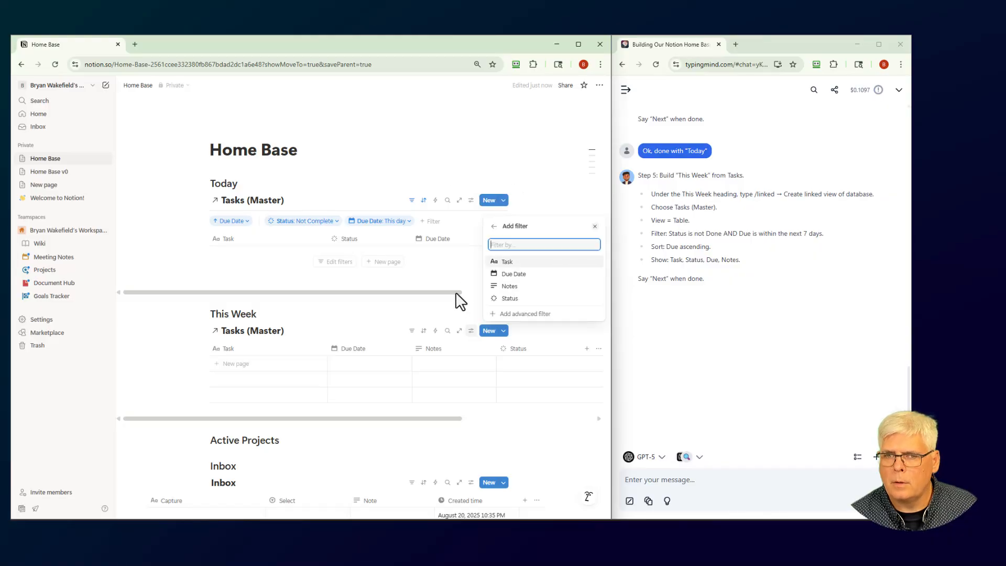
pyautogui.click(509, 298)
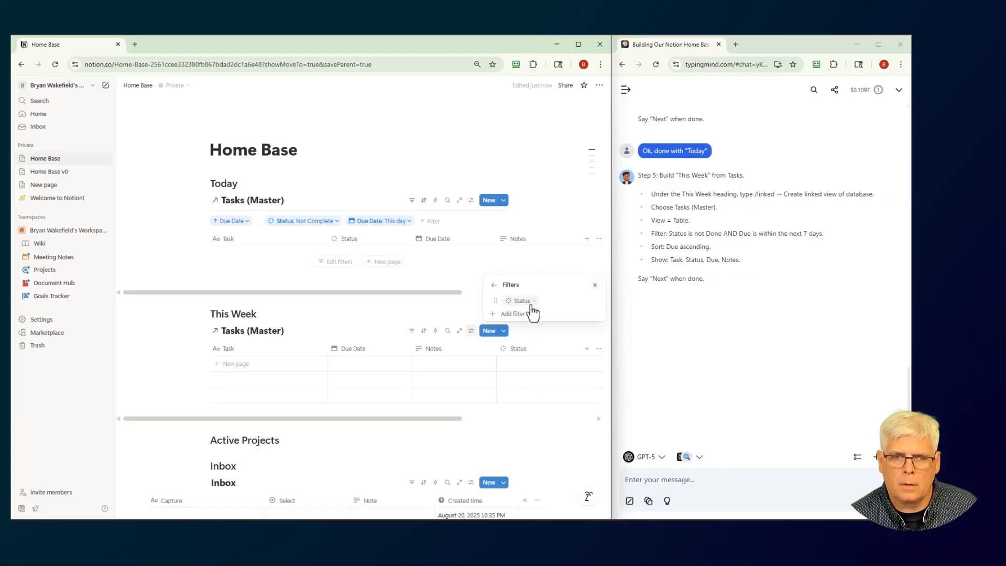
pyautogui.click(532, 305)
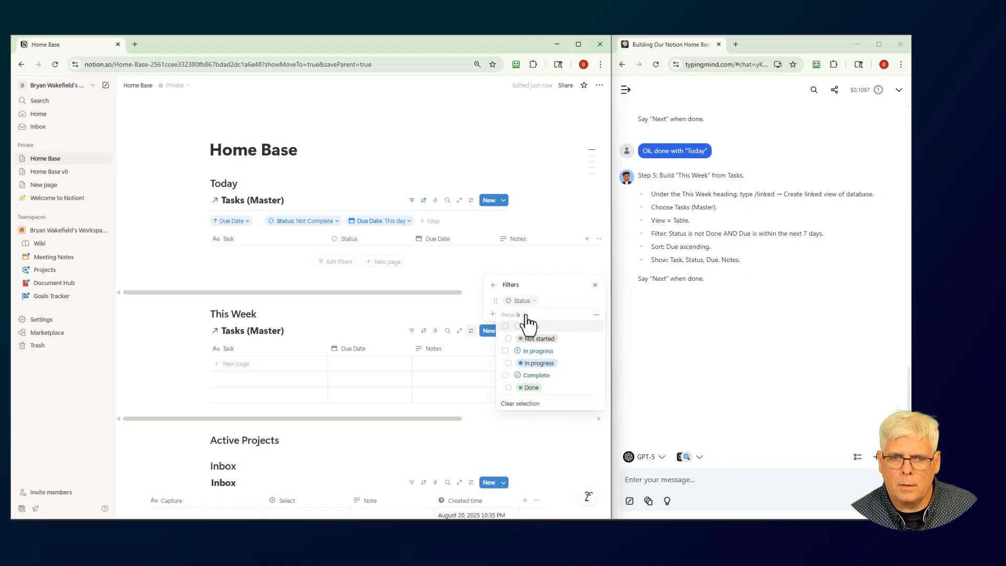
pyautogui.click(524, 316)
pyautogui.click(534, 339)
pyautogui.click(504, 376)
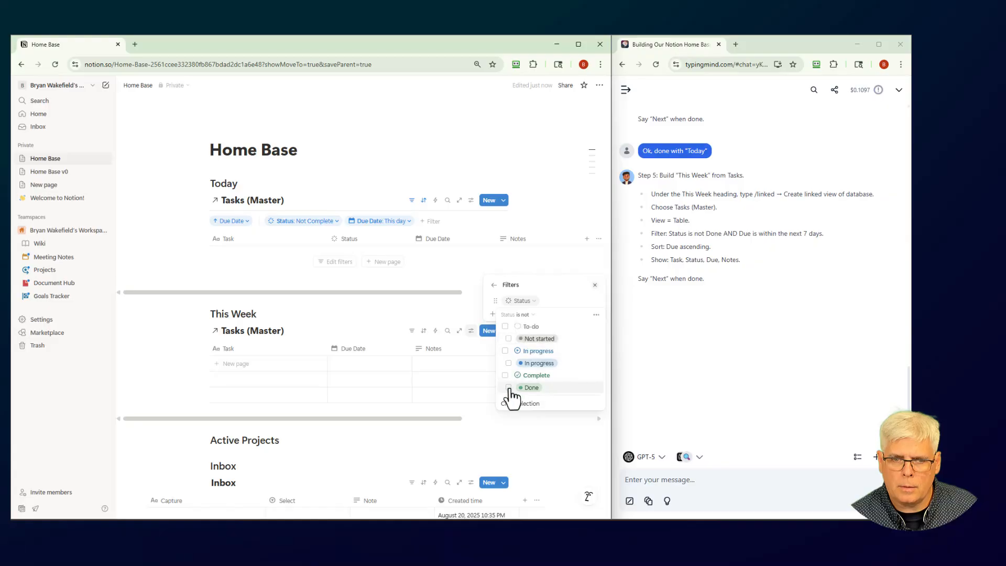
pyautogui.click(508, 388)
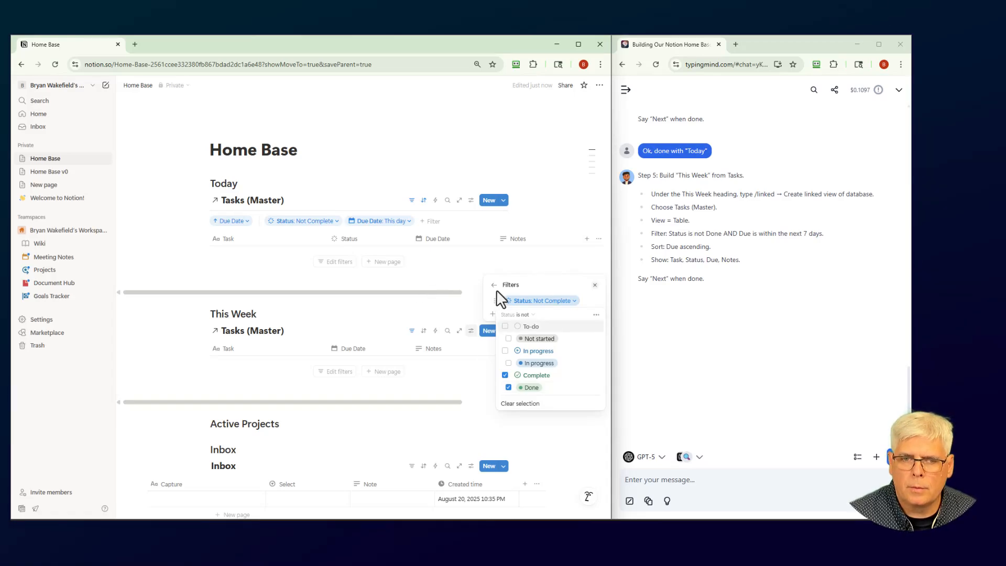
# Add a Due Date filter to the This Week task view, with the start date relative to today within this week
pyautogui.click(491, 317)
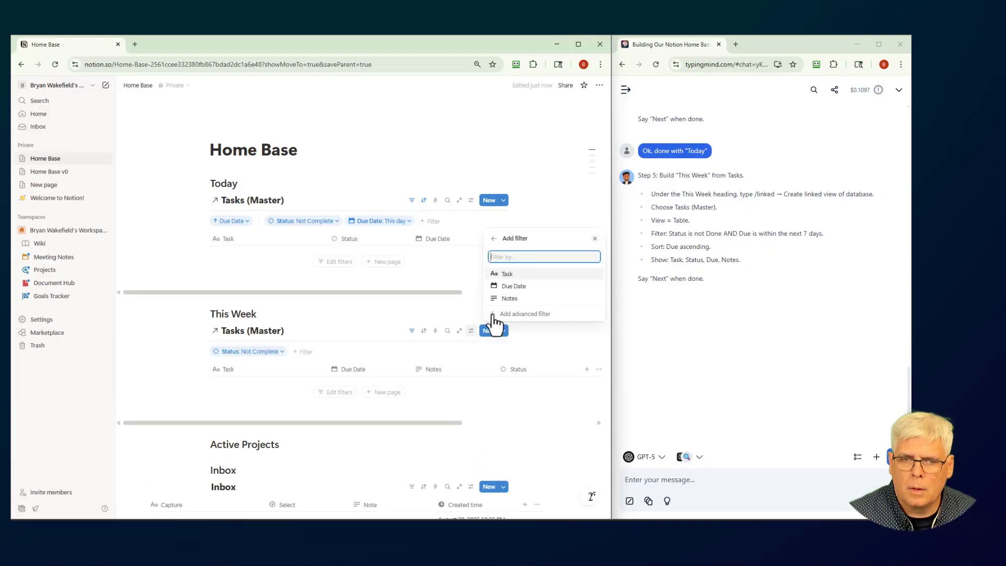
pyautogui.click(513, 287)
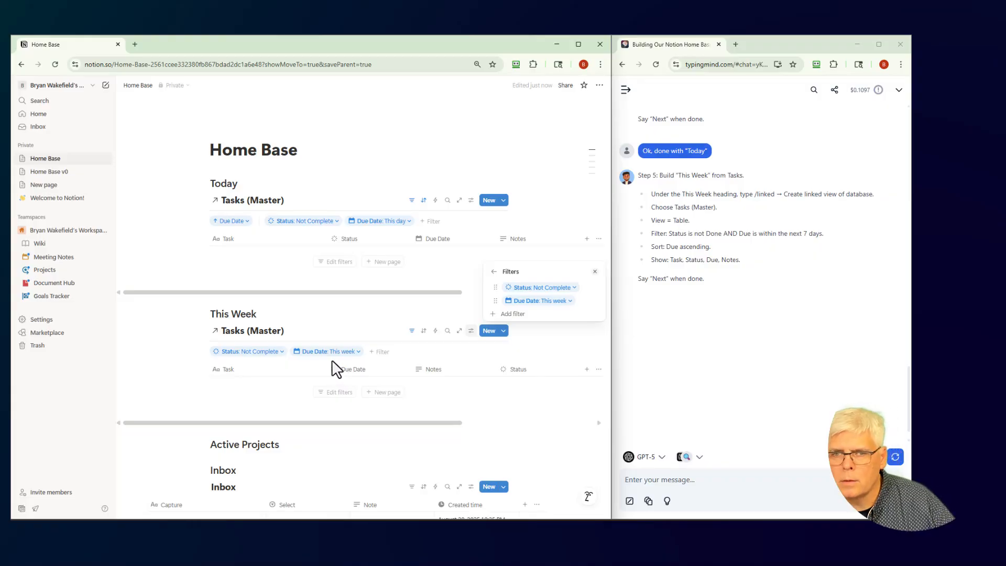
pyautogui.click(359, 352)
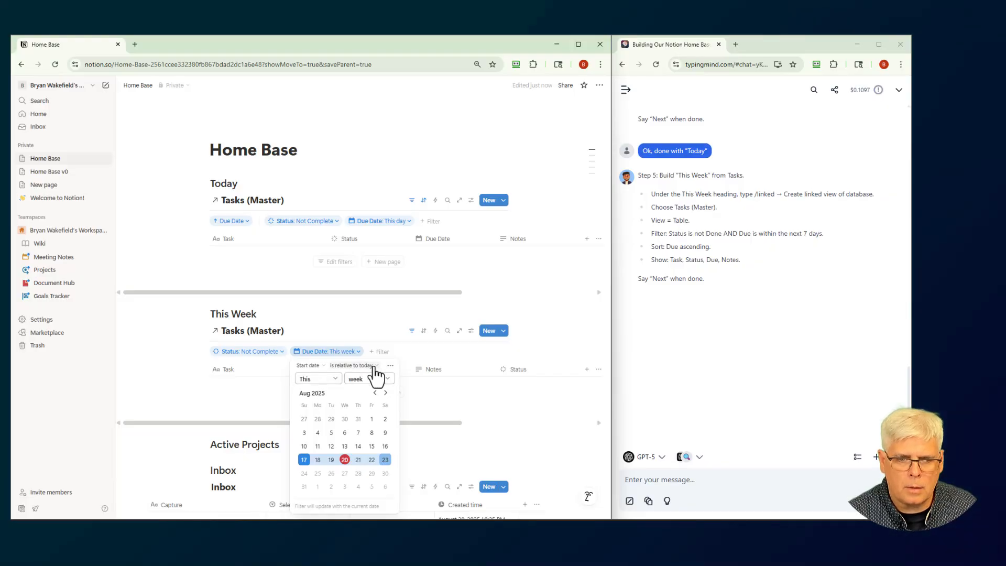
pyautogui.click(323, 367)
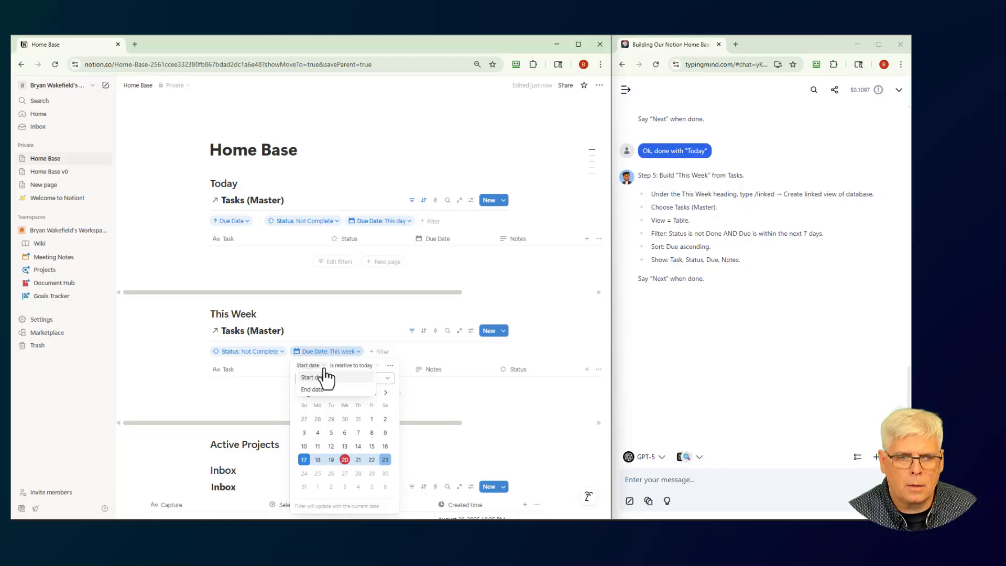
pyautogui.click(324, 369)
# Convert the This Week view's Due Date filter to an advanced filter rule, keeping its this-week range
pyautogui.click(390, 366)
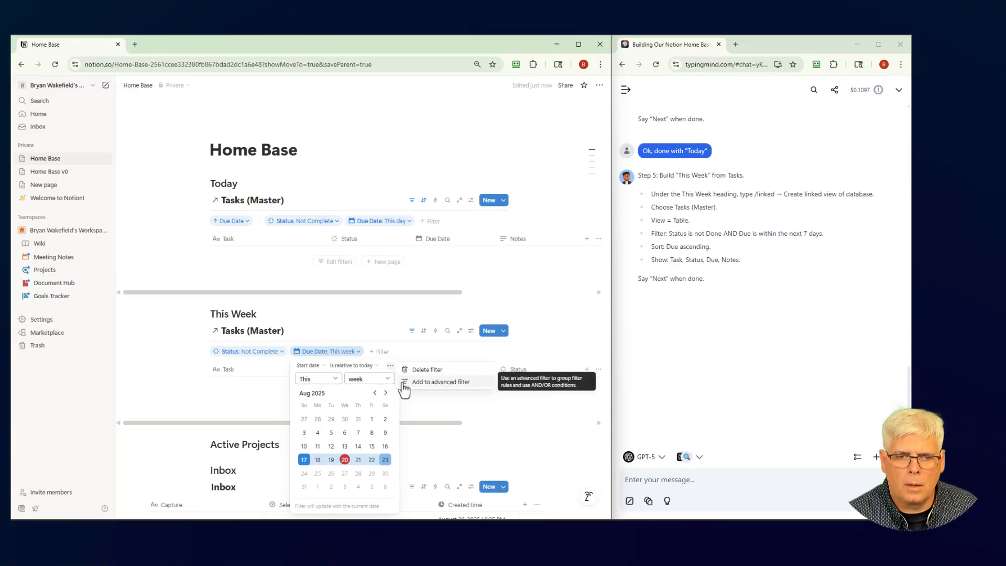
pyautogui.click(401, 382)
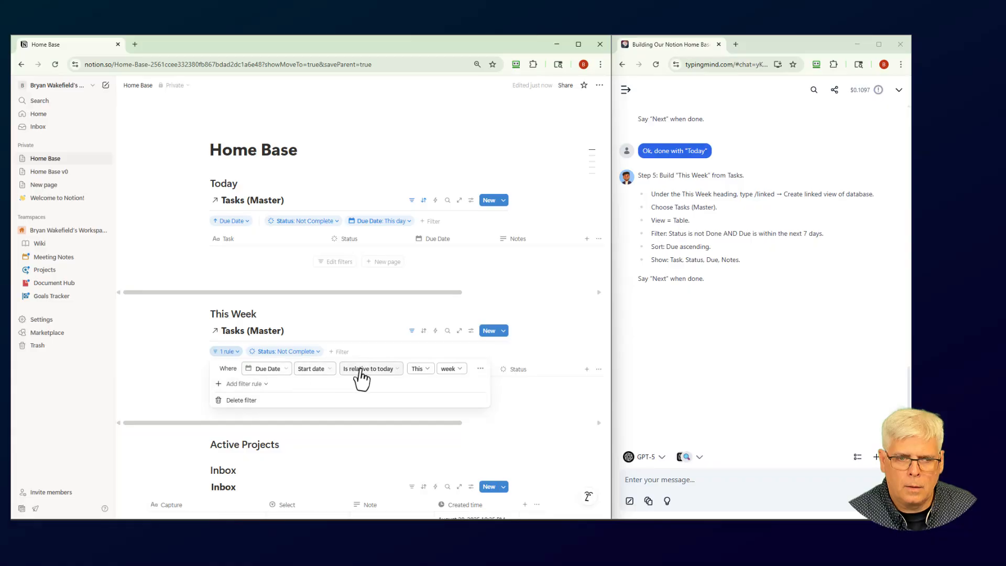
pyautogui.click(419, 369)
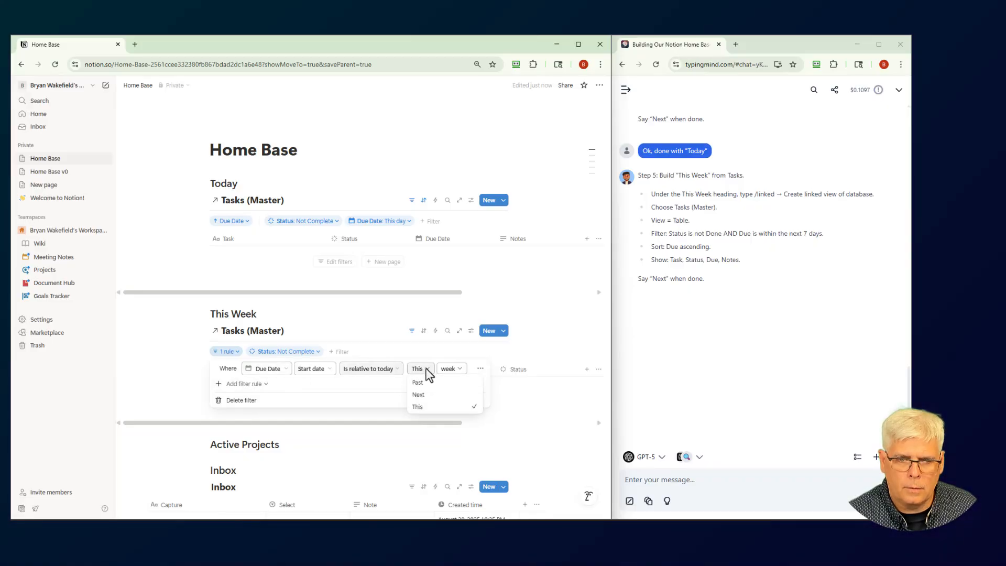
pyautogui.click(453, 370)
pyautogui.click(461, 370)
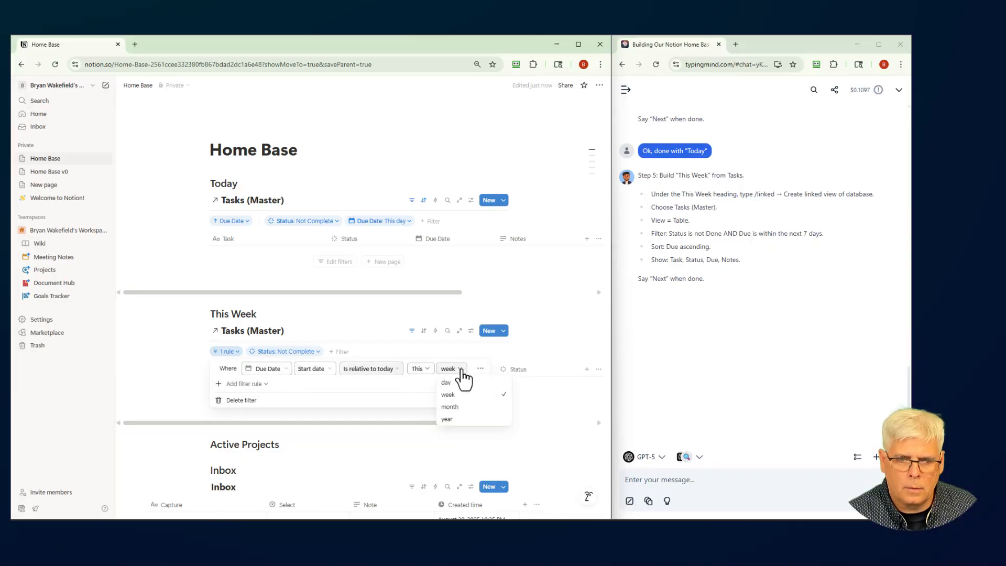
pyautogui.click(462, 369)
pyautogui.click(480, 369)
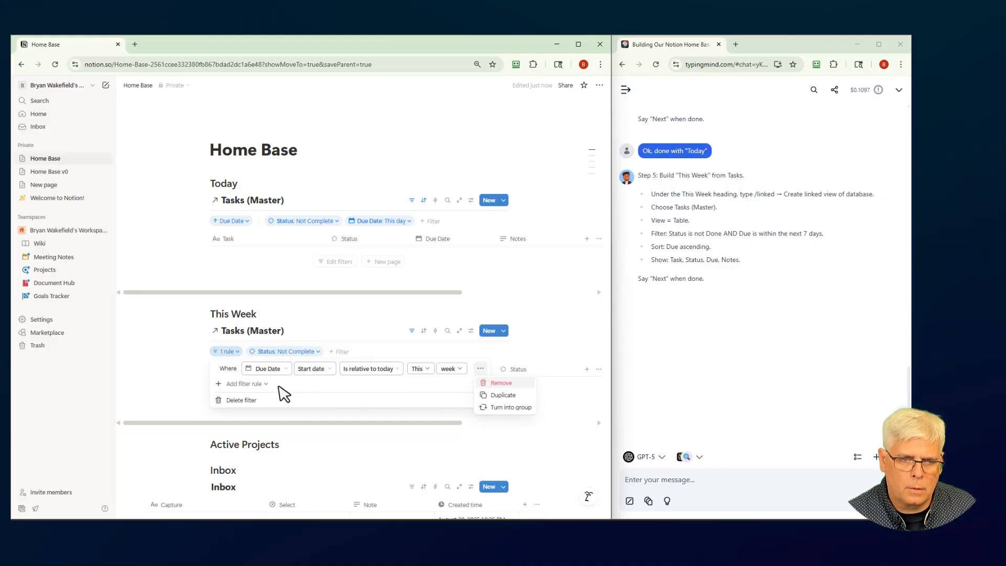
pyautogui.click(158, 375)
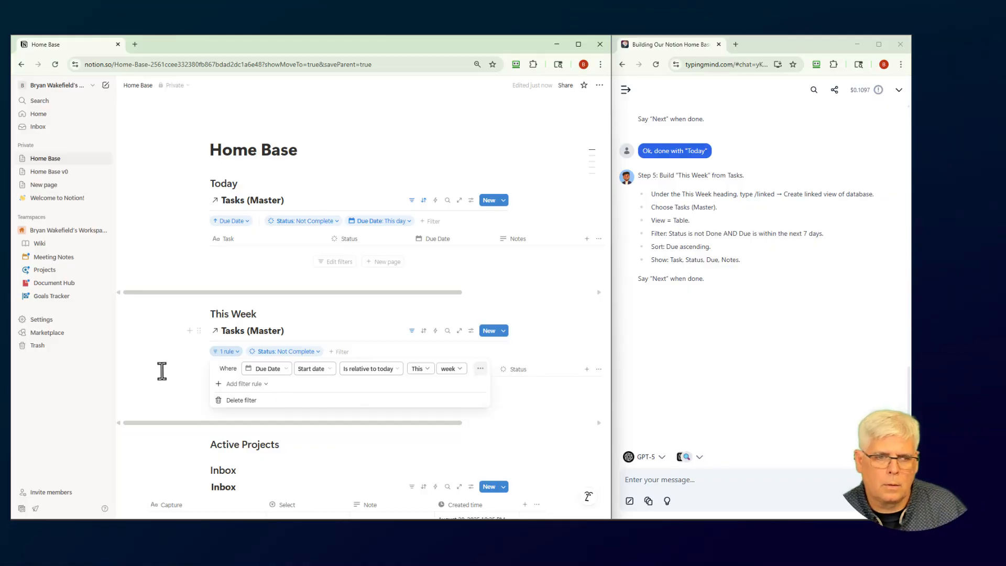
pyautogui.click(161, 371)
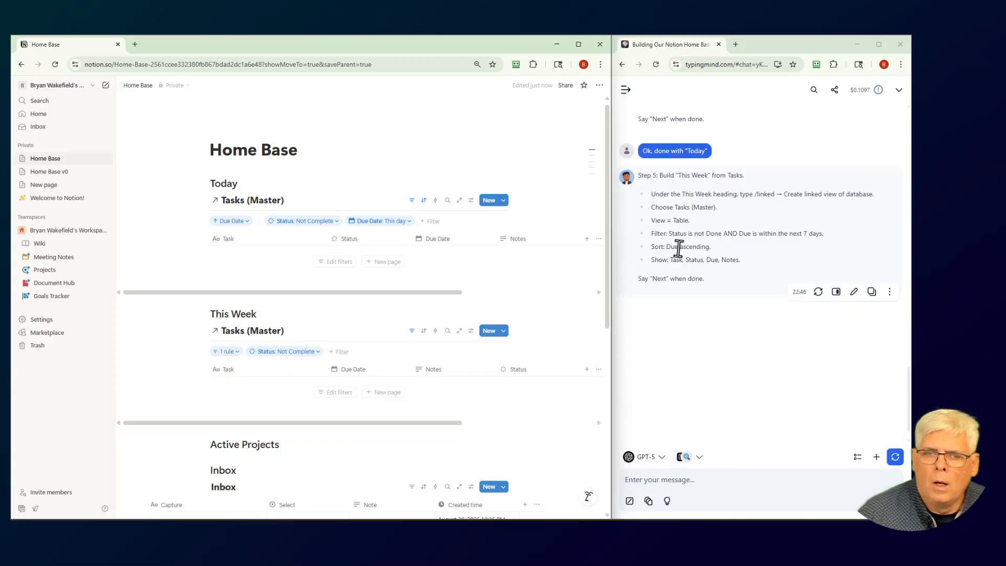
# Sort the This Week task view by Due Date in ascending order
pyautogui.click(423, 332)
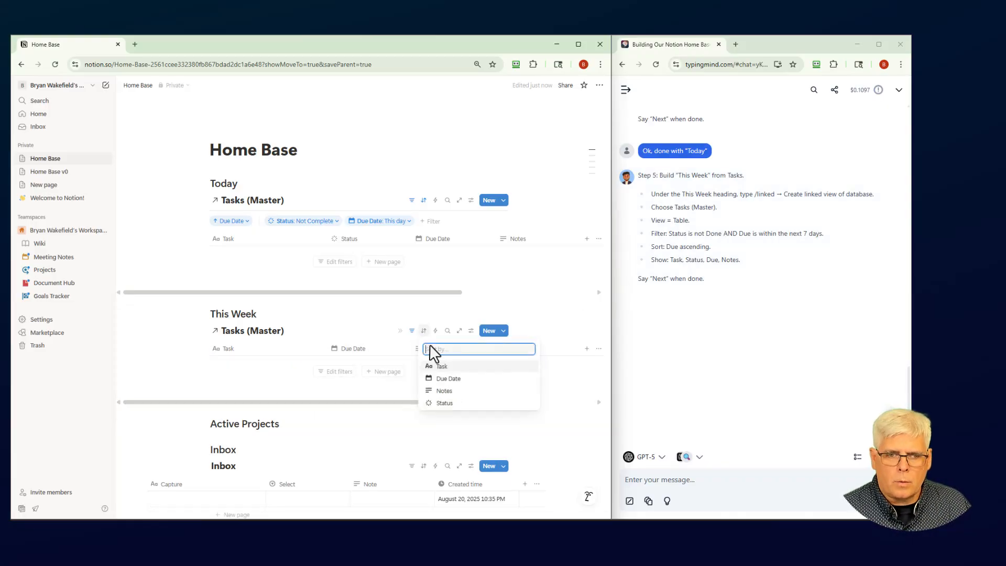
pyautogui.click(445, 381)
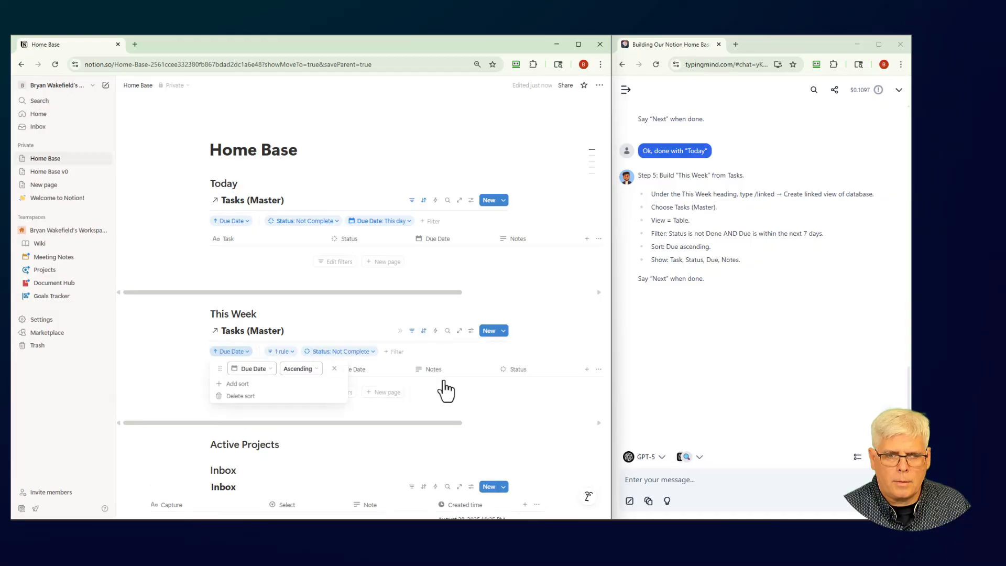
pyautogui.click(367, 314)
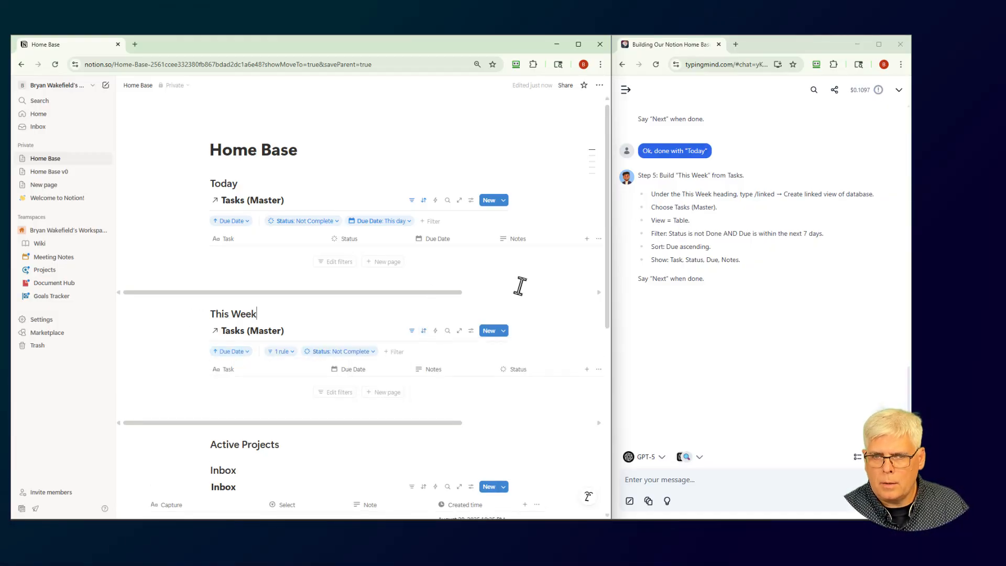
# Reorder the properties of the This Week task view to Task, Status, Due Date, Notes
pyautogui.click(598, 371)
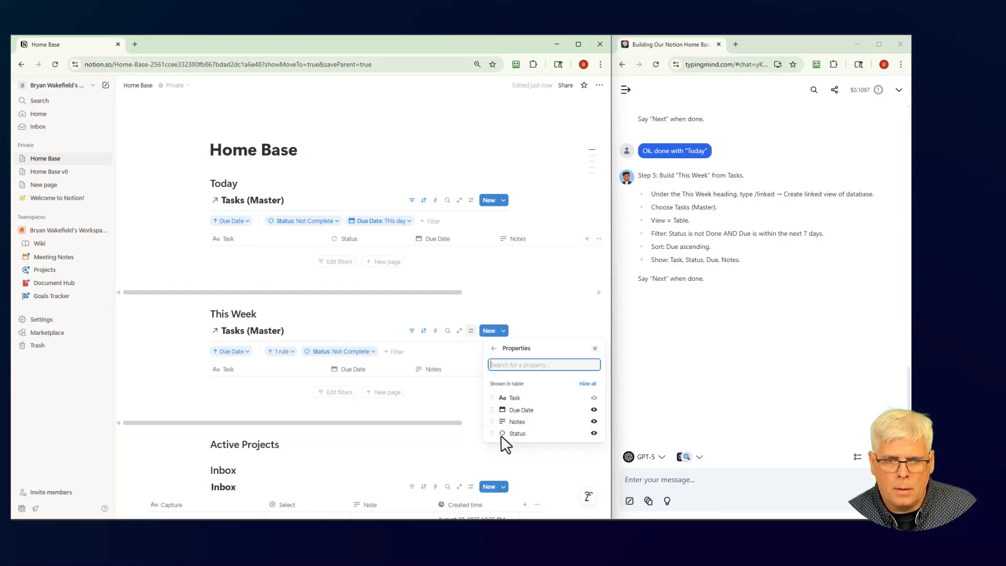
pyautogui.moveTo(492, 433); pyautogui.dragTo(497, 413)
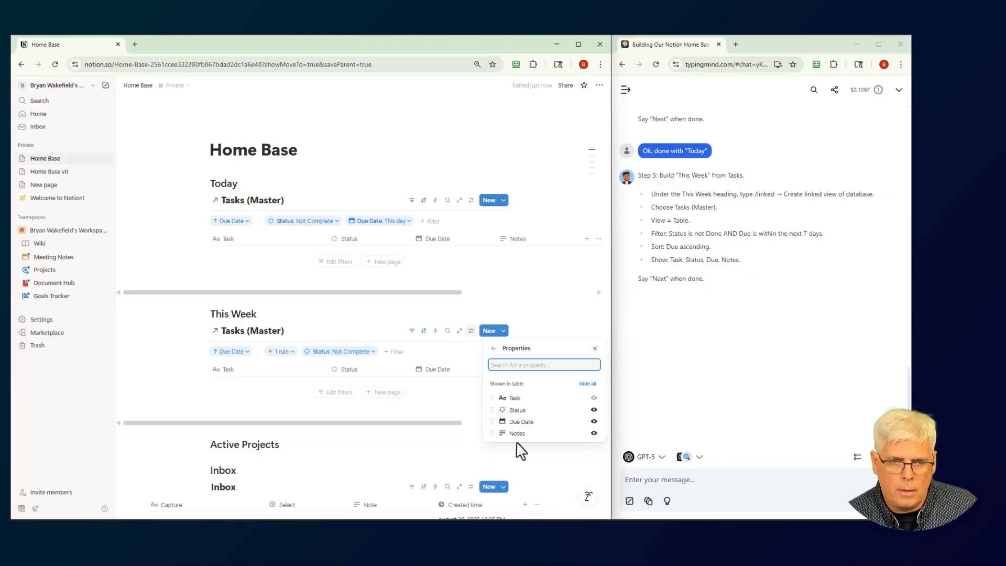
pyautogui.click(541, 330)
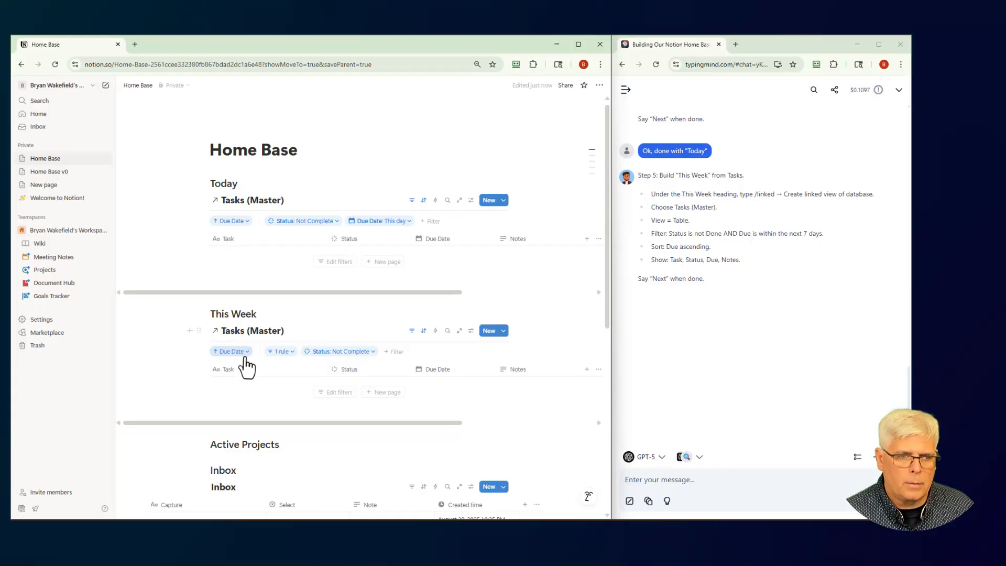
# Review the advanced Due Date filter rule of the This Week task view and its available rule actions
pyautogui.click(282, 352)
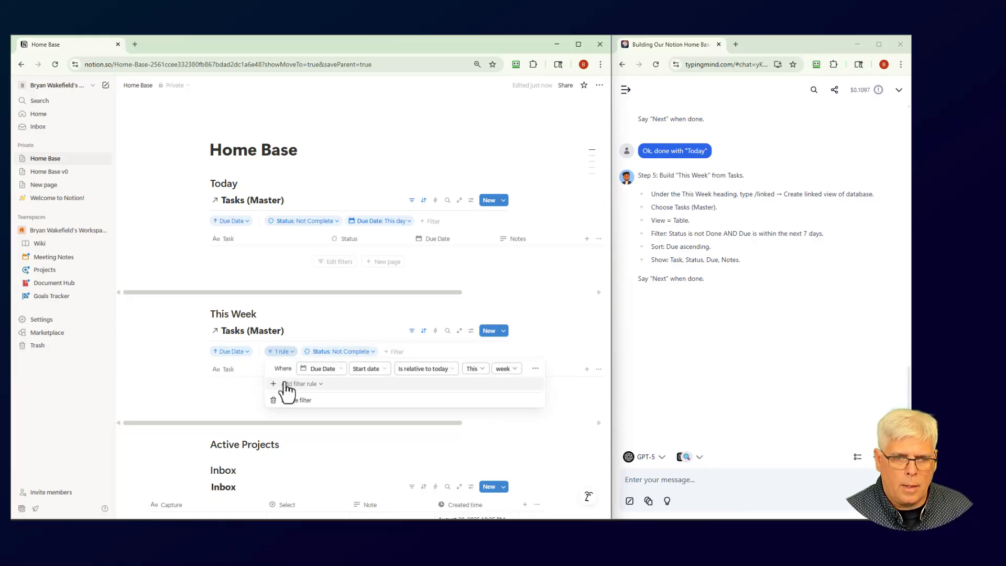
pyautogui.click(536, 369)
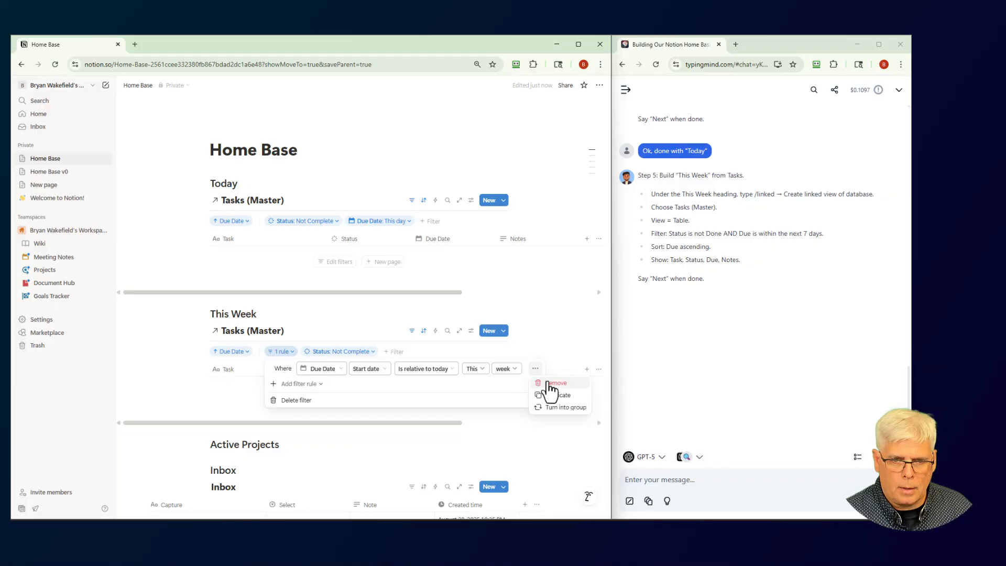
pyautogui.click(273, 370)
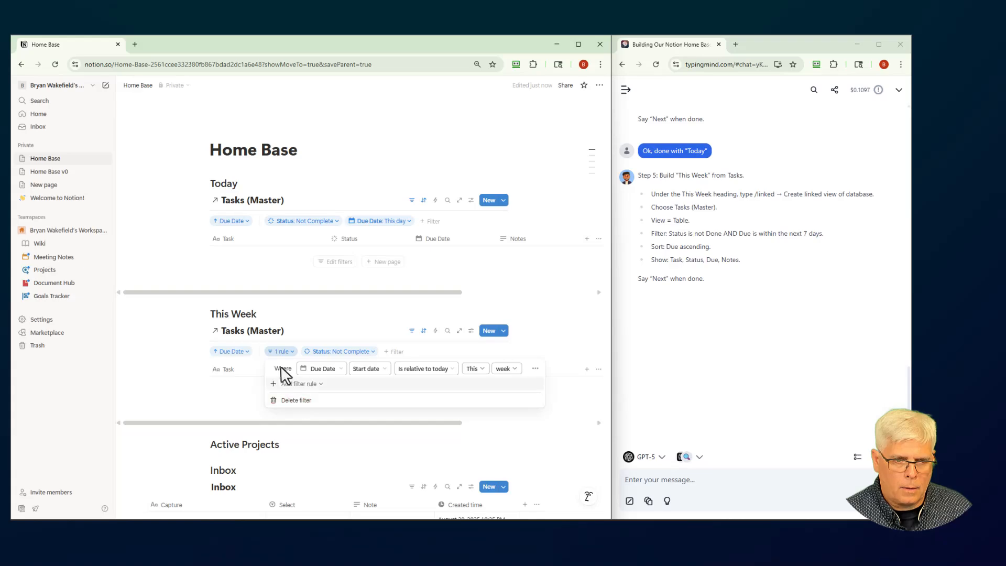
pyautogui.click(141, 332)
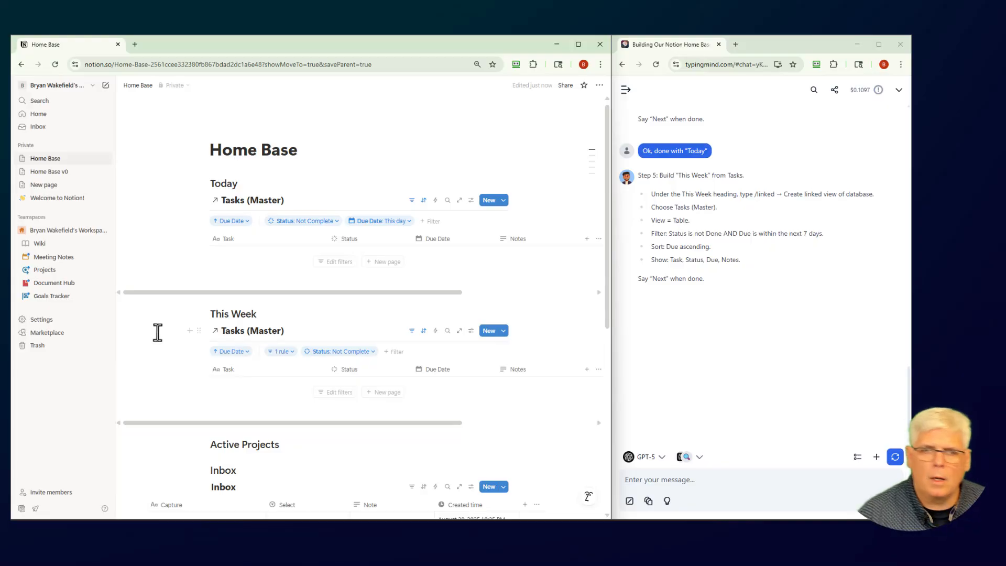
# Send the AI assistant in TypingMind the message "done with This Week"
pyautogui.click(658, 479)
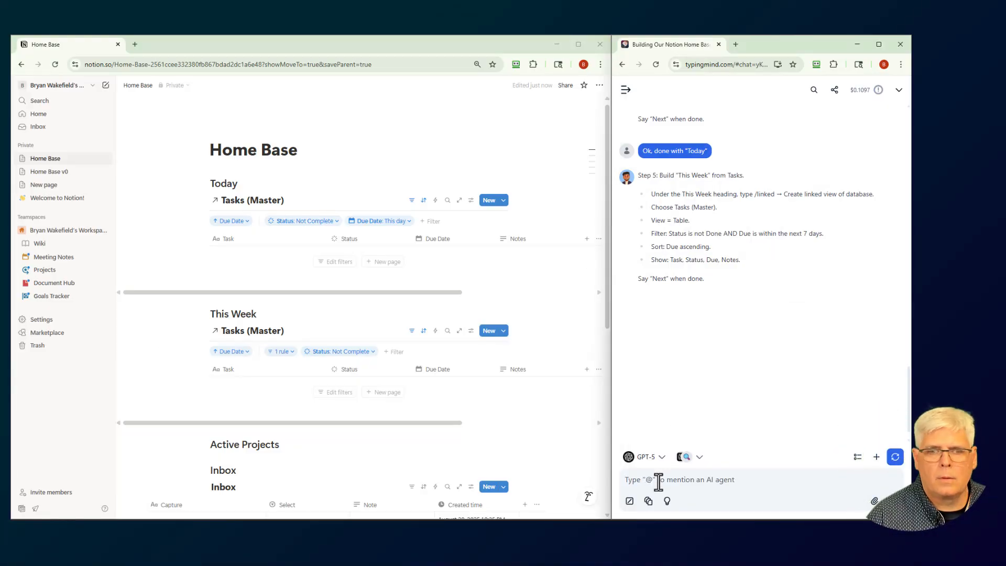
pyautogui.write('done with T')
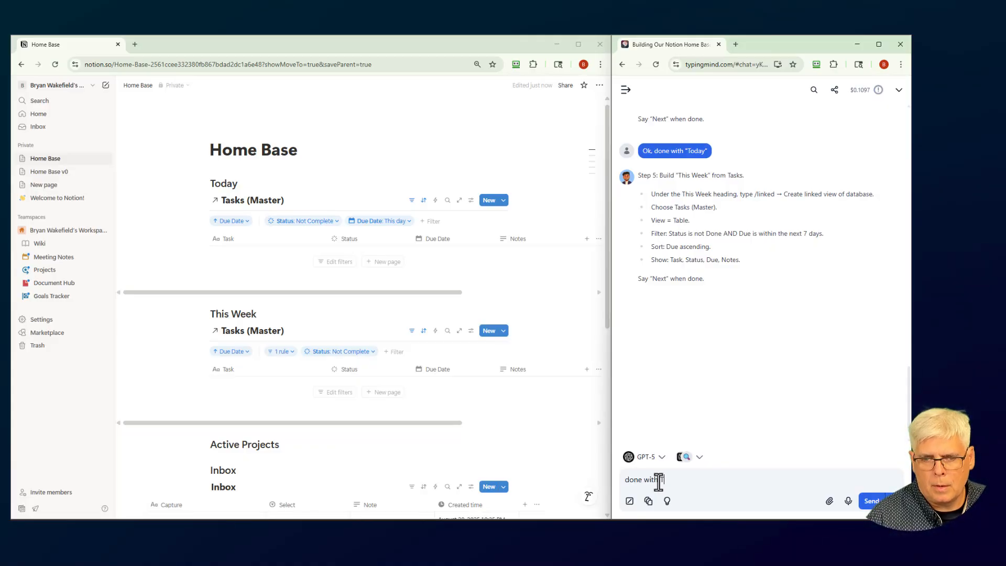
pyautogui.write('his Wee')
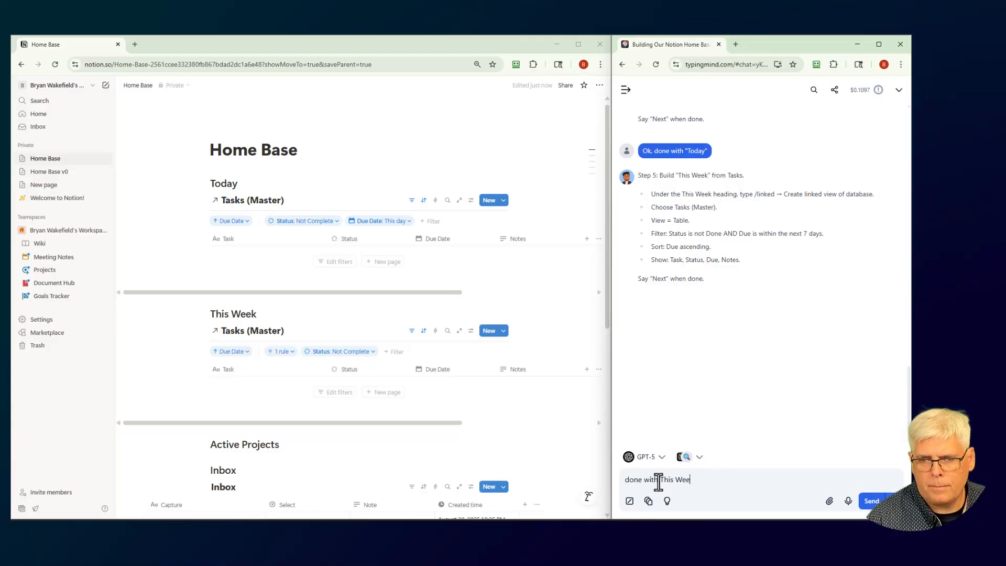
pyautogui.write('k')
pyautogui.press('Return')
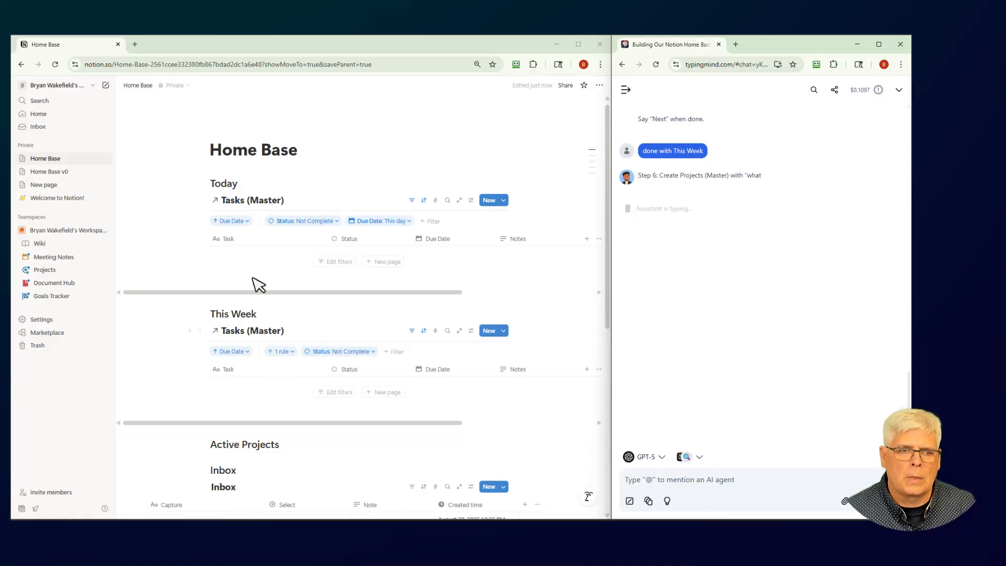
# Insert a new table-view database below Tasks (Master) on the Notion Home Base page and title it "Projects (Master)"
pyautogui.scroll(-2, 257, 270)
pyautogui.scroll(-2, 258, 265)
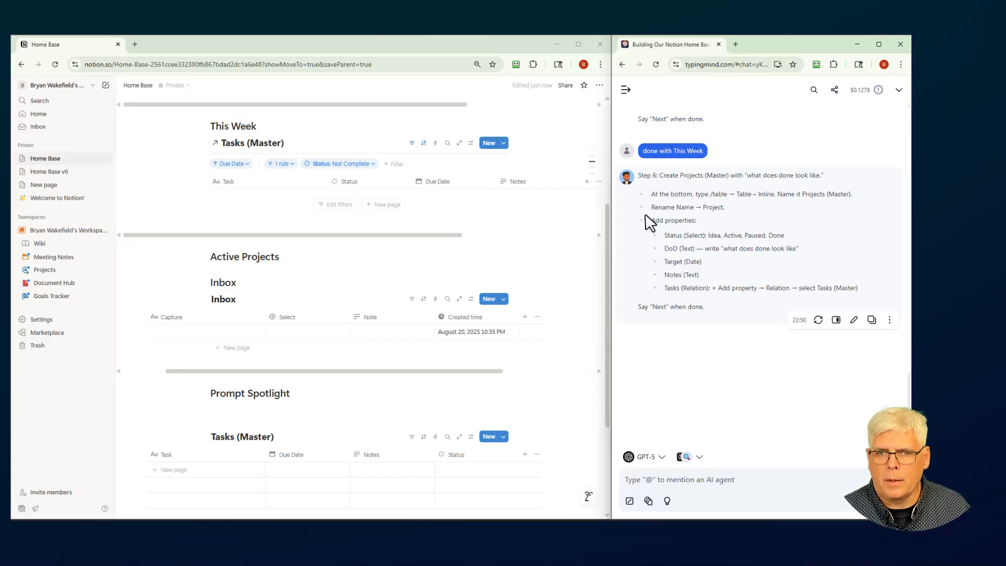
pyautogui.scroll(-3, 443, 313)
pyautogui.click(233, 395)
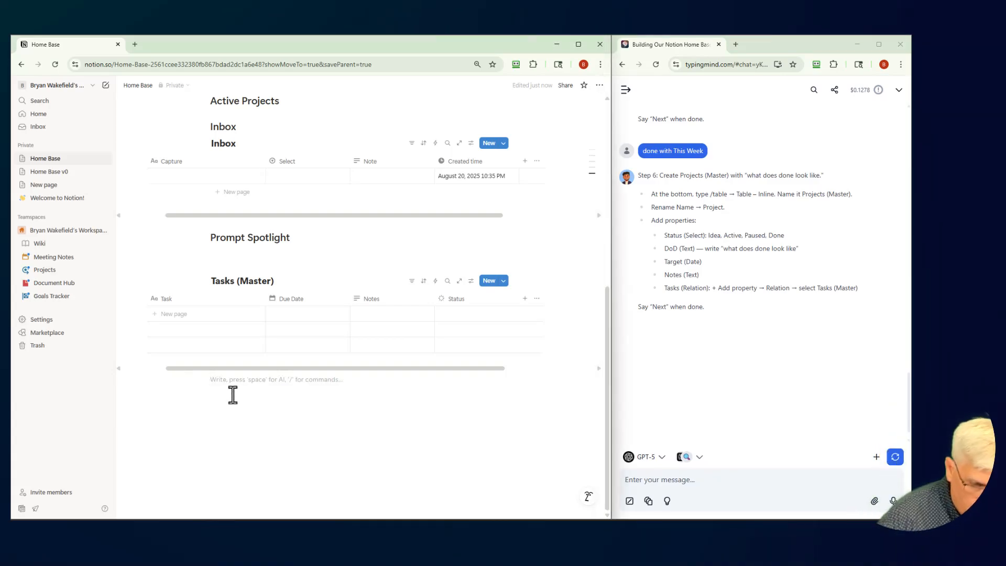
pyautogui.write('/tabl')
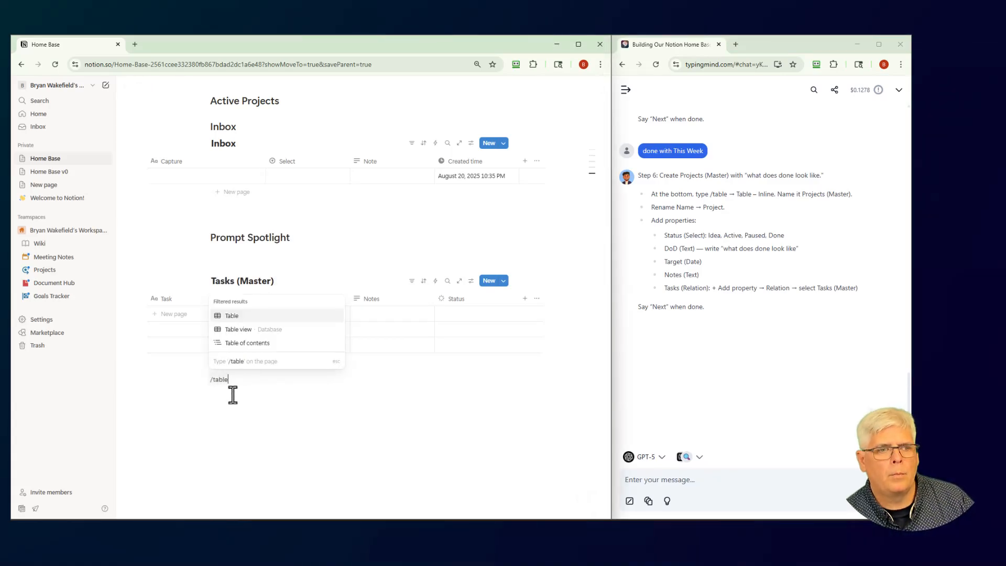
pyautogui.write('e')
pyautogui.click(255, 332)
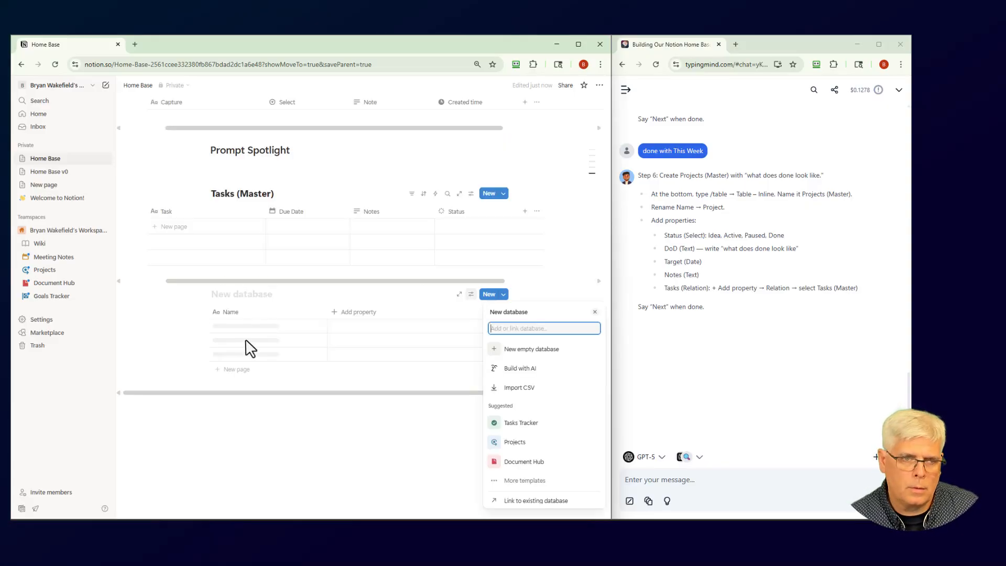
pyautogui.click(225, 296)
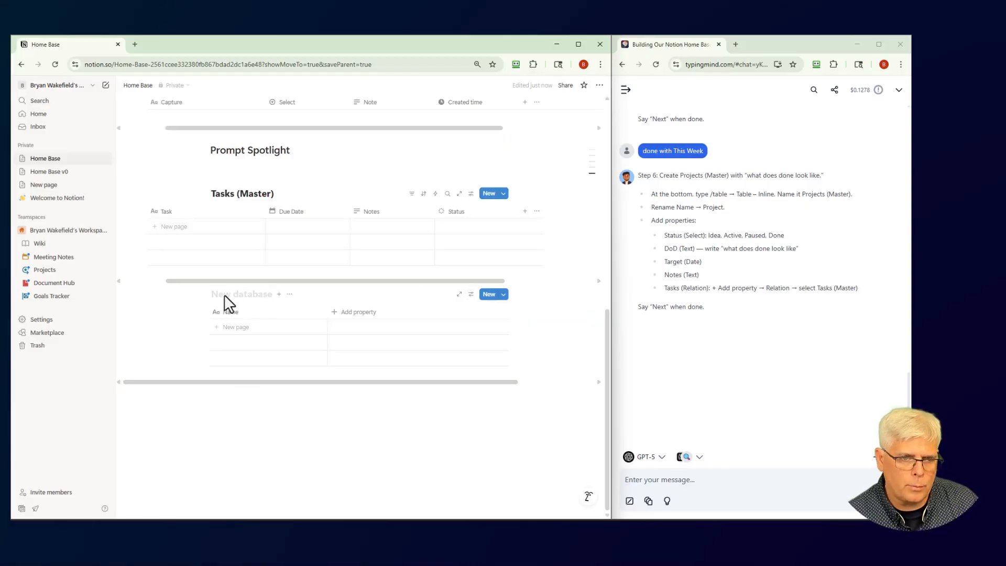
pyautogui.click(224, 295)
pyautogui.write('Projects (Master')
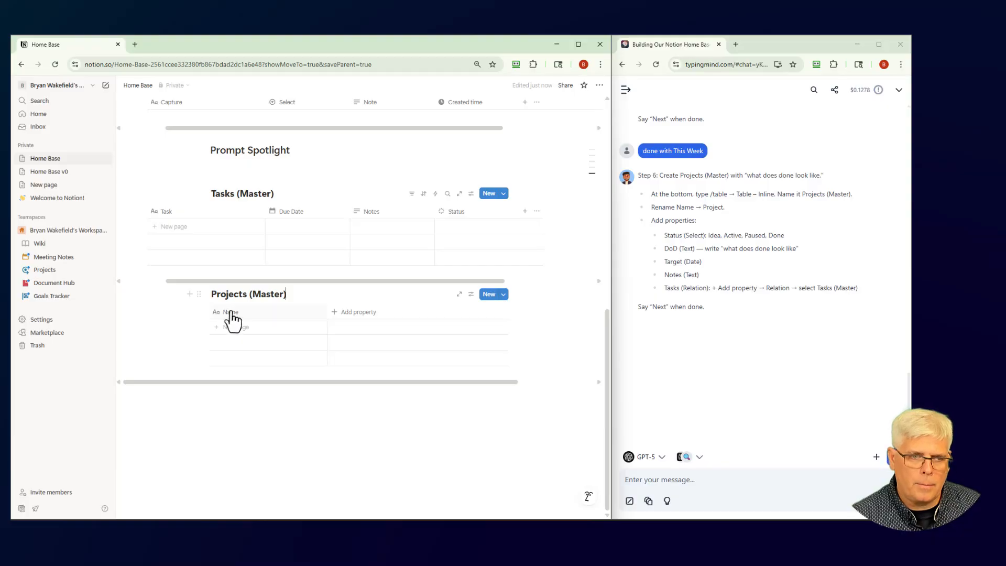
# Rename the Name property of the Projects (Master) table to "Project"
pyautogui.click(230, 312)
pyautogui.press('BackSpace')
pyautogui.press('BackSpace')
pyautogui.press('BackSpace')
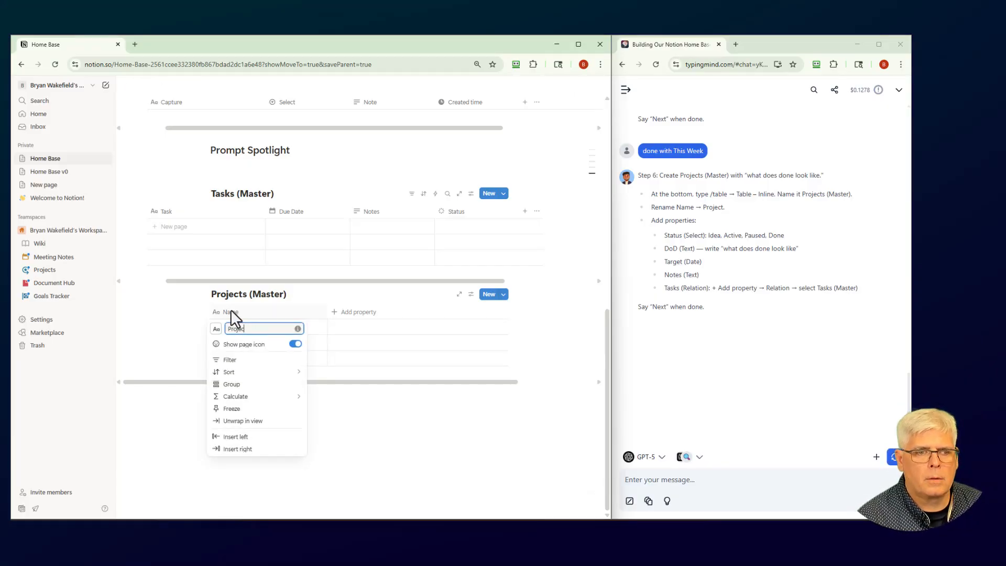
pyautogui.press('Tab')
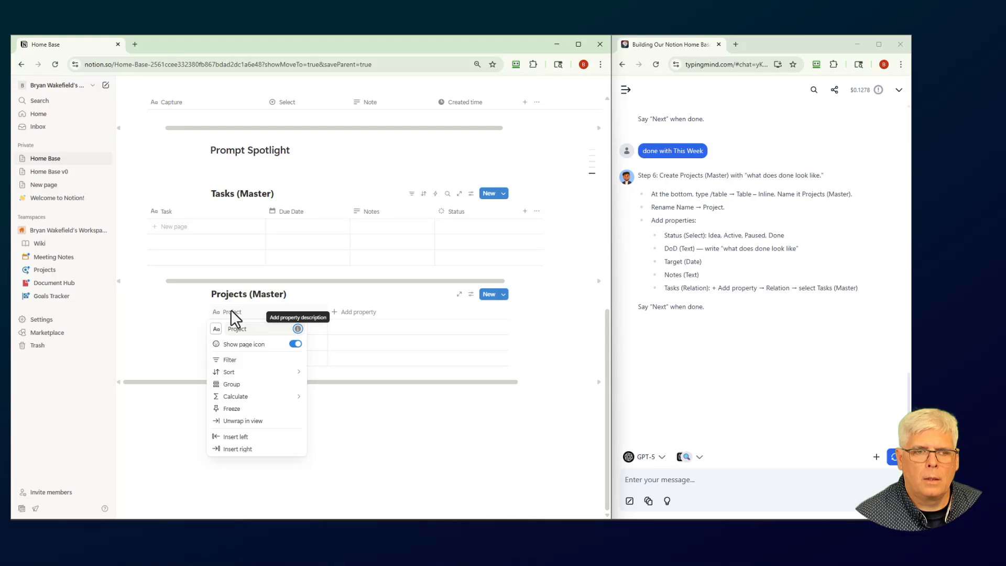
pyautogui.click(179, 310)
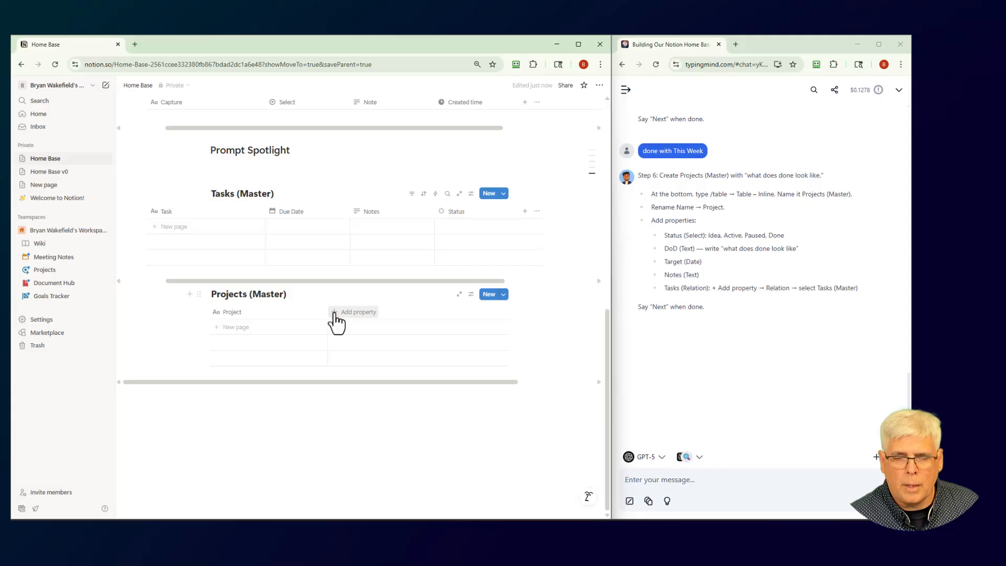
# Add a Status-type property to the Projects (Master) table and check its options and property type
pyautogui.click(334, 313)
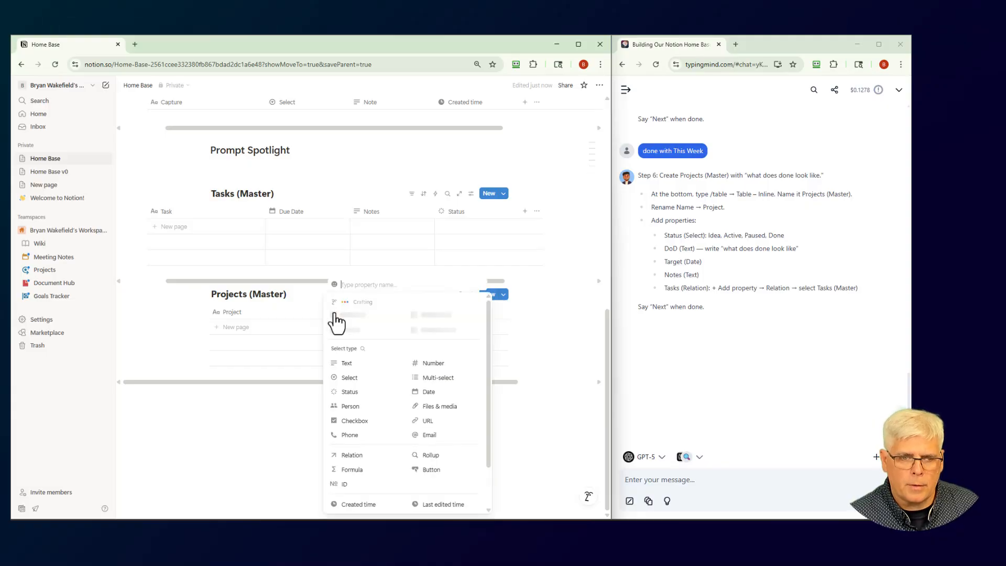
pyautogui.click(351, 392)
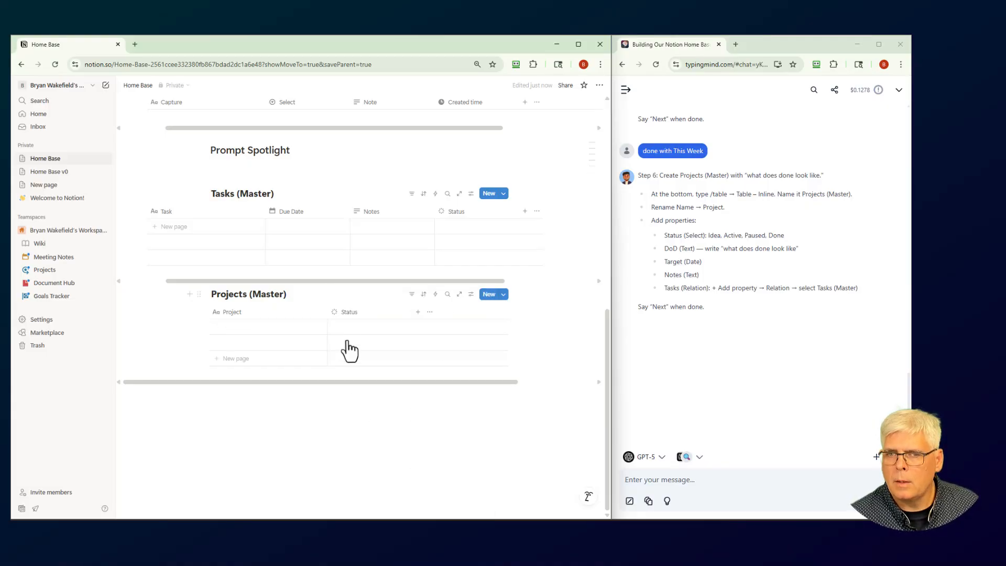
pyautogui.click(374, 330)
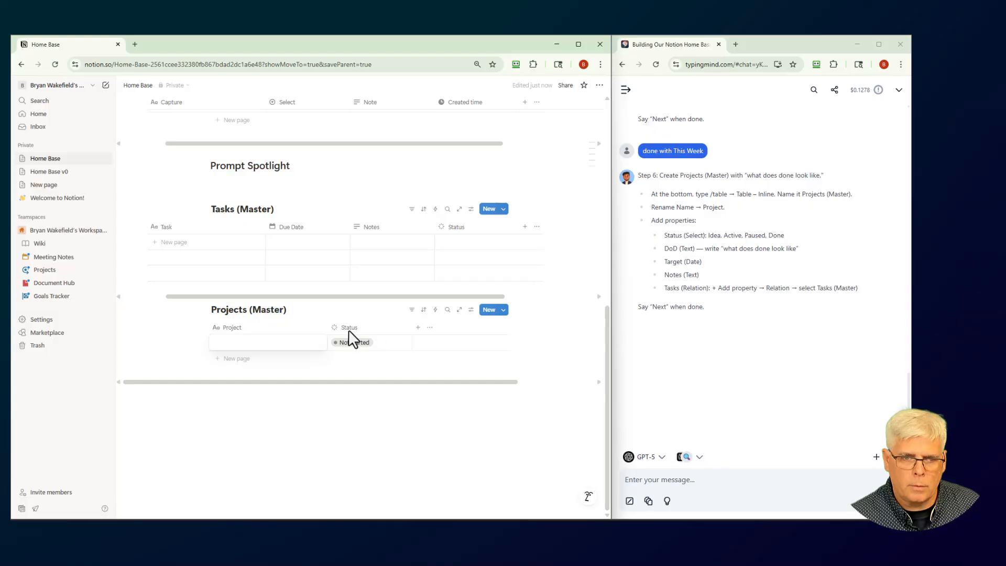
pyautogui.click(340, 437)
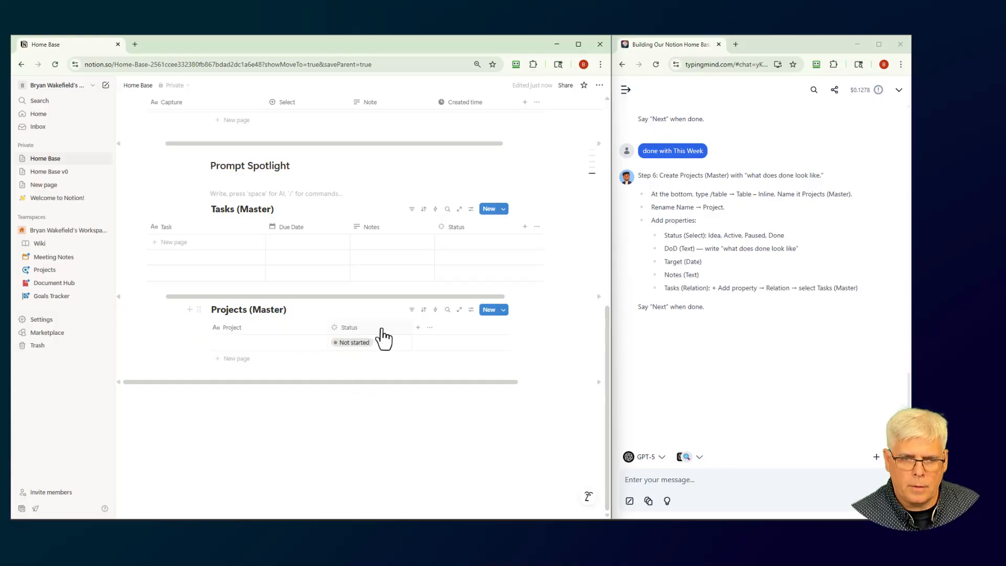
pyautogui.click(363, 343)
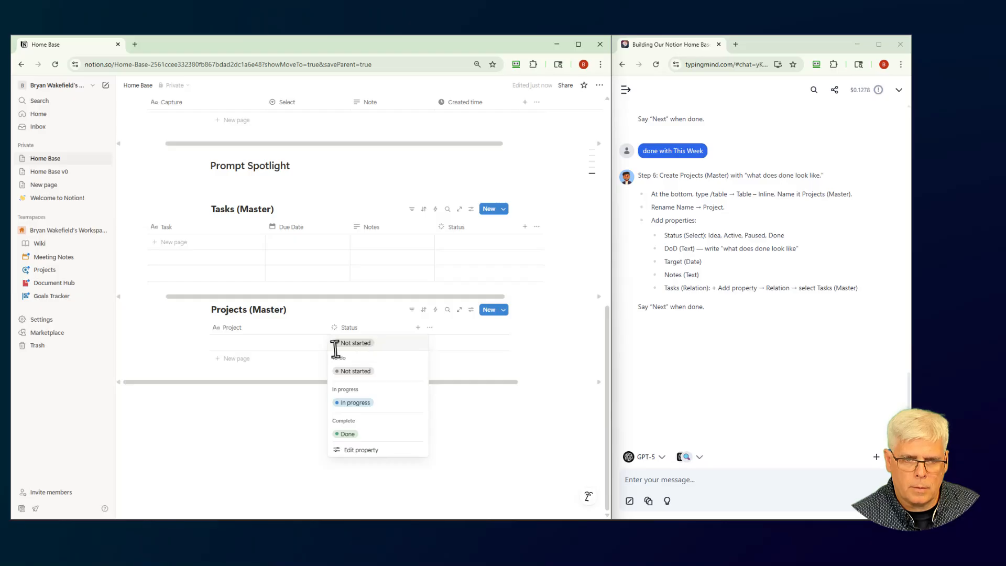
pyautogui.click(349, 452)
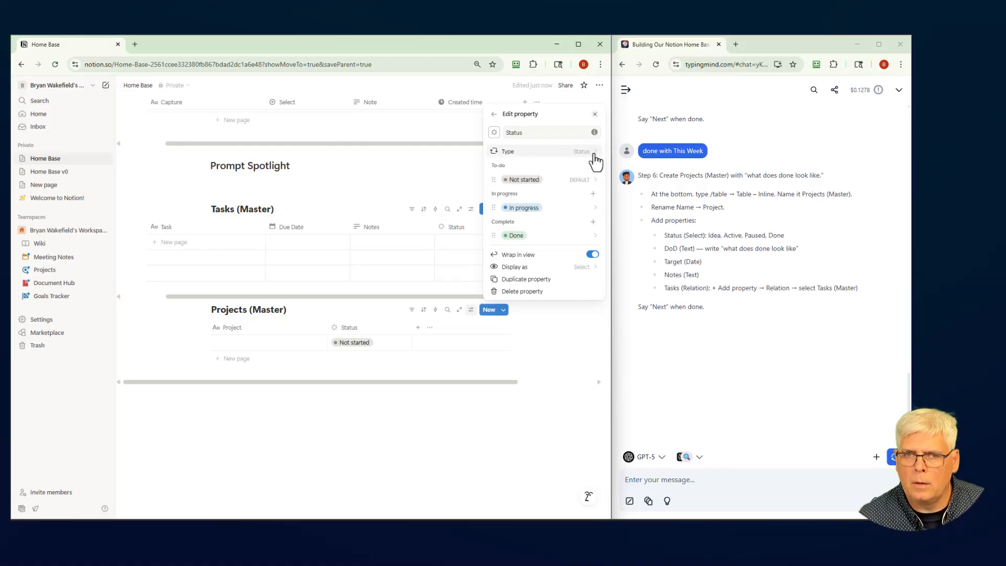
pyautogui.click(595, 156)
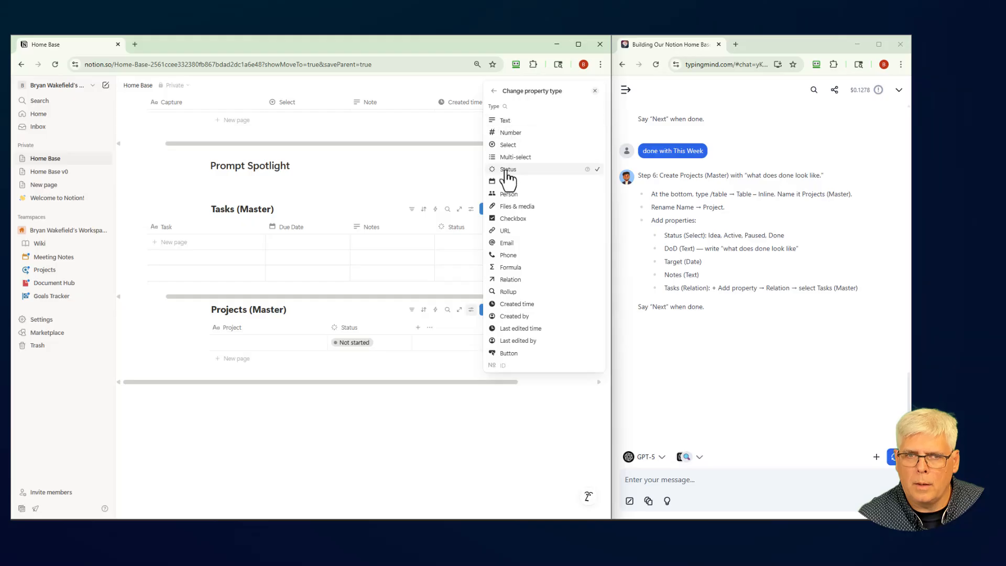
pyautogui.click(364, 335)
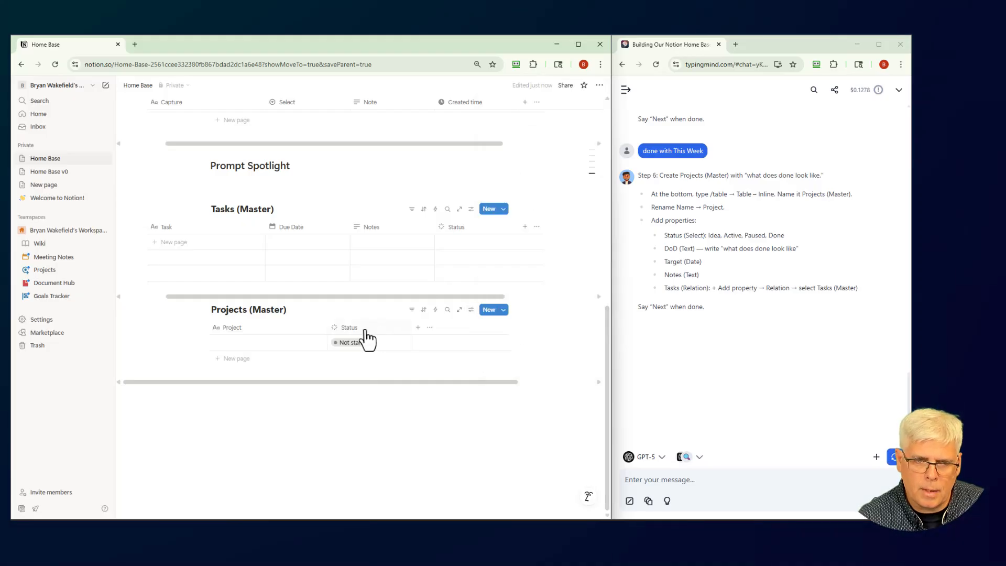
# Delete the Status property from the Projects (Master) table
pyautogui.click(362, 330)
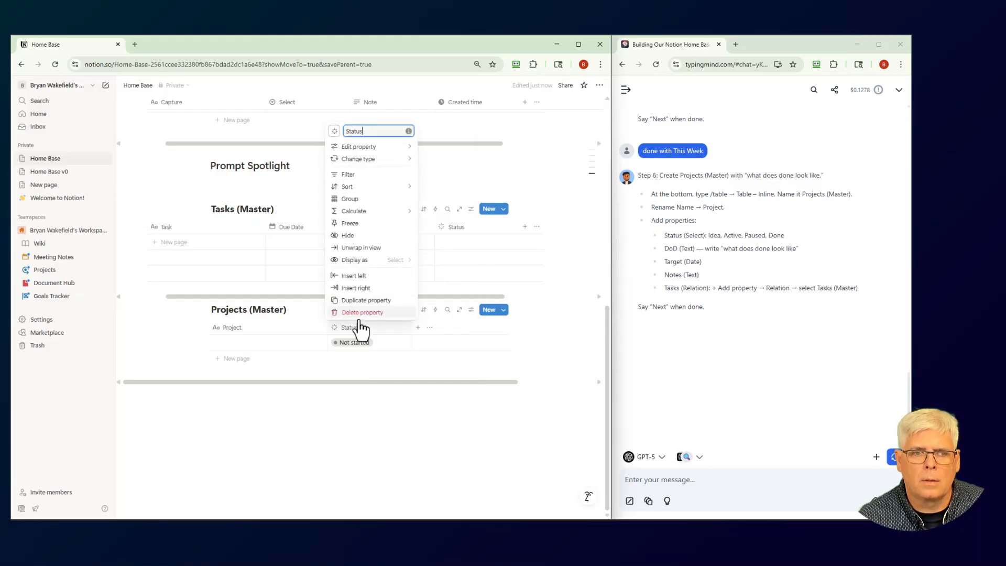
pyautogui.click(359, 313)
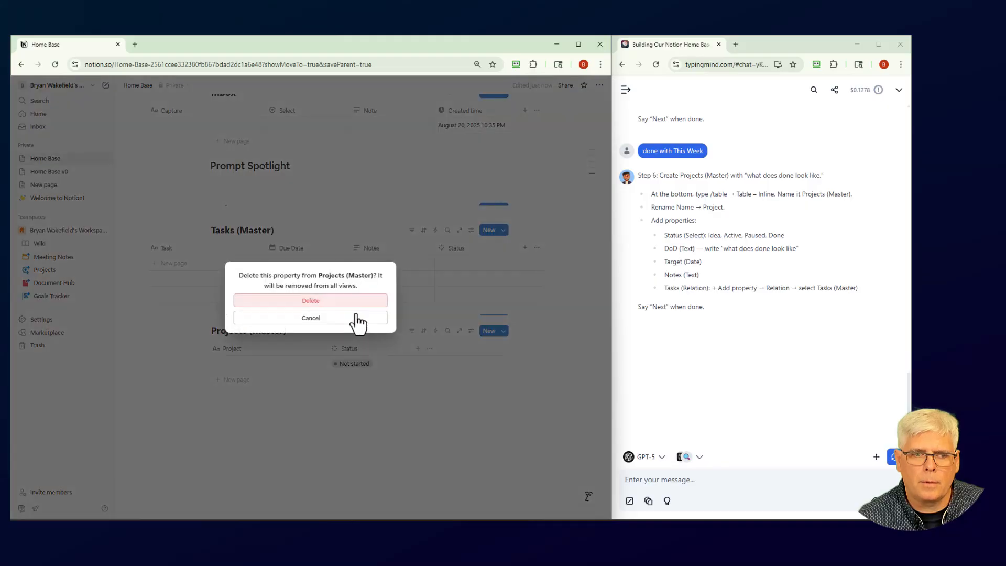
pyautogui.click(324, 307)
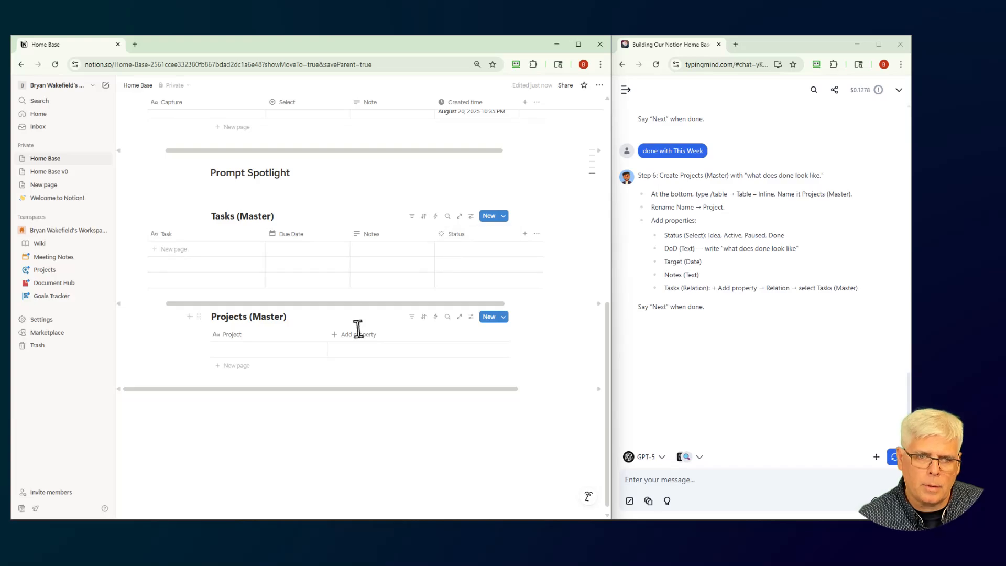
# Add a Select property to Projects (Master) with the options Idea, Active, Paused and Done
pyautogui.click(347, 337)
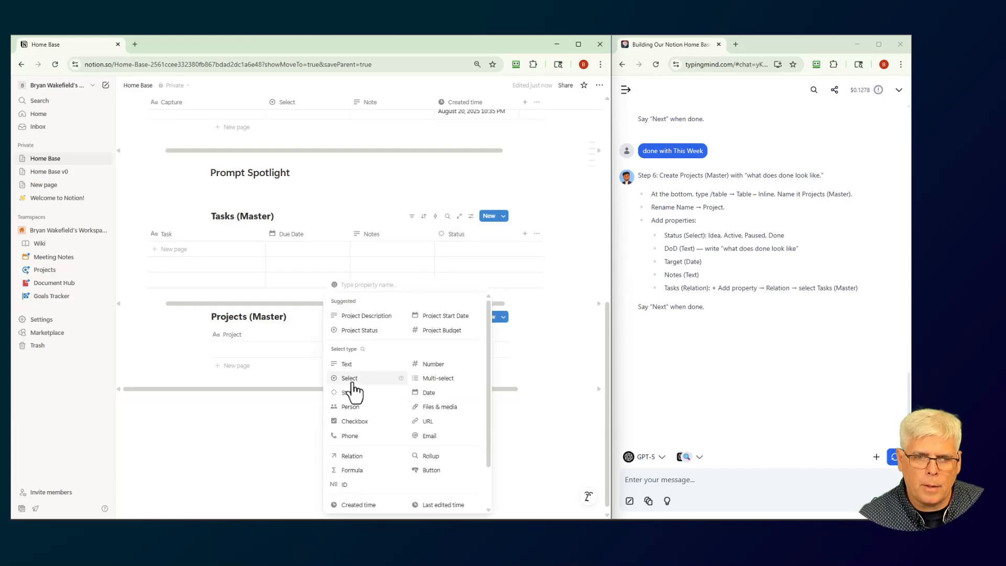
pyautogui.click(352, 380)
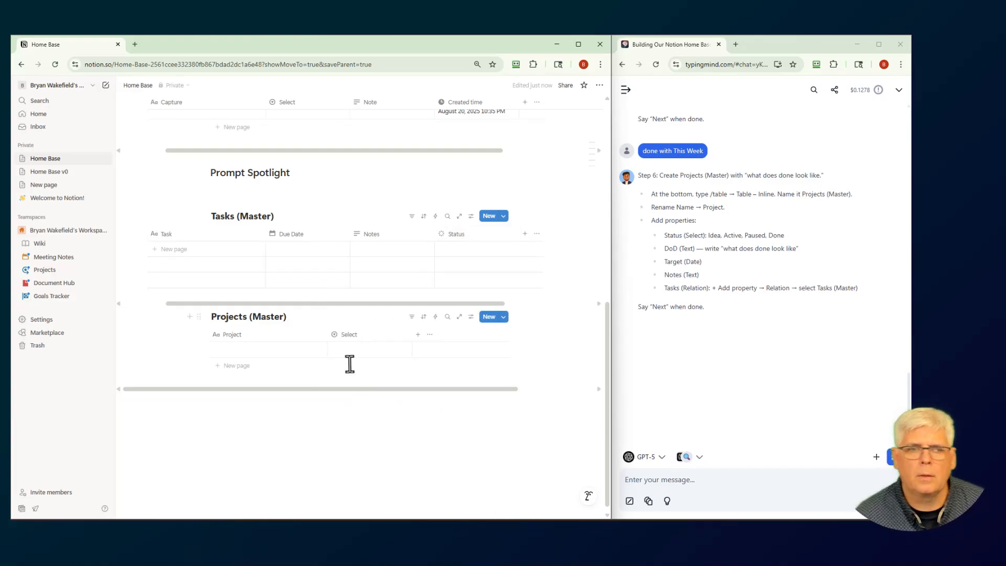
pyautogui.click(349, 335)
pyautogui.click(391, 154)
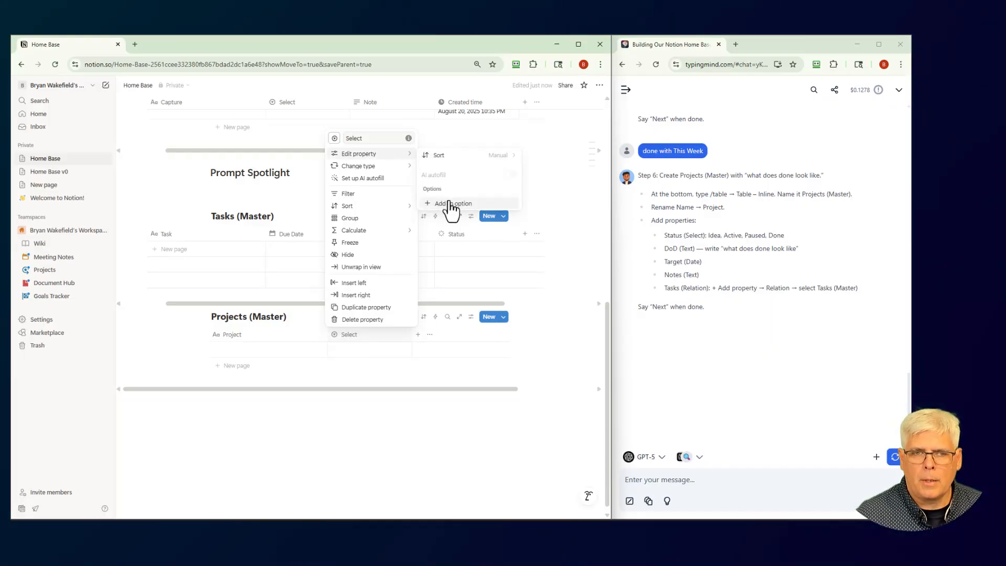
pyautogui.click(451, 204)
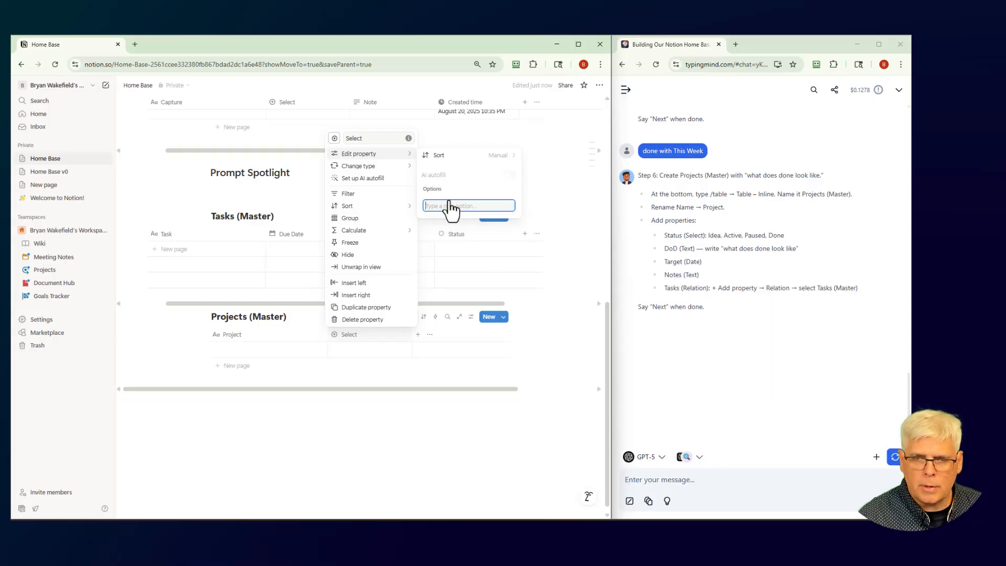
pyautogui.write('Idea')
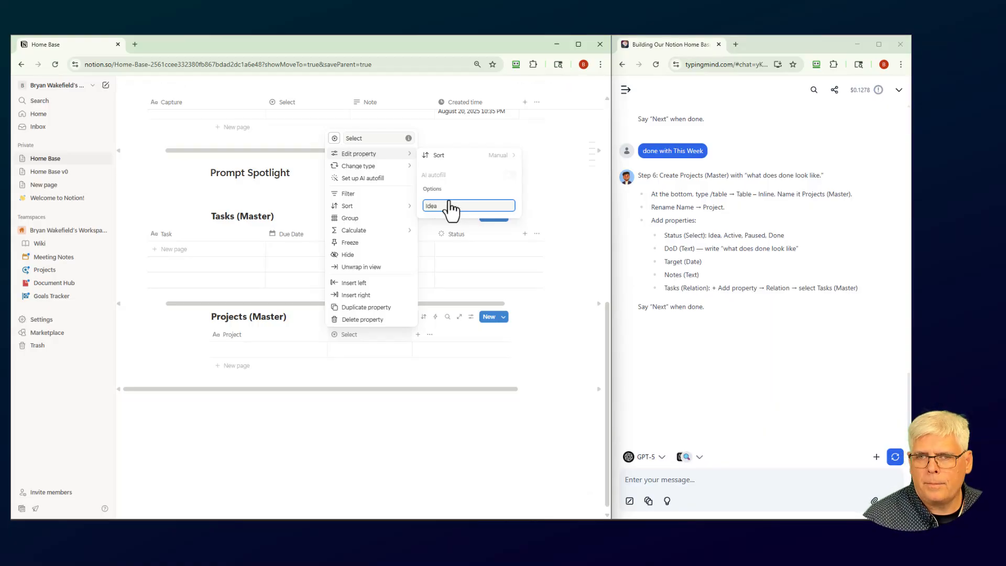
pyautogui.press('Return')
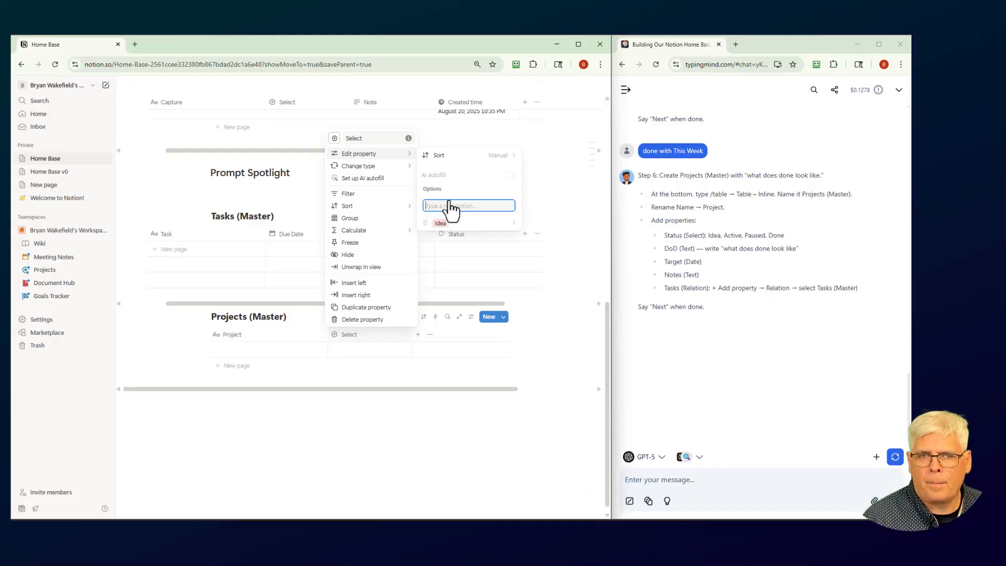
pyautogui.write('Active')
pyautogui.press('Return')
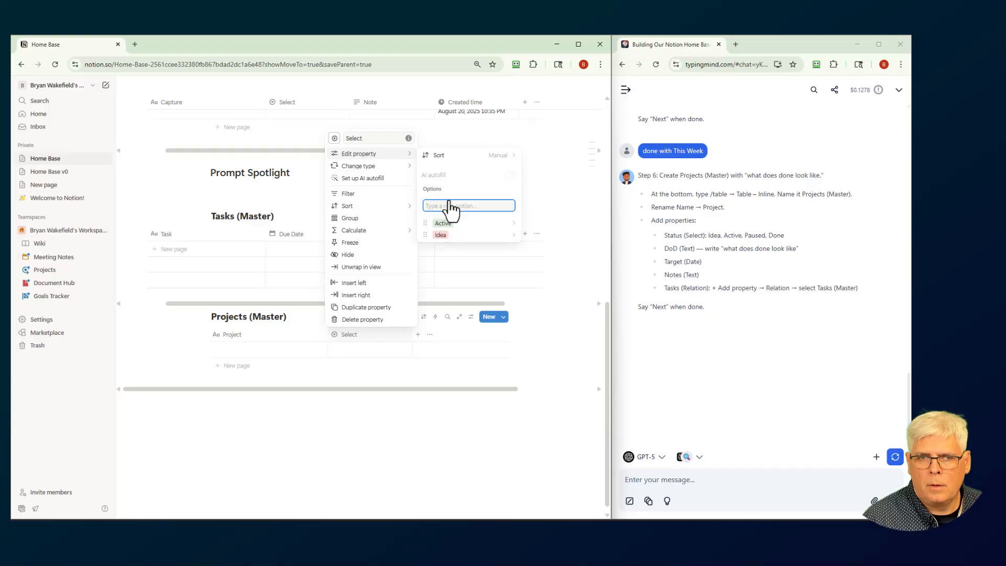
pyautogui.write('Paused')
pyautogui.press('Return')
pyautogui.write('D')
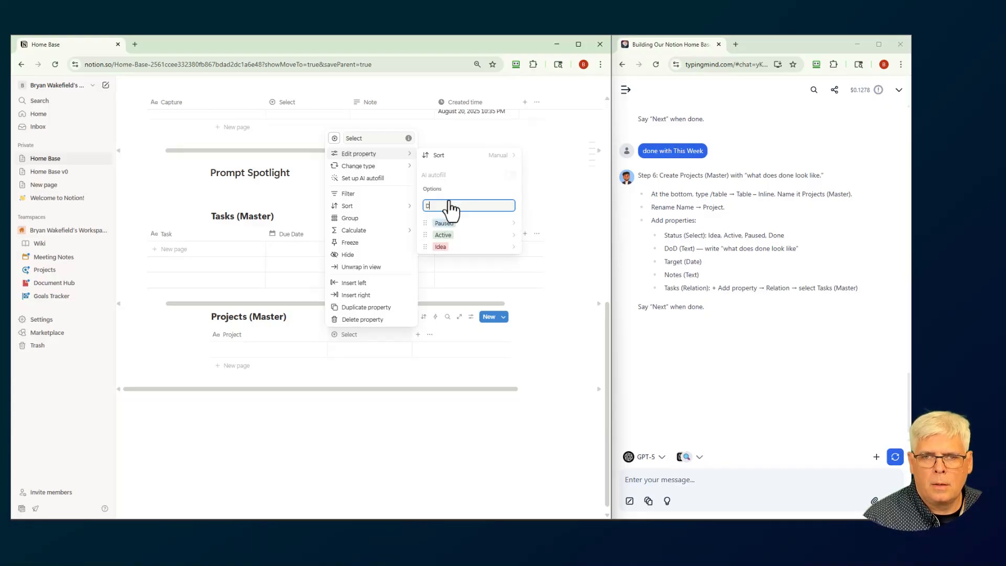
pyautogui.write('one')
pyautogui.press('Return')
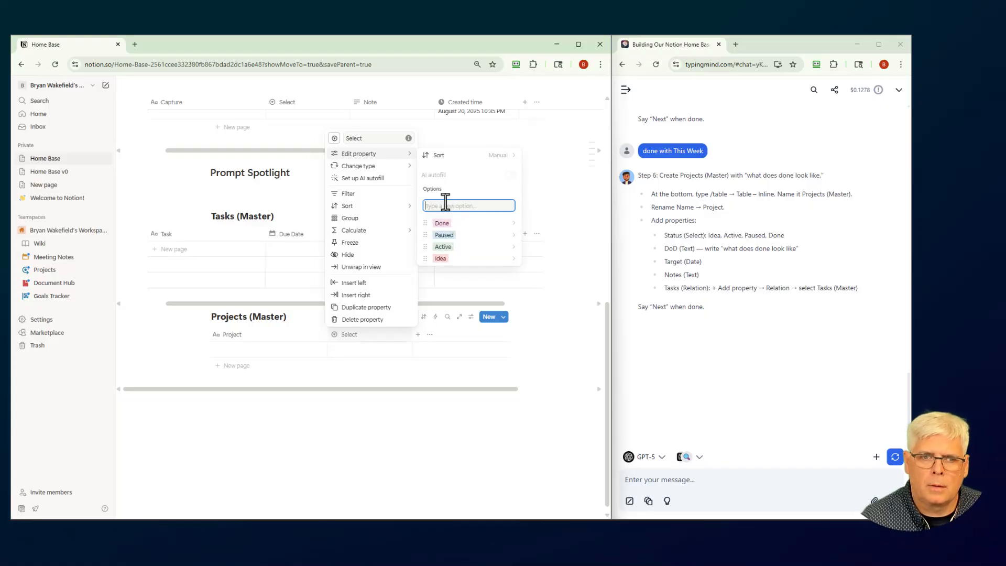
# Reorder the Select property's options in Projects (Master) to Idea, Active, Paused, Done
pyautogui.moveTo(425, 258); pyautogui.dragTo(427, 224)
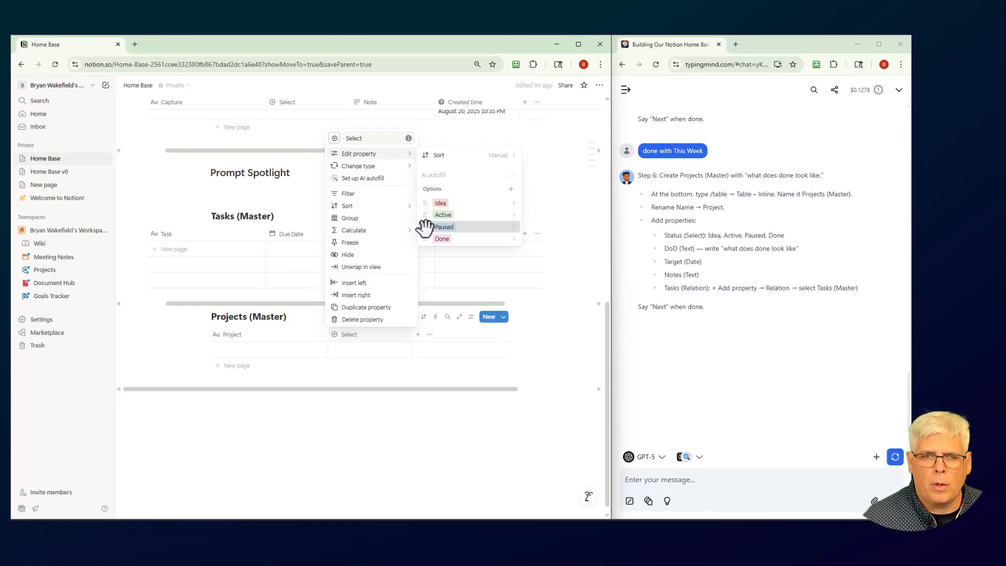
pyautogui.moveTo(425, 227)
pyautogui.mouseDown()
pyautogui.moveTo(427, 243)
pyautogui.moveTo(428, 229)
pyautogui.mouseUp()
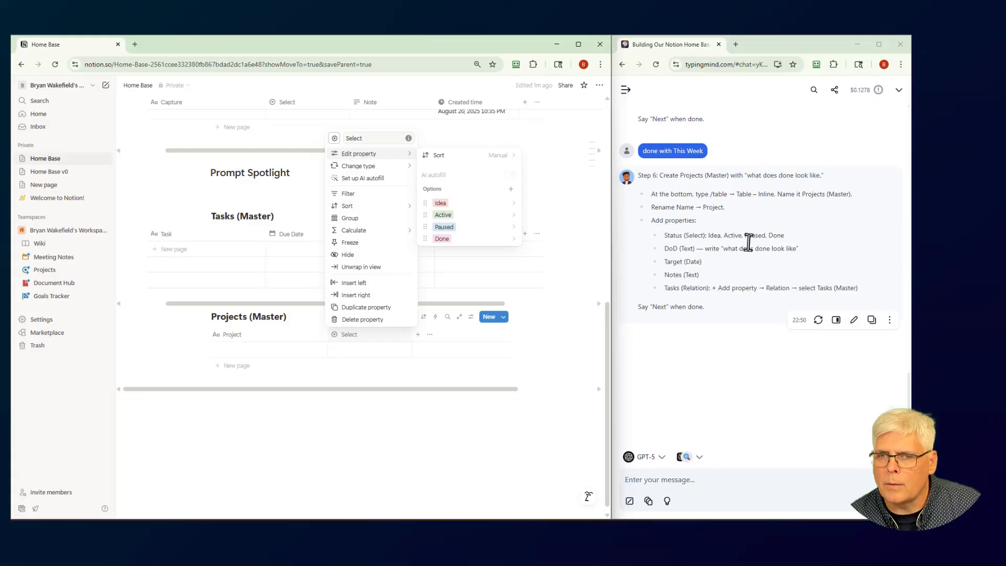
pyautogui.click(555, 318)
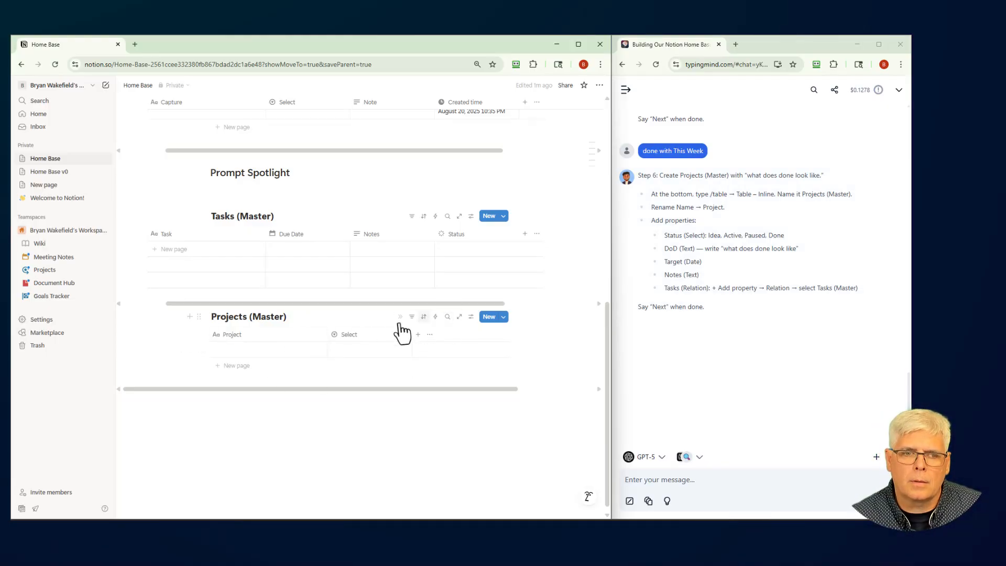
# Add a Text property to Projects (Master) and name it "DoD"
pyautogui.click(418, 335)
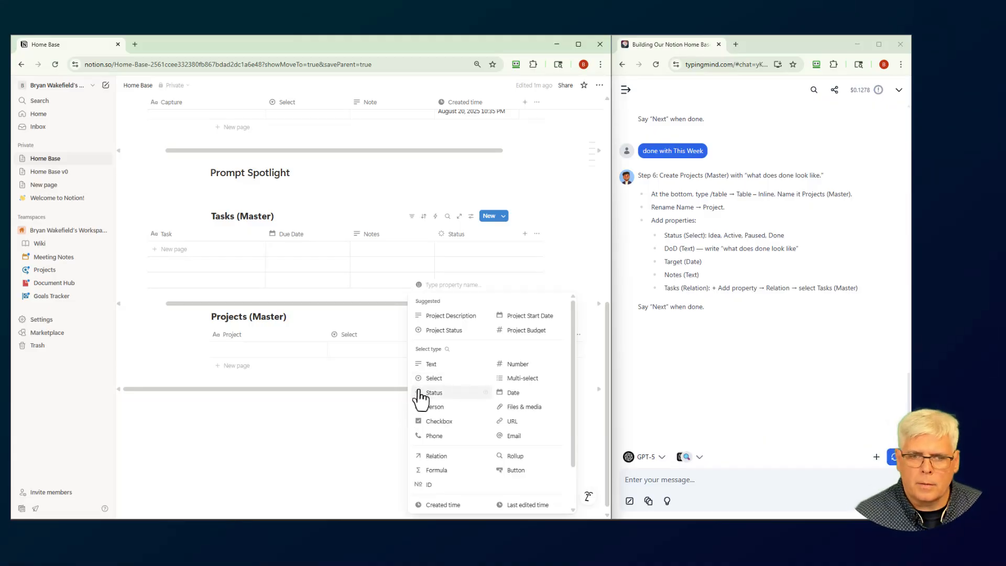
pyautogui.click(434, 365)
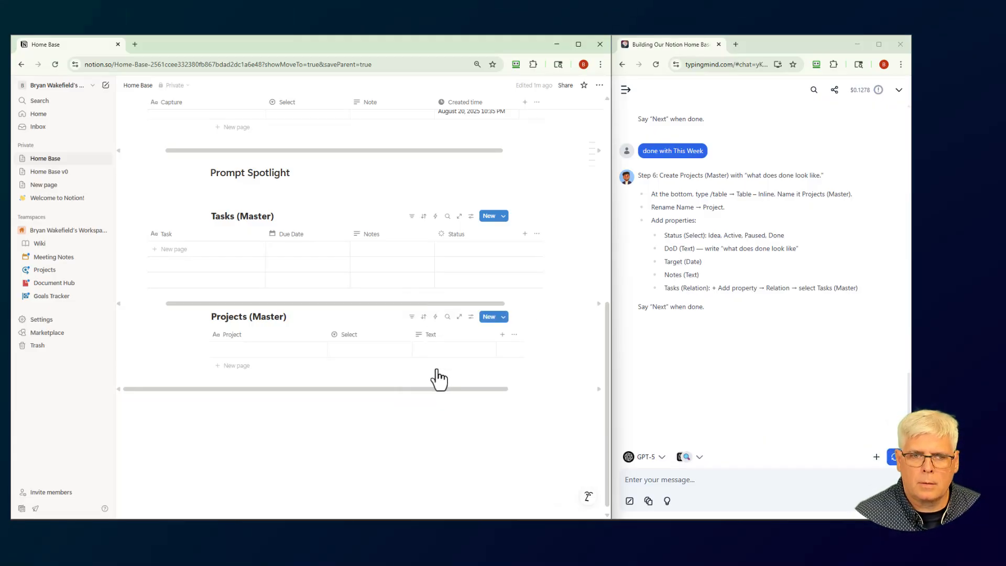
pyautogui.click(423, 336)
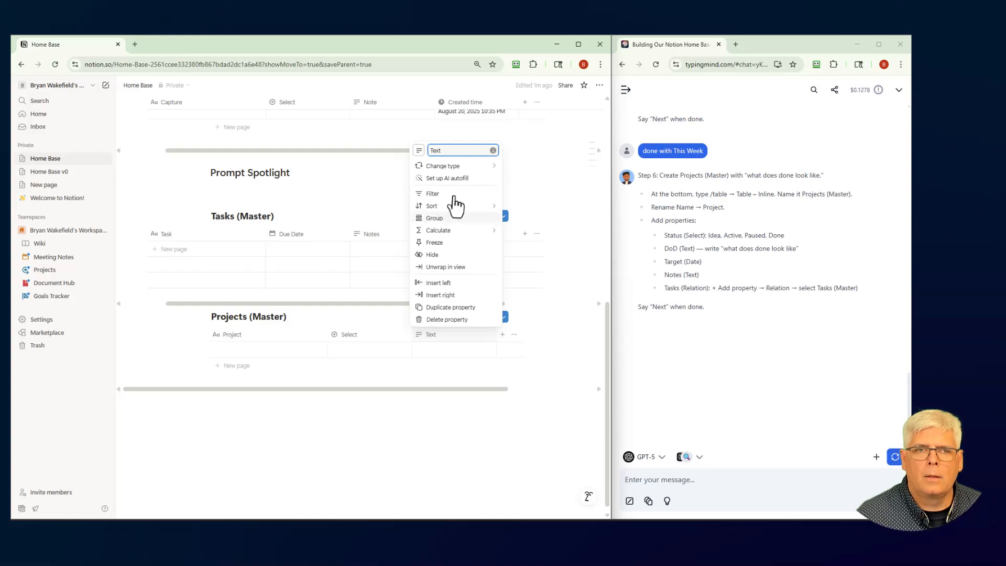
pyautogui.click(454, 168)
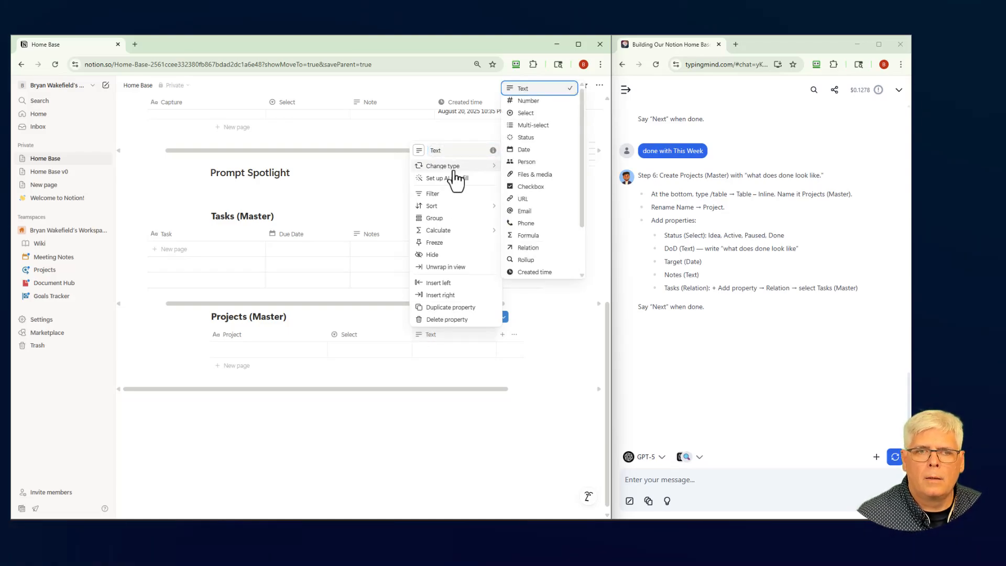
pyautogui.doubleClick(458, 151)
pyautogui.press('BackSpace')
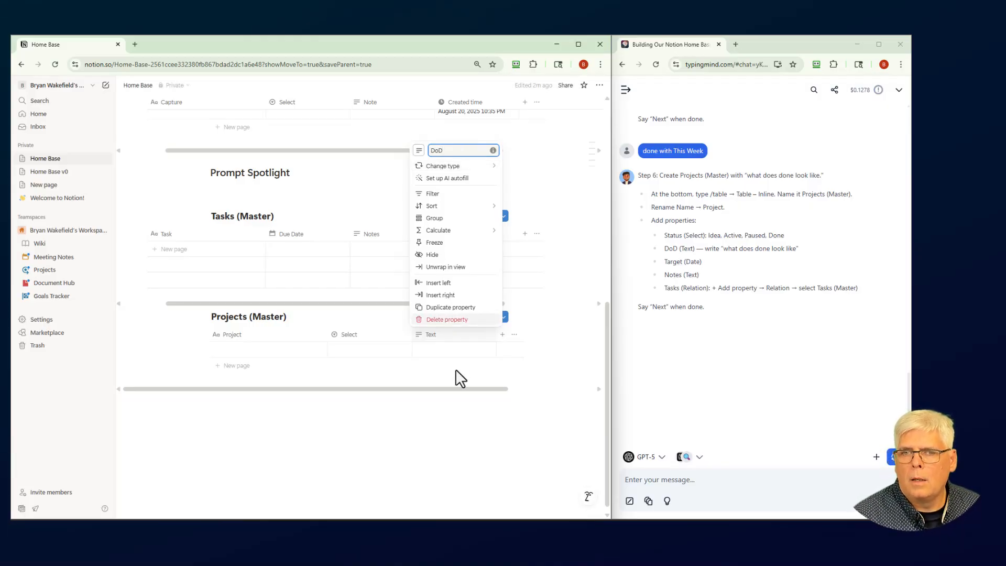
pyautogui.press('BackSpace')
pyautogui.press('BackSpace')
pyautogui.press('BackSpace')
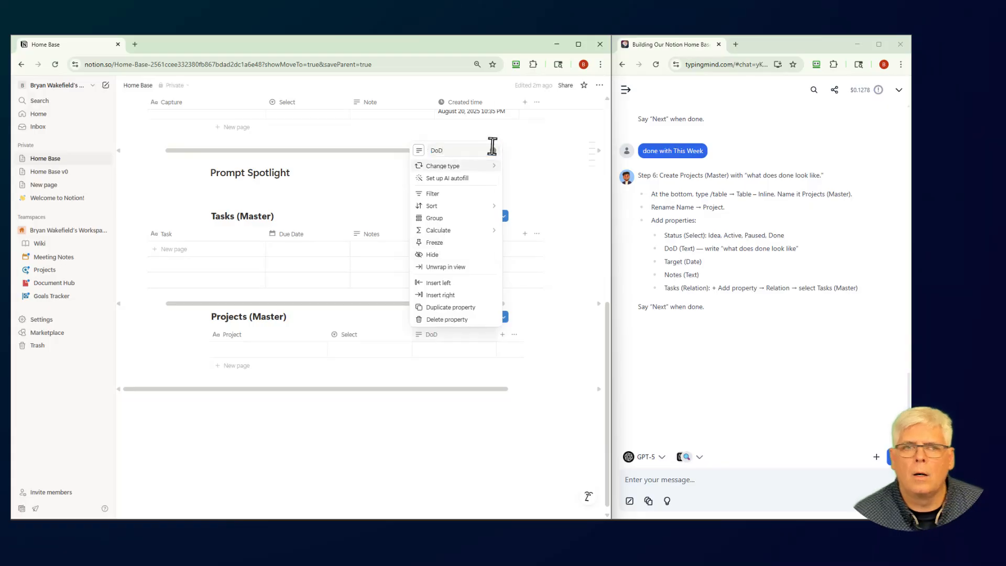
pyautogui.click(495, 162)
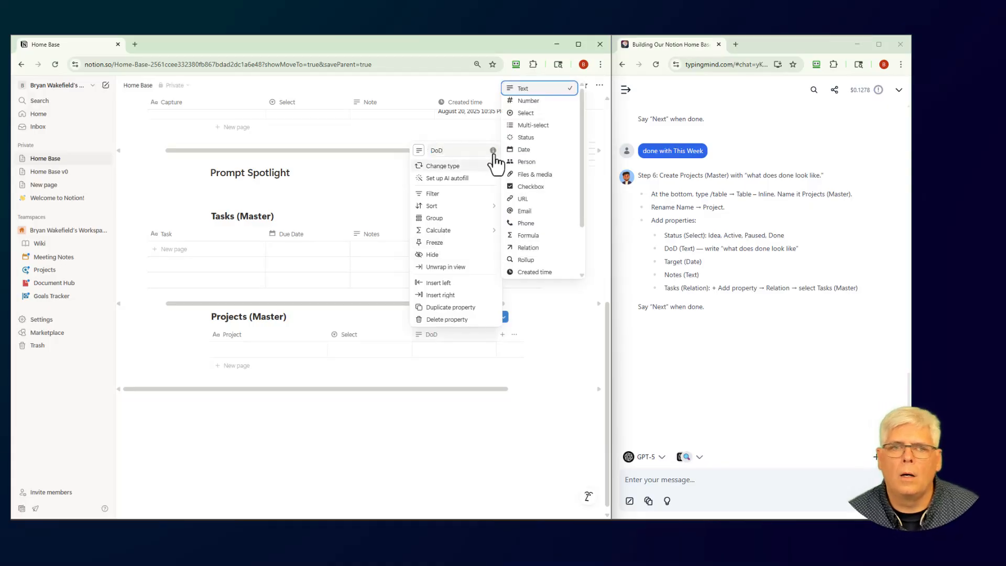
pyautogui.scroll(-3, 509, 157)
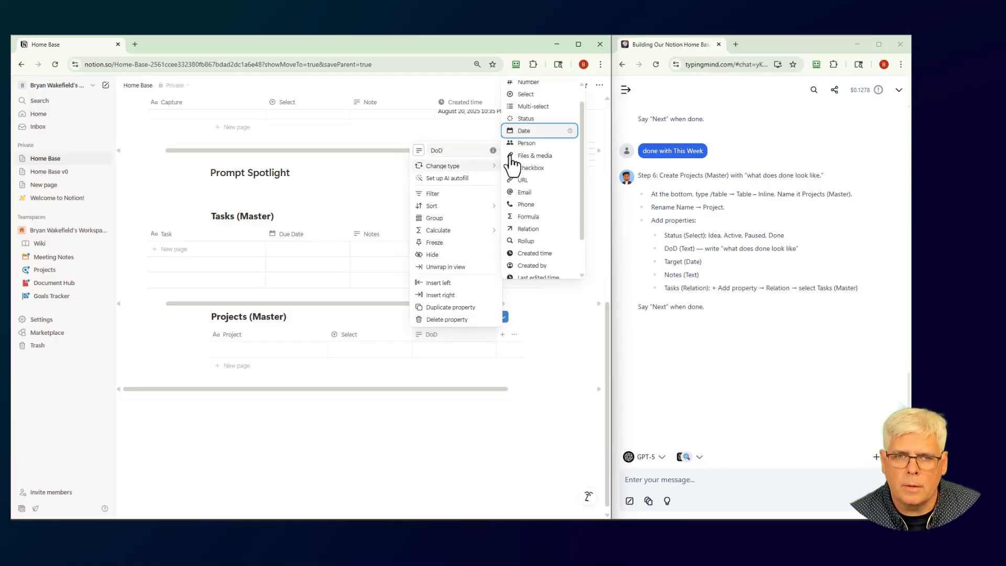
pyautogui.scroll(3, 512, 162)
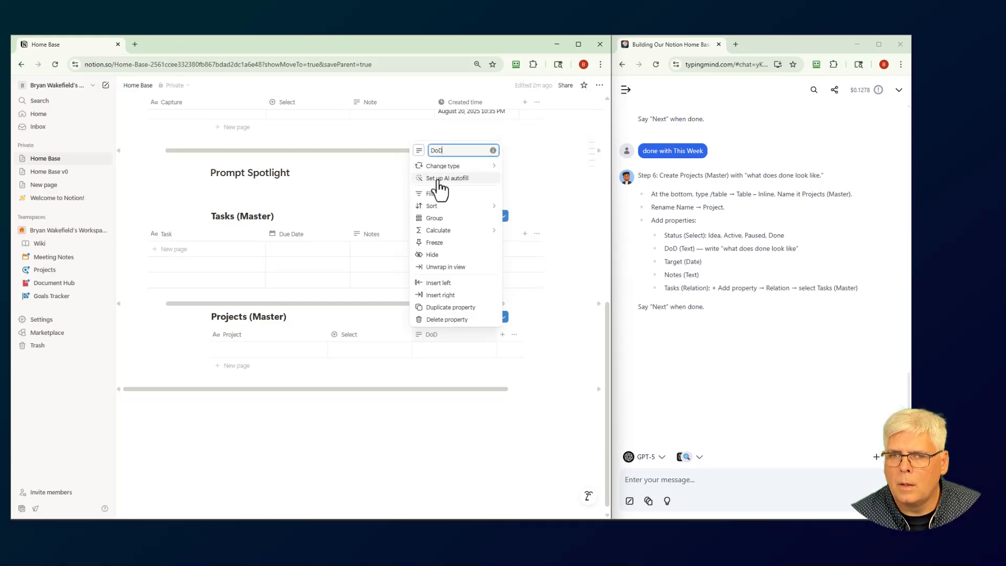
# Send the AI assistant in TypingMind the message "what does DoD mean?" and return to the Projects (Master) table in Notion
pyautogui.click(679, 482)
pyautogui.write('what does DoD mean?')
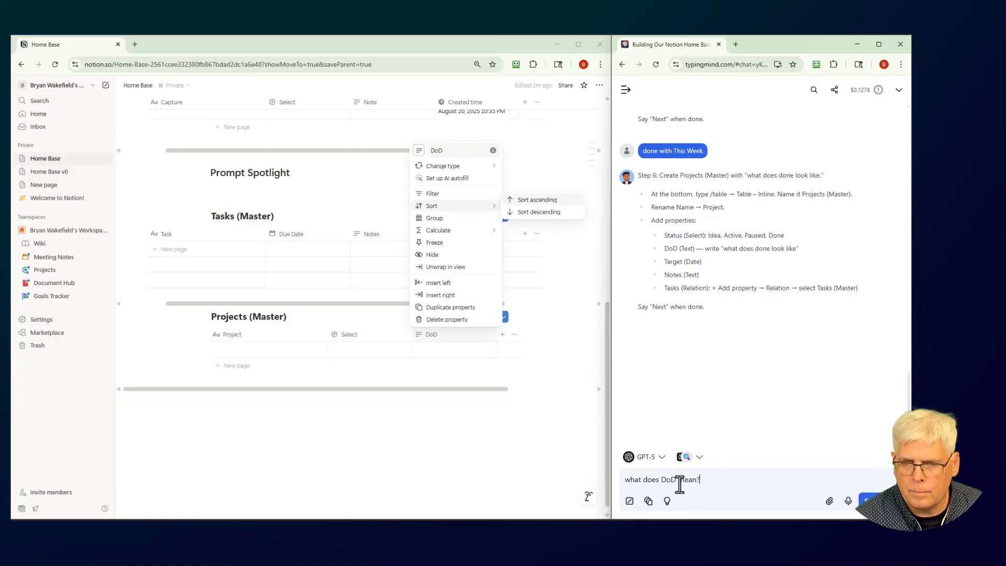
pyautogui.press('Return')
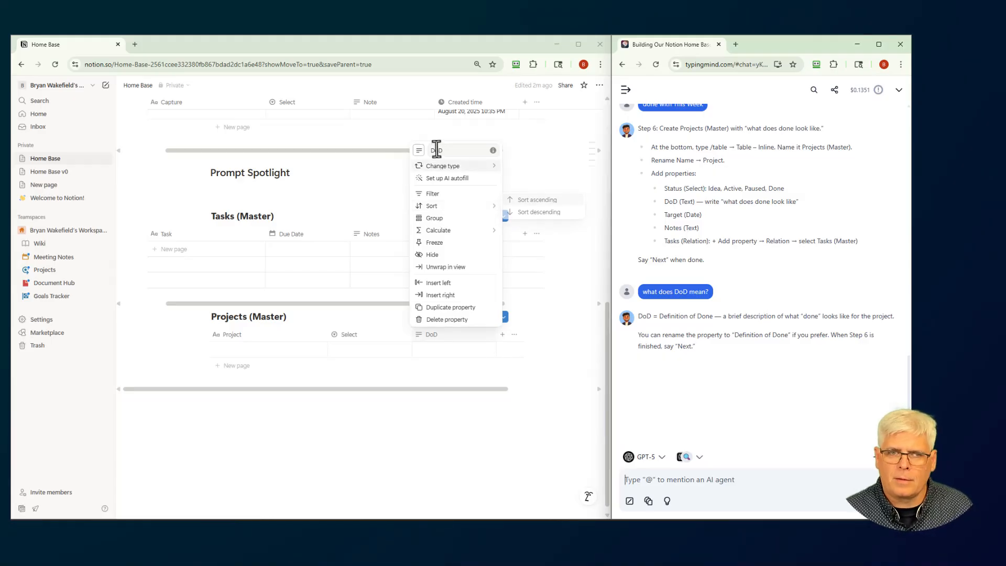
pyautogui.click(435, 361)
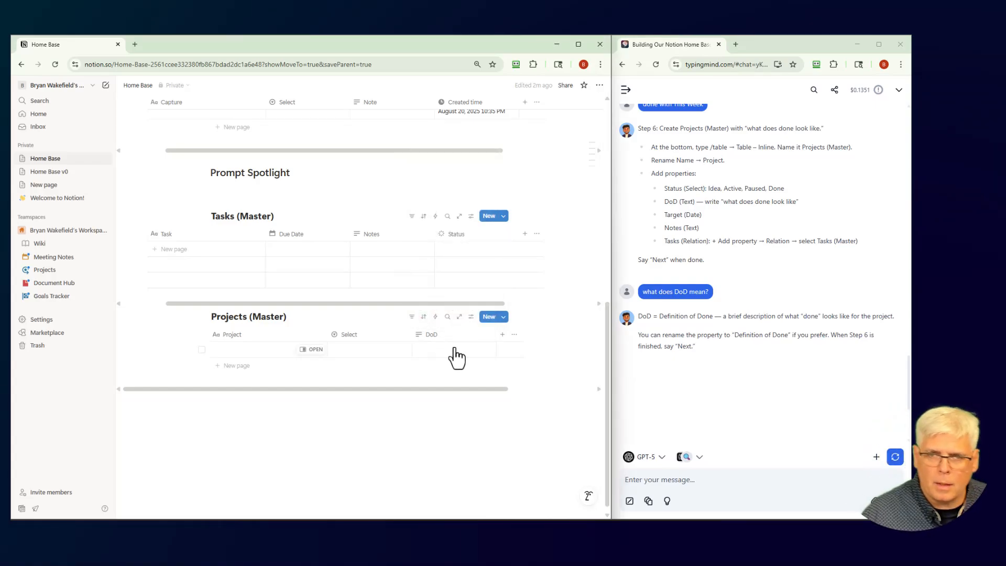
# Add a Date property to Projects (Master) and name it "Target"
pyautogui.click(502, 335)
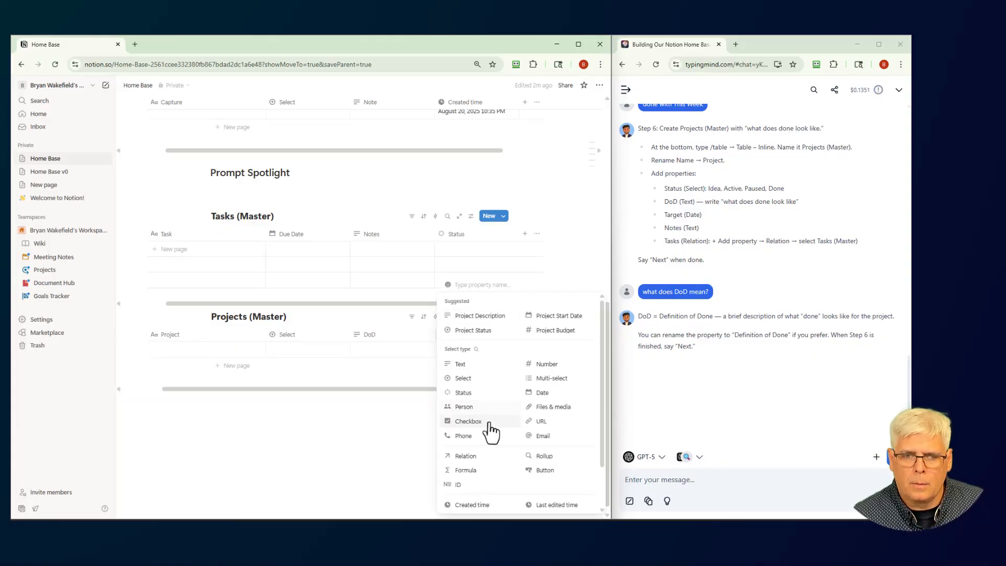
pyautogui.click(539, 393)
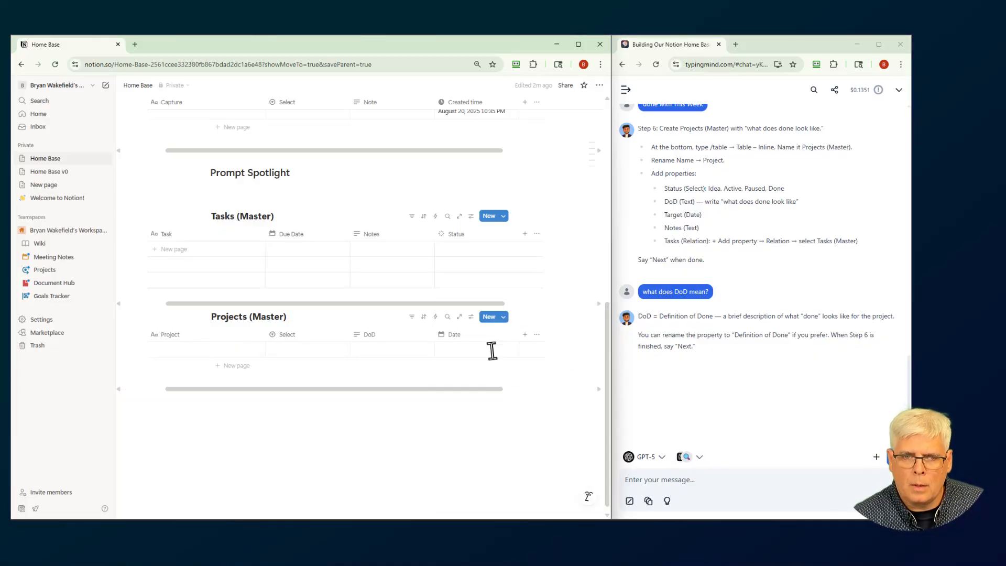
pyautogui.click(459, 340)
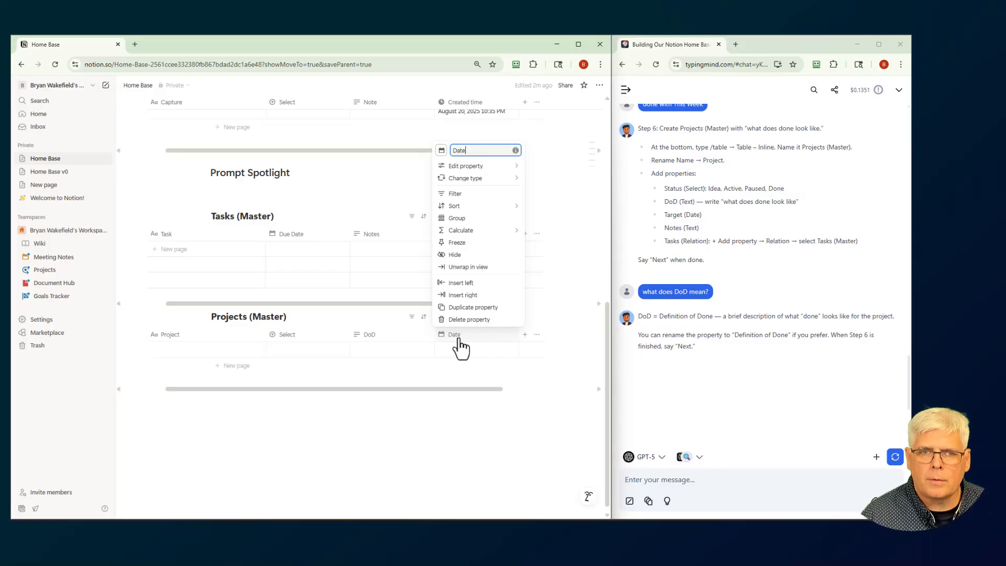
pyautogui.press('BackSpace')
pyautogui.press('BackSpace')
pyautogui.press('BackSpace')
pyautogui.press('BackSpace')
pyautogui.write('Targe')
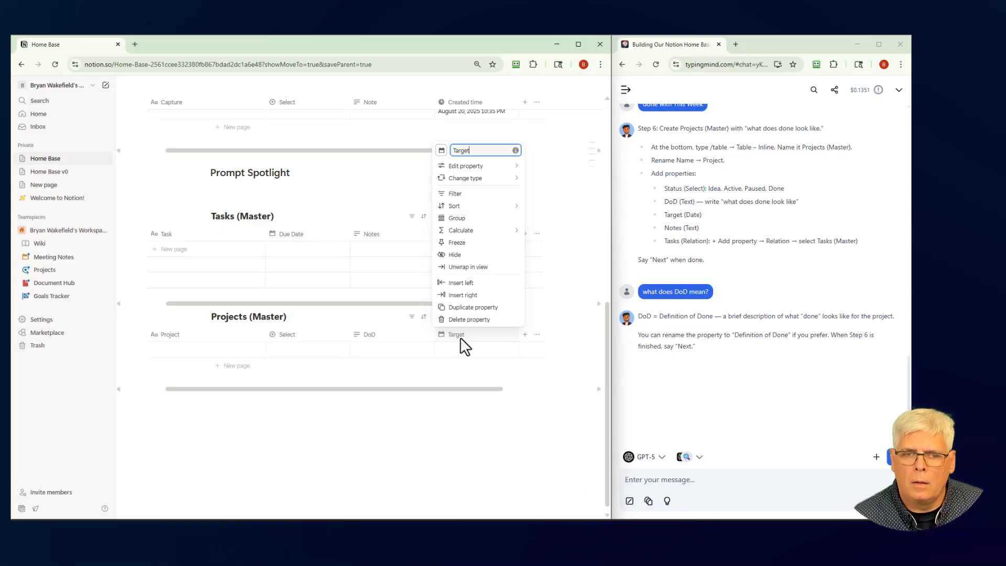
pyautogui.click(524, 336)
# Add a Text property to Projects (Master) and name it "Notes", leaving AI autofill without a chosen option
pyautogui.click(524, 335)
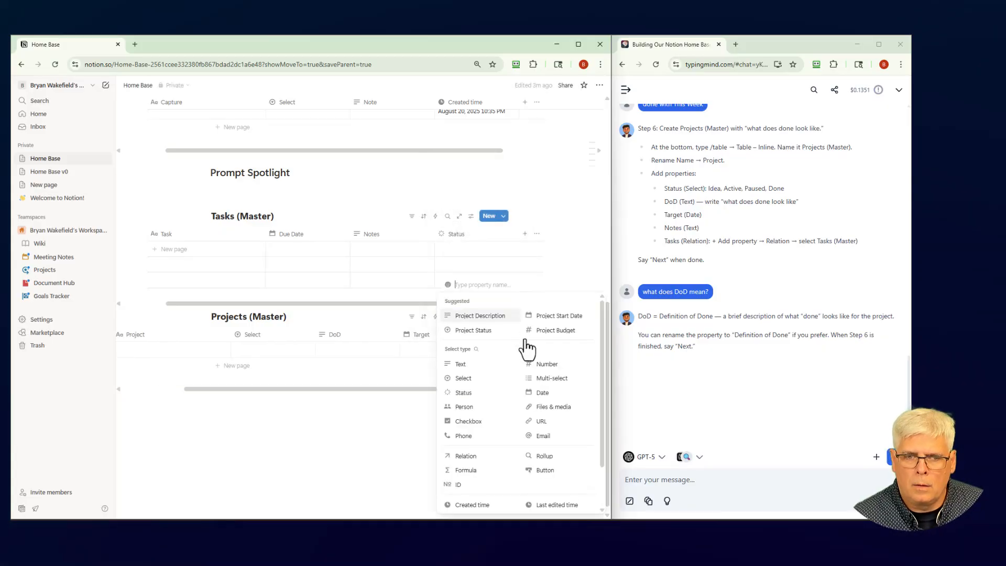
pyautogui.click(460, 365)
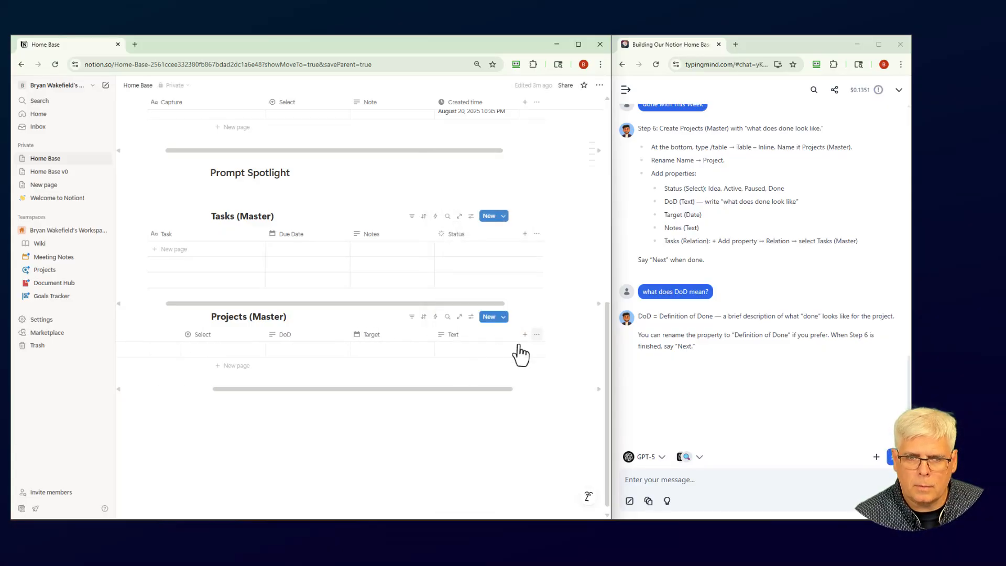
pyautogui.click(459, 337)
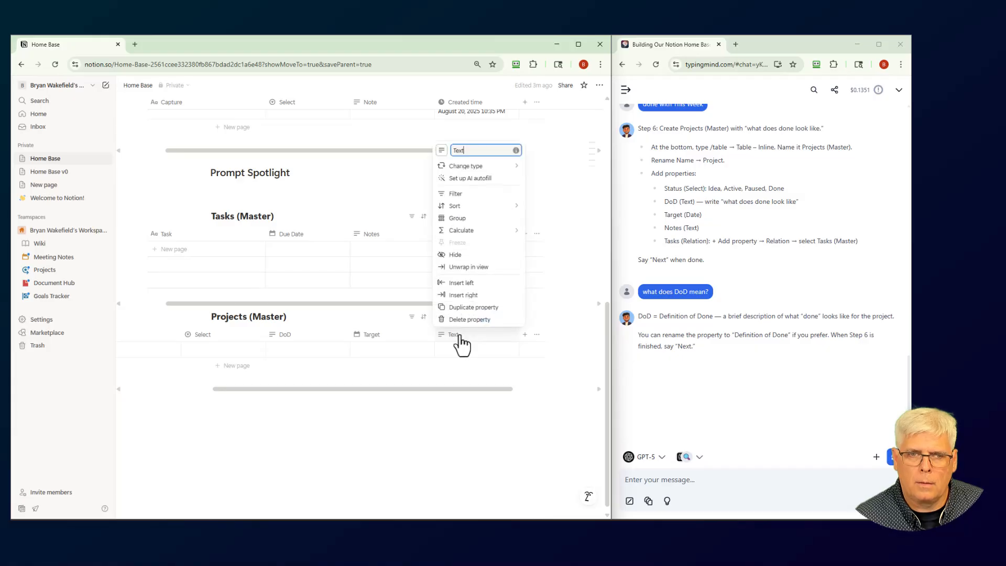
pyautogui.press('BackSpace')
pyautogui.press('BackSpace')
pyautogui.press('BackSpace')
pyautogui.press('BackSpace')
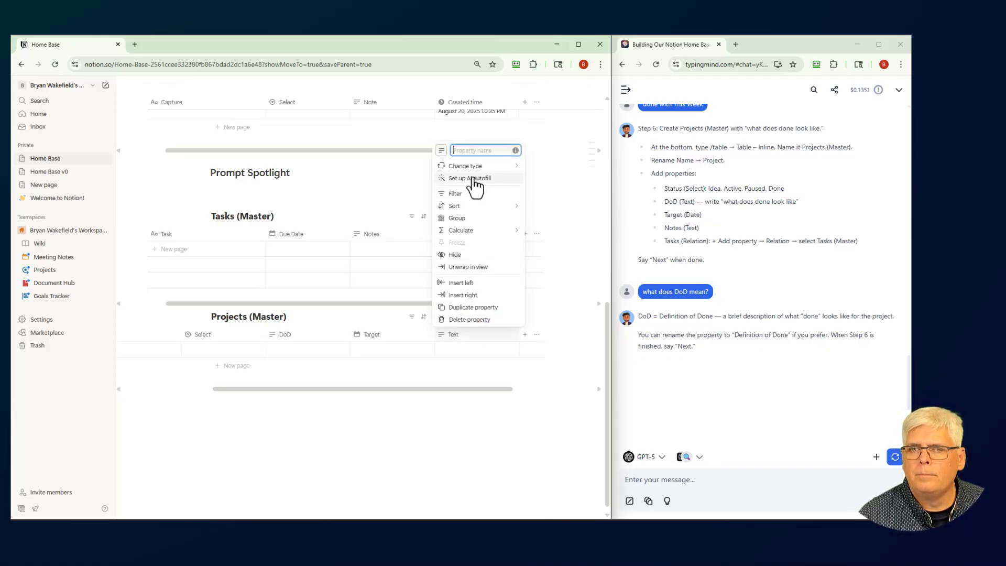
pyautogui.click(475, 180)
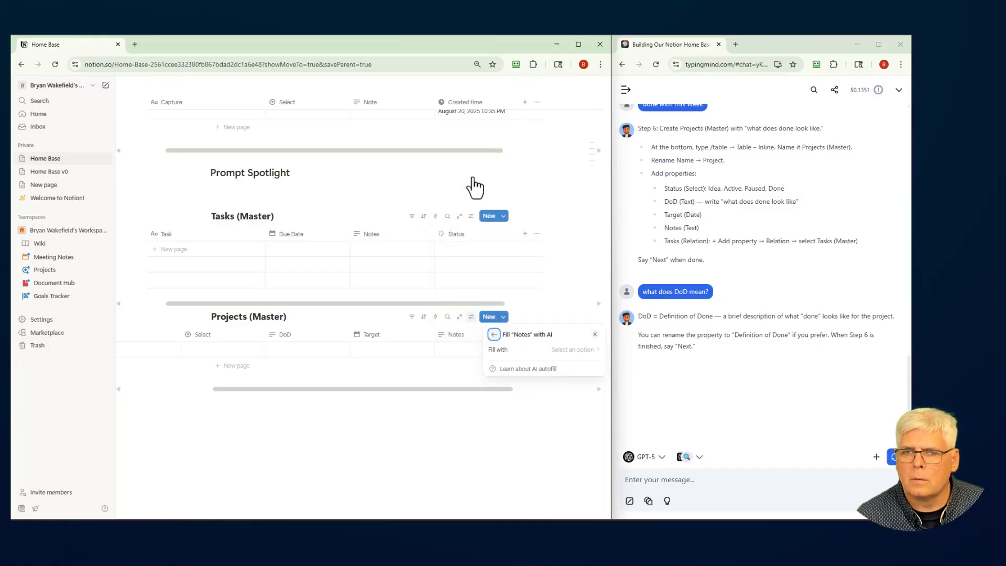
pyautogui.click(553, 403)
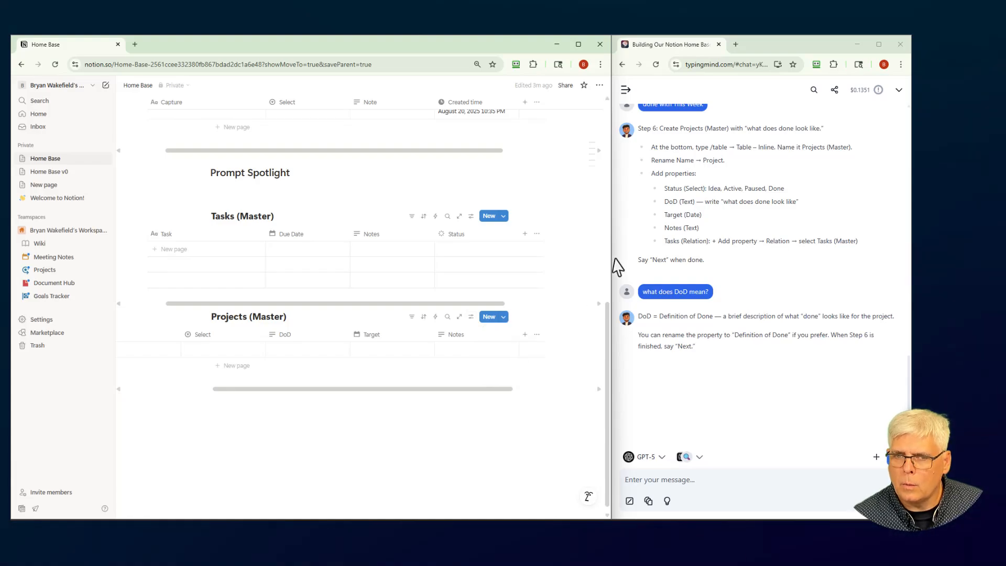
# Add a one-way Relation property to Projects (Master) that links to the Tasks (Master) database with no limit
pyautogui.click(525, 335)
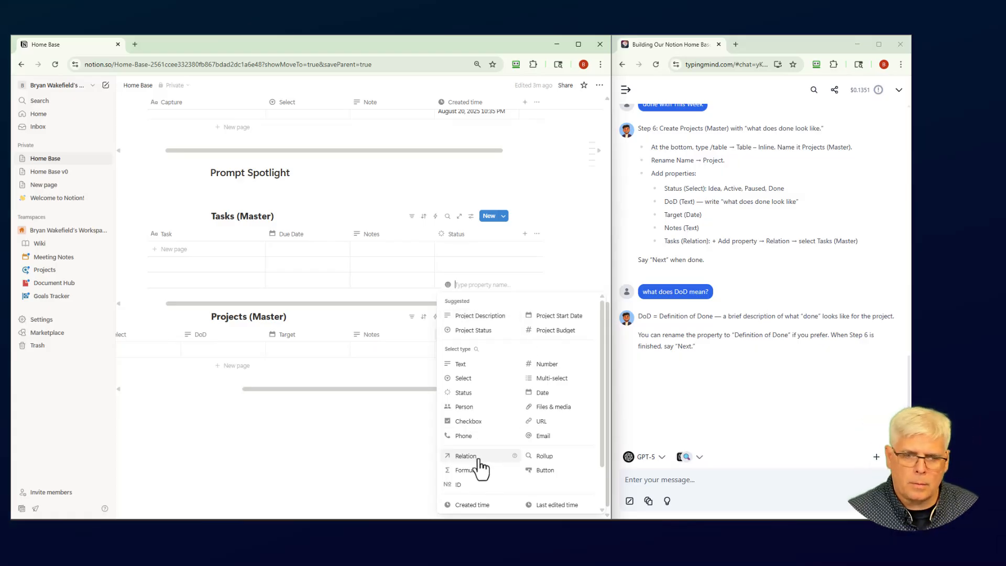
pyautogui.click(465, 456)
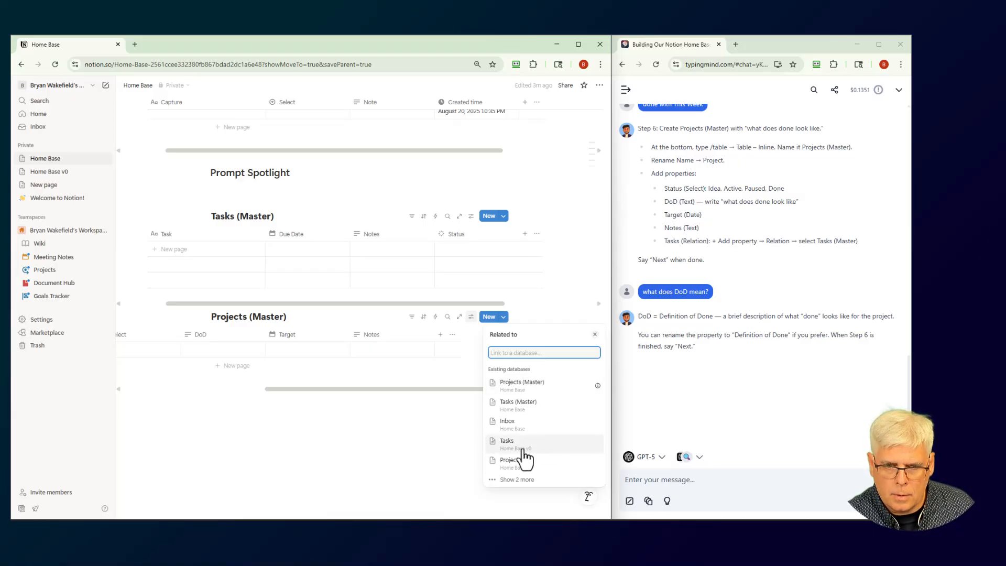
pyautogui.click(534, 404)
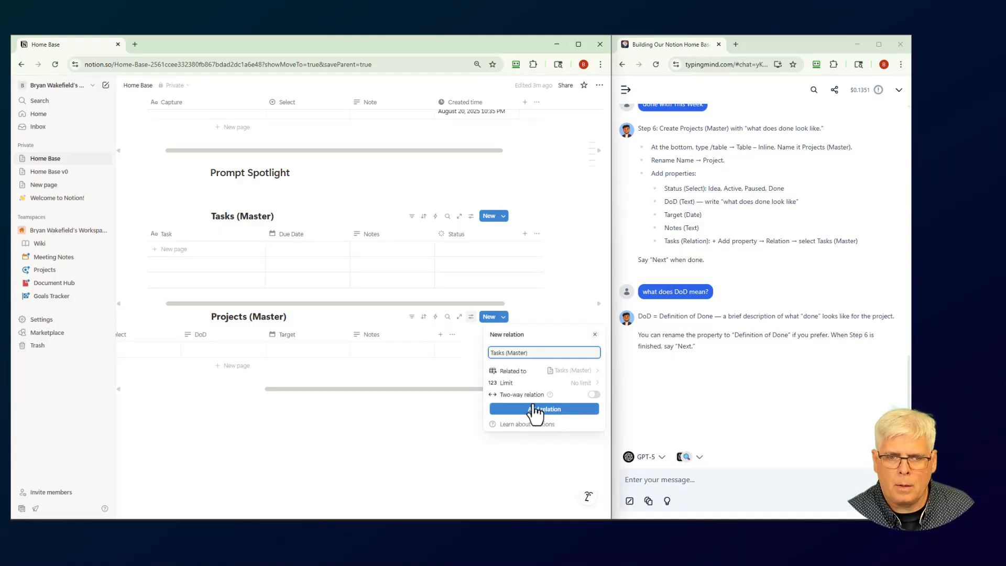
pyautogui.click(534, 411)
pyautogui.click(423, 446)
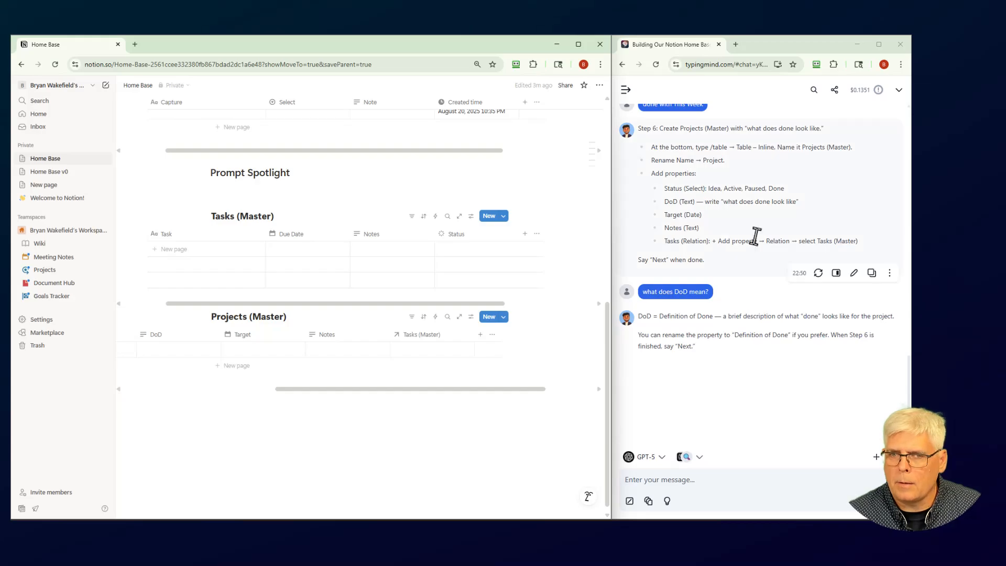
# Send the AI assistant in TypingMind the message "next"
pyautogui.click(677, 482)
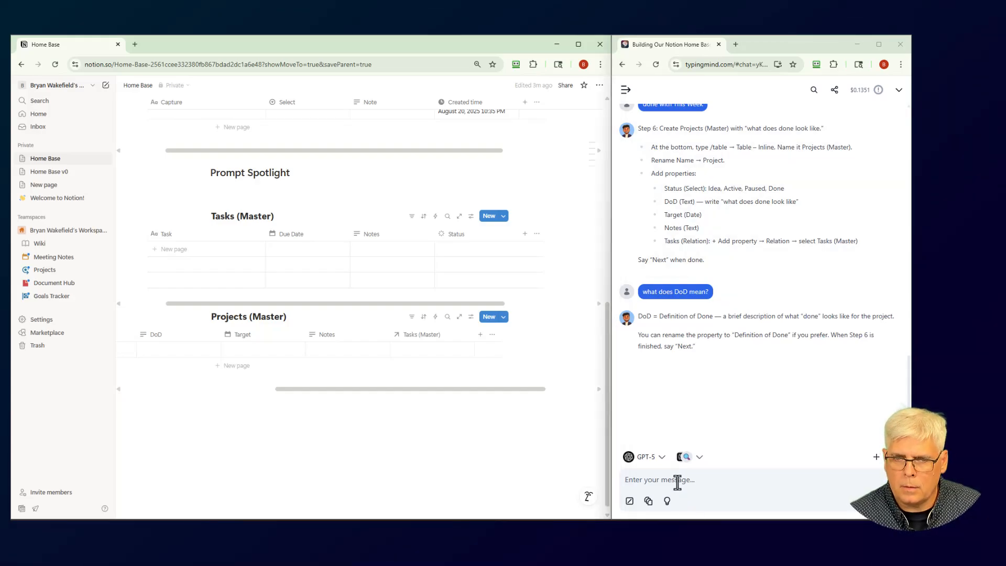
pyautogui.write('nest')
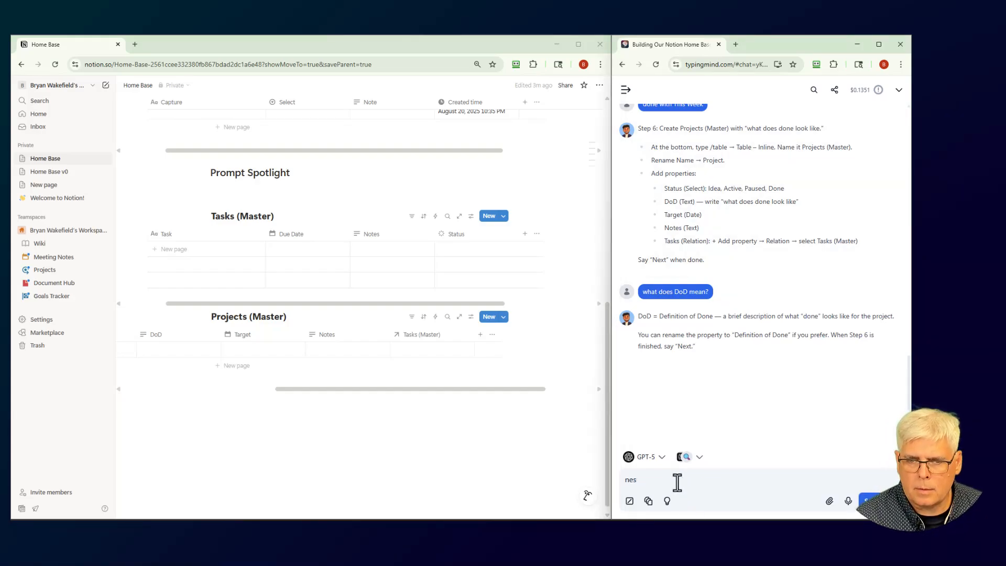
pyautogui.press('Return')
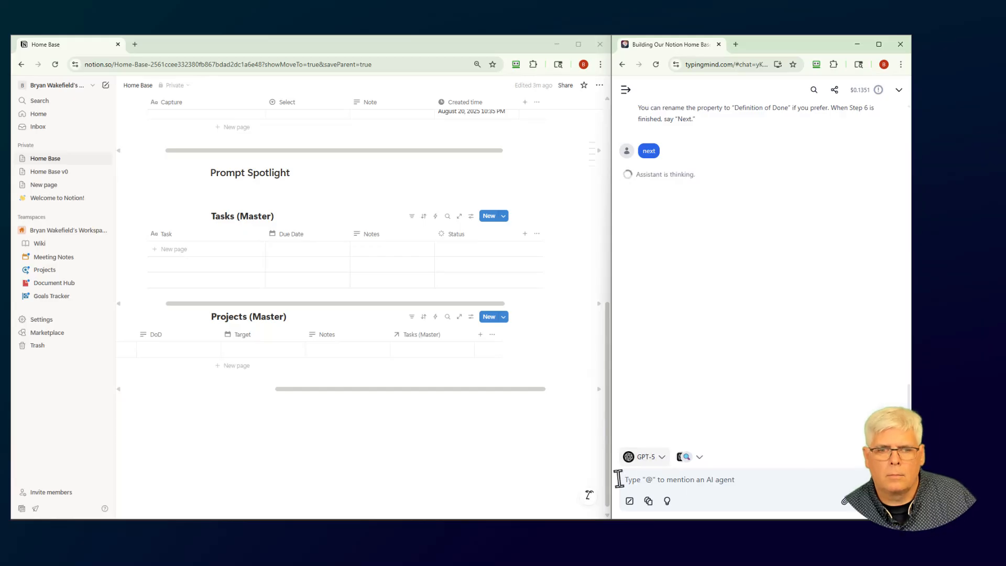
# Review the Projects (Master) columns in Notion and read the assistant's instructions for steps 7 to 10 in TypingMind
pyautogui.moveTo(464, 391); pyautogui.dragTo(287, 416)
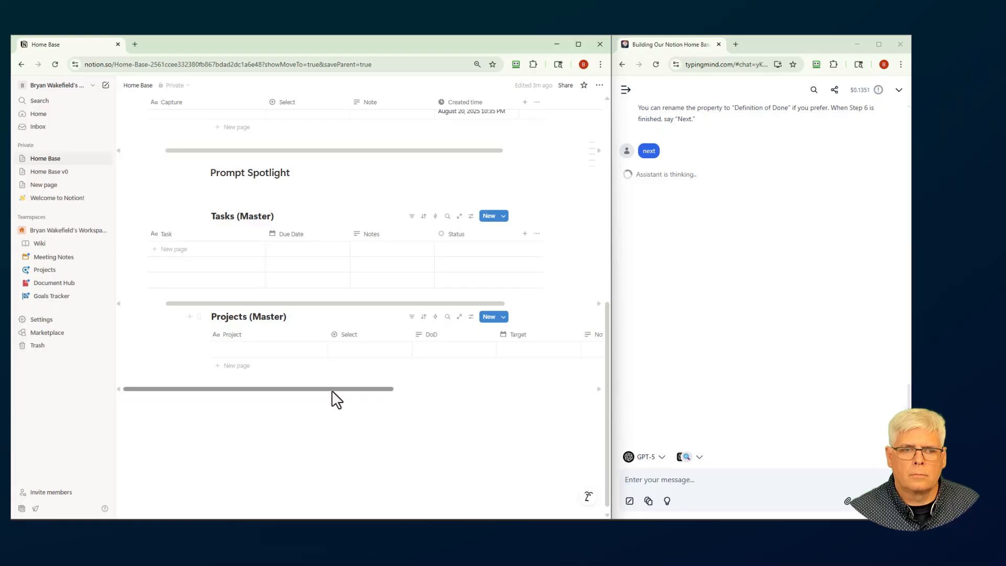
pyautogui.moveTo(337, 390); pyautogui.dragTo(386, 398)
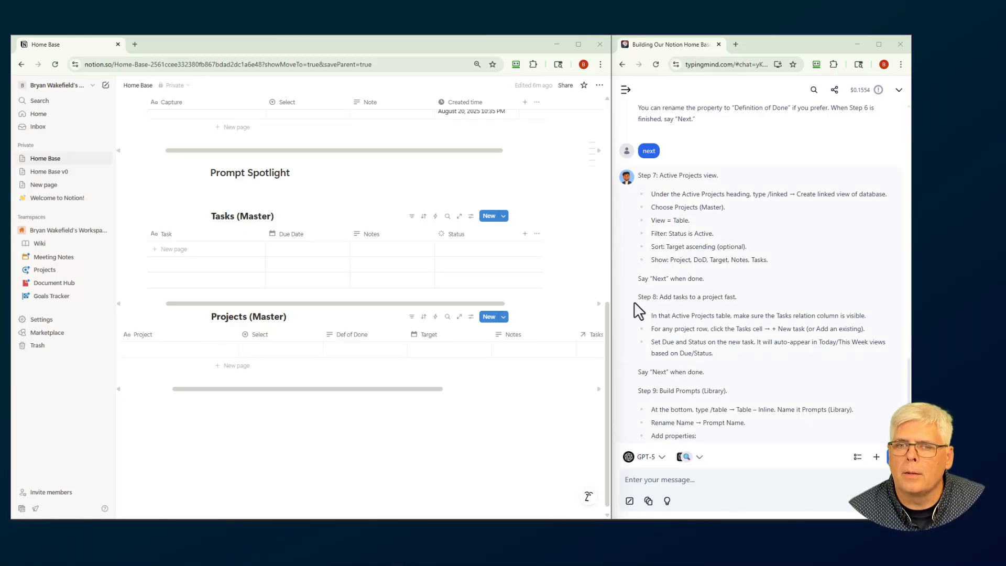
pyautogui.scroll(-1, 642, 316)
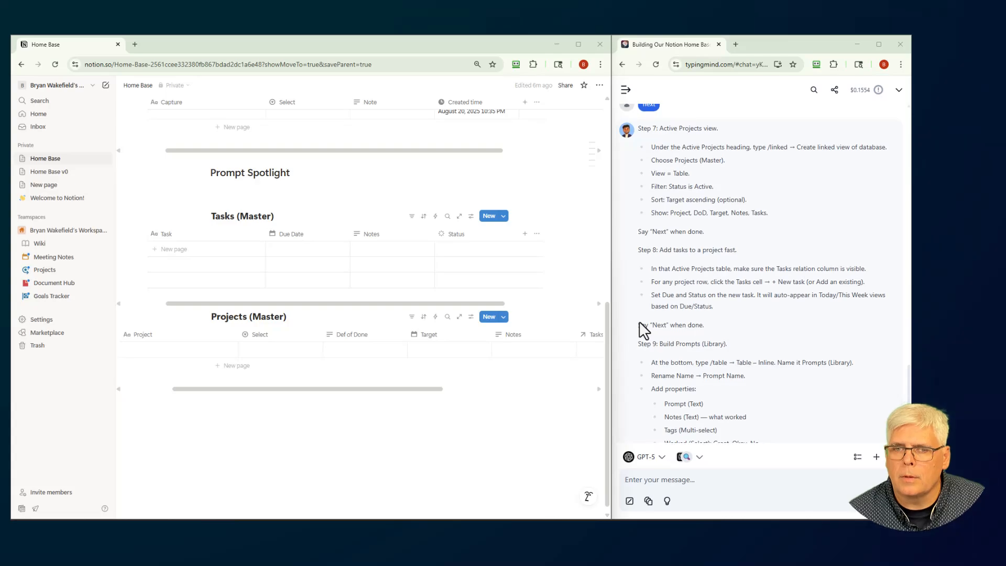
pyautogui.scroll(1, 642, 331)
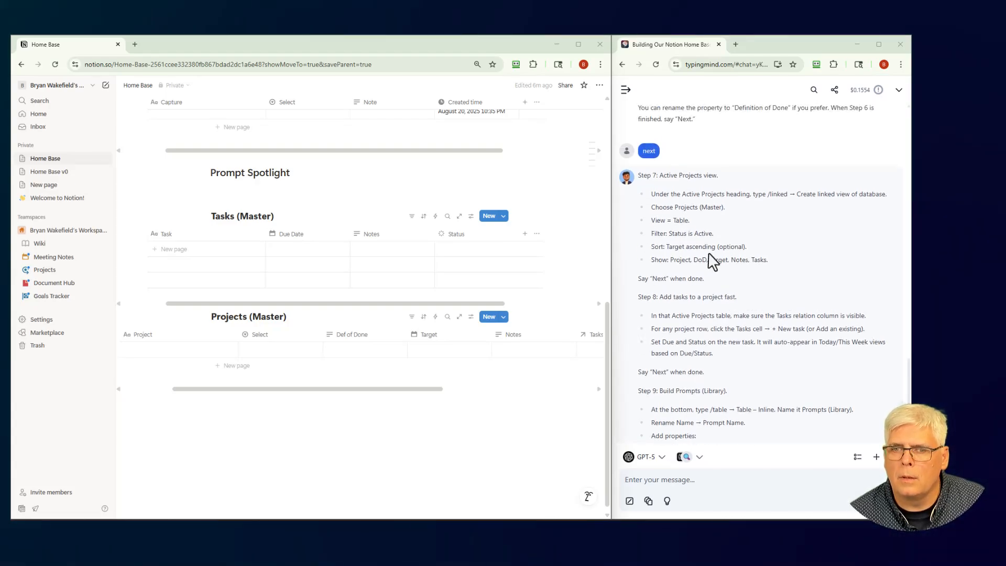
pyautogui.scroll(-4, 733, 267)
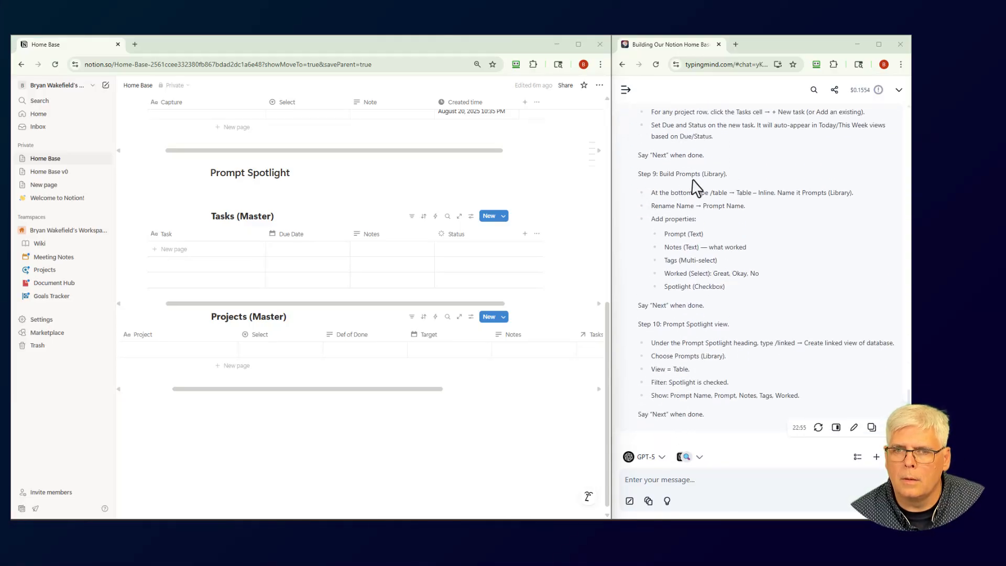
pyautogui.scroll(1, 731, 173)
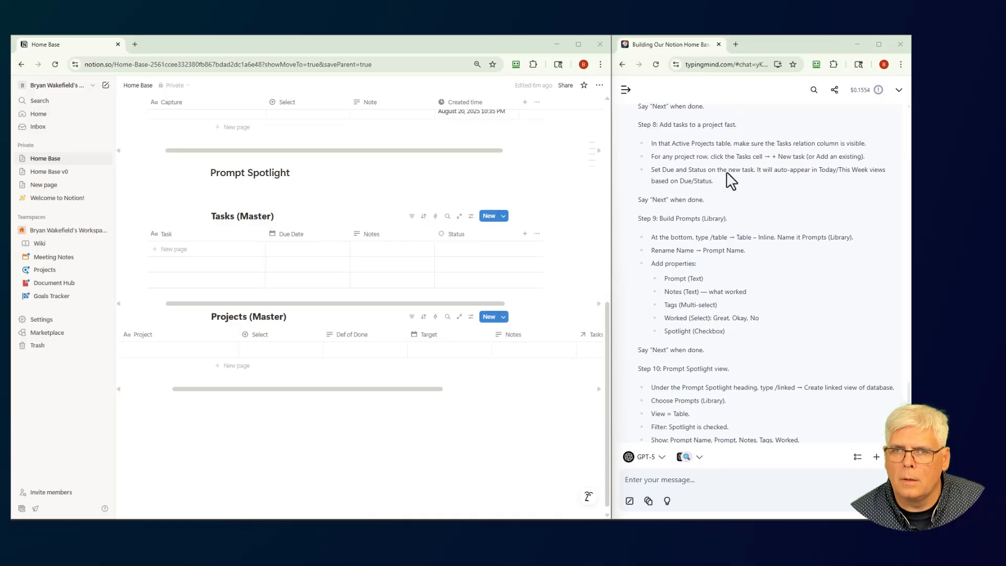
pyautogui.scroll(2, 666, 194)
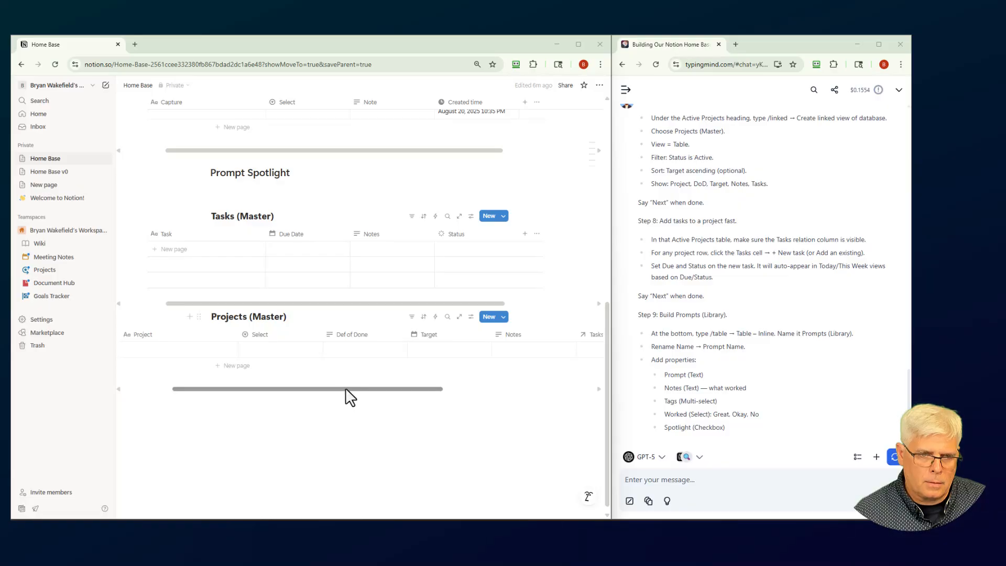
pyautogui.moveTo(345, 388); pyautogui.dragTo(244, 393)
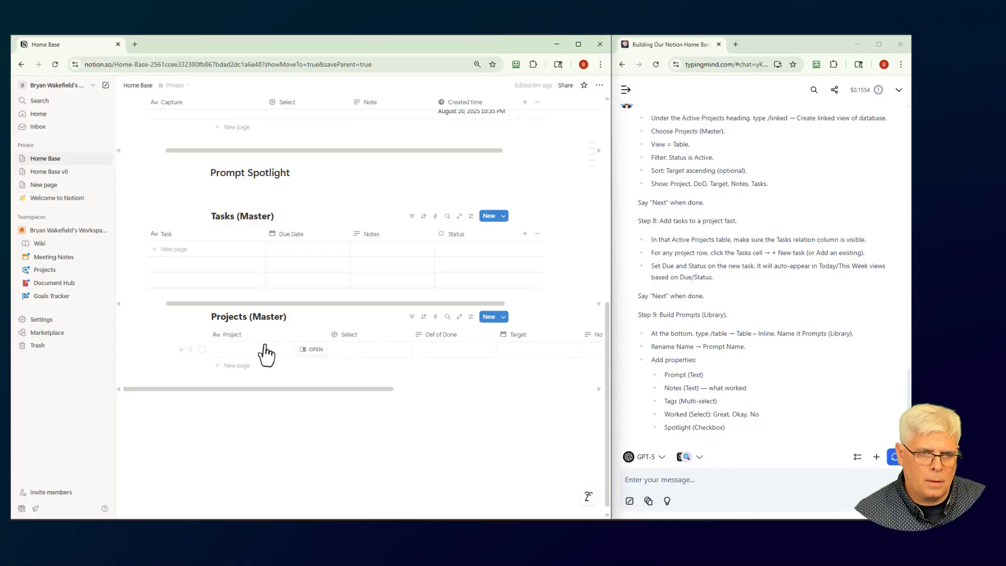
pyautogui.click(231, 350)
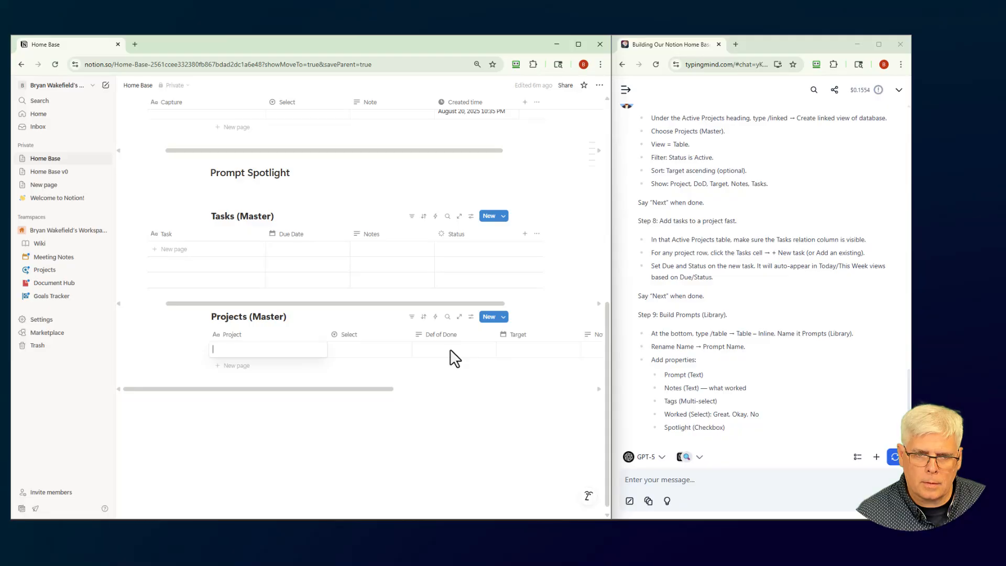
pyautogui.click(378, 391)
pyautogui.moveTo(378, 390); pyautogui.dragTo(460, 394)
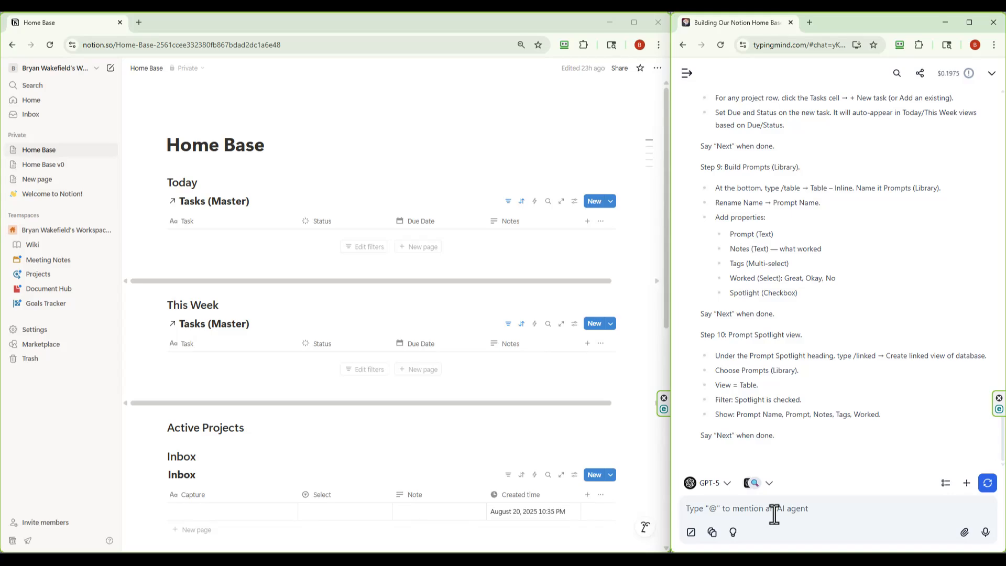
# Tell the AI assistant the MVP looks great, ask what to add at this point without expanding much beyond MVP, and read its reply
pyautogui.write('O')
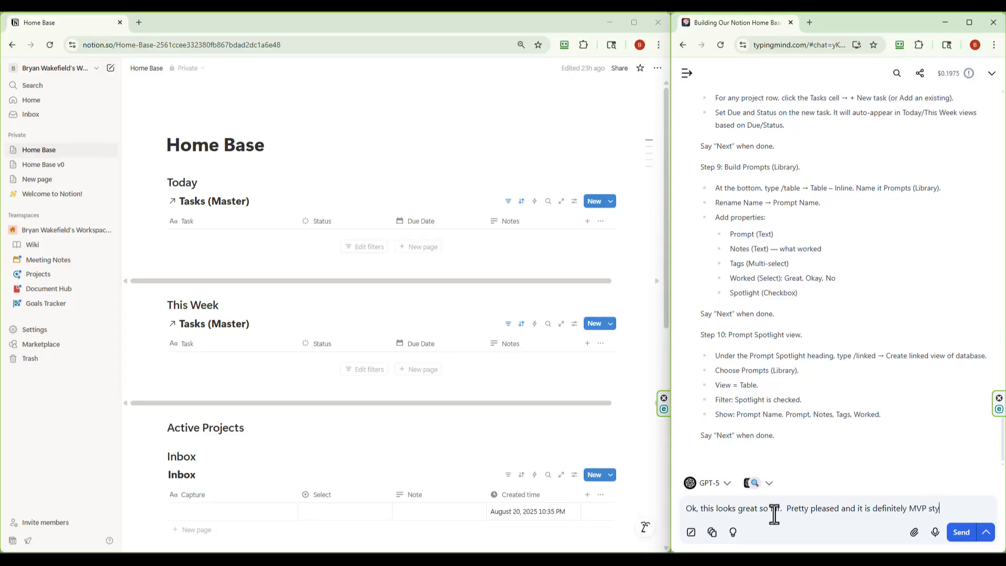
pyautogui.write('le.  What would ')
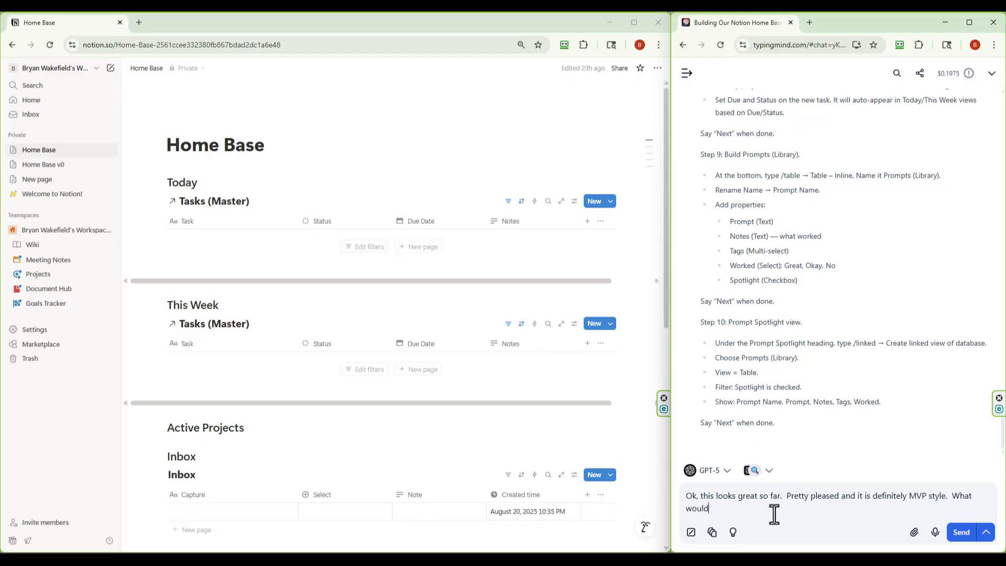
pyautogui.write('you suggest ')
pyautogui.write('we')
pyautogui.write(' need to add ')
pyautogui.write('at this point.  ')
pyautogui.write('Remem')
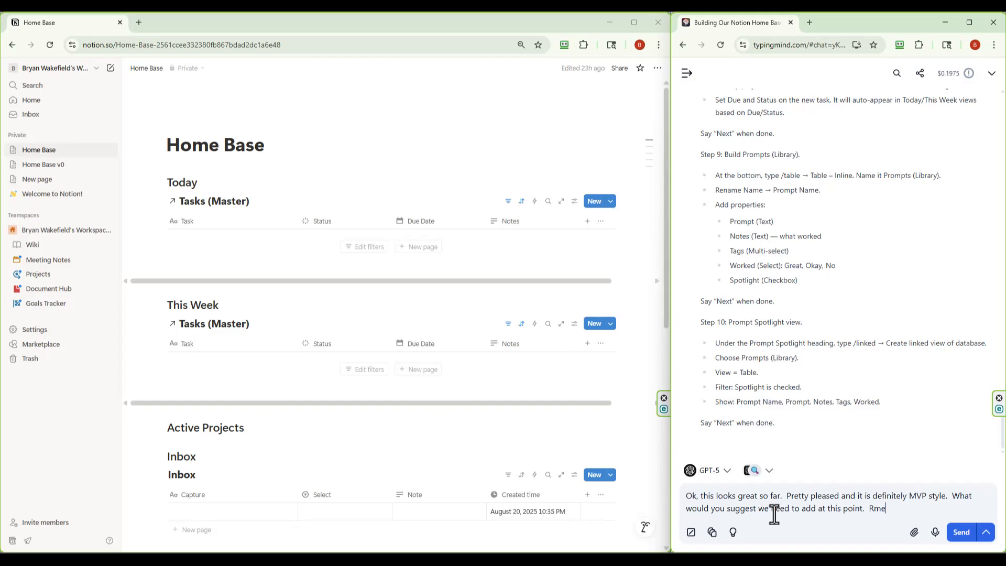
pyautogui.write('ber, we are')
pyautogui.write('not looking t')
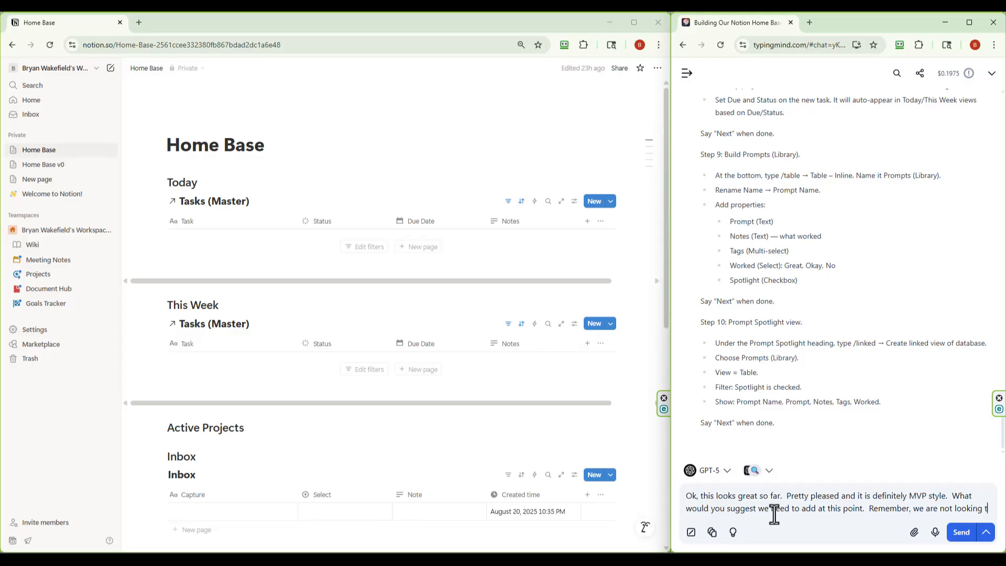
pyautogui.write('o expand ')
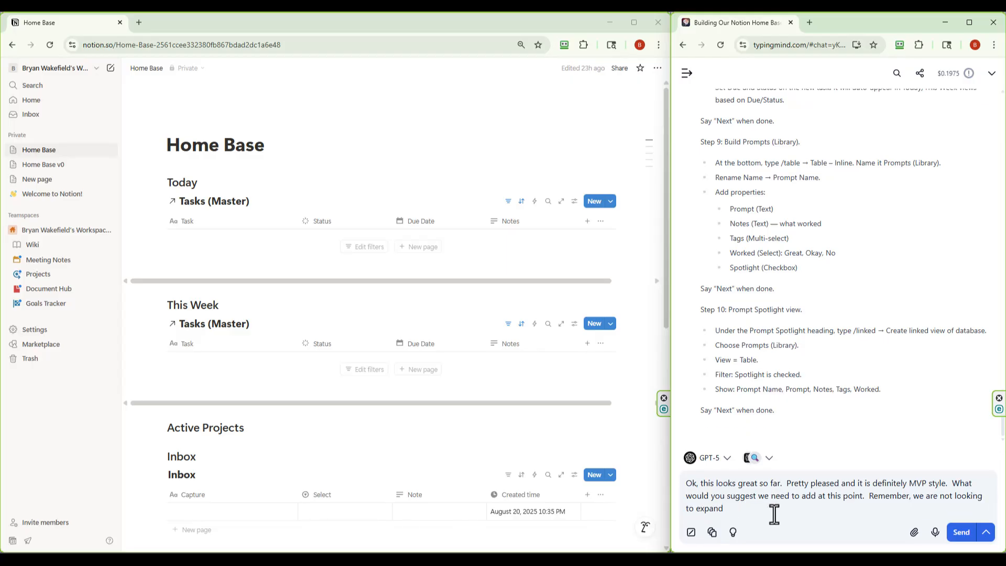
pyautogui.write('much beyond MVP.')
pyautogui.press('Return')
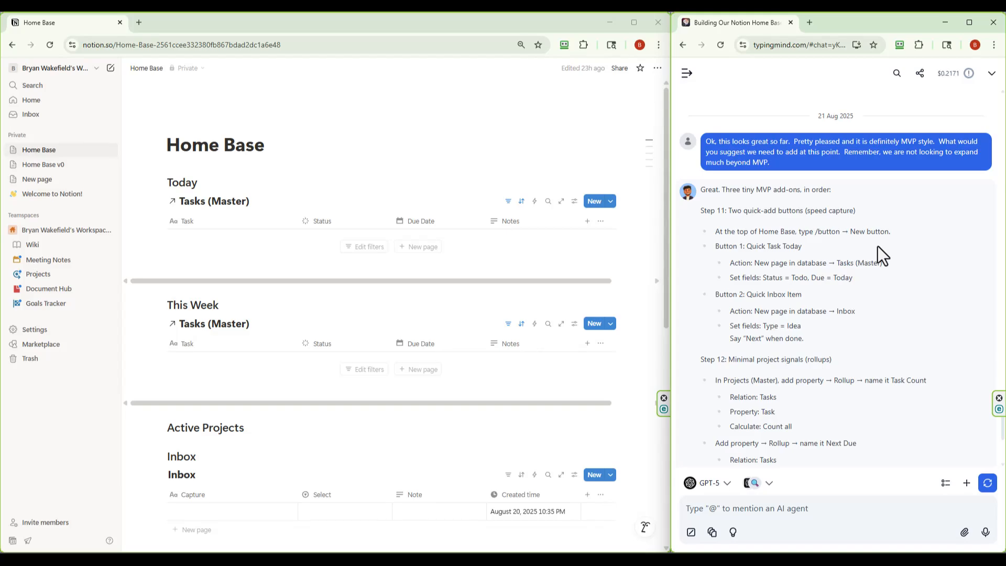
pyautogui.scroll(-2, 706, 252)
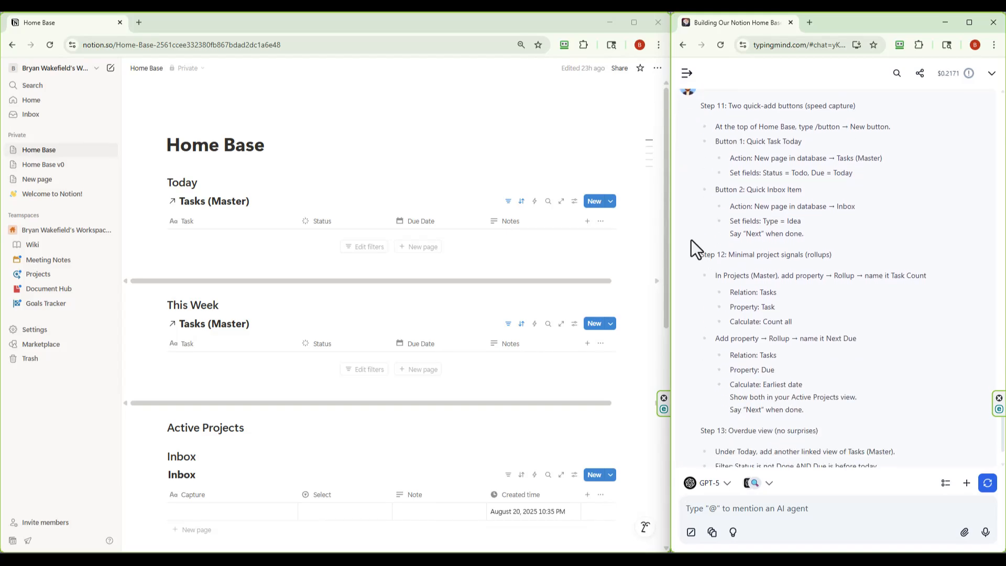
pyautogui.scroll(-1, 691, 240)
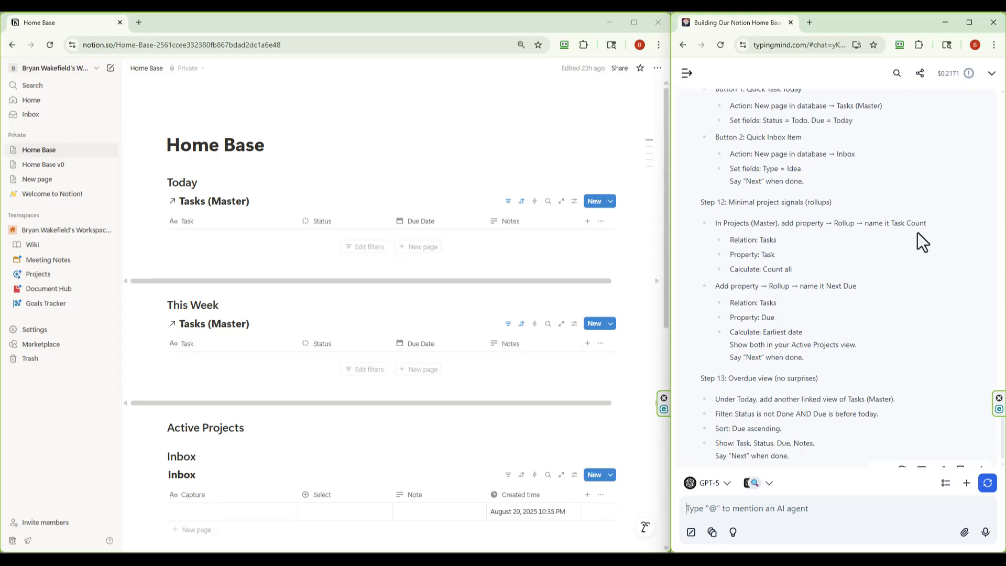
# Begin a message to the AI assistant saying a prewritten Product Requirements Document exists and the video was meant to demo hunting and pecking through together
pyautogui.scroll(-1, 697, 231)
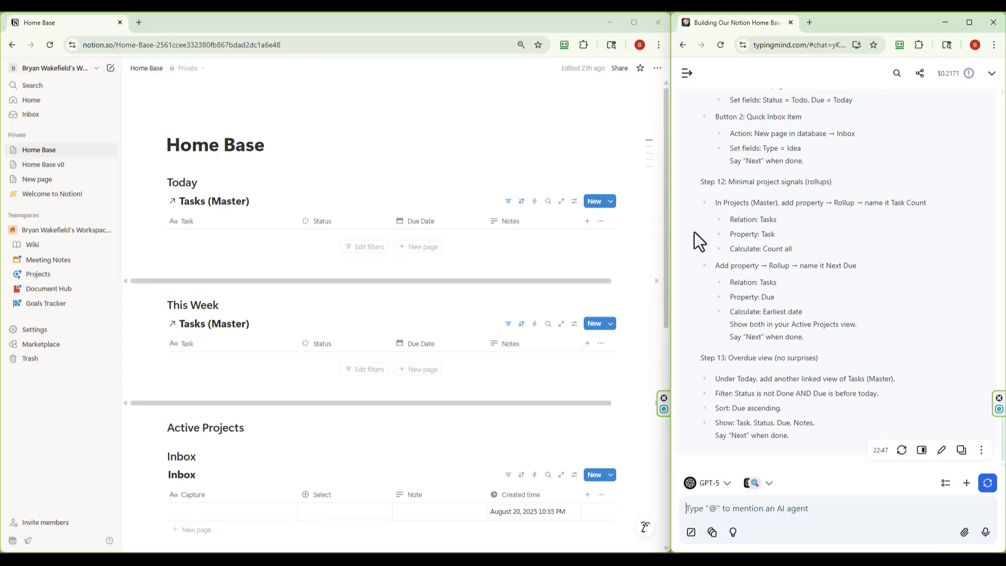
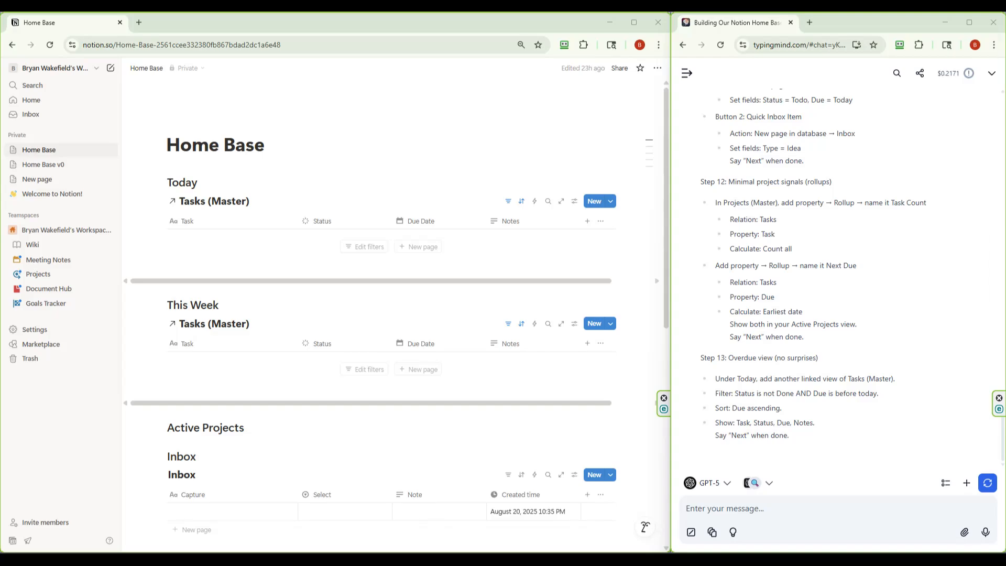
pyautogui.click(729, 508)
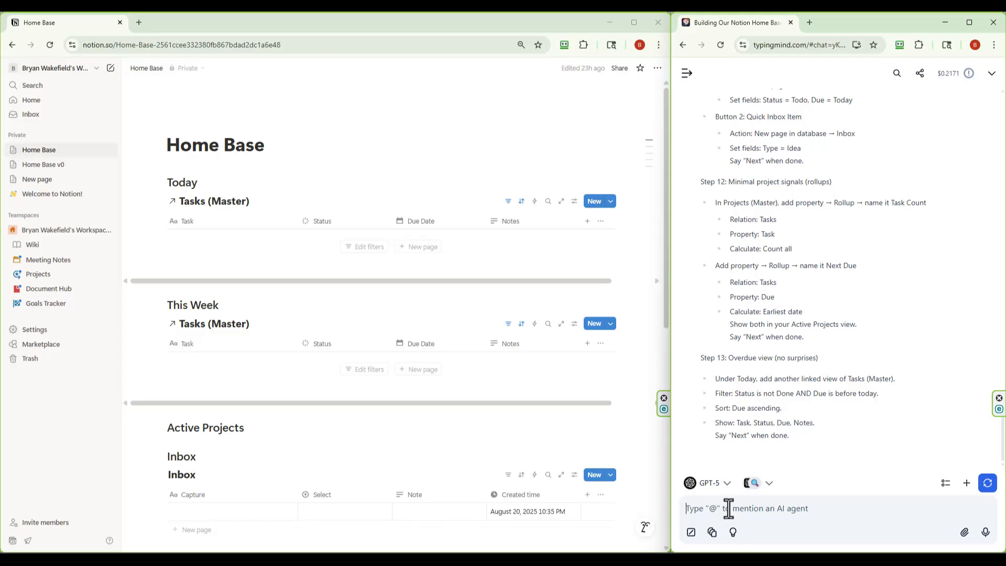
pyautogui.write('I do')
pyautogui.write('a')
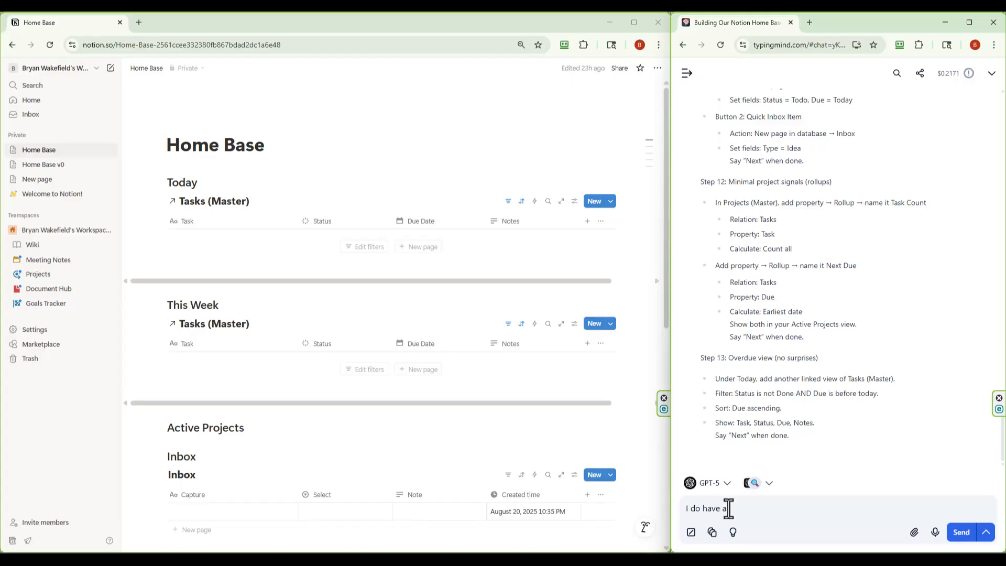
pyautogui.write(' prewritten Produtc')
pyautogui.press('BackSpace')
pyautogui.press('BackSpace')
pyautogui.write('ct Requirements ')
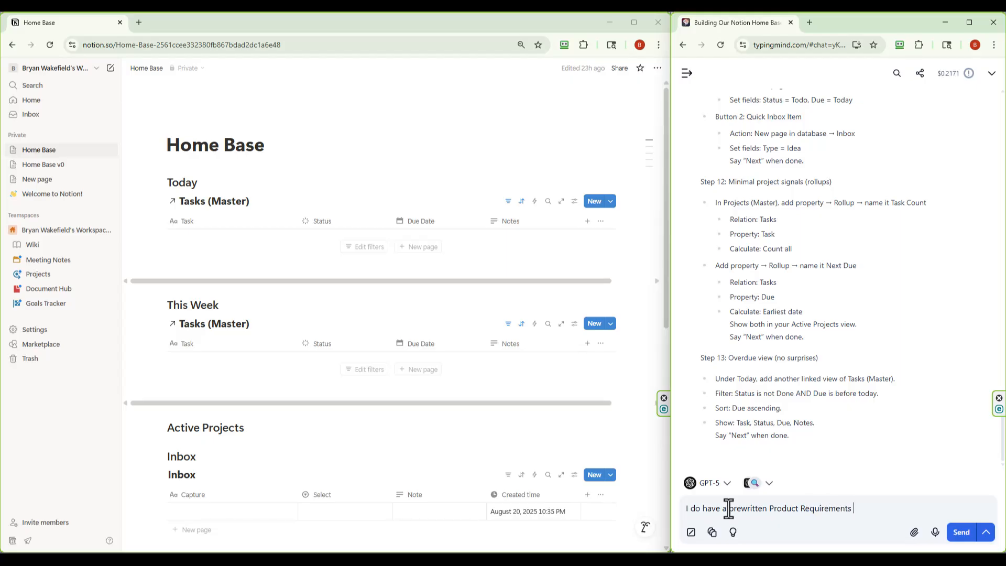
pyautogui.write('Document.  I wanted to demo ')
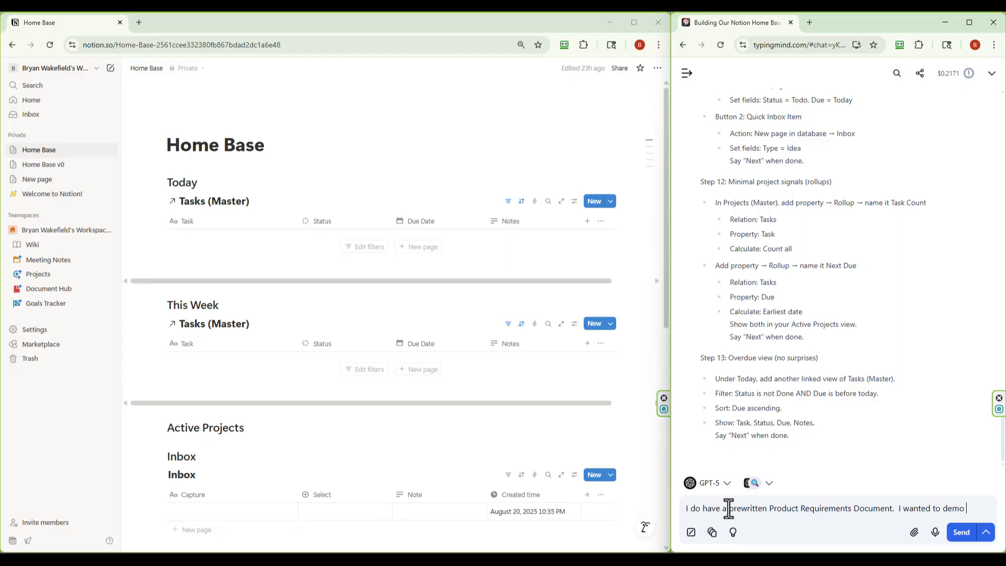
pyautogui.write('on video how')
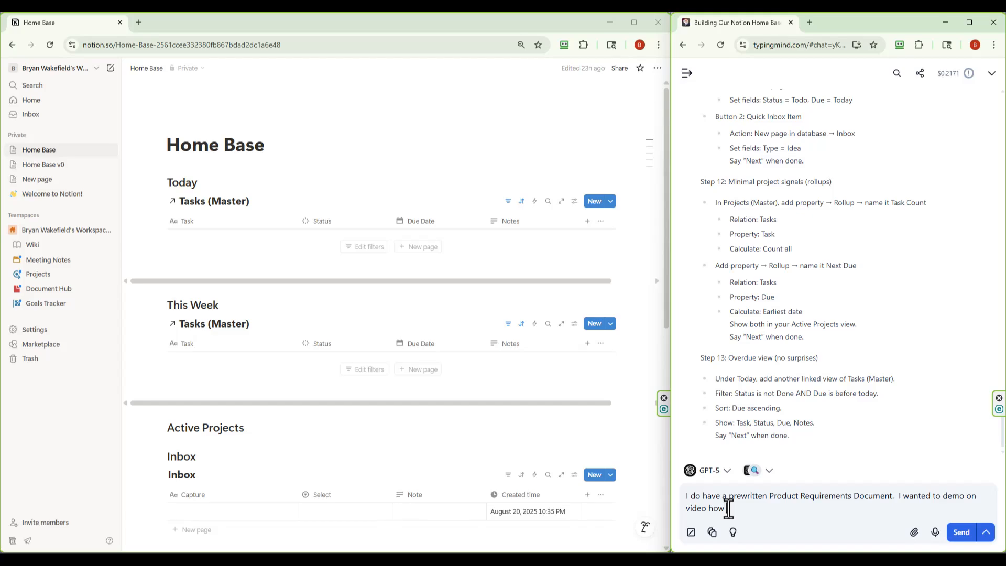
pyautogui.write(' we would kind of hunt and peck our way thoruhg')
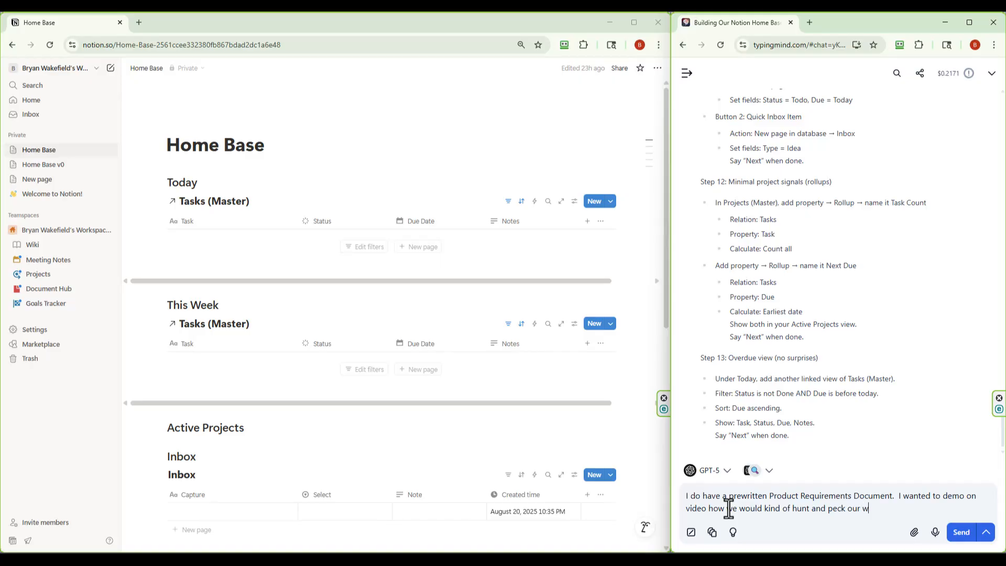
pyautogui.press('BackSpace')
pyautogui.press('BackSpace')
pyautogui.press('BackSpace')
pyautogui.press('BackSpace')
pyautogui.press('BackSpace')
pyautogui.write('rough with you.  However,')
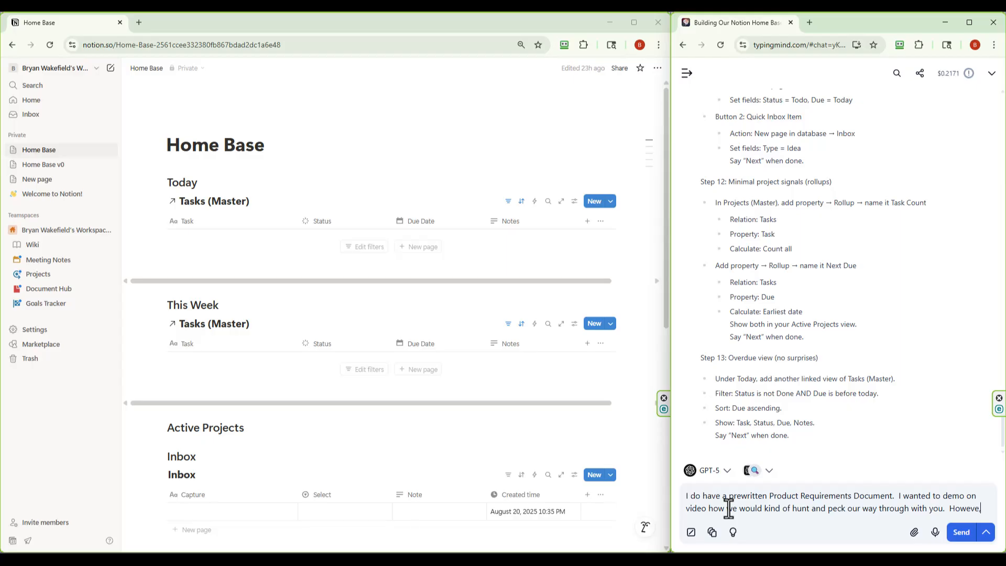
# Continue the message: get reasonably close to what the document describes, upload it for review, and ask for the list of what is still missing
pyautogui.write(' I do w')
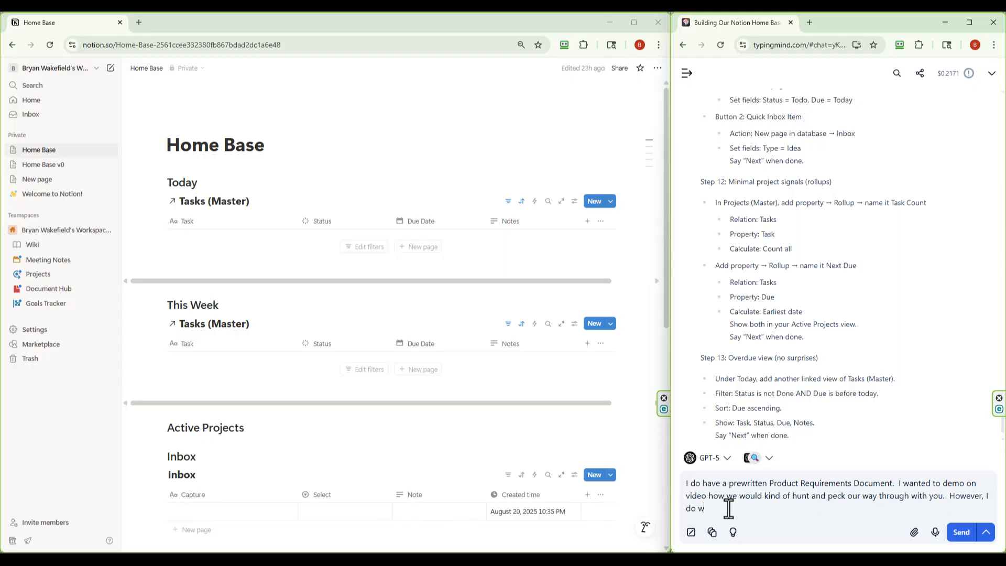
pyautogui.write('ant to get c')
pyautogui.press('BackSpace')
pyautogui.write('reasonable close to what th')
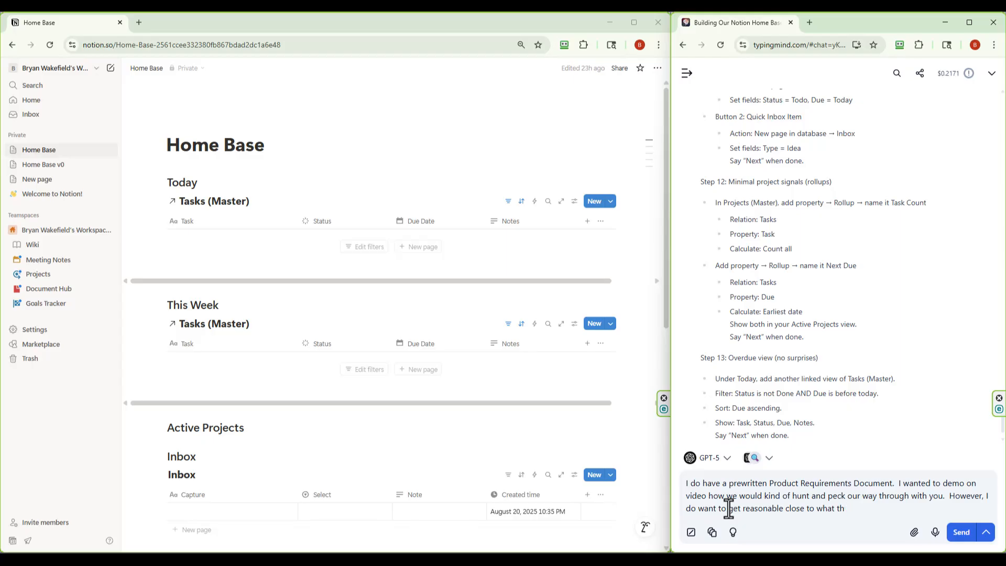
pyautogui.write('is document describes.  I will')
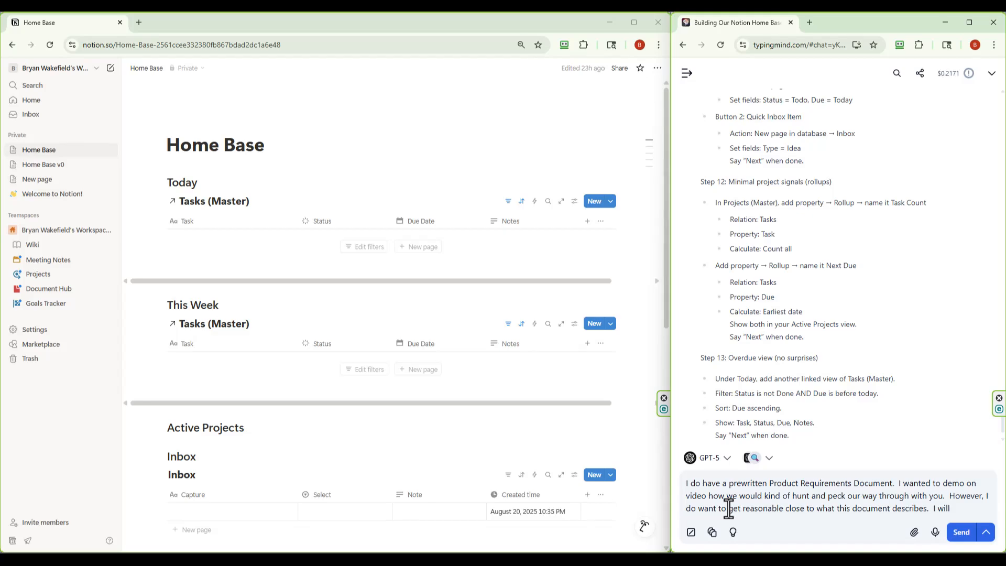
pyautogui.write(' upload to you ')
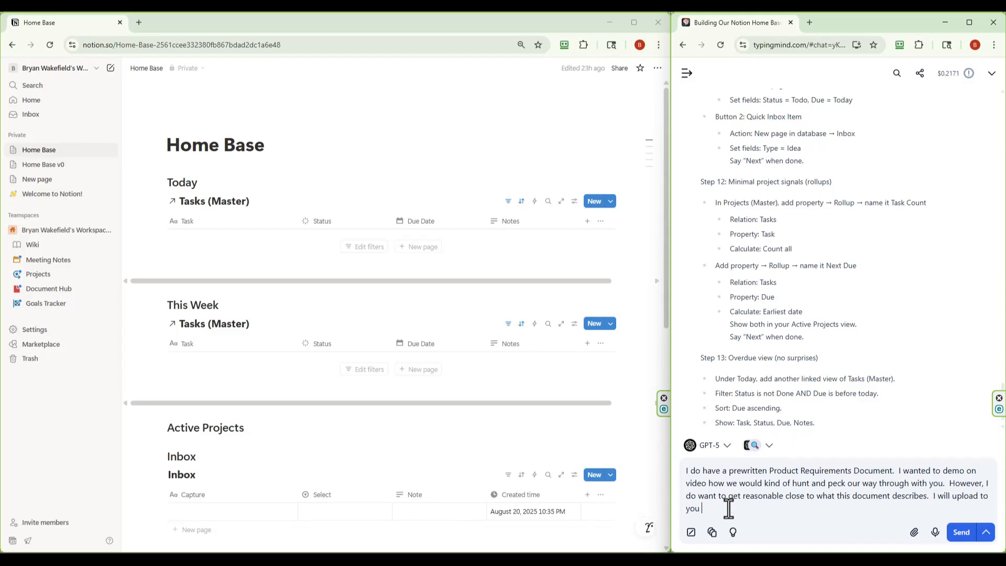
pyautogui.write('and you cna re')
pyautogui.press('BackSpace')
pyautogui.press('BackSpace')
pyautogui.press('BackSpace')
pyautogui.press('BackSpace')
pyautogui.press('BackSpace')
pyautogui.write('an review and give me the list')
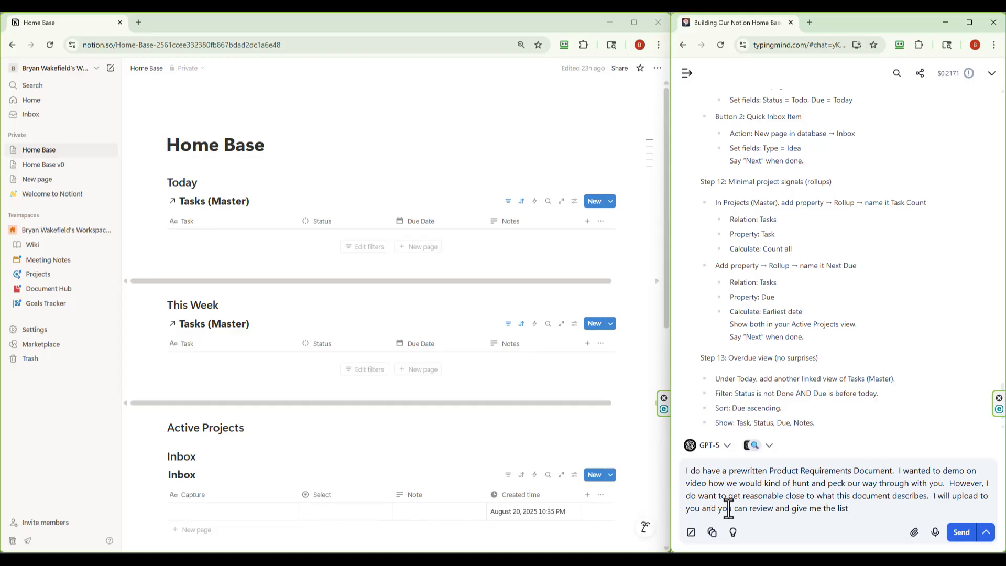
pyautogui.write(' of what we are still missing.  We')
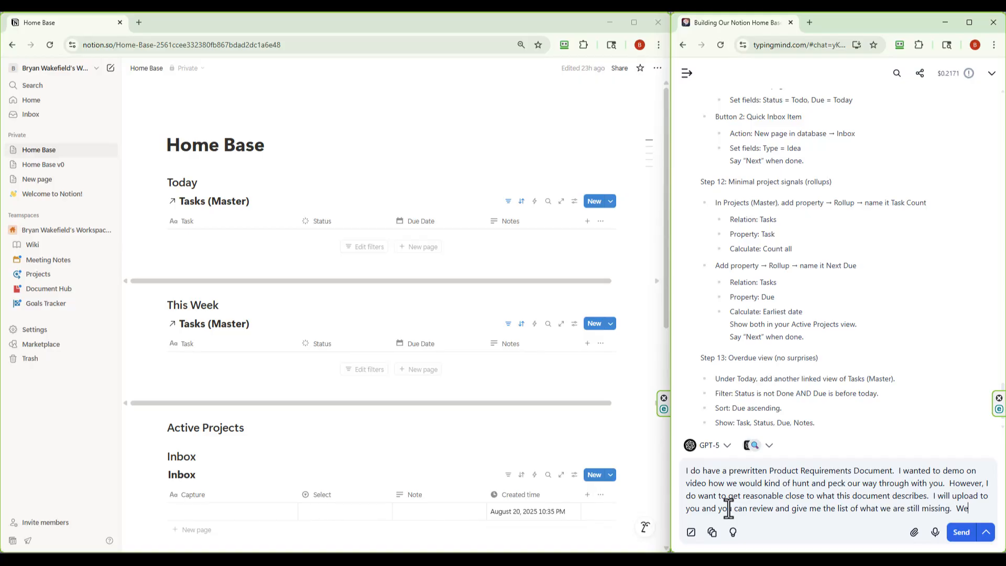
# Finish the message with deciding which missing items to include and staying very much MVP, and send it with # Home Base.txt attached
pyautogui.write(' can determ')
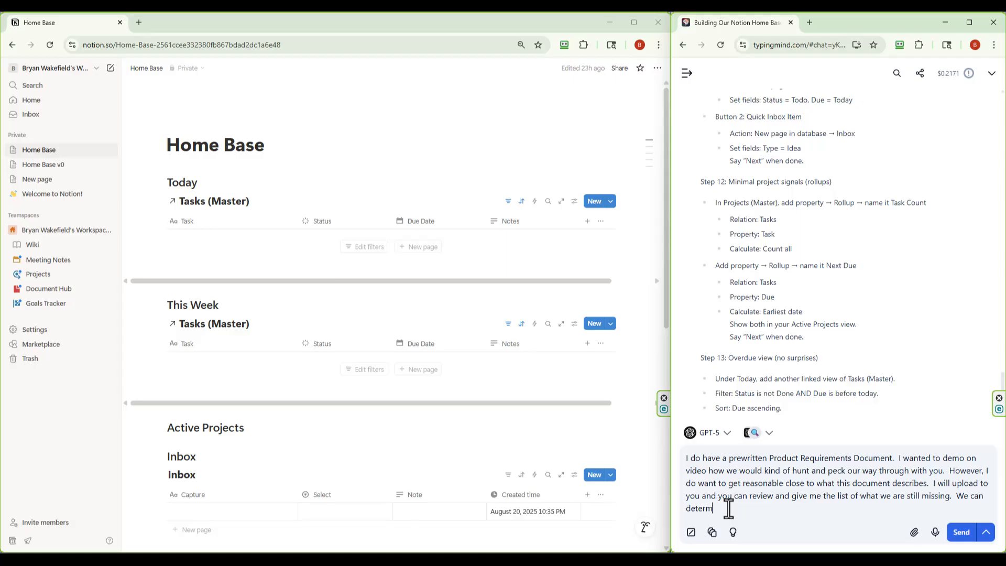
pyautogui.write('ine then which if')
pyautogui.press('BackSpace')
pyautogui.press('BackSpace')
pyautogui.write('if any, we still want to get in.')
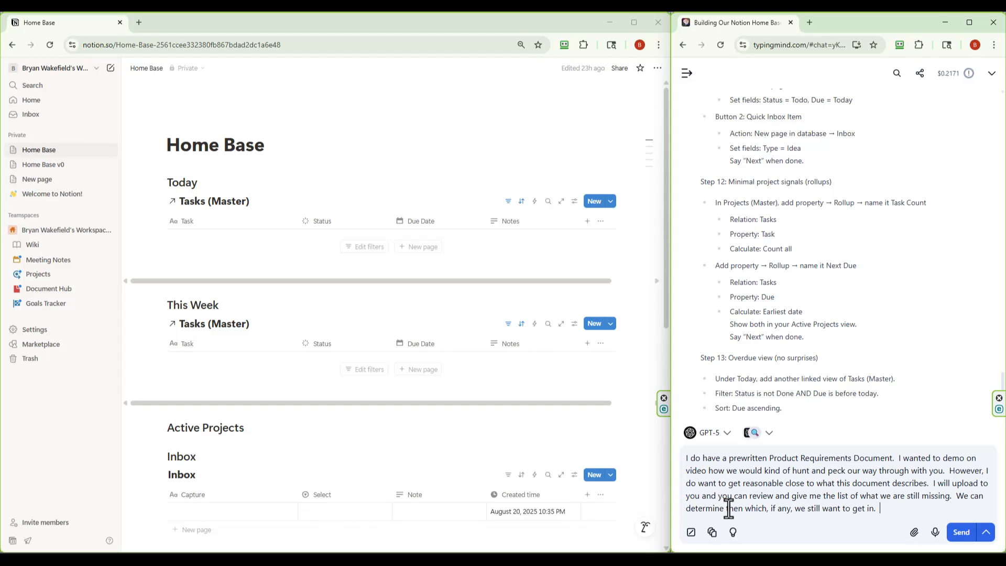
pyautogui.write('  Remember, we are still very much MVP.')
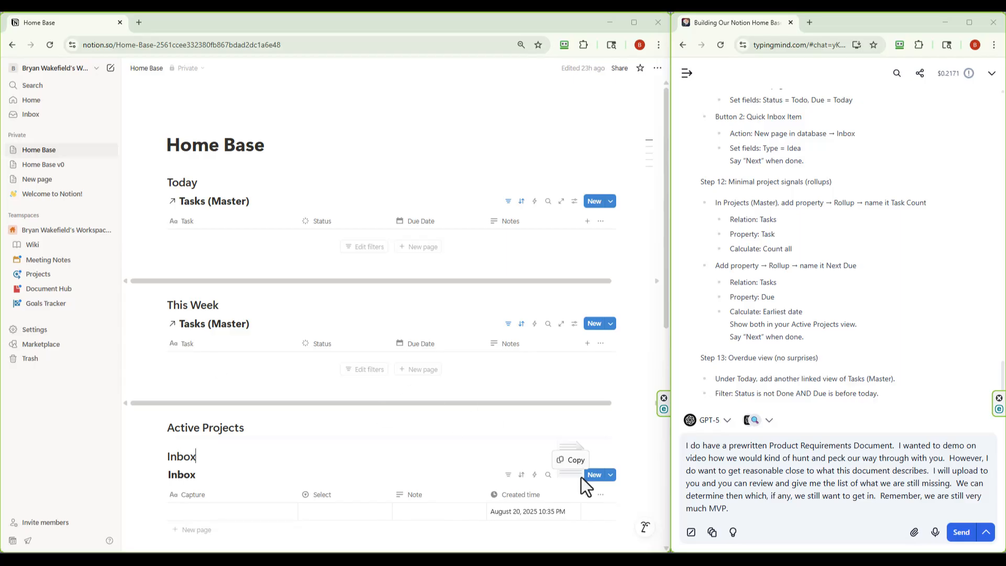
pyautogui.moveTo(581, 477); pyautogui.dragTo(772, 488)
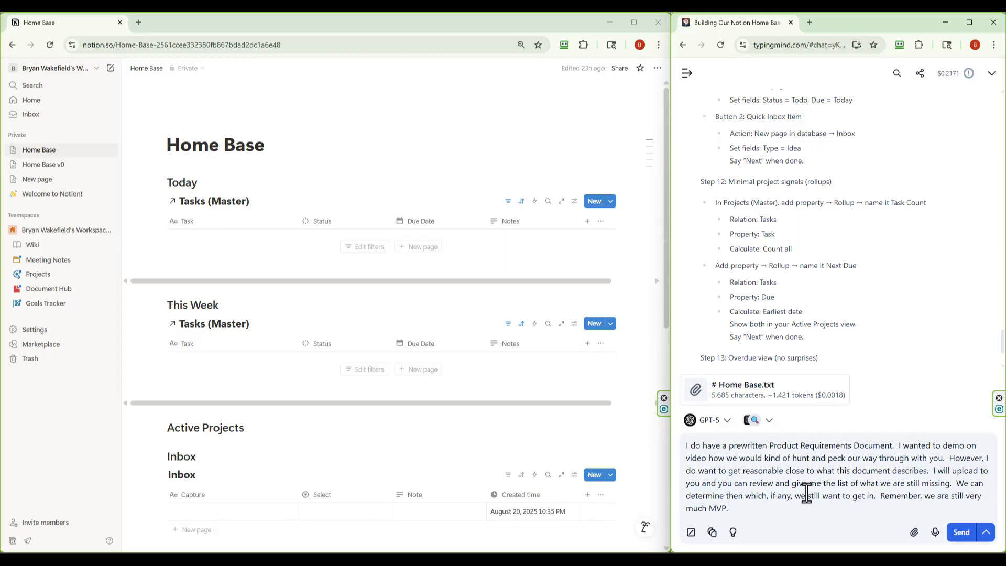
pyautogui.click(962, 533)
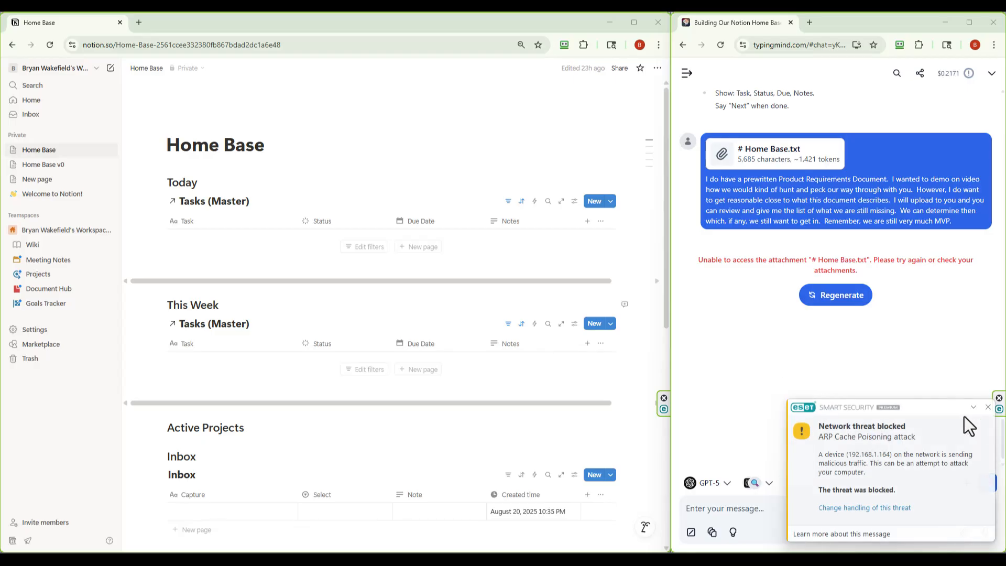
# Dismiss the ESET network threat alert and try to regenerate the assistant's reply
pyautogui.click(989, 408)
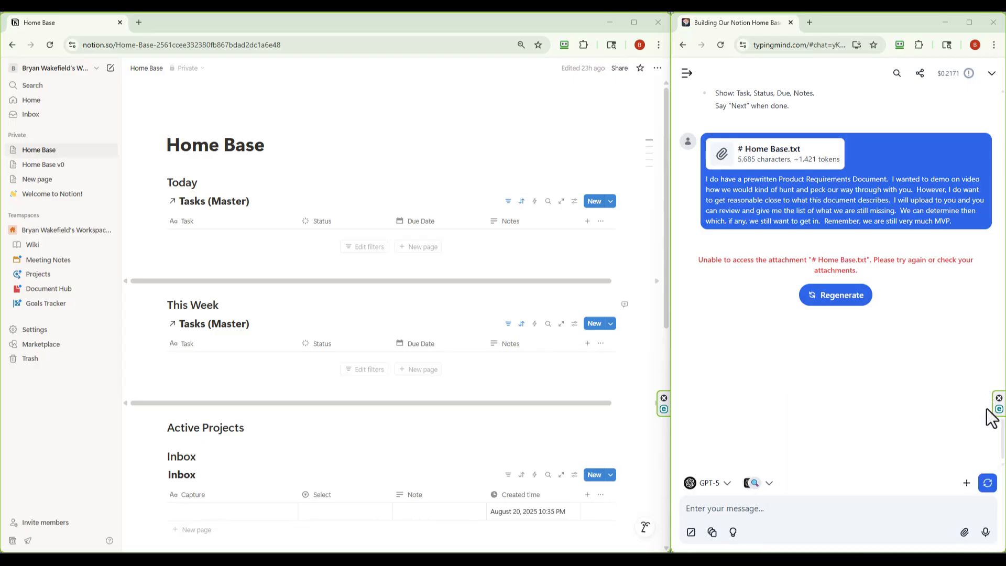
pyautogui.click(821, 309)
# Paste the Home Base requirements markdown into a new message and review its text from the beginning
pyautogui.click(761, 515)
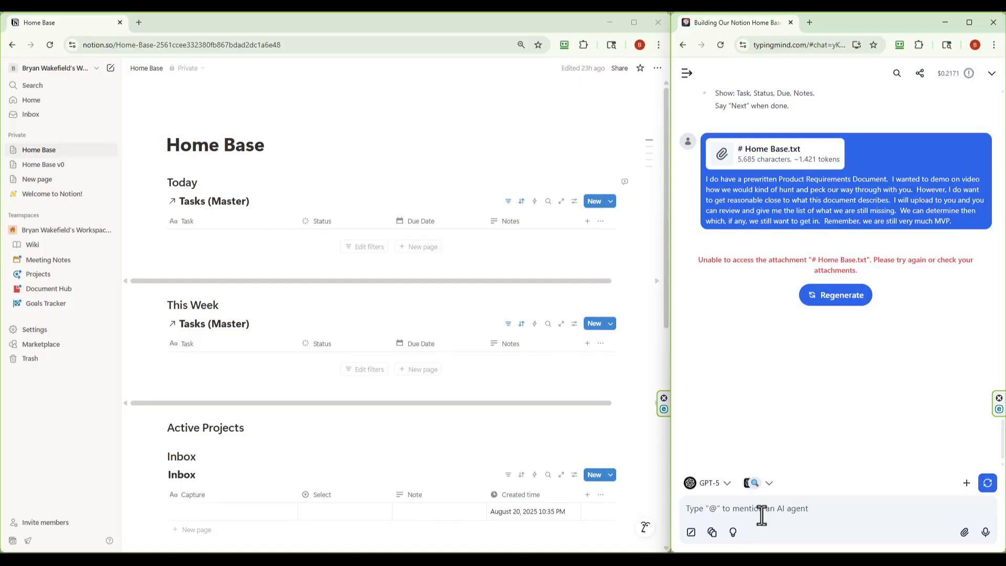
pyautogui.hotkey('ctrl', 'v')
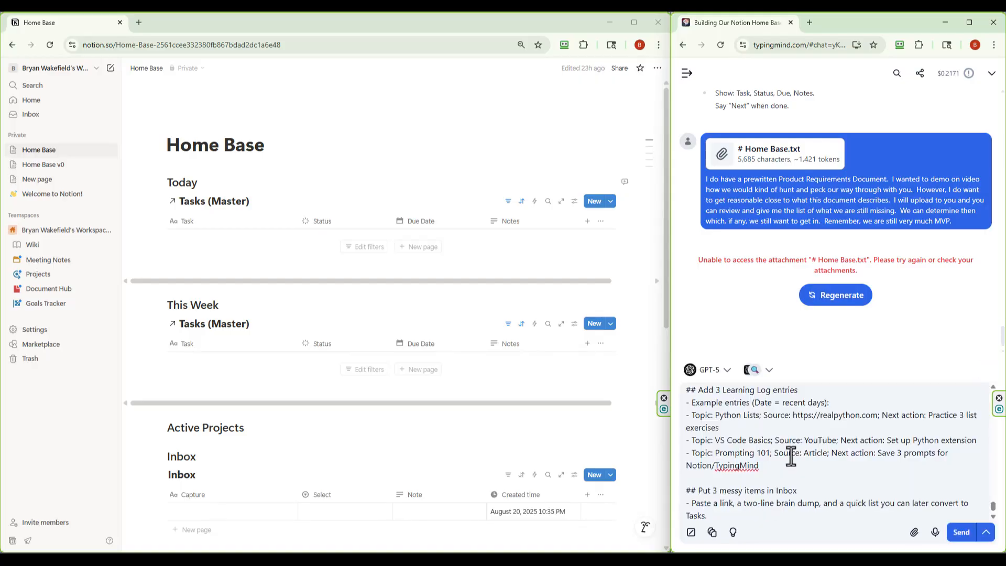
pyautogui.scroll(-10, 791, 456)
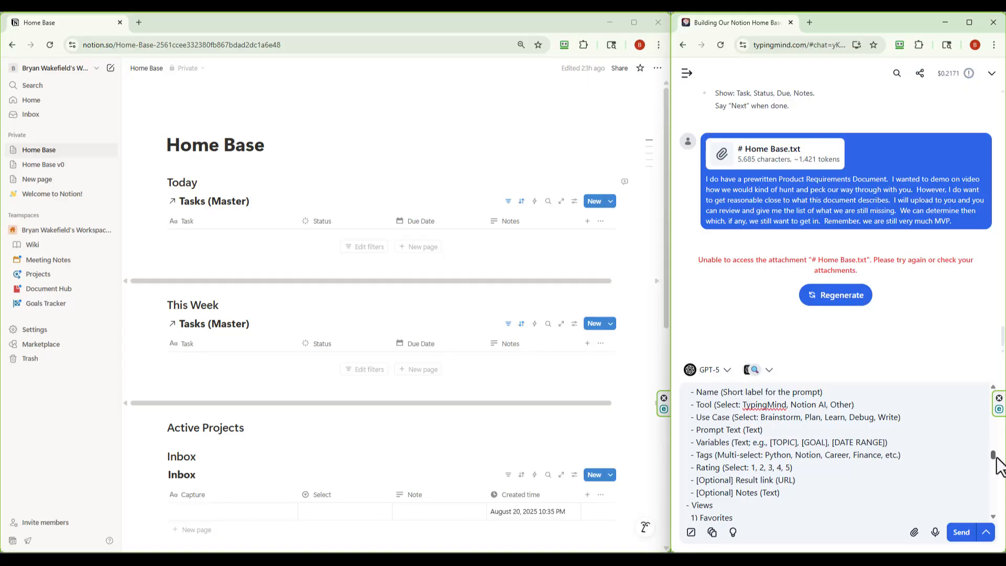
pyautogui.moveTo(999, 464); pyautogui.dragTo(983, 398)
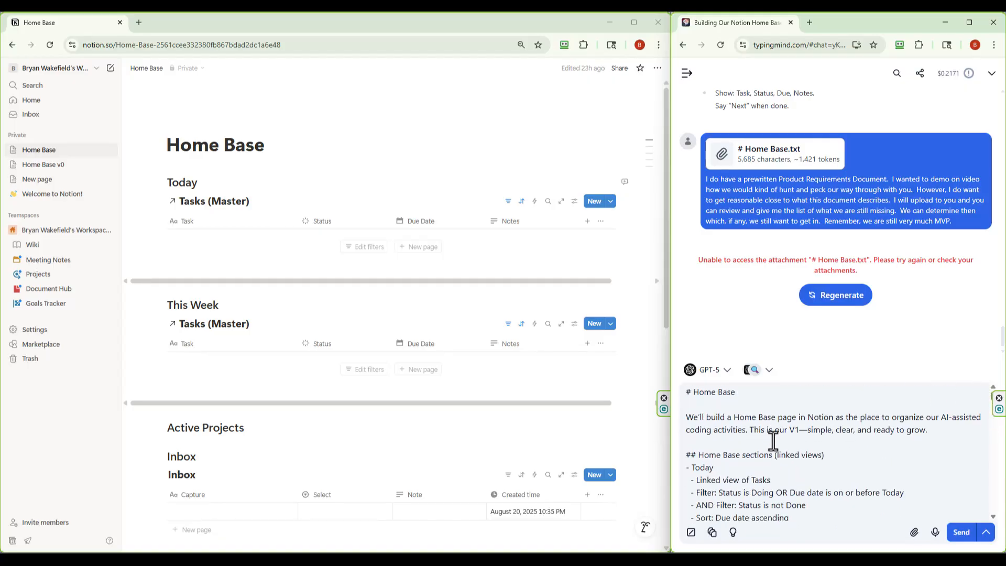
pyautogui.scroll(-3, 774, 441)
pyautogui.scroll(2, 724, 401)
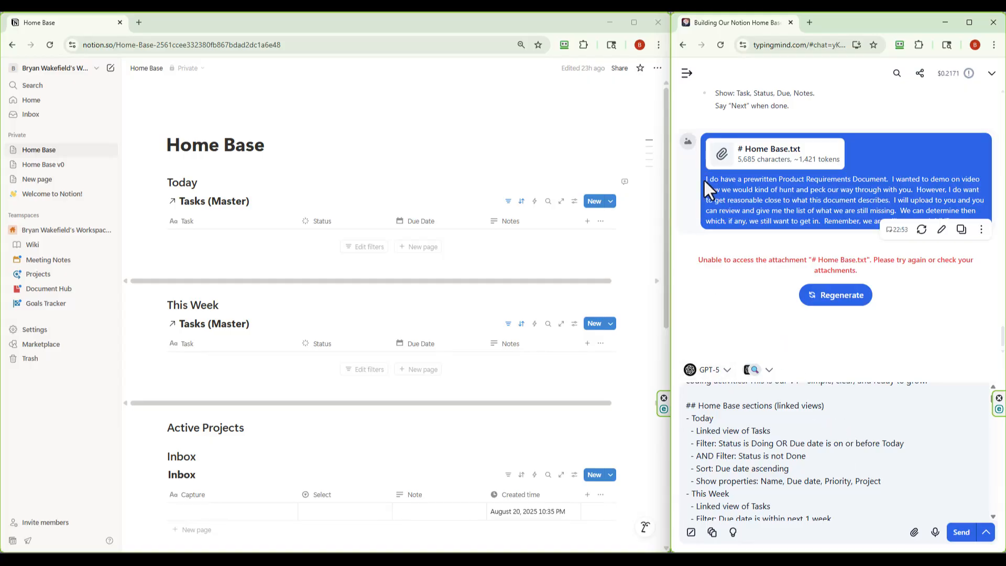
# Try to select the full text of the sent message above the pasted draft
pyautogui.moveTo(704, 179); pyautogui.dragTo(982, 226)
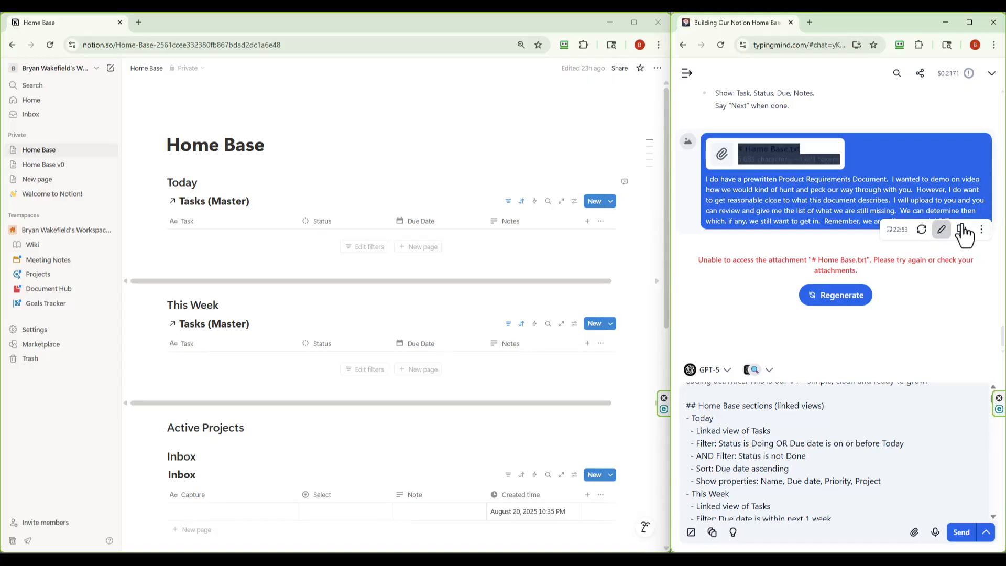
pyautogui.moveTo(985, 230); pyautogui.dragTo(903, 211)
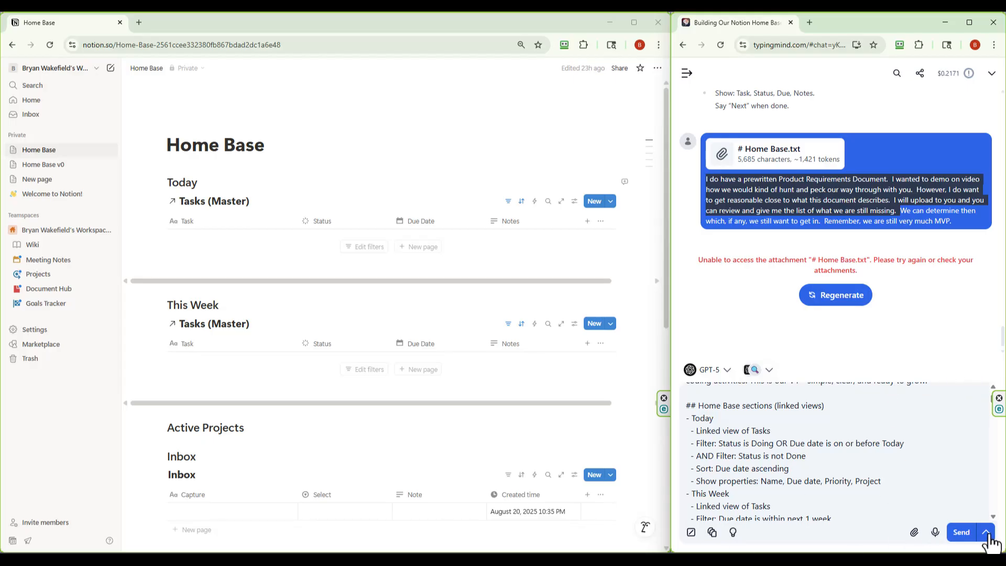
pyautogui.click(819, 353)
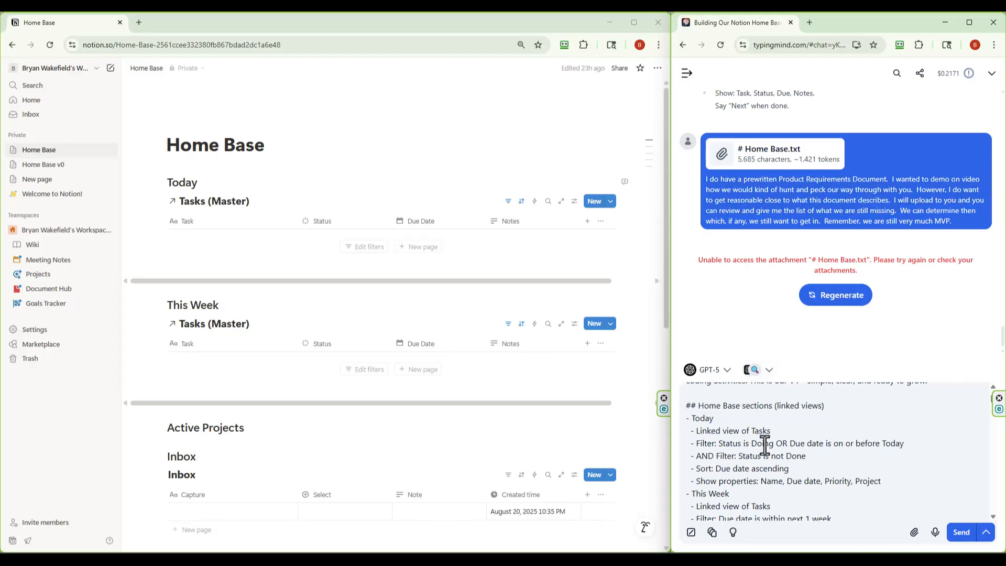
pyautogui.scroll(3, 764, 444)
# Open the sent message for editing and insert "drop that markdown below" directly after "I will"
pyautogui.moveTo(942, 192)
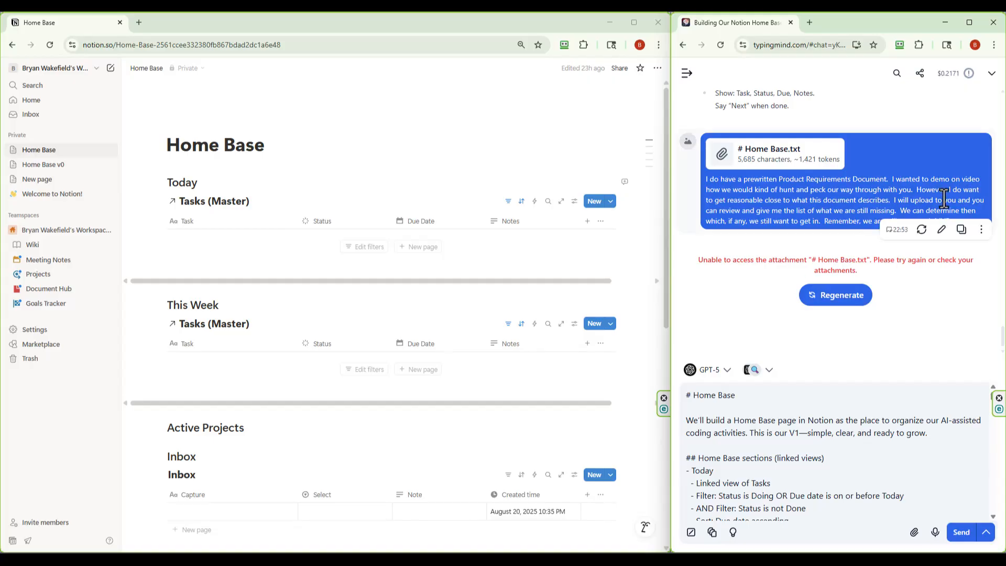
pyautogui.click(942, 230)
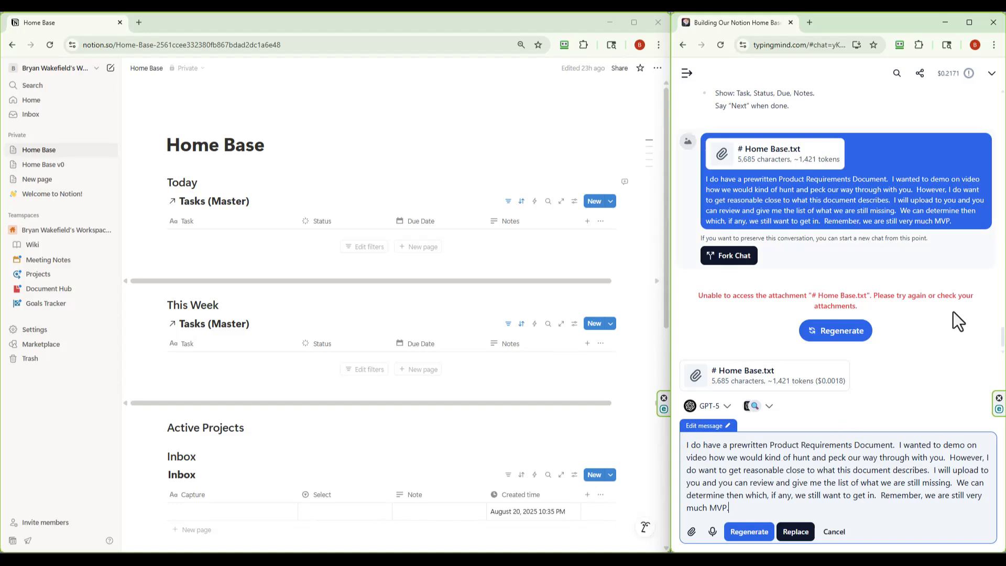
pyautogui.press('Up')
pyautogui.press('Up')
pyautogui.press('Up')
pyautogui.press('Up')
pyautogui.press('Up')
pyautogui.press('Left')
pyautogui.press('Down')
pyautogui.press('Up')
pyautogui.press('Right')
pyautogui.press('Right')
pyautogui.write('drop that m')
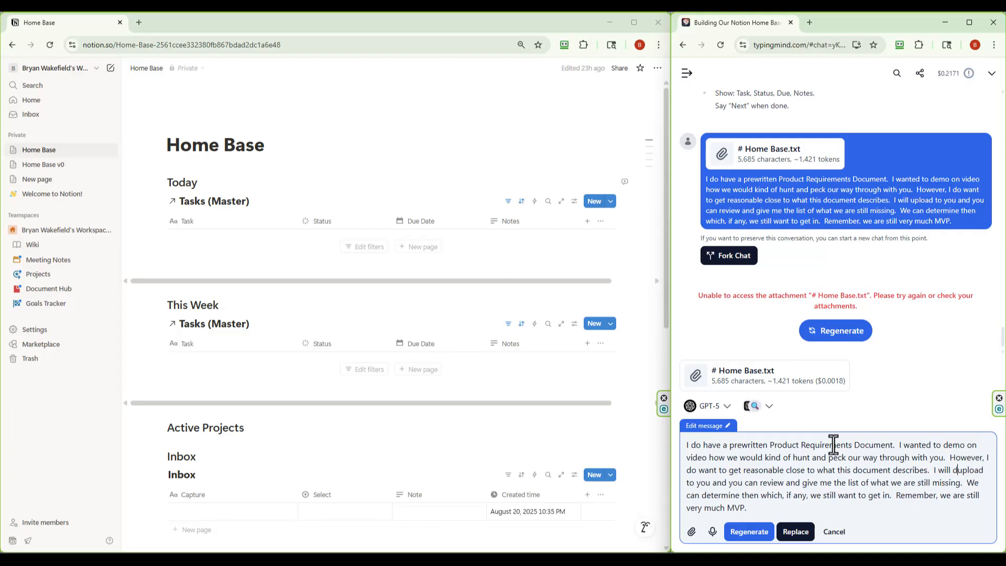
pyautogui.write('arkdow')
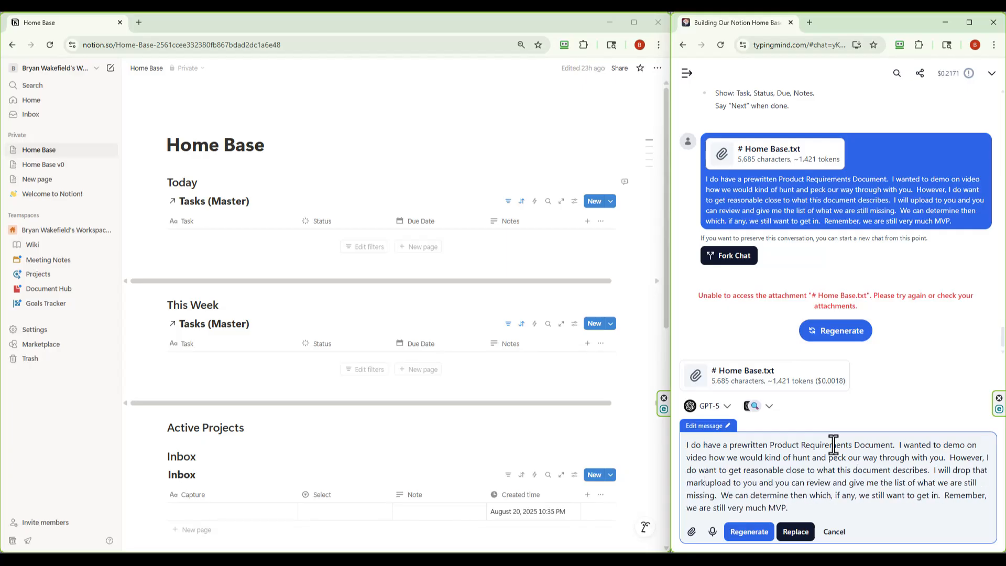
pyautogui.write('n below')
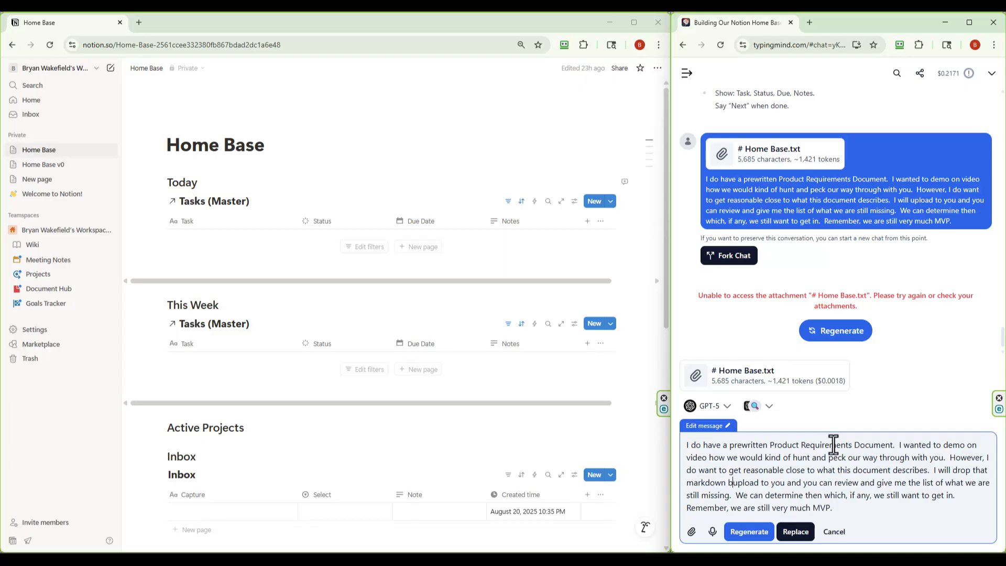
# Delete the leftover words "upload to you" after "markdown below" in the message being edited
pyautogui.hotkey('shift', 'Right')
pyautogui.hotkey('shift', 'Right')
pyautogui.hotkey('shift', 'Right')
pyautogui.hotkey('shift', 'Right')
pyautogui.hotkey('shift', 'Right')
pyautogui.hotkey('shift', 'Right')
pyautogui.hotkey('shift', 'Right')
pyautogui.hotkey('shift', 'Right')
pyautogui.hotkey('shift', 'Right')
pyautogui.hotkey('shift', 'Right')
pyautogui.hotkey('shift', 'Right')
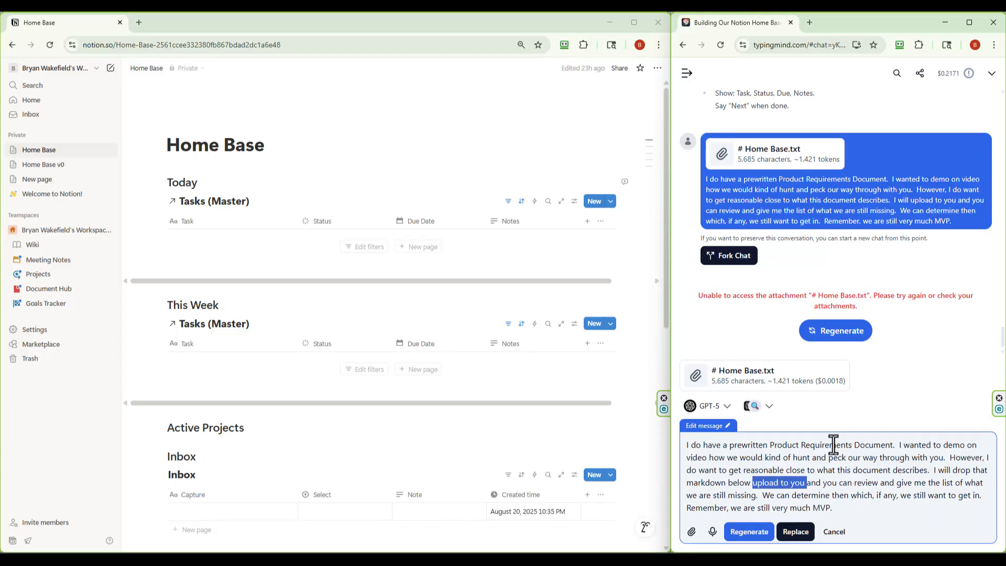
pyautogui.press('BackSpace')
# Add the line "Product Requirements Document (in MD)" below the message's opening paragraph, separated by a blank line
pyautogui.press('Down')
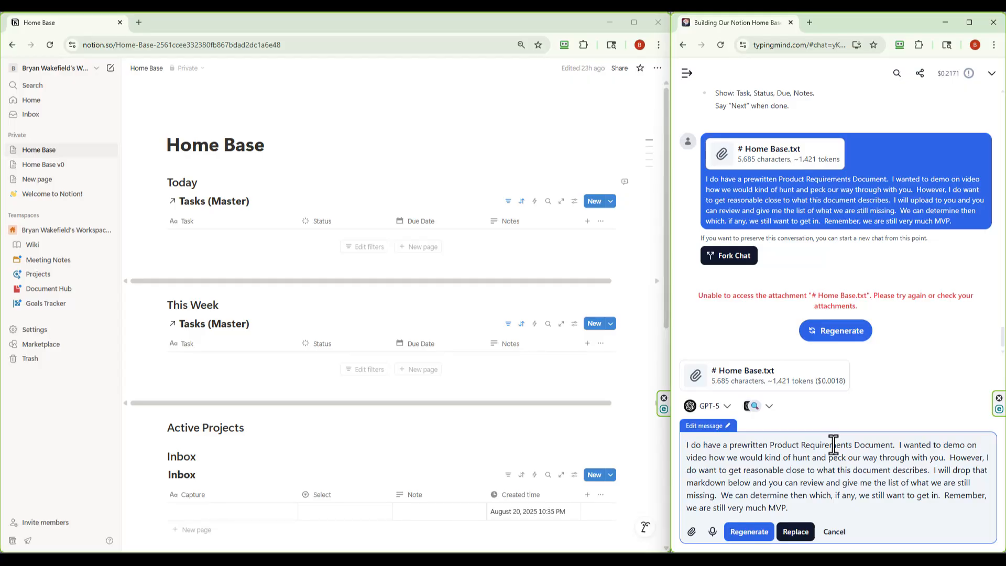
pyautogui.press('Return')
pyautogui.press('Return')
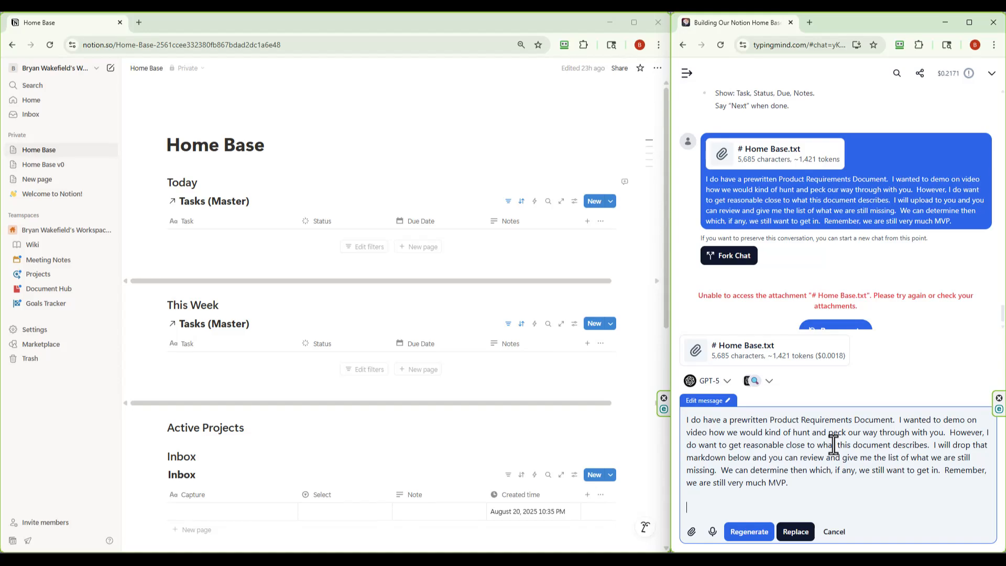
pyautogui.write('Product Requirements Document')
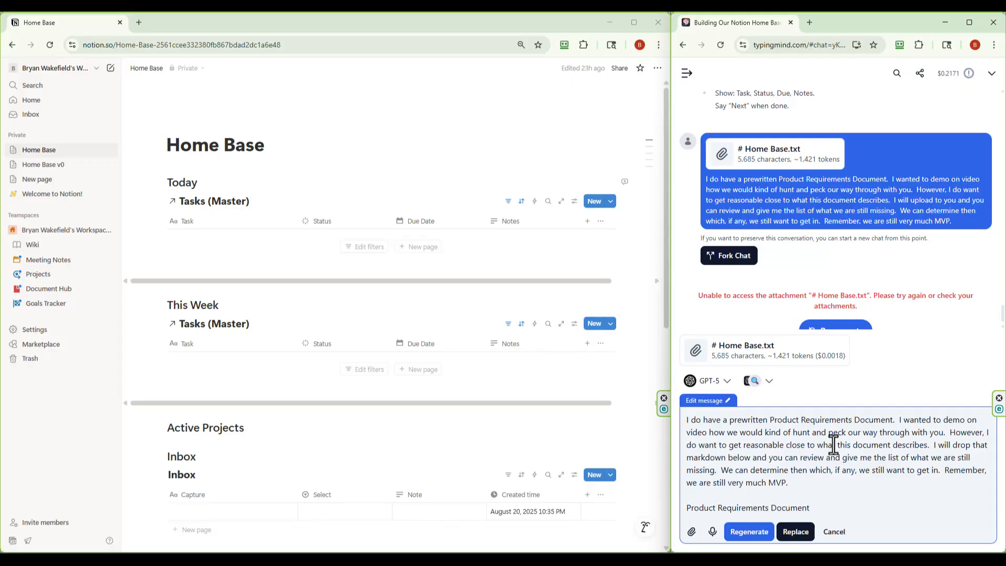
pyautogui.write(' (in MD)')
pyautogui.press('Return')
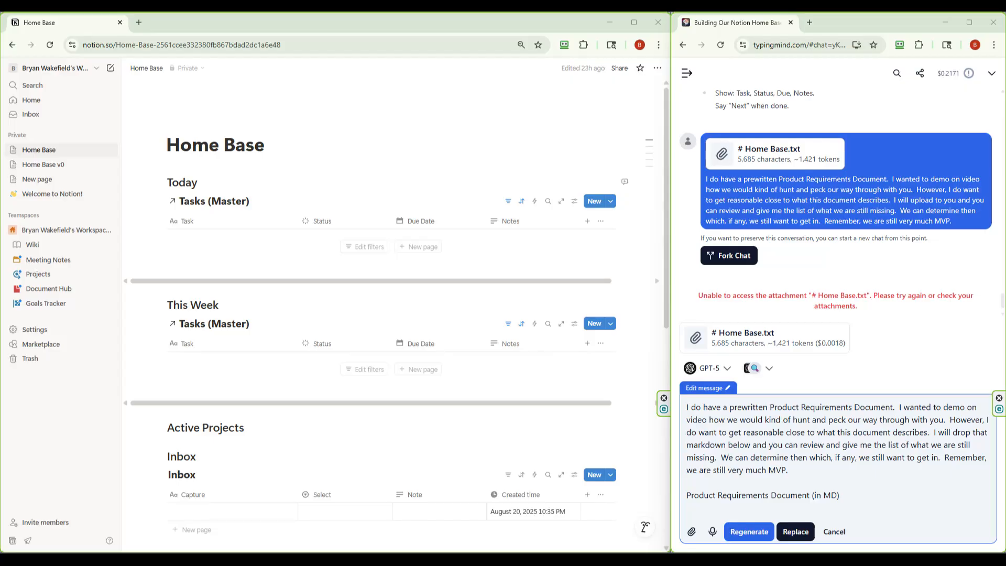
# Paste the Home Base requirements markdown beneath the Product Requirements Document line and replace the sent message with the edited version
pyautogui.click(707, 513)
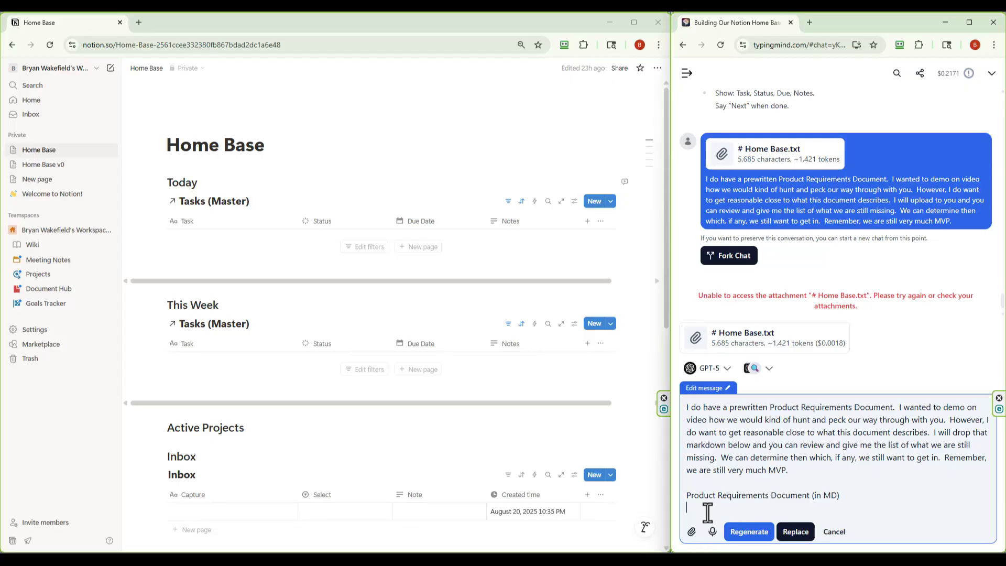
pyautogui.press('Return')
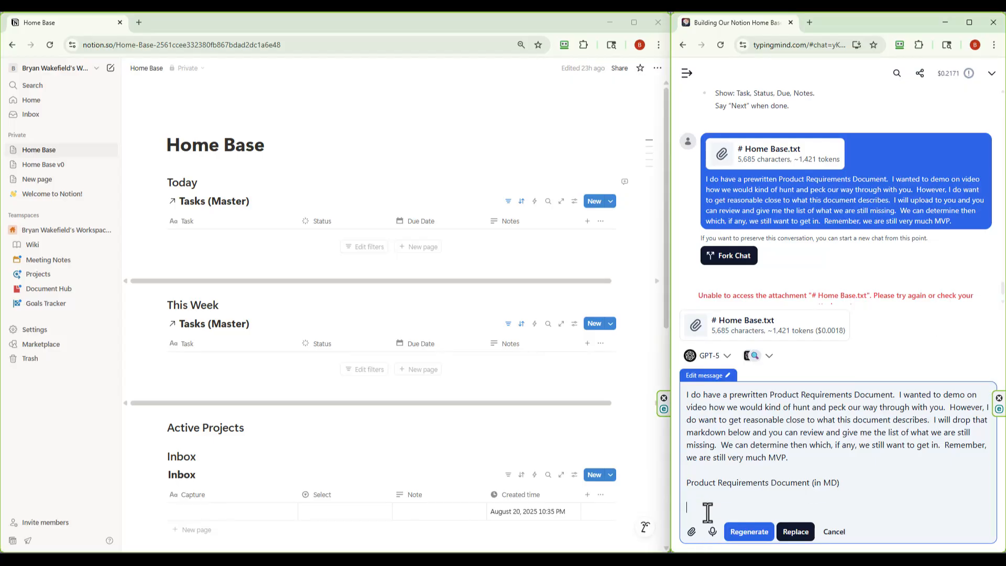
pyautogui.hotkey('ctrl', 'v')
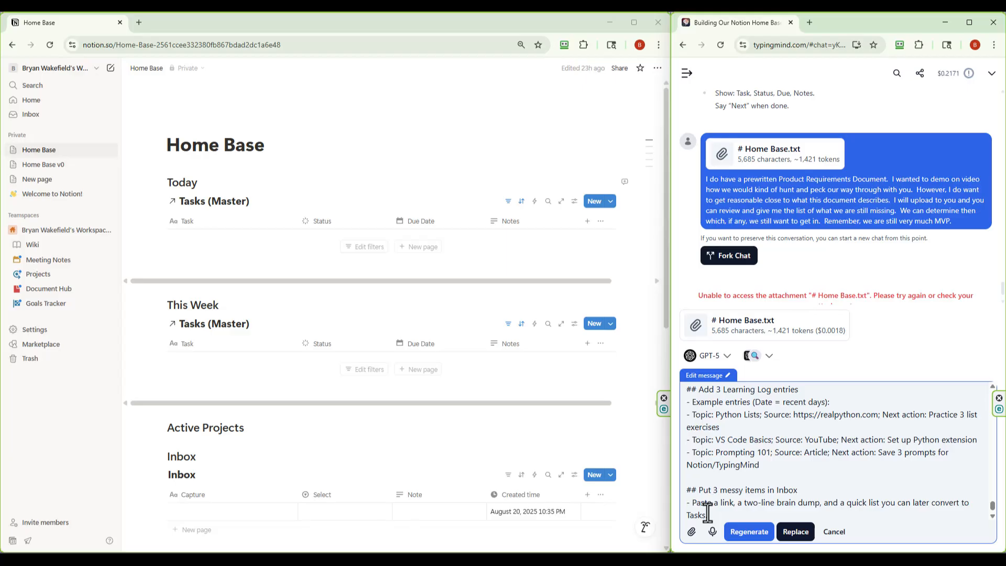
pyautogui.click(796, 531)
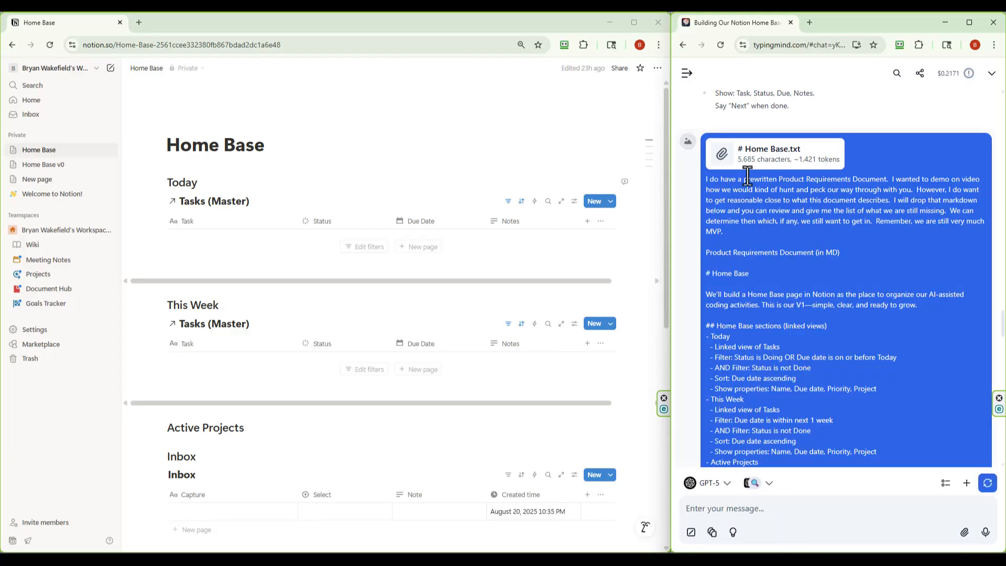
# Check the updated message through to its end and try to regenerate the assistant's reply
pyautogui.scroll(3, 747, 184)
pyautogui.scroll(-10, 791, 315)
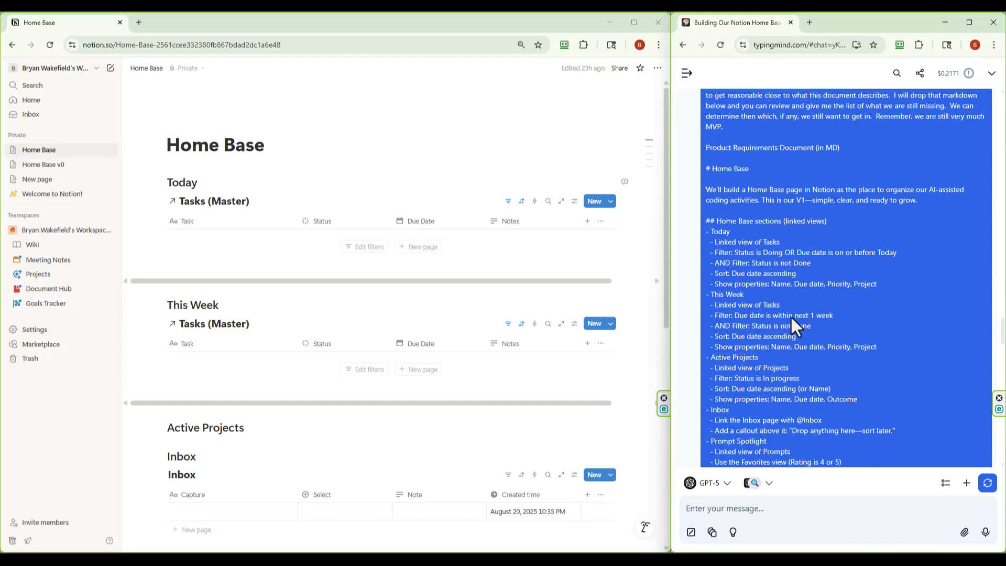
pyautogui.scroll(-15, 791, 317)
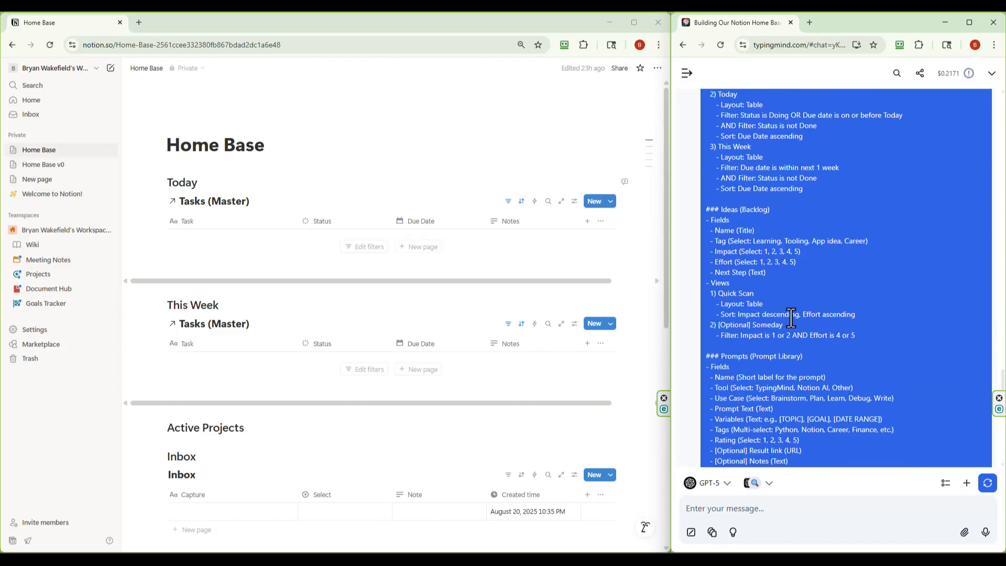
pyautogui.scroll(-15, 791, 317)
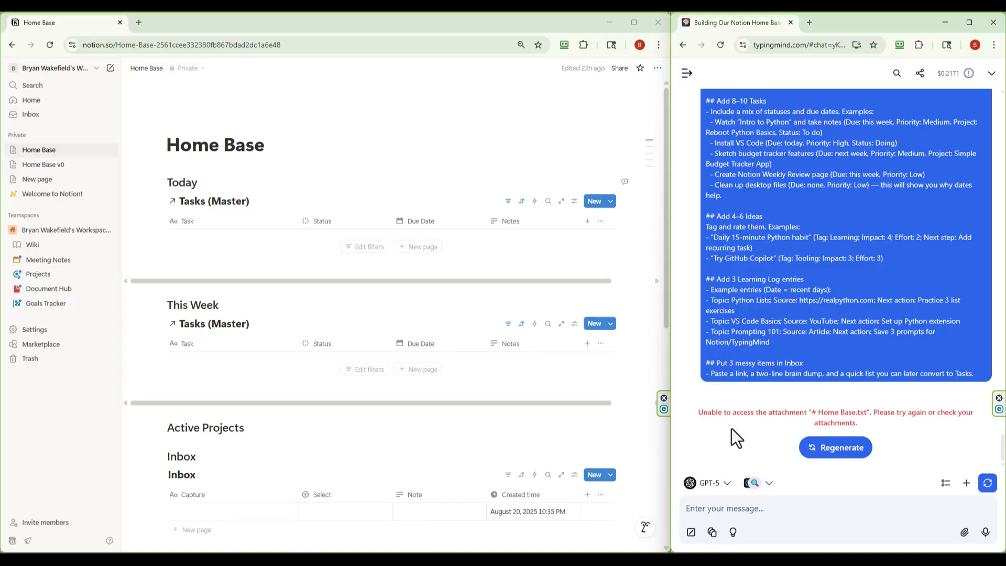
pyautogui.click(830, 450)
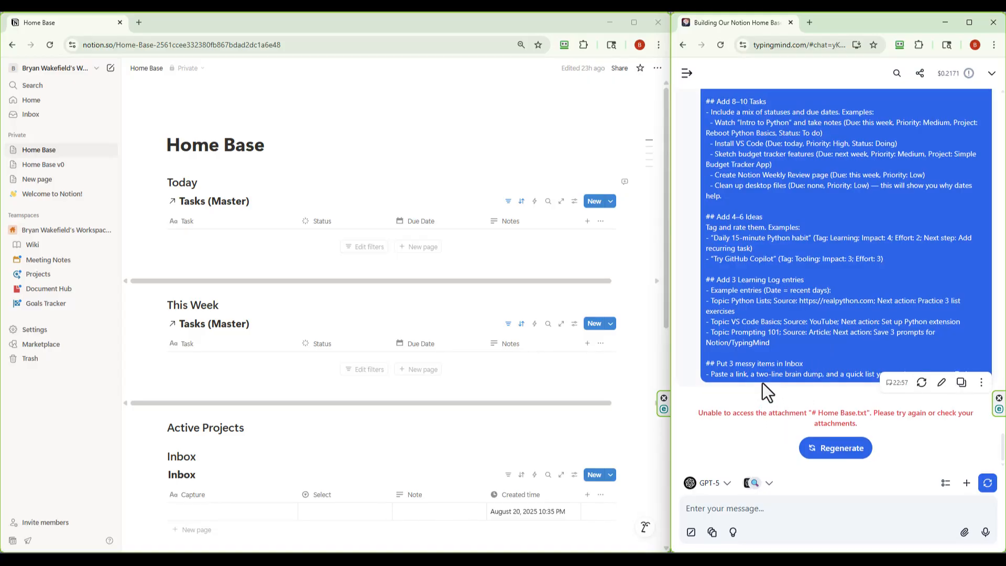
# Remove the "# Home Base.txt" attachment from the sent message, save the replacement, and regenerate the assistant's reply
pyautogui.scroll(15, 763, 382)
pyautogui.scroll(20, 762, 375)
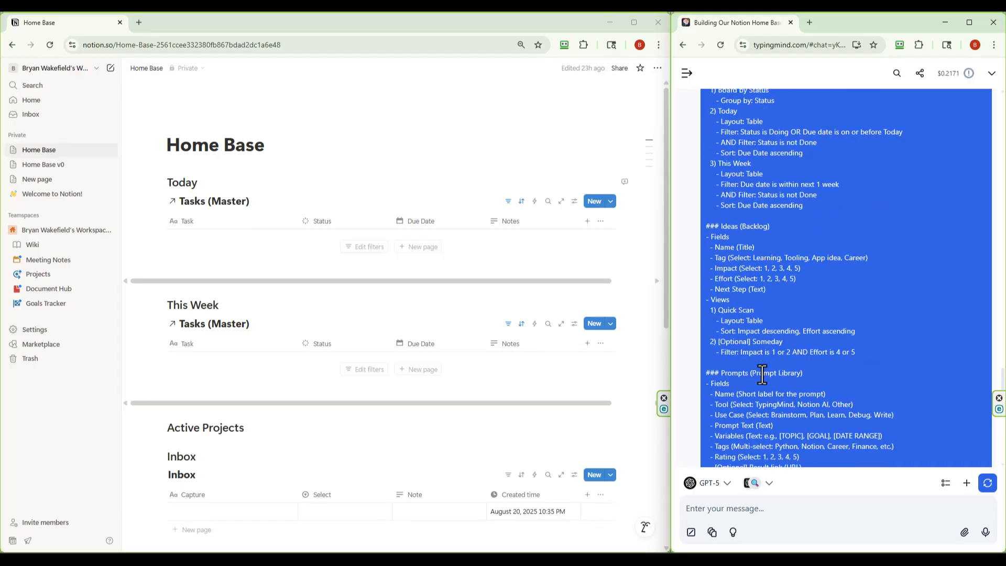
pyautogui.scroll(3, 762, 372)
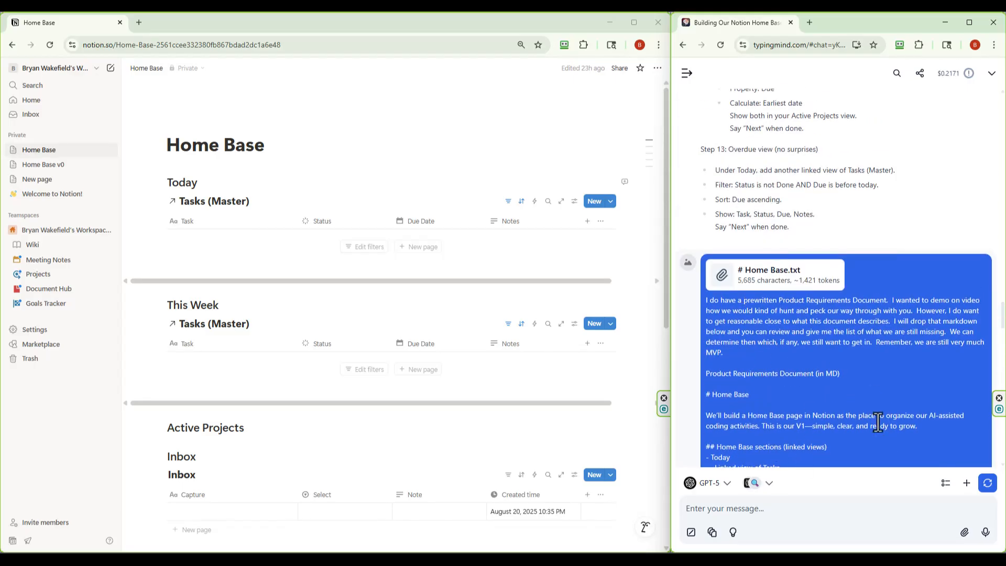
pyautogui.scroll(-20, 851, 327)
pyautogui.scroll(-20, 851, 326)
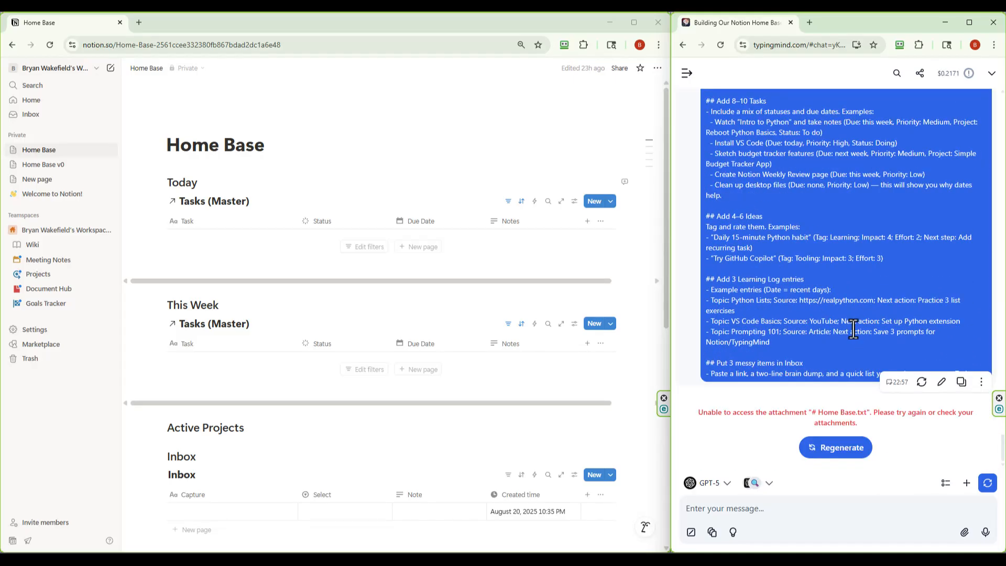
pyautogui.click(942, 382)
pyautogui.scroll(3, 809, 252)
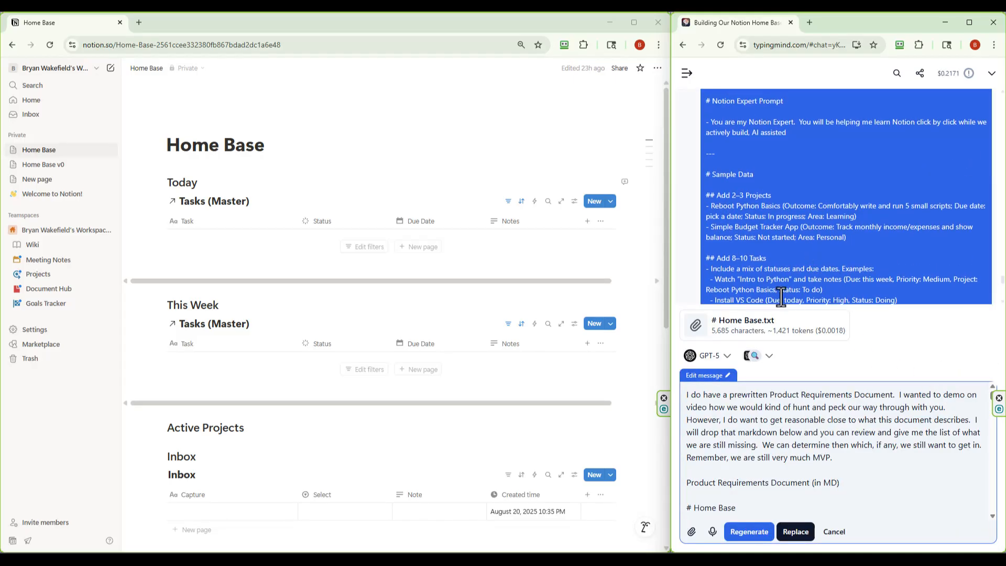
pyautogui.click(848, 312)
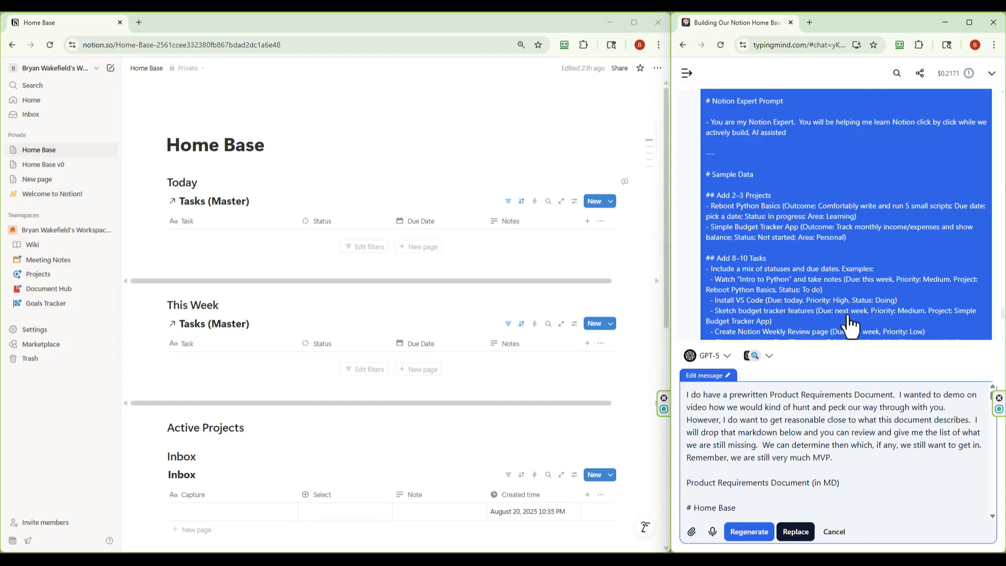
pyautogui.click(796, 537)
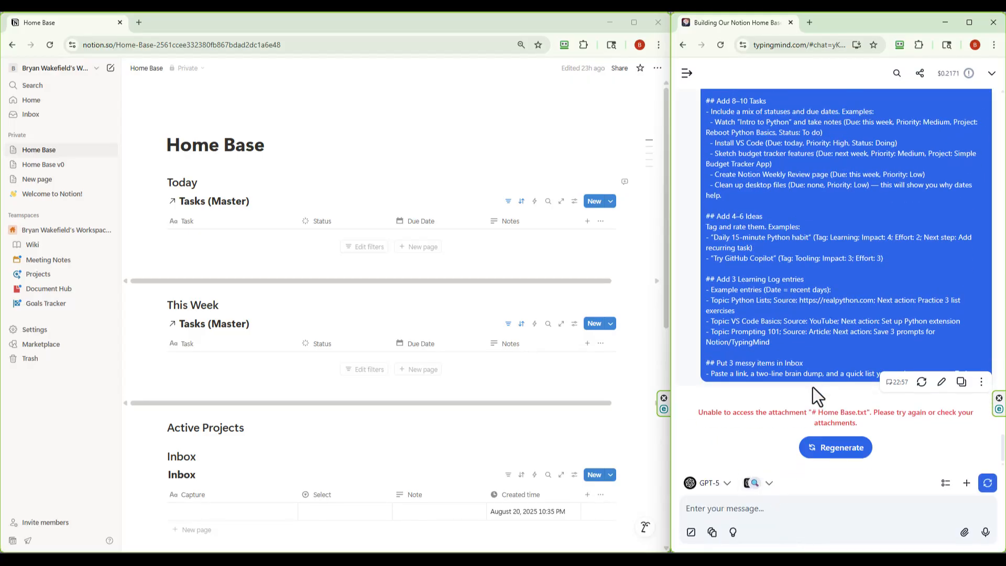
pyautogui.click(828, 451)
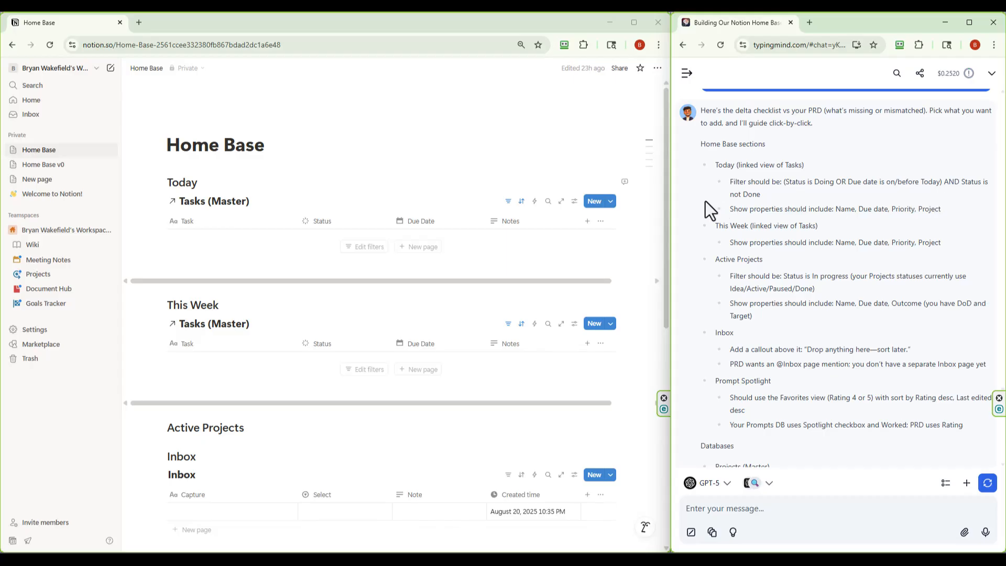
# Read the assistant's full checklist of gaps against the PRD, covering Home Base sections, databases, pages, display tweaks, sample data and extras
pyautogui.scroll(-1, 705, 215)
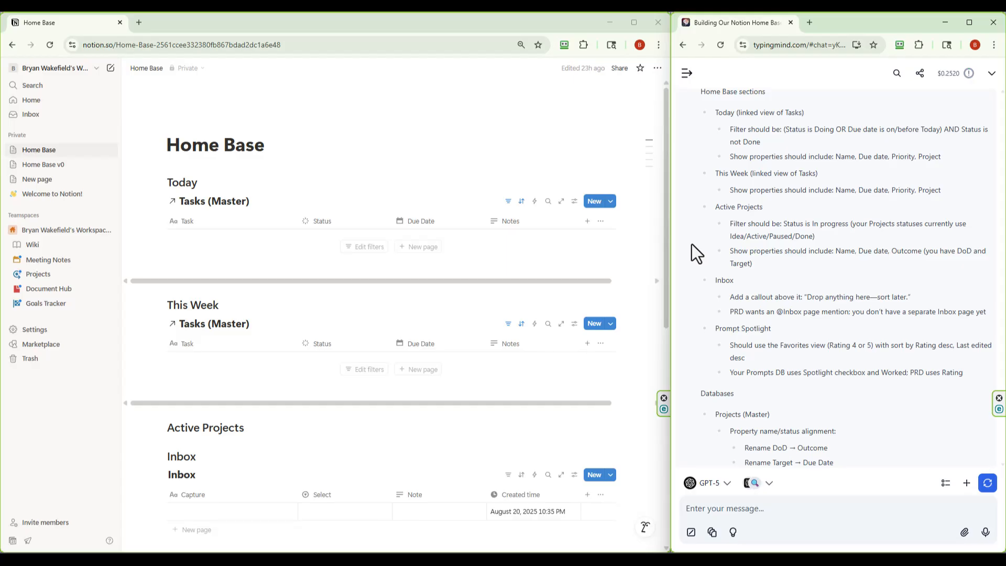
pyautogui.scroll(-1, 691, 243)
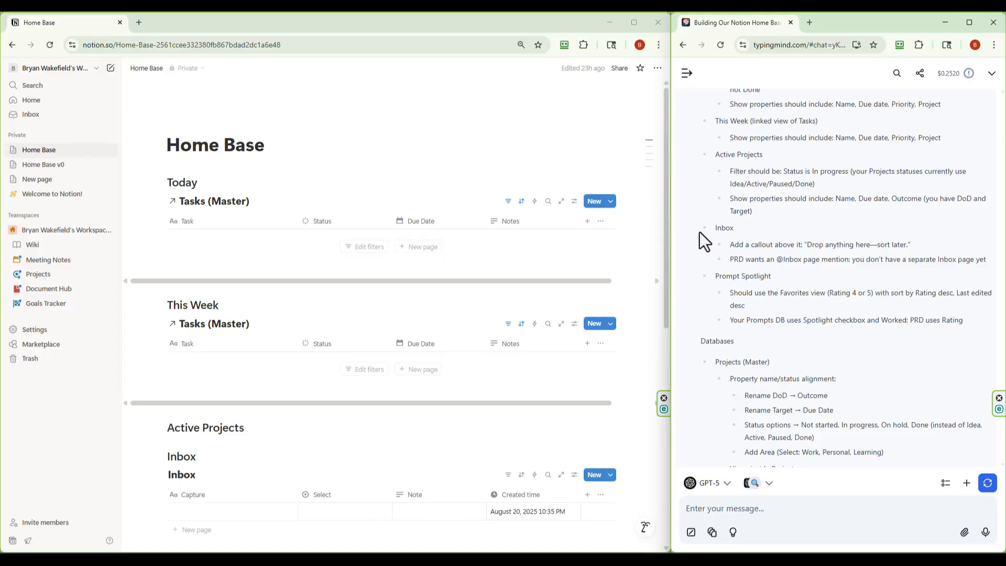
pyautogui.scroll(-1, 694, 241)
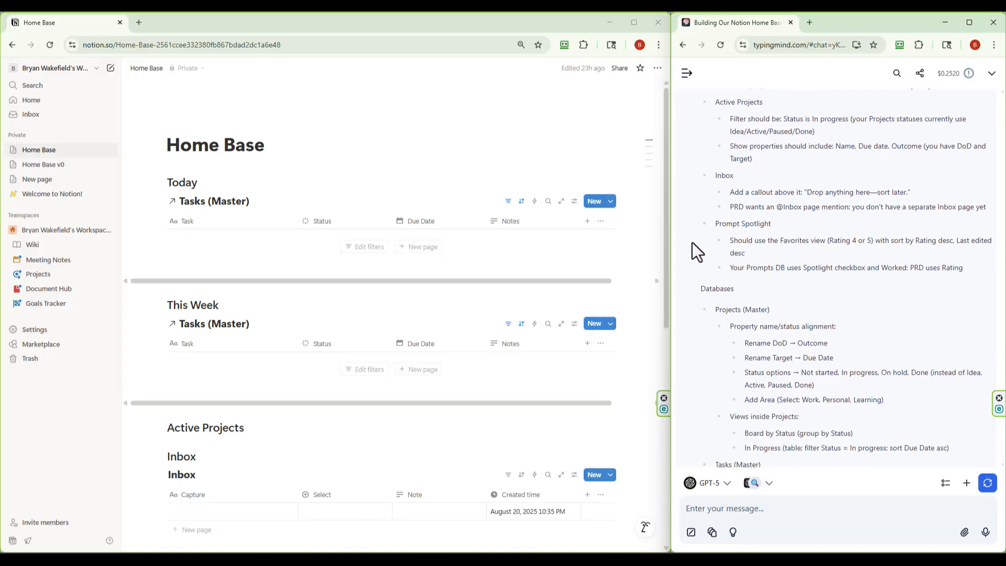
pyautogui.scroll(-1, 697, 252)
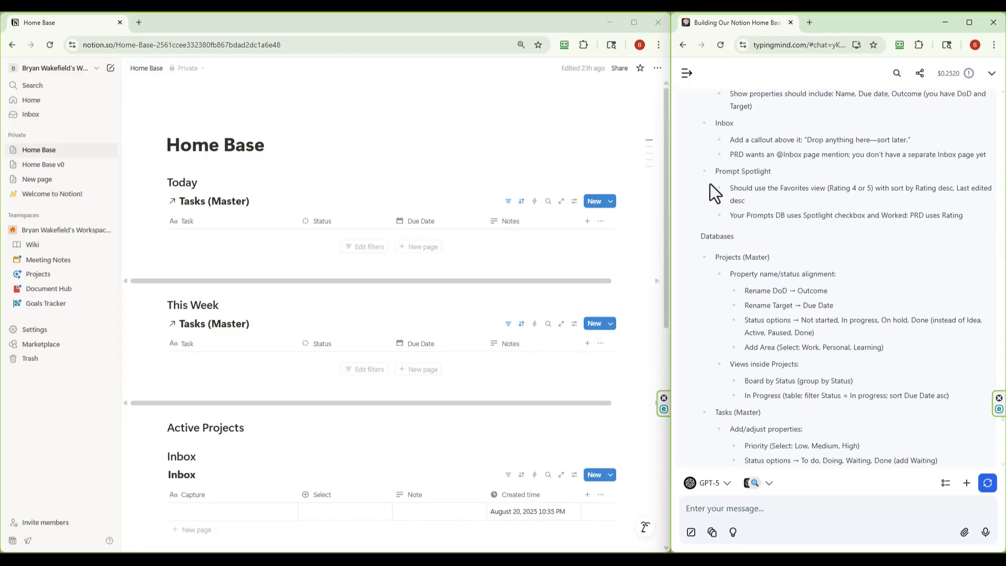
pyautogui.scroll(-1, 710, 184)
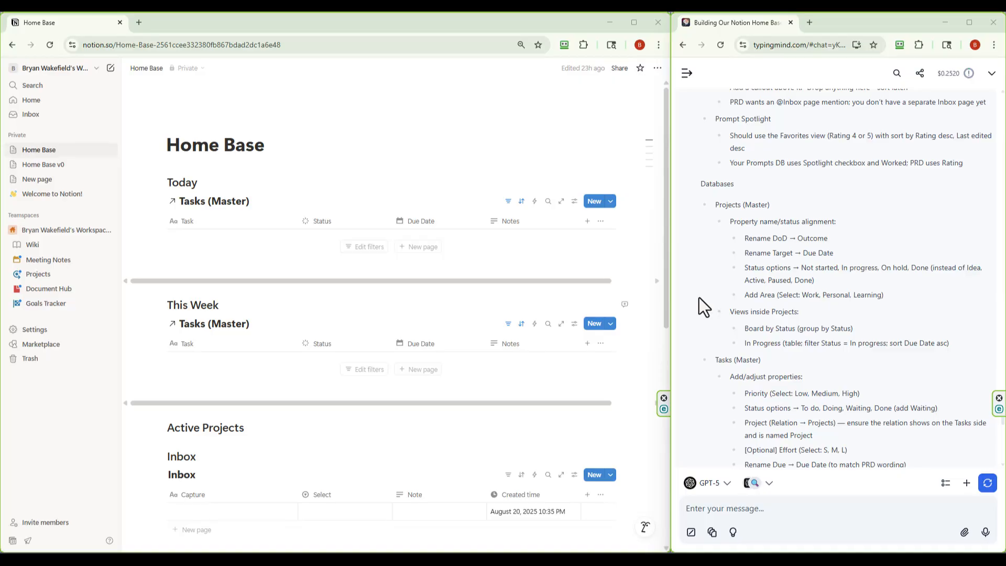
pyautogui.scroll(-2, 699, 298)
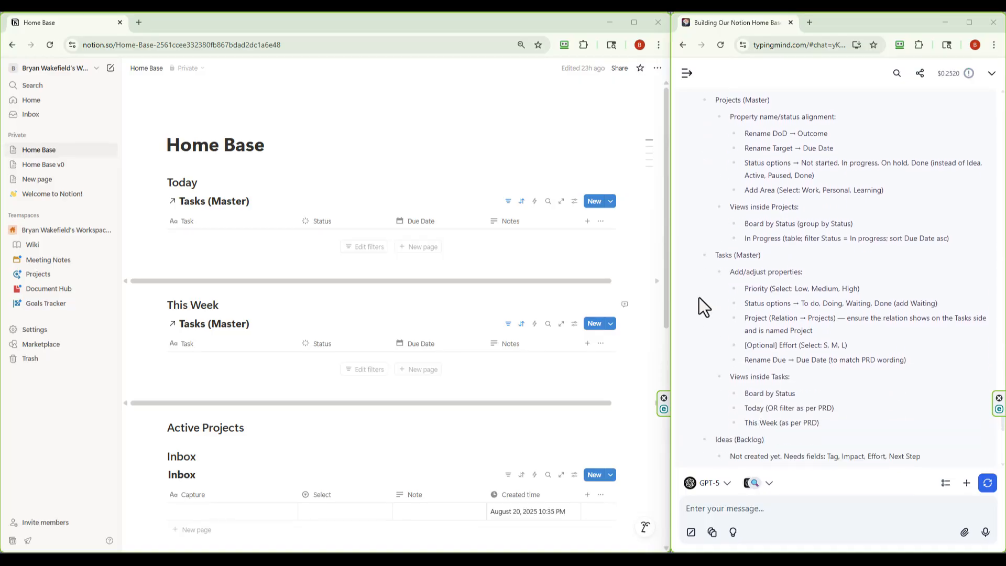
pyautogui.scroll(-1, 699, 297)
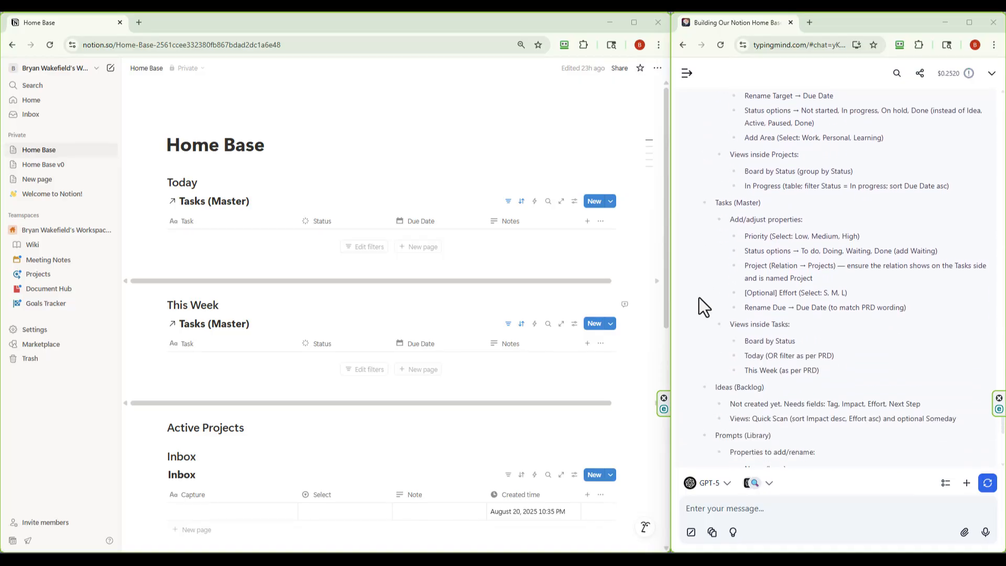
pyautogui.scroll(1, 699, 297)
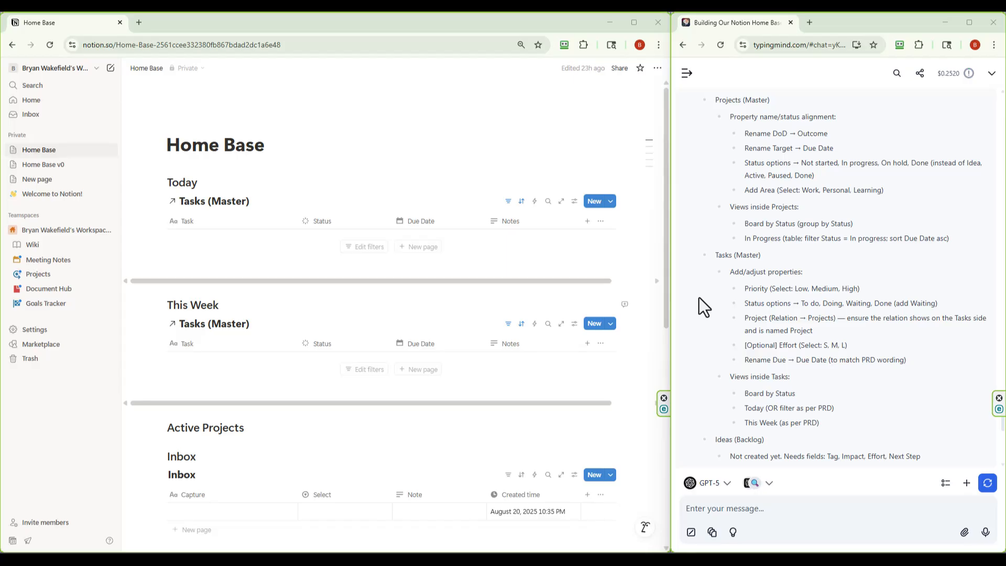
pyautogui.scroll(-1, 699, 297)
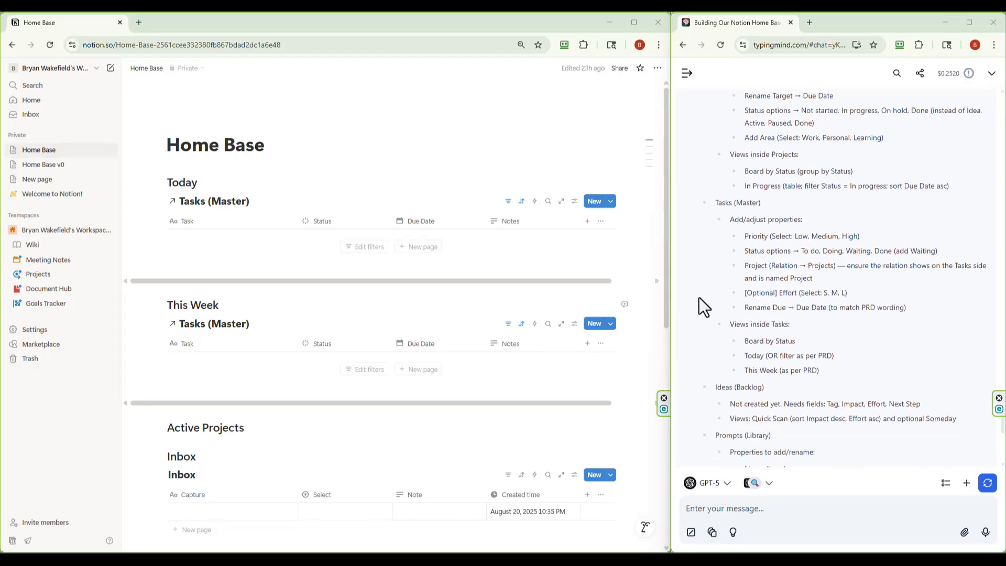
pyautogui.scroll(-1, 699, 298)
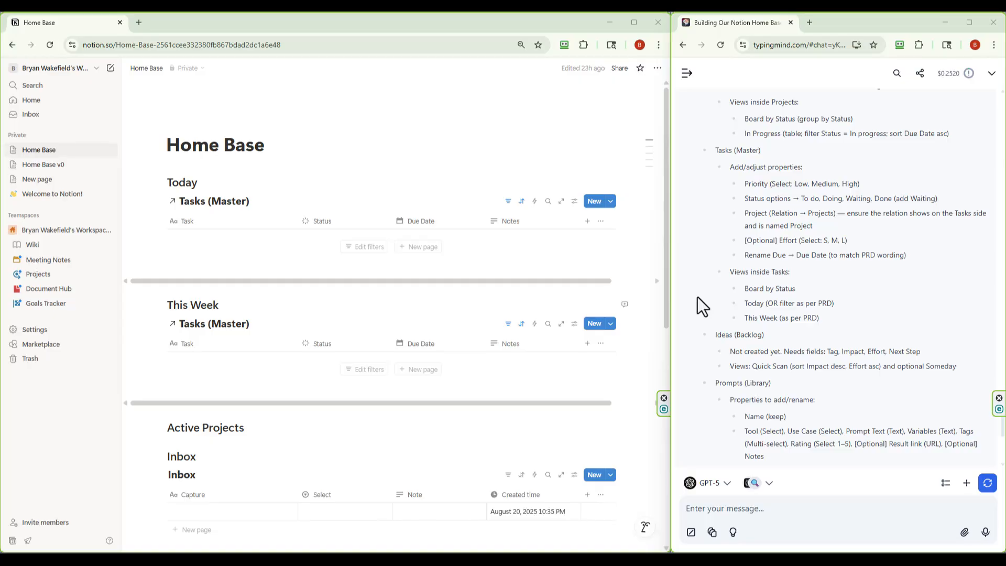
pyautogui.scroll(-2, 697, 296)
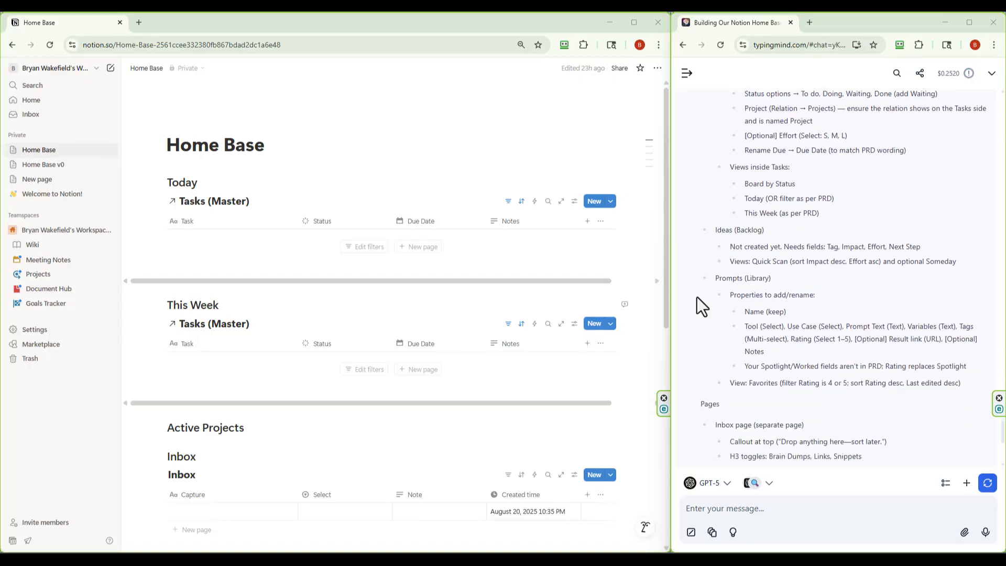
pyautogui.scroll(-1, 698, 297)
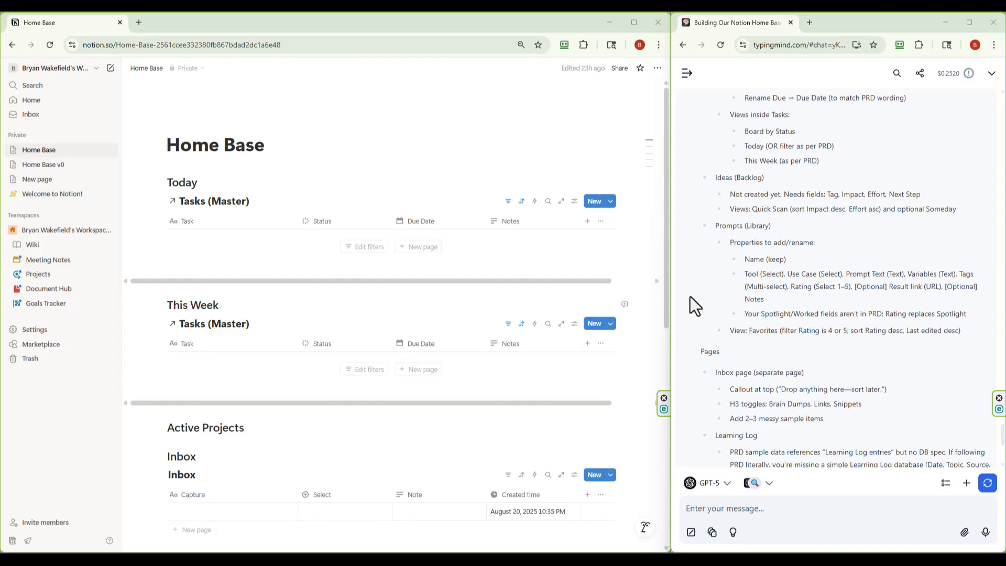
pyautogui.scroll(-1, 690, 297)
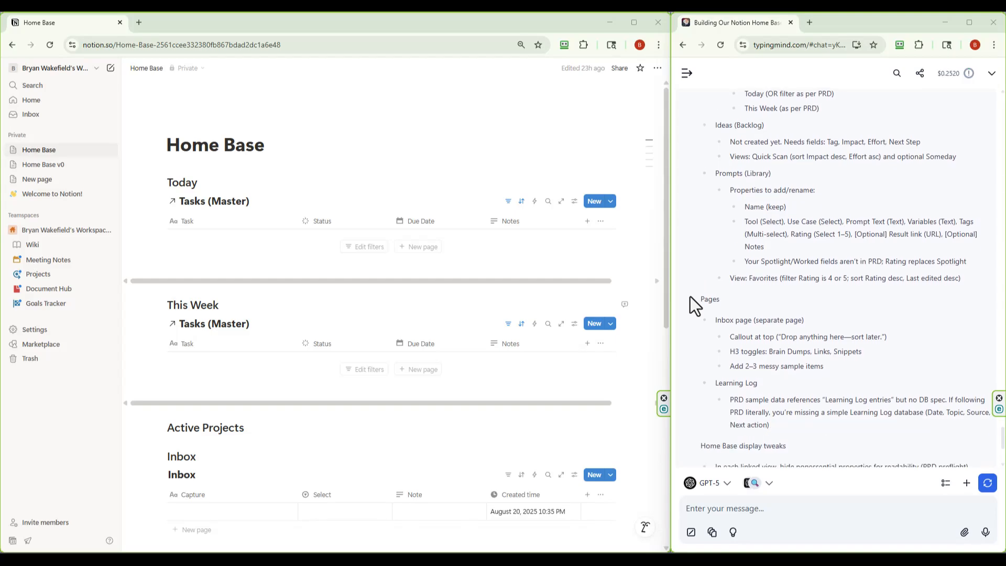
pyautogui.scroll(-1, 690, 297)
pyautogui.scroll(-1, 691, 296)
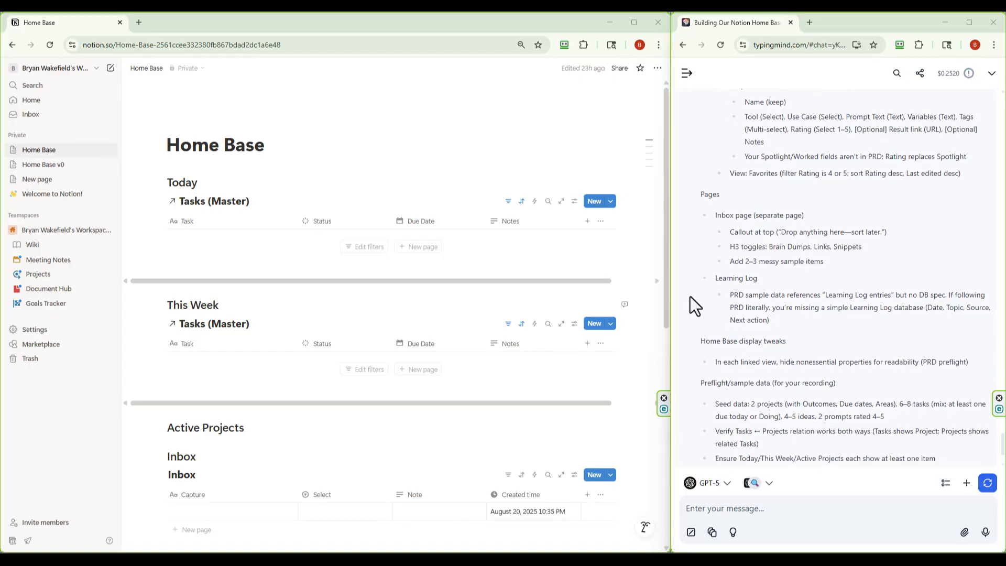
pyautogui.scroll(-2, 690, 296)
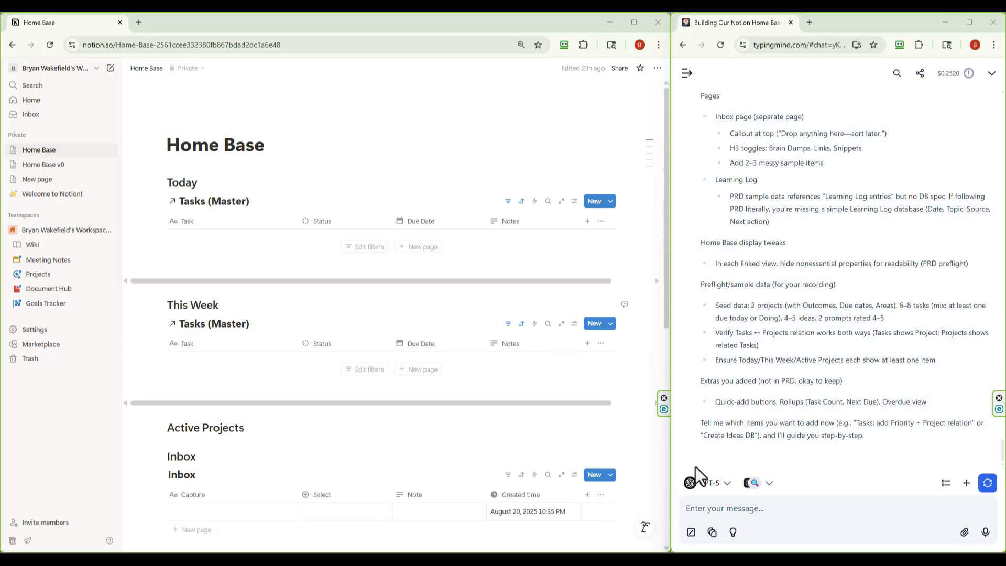
# Ask the assistant for a prioritized list, least worried about naming conventions being off (fix those later), most concerned about what is missing at this stage
pyautogui.click(720, 509)
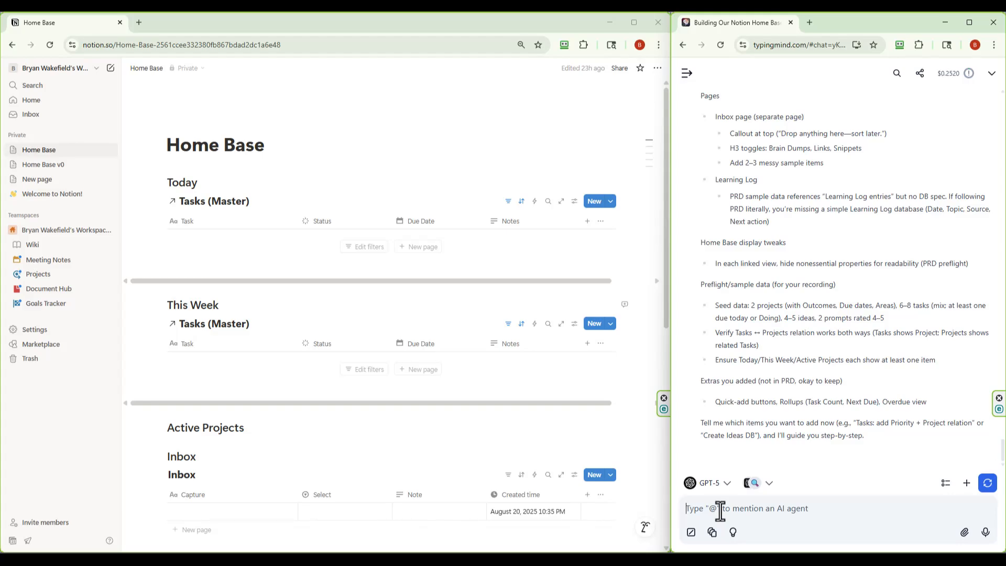
pyautogui.write('Give ')
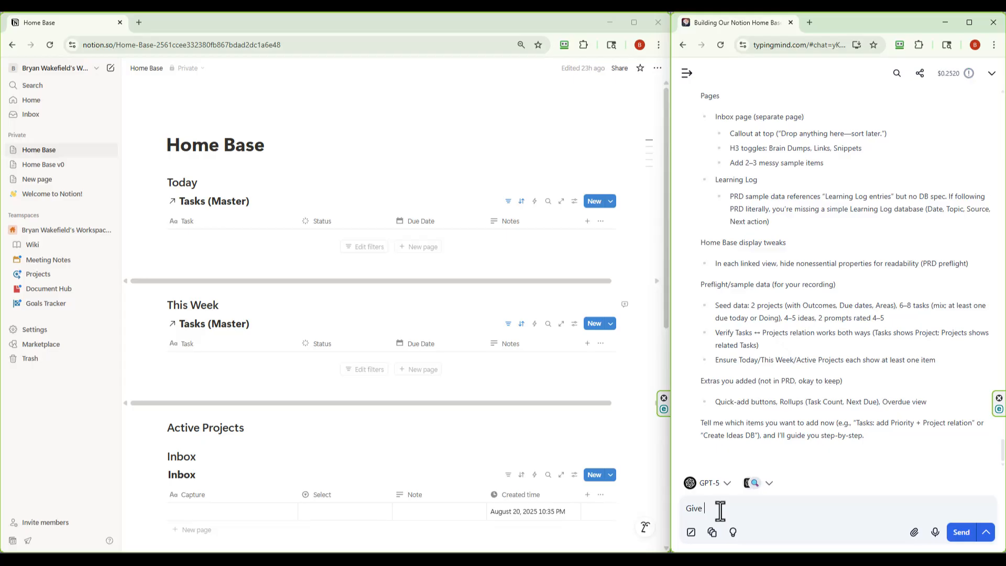
pyautogui.write('me piro')
pyautogui.press('BackSpace')
pyautogui.press('BackSpace')
pyautogui.press('BackSpace')
pyautogui.write("rioritized list.  I'm least worried about nami")
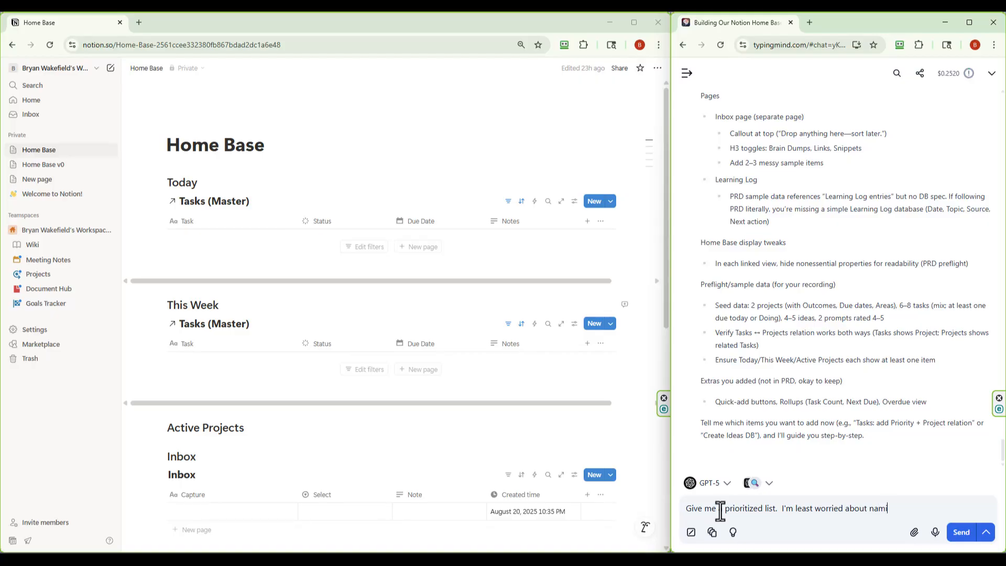
pyautogui.write('ng conventinos')
pyautogui.press('BackSpace')
pyautogui.press('BackSpace')
pyautogui.press('BackSpace')
pyautogui.write('onb')
pyautogui.press('BackSpace')
pyautogui.press('BackSpace')
pyautogui.write('s being off, we can')
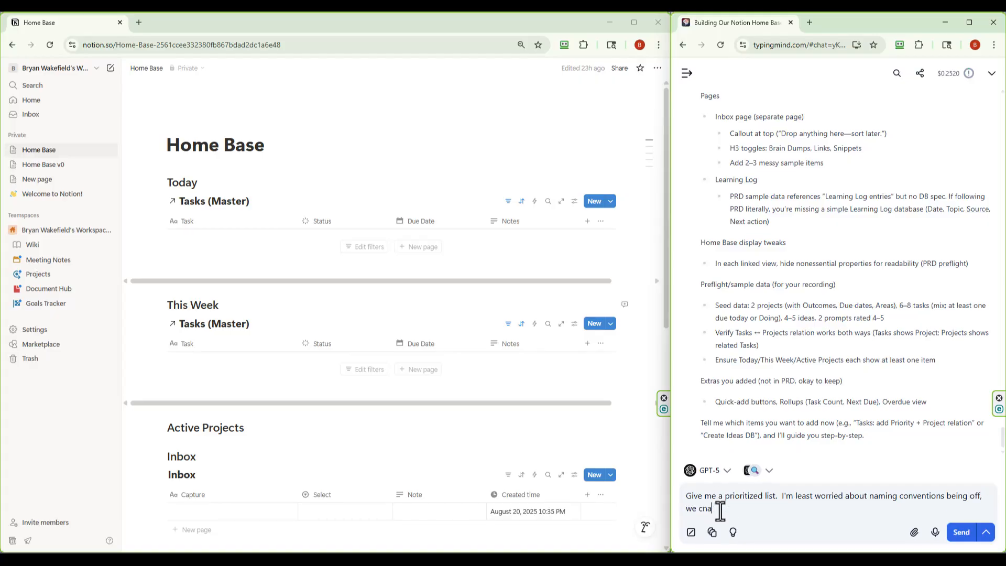
pyautogui.write(' fix those later.  I am most concerned abou')
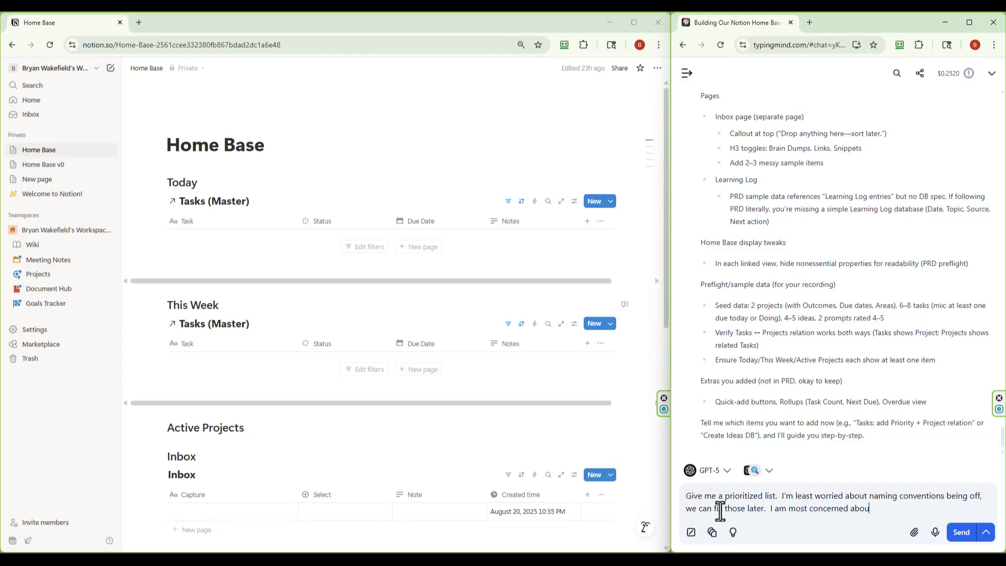
pyautogui.write('t what we are missing at this')
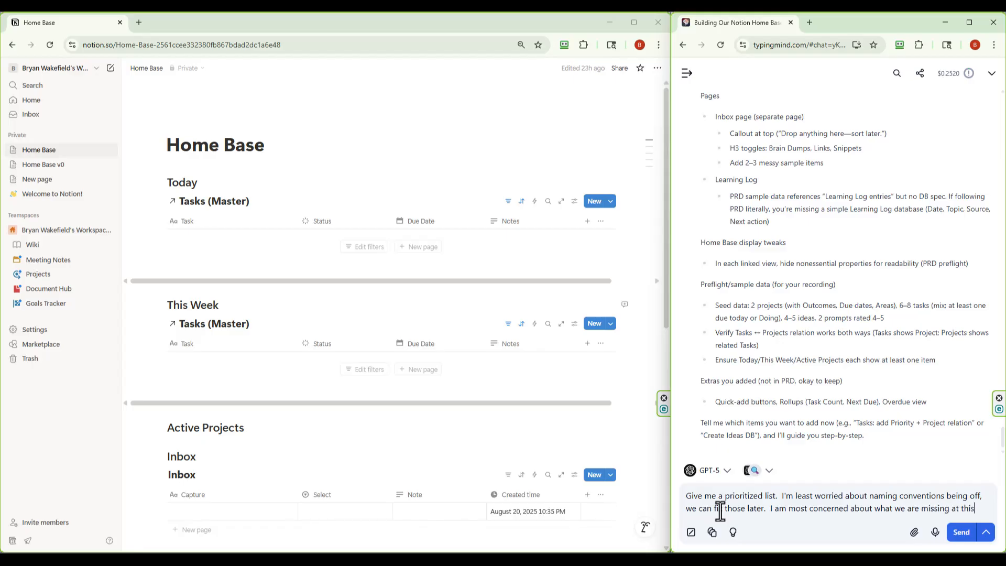
pyautogui.write(' atage?')
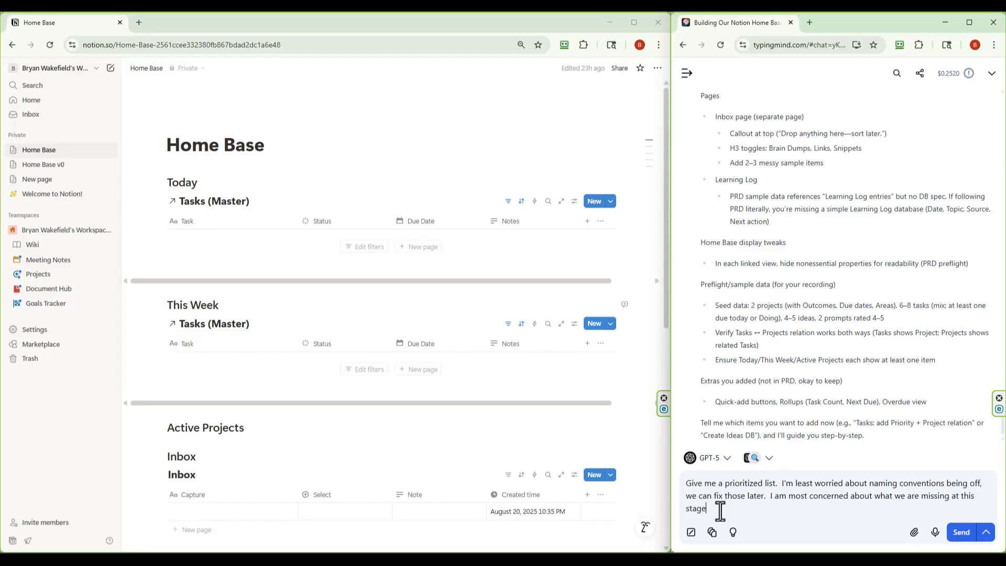
pyautogui.press('Return')
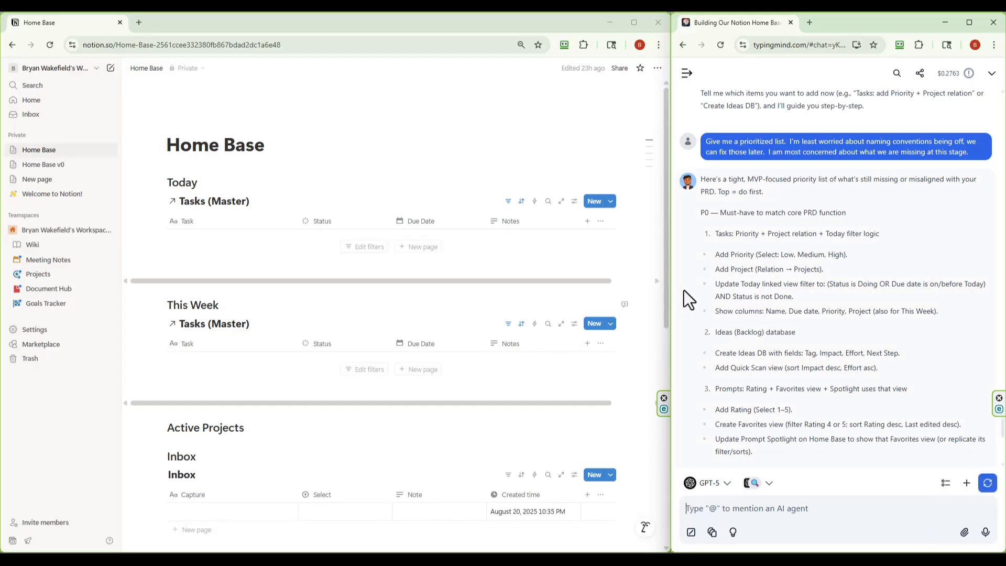
# Read the assistant's prioritized list through P0, P1 and P2, and return to the P0 must-have items
pyautogui.scroll(-1, 689, 282)
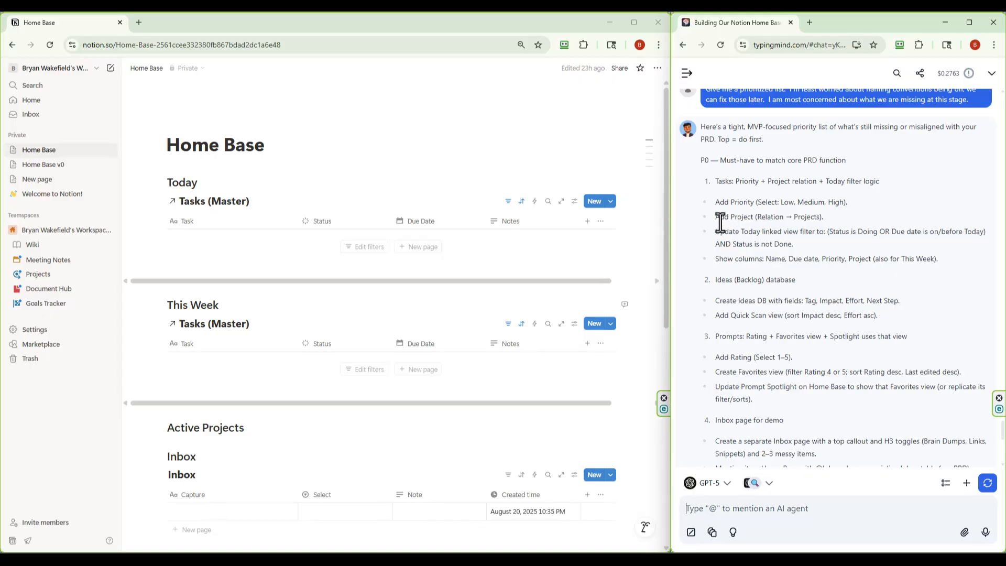
pyautogui.scroll(-2, 690, 216)
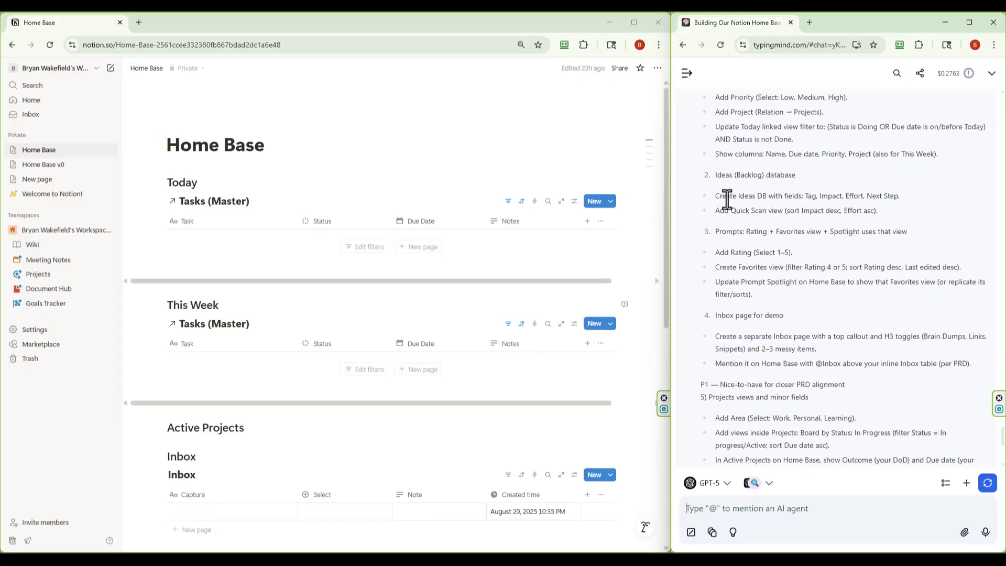
pyautogui.scroll(-1, 689, 207)
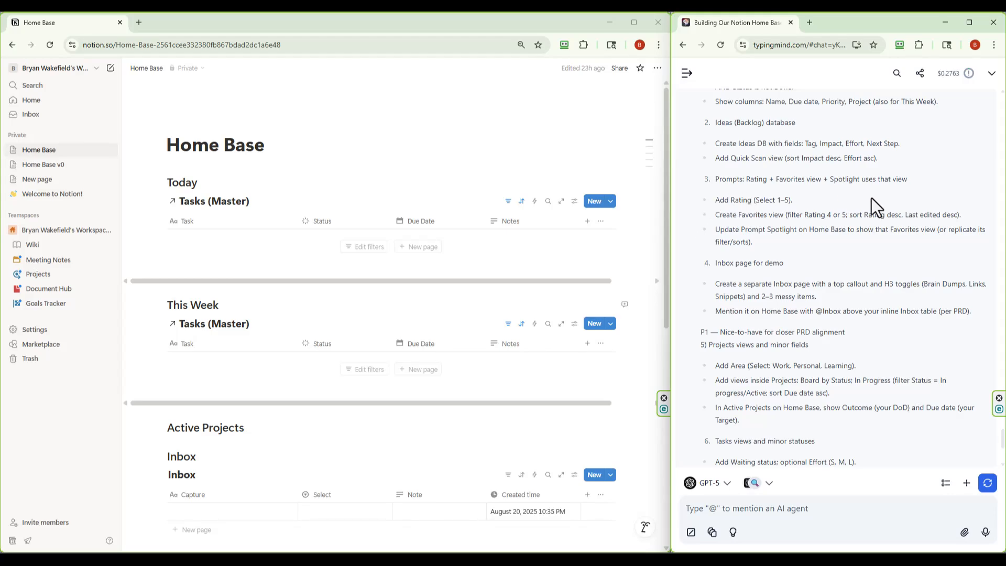
pyautogui.scroll(-1, 691, 215)
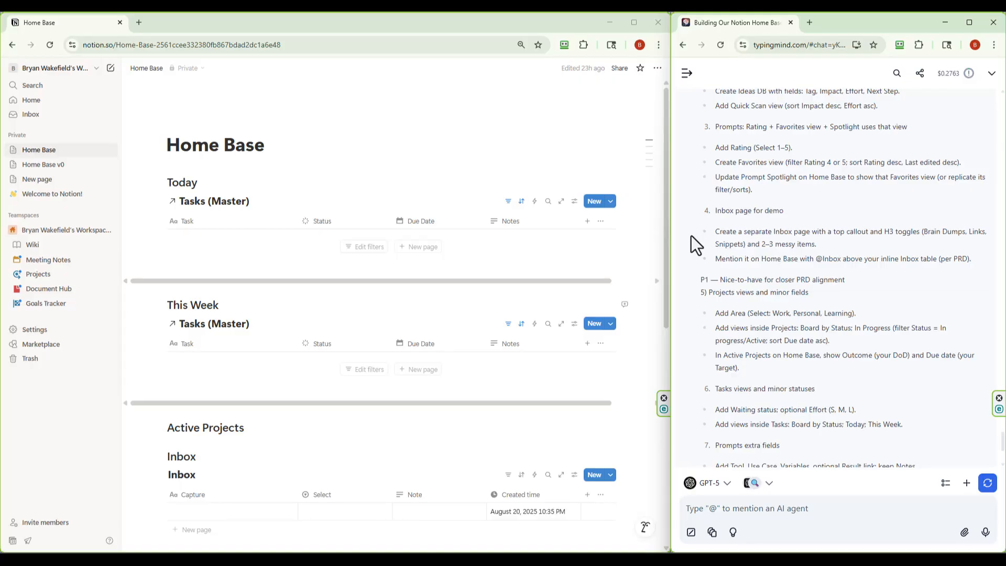
pyautogui.scroll(-1, 691, 234)
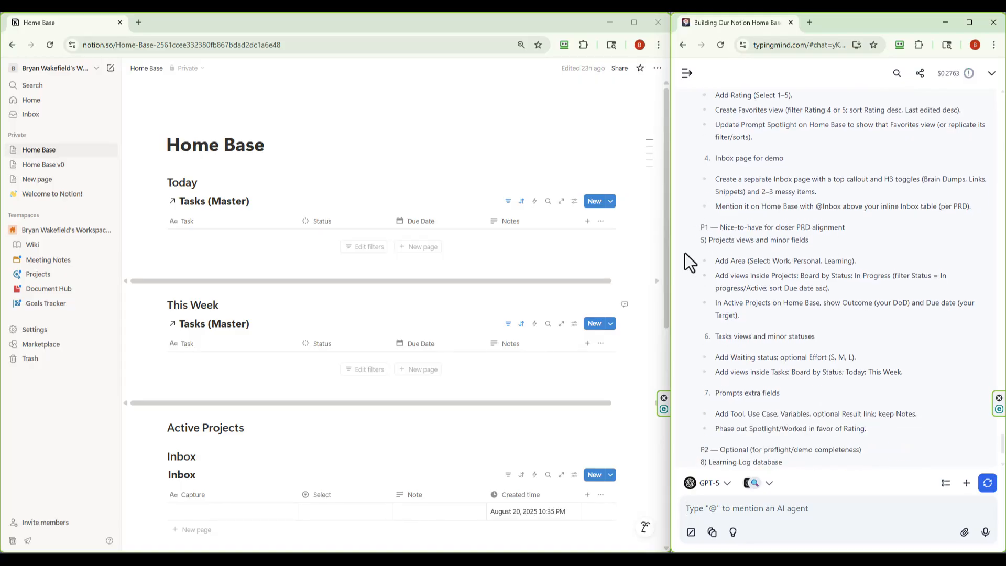
pyautogui.scroll(-1, 687, 256)
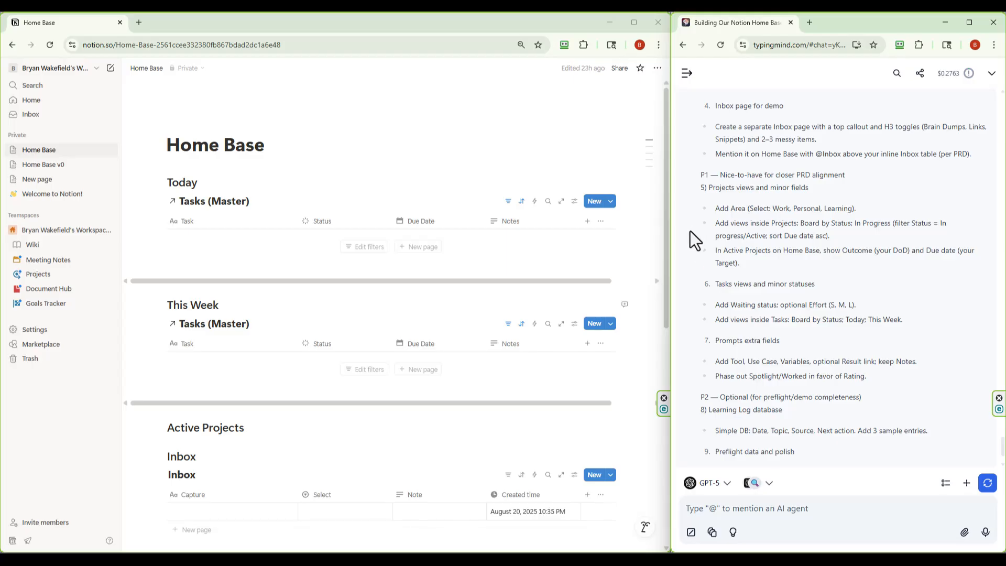
pyautogui.scroll(-1, 691, 246)
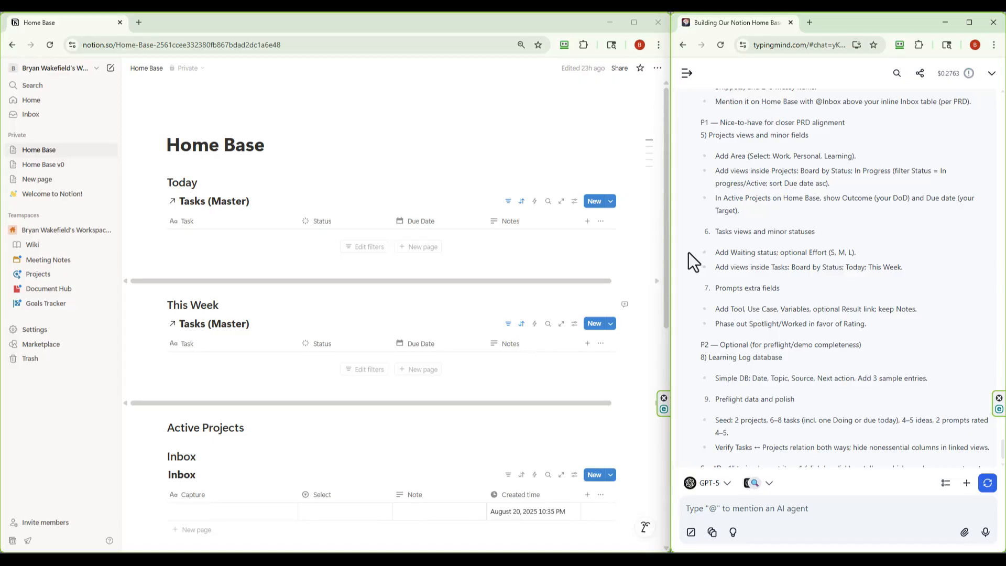
pyautogui.scroll(-1, 689, 256)
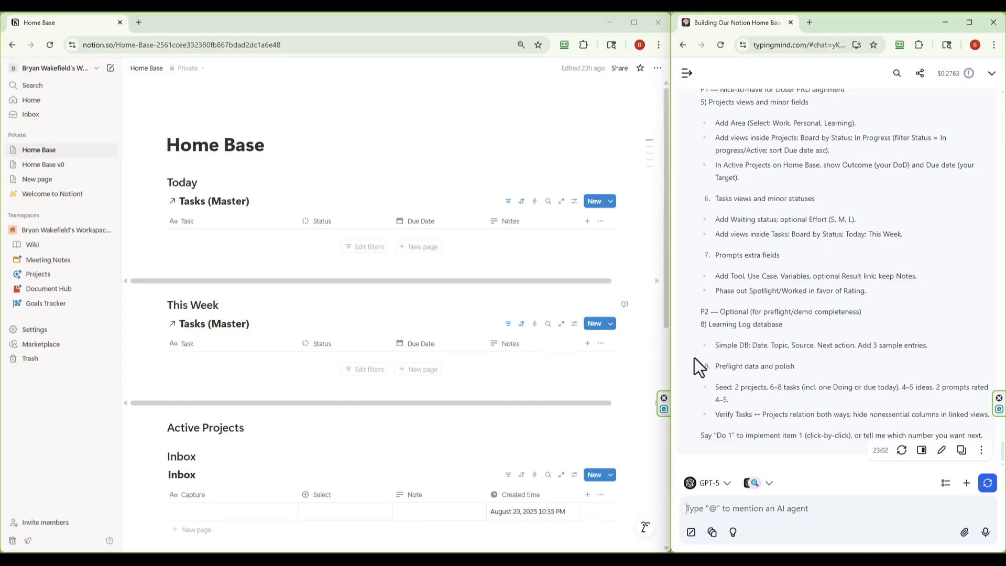
pyautogui.scroll(10, 701, 365)
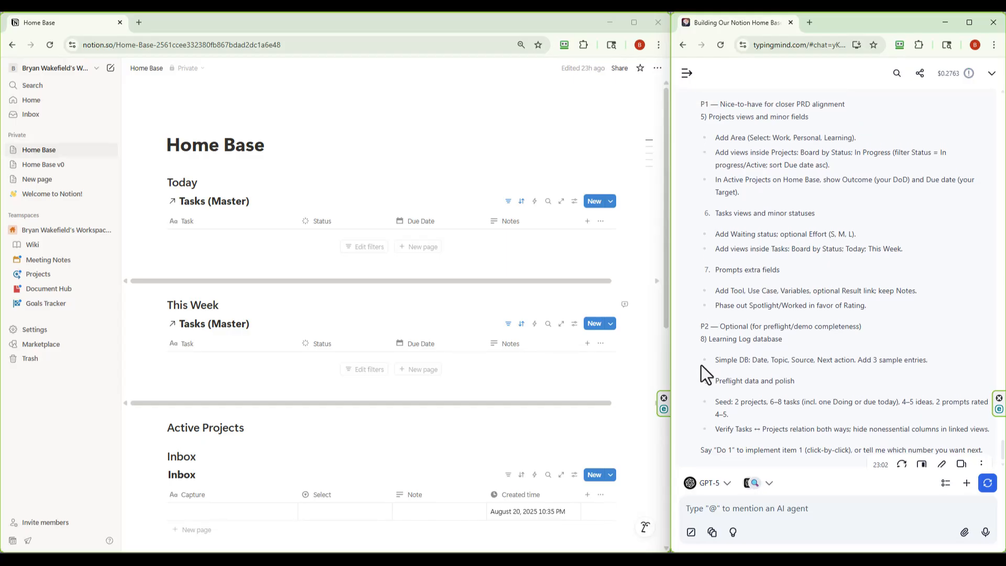
pyautogui.scroll(1, 702, 373)
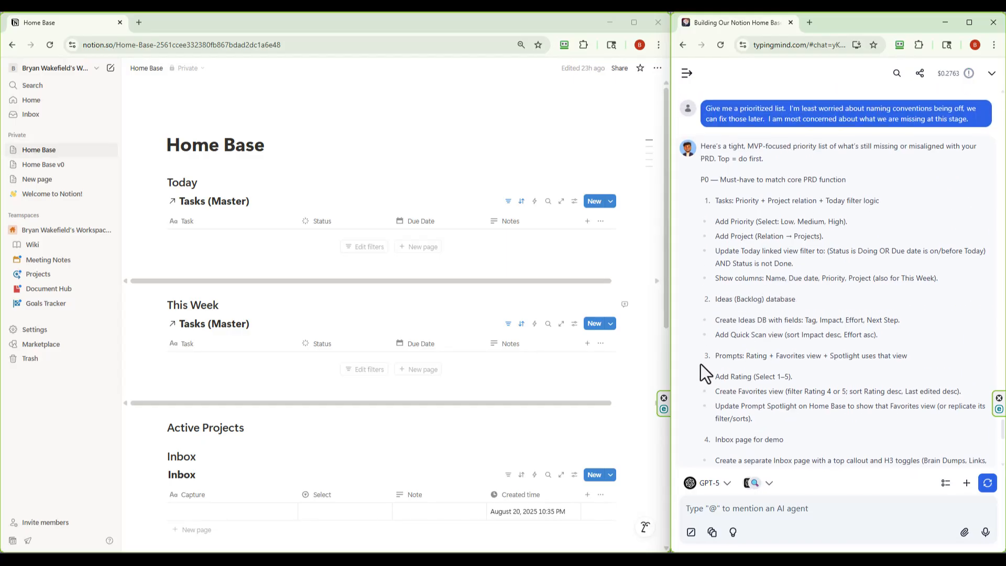
pyautogui.scroll(-1, 692, 211)
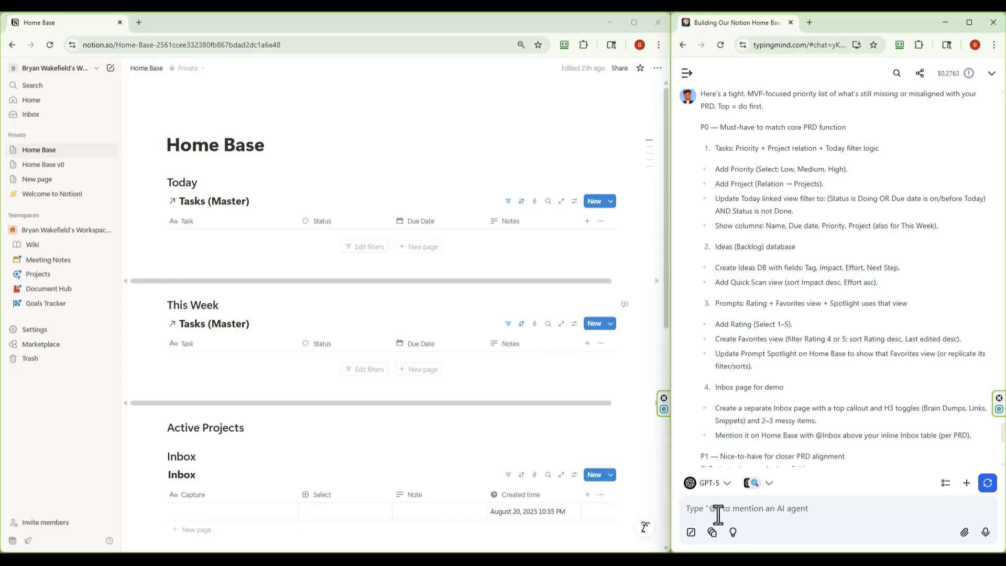
# Send the assistant the message "Lets jam on on P0 then we will call it done for now."
pyautogui.write('Les')
pyautogui.press('BackSpace')
pyautogui.write('ts ')
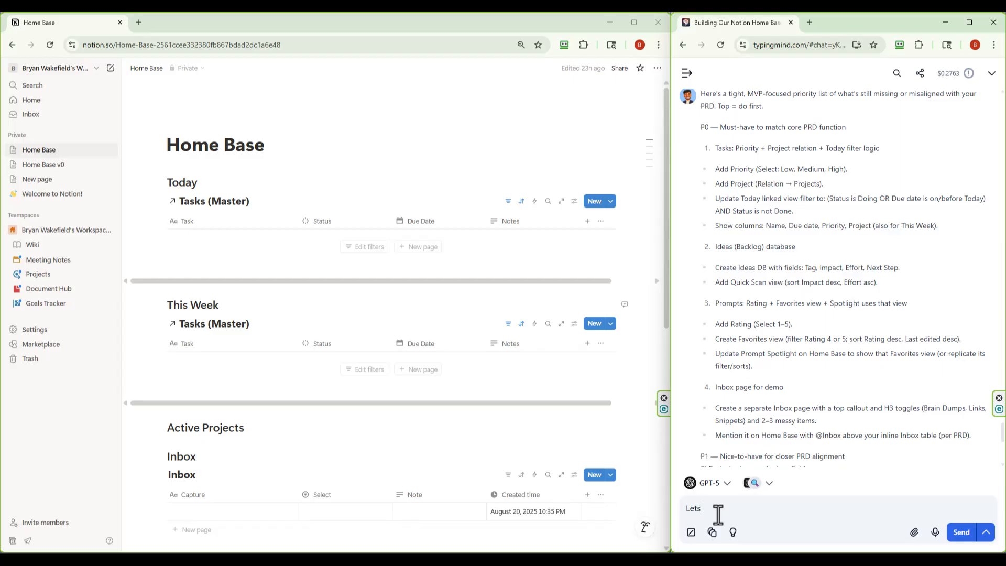
pyautogui.write('jam on on P0 then we will call it done for now.')
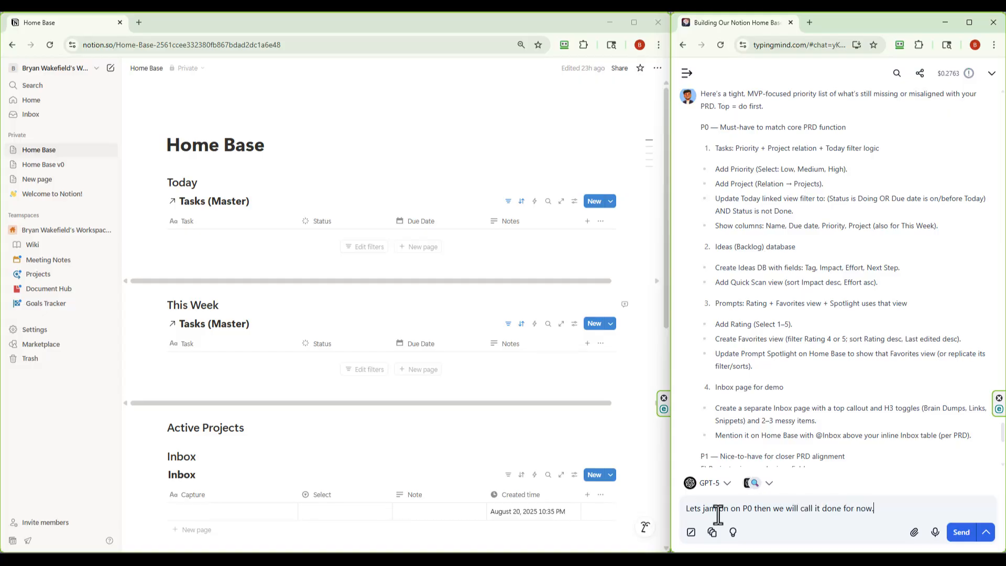
pyautogui.press('Return')
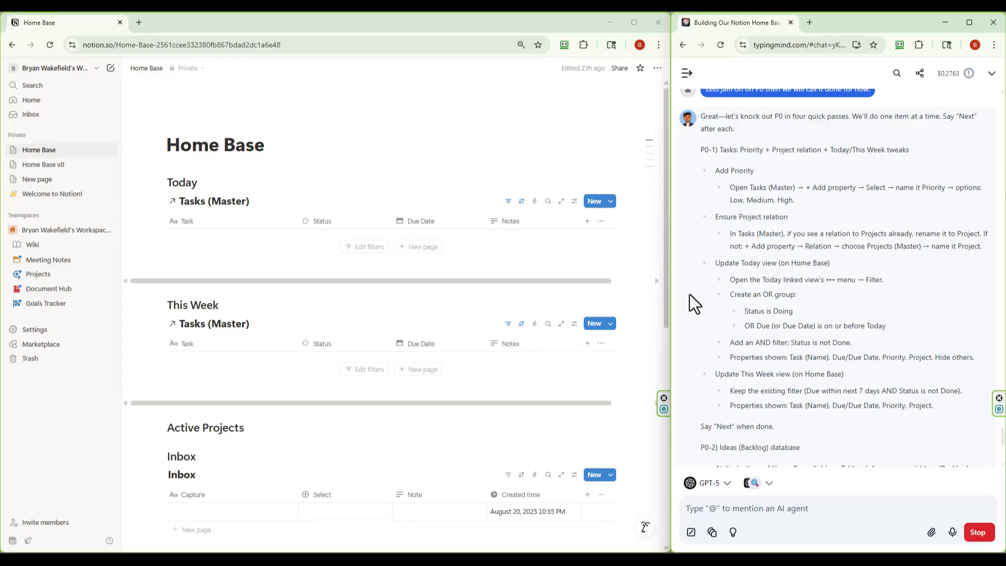
# Read the P0-1 instructions for Tasks and locate the source task table beneath Prompt Spotlight on the Home Base page
pyautogui.scroll(5, 690, 294)
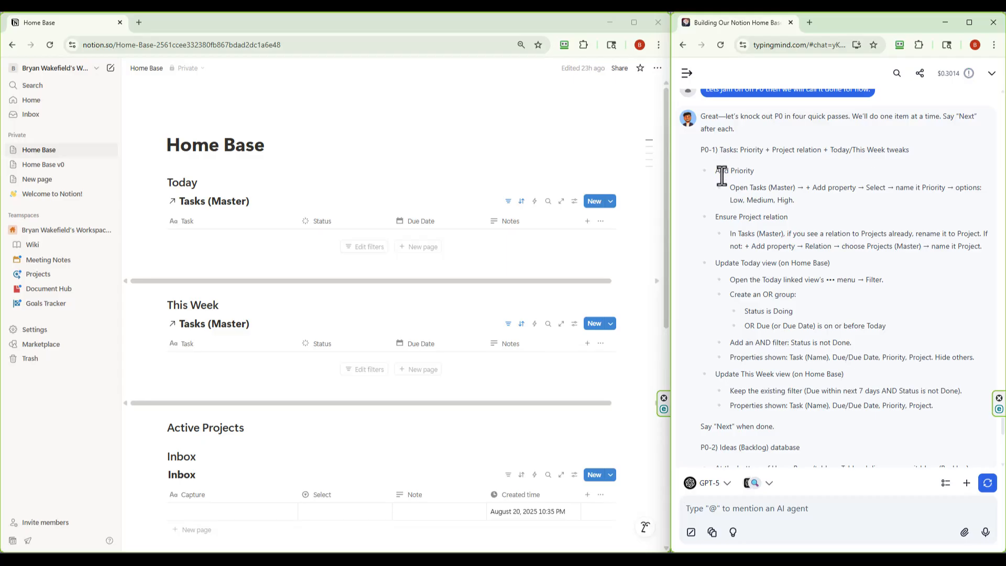
pyautogui.scroll(-1, 696, 179)
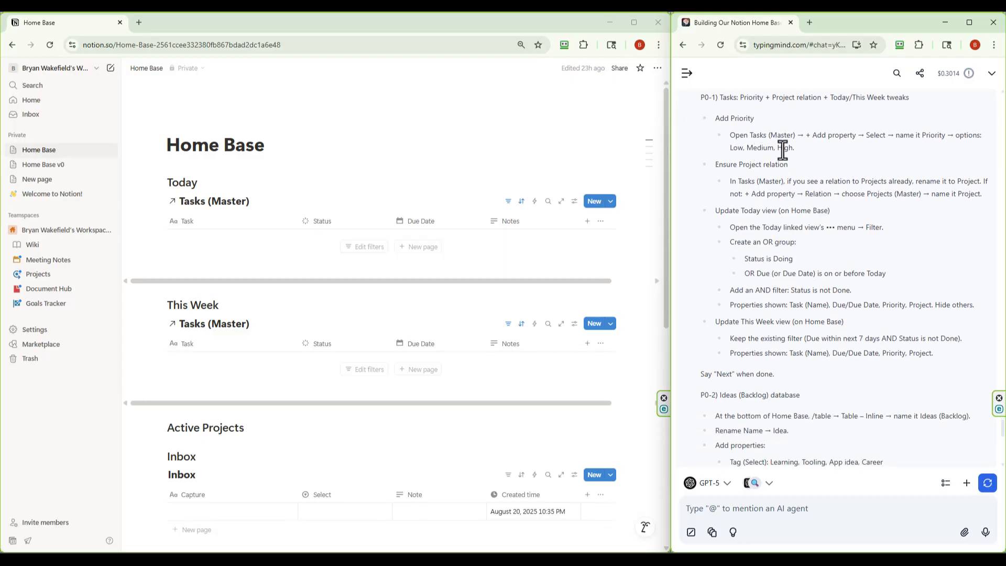
pyautogui.scroll(-6, 321, 409)
pyautogui.scroll(-1, 319, 403)
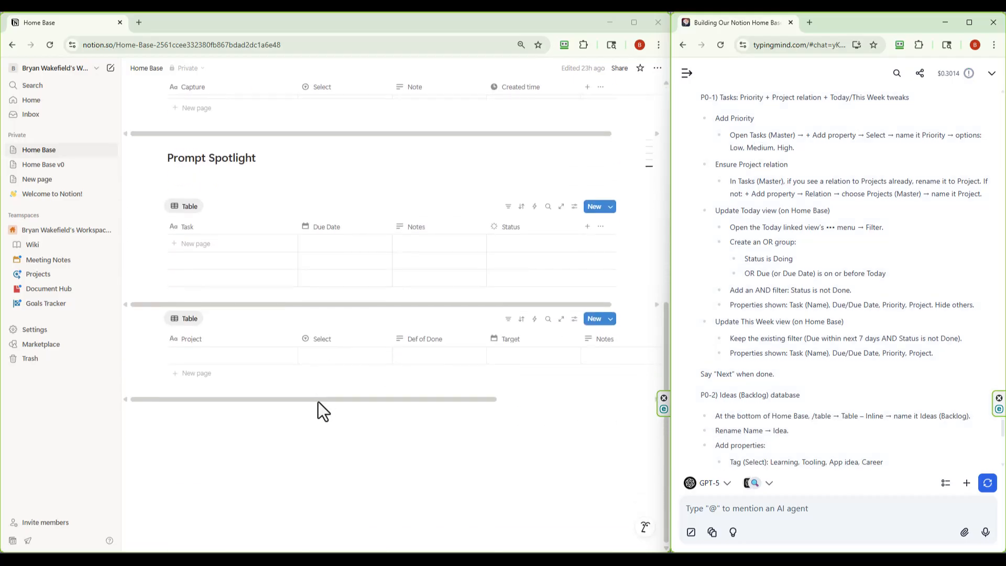
pyautogui.scroll(1, 319, 402)
pyautogui.scroll(2, 250, 340)
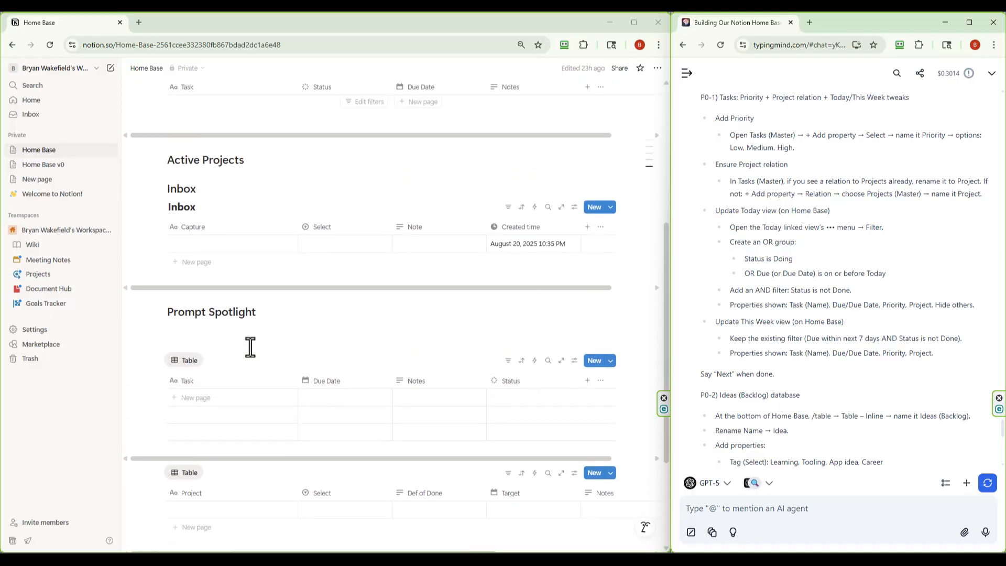
pyautogui.scroll(-2, 242, 353)
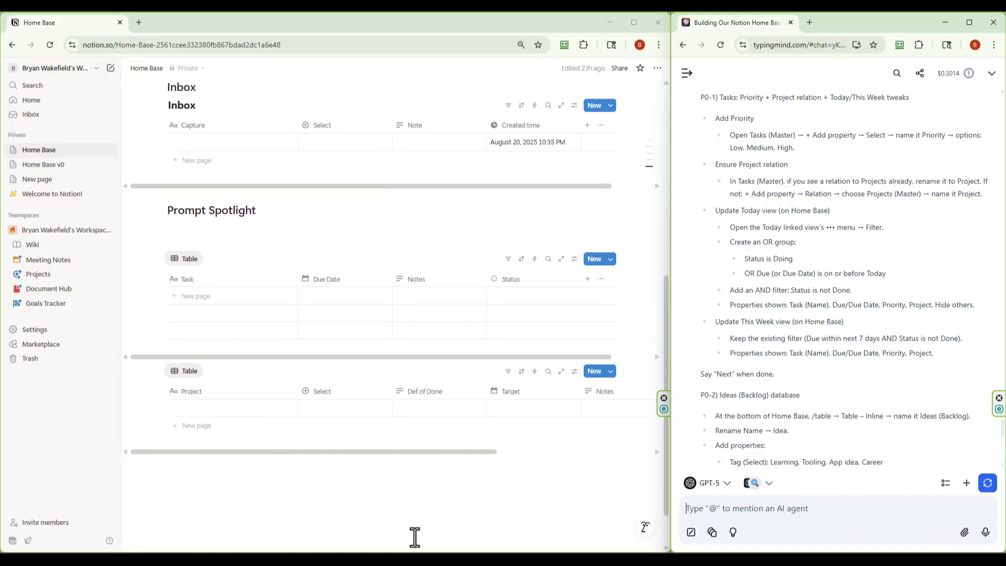
pyautogui.click(288, 451)
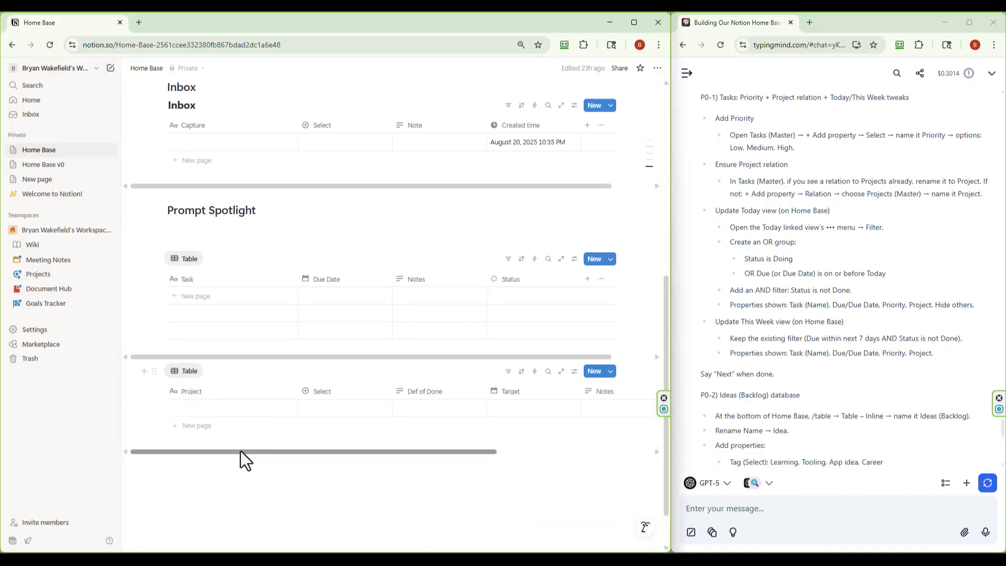
pyautogui.scroll(2, 216, 347)
pyautogui.scroll(-1, 220, 358)
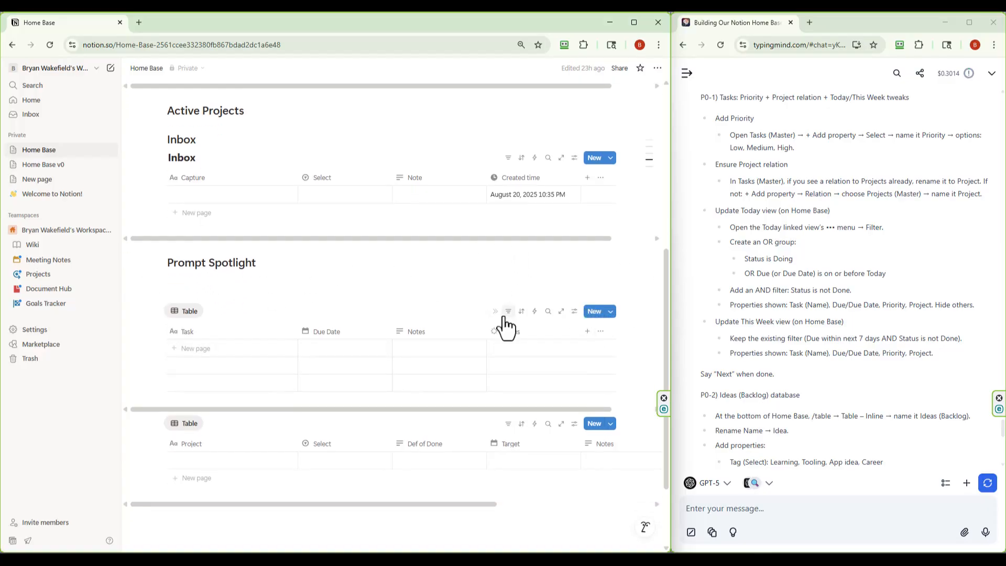
# Check the view settings of the source task table beneath Prompt Spotlight and turn on its database title
pyautogui.click(574, 313)
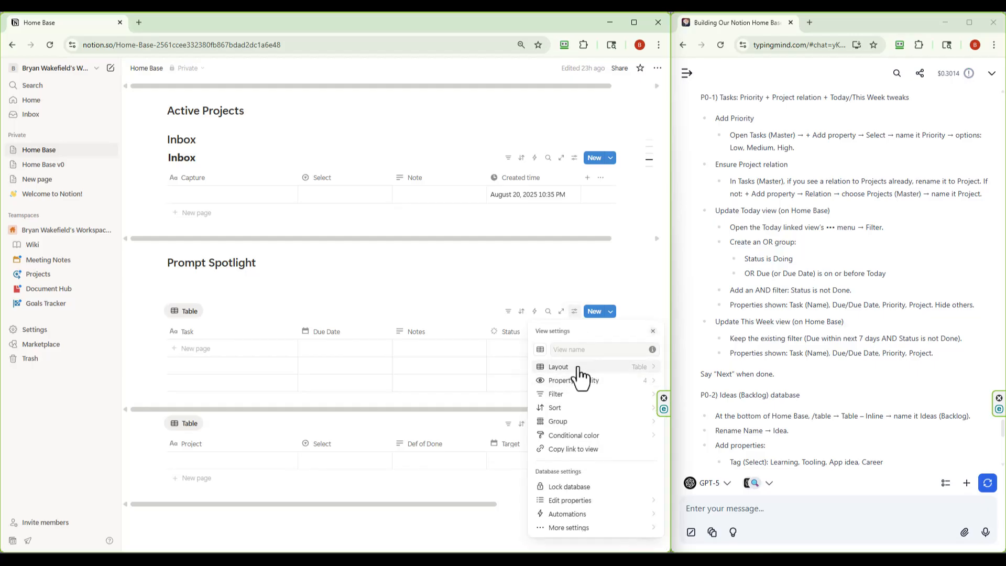
pyautogui.click(576, 500)
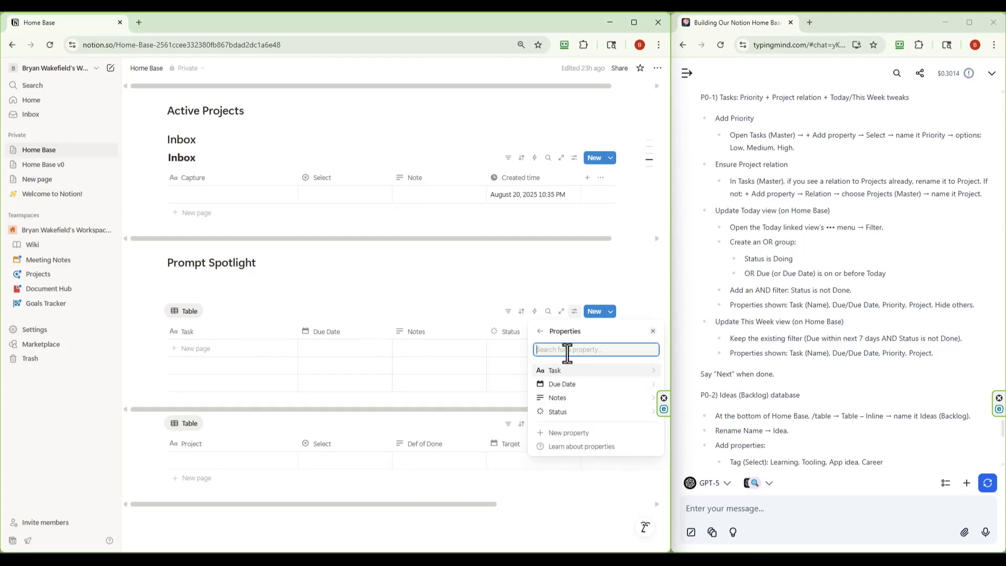
pyautogui.click(541, 331)
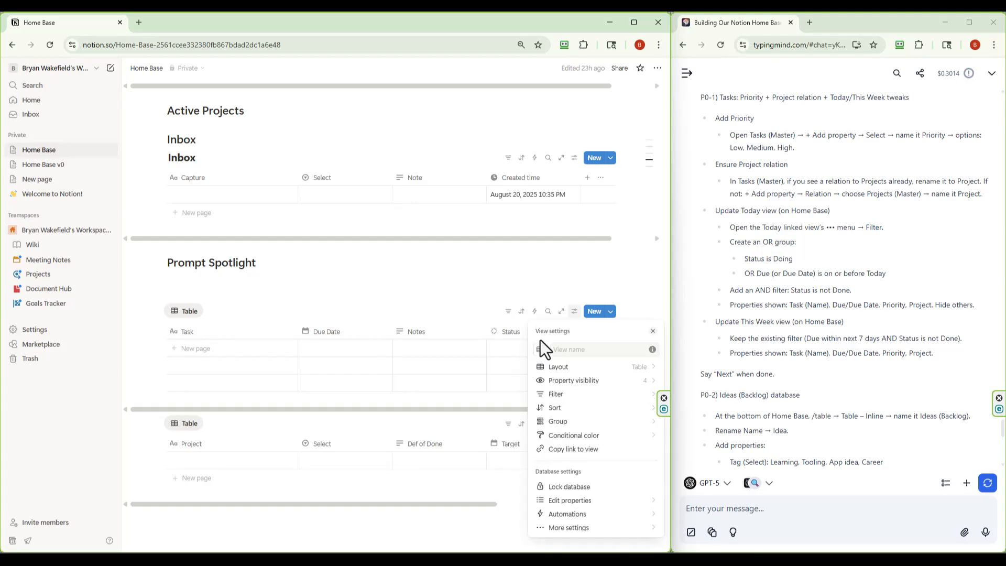
pyautogui.click(574, 529)
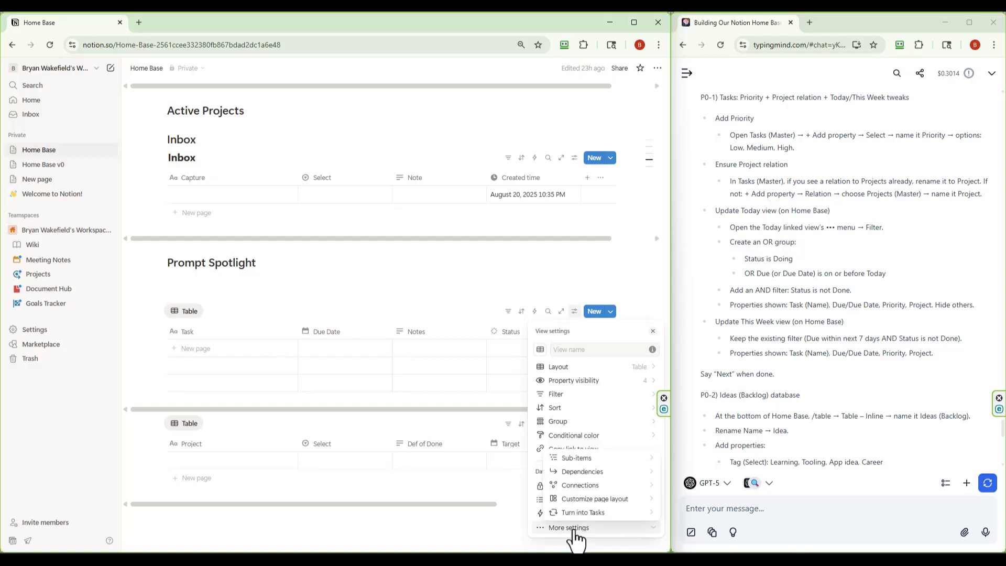
pyautogui.click(566, 380)
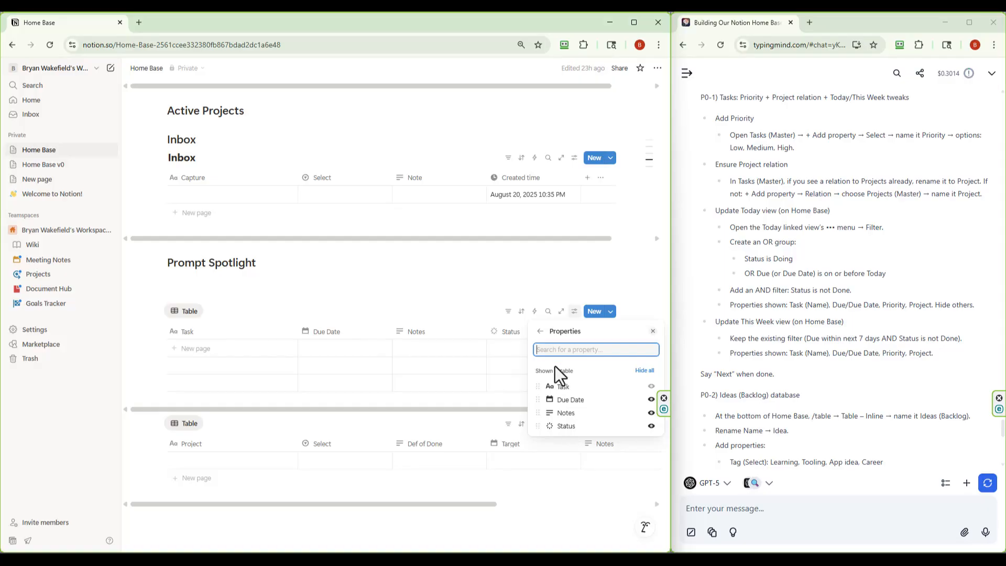
pyautogui.click(540, 332)
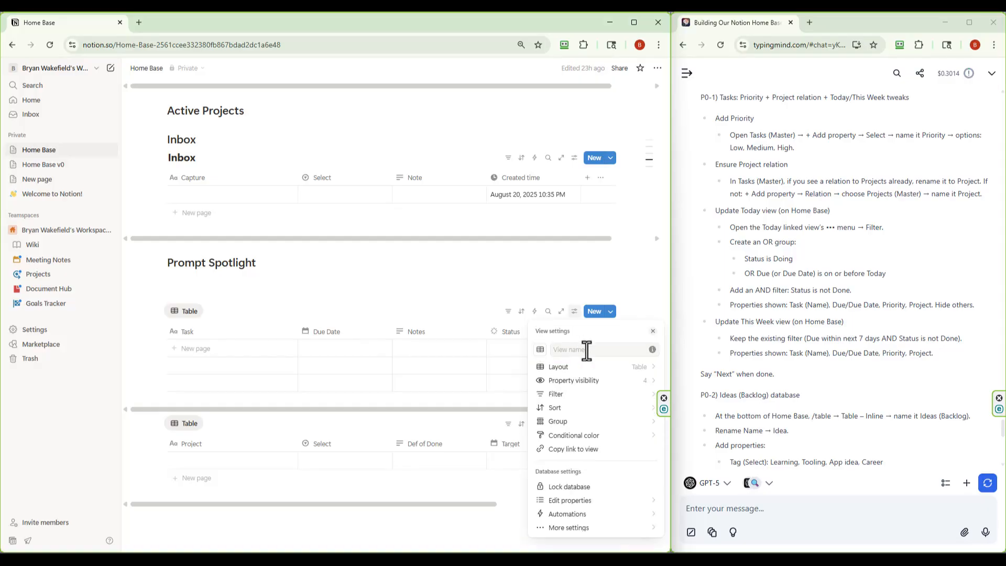
pyautogui.click(563, 367)
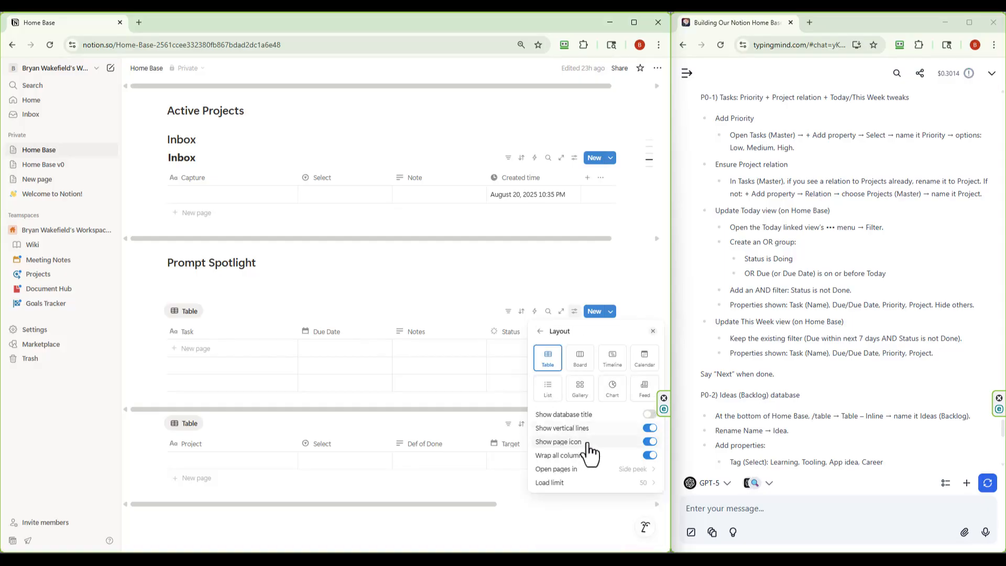
pyautogui.click(655, 417)
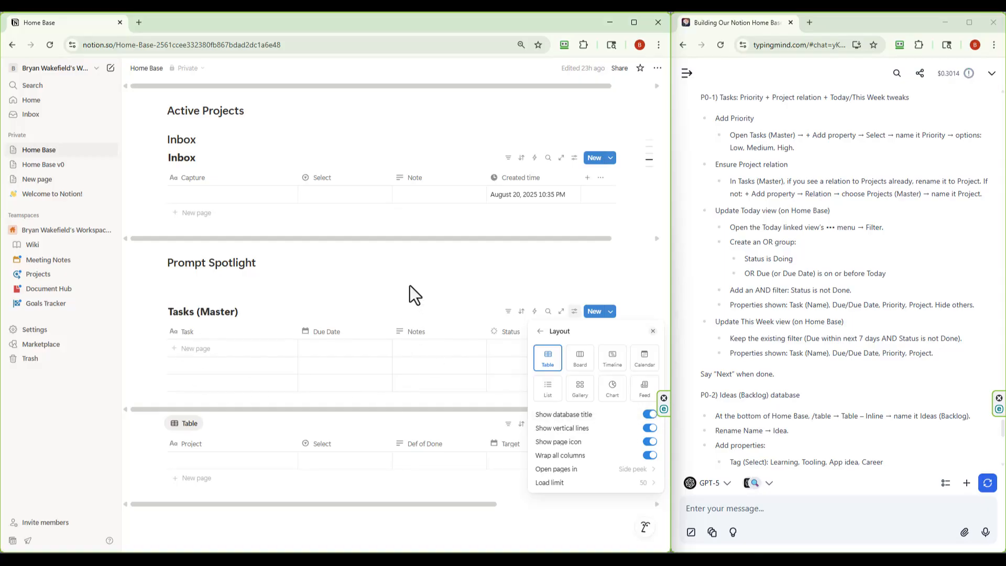
pyautogui.click(653, 331)
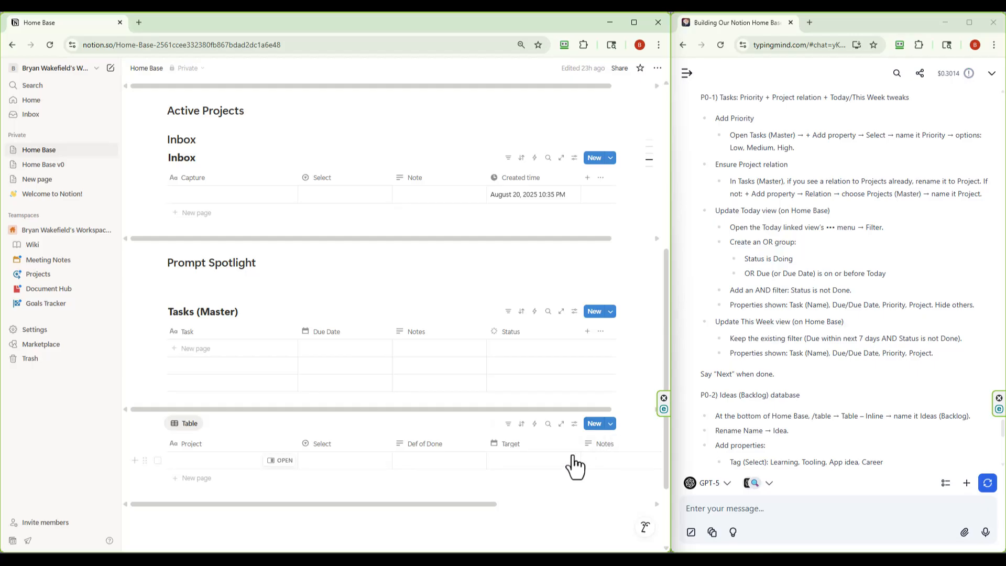
# Turn on the database title for the source projects table at the end of the Home Base page
pyautogui.click(575, 424)
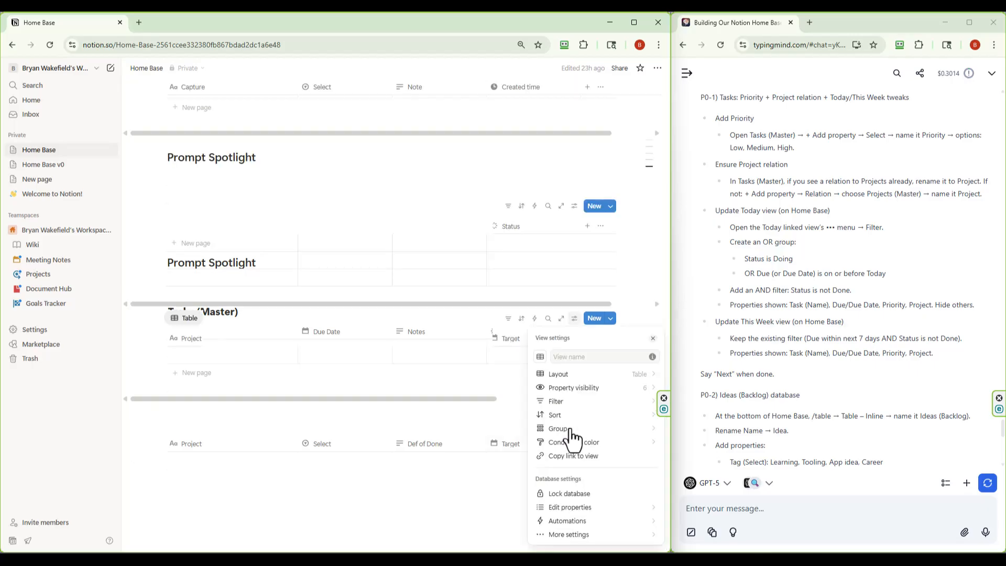
pyautogui.click(569, 378)
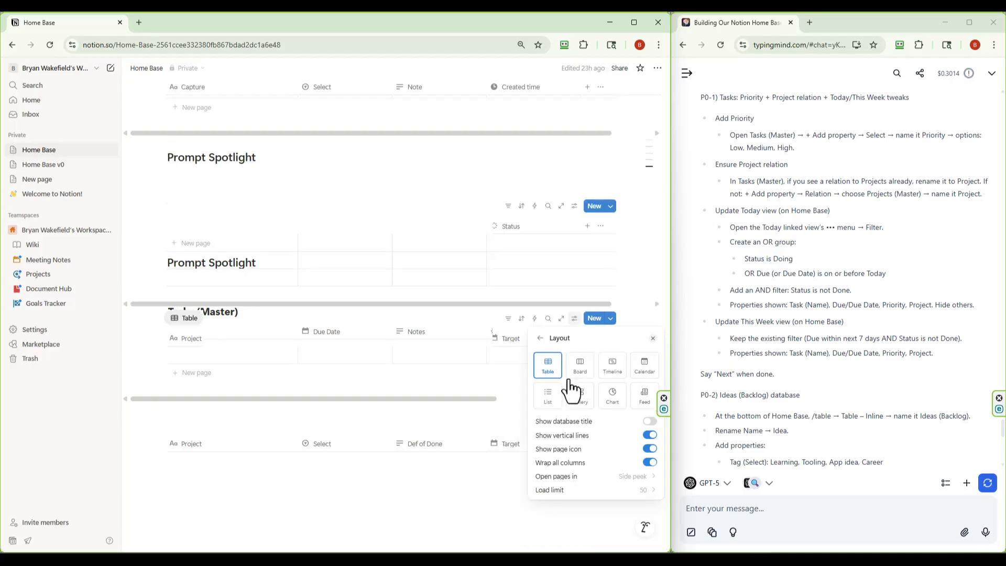
pyautogui.click(650, 422)
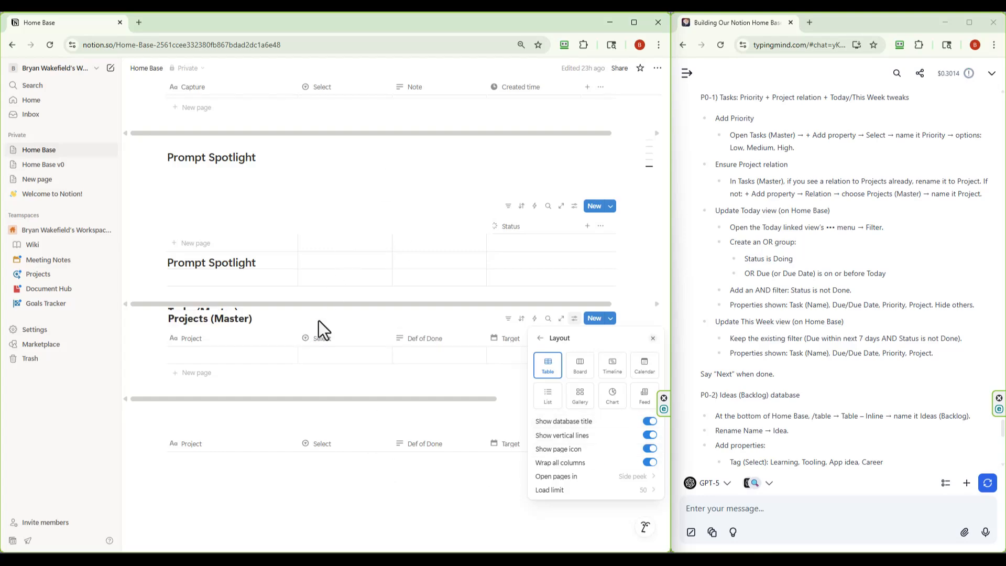
pyautogui.click(353, 498)
# Review the Home Base tables and open the Tasks (Master) database on its own page
pyautogui.scroll(12, 351, 495)
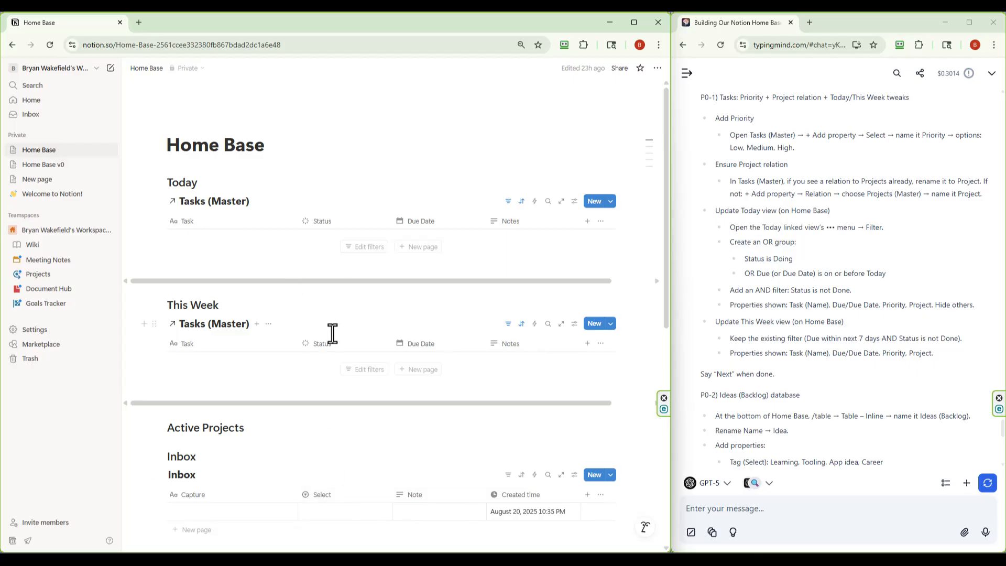
pyautogui.scroll(-4, 349, 359)
pyautogui.scroll(-4, 352, 362)
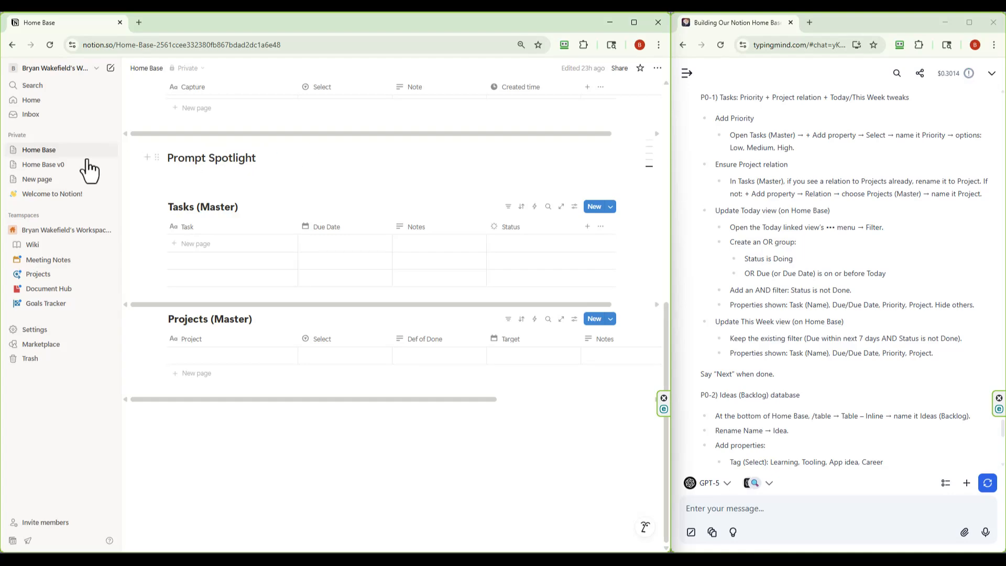
pyautogui.click(13, 151)
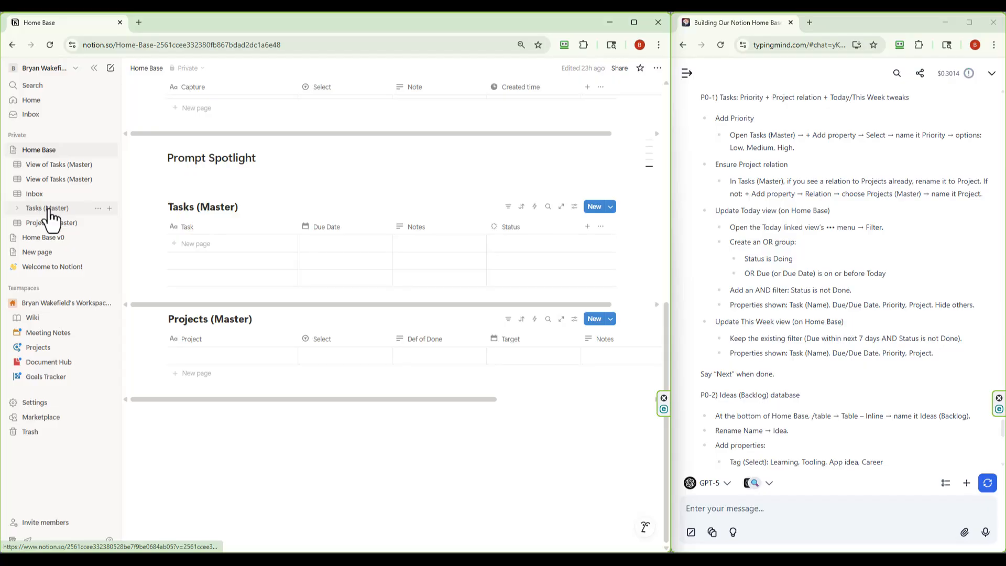
pyautogui.click(21, 215)
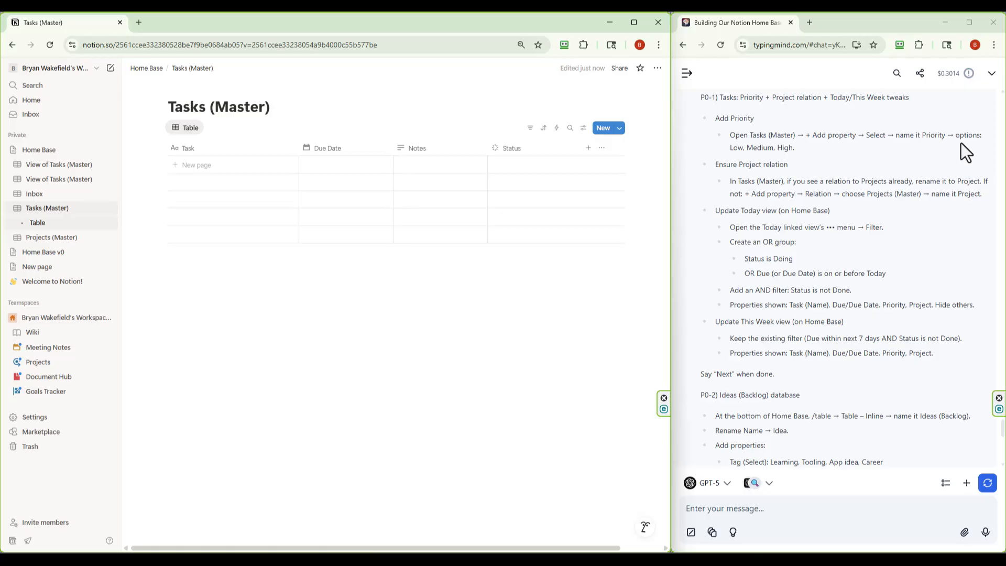
# Add the suggested Priority select property to Tasks (Master) with the options Low, Medium and High
pyautogui.click(589, 149)
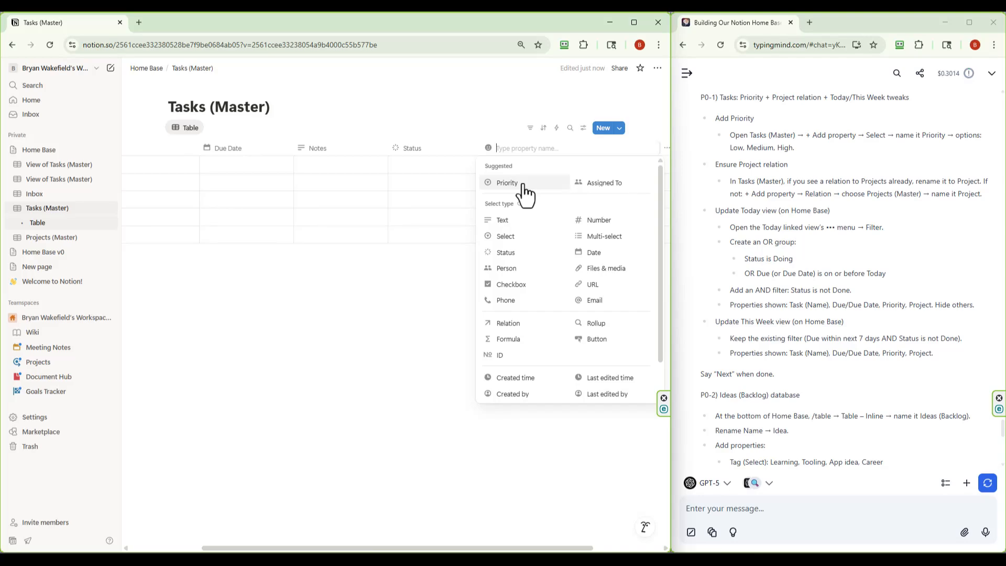
pyautogui.click(507, 183)
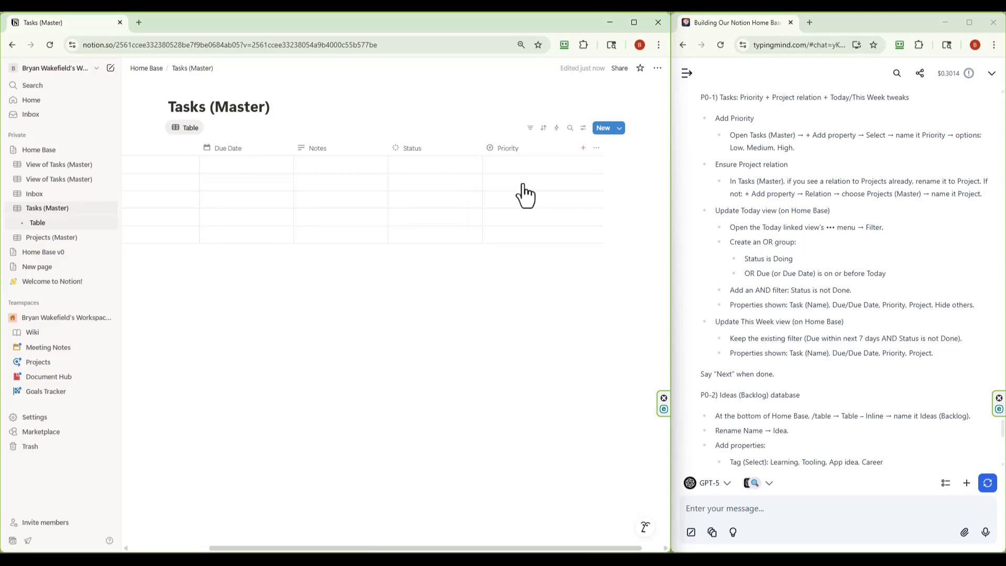
pyautogui.click(511, 152)
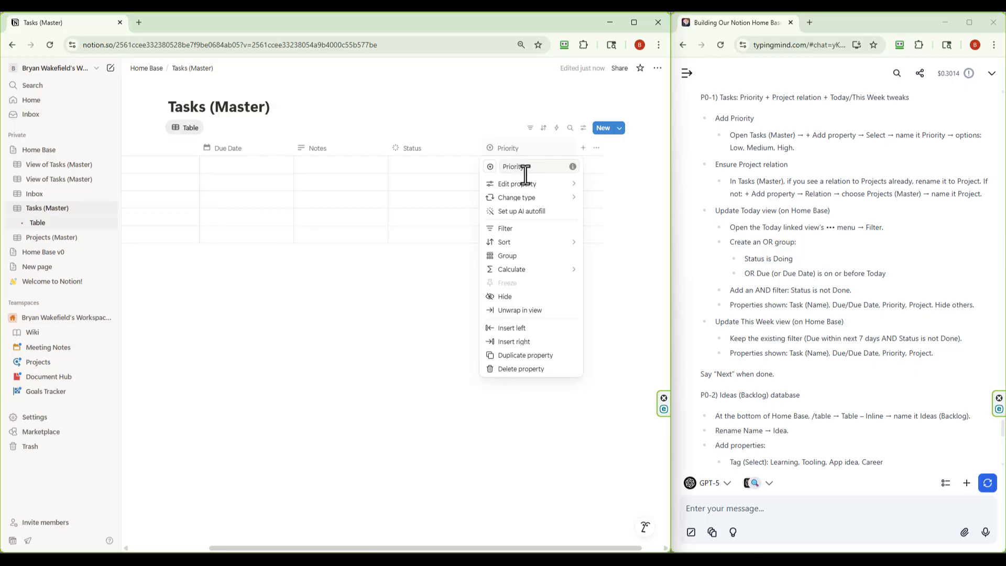
pyautogui.moveTo(520, 187)
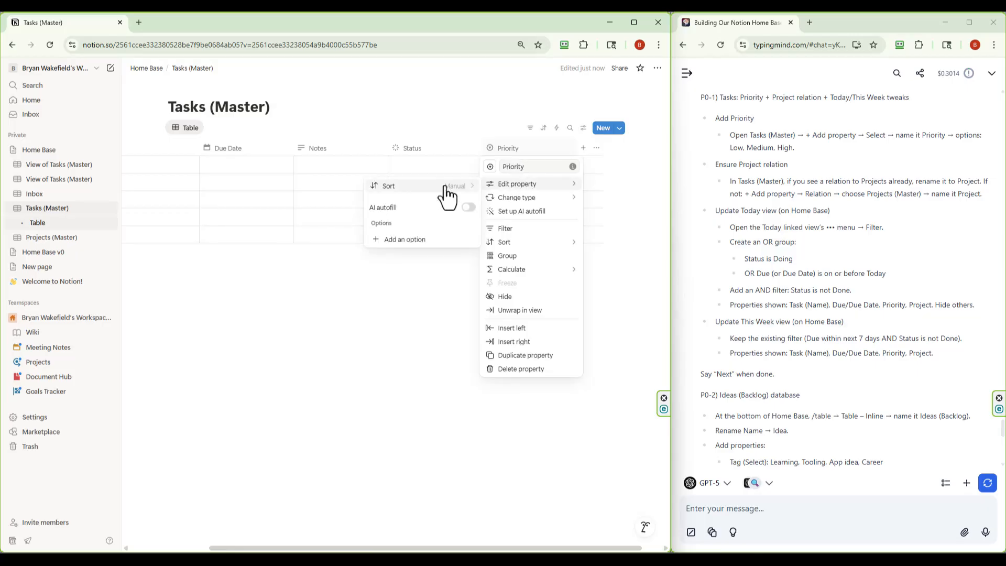
pyautogui.click(422, 243)
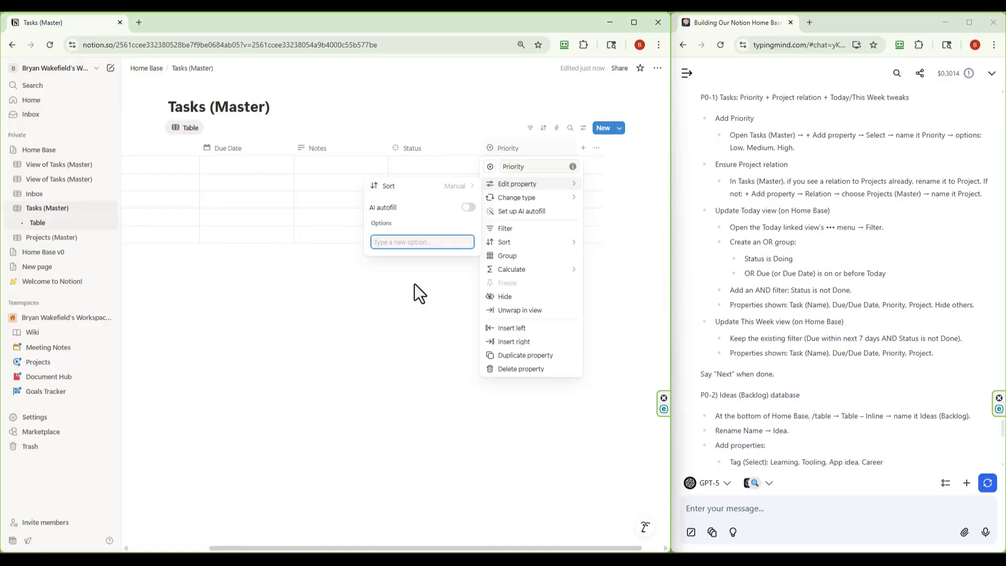
pyautogui.write('Low')
pyautogui.press('Return')
pyautogui.write('Medium')
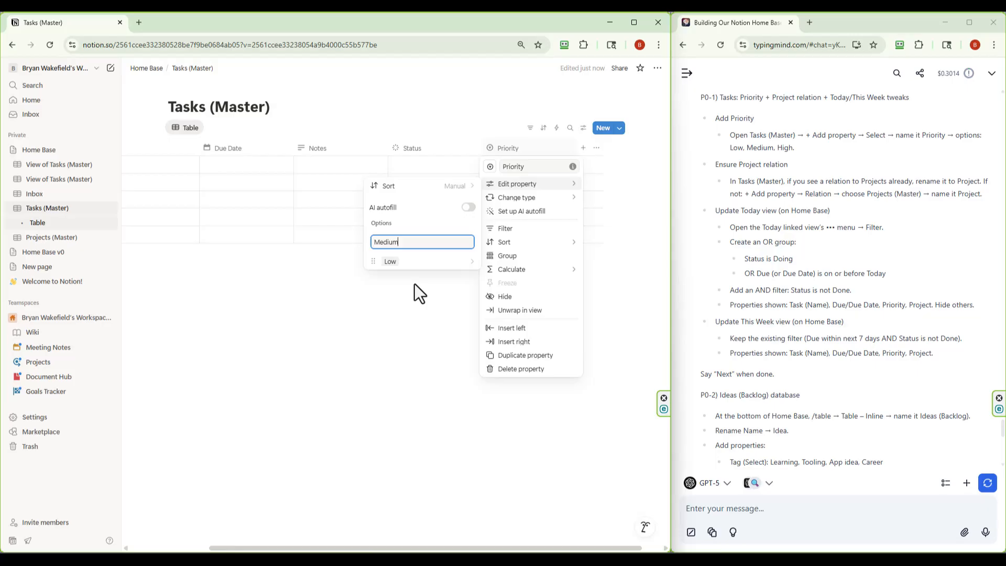
pyautogui.press('Return')
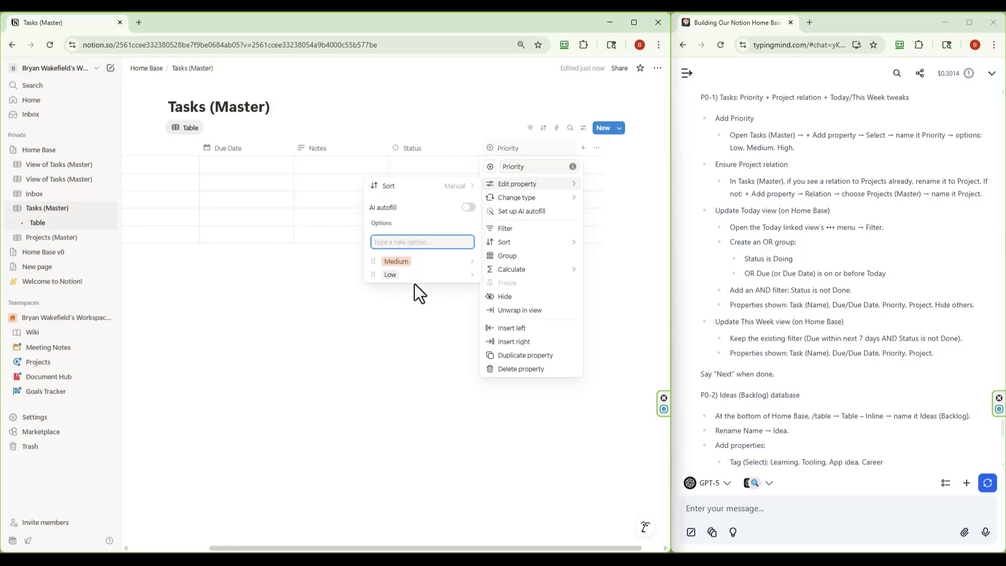
pyautogui.write('High')
pyautogui.press('Return')
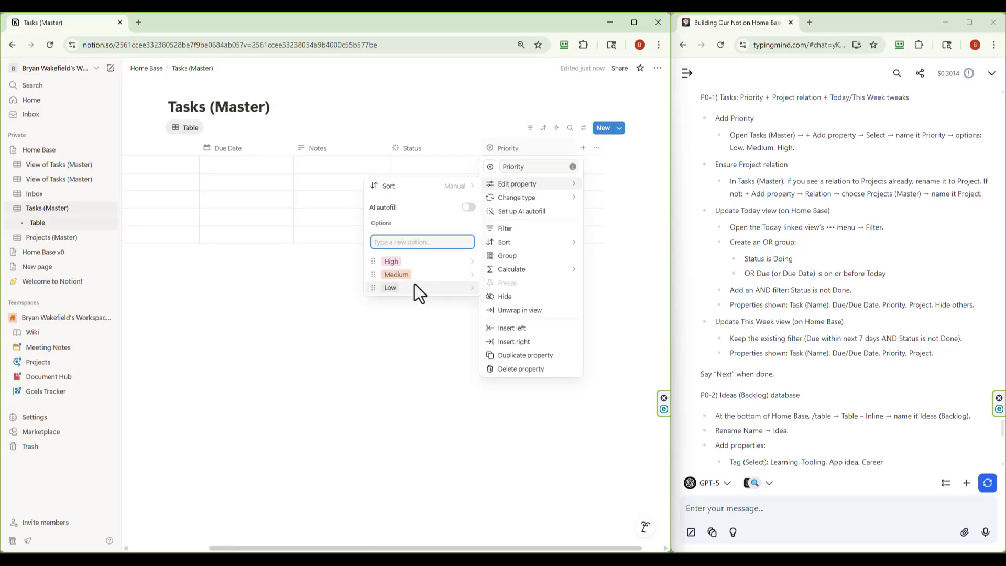
pyautogui.press('Escape')
pyautogui.press('Escape')
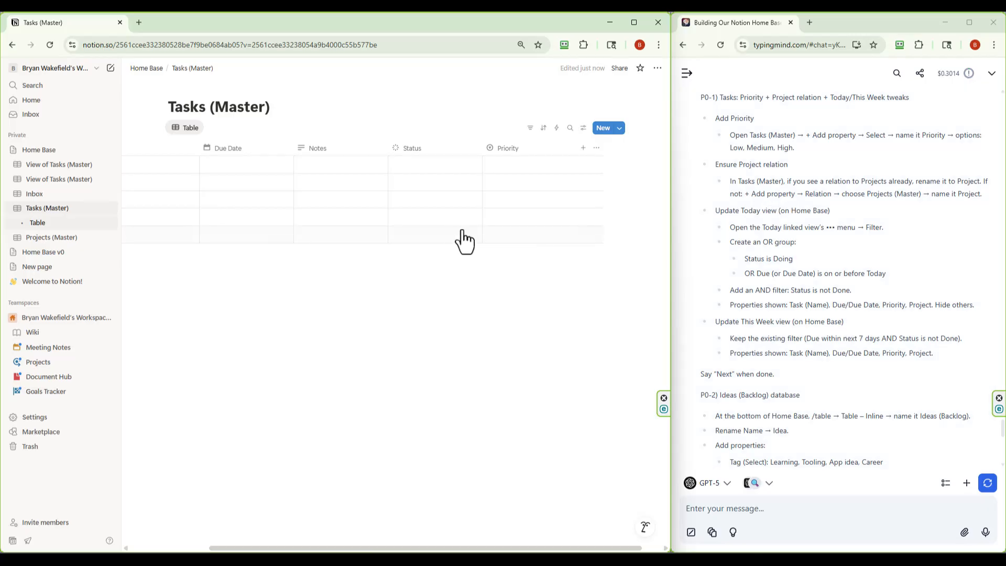
# Start a new relation property in Tasks (Master) that links to the Projects (Master) database
pyautogui.hscroll(1, 455, 238)
pyautogui.hscroll(-3, 451, 233)
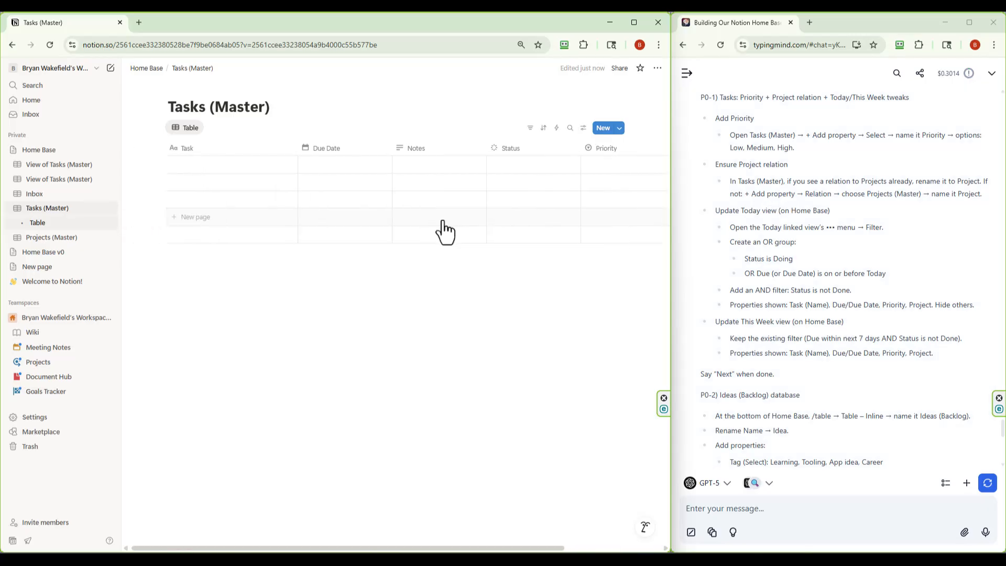
pyautogui.hscroll(3, 396, 216)
pyautogui.hscroll(1, 397, 215)
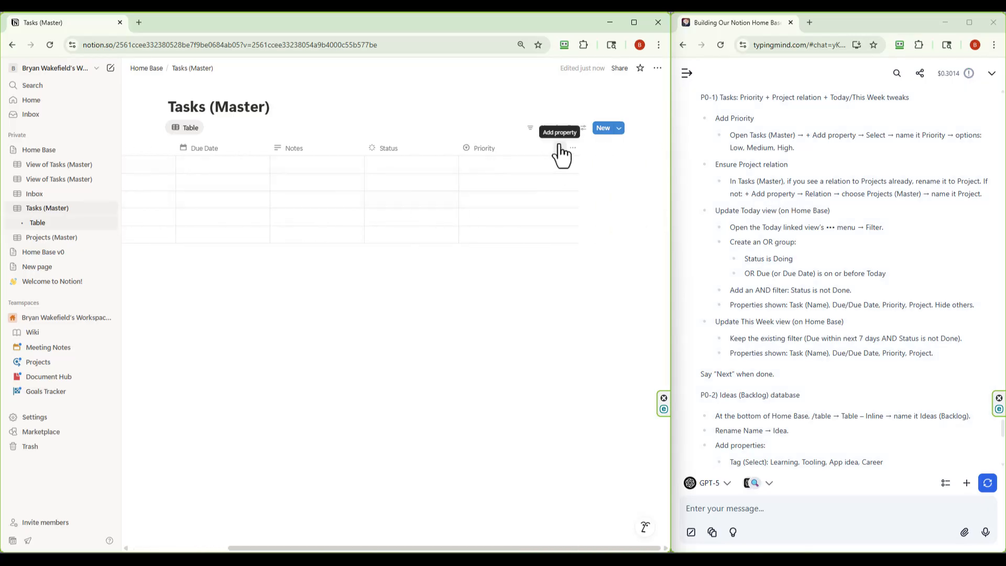
pyautogui.click(560, 154)
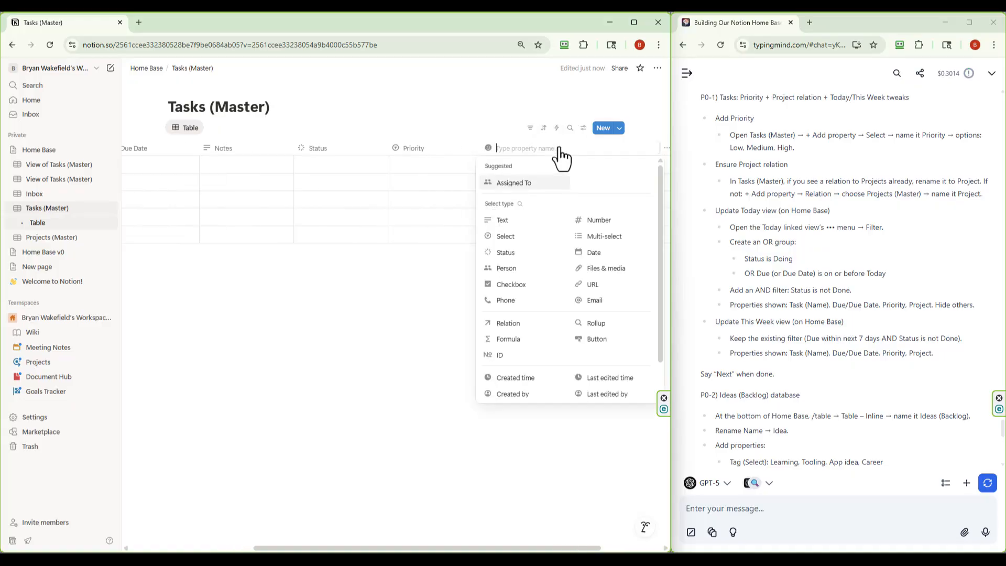
pyautogui.click(506, 325)
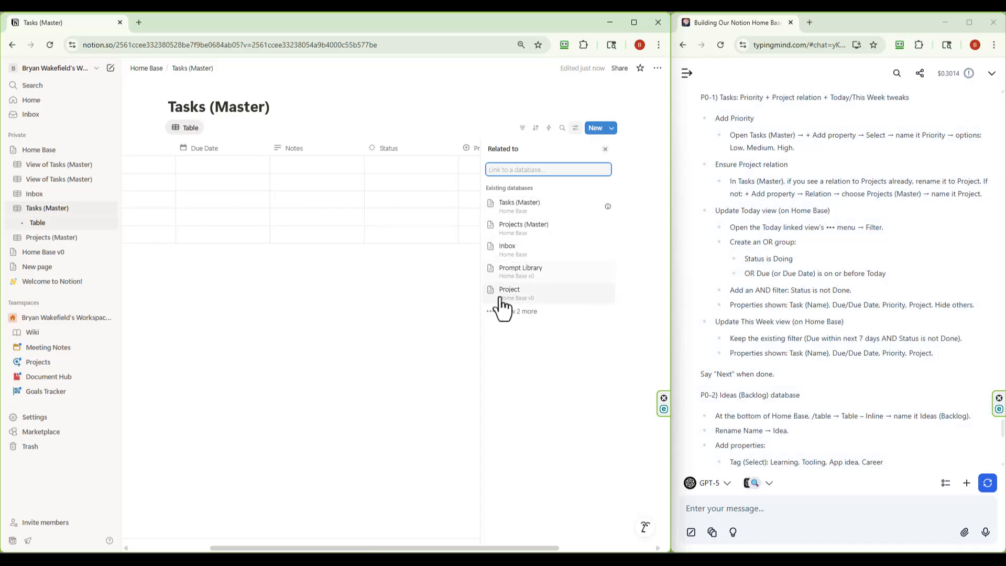
pyautogui.click(534, 237)
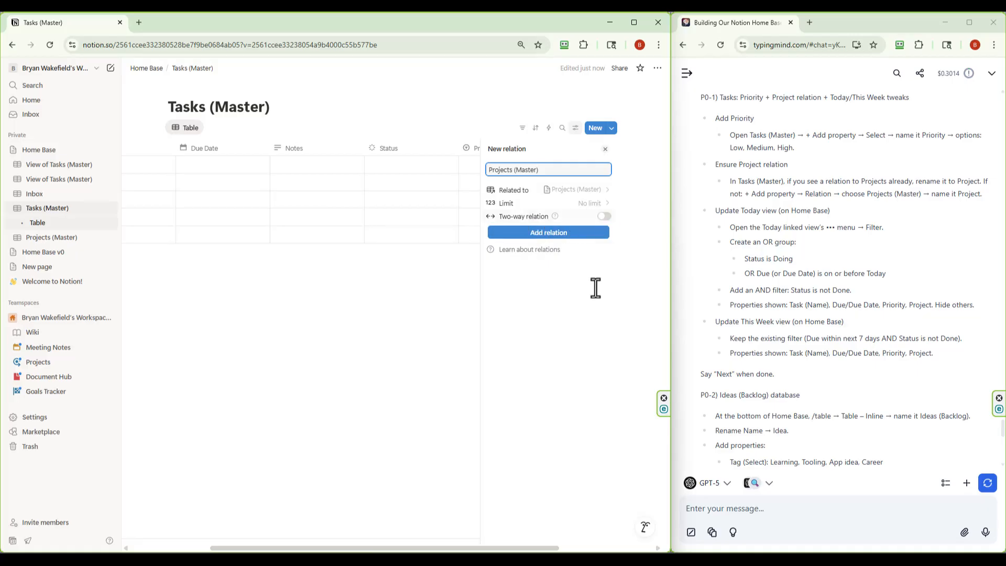
# Quote the assistant's full "Ensure Project relation" instruction in a new chat message, introduced with "For this:"
pyautogui.click(742, 511)
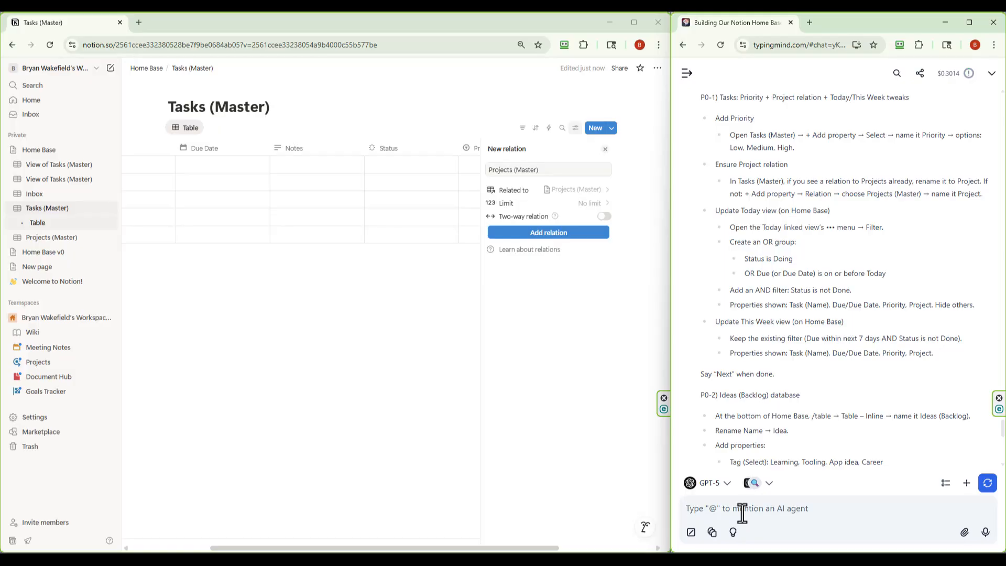
pyautogui.moveTo(696, 163); pyautogui.dragTo(990, 198)
pyautogui.hotkey('ctrl', 'c')
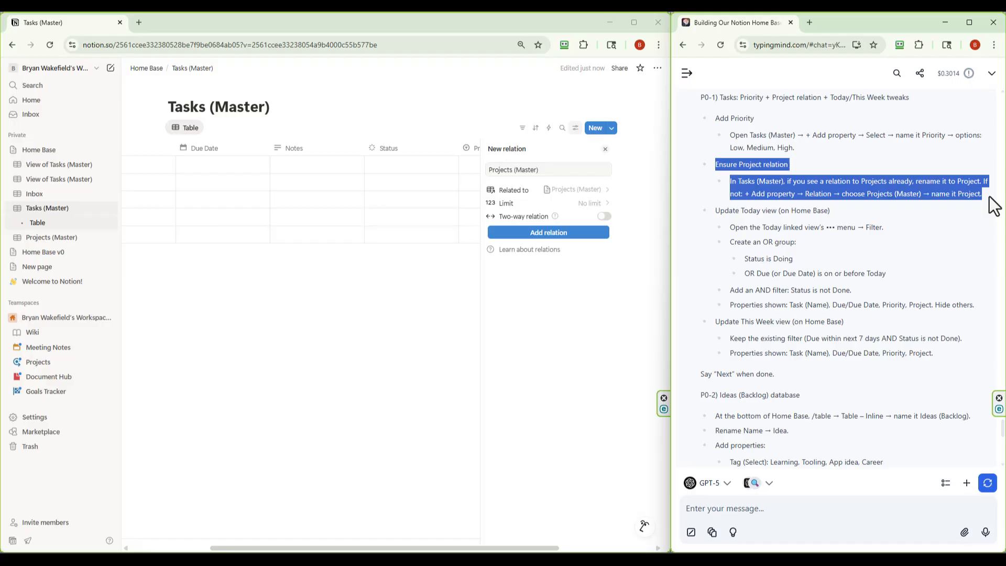
pyautogui.click(766, 510)
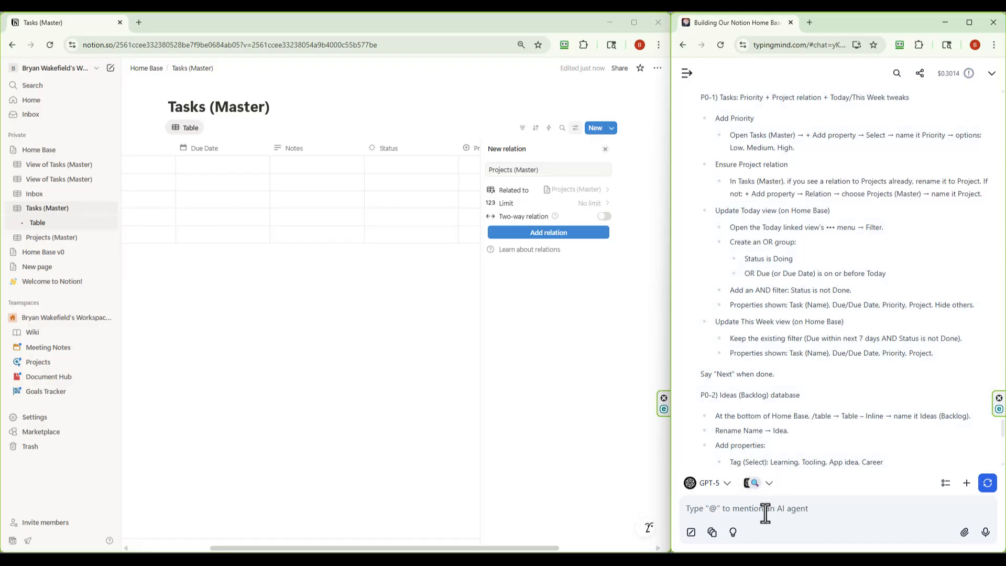
pyautogui.write('Fo r this:')
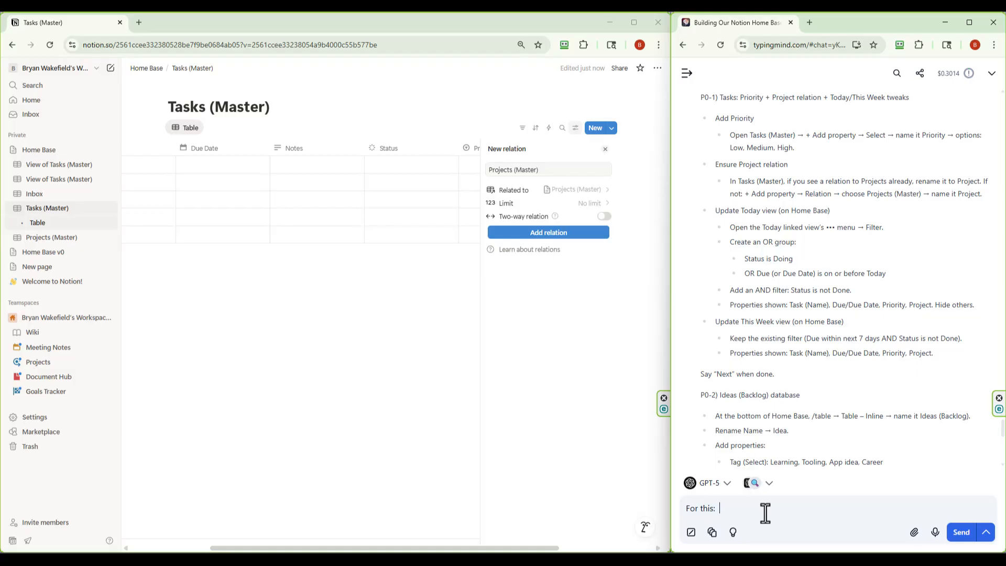
pyautogui.write(' "')
pyautogui.hotkey('ctrl', 'v')
pyautogui.write('"')
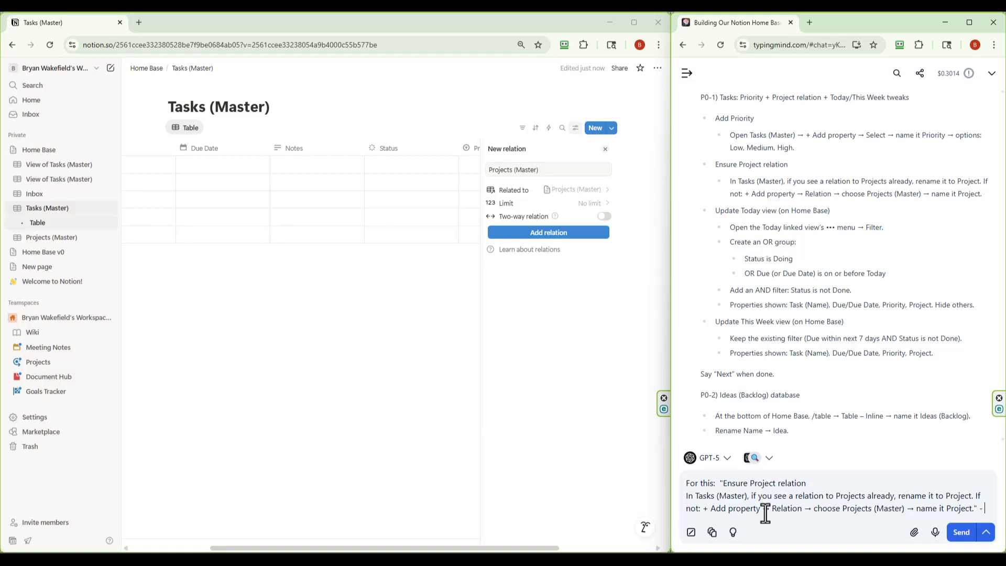
# Finish the message by asking "am I making this a 2-way relation?" and send it to the assistant
pyautogui.write(' - am ')
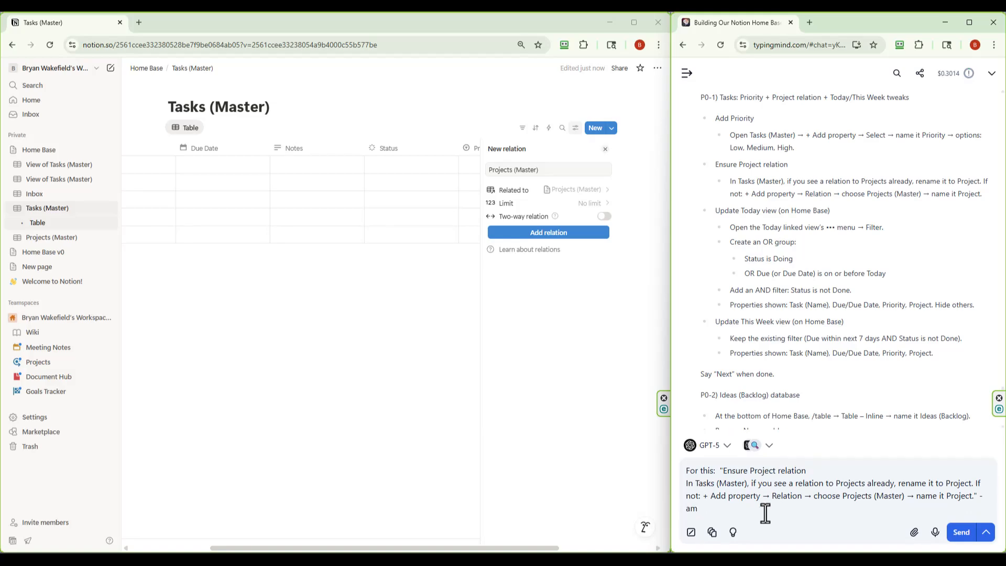
pyautogui.write('I making this a 2-way rle')
pyautogui.press('BackSpace')
pyautogui.press('BackSpace')
pyautogui.write('elation?')
pyautogui.press('Return')
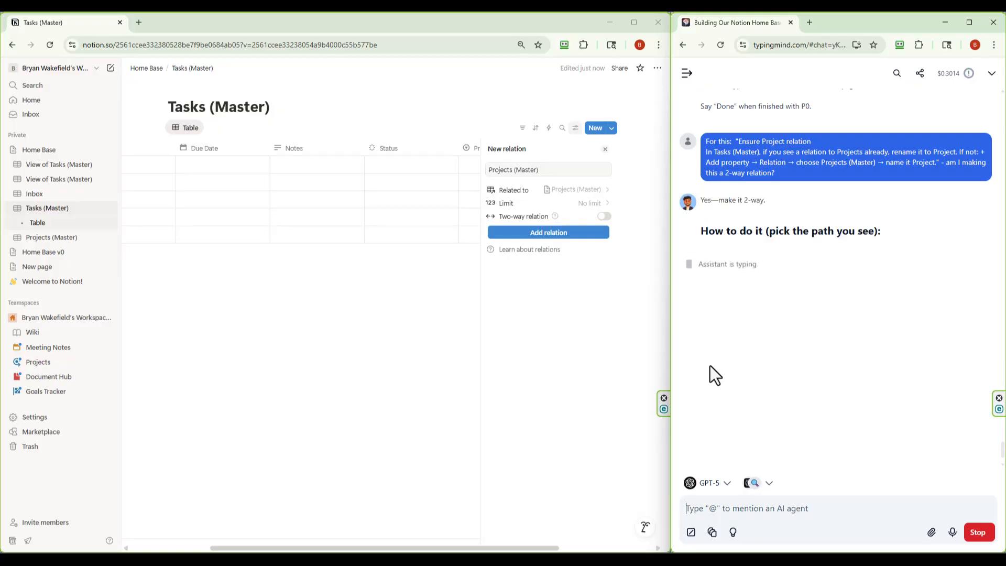
# Make the Projects (Master) relation two-way, add it to Tasks (Master), and close the property settings
pyautogui.click(605, 217)
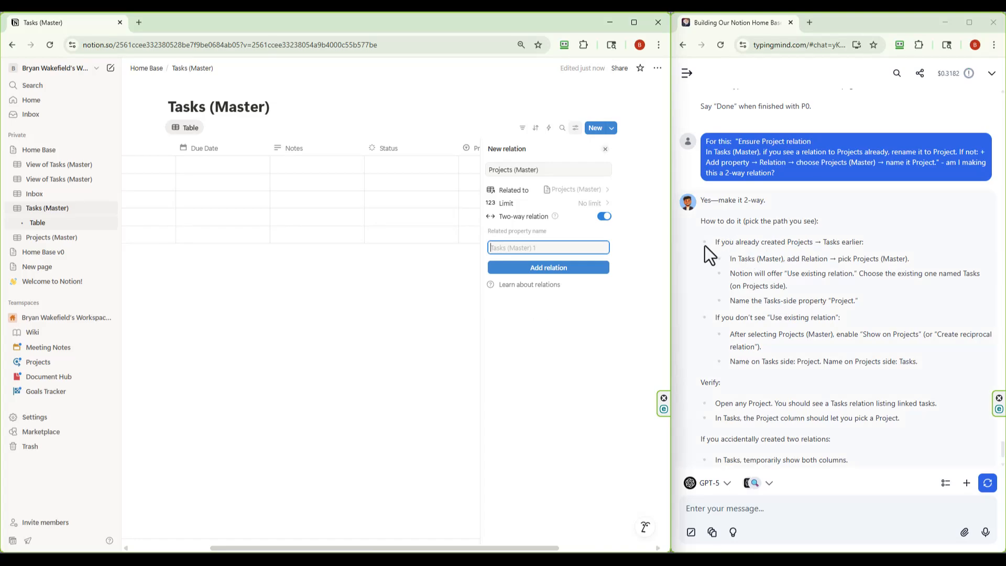
pyautogui.scroll(-2, 699, 257)
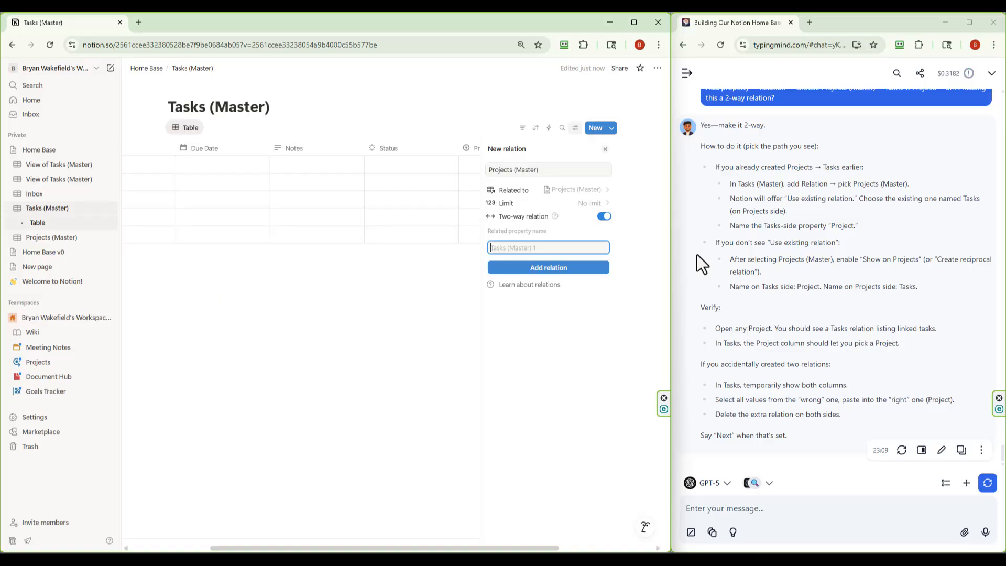
pyautogui.click(558, 270)
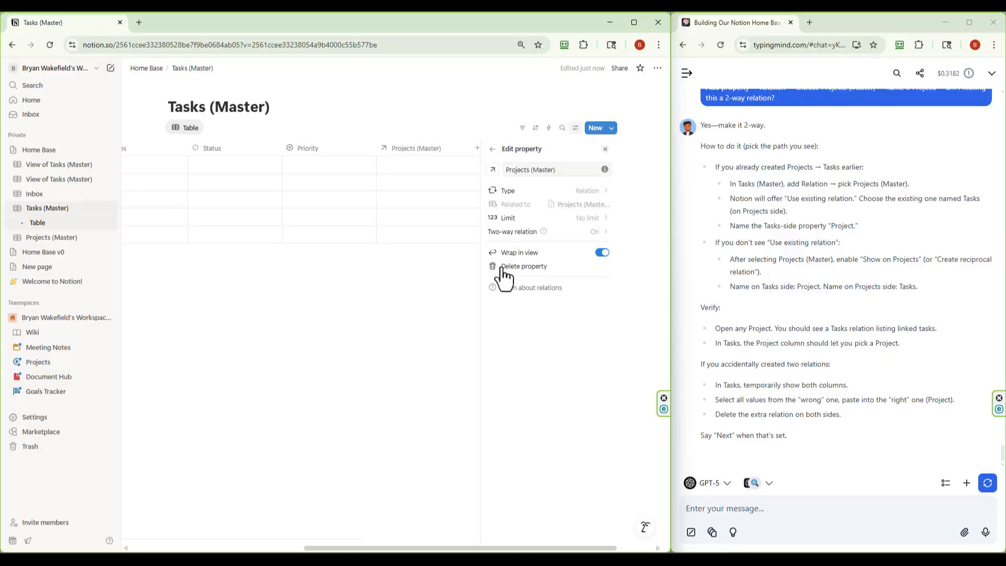
pyautogui.click(493, 150)
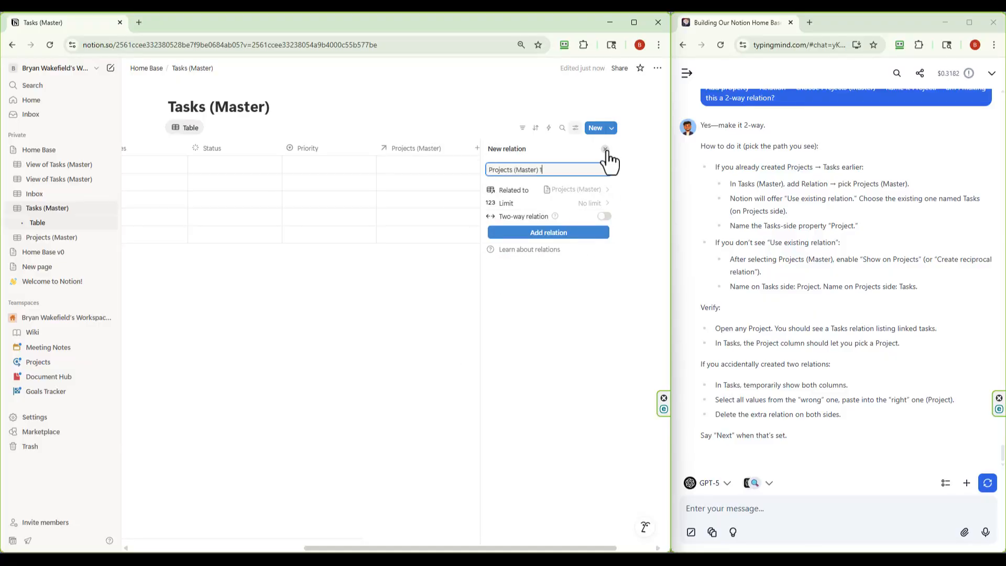
pyautogui.click(541, 330)
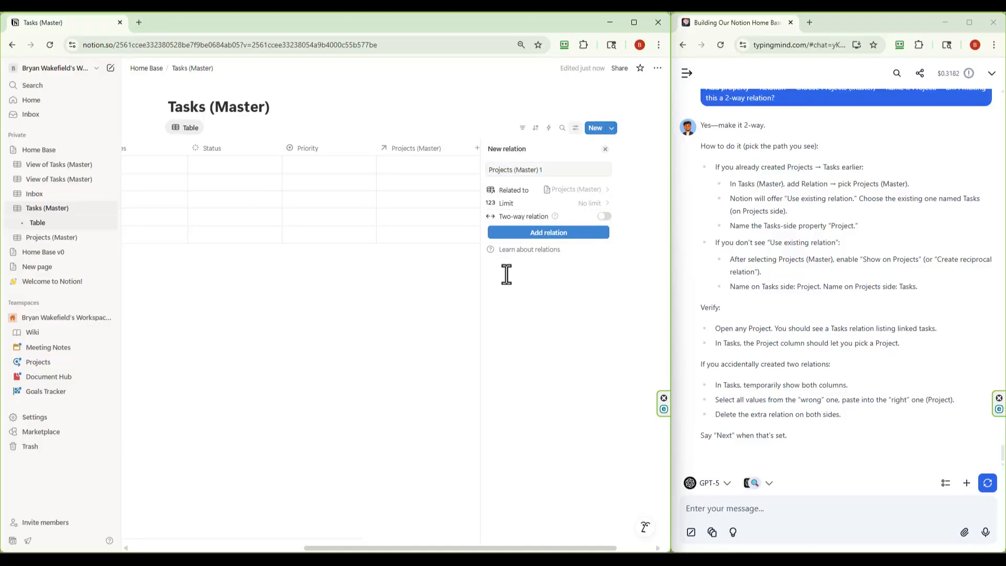
pyautogui.click(424, 170)
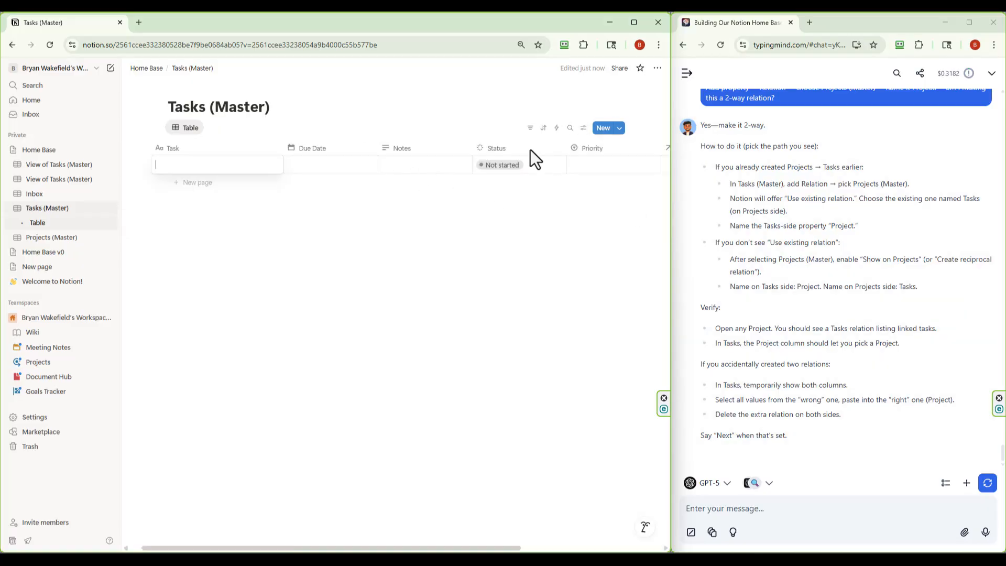
pyautogui.click(533, 200)
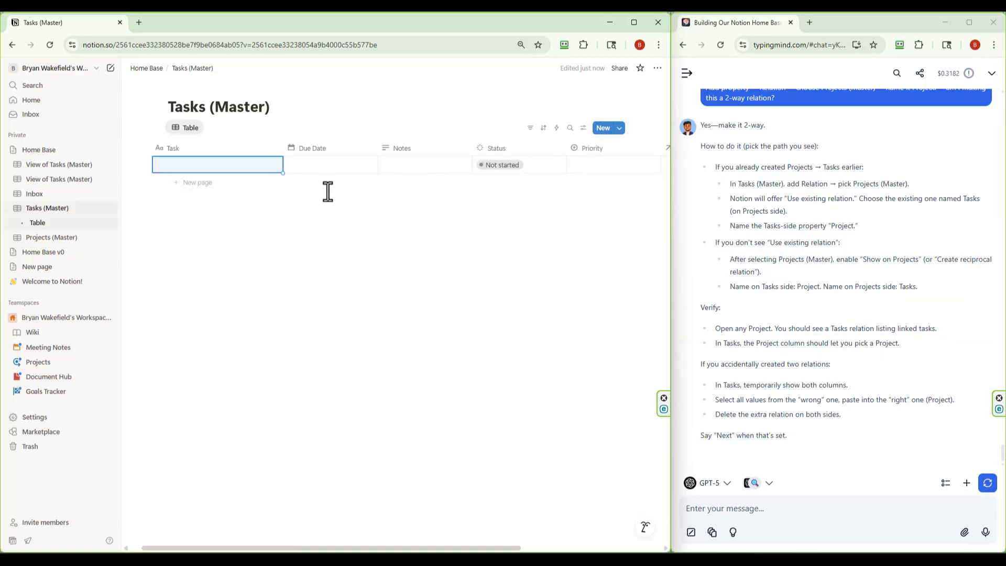
# Review the Tasks (Master) columns and the Projects (Master) relation's options, and reread the assistant's P0-1 instructions
pyautogui.hscroll(4, 329, 191)
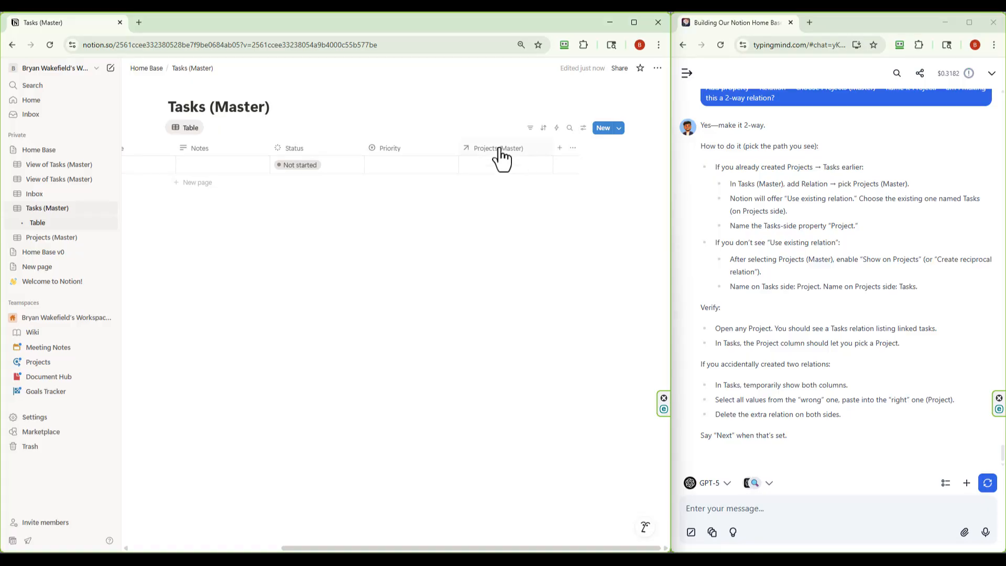
pyautogui.hscroll(-3, 297, 115)
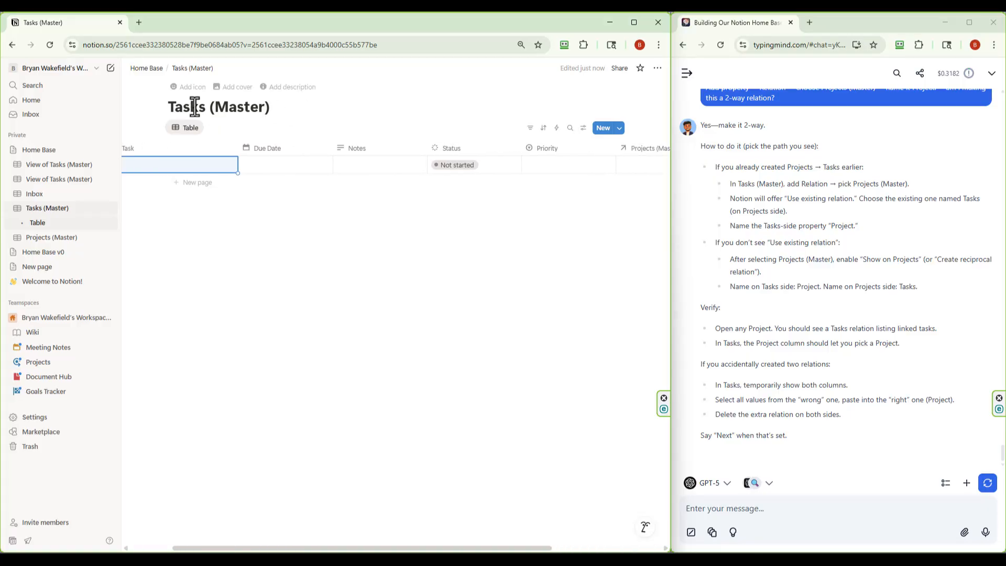
pyautogui.hscroll(3, 561, 174)
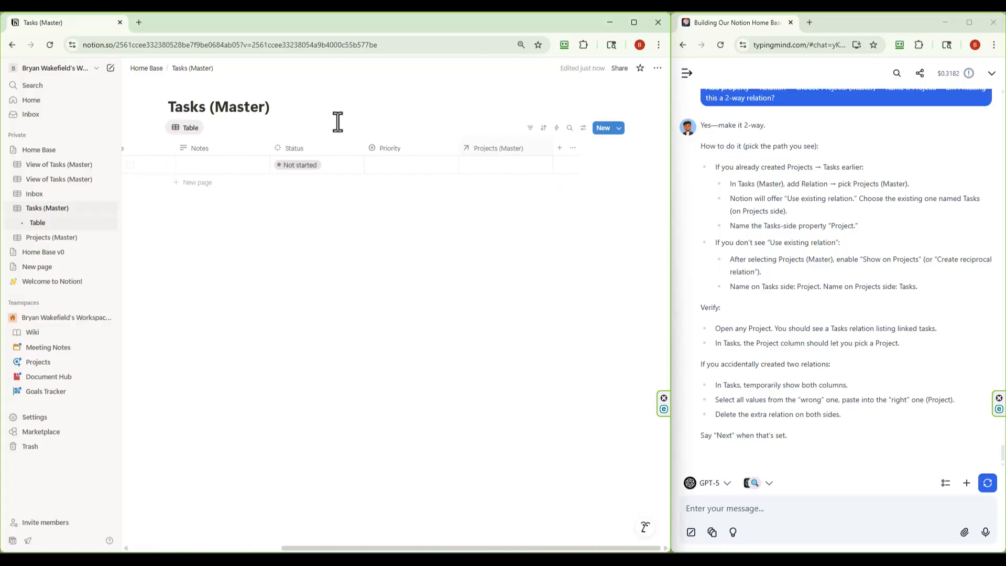
pyautogui.click(500, 149)
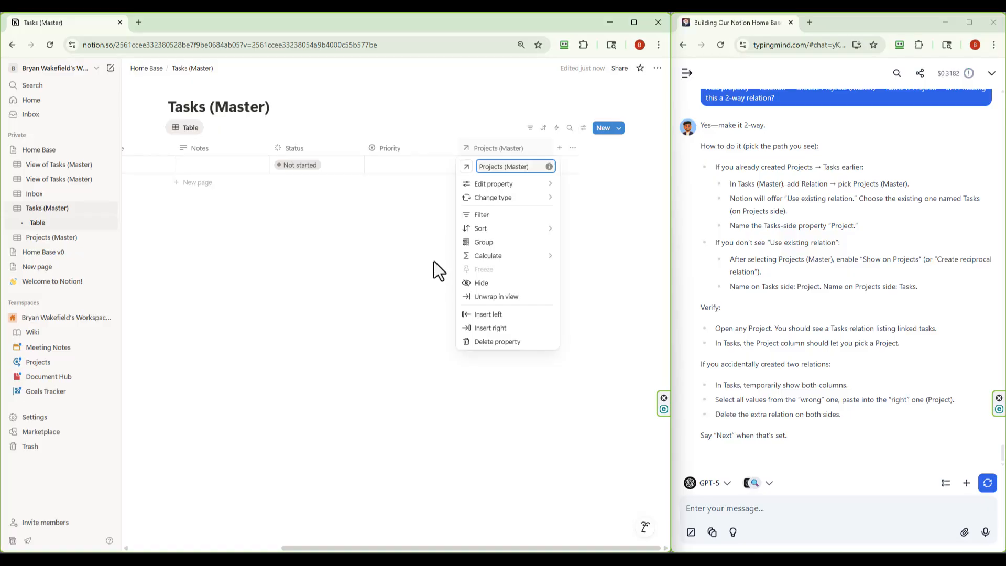
pyautogui.click(429, 95)
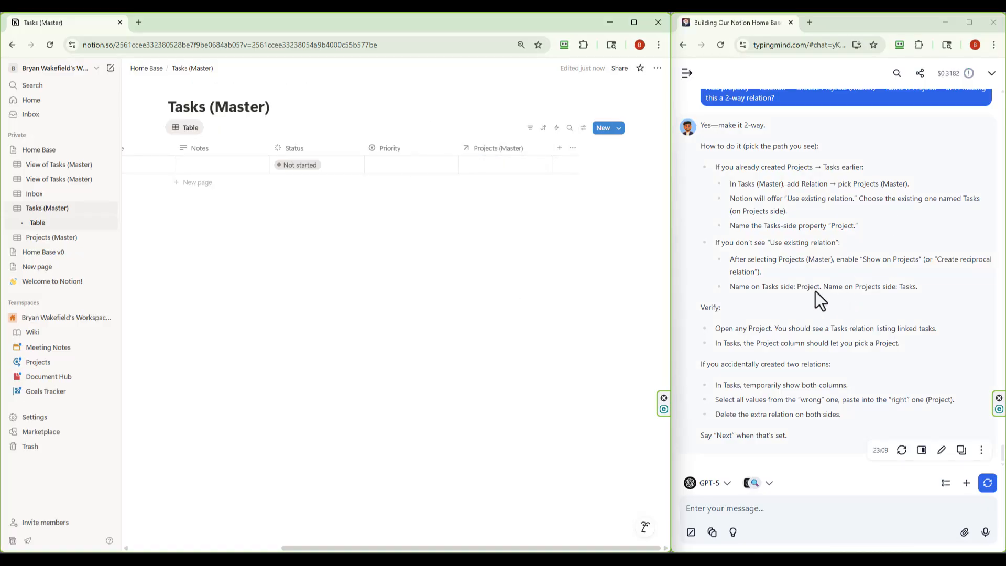
pyautogui.scroll(5, 760, 305)
pyautogui.scroll(10, 765, 274)
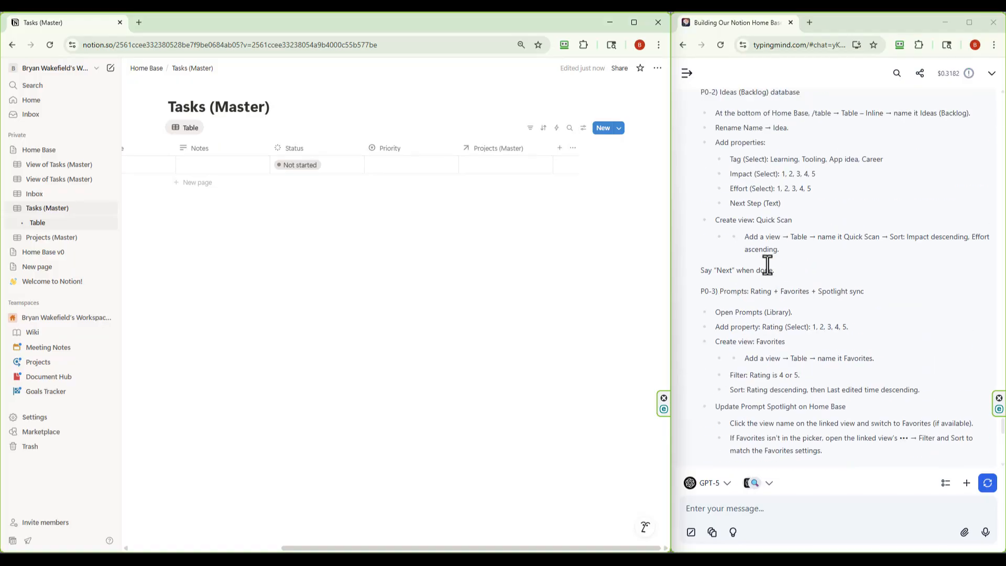
pyautogui.scroll(3, 768, 264)
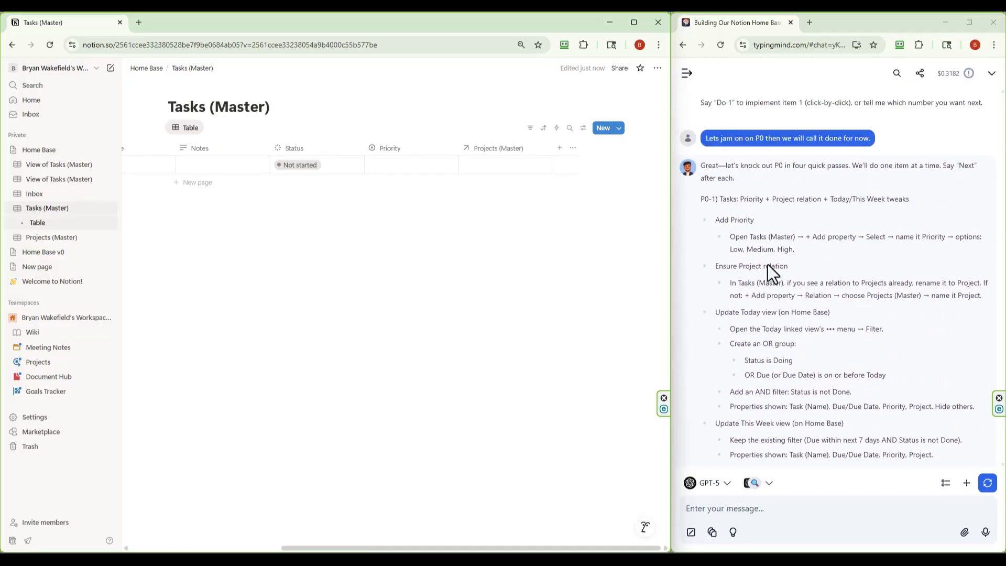
pyautogui.scroll(-2, 768, 265)
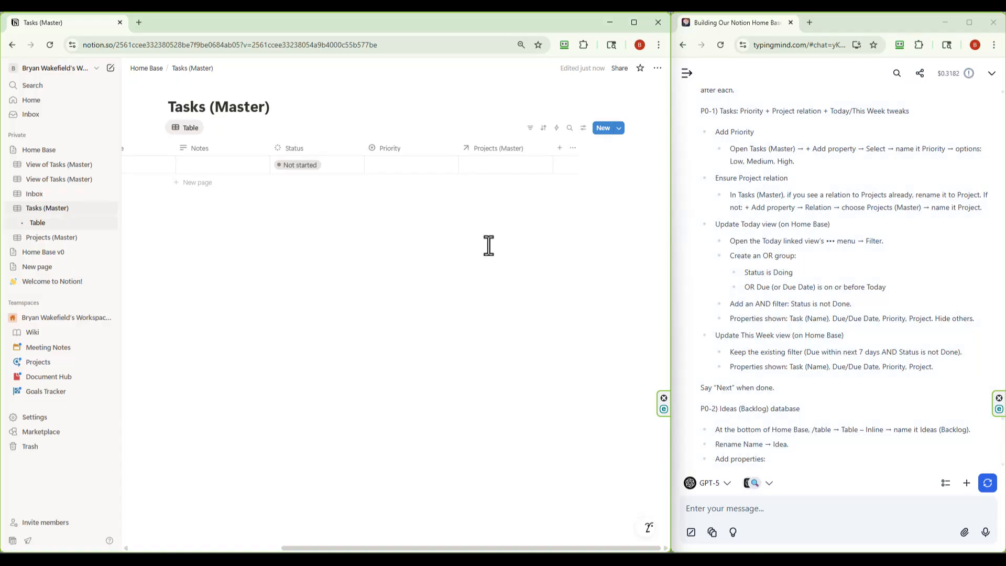
# Return to the Home Base page and convert the Today view's Status filter into an advanced filter
pyautogui.click(152, 76)
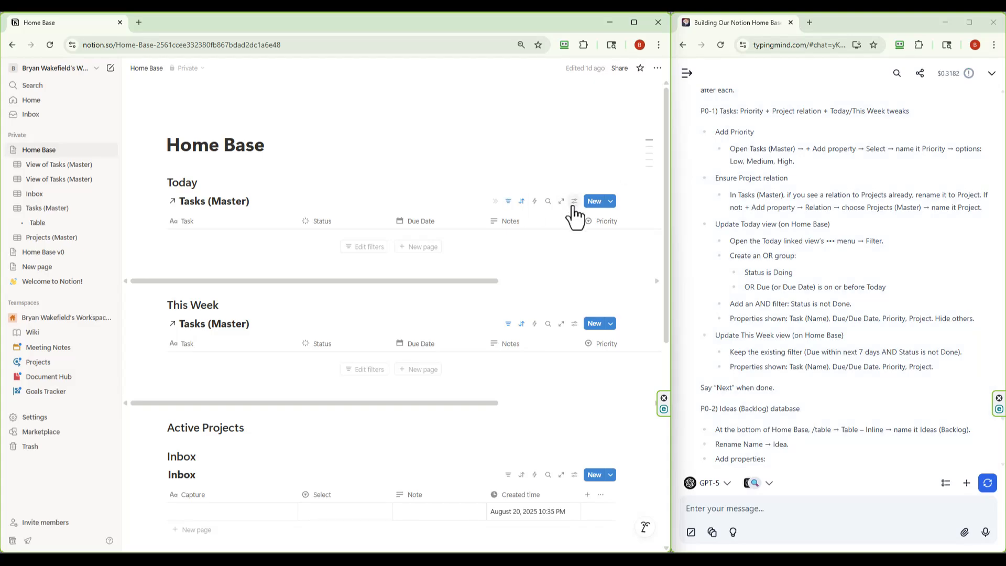
pyautogui.click(509, 205)
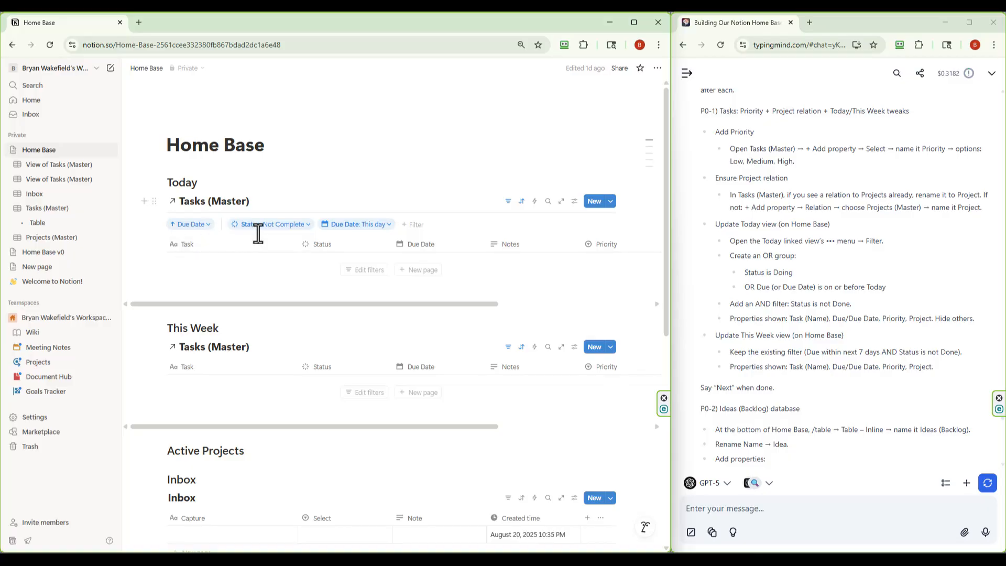
pyautogui.click(305, 227)
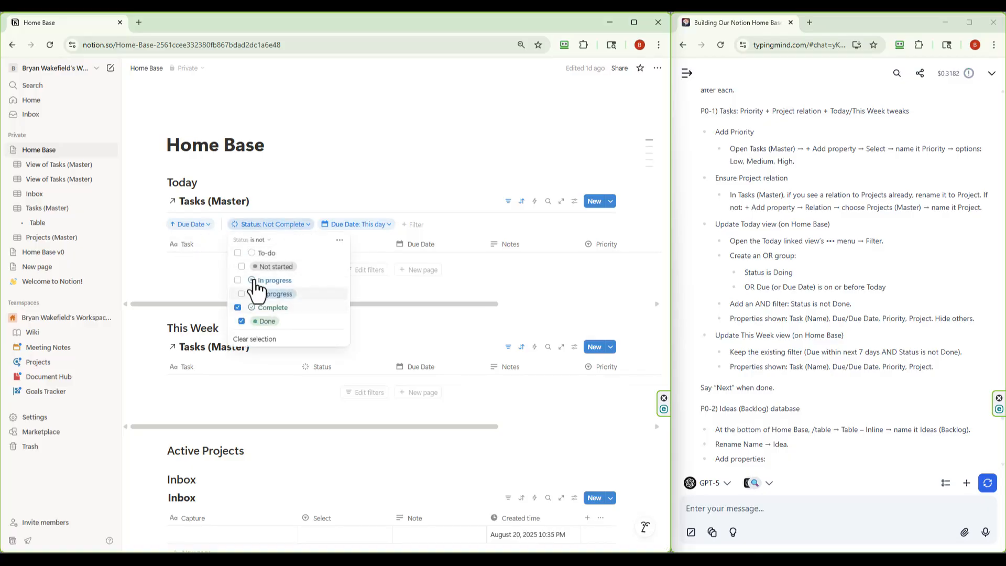
pyautogui.click(340, 241)
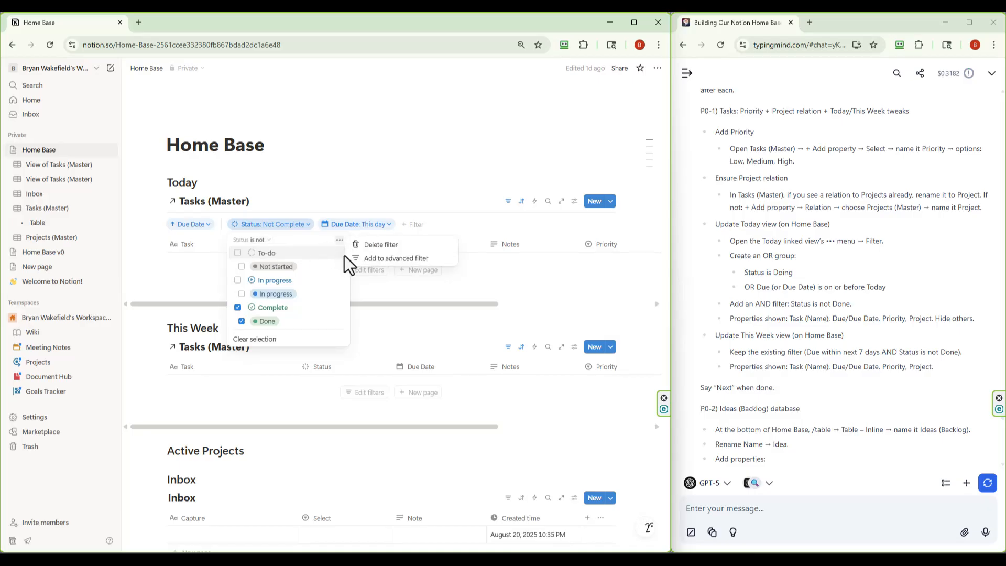
pyautogui.click(372, 258)
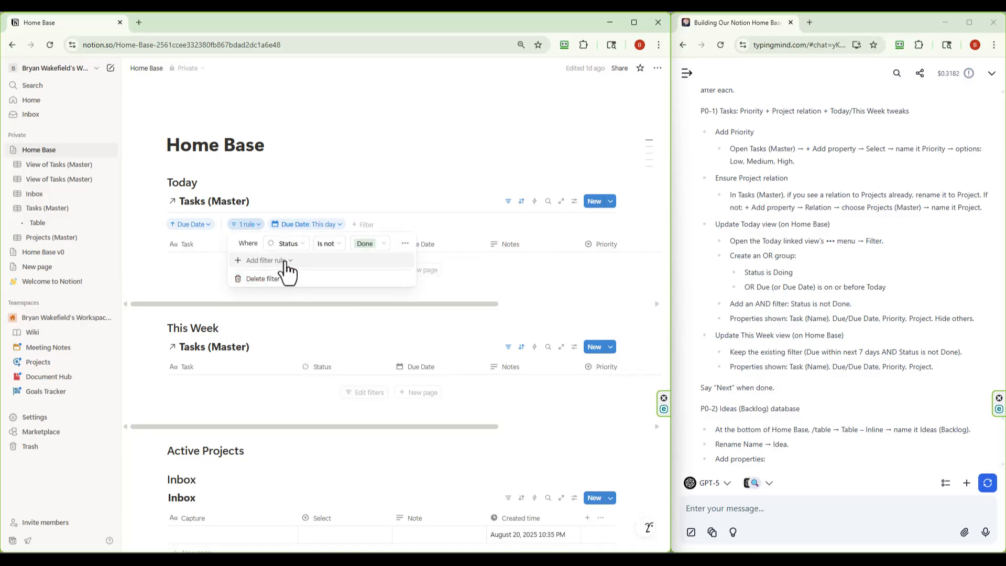
# Add a second "Status is not Done" rule to the Today view's advanced filter and combine the two rules with Or
pyautogui.click(242, 263)
pyautogui.click(262, 283)
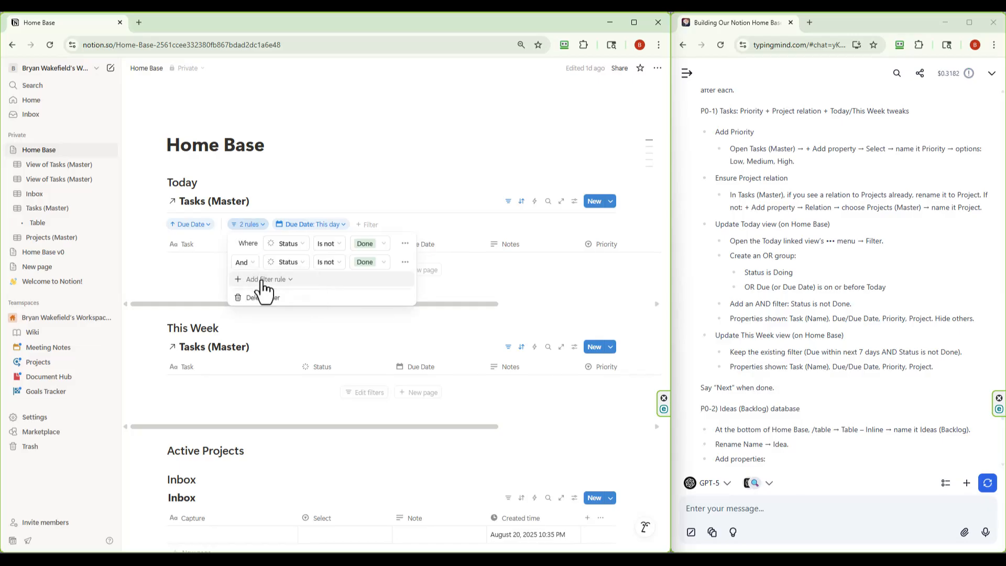
pyautogui.click(245, 263)
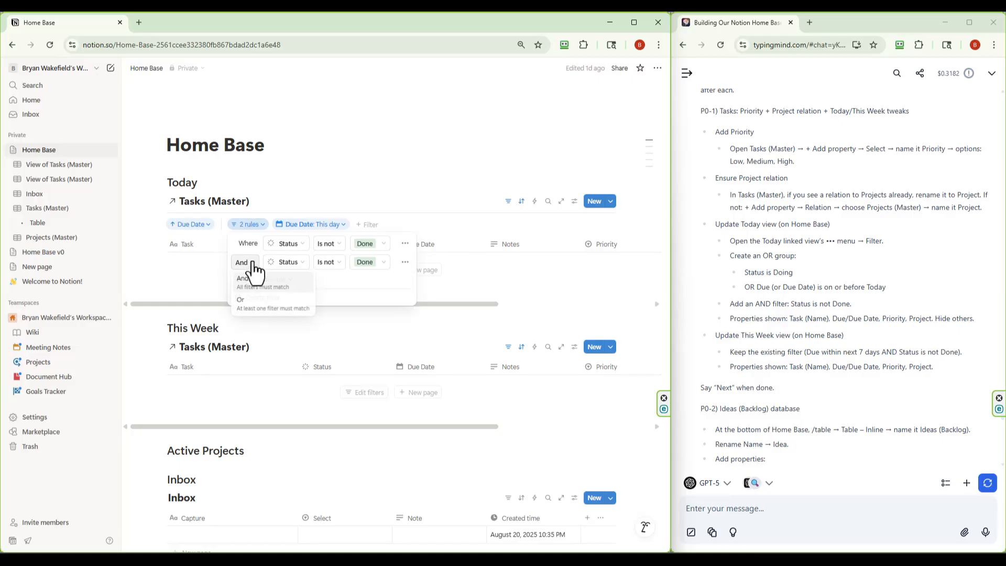
pyautogui.click(251, 301)
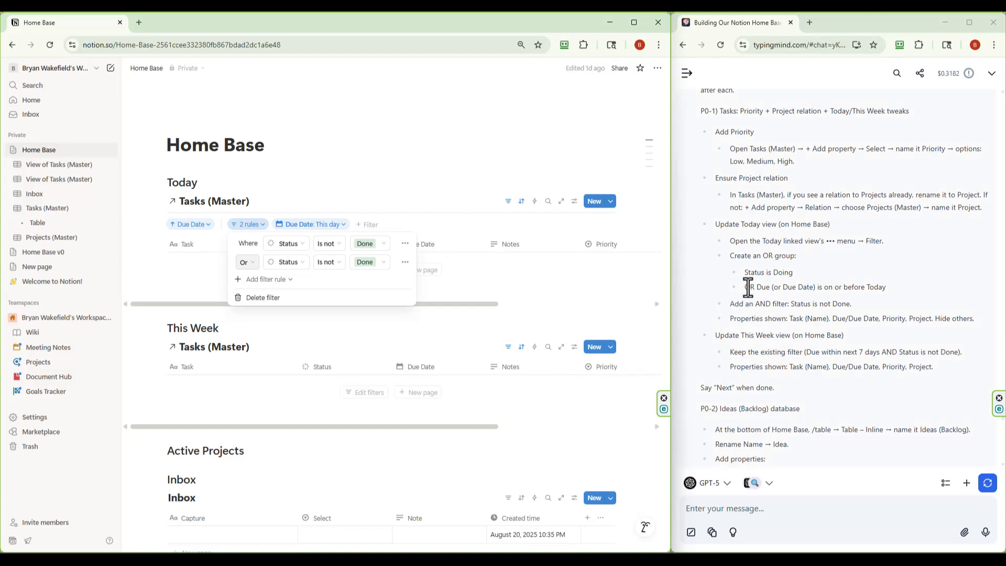
pyautogui.click(386, 264)
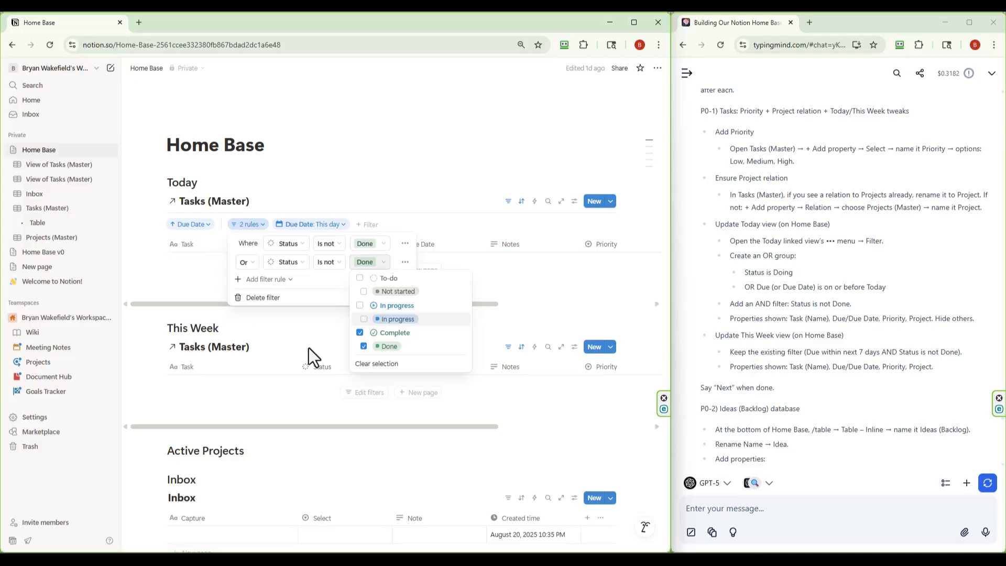
pyautogui.click(271, 323)
pyautogui.click(387, 157)
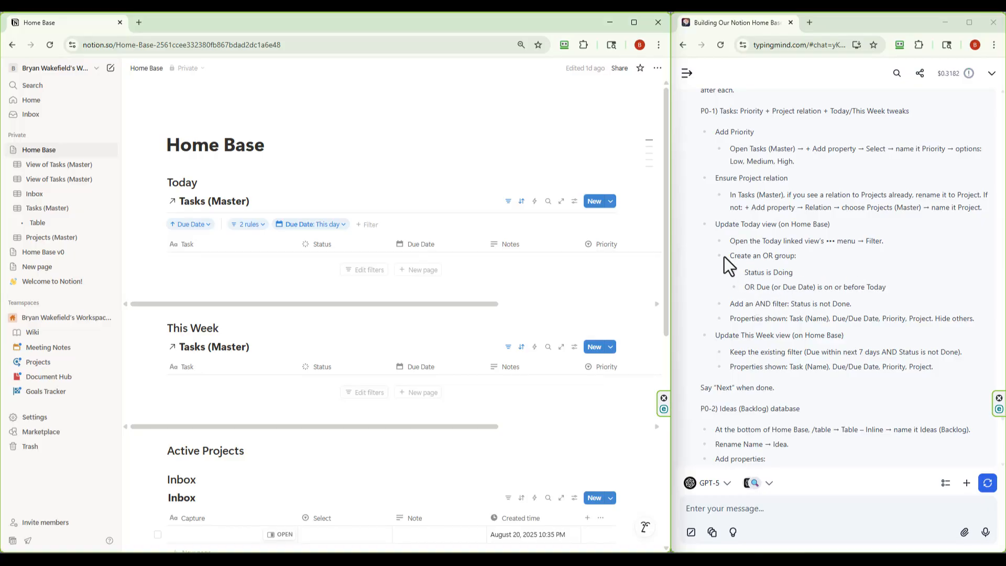
# Draft a chat message saying there is no "Doing" option, quoting the assistant's "Create an OR group" instructions
pyautogui.moveTo(719, 256); pyautogui.dragTo(886, 284)
pyautogui.hotkey('ctrl', 'c')
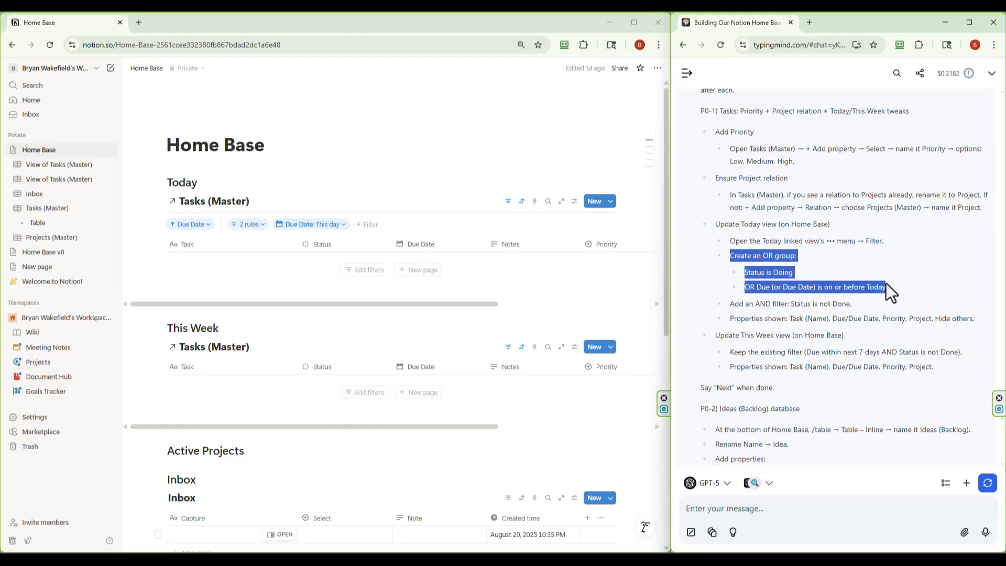
pyautogui.click(750, 508)
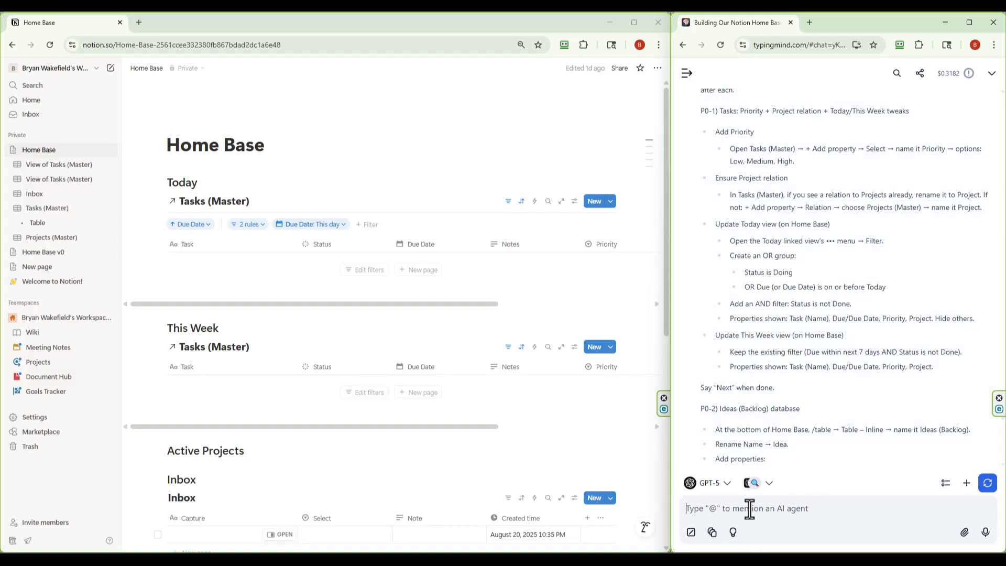
pyautogui.write('I do')
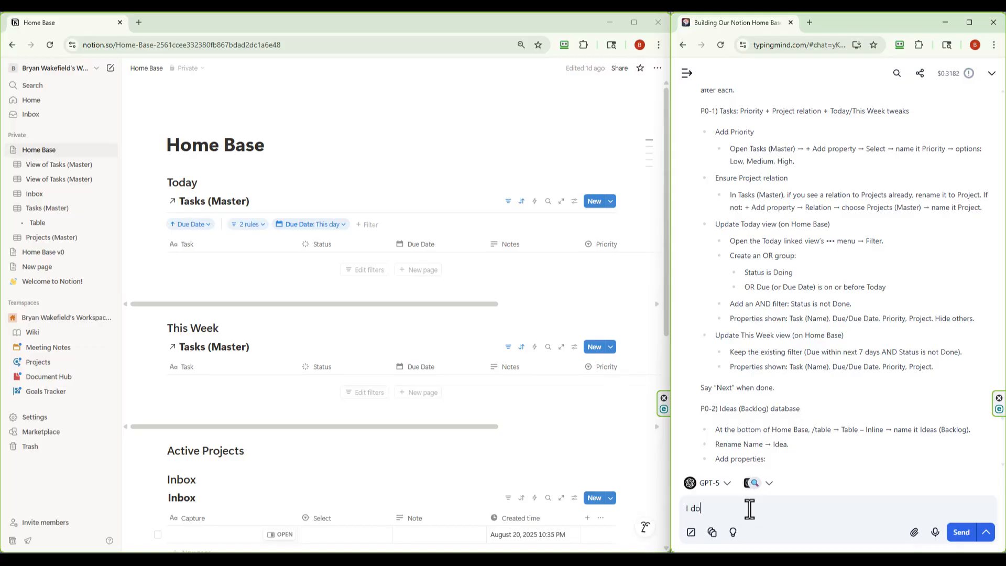
pyautogui.write(' not have an "Doing" for this "')
pyautogui.hotkey('ctrl', 'v')
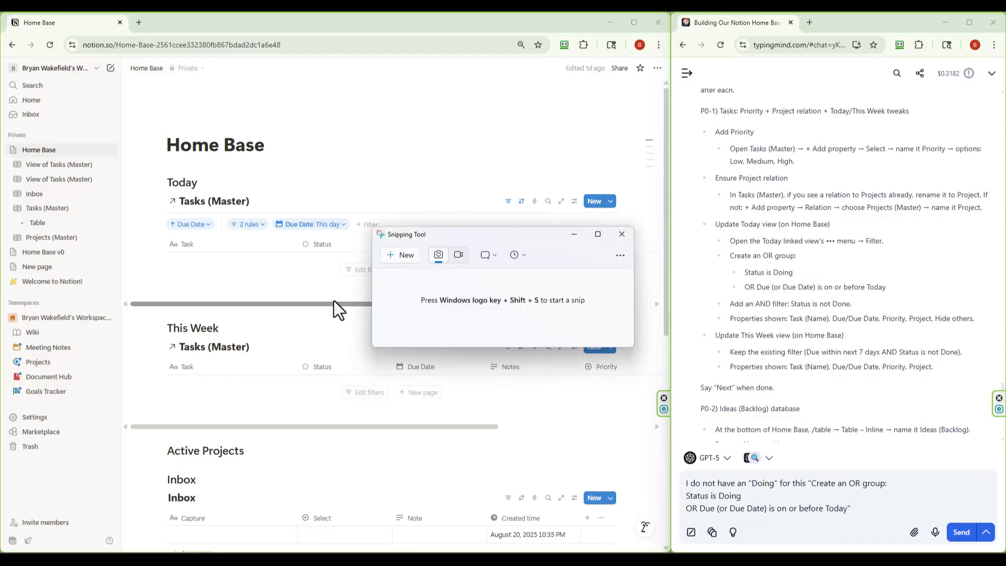
# Capture the Today view's filter rules with the Status options expanded, attach the screenshot to the drafted message, and send it
pyautogui.moveTo(477, 235); pyautogui.dragTo(0, 251)
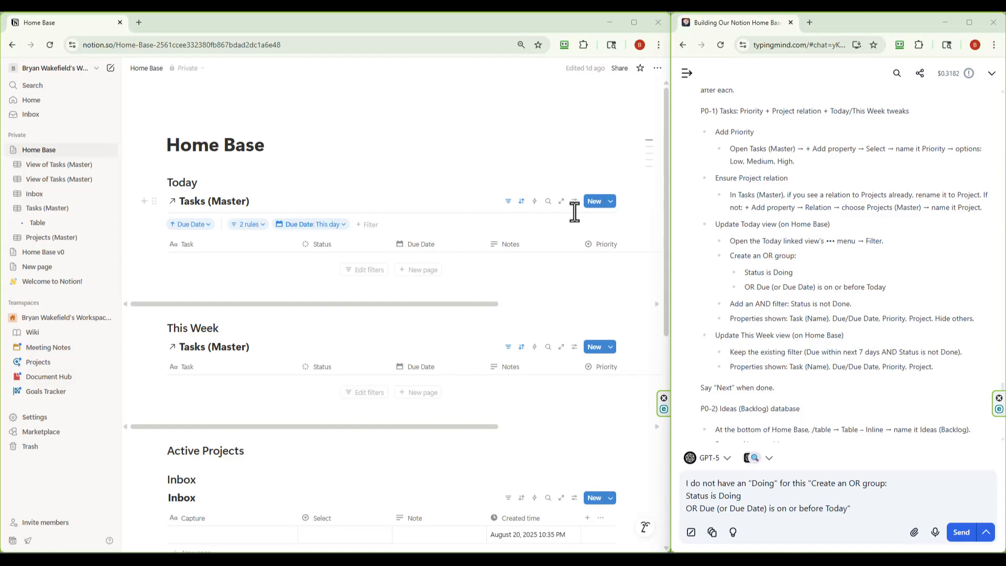
pyautogui.click(263, 227)
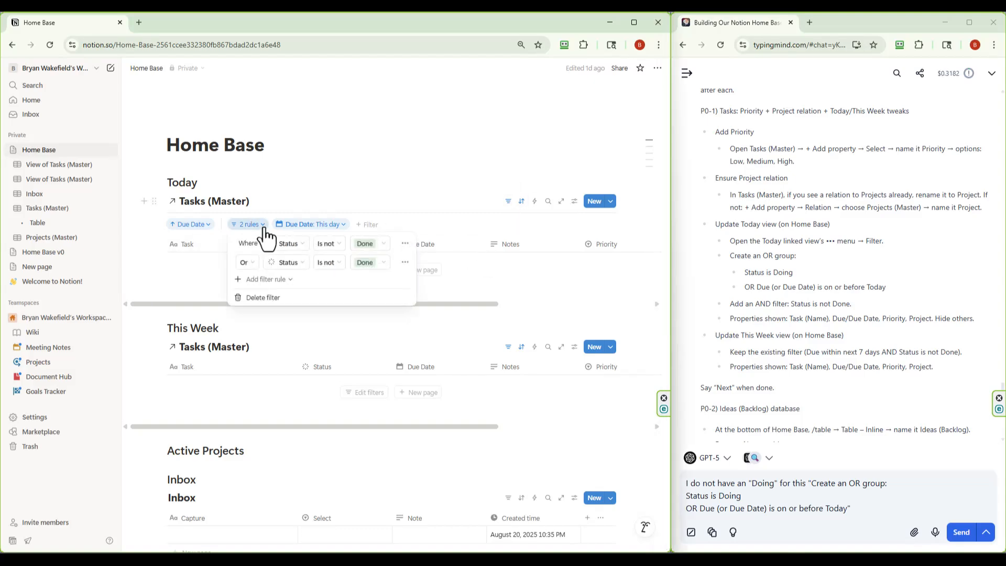
pyautogui.click(380, 264)
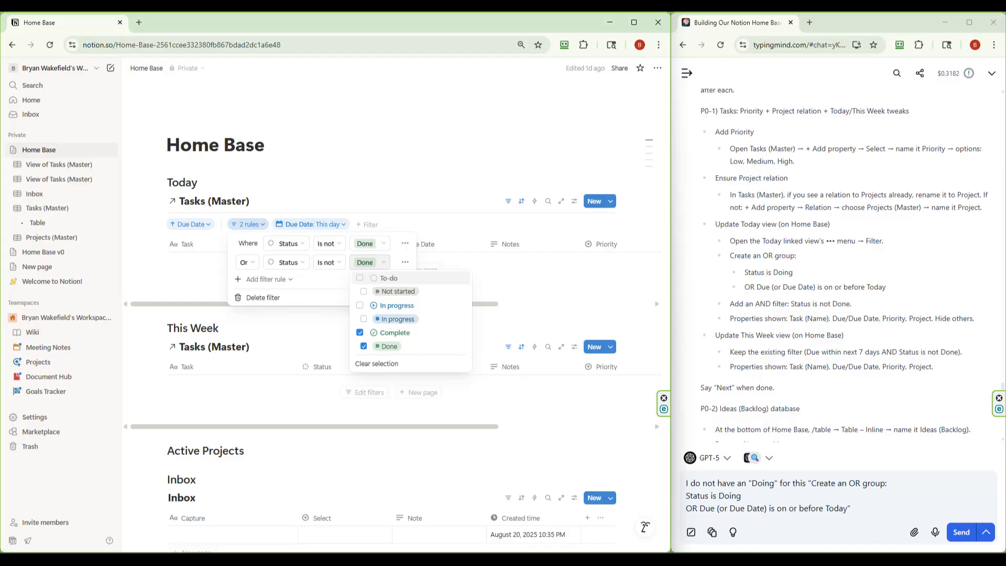
pyautogui.press('super+shift+s')
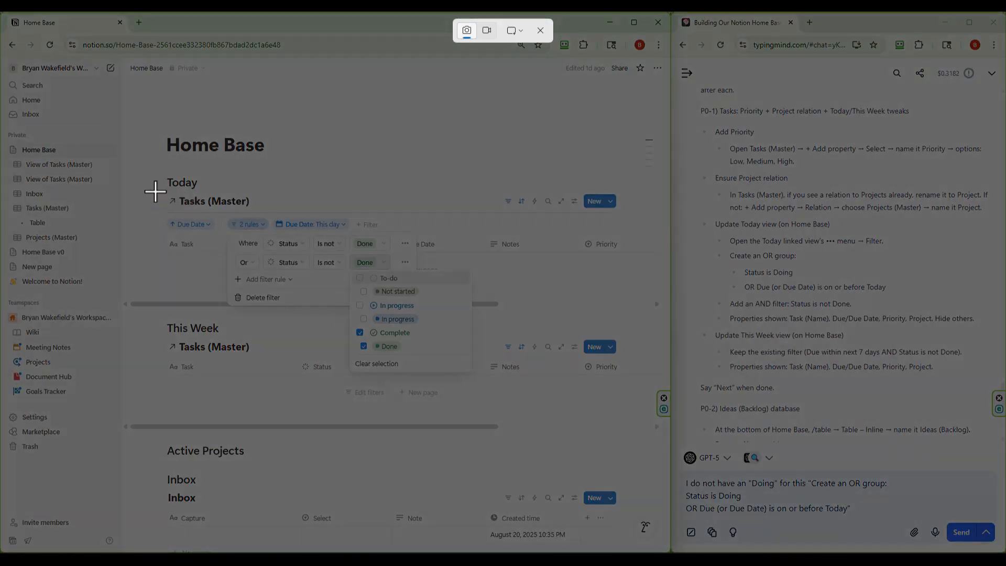
pyautogui.moveTo(145, 111); pyautogui.dragTo(507, 391)
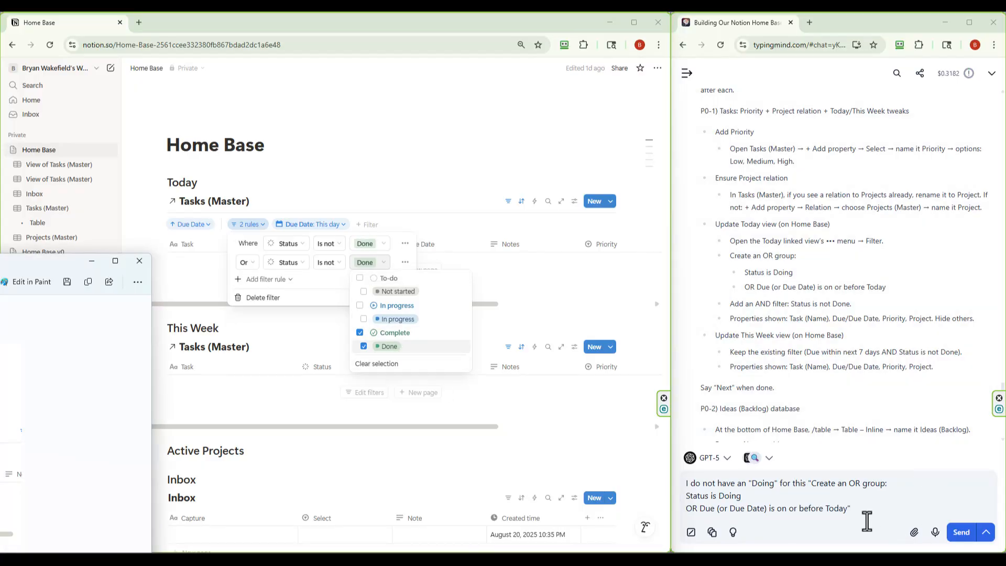
pyautogui.click(881, 505)
pyautogui.hotkey('ctrl', 'v')
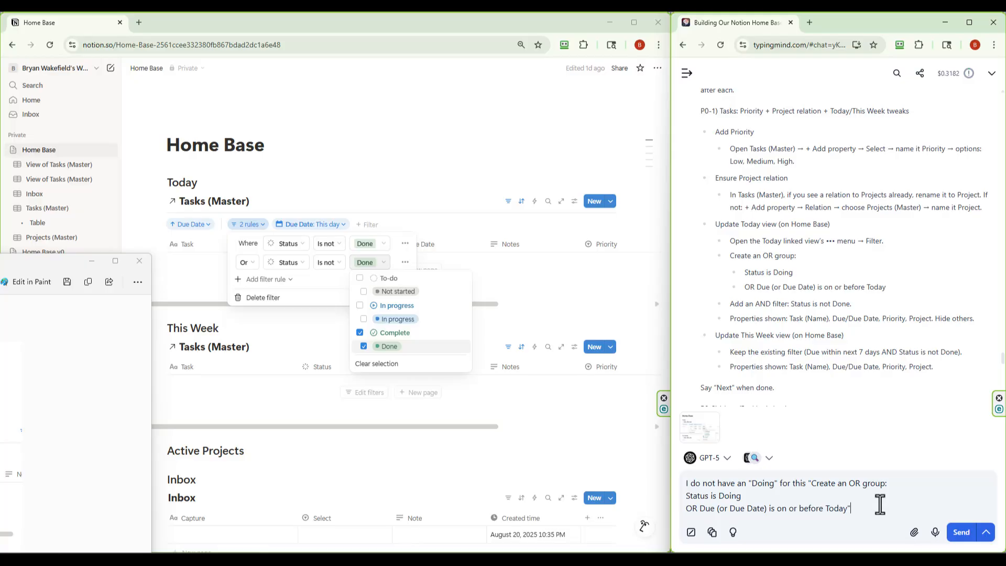
pyautogui.click(962, 532)
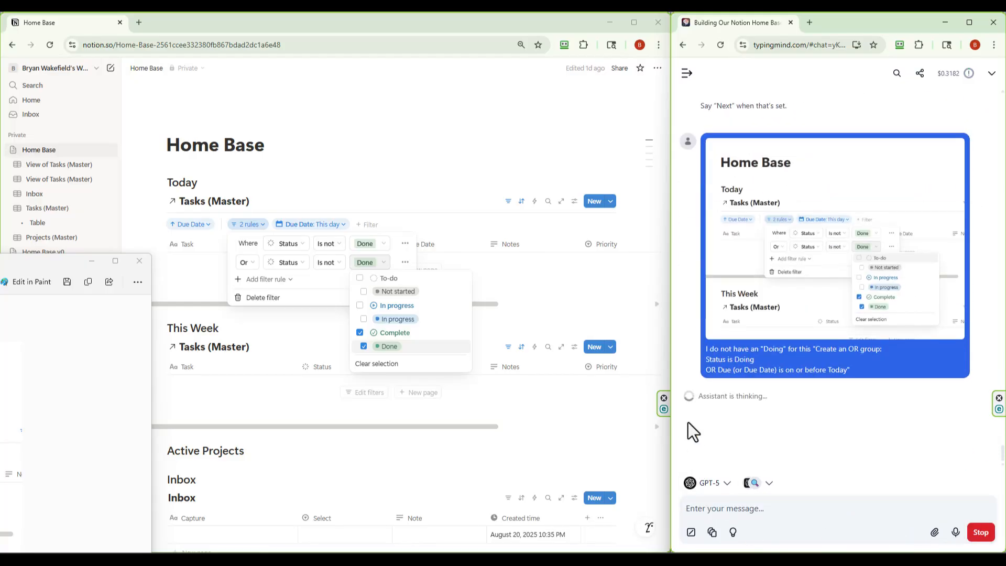
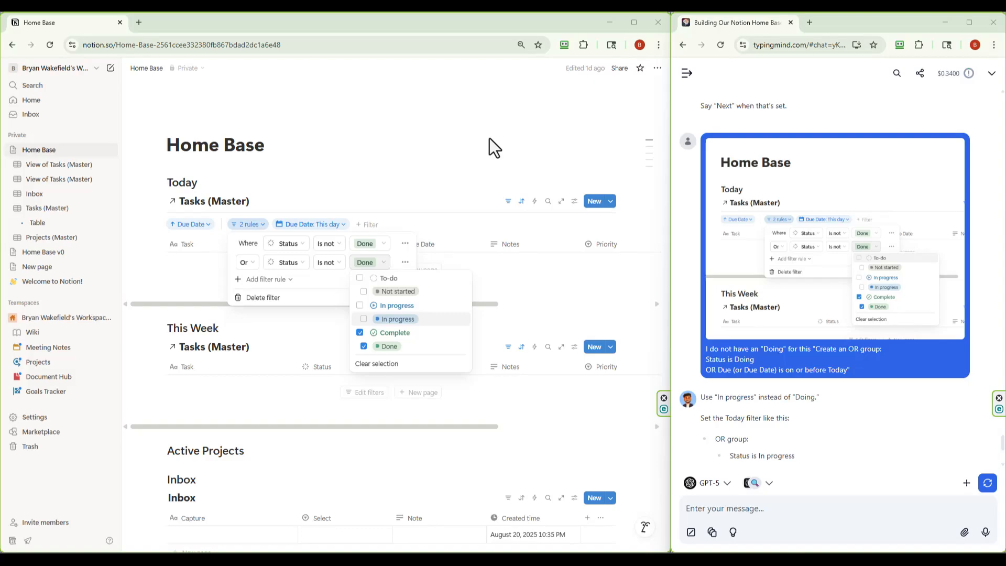
# Read the assistant's reply and change the second filter rule's Status selection to In progress only
pyautogui.scroll(-3, 813, 408)
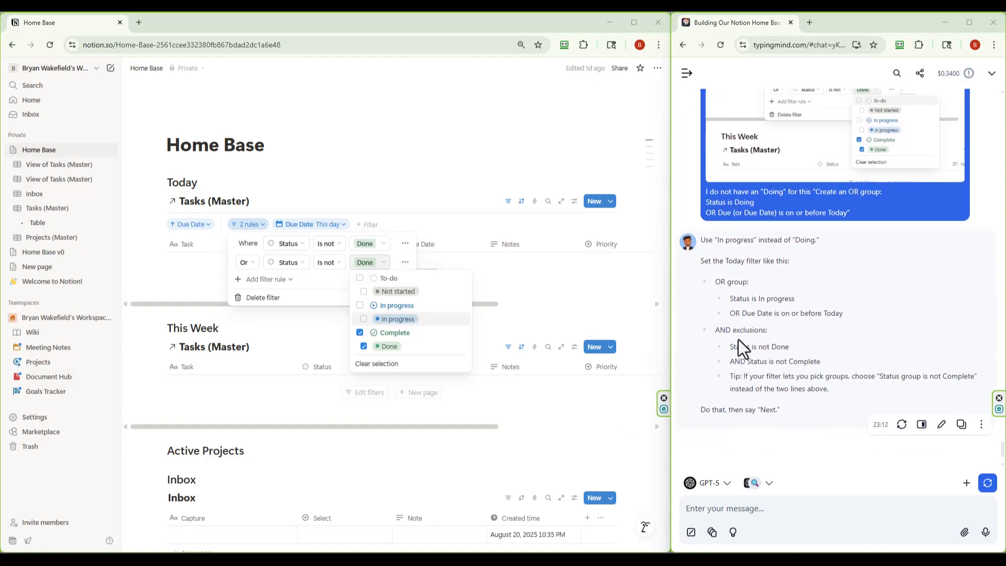
pyautogui.scroll(-1, 736, 331)
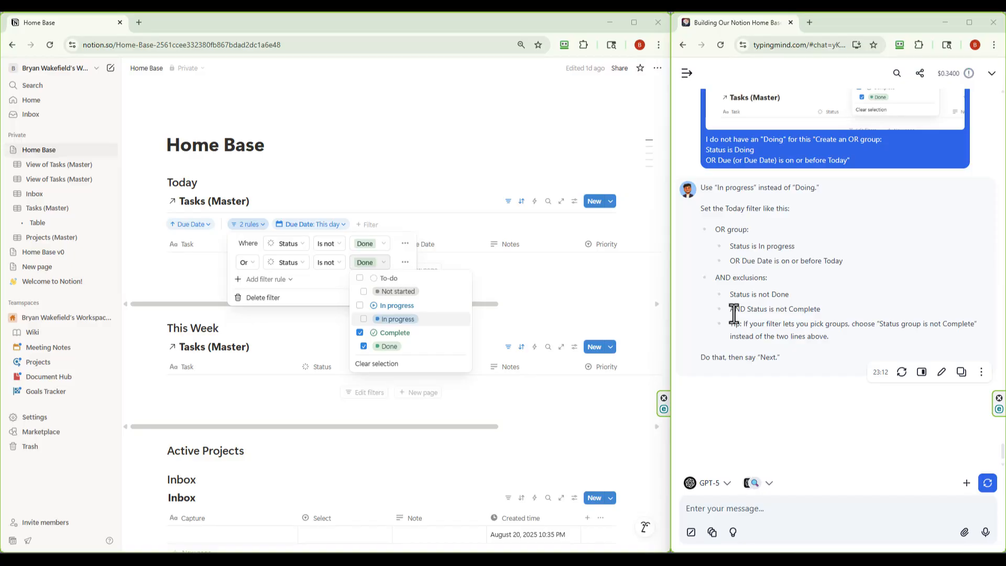
pyautogui.click(360, 306)
pyautogui.click(360, 333)
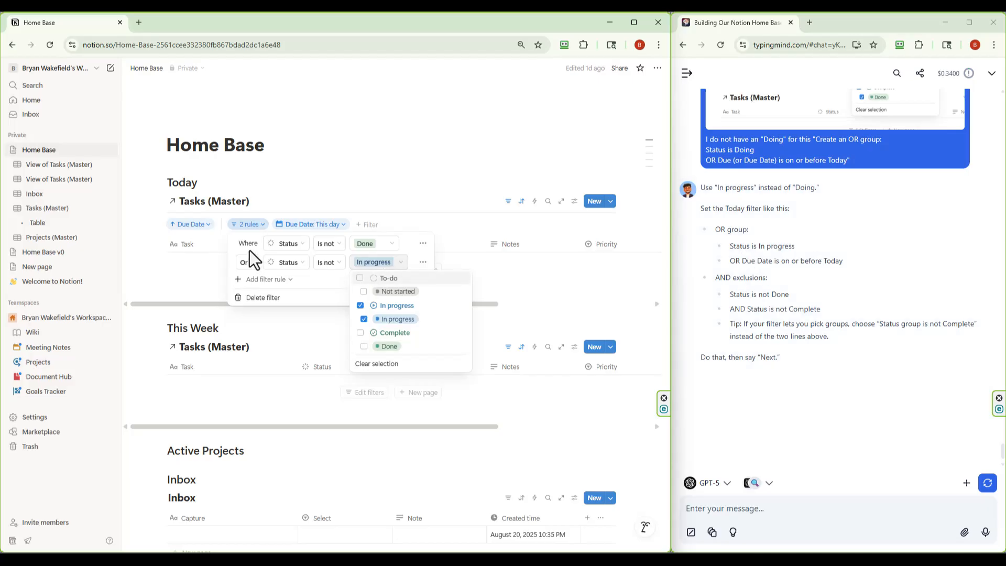
# Change the first rule of the Today view's advanced filter to Due Date is on or before Today
pyautogui.click(303, 246)
pyautogui.click(303, 245)
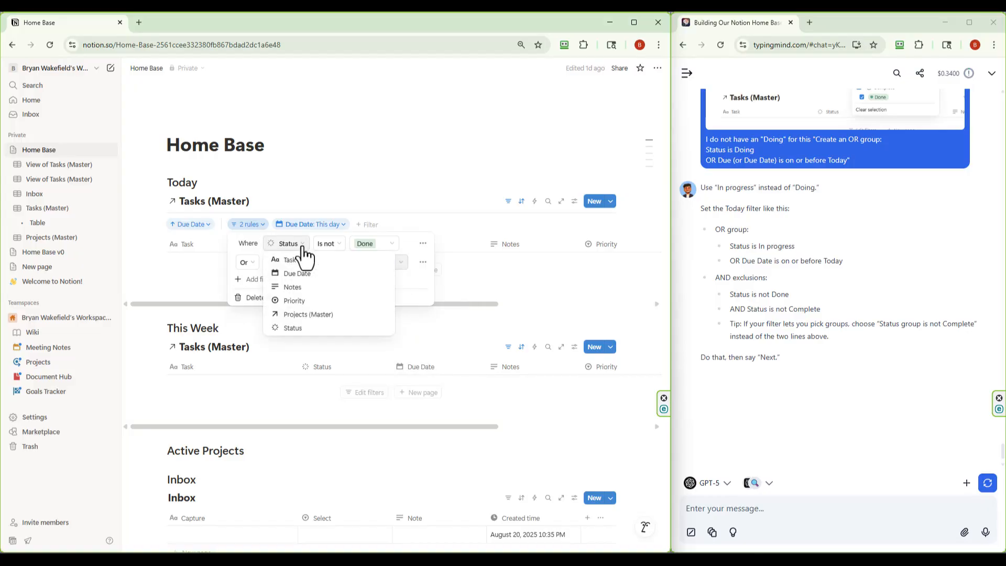
pyautogui.click(297, 273)
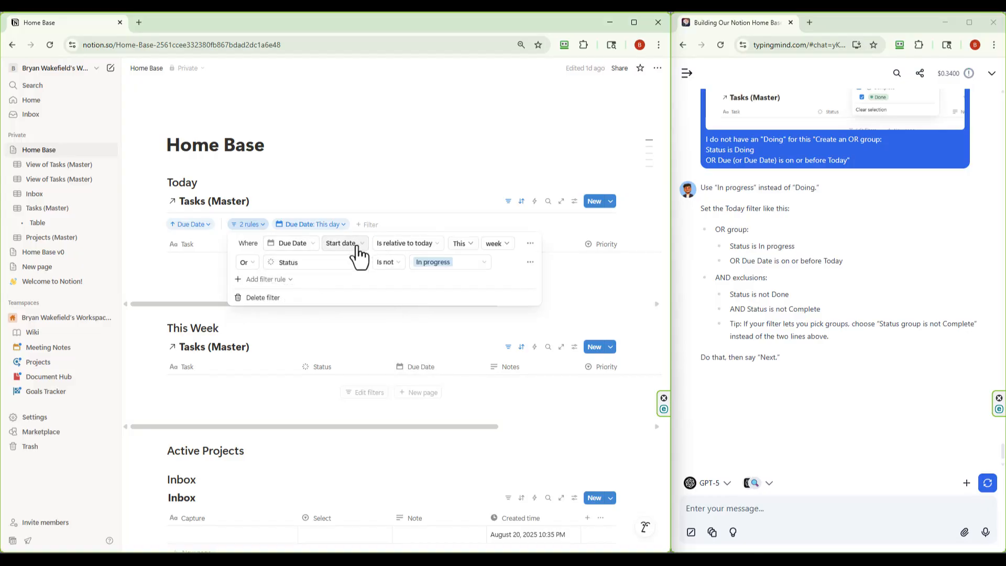
pyautogui.click(440, 251)
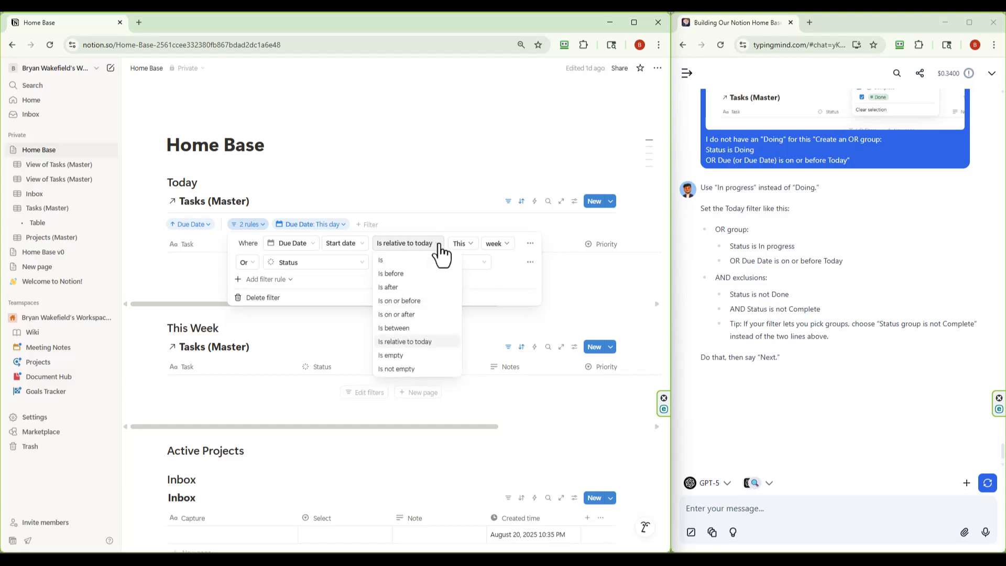
pyautogui.click(411, 301)
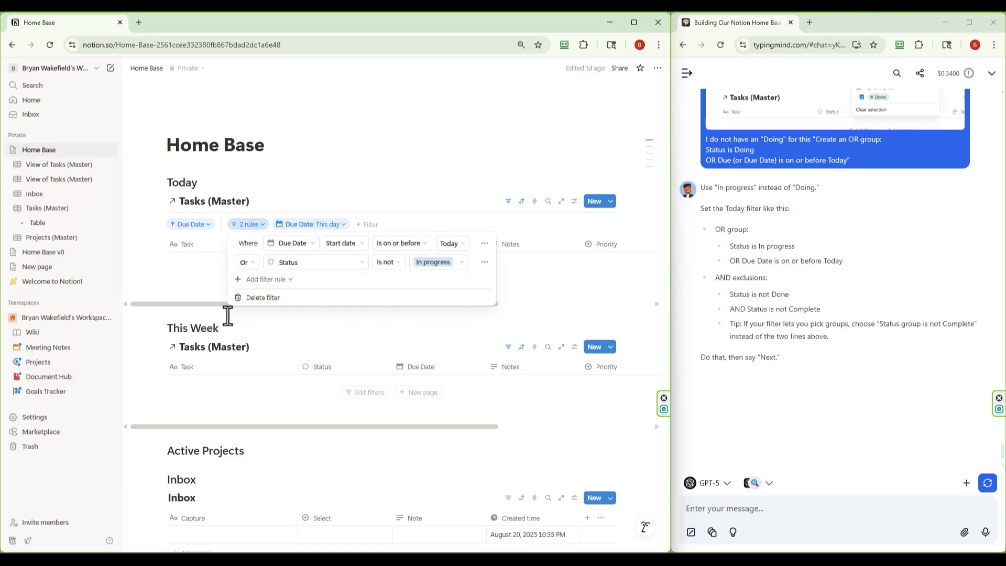
pyautogui.click(527, 284)
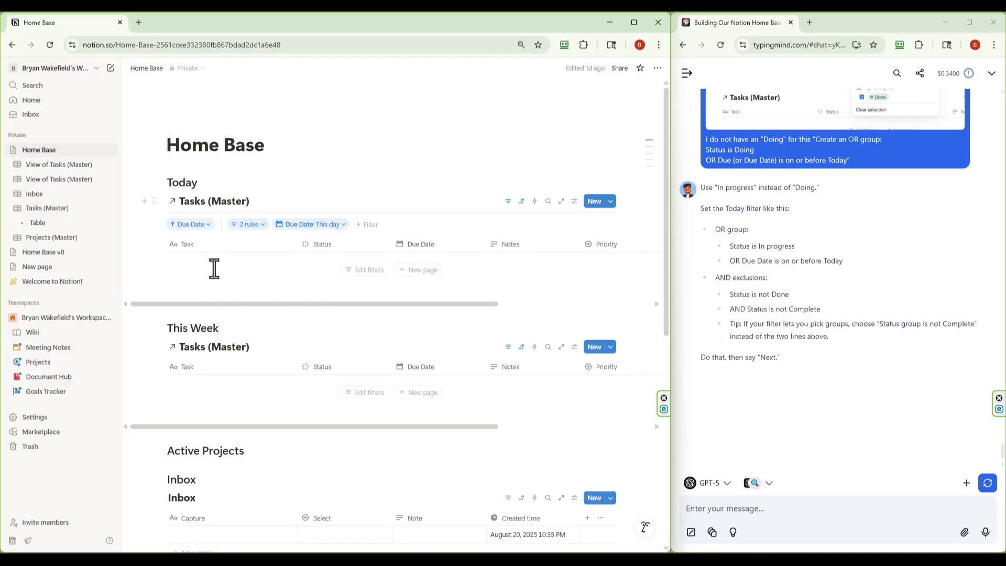
# Delete the separate "Due Date: This day" filter from the Today view
pyautogui.click(345, 227)
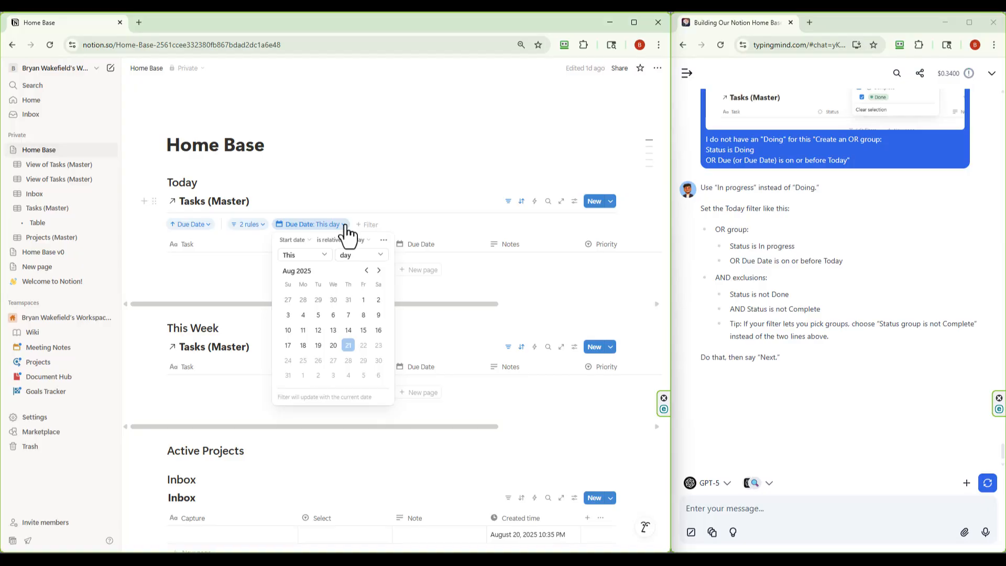
pyautogui.click(384, 241)
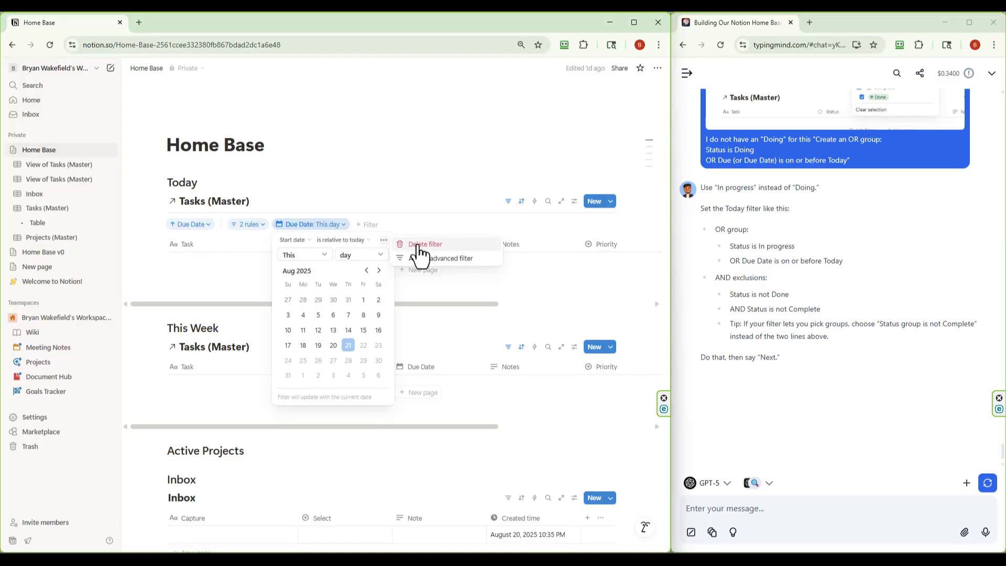
pyautogui.click(419, 245)
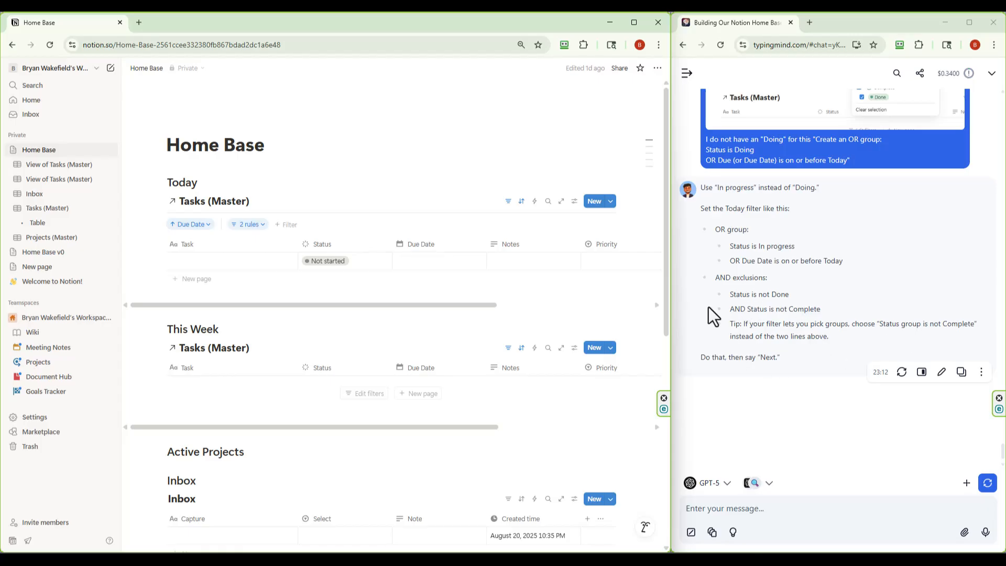
# Capture the Today view's two filter rules and send the screenshot to the assistant with the message "Check me"
pyautogui.scroll(10, 709, 307)
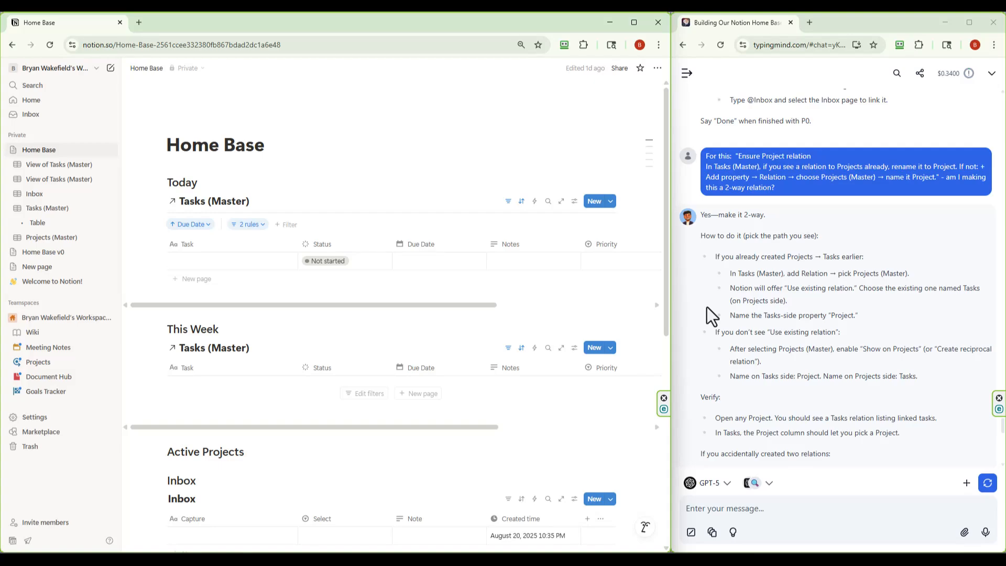
pyautogui.click(260, 226)
pyautogui.click(208, 227)
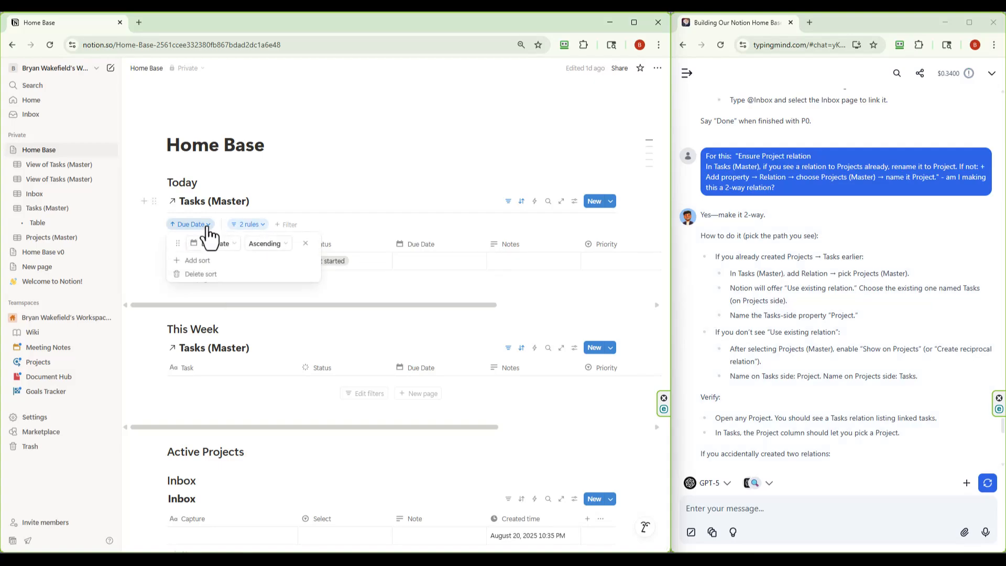
pyautogui.click(258, 226)
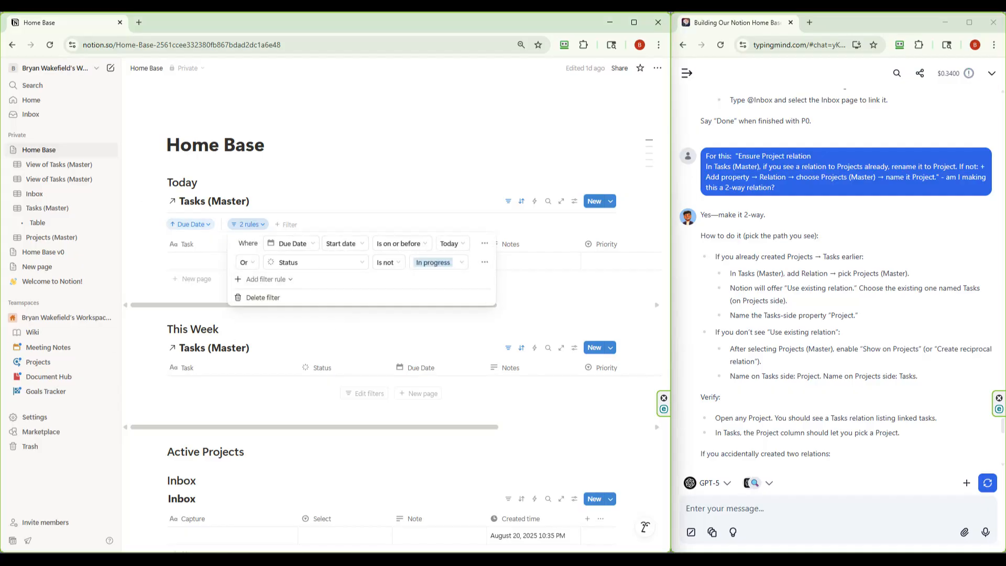
pyautogui.press('super+shift+s')
pyautogui.moveTo(126, 99); pyautogui.dragTo(652, 316)
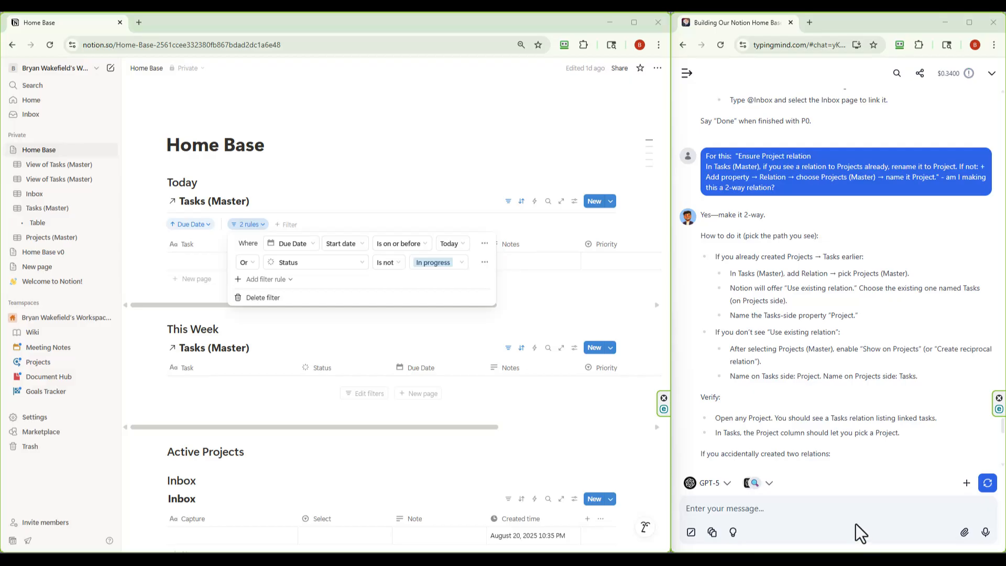
pyautogui.click(831, 521)
pyautogui.write('Check me')
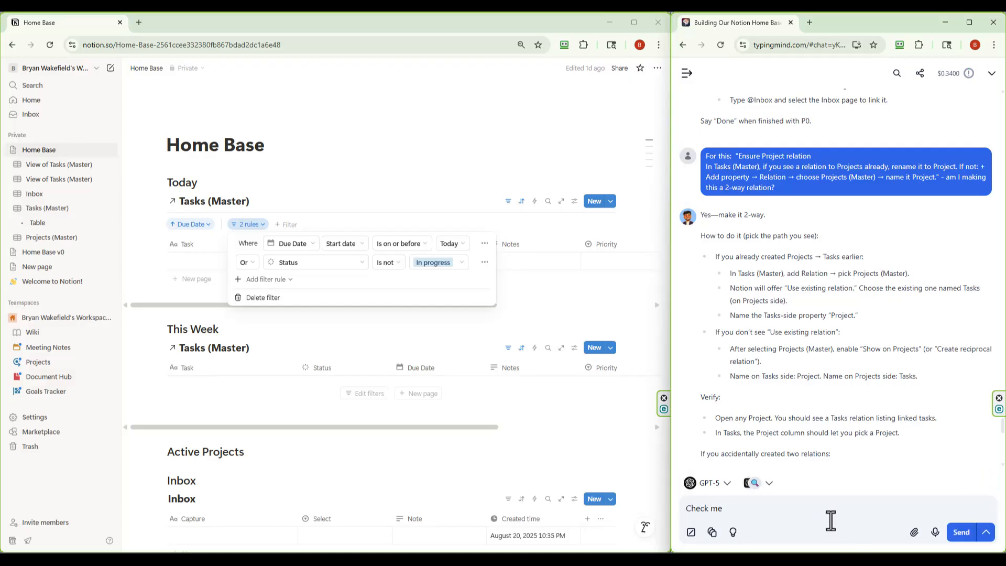
pyautogui.hotkey('ctrl', 'v')
pyautogui.press('Return')
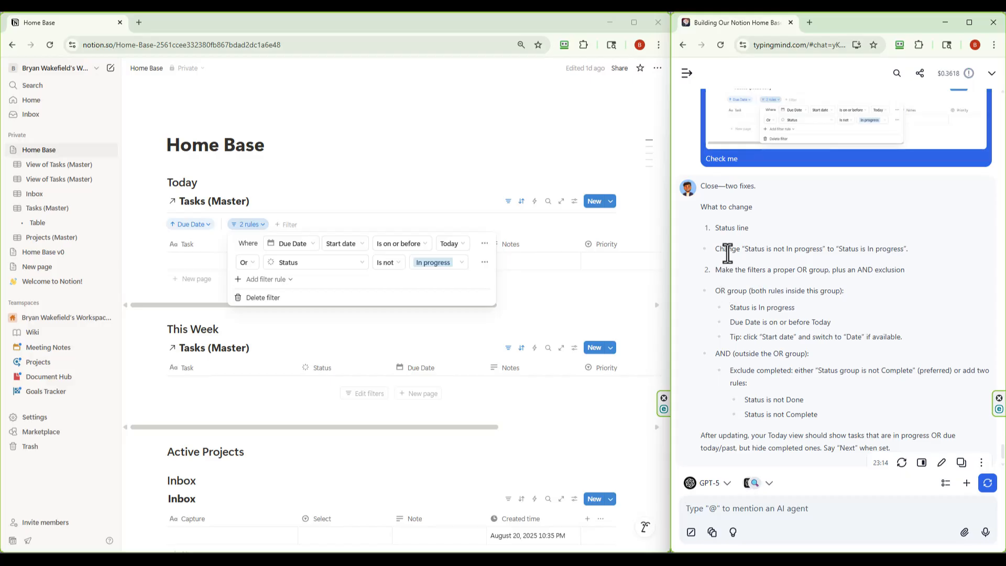
# Change the second rule to "Status is In progress" and keep the Due Date rule on Start date
pyautogui.click(397, 265)
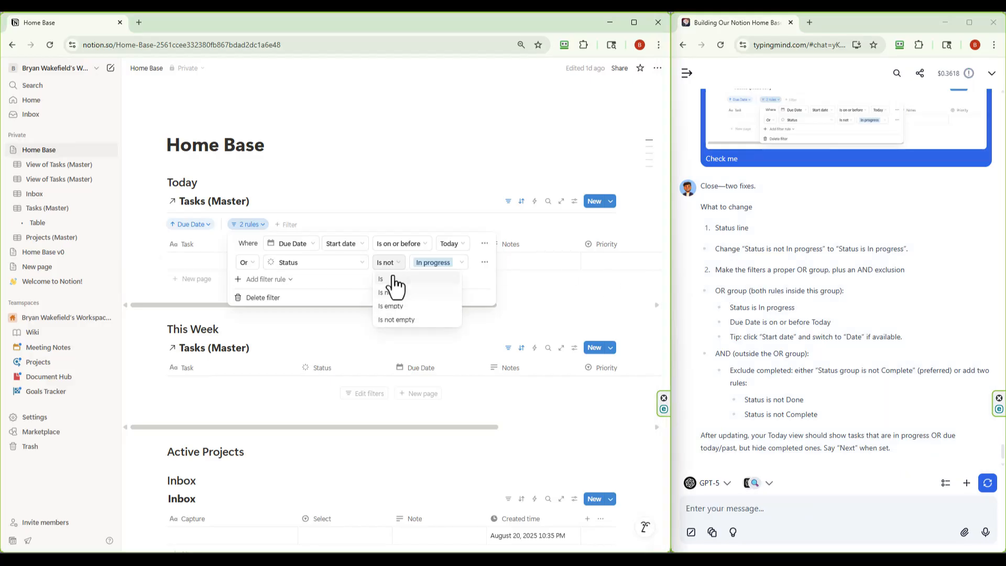
pyautogui.click(392, 279)
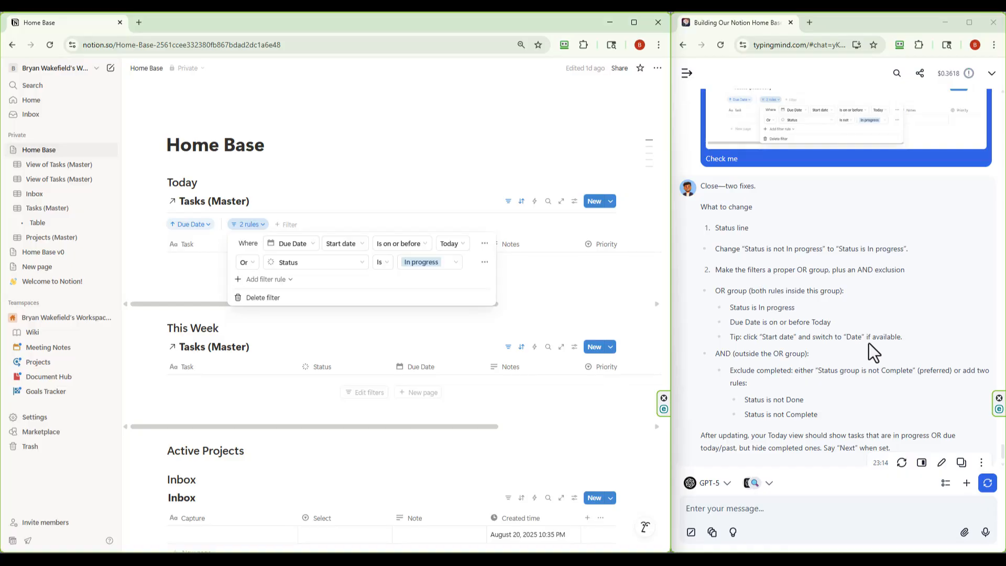
pyautogui.click(346, 244)
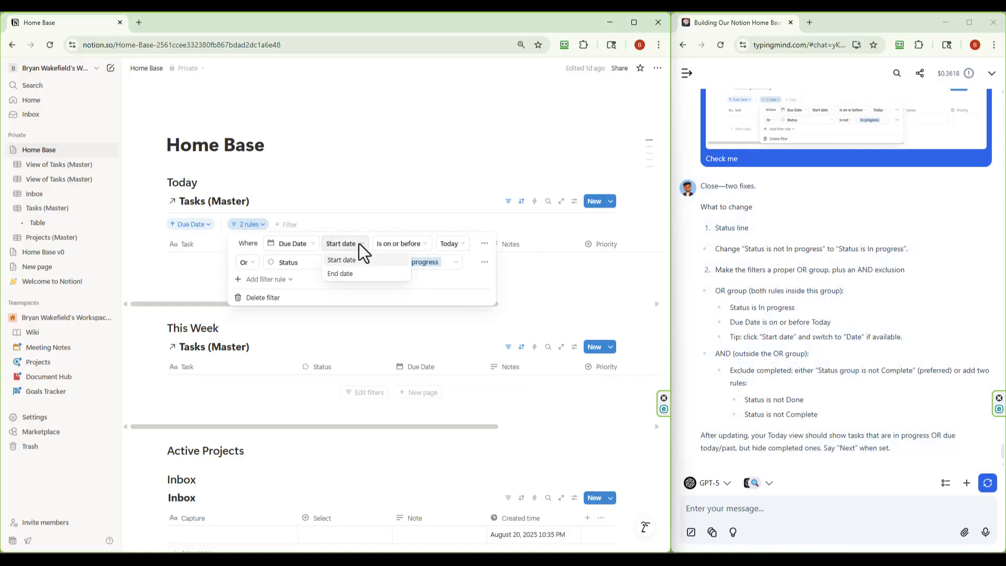
pyautogui.click(329, 260)
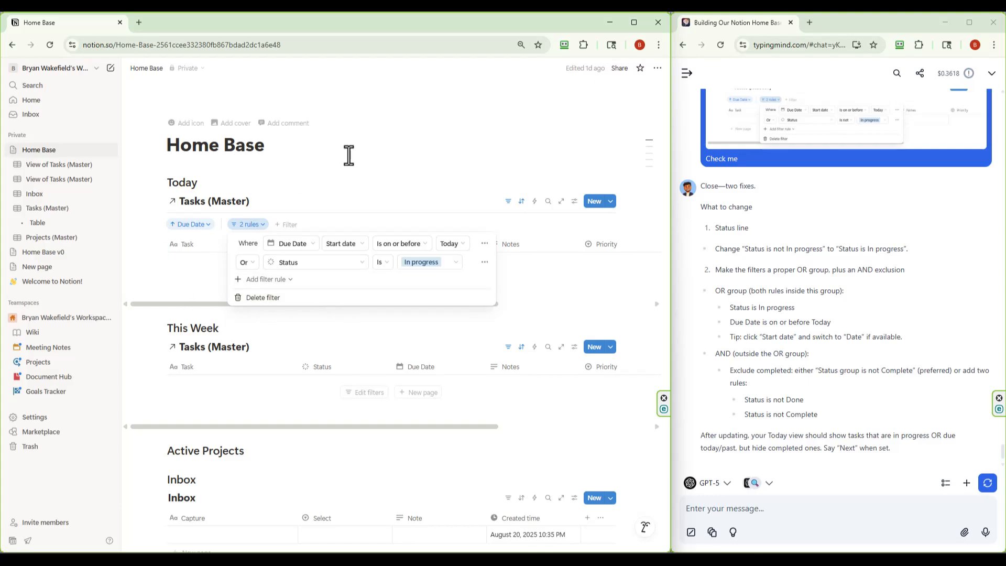
pyautogui.click(368, 168)
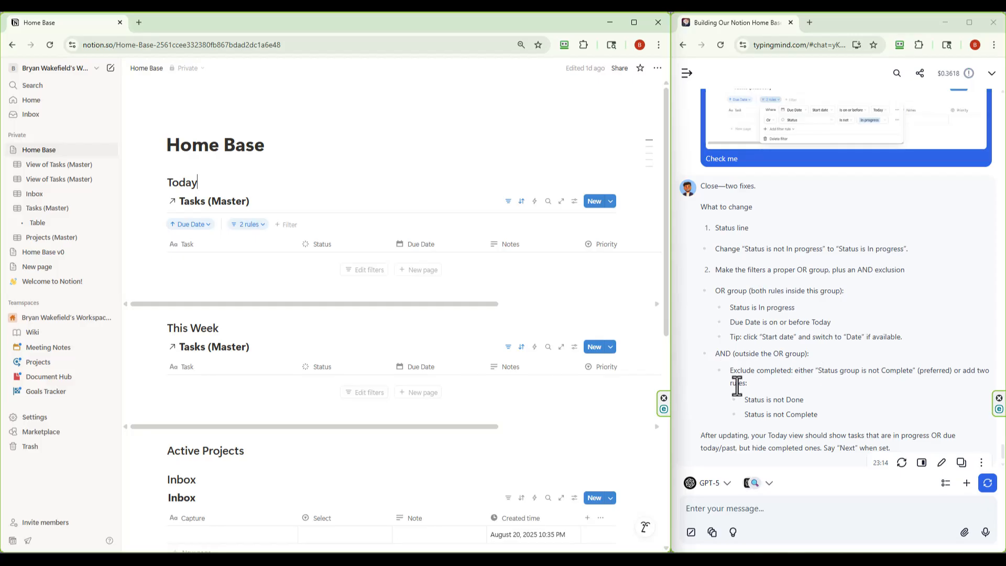
# Switch the advanced filter's first rule from Due Date to Status and open its condition choices
pyautogui.click(277, 227)
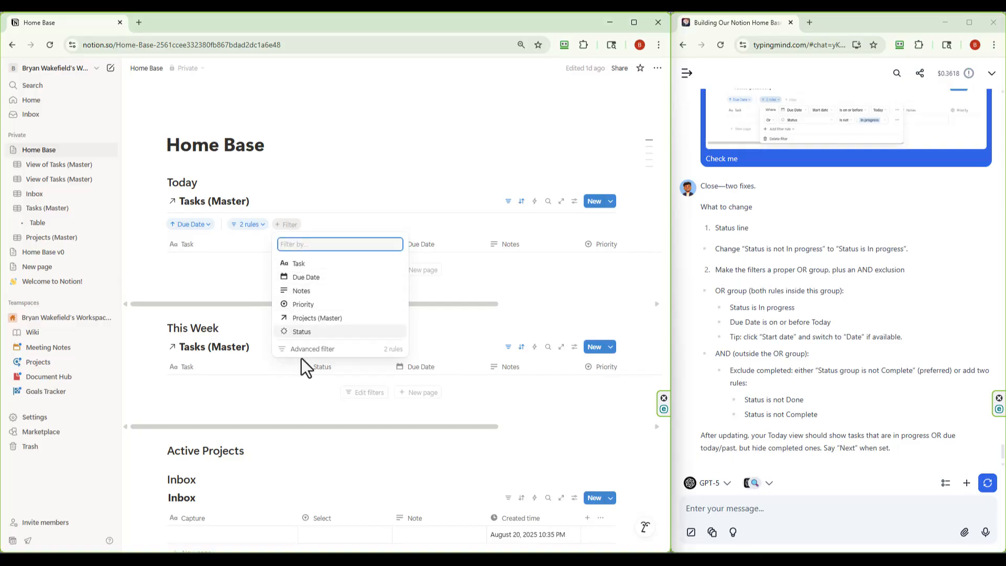
pyautogui.click(311, 349)
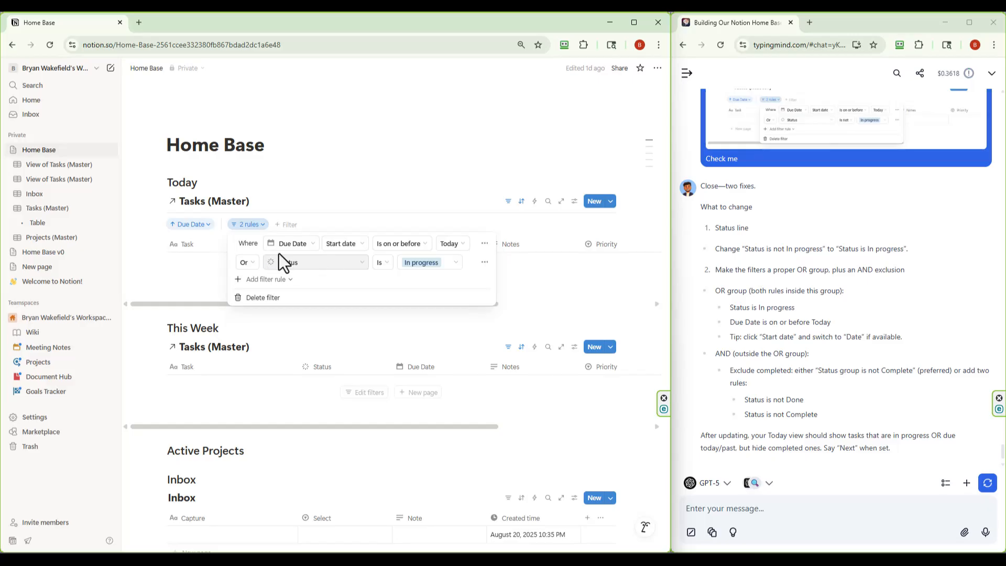
pyautogui.click(311, 254)
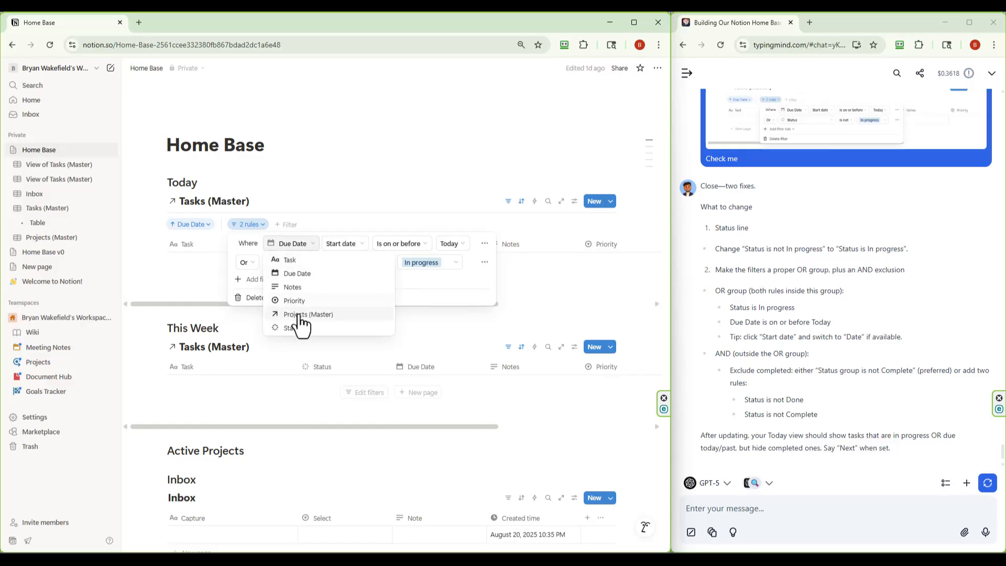
pyautogui.click(295, 330)
pyautogui.click(323, 243)
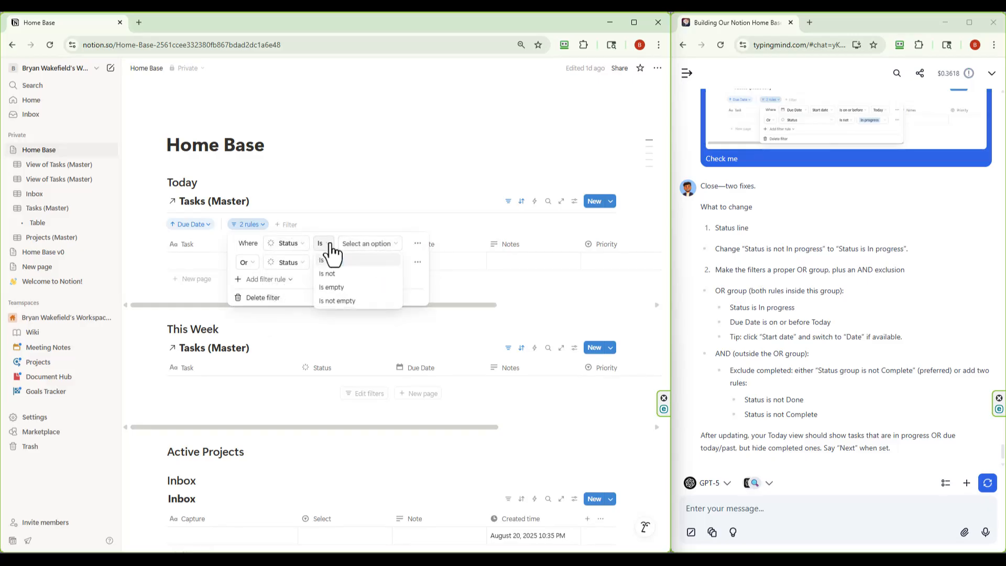
# Set the first rule of the Today view's filter to Status is not any option in the Complete group
pyautogui.click(327, 275)
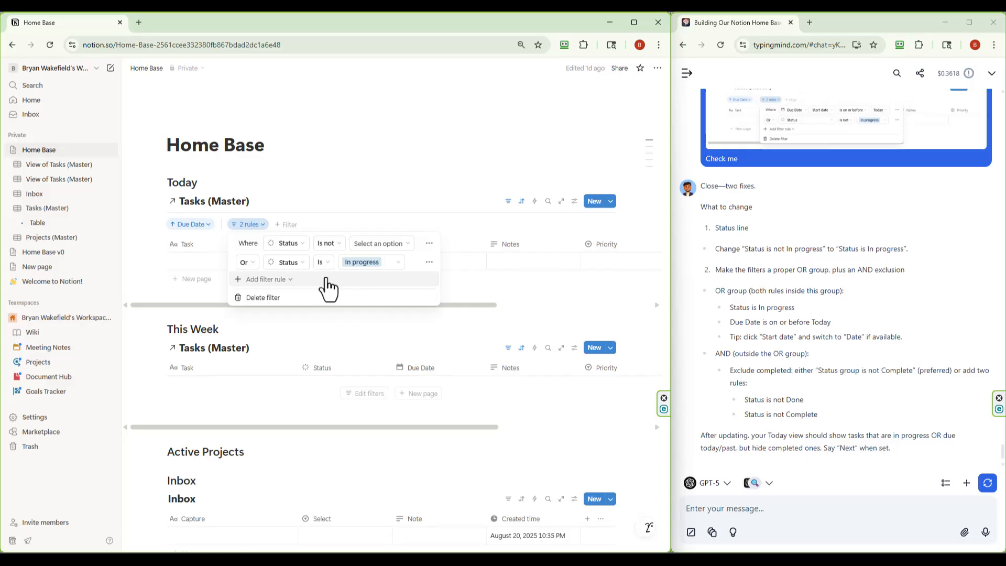
pyautogui.click(402, 245)
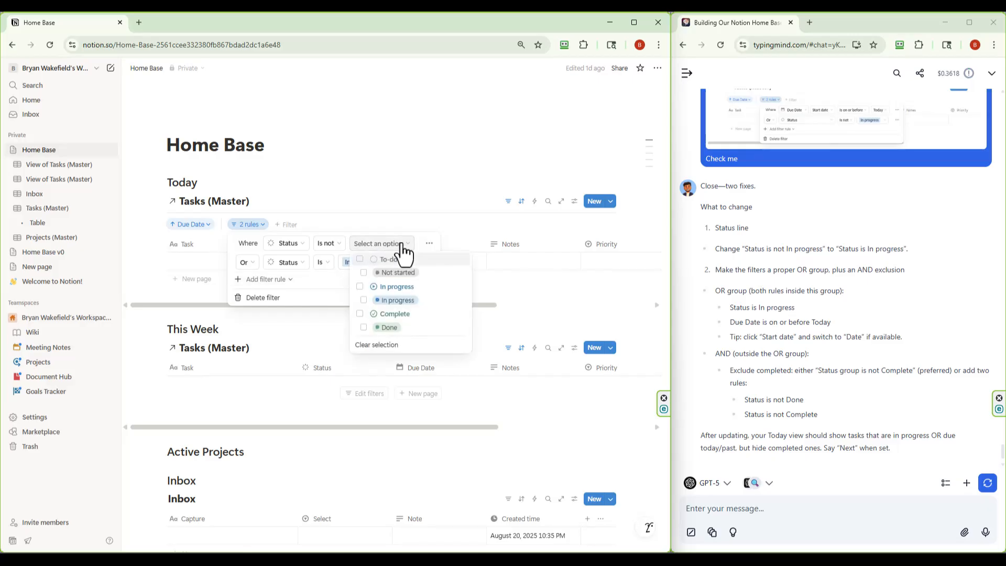
pyautogui.click(360, 314)
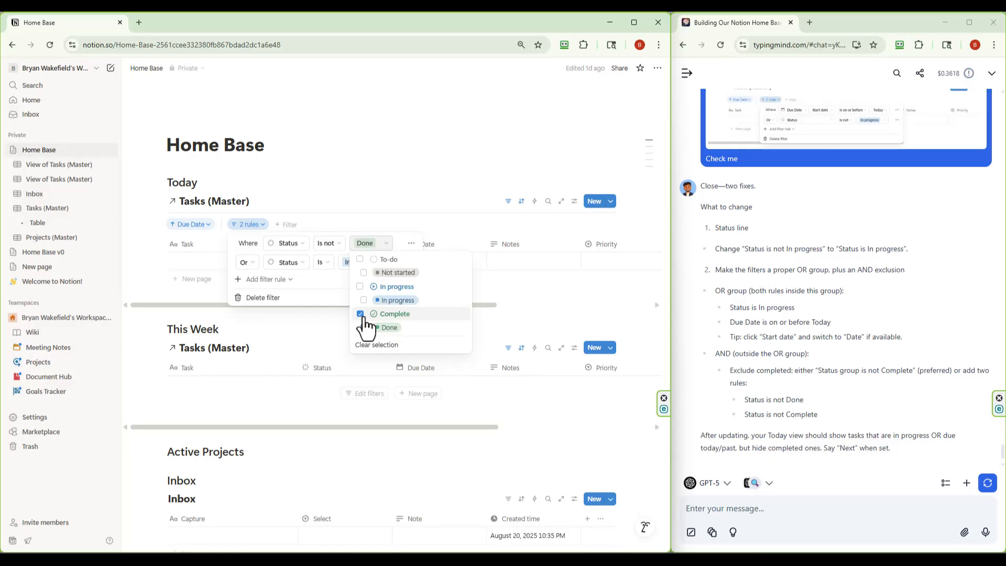
pyautogui.click(416, 203)
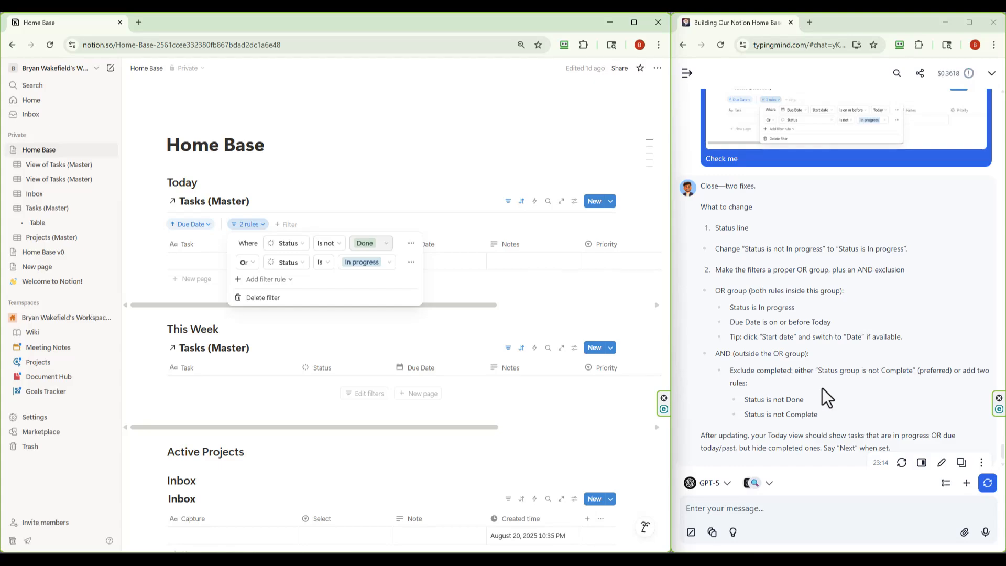
# Remove the "Or Status is In progress" rule from the Today view's filter
pyautogui.click(411, 262)
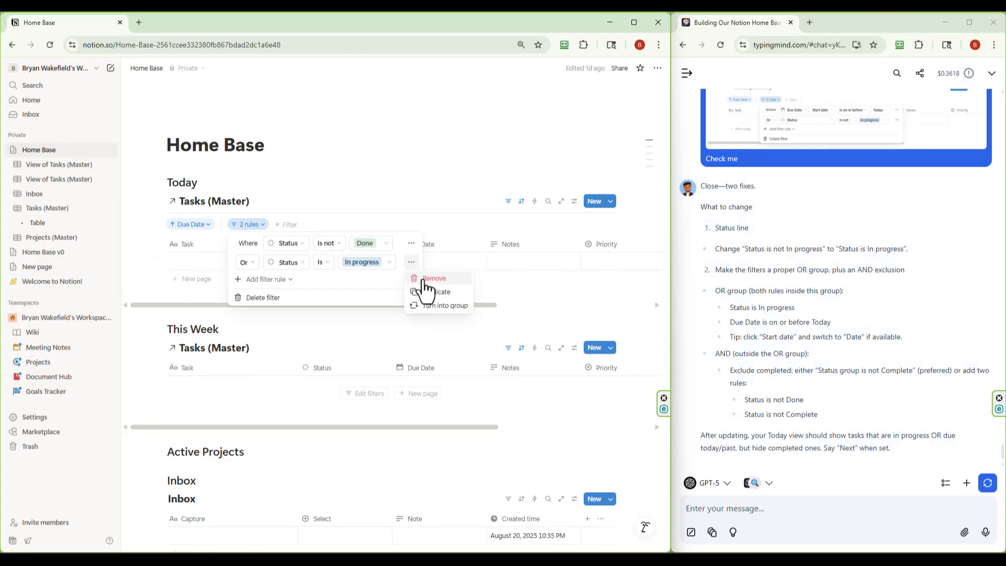
pyautogui.click(427, 279)
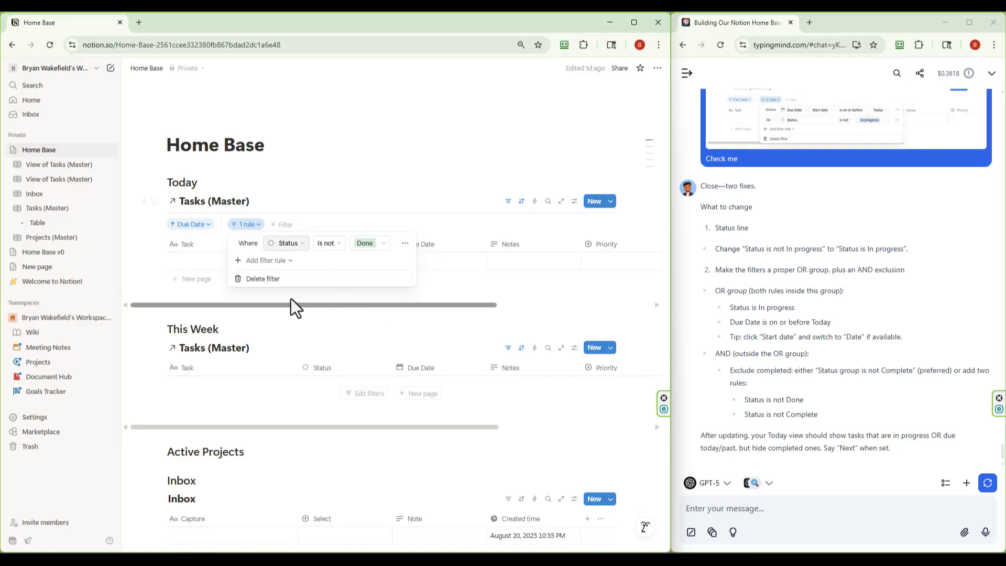
pyautogui.click(382, 179)
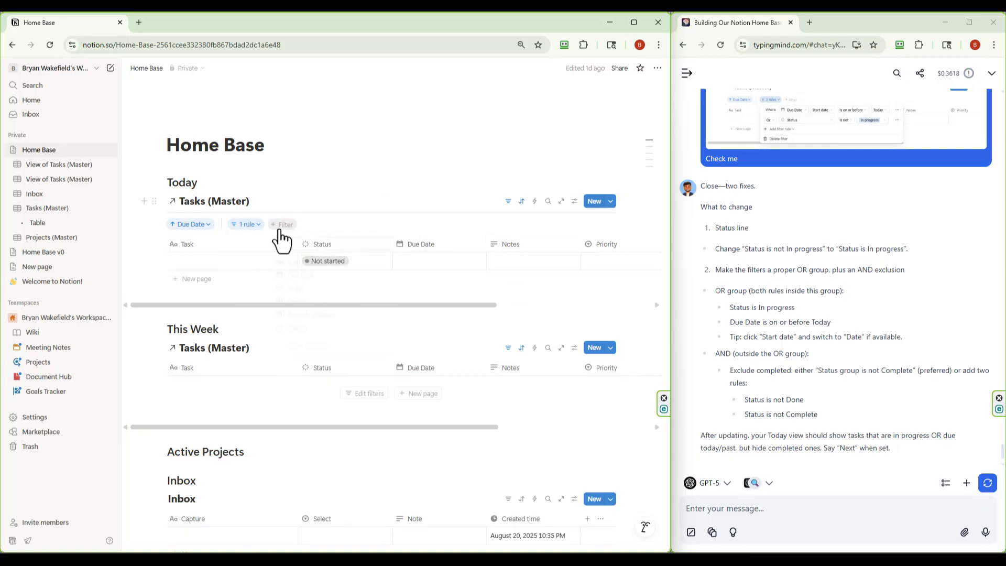
# Delete the whole advanced filter from the Today view of Tasks (Master)
pyautogui.click(284, 226)
pyautogui.click(247, 225)
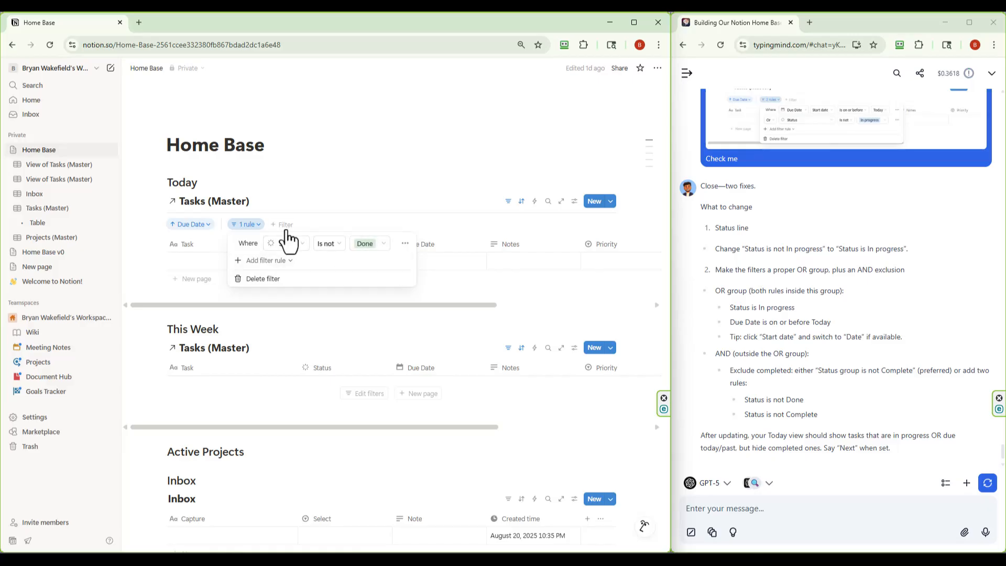
pyautogui.click(259, 280)
# Send the AI chat assistant the message "Ok, I'm having trouble with filter. Walk me through step-by-step"
pyautogui.click(735, 513)
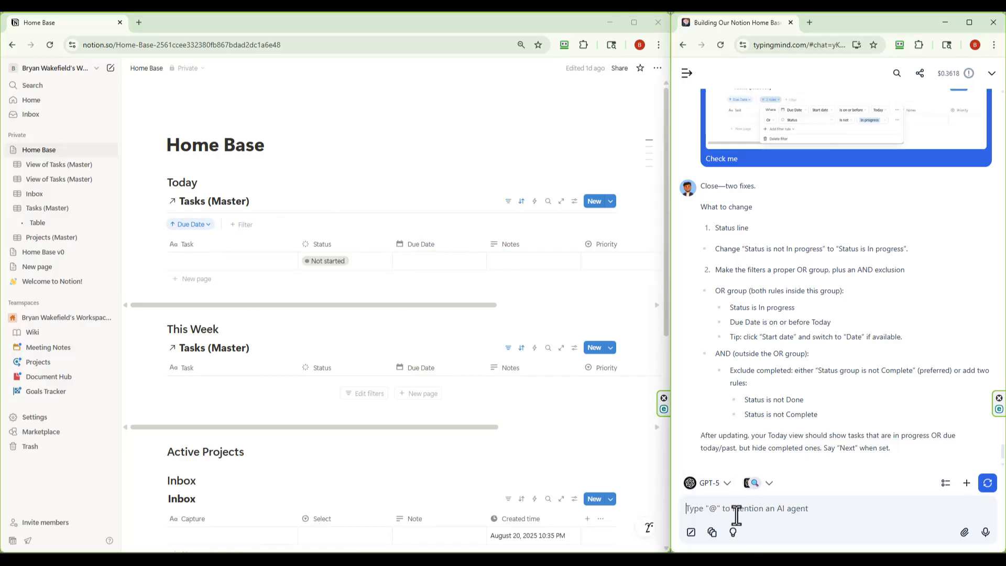
pyautogui.write('Ok, I')
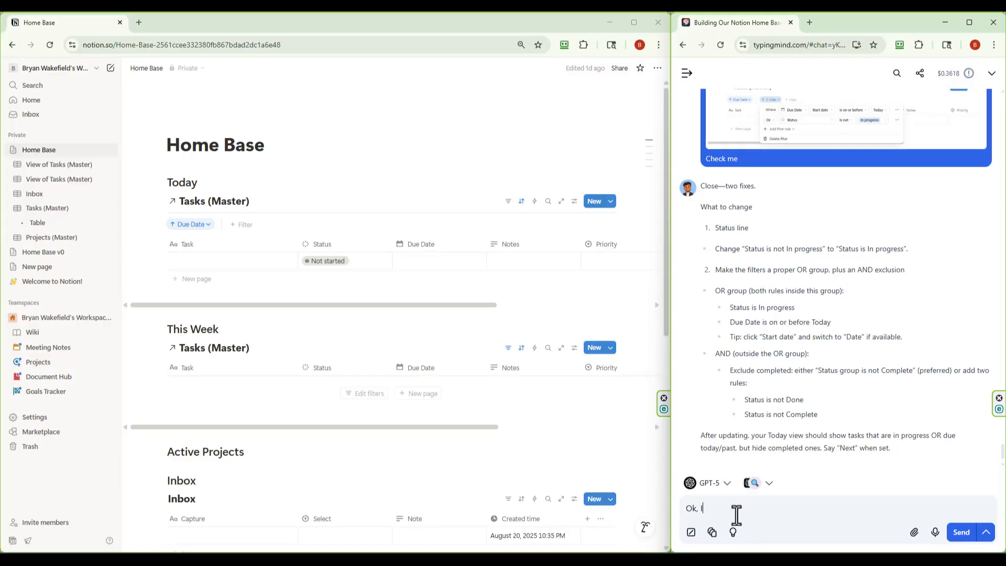
pyautogui.write("'m having trouble")
pyautogui.write(' with ')
pyautogui.write('filter')
pyautogui.write('.  Wall')
pyautogui.write('e me')
pyautogui.press('BackSpace')
pyautogui.press('BackSpace')
pyautogui.press('BackSpace')
pyautogui.press('BackSpace')
pyautogui.write('me through st')
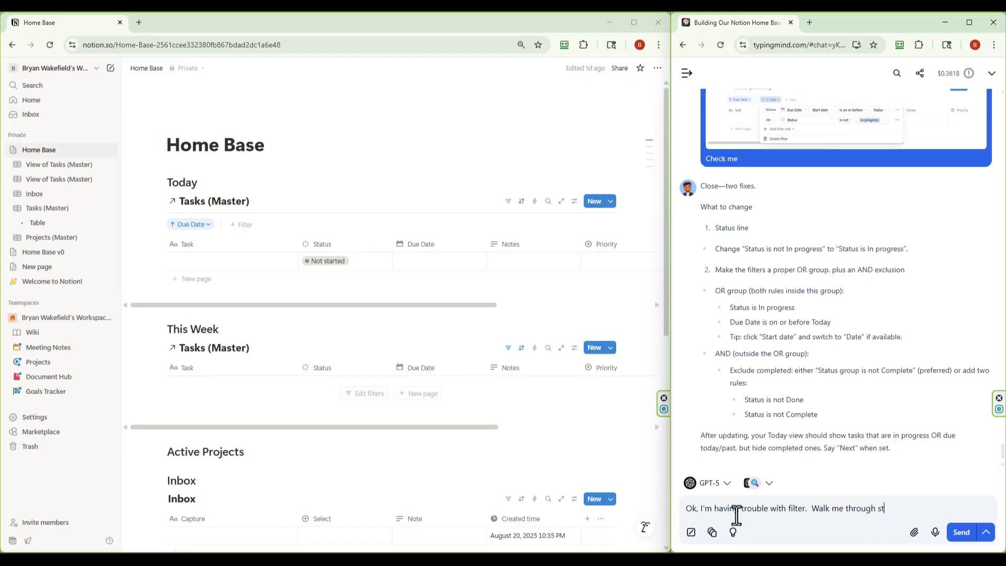
pyautogui.write('ep-by-step')
pyautogui.press('Return')
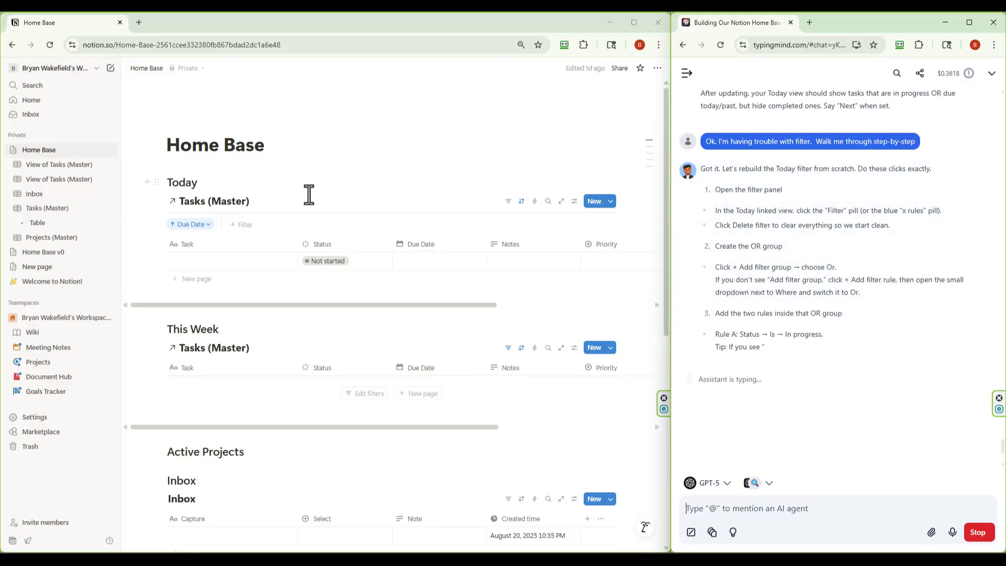
pyautogui.click(242, 226)
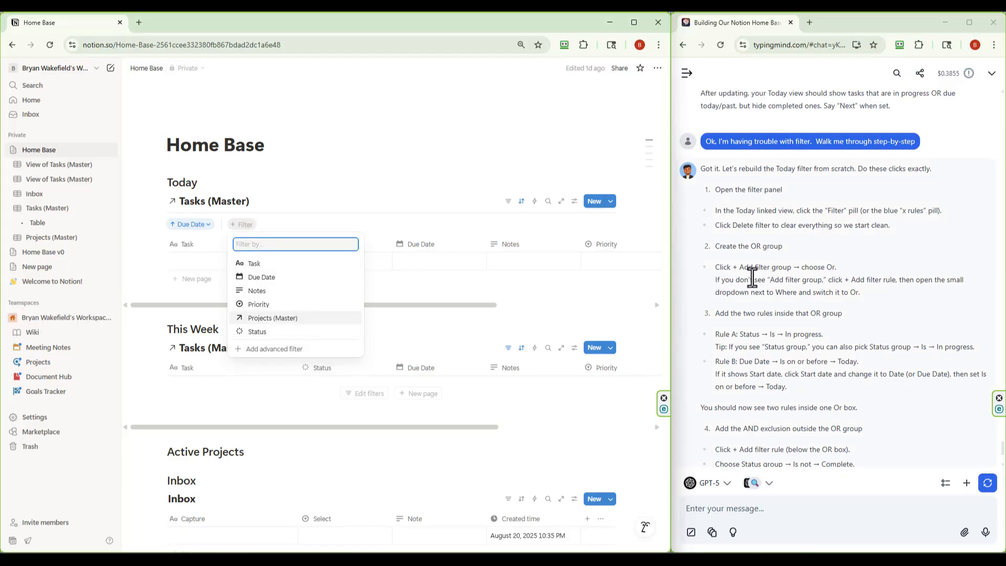
pyautogui.click(366, 181)
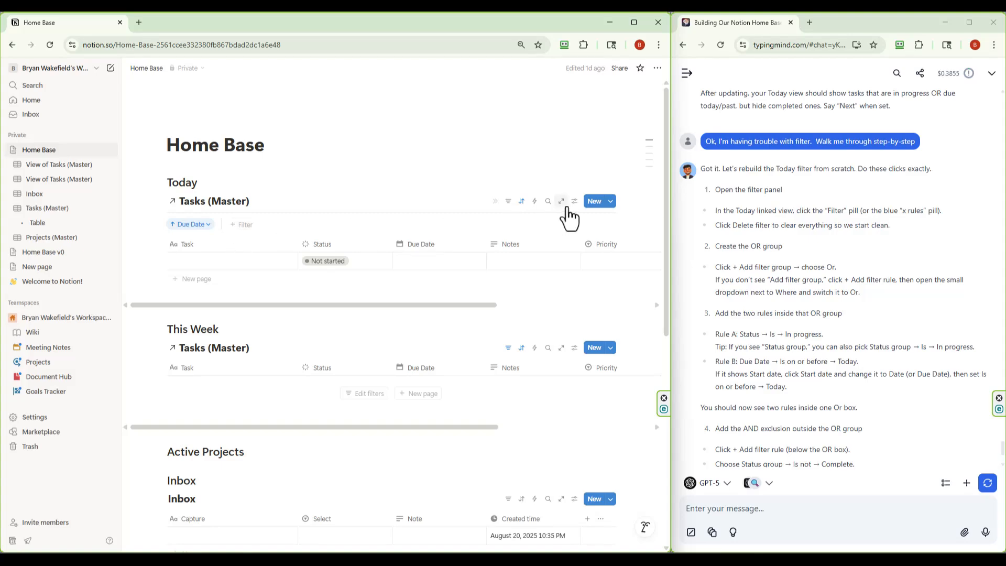
pyautogui.click(509, 202)
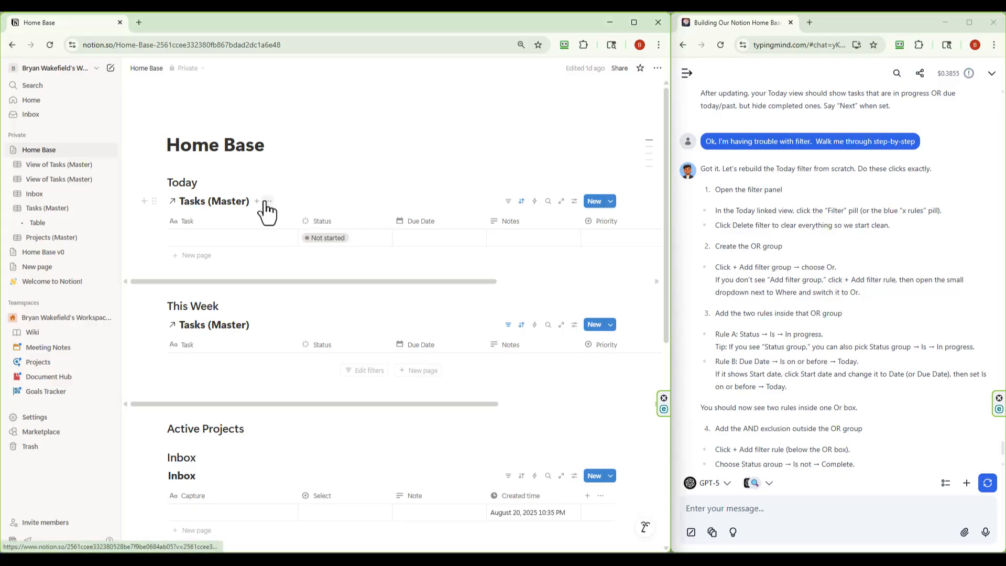
pyautogui.click(508, 202)
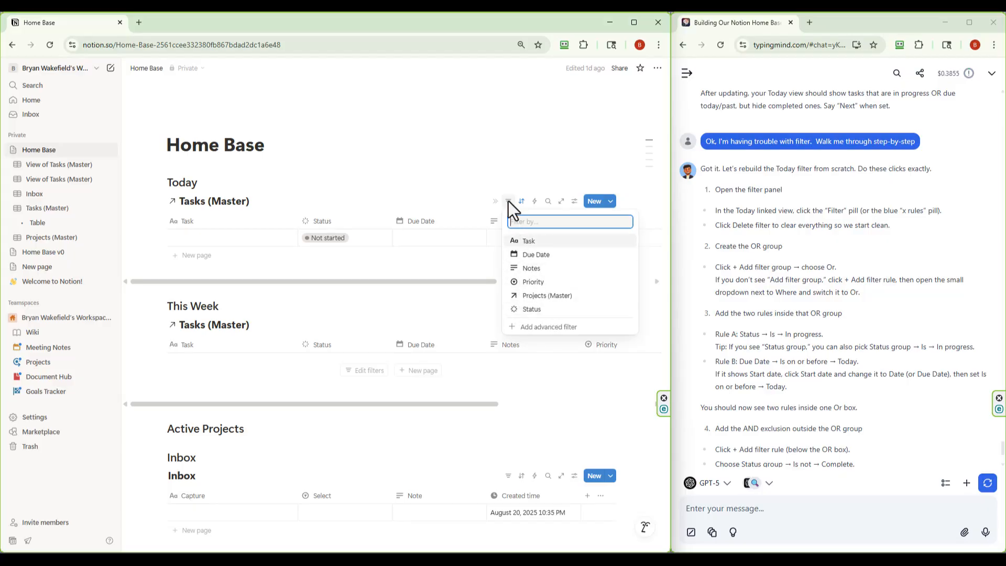
pyautogui.click(486, 167)
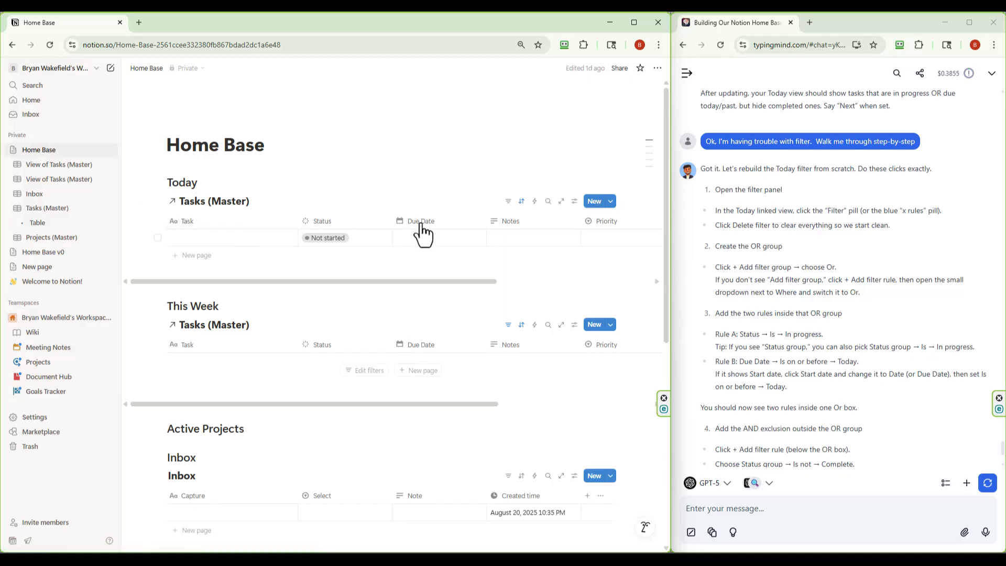
# Add an advanced filter to the Today view containing one rule and a nested filter group joined with Or
pyautogui.click(508, 202)
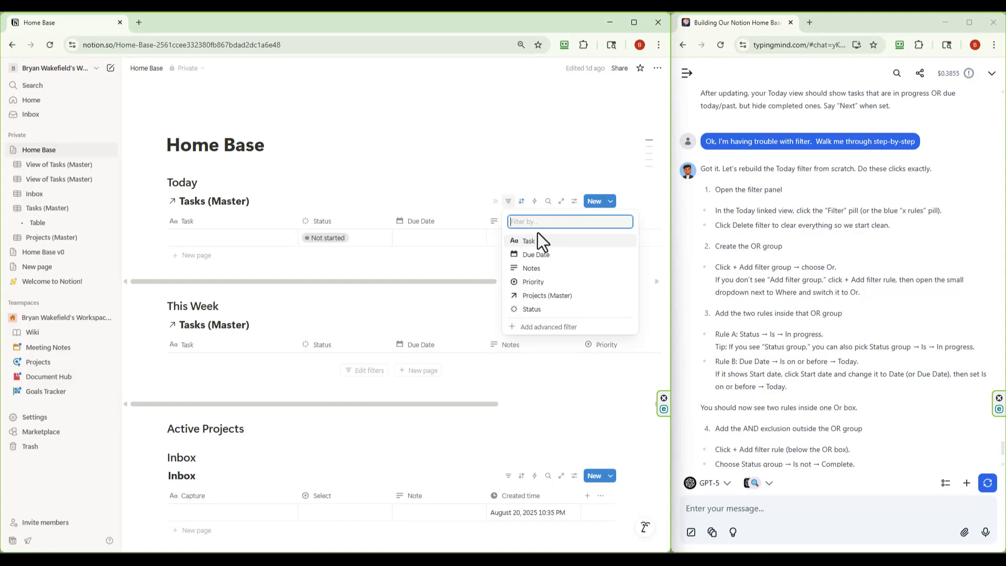
pyautogui.click(551, 329)
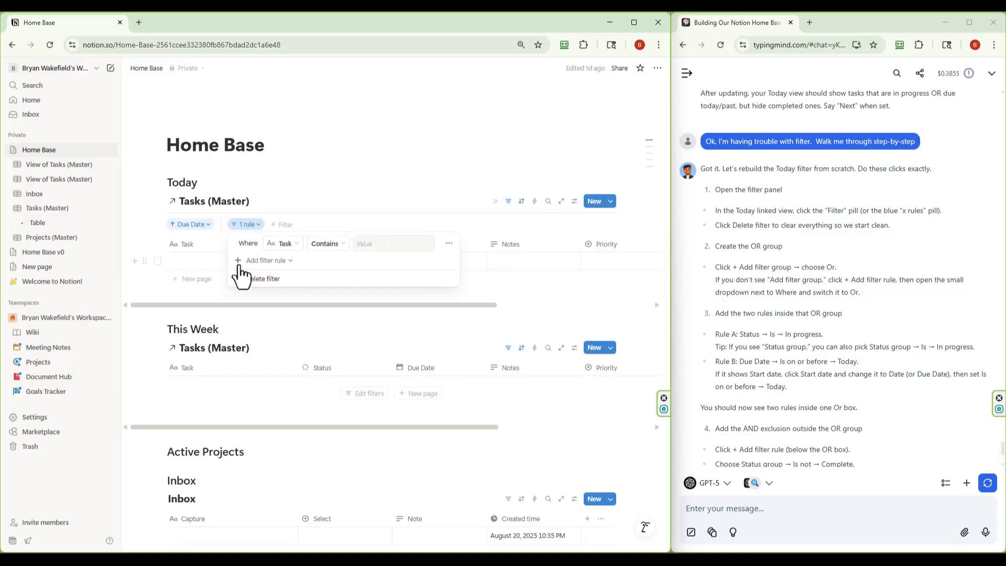
pyautogui.click(292, 262)
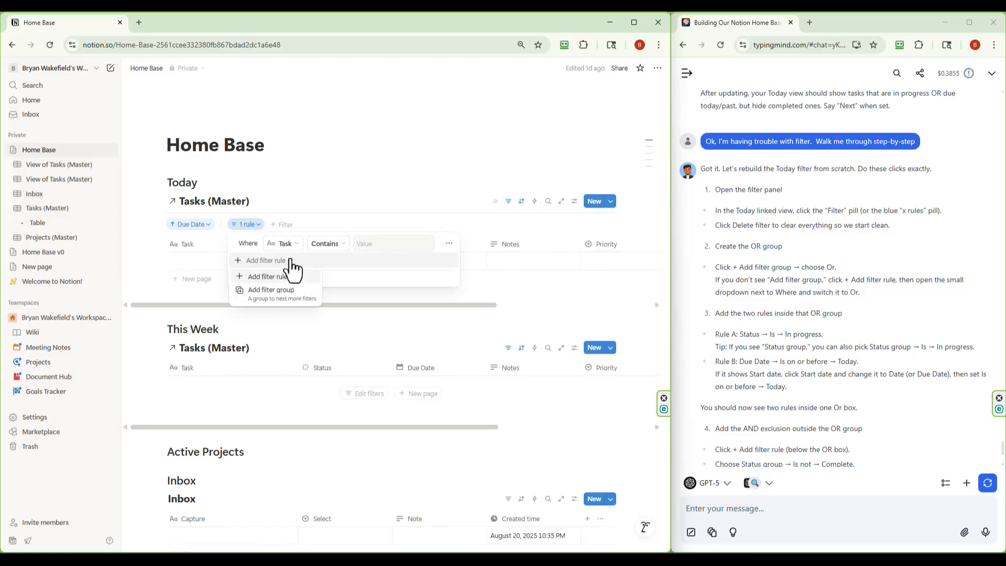
pyautogui.click(272, 294)
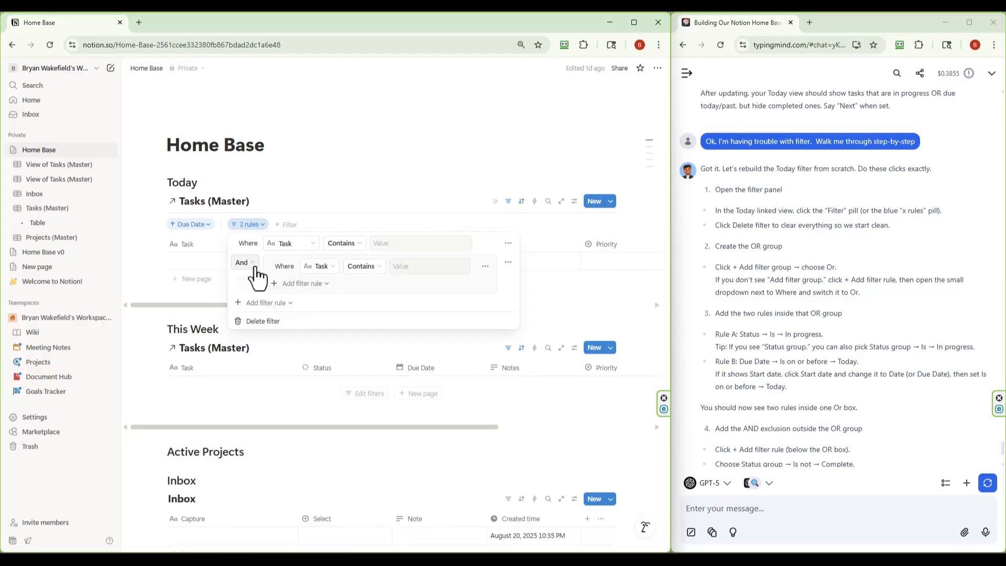
pyautogui.click(254, 266)
pyautogui.click(255, 303)
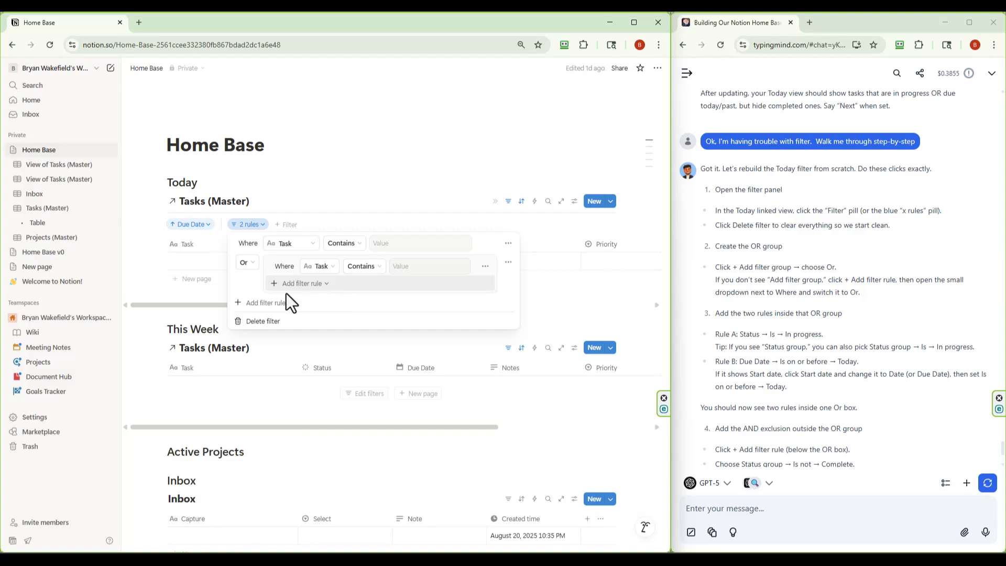
# Set the first rule of the Today filter to Status is In progress, selecting the whole In progress group
pyautogui.click(313, 246)
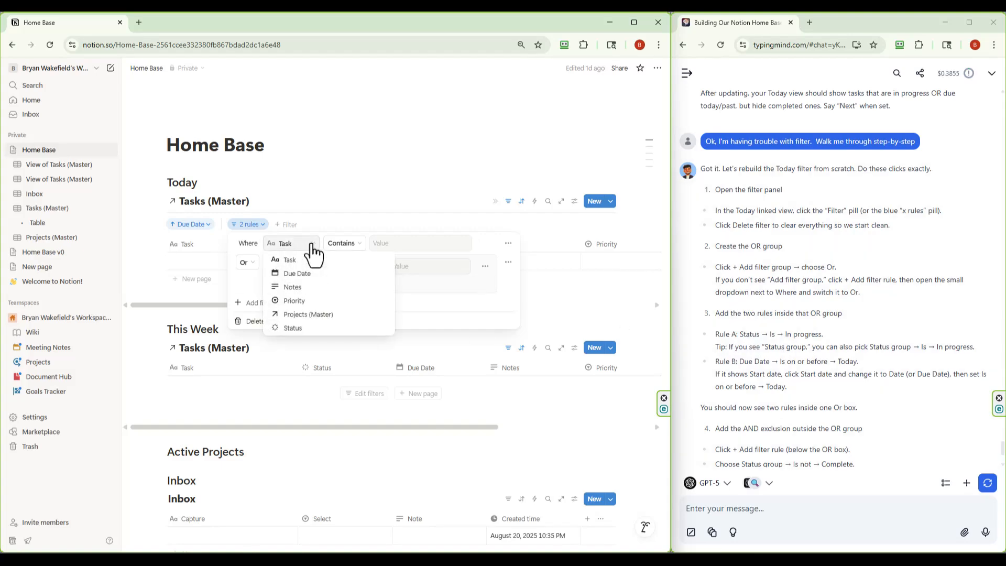
pyautogui.click(298, 329)
pyautogui.click(418, 244)
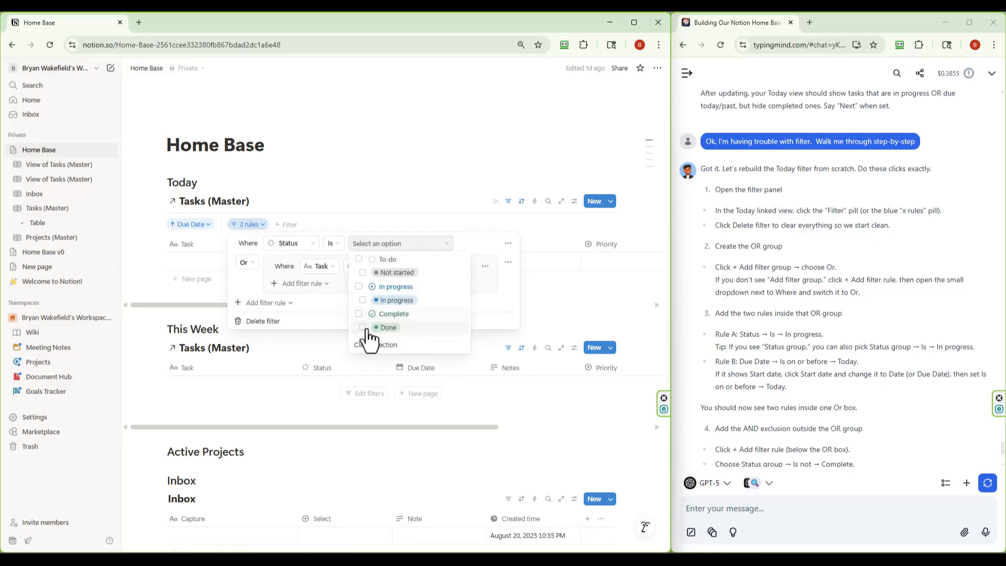
pyautogui.click(359, 286)
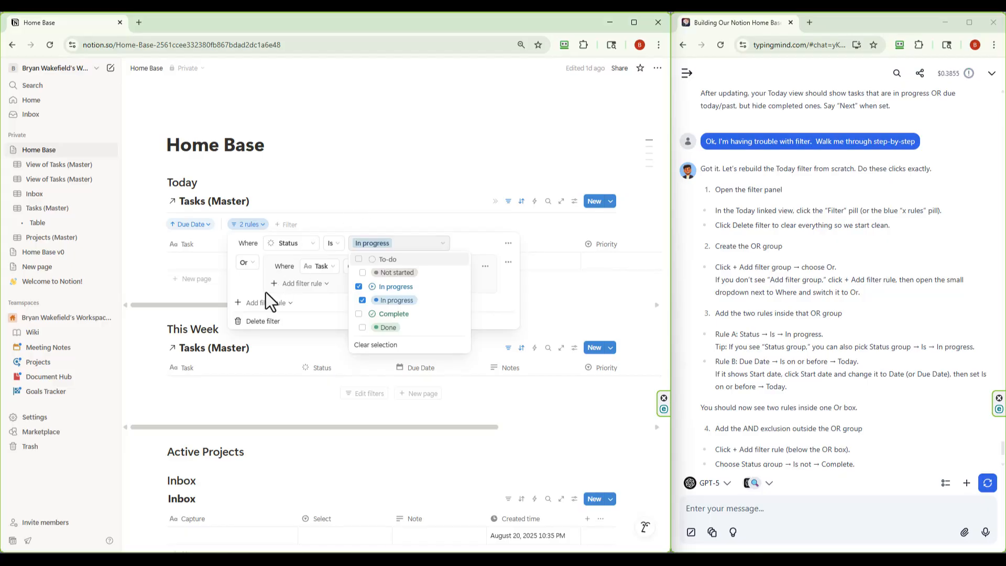
pyautogui.click(240, 283)
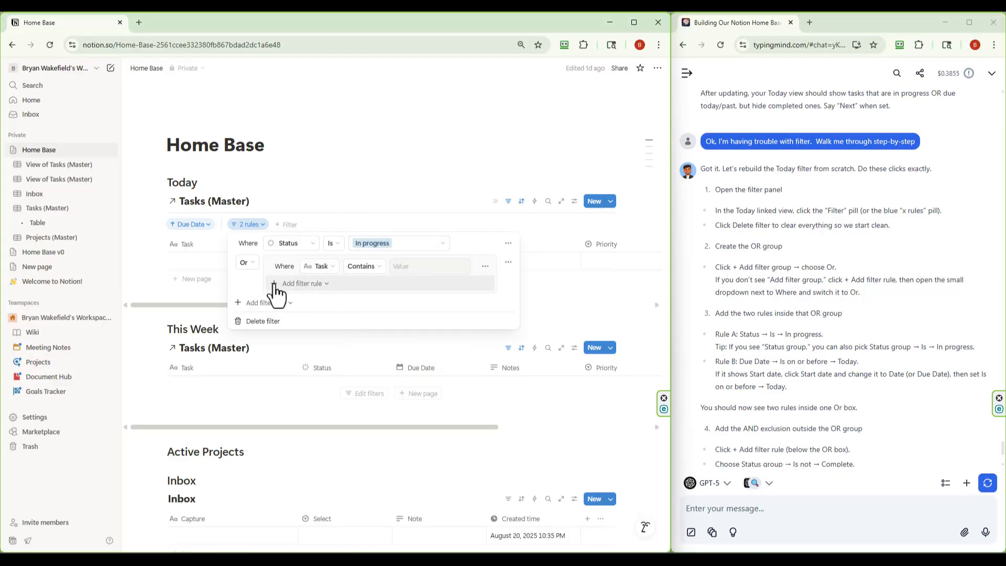
# Set the nested group's rule to Due Date with End date is on or before Today, and close the filter
pyautogui.click(330, 268)
pyautogui.click(332, 297)
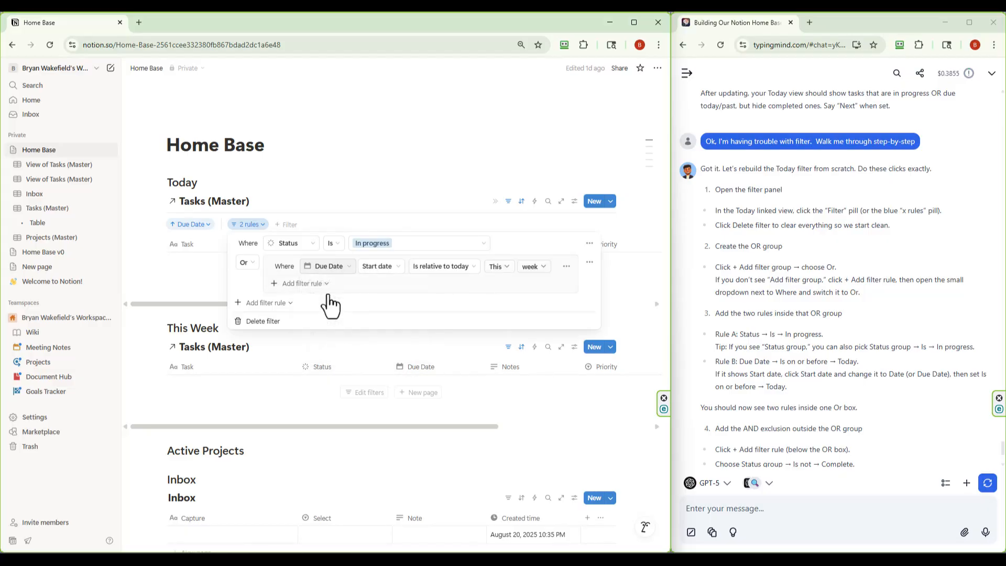
pyautogui.click(397, 268)
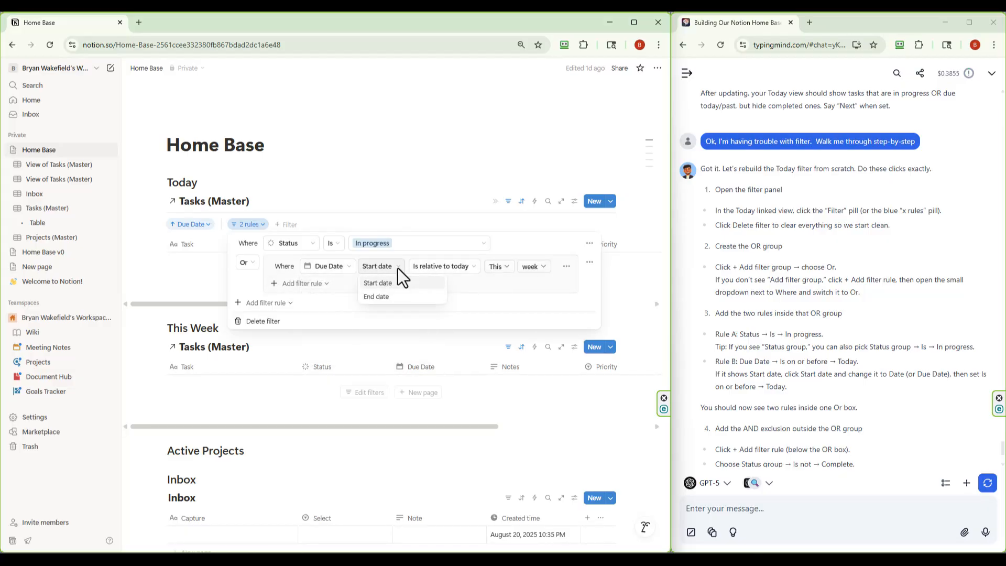
pyautogui.click(398, 269)
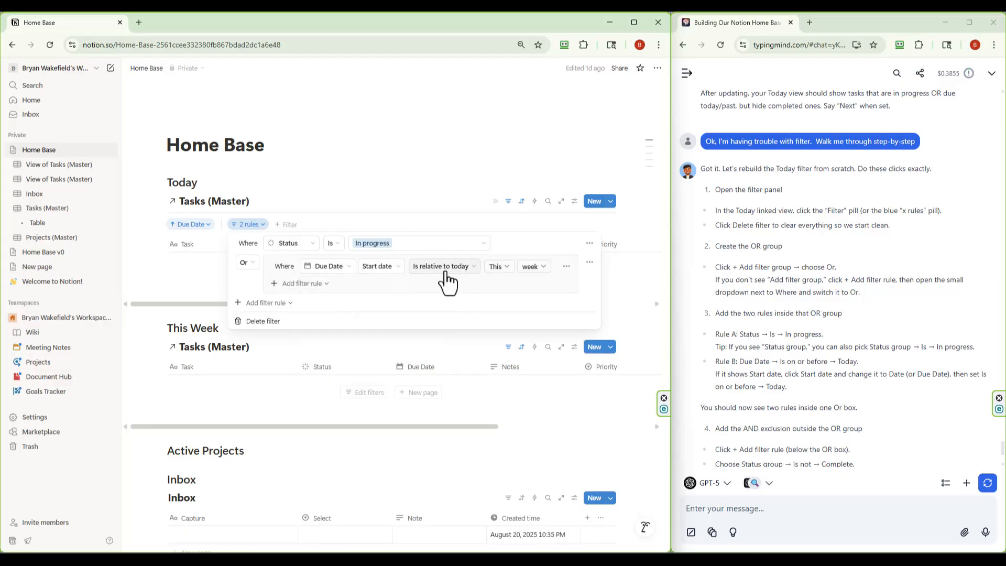
pyautogui.click(398, 273)
pyautogui.click(391, 297)
pyautogui.click(475, 269)
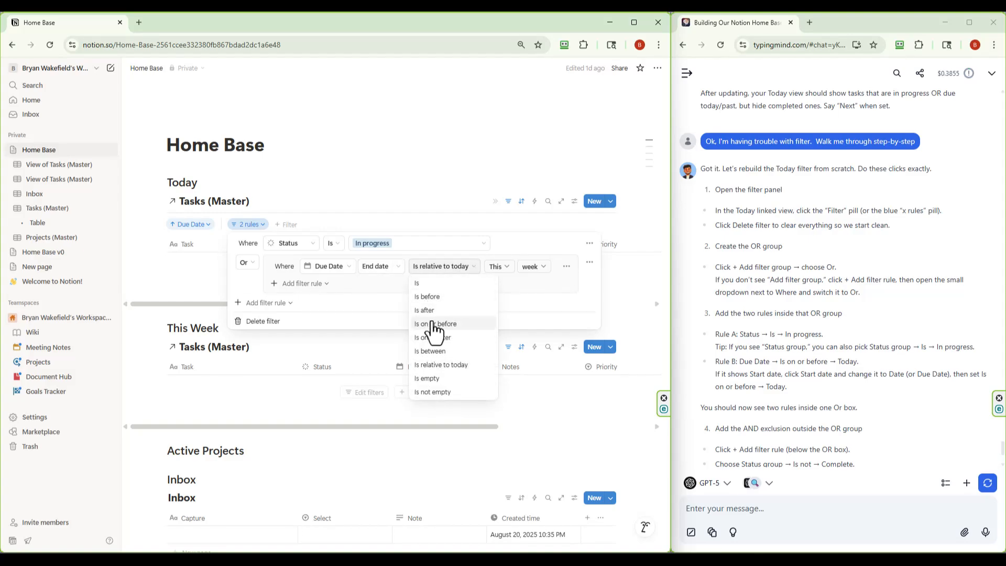
pyautogui.click(434, 324)
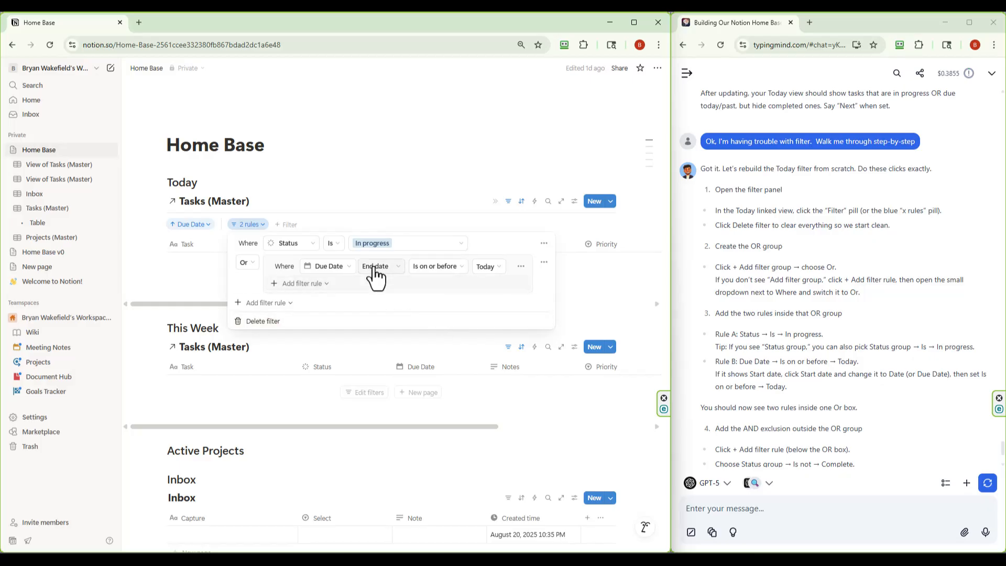
pyautogui.click(436, 170)
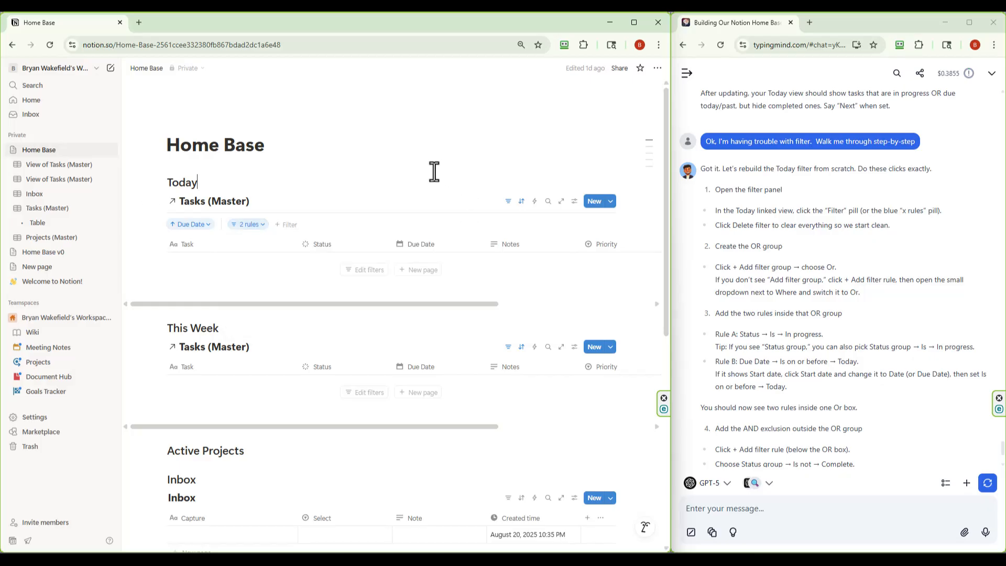
# Add a filter rule below the nested group in the Today view's filter, following the assistant's exclusion step
pyautogui.click(264, 224)
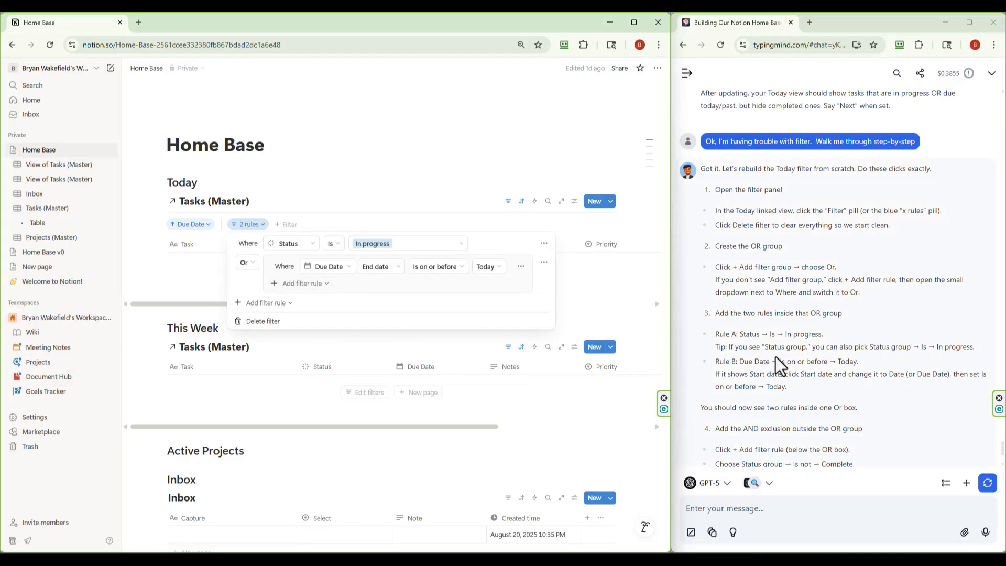
pyautogui.scroll(-3, 698, 339)
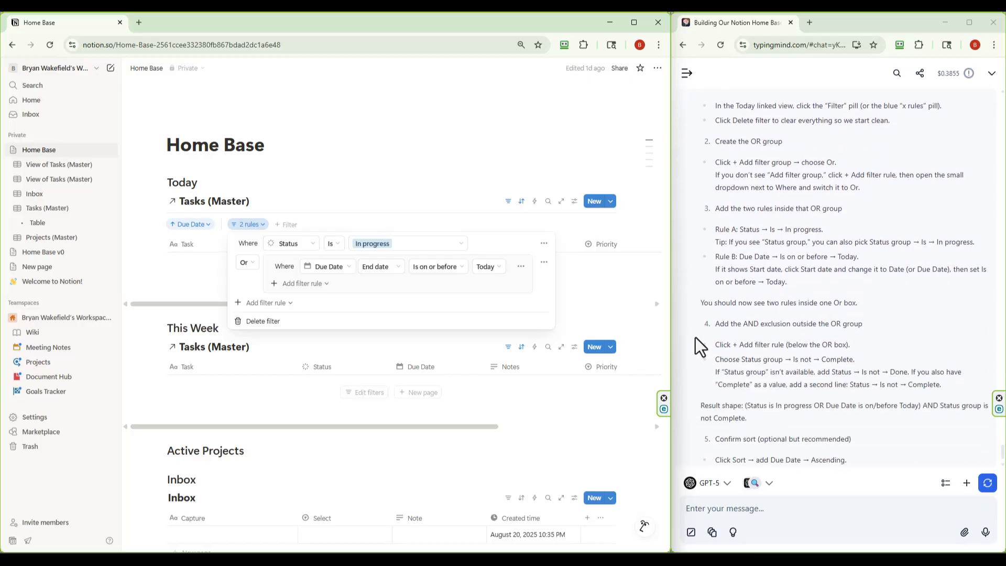
pyautogui.scroll(-1, 696, 338)
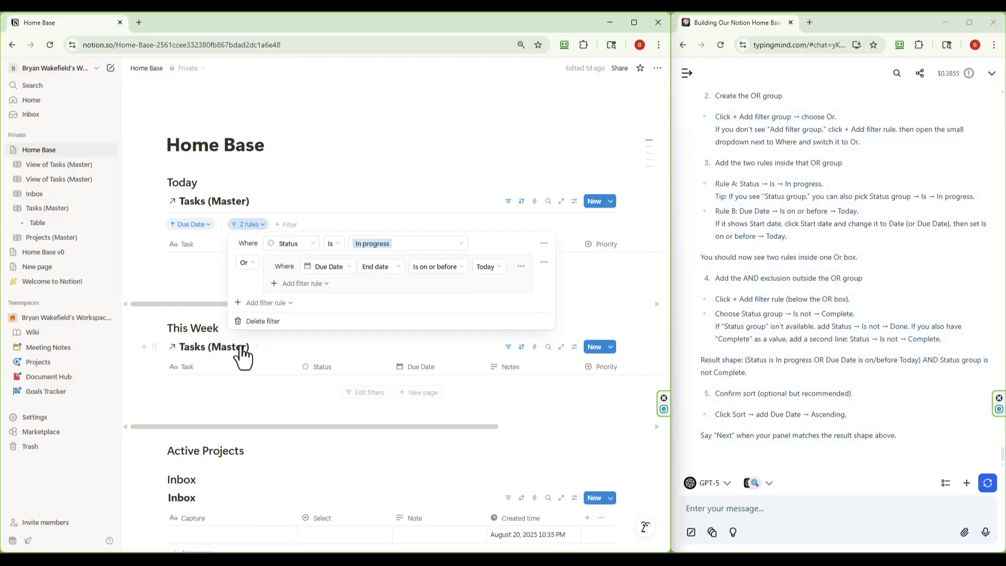
pyautogui.click(241, 310)
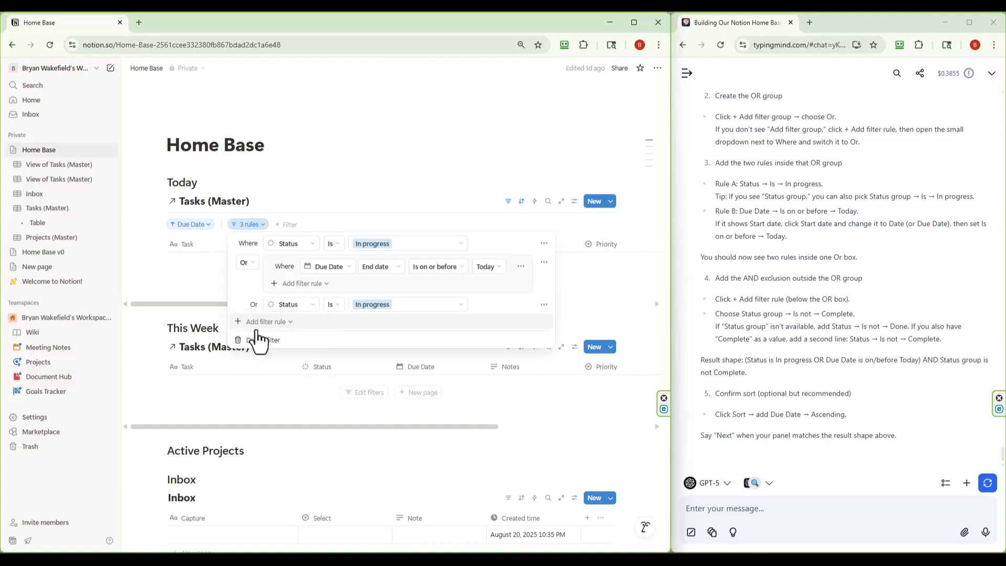
pyautogui.click(265, 321)
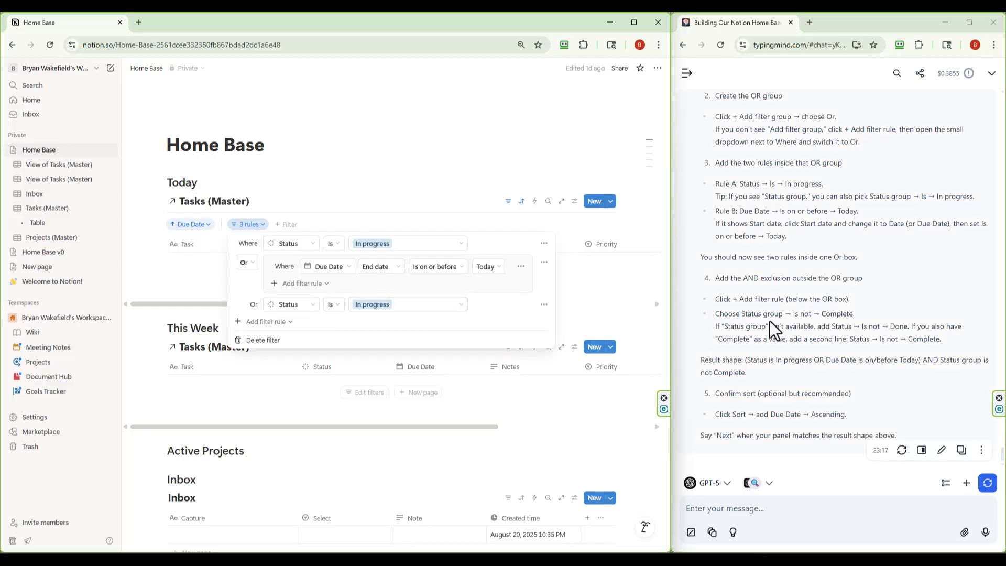
# Set the added rule to Status is not Done, deselecting In progress
pyautogui.click(336, 304)
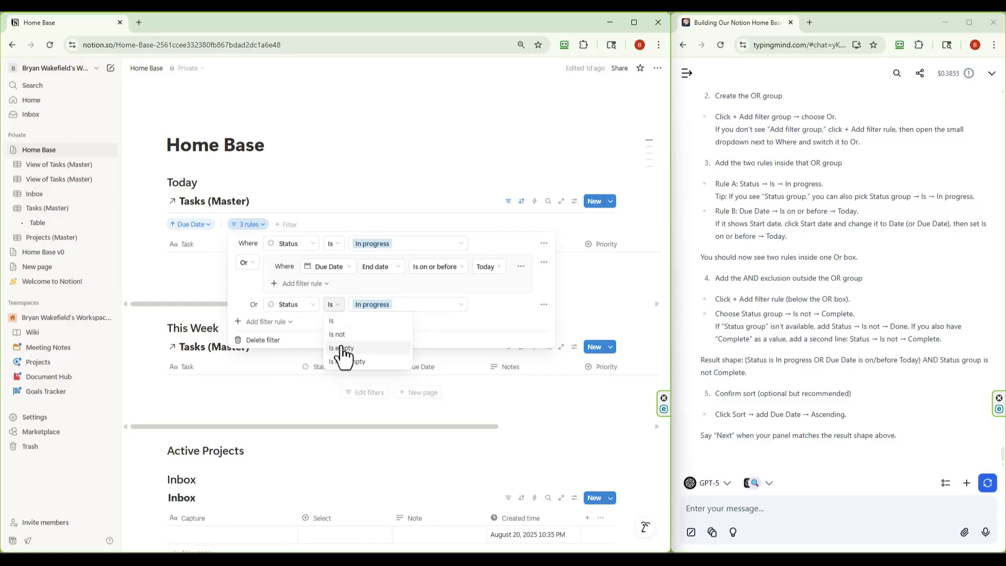
pyautogui.click(338, 334)
pyautogui.click(456, 306)
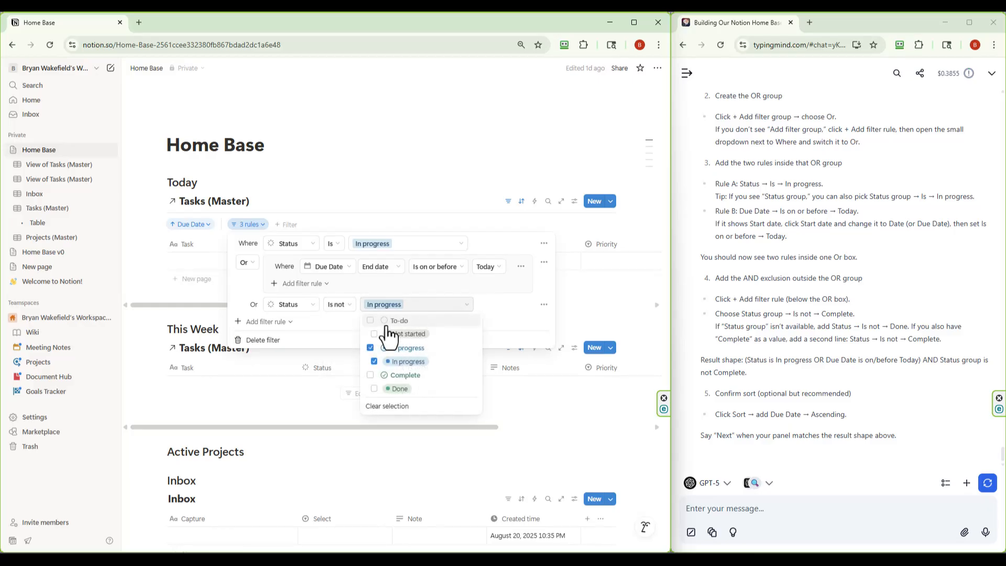
pyautogui.click(374, 388)
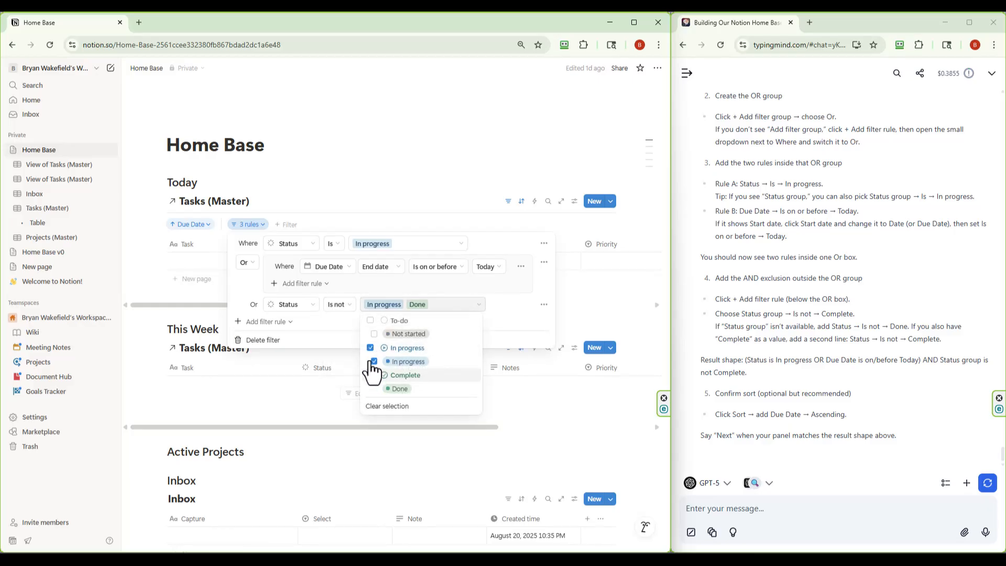
pyautogui.click(374, 361)
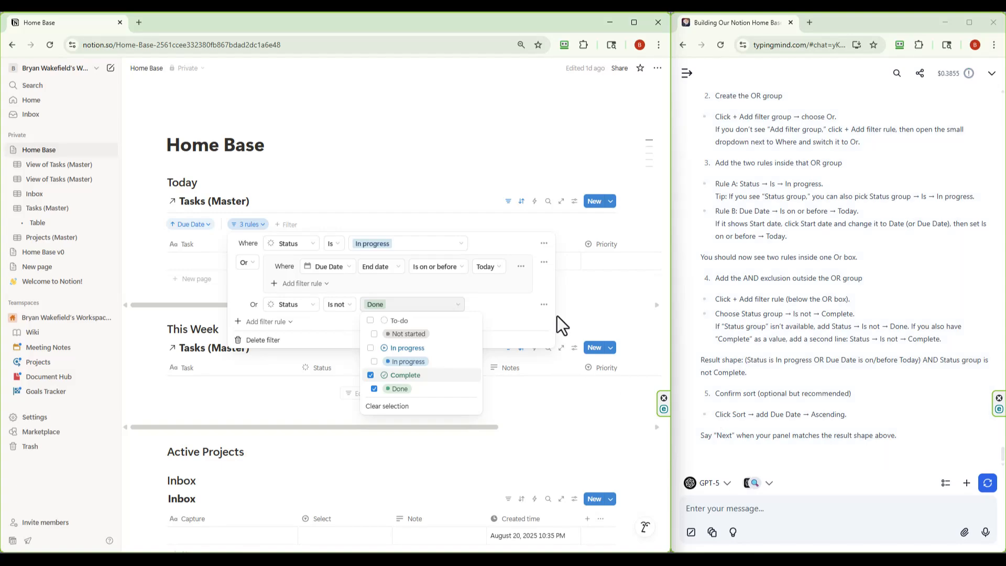
pyautogui.click(576, 300)
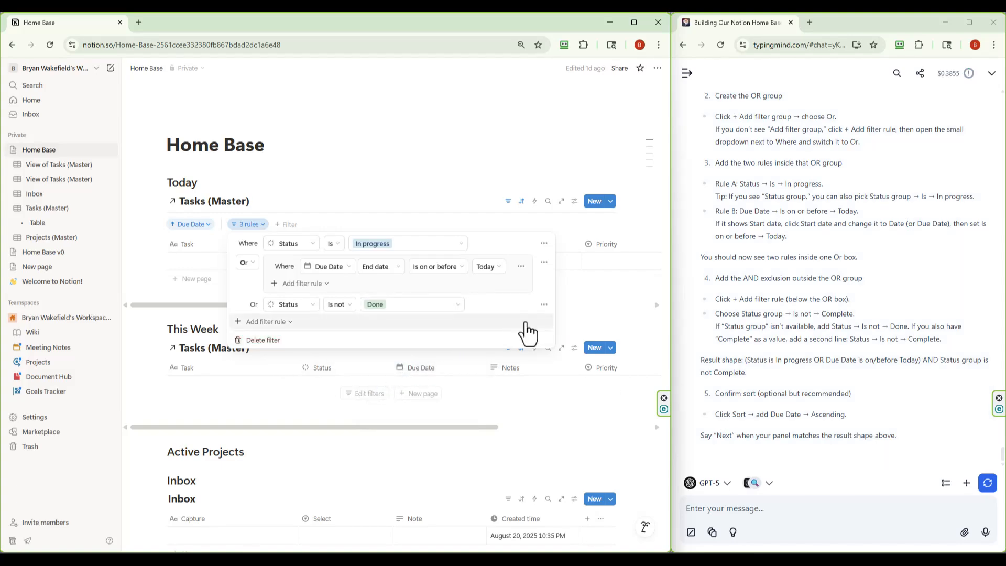
pyautogui.click(576, 303)
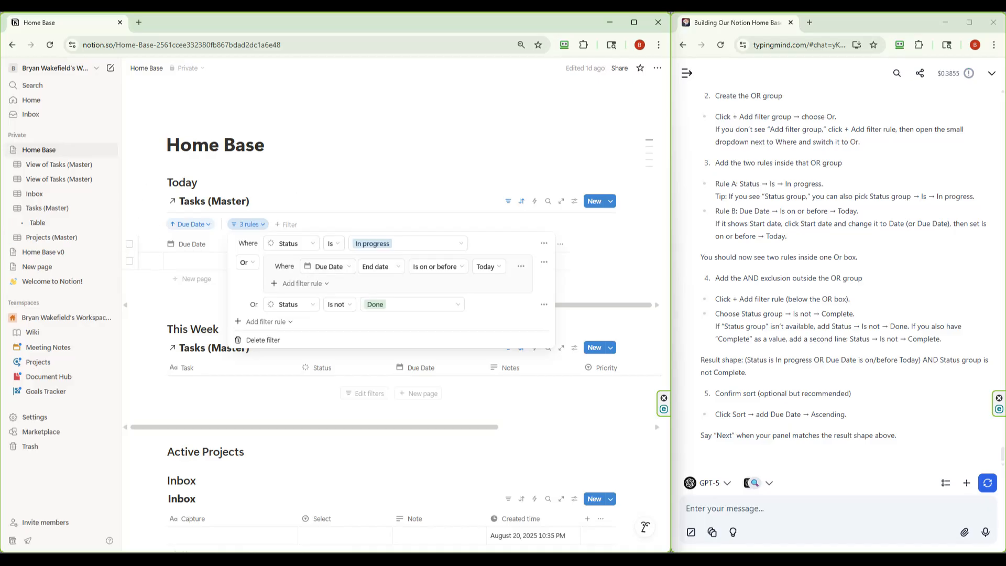
# Capture a screenshot of the Today filter setup and send it to the AI assistant with the message "Ok, check me again"
pyautogui.press('super+shift+s')
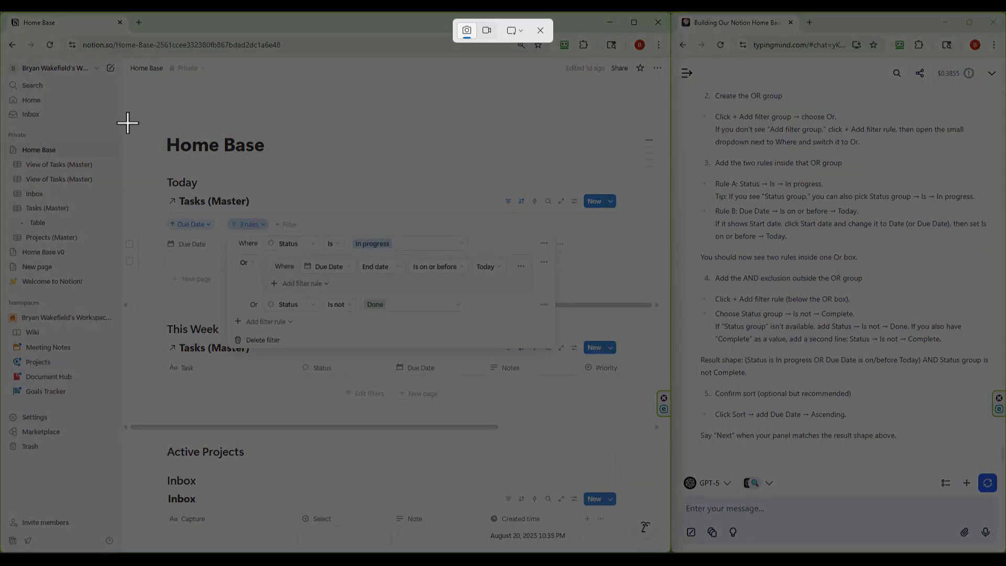
pyautogui.moveTo(141, 116); pyautogui.dragTo(603, 401)
pyautogui.click(788, 513)
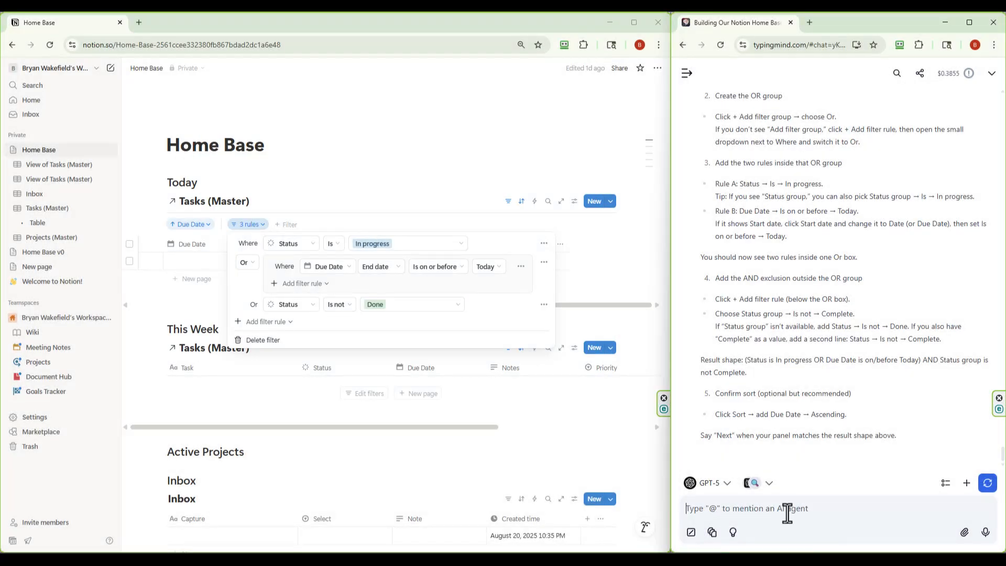
pyautogui.write('O')
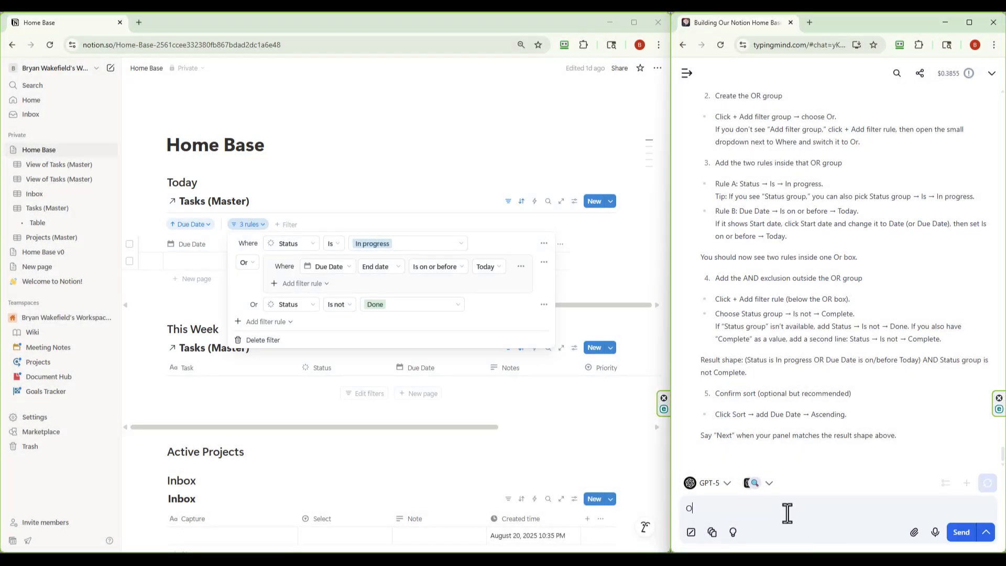
pyautogui.write('k, check me a')
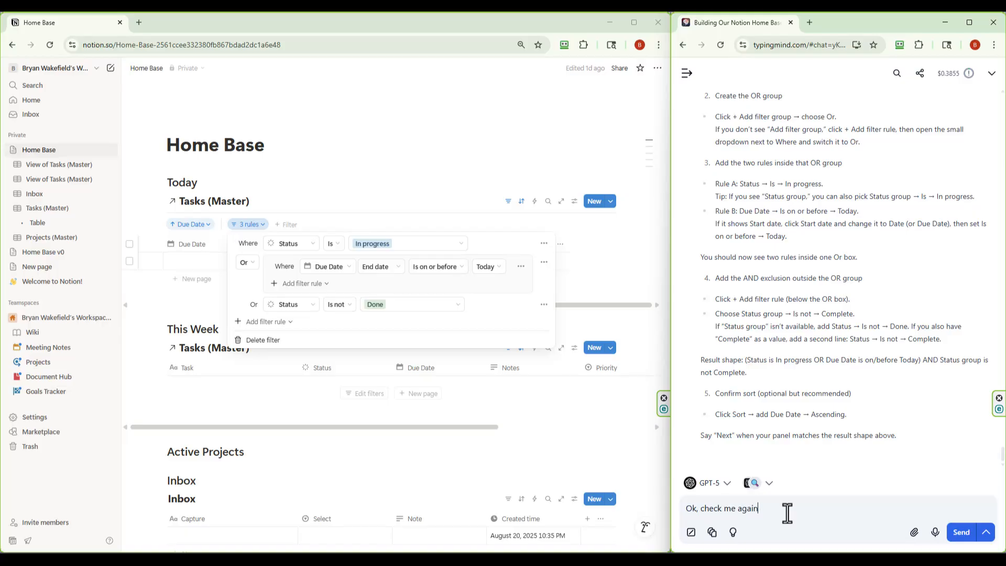
pyautogui.write('gain')
pyautogui.hotkey('ctrl', 'v')
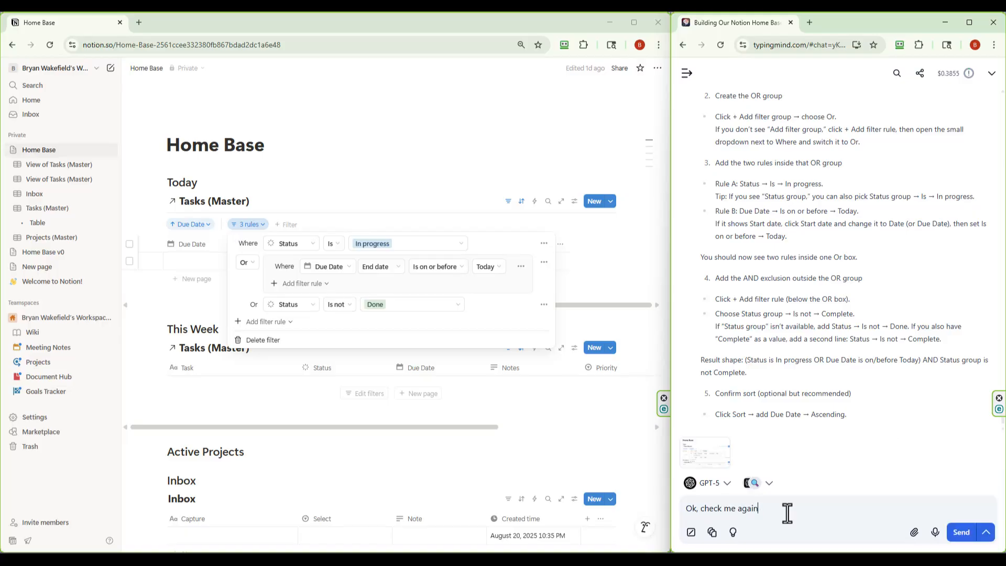
pyautogui.press('Return')
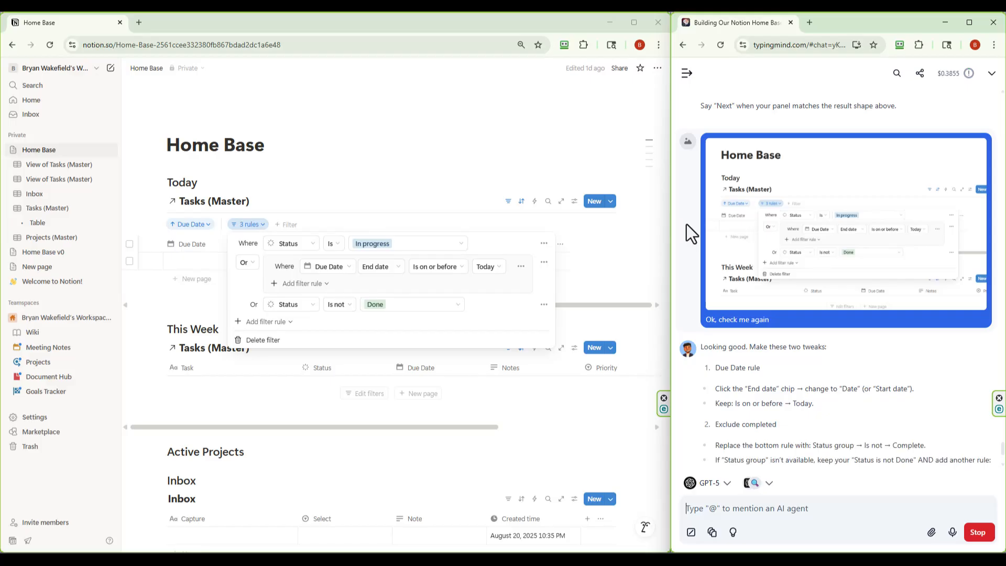
# Change the nested Due Date rule in the Today filter to use Start date, as the assistant's reply advises
pyautogui.scroll(-3, 683, 394)
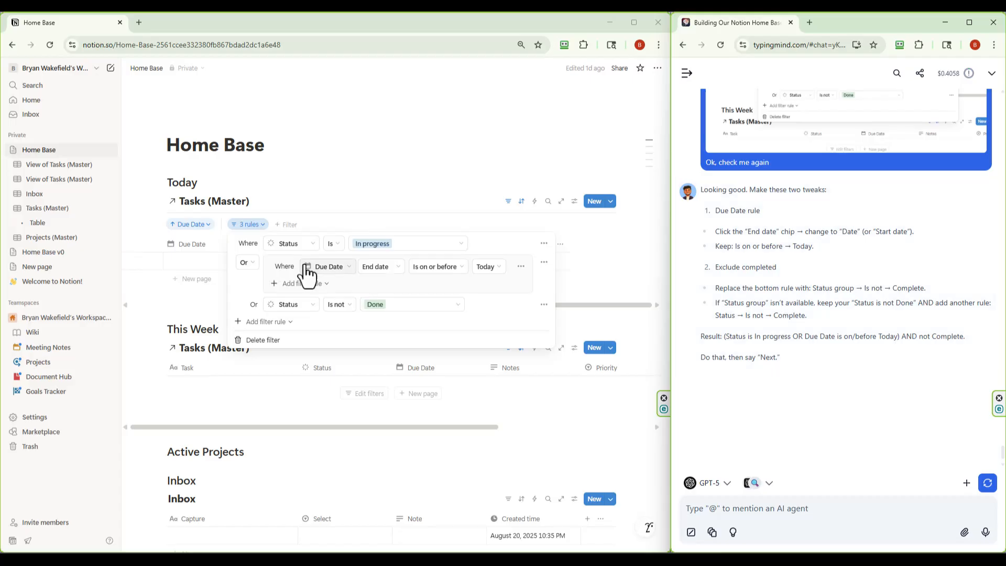
pyautogui.click(391, 270)
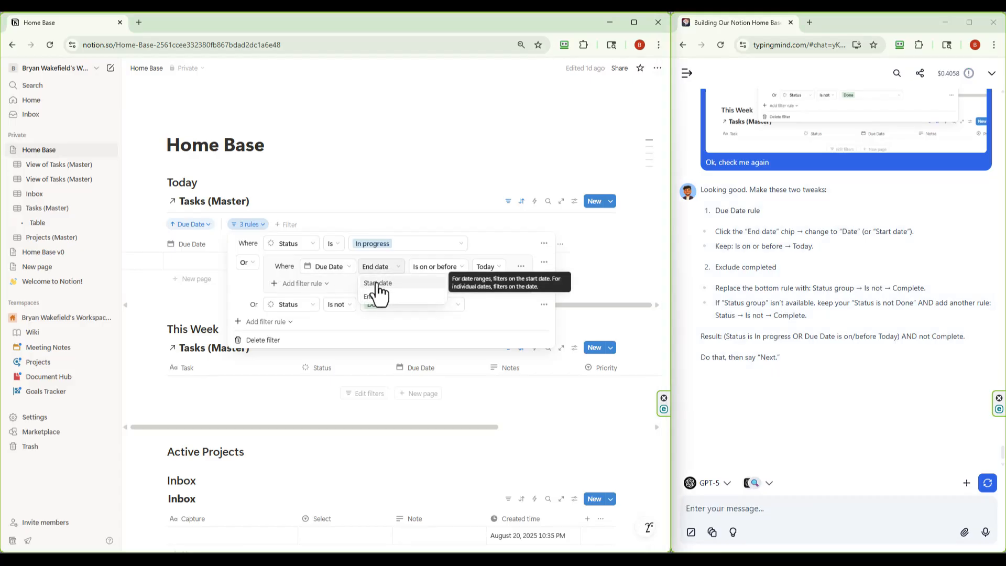
pyautogui.click(377, 284)
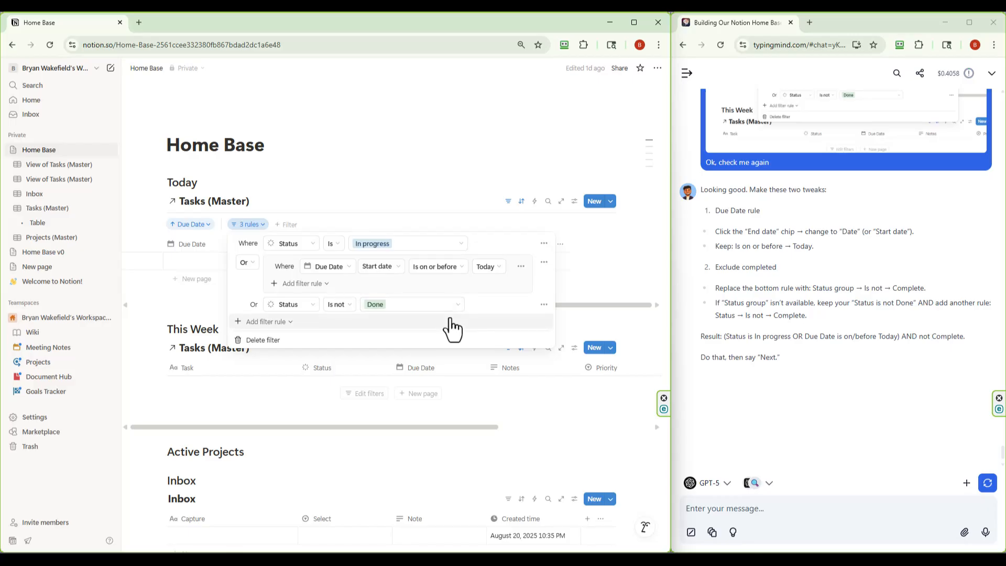
# Clear the selection in the Status is not rule, select the whole Complete group, and close the filter
pyautogui.click(455, 306)
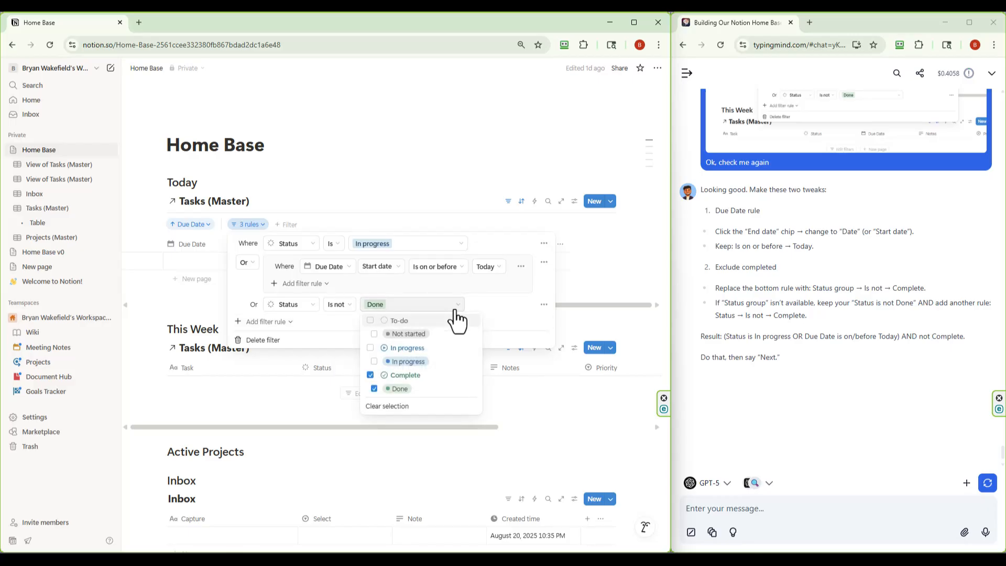
pyautogui.click(377, 404)
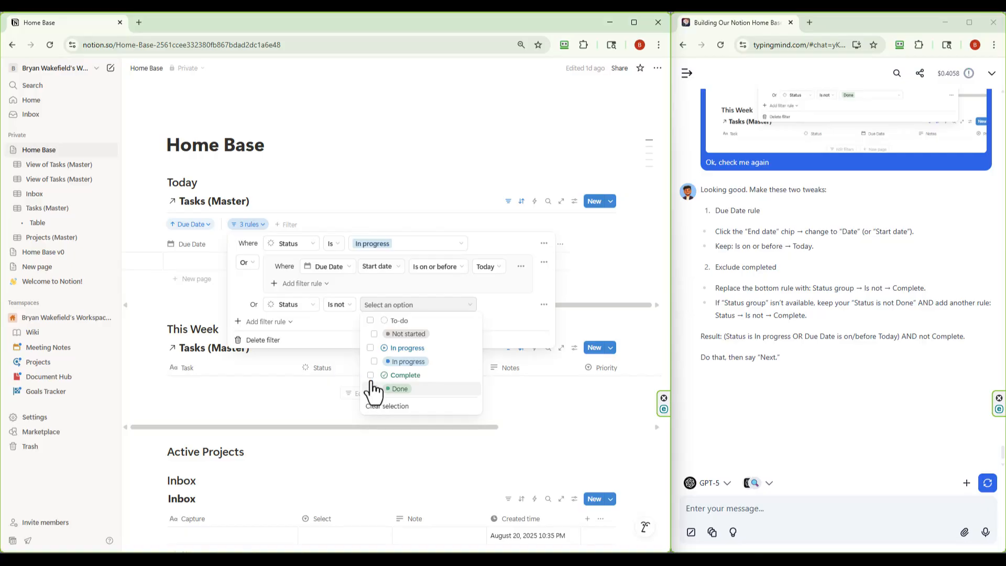
pyautogui.click(371, 376)
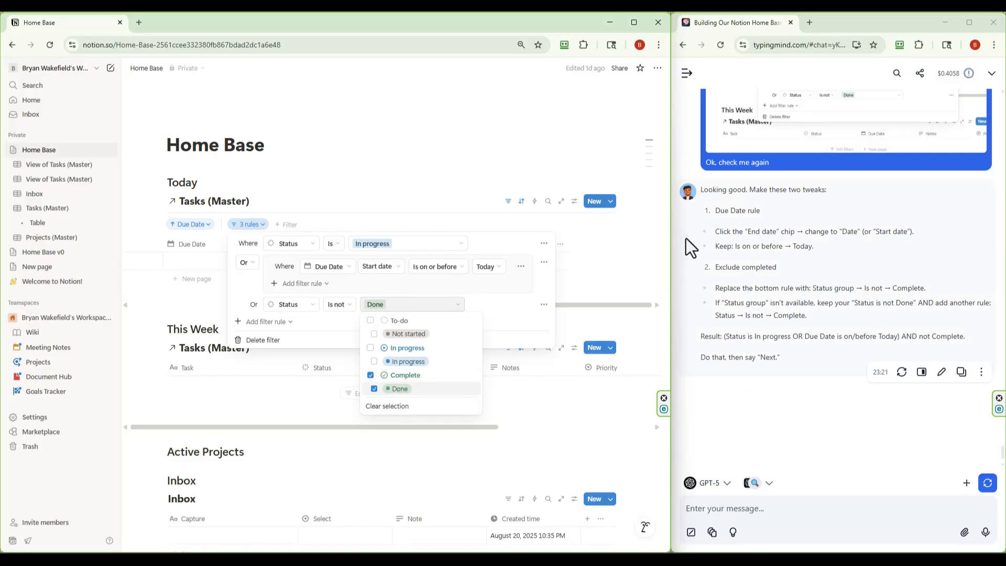
pyautogui.click(467, 122)
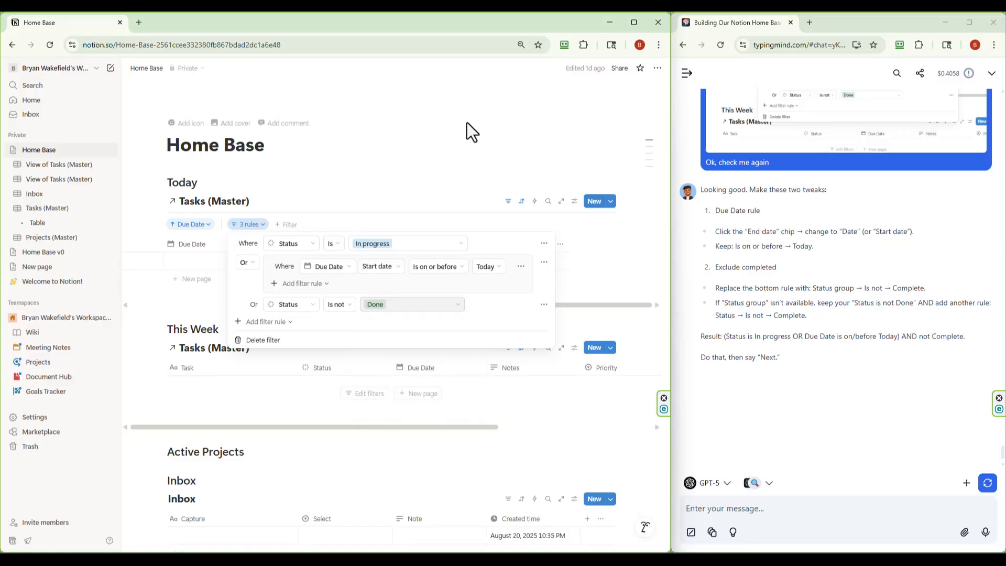
pyautogui.click(468, 150)
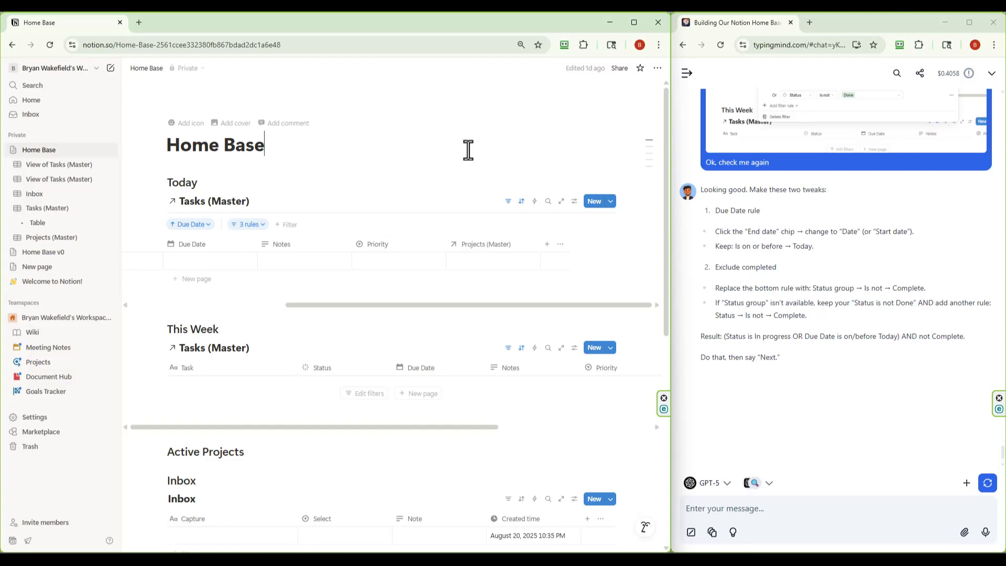
# Look back through the chat for the P0-1 instructions on updating the Today and This Week views
pyautogui.scroll(15, 722, 377)
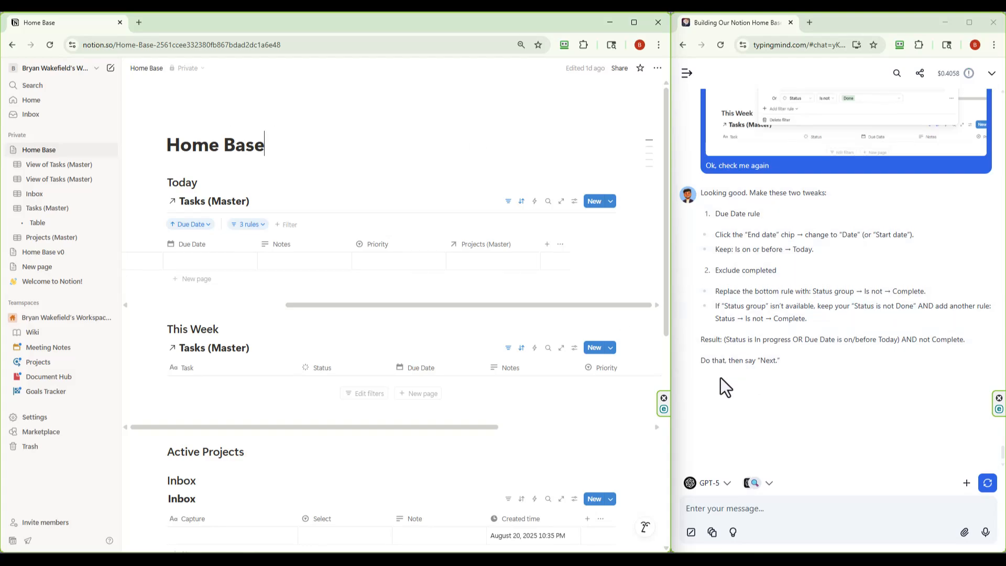
pyautogui.scroll(10, 710, 377)
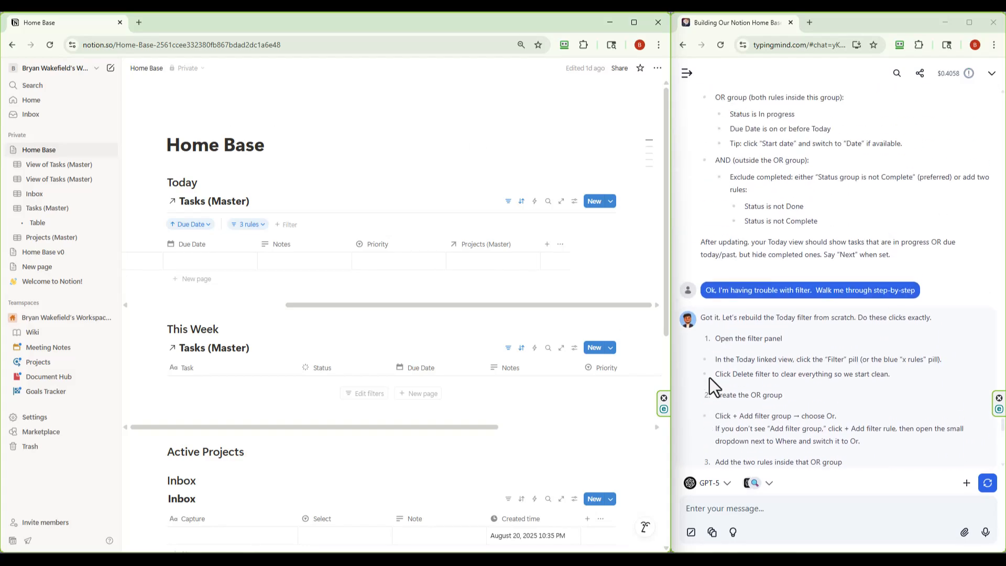
pyautogui.scroll(10, 710, 377)
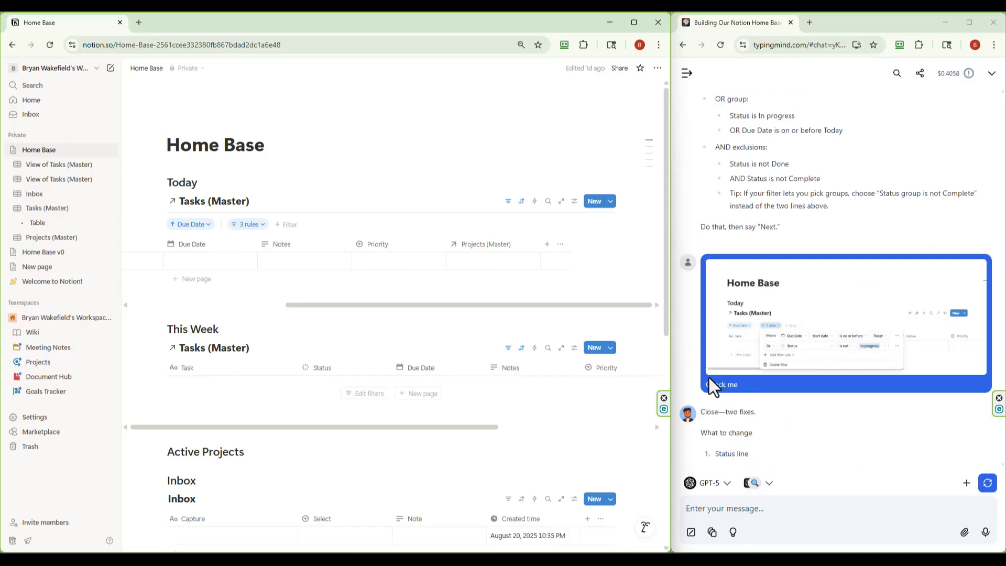
pyautogui.scroll(7, 701, 379)
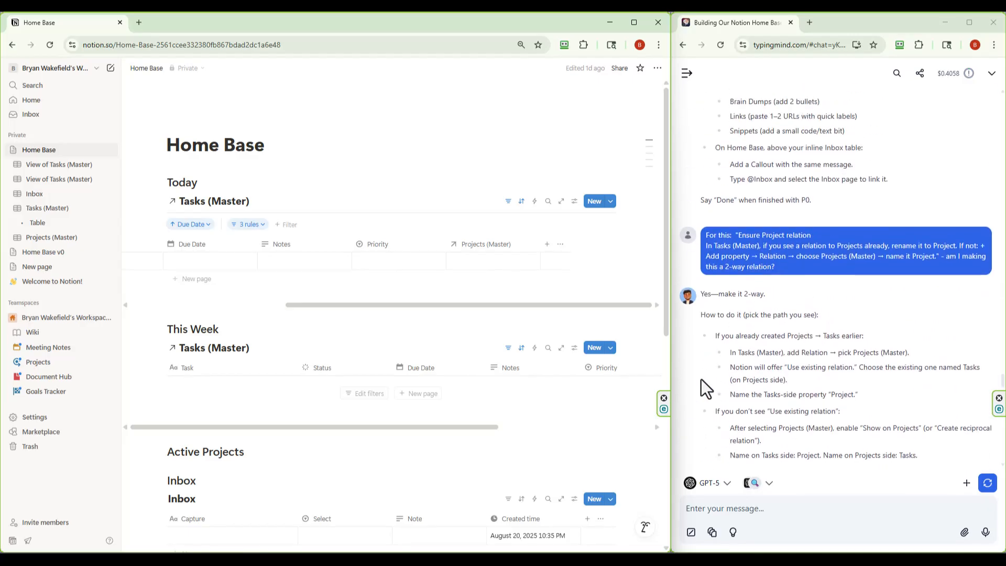
pyautogui.scroll(5, 702, 379)
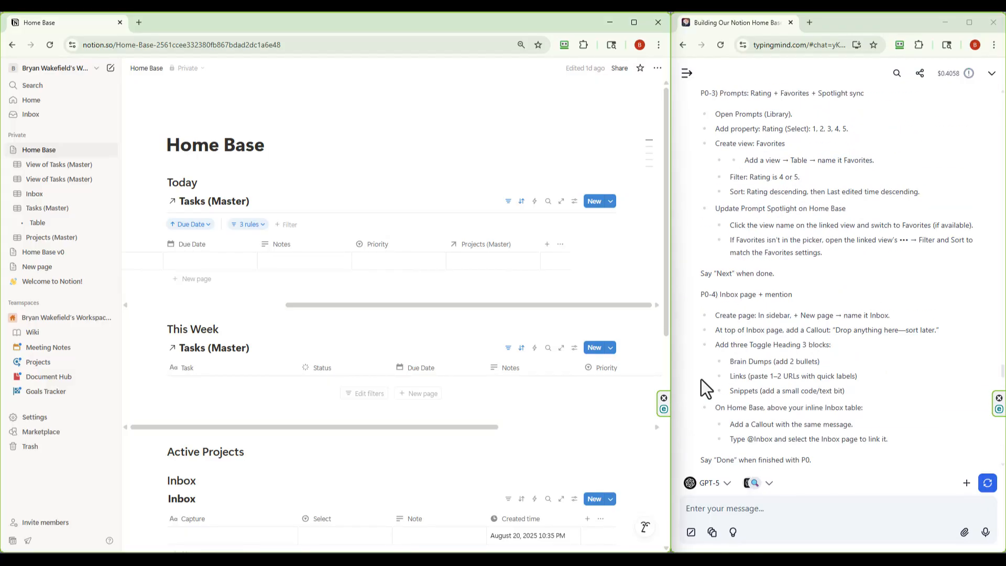
pyautogui.scroll(7, 702, 379)
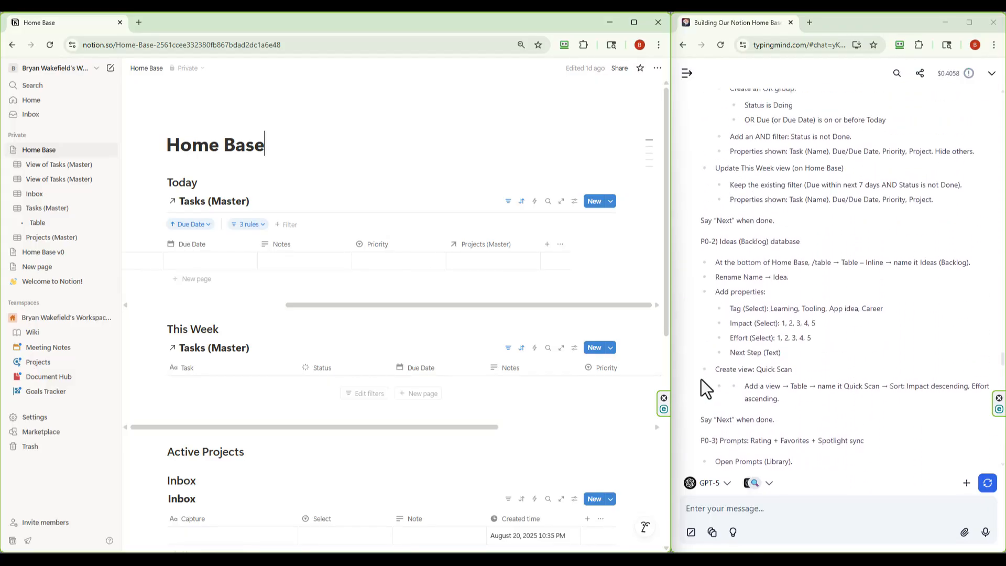
pyautogui.scroll(5, 701, 379)
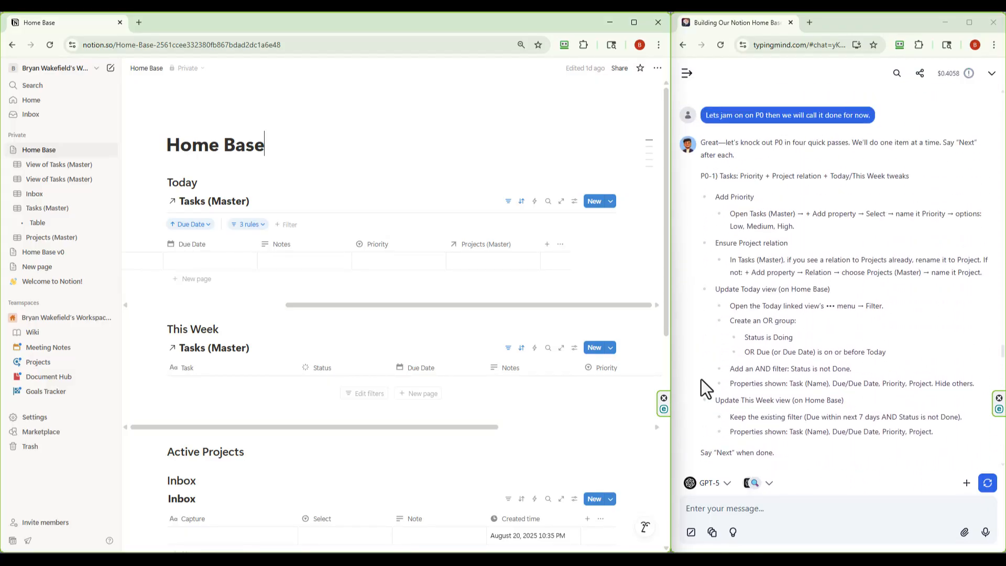
pyautogui.scroll(1, 701, 379)
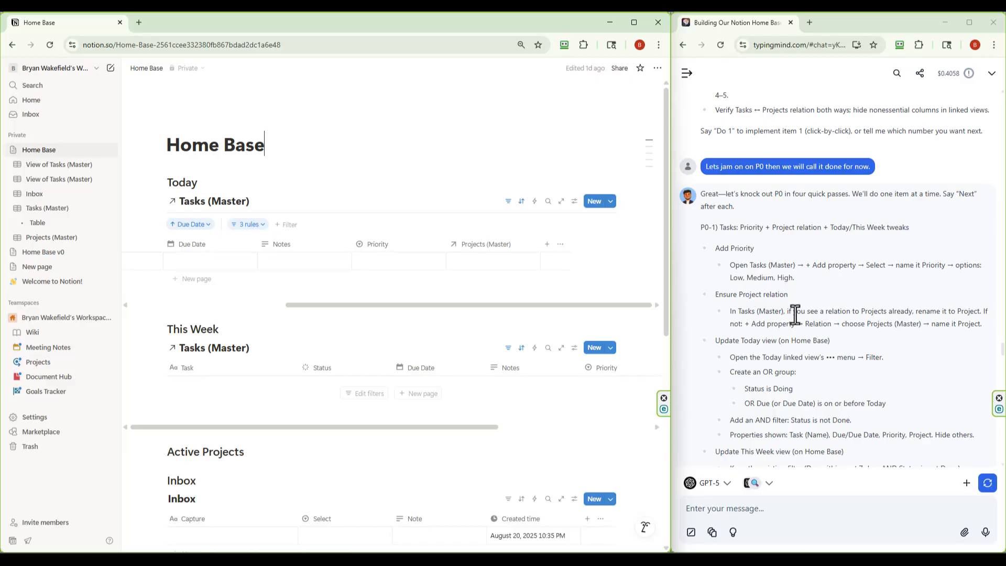
pyautogui.scroll(-2, 695, 347)
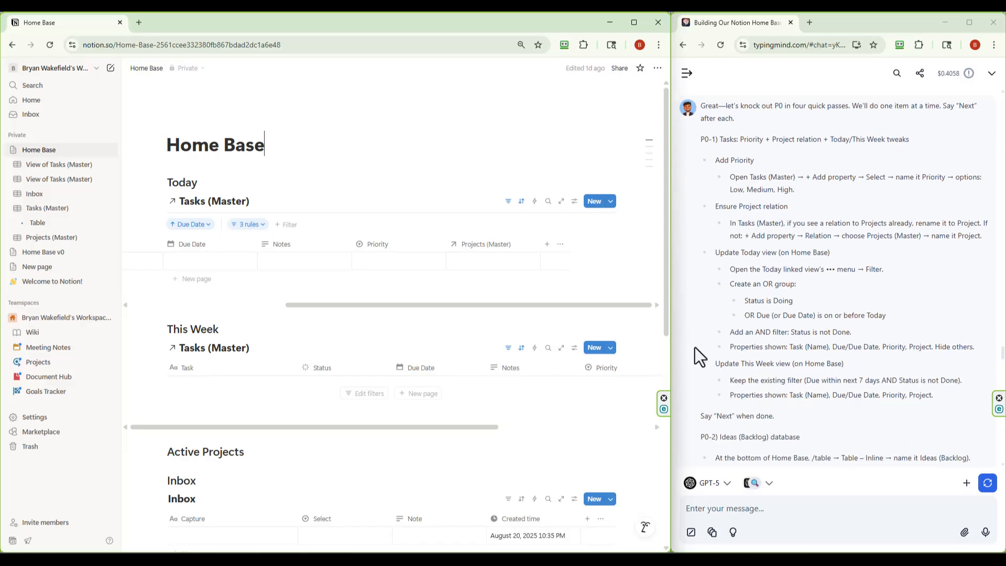
pyautogui.scroll(-2, 699, 341)
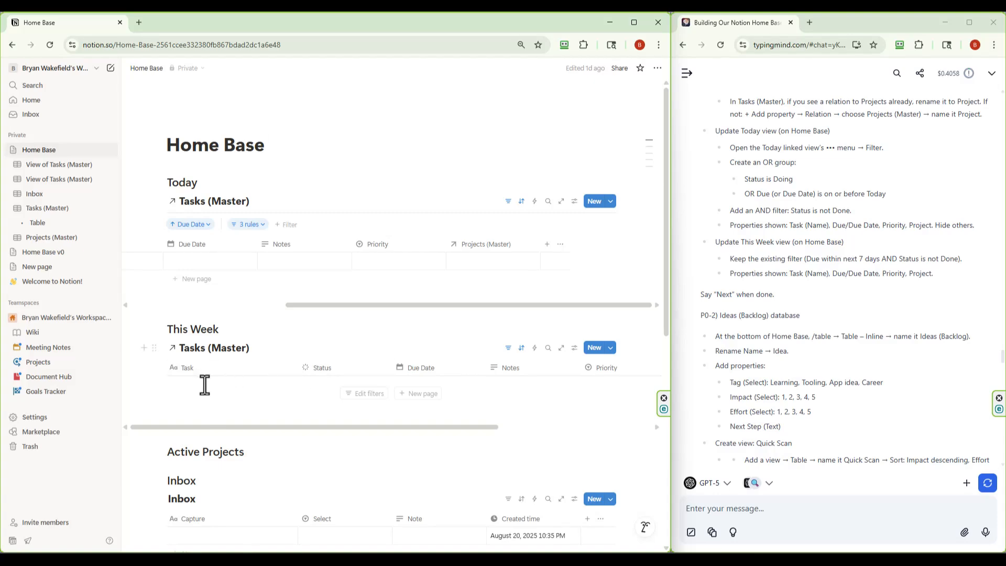
# Add a nested filter group to the This Week view's Due Date filter
pyautogui.scroll(-1, 267, 351)
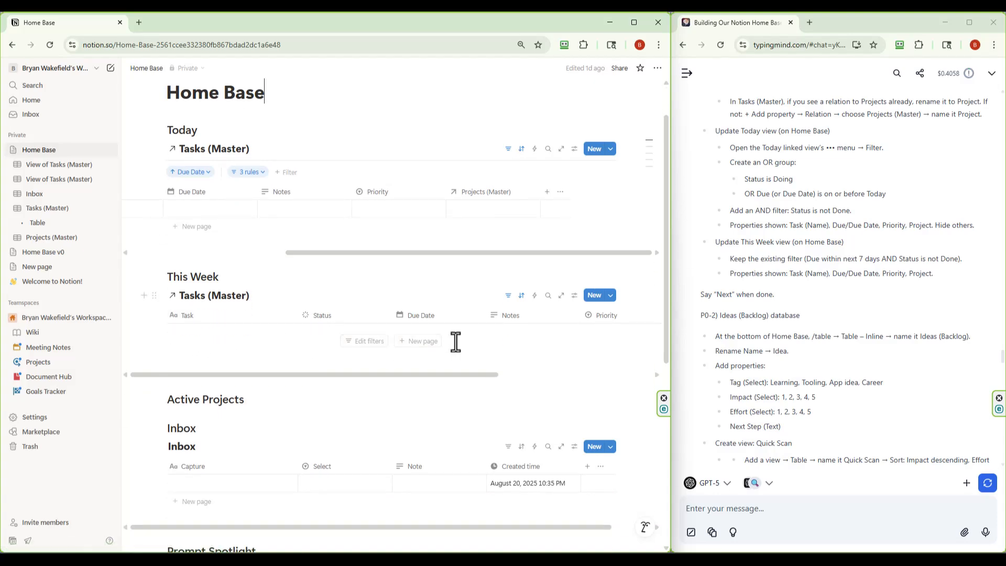
pyautogui.click(507, 298)
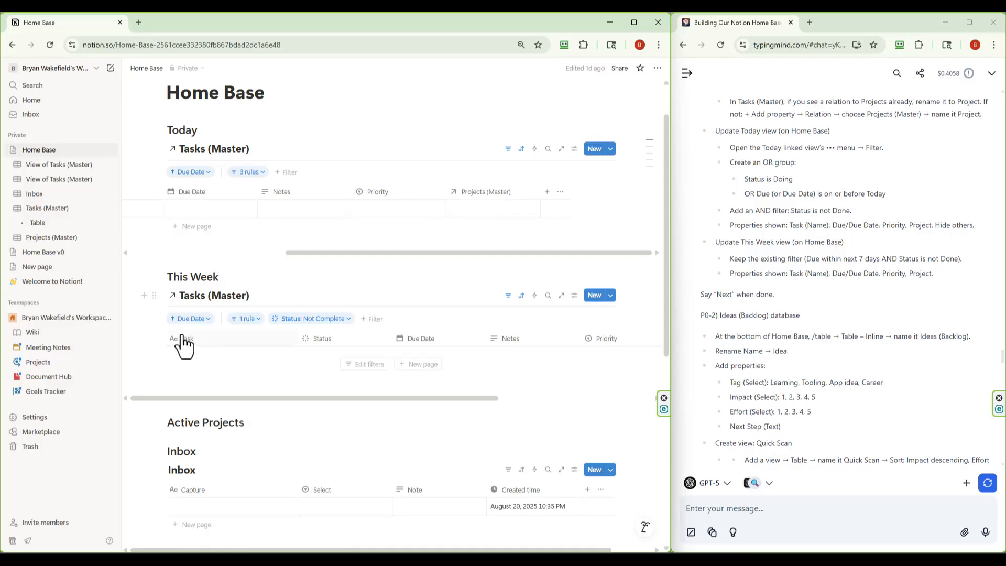
pyautogui.click(258, 320)
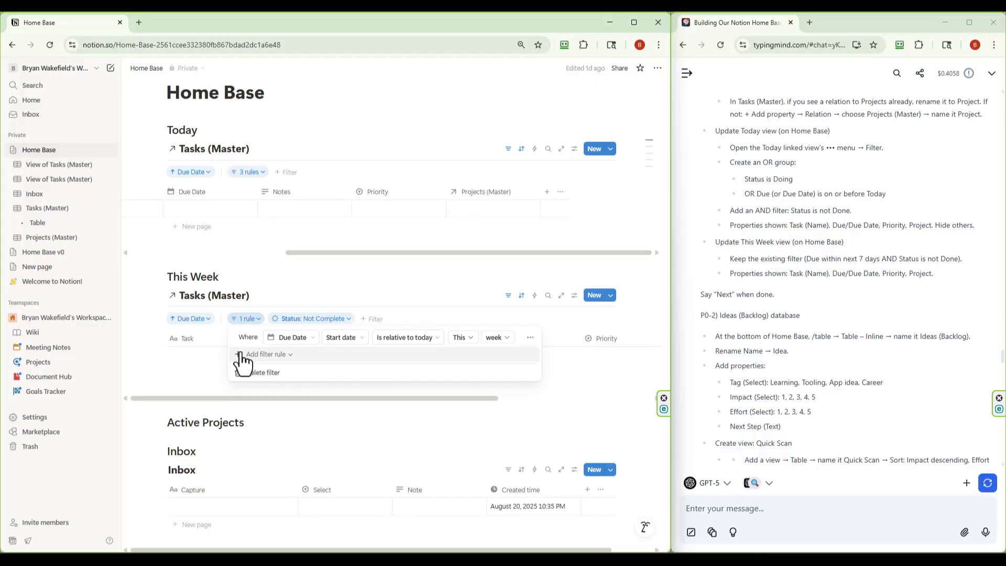
pyautogui.click(290, 357)
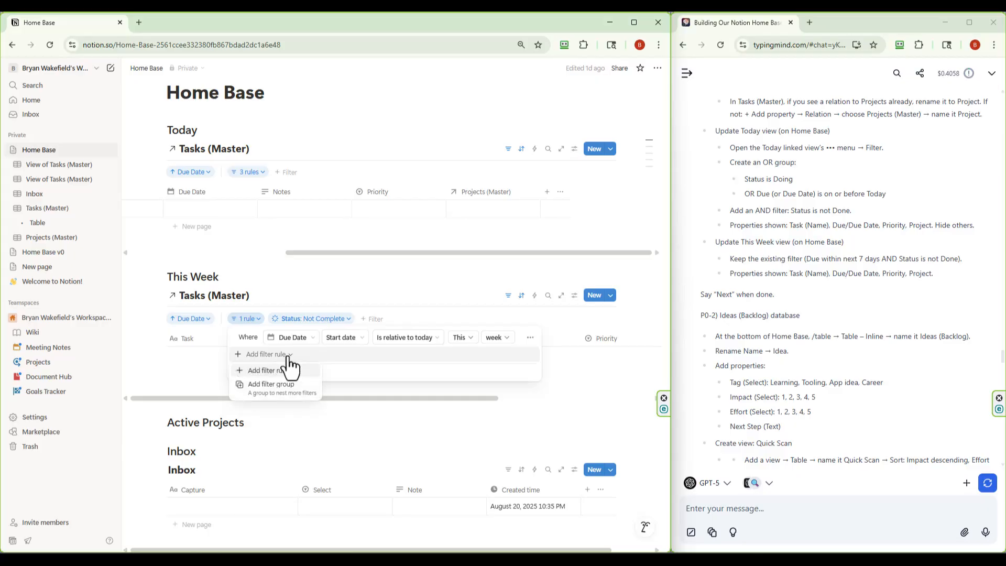
pyautogui.click(264, 388)
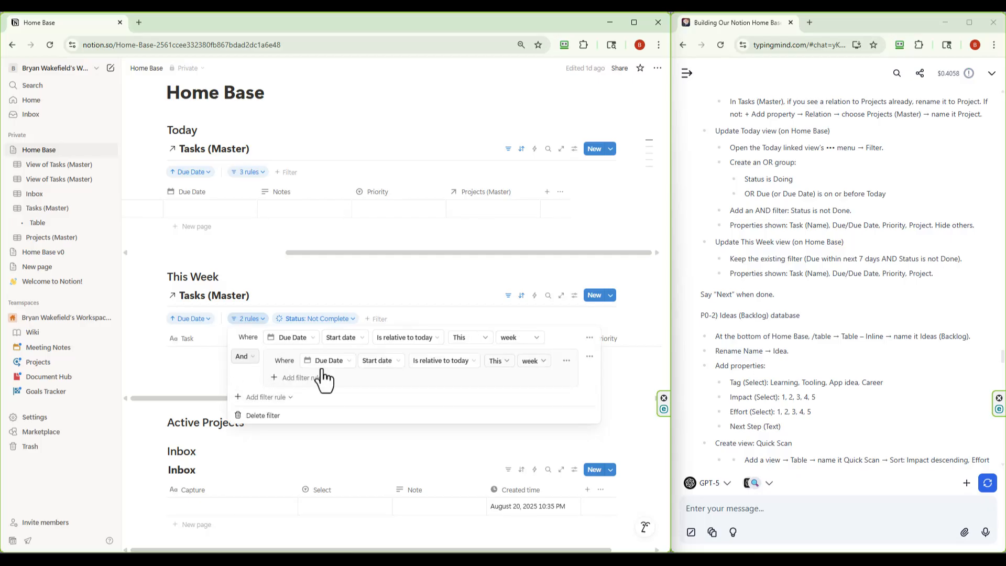
# Set the nested rule in the This Week filter to Status is not Done and close the filter
pyautogui.click(346, 364)
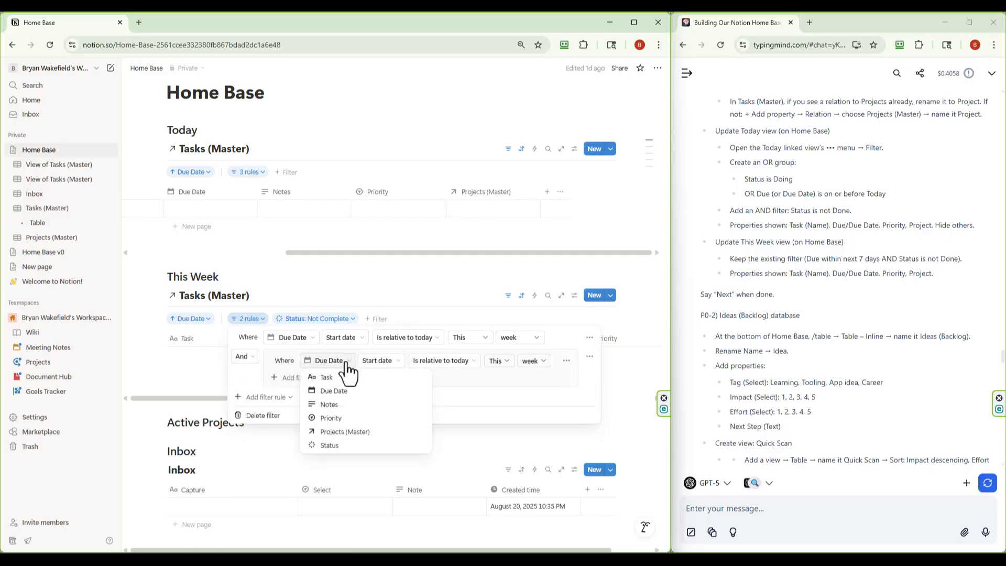
pyautogui.click(326, 449)
pyautogui.click(370, 361)
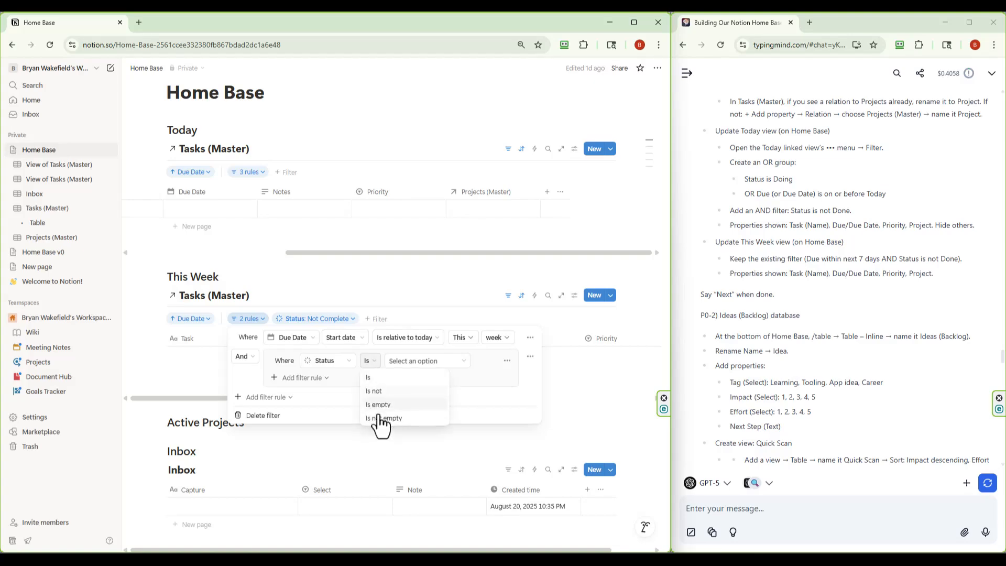
pyautogui.click(385, 391)
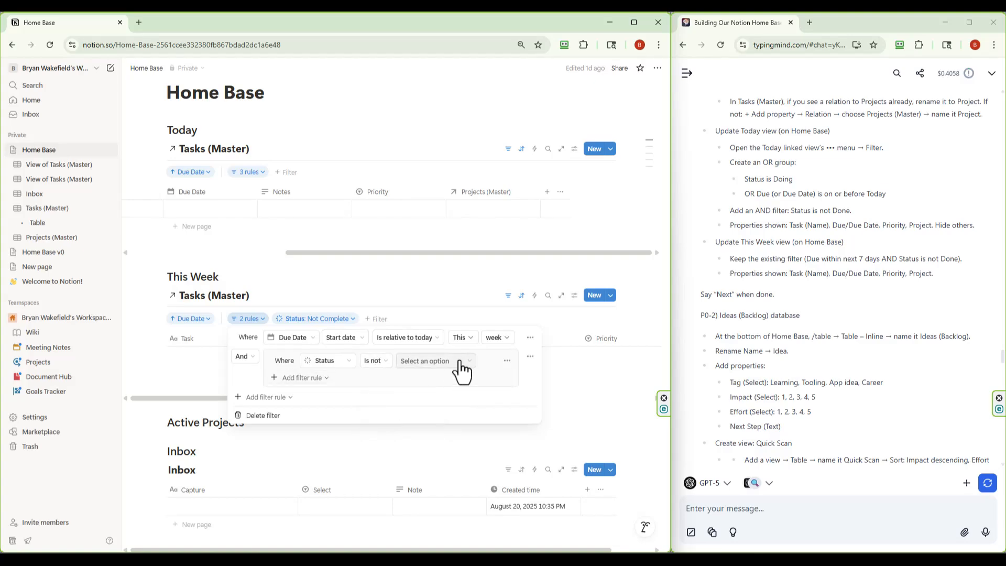
pyautogui.click(411, 444)
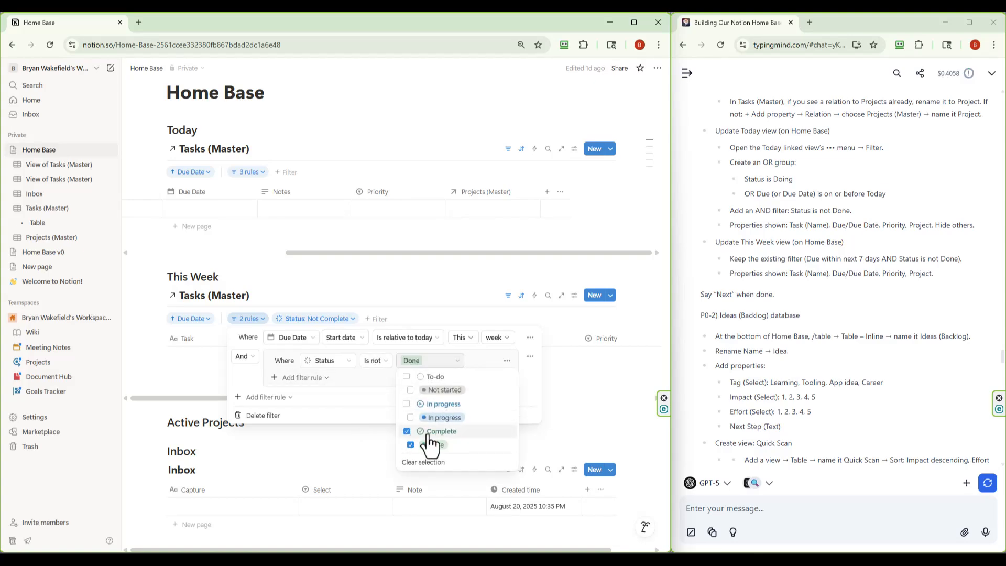
pyautogui.press('Escape')
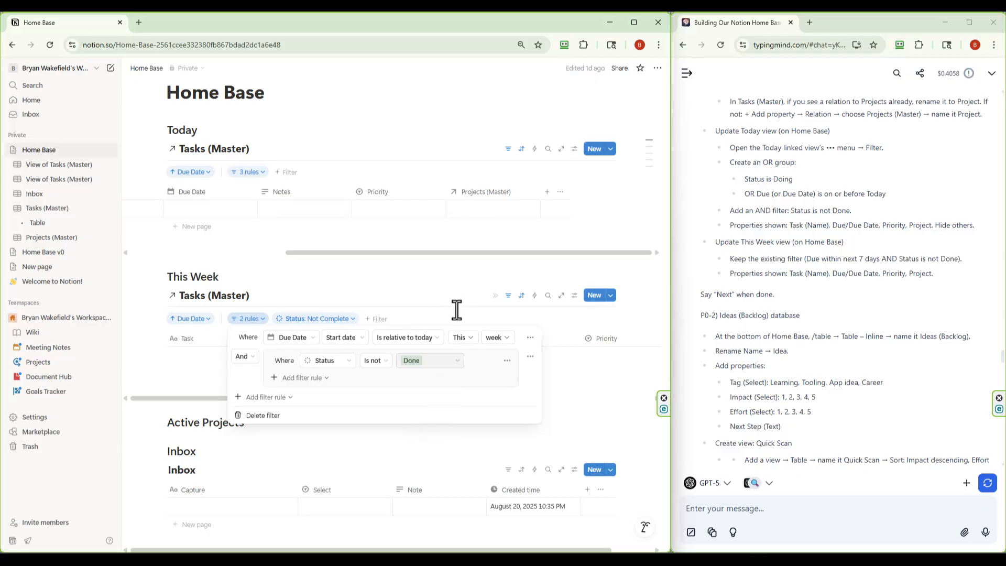
pyautogui.click(565, 378)
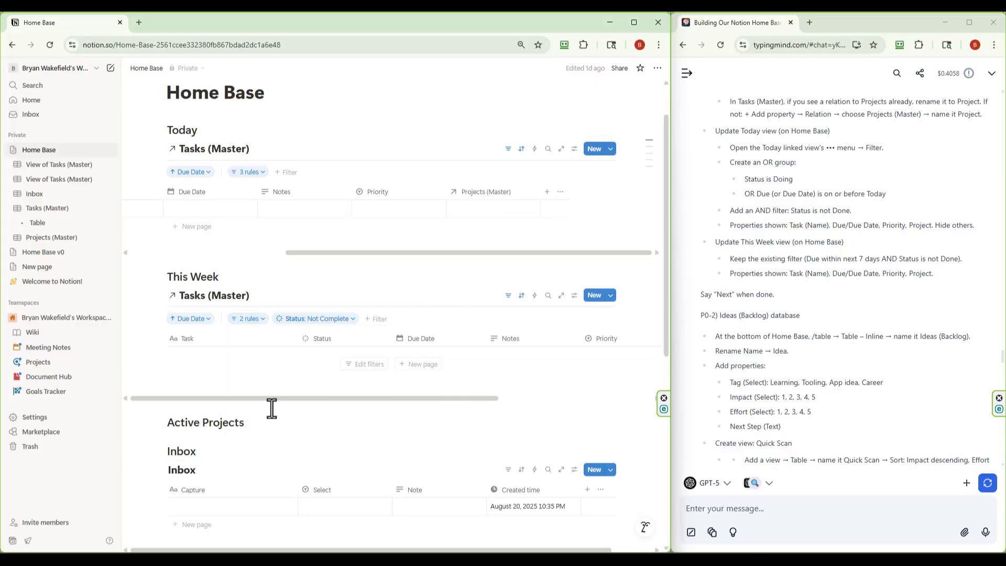
# Compare the Today view's filter rules with the This Week filter, placing the earlier Snipping Tool capture beside the page for reference
pyautogui.click(264, 175)
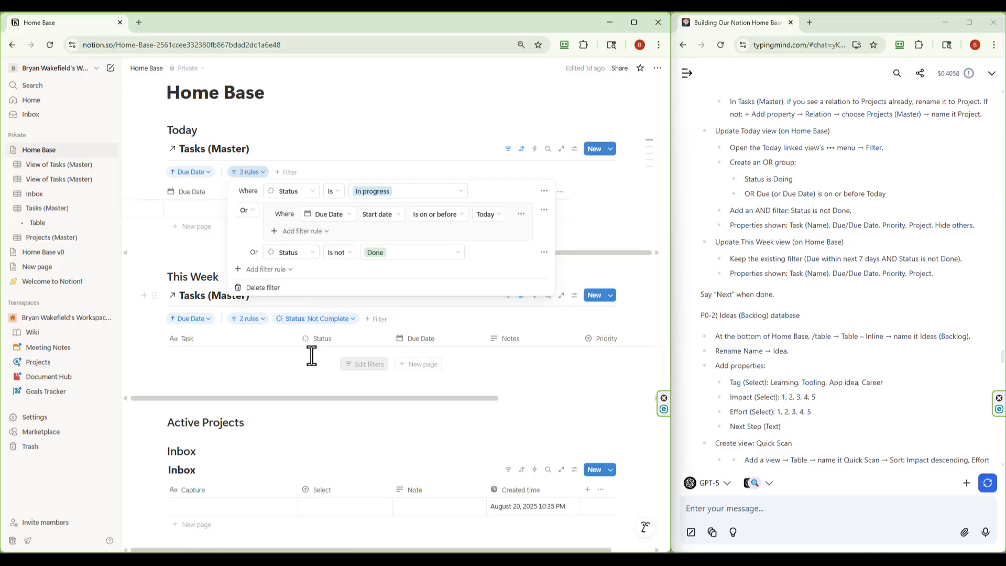
pyautogui.click(247, 319)
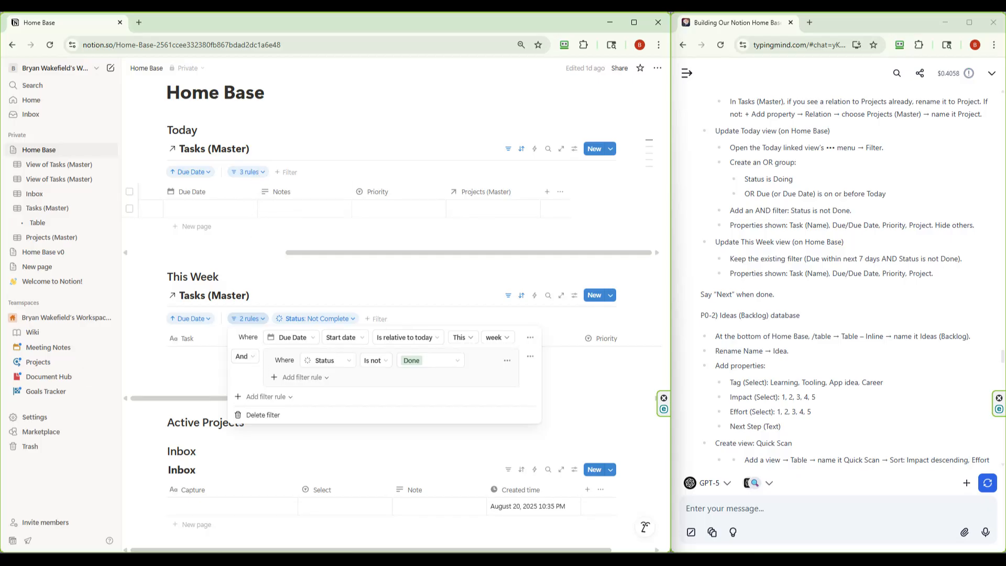
pyautogui.moveTo(875, 92); pyautogui.dragTo(936, 63)
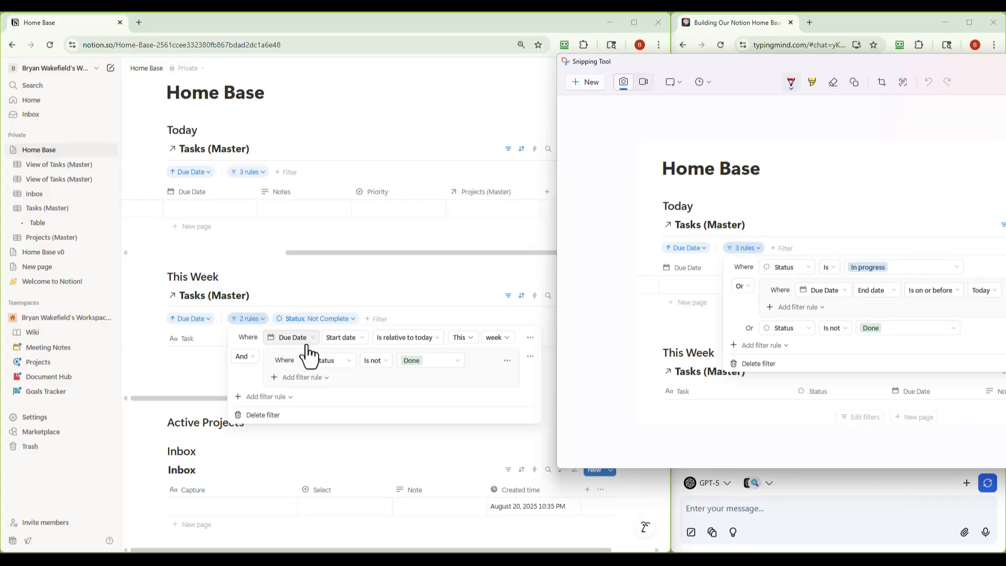
# Combine the This Week filter's rules with Or and change the first rule to Status is In progress, selecting the whole In progress group
pyautogui.click(247, 358)
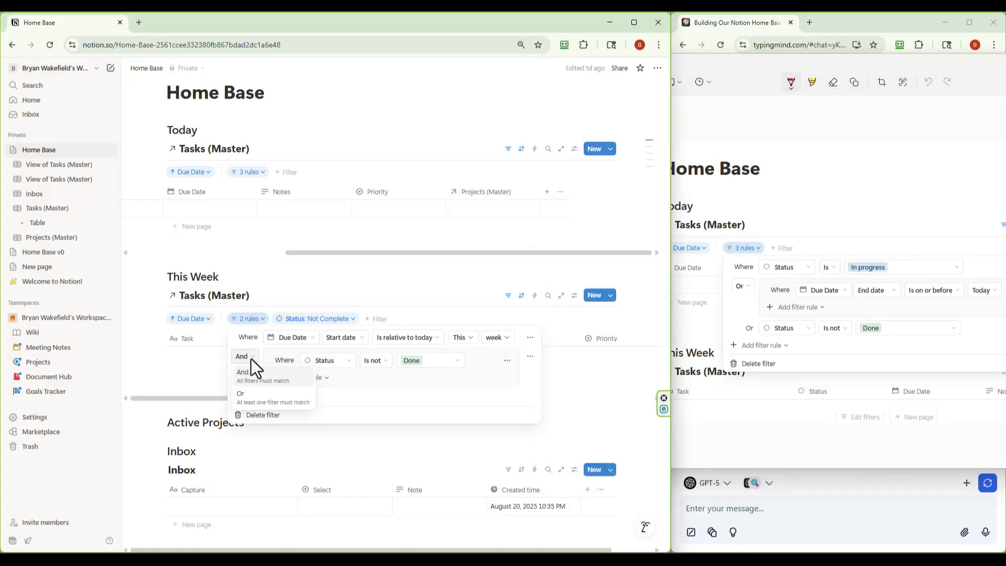
pyautogui.click(250, 397)
pyautogui.click(311, 340)
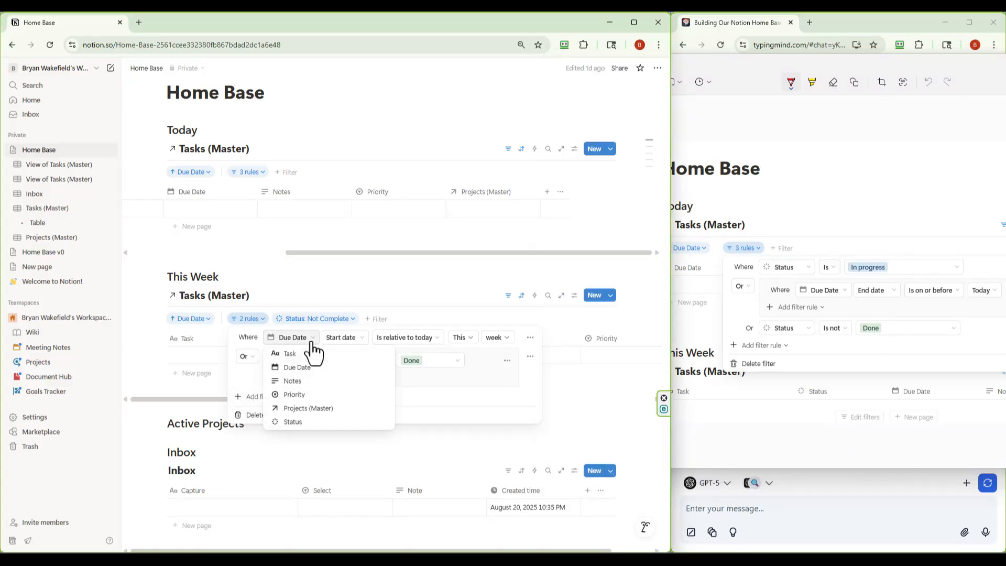
pyautogui.click(292, 422)
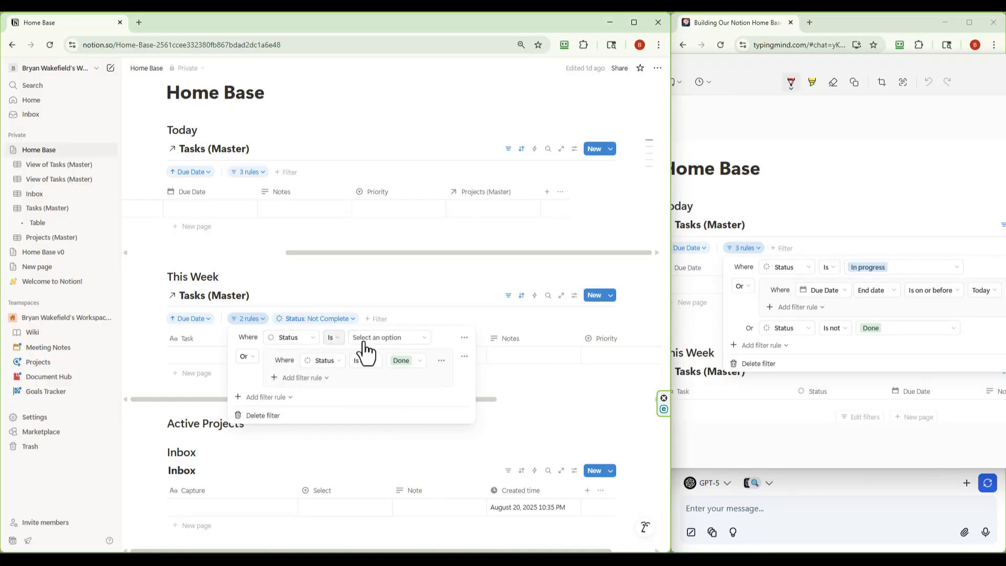
pyautogui.click(406, 339)
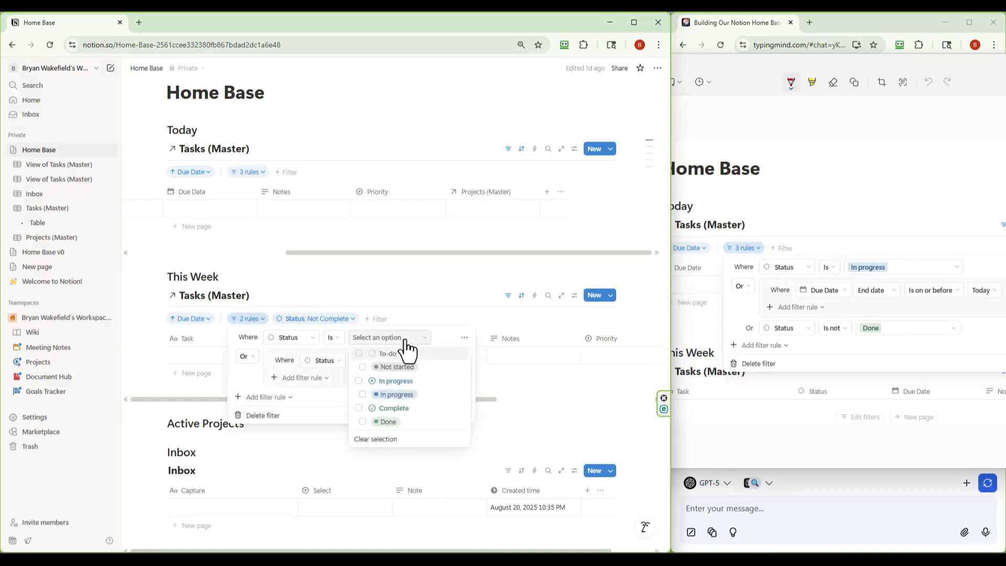
pyautogui.click(361, 383)
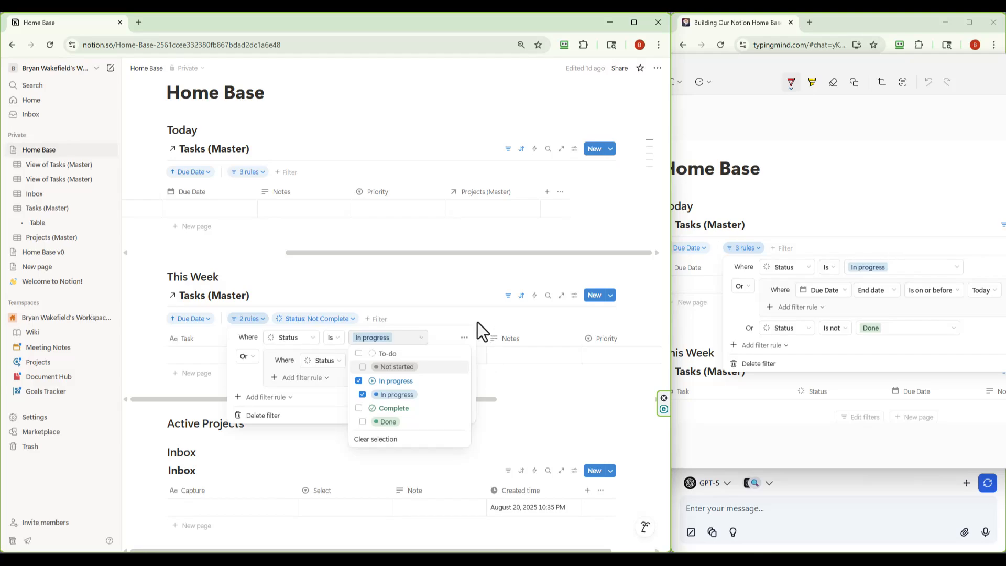
pyautogui.click(272, 367)
# Change the nested rule in the This Week filter to Due Date, evaluated on its End date
pyautogui.click(340, 360)
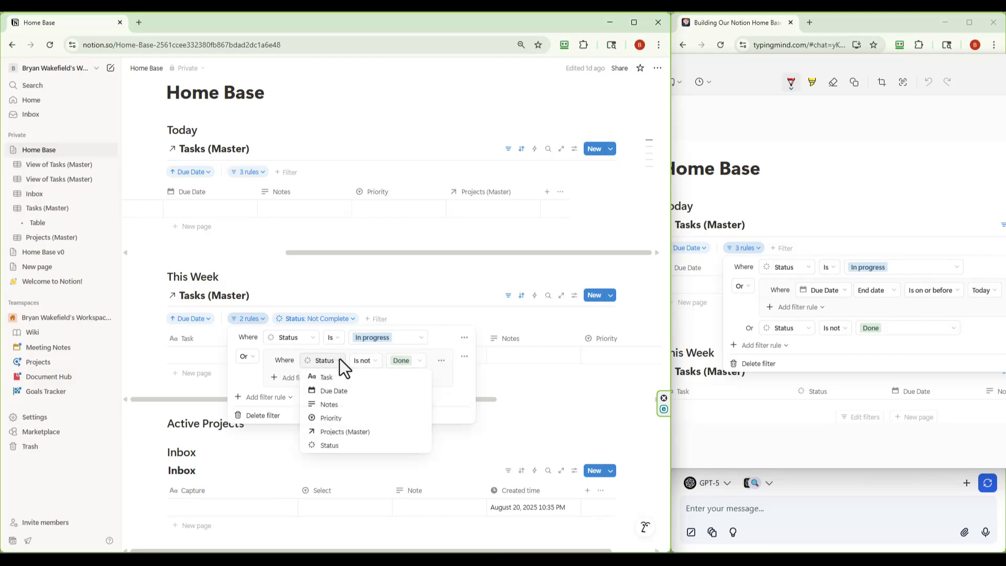
pyautogui.click(320, 390)
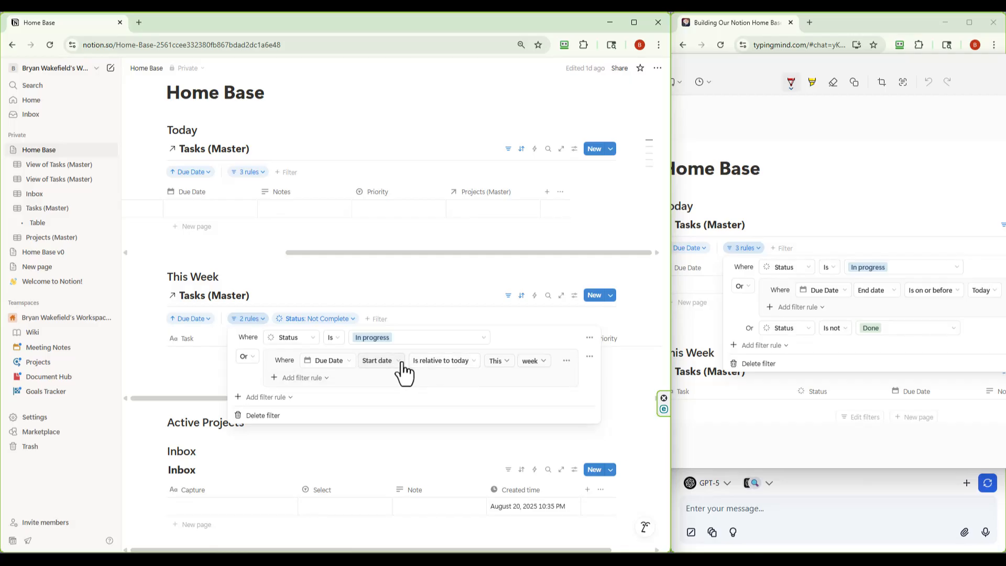
pyautogui.click(400, 362)
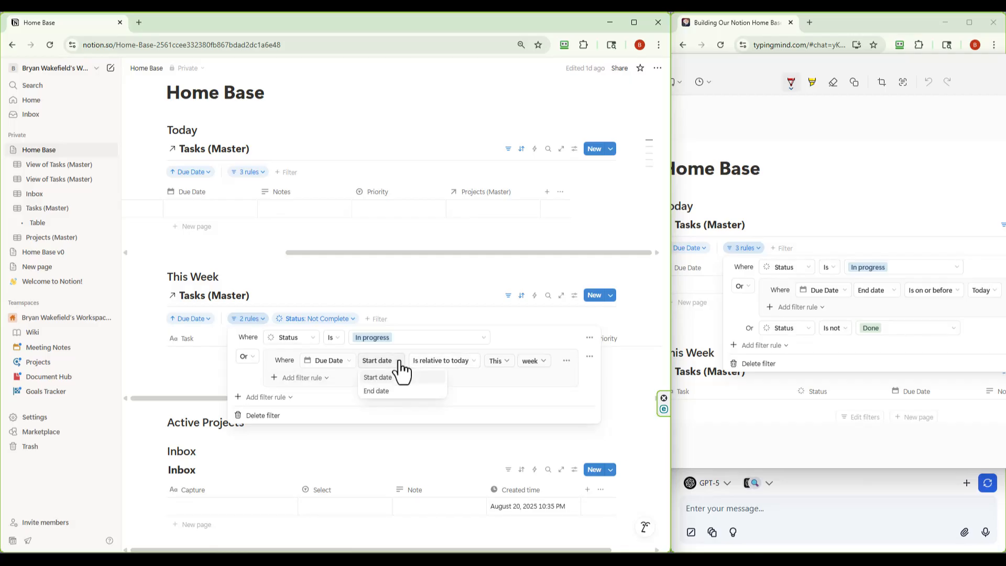
pyautogui.click(377, 391)
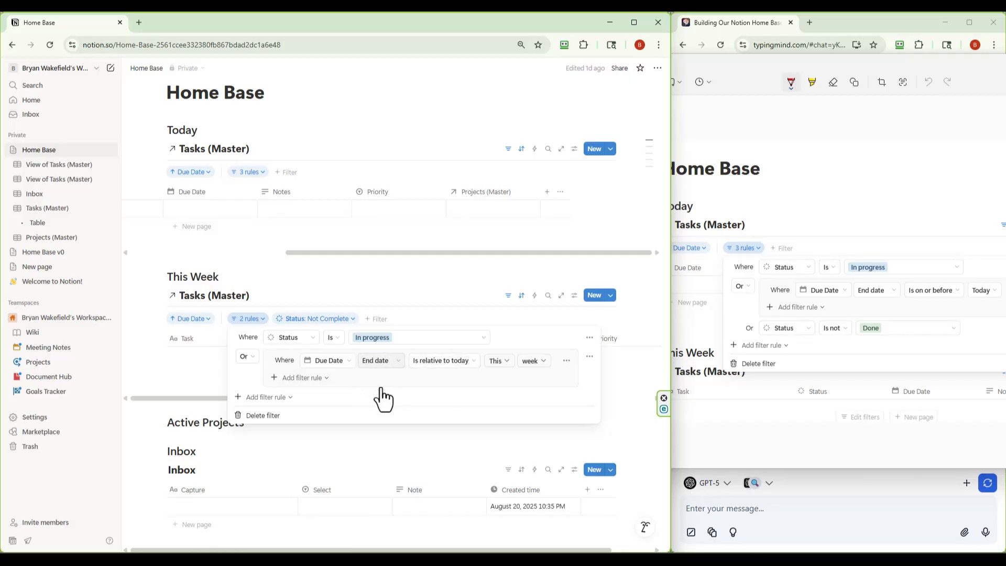
# Set the nested Due Date rule's relative range to the next 7 days
pyautogui.click(473, 367)
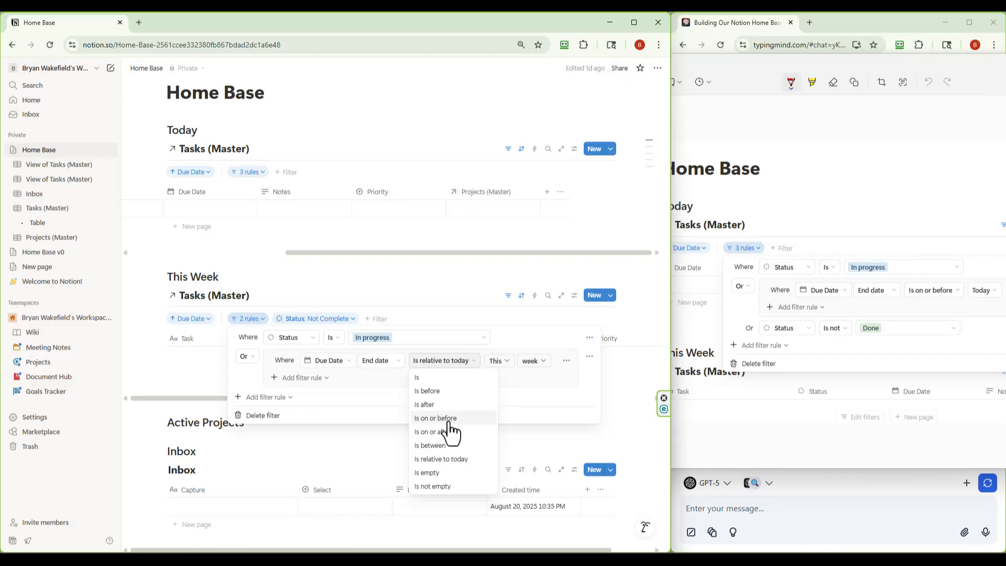
pyautogui.click(507, 360)
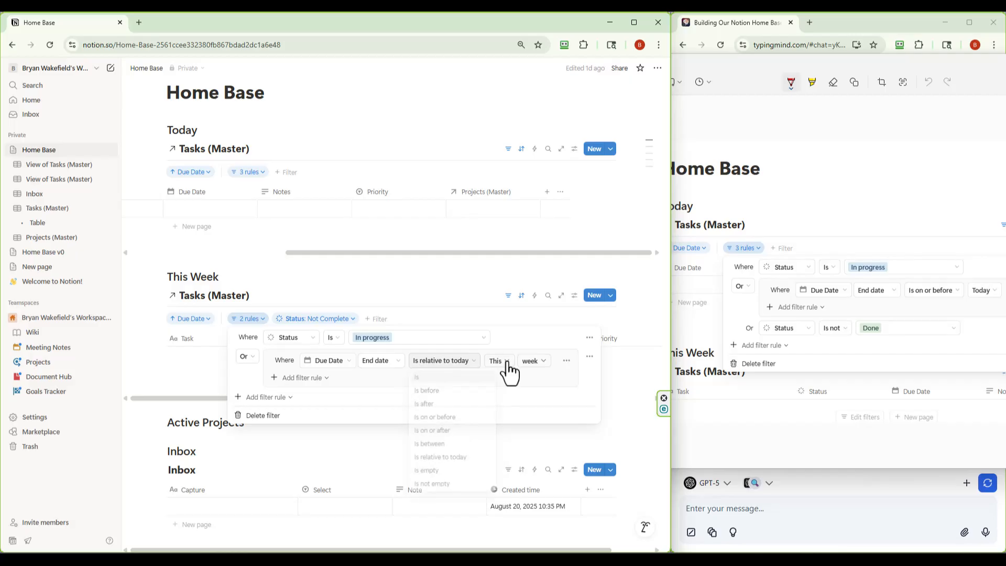
pyautogui.click(507, 361)
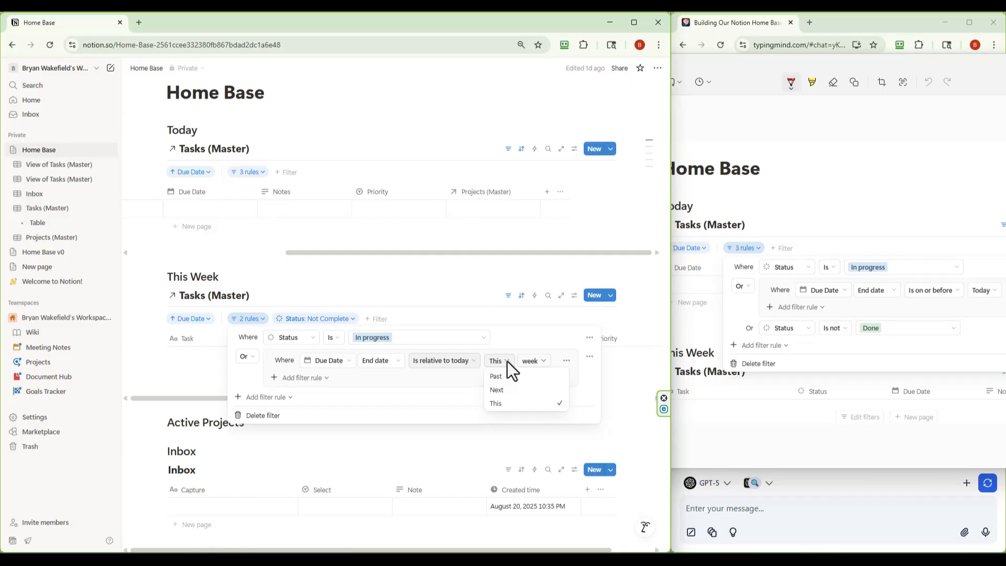
pyautogui.click(497, 390)
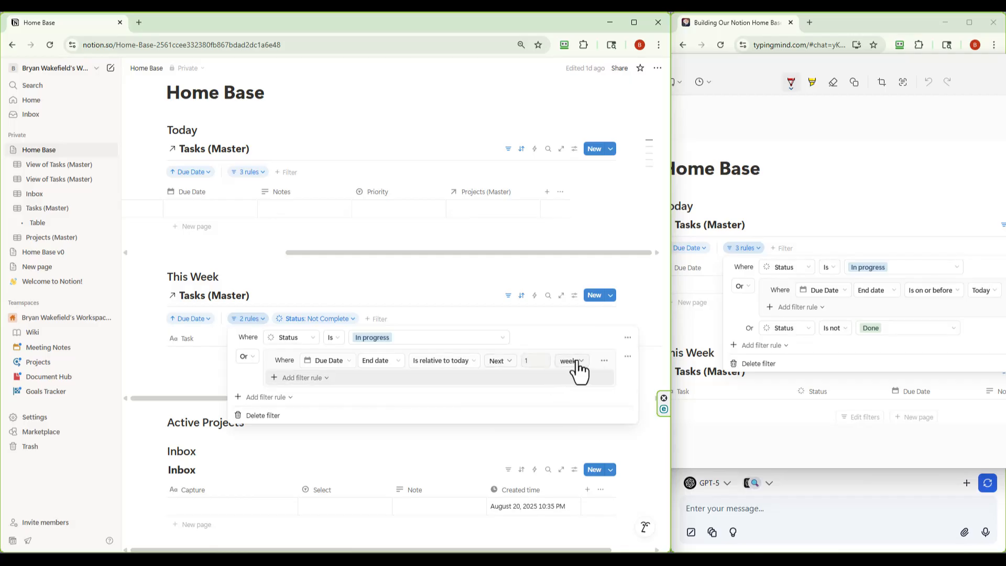
pyautogui.click(572, 364)
pyautogui.click(570, 378)
pyautogui.click(543, 358)
# Try the Is condition and its date options in the nested Due Date rule, and return it to Is relative to today
pyautogui.click(473, 362)
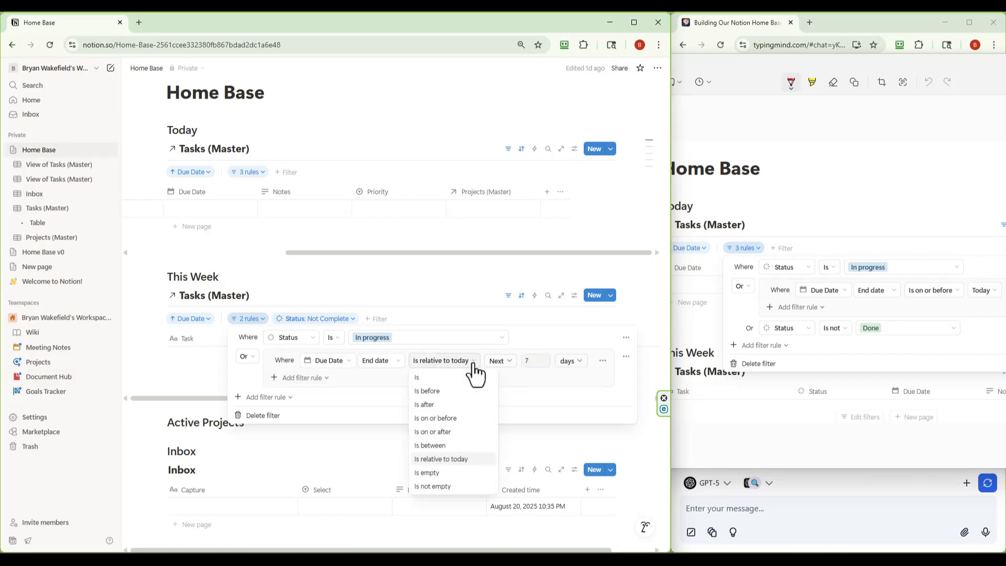
pyautogui.click(417, 378)
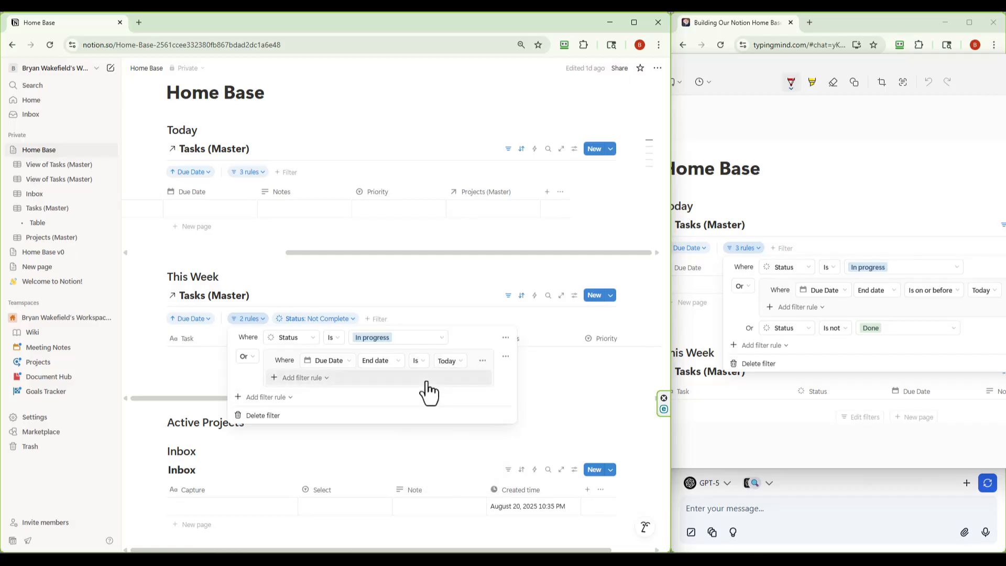
pyautogui.click(464, 373)
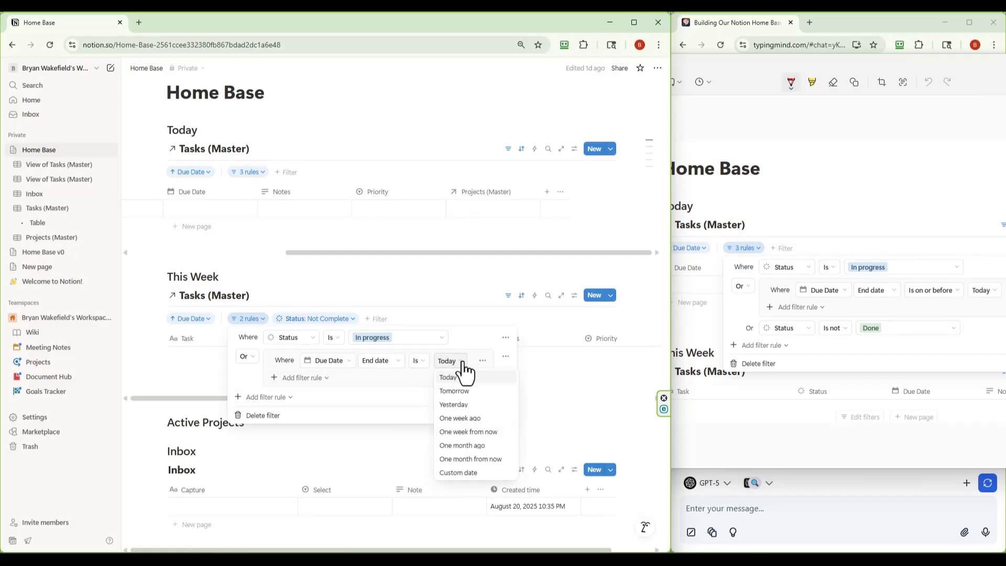
pyautogui.click(426, 364)
pyautogui.click(419, 363)
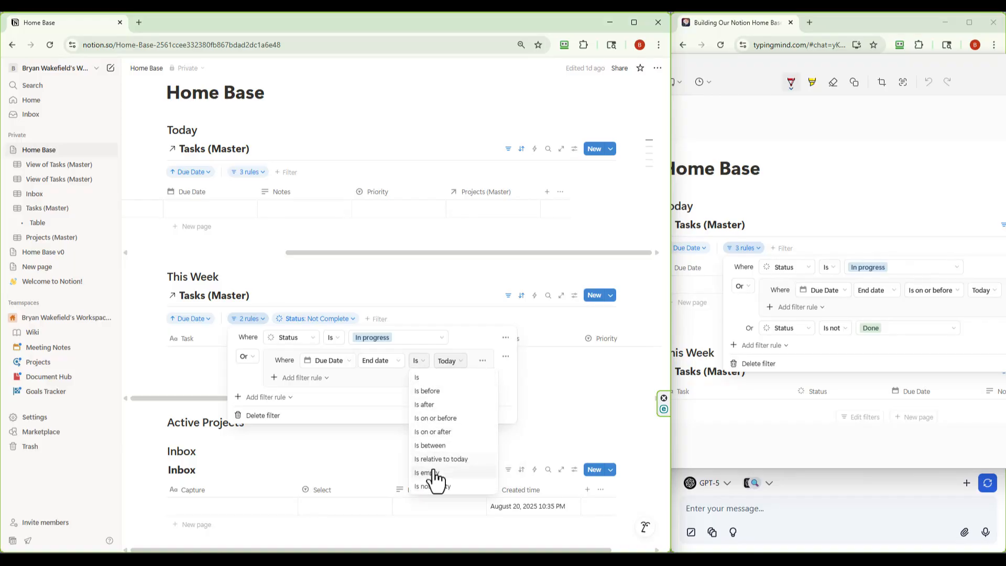
pyautogui.click(448, 459)
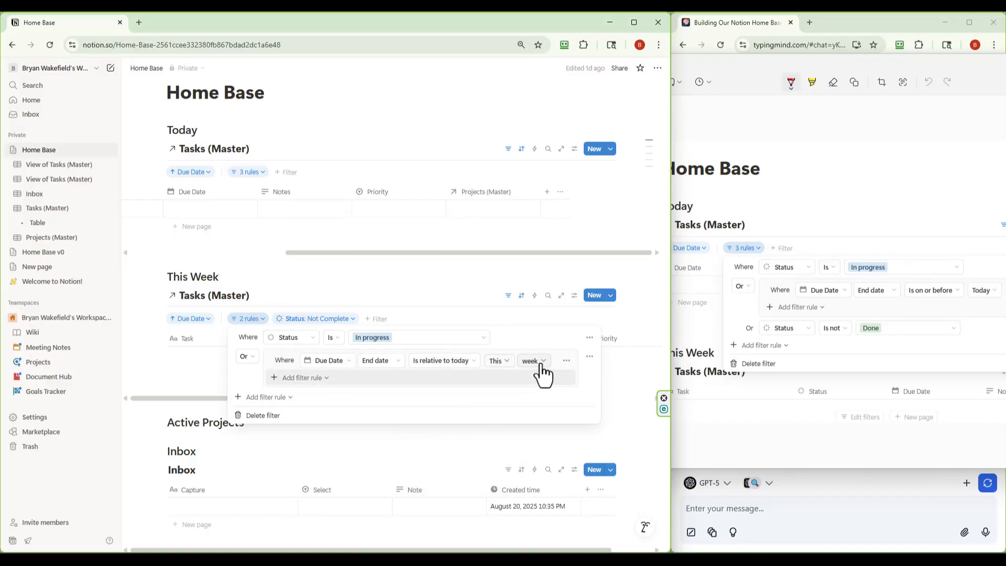
# Set the nested Due Date rule in the This Week filter to the next 7 days relative to today
pyautogui.click(505, 366)
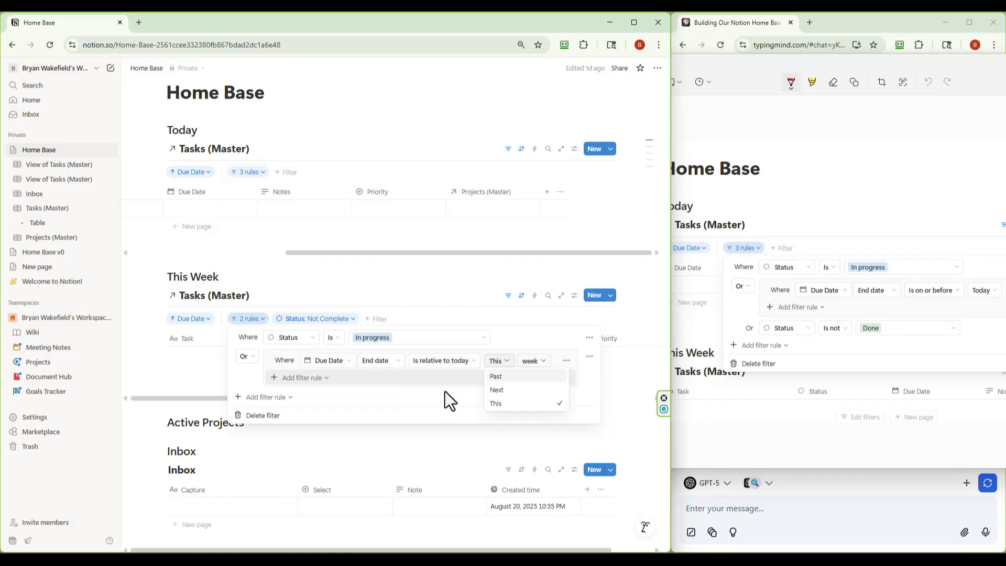
pyautogui.click(501, 391)
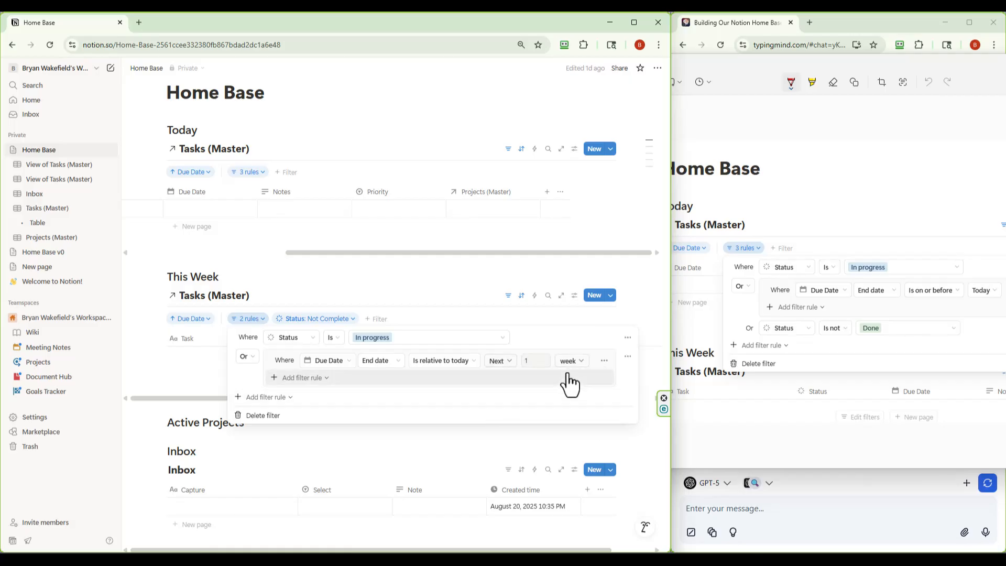
pyautogui.click(539, 361)
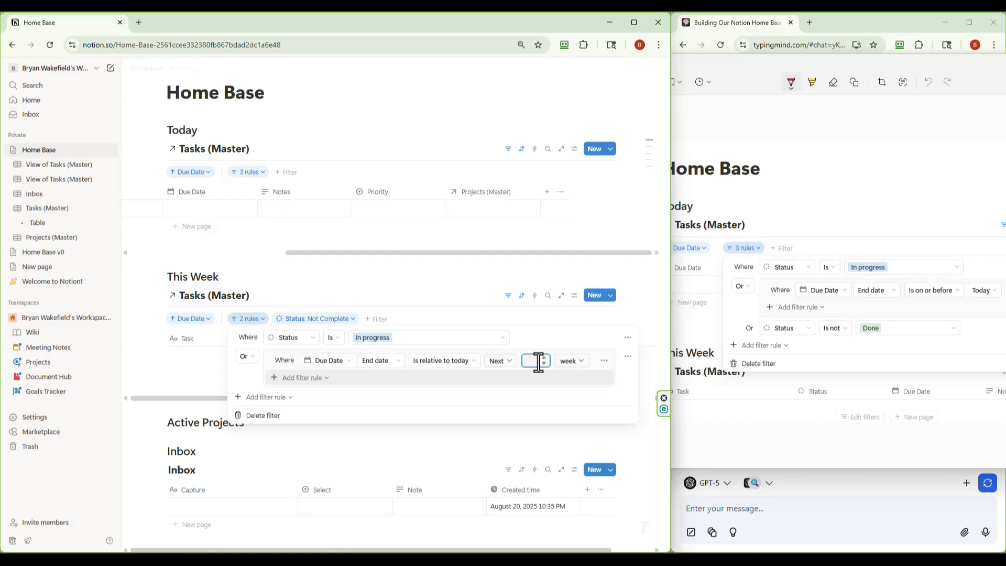
pyautogui.press('BackSpace')
pyautogui.write('7')
pyautogui.click(585, 362)
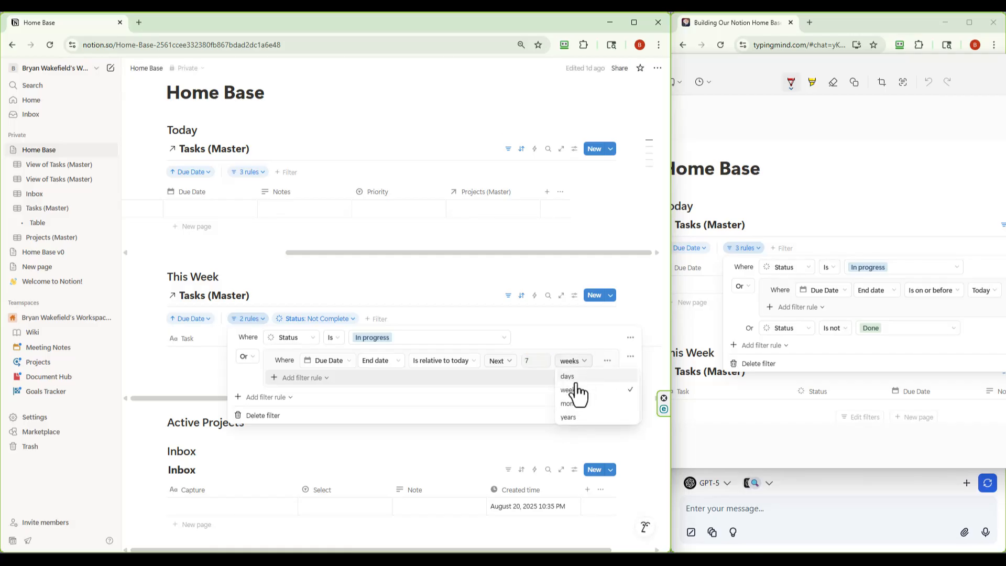
pyautogui.click(567, 377)
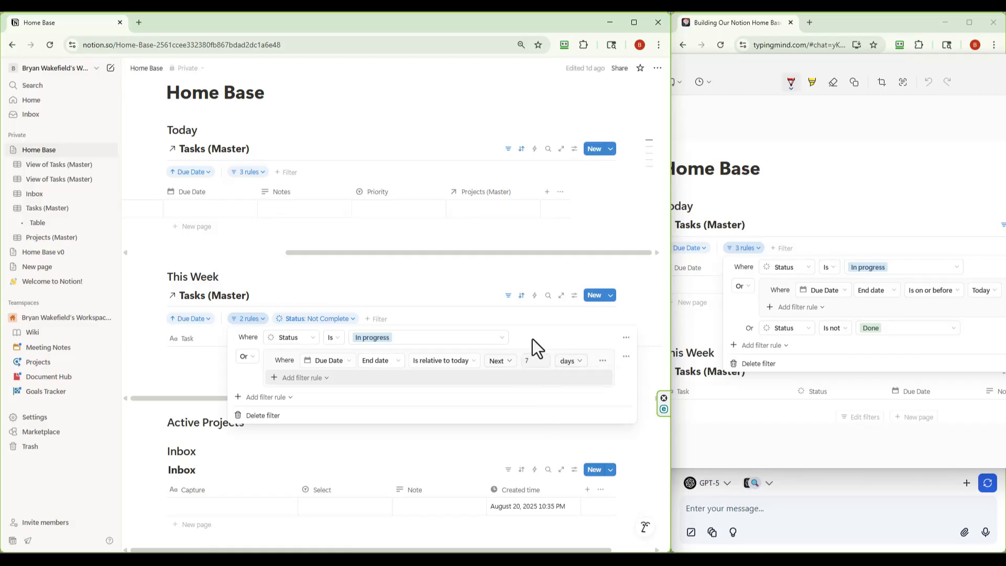
pyautogui.click(213, 361)
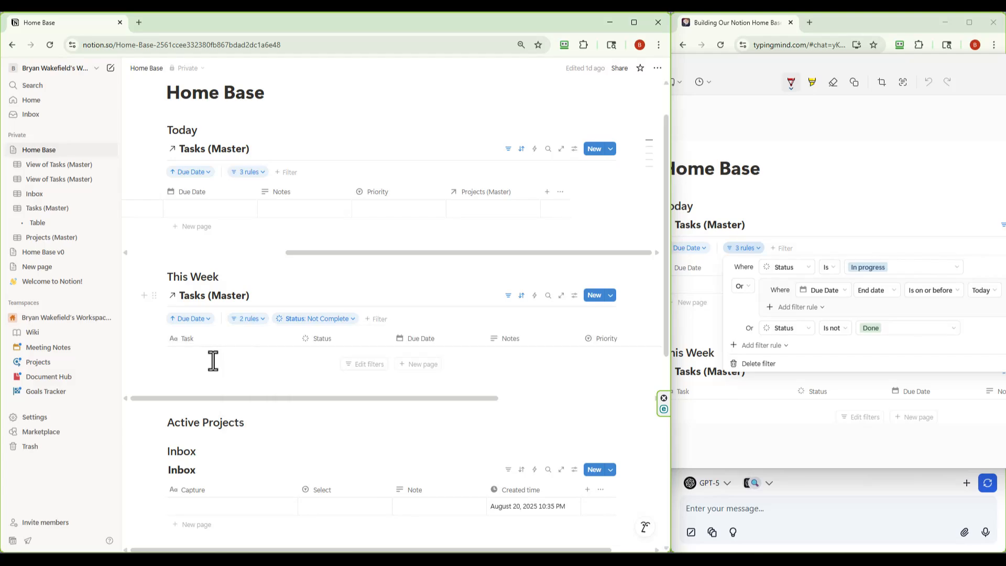
# Add a third rule to the This Week filter, Status is not Done, selecting the whole Complete group instead of In progress
pyautogui.click(262, 320)
pyautogui.click(242, 397)
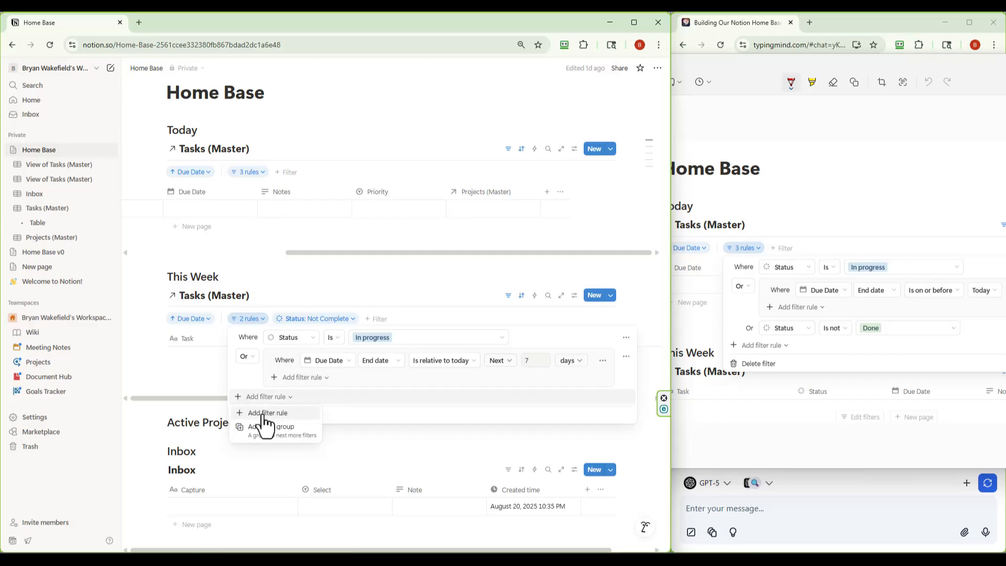
pyautogui.click(265, 413)
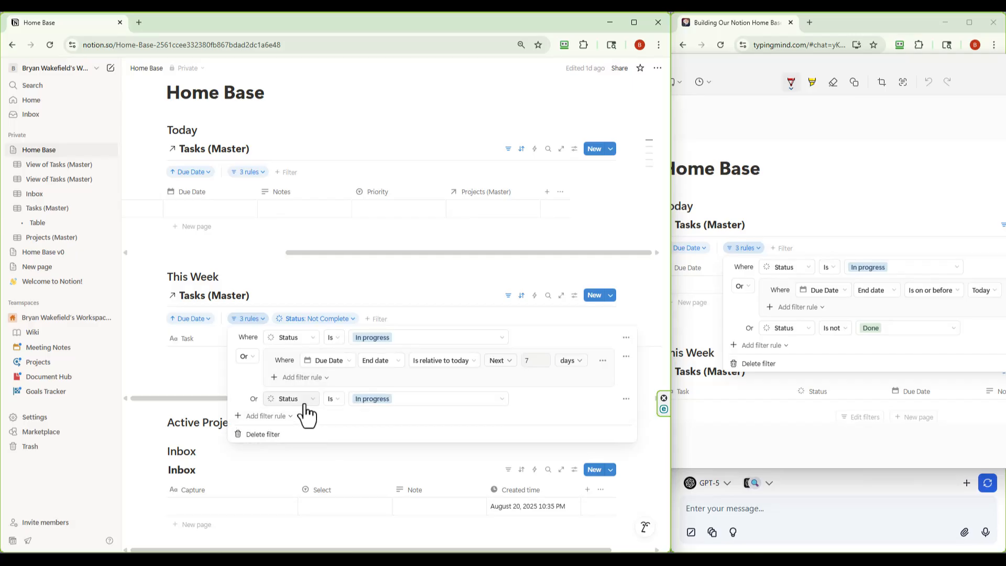
pyautogui.click(334, 400)
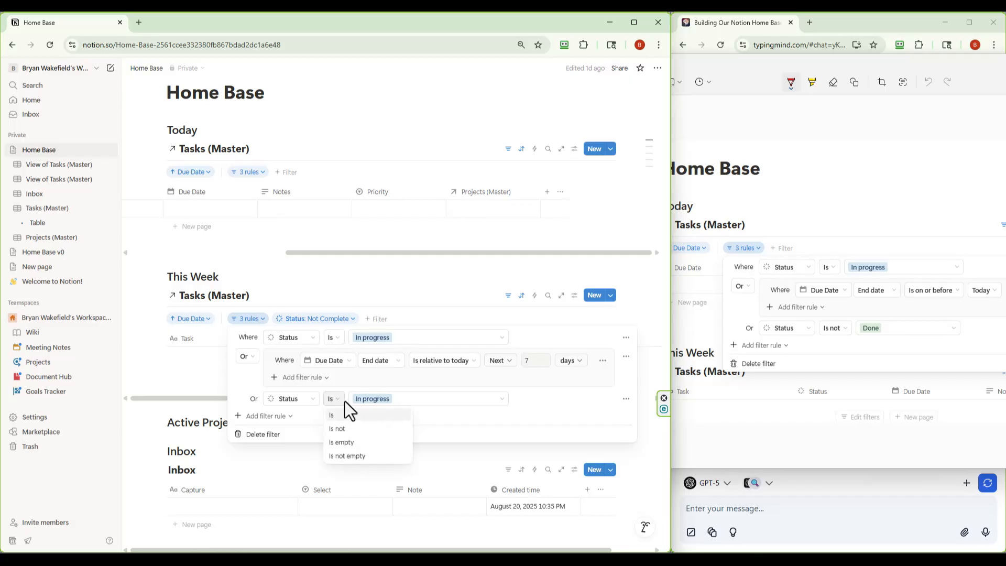
pyautogui.click(336, 430)
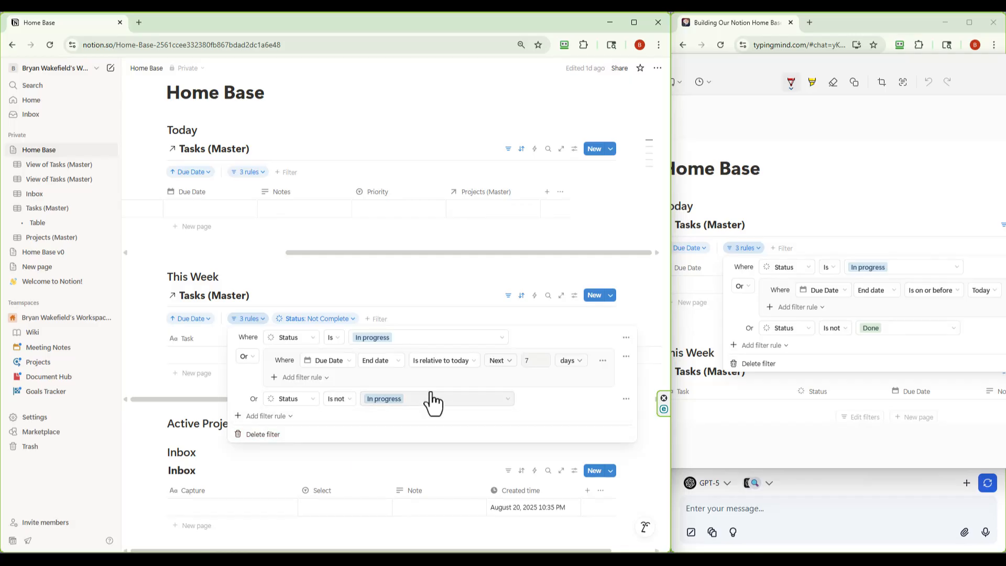
pyautogui.click(501, 402)
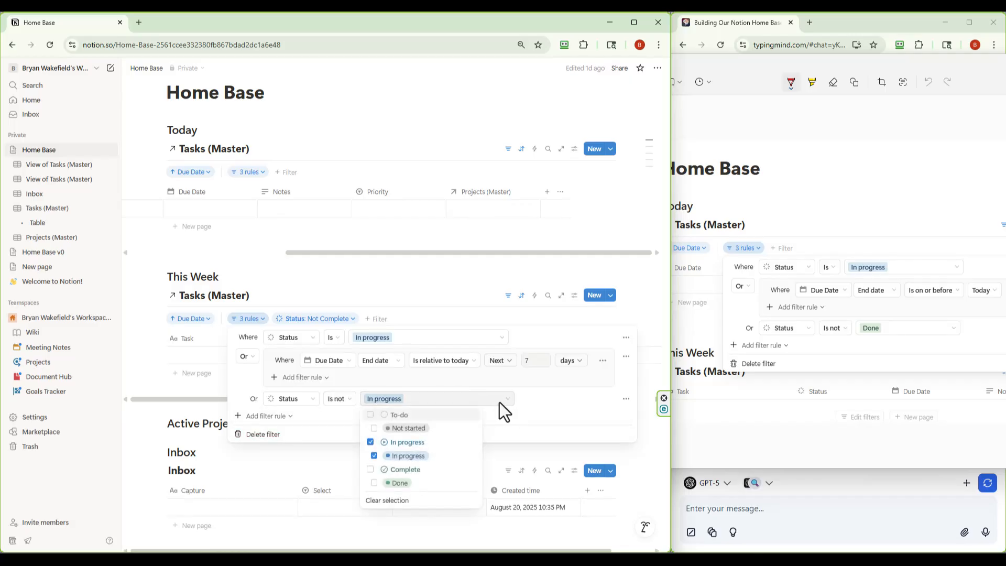
pyautogui.click(370, 469)
pyautogui.click(371, 443)
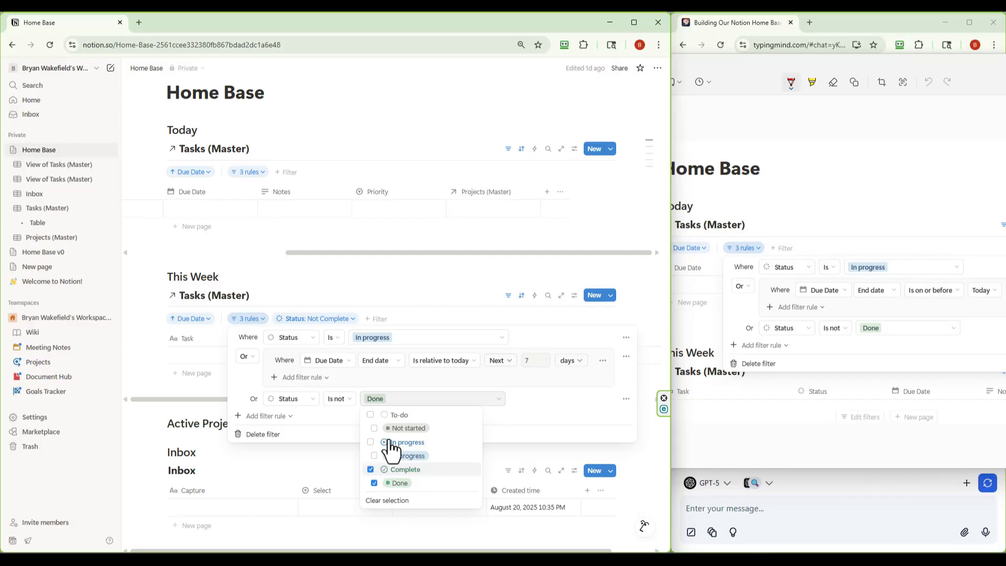
pyautogui.click(141, 329)
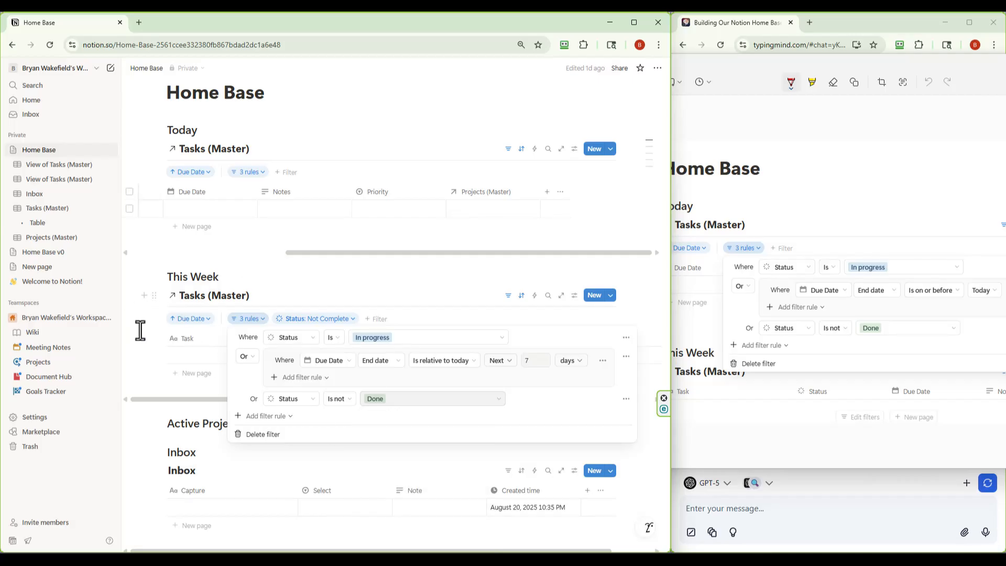
pyautogui.click(140, 330)
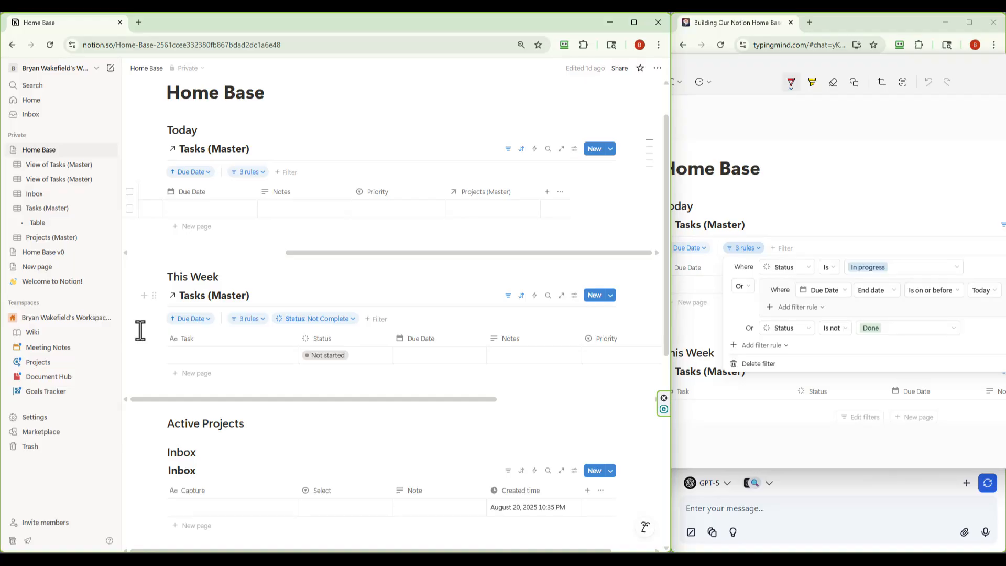
# Move the Snipping Tool window out of the way and clear the selection in the This Week view's separate Status filter
pyautogui.click(943, 70)
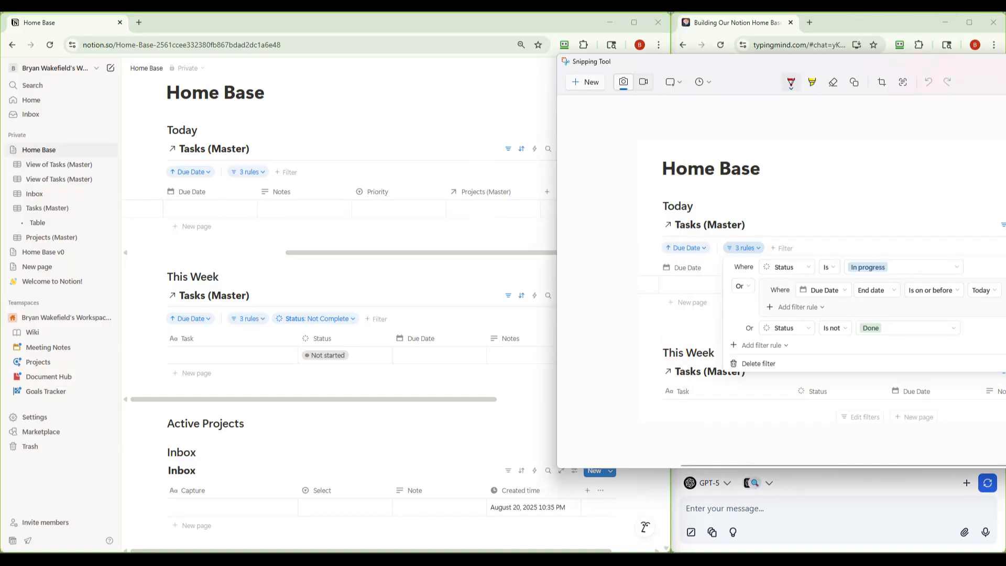
pyautogui.moveTo(728, 61); pyautogui.dragTo(0, 78)
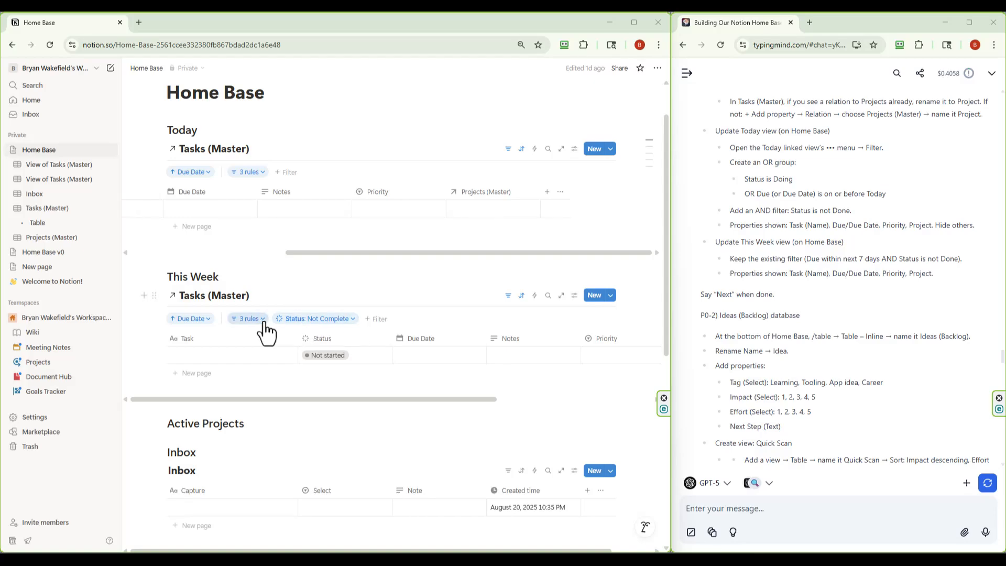
pyautogui.click(347, 321)
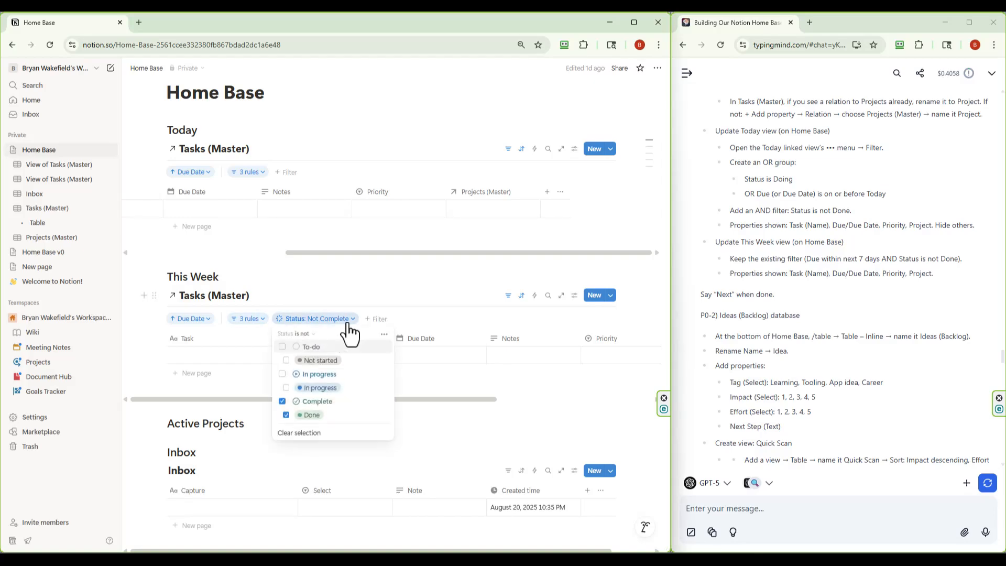
pyautogui.click(304, 435)
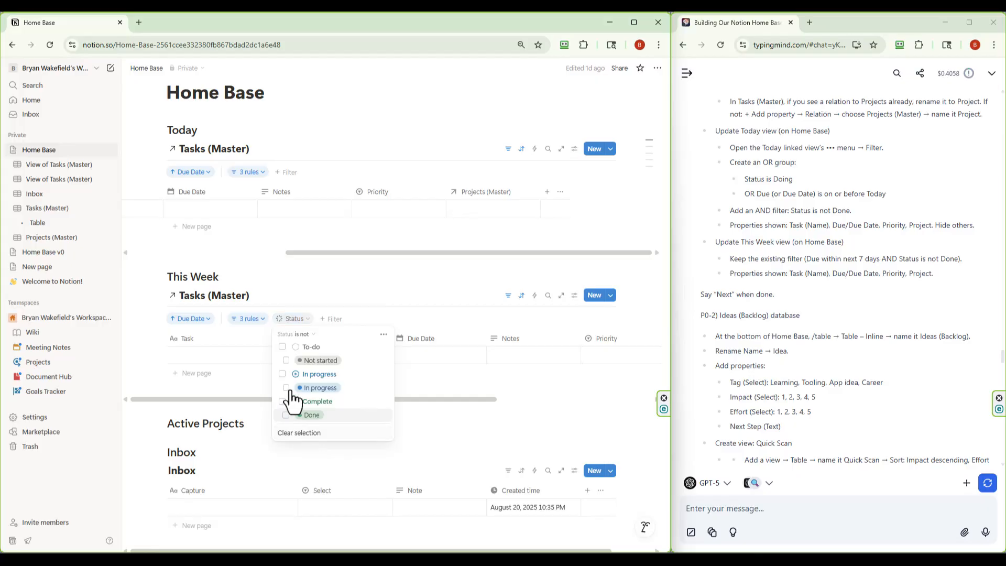
pyautogui.click(292, 281)
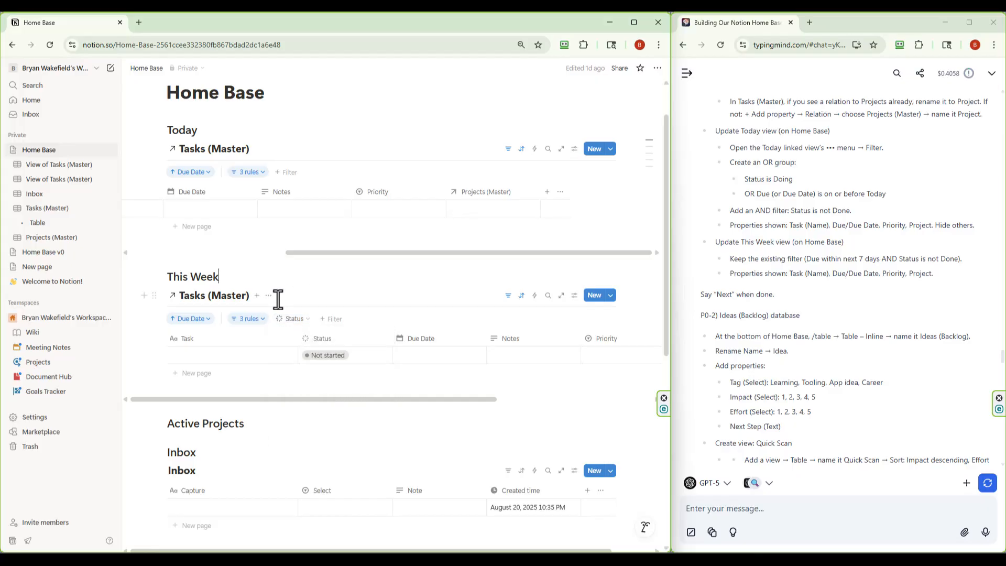
pyautogui.click(304, 322)
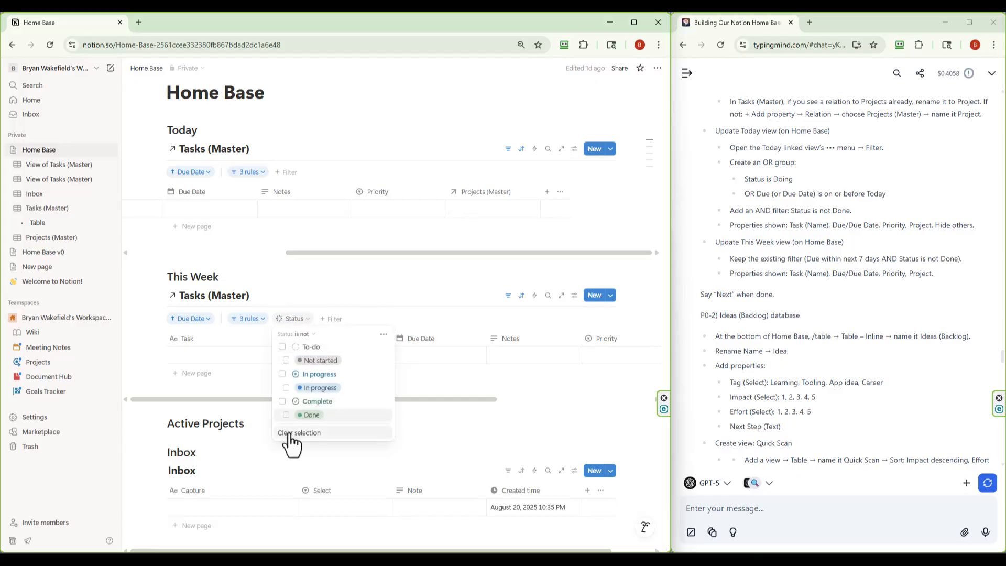
pyautogui.click(326, 276)
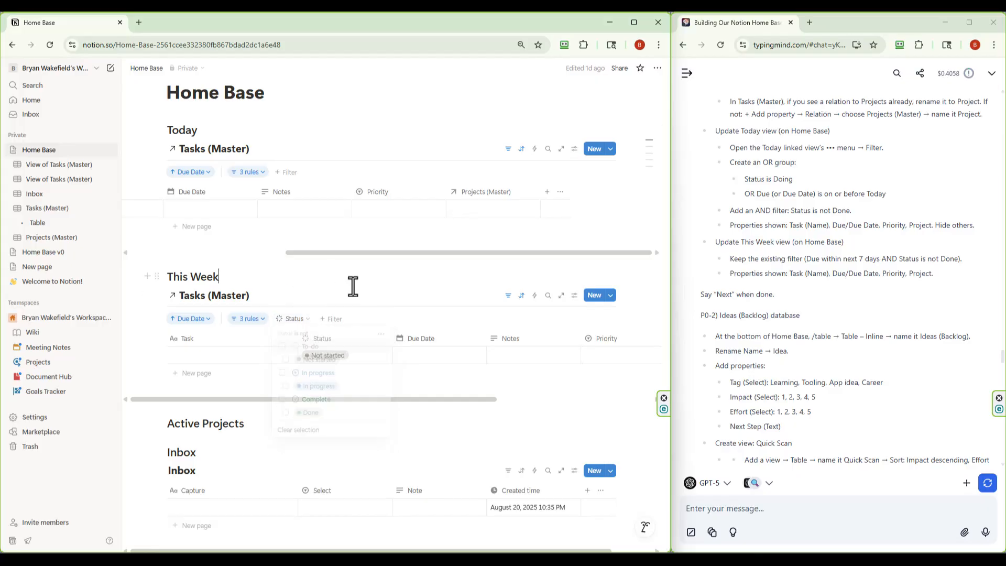
pyautogui.click(264, 322)
pyautogui.click(328, 299)
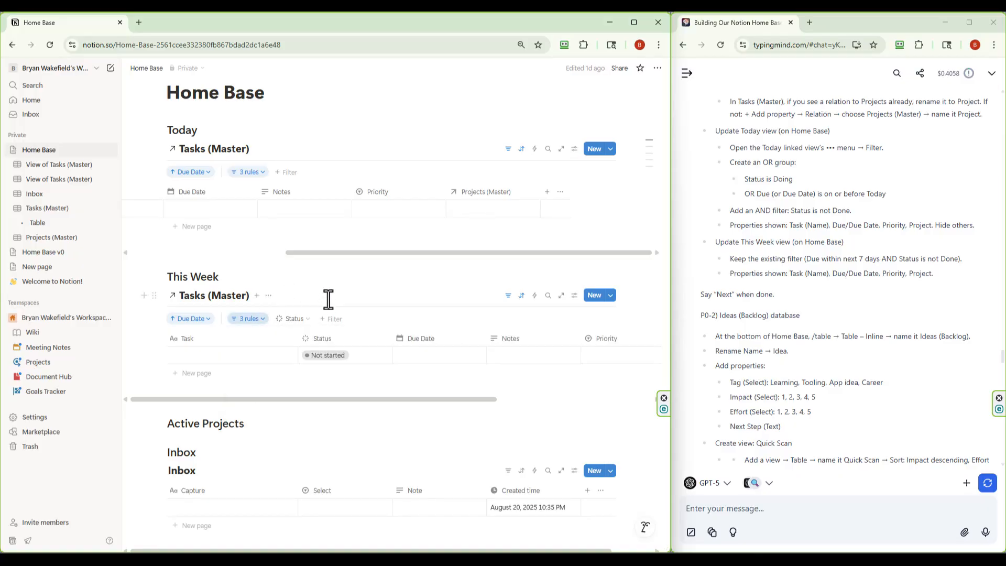
pyautogui.click(288, 321)
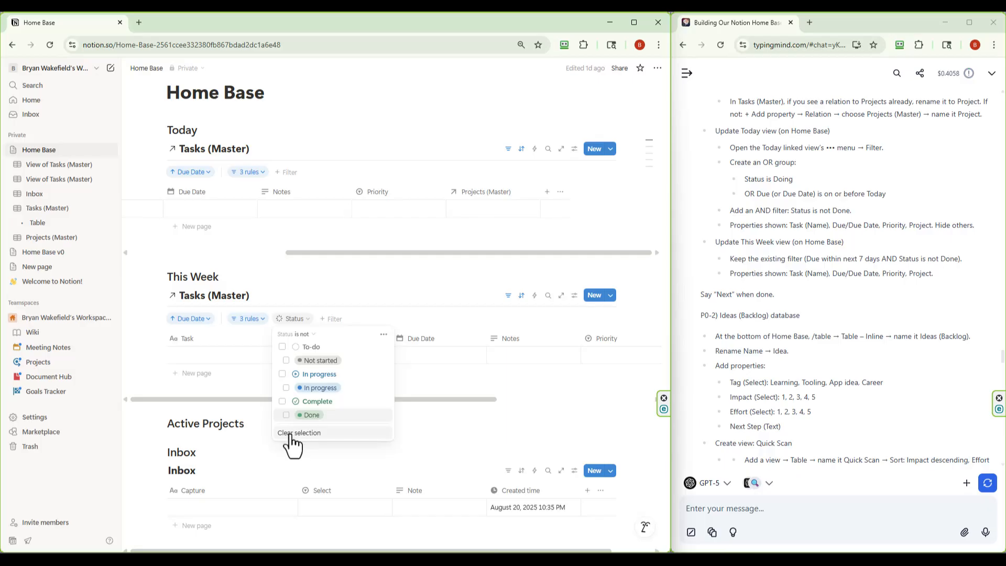
pyautogui.click(330, 277)
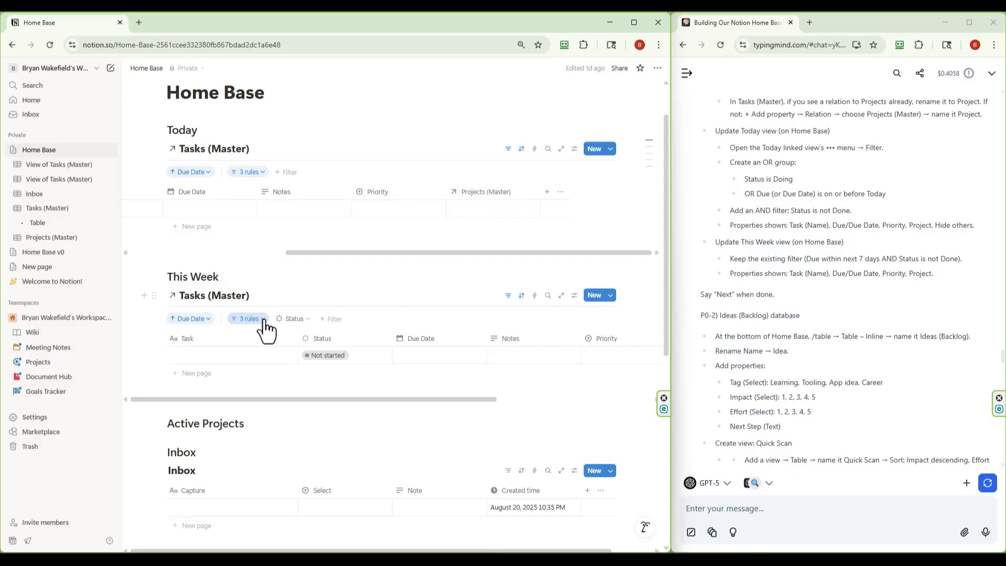
# Show the This Week filter's rules and capture a screenshot of the This Week section with them
pyautogui.click(248, 320)
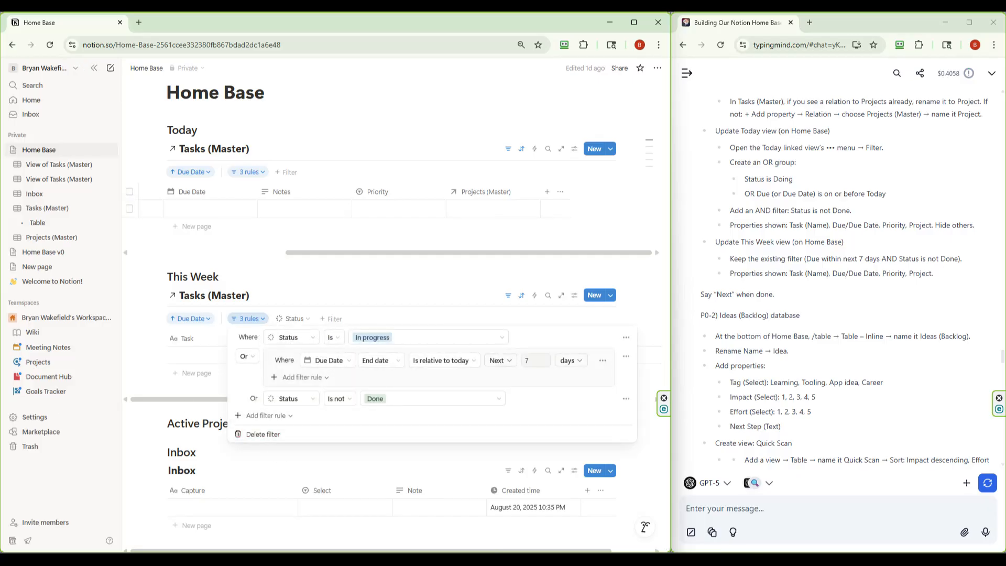
pyautogui.press('super+shift+s')
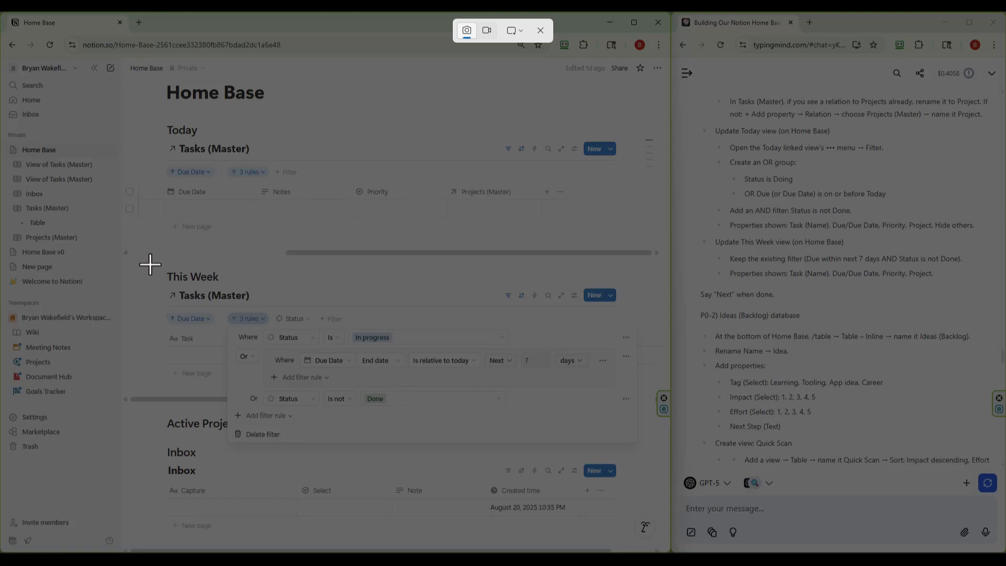
pyautogui.moveTo(149, 261); pyautogui.dragTo(646, 462)
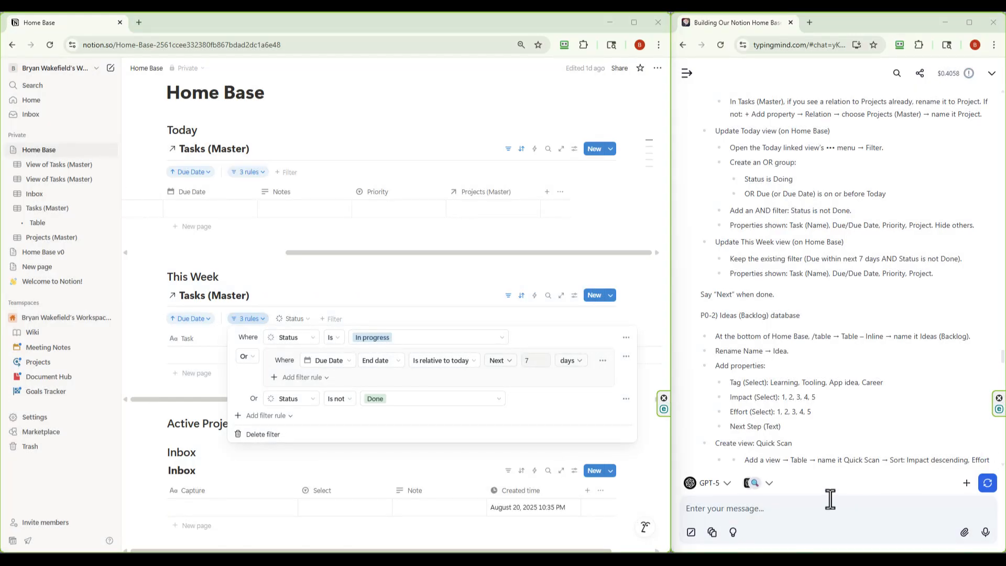
# Start a message to the AI assistant reading "Ok, here's the update for This Week."
pyautogui.click(740, 509)
pyautogui.write("Ok, here's")
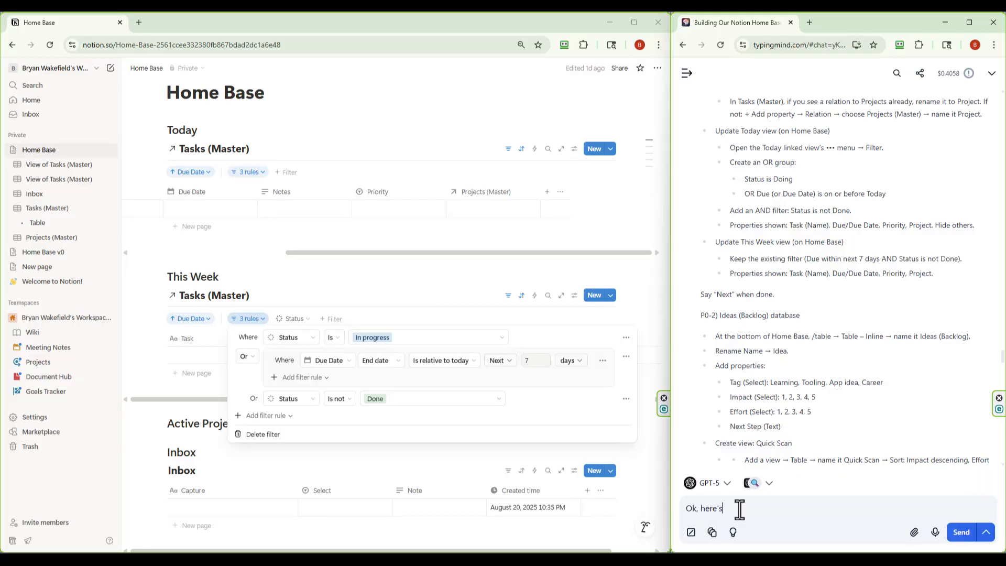
pyautogui.write(' the update for This Week.')
# Expand the status choices of the Status is not Done rule and capture the This Week section with them showing
pyautogui.click(498, 400)
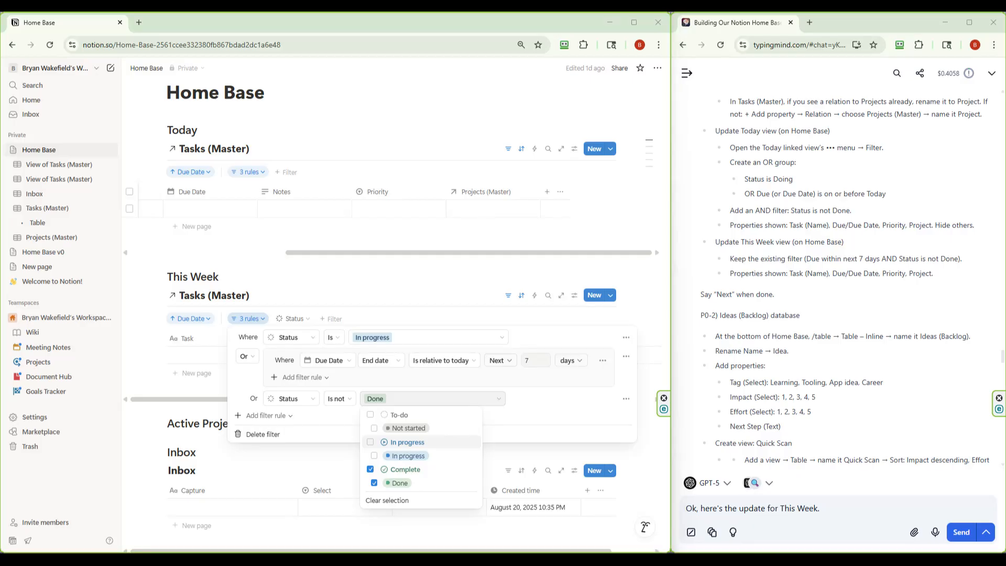
pyautogui.press('super+shift+s')
pyautogui.moveTo(150, 262); pyautogui.dragTo(649, 518)
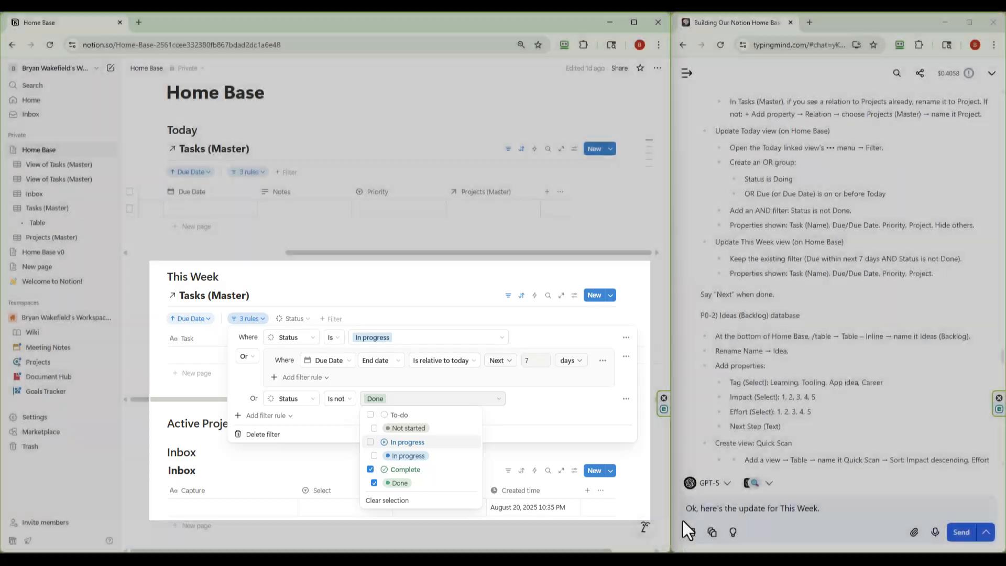
# Add "Done is part of Complete and I'm ok with that unless you see an issue" to the message, paste the screenshot and send it
pyautogui.click(826, 509)
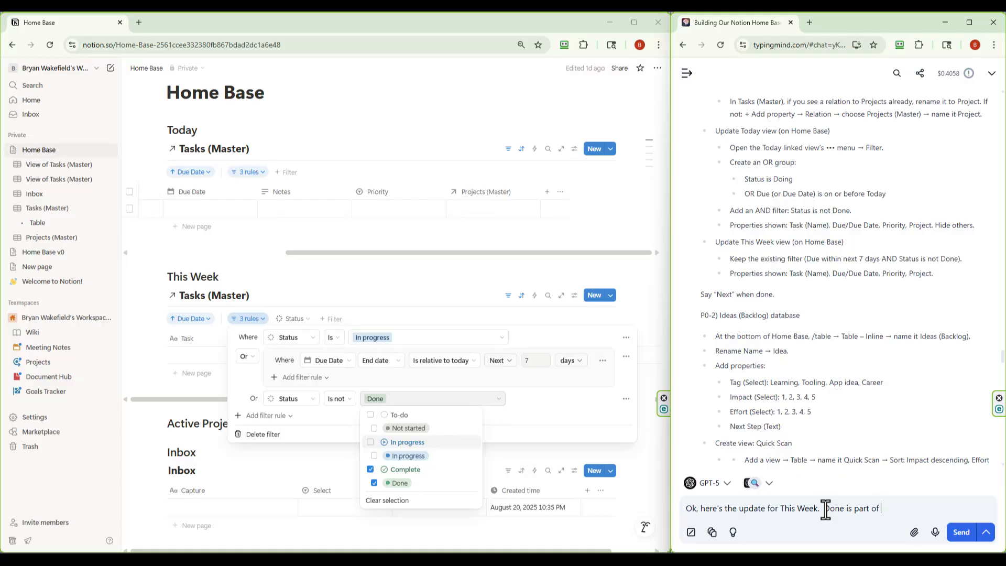
pyautogui.write('comp')
pyautogui.write('Comp')
pyautogui.write('lete')
pyautogui.write(" and I'm ok with ")
pyautogui.write('that unless you')
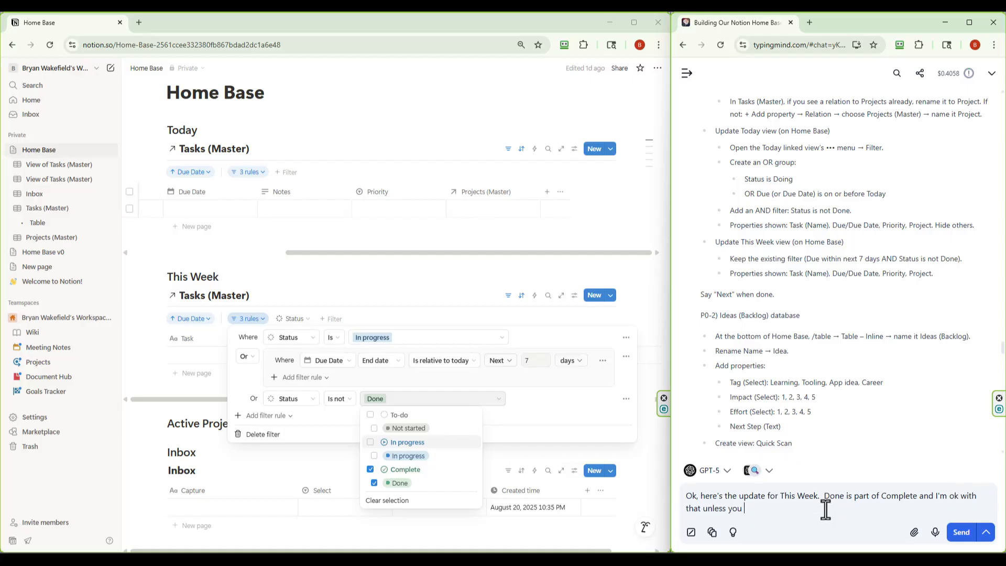
pyautogui.write(' see an issue')
pyautogui.hotkey('ctrl', 'v')
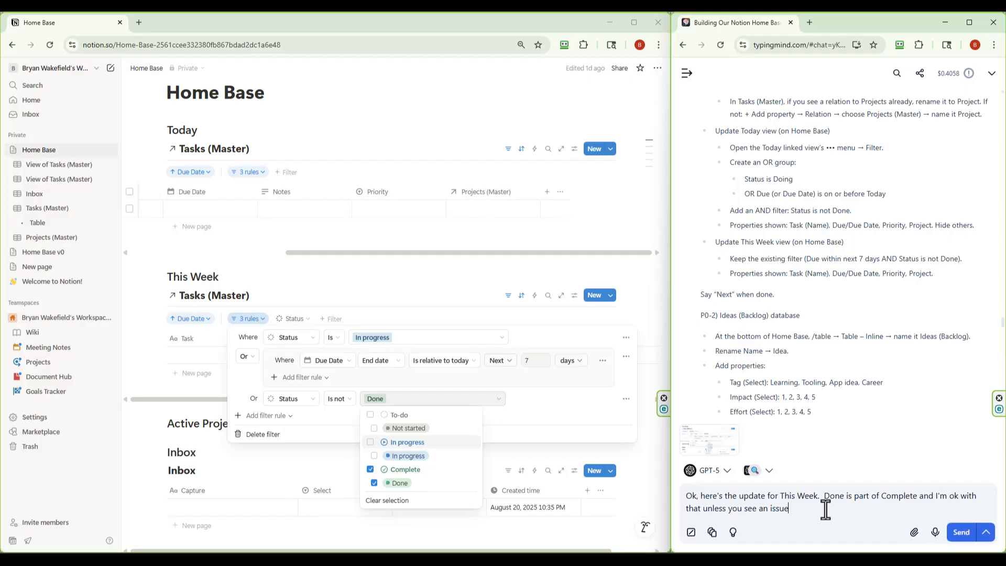
pyautogui.press('Return')
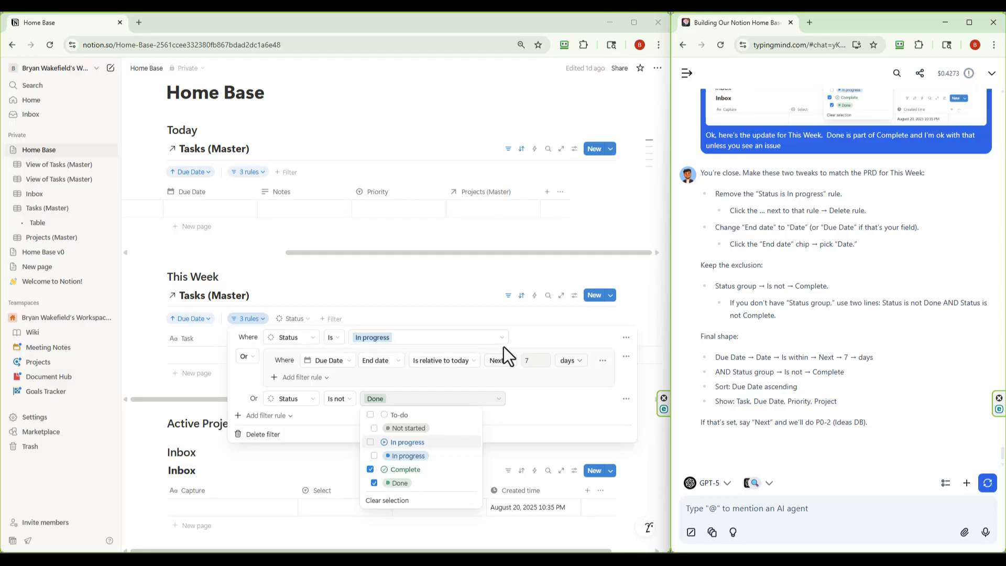
# Remove the "Status is In progress" rule from the This Week filter
pyautogui.click(626, 339)
pyautogui.click(626, 338)
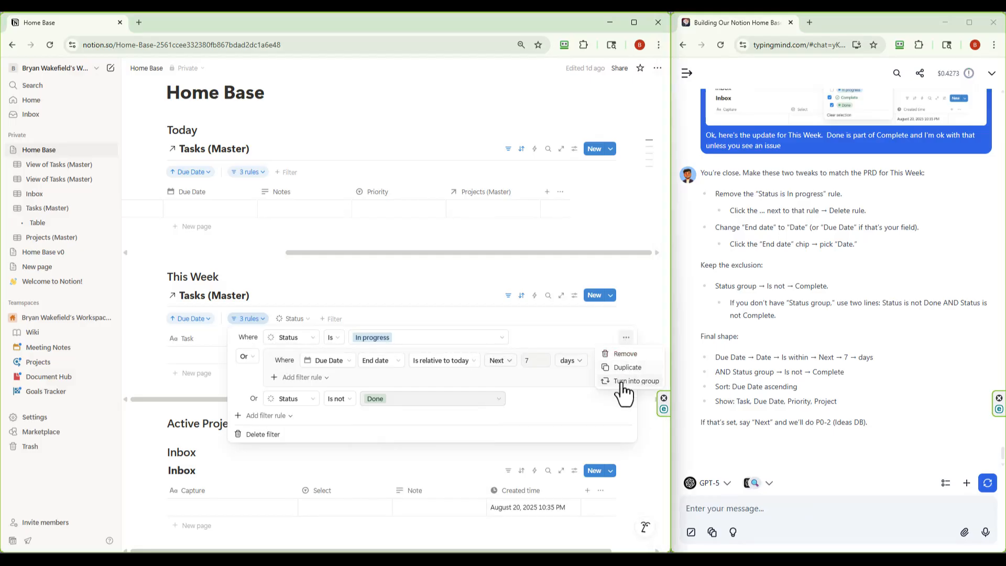
pyautogui.click(623, 354)
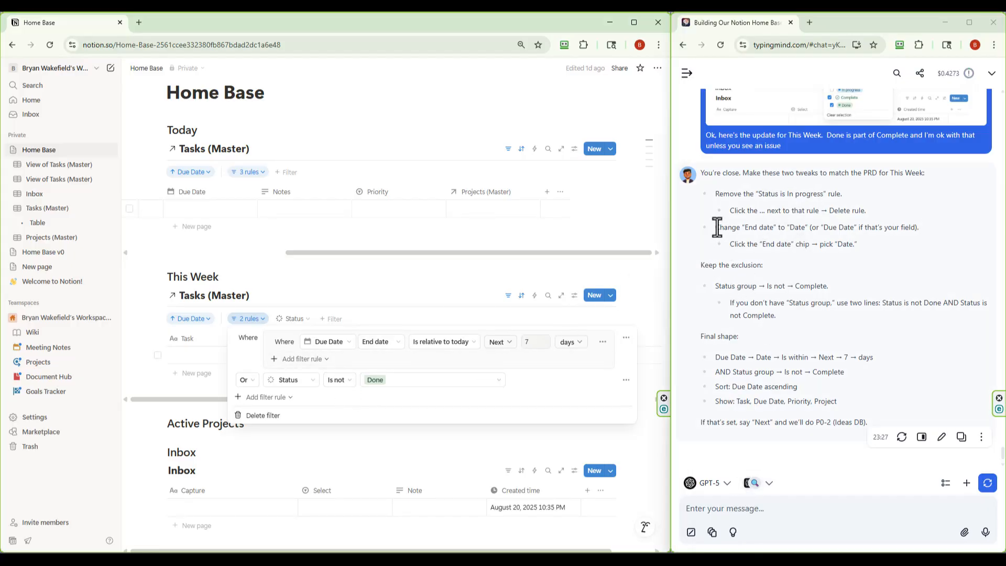
# Check the Due Date rule's property and date choices in the This Week filter for a plain "Date" option
pyautogui.moveTo(716, 229); pyautogui.dragTo(809, 230)
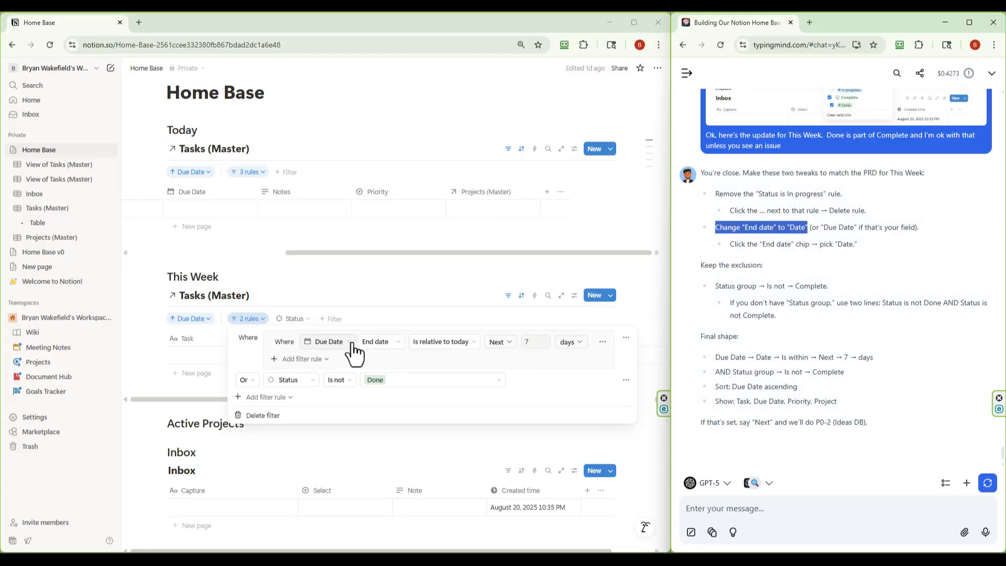
pyautogui.click(398, 352)
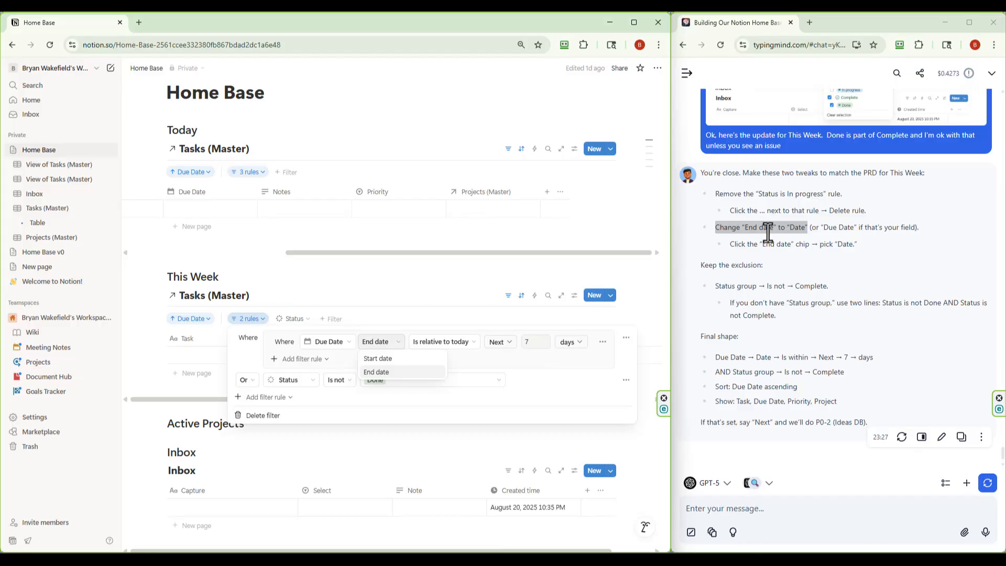
pyautogui.click(738, 245)
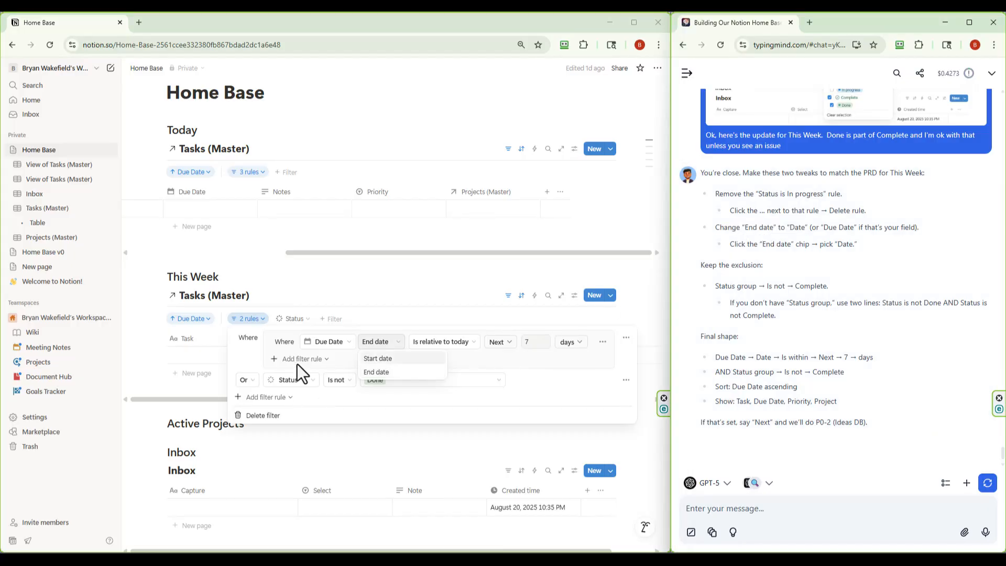
pyautogui.click(348, 345)
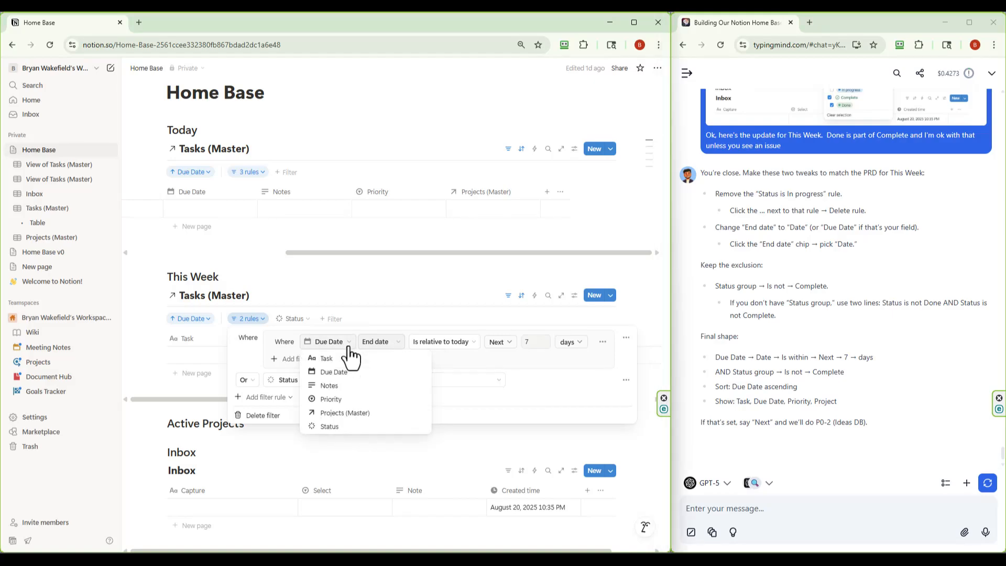
pyautogui.click(388, 341)
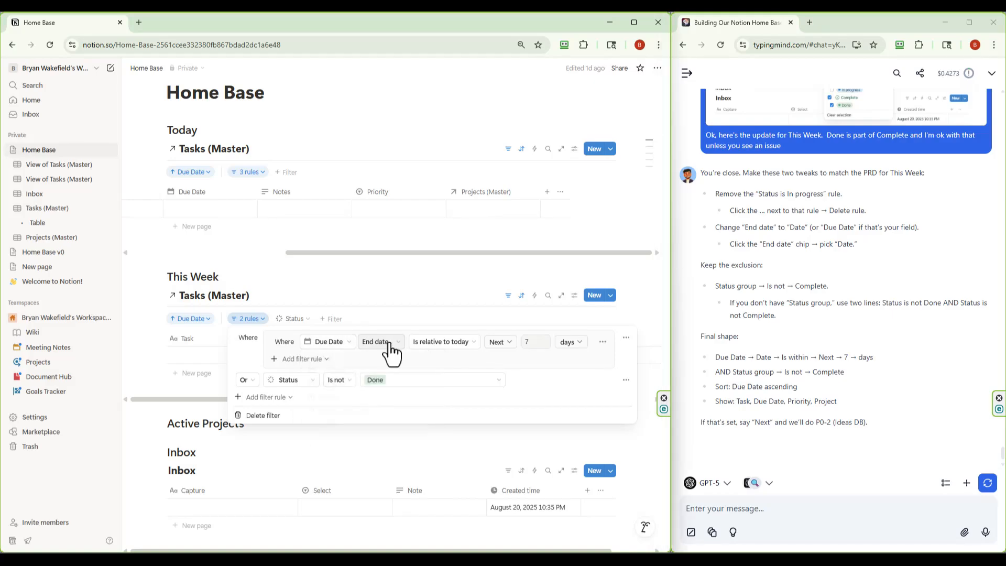
pyautogui.click(389, 342)
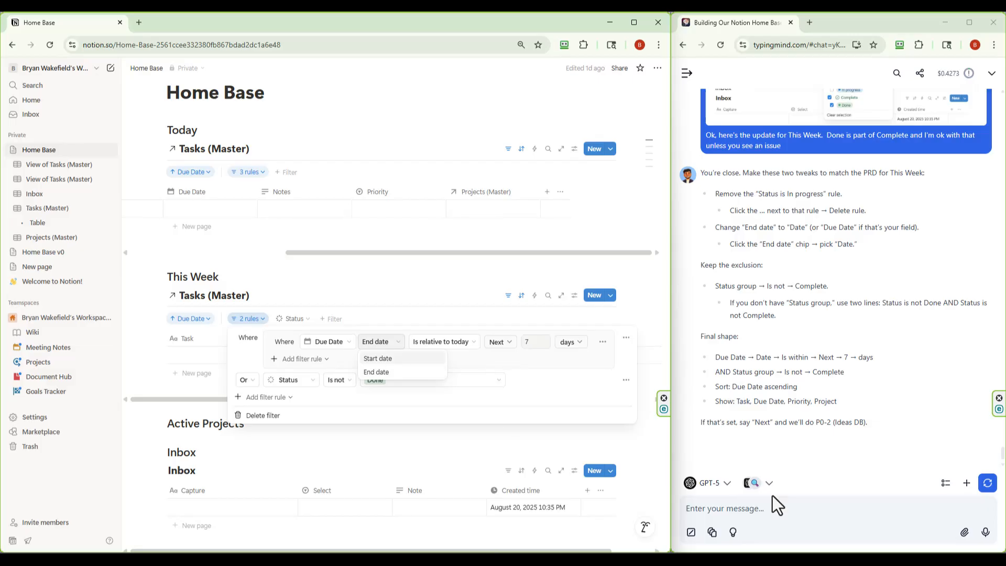
# Quote the assistant's line Change "End date" to "Date", add "- I only have Start and End Dates in this drop down" and send the message
pyautogui.click(763, 519)
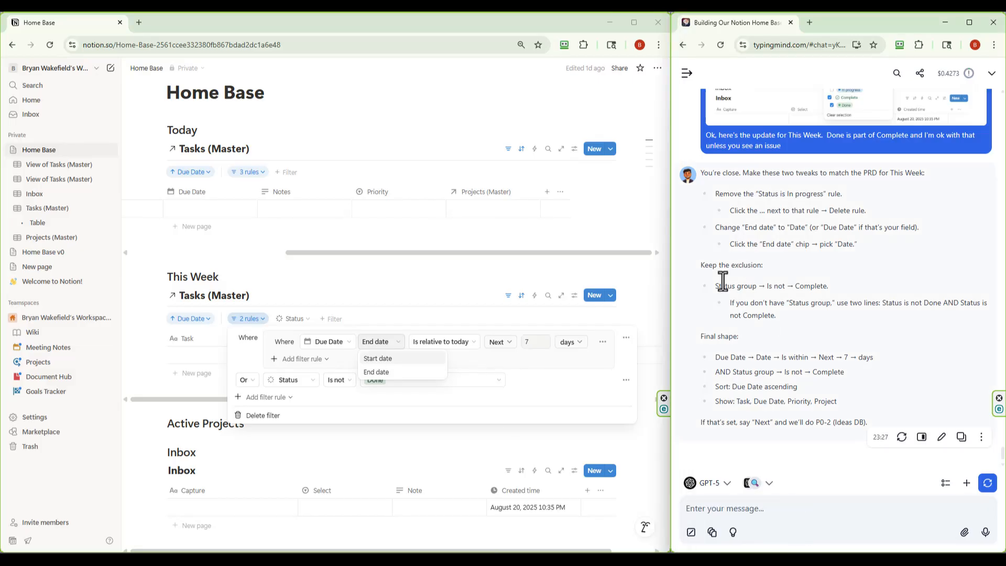
pyautogui.moveTo(715, 227); pyautogui.dragTo(810, 233)
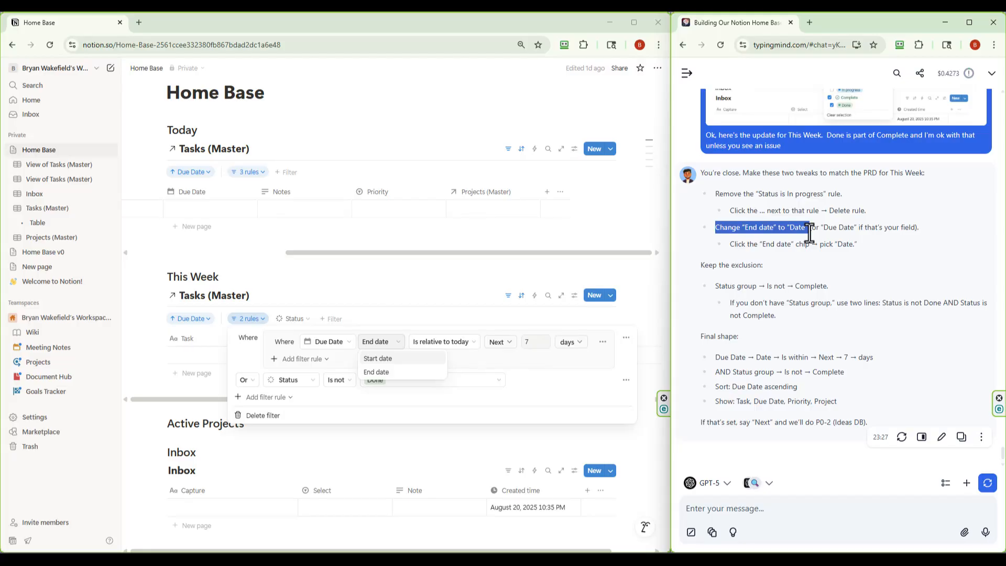
pyautogui.hotkey('ctrl', 'c')
pyautogui.click(768, 511)
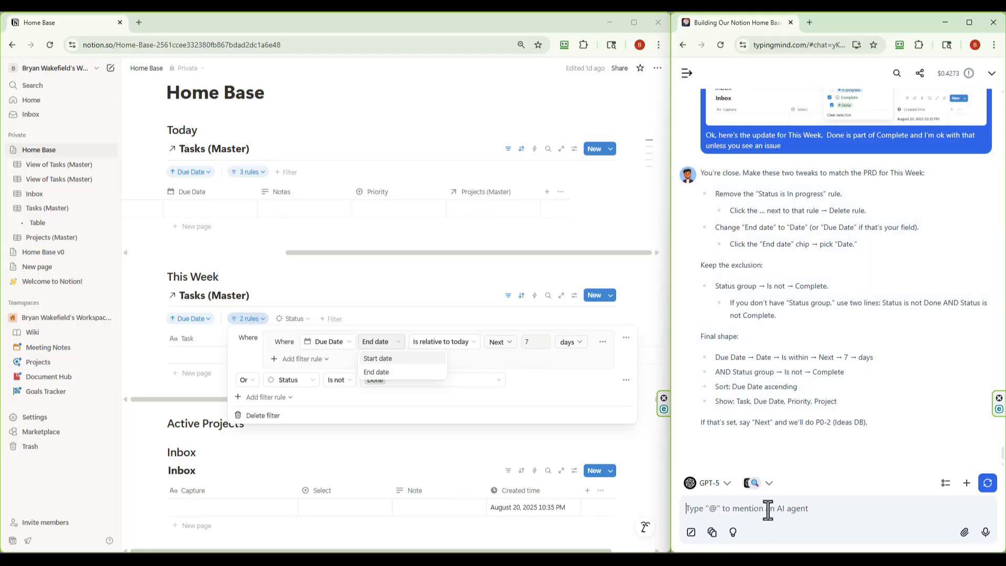
pyautogui.hotkey('ctrl', 'v')
pyautogui.write('- I')
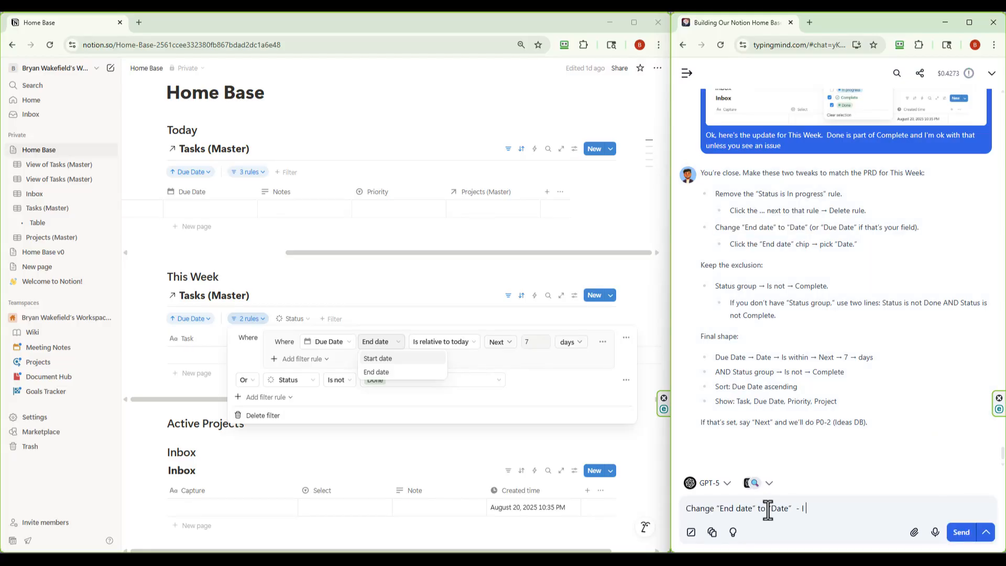
pyautogui.write(' only have Start and End Dates in the')
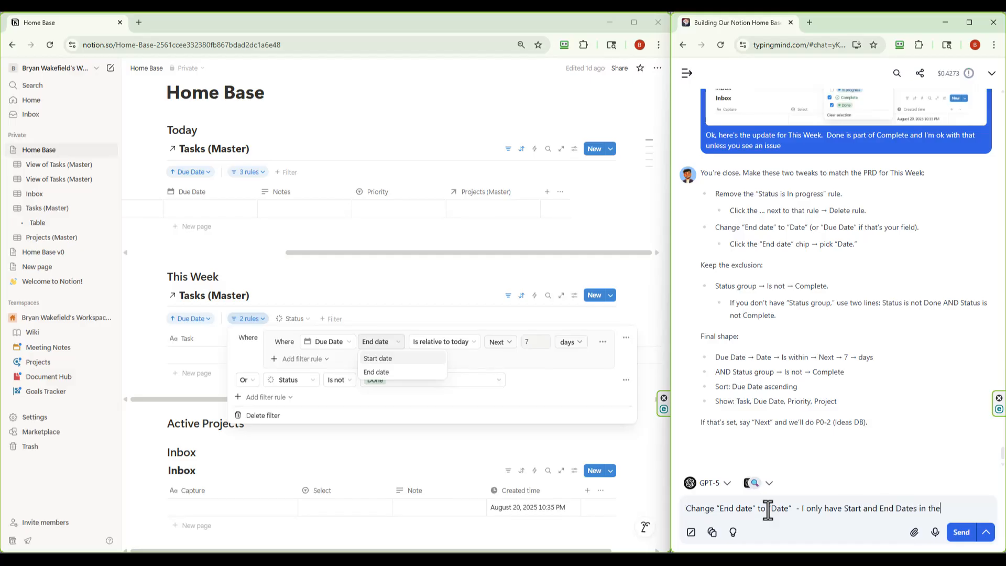
pyautogui.press('BackSpace')
pyautogui.write('i sd')
pyautogui.press('BackSpace')
pyautogui.press('BackSpace')
pyautogui.press('BackSpace')
pyautogui.write('s drop down')
pyautogui.press('Return')
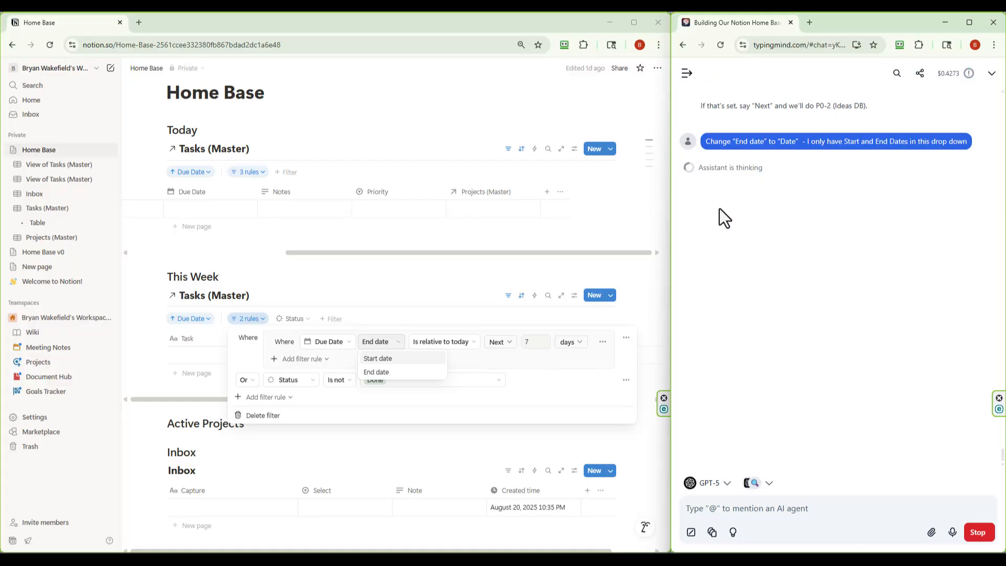
# Read the assistant's answer about the End date choice and check the property choices of the This Week filter's Status rule
pyautogui.scroll(5, 718, 210)
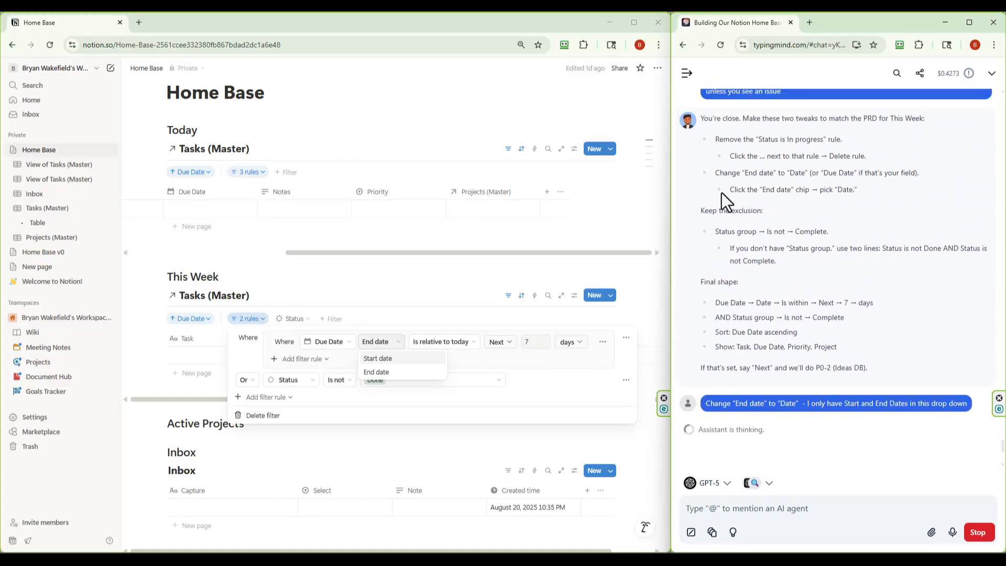
pyautogui.scroll(-1, 691, 227)
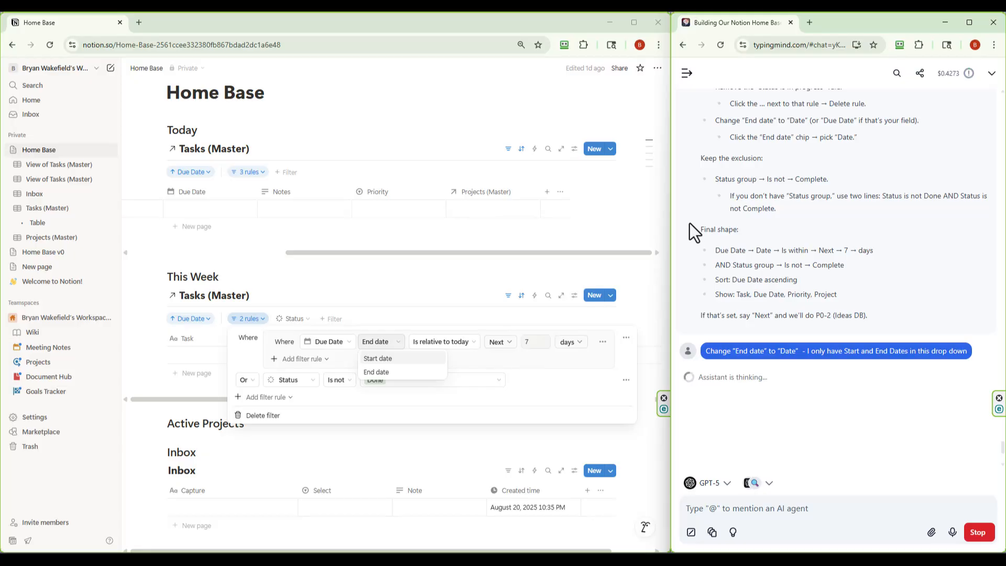
pyautogui.click(386, 313)
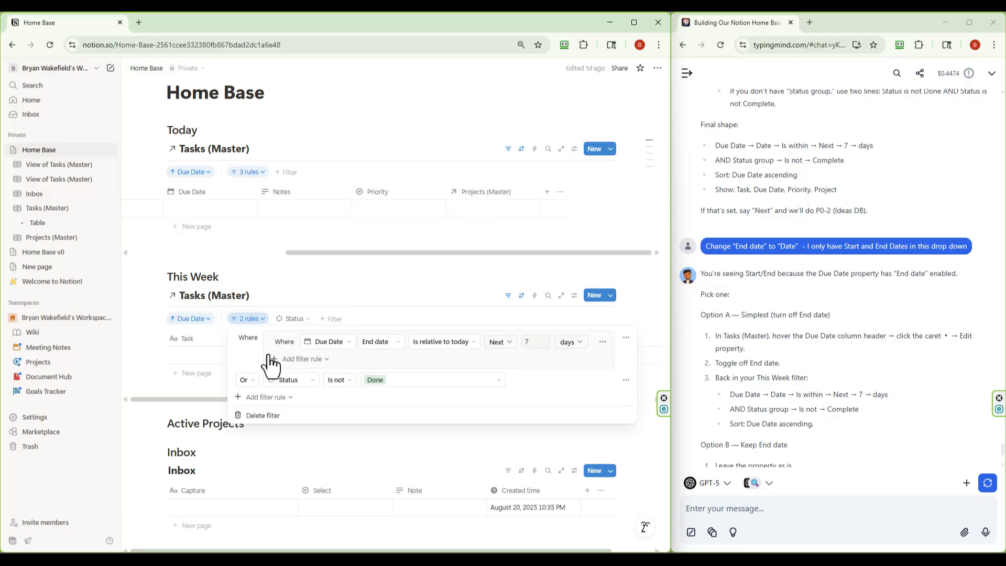
pyautogui.click(311, 381)
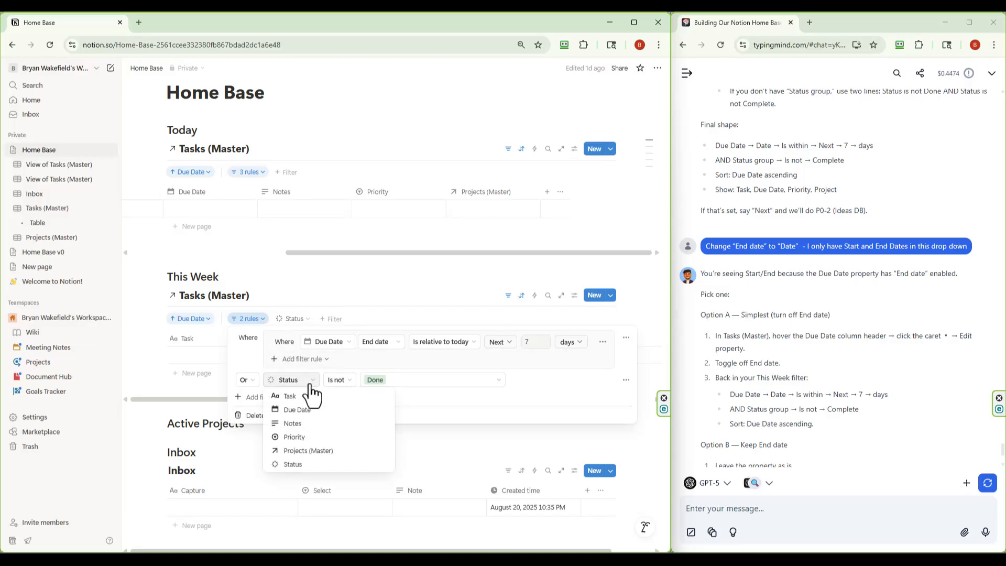
pyautogui.click(252, 358)
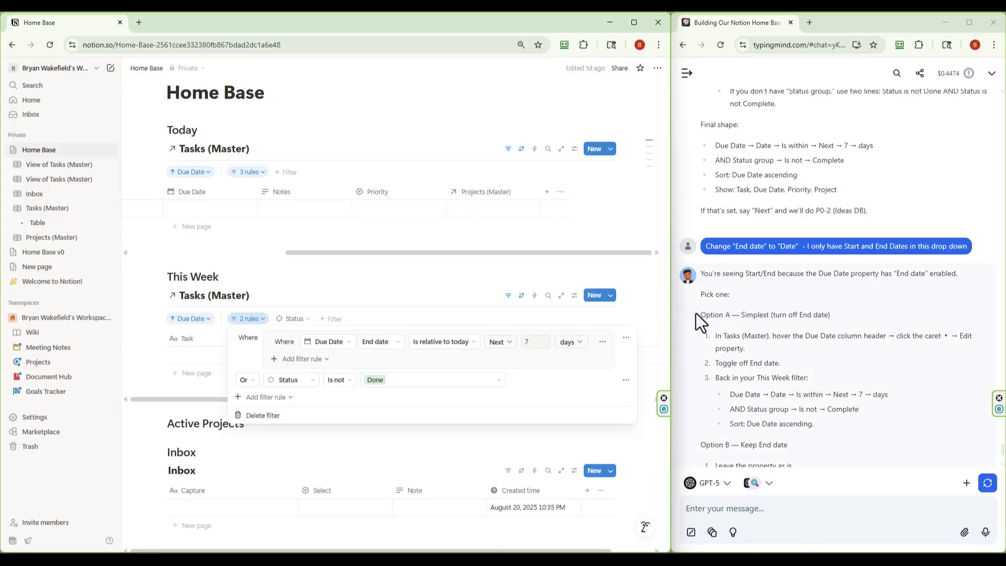
pyautogui.scroll(-2, 697, 338)
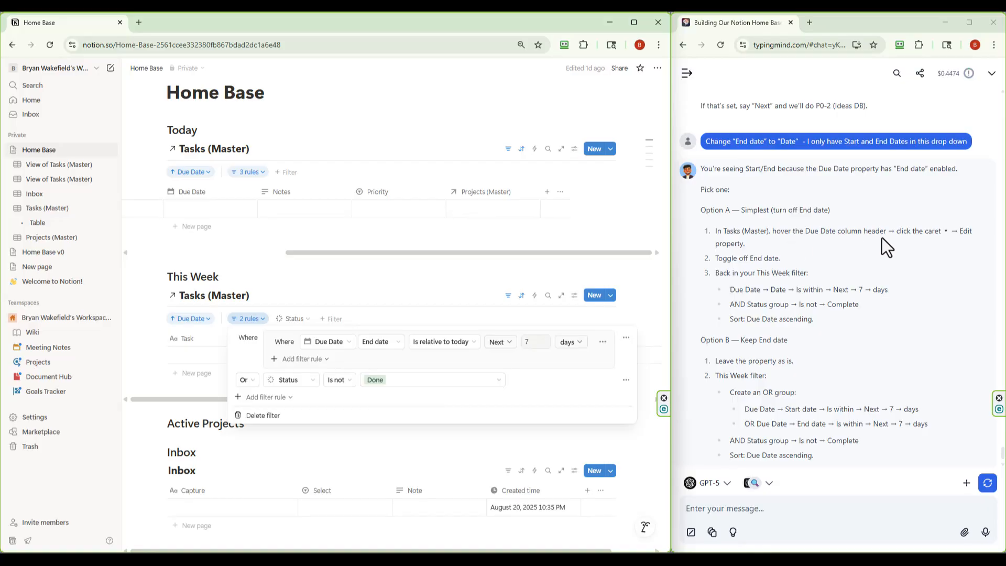
# Examine the This Week Due Date column's date format, time format, notification and type settings for an End date toggle
pyautogui.click(443, 278)
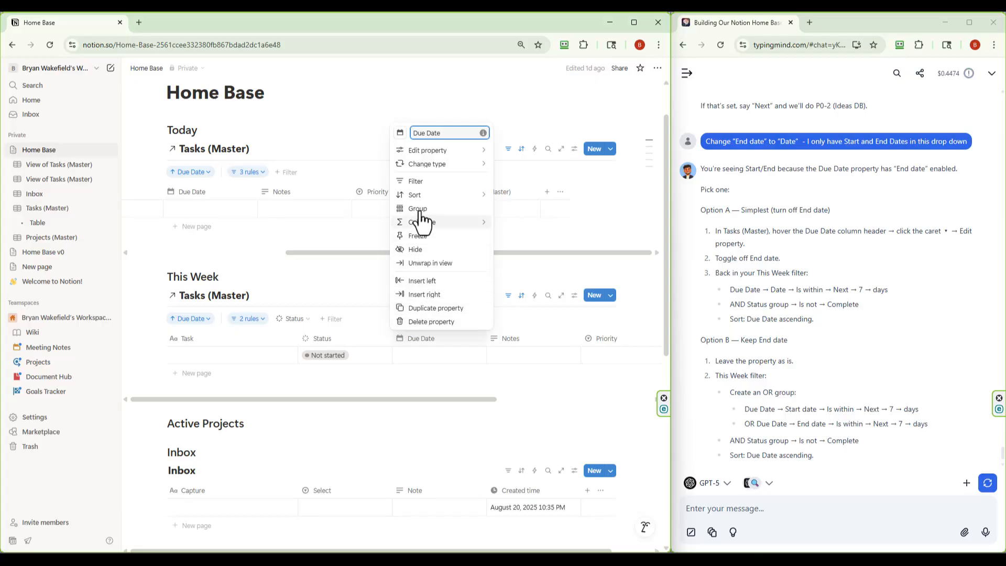
pyautogui.moveTo(427, 153)
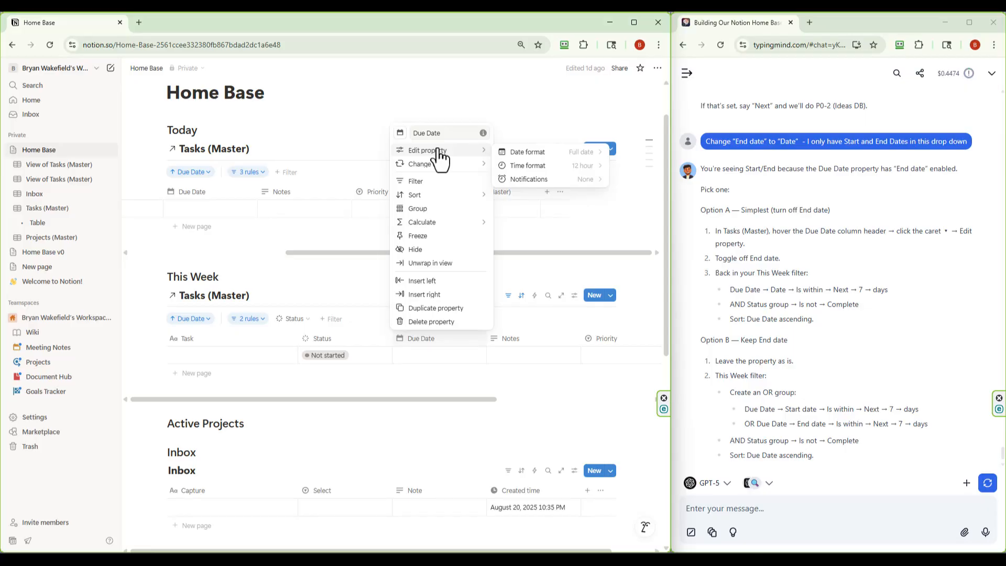
pyautogui.click(585, 153)
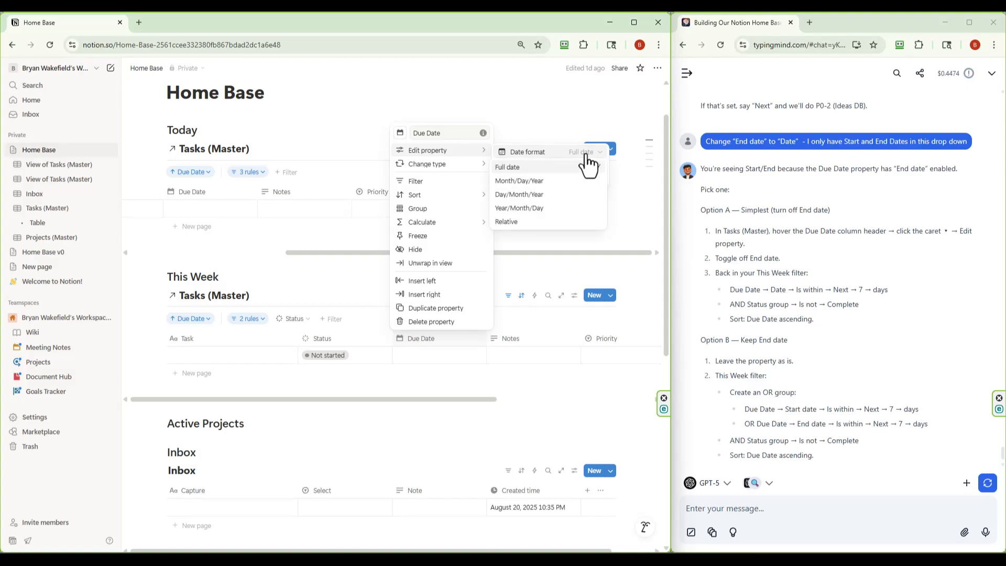
pyautogui.click(586, 153)
pyautogui.click(587, 165)
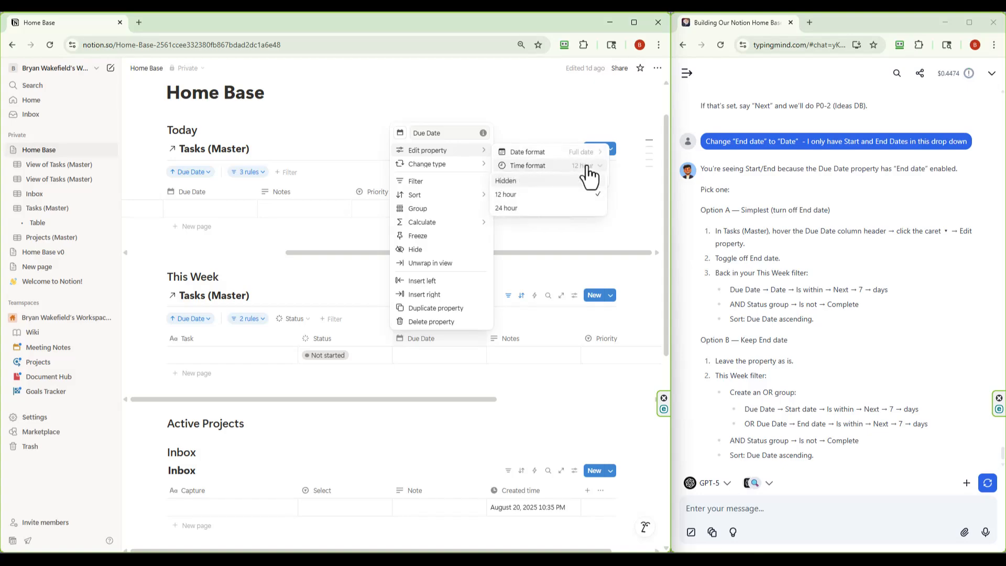
pyautogui.click(588, 166)
pyautogui.click(589, 179)
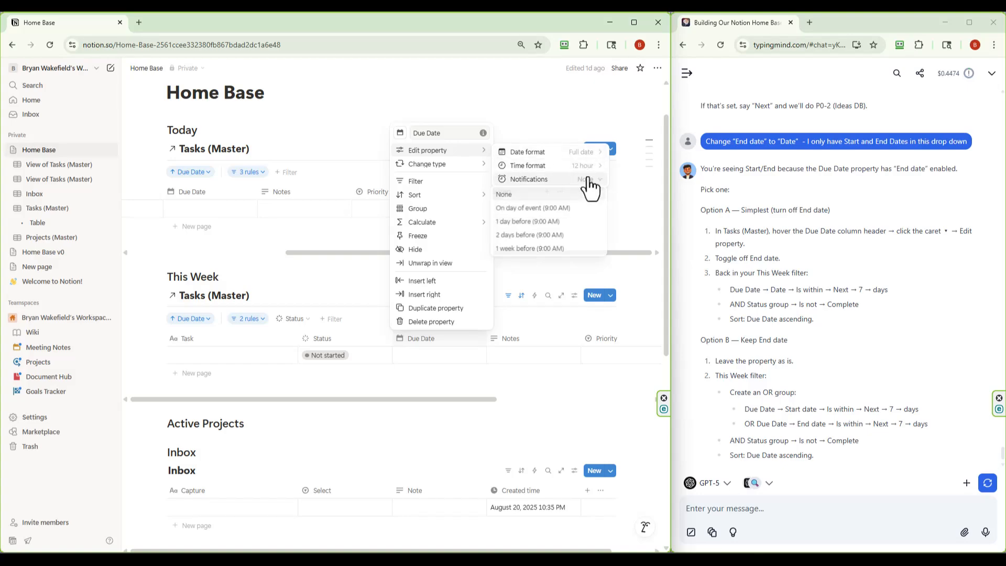
pyautogui.click(589, 179)
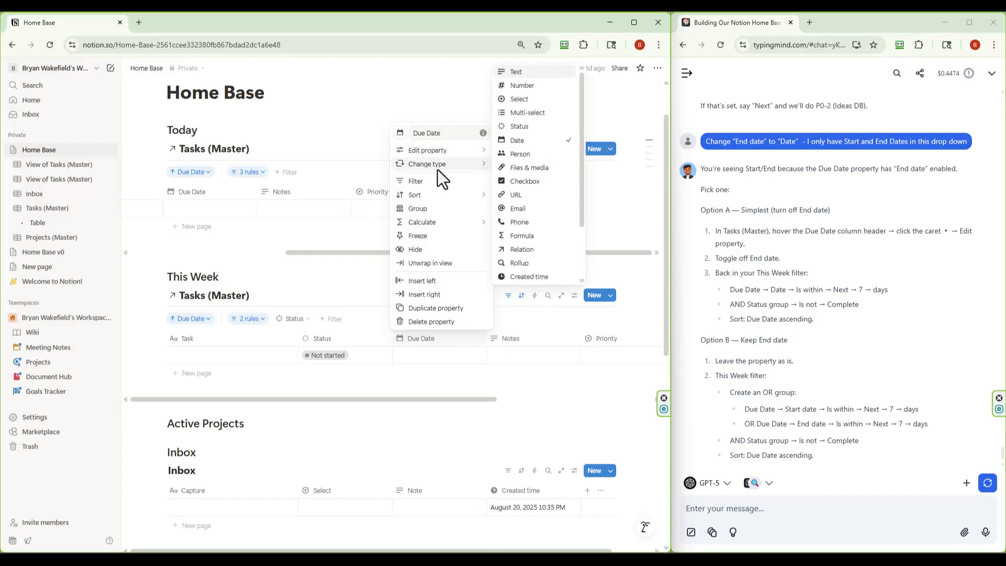
pyautogui.click(531, 150)
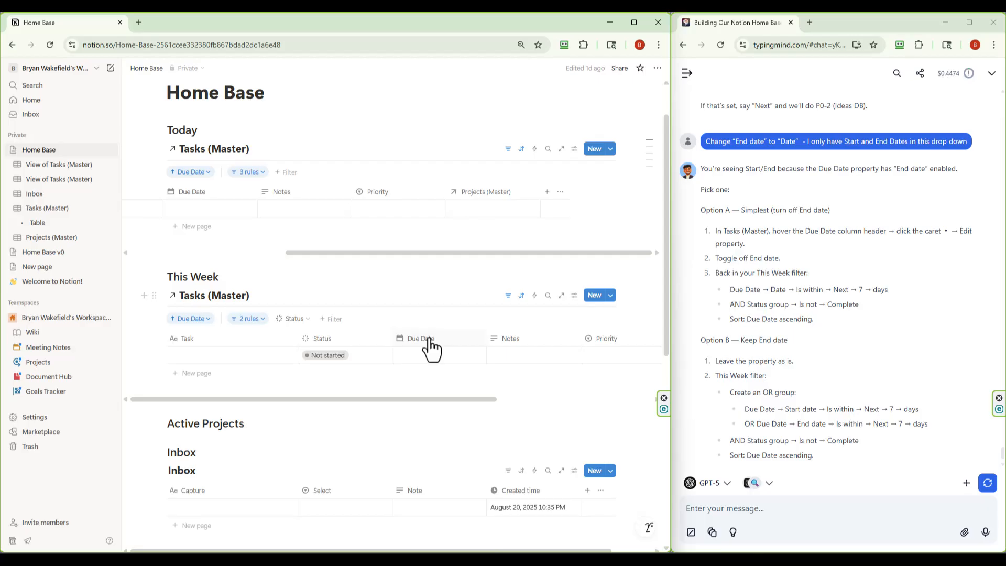
# Inspect the Due Date property's settings in the original Tasks (Master) table for an End date toggle, reselecting Date as its type
pyautogui.scroll(-8, 429, 341)
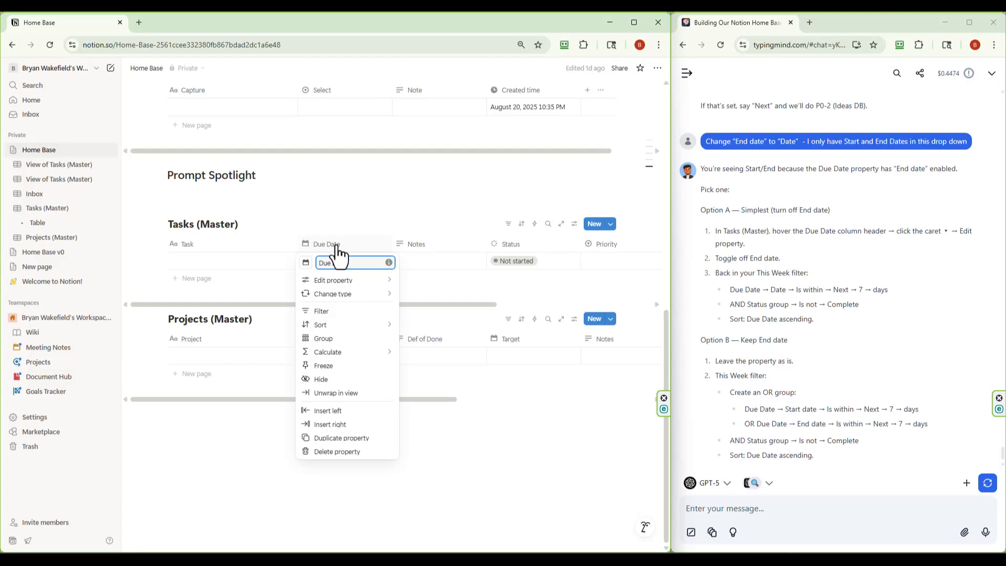
pyautogui.moveTo(346, 283)
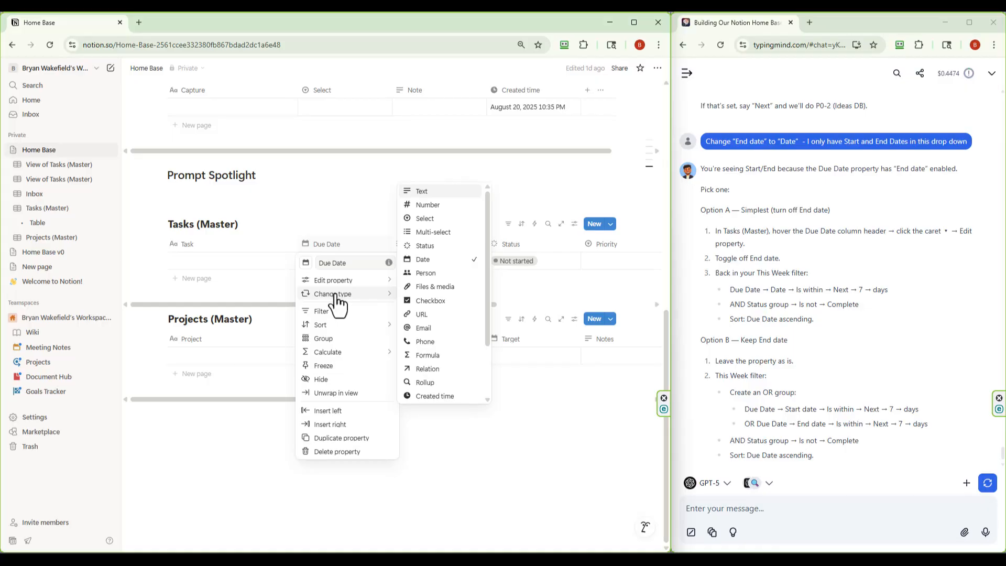
pyautogui.click(354, 206)
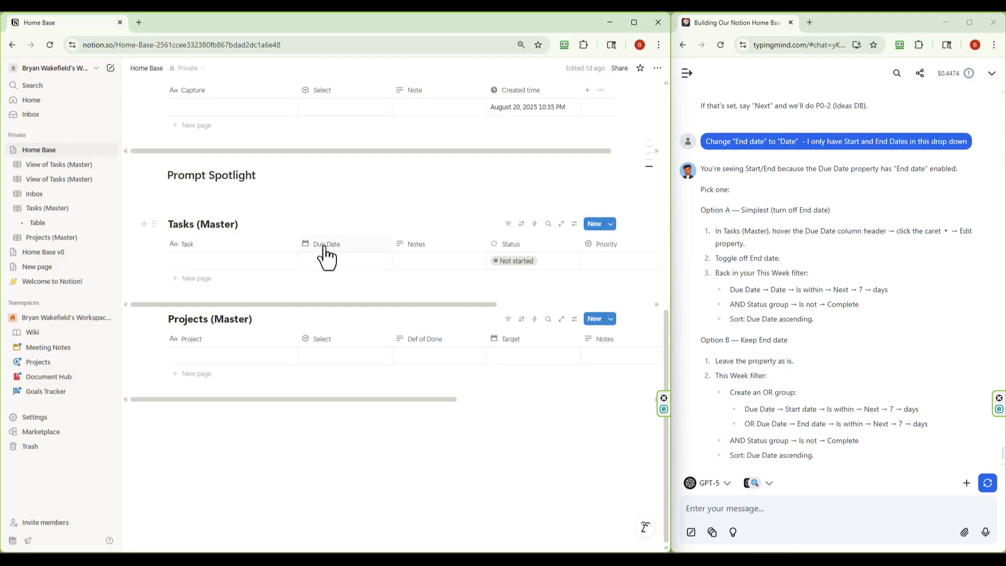
pyautogui.click(339, 246)
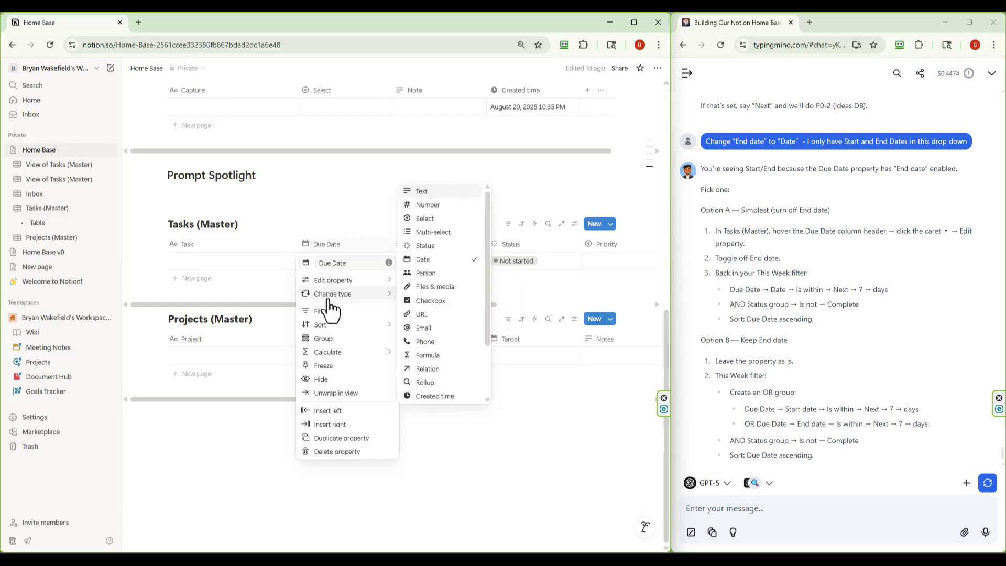
pyautogui.scroll(-3, 441, 307)
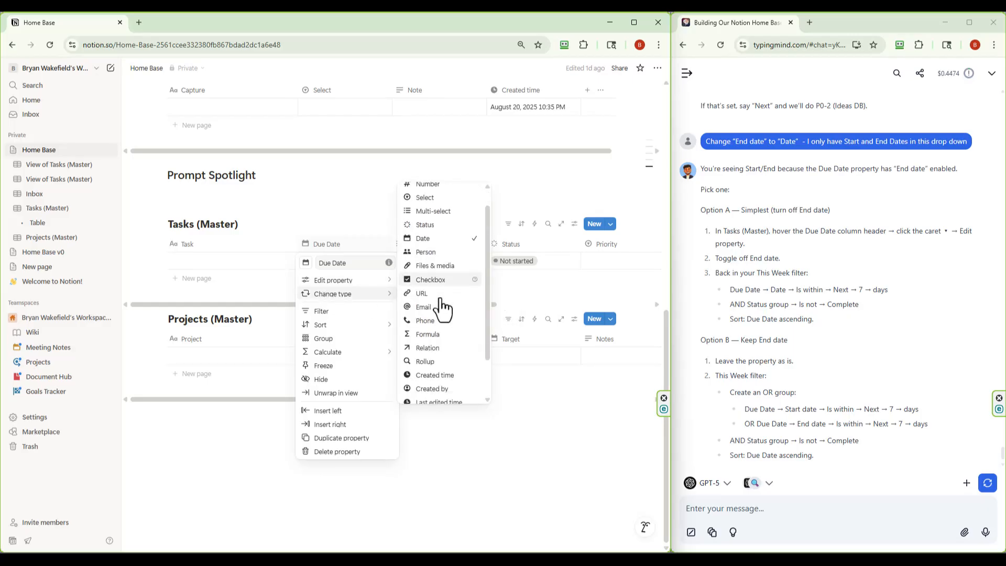
pyautogui.scroll(3, 442, 306)
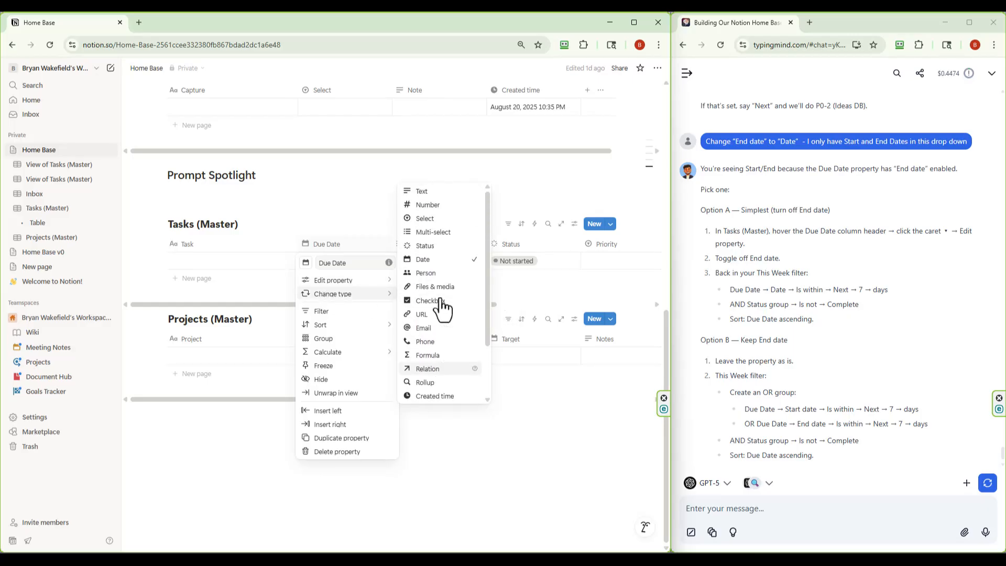
pyautogui.click(412, 259)
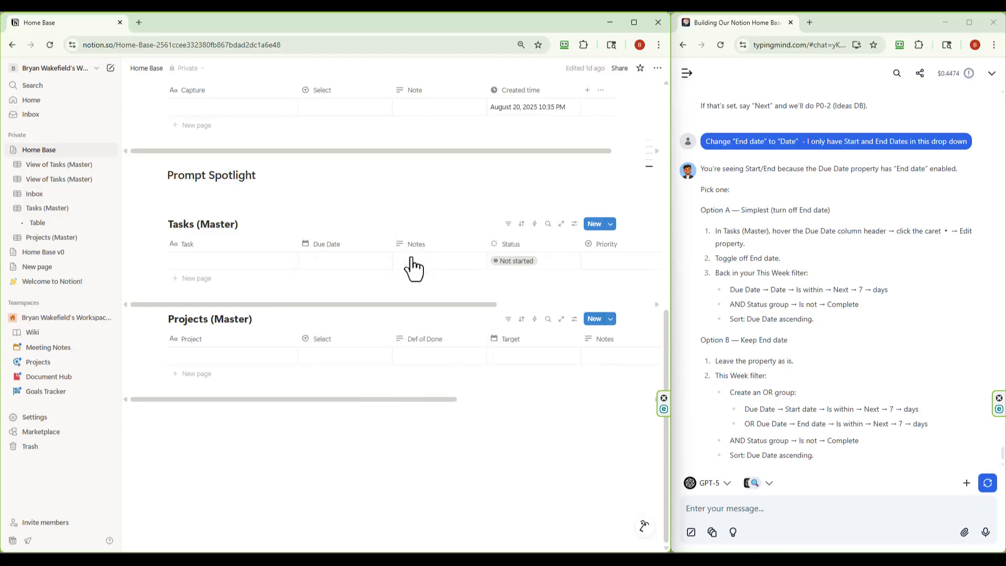
pyautogui.click(344, 245)
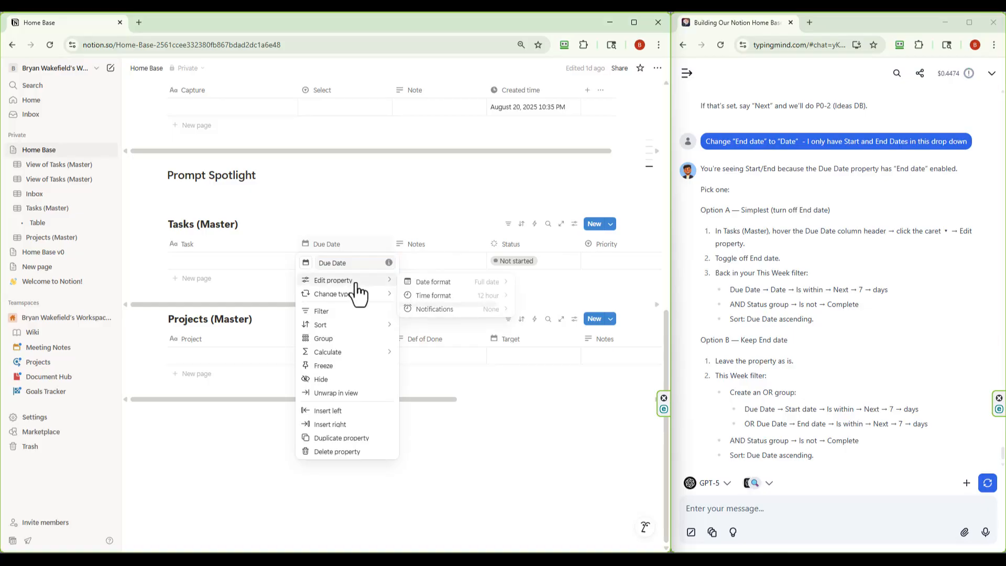
# Capture a screen snip of the Tasks (Master) table with the Due Date property's edit options open
pyautogui.moveTo(350, 325)
pyautogui.press('super+shift+s')
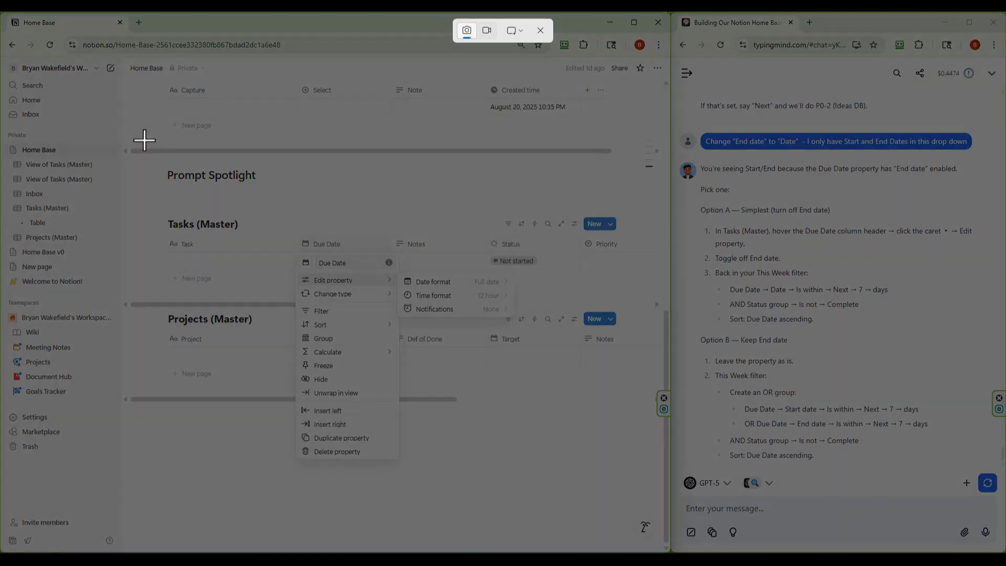
pyautogui.moveTo(129, 155); pyautogui.dragTo(637, 482)
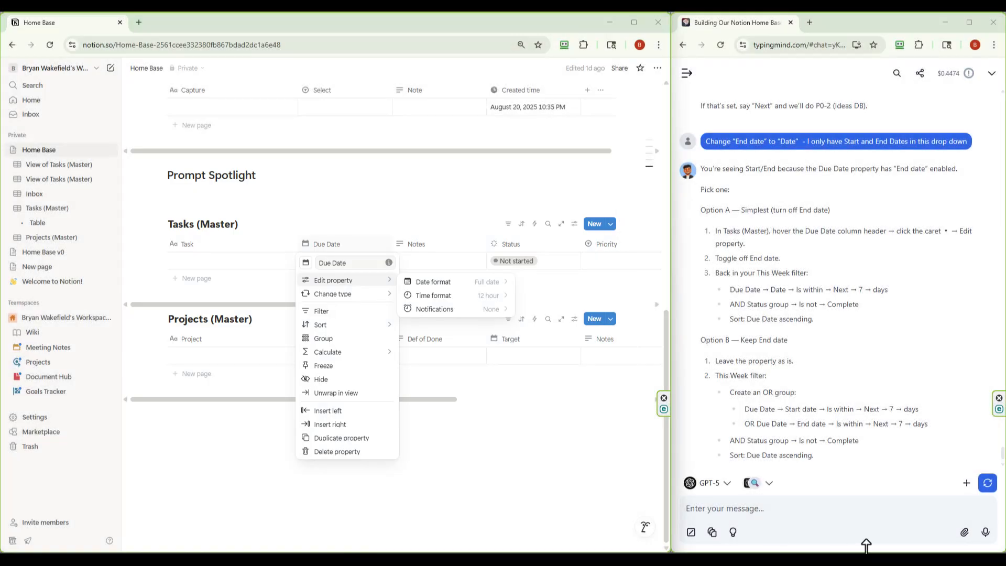
# Send the assistant the snip with the message "I am not seeing that from your #1 instruction the toggle off End Date"
pyautogui.click(754, 513)
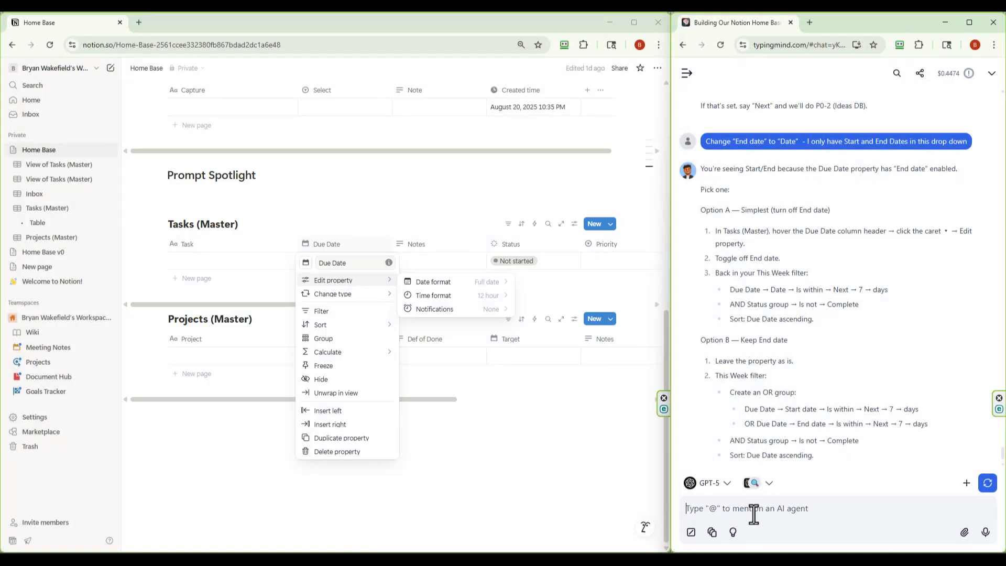
pyautogui.write('I am not ')
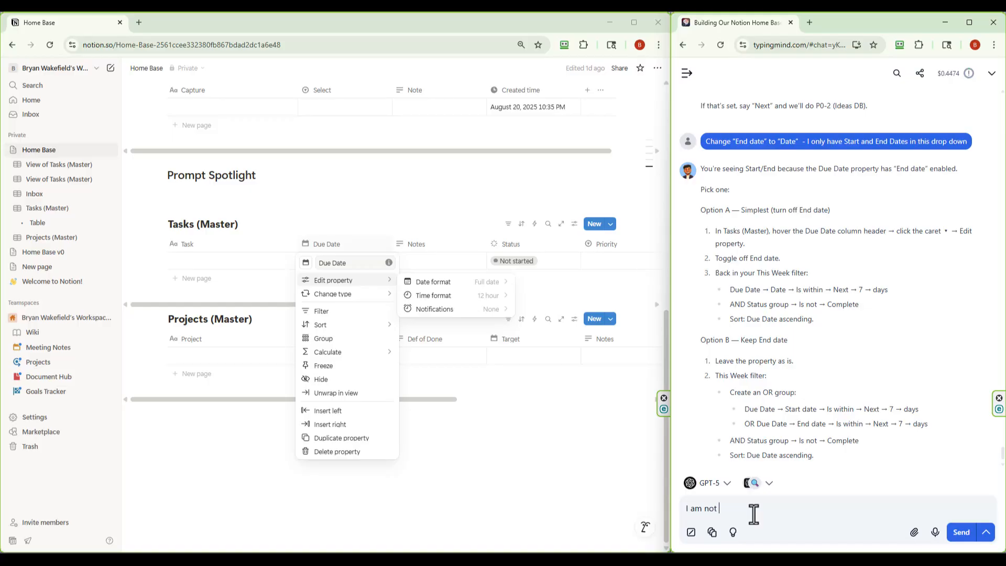
pyautogui.write('seeing that from your #1 instruction')
pyautogui.hotkey('ctrl', 'v')
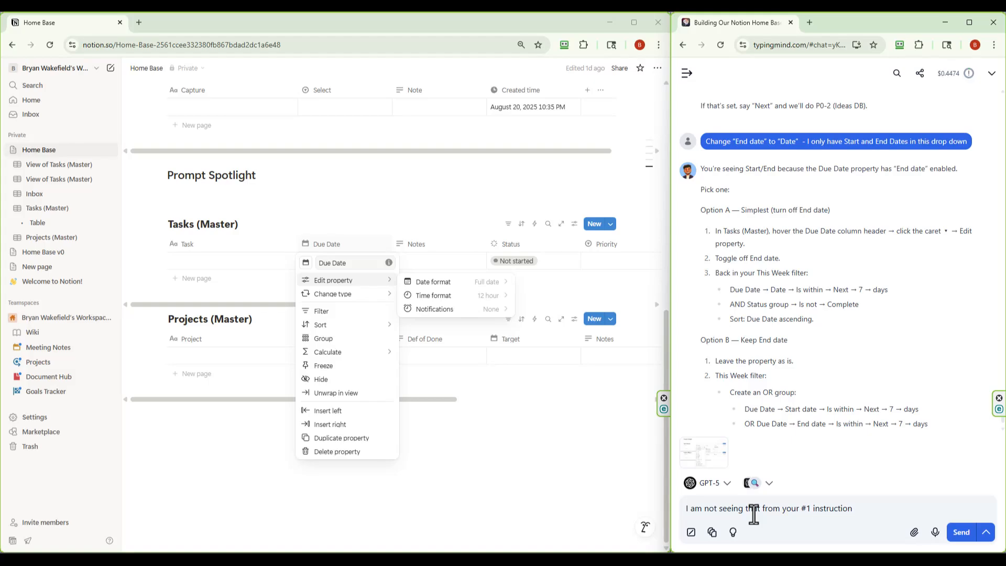
pyautogui.write('the toggle off End Date')
pyautogui.press('Return')
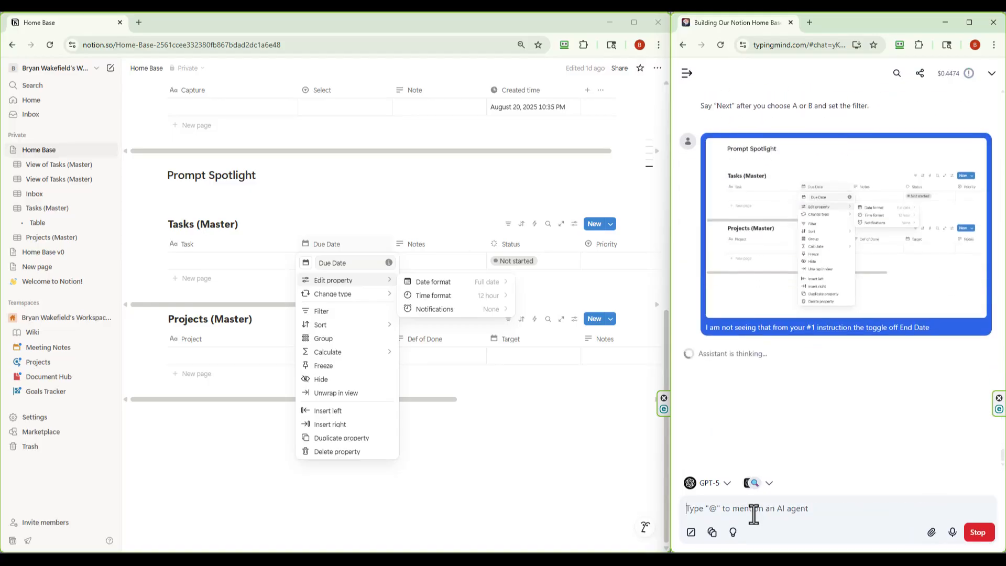
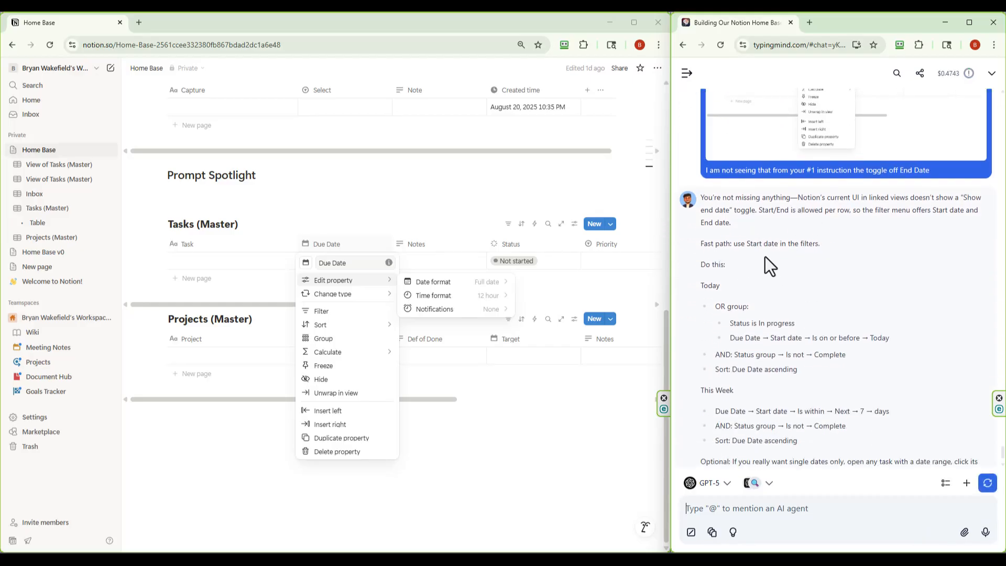
# Read the assistant's revised filter instructions and compare the Today view's filter rules and Due Date sort with them
pyautogui.scroll(-1, 820, 253)
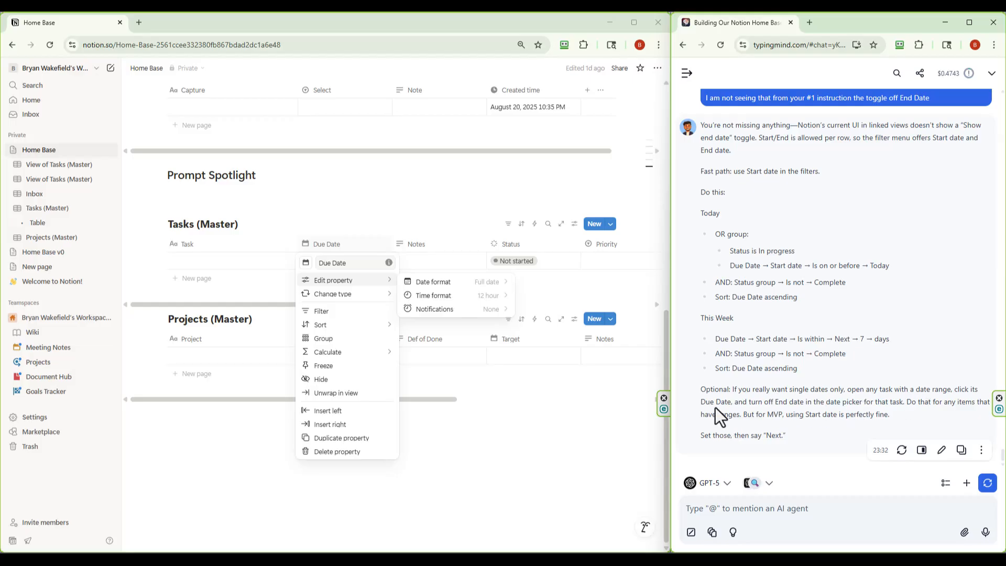
pyautogui.click(399, 202)
pyautogui.scroll(15, 401, 201)
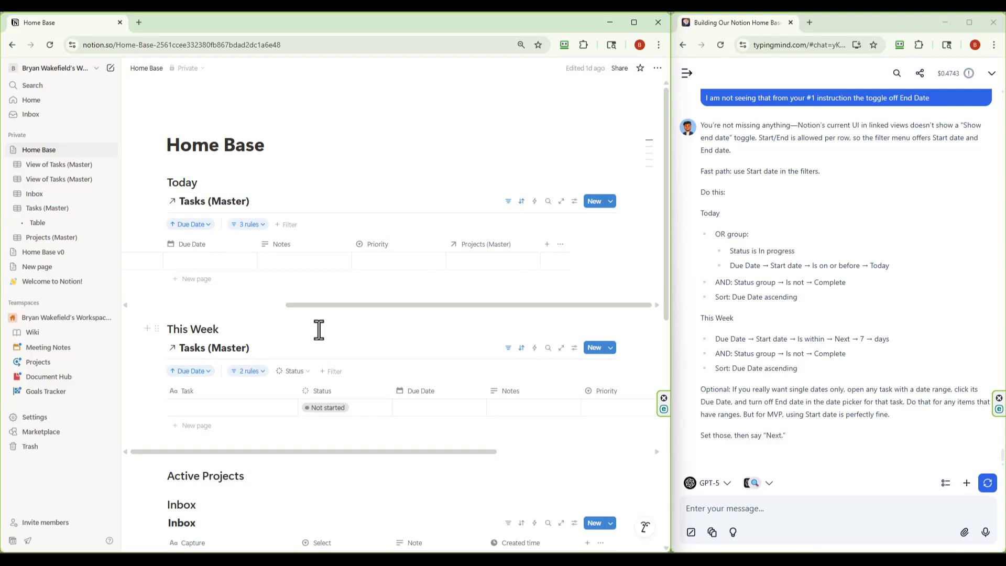
pyautogui.click(249, 224)
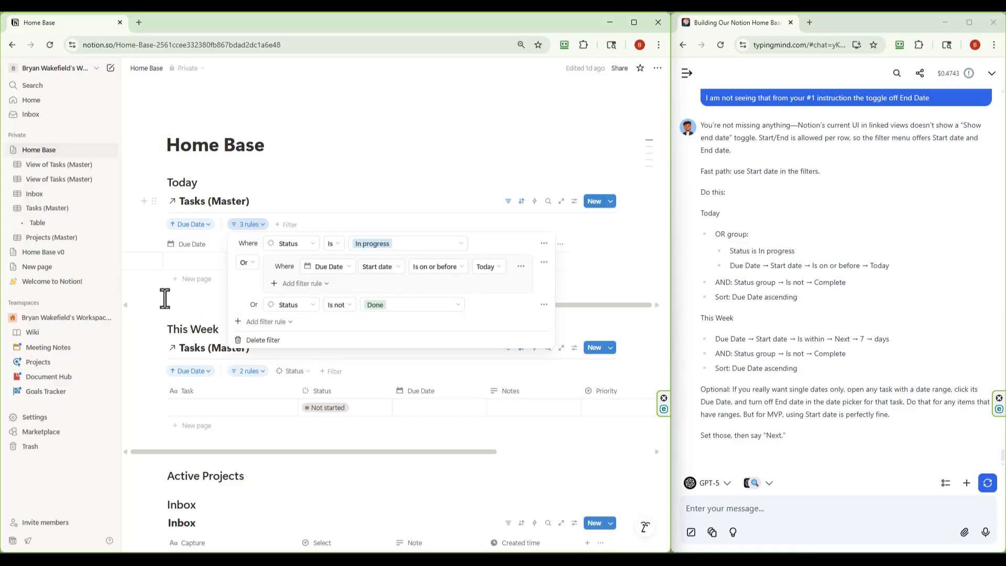
pyautogui.click(164, 298)
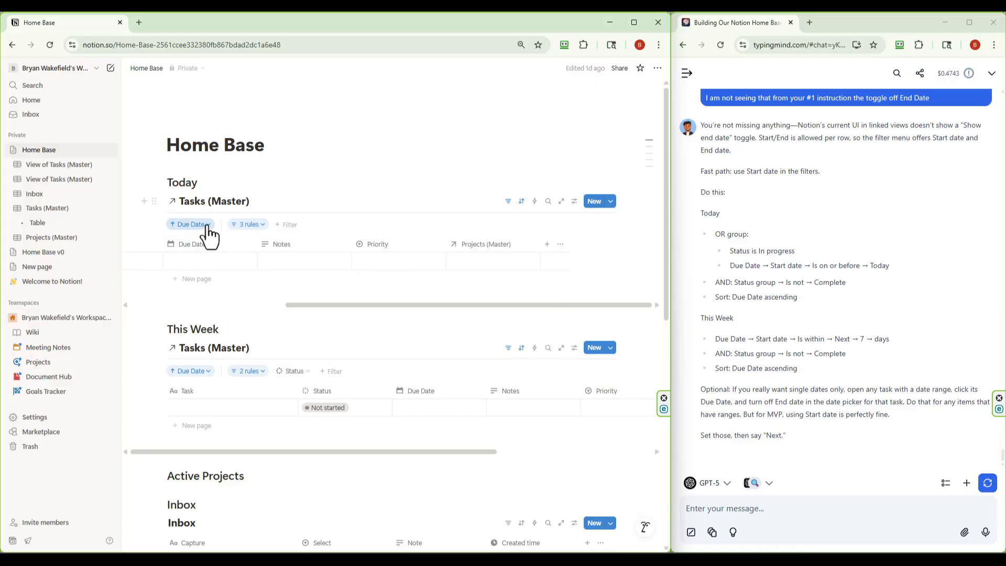
pyautogui.click(209, 236)
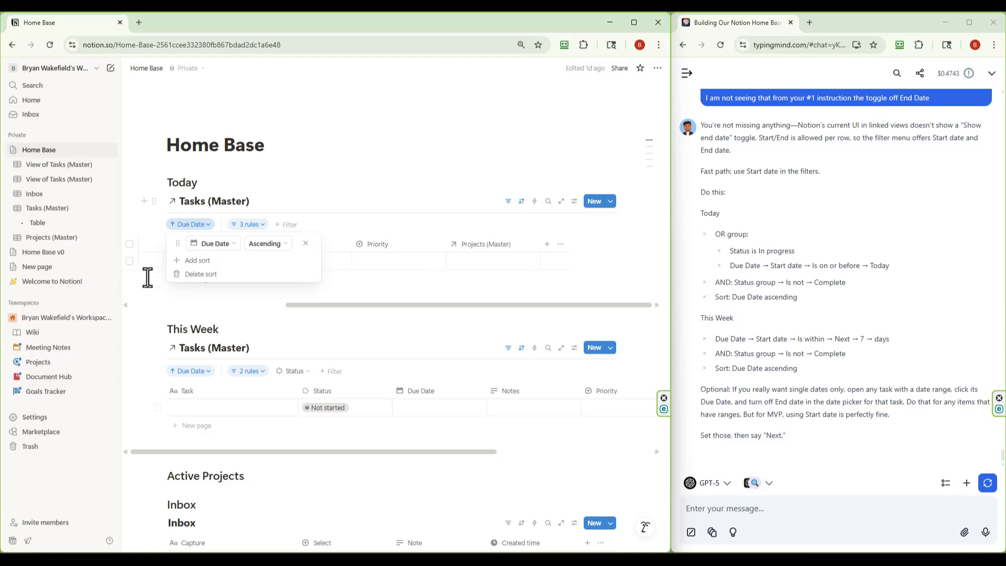
pyautogui.click(143, 295)
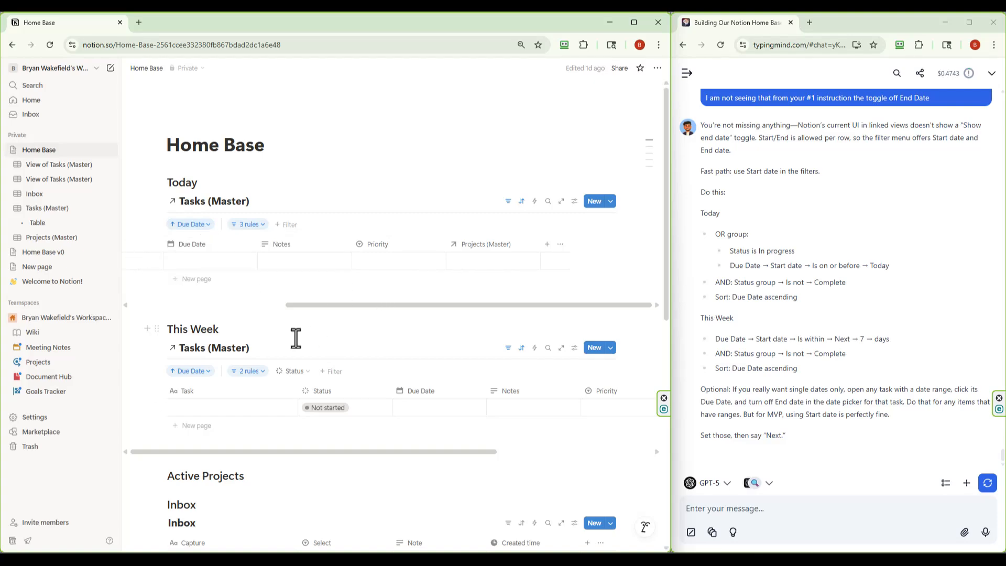
# Set the This Week filter's Due Date rule to use Start date and check its condition choices for "within"
pyautogui.scroll(-2, 296, 343)
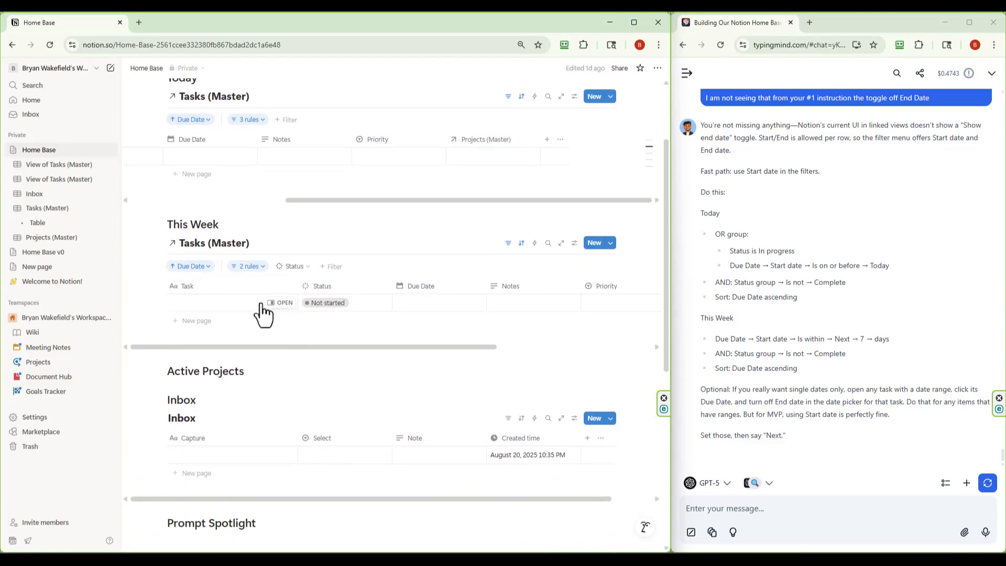
pyautogui.click(264, 268)
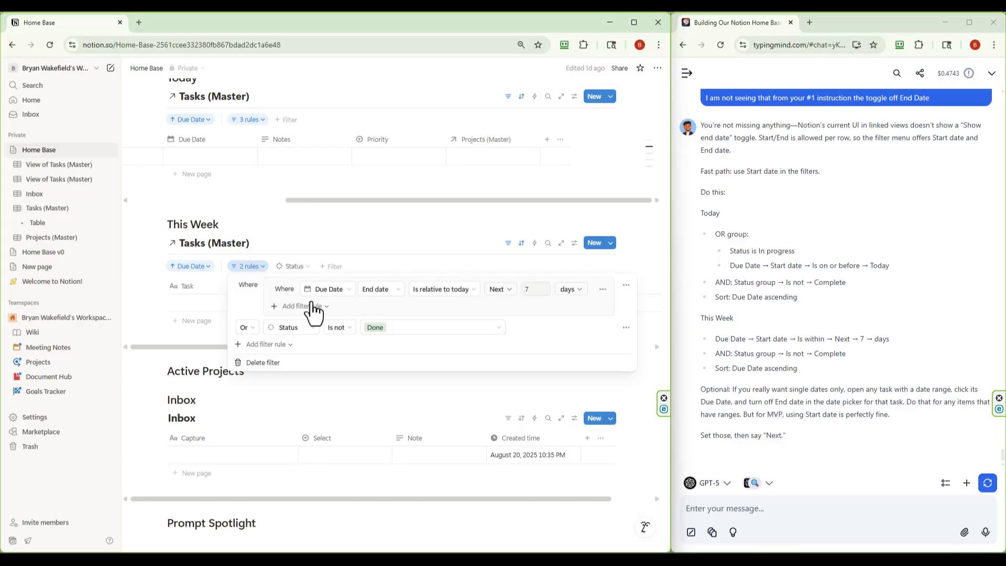
pyautogui.click(398, 289)
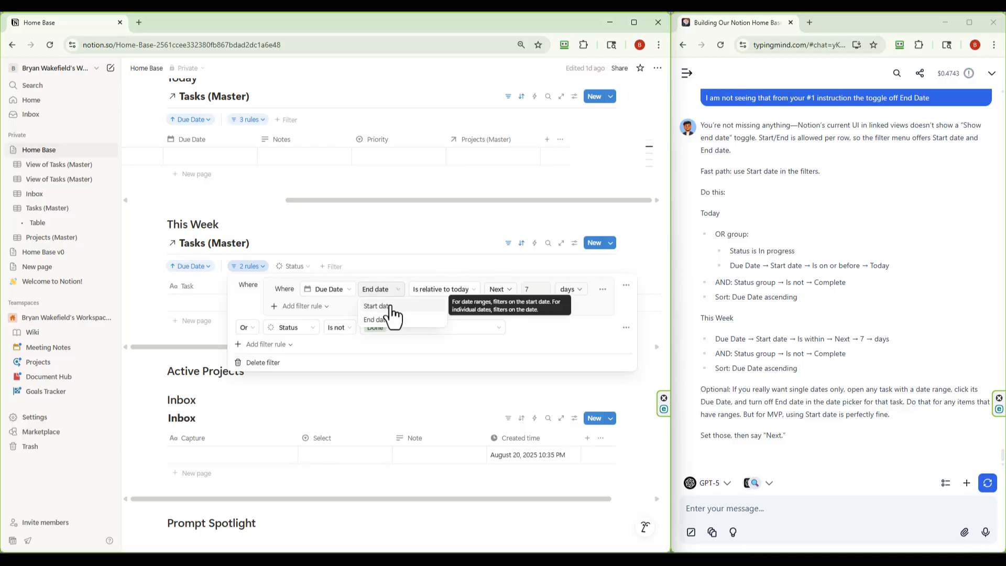
pyautogui.click(385, 307)
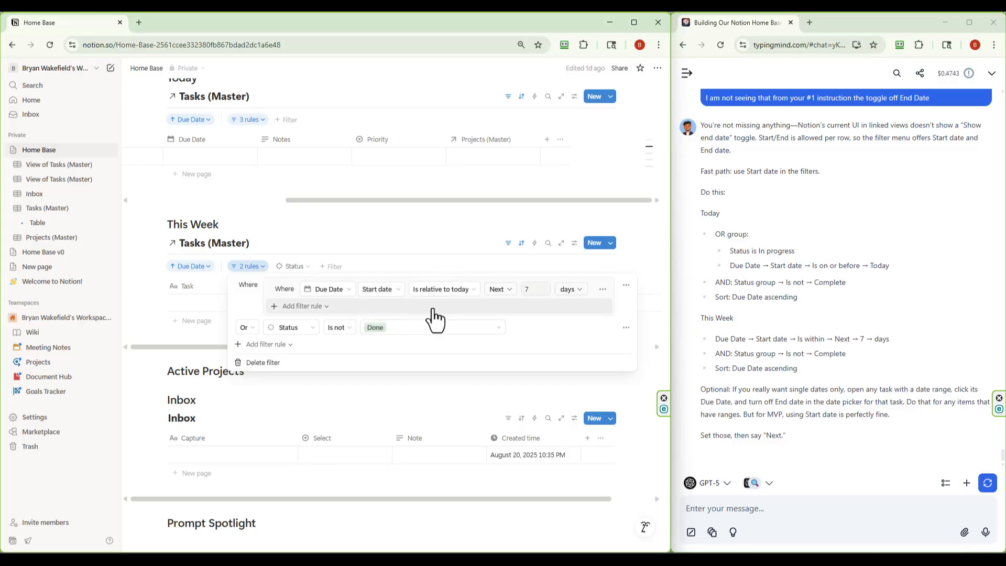
pyautogui.click(470, 291)
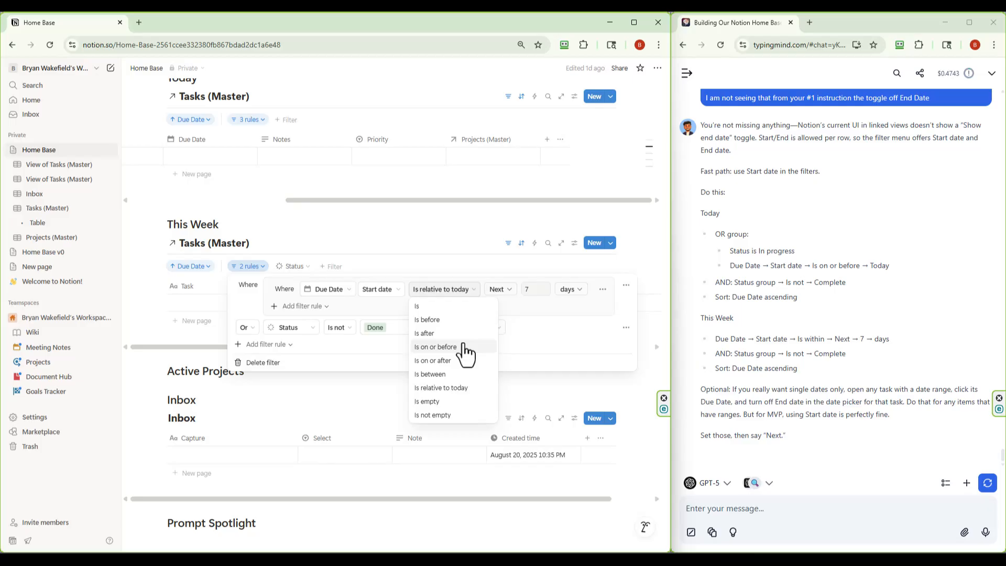
pyautogui.click(434, 246)
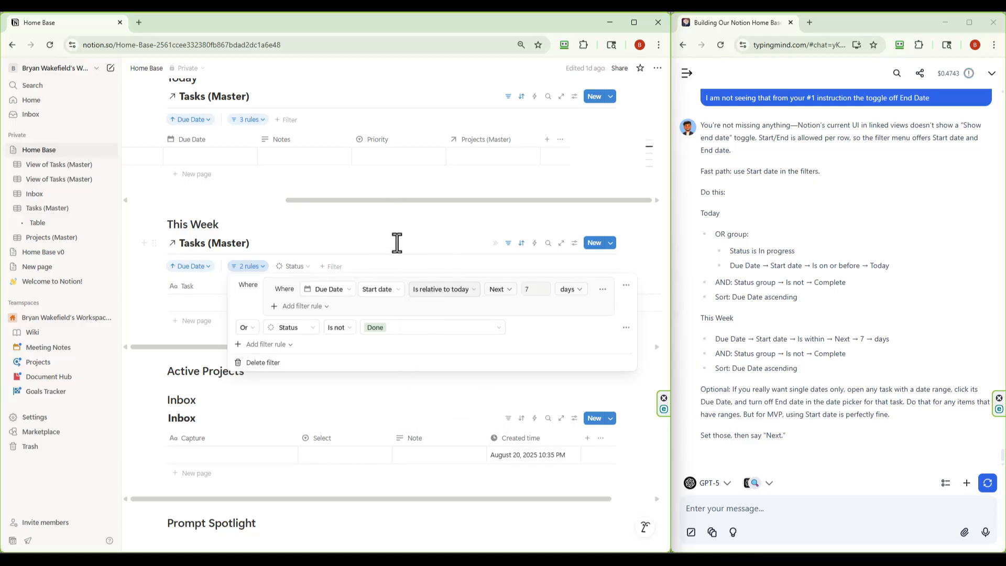
pyautogui.click(417, 240)
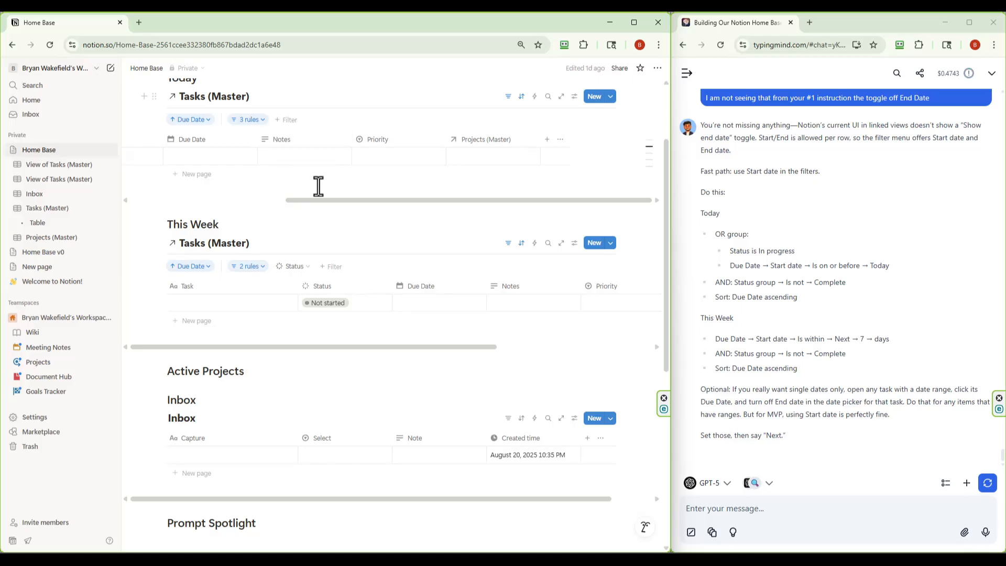
# Recheck the Today view's filter rules against the assistant's instructions
pyautogui.scroll(3, 283, 187)
pyautogui.click(260, 227)
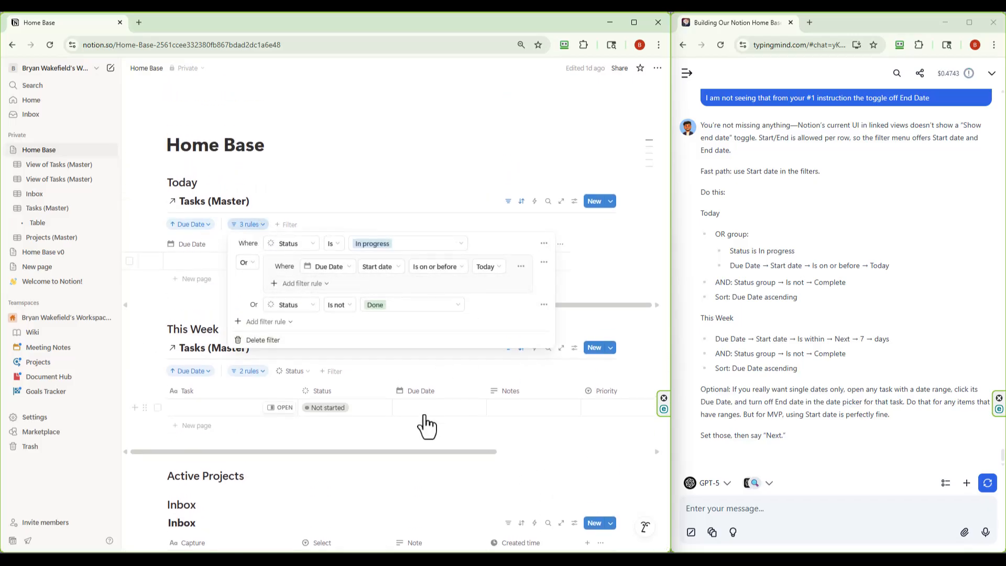
pyautogui.click(387, 436)
pyautogui.scroll(-1, 340, 330)
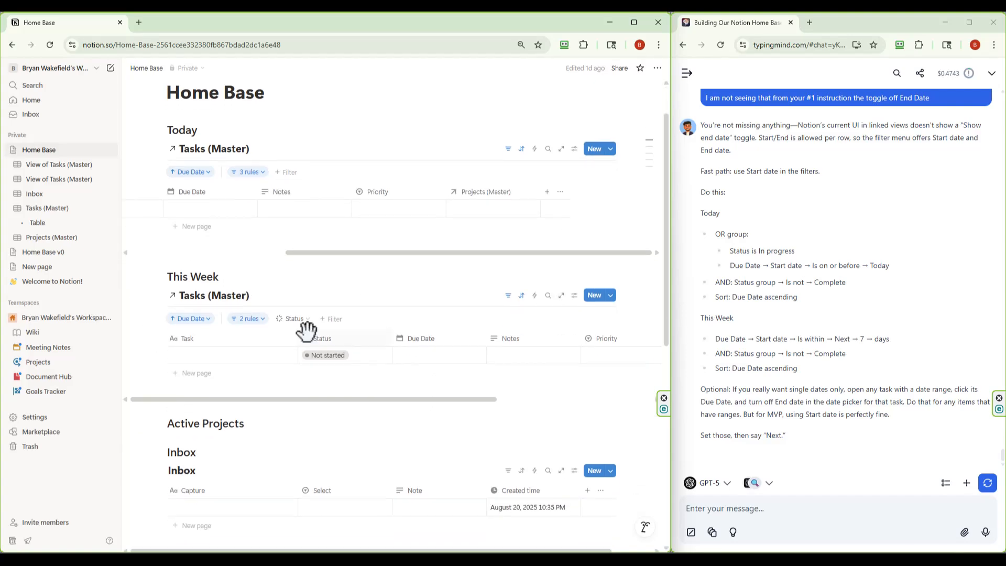
# Capture a screen snip of the This Week filter with the Due Date rule's condition choices open
pyautogui.click(264, 320)
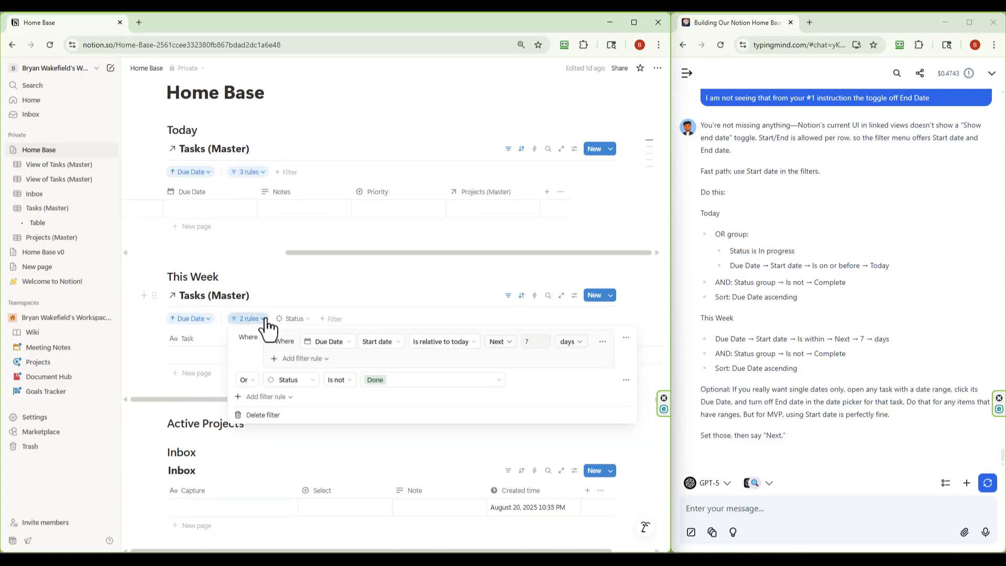
pyautogui.click(474, 343)
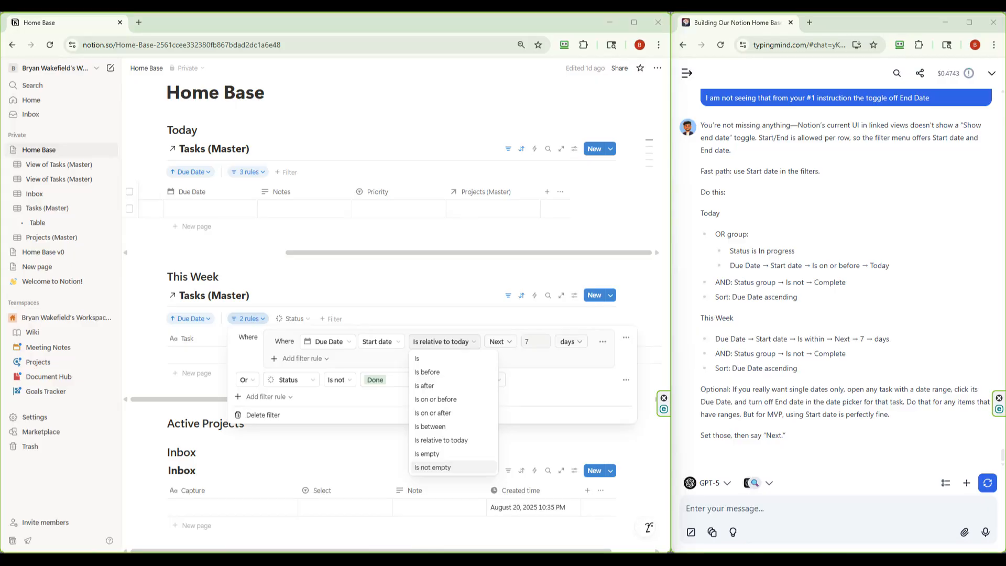
pyautogui.press('shift+super+s')
pyautogui.moveTo(143, 262); pyautogui.dragTo(656, 484)
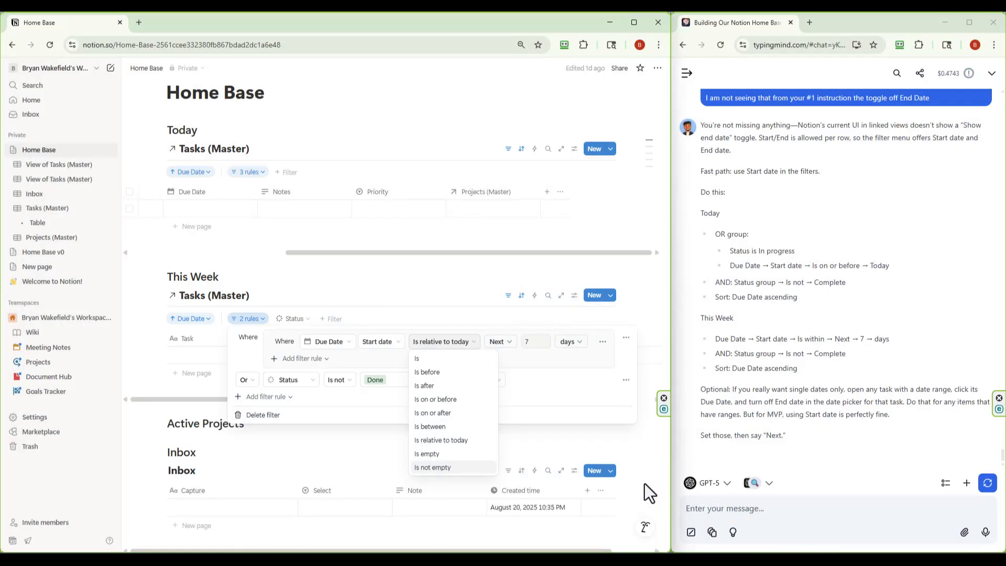
# Send the assistant the This Week filter snip with the message "Ok, we do not have "within""
pyautogui.click(765, 514)
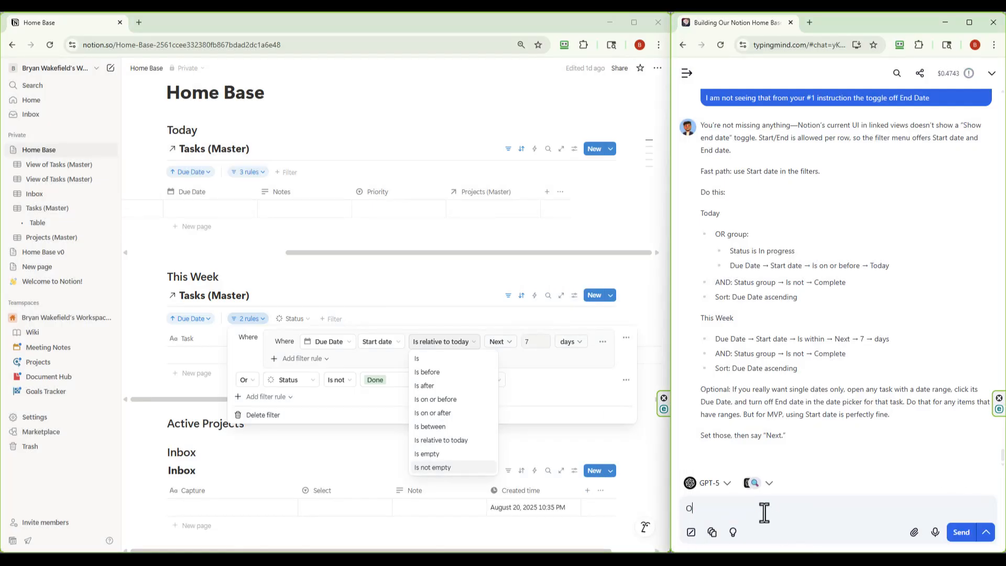
pyautogui.write('Ok, we do not have "within"')
pyautogui.hotkey('ctrl', 'v')
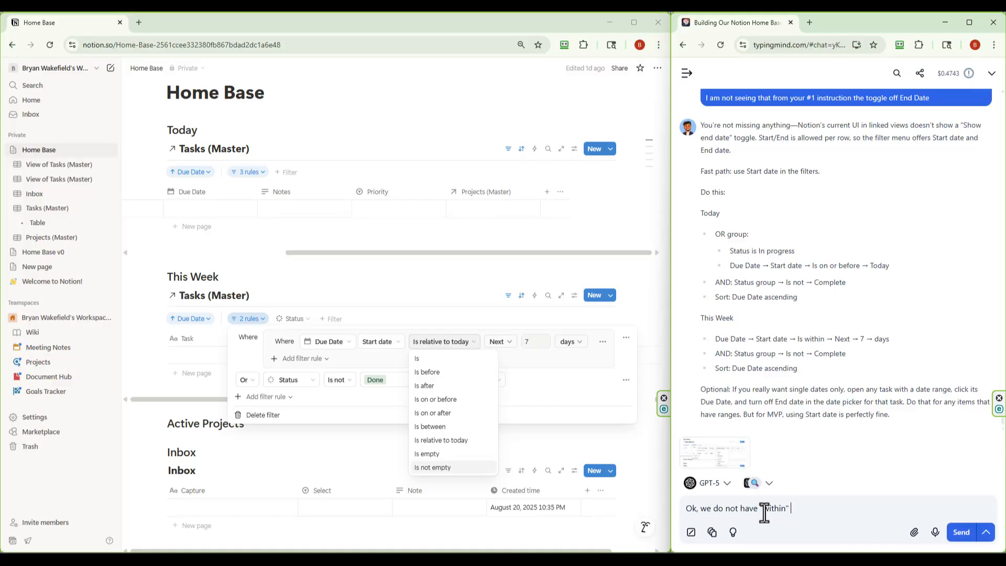
pyautogui.press('Return')
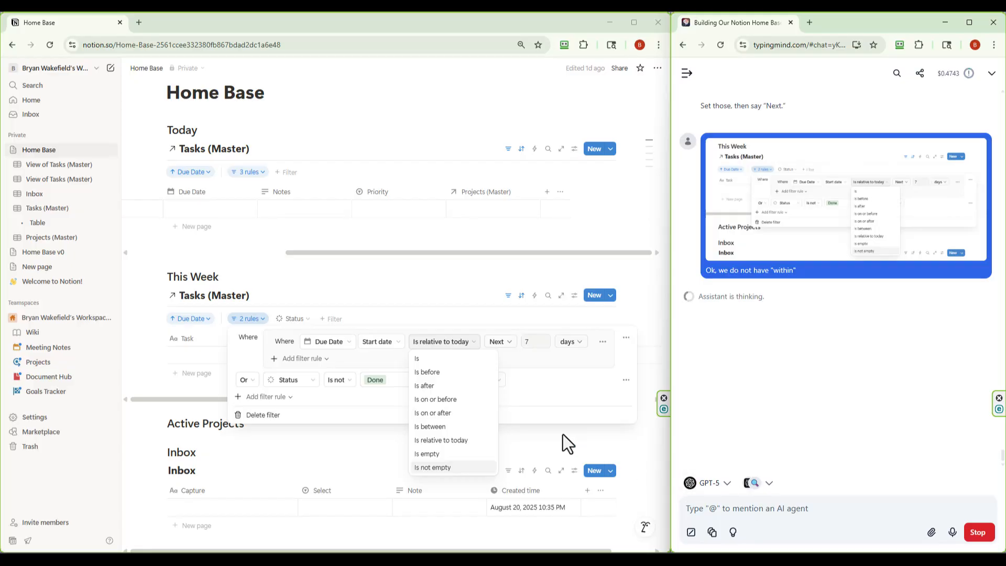
pyautogui.click(433, 361)
pyautogui.click(433, 361)
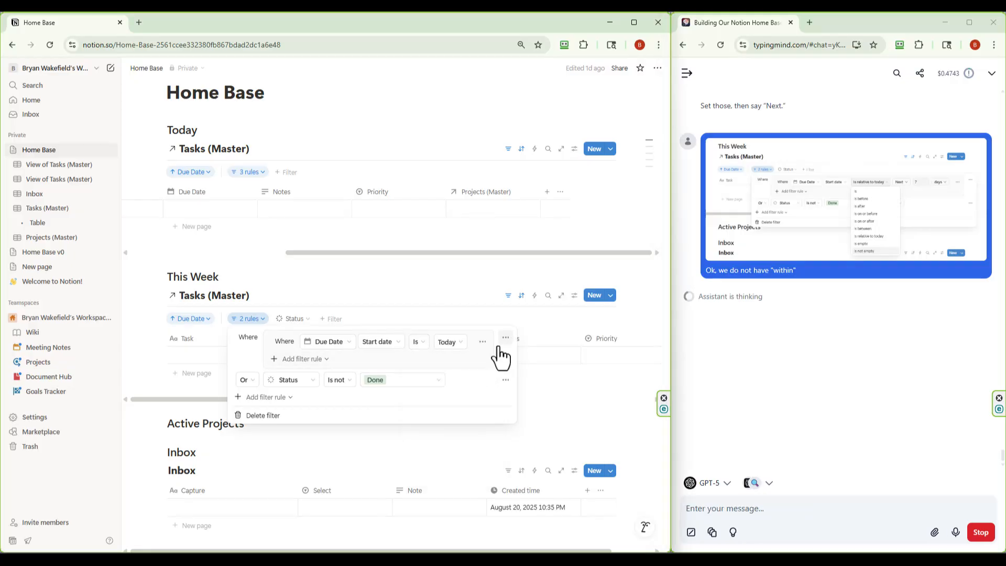
pyautogui.click(461, 346)
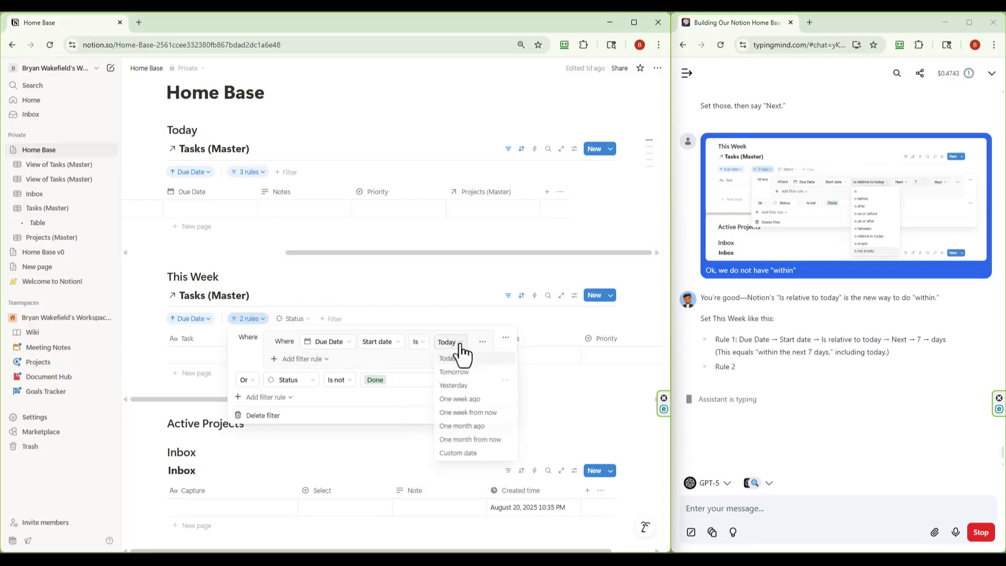
pyautogui.click(426, 344)
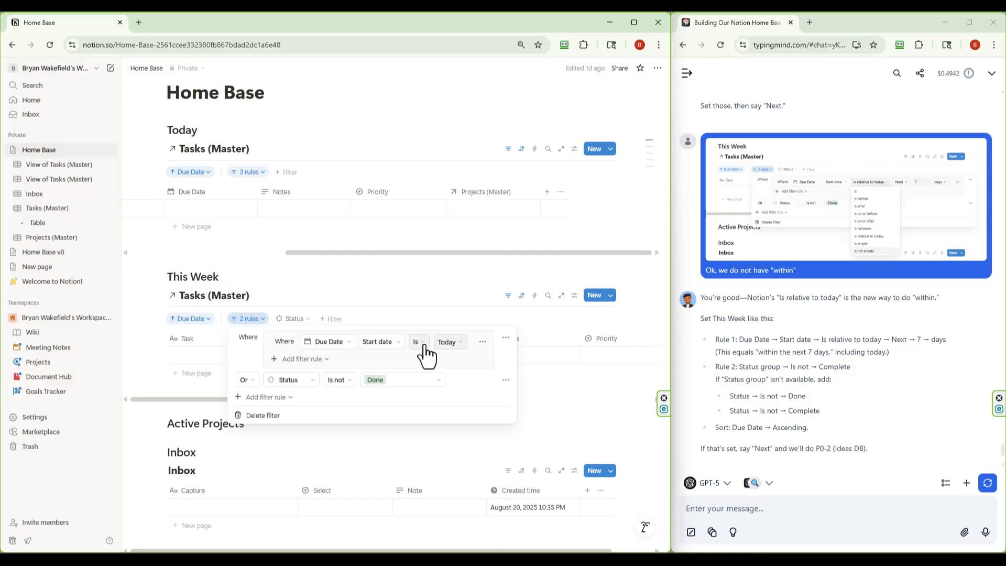
# Set the This Week filter's Due Date rule to Is relative to today, Next 7 days
pyautogui.click(423, 343)
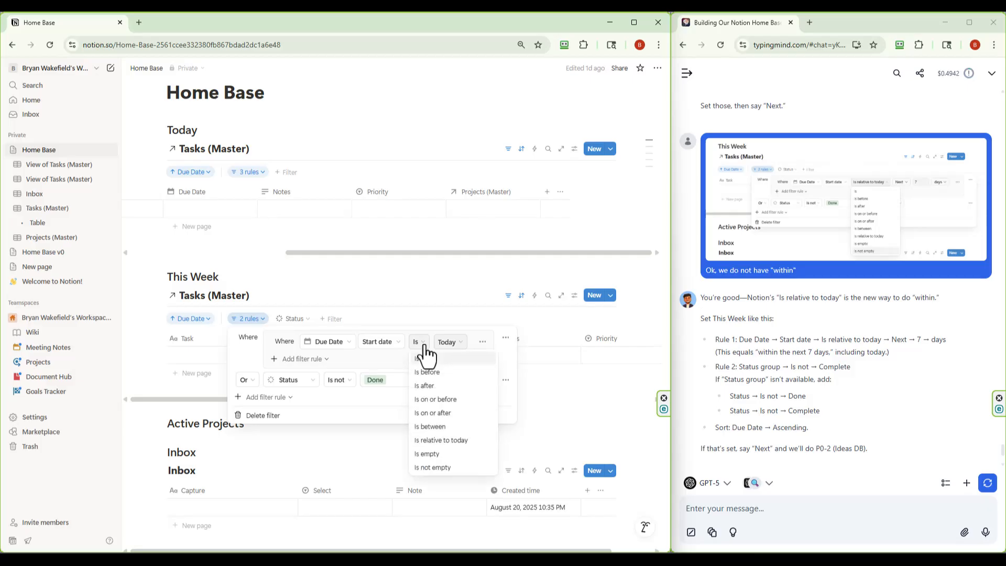
pyautogui.click(436, 444)
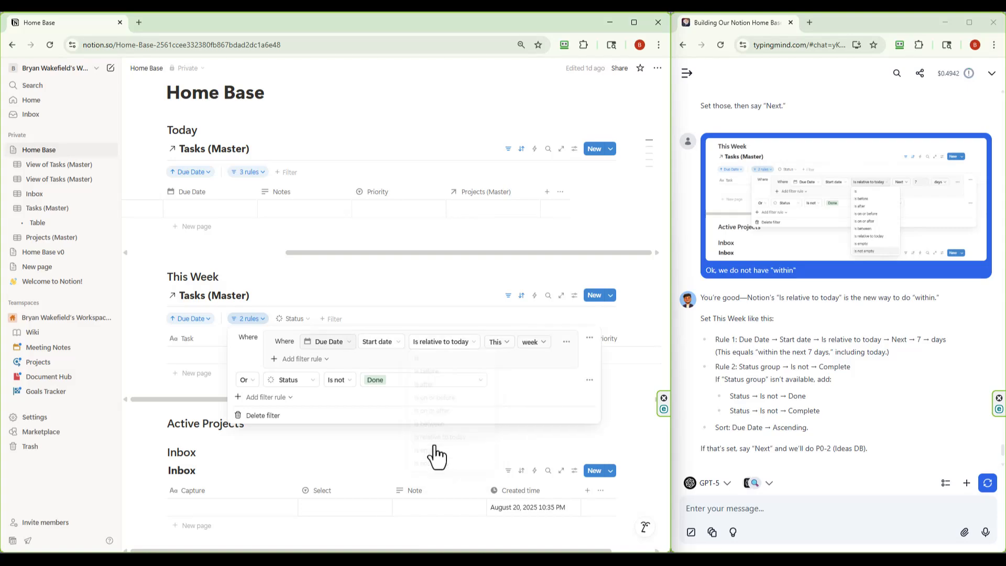
pyautogui.click(504, 344)
pyautogui.click(499, 383)
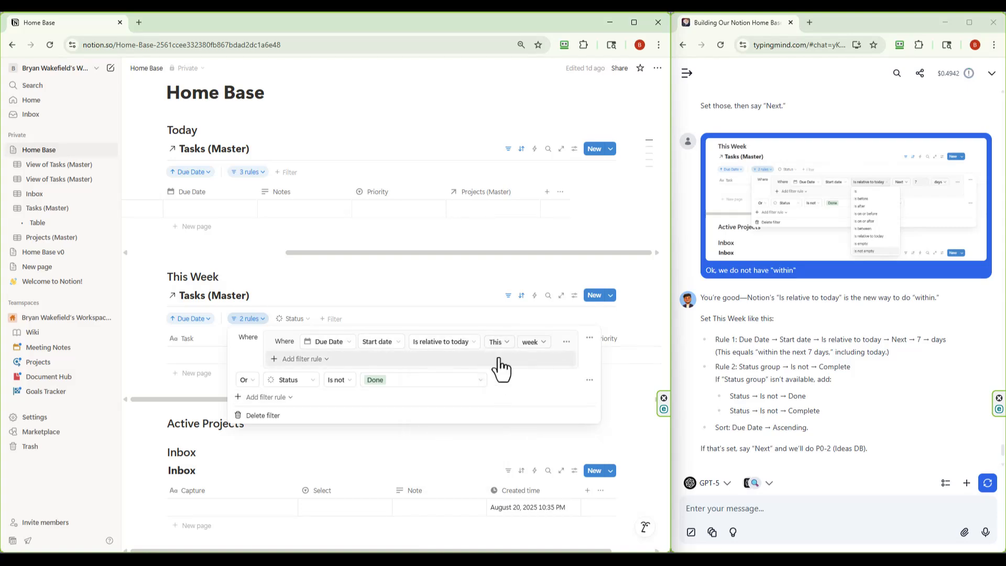
pyautogui.click(505, 346)
pyautogui.click(505, 370)
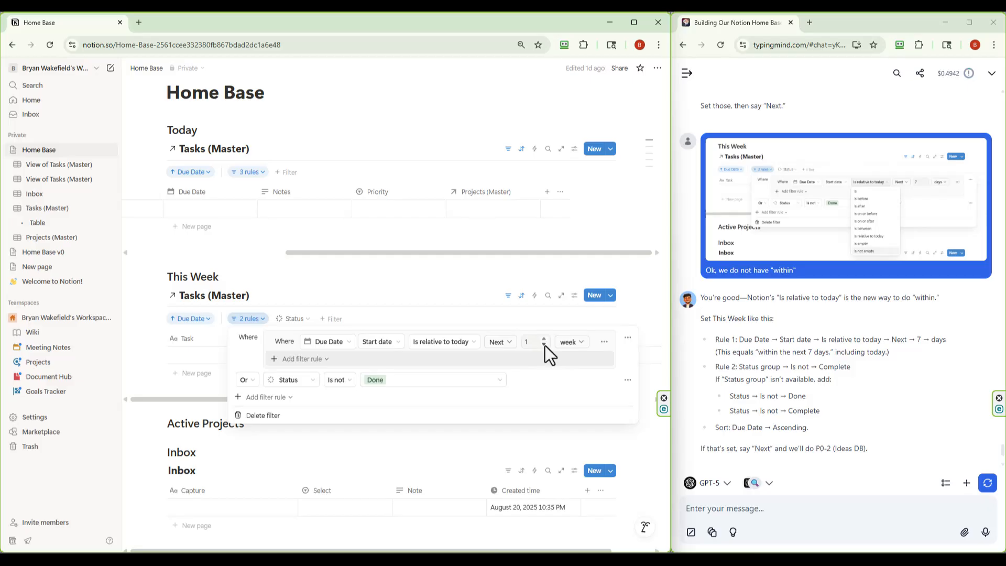
pyautogui.write('7')
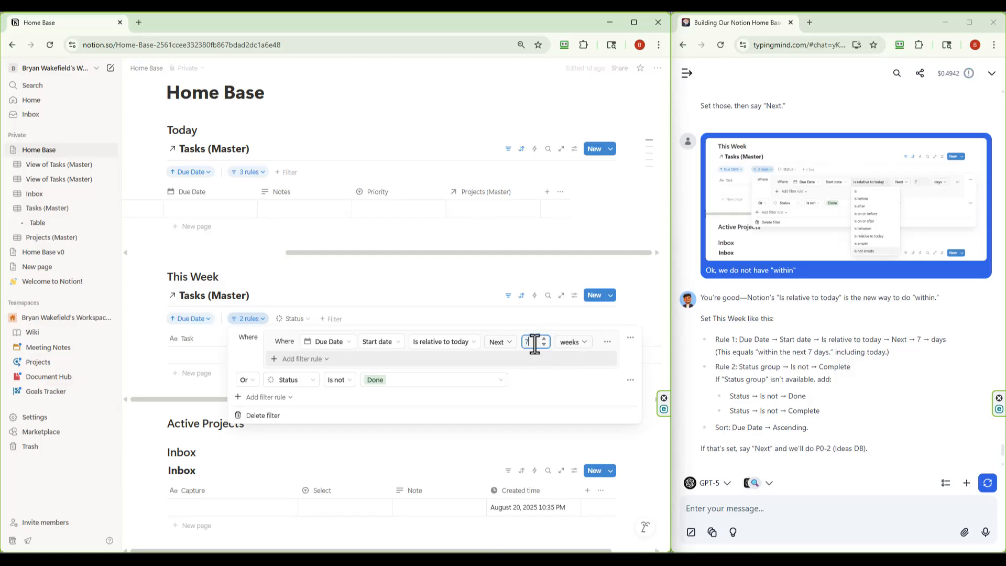
pyautogui.click(583, 345)
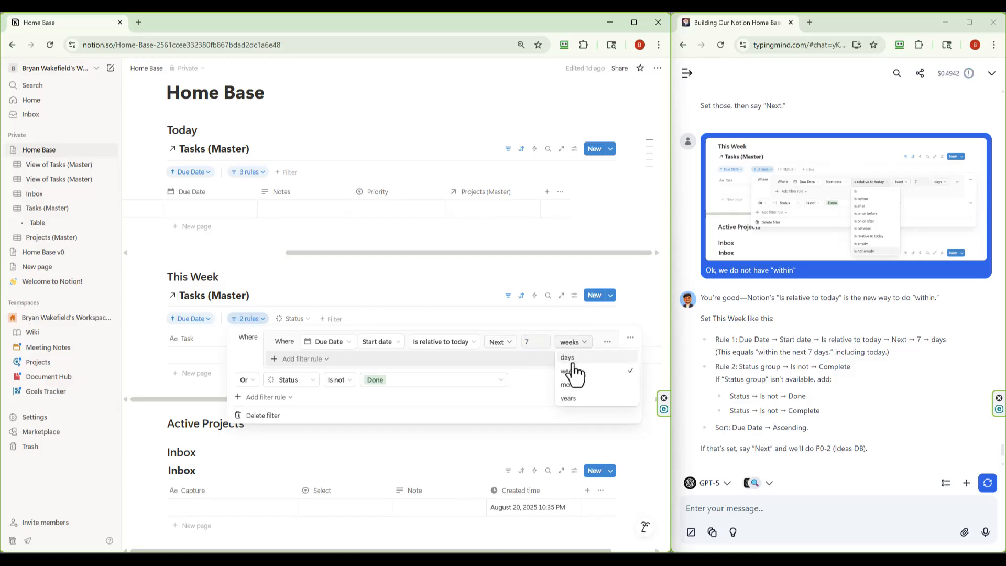
pyautogui.click(571, 358)
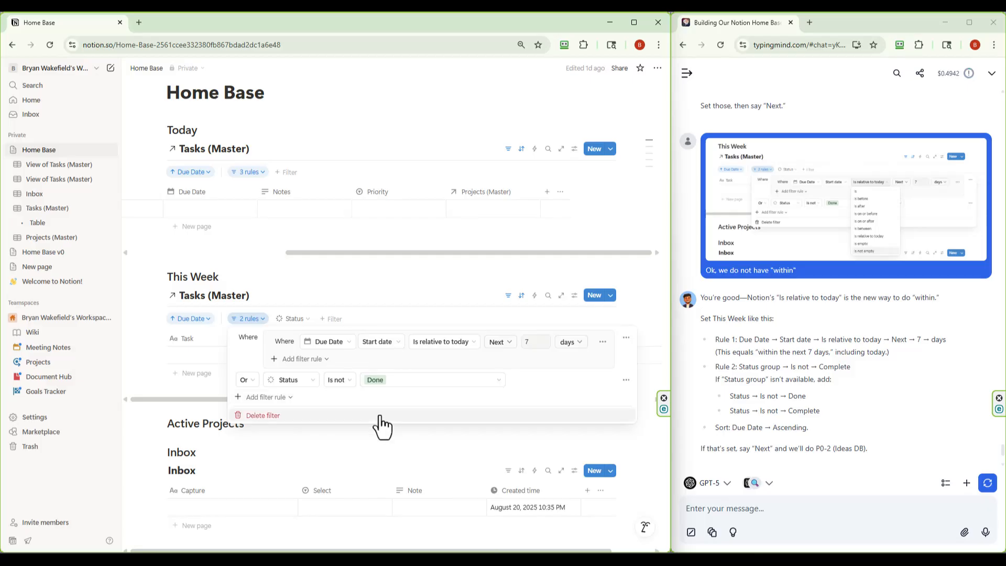
# Close the This Week filter and check the view's sort against the assistant's instructions
pyautogui.scroll(5, 864, 345)
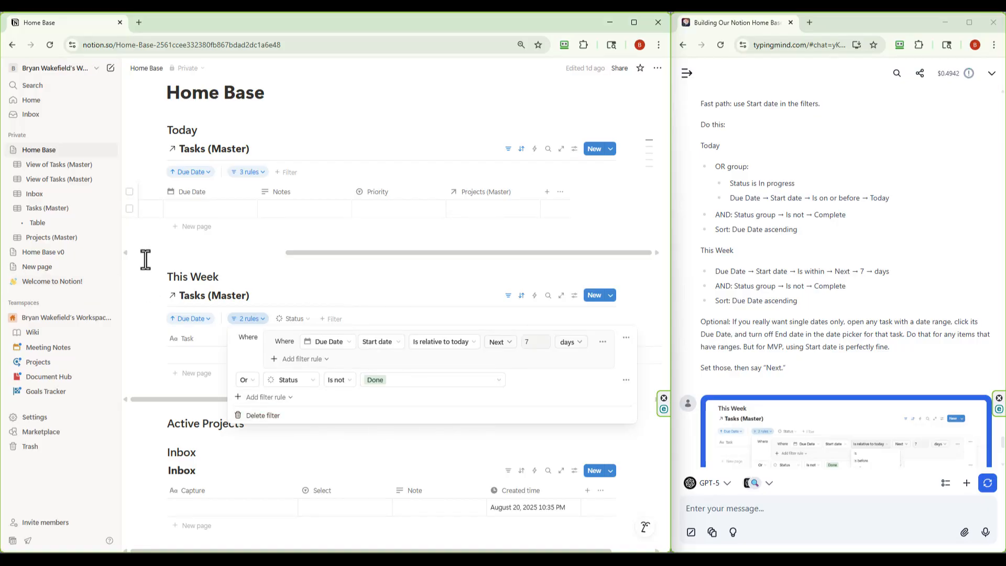
pyautogui.click(391, 287)
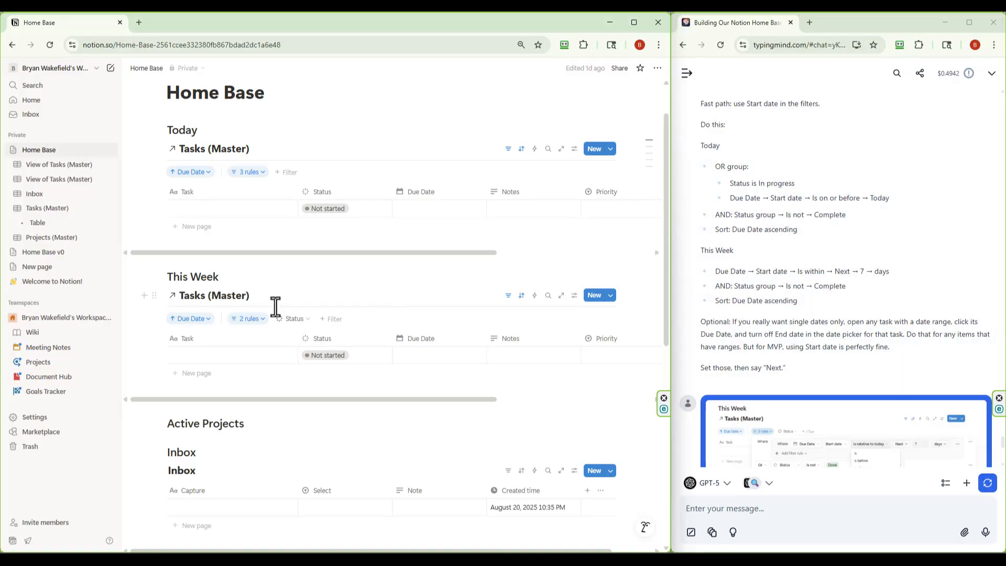
pyautogui.click(210, 321)
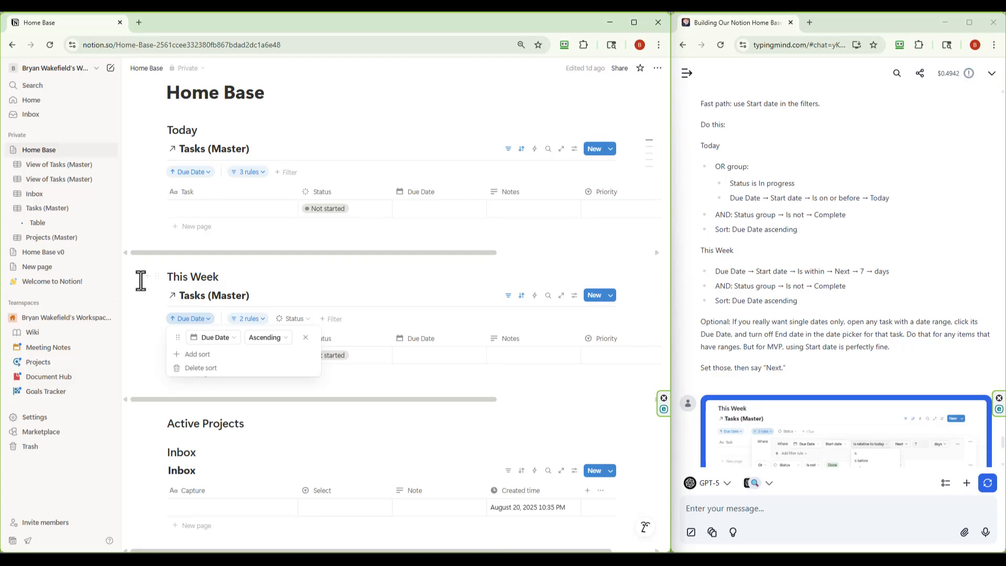
pyautogui.click(130, 348)
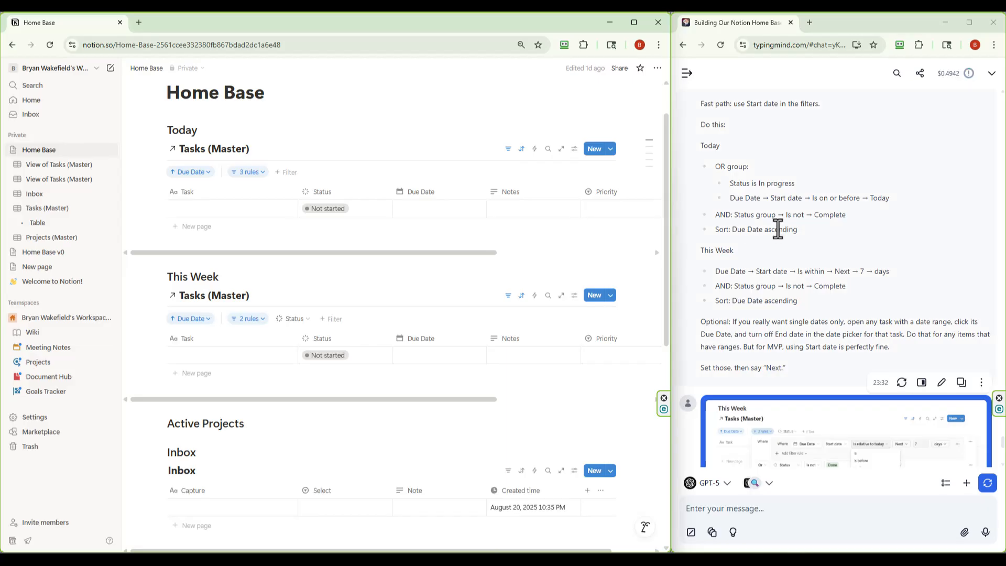
# Look back through the assistant's conversation for the P0 plan and read the P0-2 Ideas (Backlog) database instructions
pyautogui.scroll(-2, 756, 247)
pyautogui.scroll(10, 756, 247)
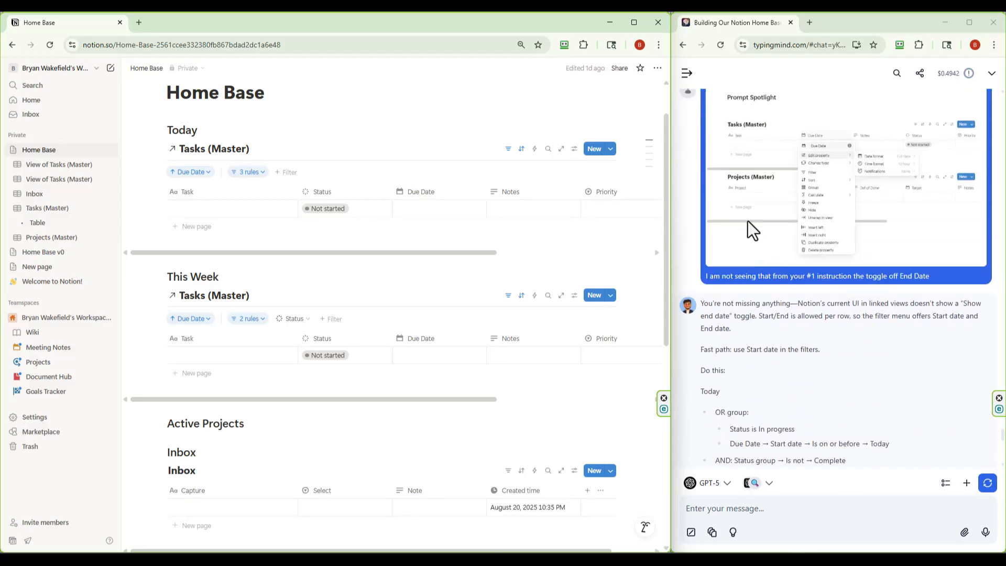
pyautogui.scroll(10, 734, 247)
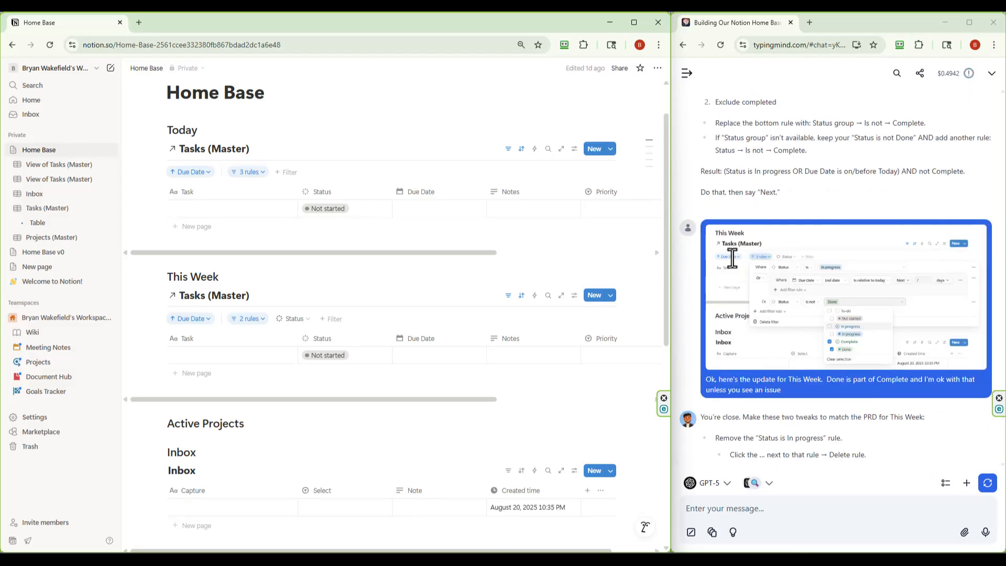
pyautogui.scroll(8, 732, 258)
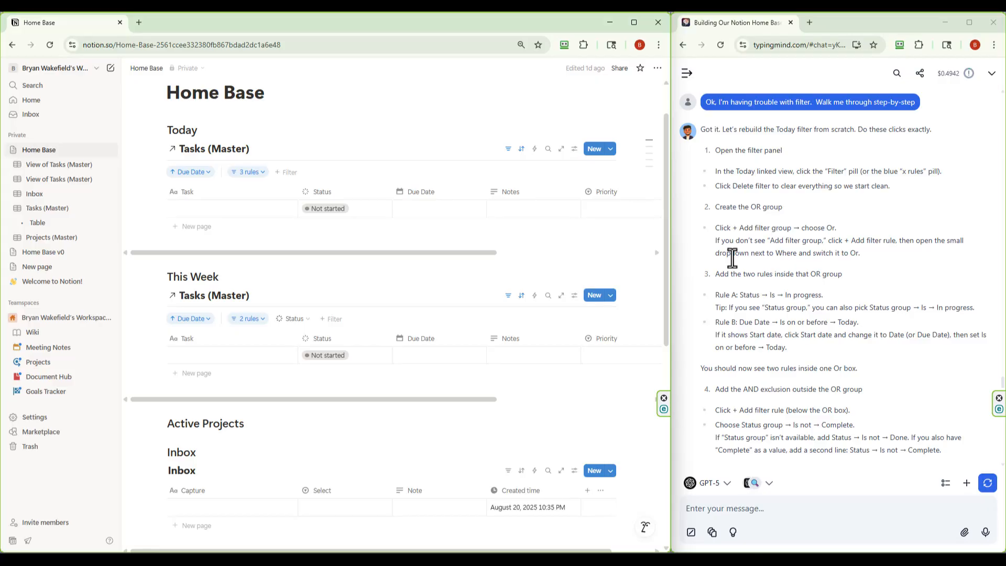
pyautogui.scroll(8, 732, 258)
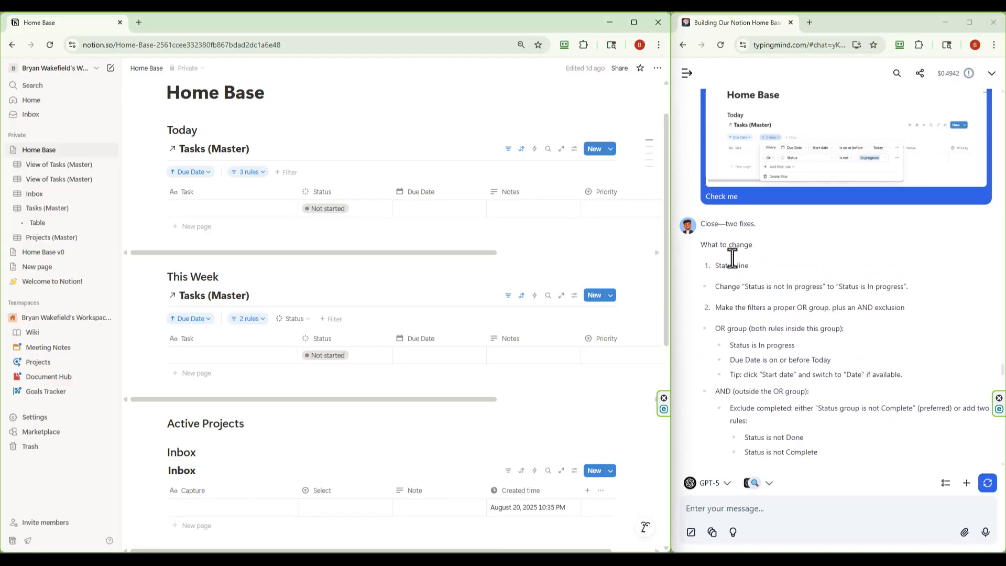
pyautogui.scroll(12, 732, 258)
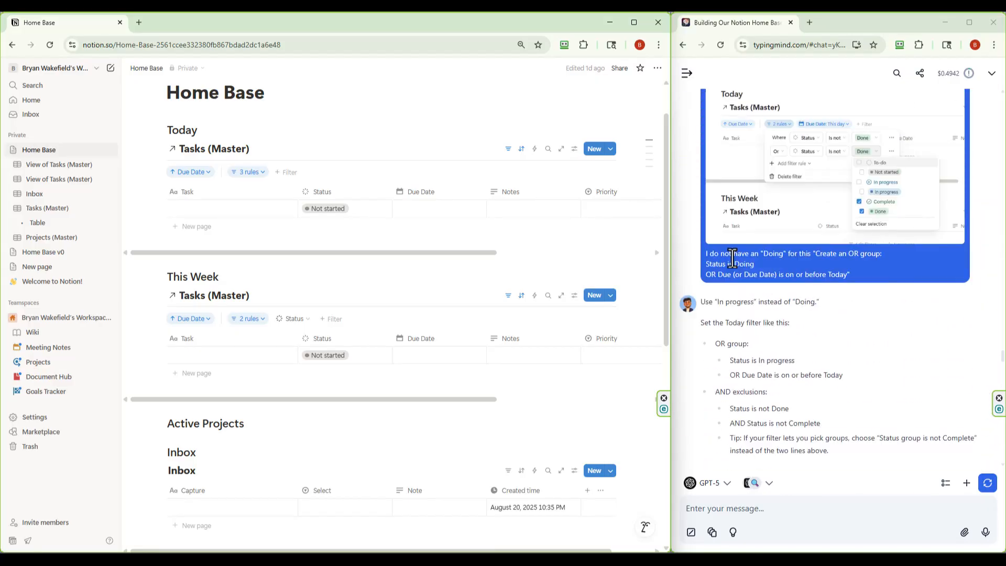
pyautogui.scroll(12, 732, 258)
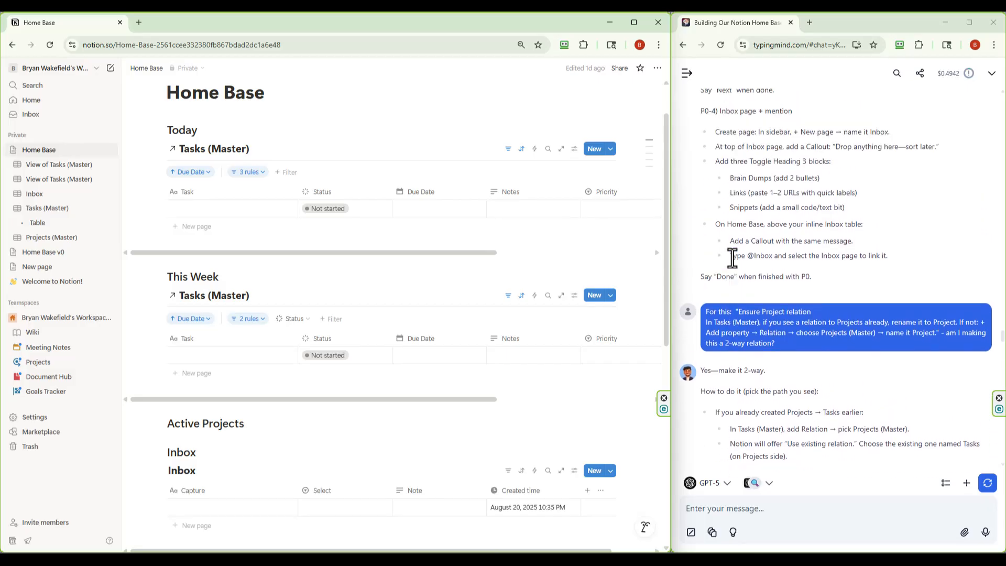
pyautogui.scroll(10, 733, 258)
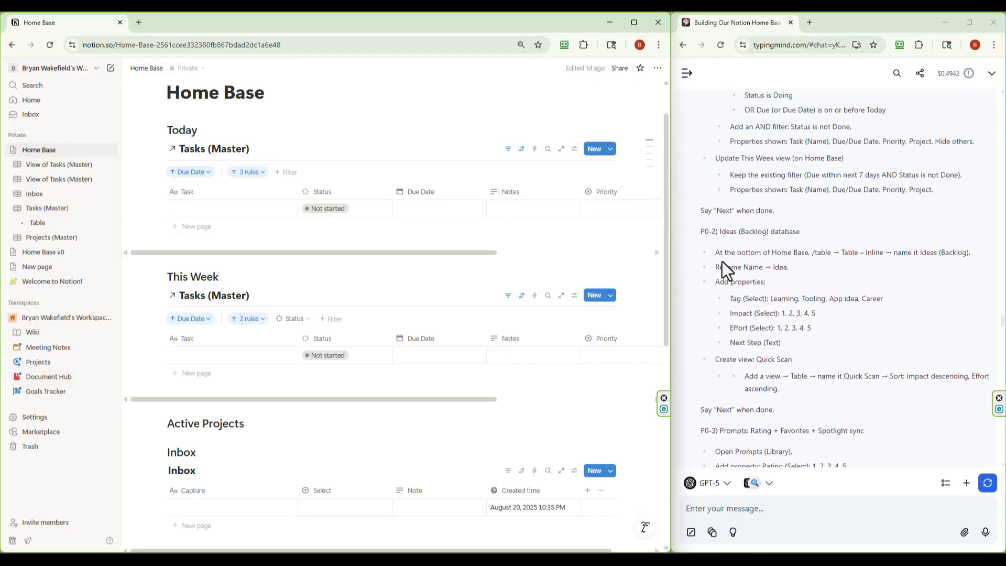
pyautogui.scroll(3, 722, 261)
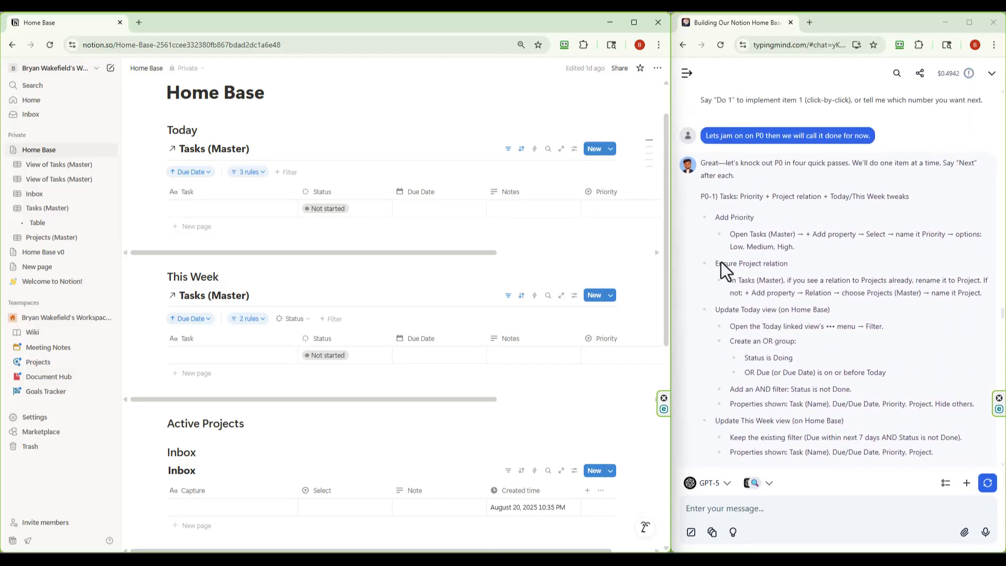
pyautogui.scroll(-2, 699, 264)
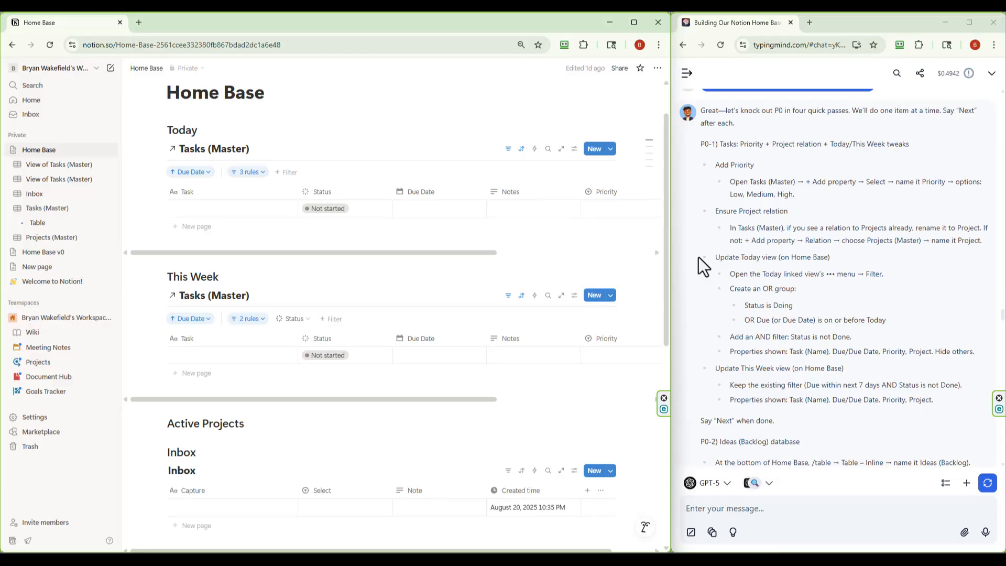
pyautogui.scroll(-1, 699, 256)
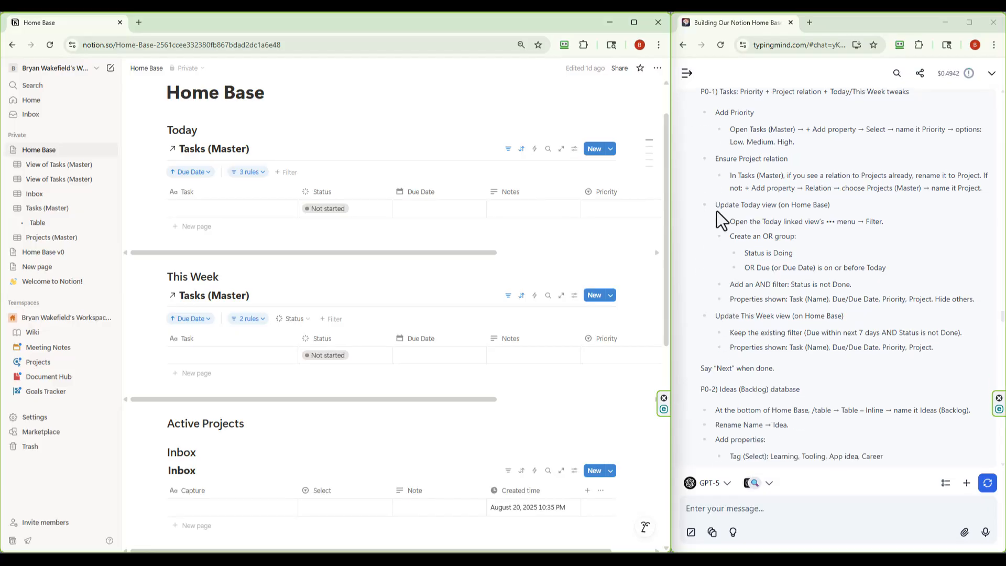
pyautogui.scroll(-2, 718, 212)
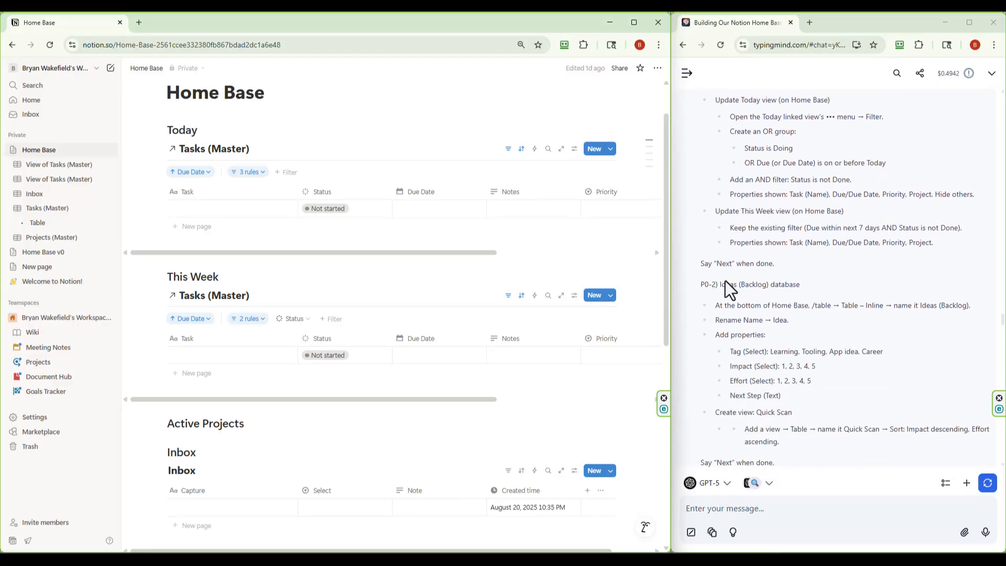
pyautogui.scroll(-1, 706, 291)
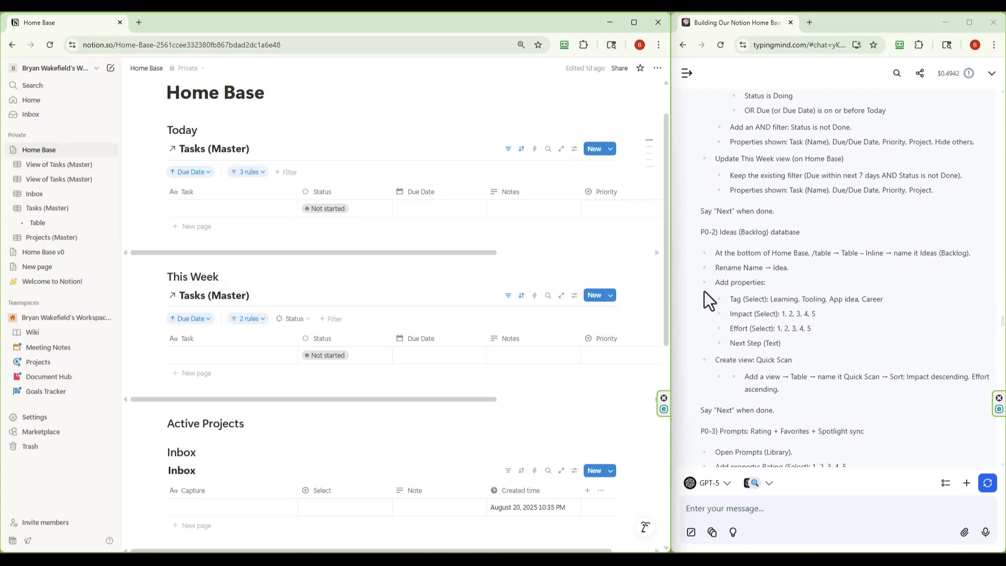
pyautogui.scroll(-1, 704, 291)
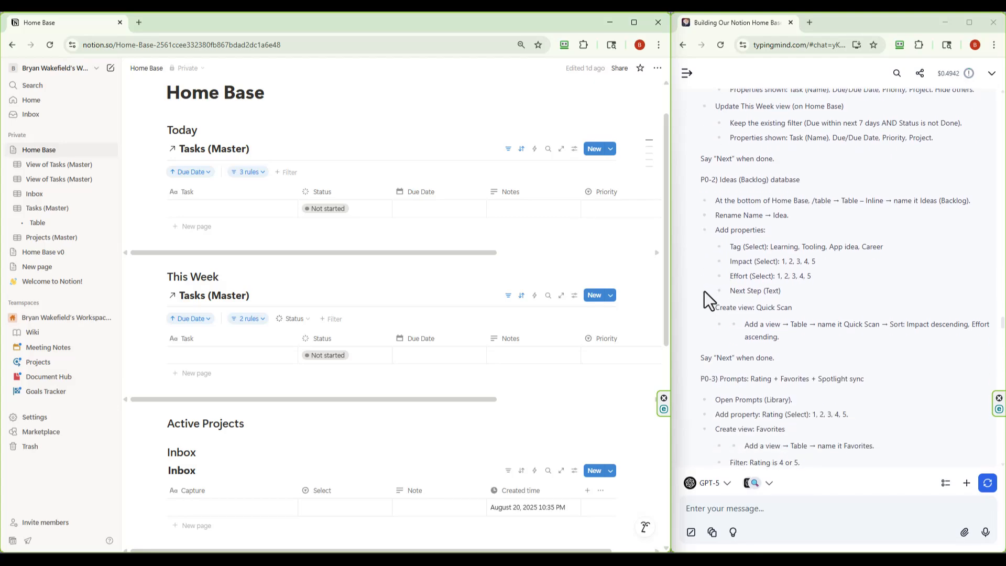
pyautogui.scroll(-1, 705, 291)
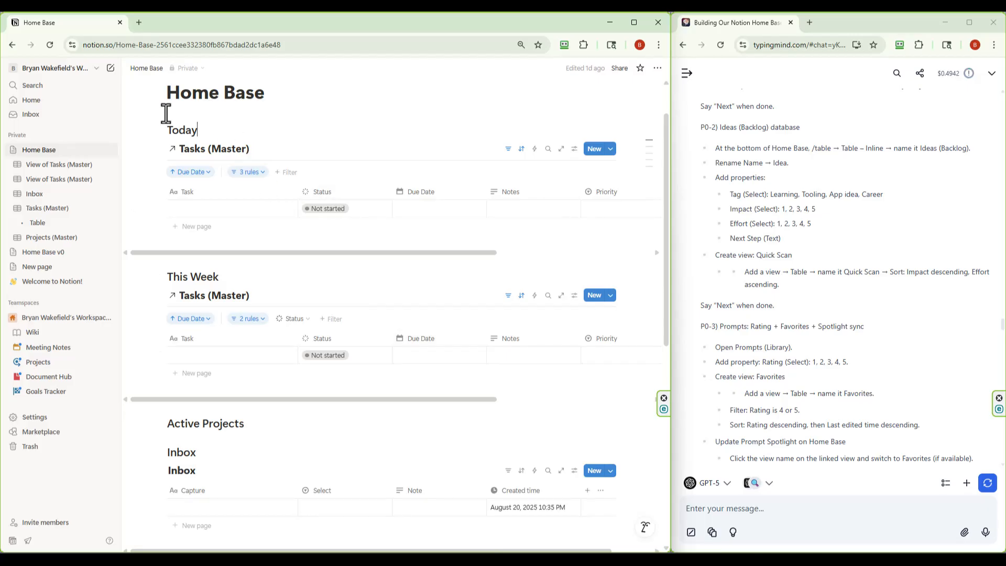
# Insert a new inline table-view database directly beneath the Home Base page title, above Today
pyautogui.click(269, 98)
pyautogui.press('Down')
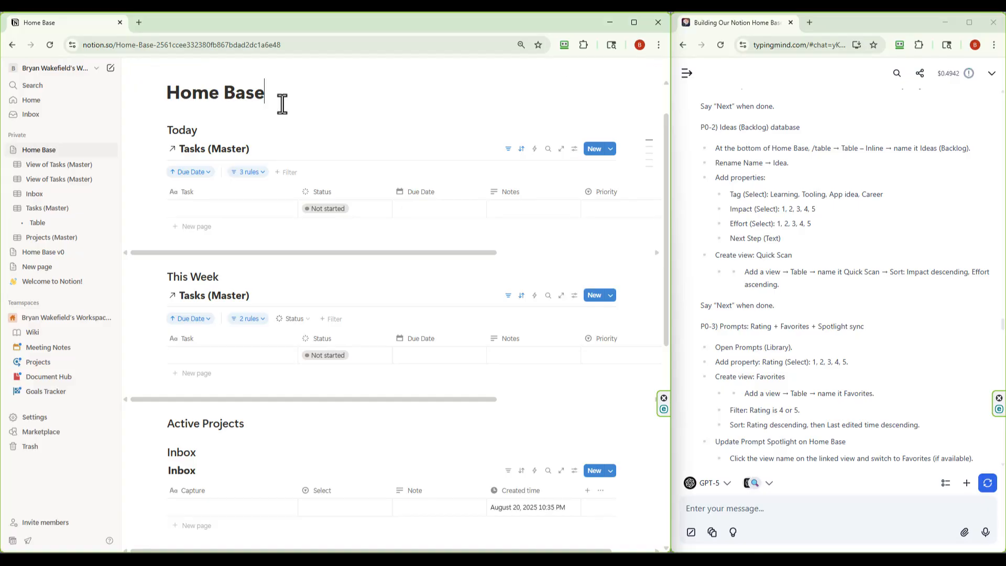
pyautogui.press('Return')
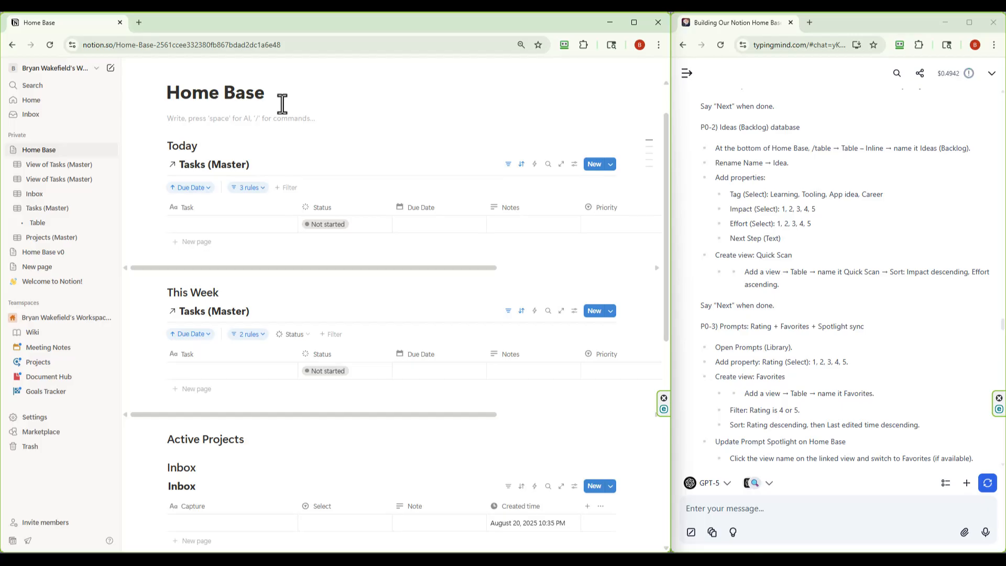
pyautogui.write('/table')
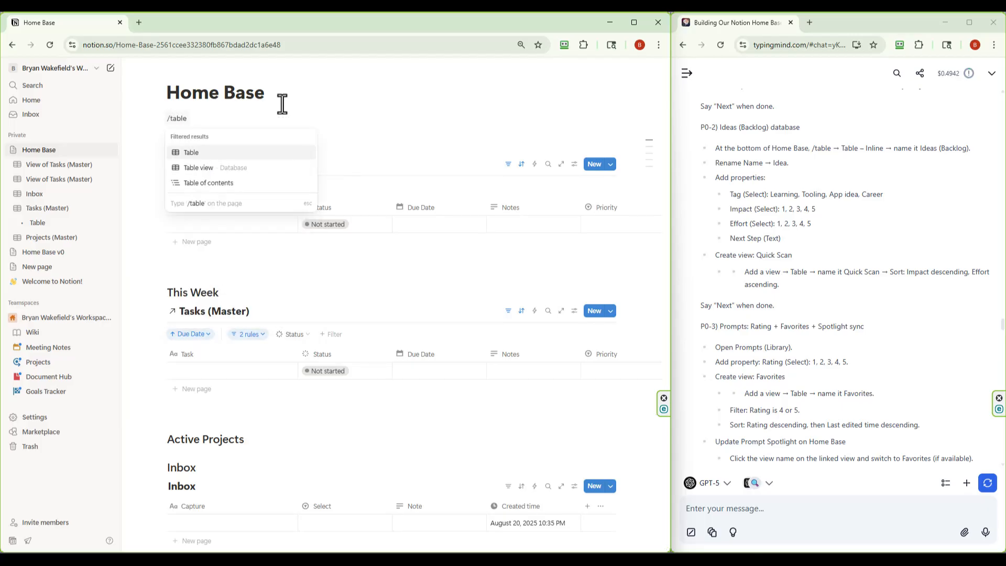
pyautogui.click(212, 176)
# Name the new database Ideas (Backlog) and rename its Name property as Idea
pyautogui.click(221, 125)
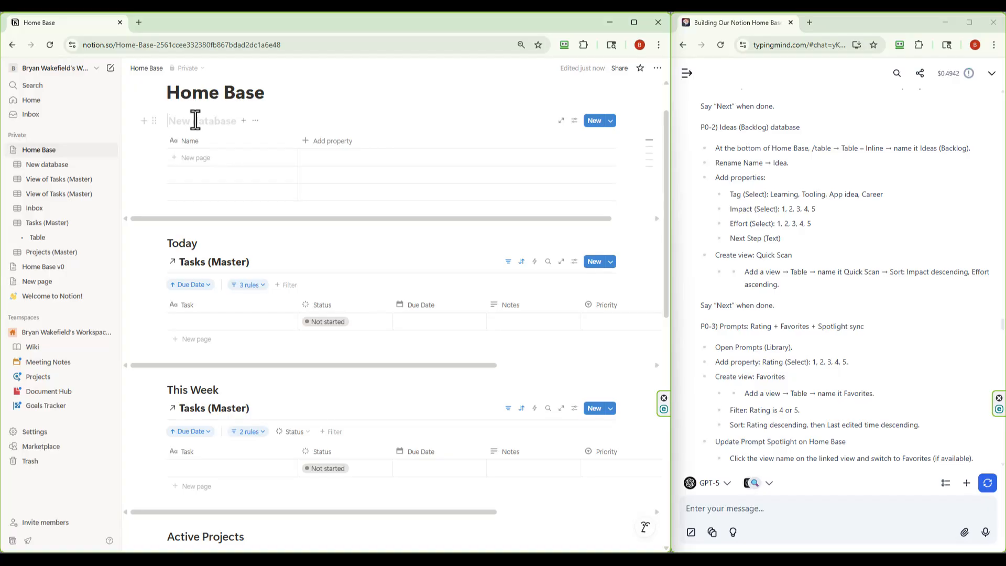
pyautogui.write('Ideas')
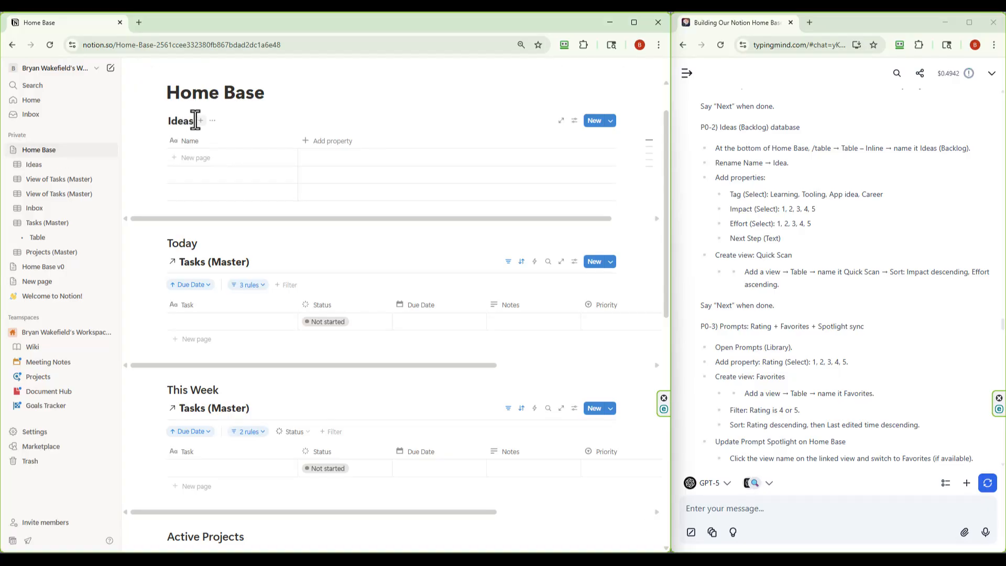
pyautogui.write(' (Backlog)')
pyautogui.click(191, 142)
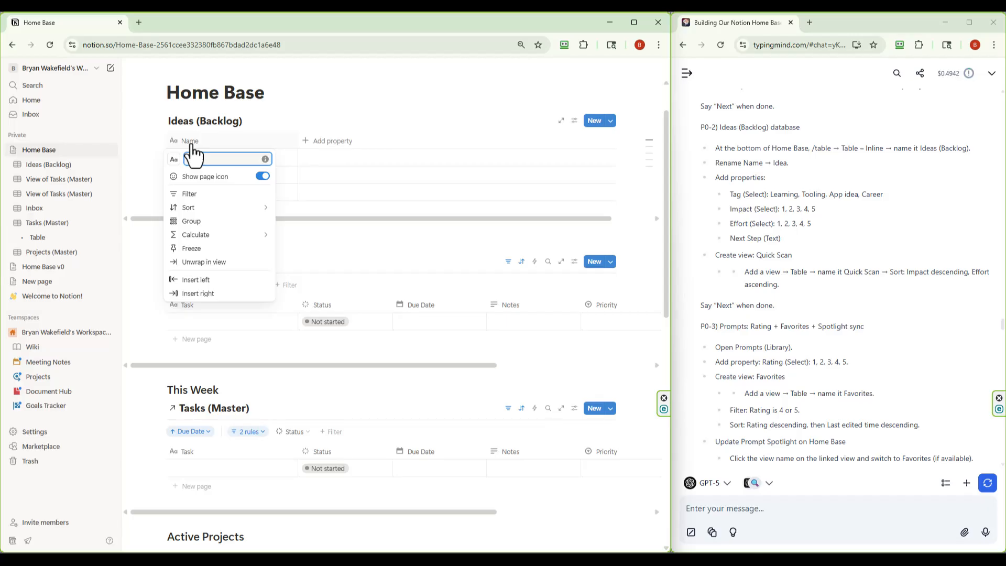
pyautogui.write('Idea')
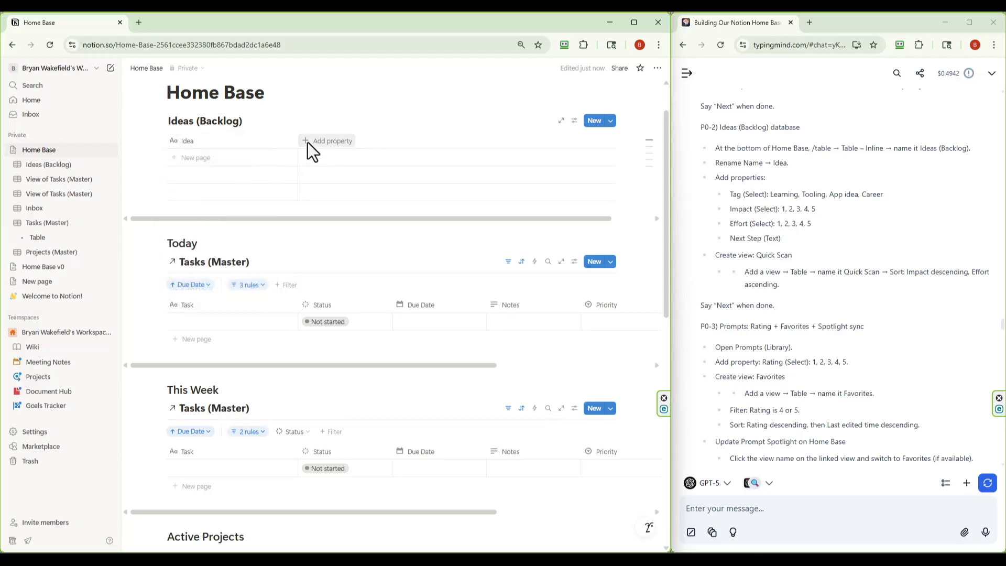
# Add a Select property named Tag to the Ideas (Backlog) database
pyautogui.click(308, 142)
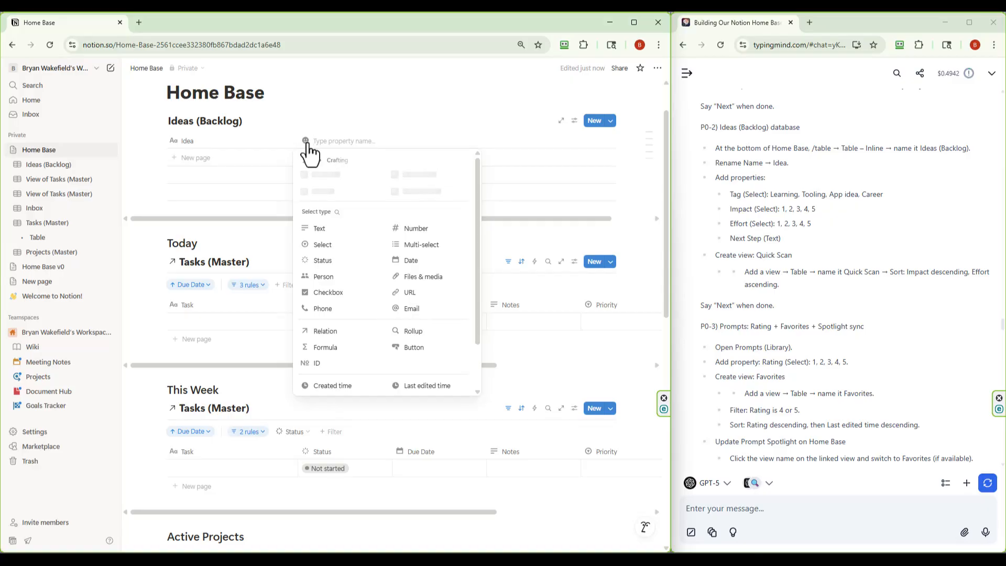
pyautogui.click(319, 249)
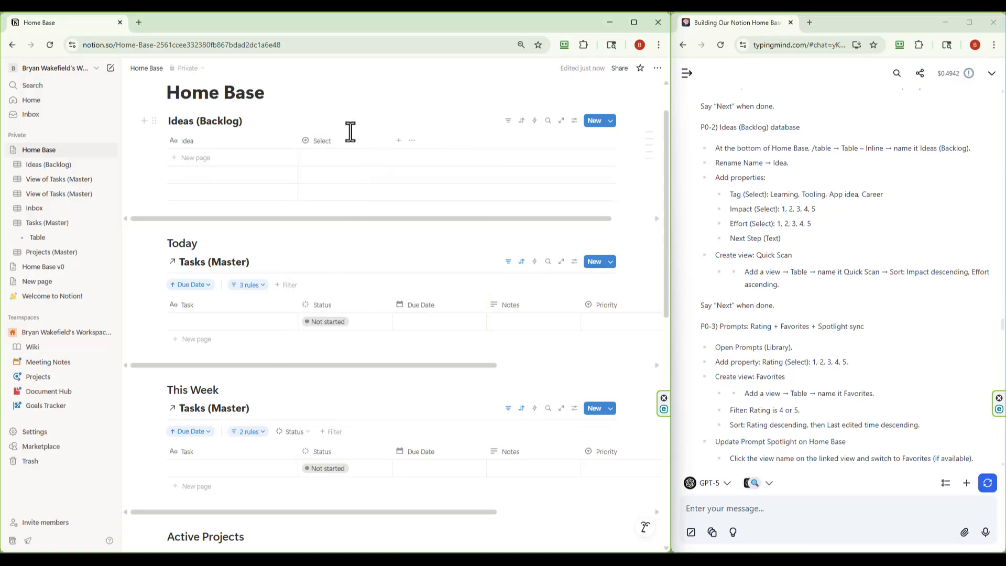
pyautogui.click(340, 145)
pyautogui.press('BackSpace')
pyautogui.press('BackSpace')
pyautogui.press('BackSpace')
pyautogui.press('BackSpace')
pyautogui.press('BackSpace')
pyautogui.press('BackSpace')
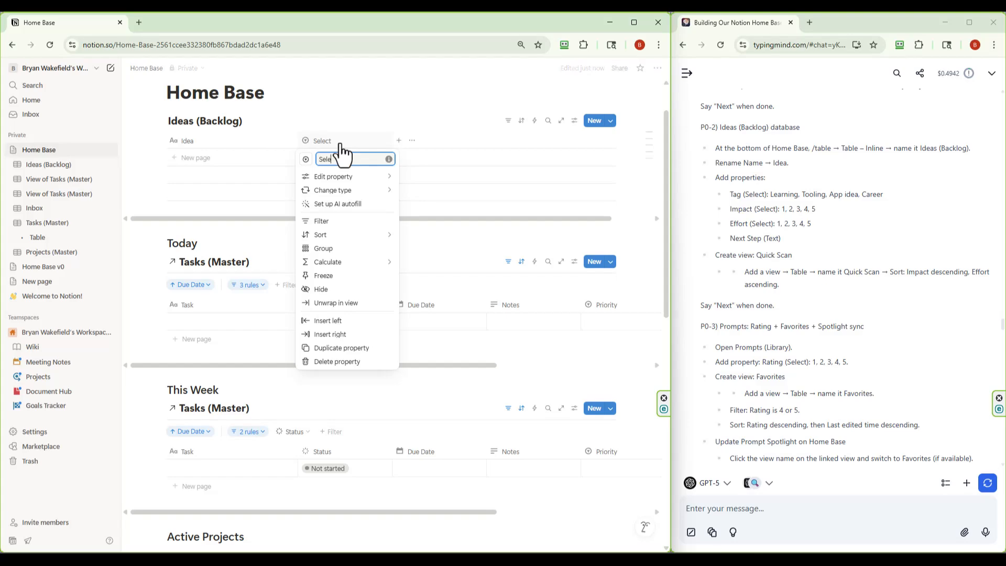
pyautogui.write('Tab')
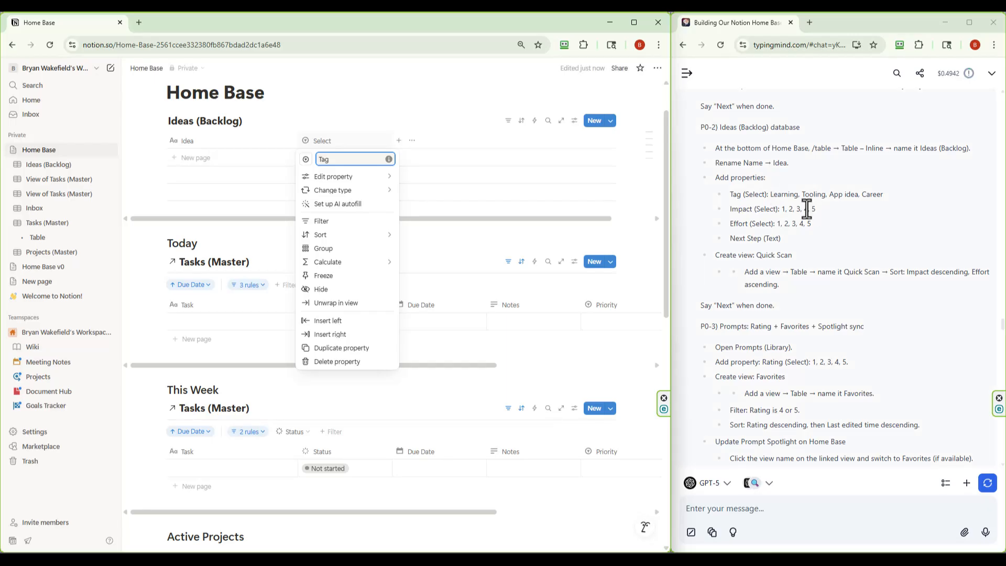
# Add the options Learning, Tooling, App idea and Career to the Tag property
pyautogui.click(360, 192)
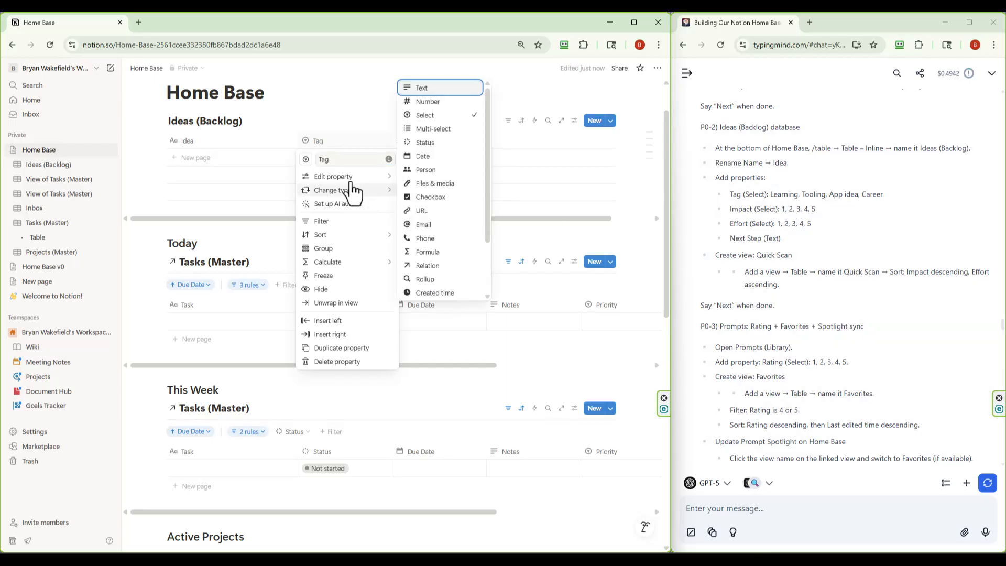
pyautogui.moveTo(388, 178)
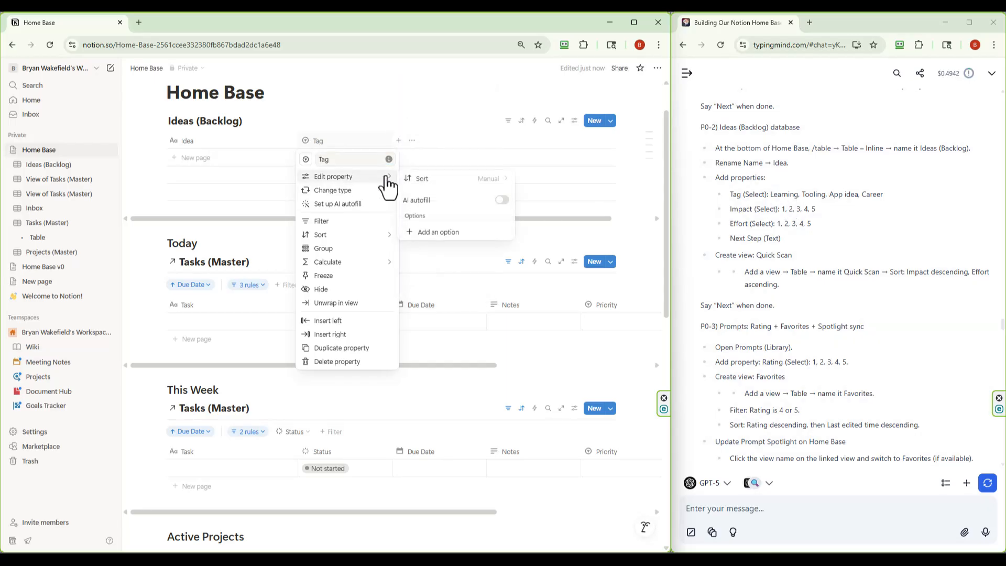
pyautogui.click(431, 235)
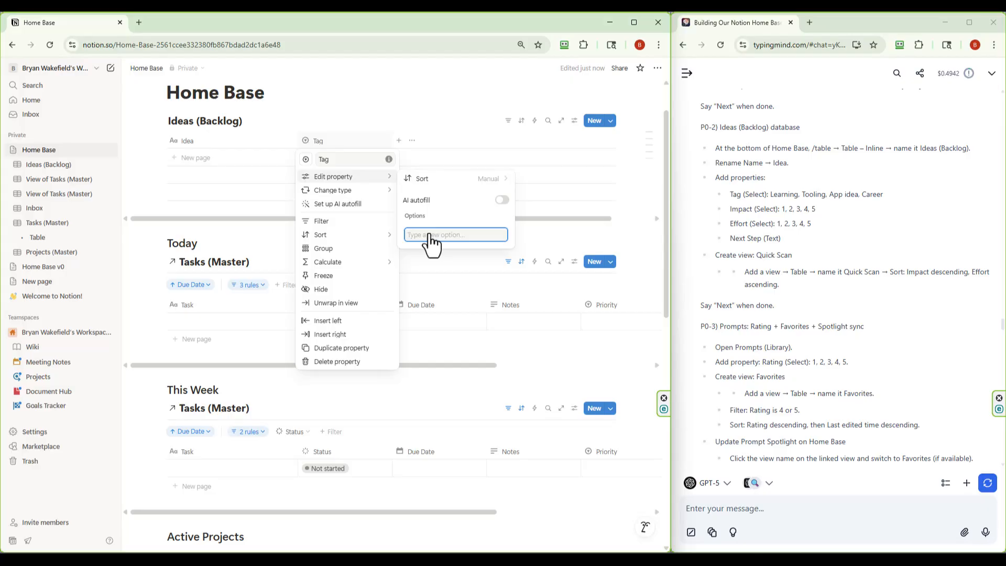
pyautogui.write('Learn')
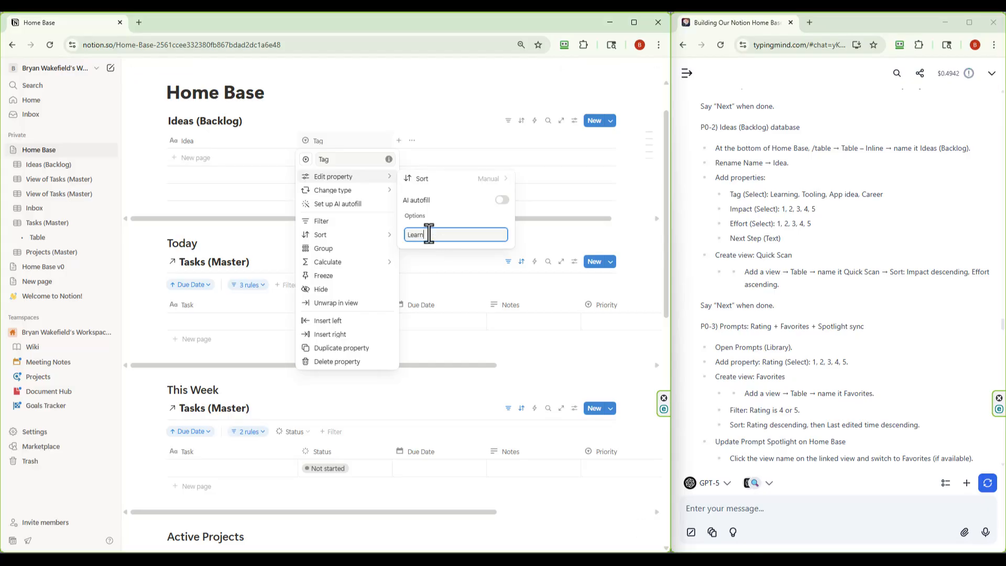
pyautogui.write('ing')
pyautogui.press('Return')
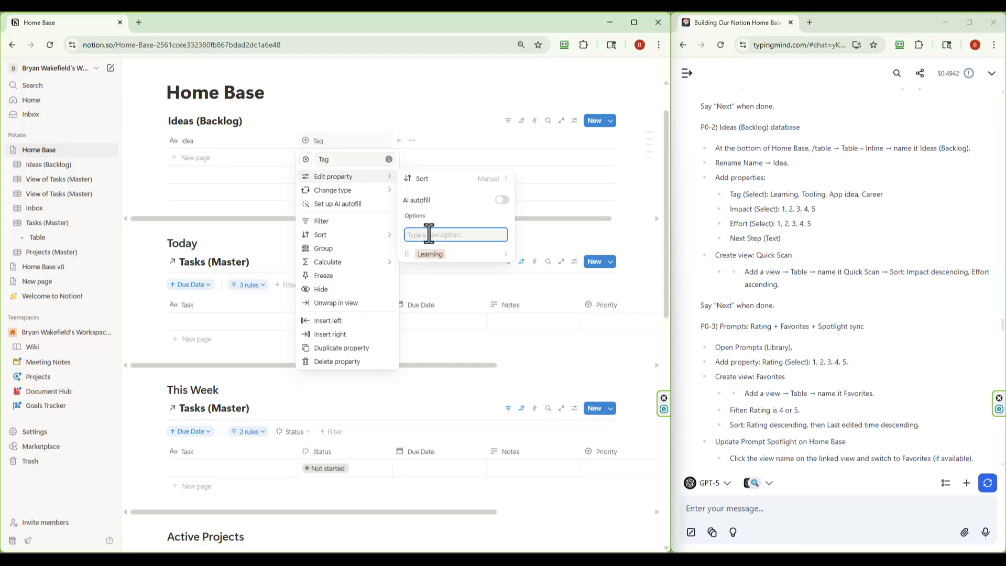
pyautogui.write('Tooling')
pyautogui.press('Return')
pyautogui.write('A')
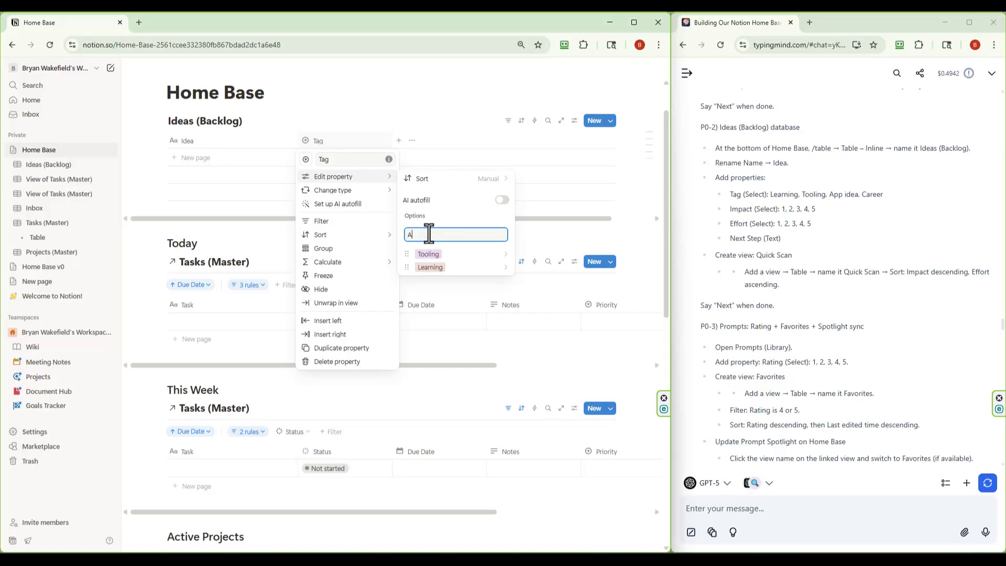
pyautogui.write('pp idea')
pyautogui.press('Return')
pyautogui.write('Carer')
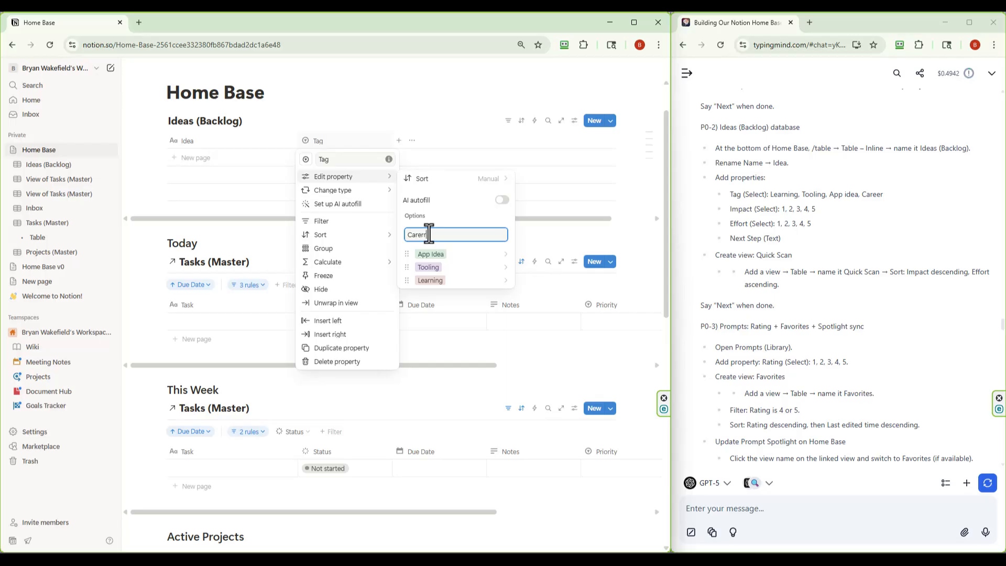
pyautogui.press('BackSpace')
pyautogui.write('er')
pyautogui.press('Return')
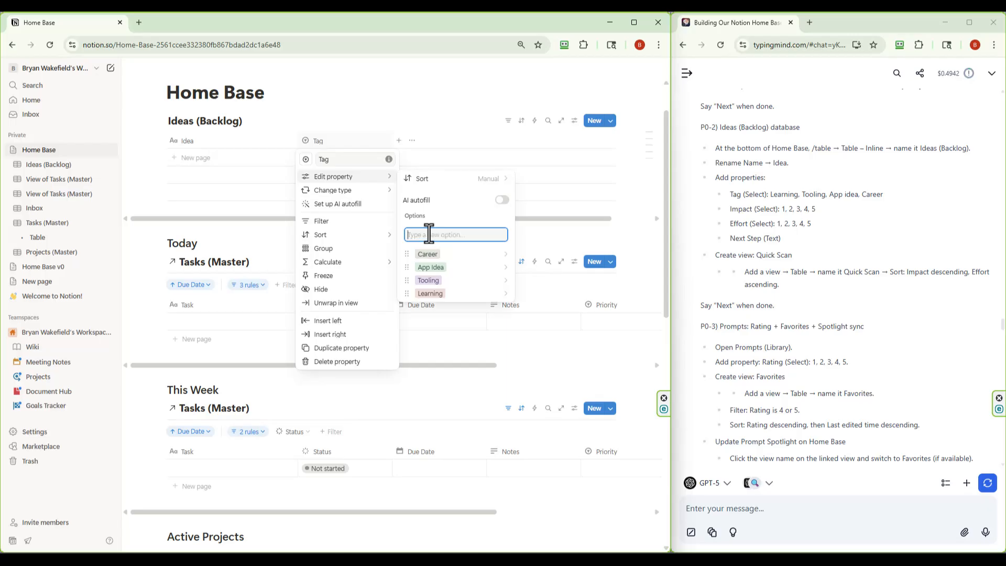
pyautogui.click(426, 106)
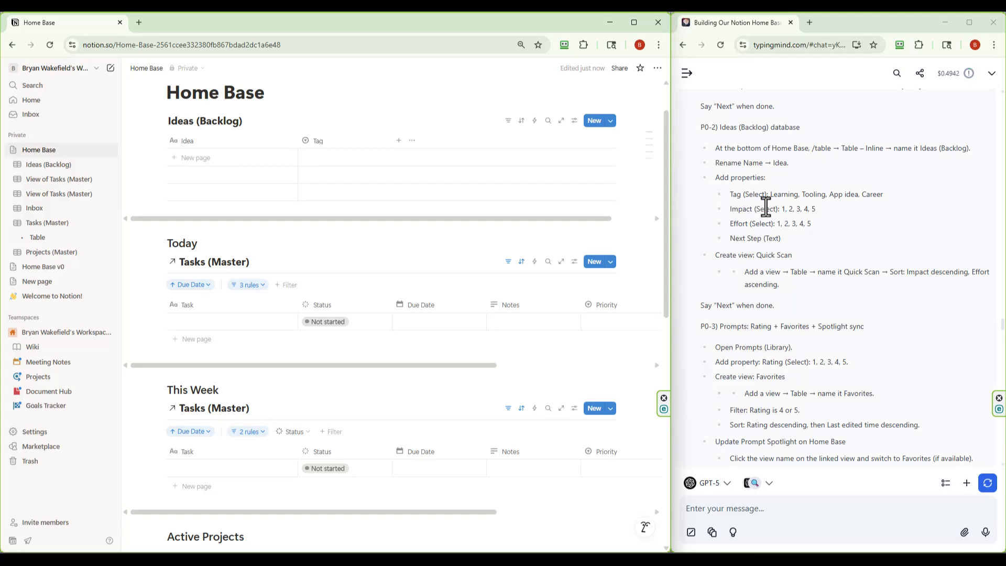
# Add another Select property after Tag in Ideas (Backlog) and name it Impact
pyautogui.click(400, 142)
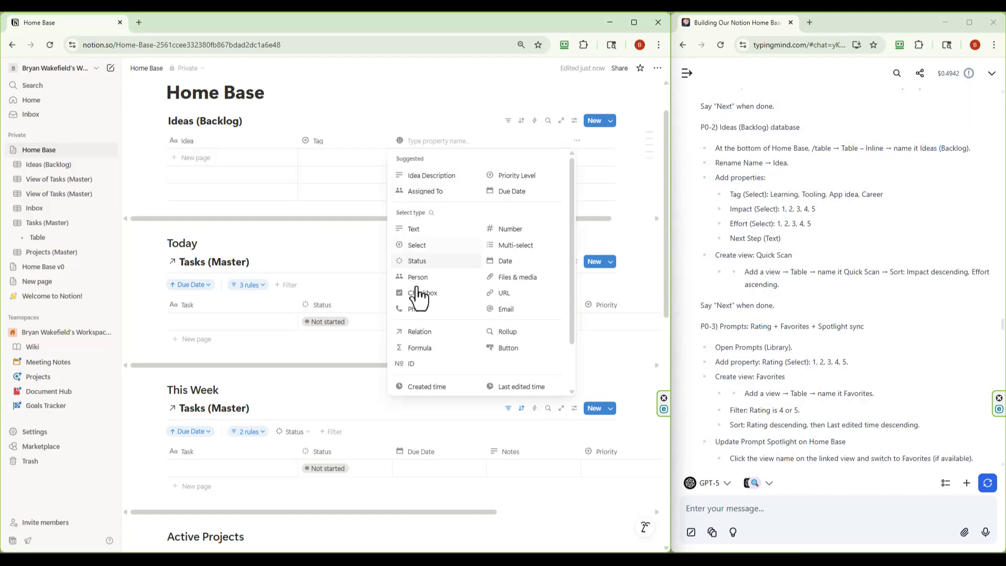
pyautogui.click(417, 247)
pyautogui.click(417, 142)
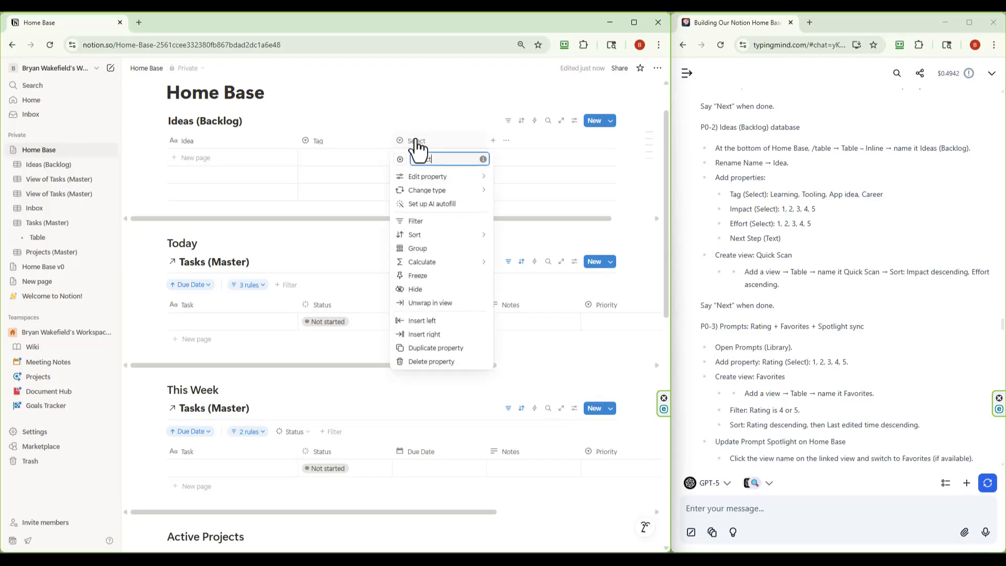
pyautogui.press('BackSpace')
pyautogui.press('BackSpace')
pyautogui.press('BackSpace')
pyautogui.press('BackSpace')
pyautogui.press('BackSpace')
pyautogui.press('BackSpace')
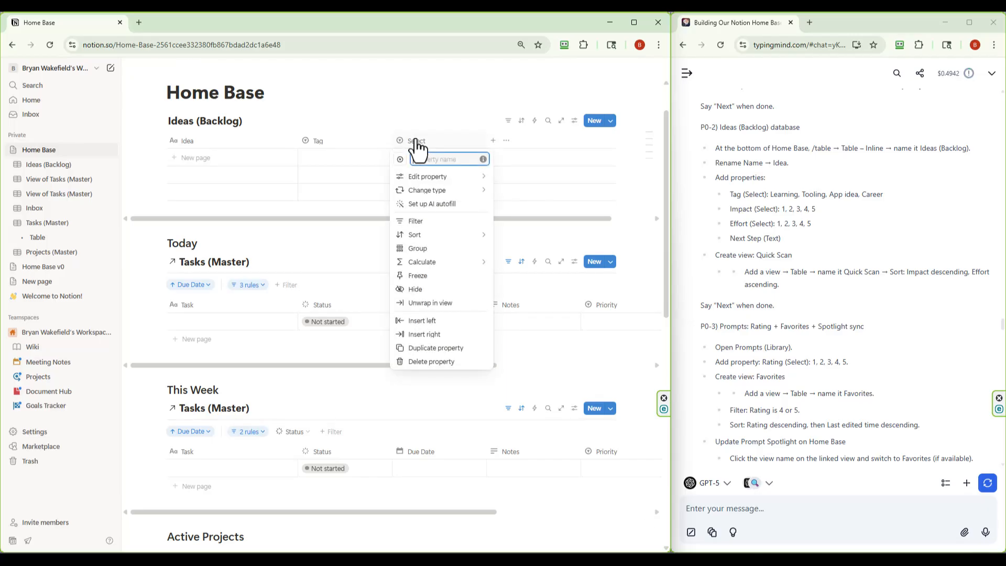
pyautogui.write('Impact')
# Add options 5, 4, 3, 2 and 1 to the Impact property so they list in ascending order
pyautogui.click(430, 178)
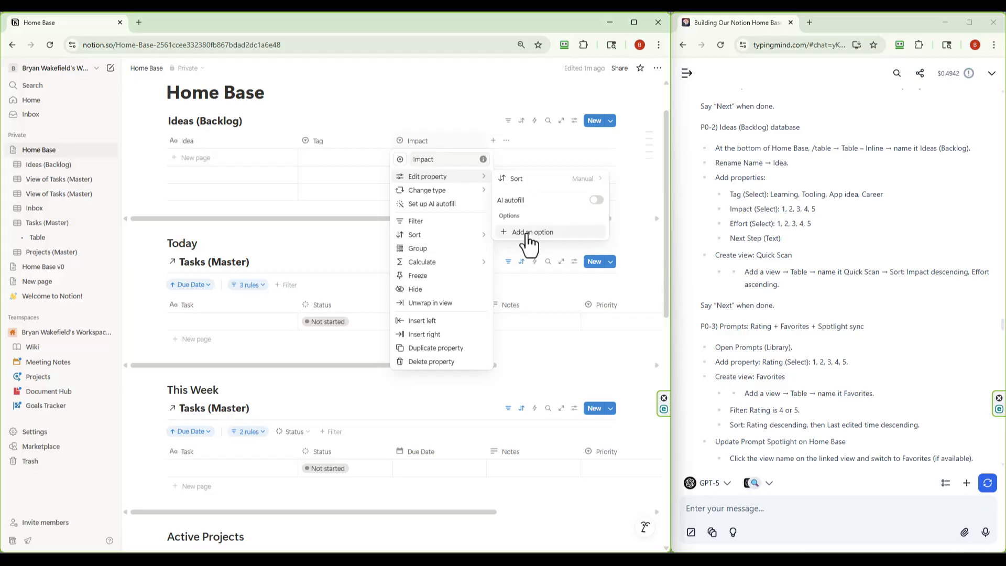
pyautogui.click(529, 234)
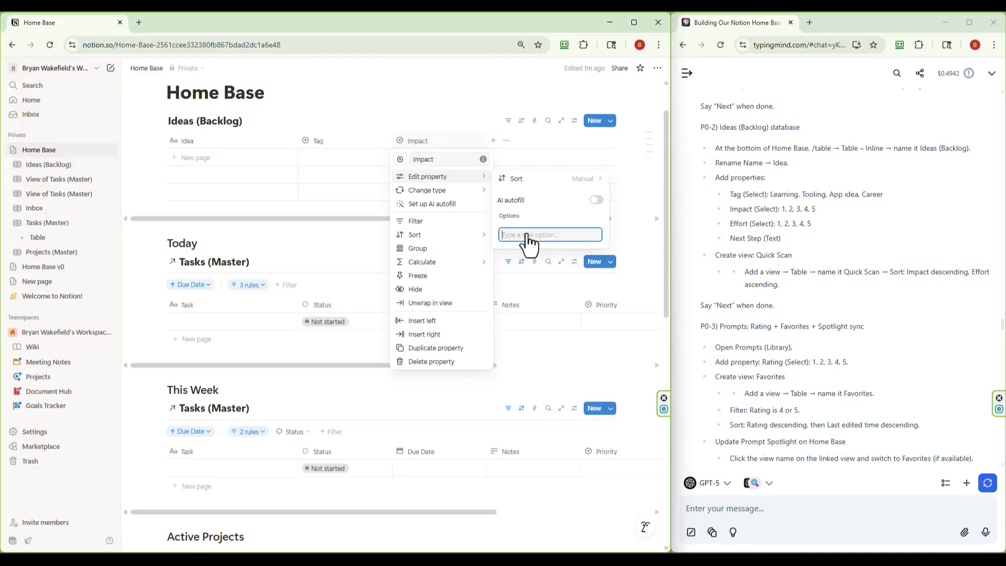
pyautogui.write('5')
pyautogui.press('Return')
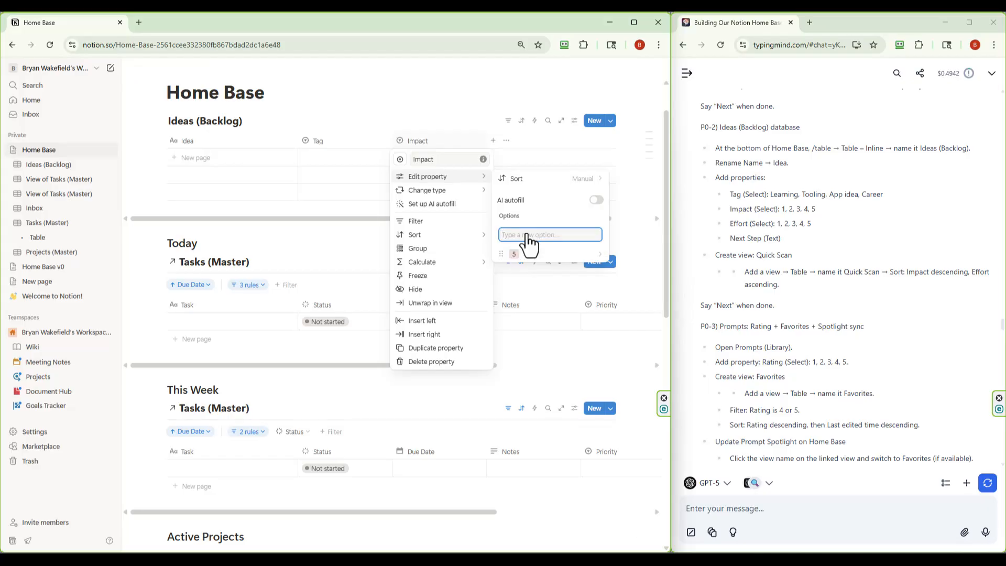
pyautogui.write('4')
pyautogui.press('Return')
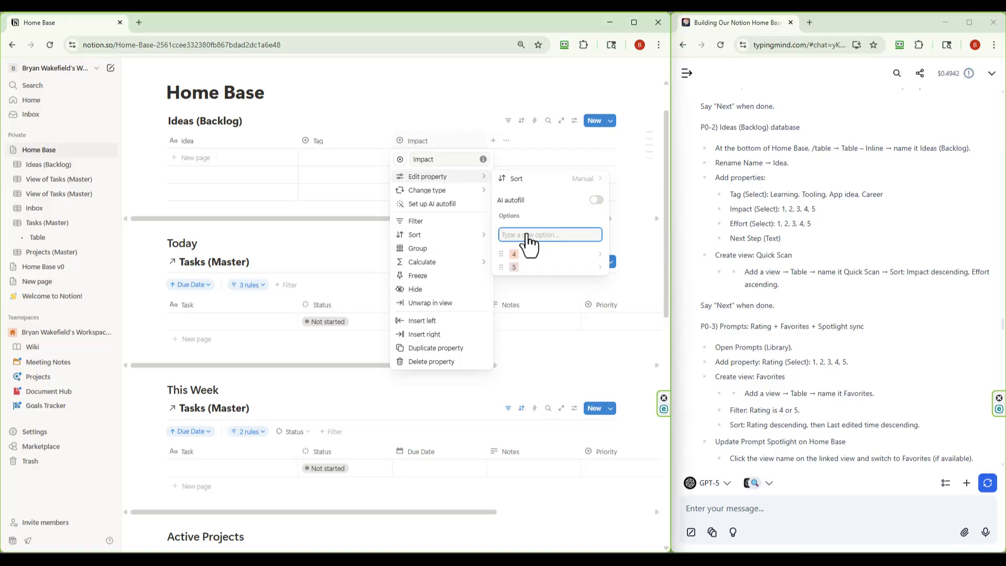
pyautogui.write('3')
pyautogui.press('Return')
pyautogui.write('2')
pyautogui.press('BackSpace')
pyautogui.write('2')
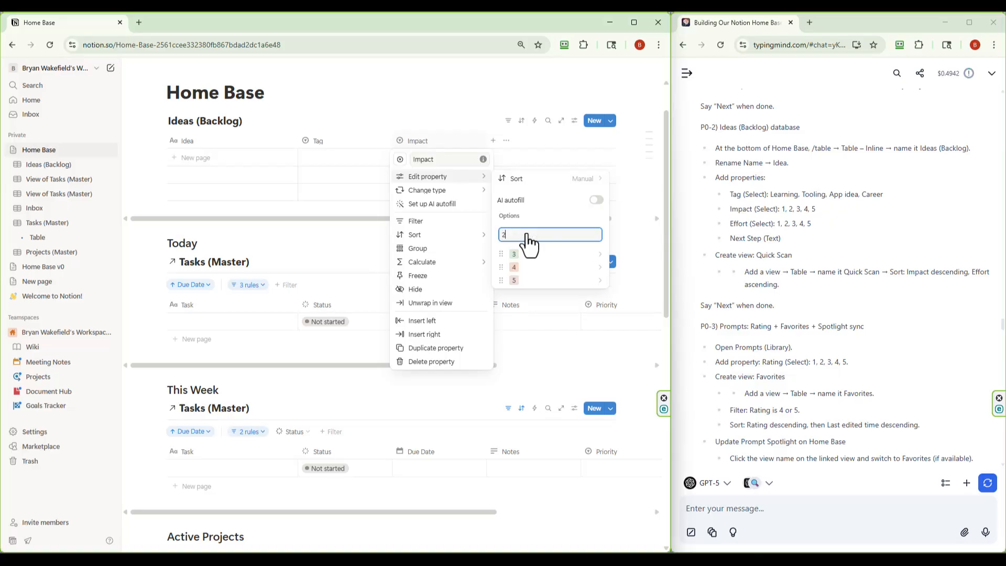
pyautogui.press('Return')
pyautogui.write('1')
pyautogui.press('Return')
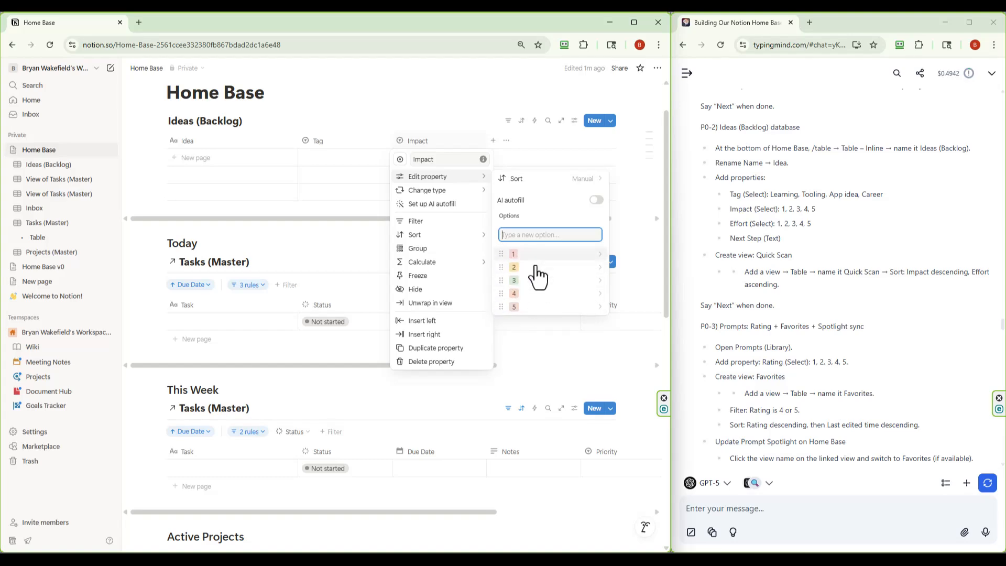
pyautogui.click(430, 103)
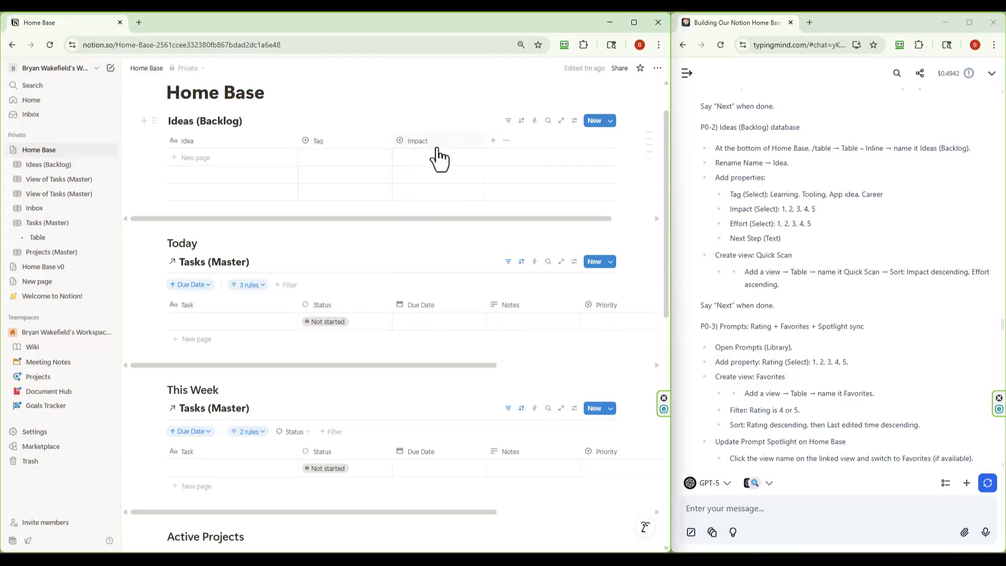
# Add a blank row to Ideas (Backlog) and check the options offered in its Impact cell, leaving it empty
pyautogui.click(441, 159)
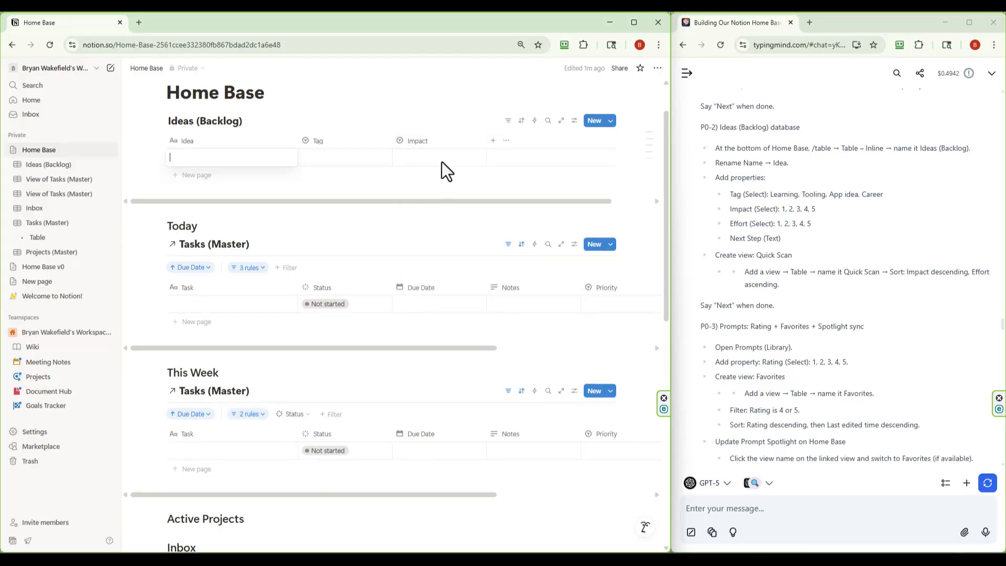
pyautogui.click(414, 162)
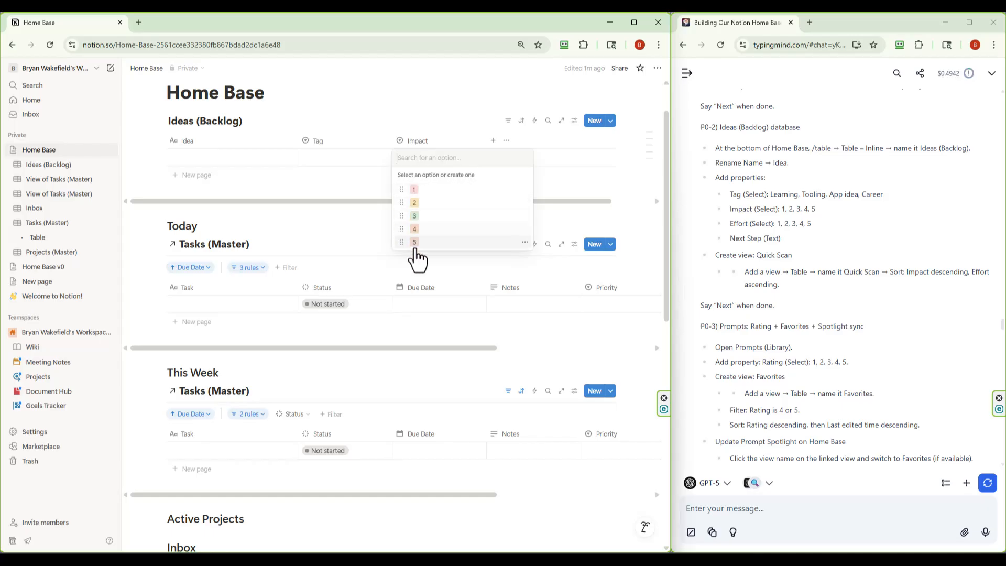
pyautogui.press('Escape')
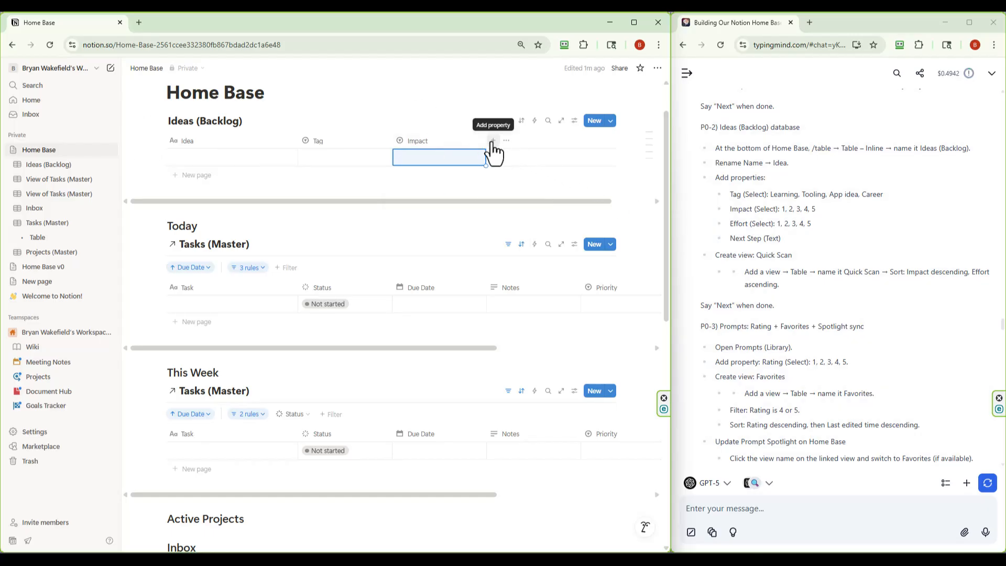
# Duplicate the Impact property with its options and rename the copy as Effort
pyautogui.click(456, 141)
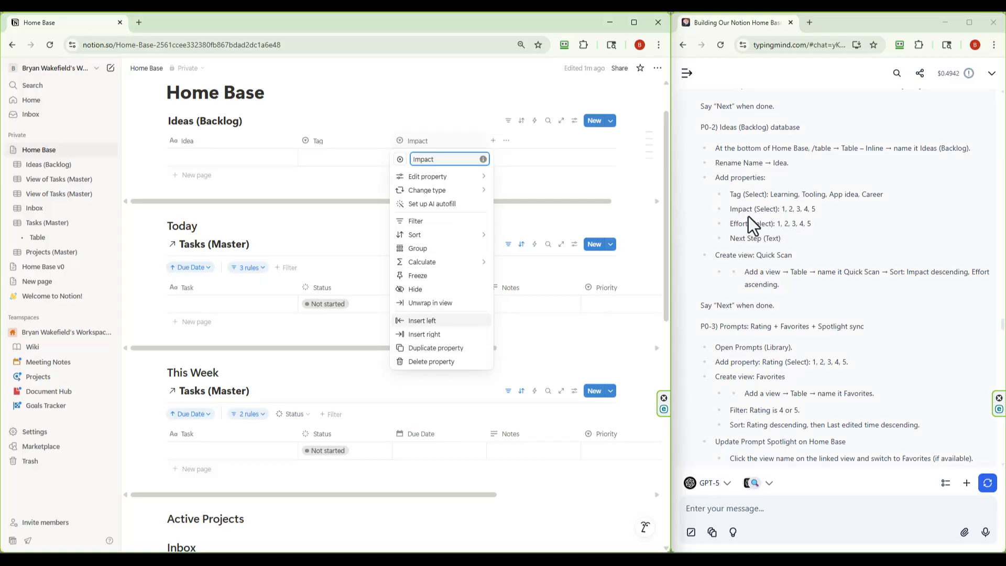
pyautogui.click(439, 348)
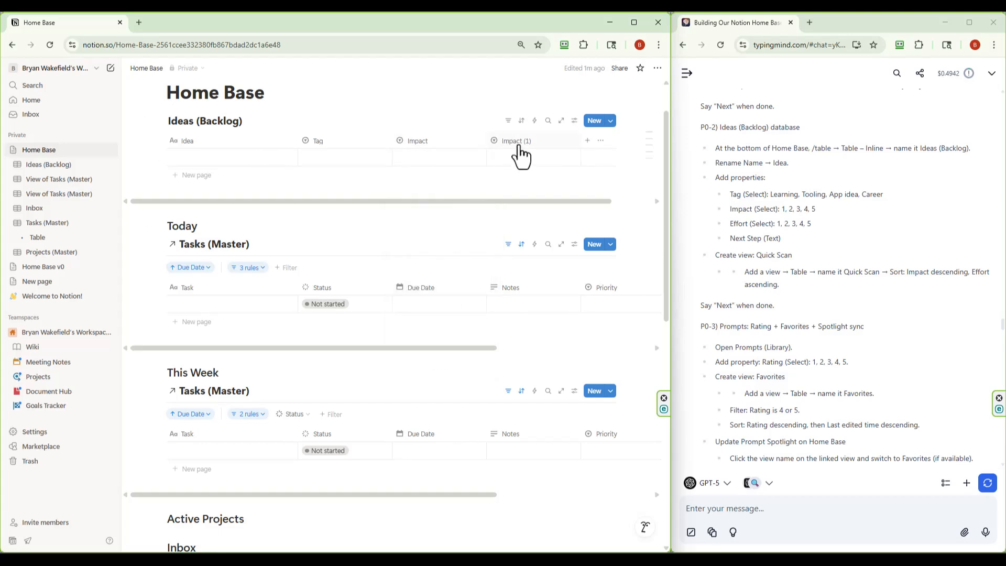
pyautogui.click(519, 147)
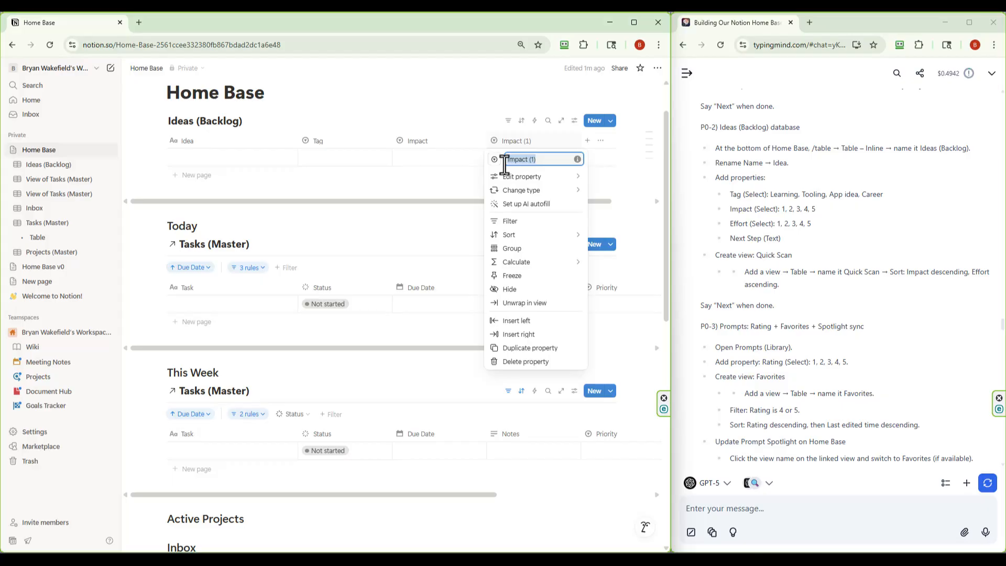
pyautogui.write('Effort')
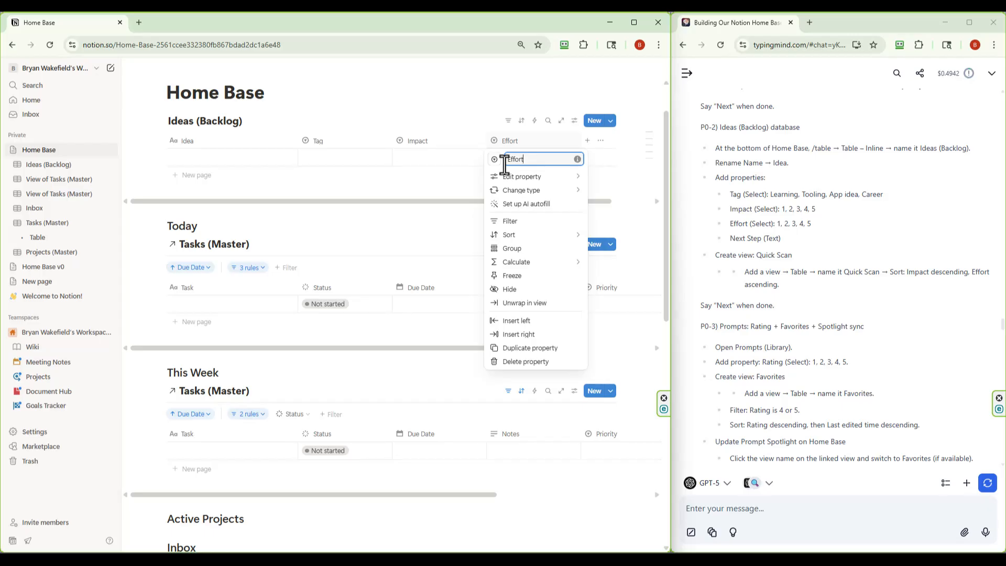
pyautogui.click(475, 97)
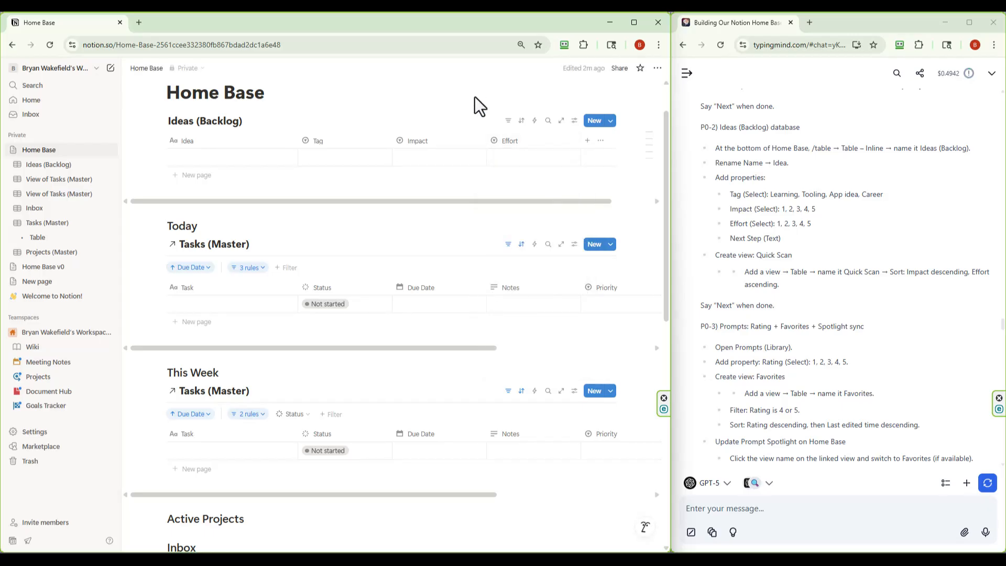
# Add a Text property named Next Step after Effort in Ideas (Backlog)
pyautogui.click(587, 141)
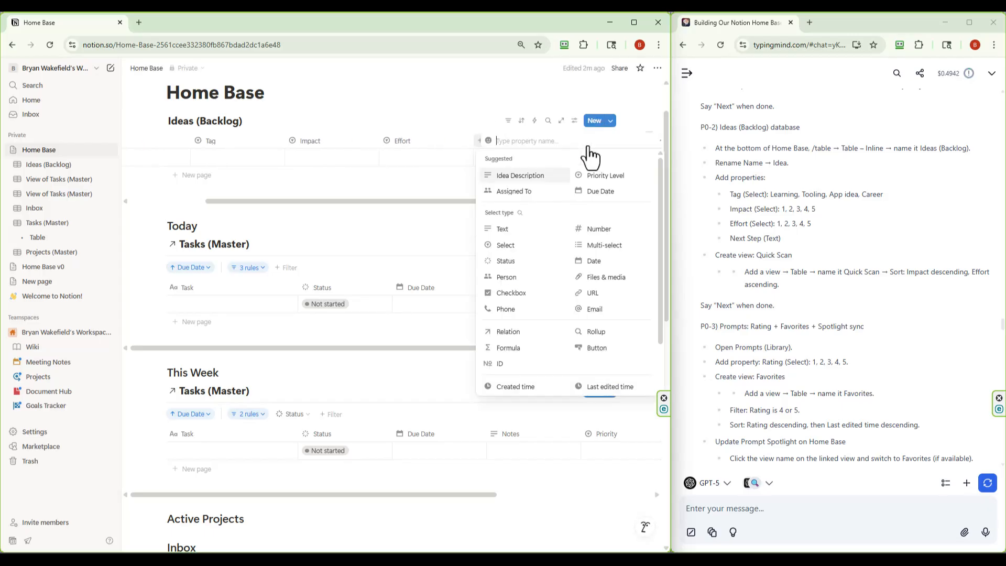
pyautogui.click(511, 230)
pyautogui.click(511, 142)
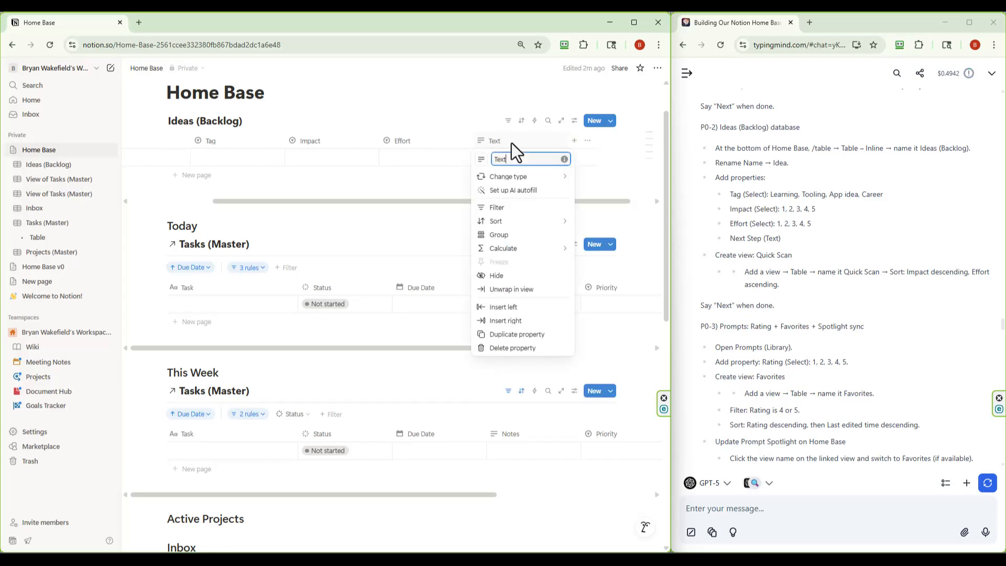
pyautogui.press('BackSpace')
pyautogui.press('BackSpace')
pyautogui.press('BackSpace')
pyautogui.press('BackSpace')
pyautogui.click(543, 104)
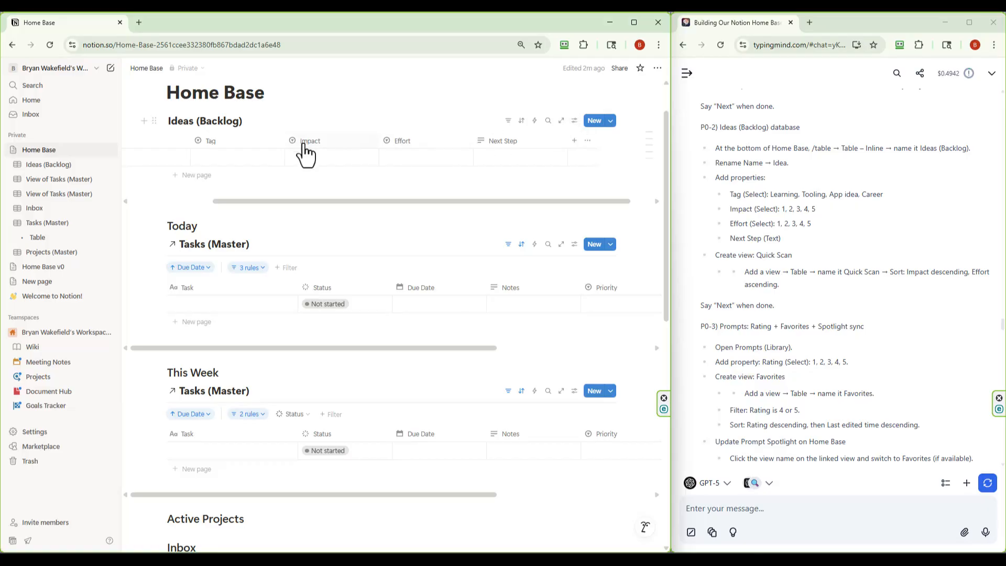
pyautogui.moveTo(268, 203); pyautogui.dragTo(162, 203)
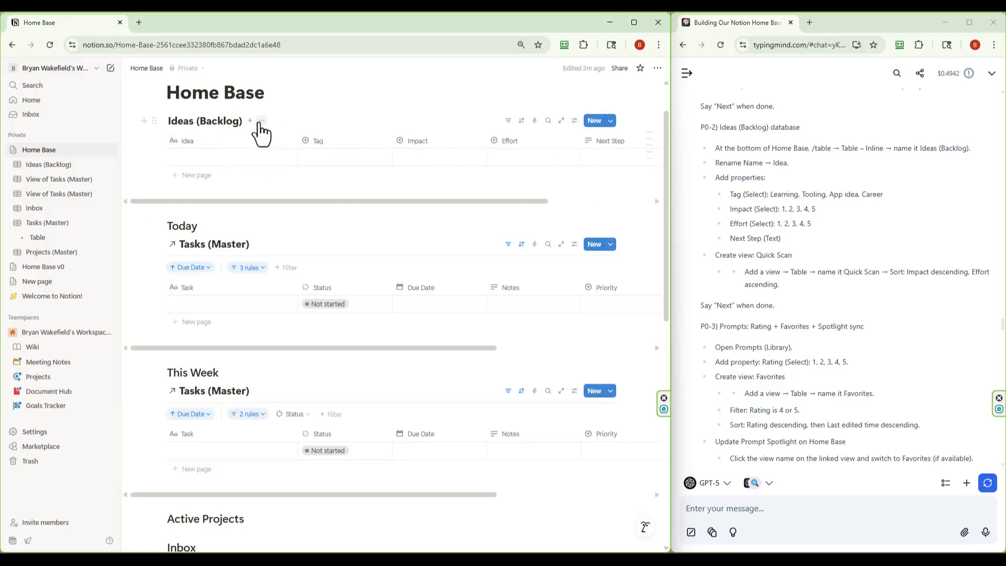
# Capture a screenshot of Ideas (Backlog) with its view options open and attach it to the AI chat message
pyautogui.click(262, 122)
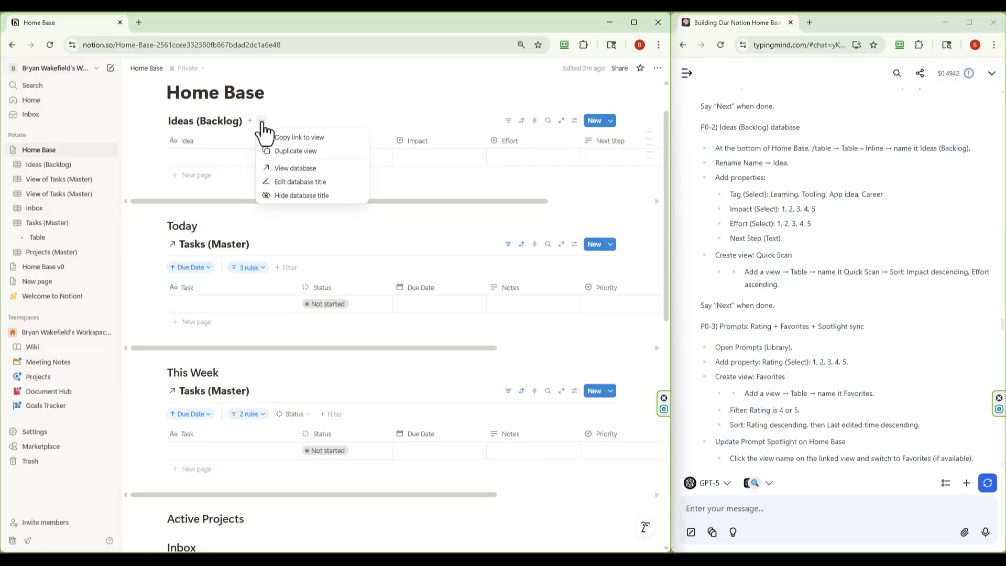
pyautogui.click(322, 109)
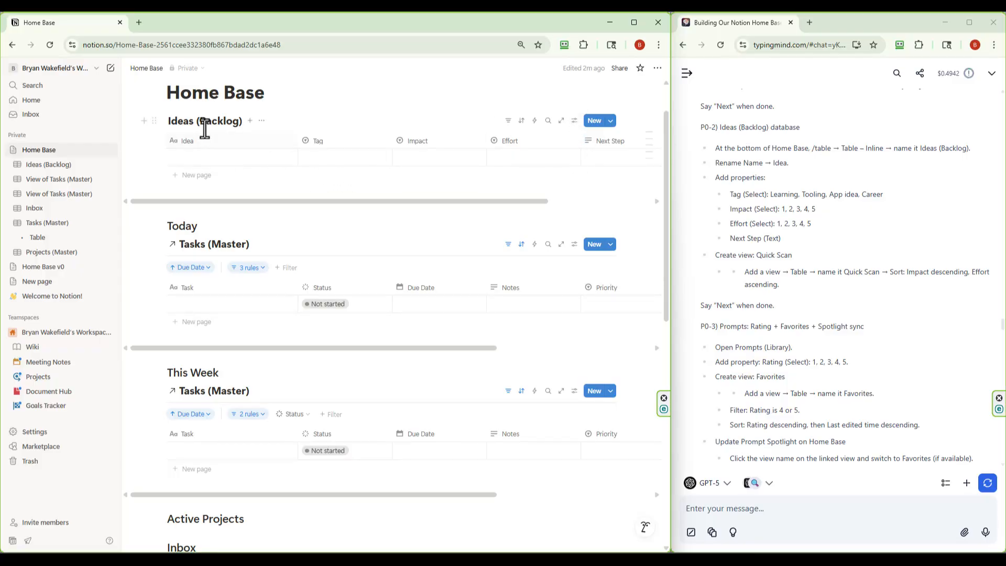
pyautogui.click(261, 122)
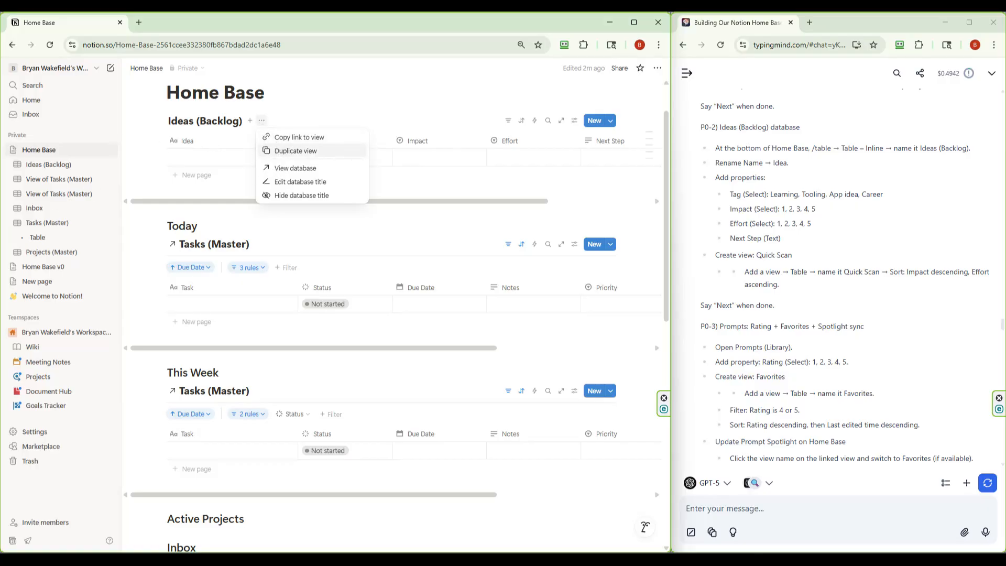
pyautogui.press('super+shift+s')
pyautogui.moveTo(124, 61); pyautogui.dragTo(659, 236)
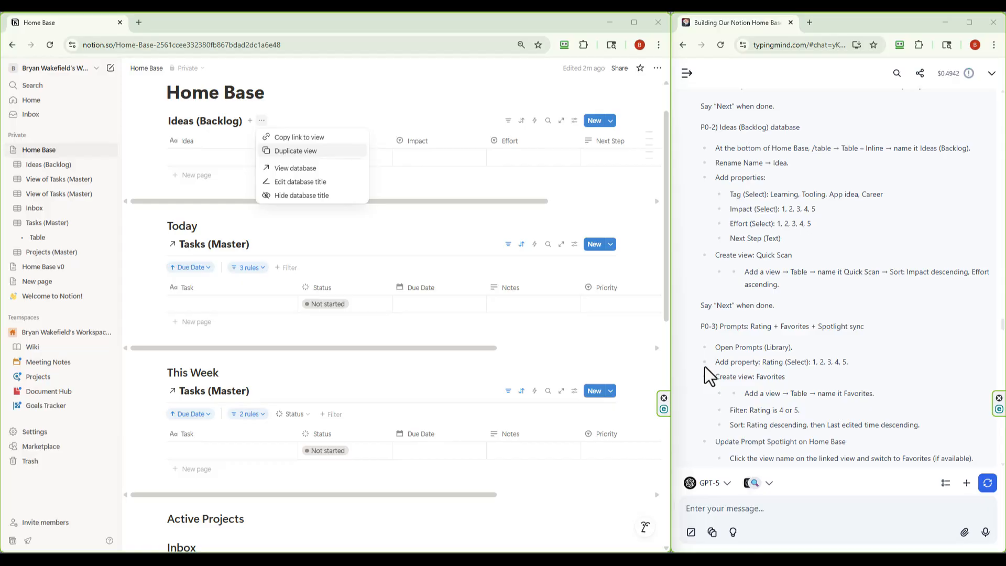
pyautogui.click(731, 510)
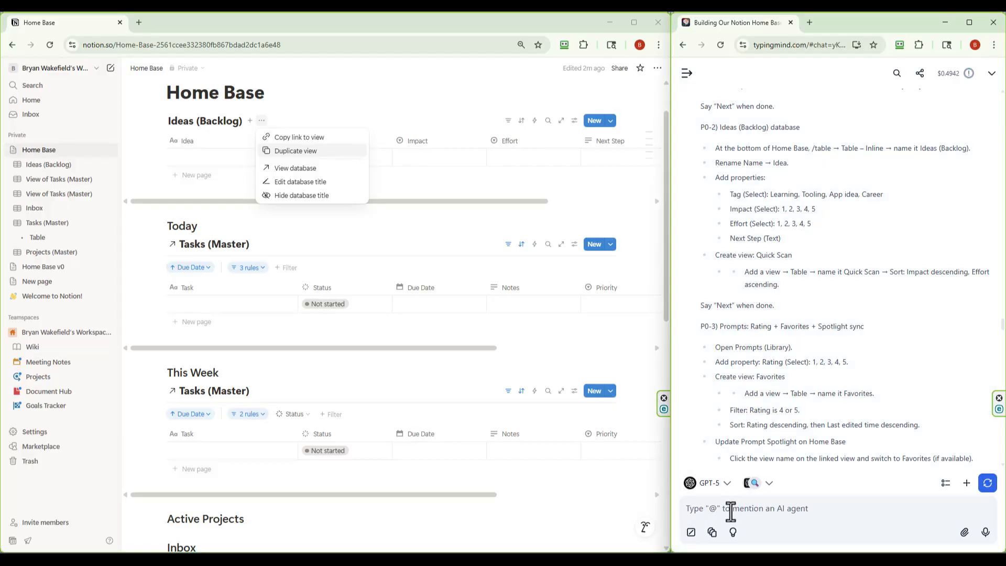
pyautogui.hotkey('ctrl', 'v')
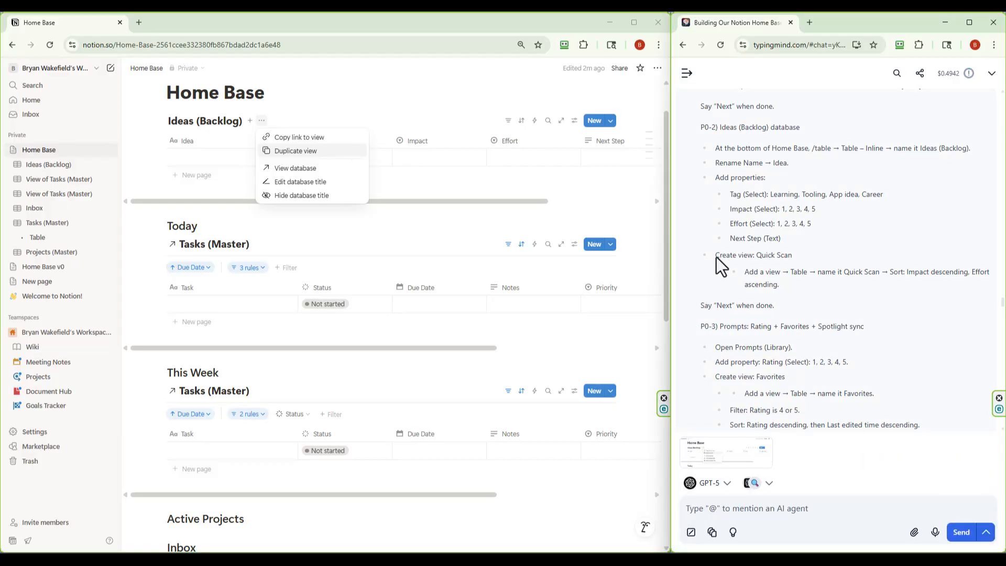
# Quote the assistant's Create view: Quick Scan instruction in the message, ask "am I in the right spot?" and send it
pyautogui.click(717, 258)
pyautogui.moveTo(797, 278); pyautogui.dragTo(796, 280)
pyautogui.hotkey('ctrl', 'c')
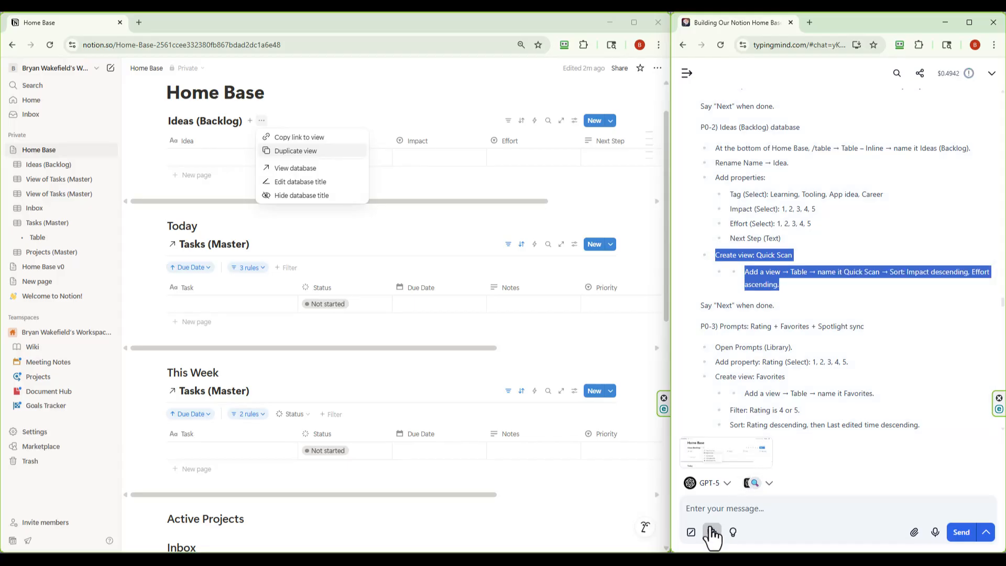
pyautogui.click(714, 508)
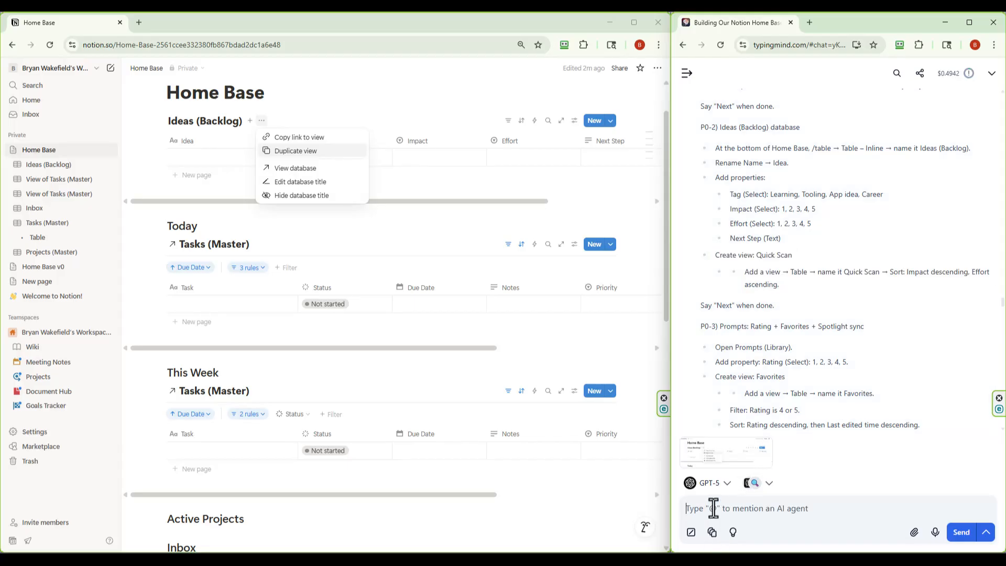
pyautogui.write('Fo')
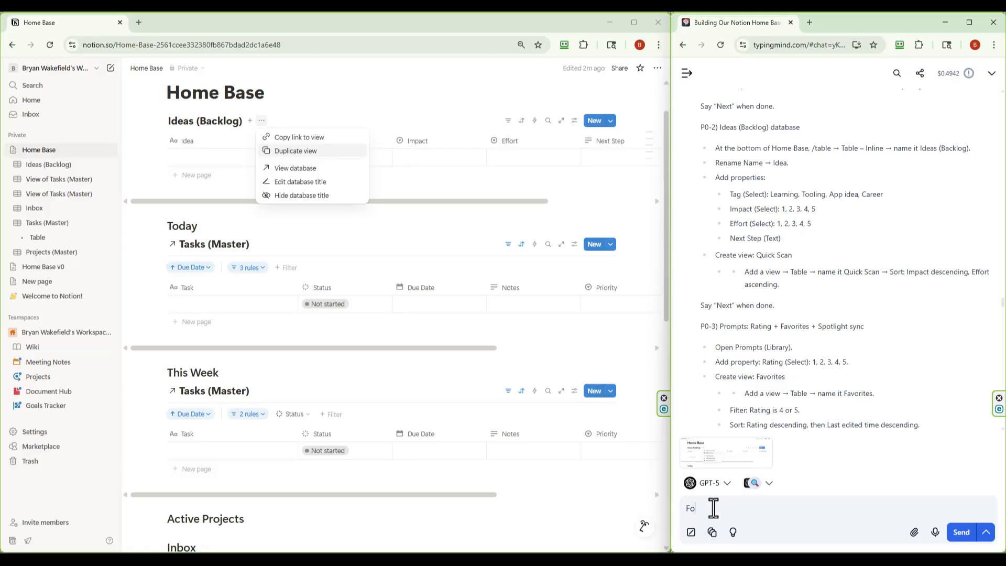
pyautogui.write('r this "')
pyautogui.hotkey('ctrl', 'v')
pyautogui.write('"')
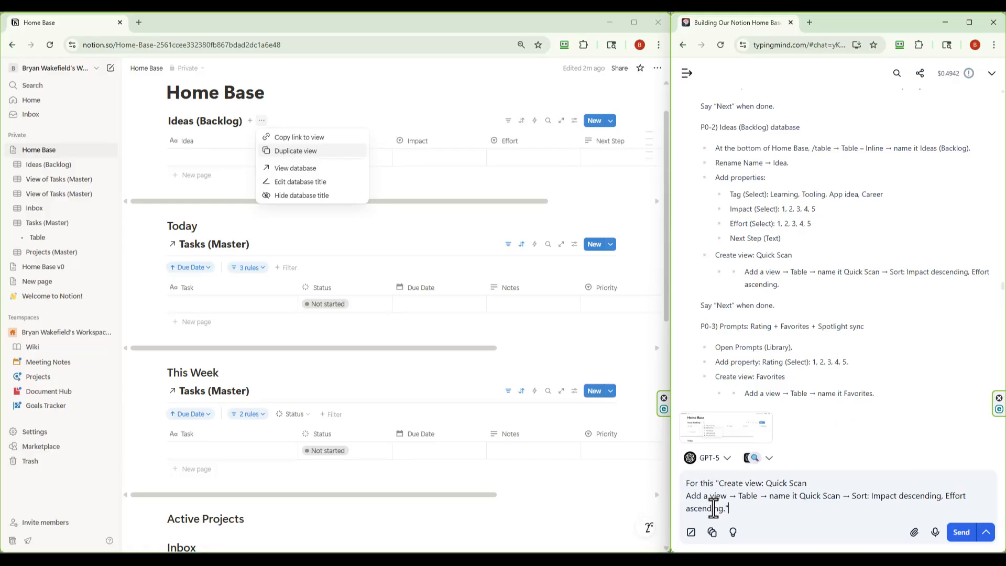
pyautogui.write(' am I in the right spot?')
pyautogui.press('Return')
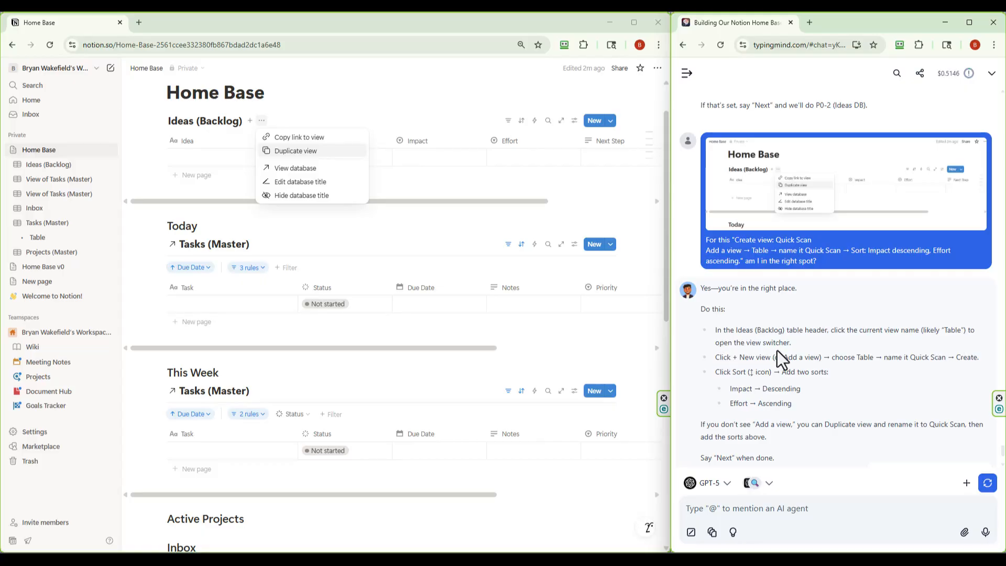
# Add a second Table view to Ideas (Backlog) and name it Quick Scan
pyautogui.click(310, 90)
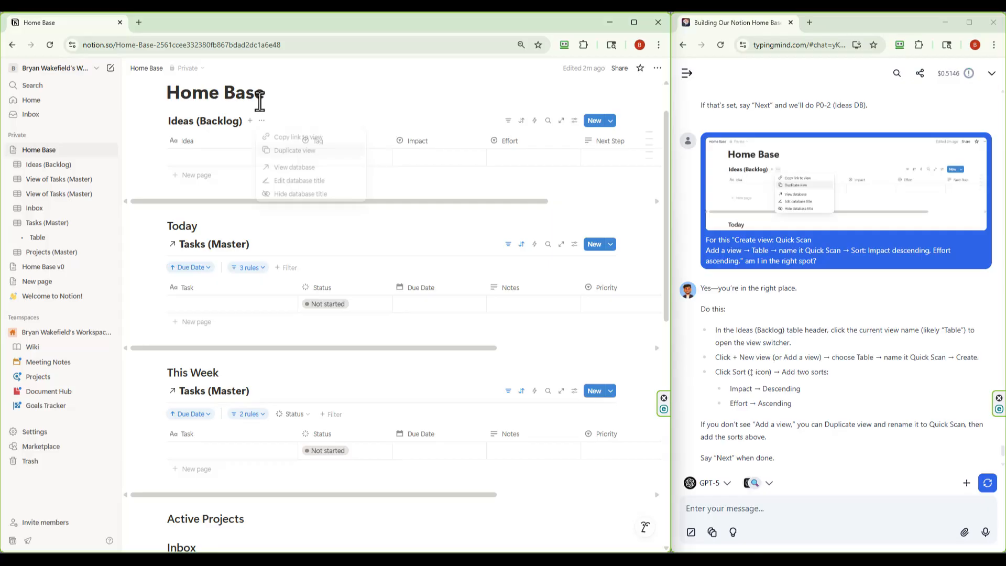
pyautogui.click(195, 120)
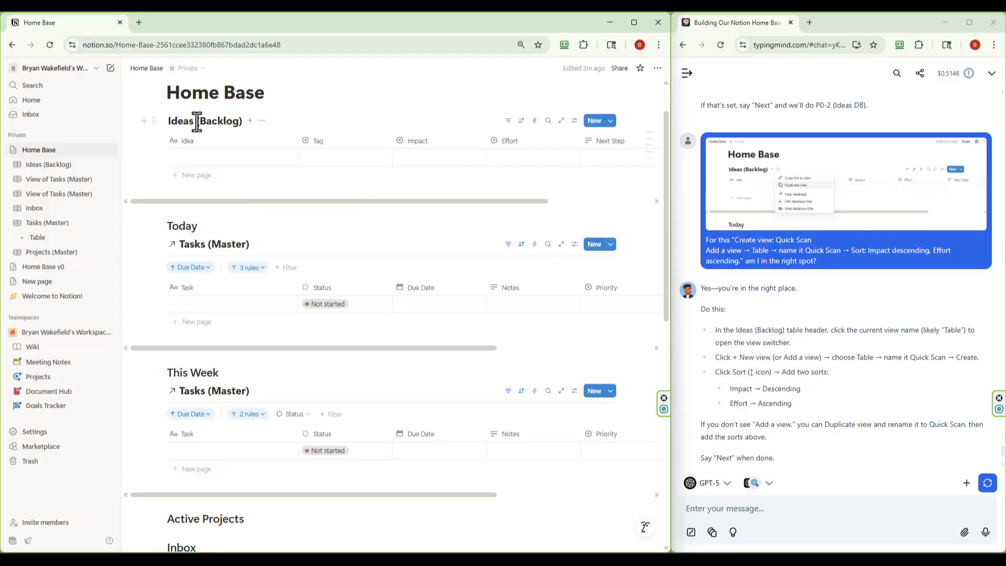
pyautogui.click(250, 122)
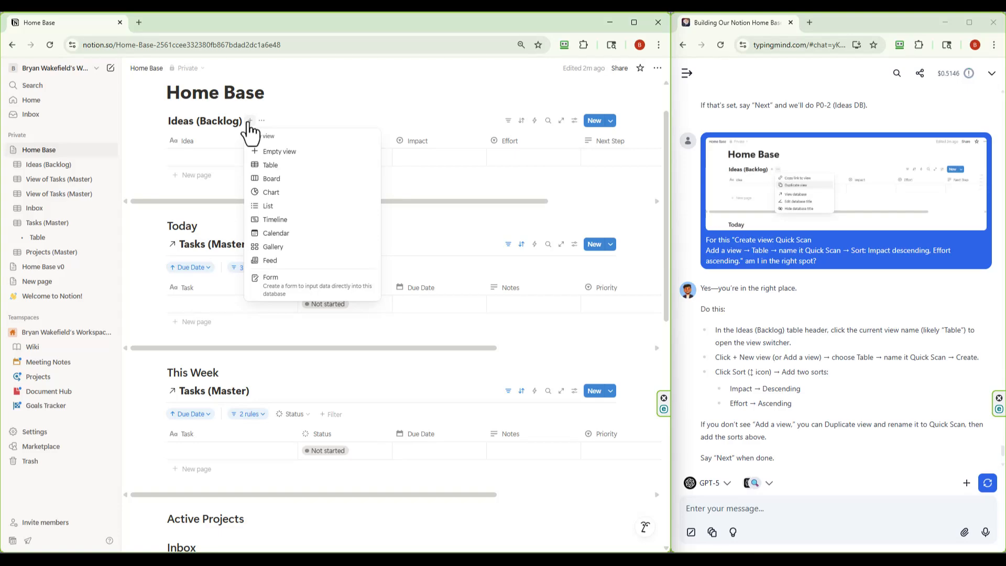
pyautogui.click(269, 166)
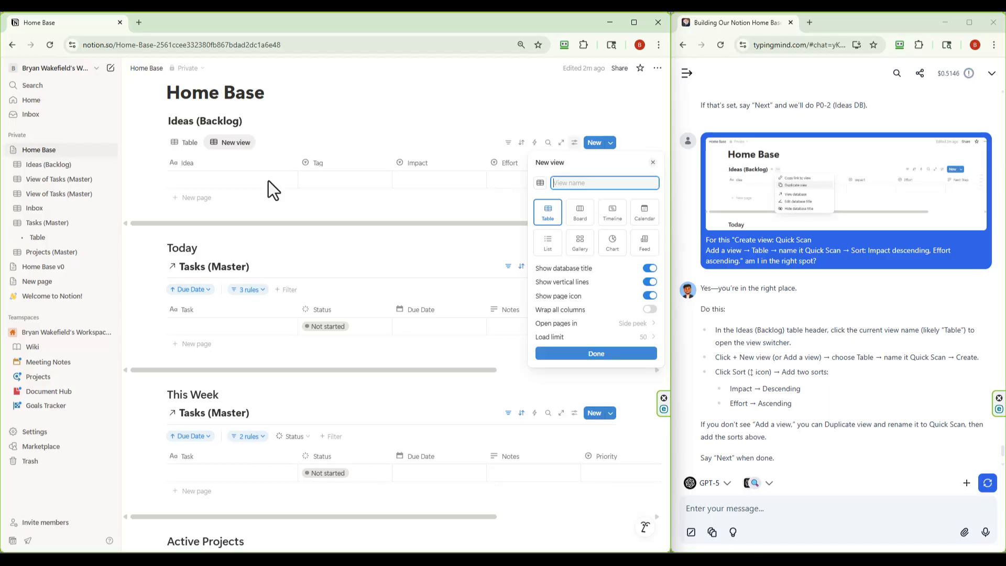
pyautogui.click(234, 146)
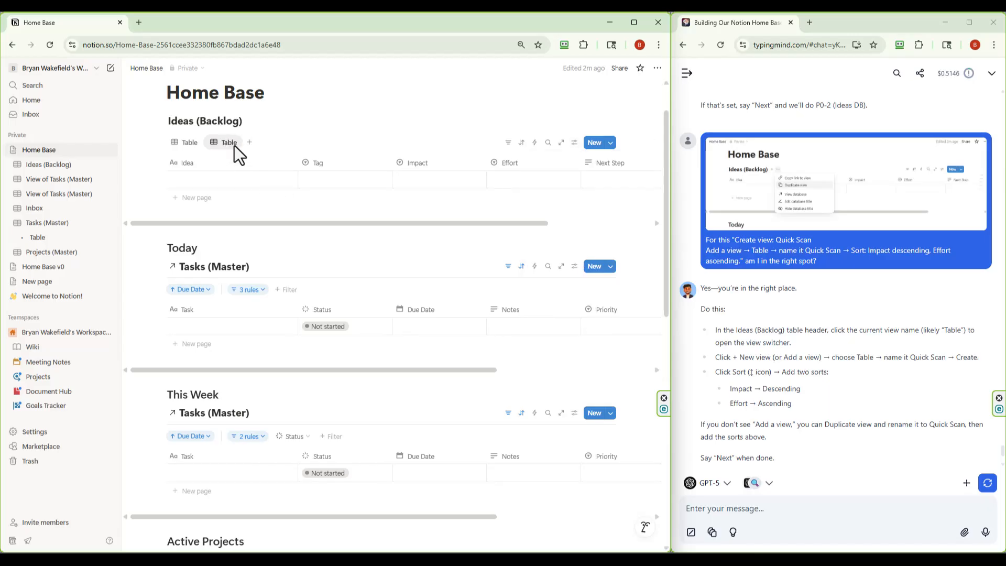
pyautogui.click(232, 146)
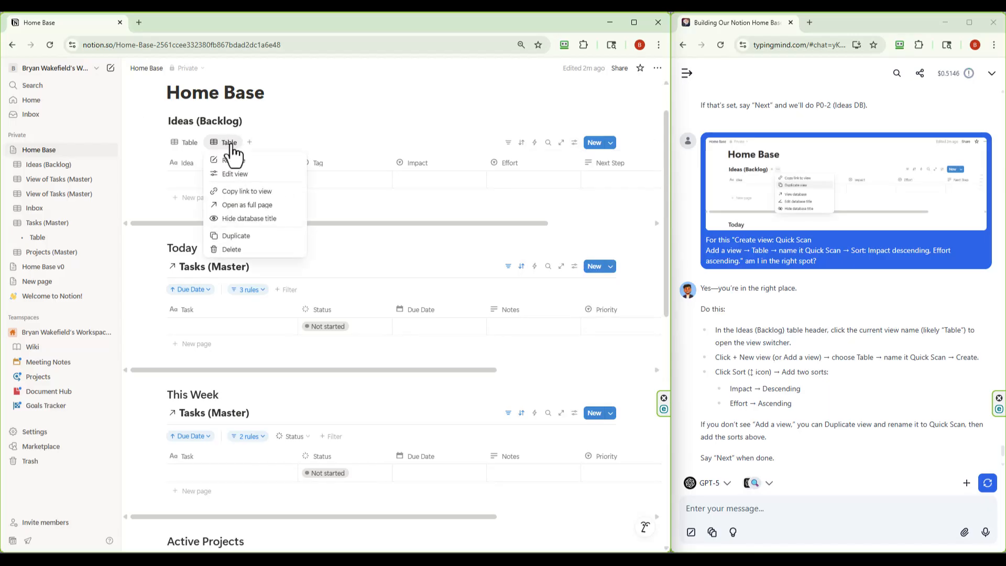
pyautogui.click(232, 161)
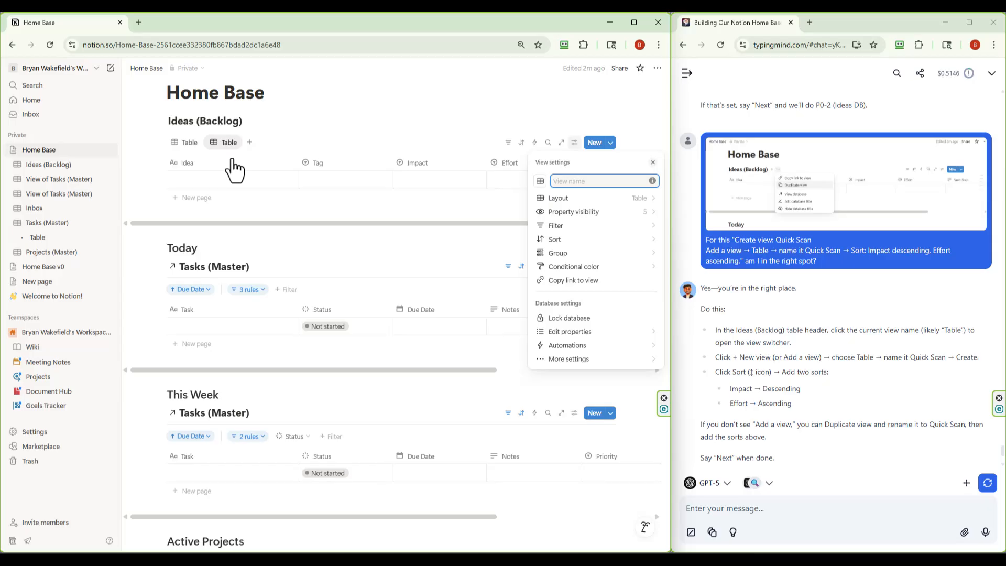
pyautogui.write('Qucc')
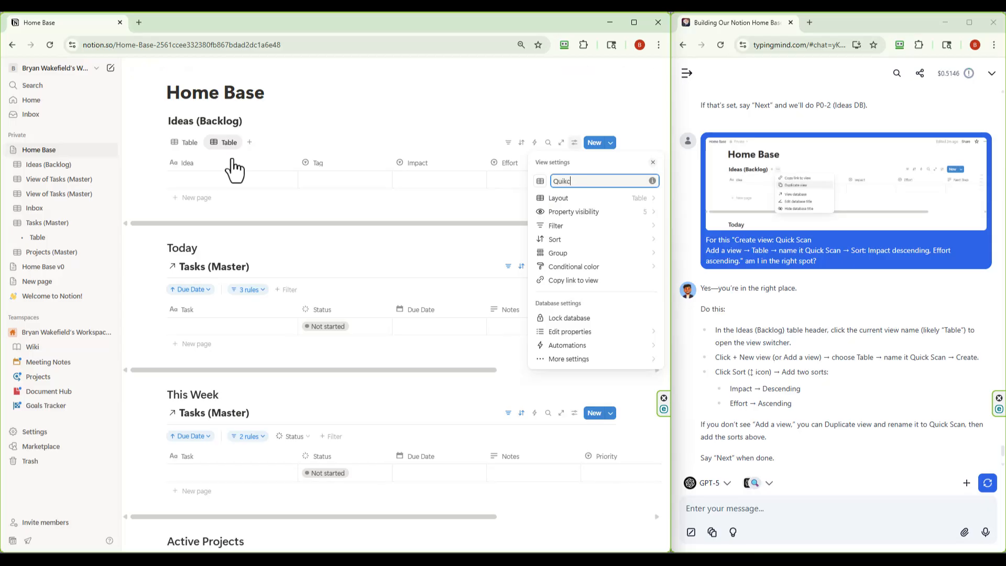
pyautogui.write('k Scan')
pyautogui.click(184, 142)
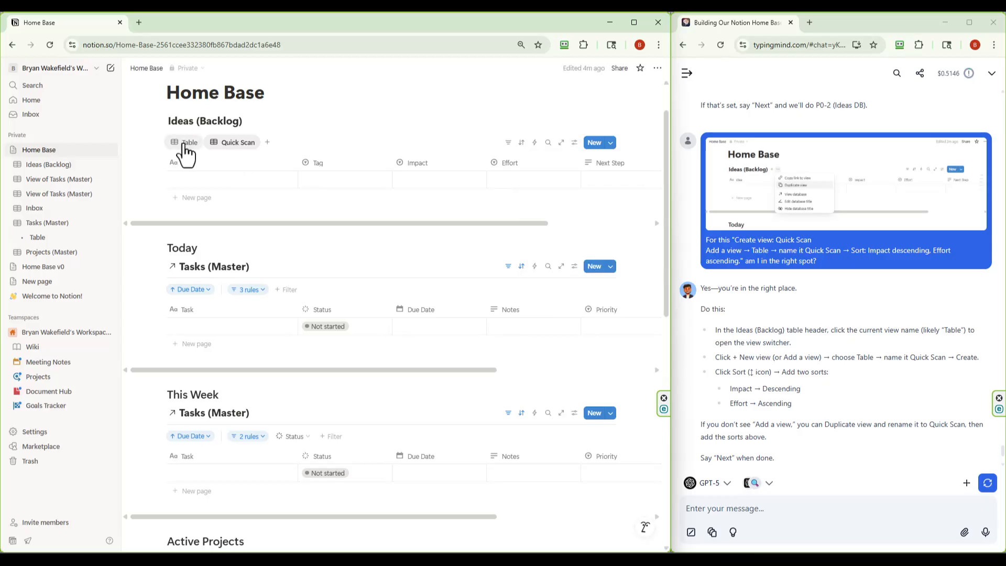
# Sort the Quick Scan view by Impact descending, then by Effort ascending
pyautogui.click(232, 149)
pyautogui.click(238, 145)
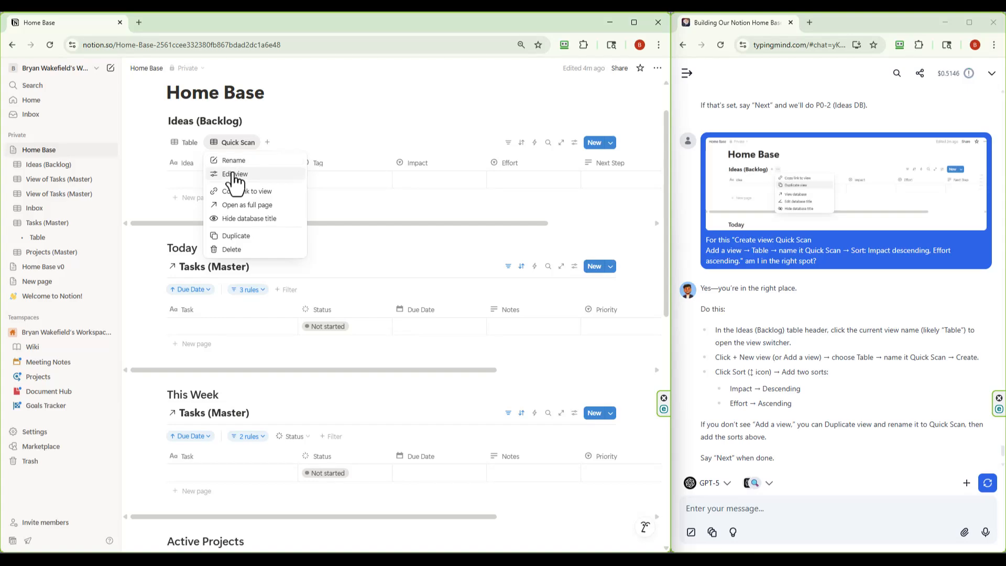
pyautogui.click(232, 175)
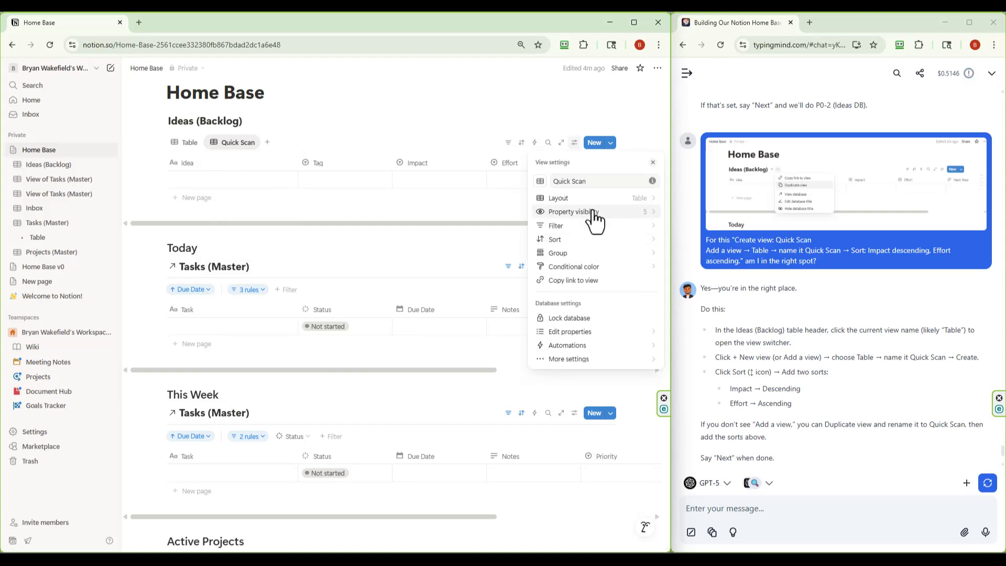
pyautogui.click(571, 240)
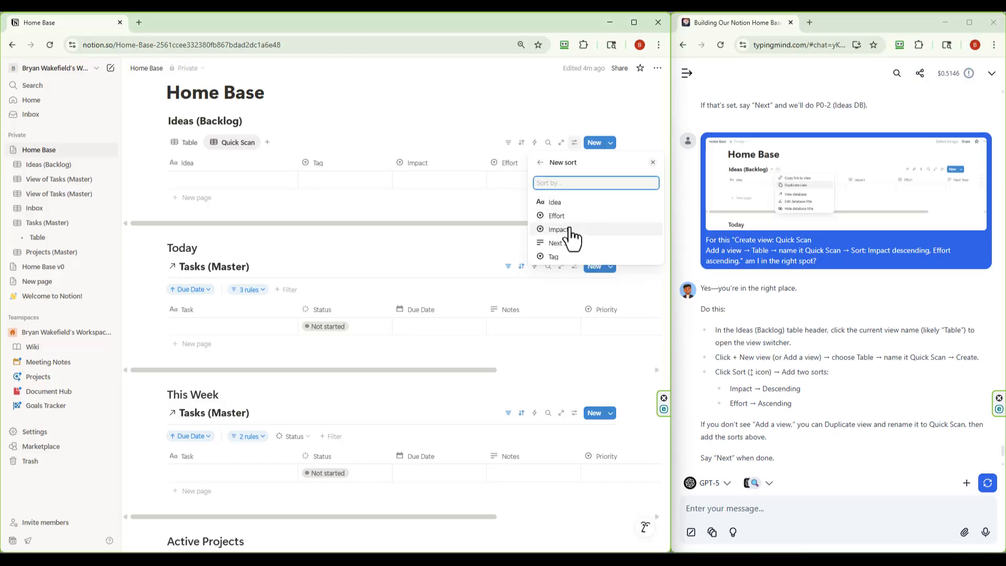
pyautogui.click(571, 231)
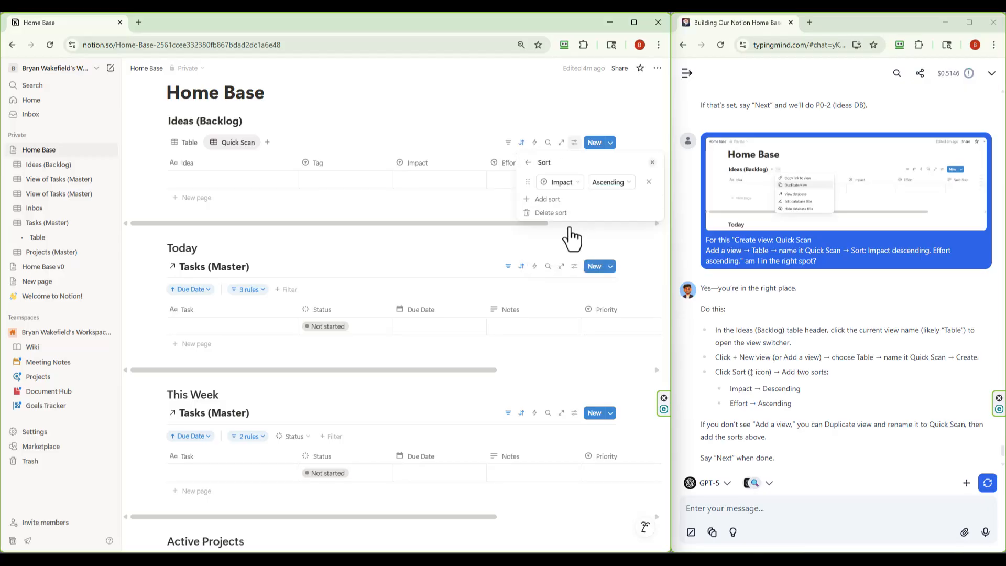
pyautogui.click(627, 193)
pyautogui.click(608, 213)
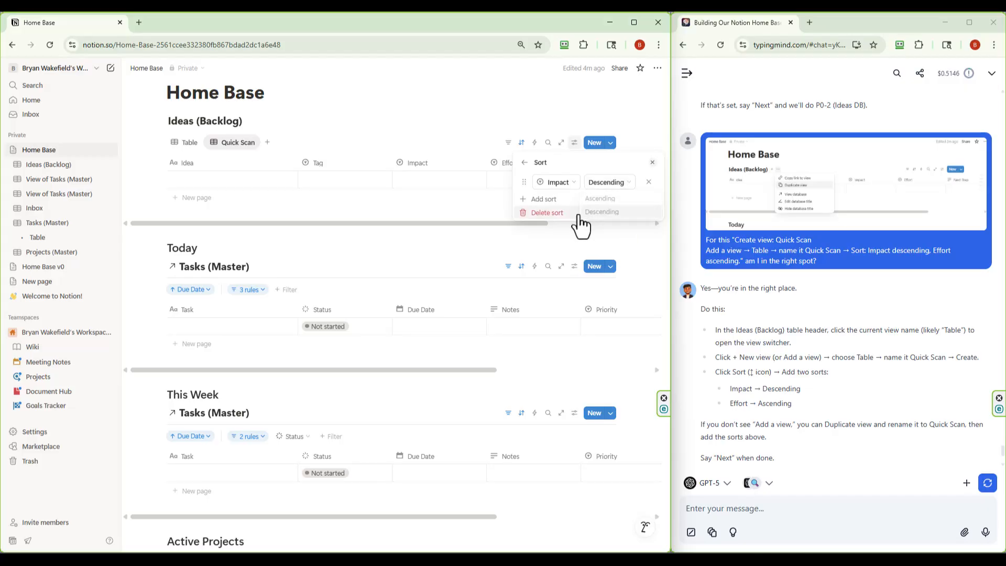
pyautogui.click(524, 200)
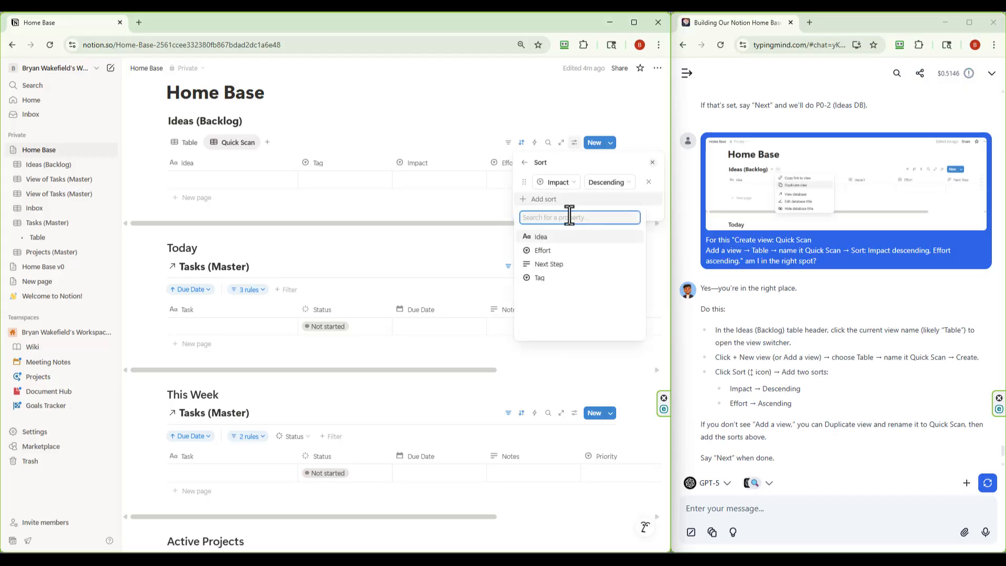
pyautogui.click(543, 250)
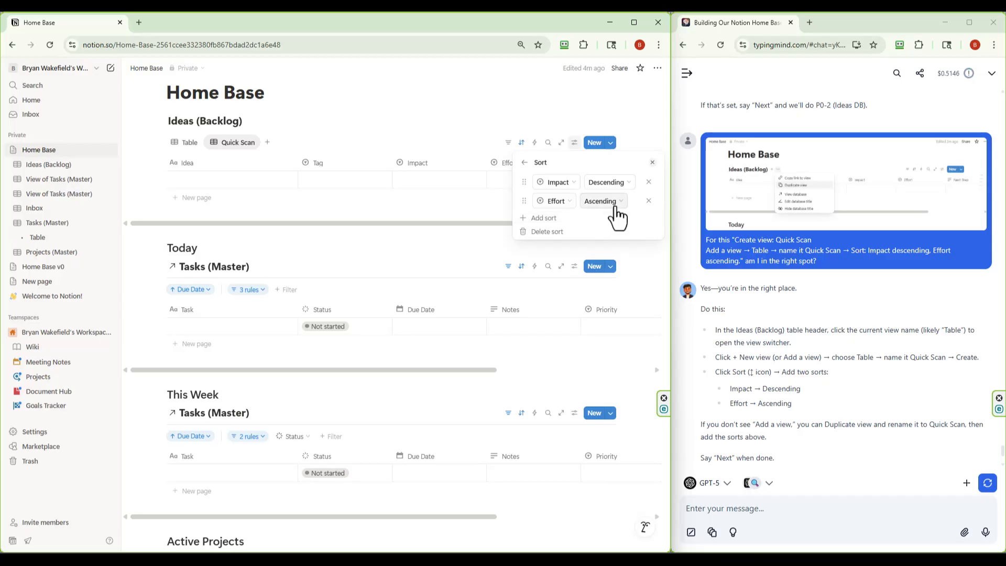
pyautogui.click(479, 116)
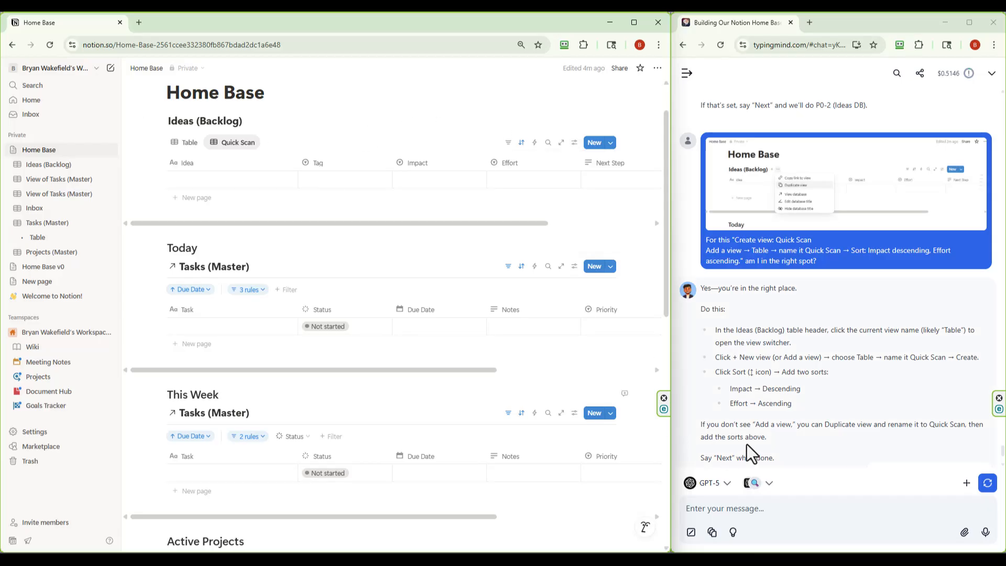
# Send the assistant a screenshot of the Ideas (Backlog) views with the question "Quick Scan in, do I delete "Table""
pyautogui.scroll(-2, 744, 437)
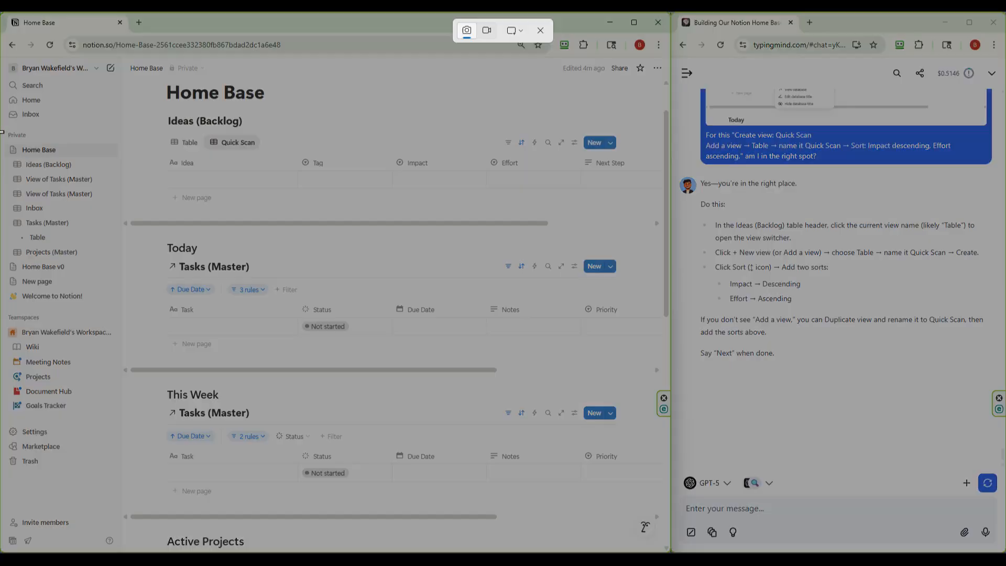
pyautogui.press('super+shift+s')
pyautogui.moveTo(142, 76); pyautogui.dragTo(414, 222)
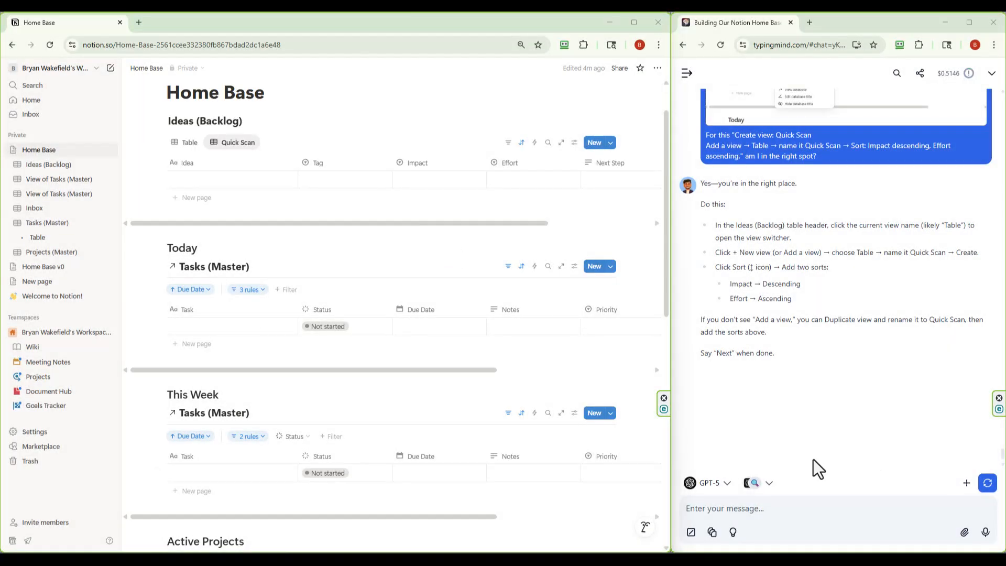
pyautogui.click(760, 511)
pyautogui.write('Qu')
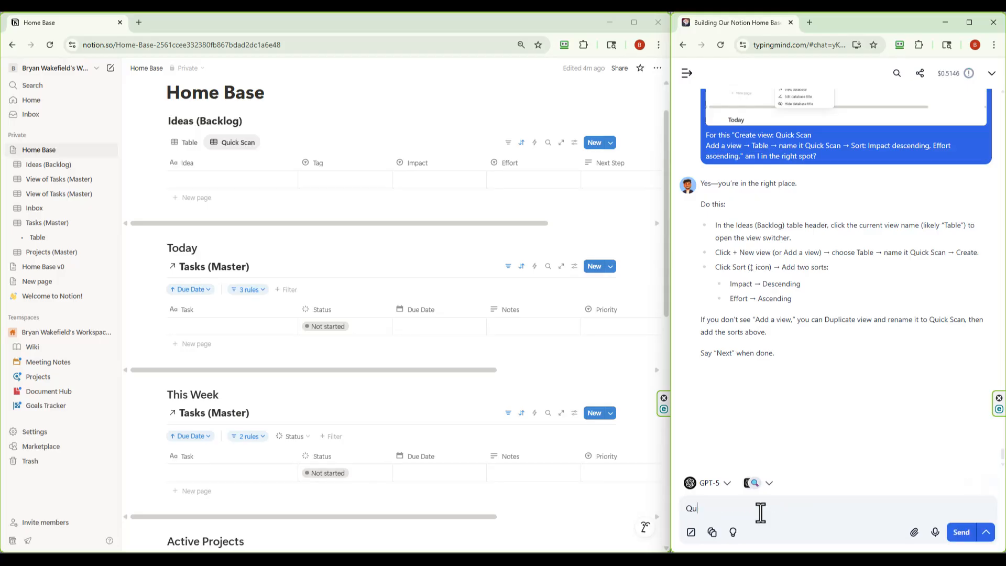
pyautogui.write('ick Scan in, do I delete "Table"')
pyautogui.hotkey('ctrl', 'v')
pyautogui.press('Return')
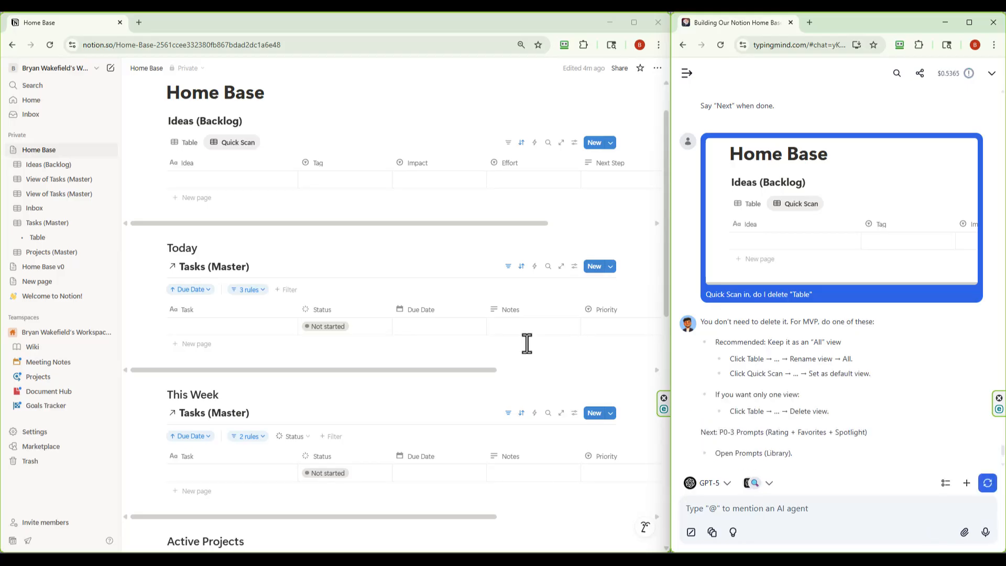
# Rename the Table view of the Ideas (Backlog) database to All
pyautogui.click(185, 144)
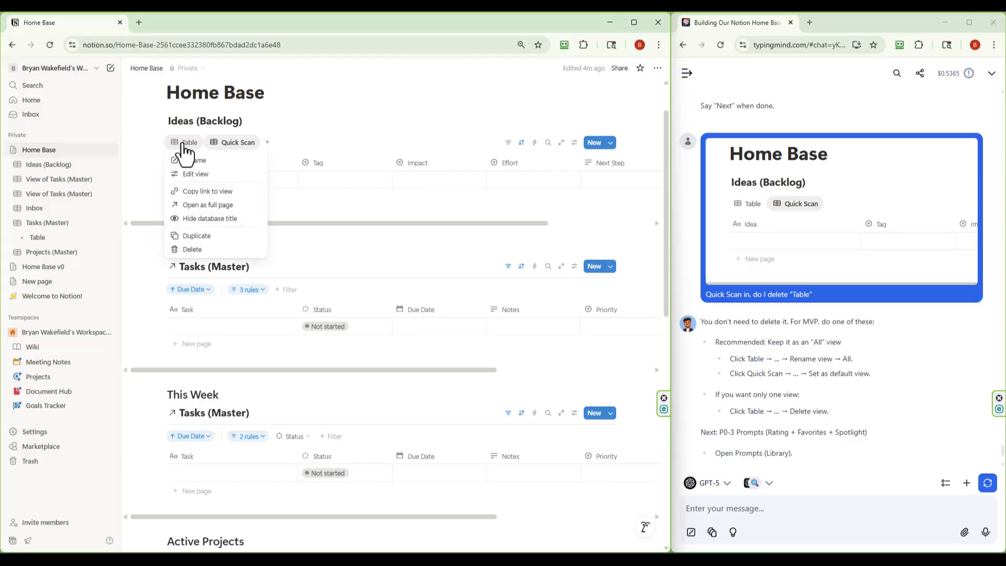
pyautogui.click(185, 161)
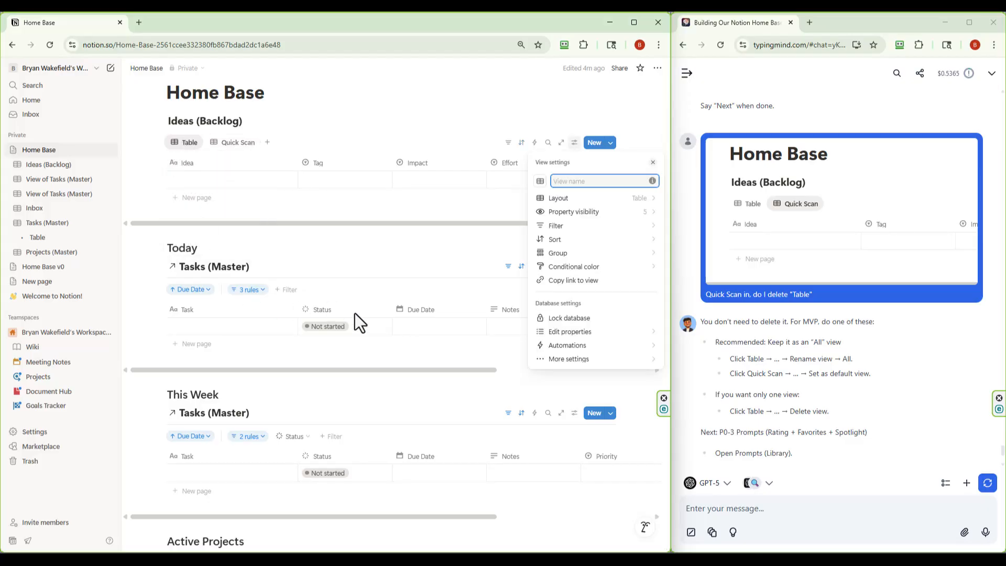
pyautogui.write('All')
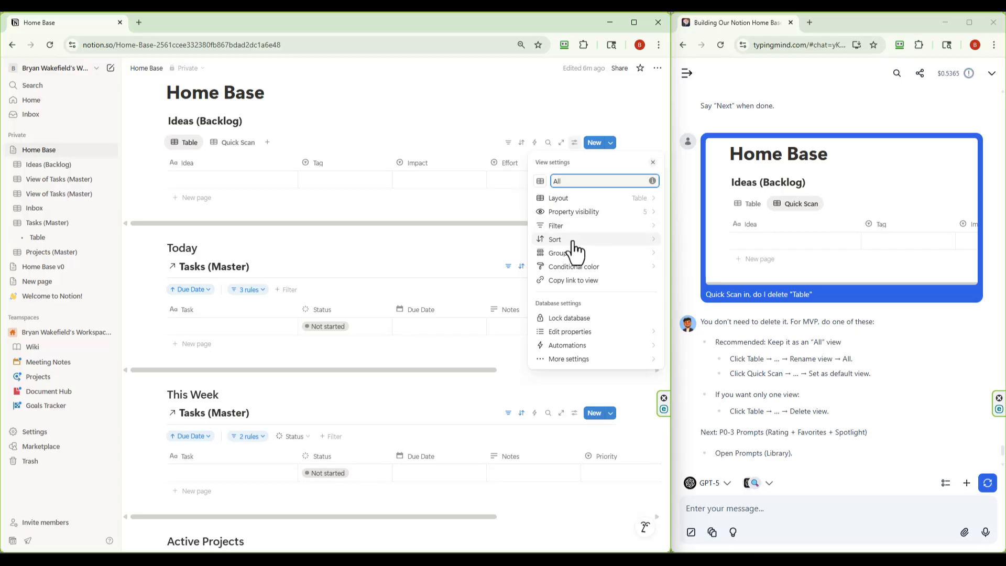
pyautogui.click(504, 112)
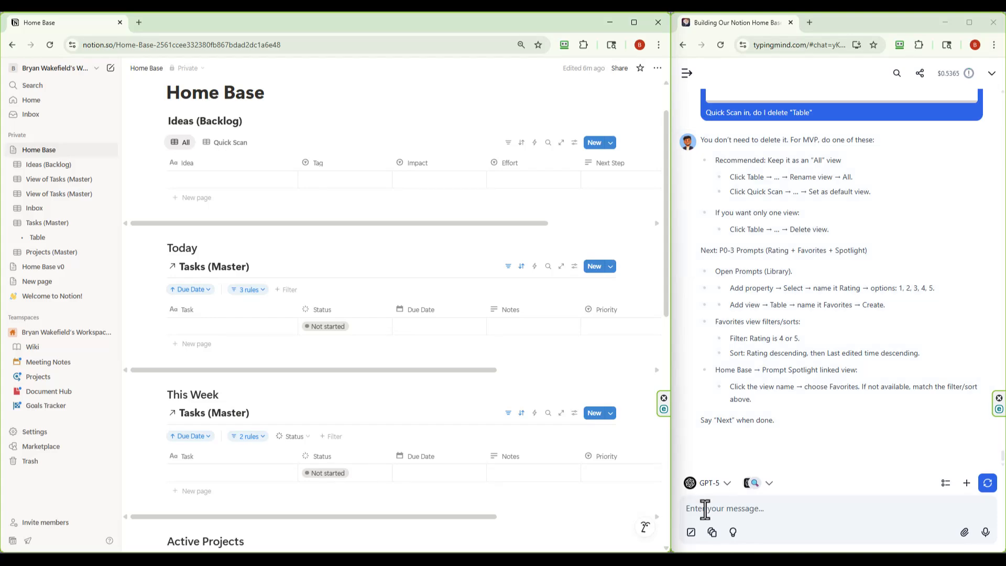
# Send the assistant the message "Ok, Ideas (Backlog) is at the top of Home Base now. Where should we move it?"
pyautogui.click(733, 516)
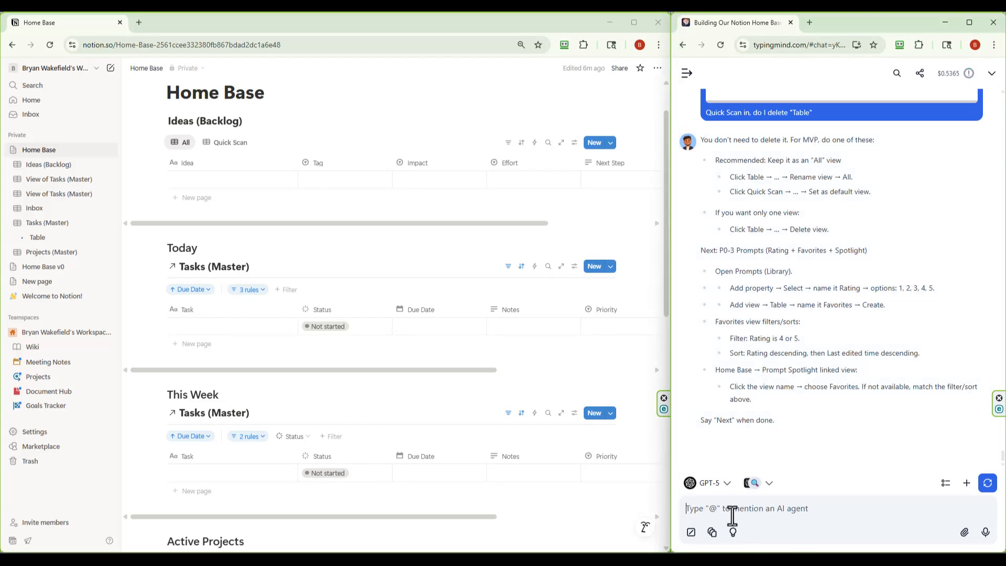
pyautogui.write('Ok, I')
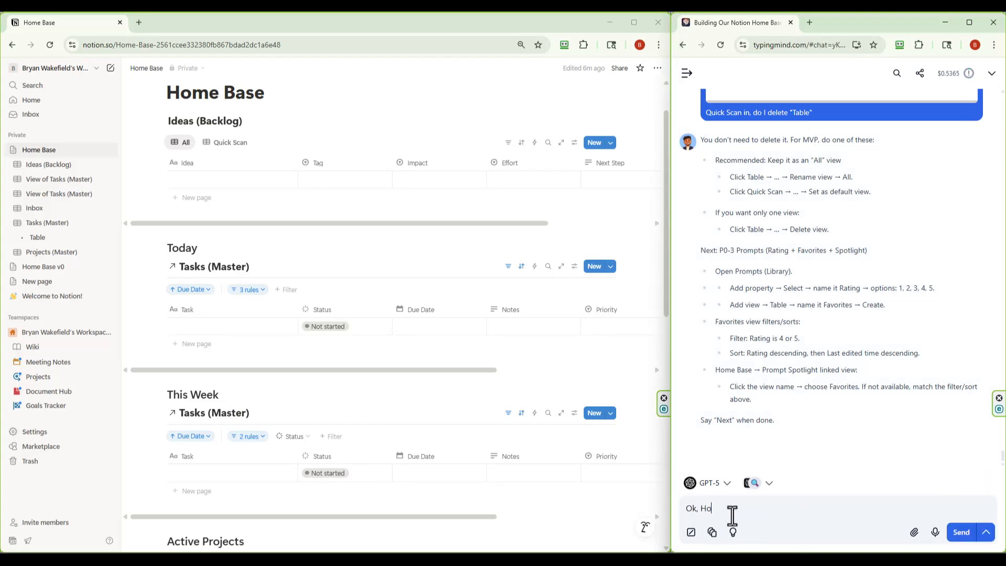
pyautogui.write('deas (Backlog) is at the top of Home Base')
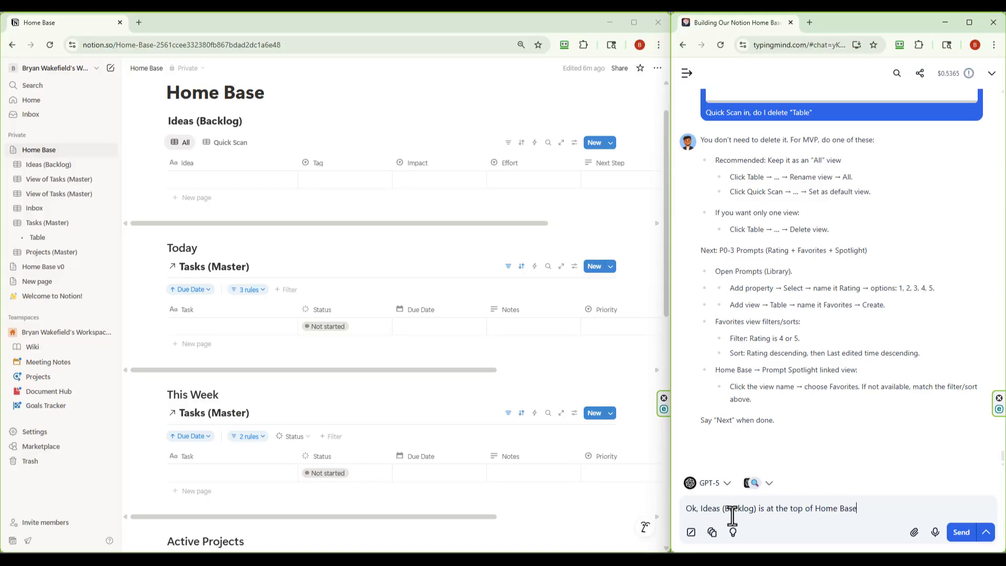
pyautogui.write(' now.  Where should we move it?')
pyautogui.press('Return')
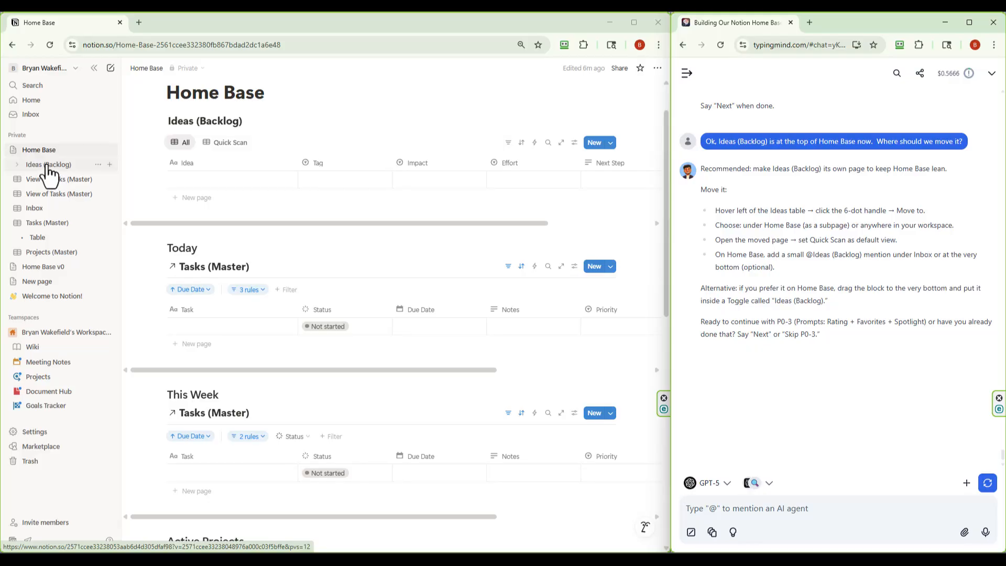
# Move the Ideas (Backlog) database directly below Inbox, ahead of Tasks (Master), and check the resulting Home Base page order
pyautogui.moveTo(50, 172); pyautogui.dragTo(46, 224)
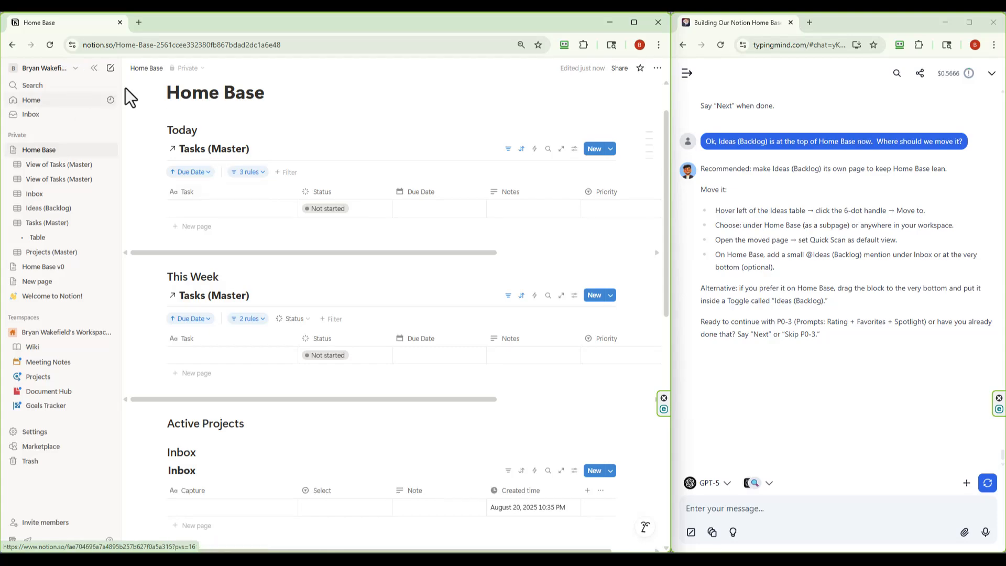
pyautogui.scroll(1, 207, 162)
pyautogui.scroll(1, 198, 173)
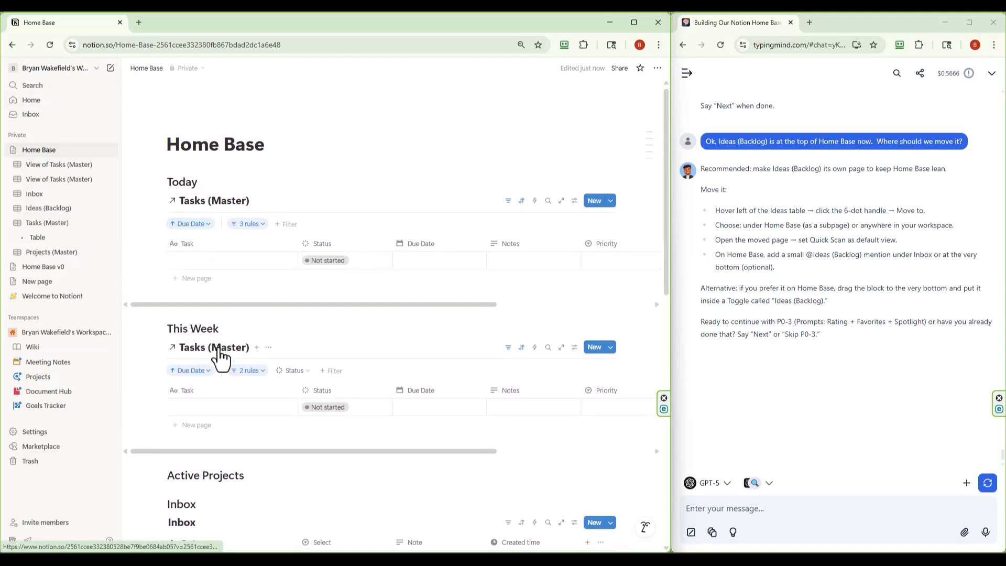
pyautogui.scroll(-5, 251, 325)
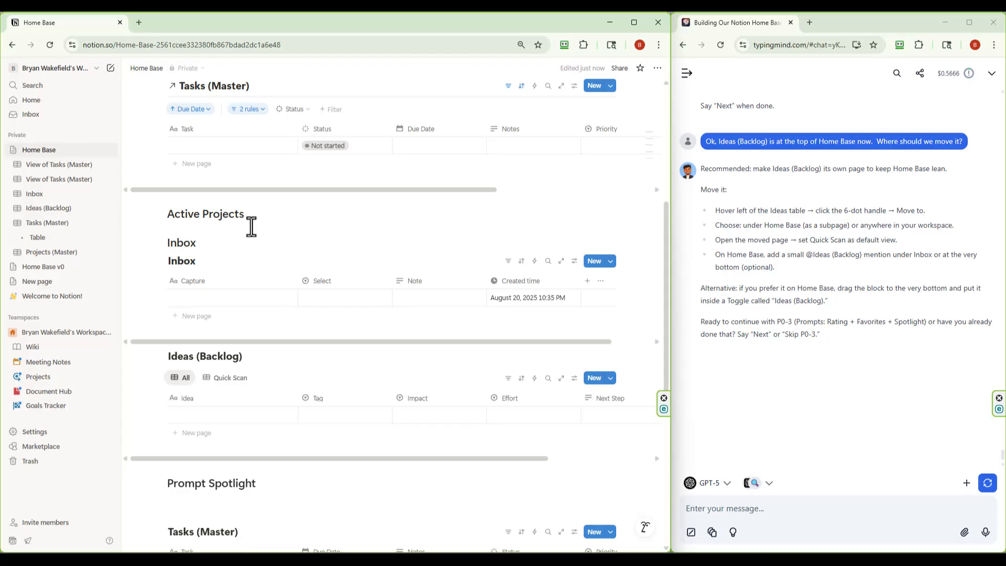
pyautogui.scroll(-2, 252, 227)
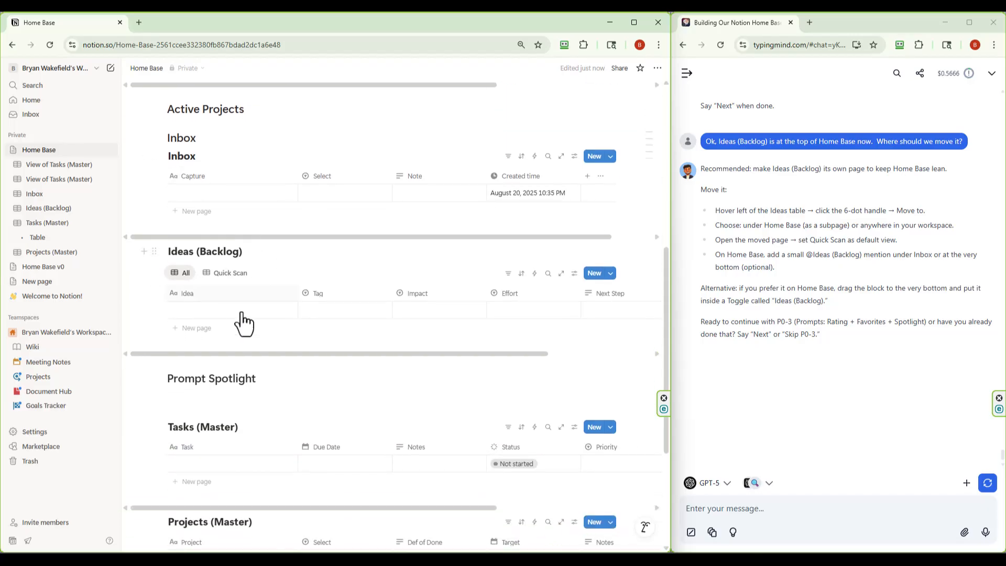
pyautogui.scroll(-3, 283, 338)
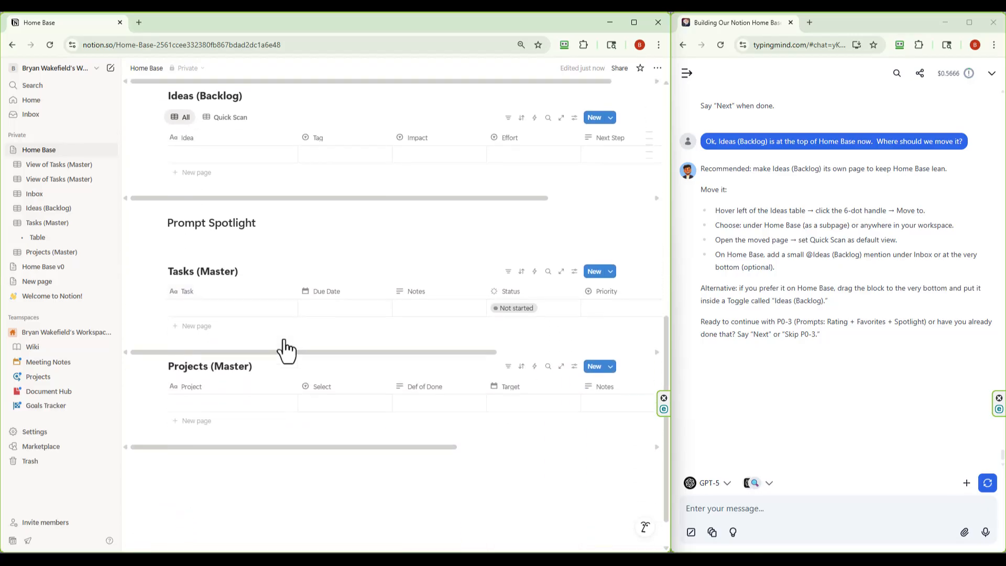
pyautogui.scroll(3, 286, 350)
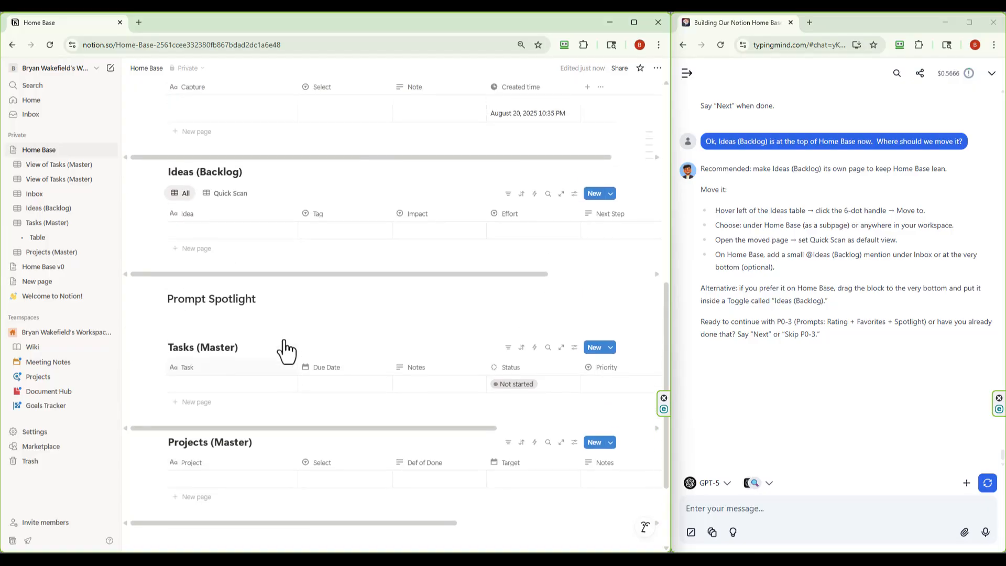
pyautogui.scroll(2, 286, 350)
pyautogui.scroll(-2, 284, 341)
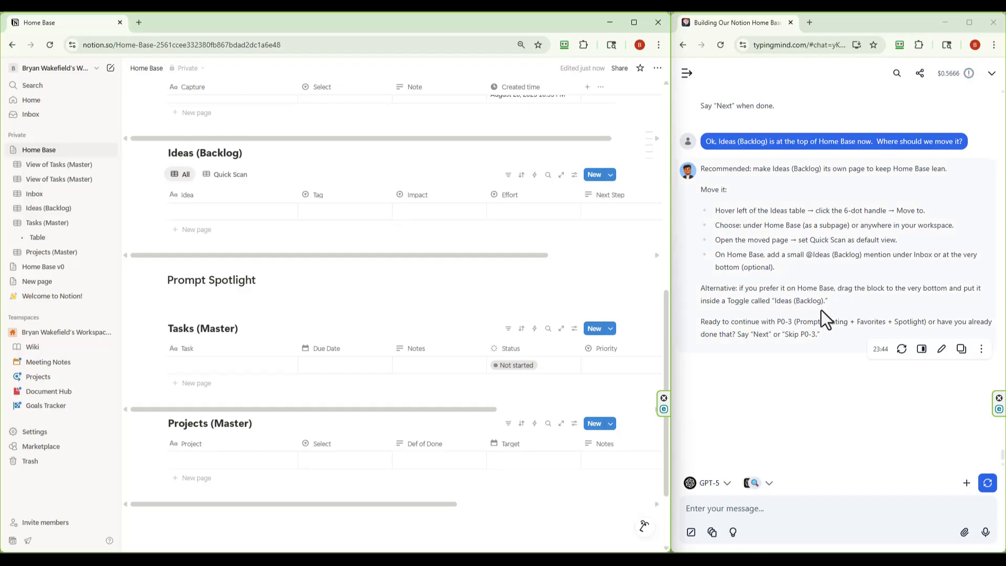
# Look back through the assistant's earlier messages for the P0-2, P0-3 and P0-4 instructions and review them
pyautogui.scroll(1, 753, 315)
pyautogui.scroll(15, 753, 314)
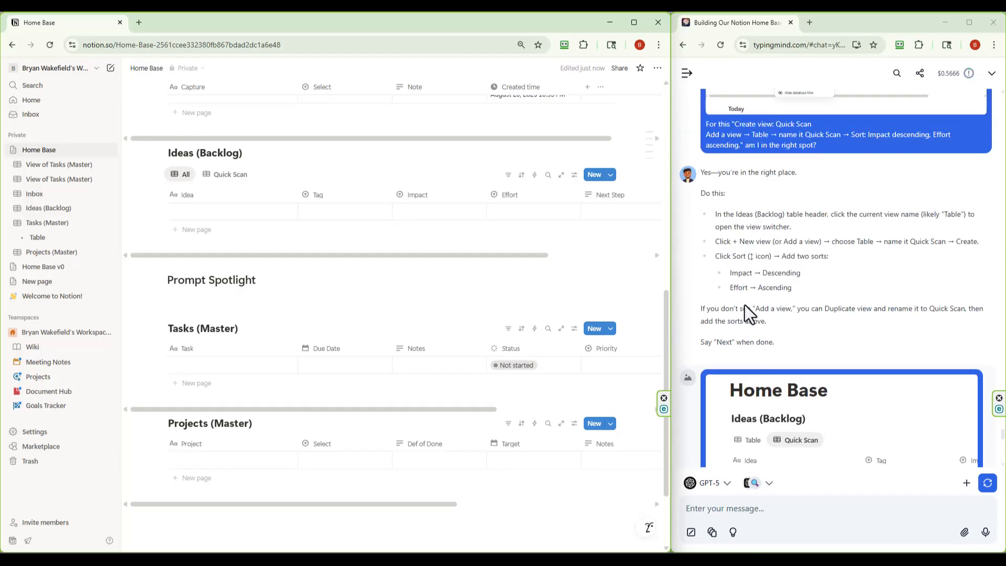
pyautogui.scroll(15, 745, 305)
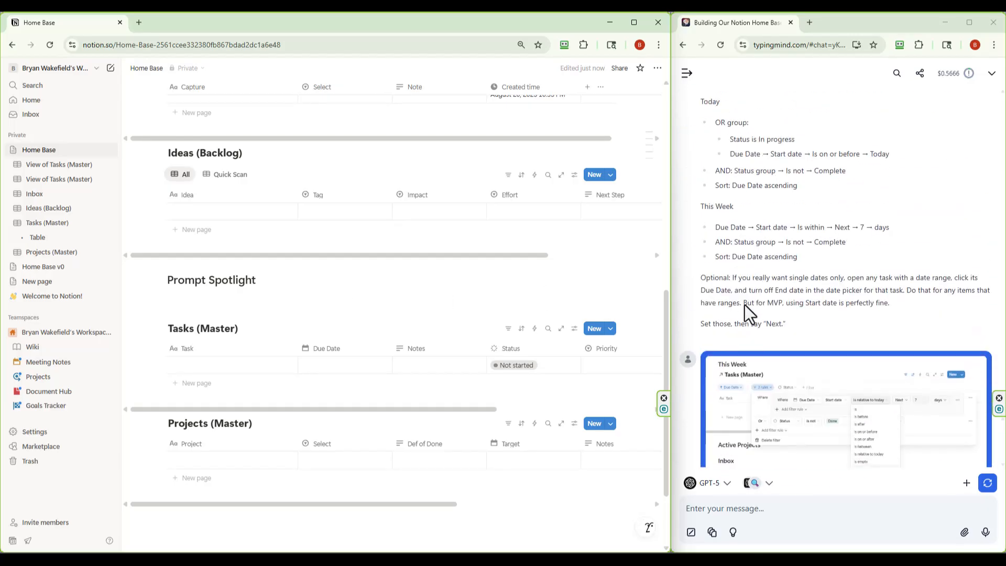
pyautogui.scroll(-15, 745, 304)
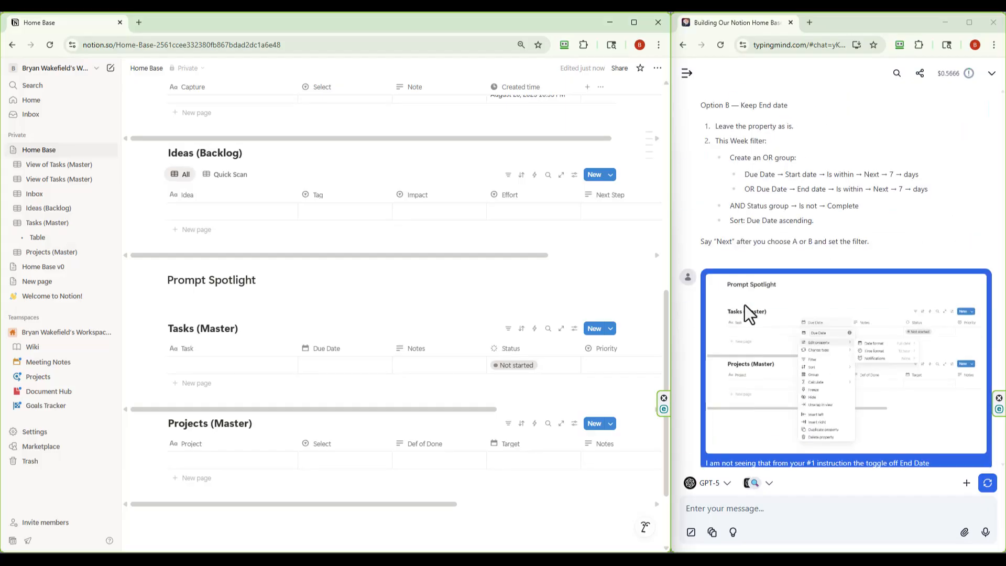
pyautogui.scroll(4, 744, 304)
pyautogui.scroll(10, 744, 305)
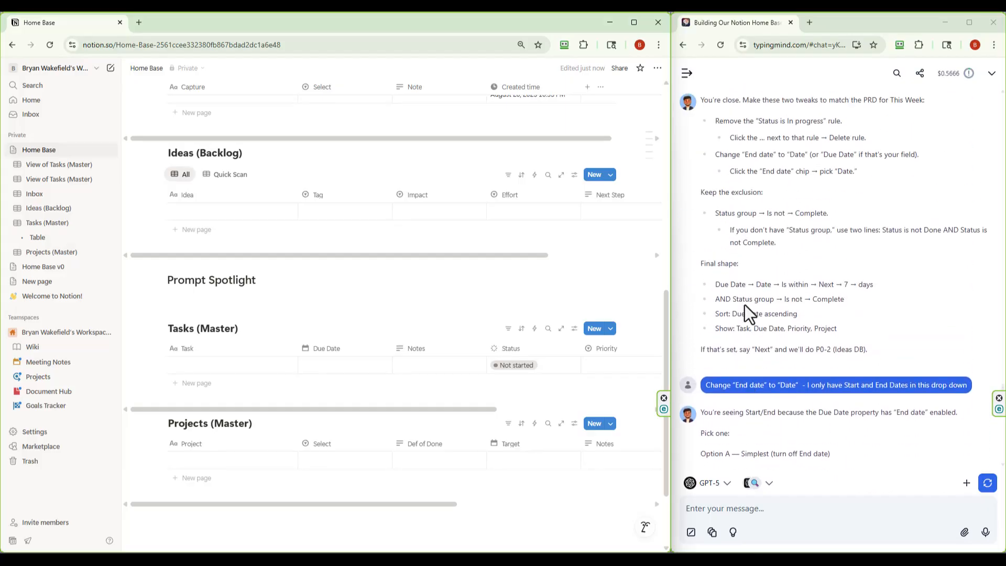
pyautogui.scroll(12, 745, 304)
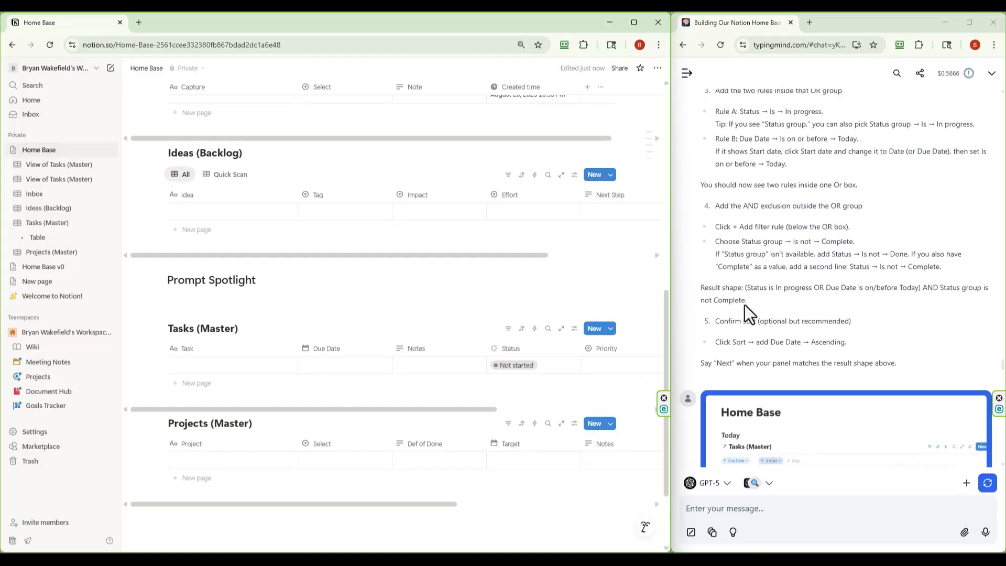
pyautogui.scroll(-10, 744, 304)
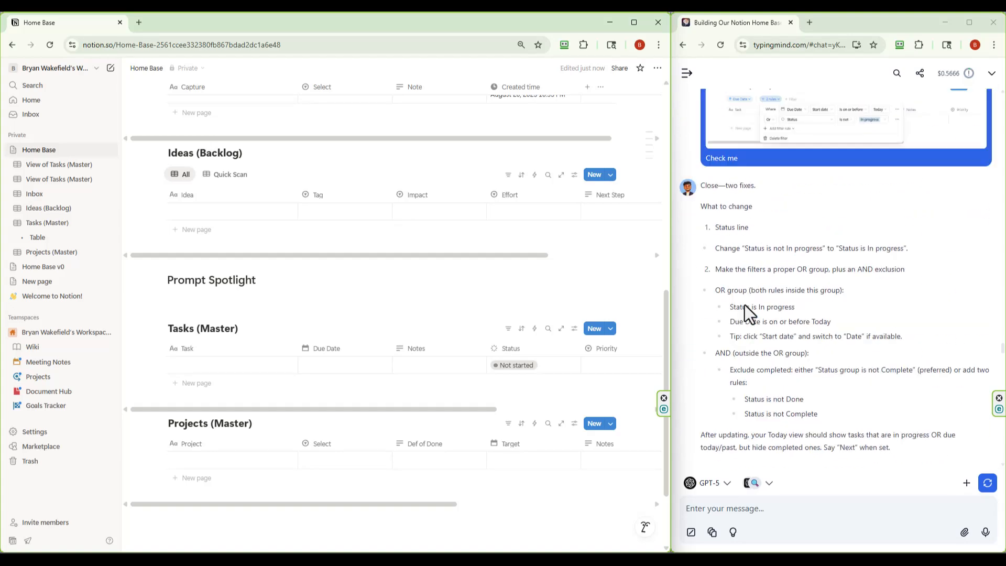
pyautogui.scroll(15, 744, 303)
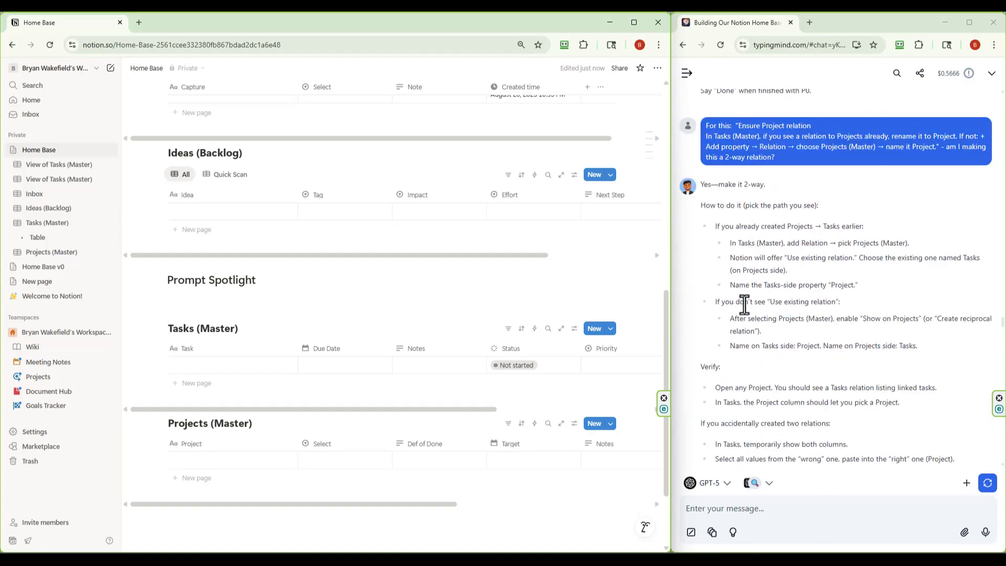
pyautogui.scroll(5, 744, 304)
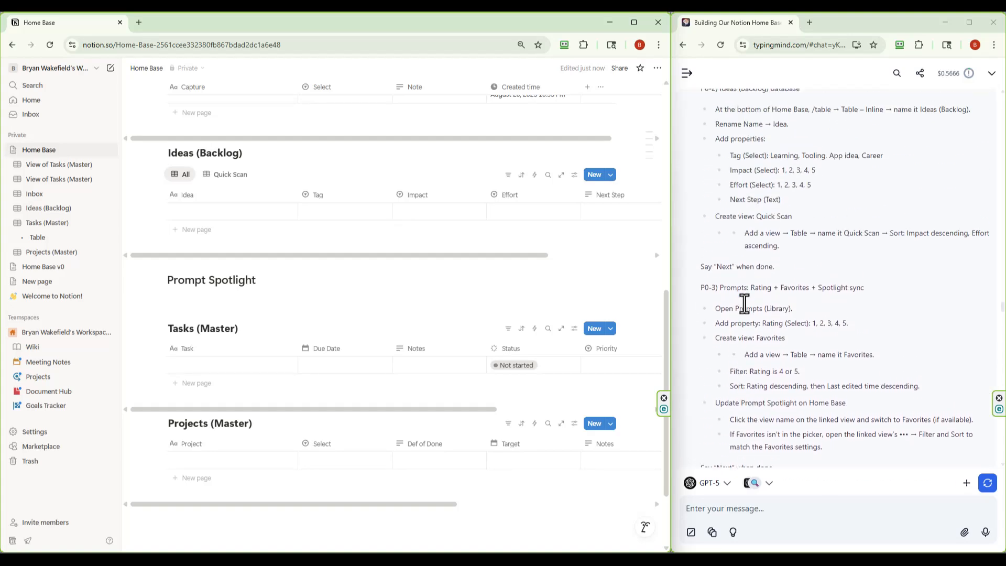
pyautogui.scroll(5, 745, 303)
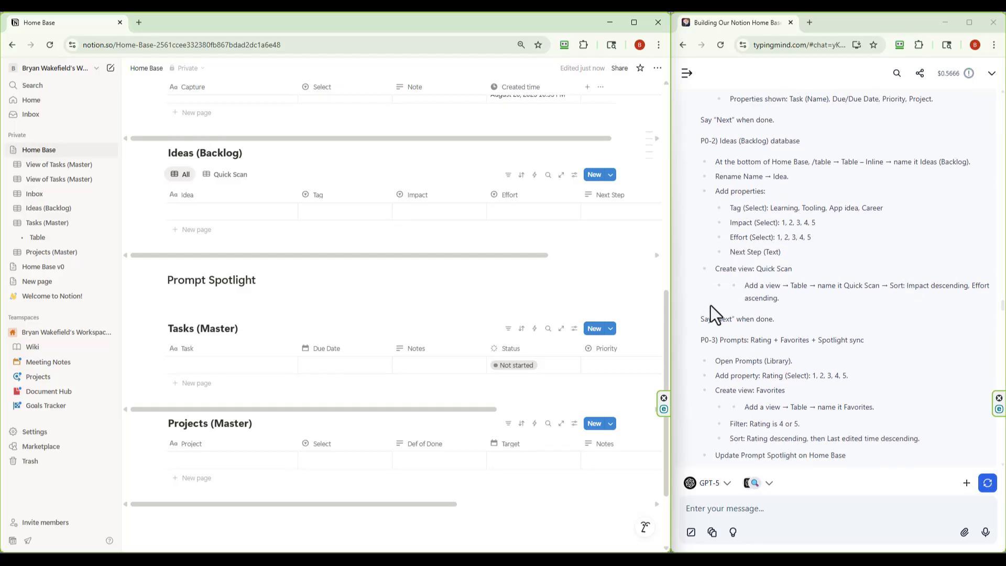
pyautogui.scroll(-3, 722, 307)
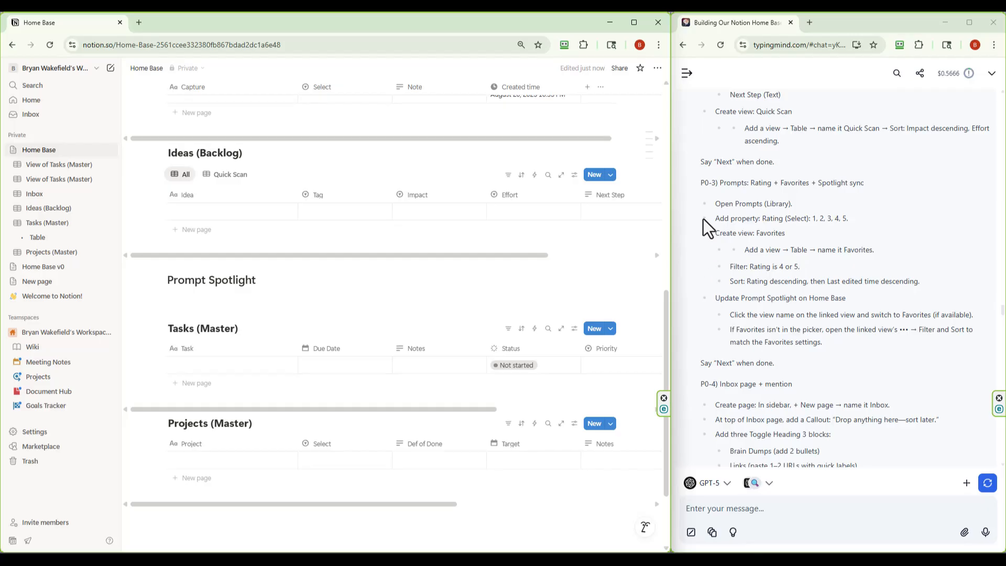
pyautogui.scroll(-3, 703, 216)
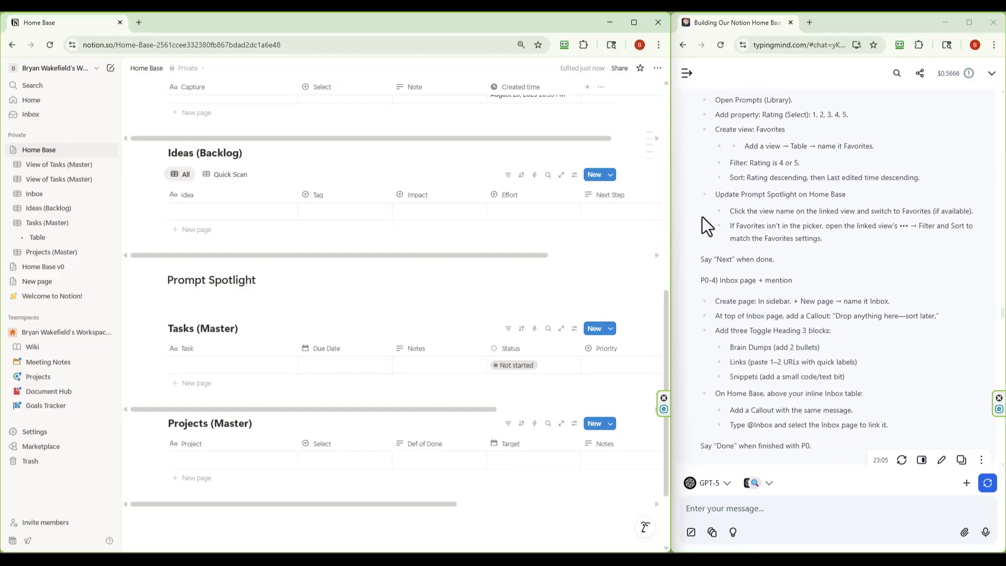
pyautogui.scroll(2, 703, 216)
pyautogui.scroll(1, 703, 216)
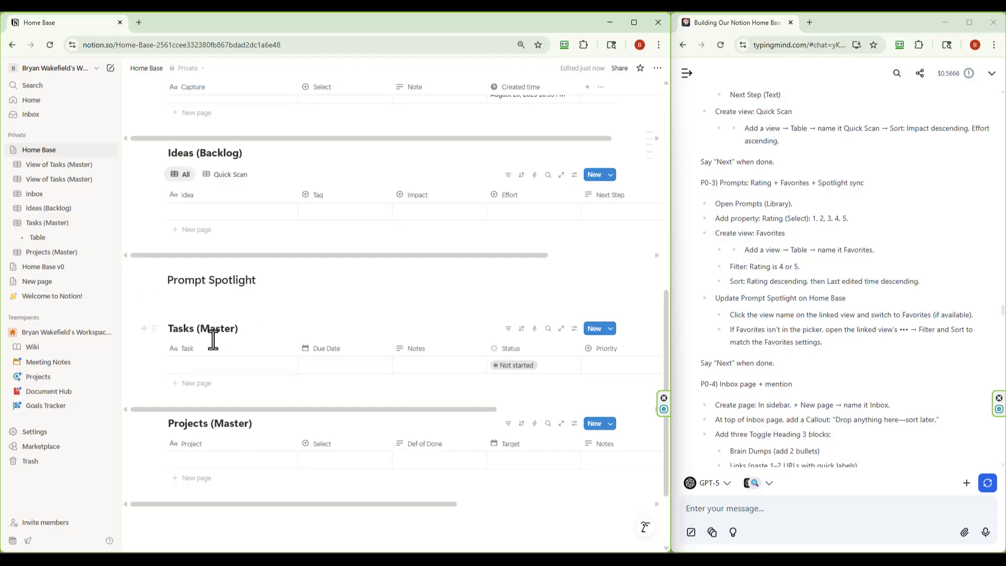
# Look over the Home Base sections and collapse the Tasks (Master) entry in the page list
pyautogui.scroll(1, 246, 280)
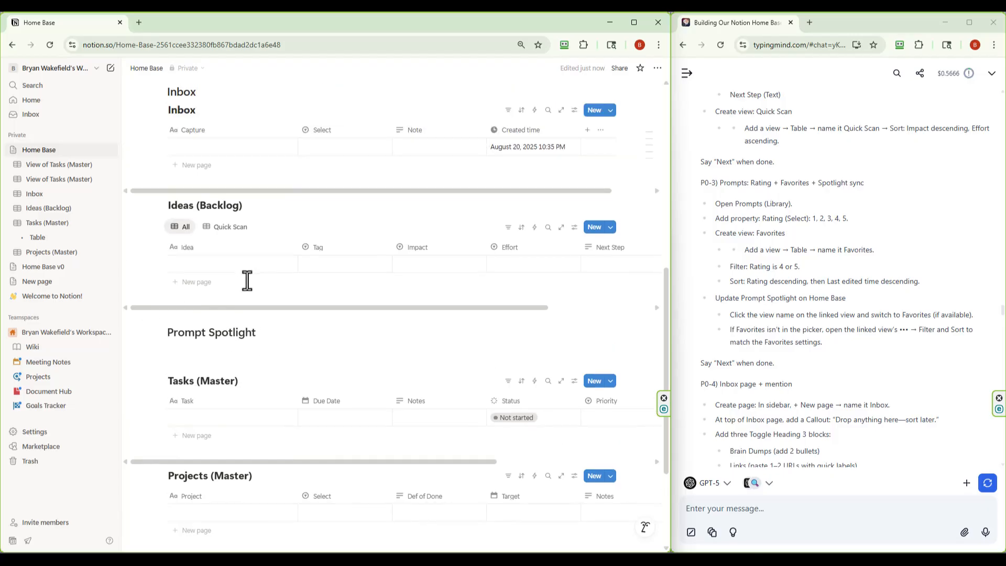
pyautogui.scroll(-1, 216, 283)
pyautogui.scroll(1, 195, 288)
pyautogui.scroll(7, 195, 289)
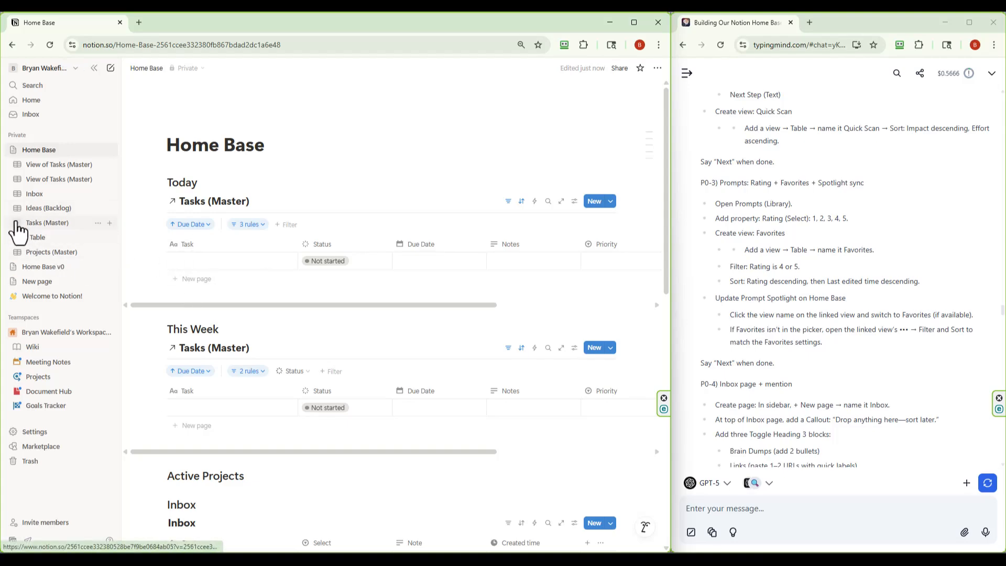
pyautogui.click(16, 225)
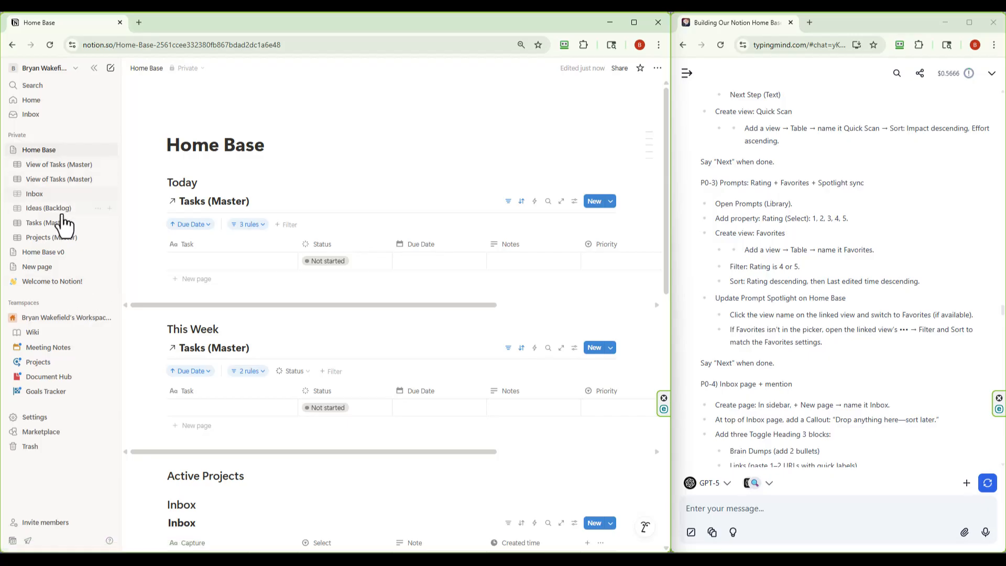
# Delete the duplicate Inbox heading above the Inbox database on Home Base
pyautogui.scroll(-4, 236, 331)
pyautogui.scroll(-4, 237, 343)
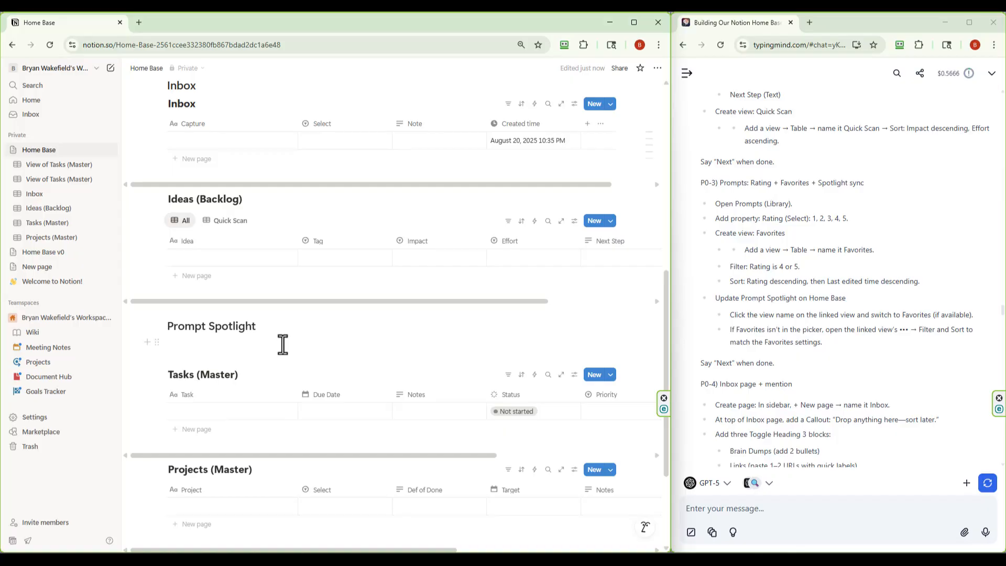
pyautogui.scroll(-3, 284, 349)
pyautogui.scroll(4, 290, 353)
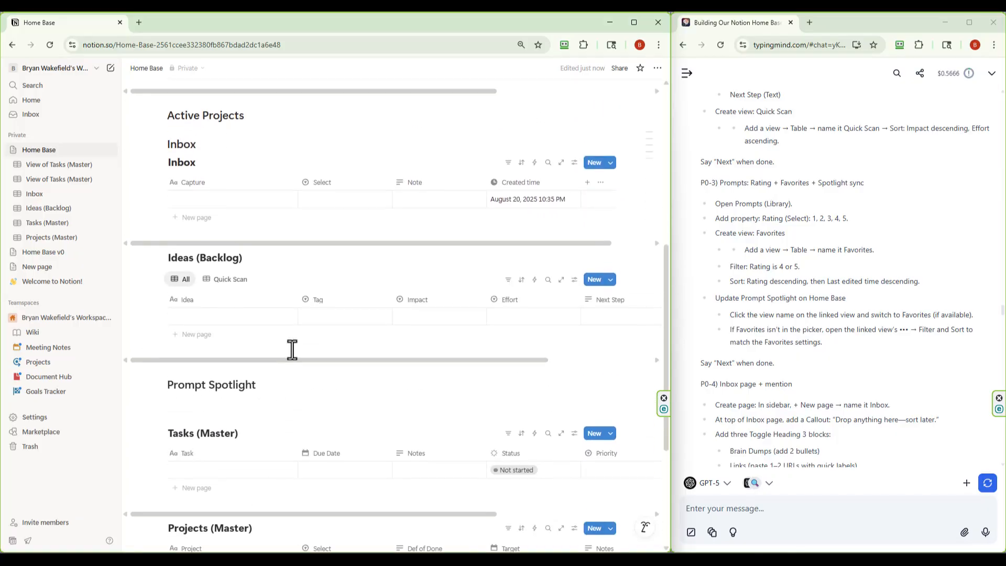
pyautogui.scroll(5, 293, 350)
pyautogui.scroll(-2, 292, 350)
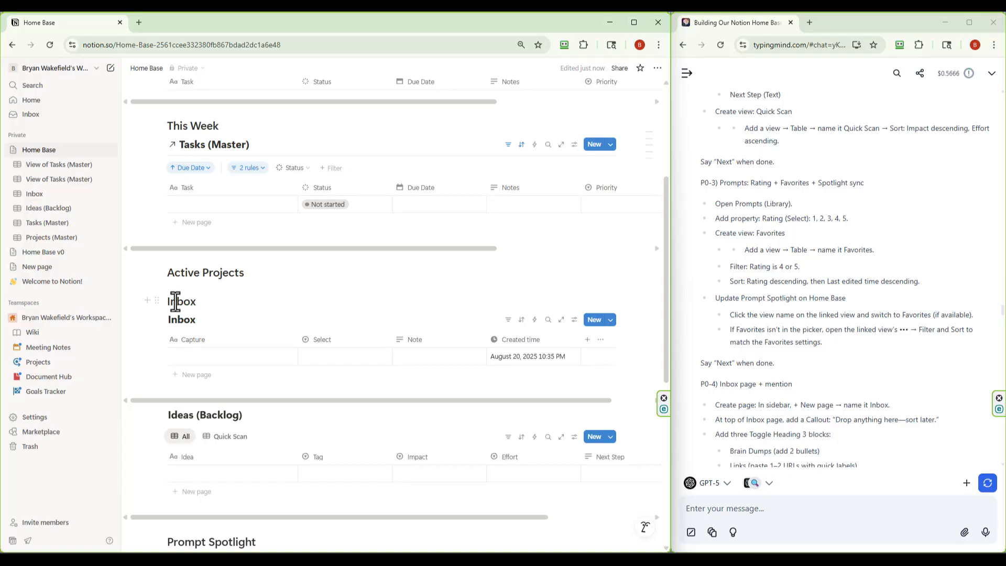
pyautogui.click(157, 300)
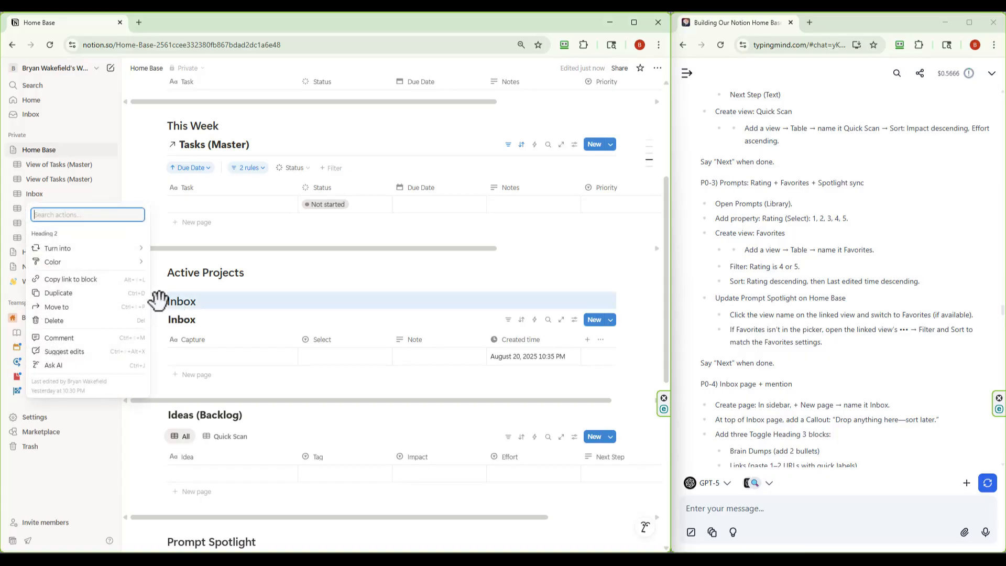
pyautogui.click(74, 322)
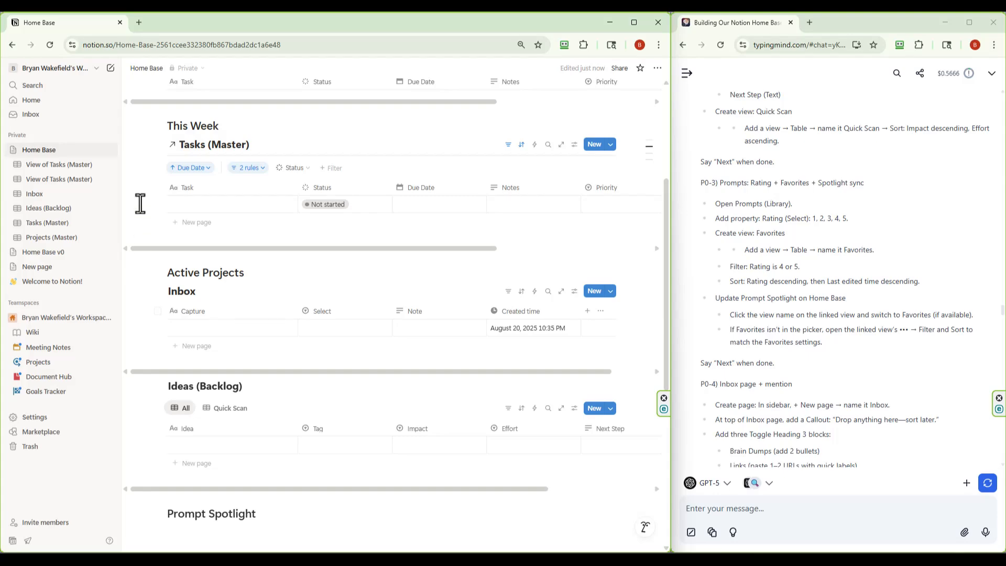
# In the TypingMind chat, send the message "I don't believe we have anything actually built for Prompts. Only a header on Home Base page"
pyautogui.scroll(-2, 151, 339)
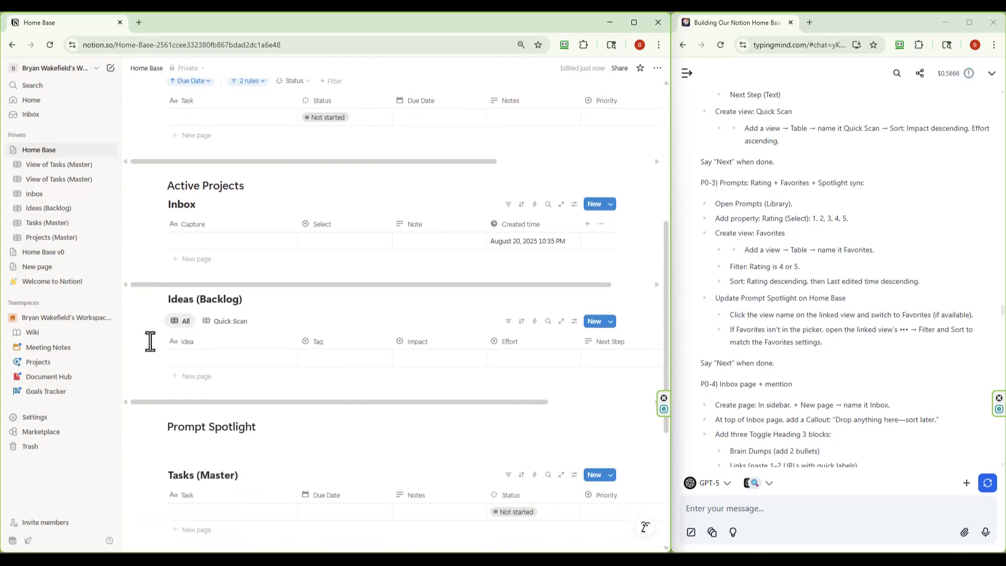
pyautogui.scroll(-3, 150, 341)
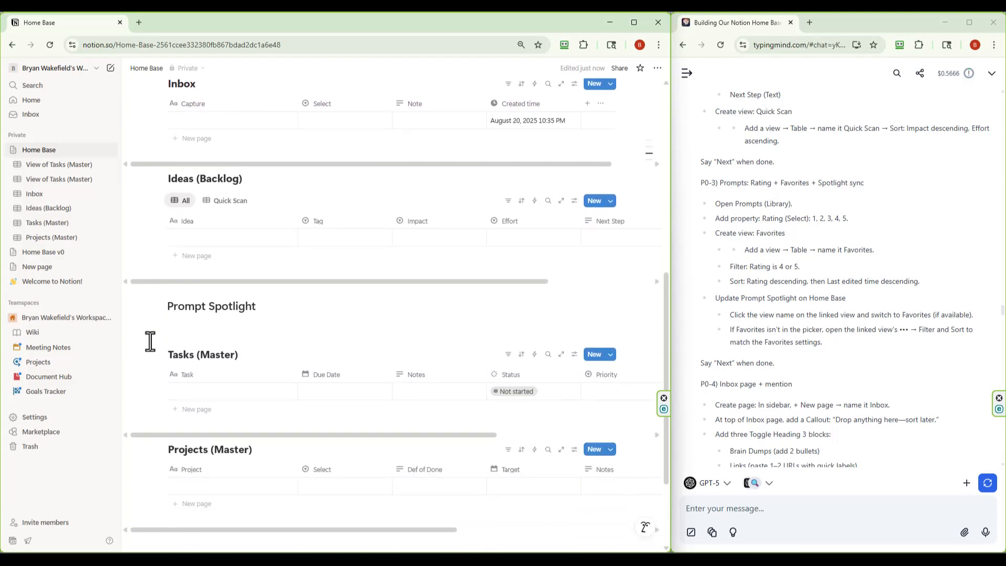
pyautogui.click(793, 507)
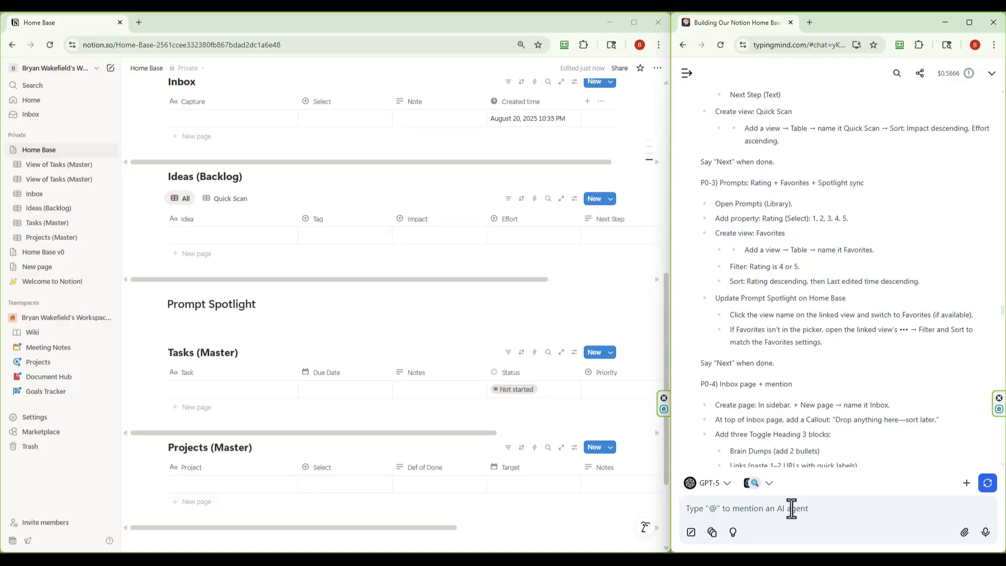
pyautogui.write("I don'")
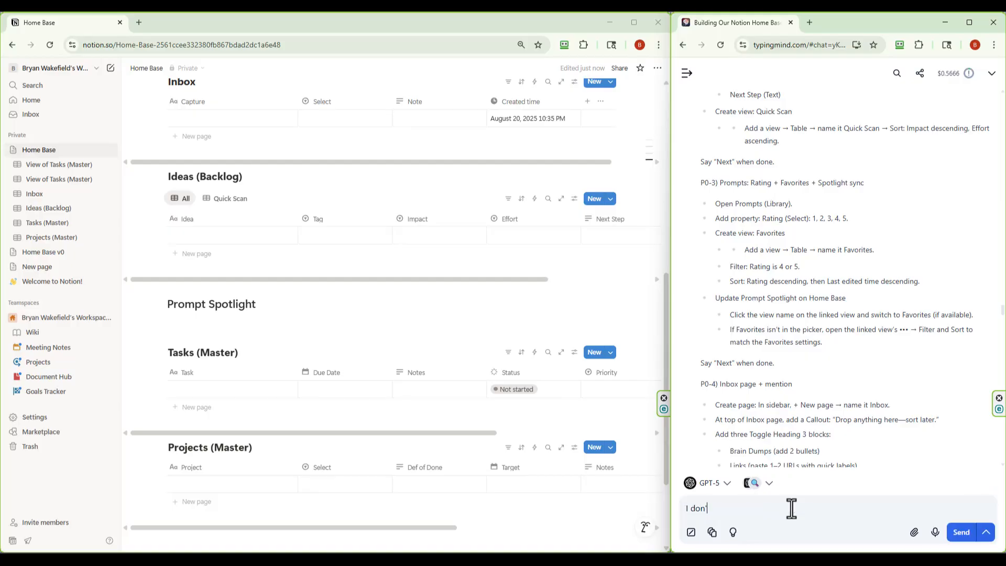
pyautogui.write('t believe we have anything actually bul')
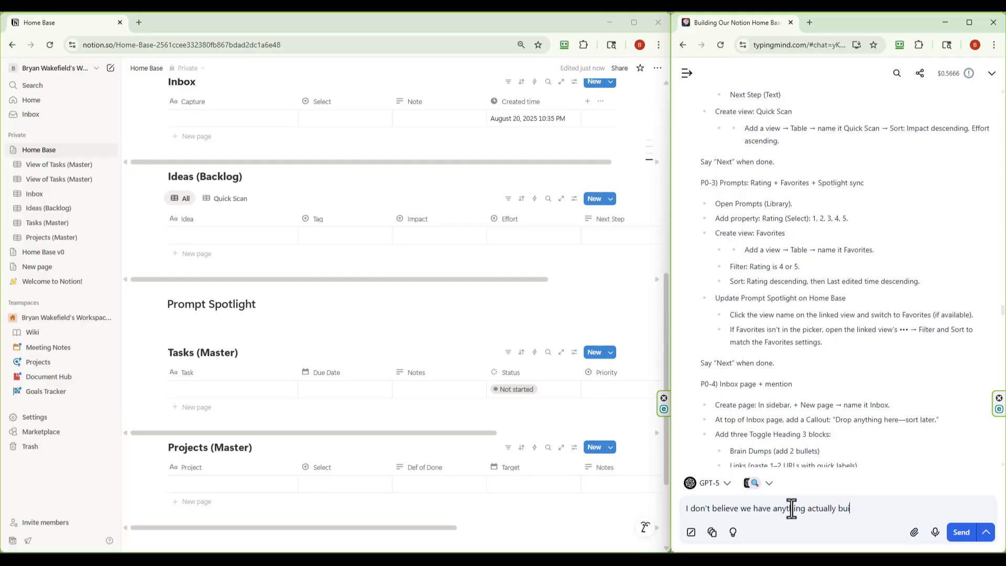
pyautogui.write('lt for Prompts.  Only a header o')
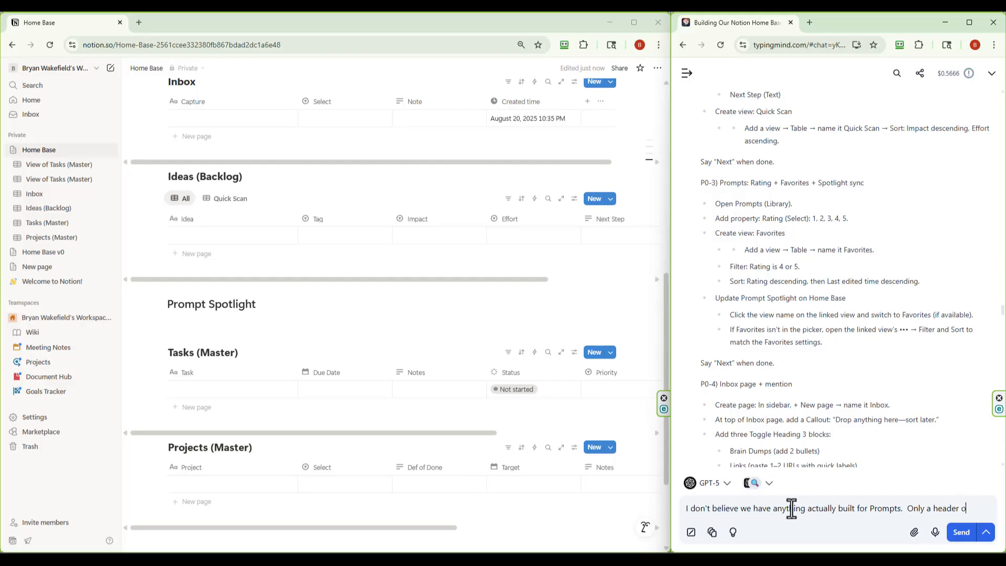
pyautogui.write('n Hom')
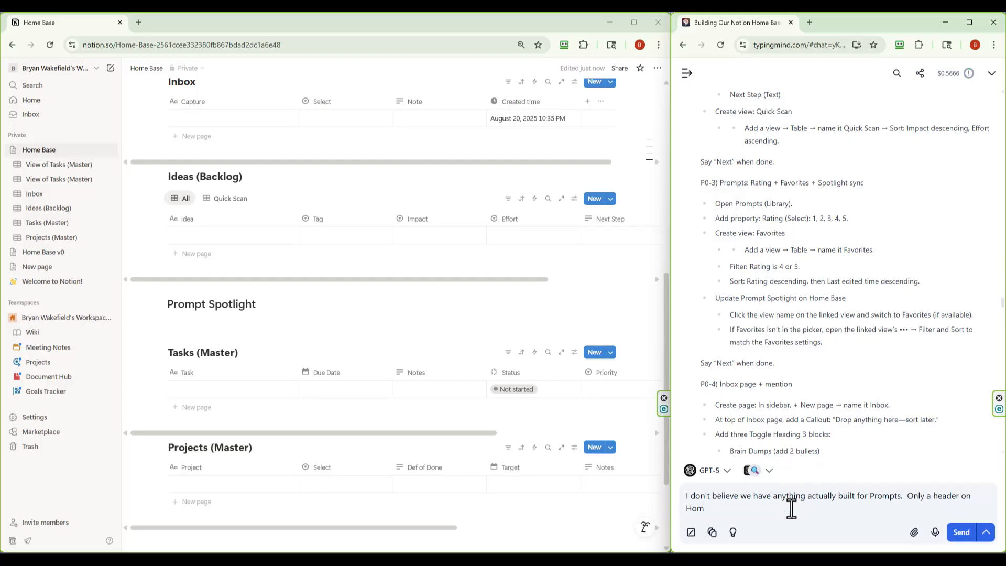
pyautogui.write('e Base Pa')
pyautogui.press('BackSpace')
pyautogui.press('BackSpace')
pyautogui.write('page')
pyautogui.press('Return')
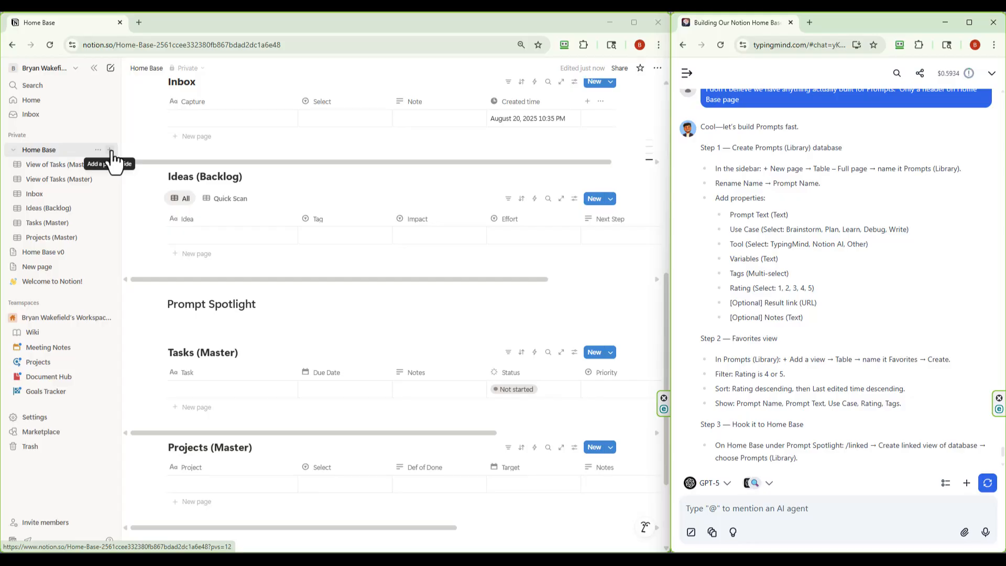
pyautogui.click(111, 151)
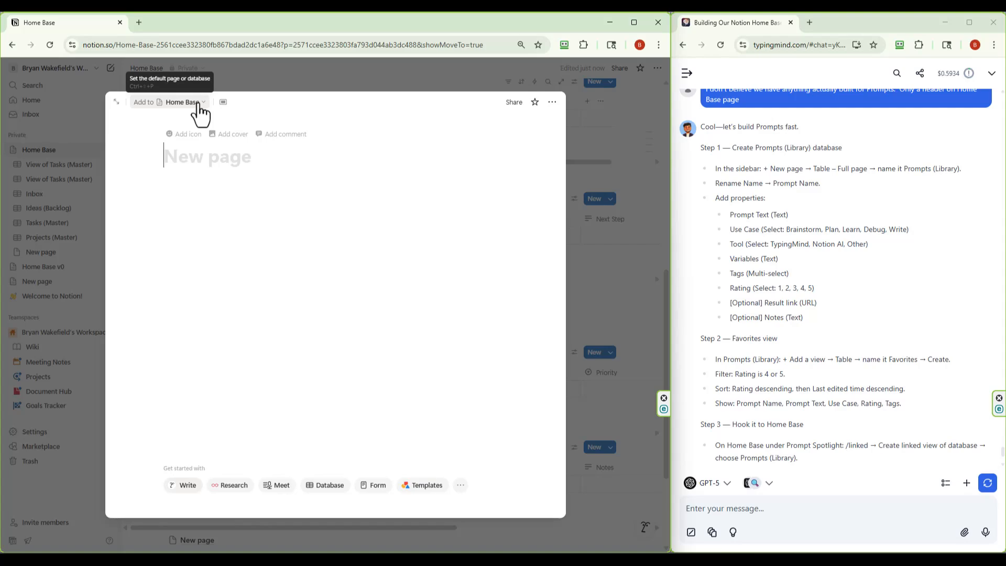
pyautogui.click(552, 103)
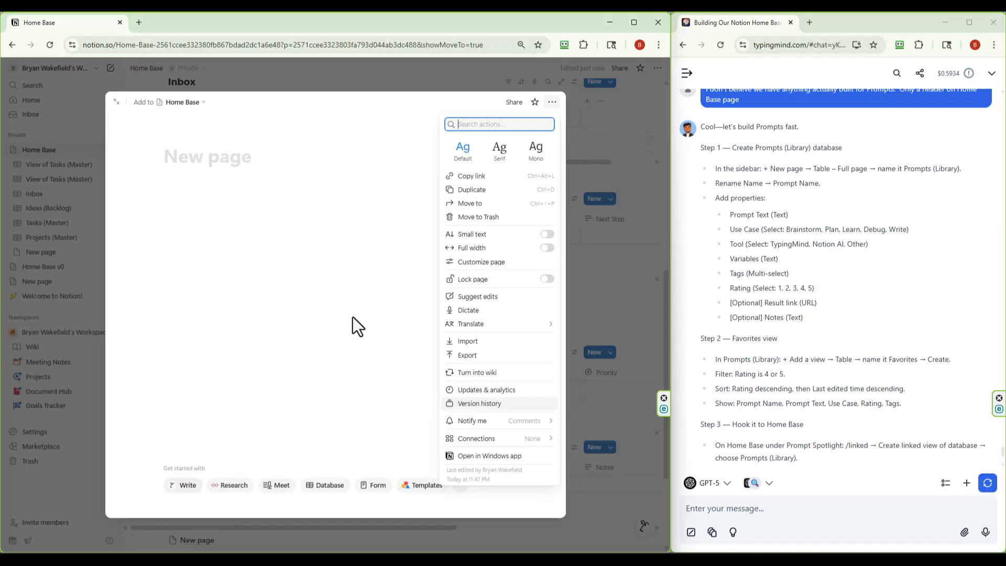
pyautogui.click(497, 220)
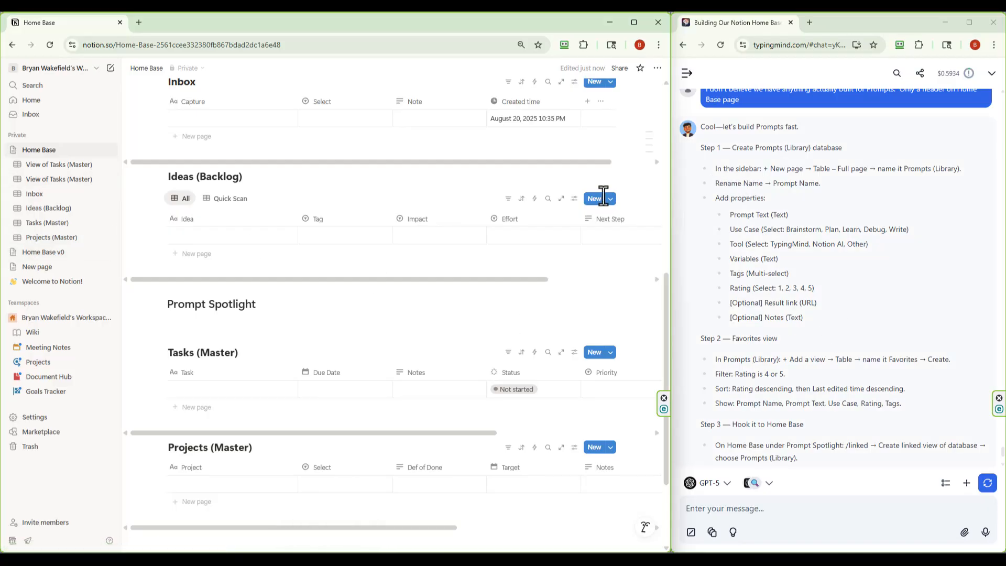
# In Notion, create a new top-level private page titled "Prompts (Library)"
pyautogui.click(110, 69)
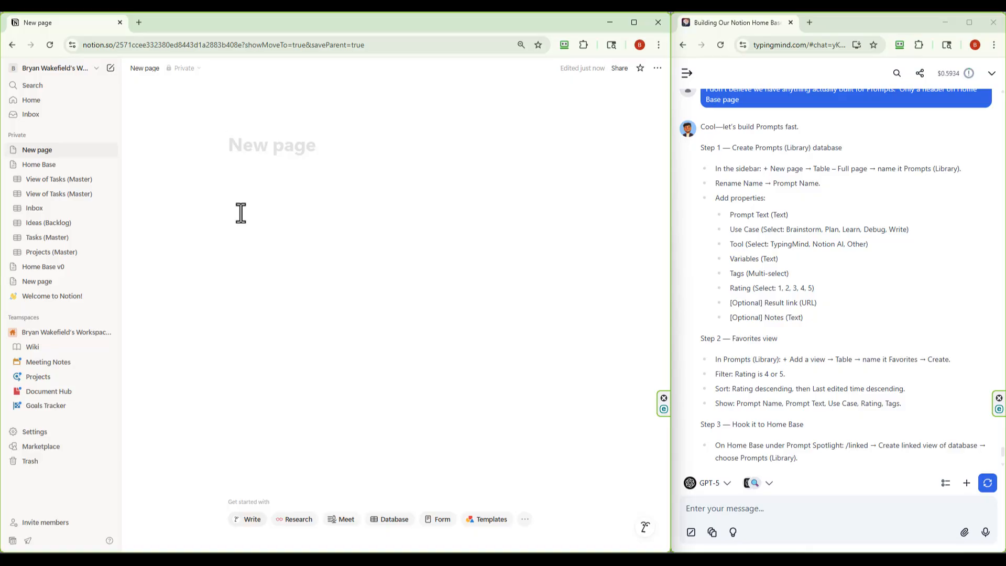
pyautogui.write('Prompt')
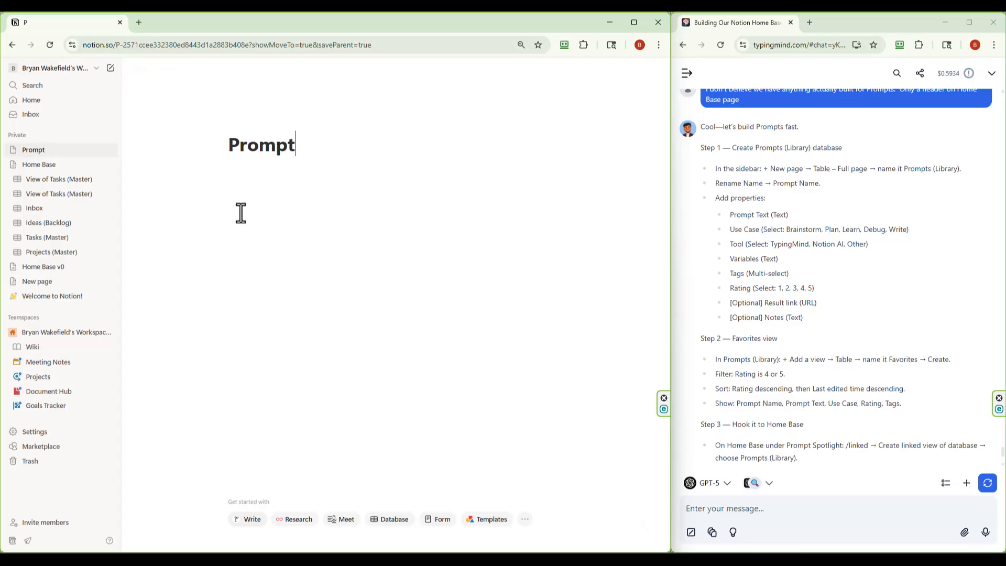
pyautogui.write('s (L')
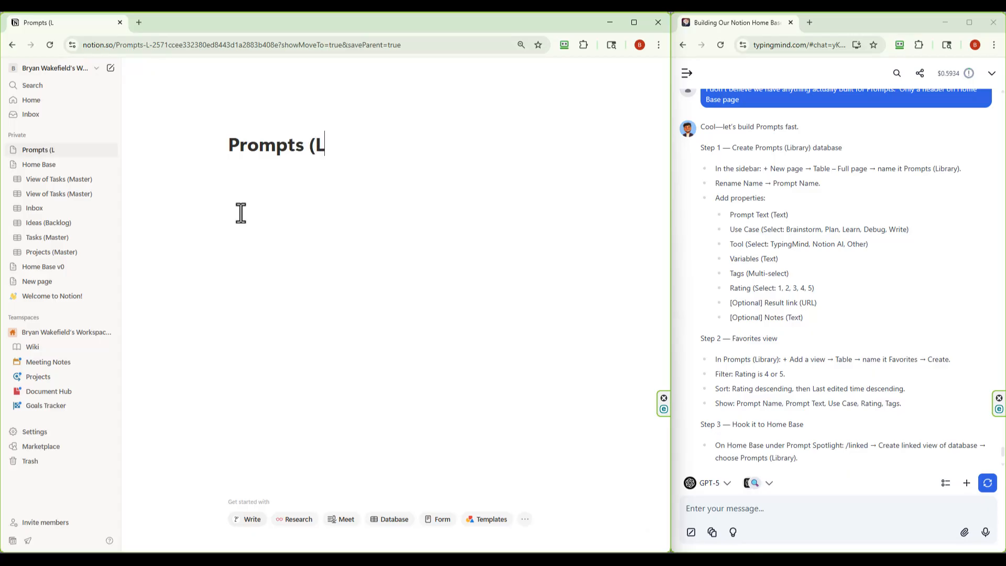
pyautogui.write('ibrary)')
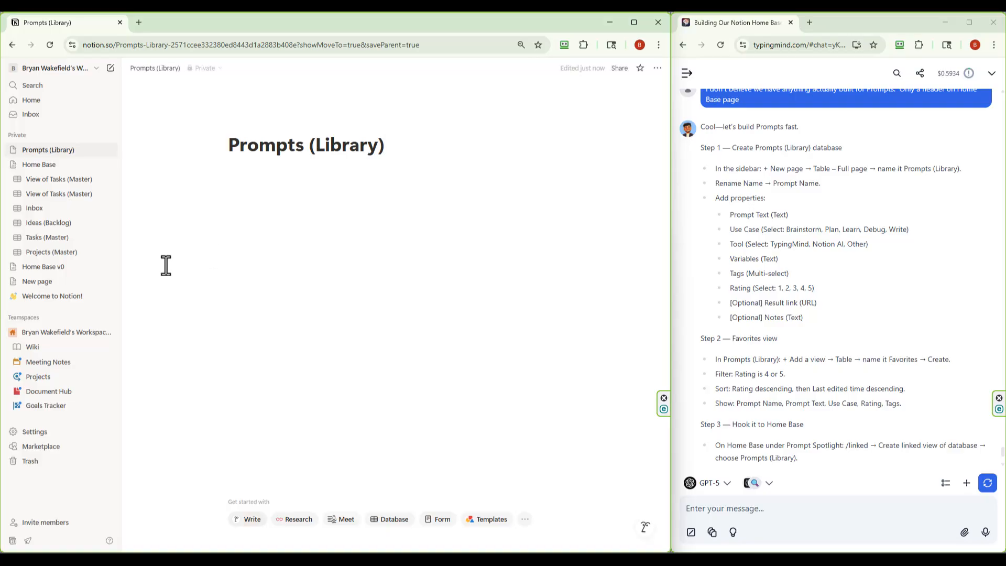
# Insert a table view database in the page body and dismiss the database source chooser
pyautogui.click(239, 181)
pyautogui.write('/tab')
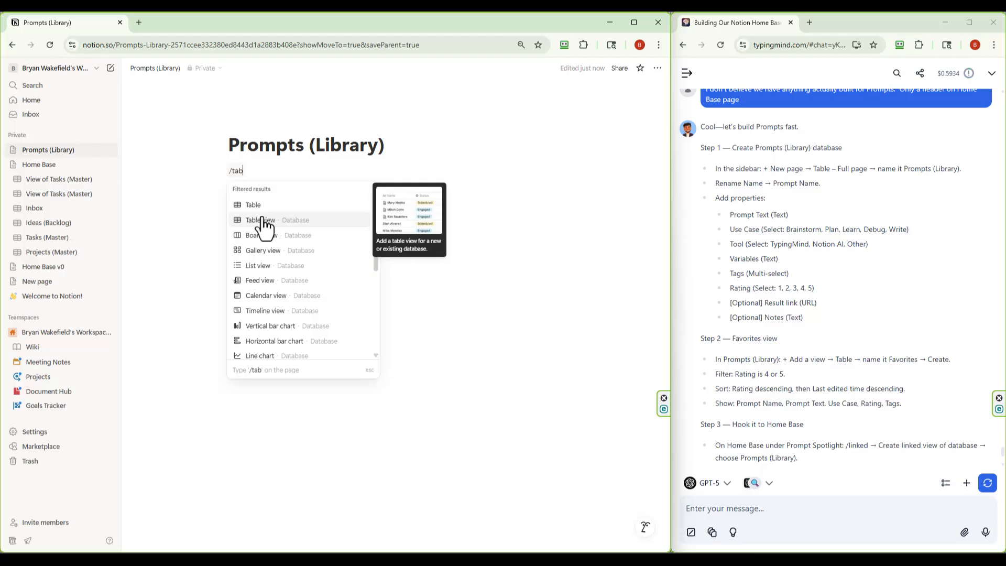
pyautogui.write('le')
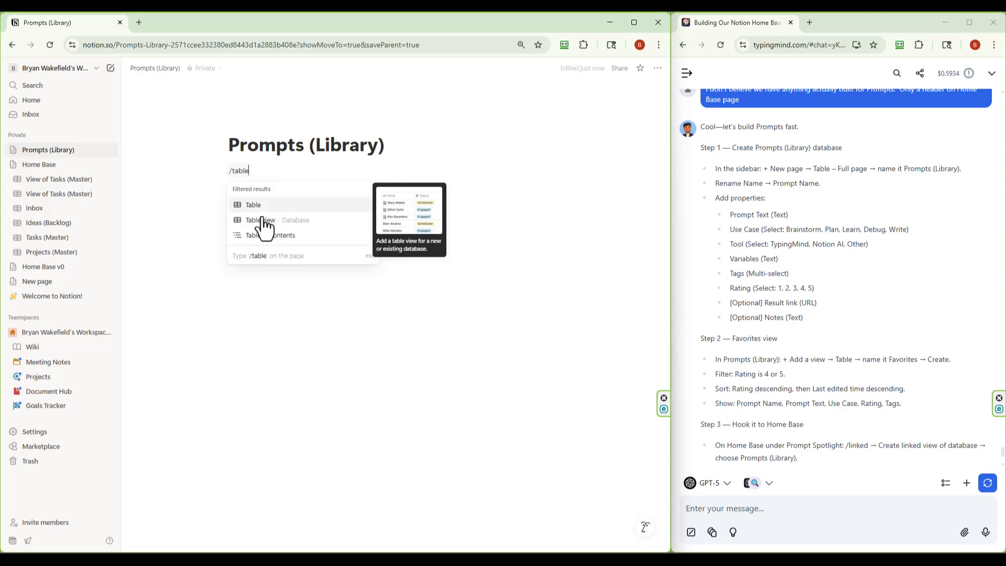
pyautogui.click(263, 223)
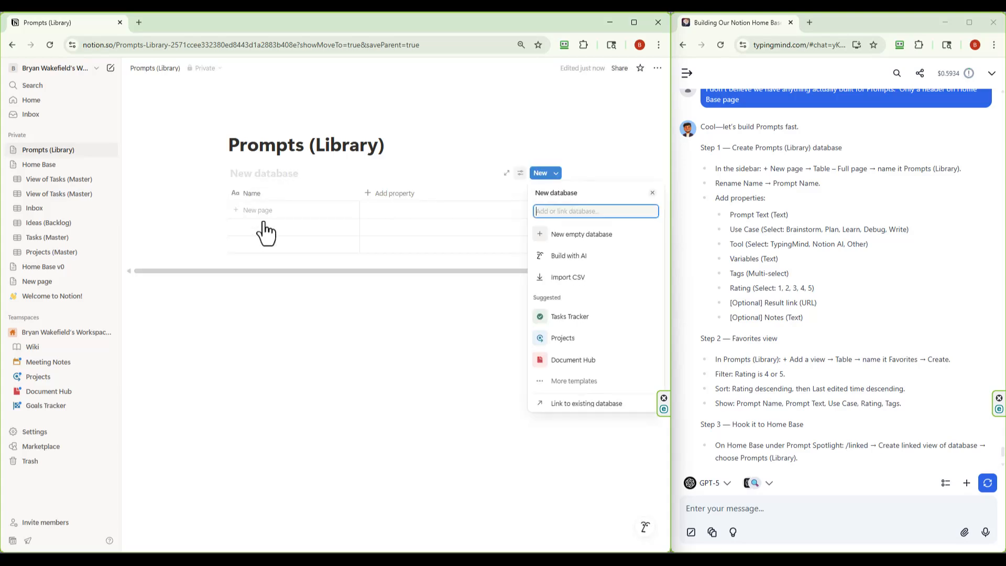
pyautogui.click(367, 337)
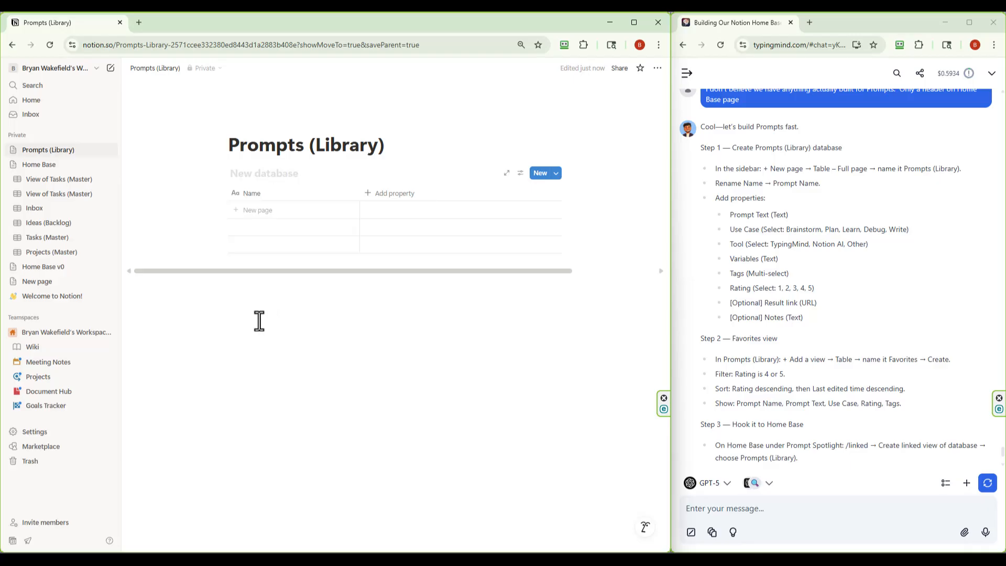
# Rename the table's Name column to "Prompt Name"
pyautogui.click(254, 194)
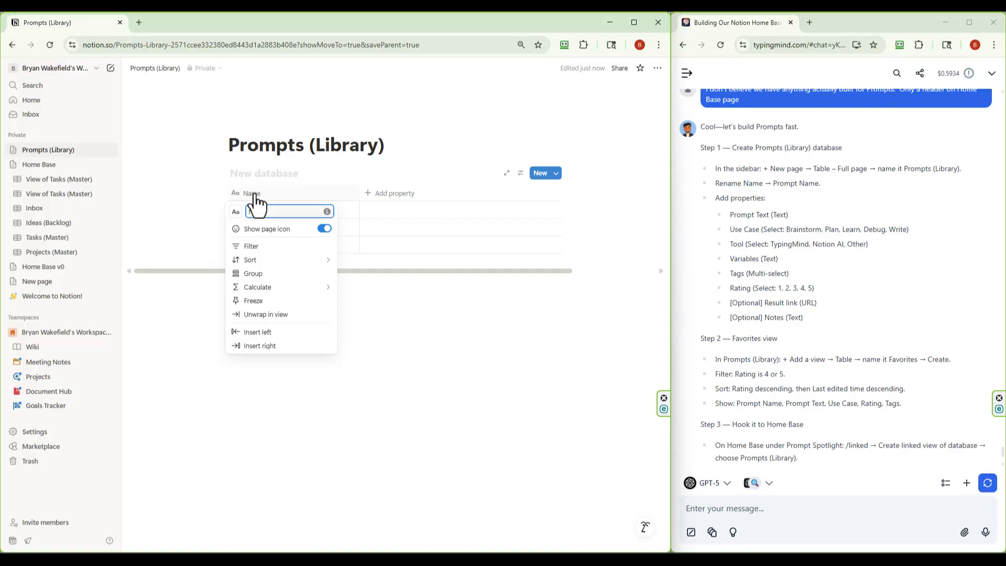
pyautogui.write('Prompt Name')
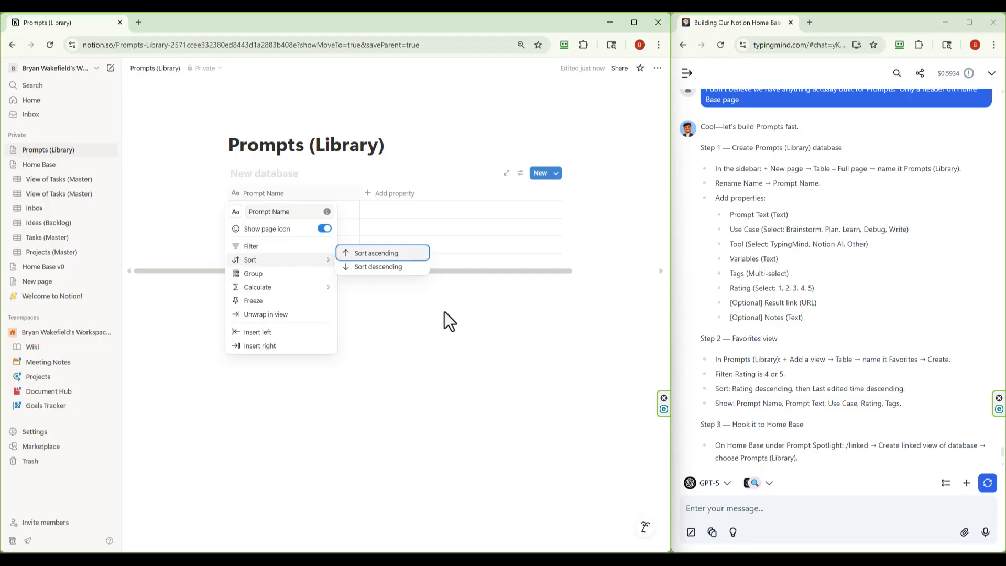
pyautogui.click(368, 195)
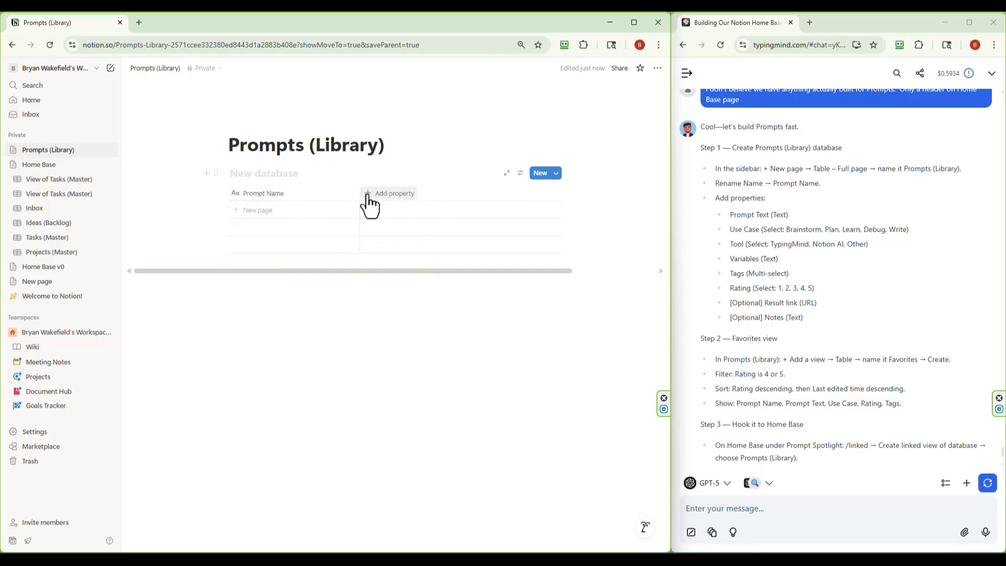
# Add a Text property to the table and name it "Prompt"
pyautogui.click(370, 194)
pyautogui.click(387, 231)
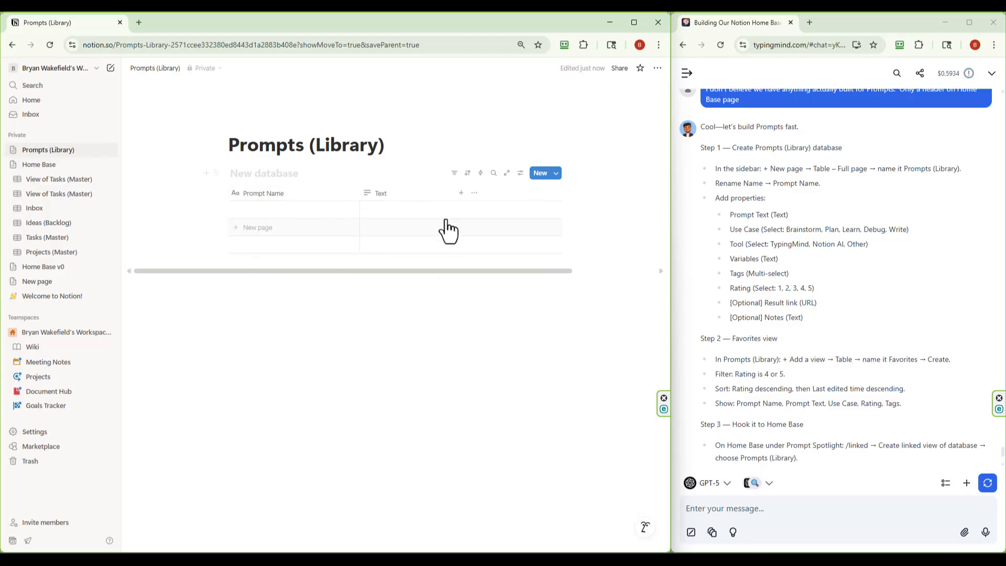
pyautogui.click(406, 195)
pyautogui.press('BackSpace')
pyautogui.press('BackSpace')
pyautogui.press('BackSpace')
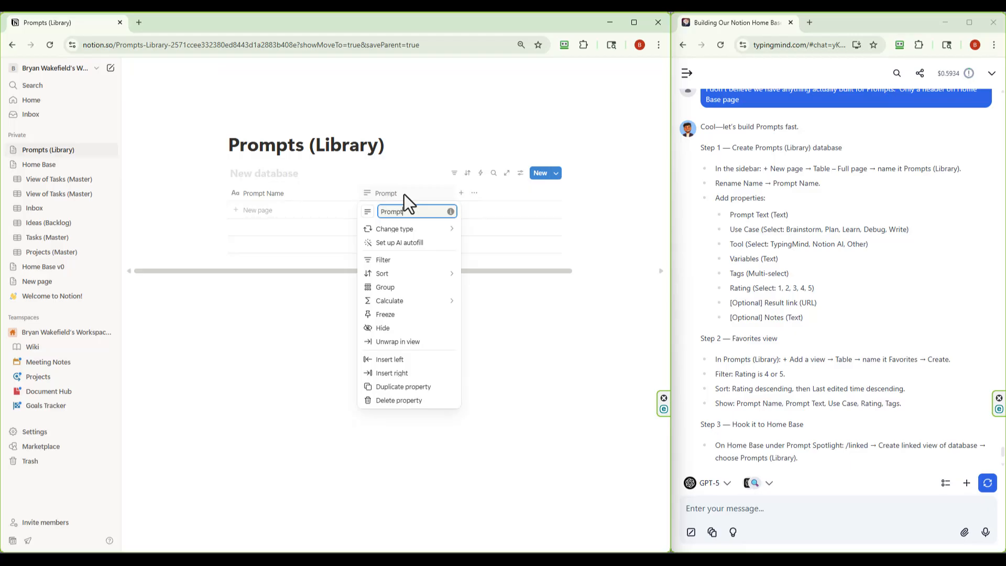
pyautogui.click(461, 193)
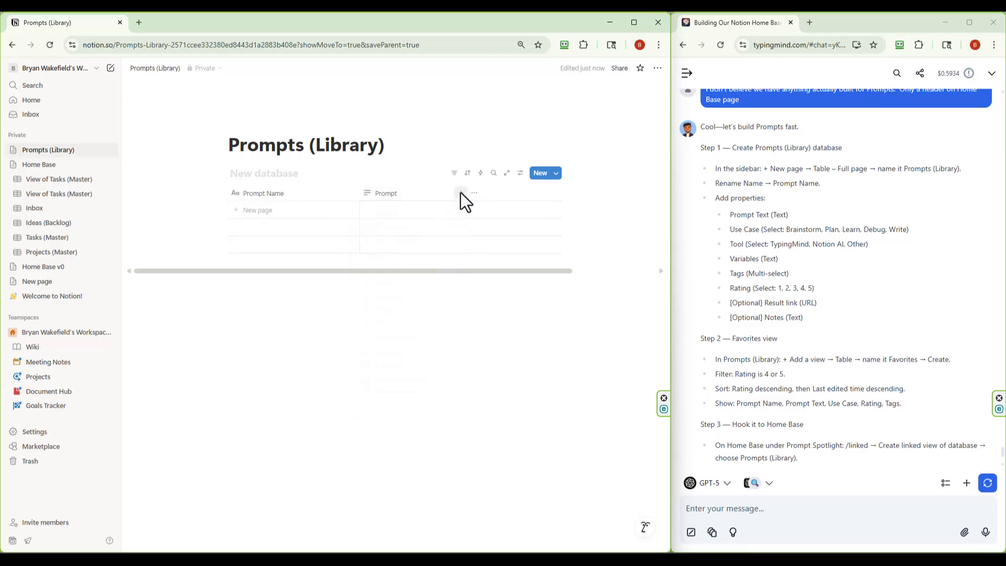
# Add a Select property beside the Prompt column and name it "Use Case"
pyautogui.click(460, 193)
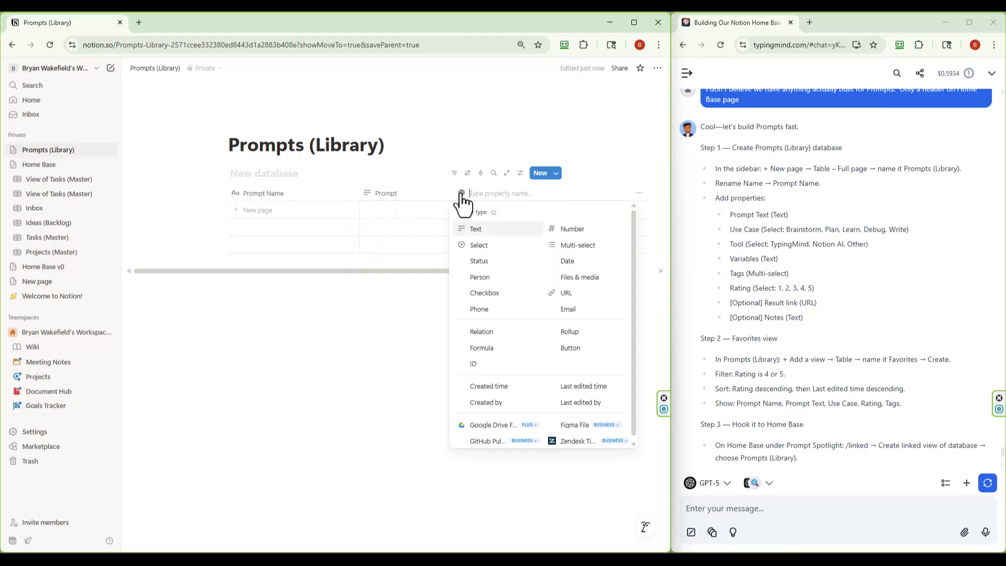
pyautogui.click(483, 243)
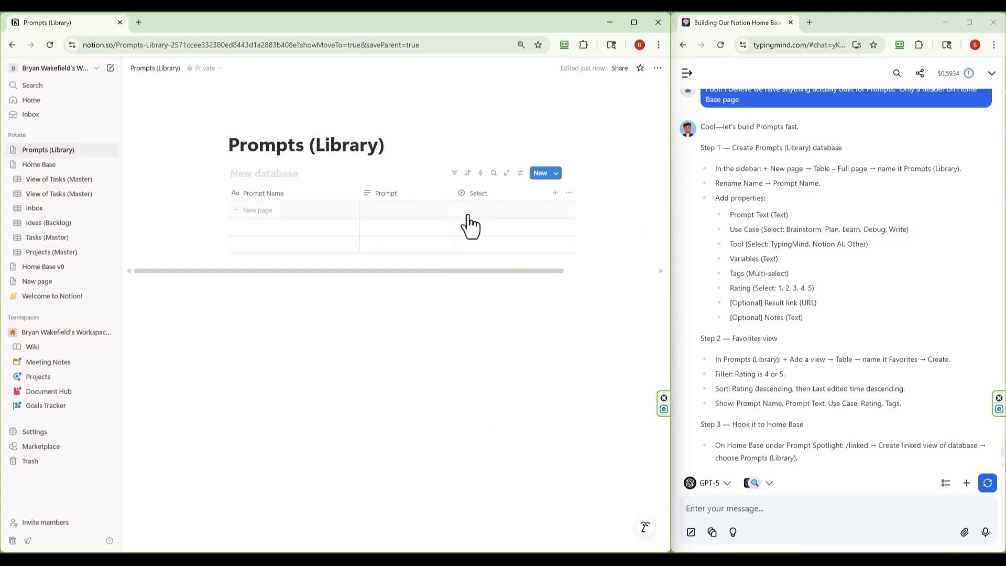
pyautogui.click(487, 194)
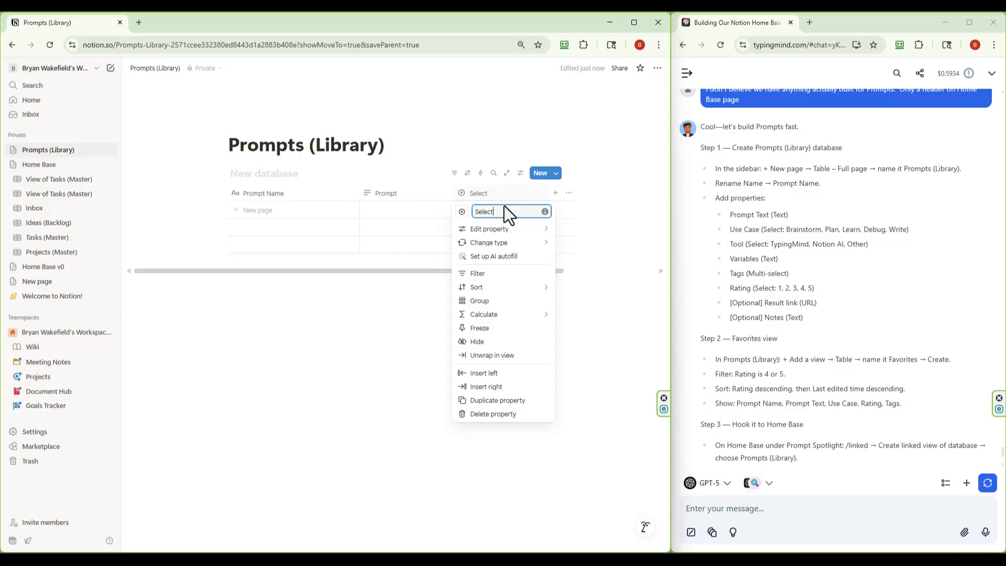
pyautogui.press('BackSpace')
pyautogui.press('BackSpace')
pyautogui.press('BackSpace')
pyautogui.press('BackSpace')
pyautogui.press('BackSpace')
pyautogui.press('BackSpace')
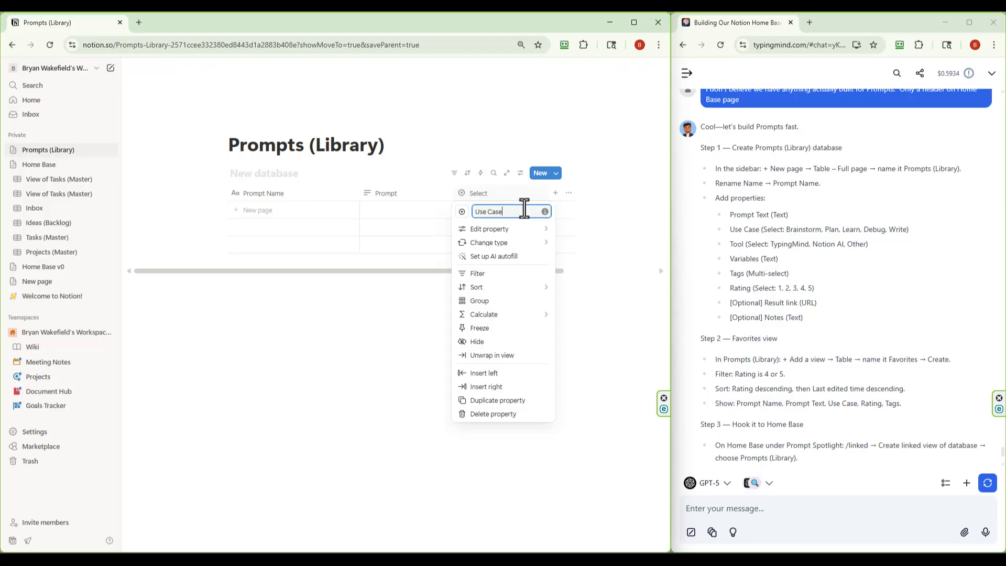
# Add the options Brainstorm, Plan, Learn, Debug and Write to the Use Case property
pyautogui.moveTo(543, 231)
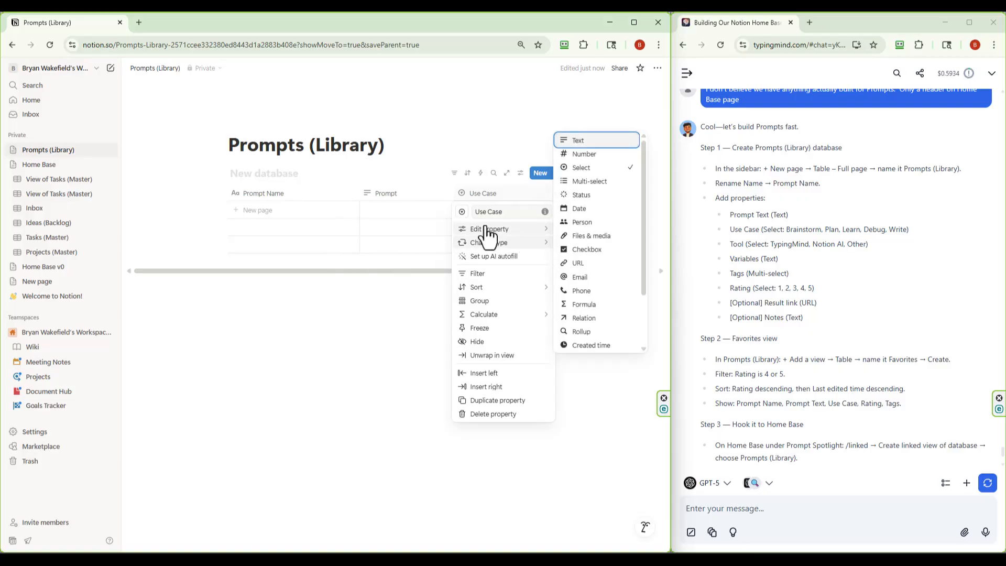
pyautogui.moveTo(492, 229)
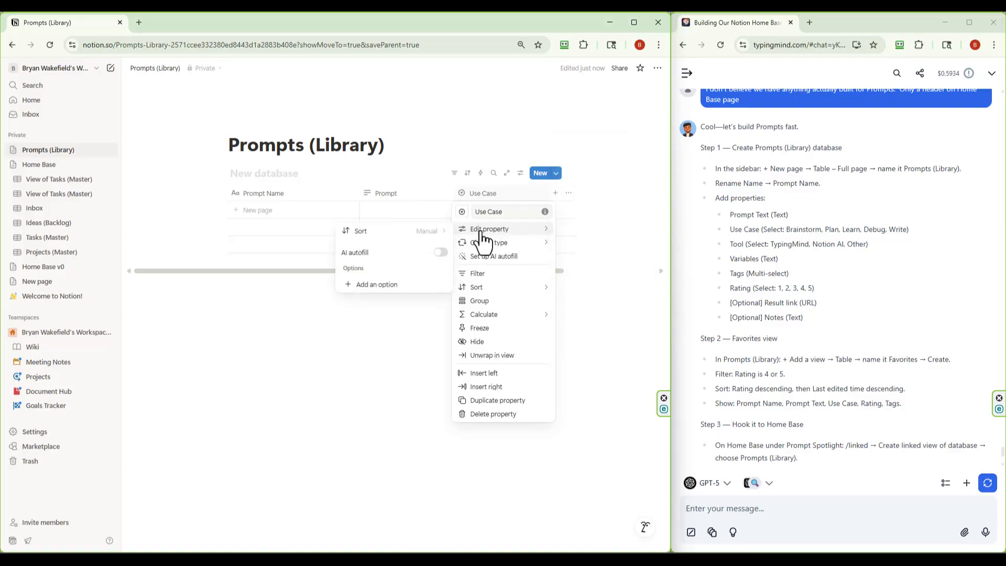
pyautogui.click(388, 286)
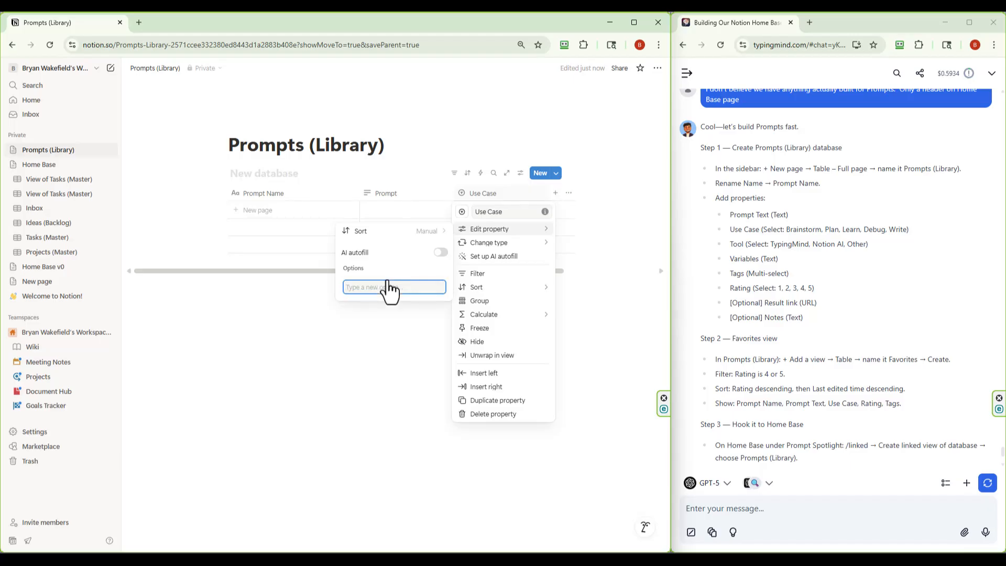
pyautogui.write('Br')
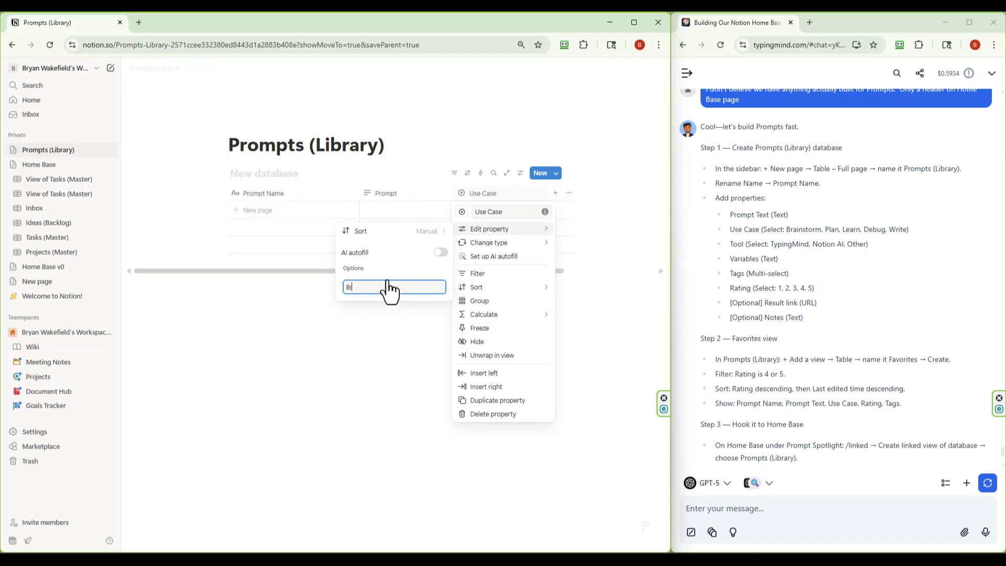
pyautogui.write('ainstrorm')
pyautogui.press('Return')
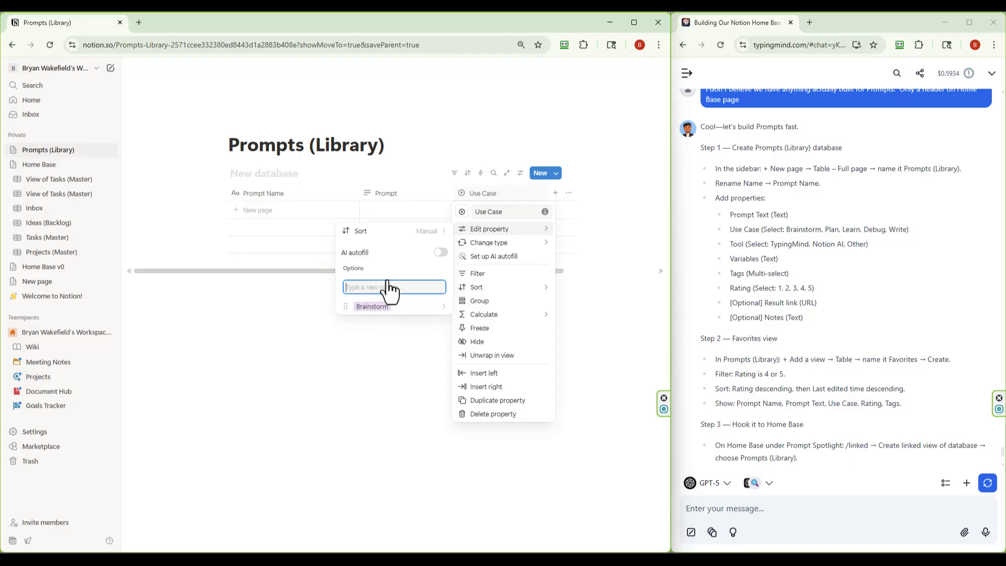
pyautogui.write('Plan')
pyautogui.press('Return')
pyautogui.write('Learn')
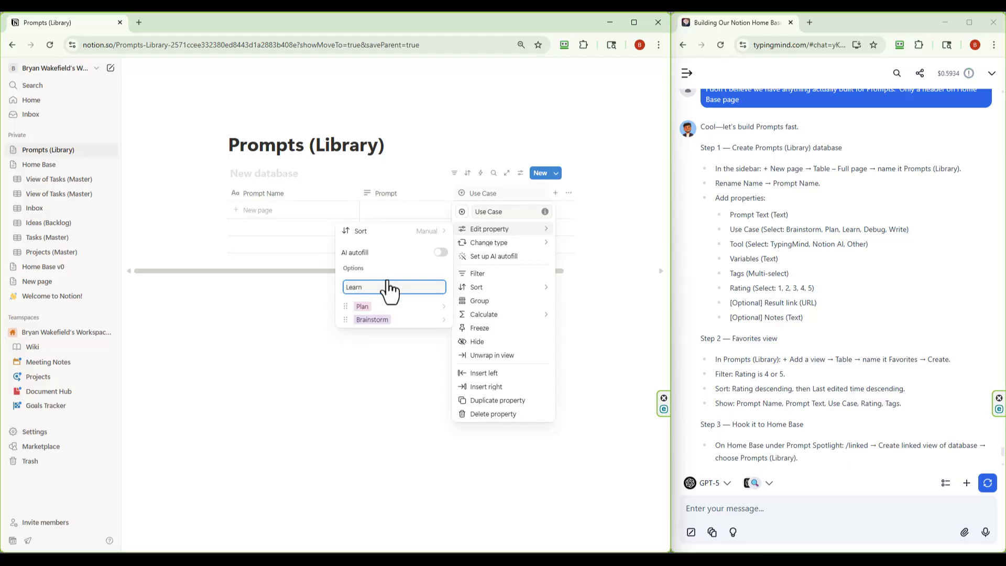
pyautogui.press('Return')
pyautogui.write('Debug')
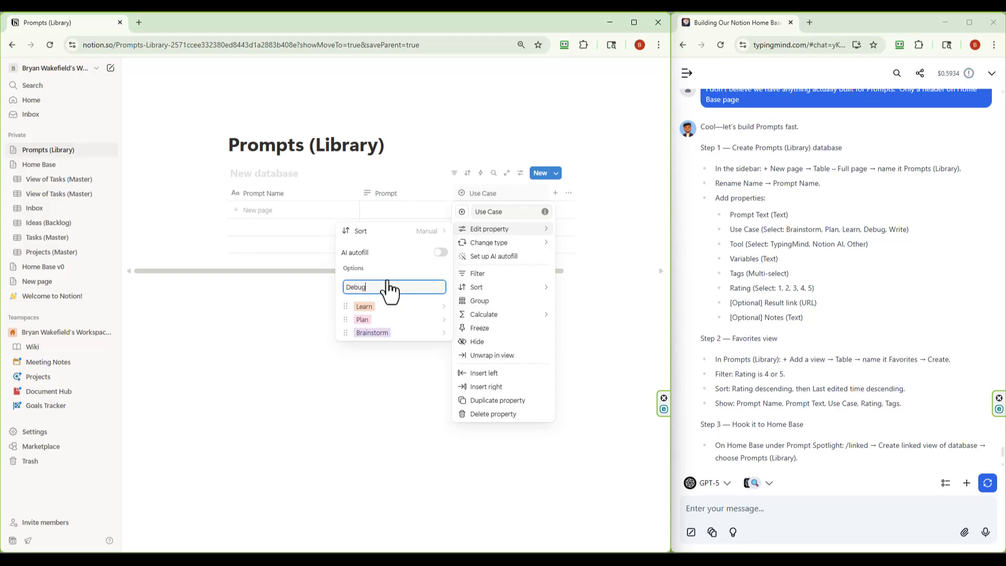
pyautogui.press('Return')
pyautogui.write('Write')
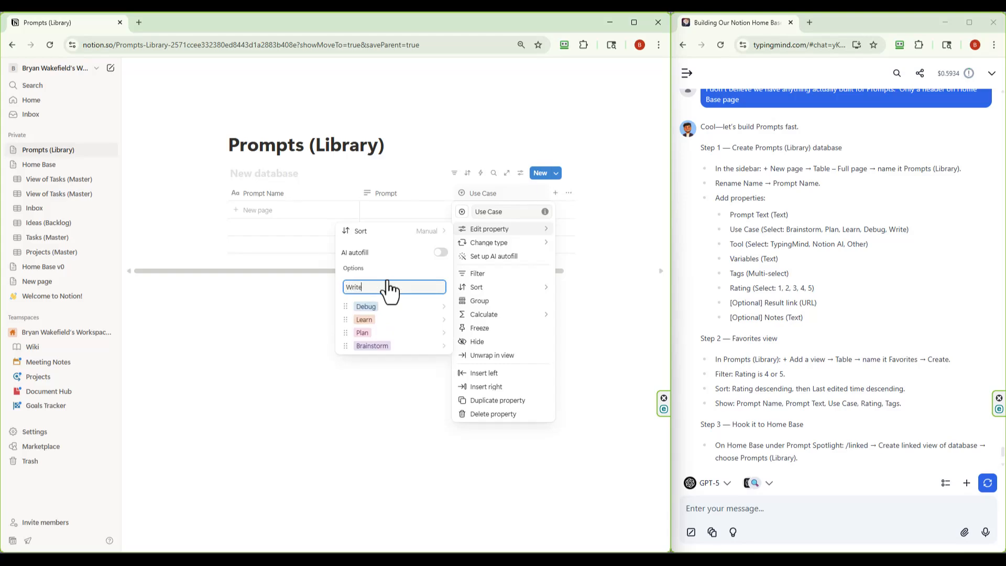
pyautogui.press('Return')
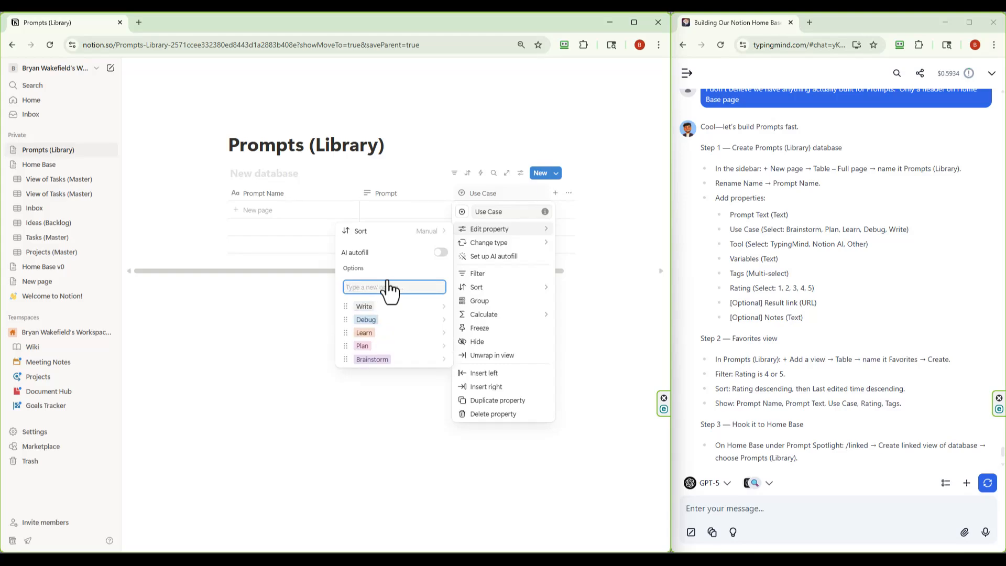
pyautogui.click(300, 357)
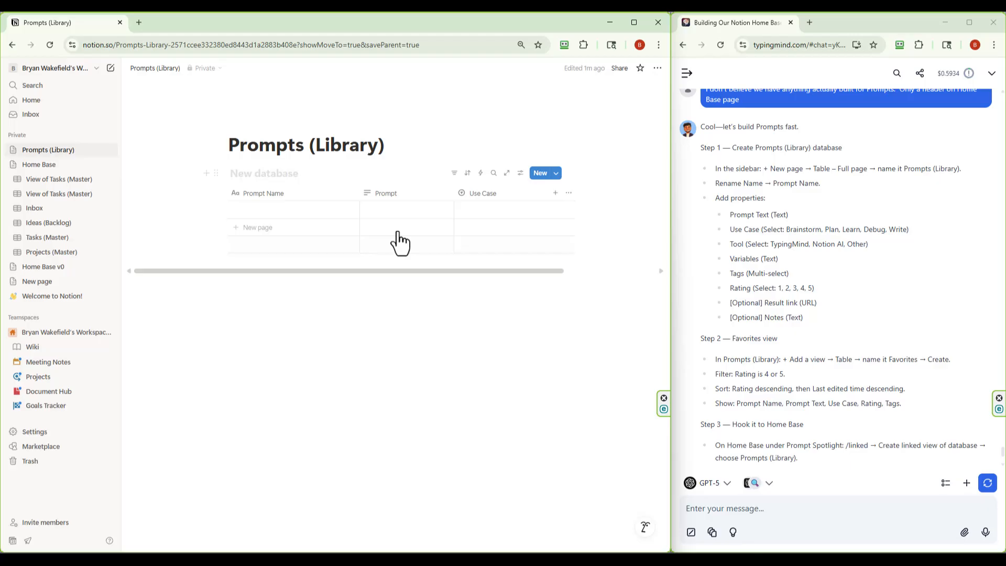
# Add a Select property after Use Case and name it "Tool"
pyautogui.click(556, 193)
pyautogui.click(506, 247)
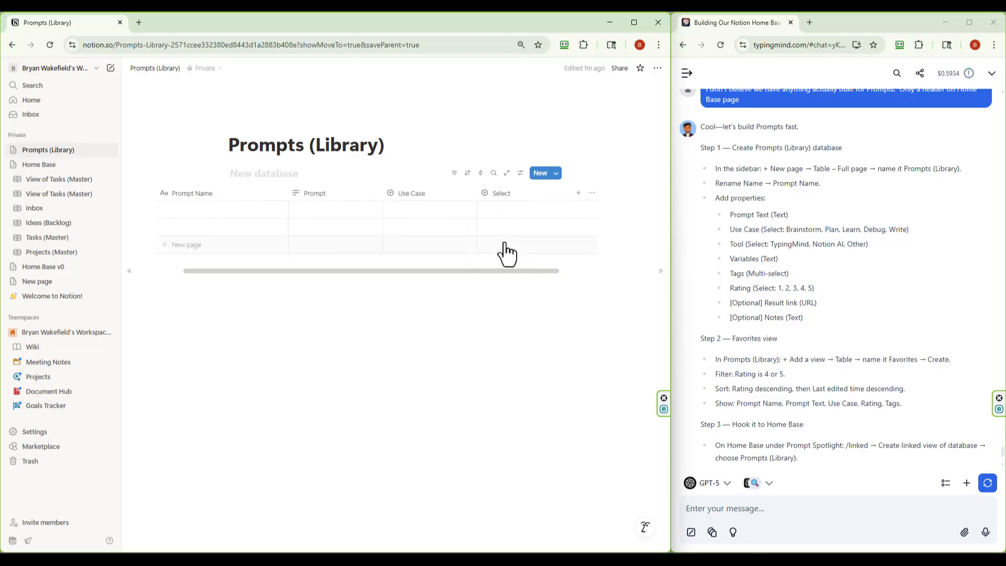
pyautogui.click(508, 199)
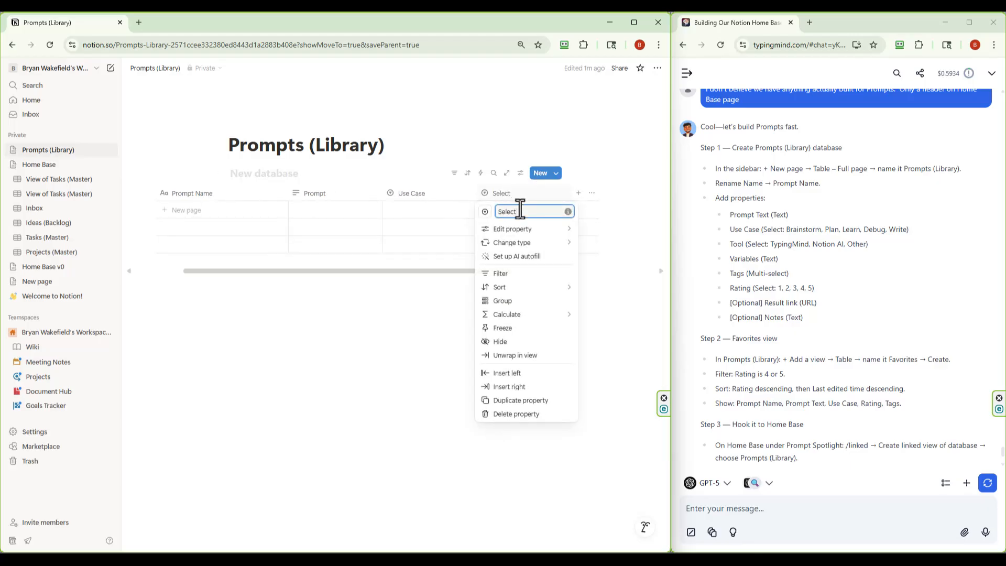
pyautogui.write('Tool')
# Add the options TypingMind, Notion, Notion AI and Other to the Tool property
pyautogui.click(520, 231)
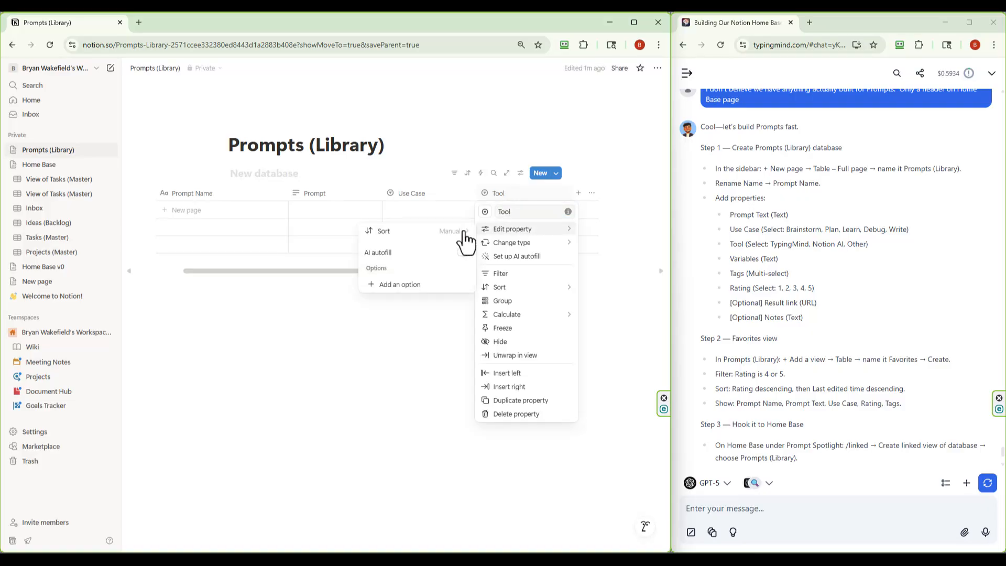
pyautogui.click(397, 285)
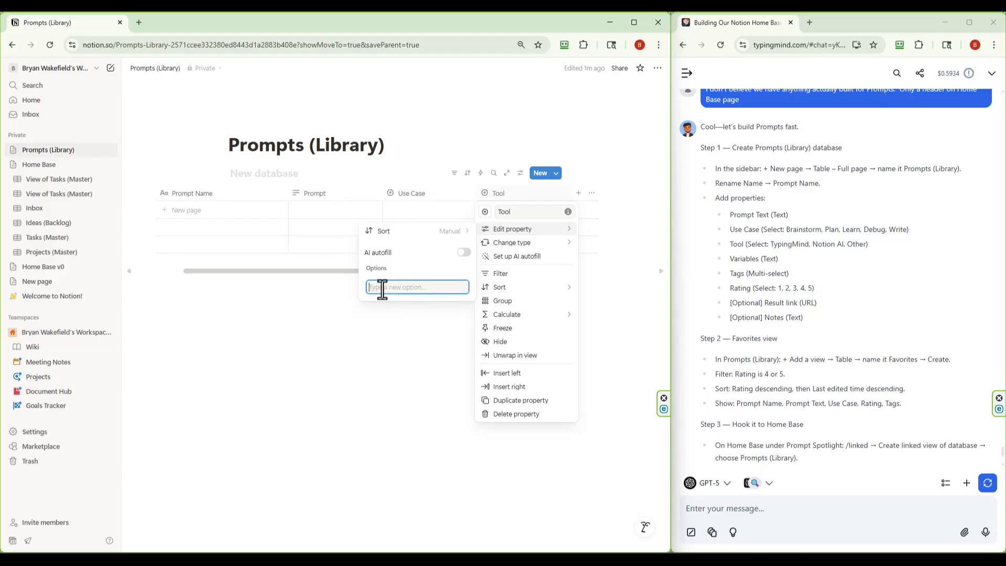
pyautogui.write('Typ')
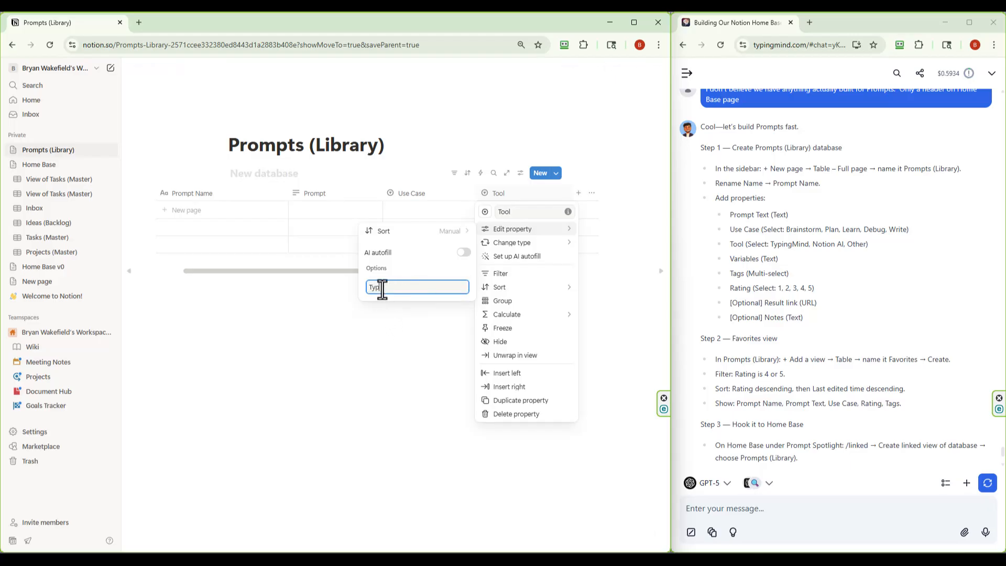
pyautogui.write('ingMind')
pyautogui.press('Return')
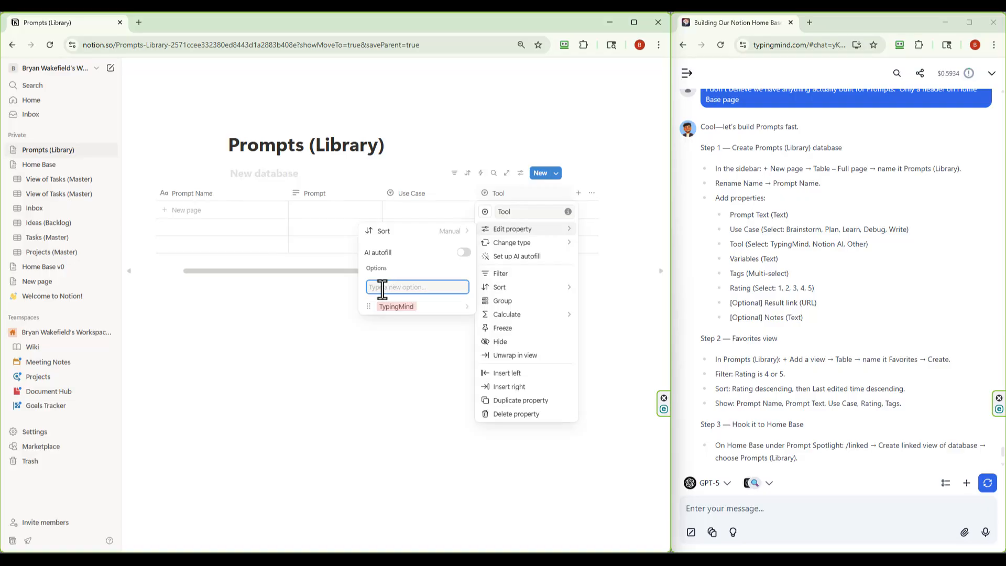
pyautogui.write('Notion')
pyautogui.press('Return')
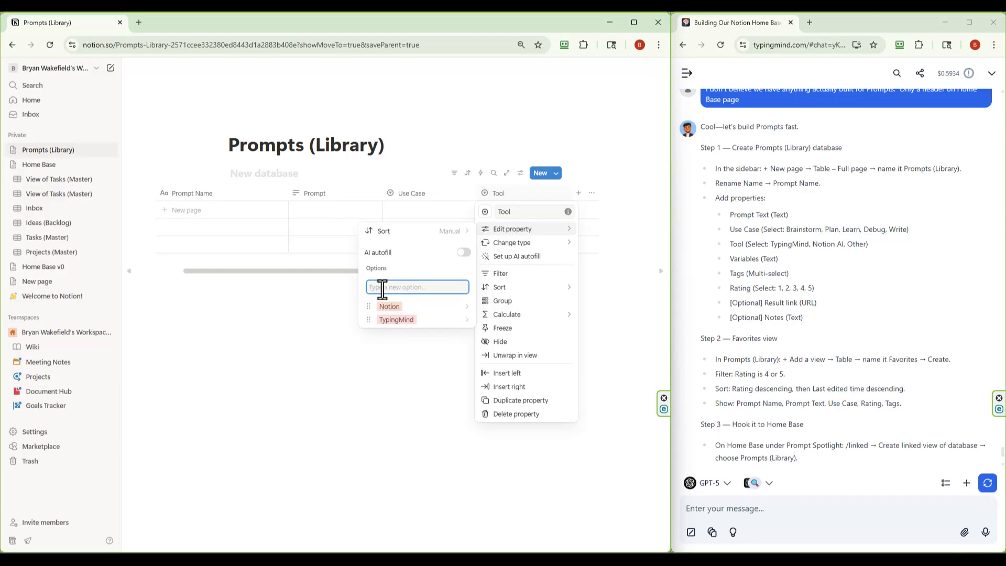
pyautogui.write('Notion AI')
pyautogui.press('Return')
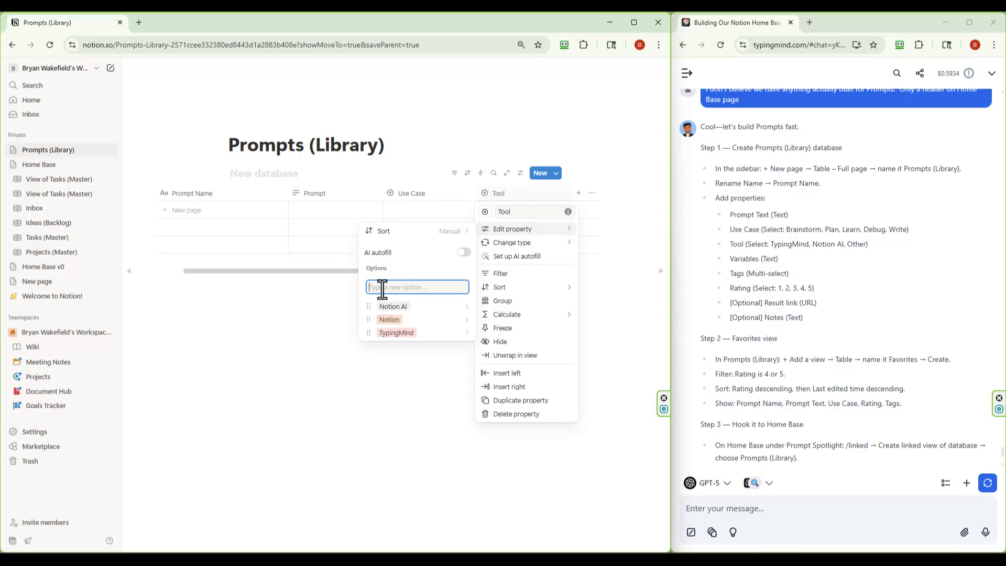
pyautogui.write('Other')
pyautogui.press('Return')
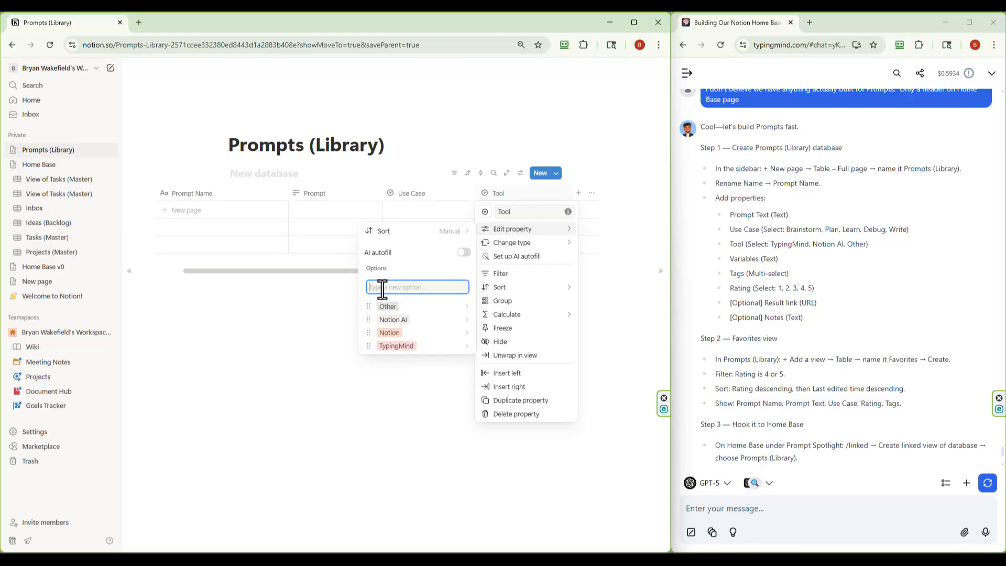
pyautogui.click(390, 387)
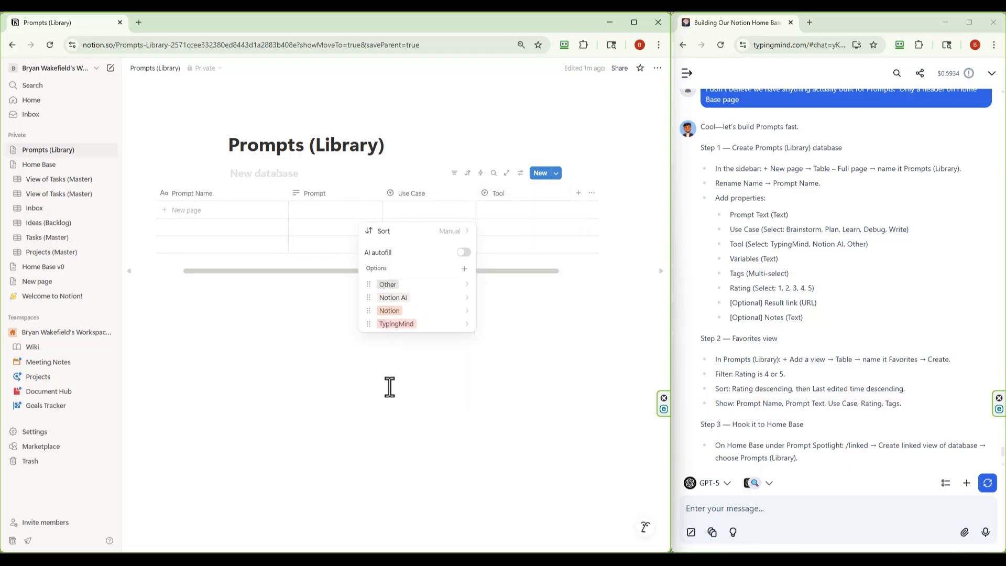
pyautogui.click(390, 388)
# Add a Text property after Tool and name it "Variables"
pyautogui.click(579, 194)
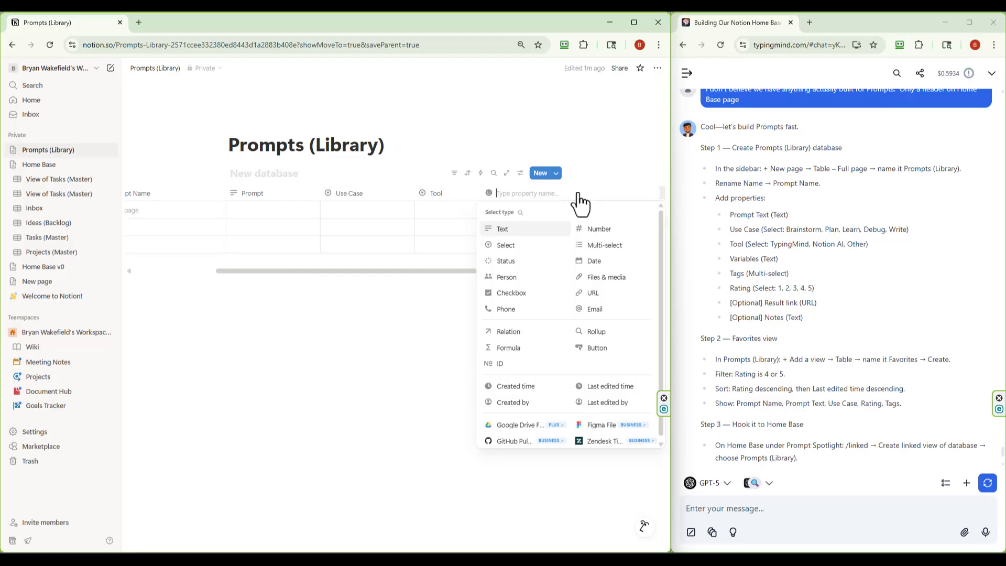
pyautogui.click(524, 230)
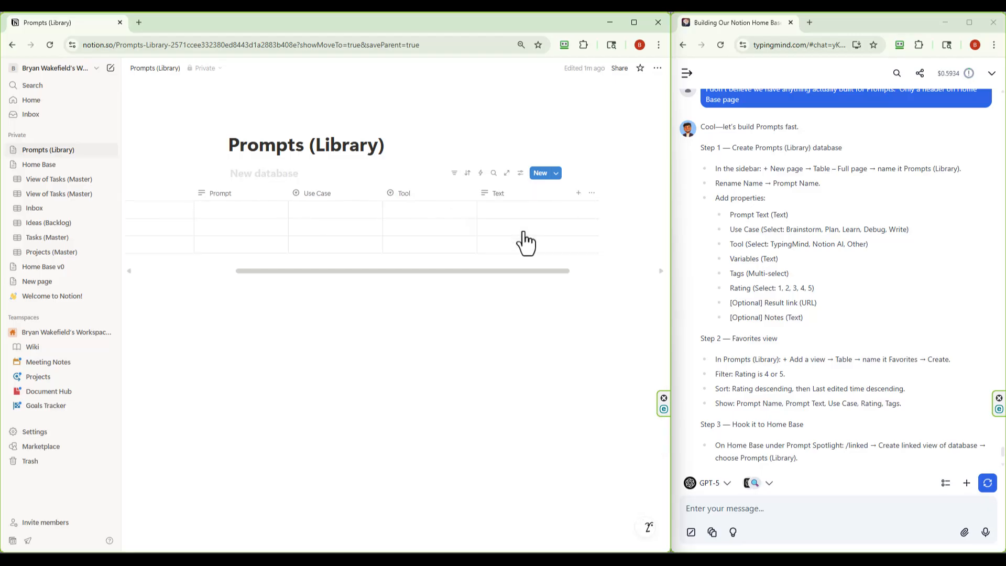
pyautogui.click(513, 197)
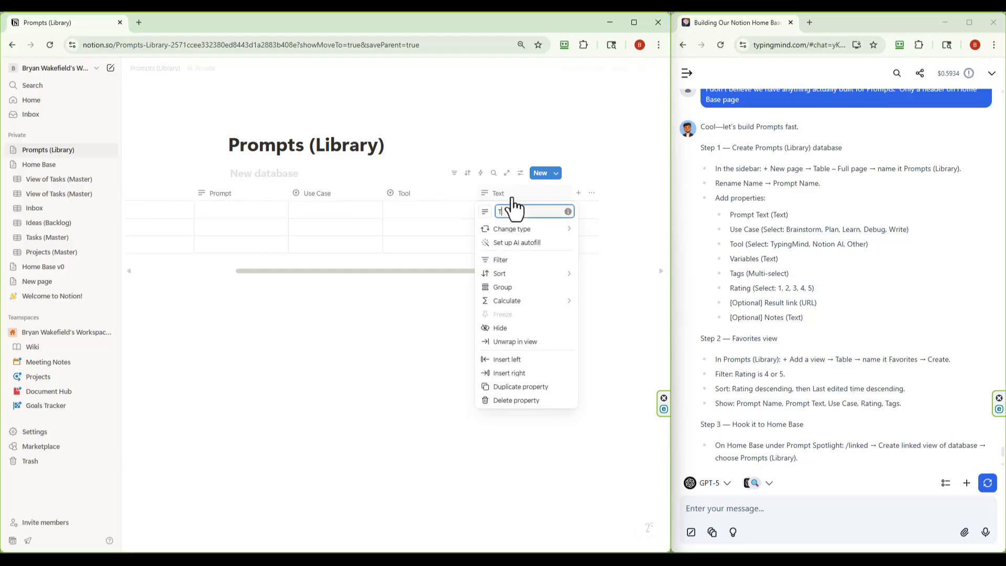
pyautogui.press('BackSpace')
pyautogui.write('Variables')
pyautogui.click(622, 312)
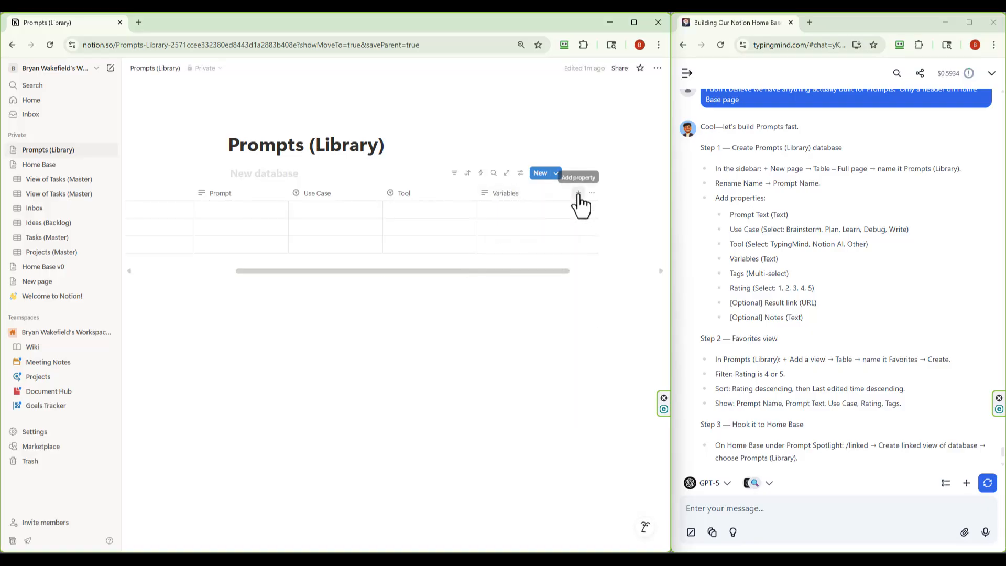
# Add a Multi-select property after Variables and name it "Tags"
pyautogui.click(578, 193)
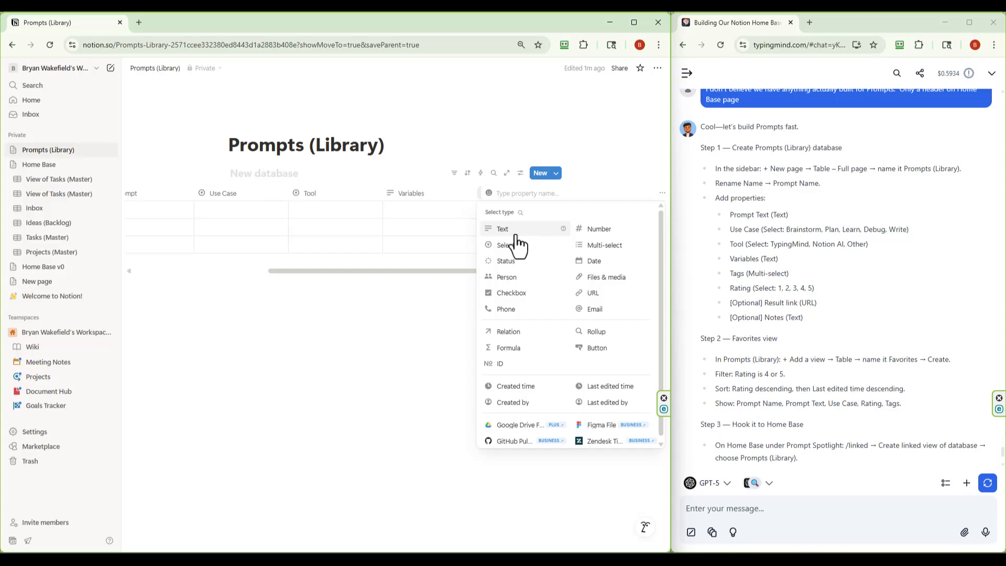
pyautogui.click(582, 244)
pyautogui.click(509, 195)
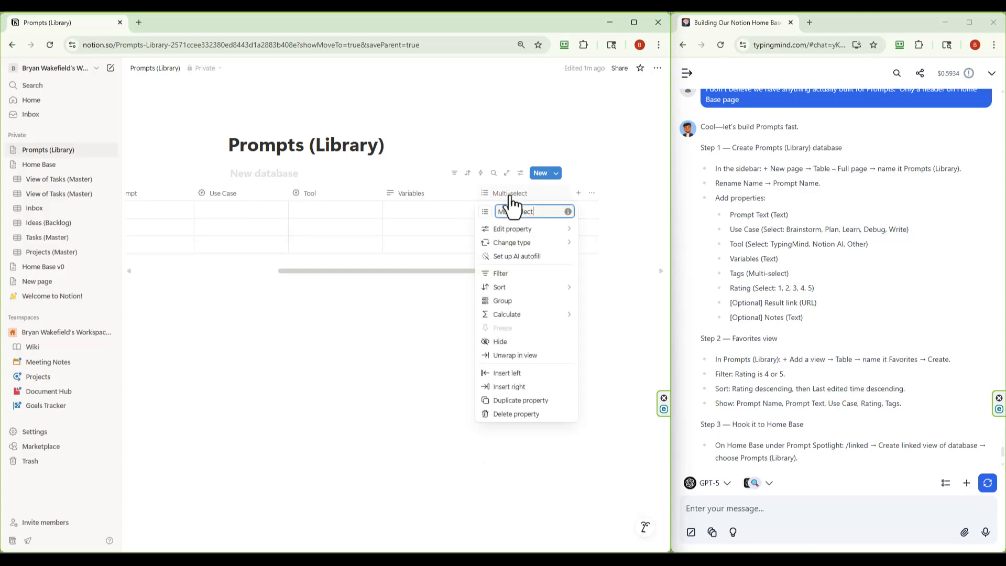
pyautogui.press('BackSpace')
pyautogui.press('BackSpace')
pyautogui.press('BackSpace')
pyautogui.press('BackSpace')
pyautogui.press('BackSpace')
pyautogui.press('BackSpace')
pyautogui.press('BackSpace')
pyautogui.press('BackSpace')
pyautogui.press('BackSpace')
pyautogui.press('BackSpace')
pyautogui.press('BackSpace')
pyautogui.press('BackSpace')
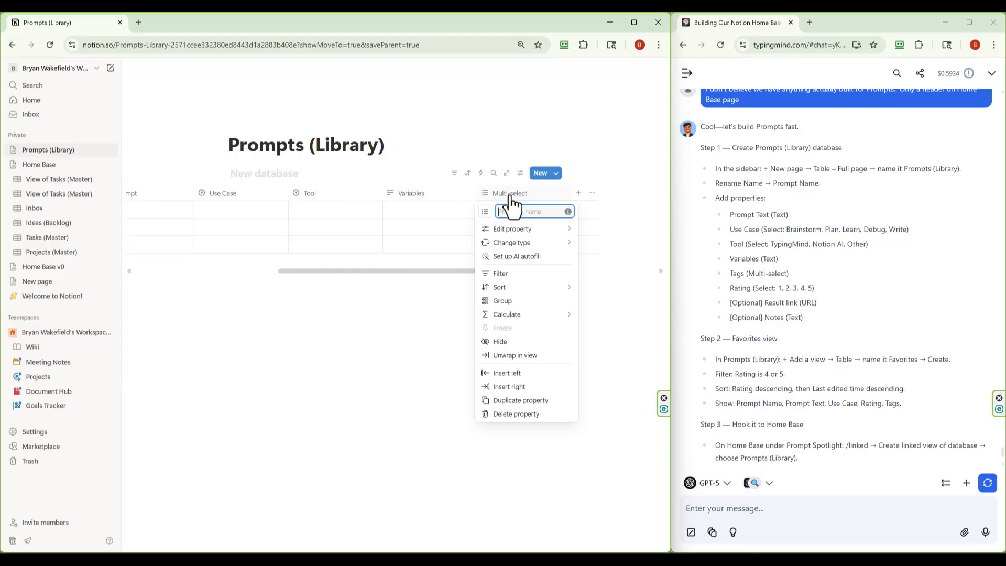
pyautogui.write('Tags')
pyautogui.moveTo(503, 288)
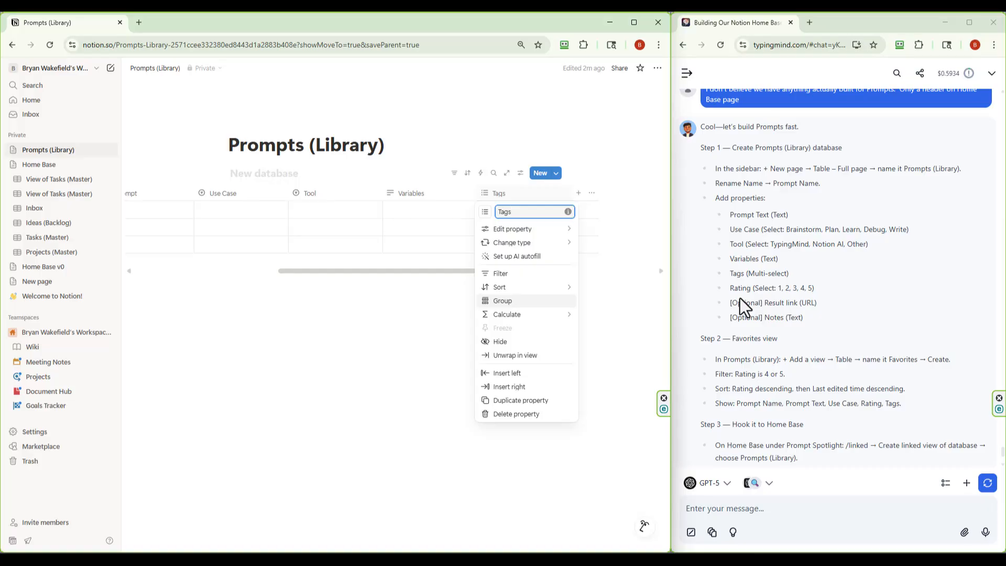
pyautogui.click(611, 336)
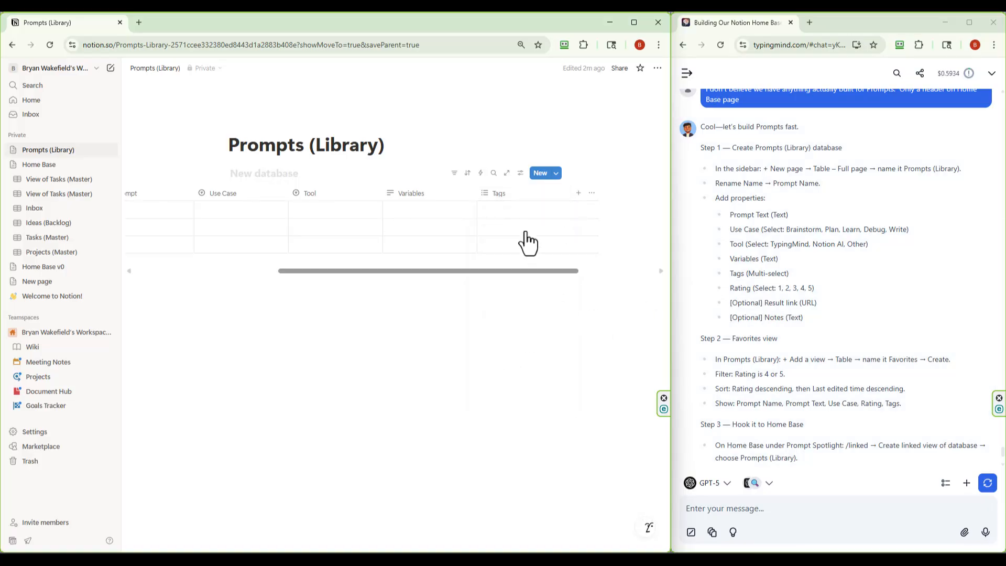
# Add a Select property after Tags and name it "Rating"
pyautogui.click(577, 194)
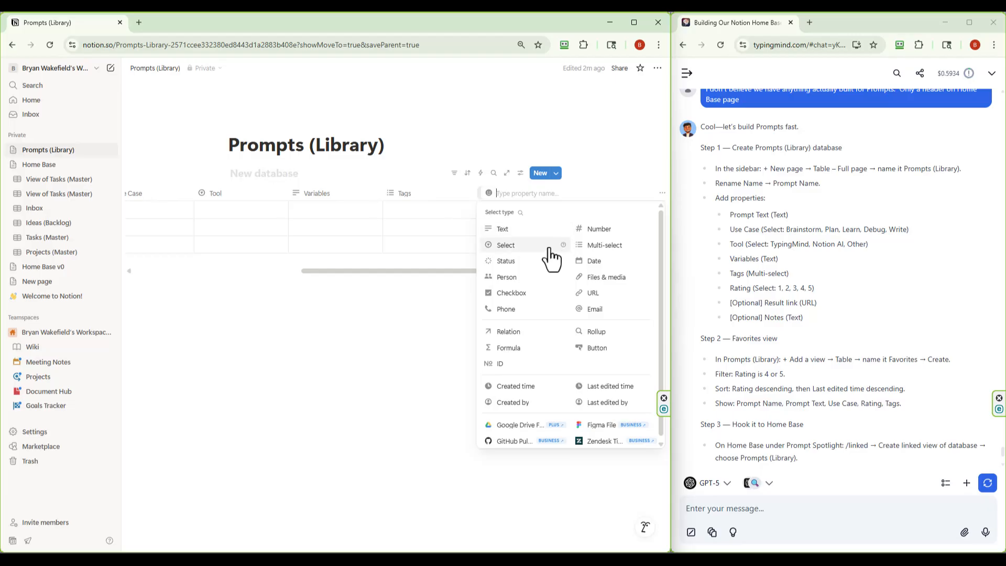
pyautogui.click(508, 249)
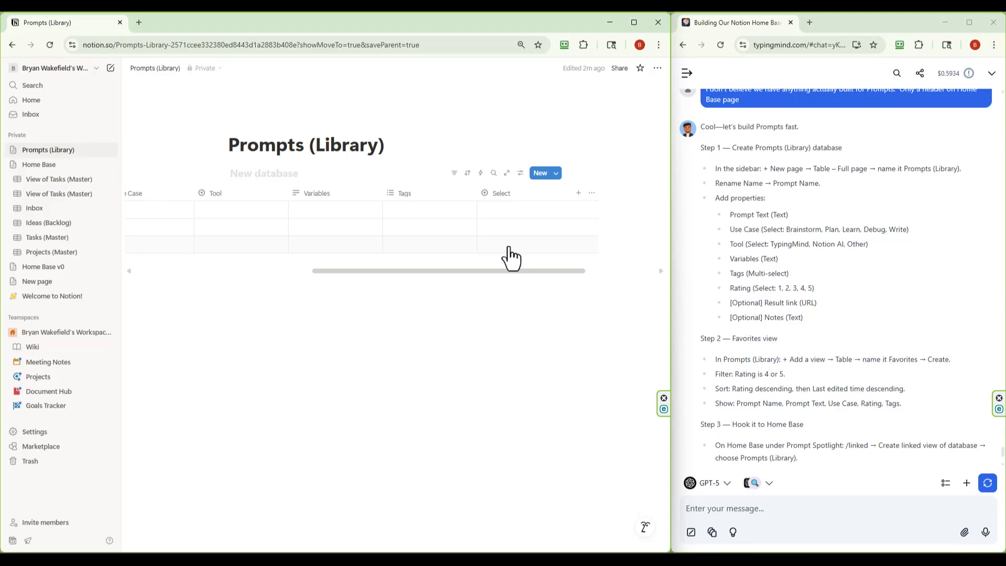
pyautogui.click(517, 197)
pyautogui.write('Rating')
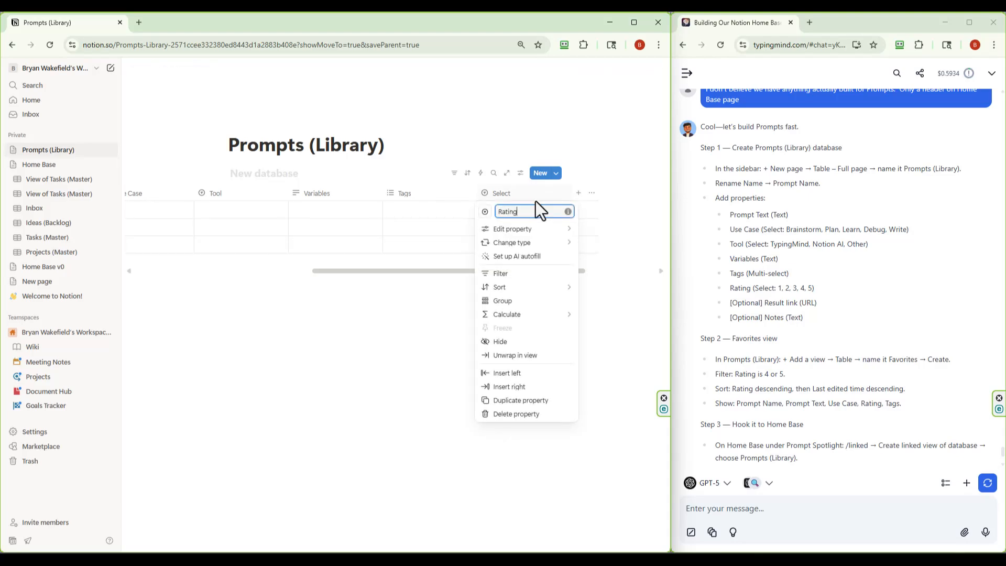
# Add the options 5, 4, 3, 2 and 1, in that order, to the Rating property
pyautogui.moveTo(516, 231)
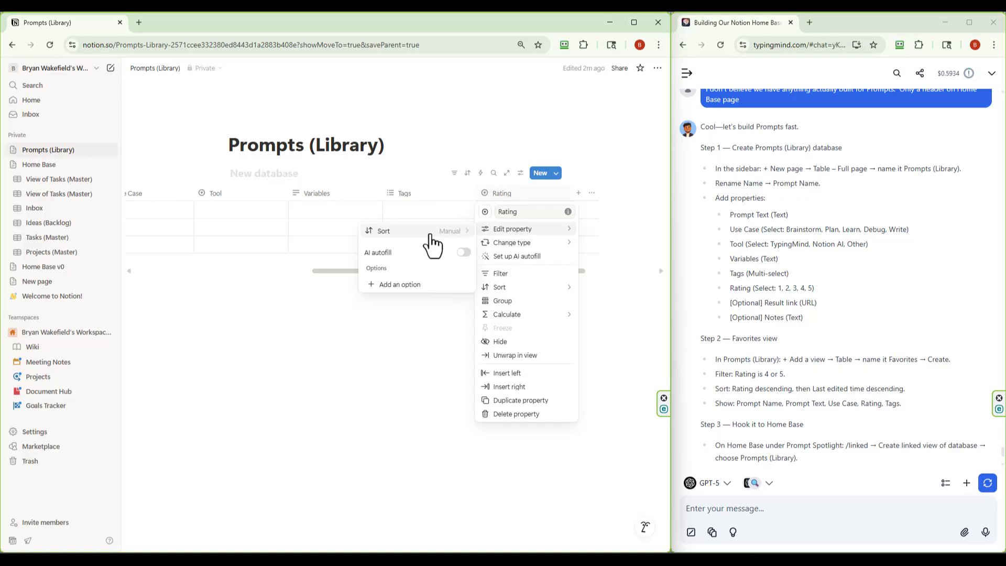
pyautogui.click(410, 287)
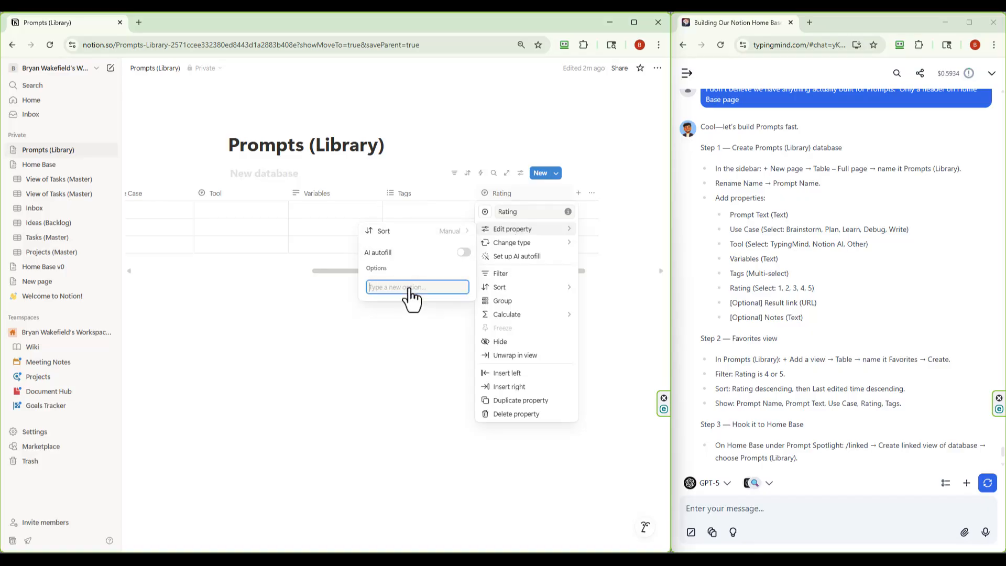
pyautogui.write('5')
pyautogui.press('Return')
pyautogui.write('4')
pyautogui.press('Return')
pyautogui.write('3')
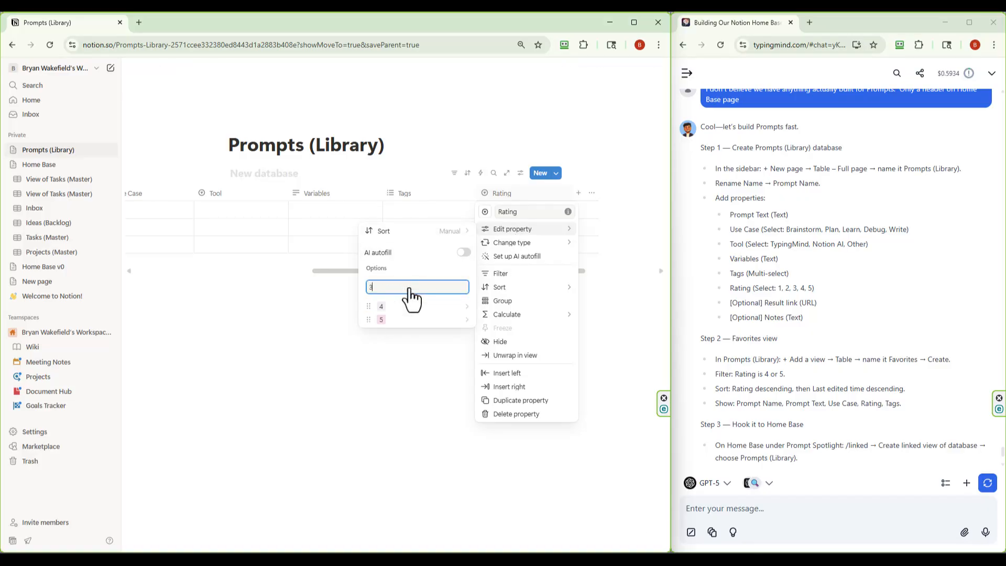
pyautogui.press('Return')
pyautogui.write('2')
pyautogui.press('Return')
pyautogui.write('1')
pyautogui.press('Return')
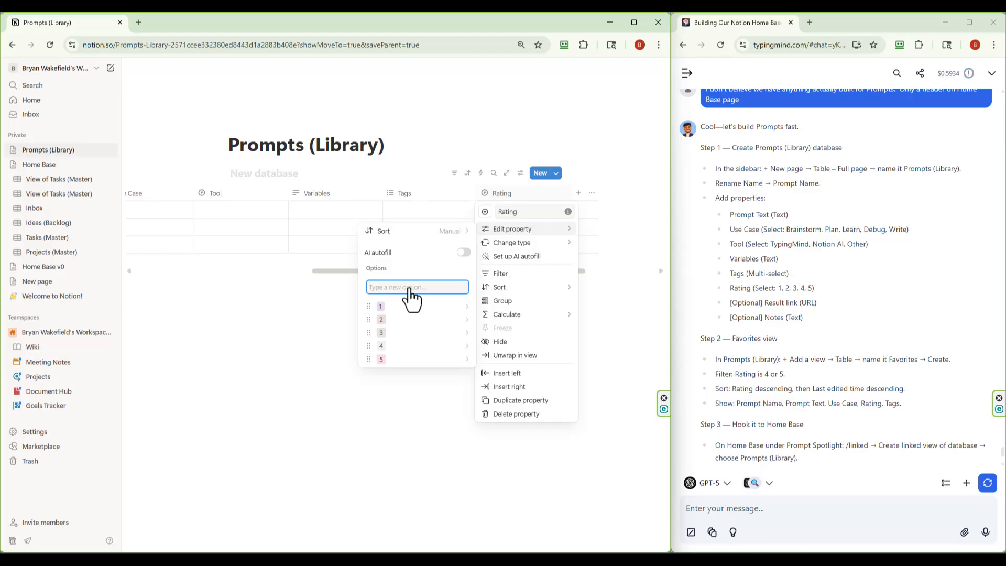
pyautogui.click(502, 115)
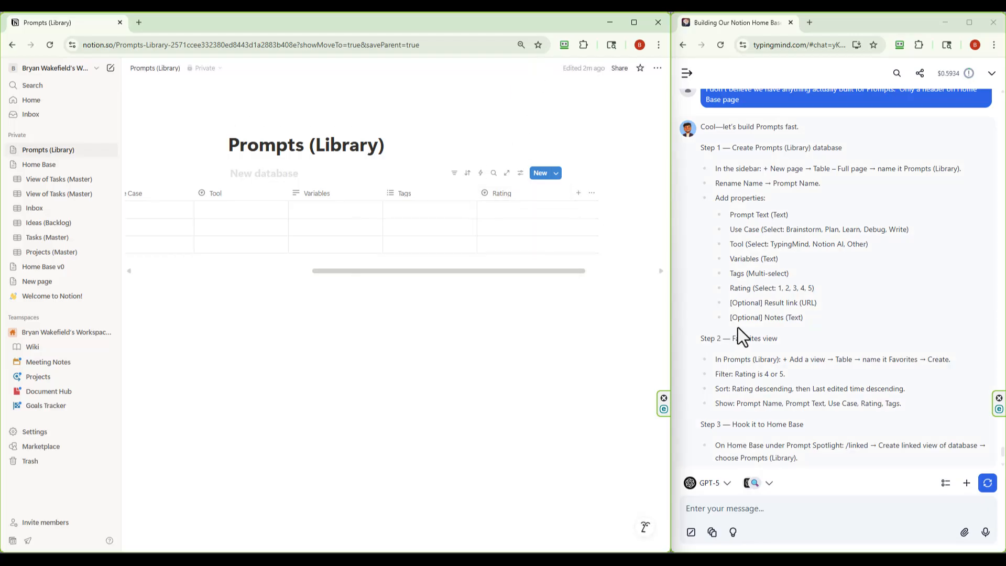
# Add a URL property after Rating and name it "Result Link"
pyautogui.click(579, 193)
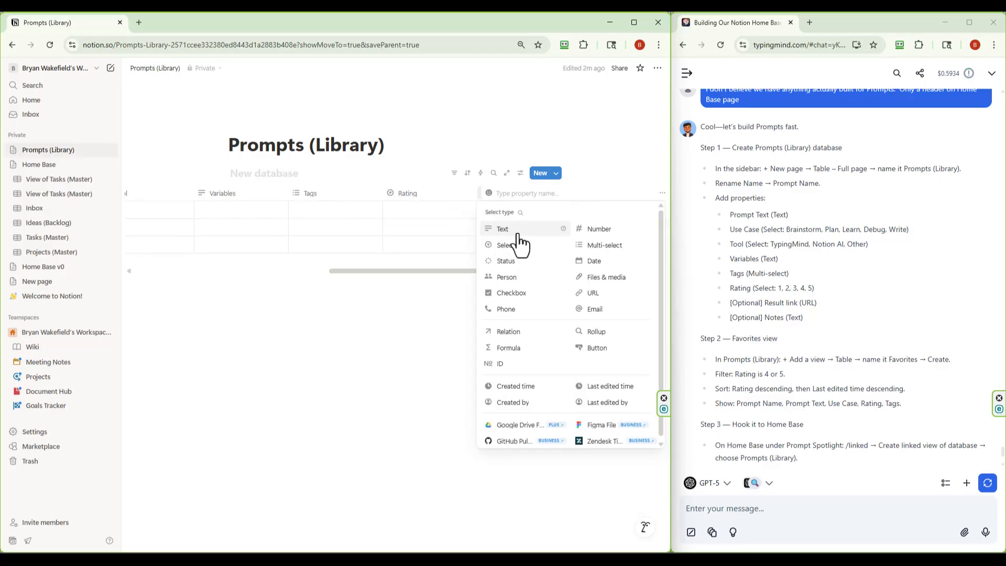
pyautogui.click(589, 296)
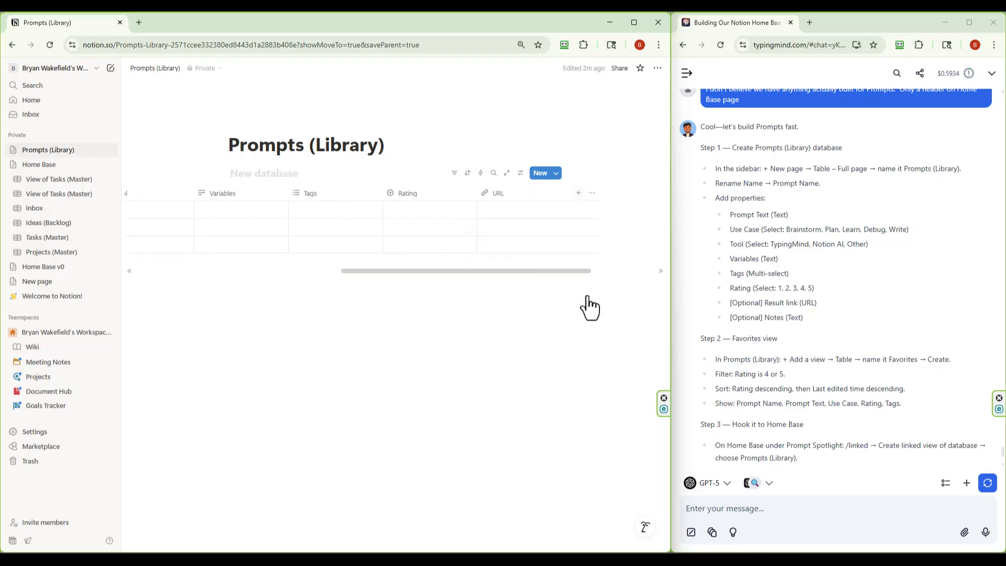
pyautogui.click(532, 195)
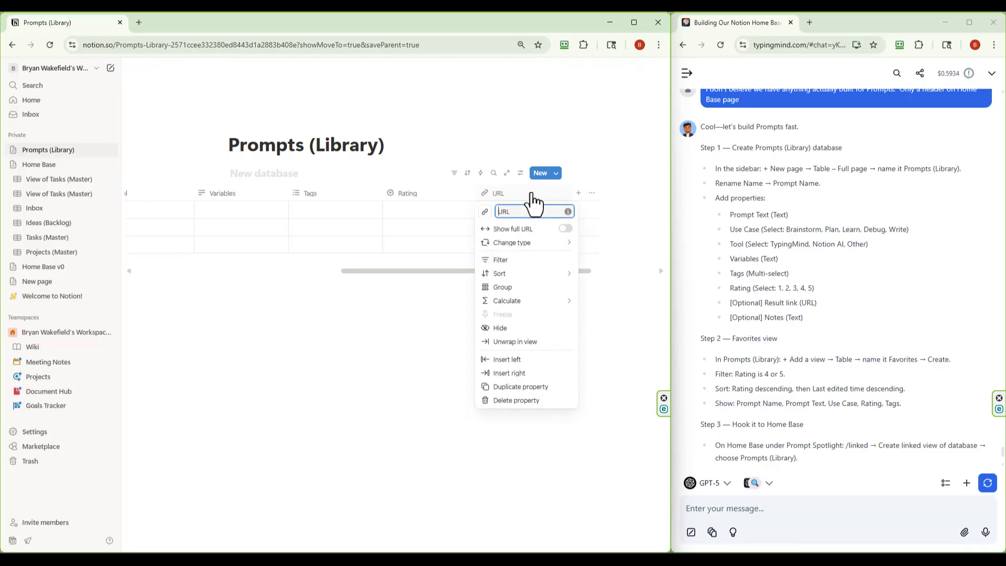
pyautogui.hotkey('ctrl', 'a')
pyautogui.write('Result Link')
pyautogui.press('Escape')
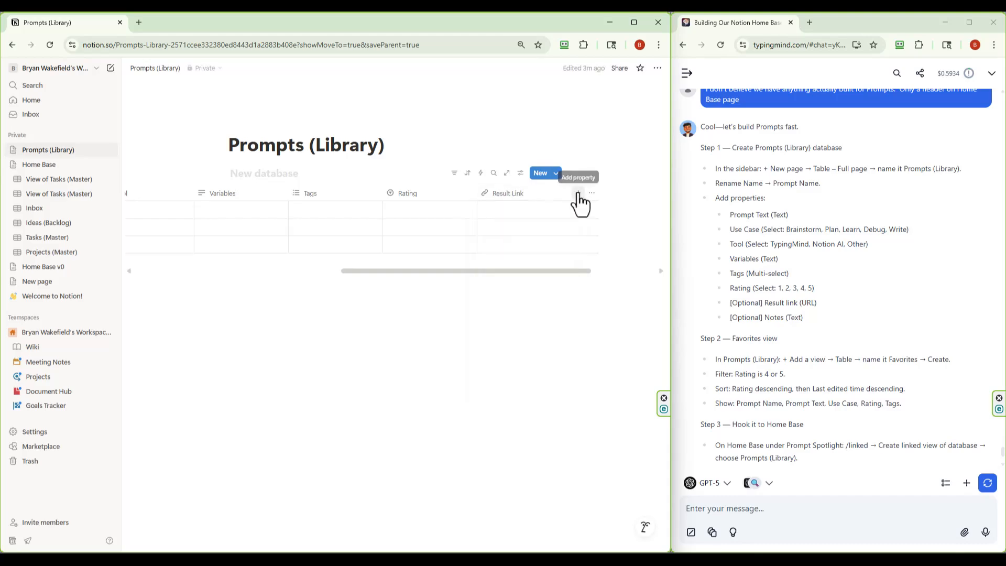
# Add a Text property after Result Link and name it "Notes"
pyautogui.click(577, 193)
pyautogui.click(518, 239)
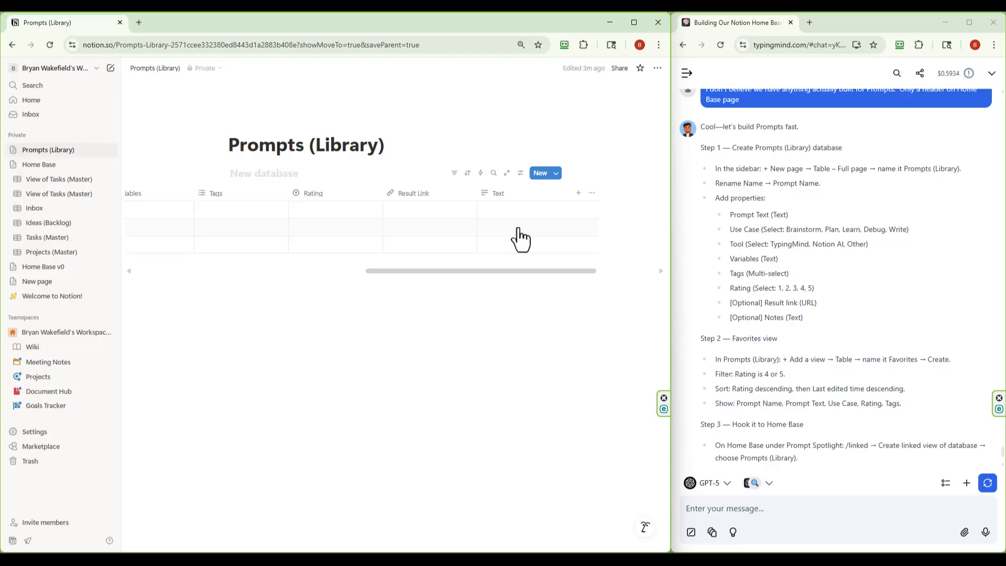
pyautogui.click(517, 195)
pyautogui.write('N')
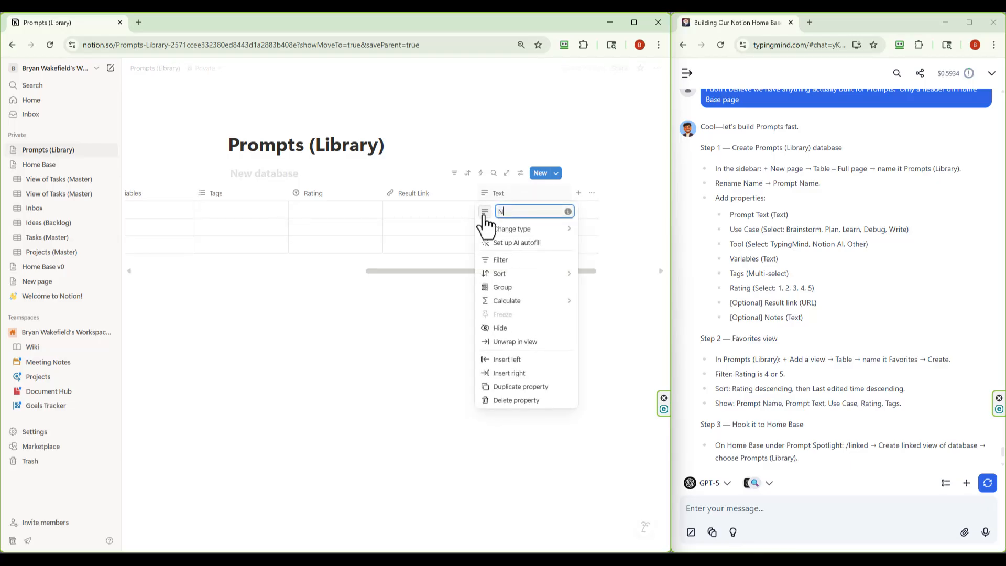
pyautogui.write('Otes')
pyautogui.press('BackSpace')
pyautogui.press('BackSpace')
pyautogui.press('BackSpace')
pyautogui.write('otes')
pyautogui.click(363, 407)
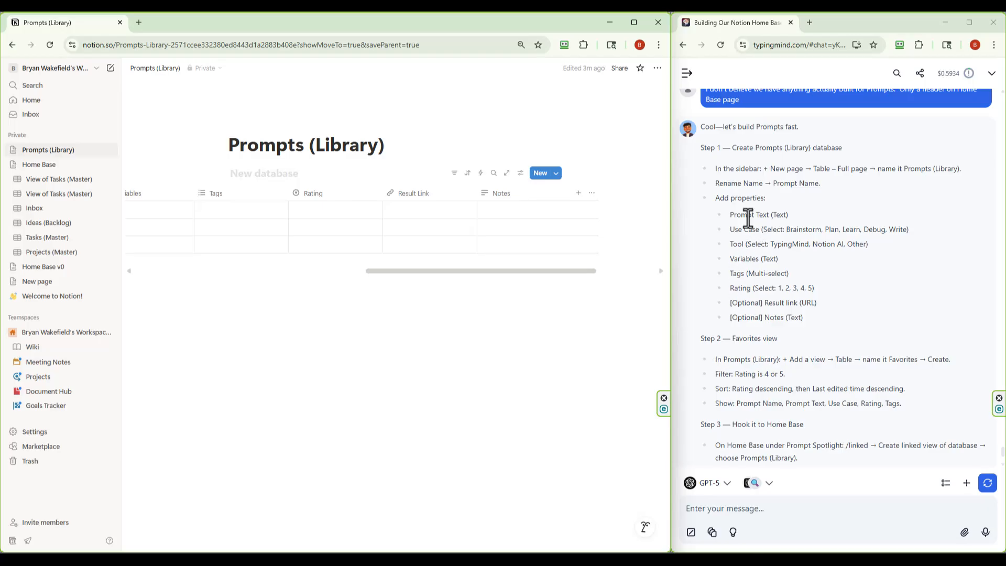
# Send the AI chat the message "Tags does not have any options set yet, did we have that mapped in the PRD?"
pyautogui.click(726, 514)
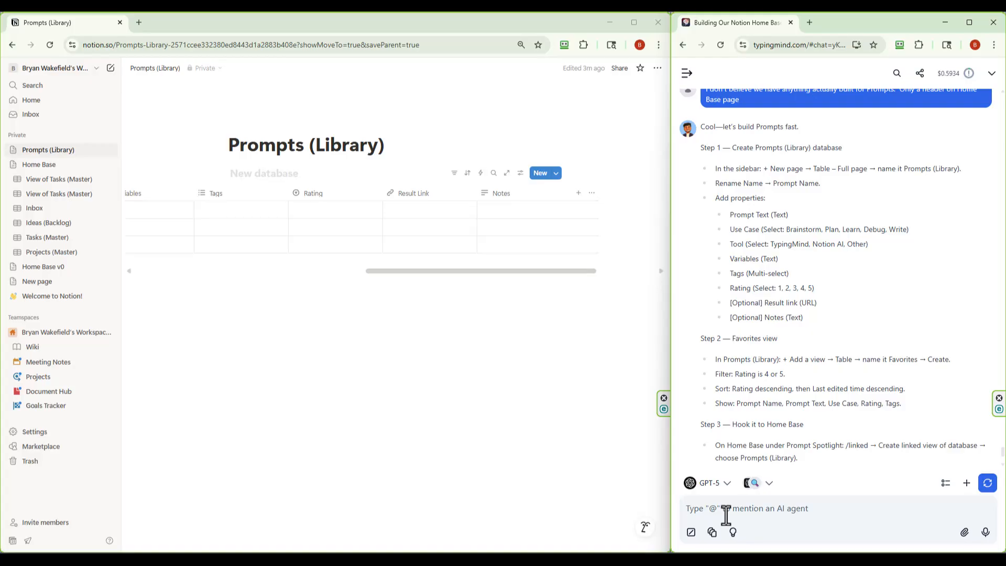
pyautogui.write('Tag')
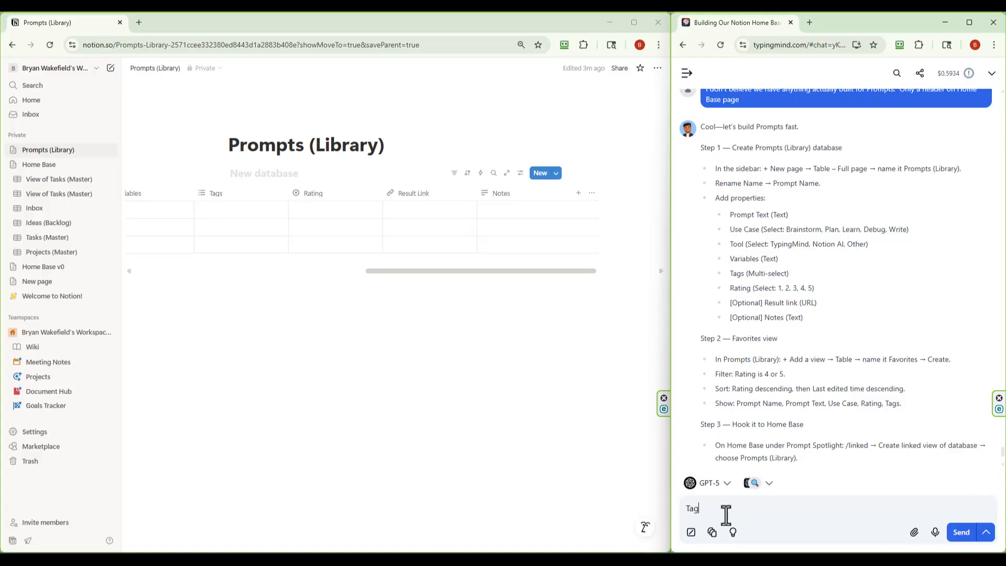
pyautogui.write('s does not have any options set yet, did ')
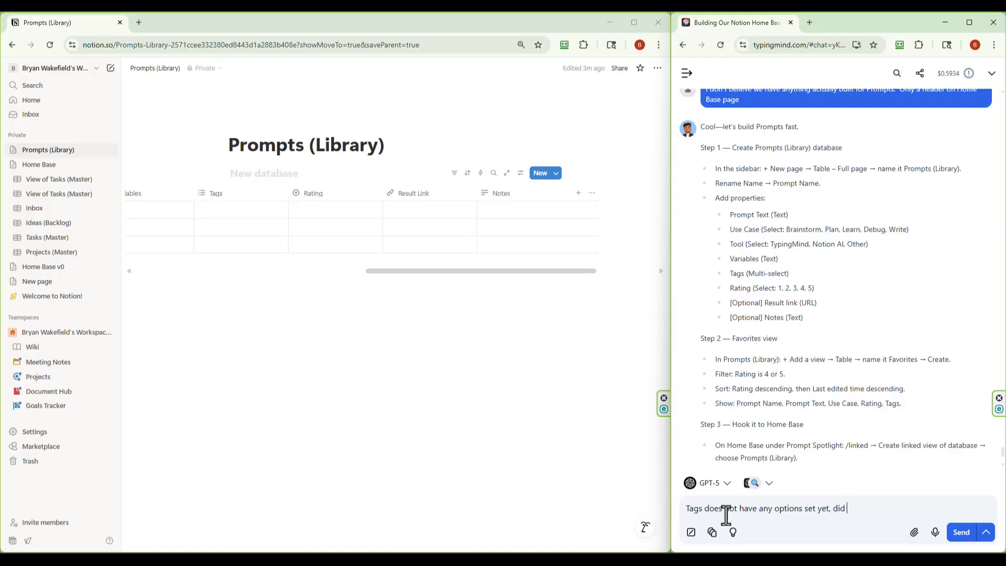
pyautogui.write('we have that mapped in the PDR')
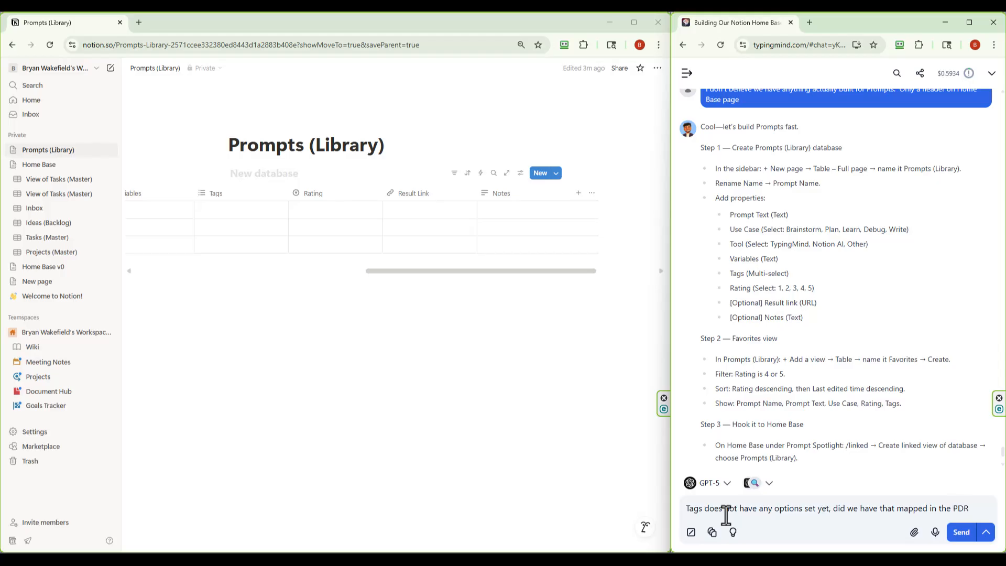
pyautogui.press('BackSpace')
pyautogui.press('BackSpace')
pyautogui.write('RD?')
pyautogui.press('Return')
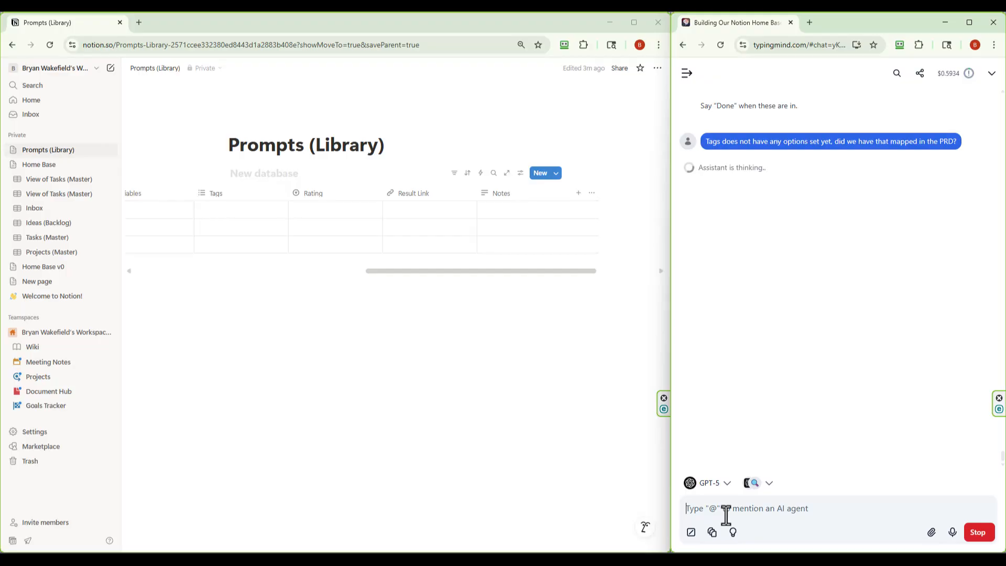
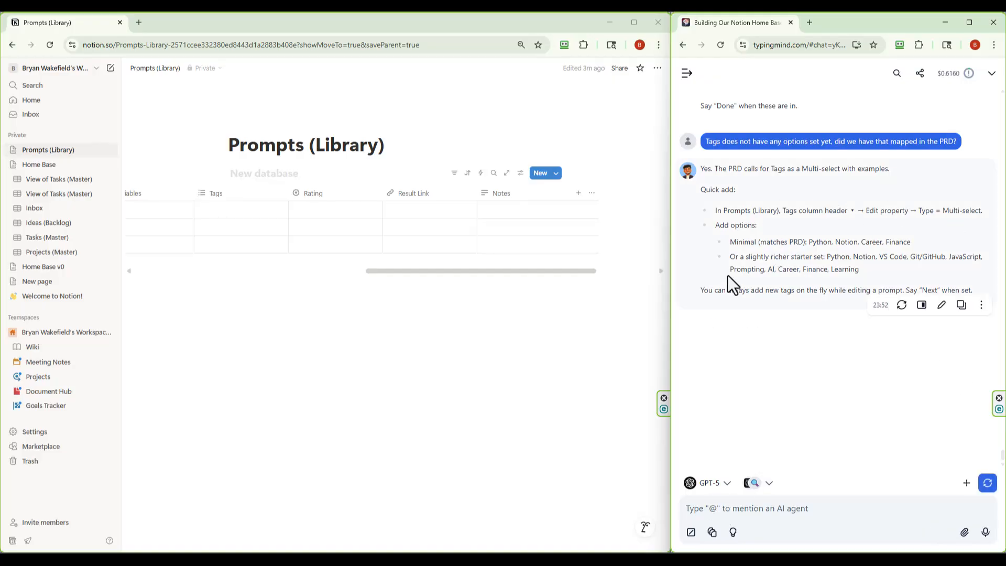
# Add the options Python, Notion, Career and Finance to the Tags property
pyautogui.click(237, 199)
pyautogui.moveTo(243, 230)
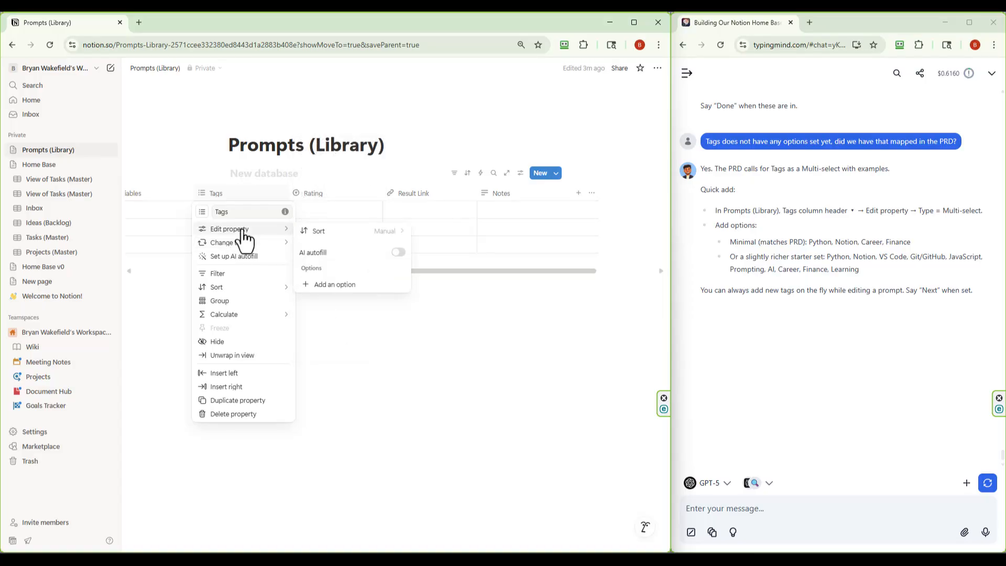
pyautogui.click(325, 285)
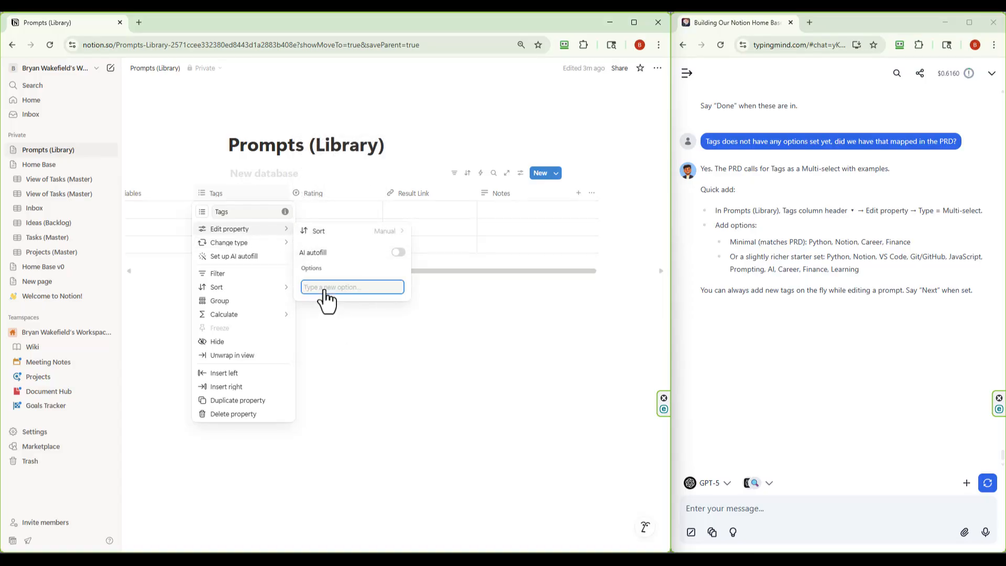
pyautogui.write('Minim')
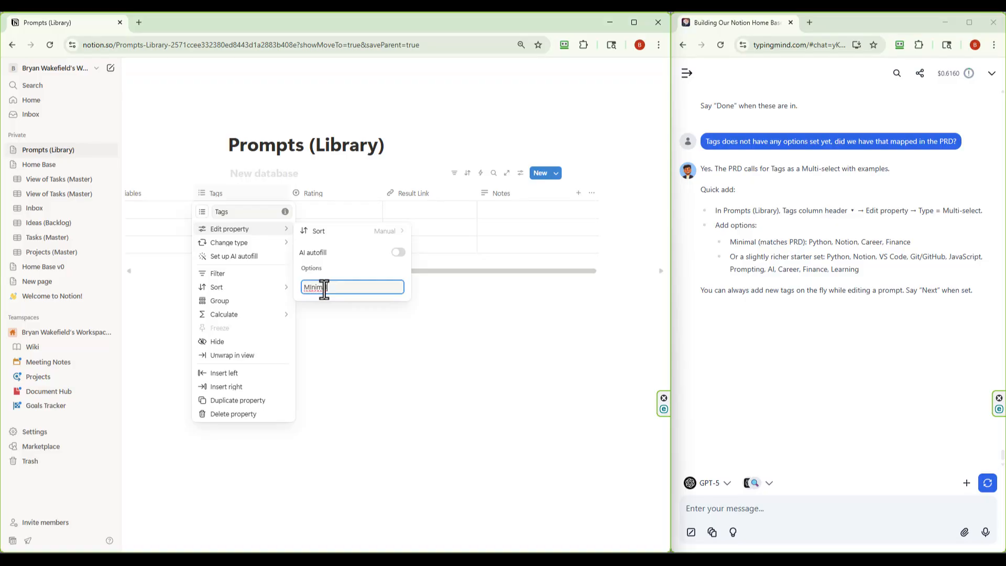
pyautogui.press('BackSpace')
pyautogui.press('BackSpace')
pyautogui.press('BackSpace')
pyautogui.press('BackSpace')
pyautogui.press('BackSpace')
pyautogui.write('Python')
pyautogui.press('Return')
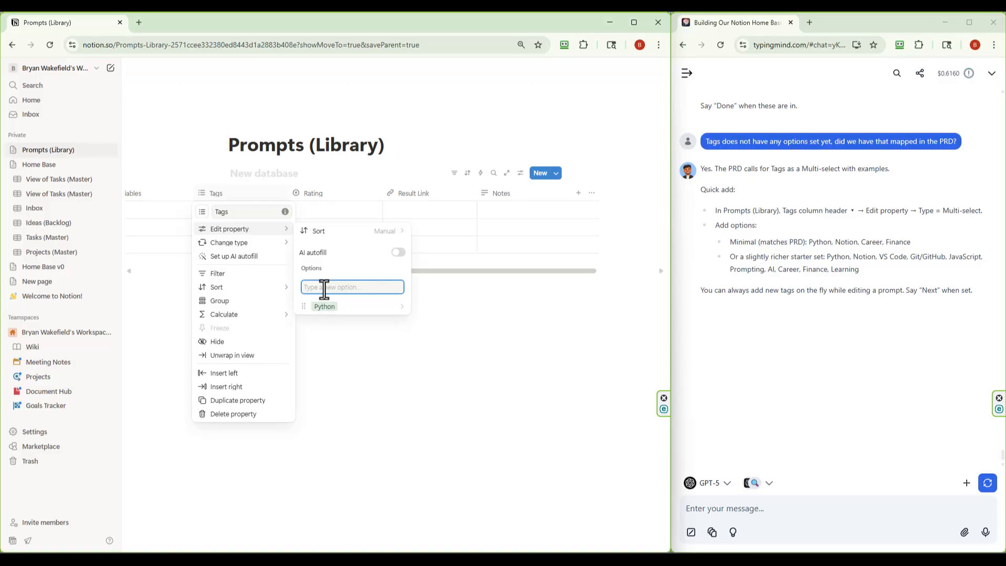
pyautogui.write('NOtion')
pyautogui.press('Return')
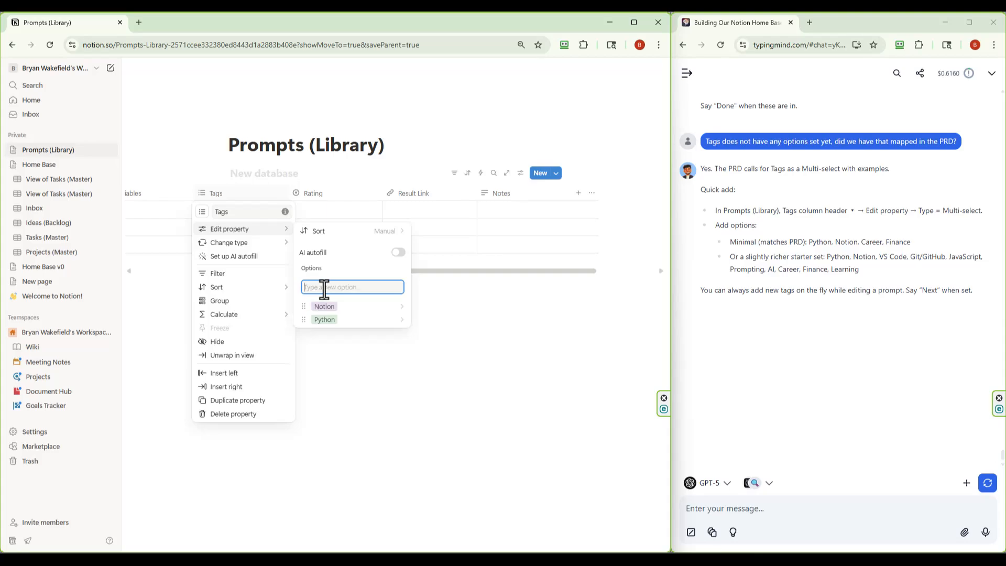
pyautogui.write('Career')
pyautogui.press('Return')
pyautogui.write('Financ')
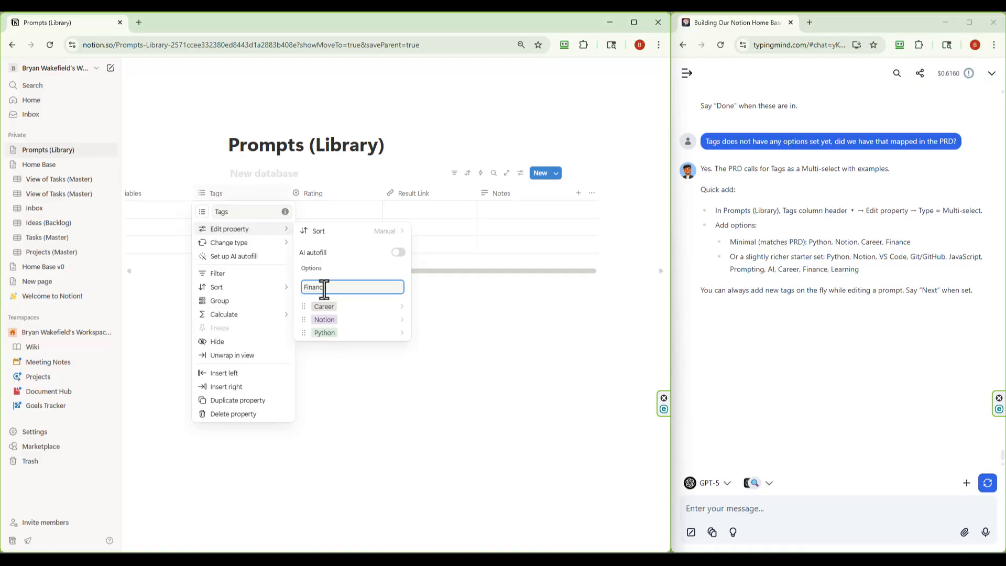
pyautogui.write('e')
pyautogui.press('Return')
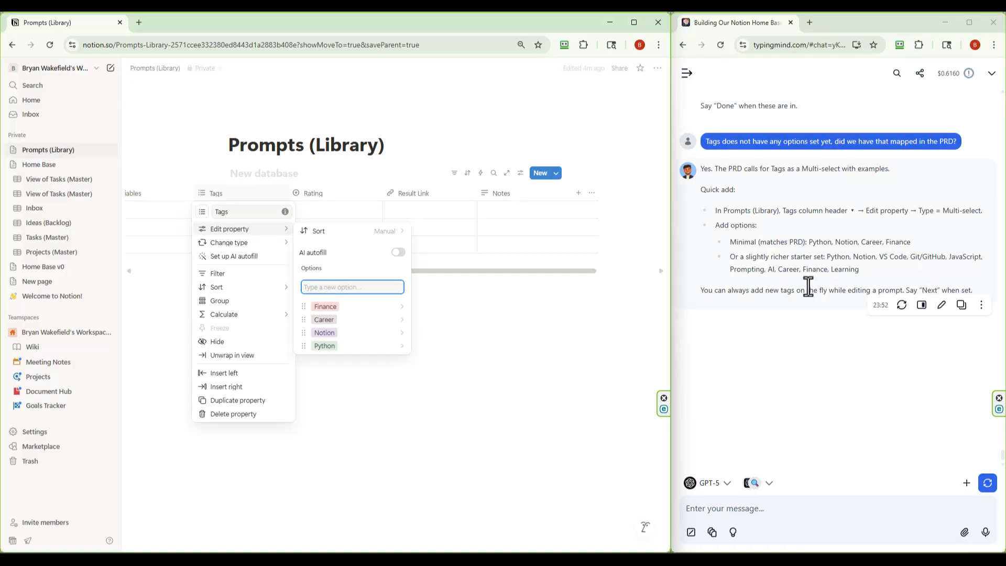
pyautogui.click(353, 380)
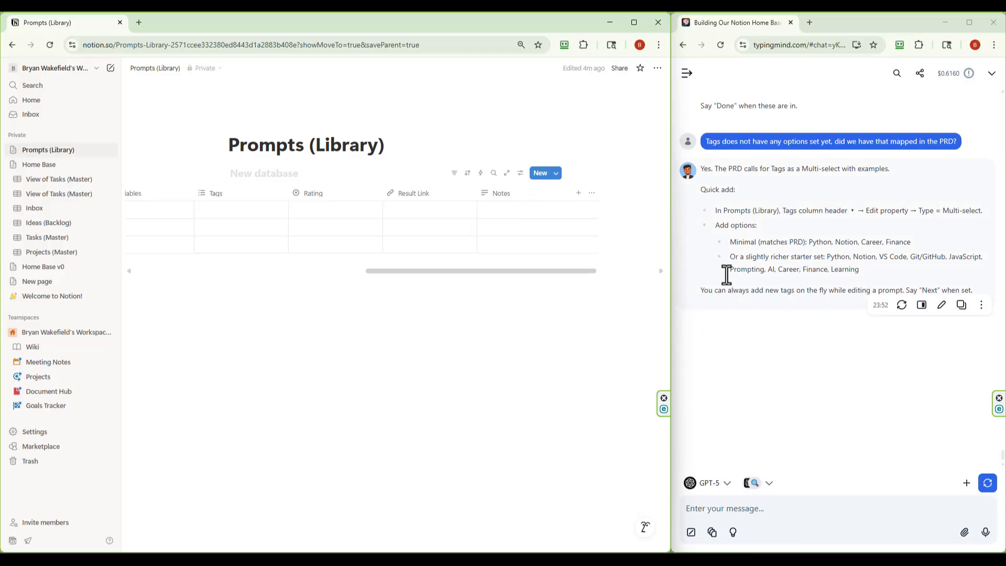
# Review the AI chat's instructions for the Favorites view and Home Base hookup, and open the Home Base page at Prompt Spotlight
pyautogui.scroll(3, 726, 276)
pyautogui.scroll(3, 725, 275)
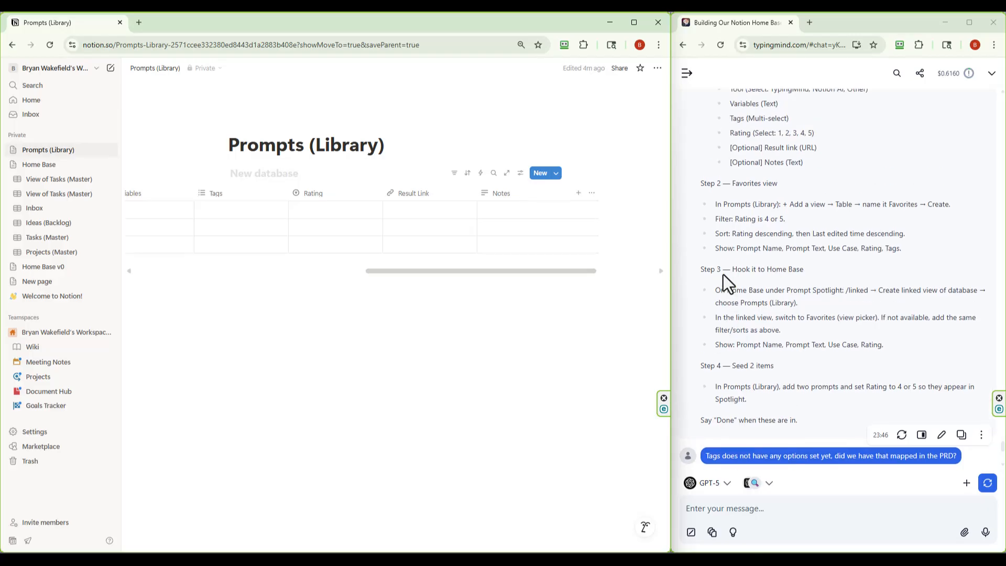
pyautogui.scroll(2, 711, 279)
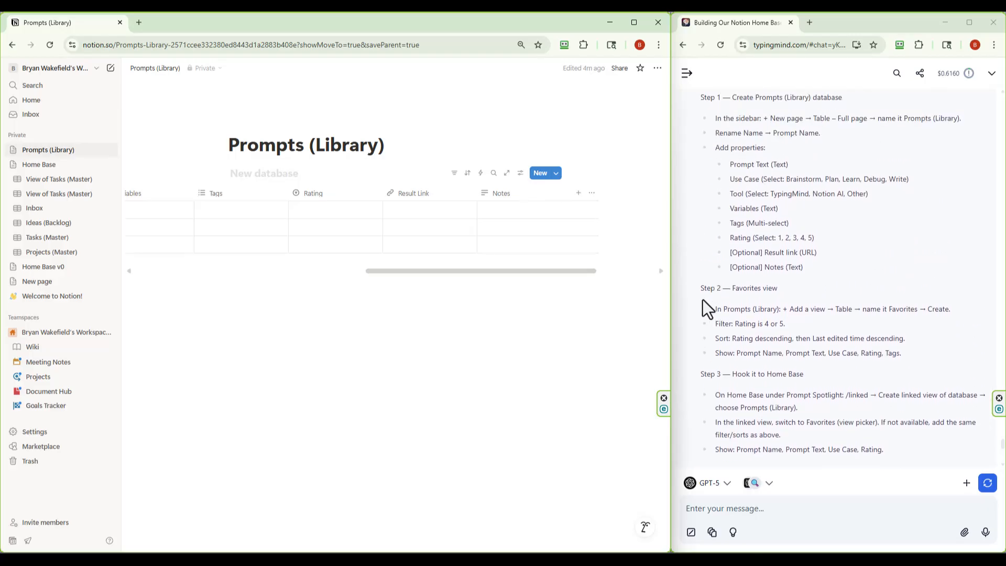
pyautogui.scroll(-1, 703, 300)
pyautogui.scroll(-1, 703, 300)
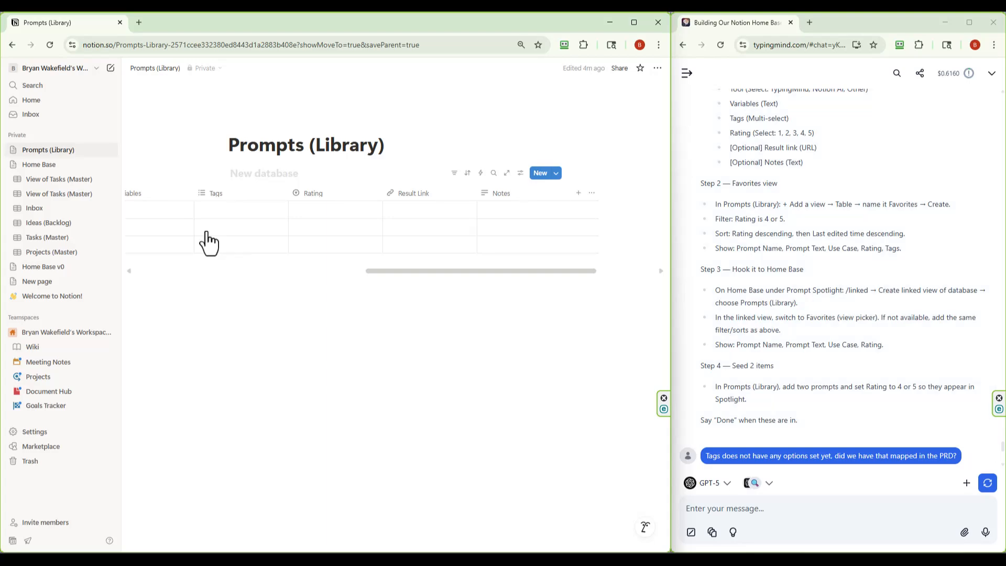
pyautogui.click(50, 170)
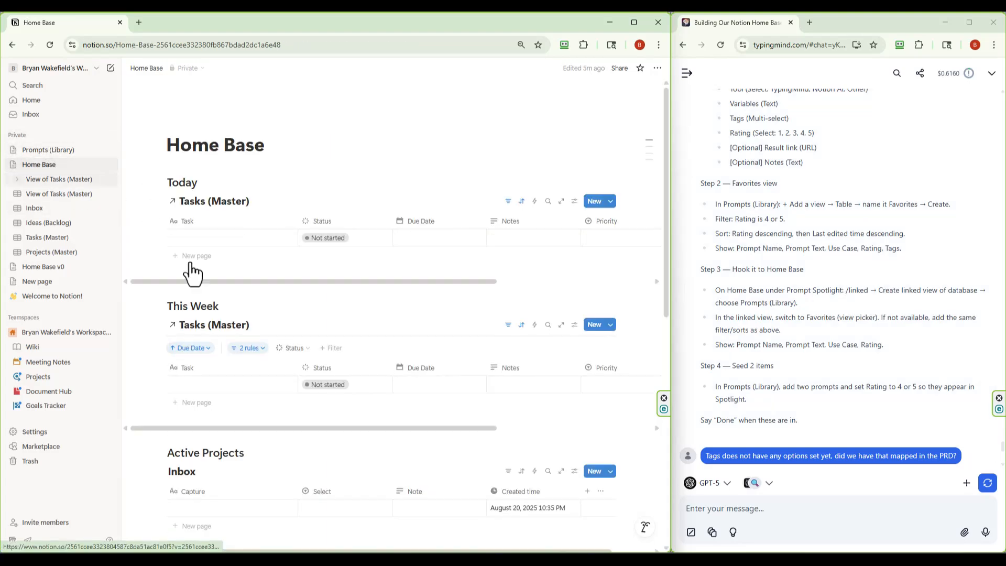
pyautogui.scroll(-7, 240, 272)
pyautogui.scroll(-3, 241, 272)
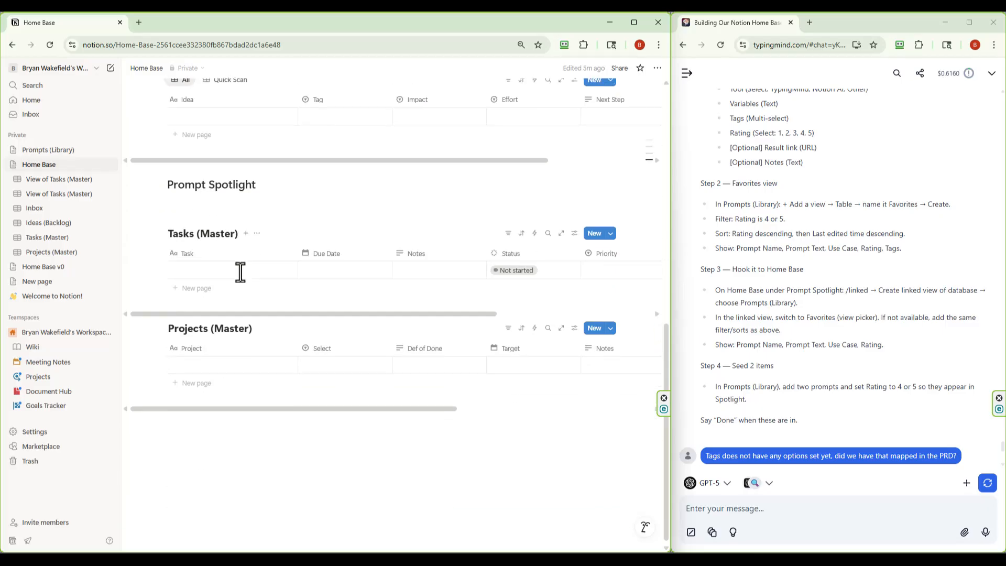
# Try to insert a linked view of the existing Prompt Library database from Home Base v0 under the Prompt Spotlight heading
pyautogui.click(201, 195)
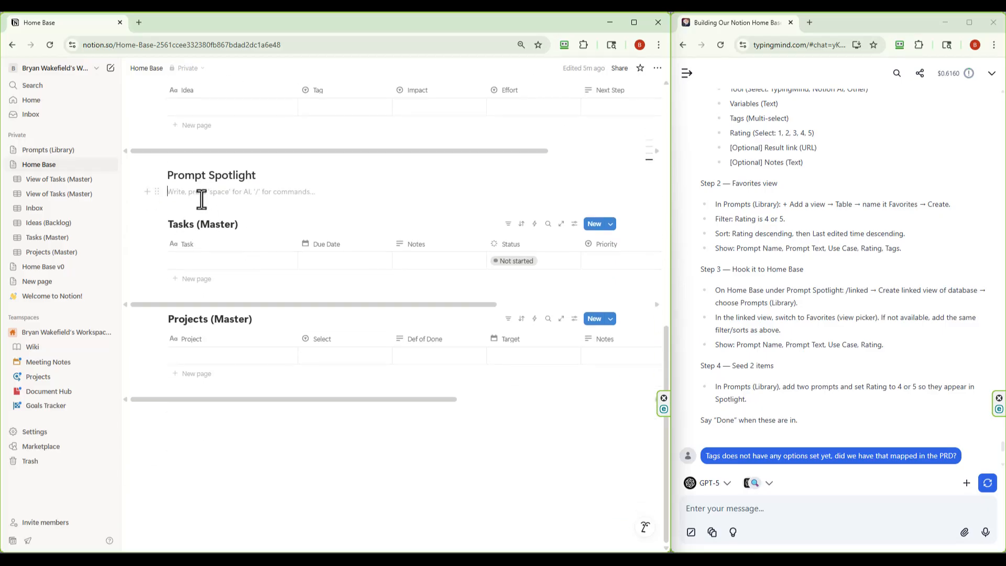
pyautogui.write('/linked')
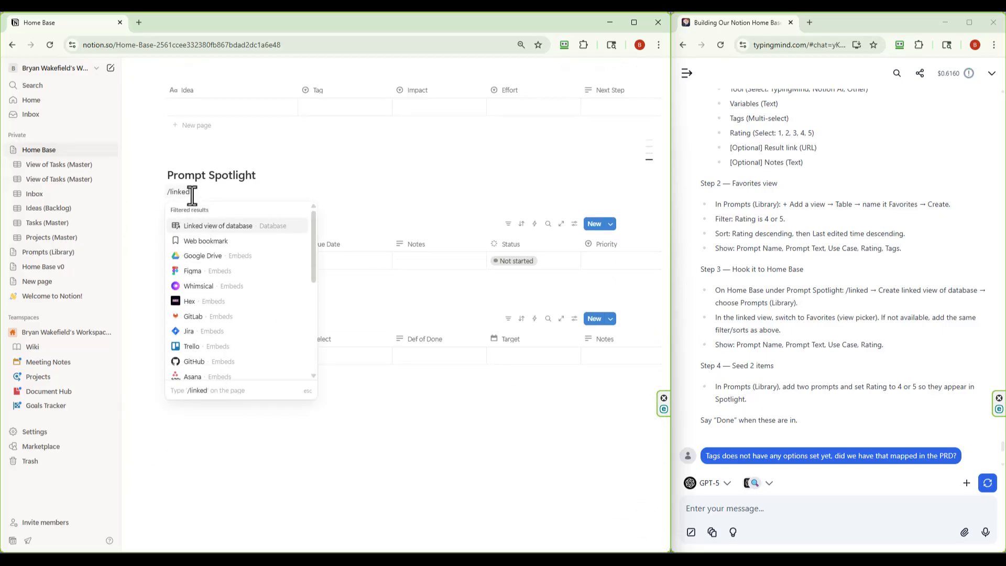
pyautogui.click(205, 231)
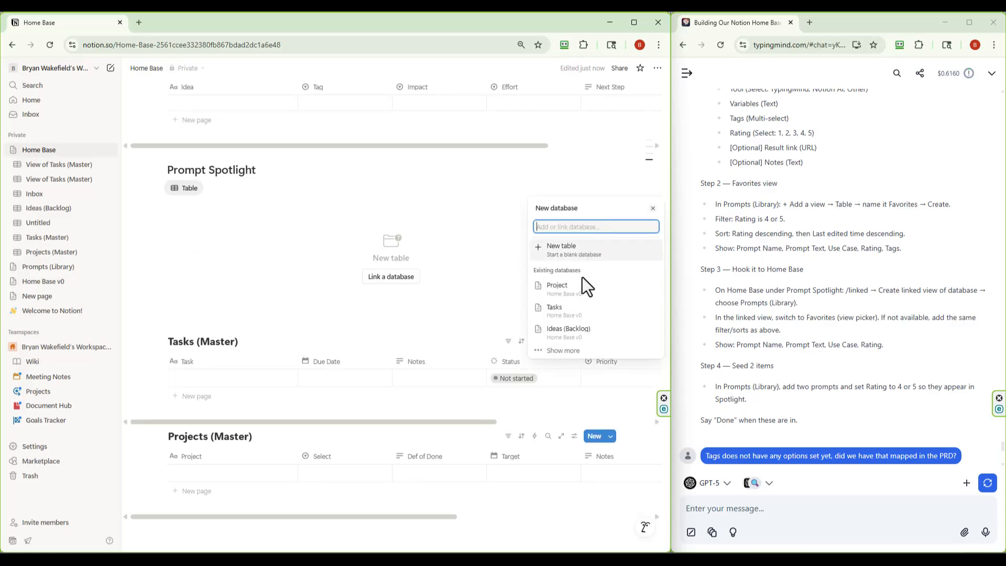
pyautogui.click(564, 361)
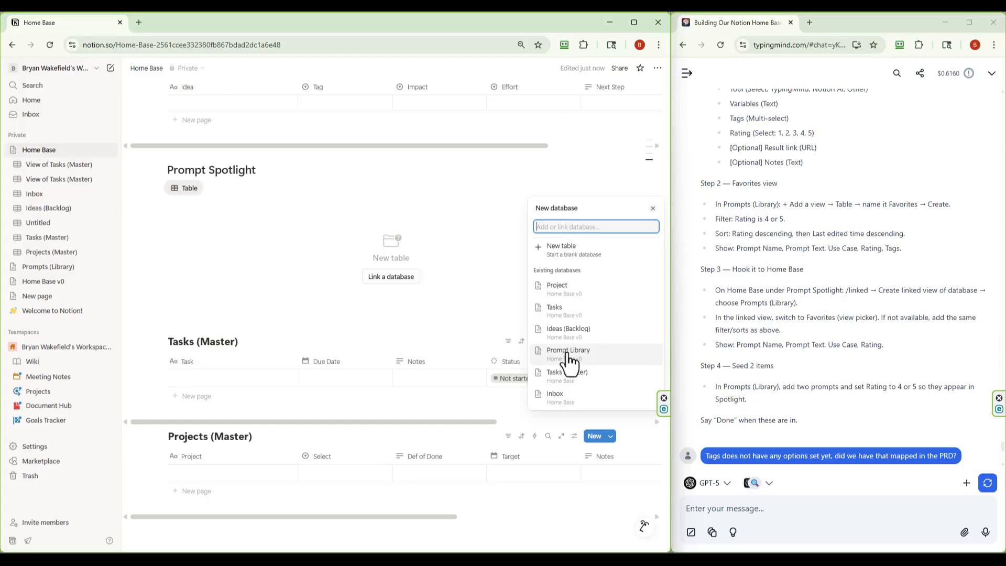
pyautogui.click(566, 356)
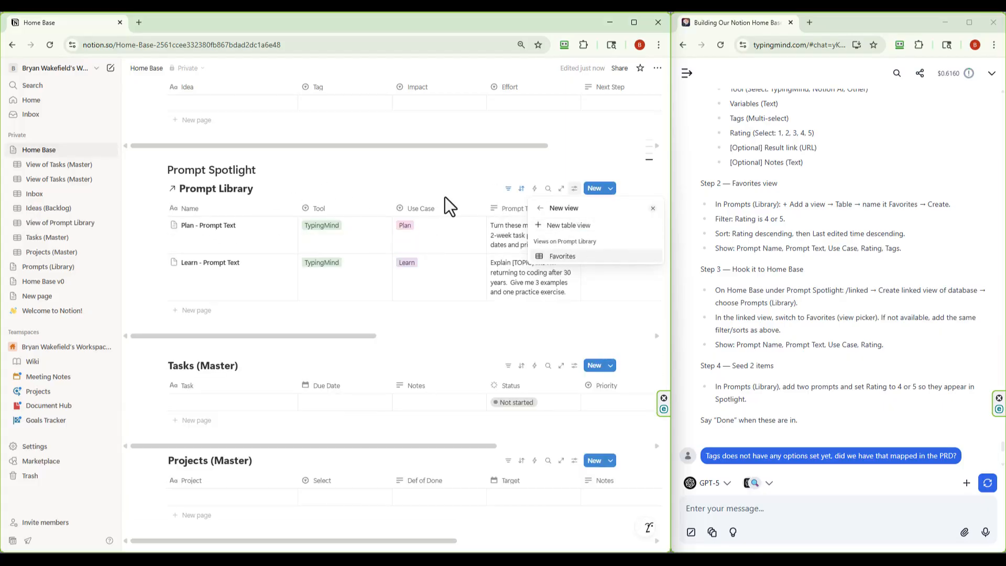
pyautogui.click(217, 188)
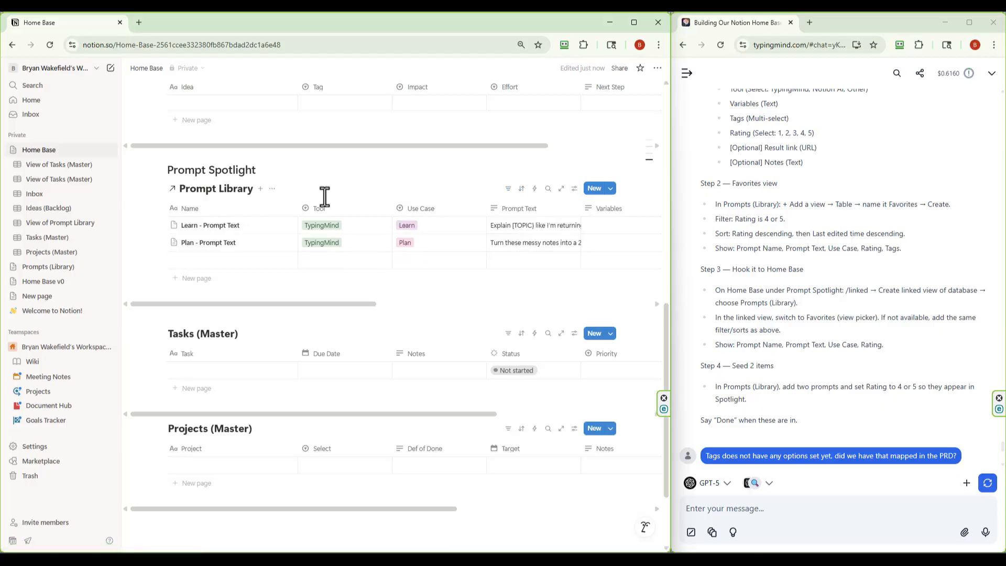
# Undo the insertion of the Prompt Library linked view under Prompt Spotlight
pyautogui.click(272, 190)
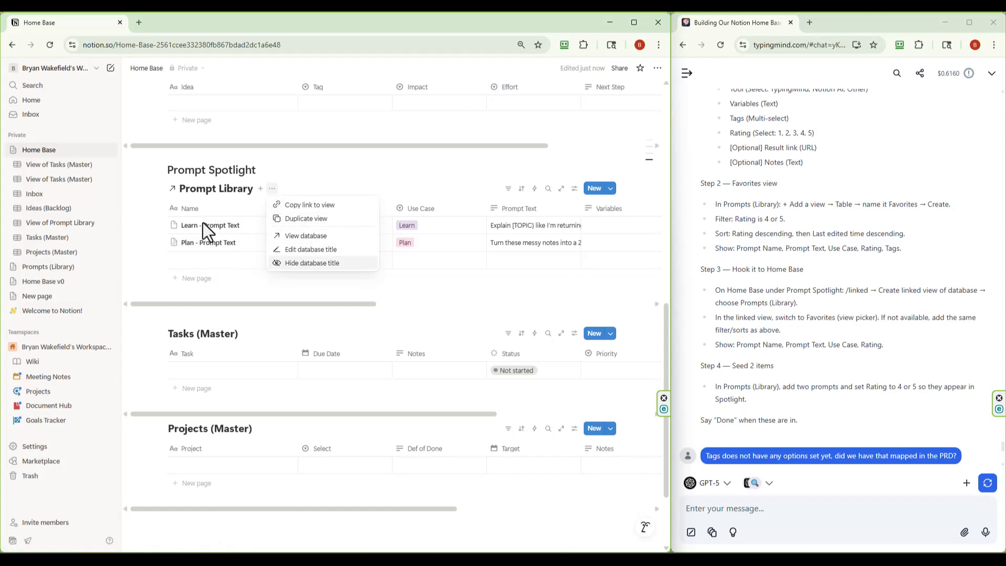
pyautogui.click(334, 174)
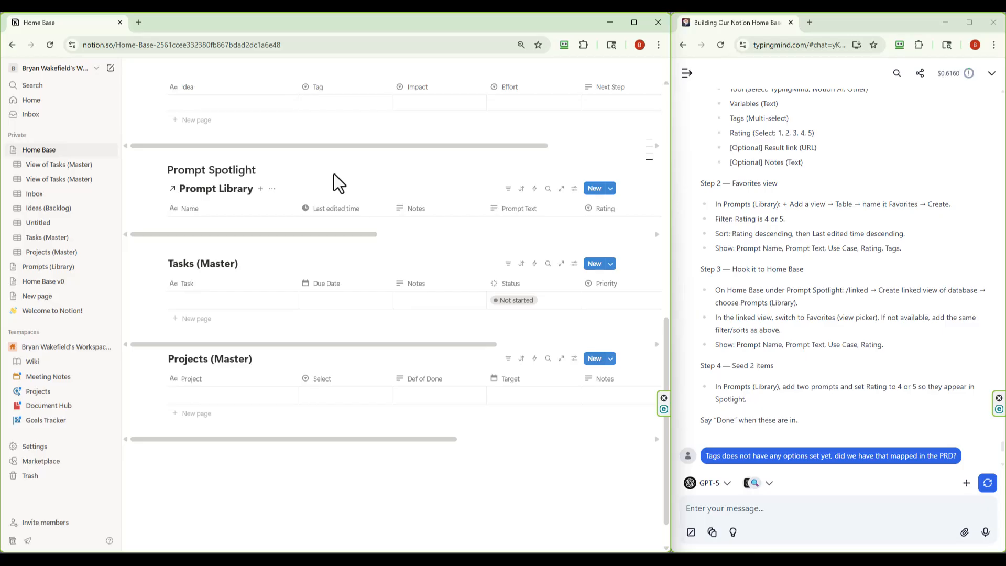
pyautogui.hotkey('ctrl', 'z')
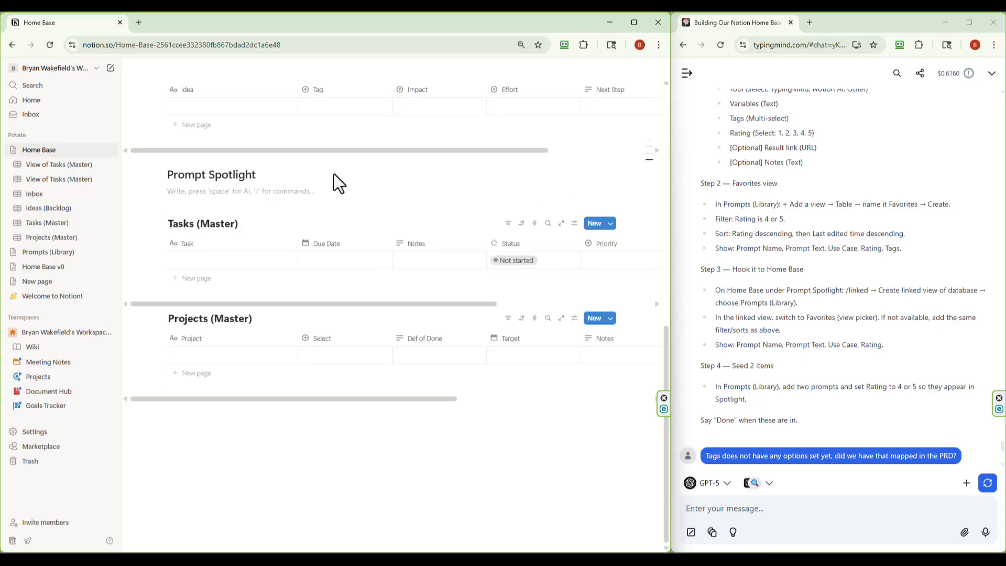
# Insert an empty linked database view under Prompt Spotlight and check the full list of existing databases for Prompts (Library)
pyautogui.scroll(1, 218, 276)
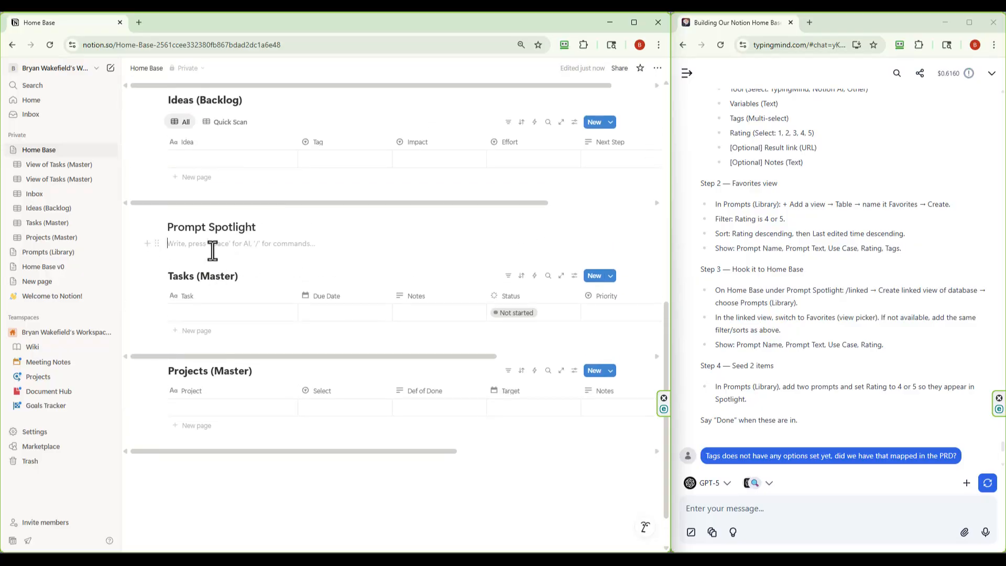
pyautogui.write('/')
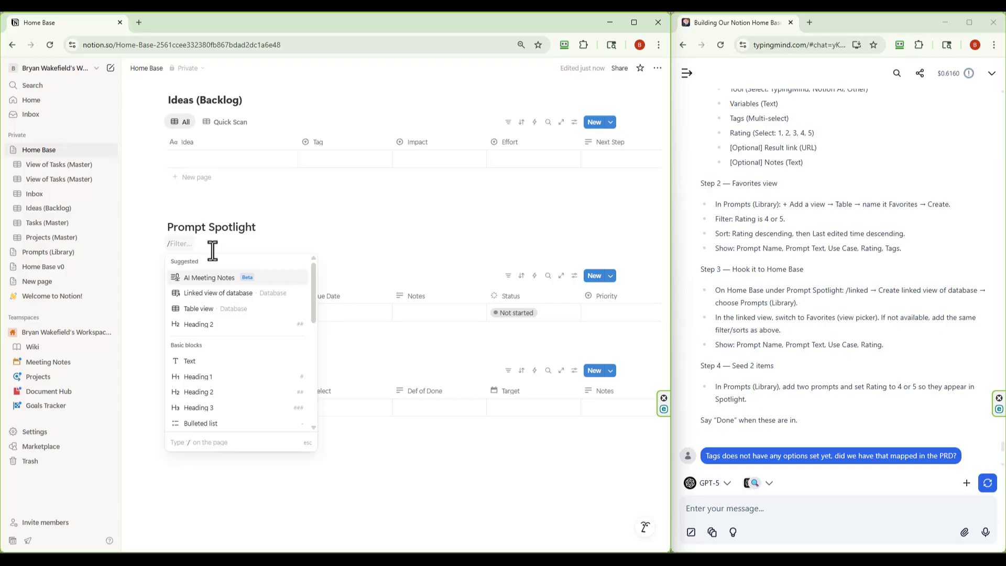
pyautogui.write('linked')
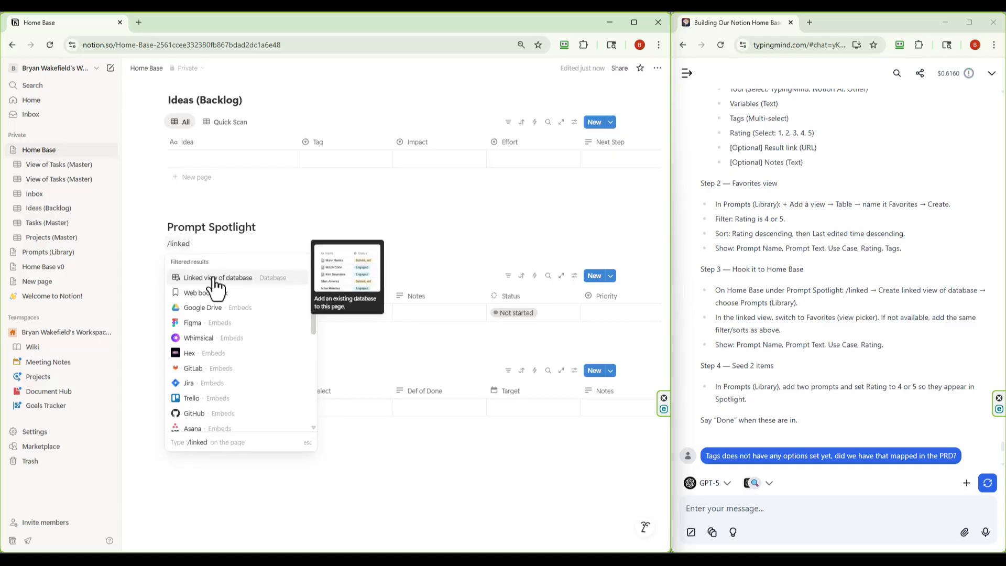
pyautogui.click(215, 281)
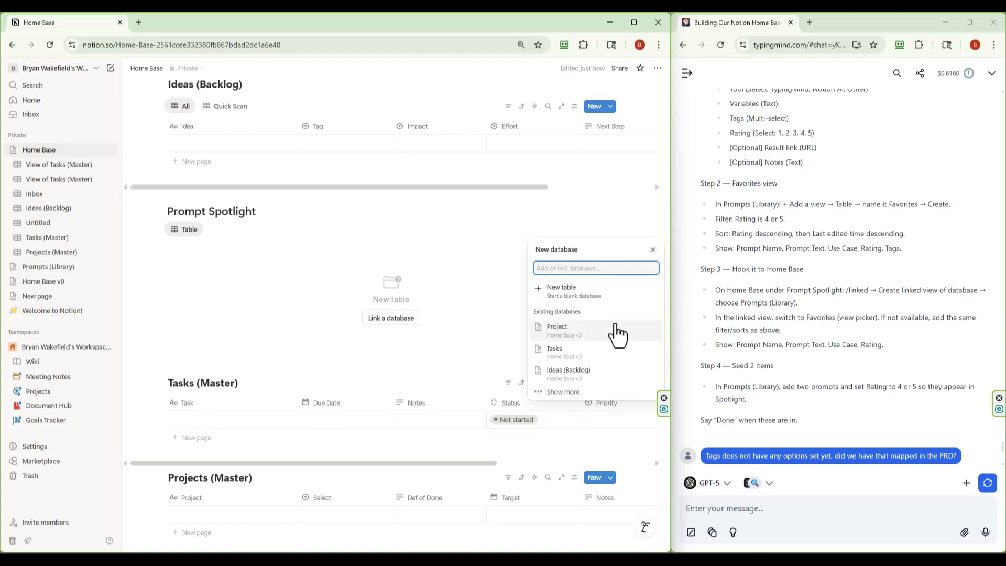
pyautogui.click(566, 392)
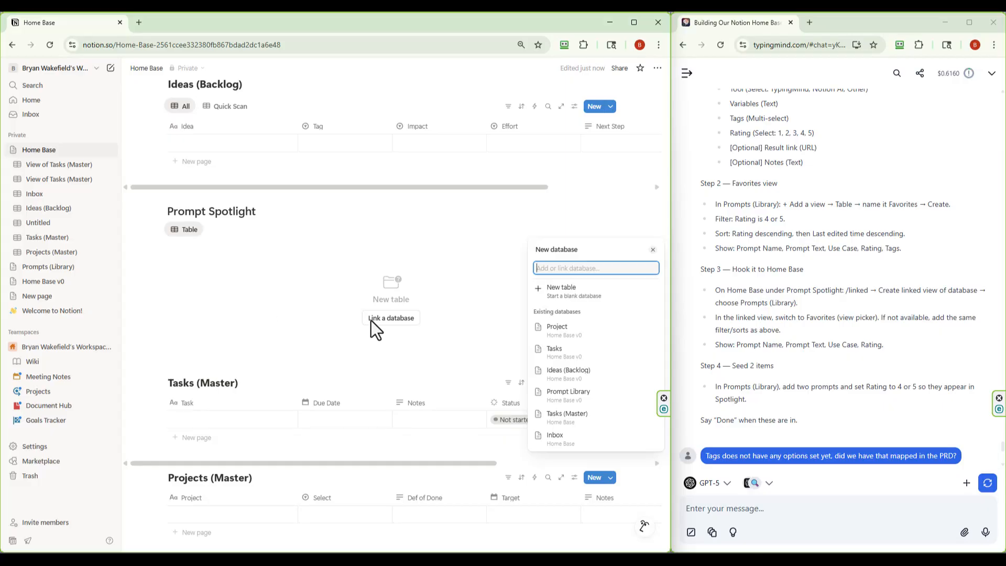
pyautogui.click(385, 320)
pyautogui.click(385, 320)
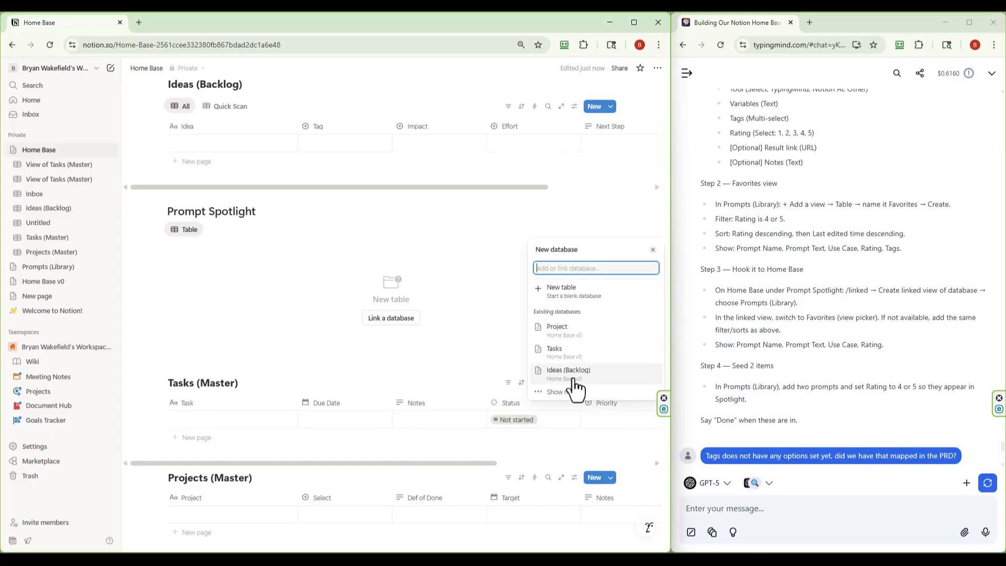
pyautogui.click(551, 393)
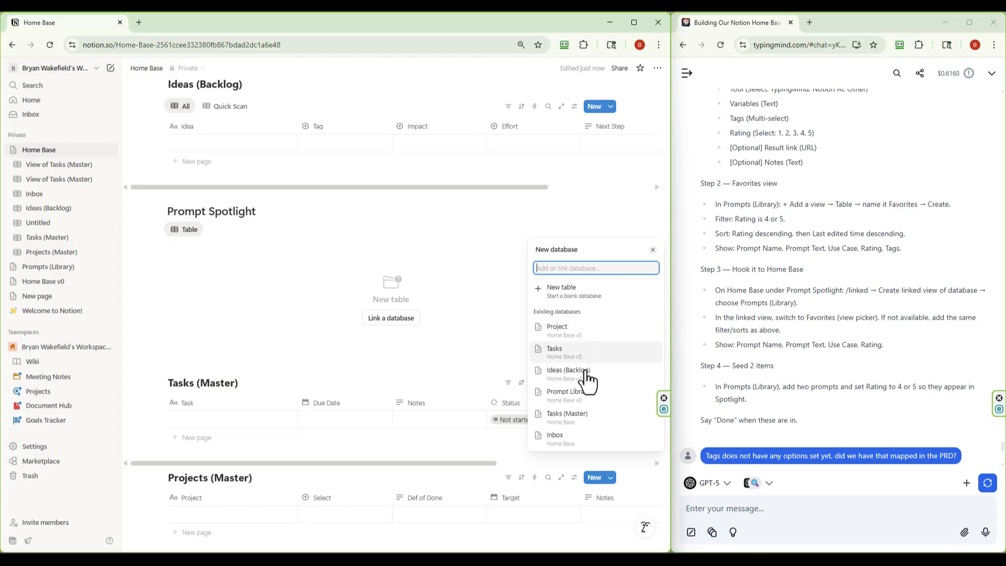
pyautogui.click(200, 284)
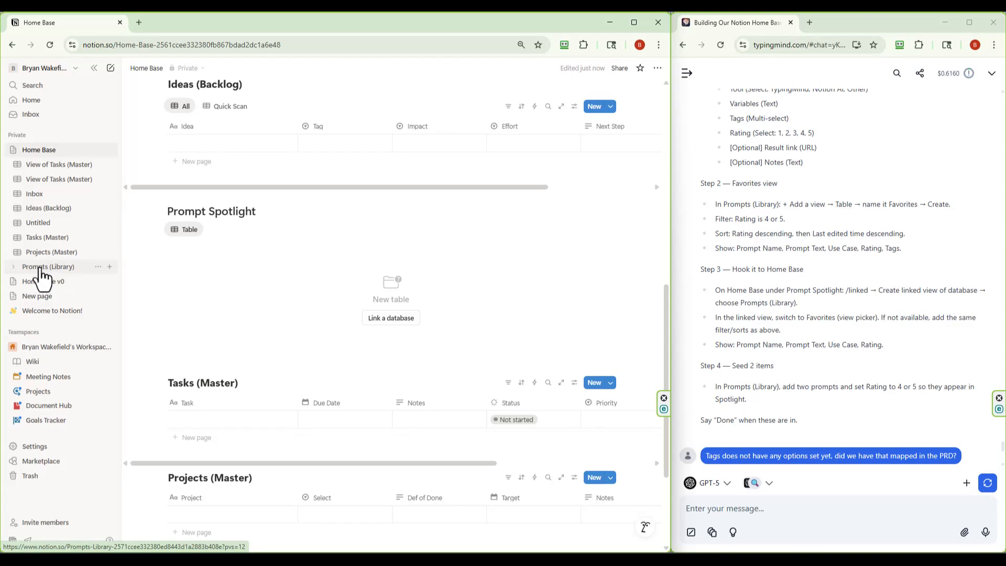
# Move the database out of the Prompts (Library) page into Home Base below the empty Prompt Spotlight view, and delete it there
pyautogui.moveTo(41, 277)
pyautogui.mouseDown()
pyautogui.moveTo(369, 291)
pyautogui.moveTo(74, 292)
pyautogui.moveTo(55, 277)
pyautogui.mouseUp()
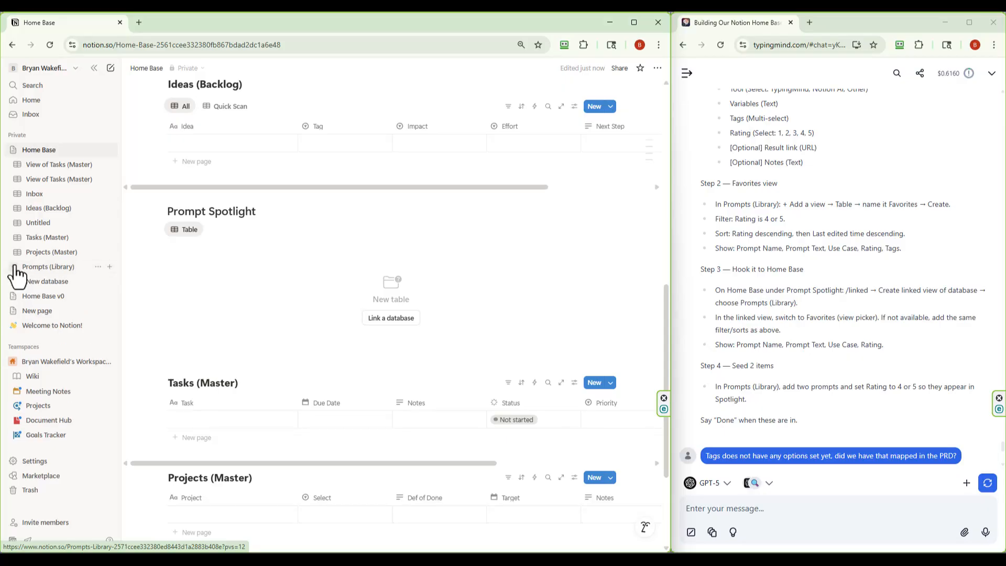
pyautogui.click(17, 282)
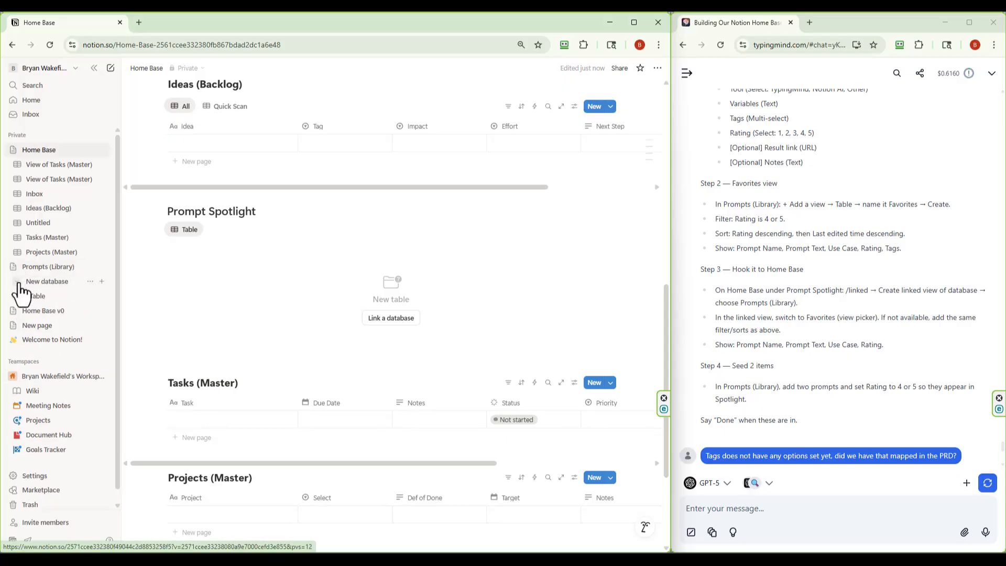
pyautogui.moveTo(38, 303); pyautogui.dragTo(391, 329)
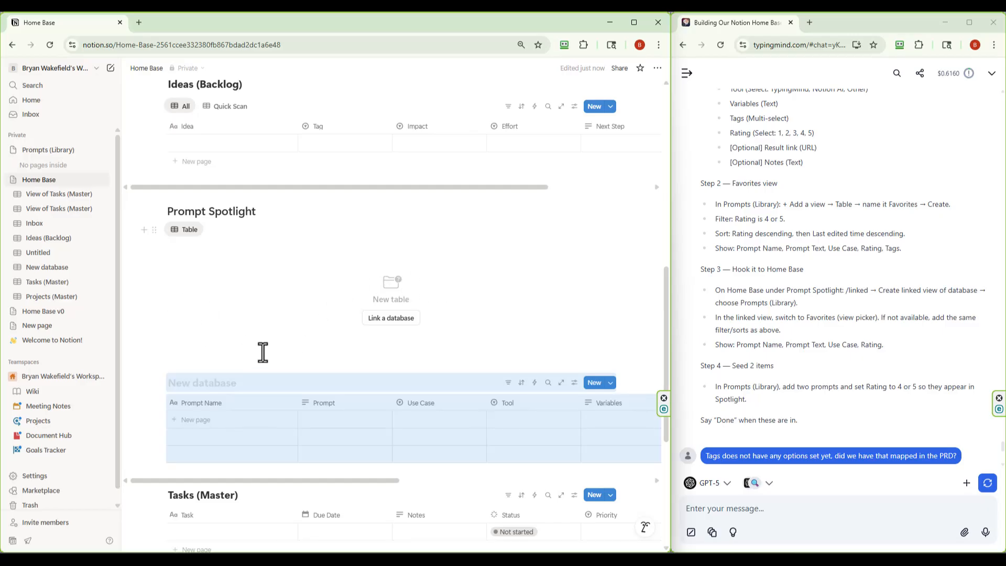
pyautogui.click(153, 382)
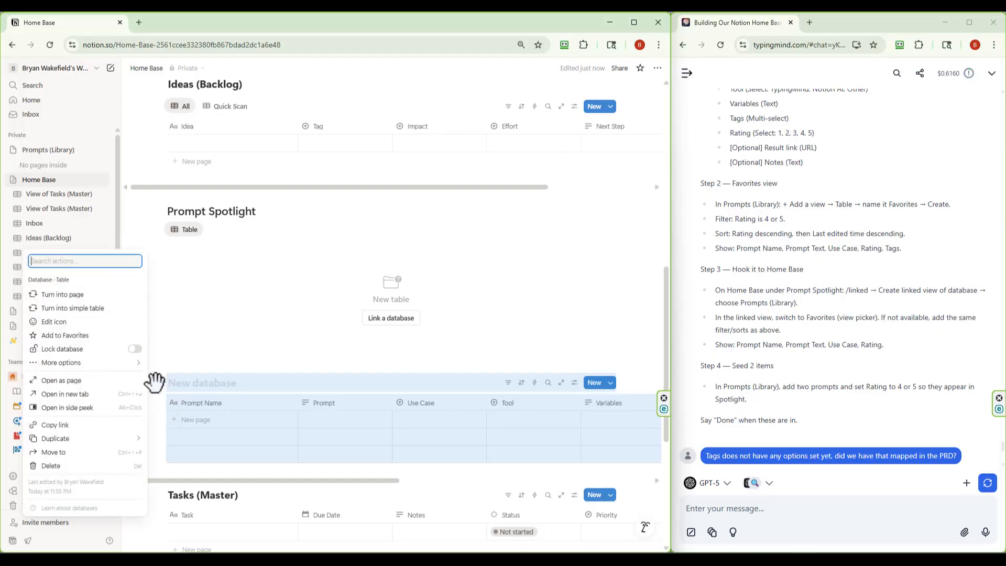
pyautogui.click(53, 466)
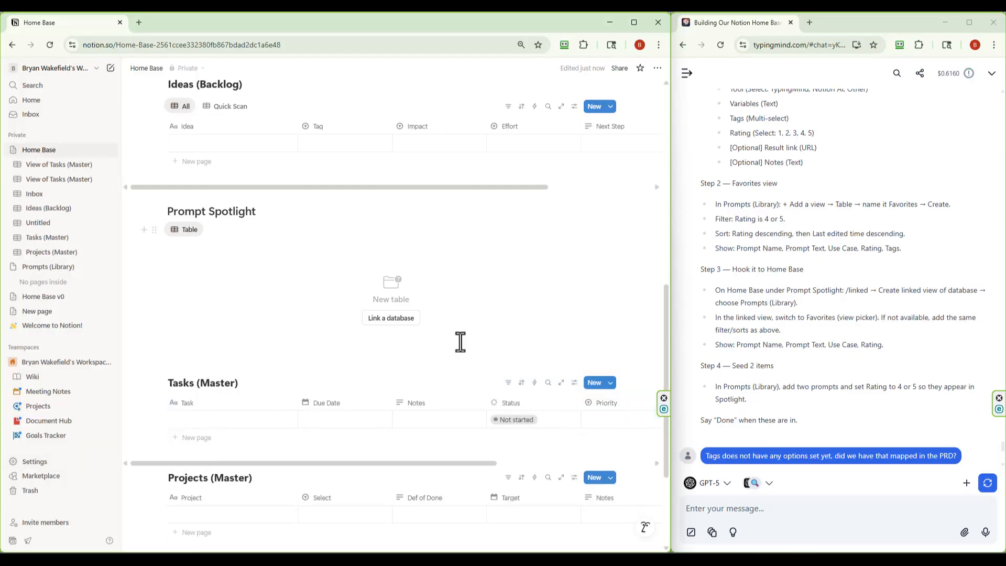
# Look through the existing databases again for one to link to the empty Prompt Spotlight view
pyautogui.click(379, 318)
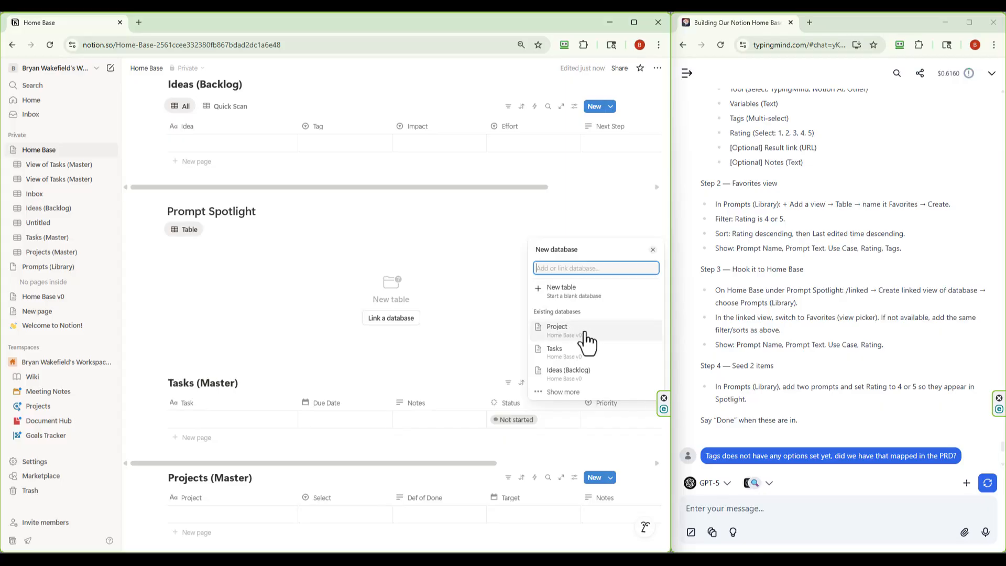
pyautogui.click(551, 393)
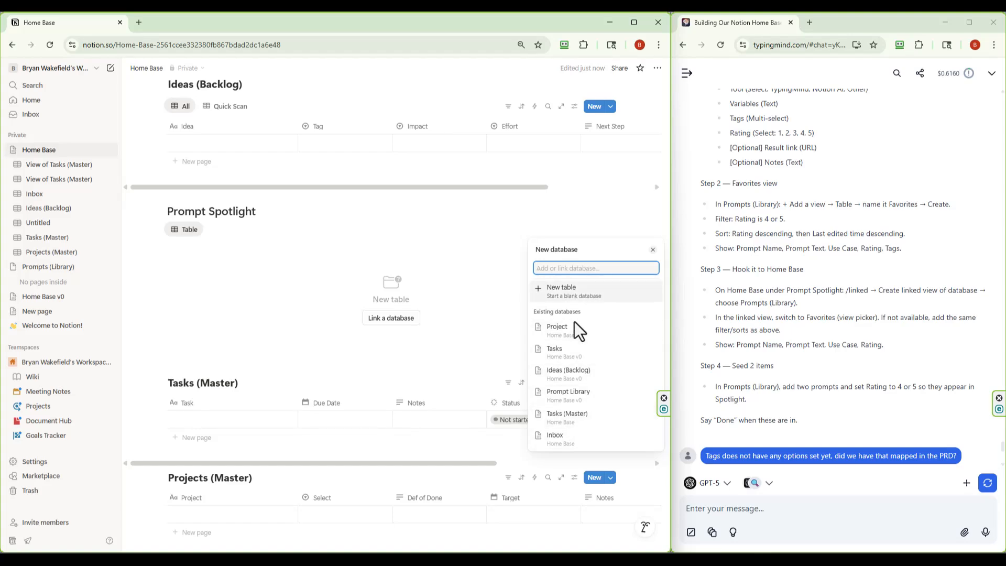
pyautogui.click(253, 257)
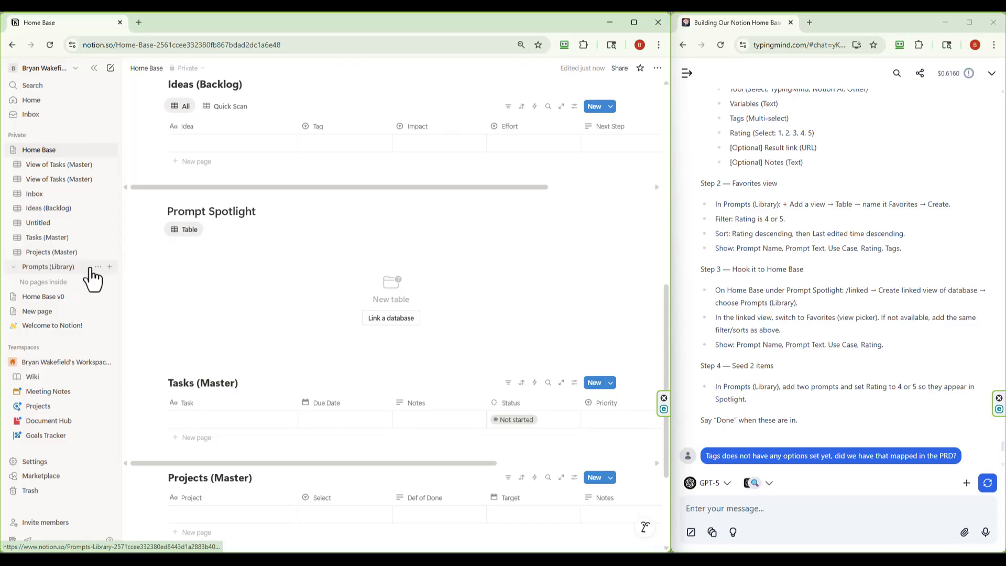
# Restore the Prompts (Library) page to its 11:55 PM version from the version history, including the databases on the page
pyautogui.click(98, 267)
pyautogui.click(58, 269)
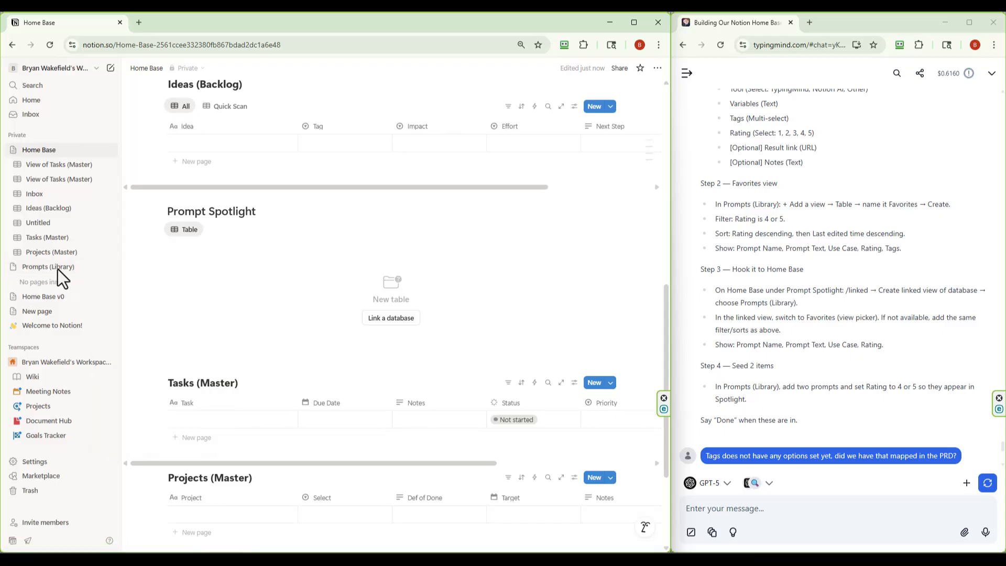
pyautogui.click(46, 272)
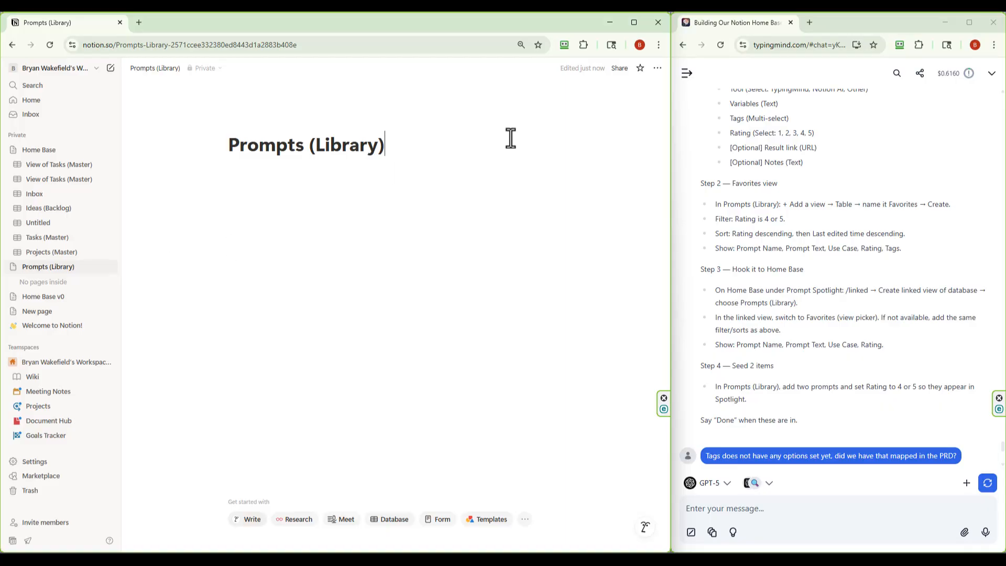
pyautogui.click(657, 68)
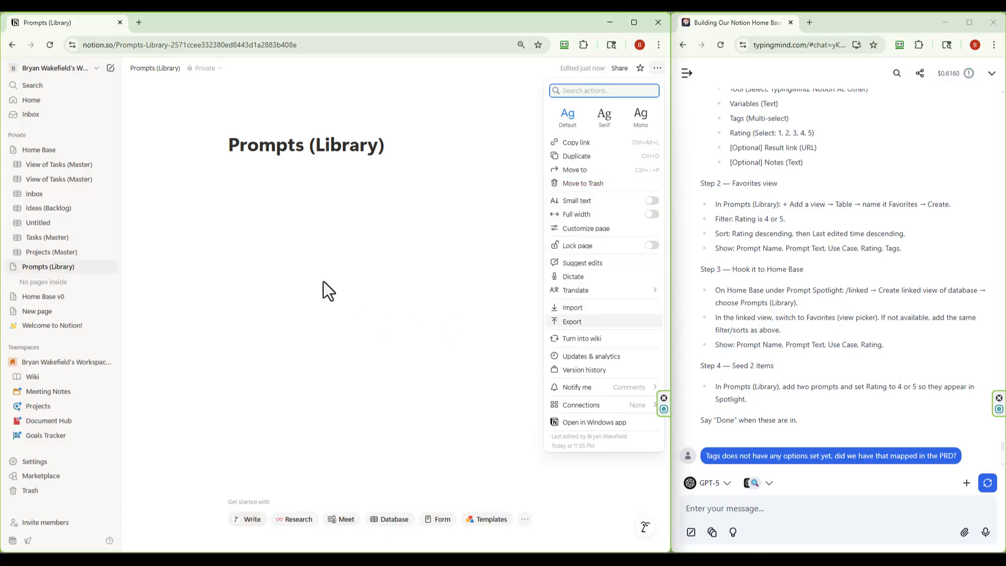
pyautogui.click(584, 370)
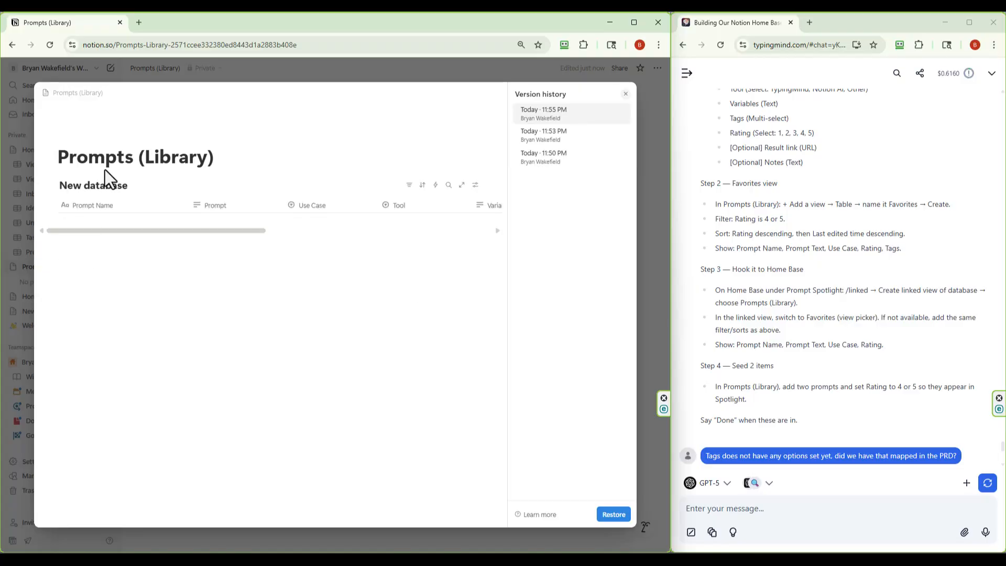
pyautogui.click(556, 137)
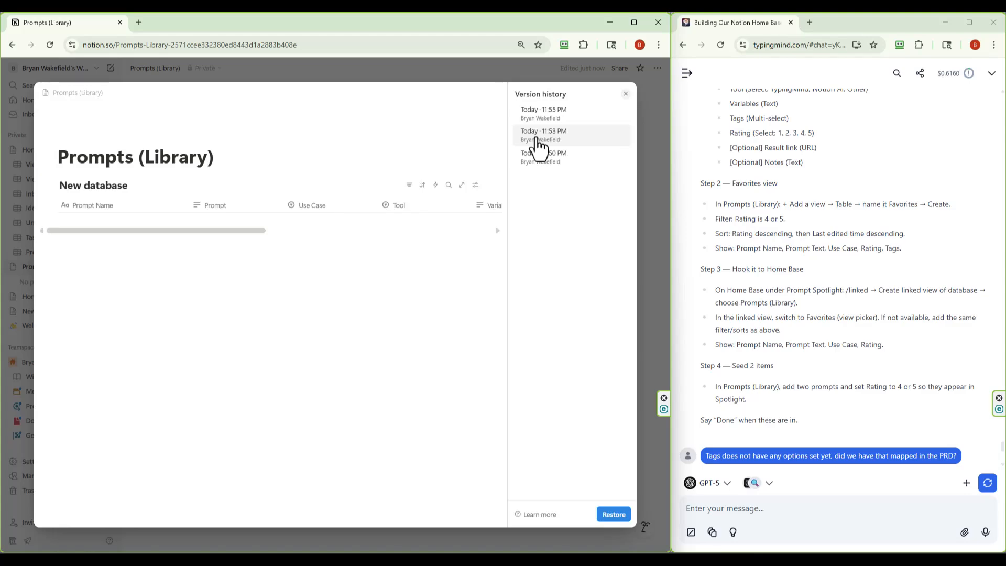
pyautogui.click(541, 157)
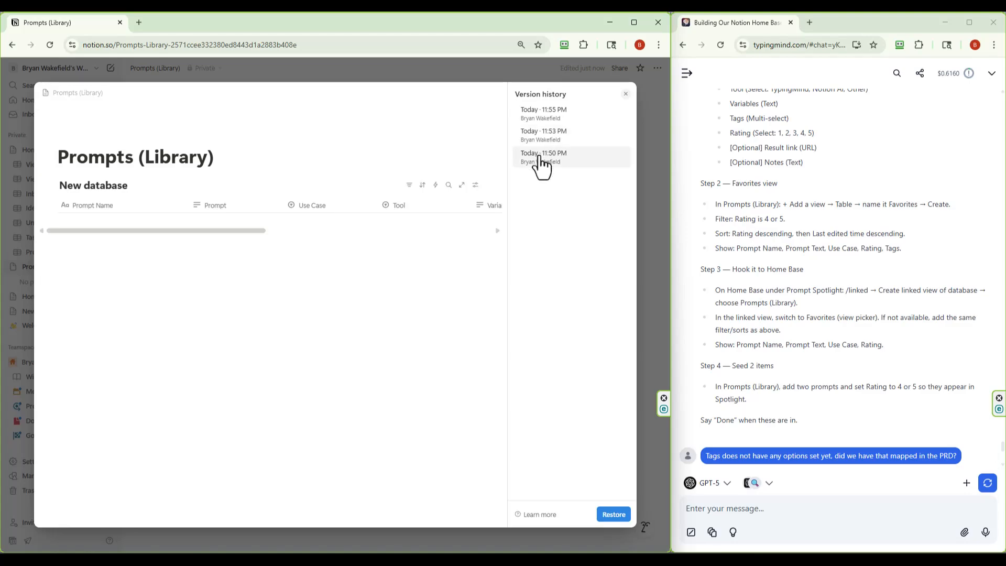
pyautogui.click(546, 118)
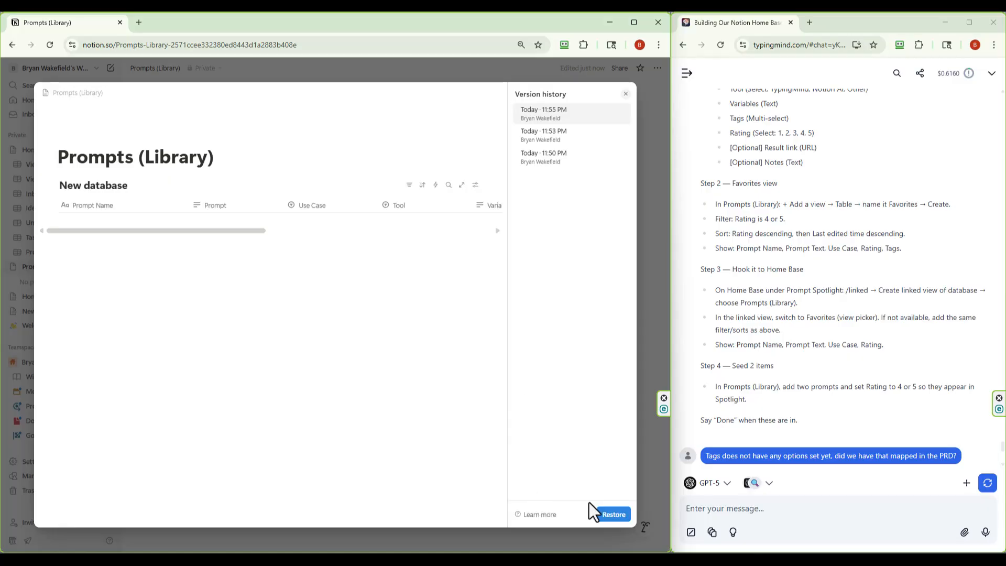
pyautogui.click(612, 513)
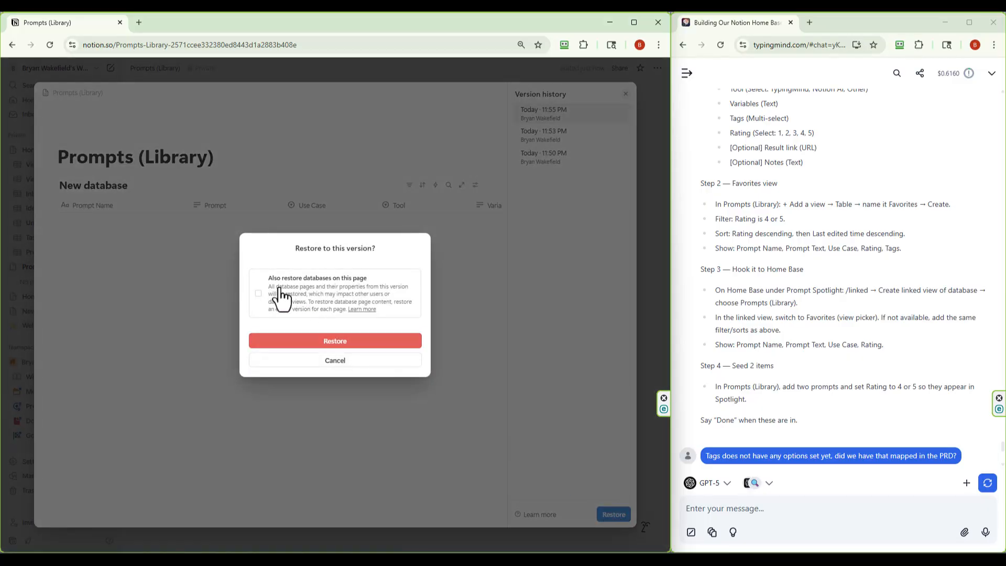
pyautogui.click(259, 293)
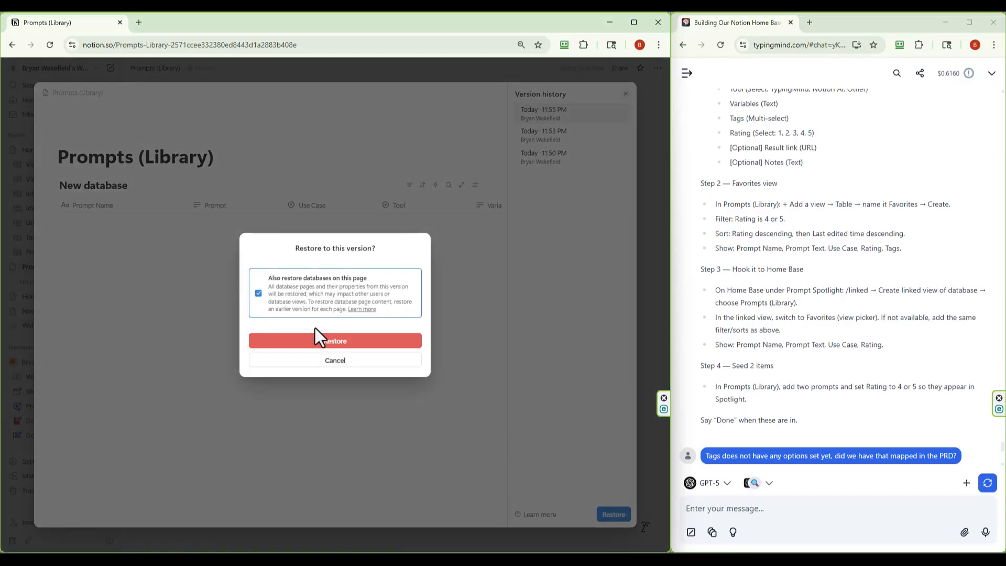
pyautogui.click(330, 343)
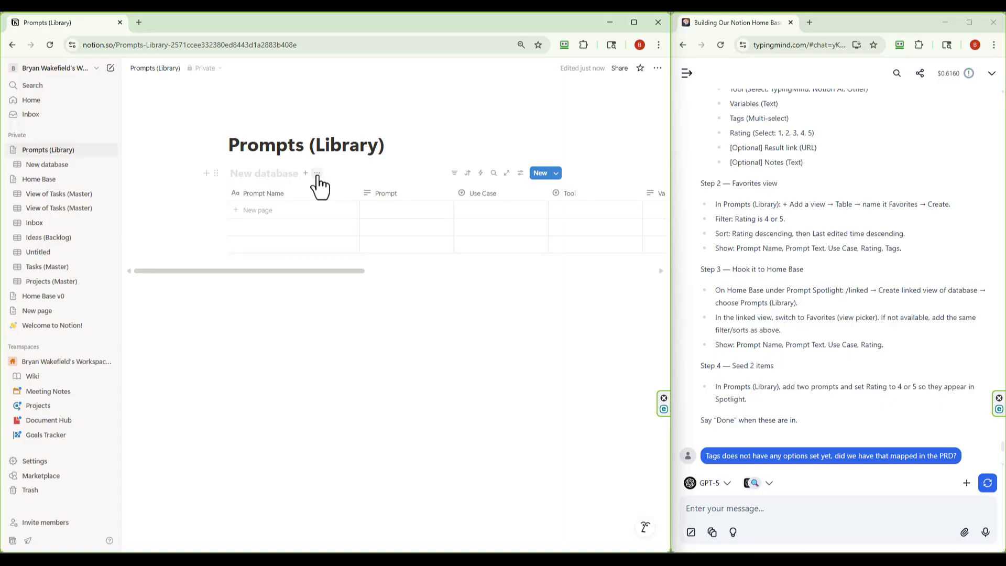
# Open the restored database as a full page and move the Prompts (Library) page into Home Base below Projects (Master)
pyautogui.click(317, 175)
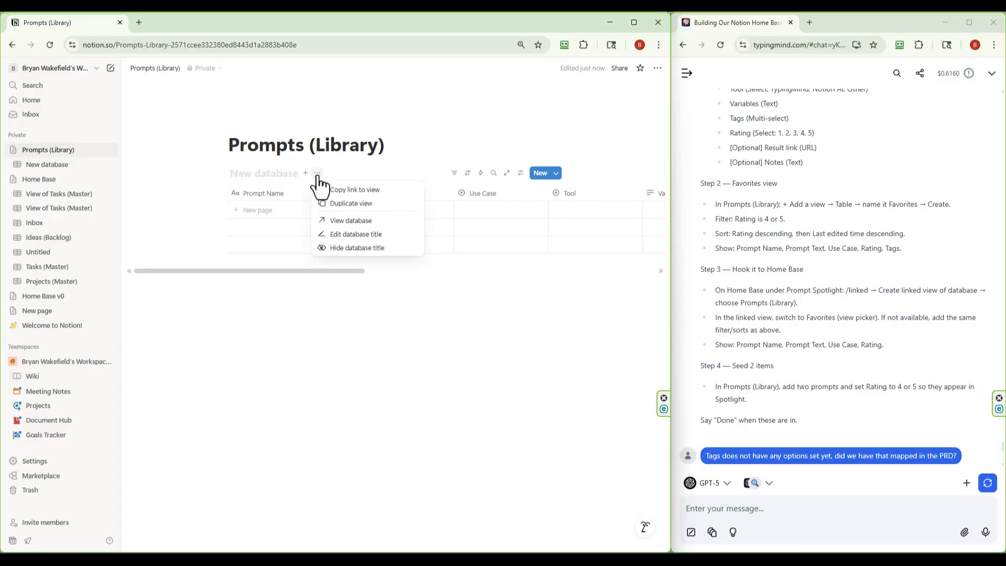
pyautogui.click(347, 222)
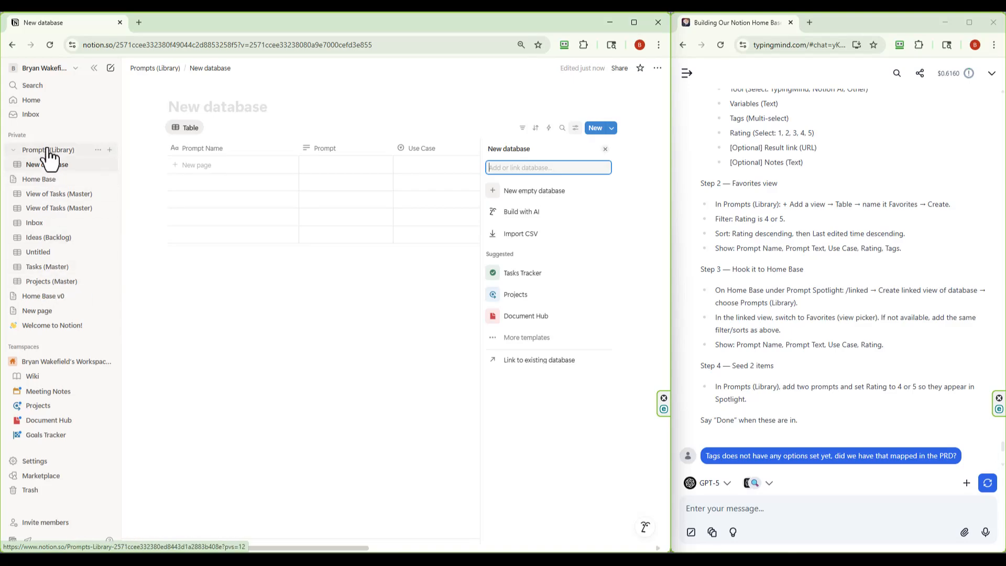
pyautogui.click(13, 151)
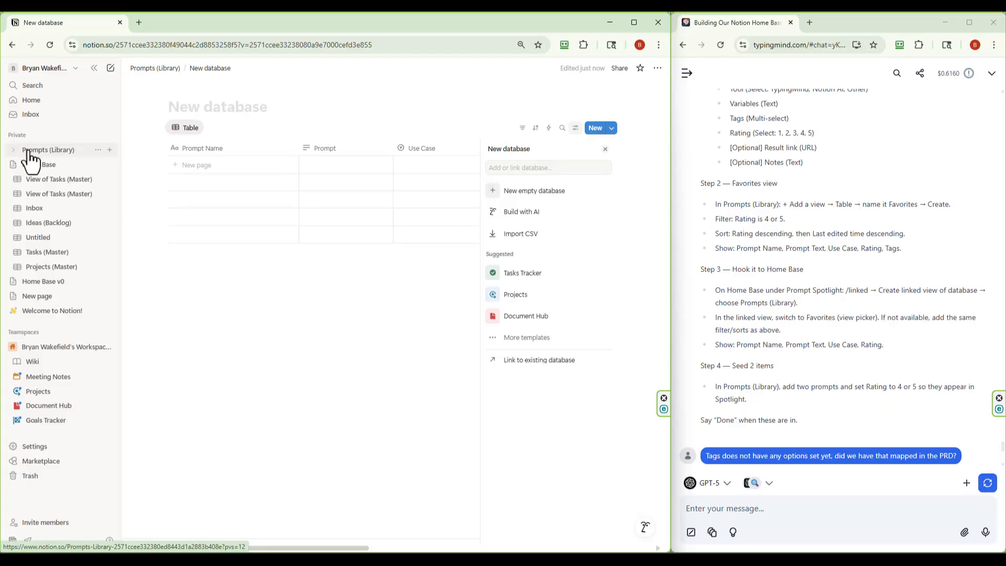
pyautogui.moveTo(30, 157); pyautogui.dragTo(46, 286)
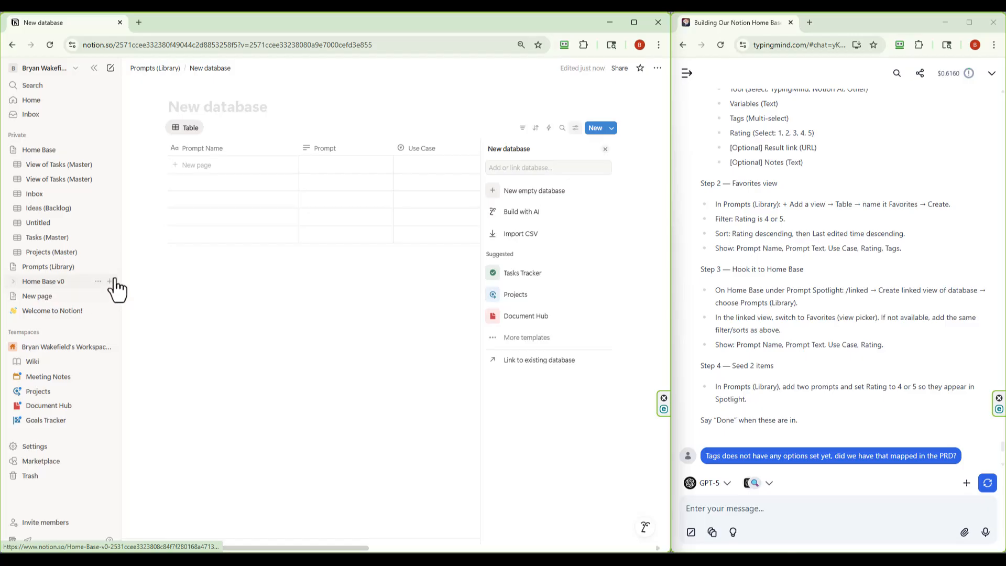
pyautogui.moveTo(48, 274); pyautogui.dragTo(54, 269)
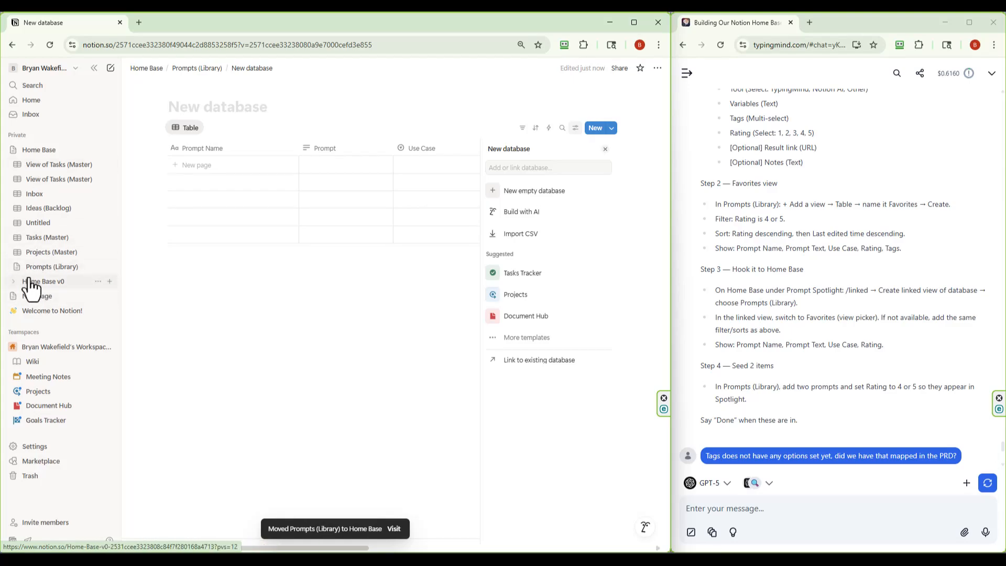
# Title the unnamed database inside the Prompts (Library) page "Prompts (Library)"
pyautogui.click(20, 268)
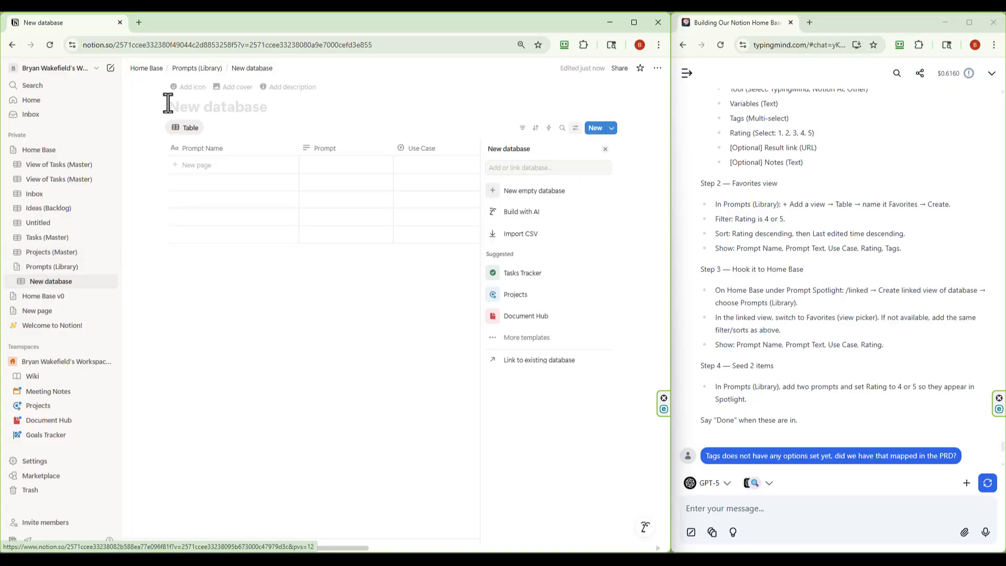
pyautogui.click(190, 109)
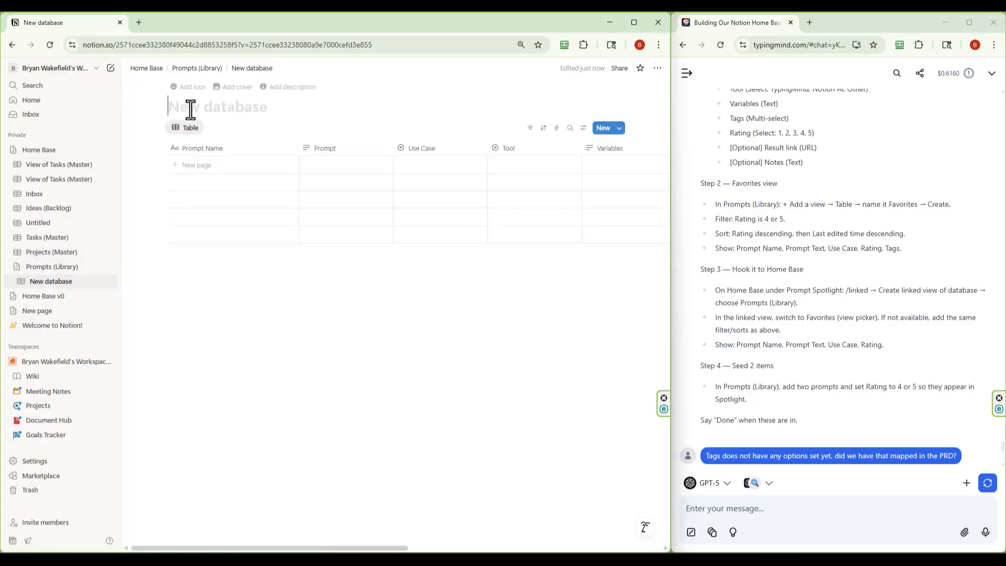
pyautogui.write('Prompts (Library')
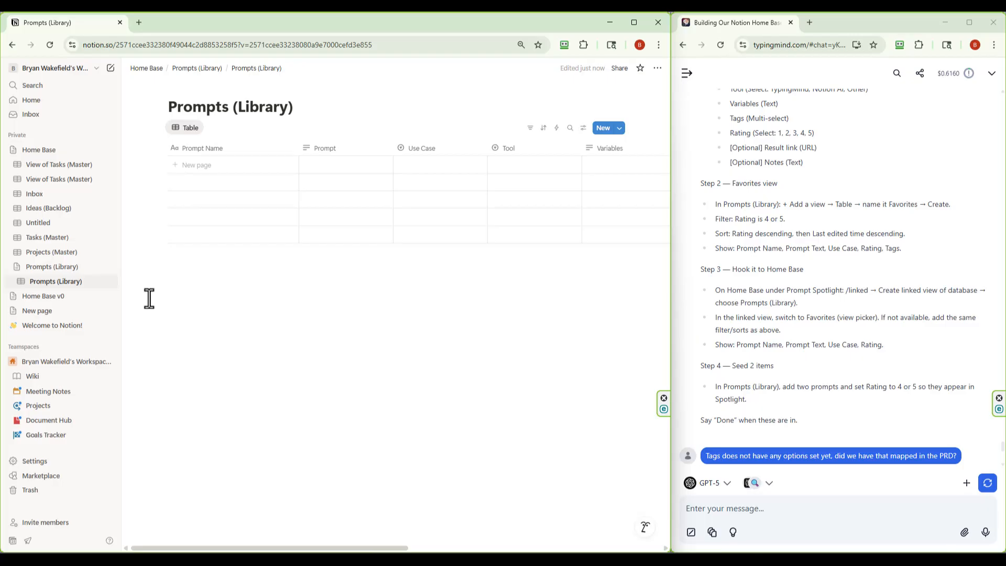
# Inspect the Untitled empty linked view in Home Base and move it to the trash
pyautogui.click(45, 228)
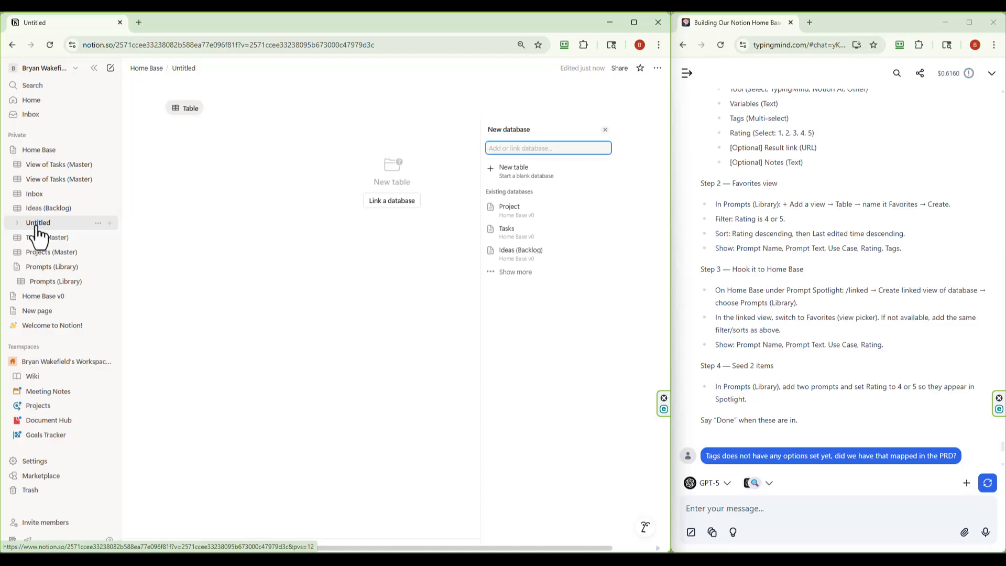
pyautogui.click(17, 223)
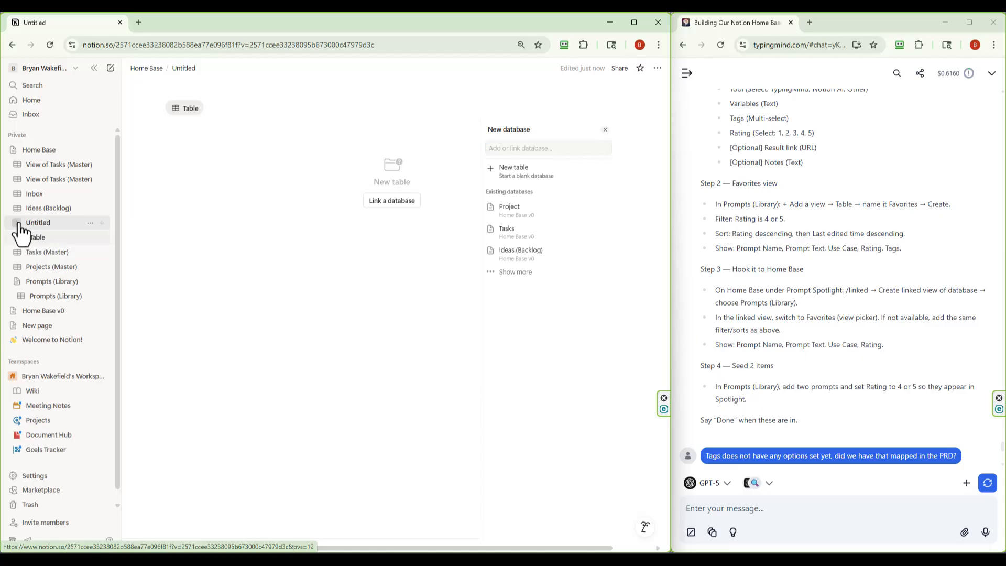
pyautogui.click(89, 224)
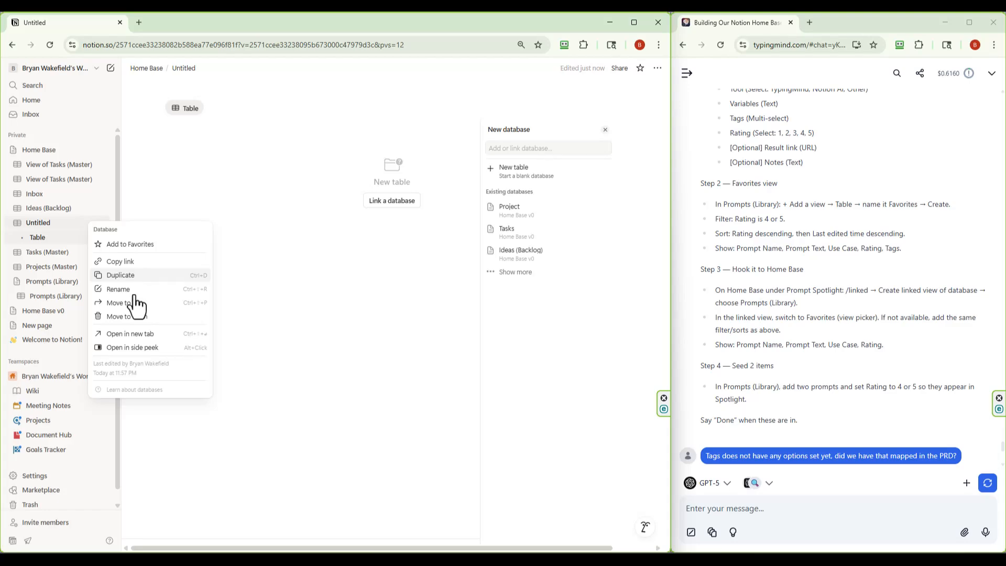
pyautogui.click(126, 317)
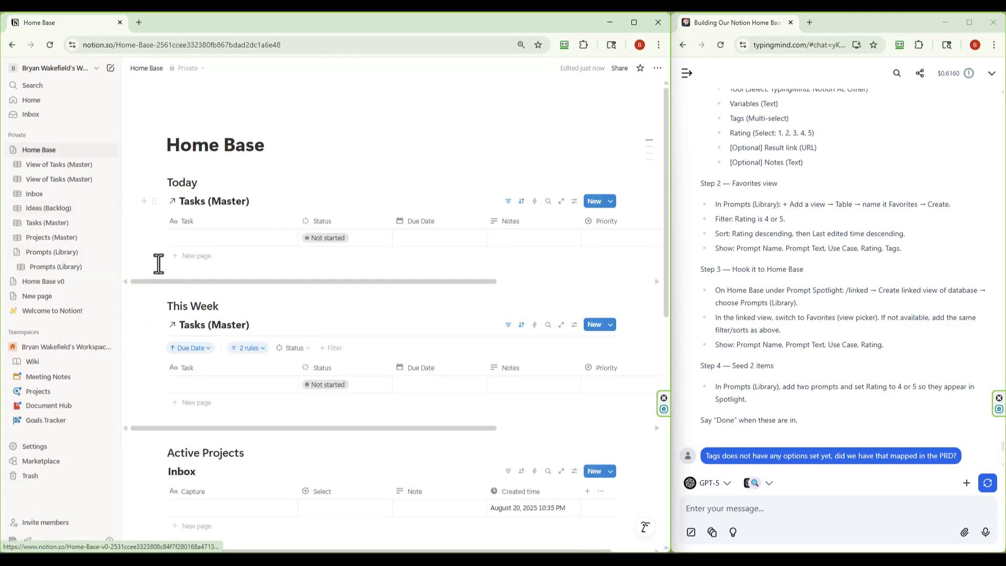
# Check the Prompts (Library) page in Home Base and move its database out of it, directly under Home Base
pyautogui.scroll(-10, 158, 263)
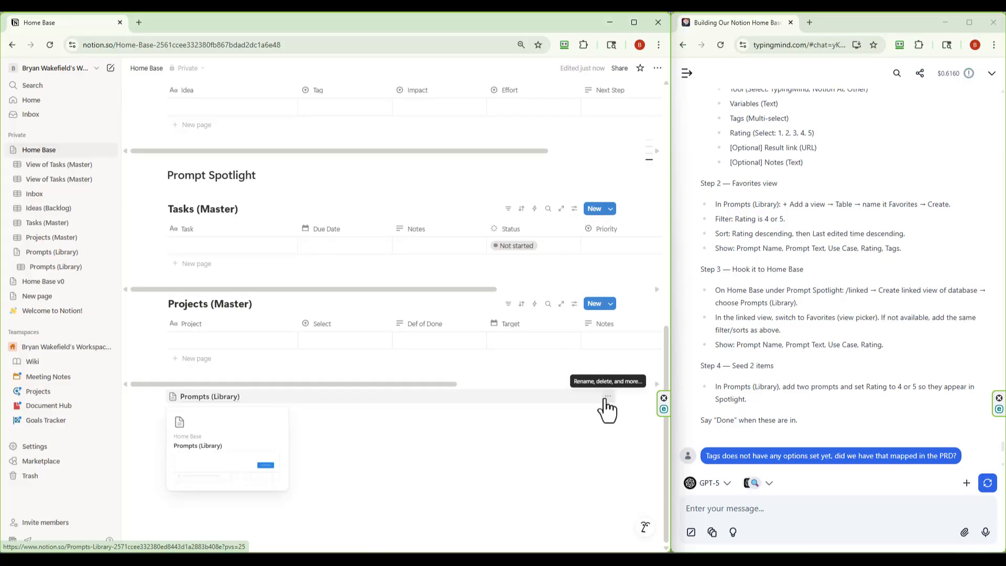
pyautogui.click(198, 399)
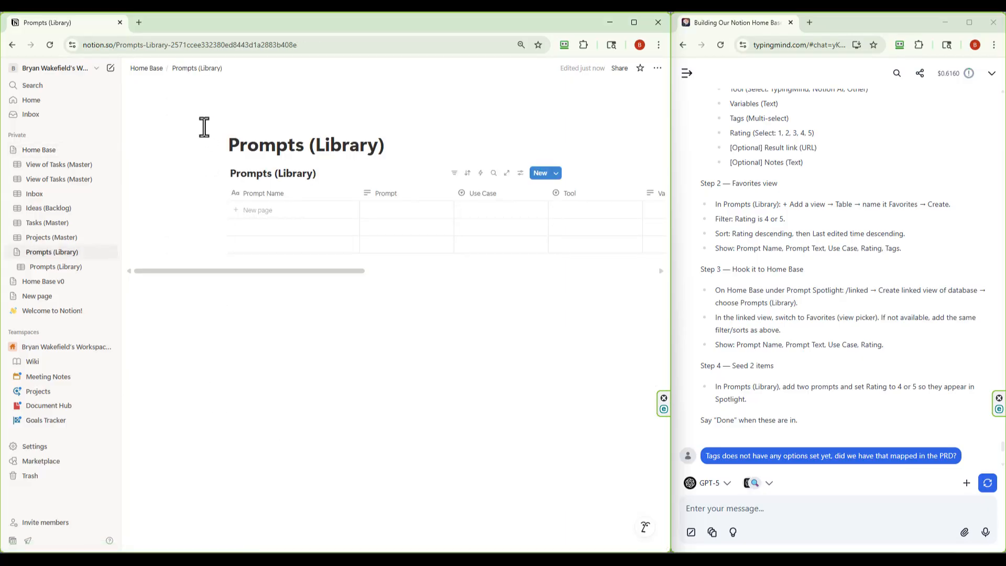
pyautogui.click(150, 69)
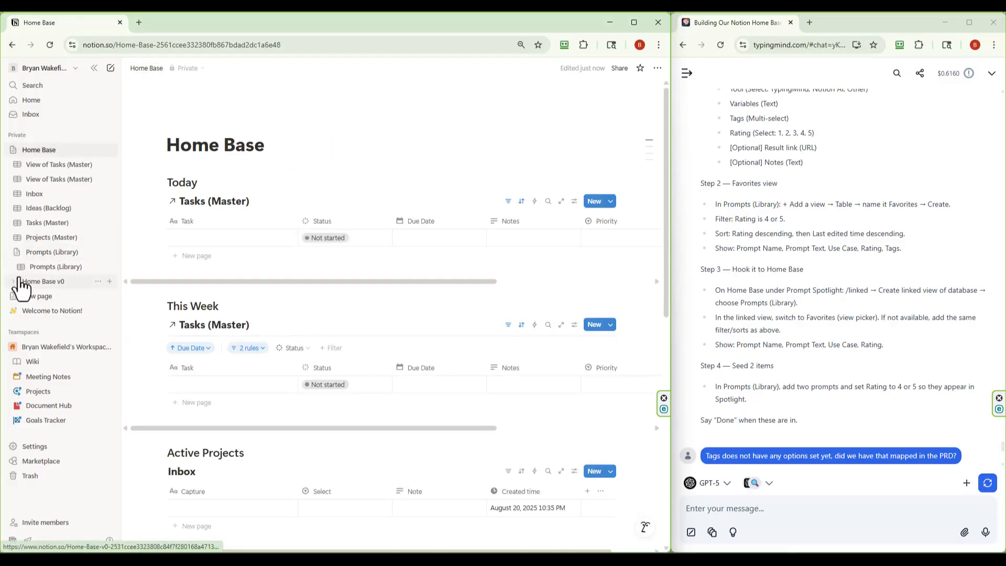
pyautogui.moveTo(48, 269); pyautogui.dragTo(50, 253)
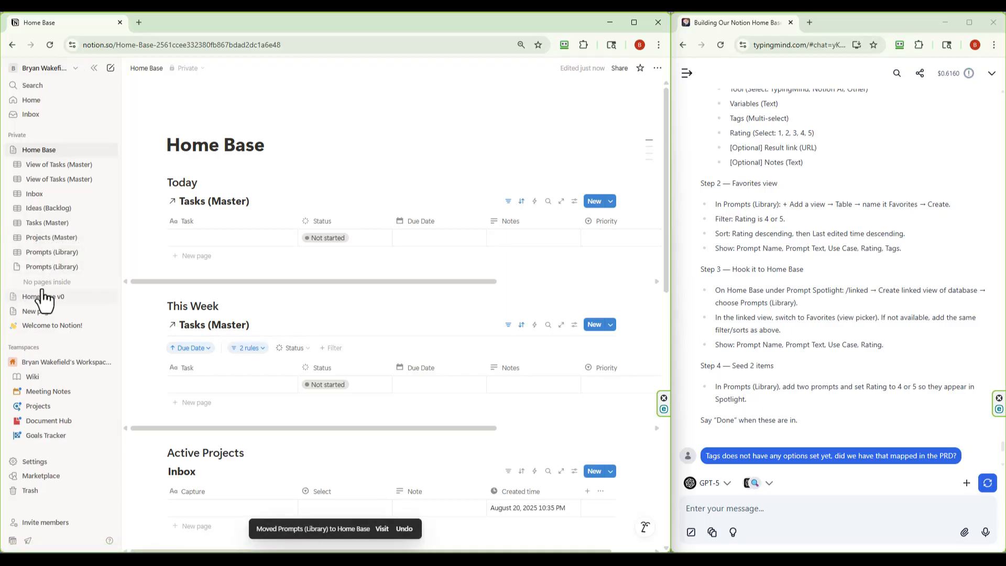
# Check that the leftover Prompts (Library) page holds no content and move it to the trash
pyautogui.click(18, 267)
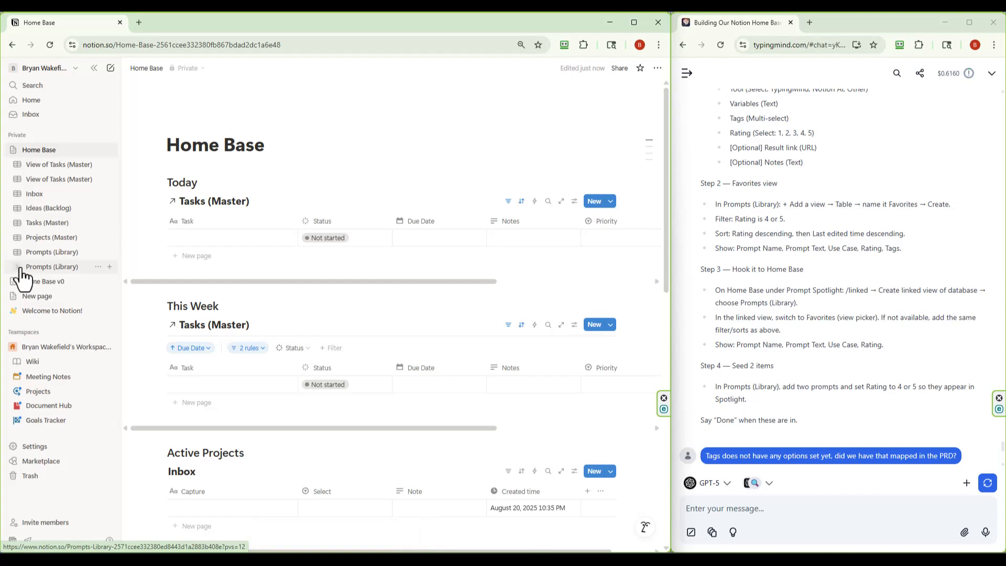
pyautogui.click(18, 267)
pyautogui.click(51, 268)
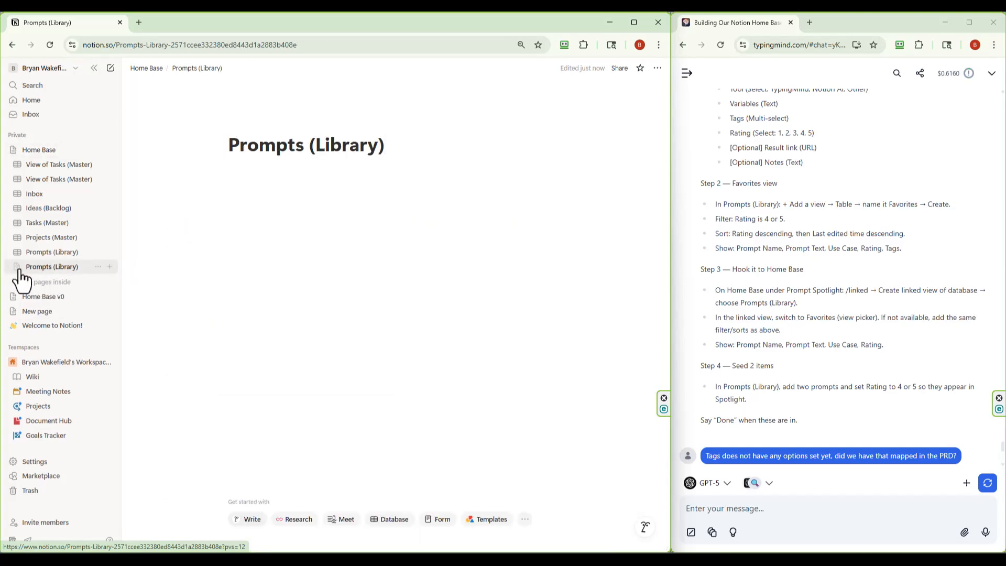
pyautogui.click(98, 267)
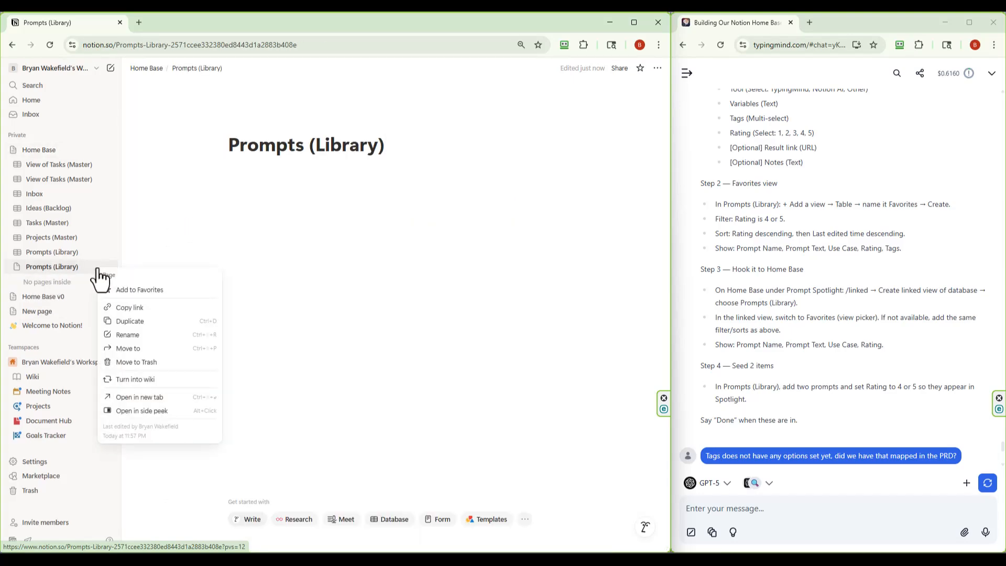
pyautogui.click(126, 363)
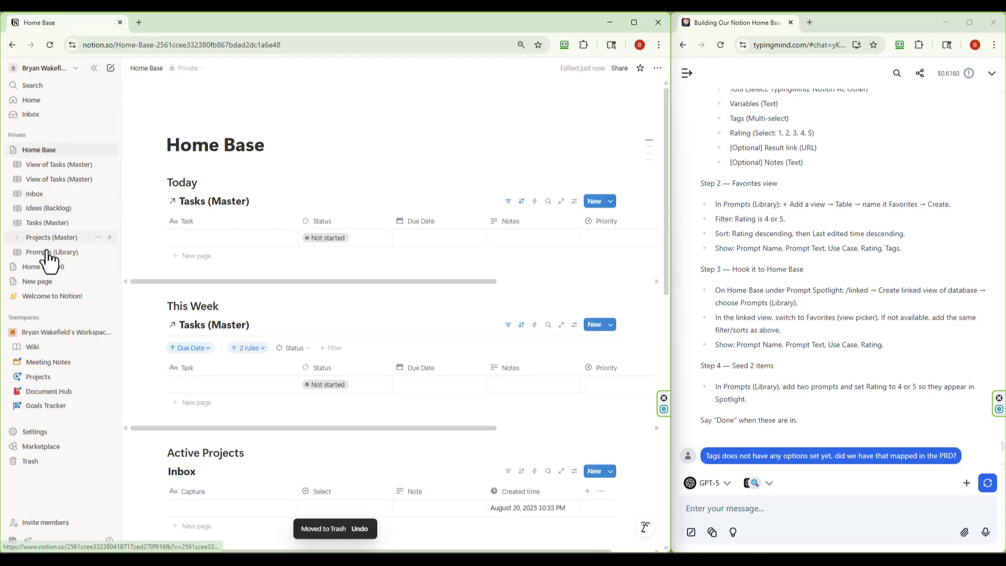
# Insert a linked database view under Prompt Spotlight in Home Base with Prompts (Library) as its source
pyautogui.scroll(-10, 283, 251)
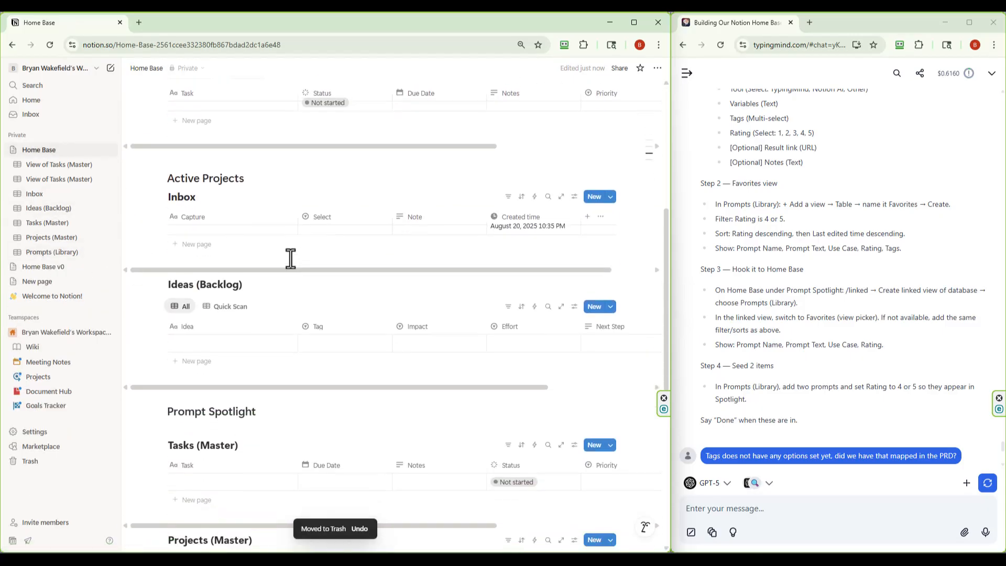
pyautogui.click(253, 239)
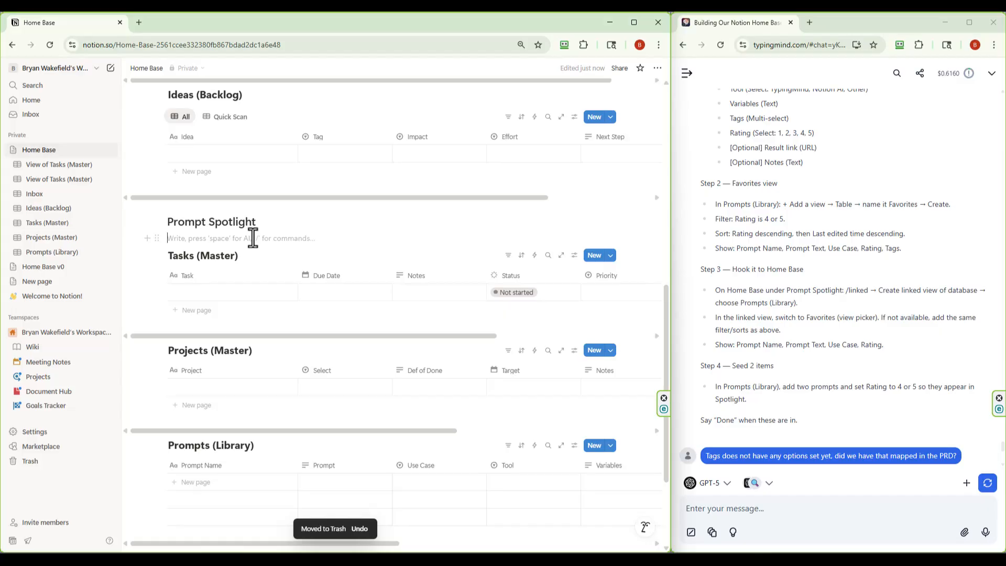
pyautogui.write('/linked')
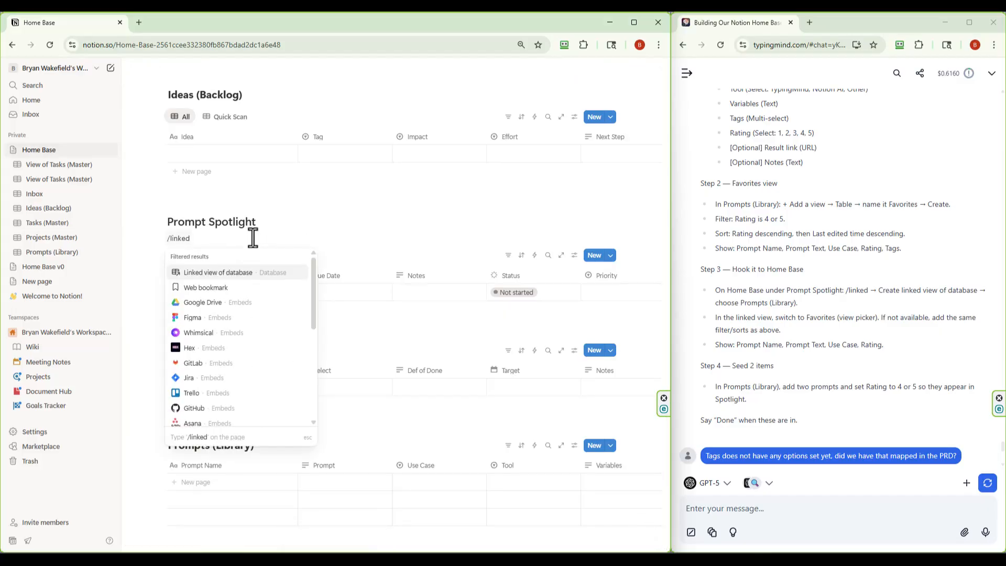
pyautogui.click(233, 275)
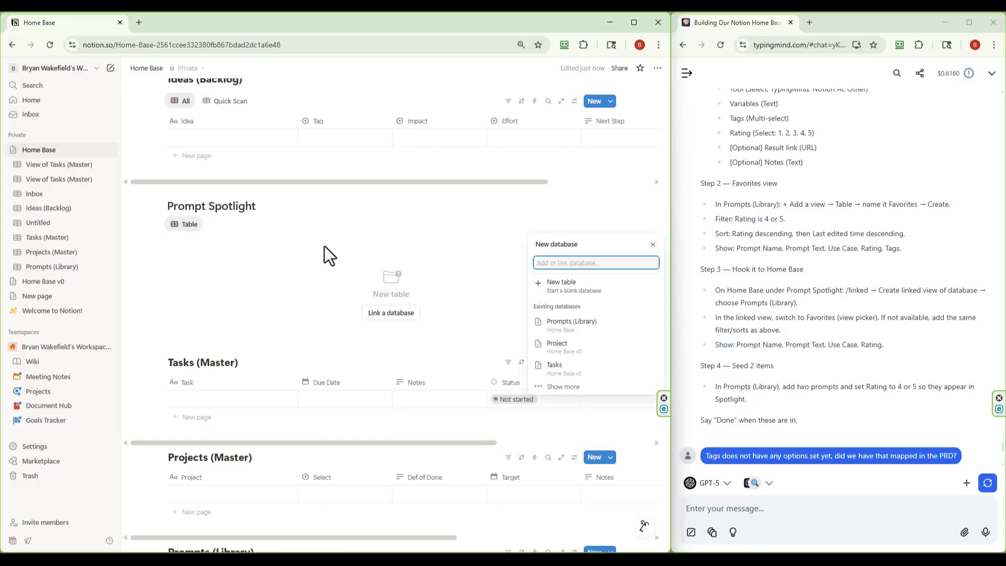
pyautogui.click(565, 326)
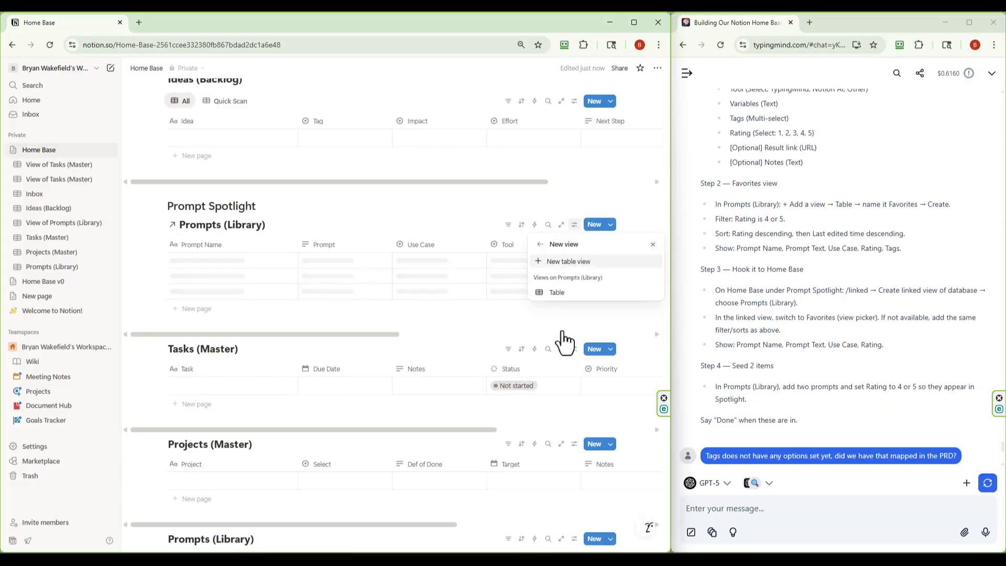
# Read back through the AI chat to the P0-3 instructions on the Prompts Rating property, Favorites view and Spotlight sync
pyautogui.click(457, 211)
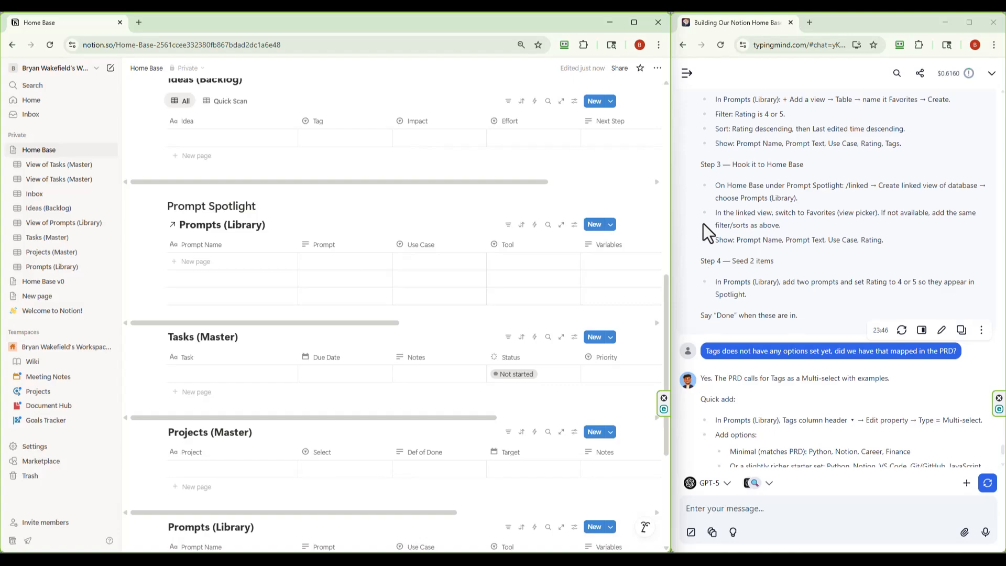
pyautogui.scroll(-2, 770, 276)
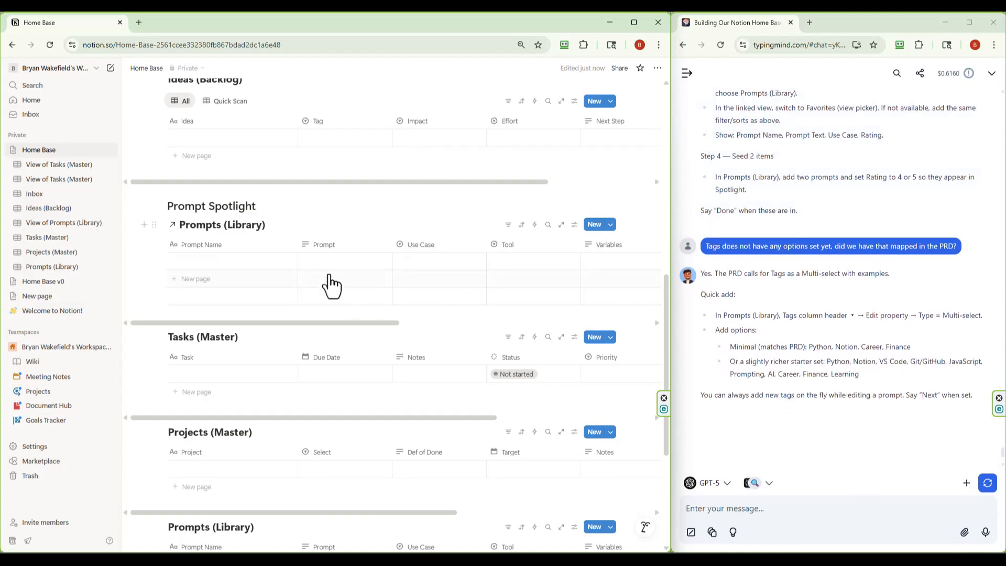
pyautogui.scroll(1, 760, 309)
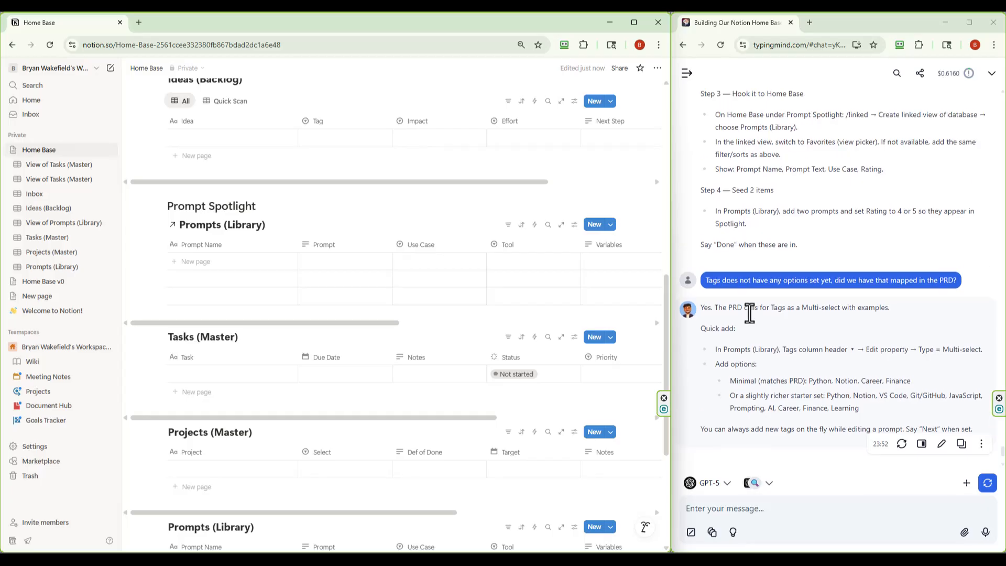
pyautogui.scroll(7, 750, 313)
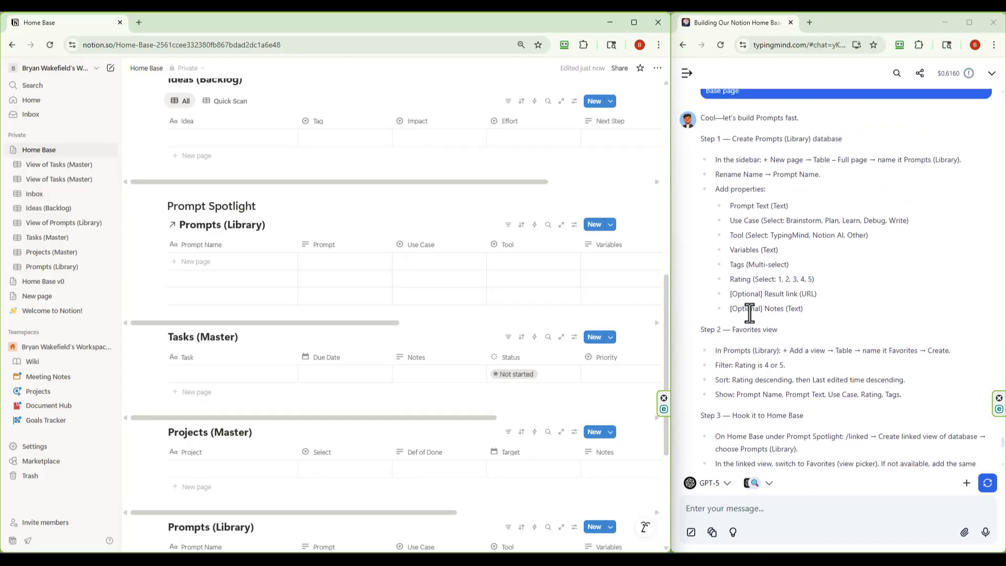
pyautogui.scroll(6, 749, 313)
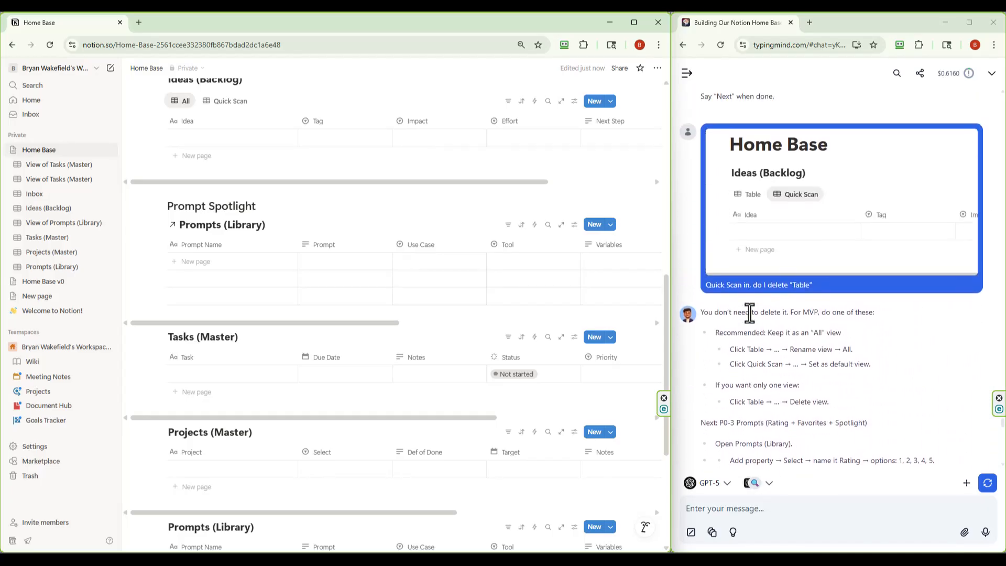
pyautogui.scroll(-3, 749, 313)
pyautogui.scroll(-1, 749, 313)
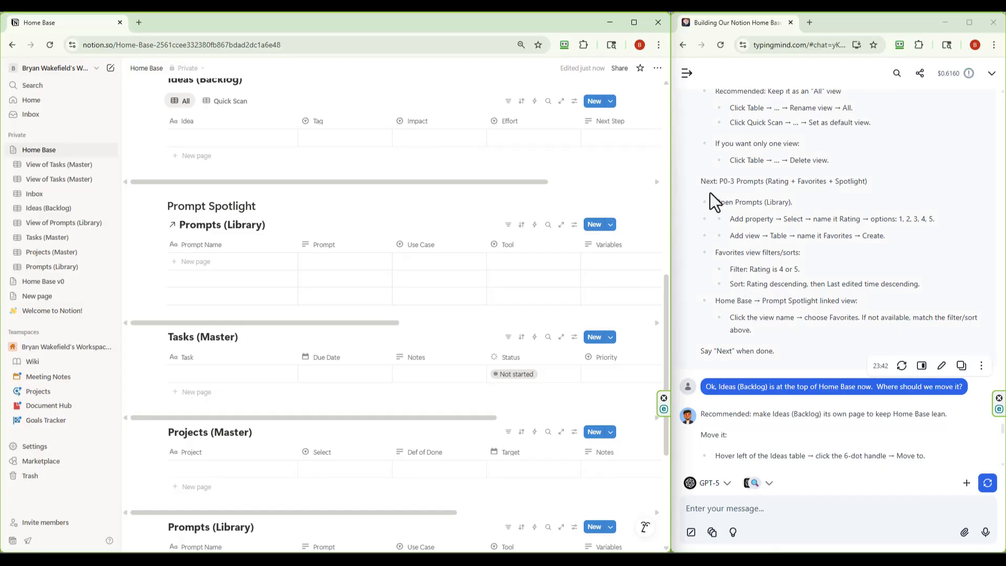
pyautogui.scroll(10, 760, 240)
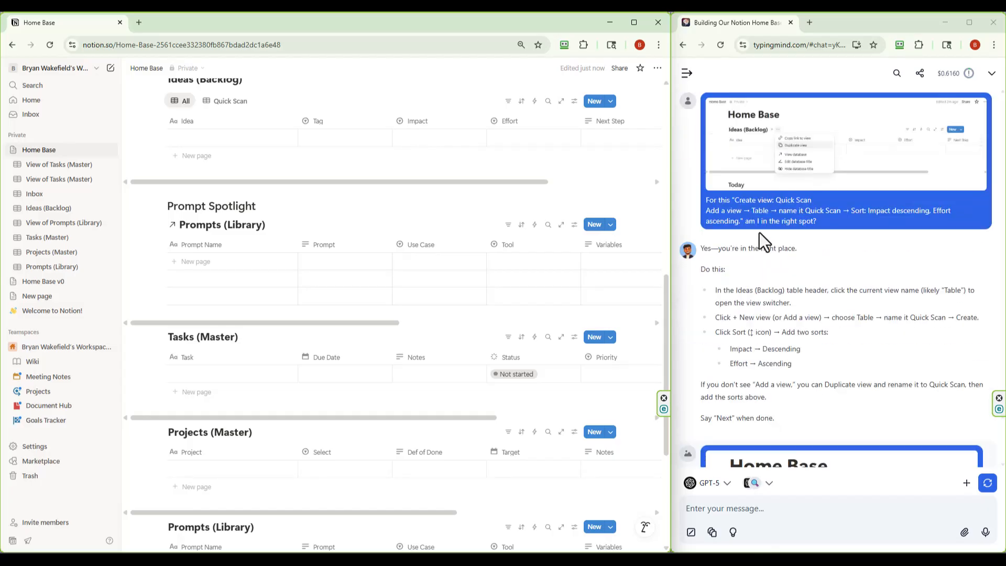
pyautogui.scroll(10, 760, 232)
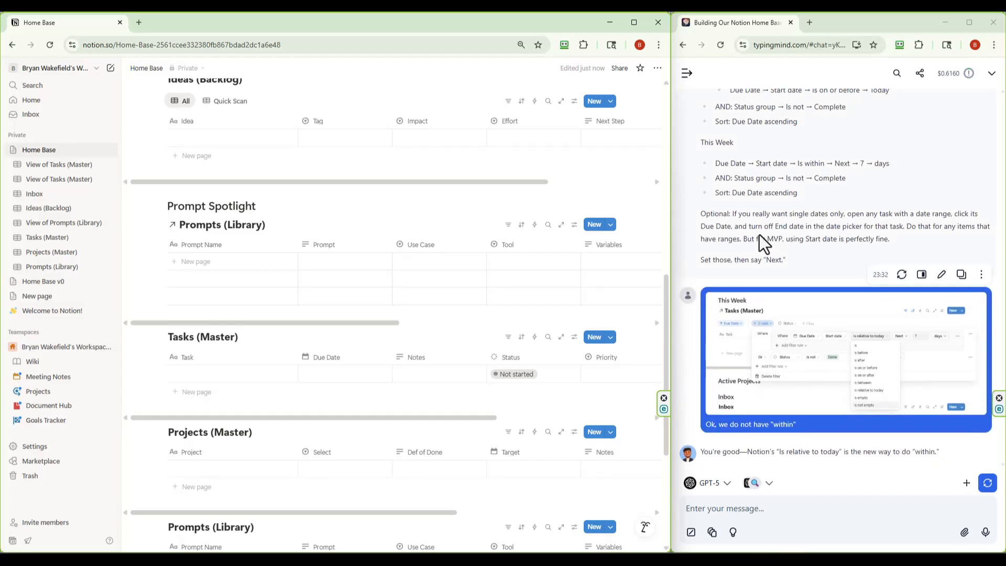
pyautogui.scroll(10, 760, 237)
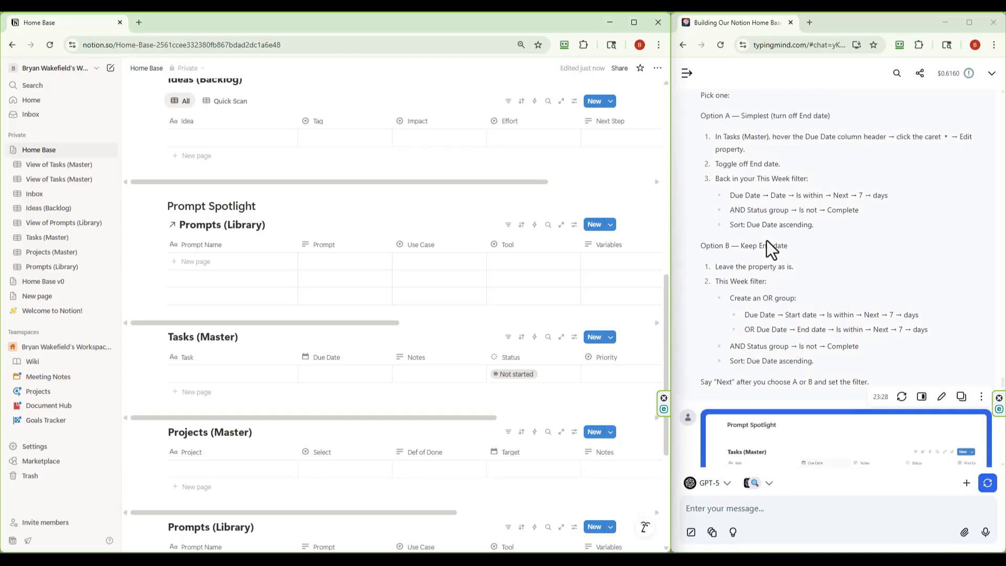
pyautogui.scroll(10, 766, 241)
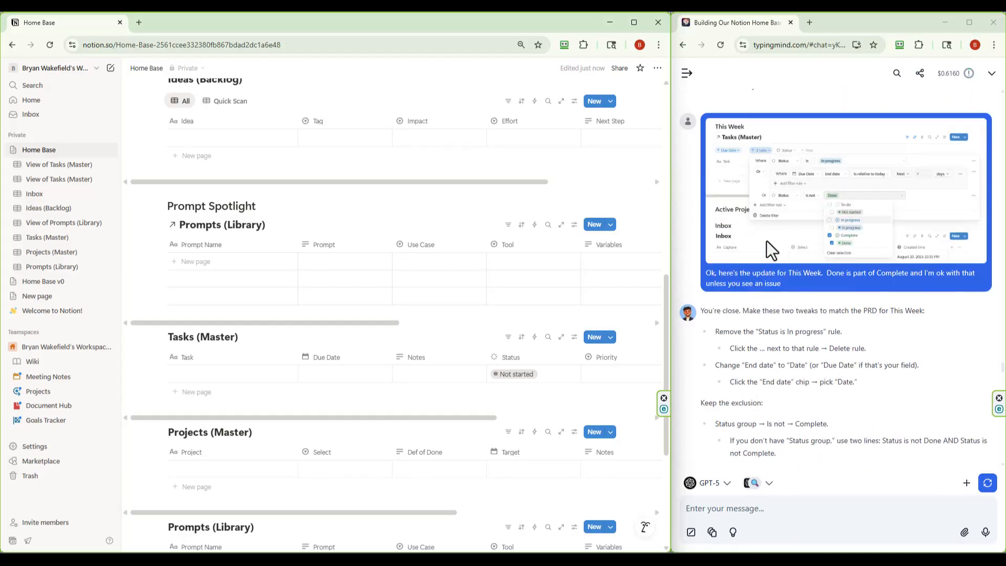
pyautogui.scroll(10, 766, 241)
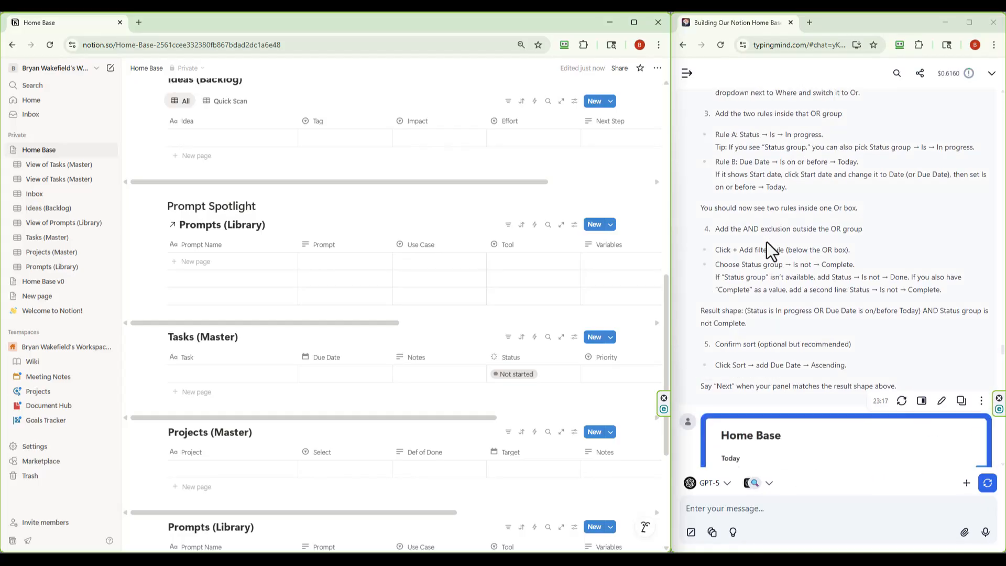
pyautogui.scroll(10, 766, 242)
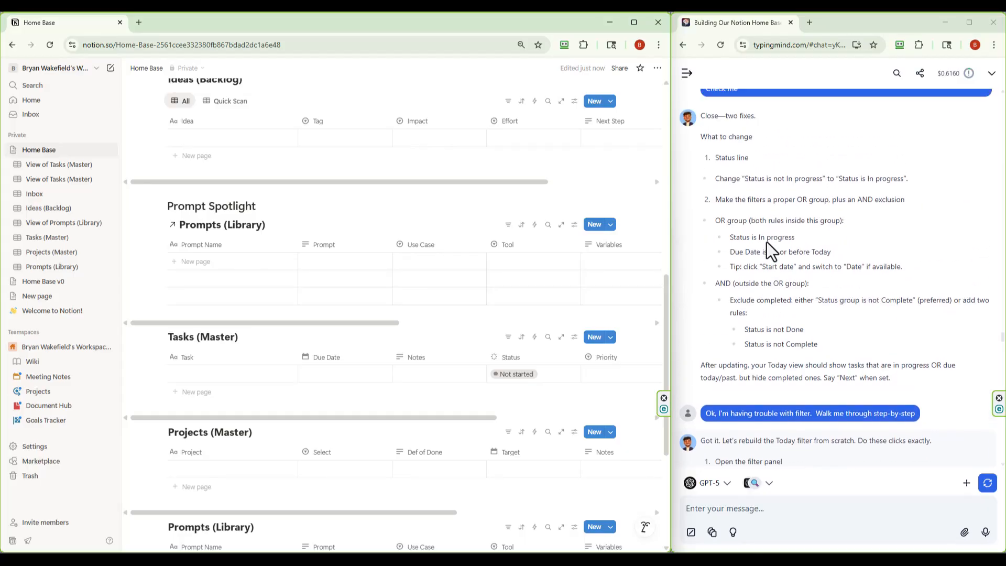
pyautogui.scroll(10, 767, 241)
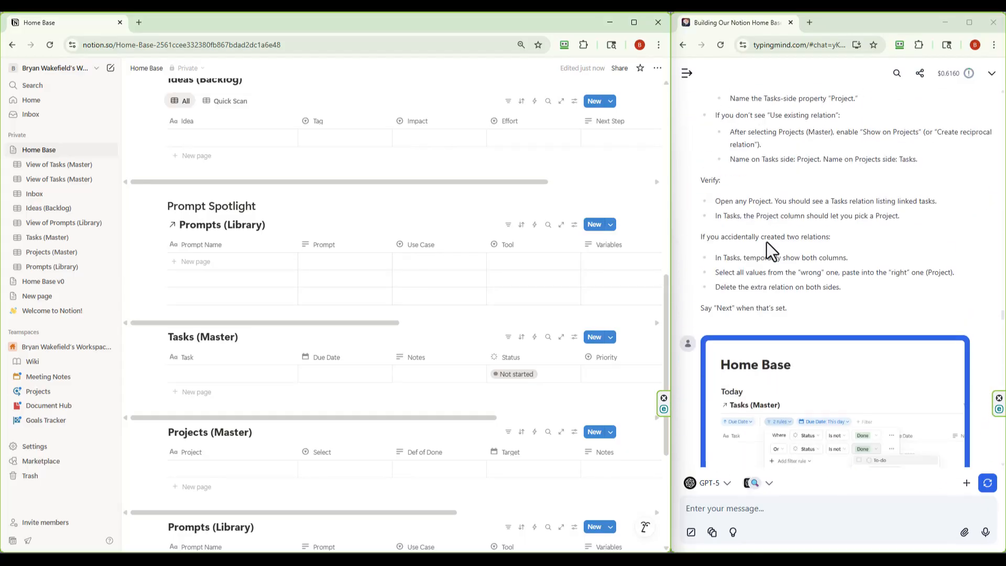
pyautogui.scroll(10, 766, 242)
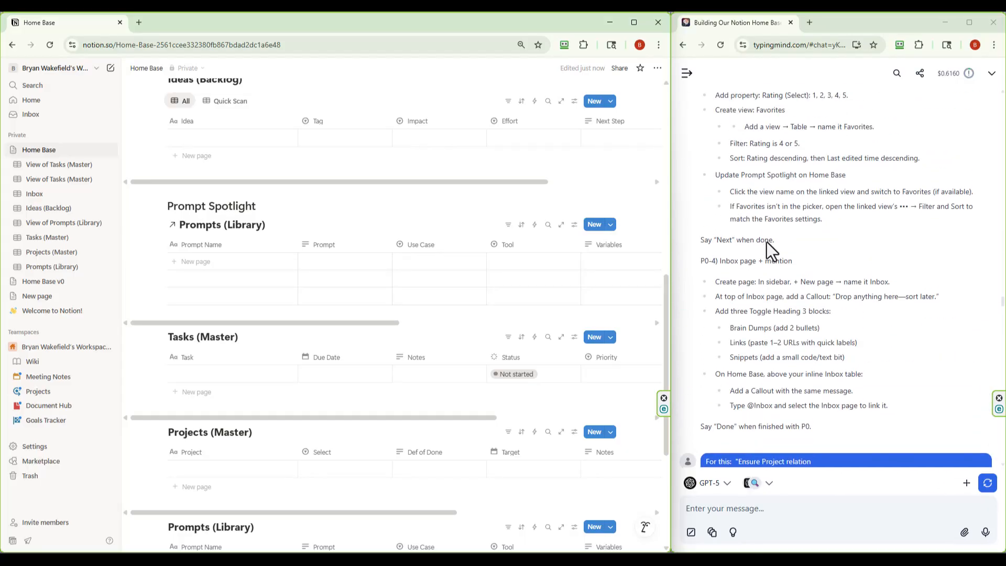
pyautogui.scroll(-4, 766, 241)
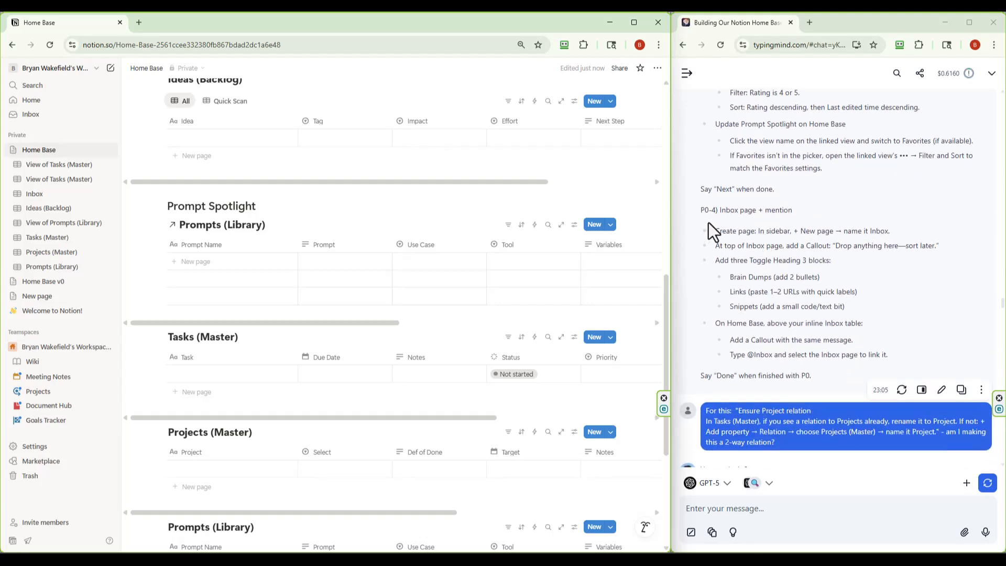
pyautogui.scroll(3, 709, 223)
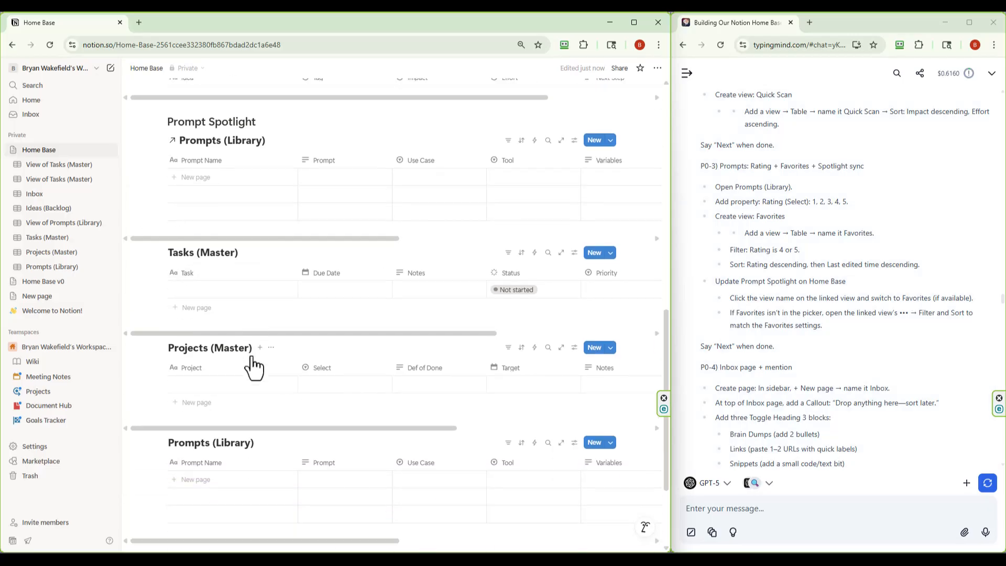
# Examine the view options, available view types and filter properties of Projects (Master), and the filter properties of Prompts (Library)
pyautogui.scroll(-2, 241, 341)
pyautogui.click(271, 328)
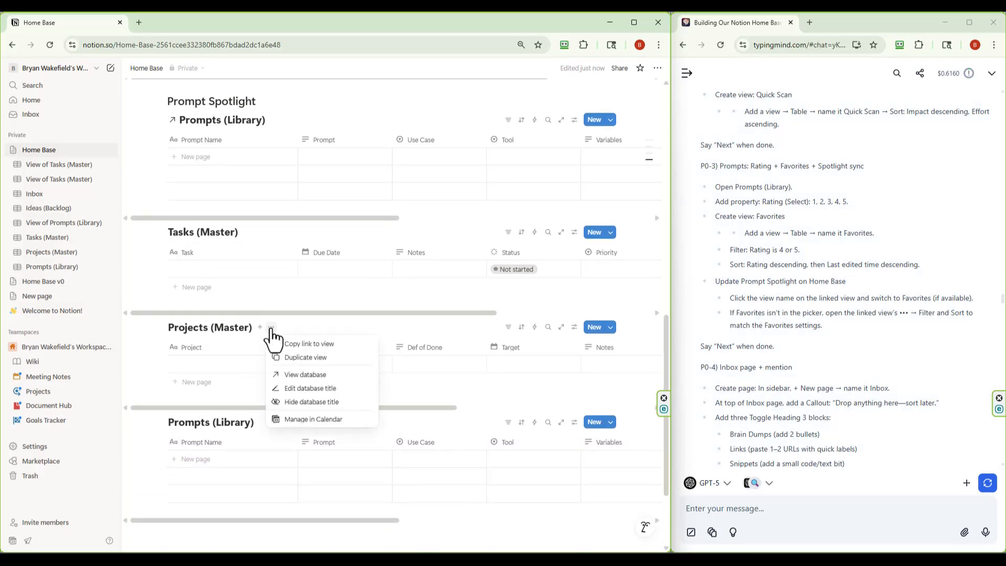
pyautogui.click(132, 343)
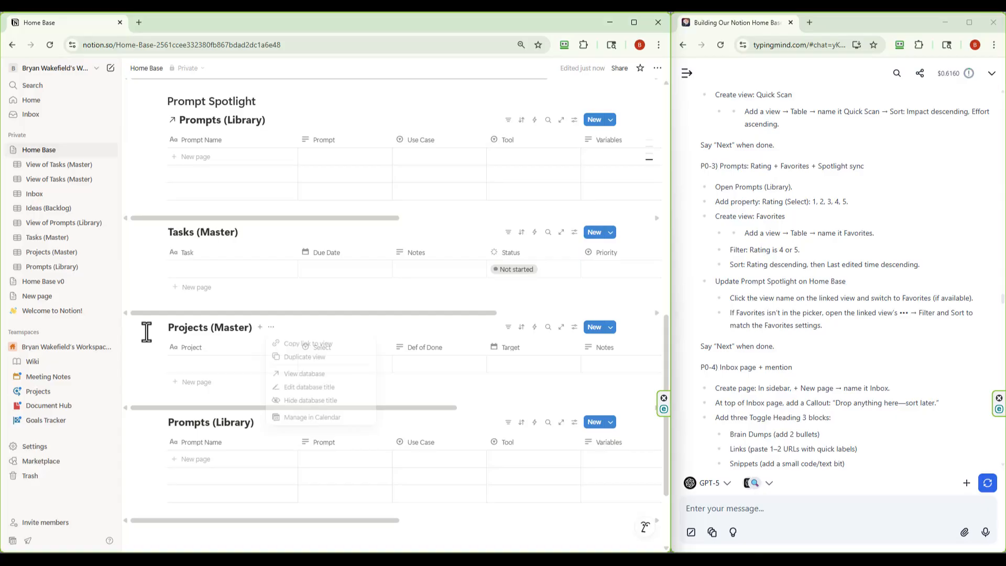
pyautogui.click(259, 329)
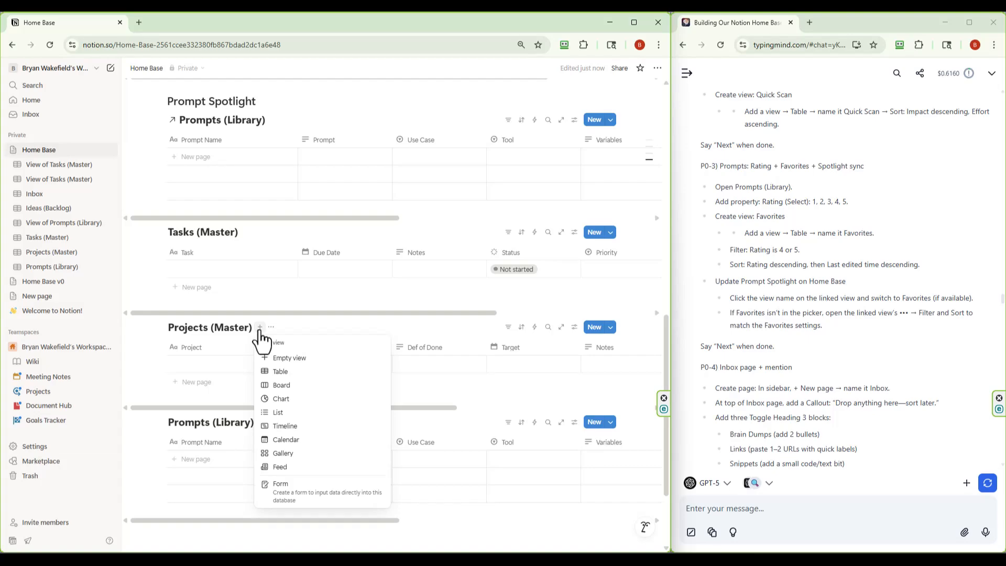
pyautogui.click(150, 331)
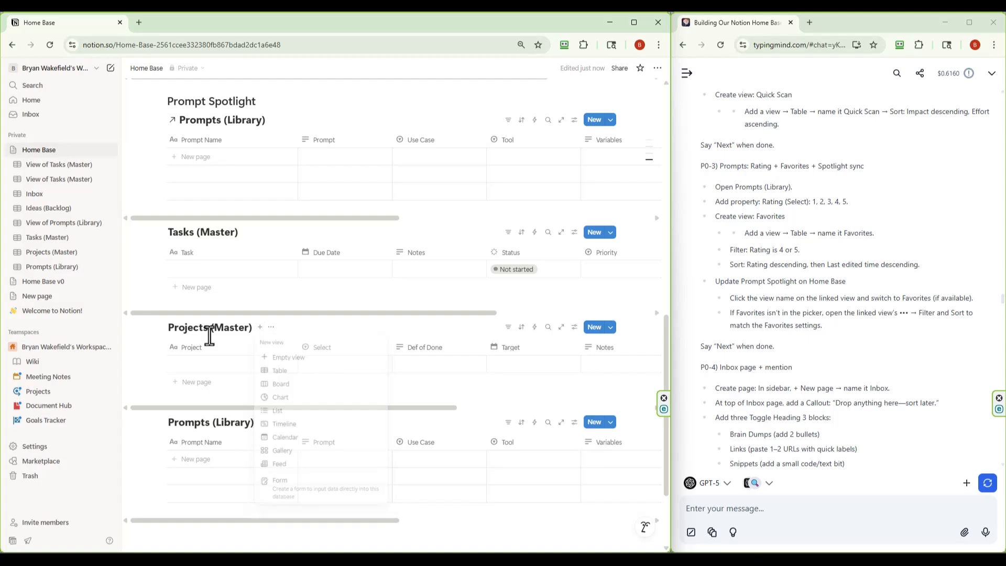
pyautogui.click(508, 328)
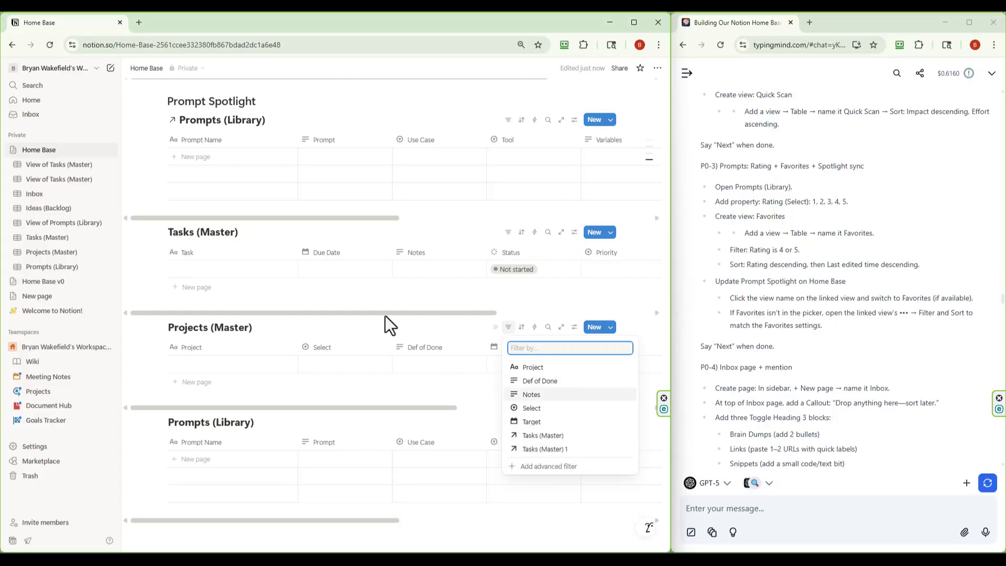
pyautogui.click(391, 296)
pyautogui.scroll(-2, 333, 378)
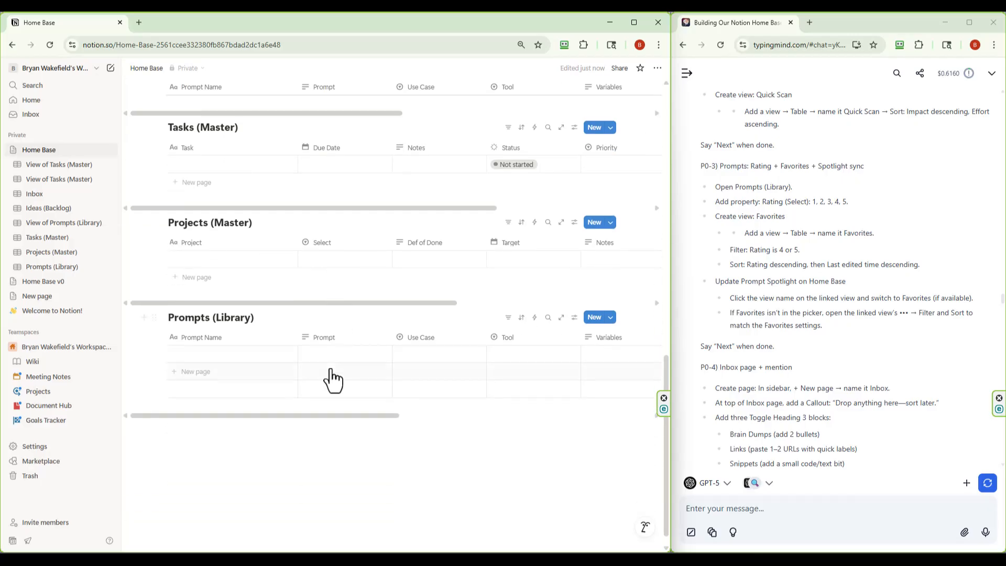
pyautogui.click(509, 320)
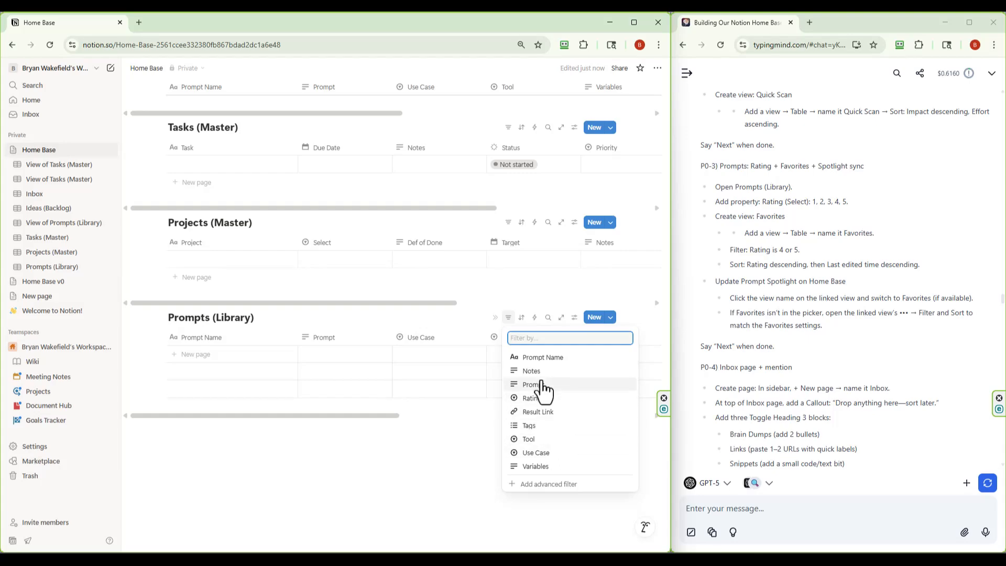
pyautogui.click(419, 464)
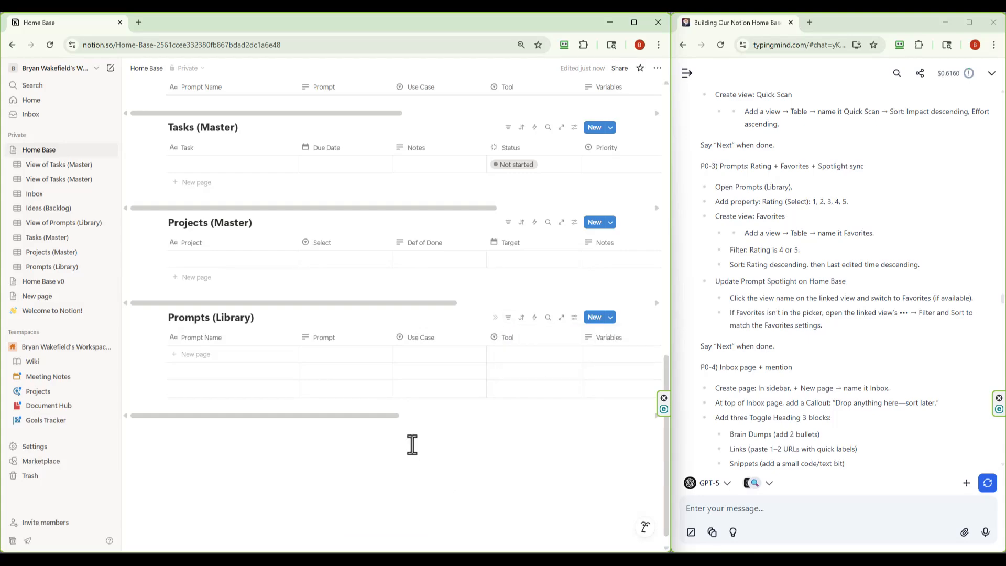
# Review the columns of Prompts (Library), add an empty row and check the options of its Rating property
pyautogui.hscroll(5, 453, 362)
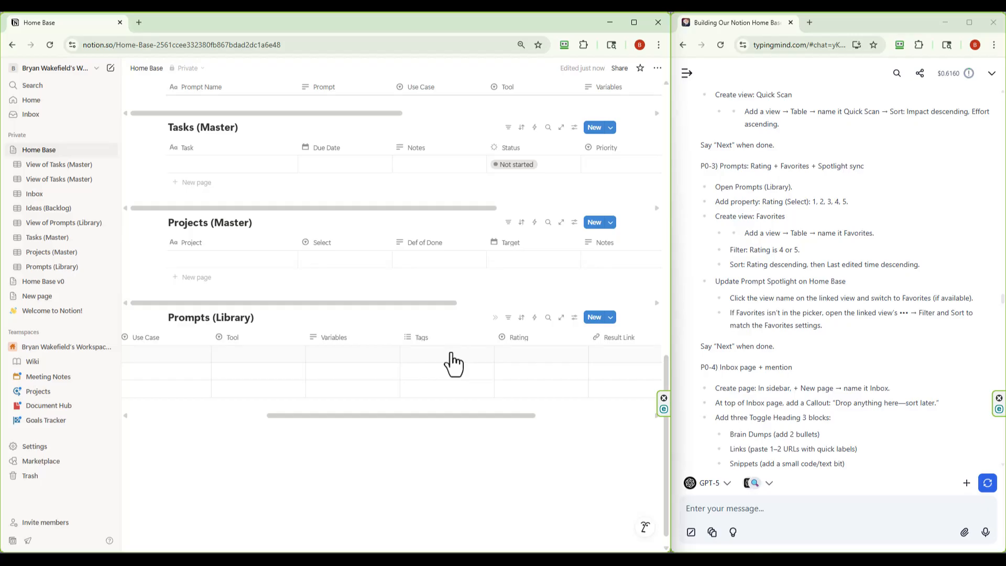
pyautogui.hscroll(4, 453, 361)
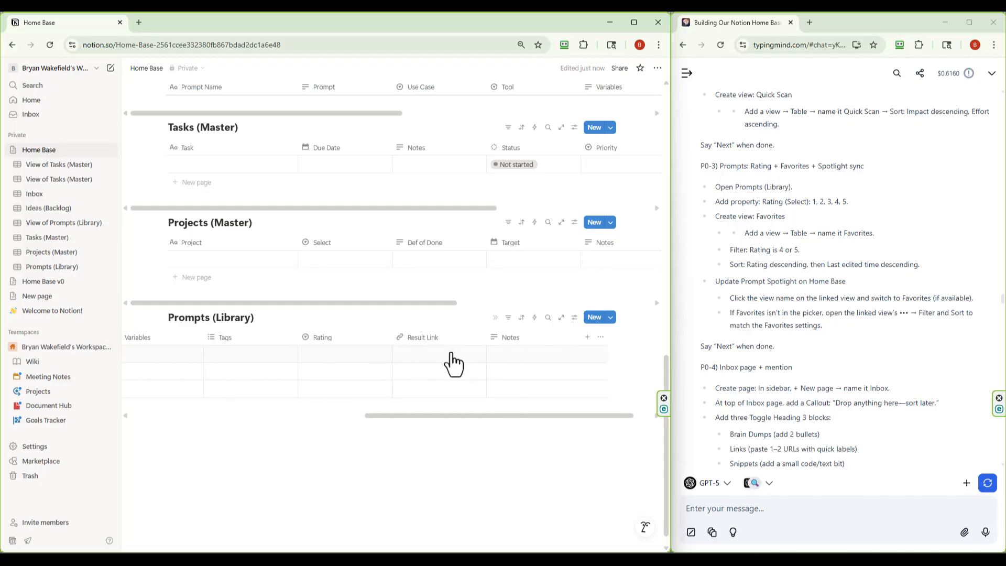
pyautogui.hscroll(-8, 454, 362)
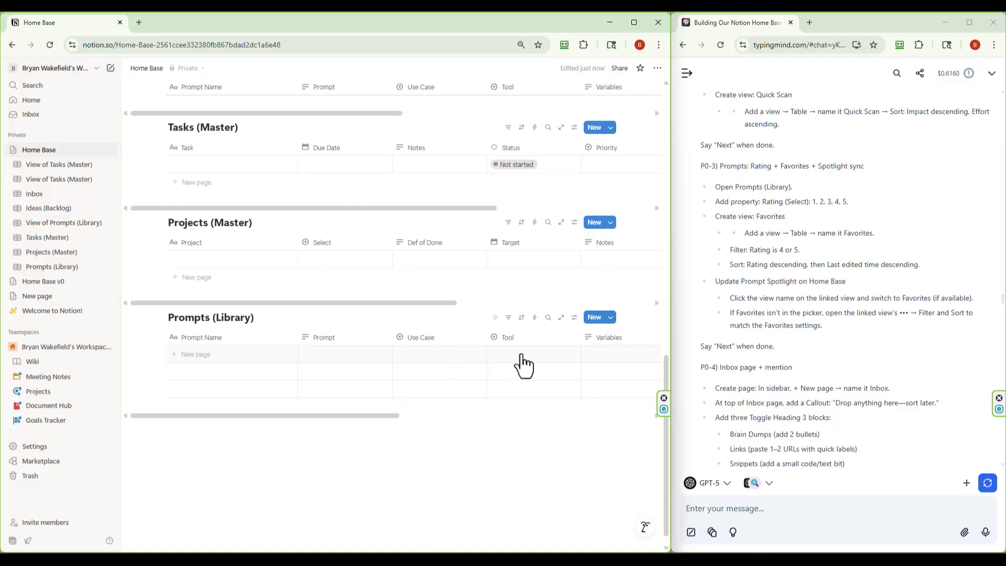
pyautogui.hscroll(5, 524, 365)
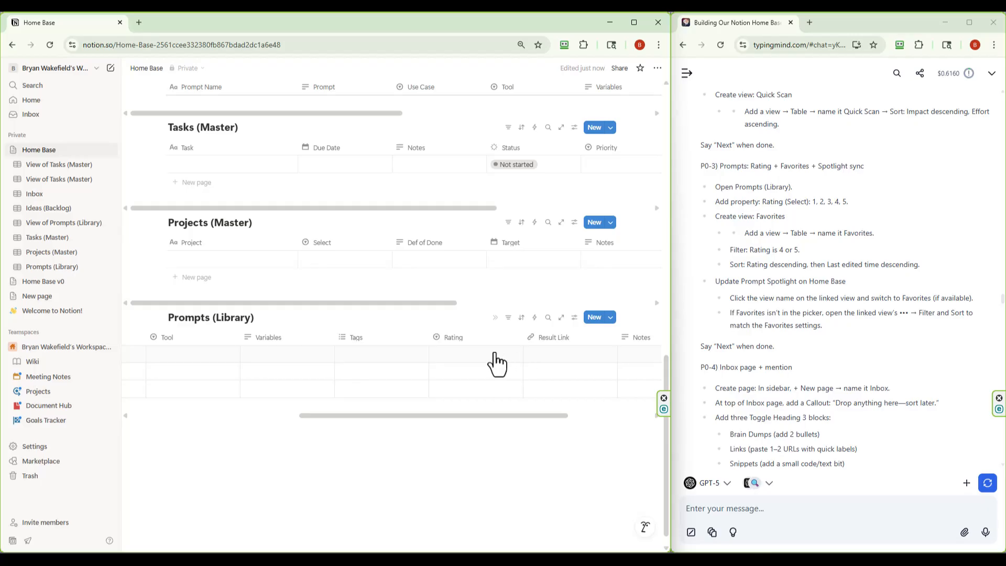
pyautogui.hscroll(-5, 495, 361)
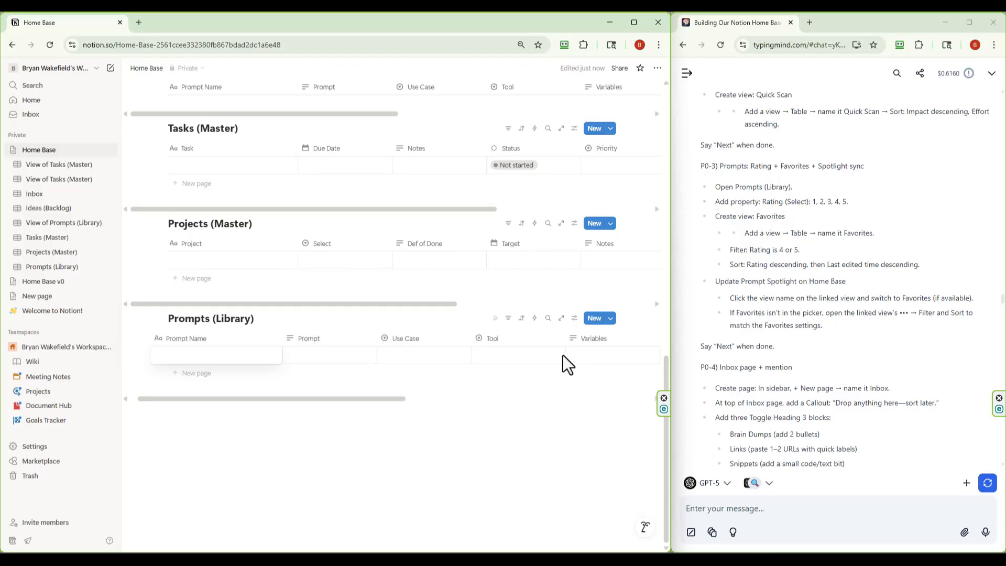
pyautogui.press('Escape')
pyautogui.hscroll(4, 514, 360)
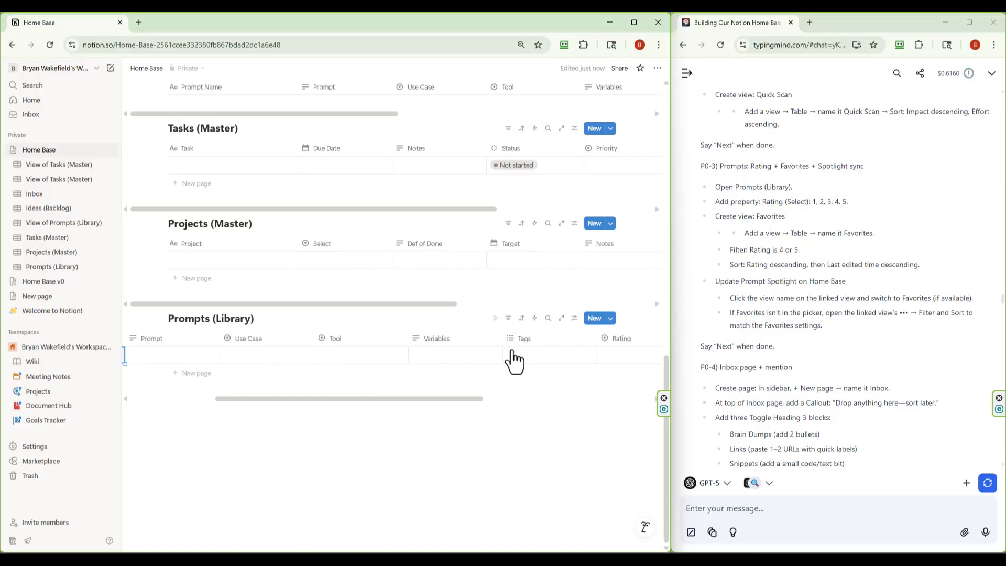
pyautogui.hscroll(3, 514, 361)
pyautogui.click(516, 362)
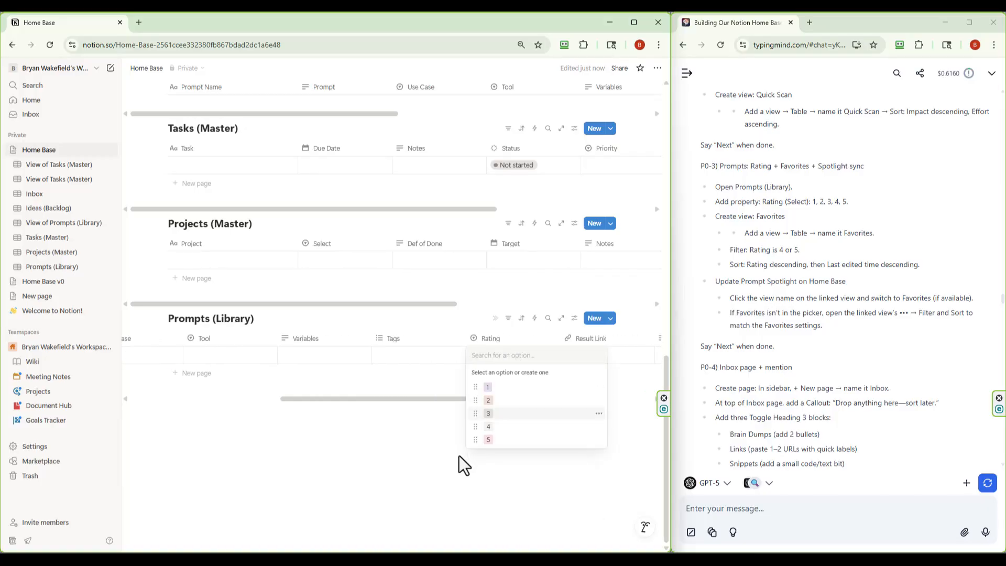
pyautogui.press('Escape')
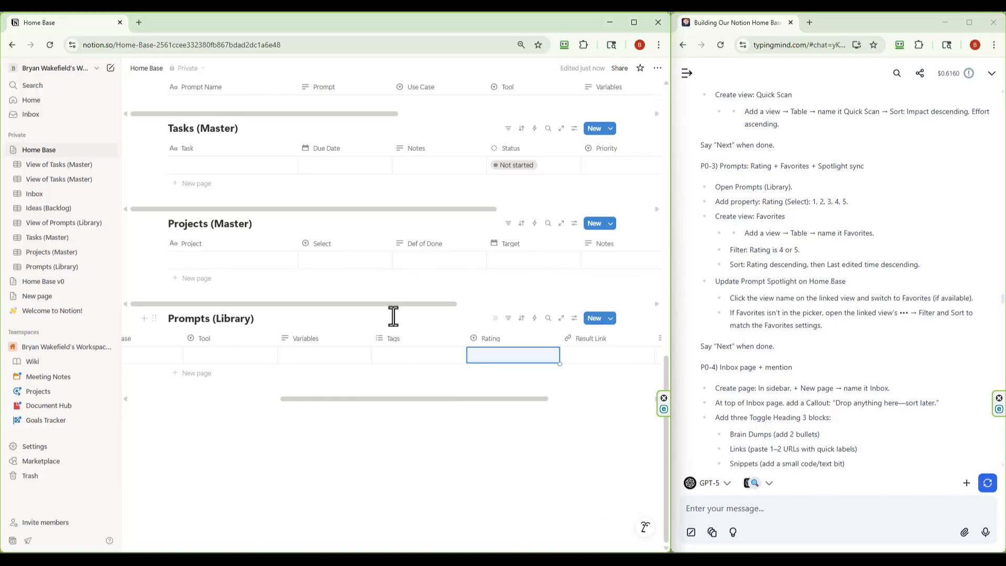
# Start an empty text block below the Prompts (Library) table at the end of Home Base
pyautogui.scroll(1, 435, 324)
pyautogui.scroll(1, 435, 324)
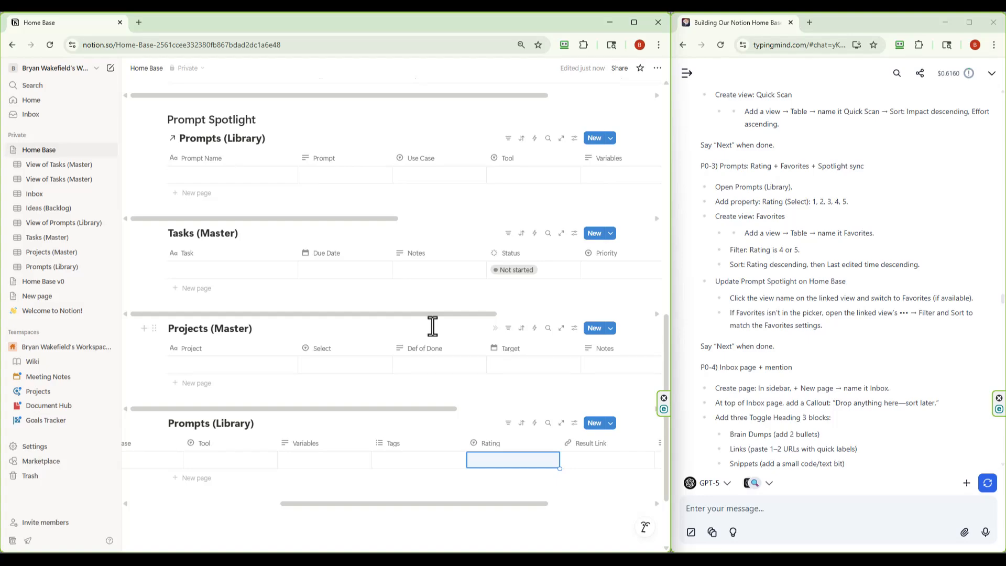
pyautogui.scroll(-1, 433, 326)
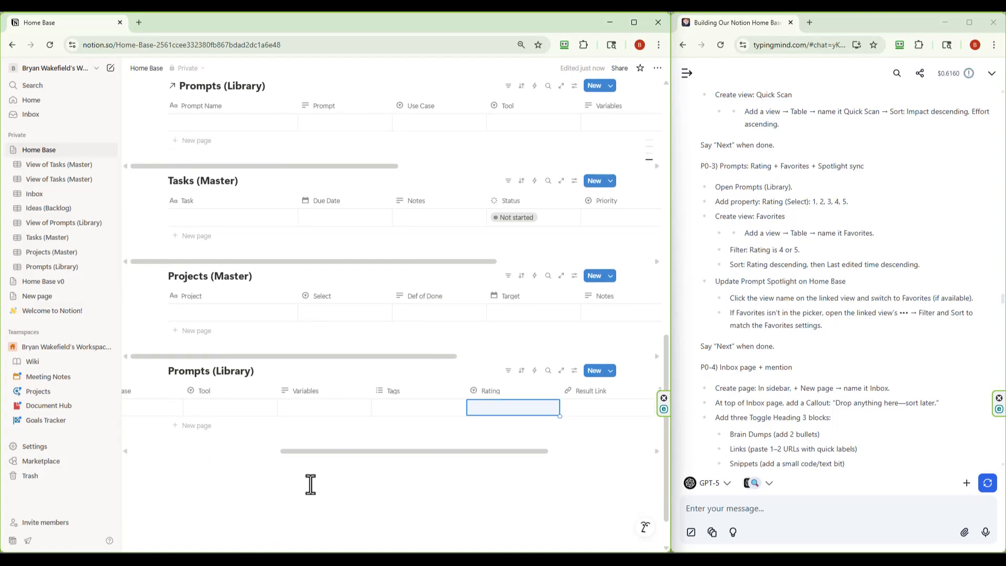
pyautogui.click(311, 485)
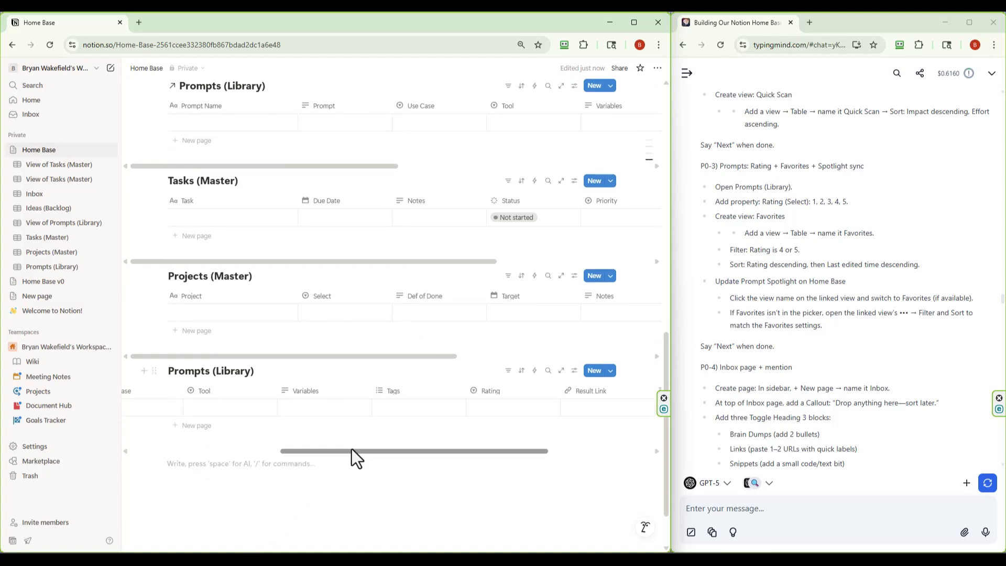
# Review the sections of Home Base and the chat's P0-4 instructions on the Inbox page and mention
pyautogui.moveTo(351, 448); pyautogui.dragTo(180, 450)
pyautogui.scroll(1, 294, 363)
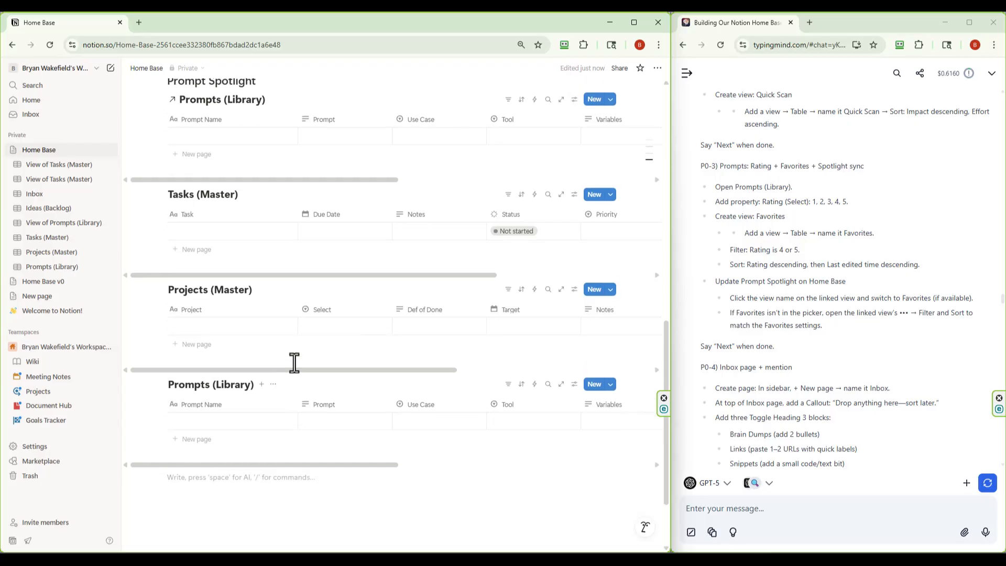
pyautogui.scroll(2, 294, 362)
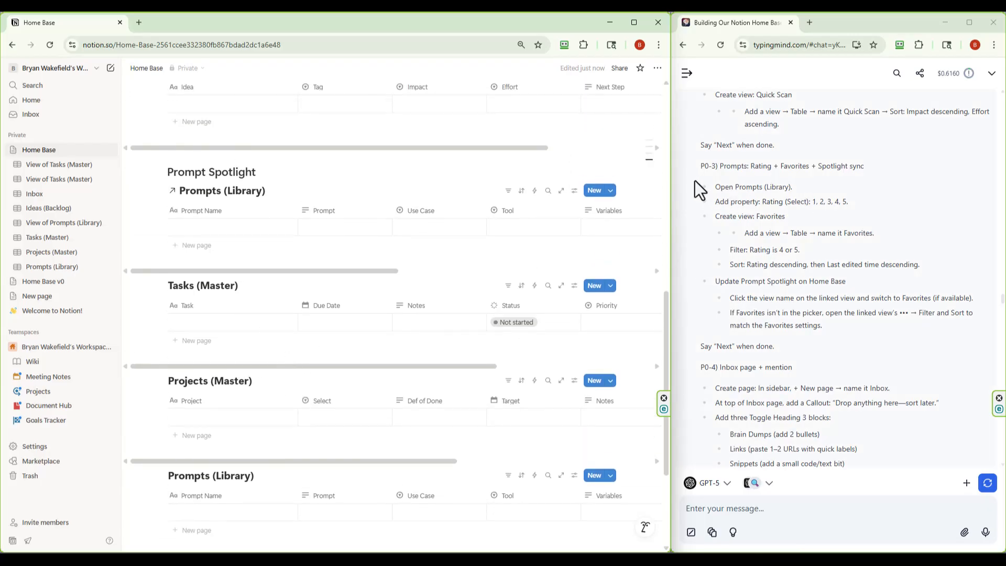
pyautogui.scroll(-4, 691, 213)
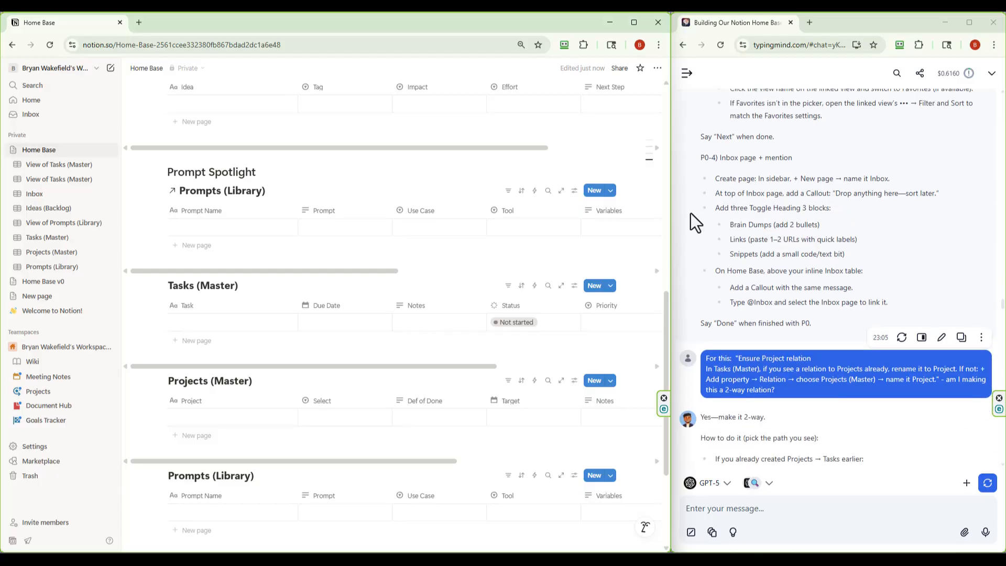
pyautogui.scroll(-1, 691, 213)
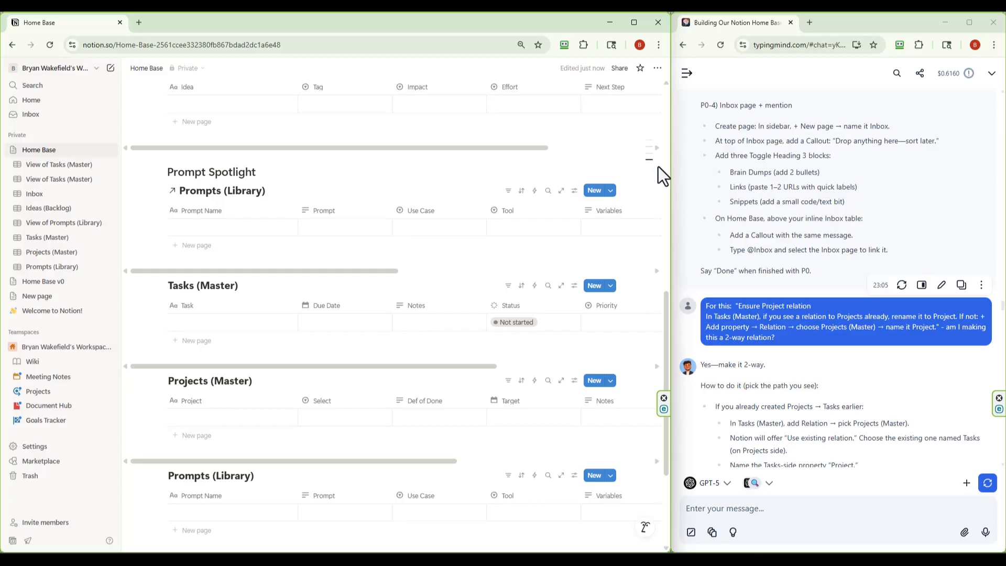
pyautogui.scroll(-3, 228, 330)
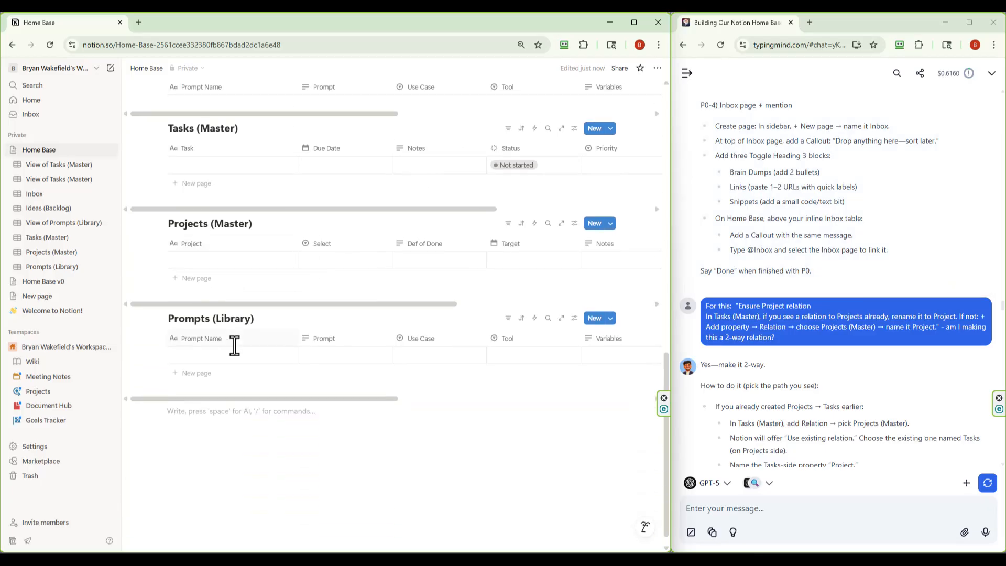
pyautogui.scroll(15, 234, 345)
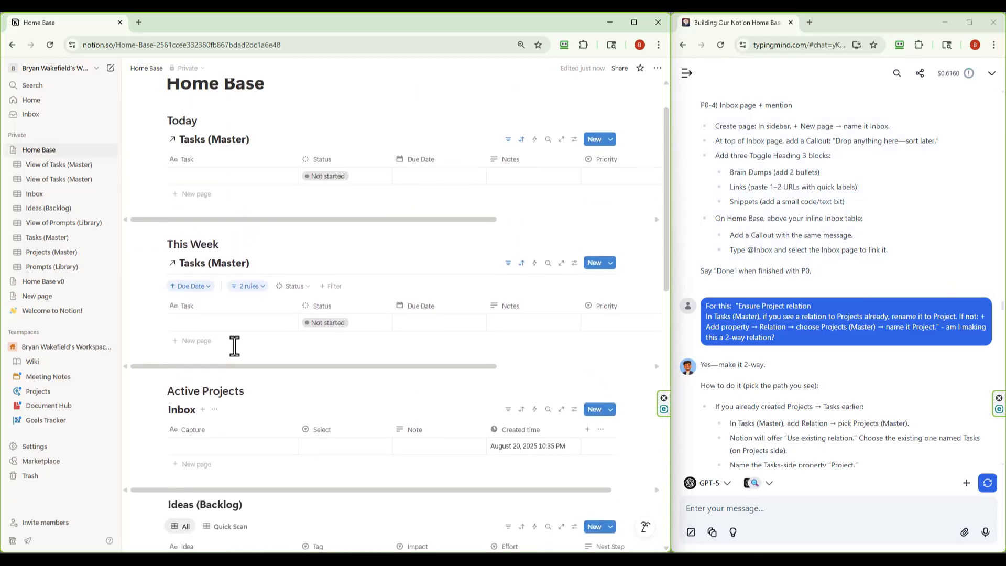
pyautogui.scroll(-6, 234, 346)
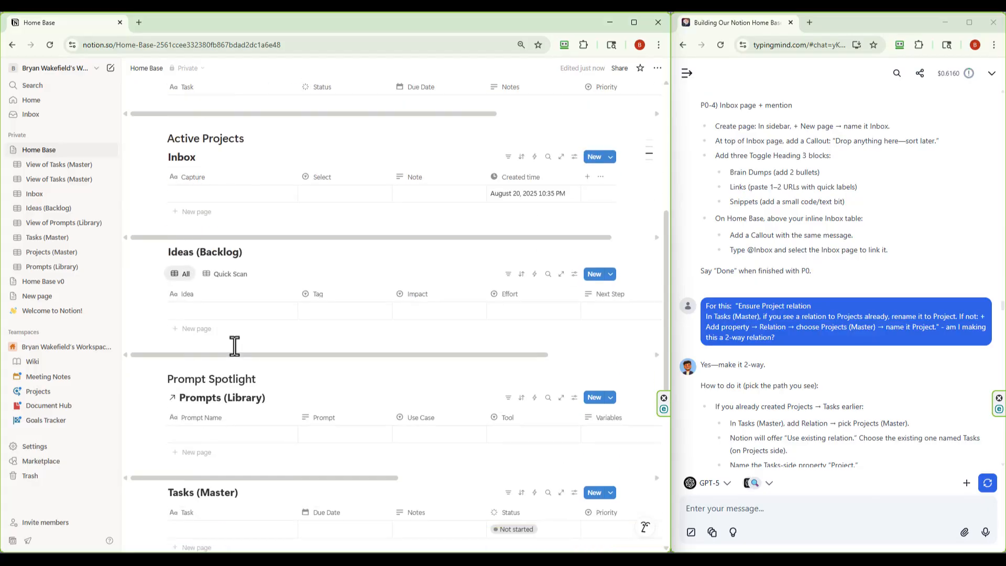
pyautogui.scroll(6, 234, 346)
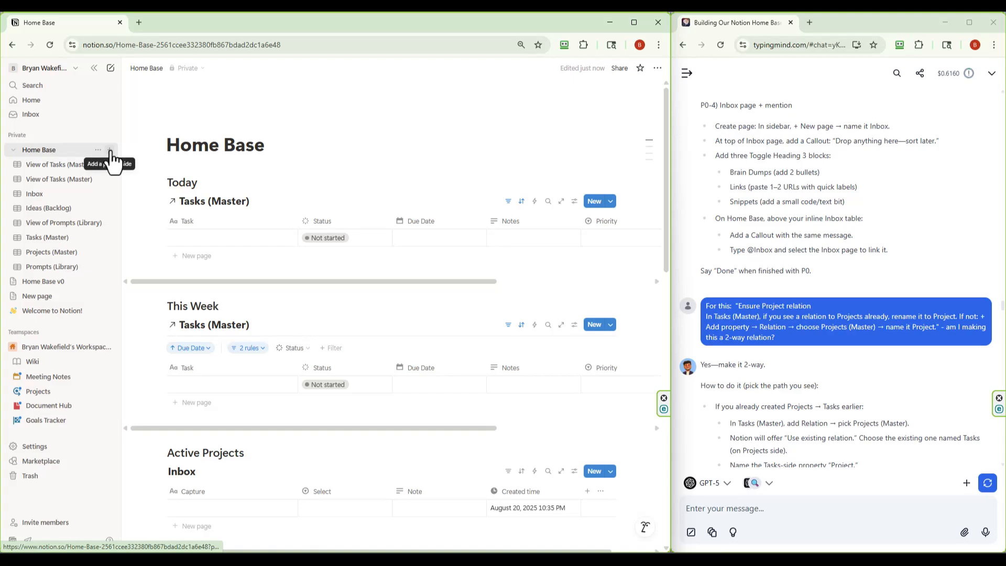
# Add a page named Inbox inside Home Base and start its body text
pyautogui.click(110, 150)
pyautogui.write('INb')
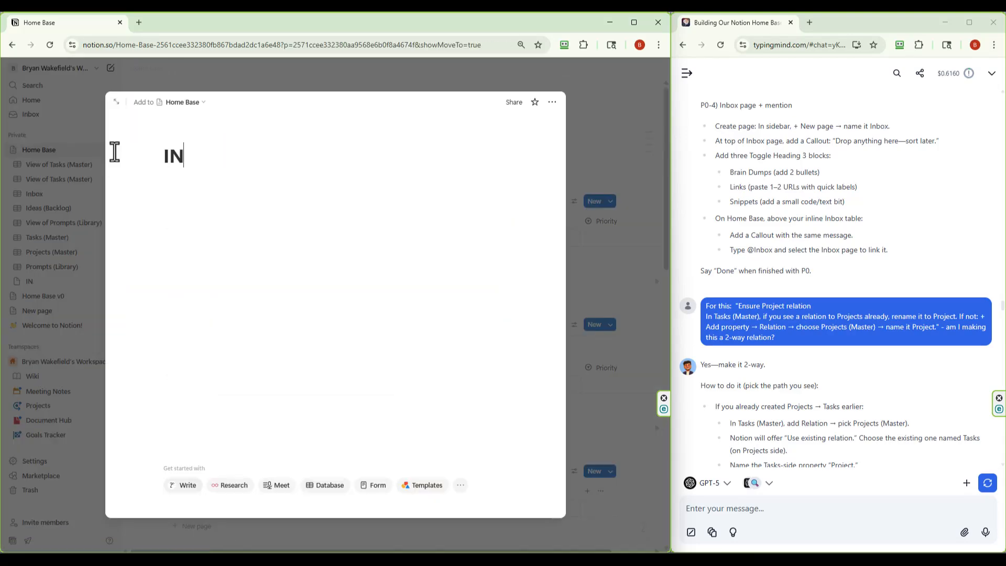
pyautogui.press('BackSpace')
pyautogui.press('BackSpace')
pyautogui.write('nbox')
pyautogui.press('Return')
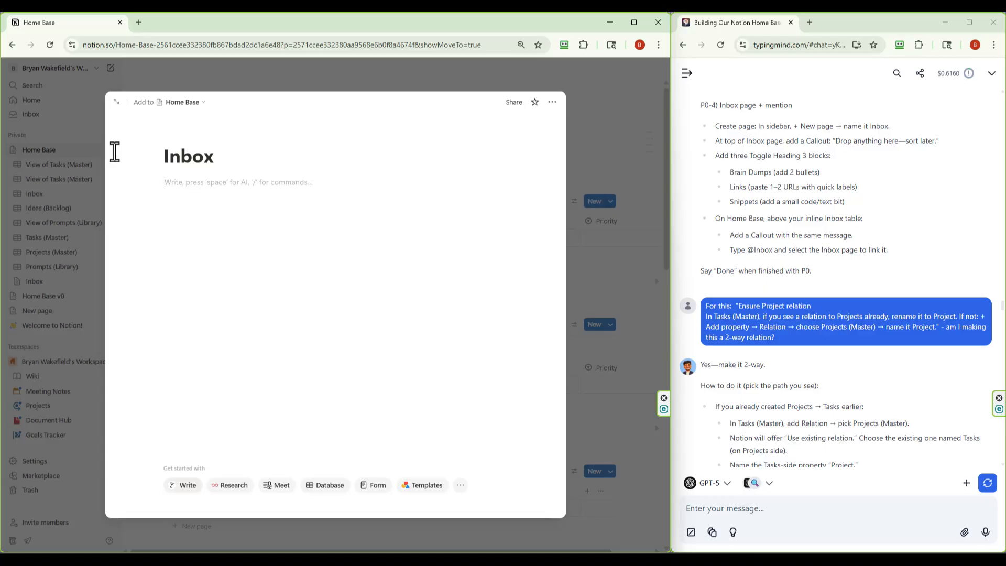
# Insert a callout reading "Drop anything here — sort later." at the start of the Inbox page, followed by an empty line
pyautogui.write('/ca')
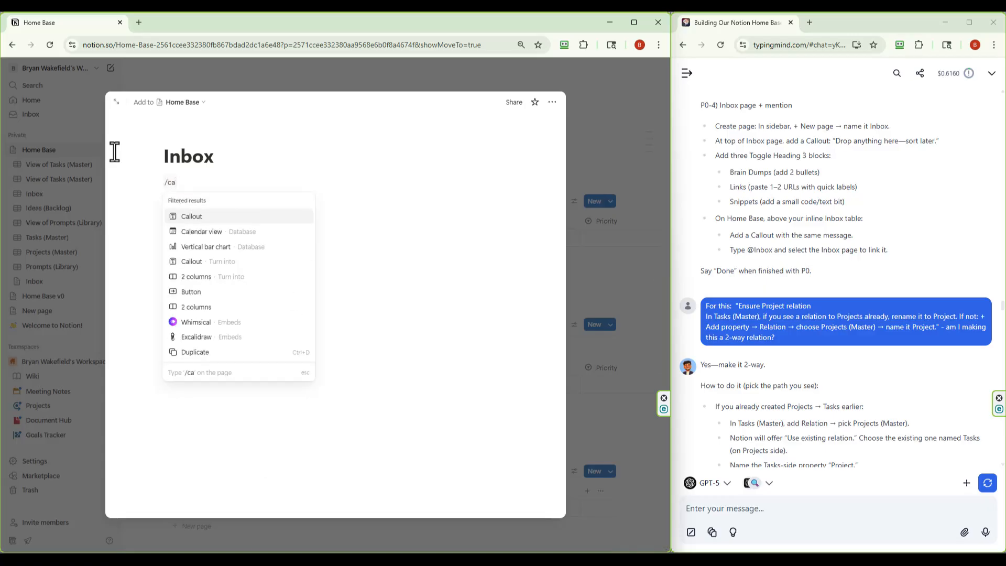
pyautogui.click(207, 218)
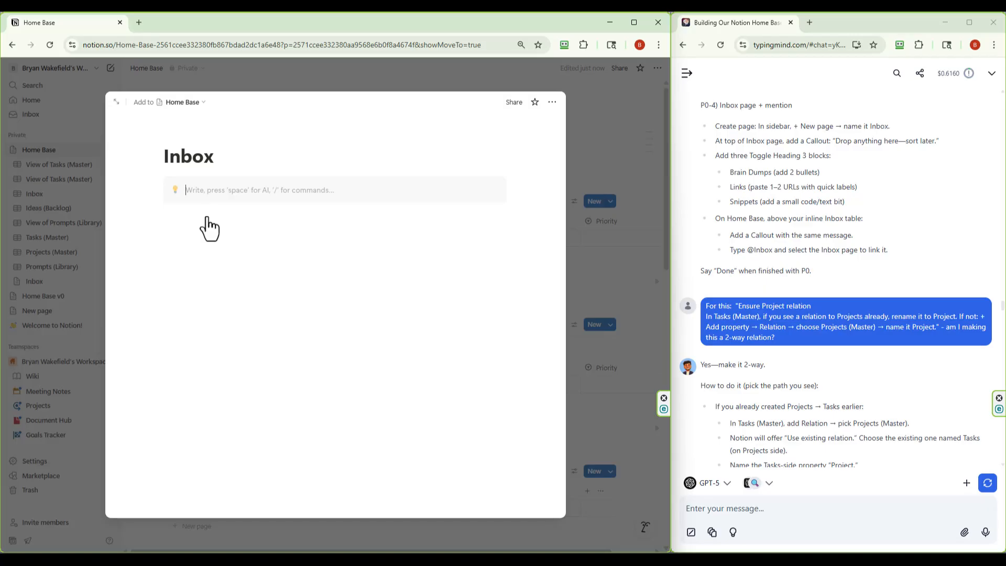
pyautogui.write('Drp')
pyautogui.write('p anything')
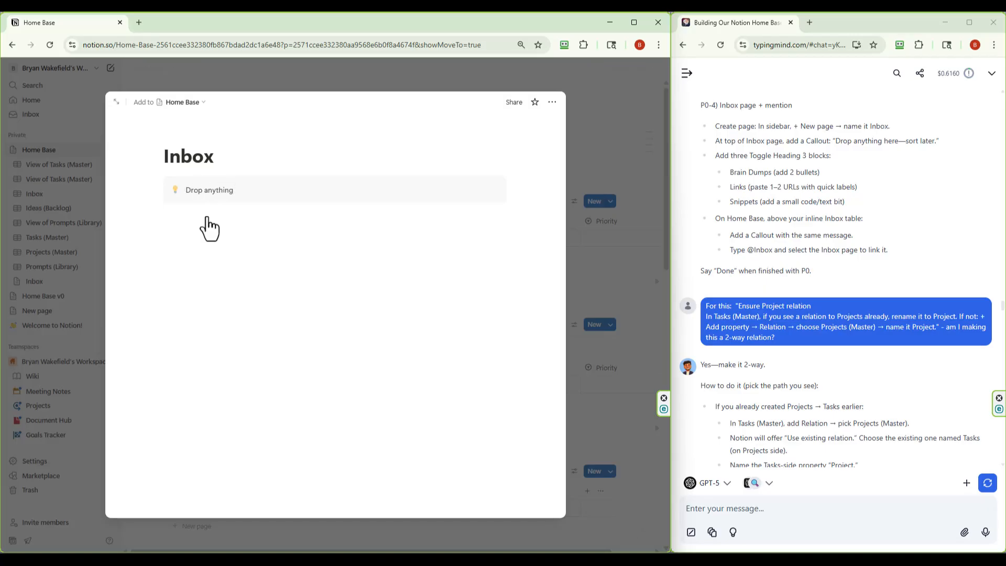
pyautogui.write(' here -')
pyautogui.press('BackSpace')
pyautogui.write('sort later.')
pyautogui.click(193, 228)
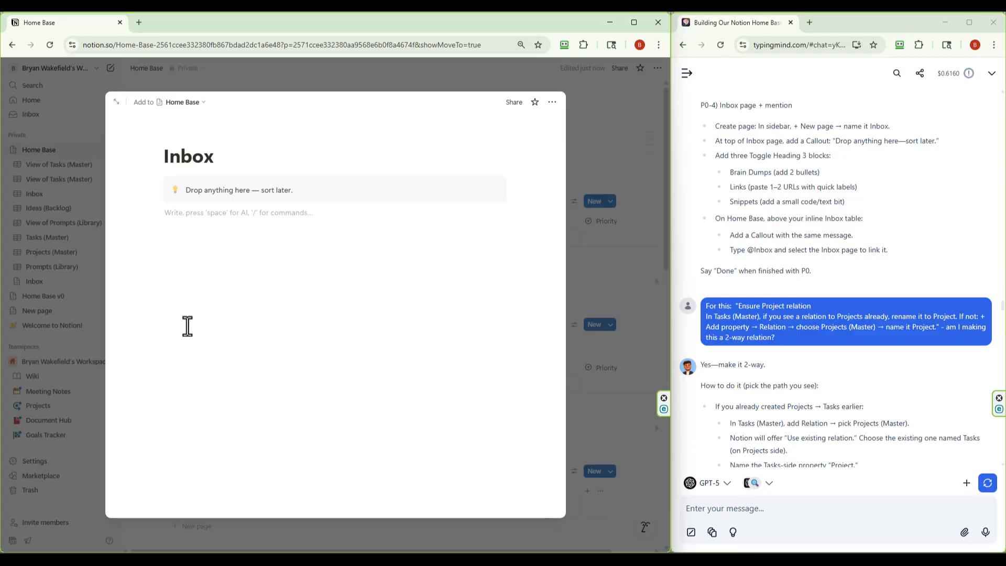
# Add a Toggle heading 3 with the placeholder text "a" below the callout
pyautogui.write('/h3')
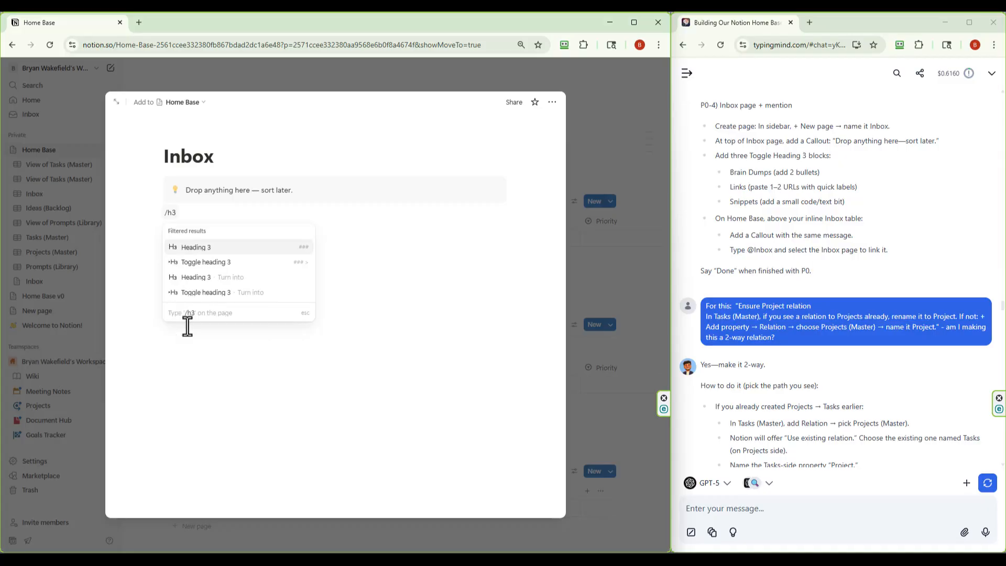
pyautogui.press('Down')
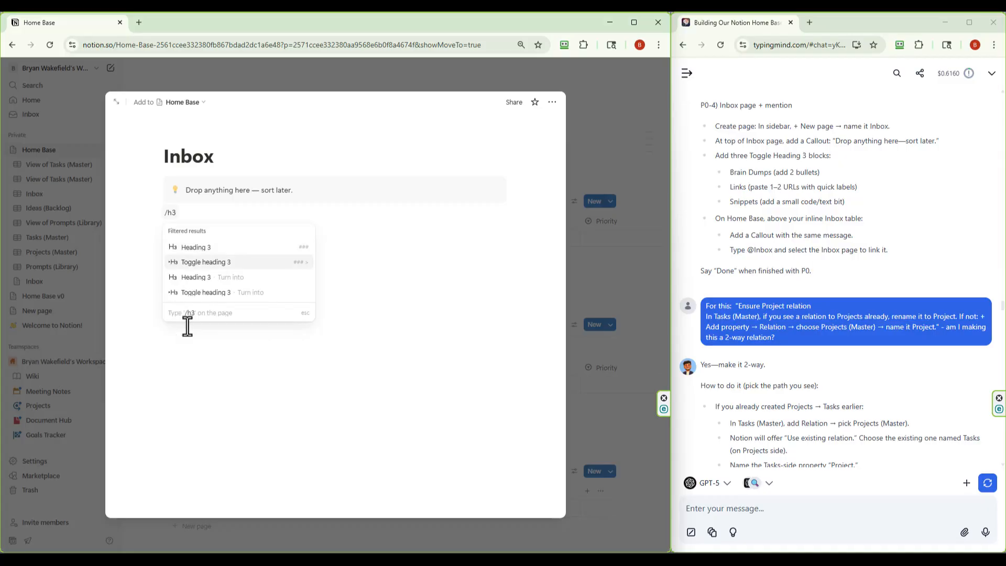
pyautogui.press('Return')
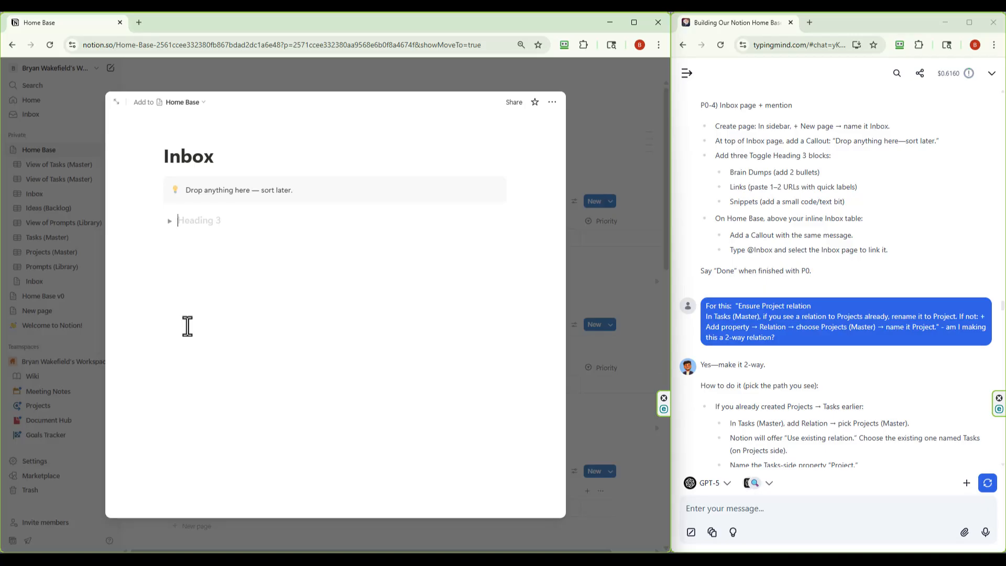
pyautogui.write('a')
pyautogui.press('Return')
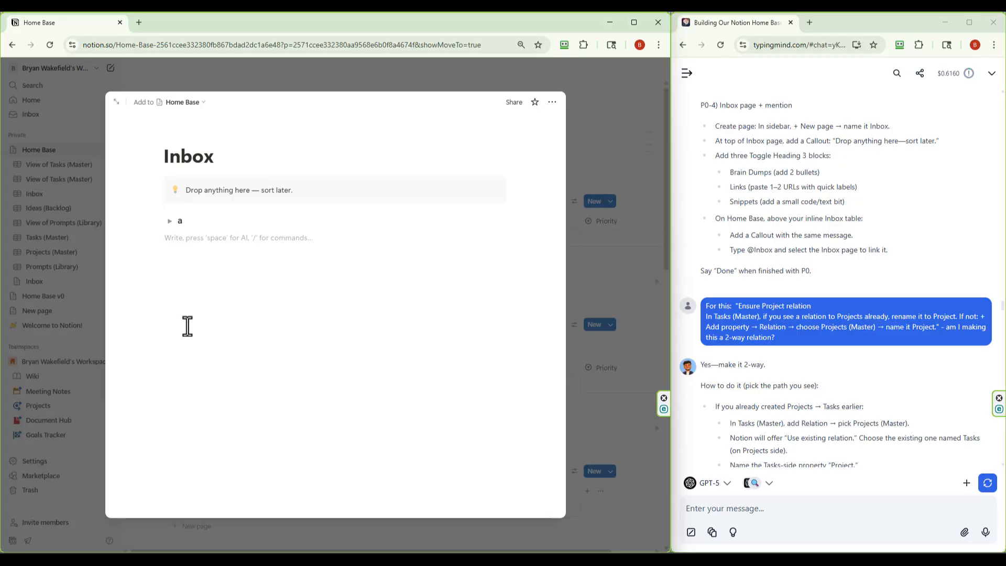
# Add an empty Heading 3 and an empty Toggle heading 3 below the first toggle heading
pyautogui.write('/h3')
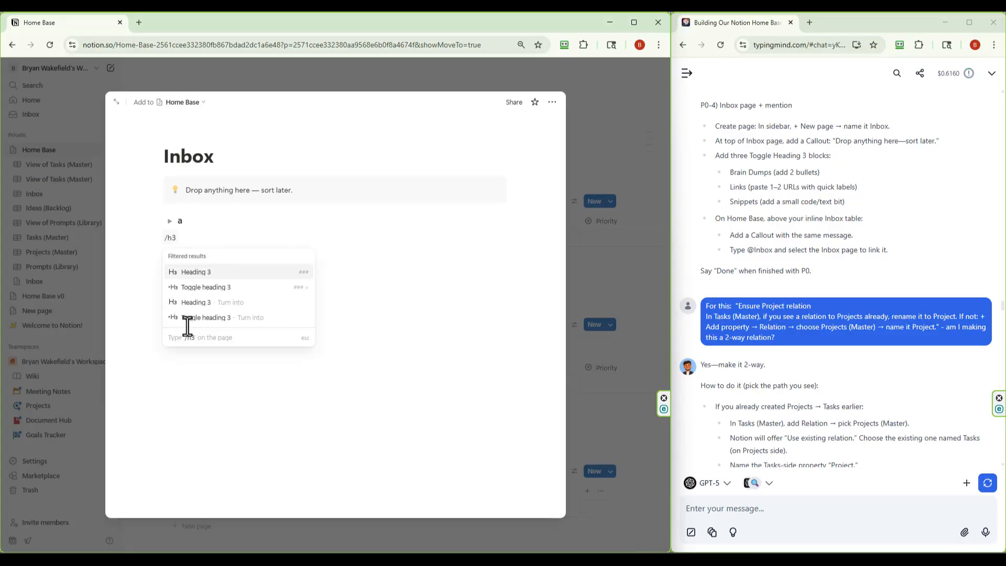
pyautogui.click(199, 291)
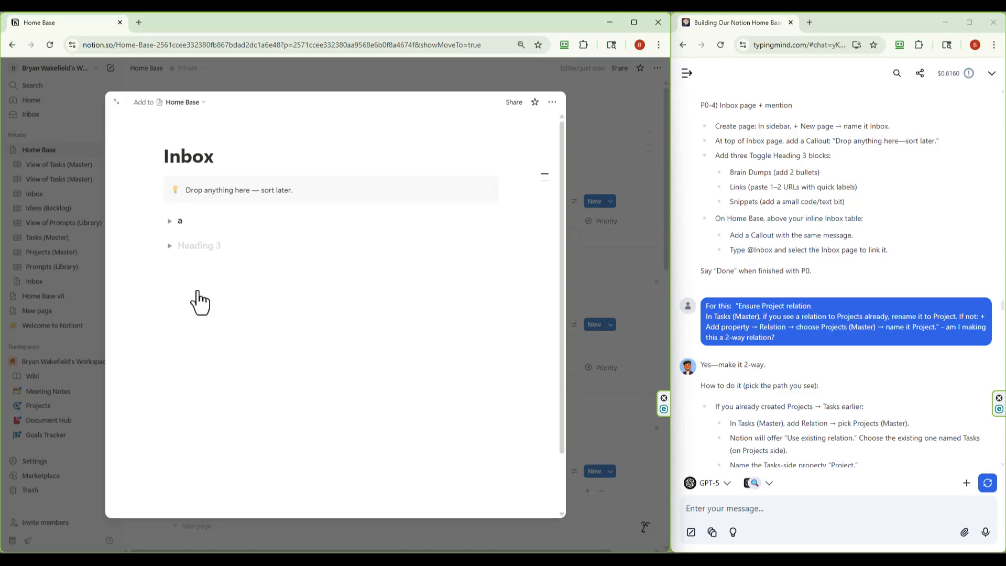
pyautogui.press('BackSpace')
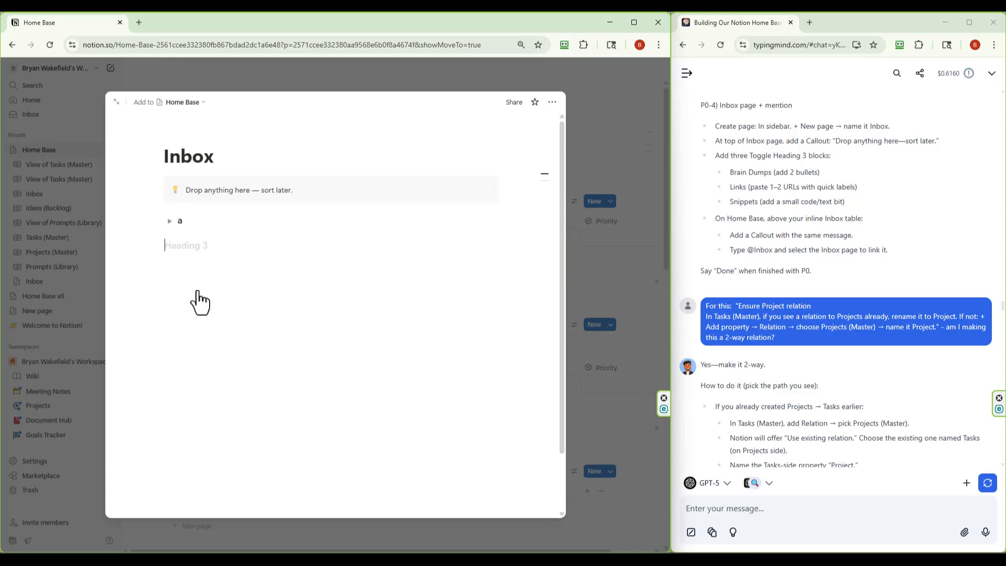
pyautogui.press('Return')
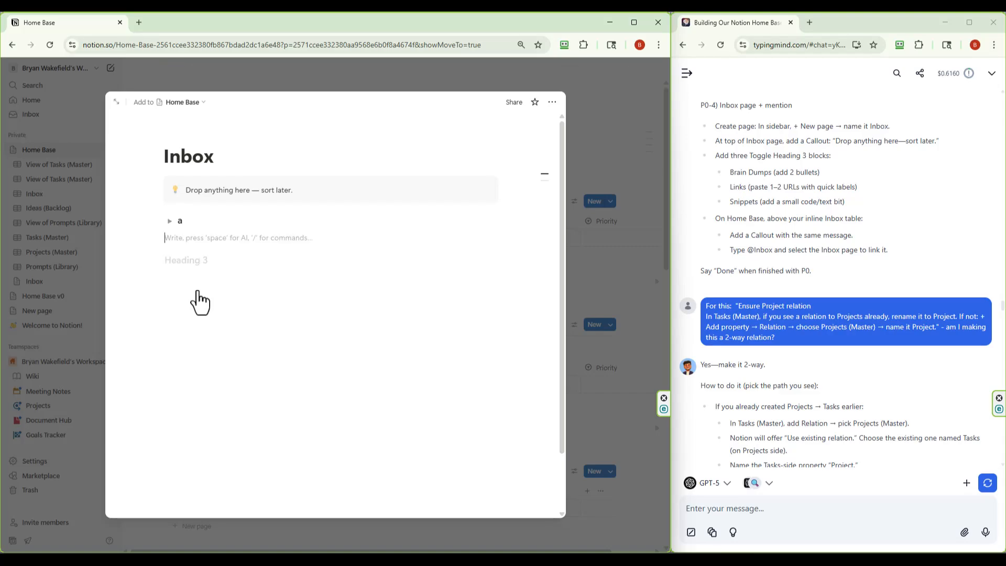
pyautogui.press('Down')
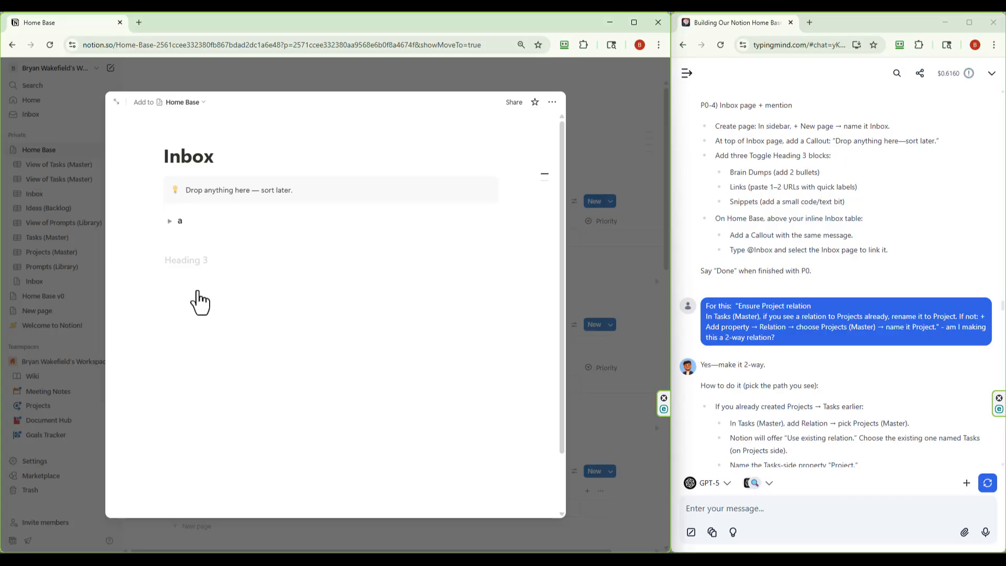
pyautogui.write('/h3')
pyautogui.press('Down')
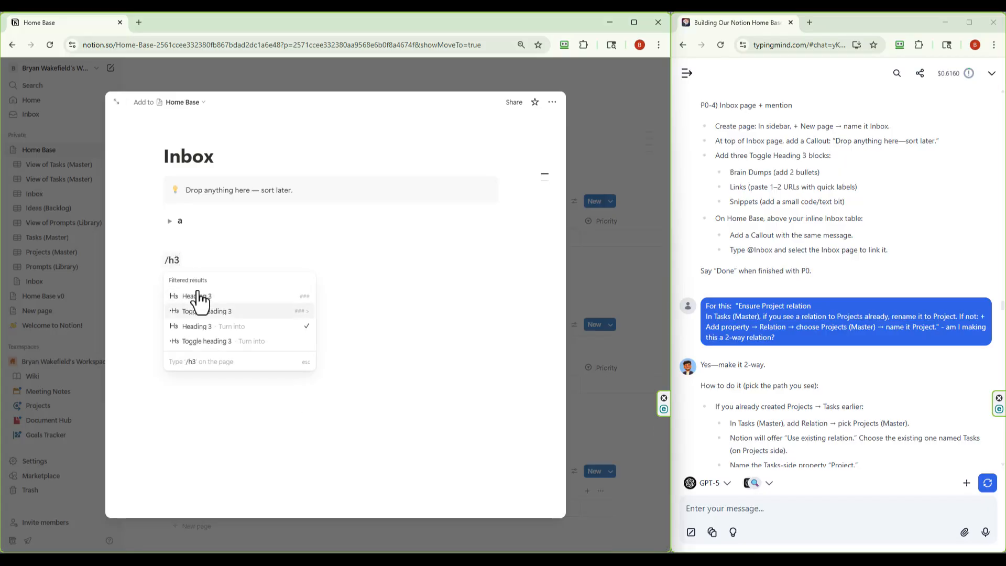
pyautogui.press('Return')
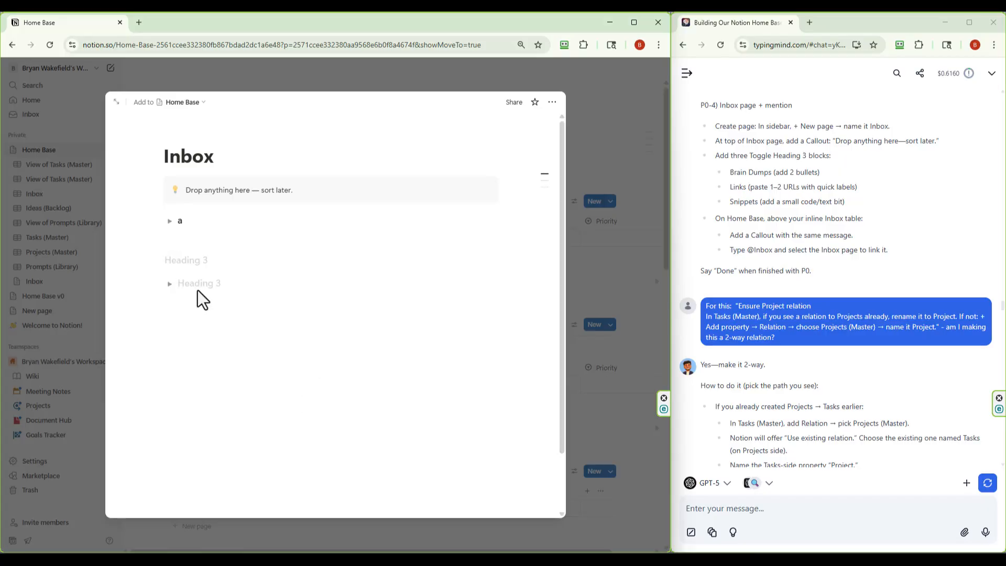
# Replace the first toggle heading's placeholder text with "Brain Dumps"
pyautogui.press('BackSpace')
pyautogui.write('Brain Dumps')
pyautogui.press('Return')
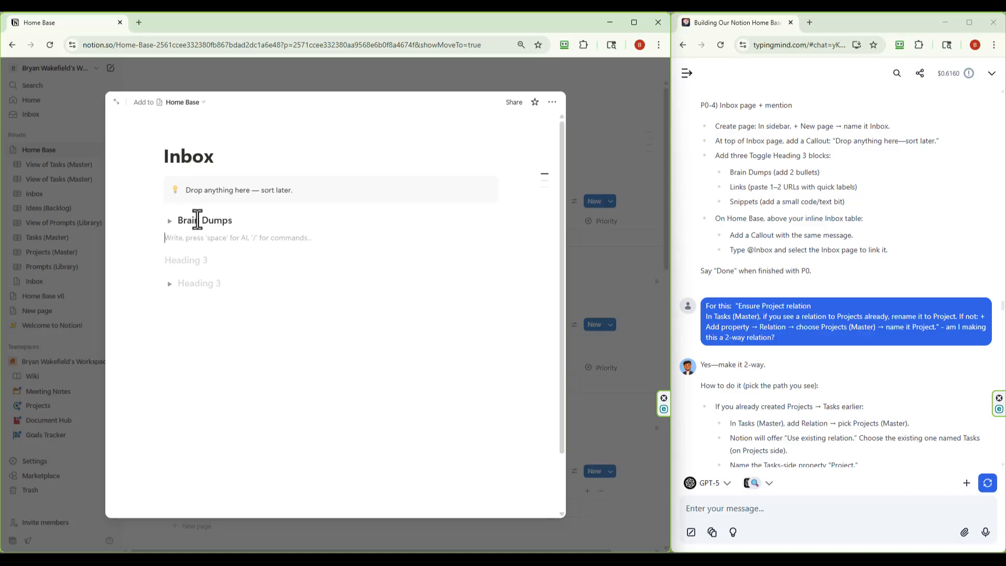
# Expand the Brain Dumps toggle and turn a placeholder line "adf" inside it into a bulleted list
pyautogui.click(170, 221)
pyautogui.click(210, 239)
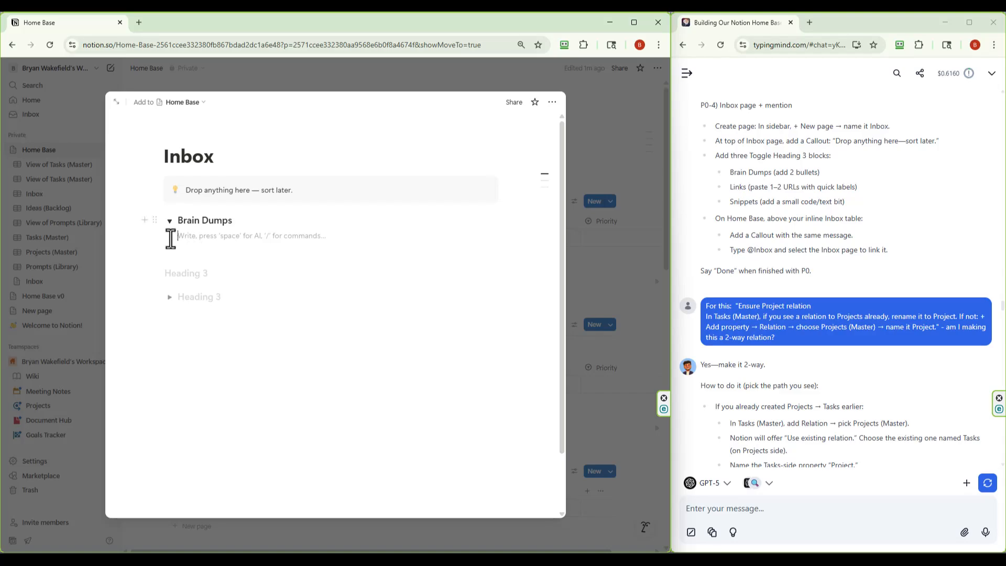
pyautogui.rightClick(188, 238)
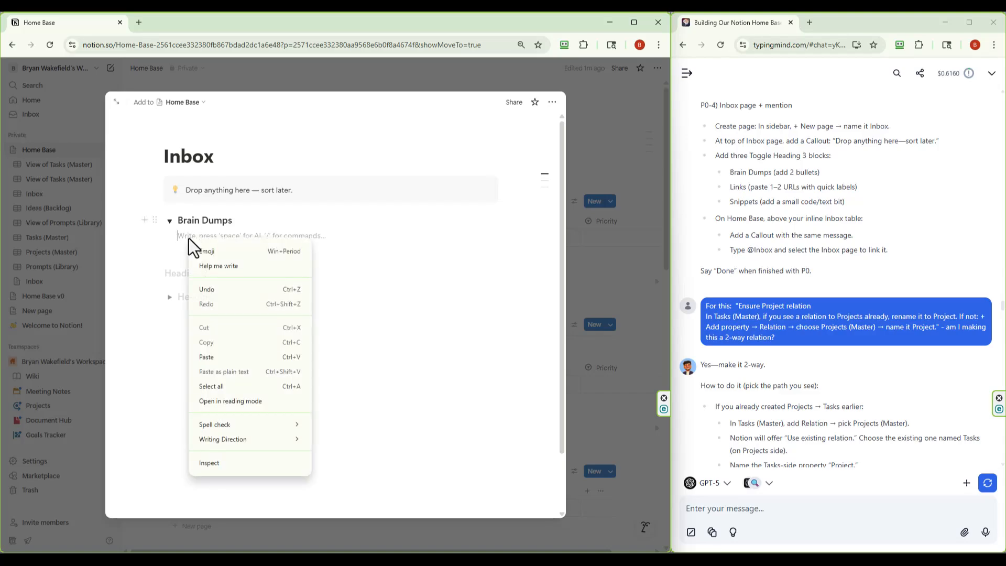
pyautogui.click(181, 236)
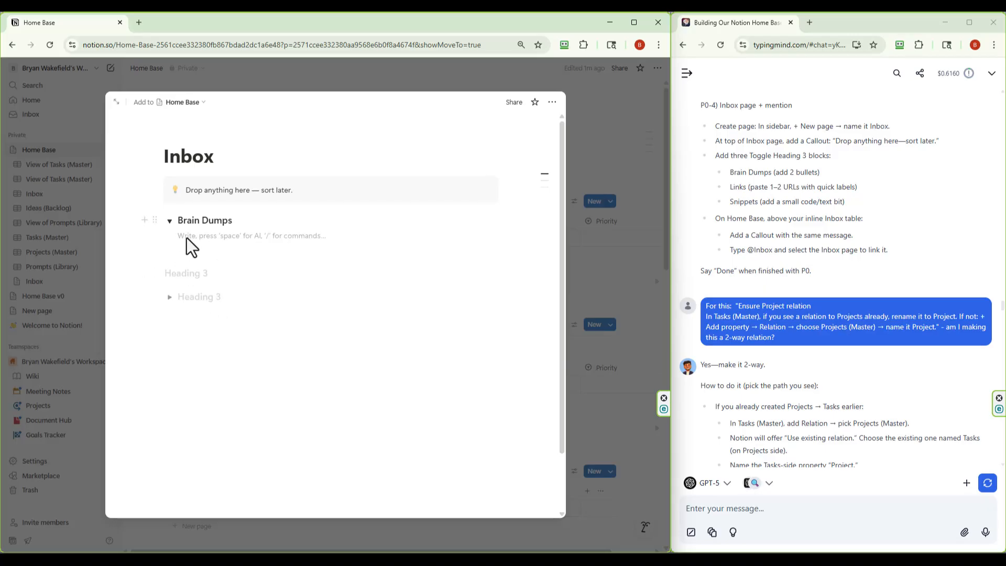
pyautogui.write('adf')
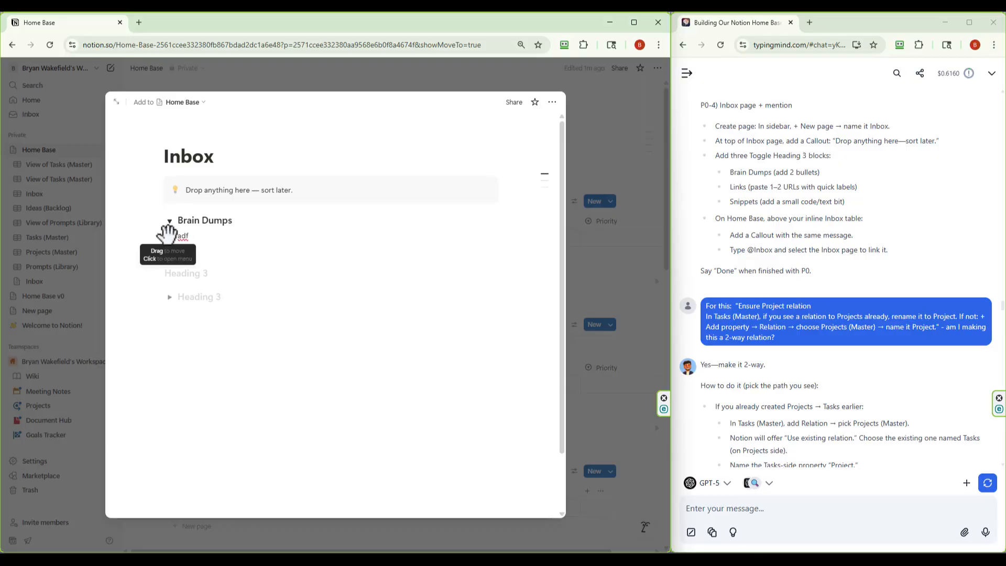
pyautogui.click(166, 233)
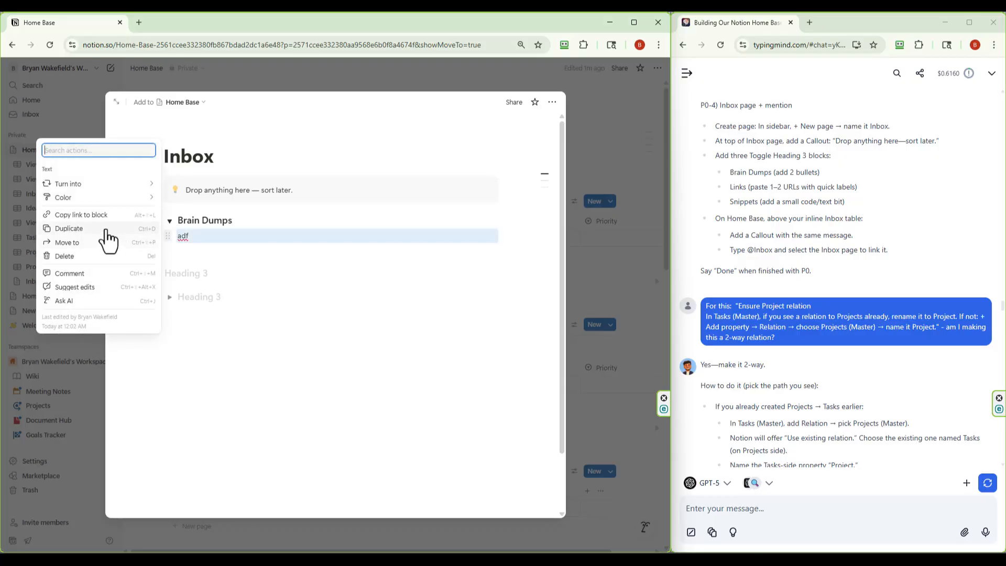
pyautogui.moveTo(95, 185)
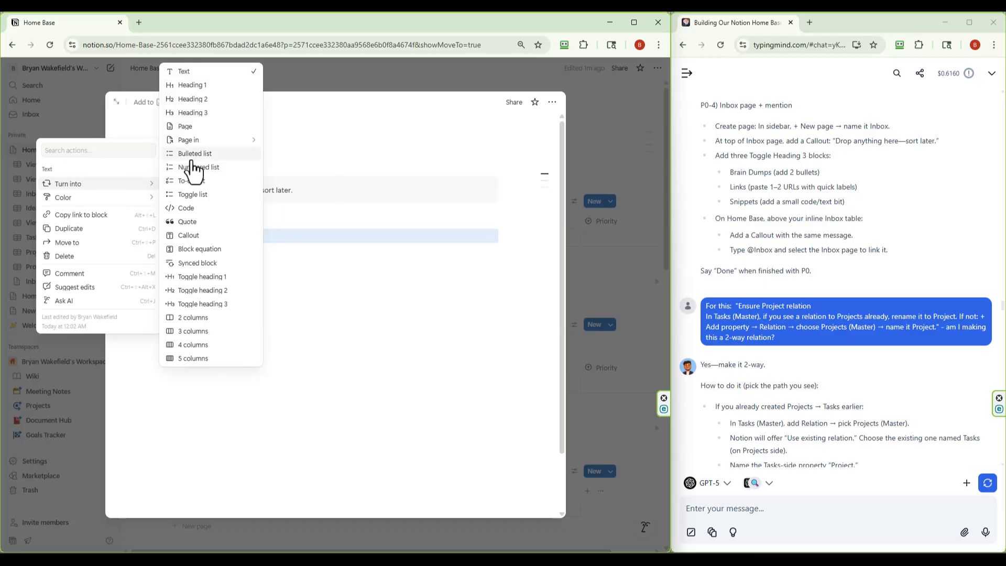
pyautogui.press('Escape')
pyautogui.click(215, 237)
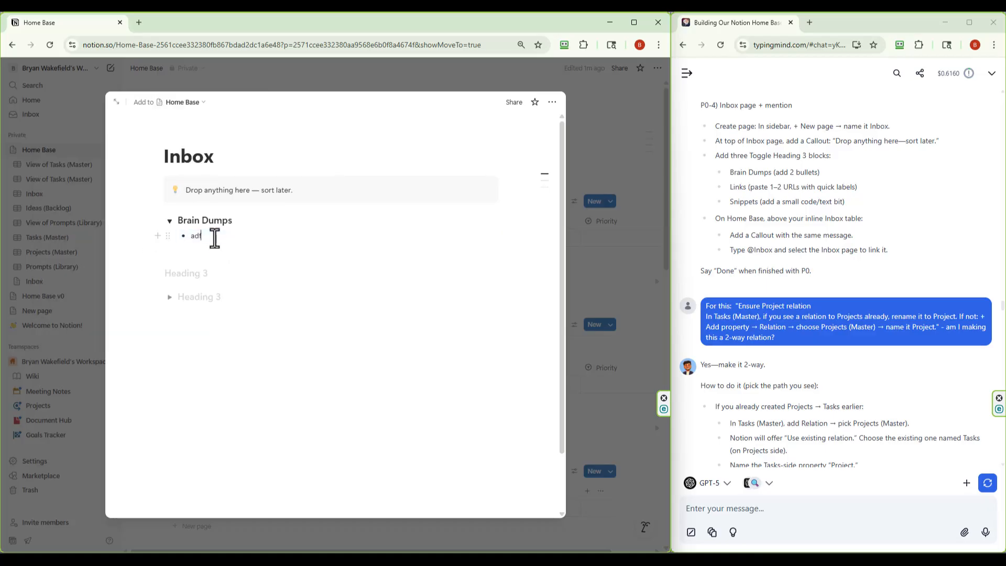
# Replace the placeholder bullet with two bullets, BD 1 and BD 2, and end the list under Brain Dumps
pyautogui.press('BackSpace')
pyautogui.press('BackSpace')
pyautogui.press('BackSpace')
pyautogui.write('BD 1')
pyautogui.press('Return')
pyautogui.write('B')
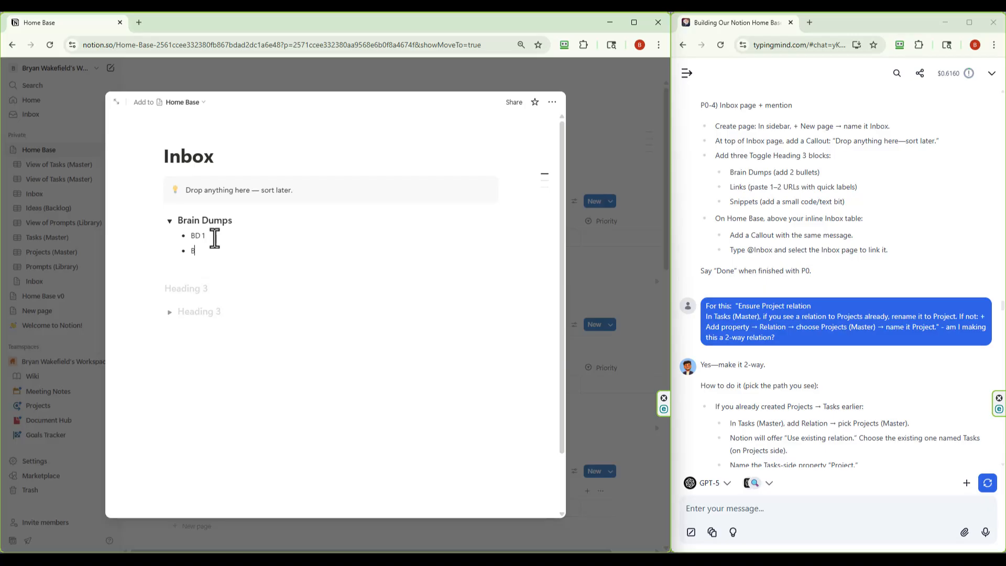
pyautogui.write('D 2')
pyautogui.press('Return')
pyautogui.press('Return')
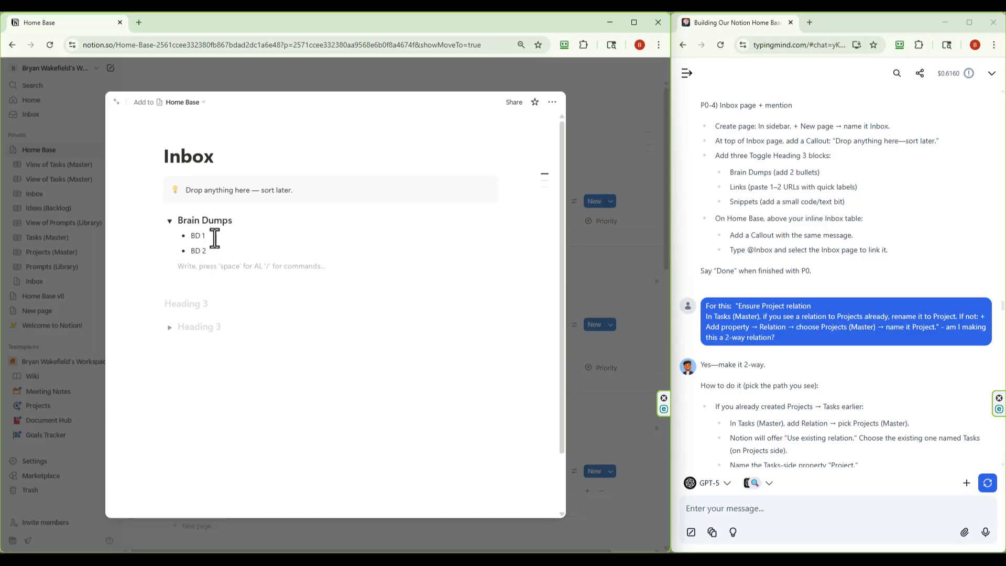
# Remove the blank lines below the BD bullets and the empty toggle heading under the empty Heading 3
pyautogui.press('Return')
pyautogui.press('Delete')
pyautogui.press('Delete')
pyautogui.press('Delete')
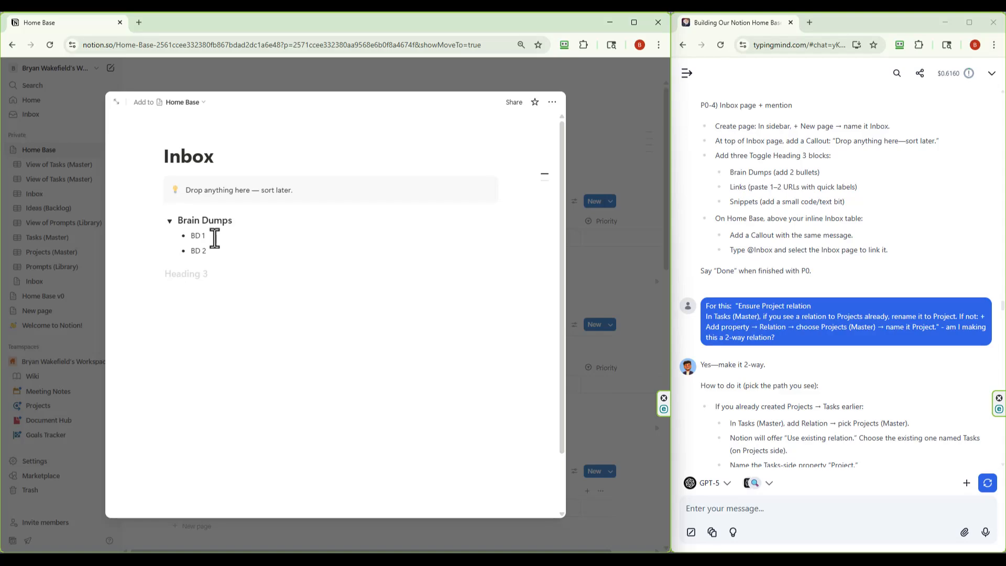
# Try to add a Toggle heading 3 titled "Links" below the empty Heading 3
pyautogui.write('/h')
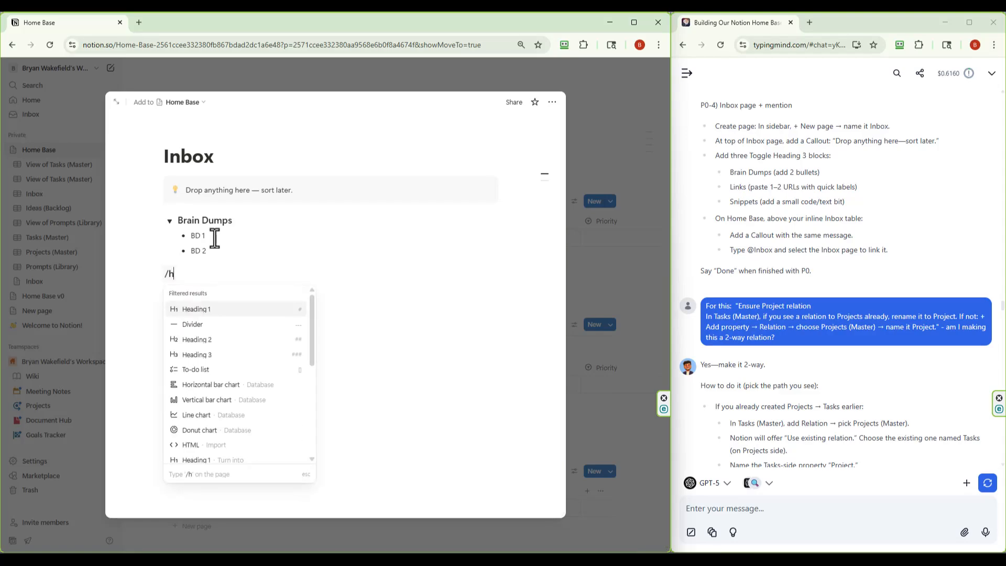
pyautogui.write('3')
pyautogui.press('Down')
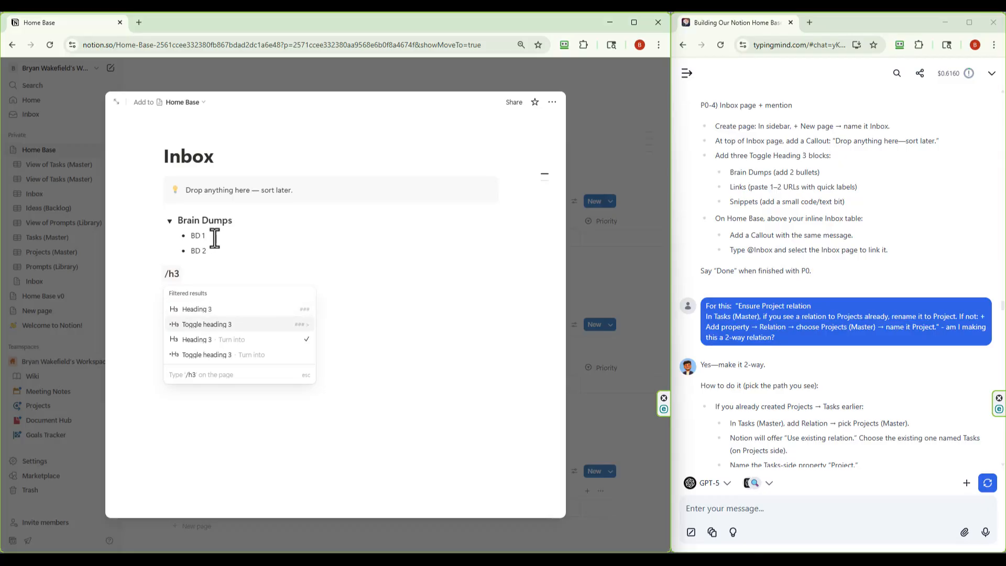
pyautogui.press('Return')
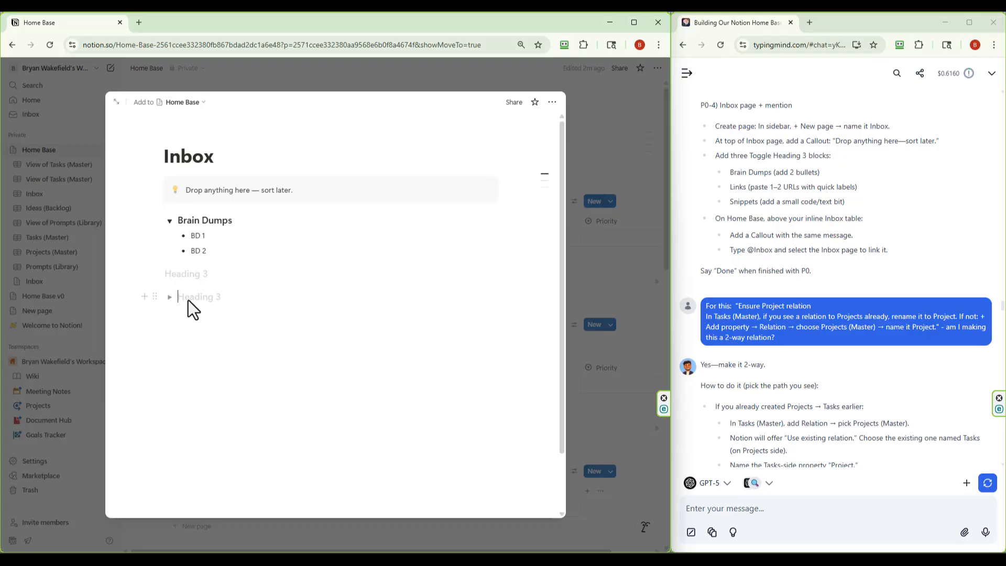
pyautogui.write('Linksl')
# Delete the new toggle heading and the empty Heading 3 below the Brain Dumps toggle
pyautogui.click(154, 297)
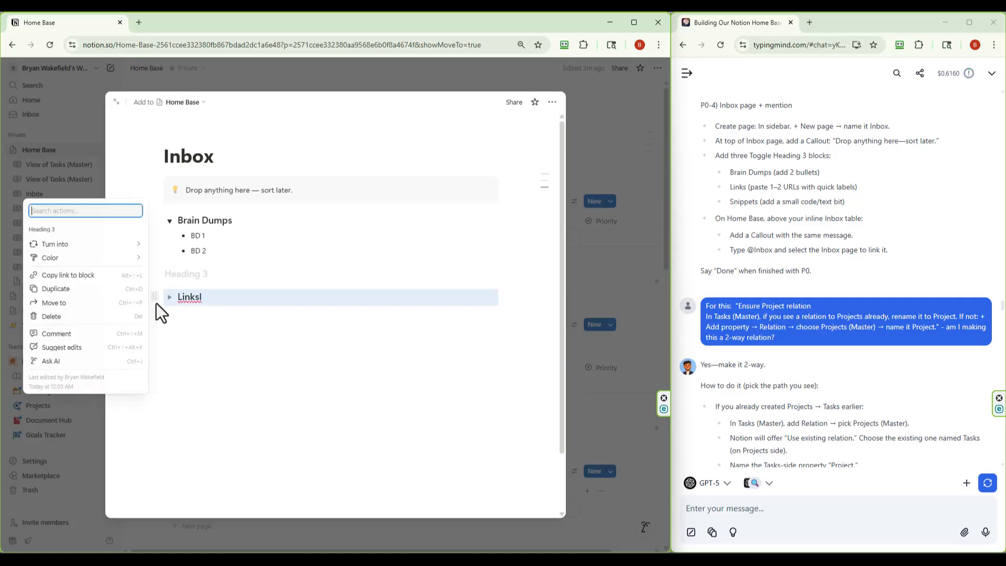
pyautogui.click(78, 317)
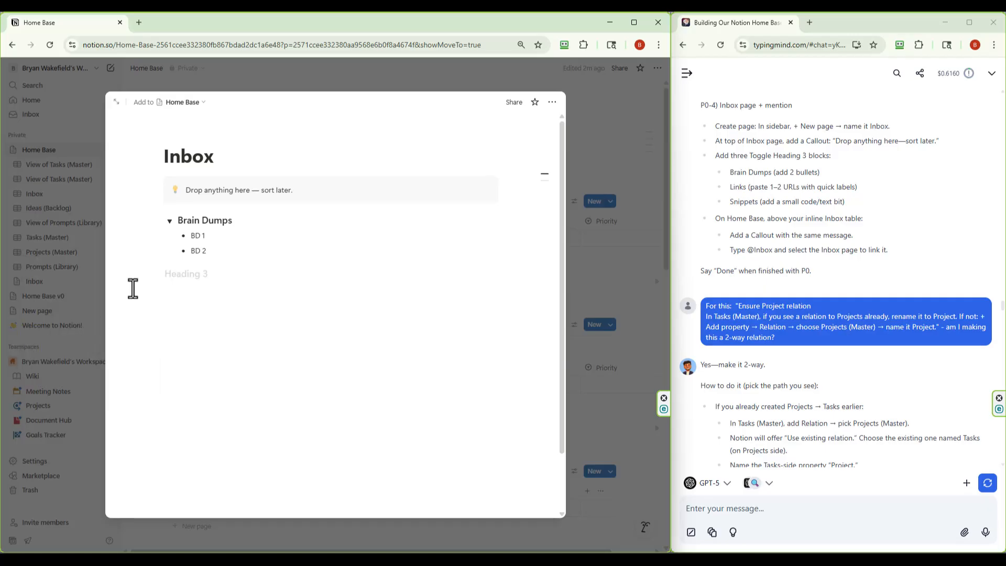
pyautogui.click(155, 273)
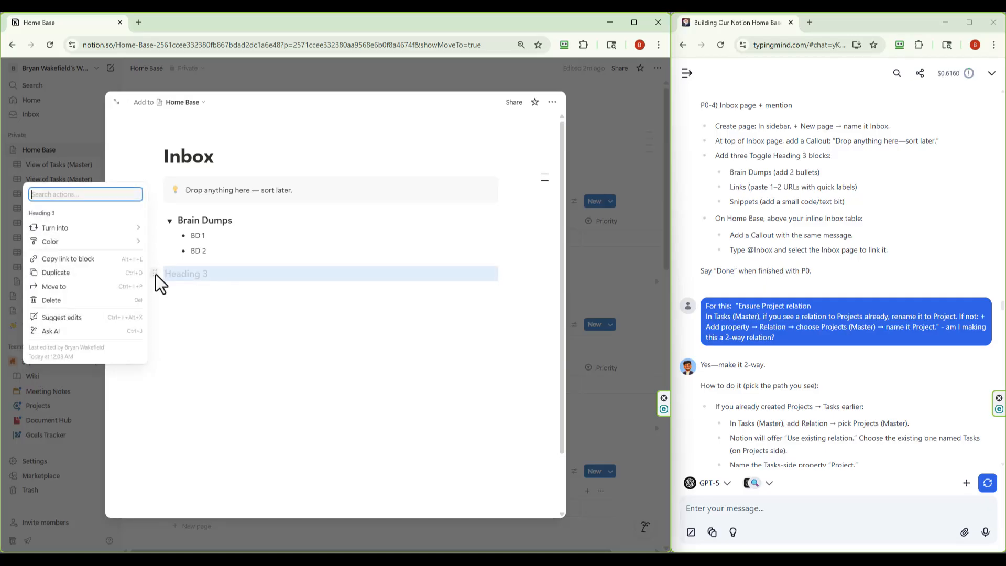
pyautogui.click(77, 301)
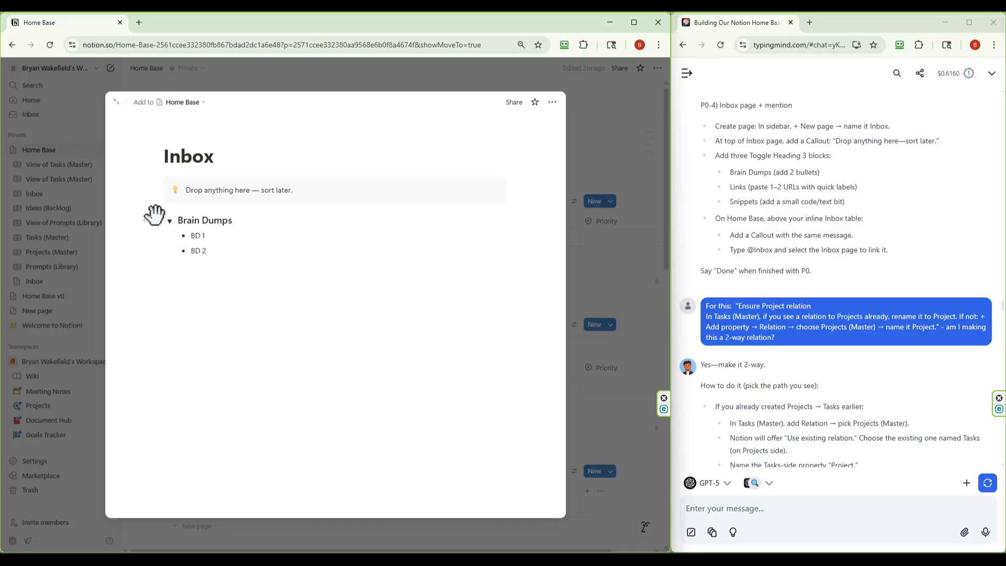
# Duplicate the Brain Dumps toggle heading twice and expand the middle copy
pyautogui.click(155, 221)
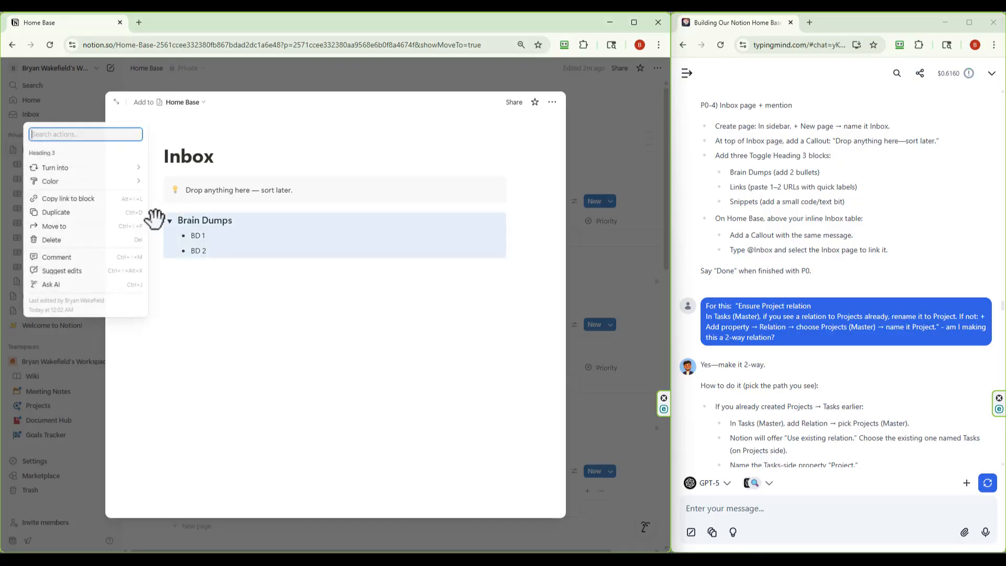
pyautogui.click(77, 212)
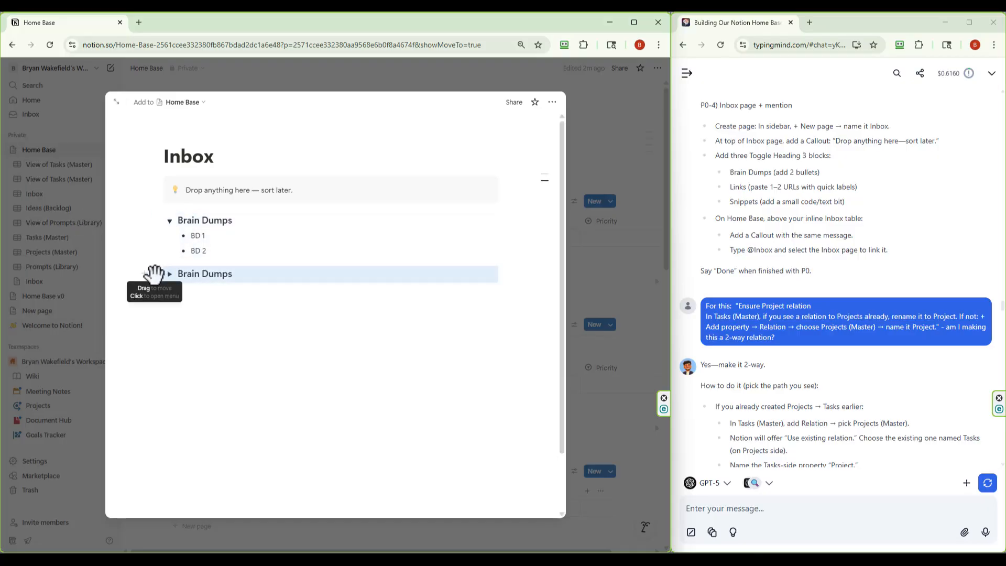
pyautogui.click(154, 274)
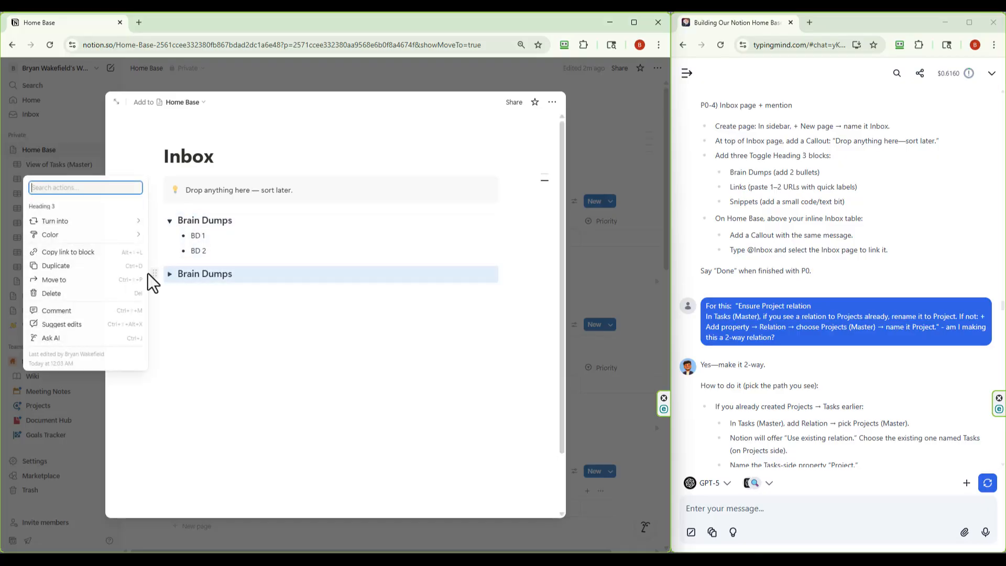
pyautogui.click(68, 267)
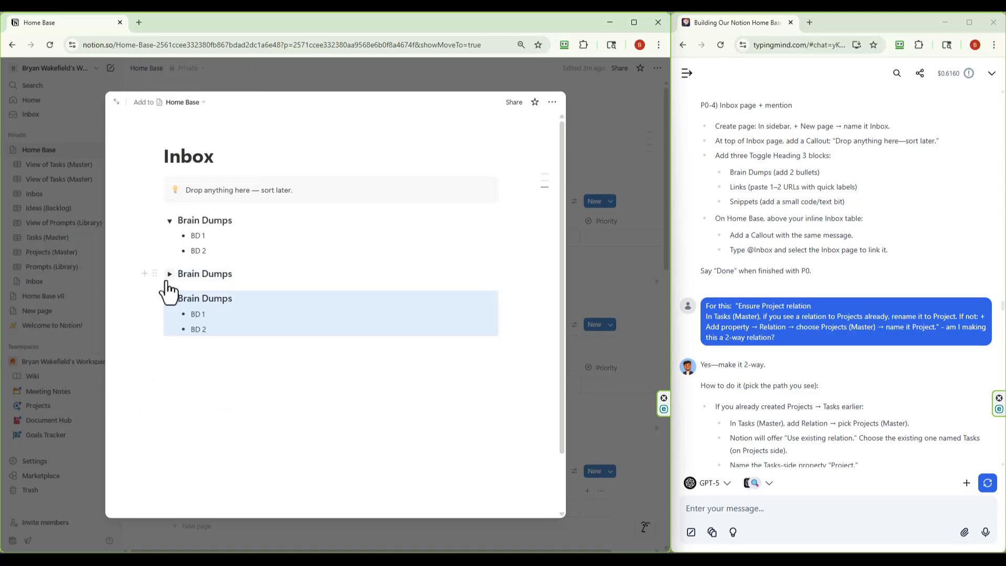
pyautogui.click(169, 275)
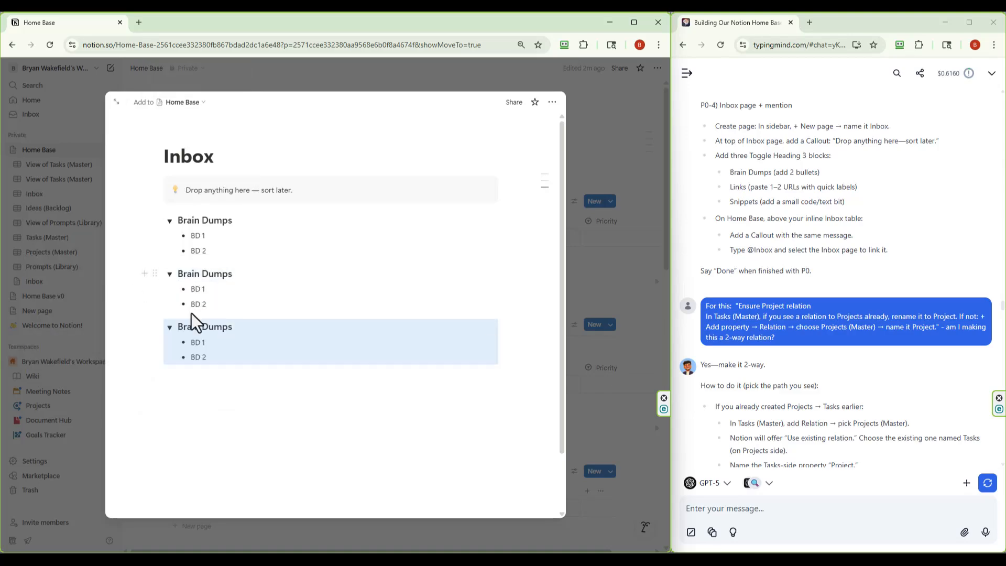
# Replace the second toggle heading's text with "Links"
pyautogui.click(208, 278)
pyautogui.press('Left')
pyautogui.press('Left')
pyautogui.press('Left')
pyautogui.press('Left')
pyautogui.press('Left')
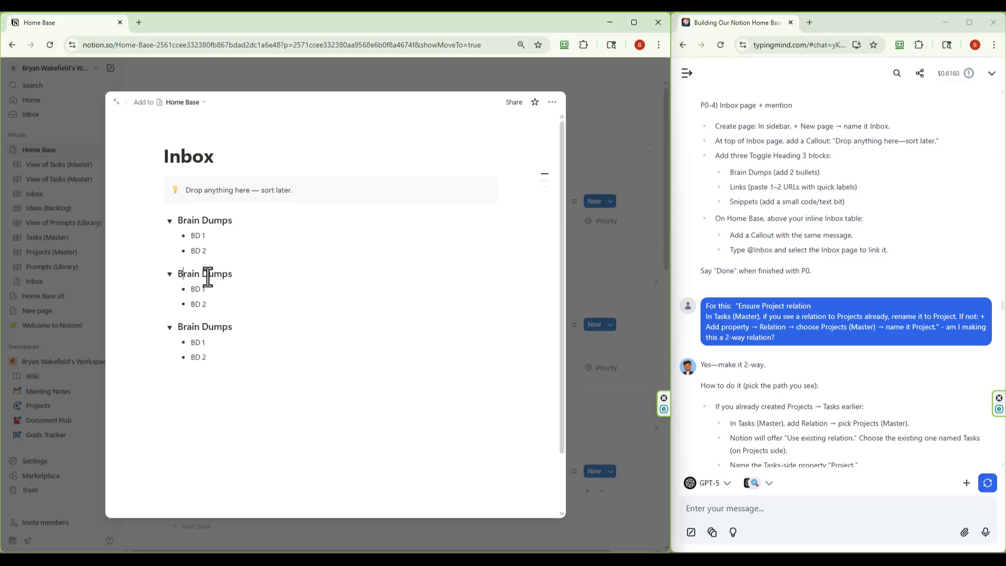
pyautogui.hotkey('shift', 'Right')
pyautogui.hotkey('shift', 'Right')
pyautogui.hotkey('shift', 'Right')
pyautogui.hotkey('shift', 'Right')
pyautogui.hotkey('shift', 'Right')
pyautogui.hotkey('shift', 'Right')
pyautogui.hotkey('shift', 'Right')
pyautogui.hotkey('shift', 'Right')
pyautogui.hotkey('shift', 'Right')
pyautogui.hotkey('shift', 'Right')
pyautogui.hotkey('shift', 'Right')
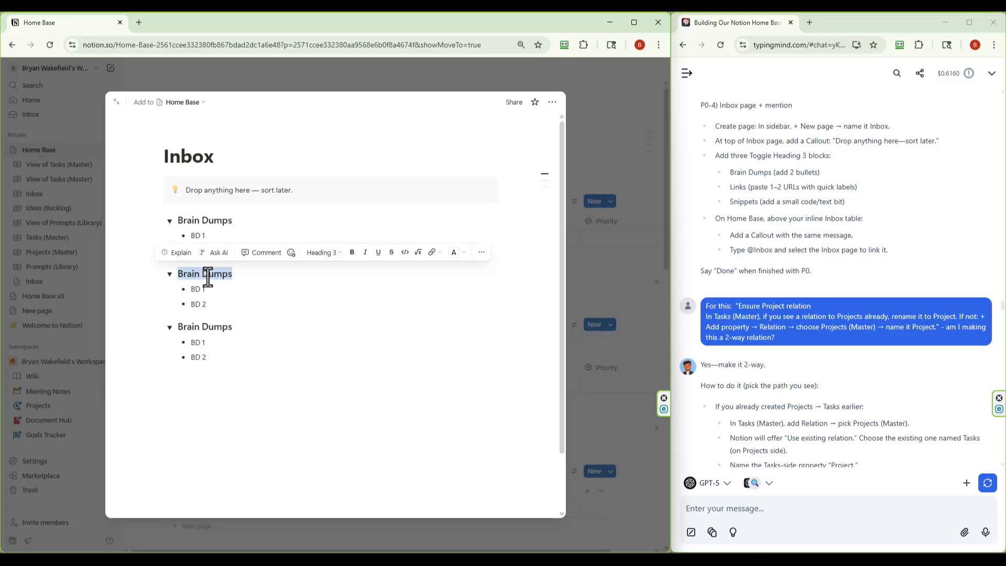
pyautogui.write('Links')
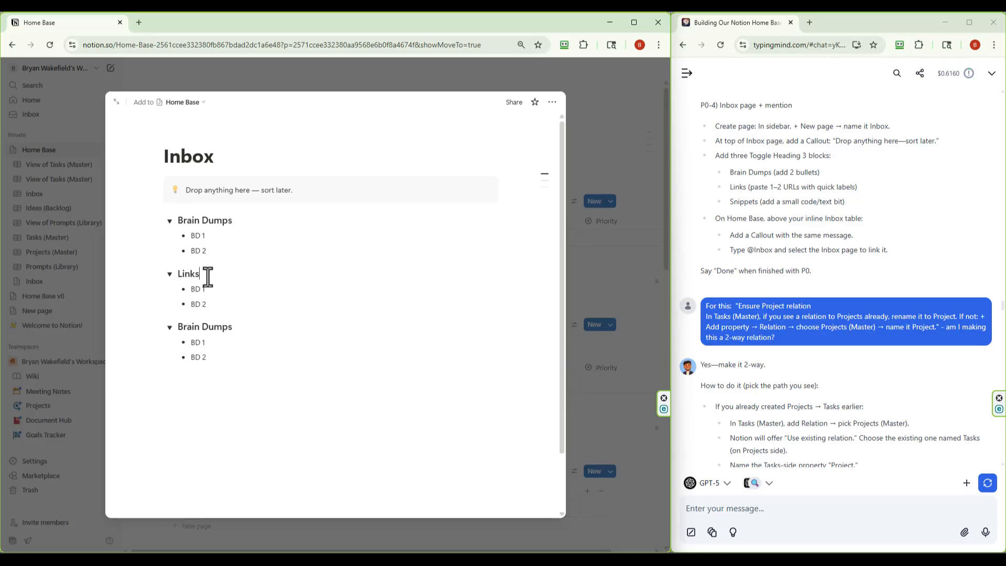
# Replace the third toggle heading's text with "Snippets"
pyautogui.click(194, 330)
pyautogui.hotkey('shift', 'Right')
pyautogui.hotkey('shift', 'Right')
pyautogui.hotkey('shift', 'Right')
pyautogui.hotkey('shift', 'Right')
pyautogui.hotkey('shift', 'Right')
pyautogui.hotkey('shift', 'Right')
pyautogui.hotkey('shift', 'Right')
pyautogui.hotkey('shift', 'Right')
pyautogui.hotkey('shift', 'Right')
pyautogui.hotkey('shift', 'Right')
pyautogui.hotkey('shift', 'Right')
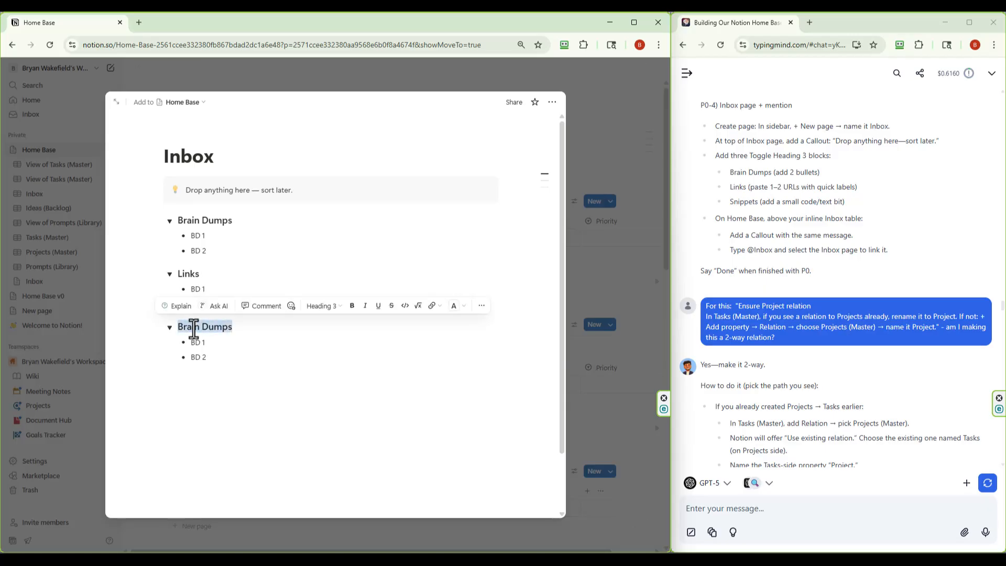
pyautogui.write('Snippets')
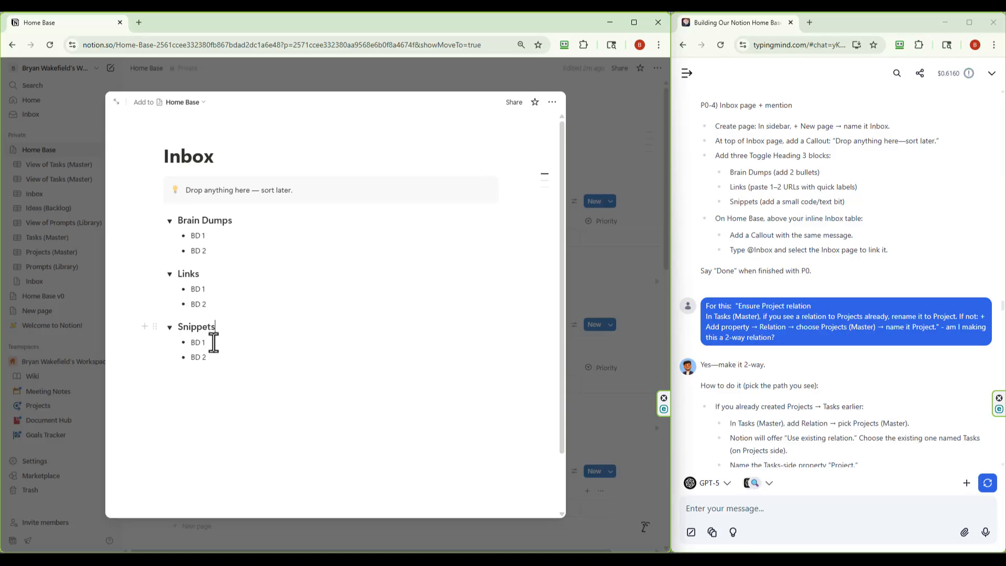
# Rename the two bullets under the Links toggle to "Links 1" and "Links 2"
pyautogui.click(202, 378)
pyautogui.click(234, 287)
pyautogui.press('BackSpace')
pyautogui.press('BackSpace')
pyautogui.press('BackSpace')
pyautogui.press('BackSpace')
pyautogui.write('Lin')
pyautogui.press('BackSpace')
pyautogui.press('BackSpace')
pyautogui.press('BackSpace')
pyautogui.press('BackSpace')
pyautogui.write('Links')
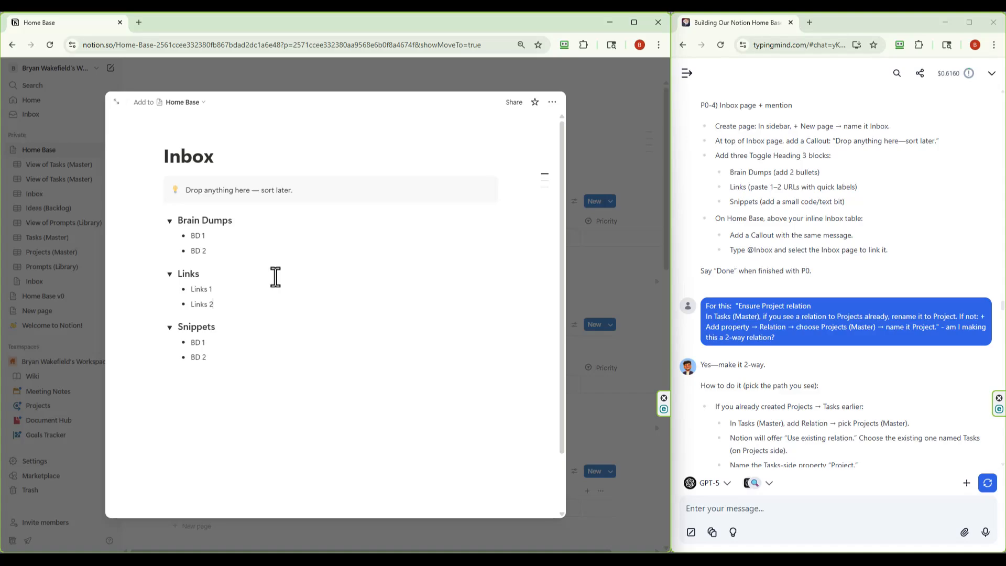
# Rename the two bullets under the Snippets toggle to "Snippets 1" and "Snippets 2", and add an empty line below the toggle
pyautogui.press('BackSpace')
pyautogui.press('BackSpace')
pyautogui.write('Snippet')
pyautogui.press('BackSpace')
pyautogui.press('BackSpace')
pyautogui.press('BackSpace')
pyautogui.press('BackSpace')
pyautogui.write('Snippets 2')
pyautogui.click(254, 456)
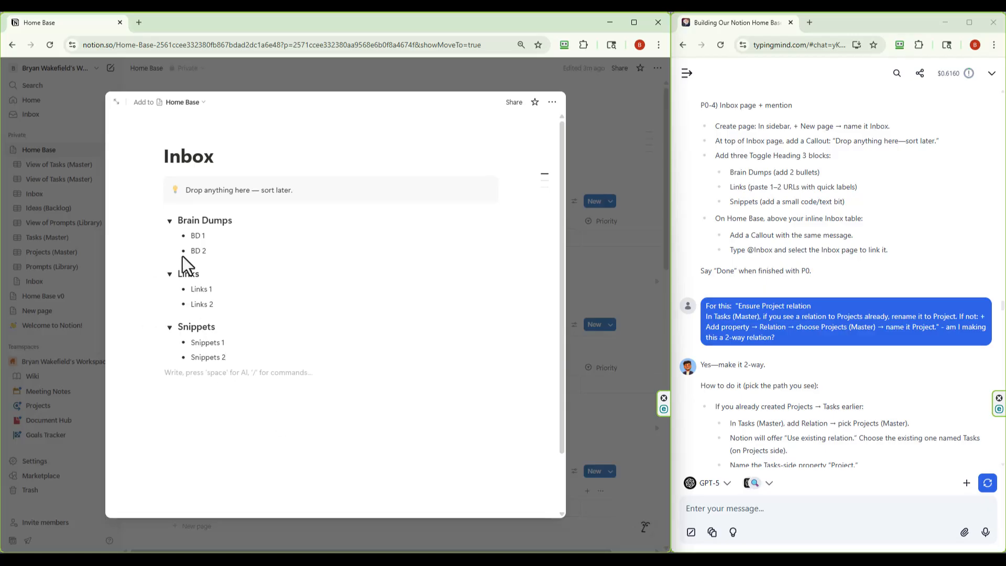
# Collapse the Brain Dumps, Links and Snippets toggle headings on the Inbox page
pyautogui.click(169, 223)
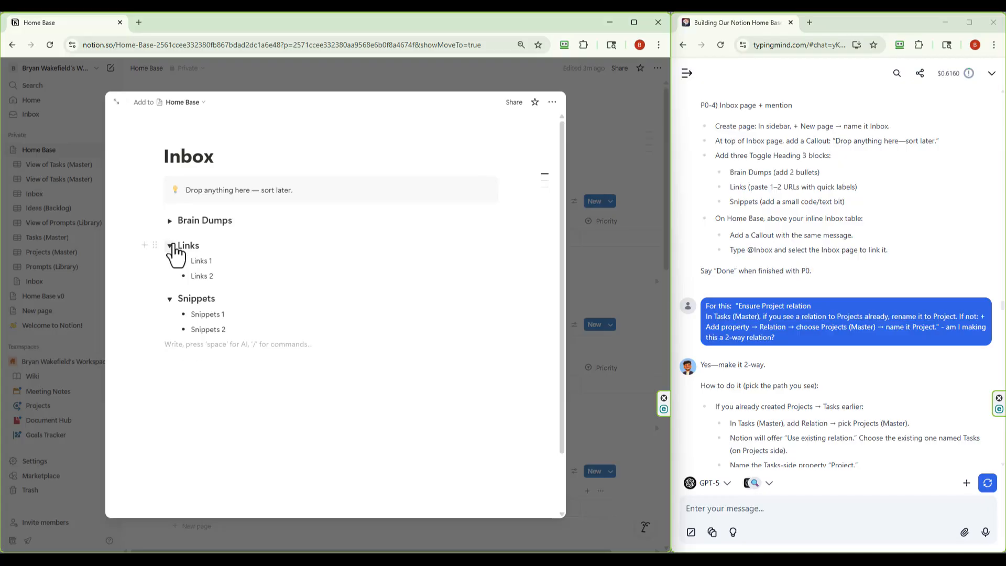
pyautogui.click(170, 246)
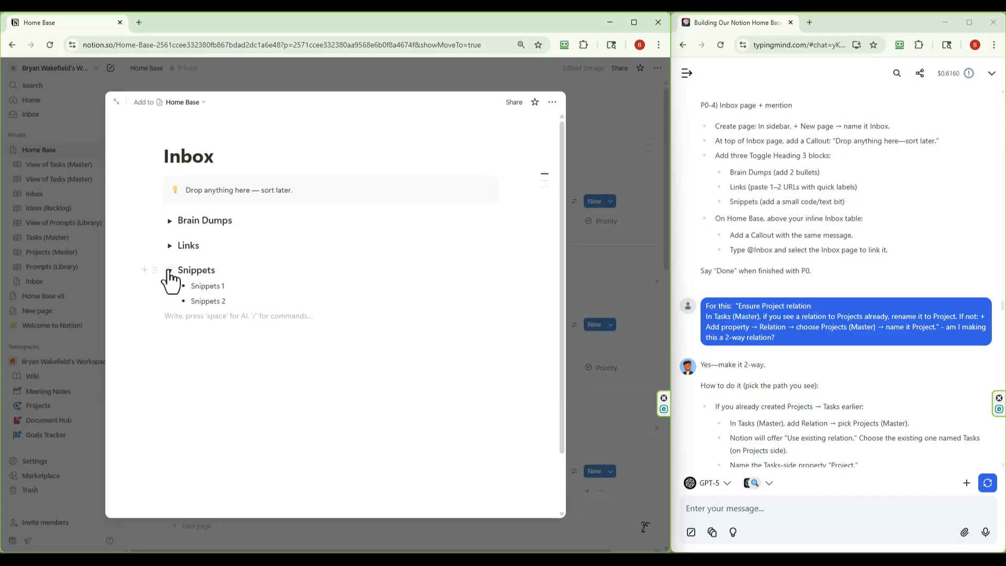
pyautogui.click(169, 271)
pyautogui.click(169, 245)
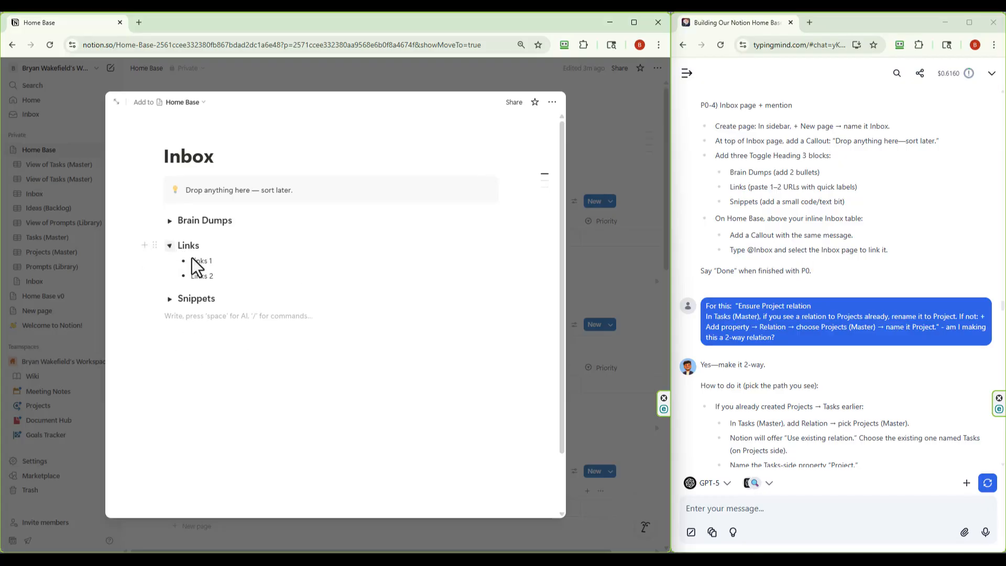
pyautogui.click(169, 246)
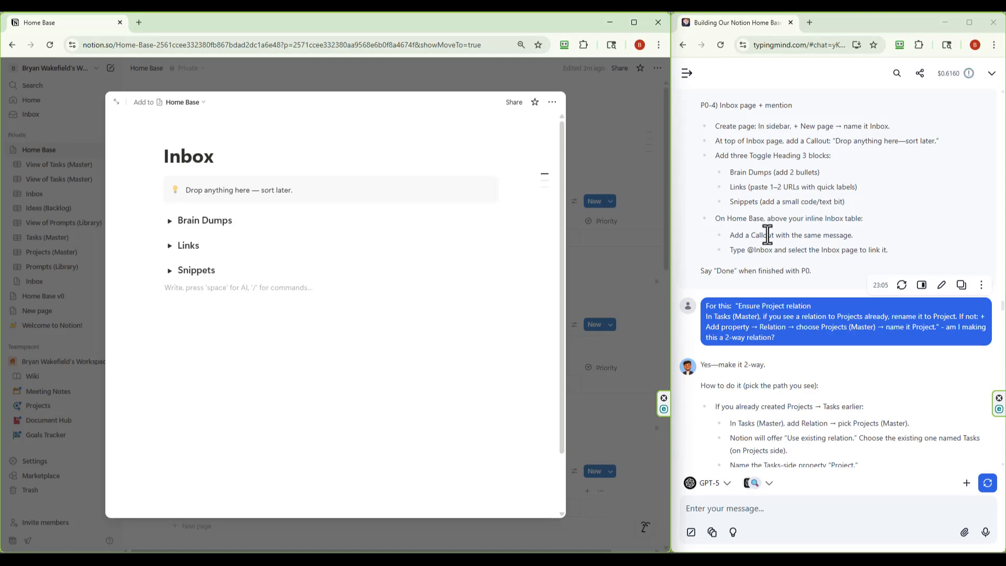
# Move the Inbox page from Home Base into the existing Inbox and close it to return to Home Base
pyautogui.click(178, 103)
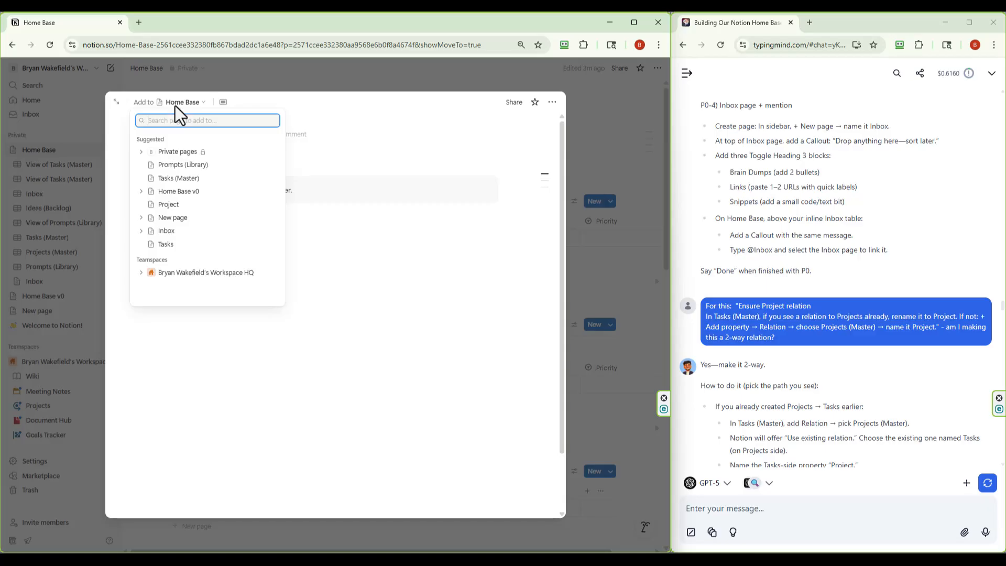
pyautogui.click(162, 233)
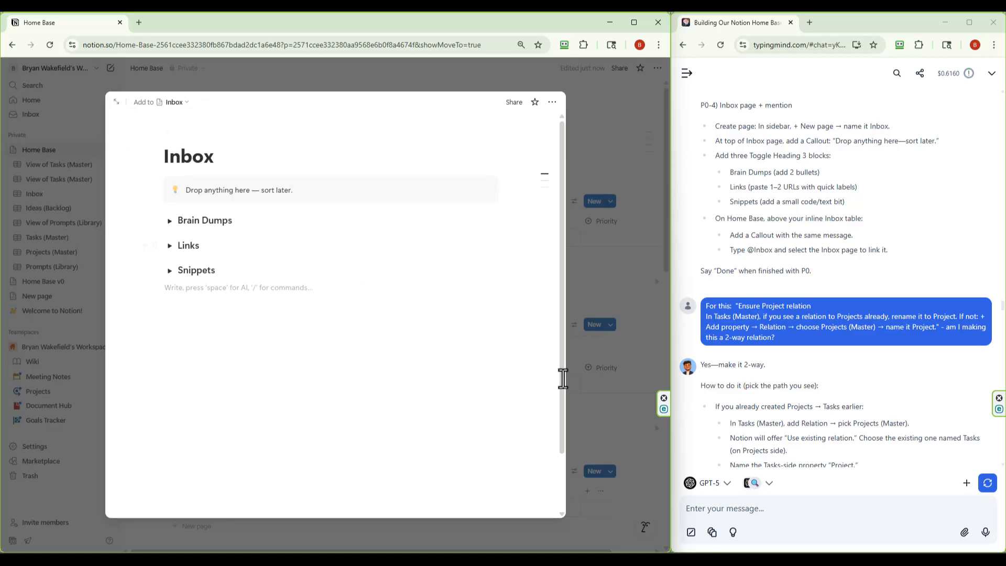
pyautogui.click(594, 288)
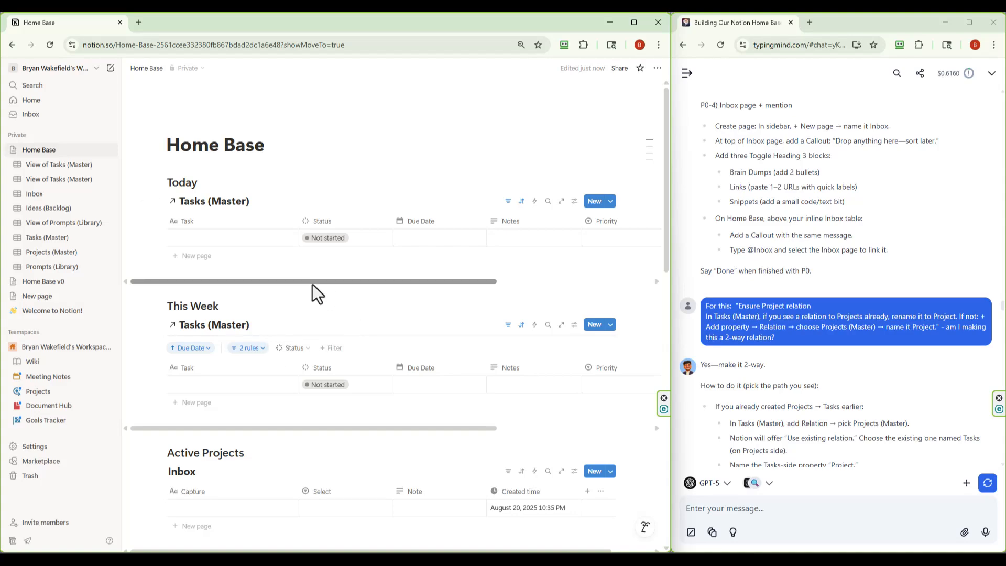
# Look through the Home Base sections for the inline Inbox table, and expand the Inbox entry in the page tree
pyautogui.scroll(-7, 317, 291)
pyautogui.scroll(-5, 320, 286)
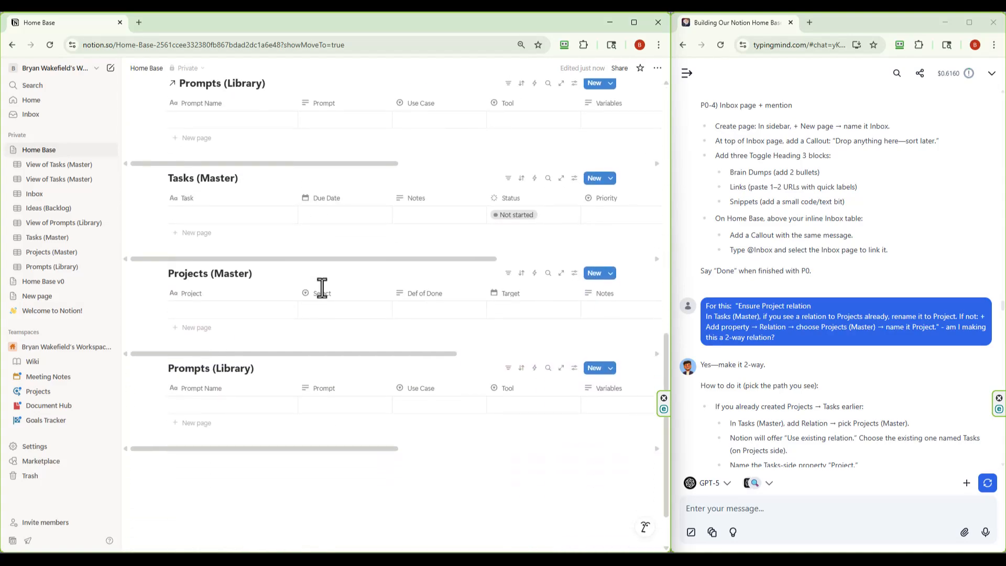
pyautogui.scroll(5, 322, 285)
pyautogui.scroll(8, 322, 284)
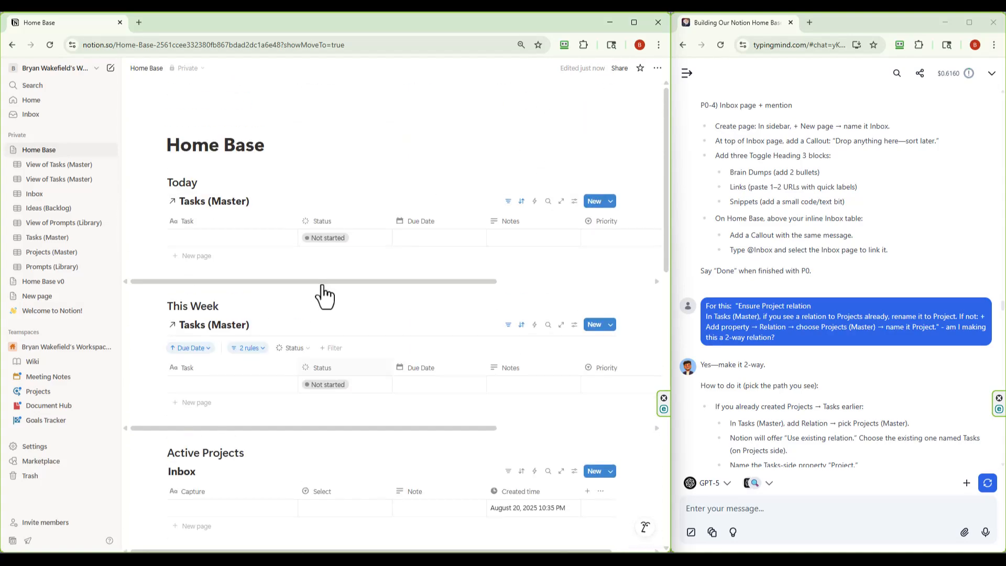
pyautogui.click(18, 195)
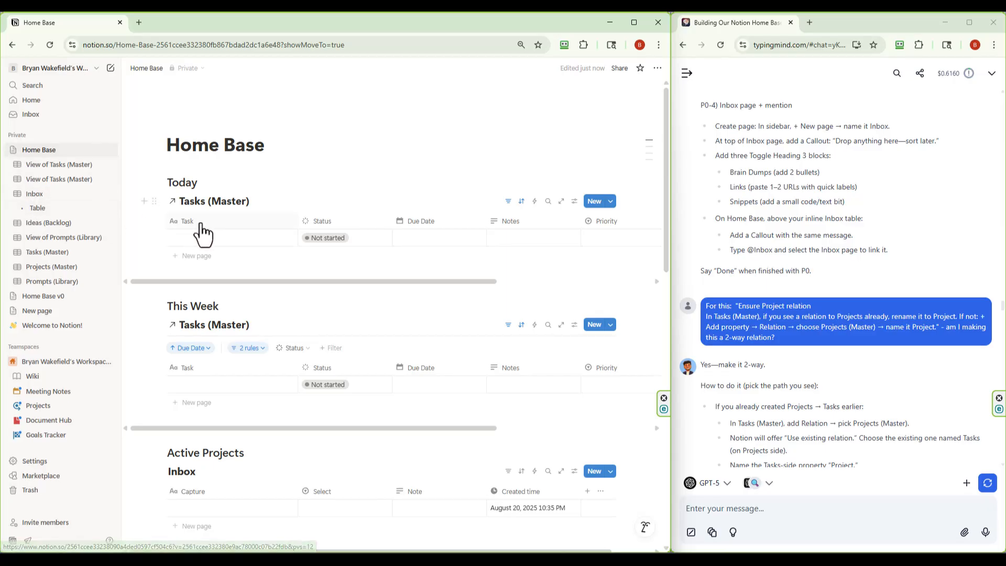
pyautogui.scroll(-5, 210, 239)
pyautogui.scroll(-2, 211, 236)
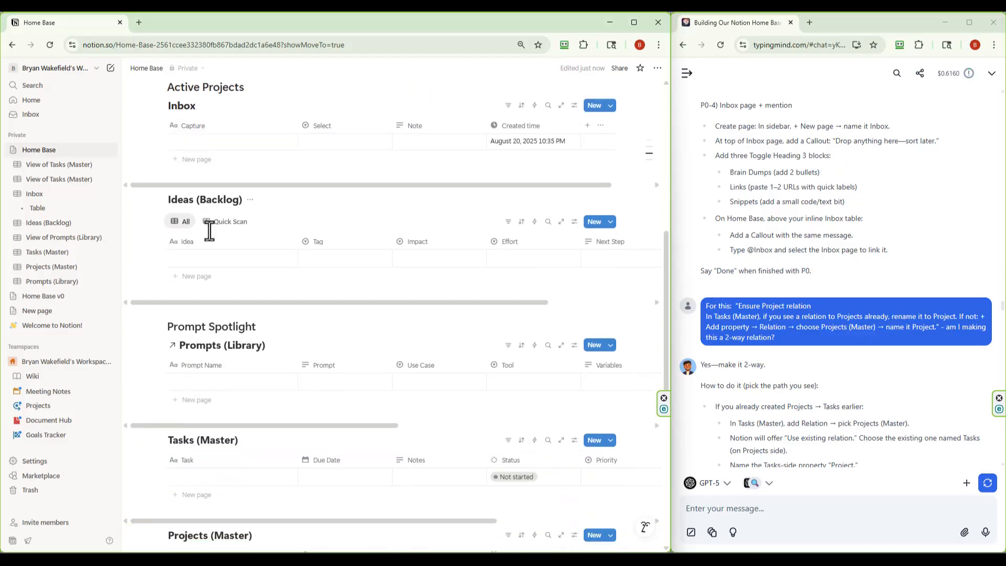
pyautogui.scroll(2, 210, 226)
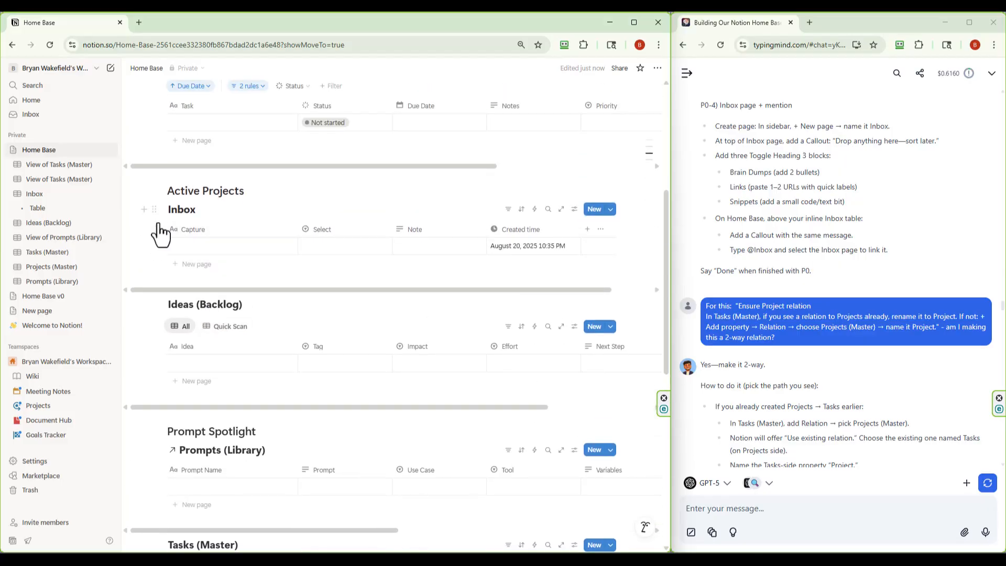
pyautogui.scroll(1, 152, 236)
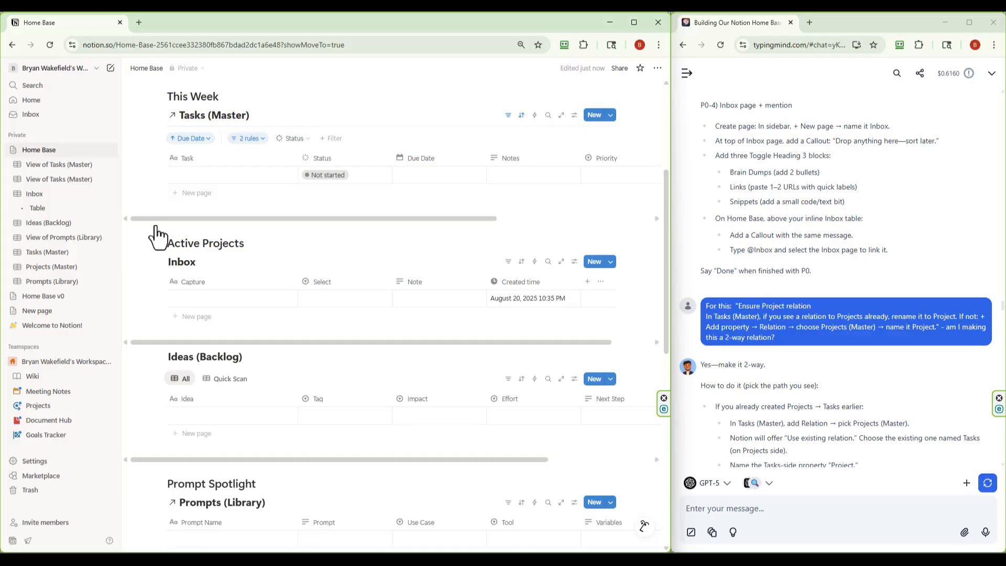
# Clear the "Active Projects" heading text above the inline Inbox table on Home Base
pyautogui.click(252, 242)
pyautogui.press('BackSpace')
pyautogui.press('BackSpace')
pyautogui.press('BackSpace')
pyautogui.press('BackSpace')
pyautogui.press('BackSpace')
pyautogui.press('BackSpace')
pyautogui.press('BackSpace')
pyautogui.press('BackSpace')
pyautogui.press('BackSpace')
pyautogui.press('BackSpace')
pyautogui.press('BackSpace')
pyautogui.press('BackSpace')
pyautogui.press('BackSpace')
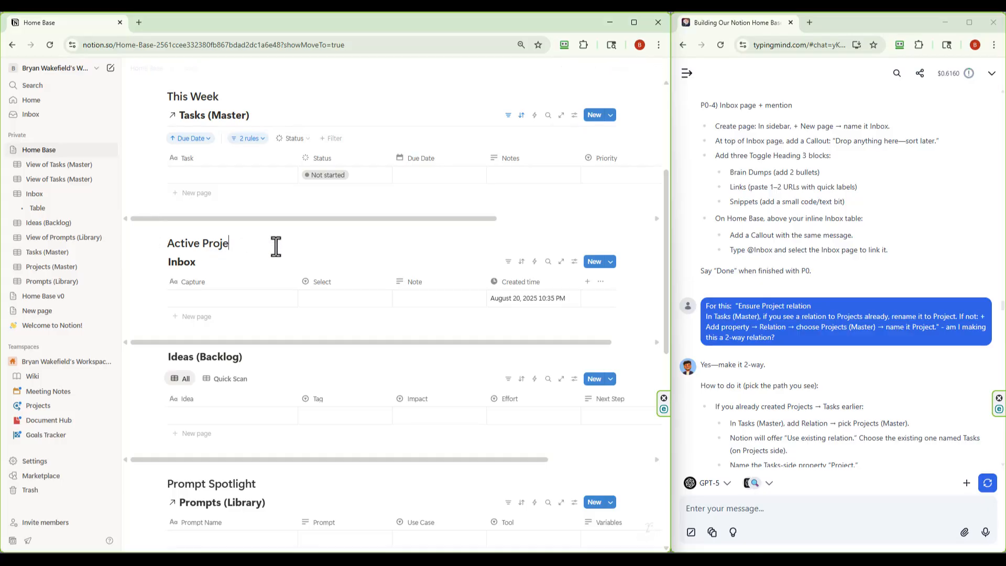
pyautogui.press('BackSpace')
pyautogui.press('BackSpace')
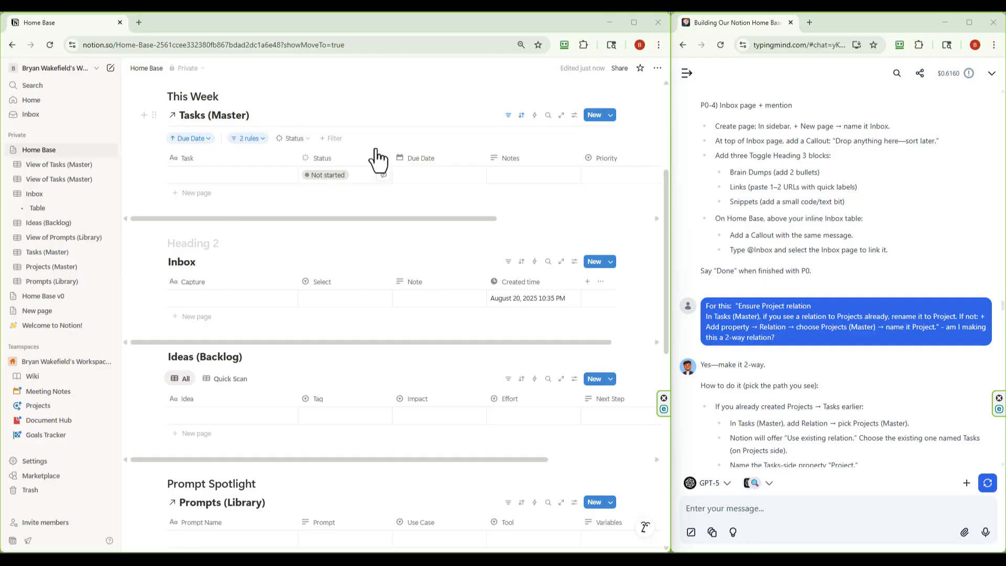
# Enter "Active Projects" again as the heading above the inline Inbox table on Home Base
pyautogui.click(234, 247)
pyautogui.write('A')
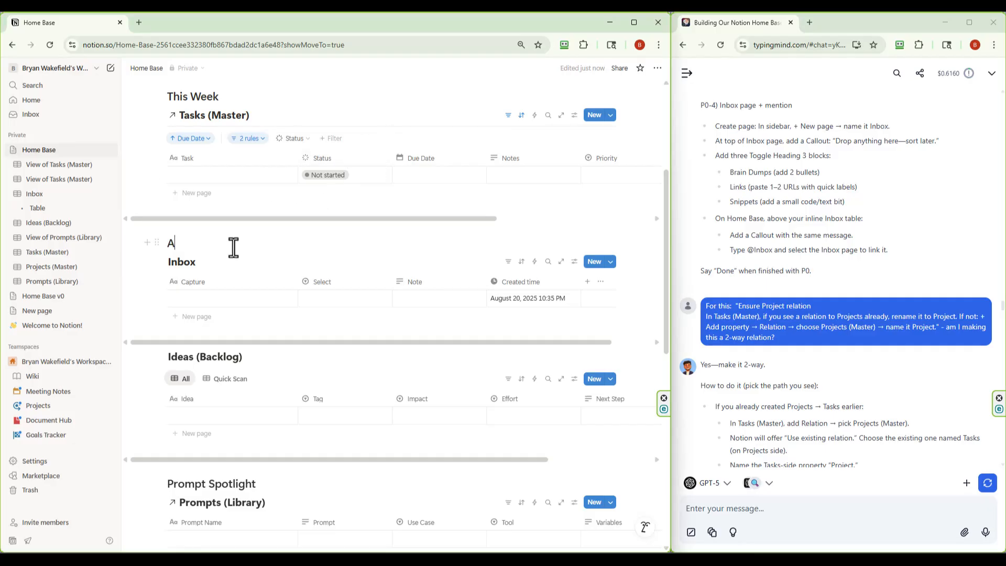
pyautogui.write('ctive Projects')
pyautogui.scroll(3, 141, 288)
pyautogui.scroll(2, 141, 286)
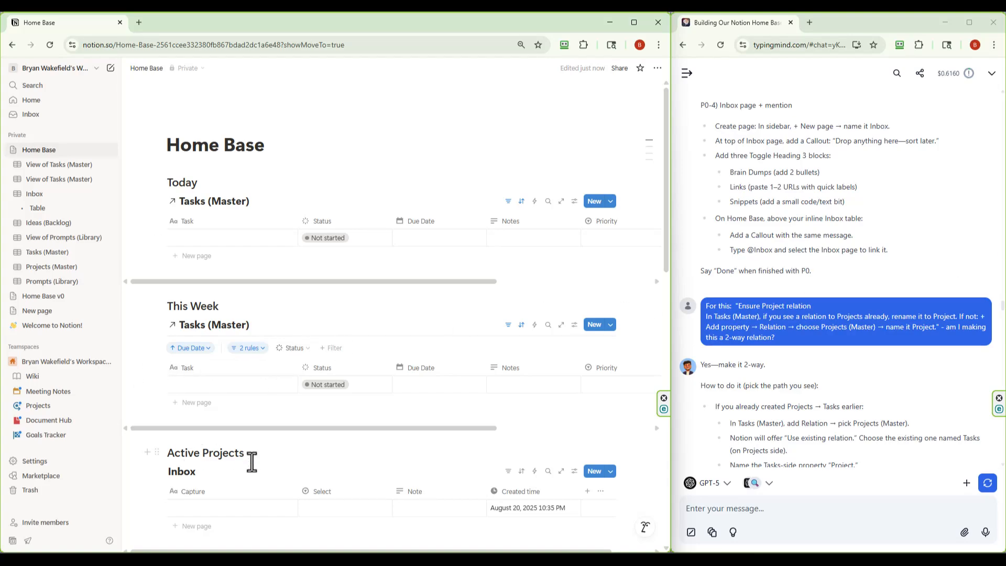
# Replace the "Active Projects" heading text above the inline Inbox table with "Inbox"
pyautogui.moveTo(245, 456); pyautogui.dragTo(168, 455)
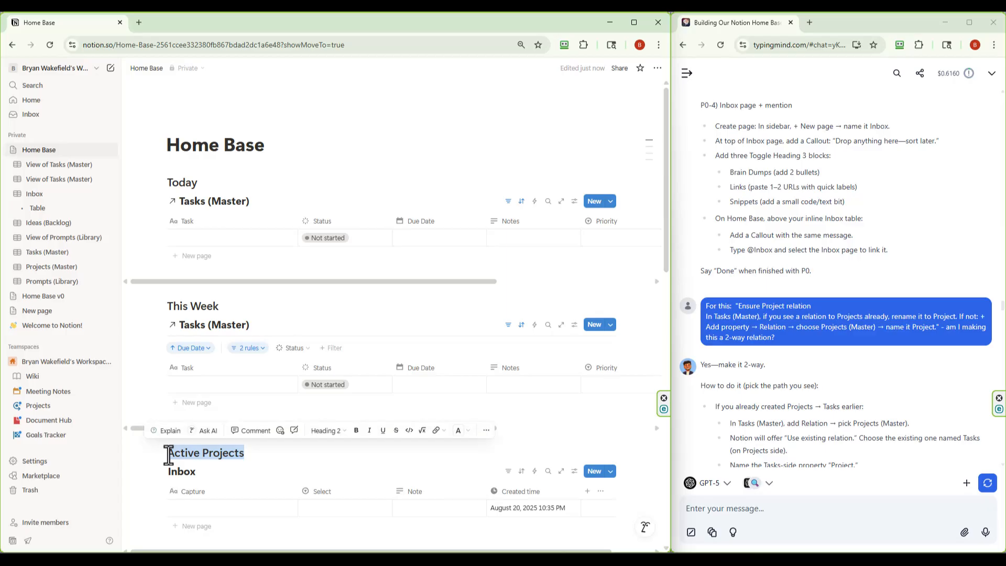
pyautogui.write('Inbox')
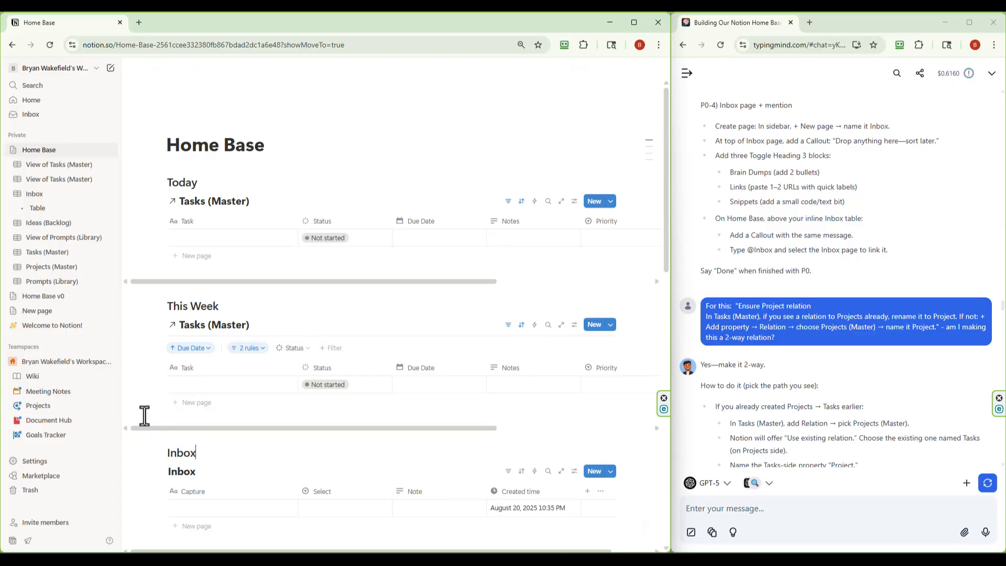
pyautogui.scroll(-4, 141, 420)
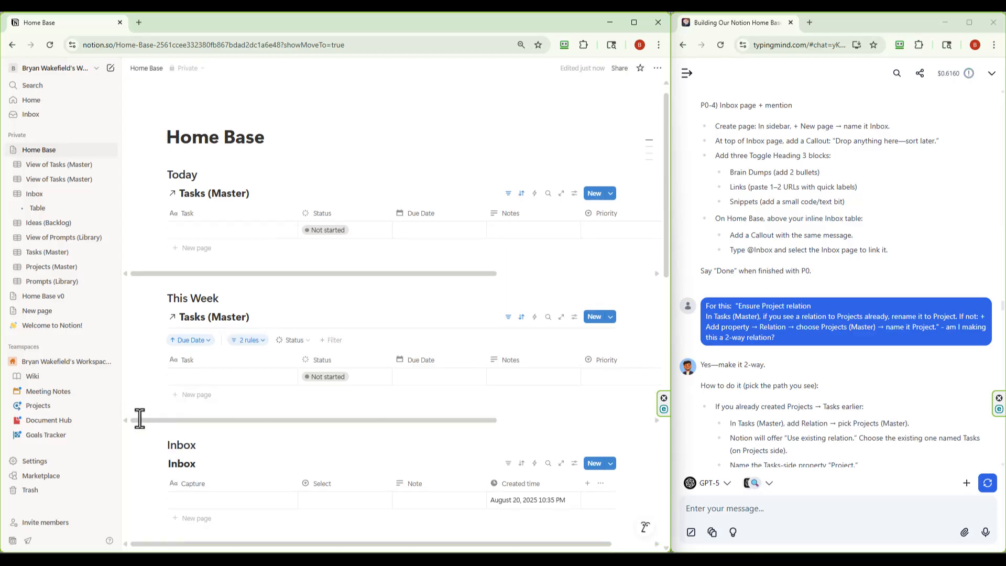
pyautogui.scroll(-5, 142, 422)
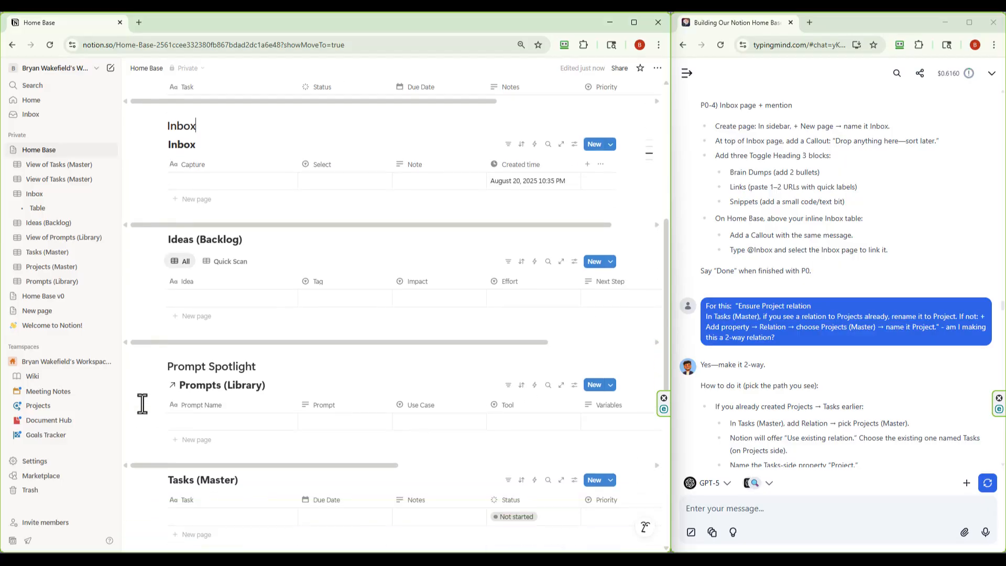
pyautogui.scroll(-4, 139, 403)
pyautogui.scroll(7, 139, 398)
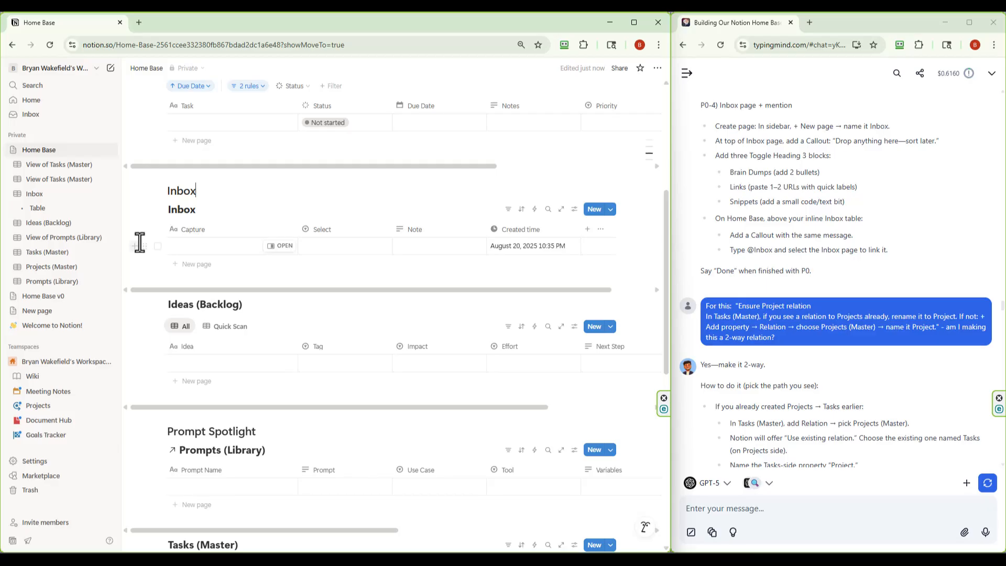
# Clear the "Inbox" heading text and delete the inline Inbox table beneath it
pyautogui.click(212, 197)
pyautogui.press('BackSpace')
pyautogui.press('BackSpace')
pyautogui.press('BackSpace')
pyautogui.press('BackSpace')
pyautogui.press('BackSpace')
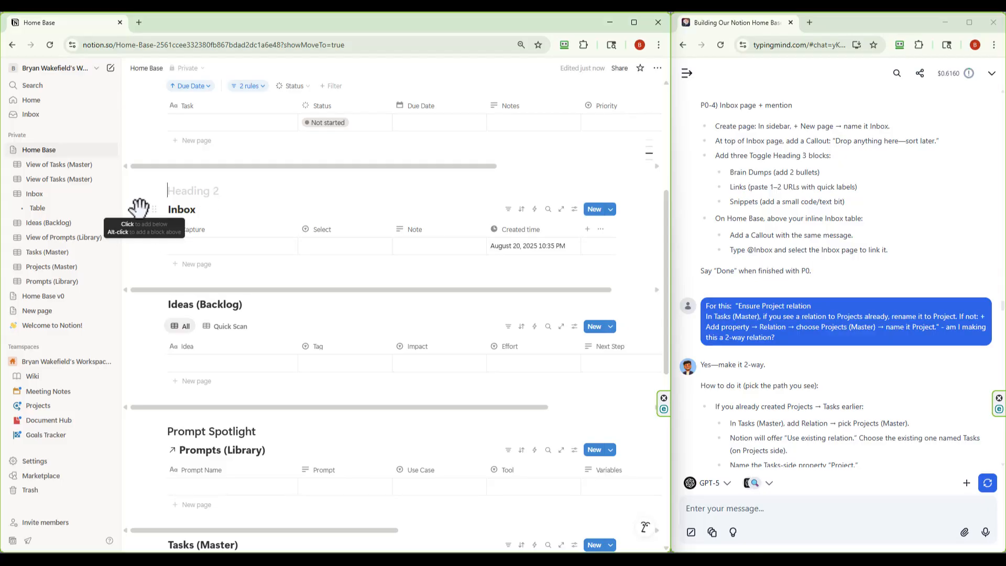
pyautogui.press('Delete')
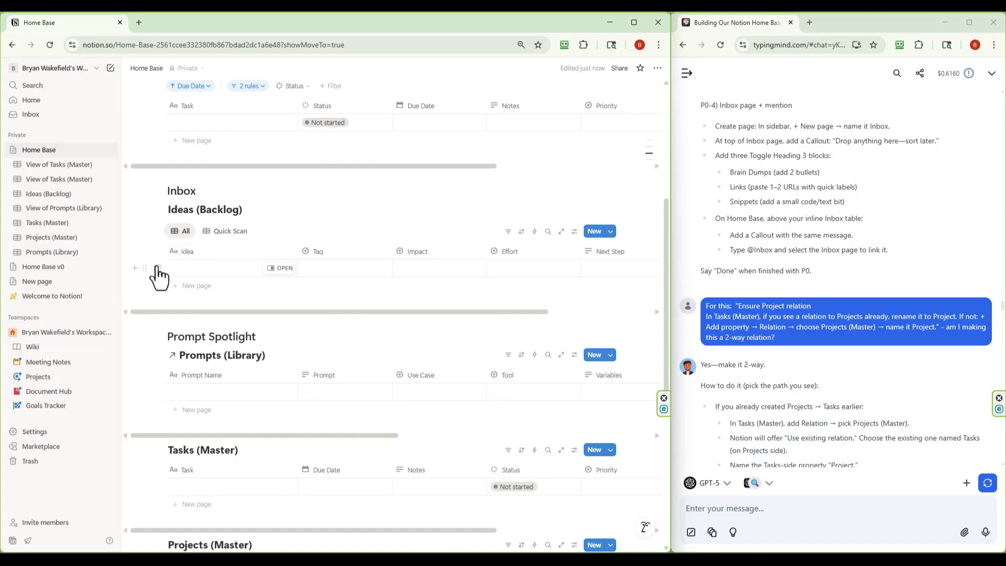
# Undo the deletion of the inline Inbox table and re-enter "Inbox" as the heading above it
pyautogui.hotkey('ctrl', 'z')
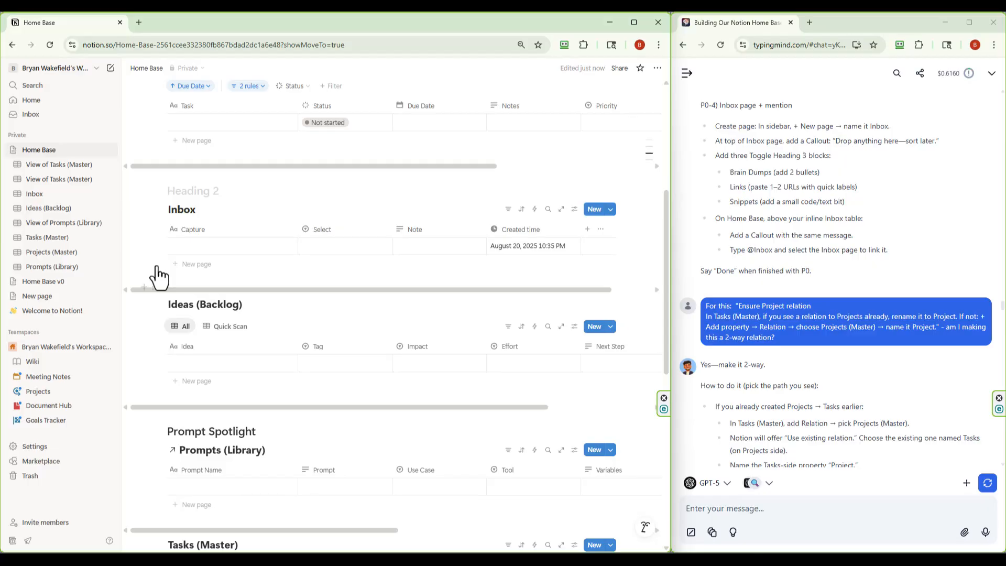
pyautogui.click(184, 190)
pyautogui.write('Inbox')
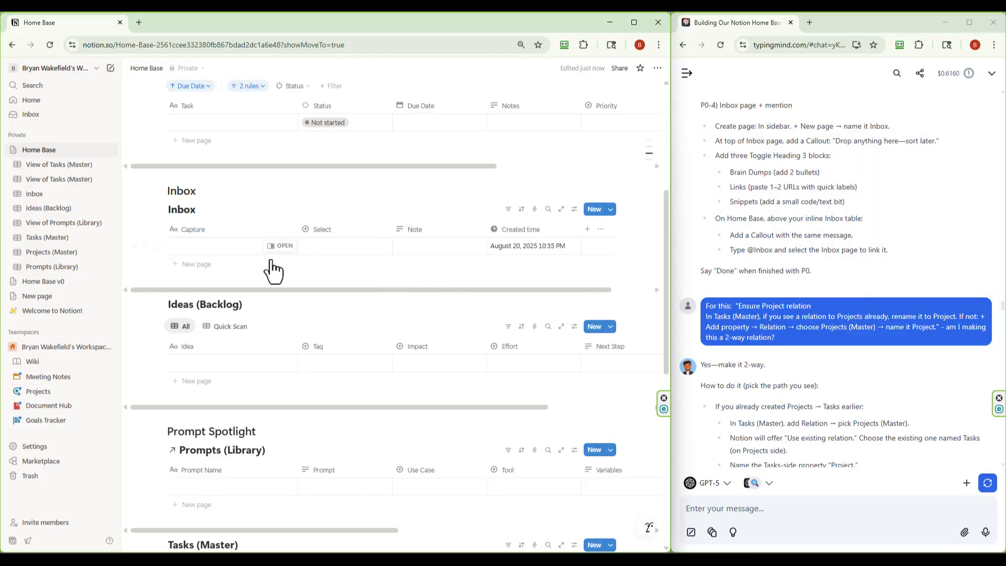
# Look through the Home Base sections and their order, from Today down to the master tables
pyautogui.scroll(-1, 234, 346)
pyautogui.scroll(-2, 237, 346)
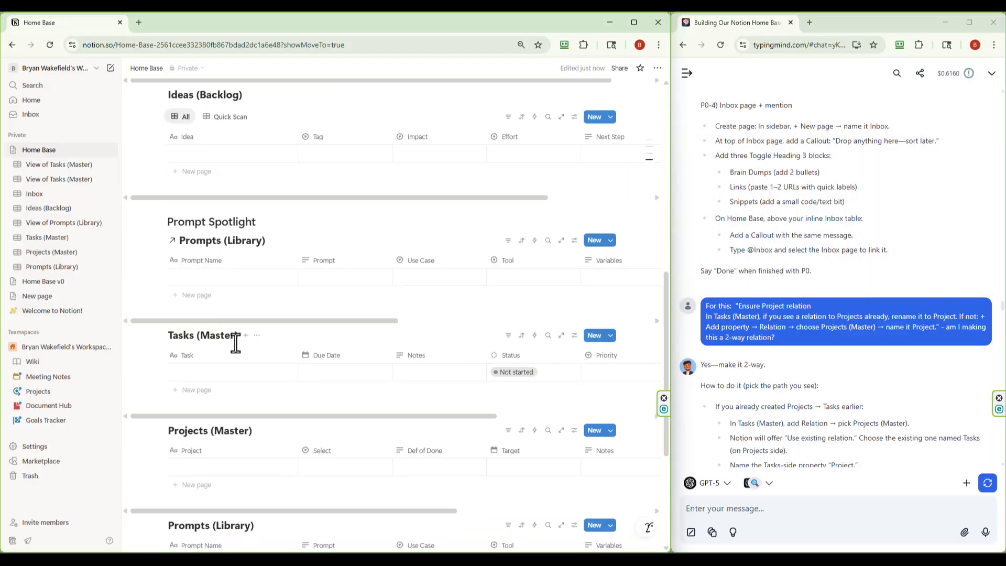
pyautogui.scroll(-3, 247, 362)
pyautogui.scroll(4, 246, 359)
pyautogui.scroll(8, 246, 359)
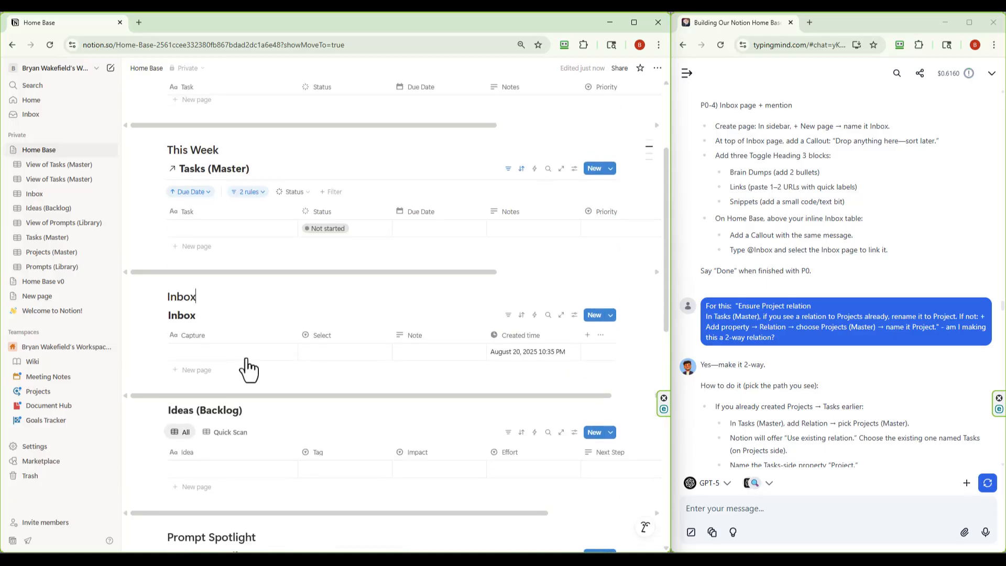
pyautogui.scroll(-2, 246, 343)
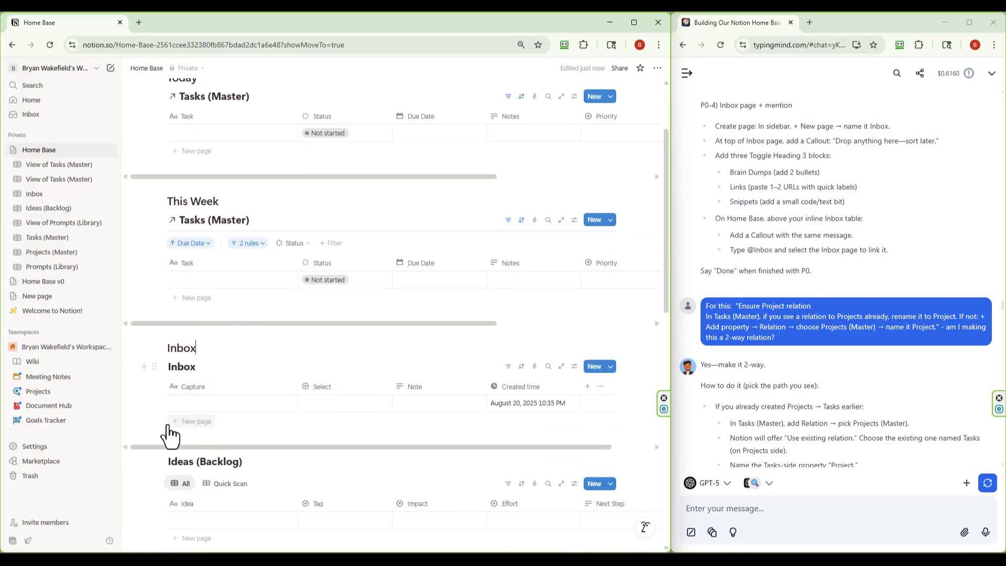
pyautogui.scroll(-1, 142, 386)
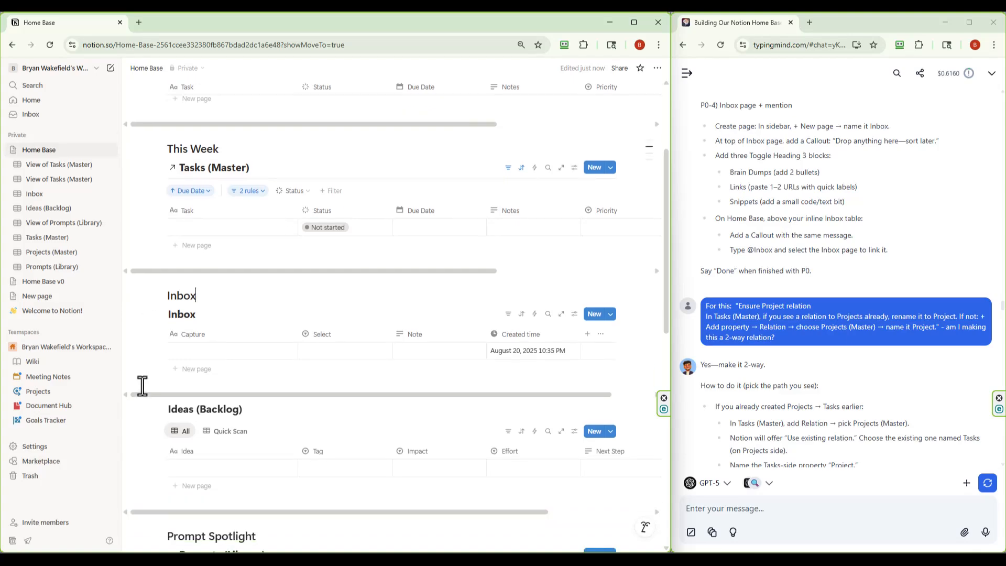
pyautogui.scroll(3, 144, 325)
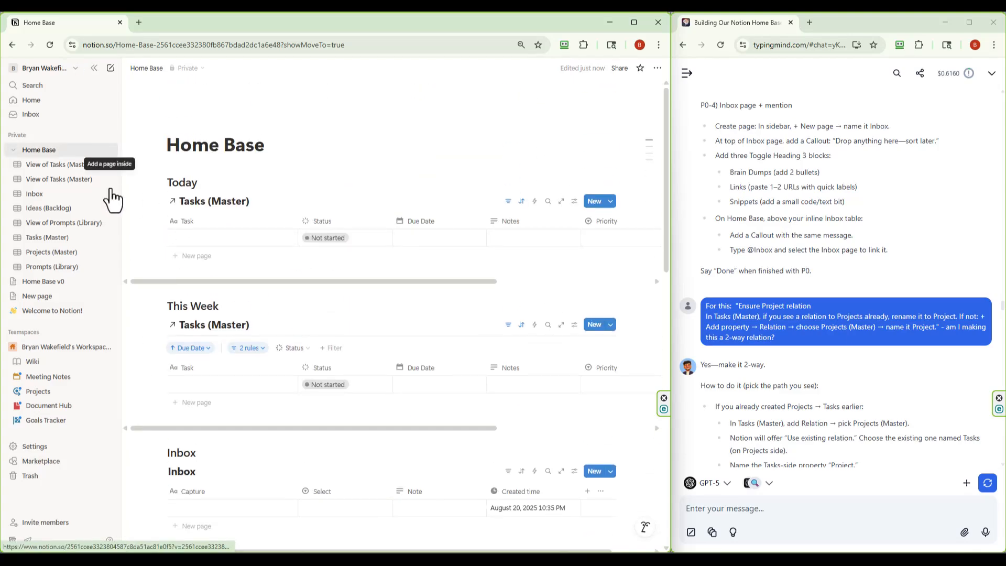
pyautogui.scroll(-5, 133, 297)
pyautogui.scroll(-2, 134, 317)
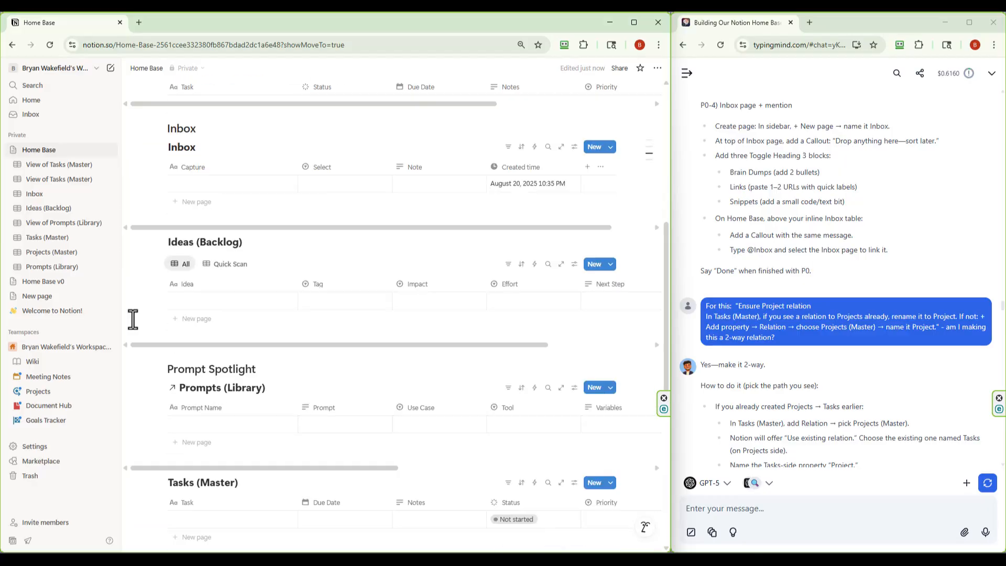
pyautogui.scroll(1, 202, 292)
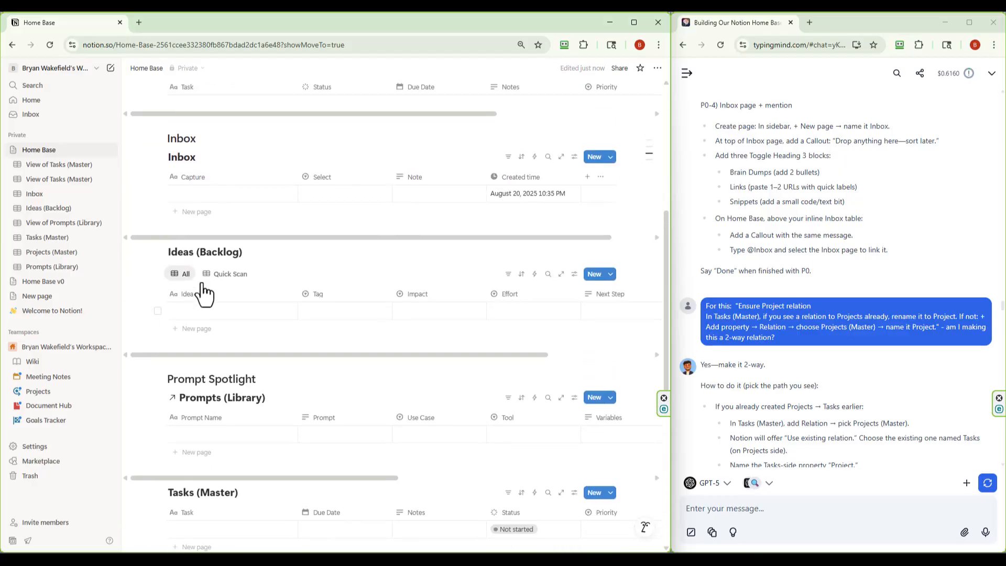
# Add an empty row to the inline Inbox table on Home Base
pyautogui.click(191, 216)
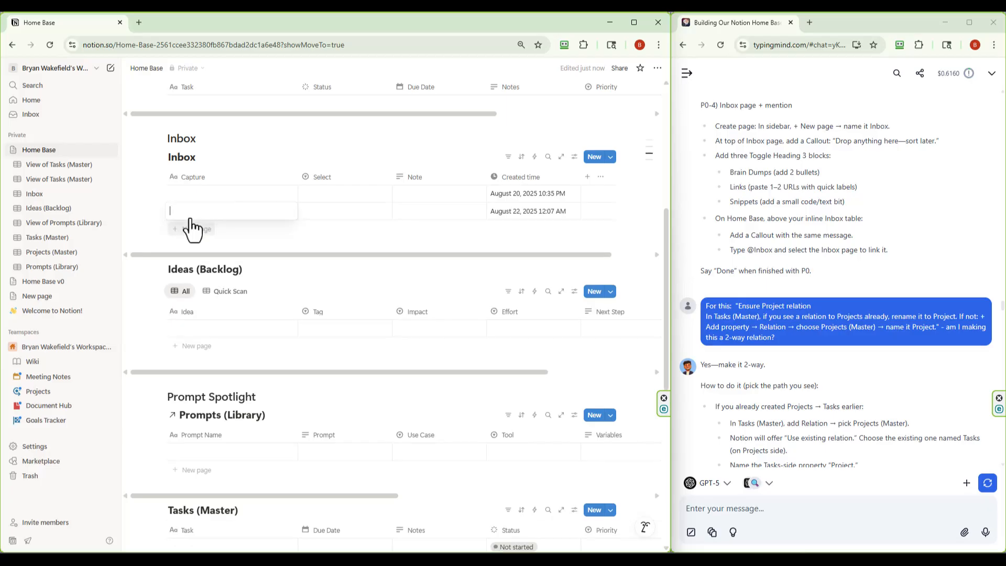
pyautogui.press('Escape')
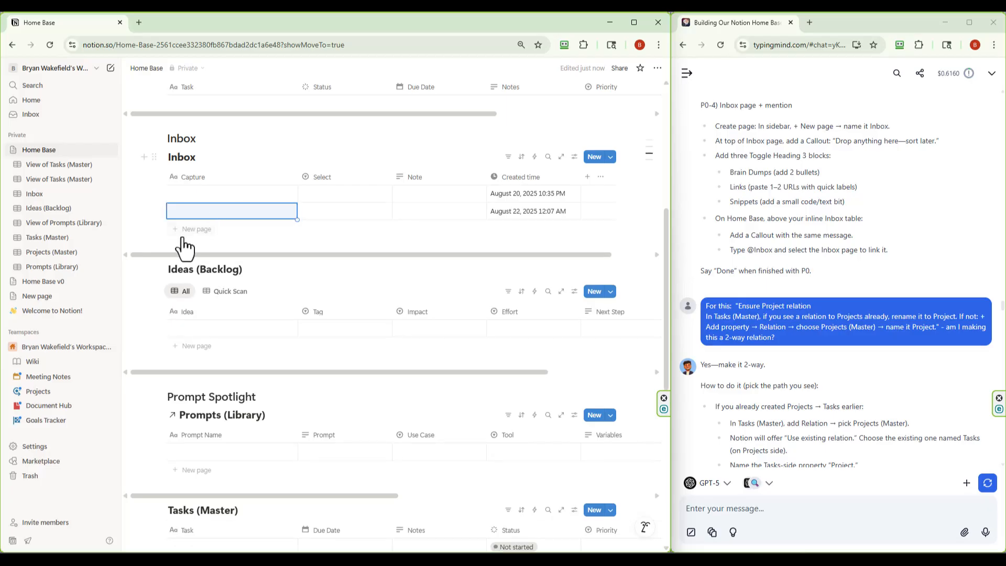
# Add a Heading 3 reading "Active Projects" at the end of Home Base, below the Prompts (Library) table
pyautogui.scroll(-8, 192, 354)
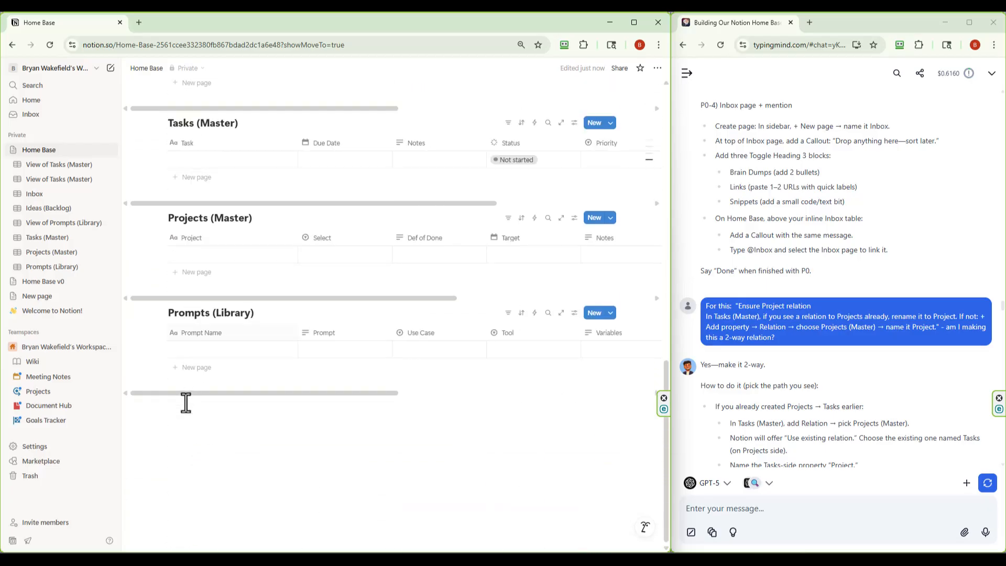
pyautogui.click(193, 415)
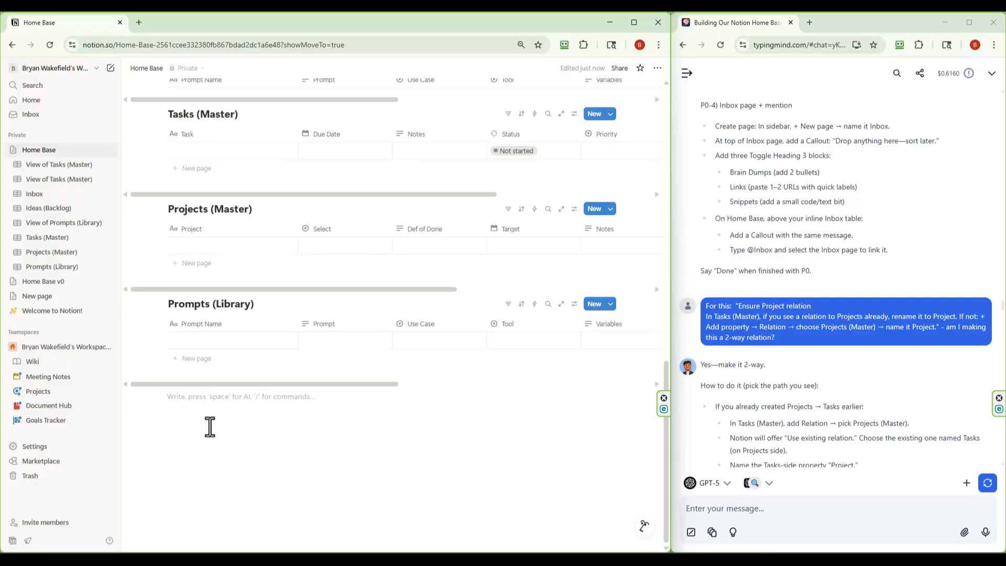
pyautogui.write('/')
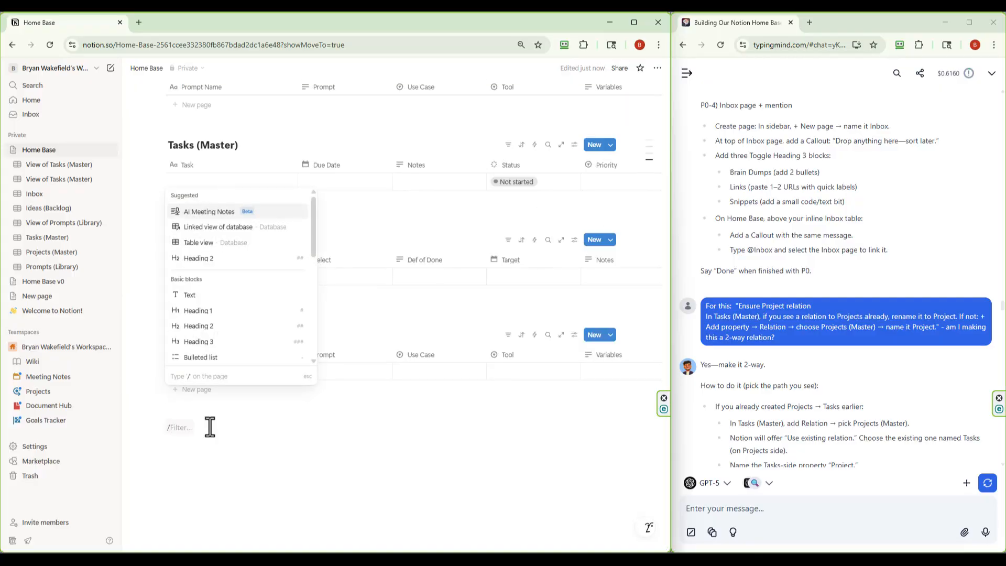
pyautogui.write('h3')
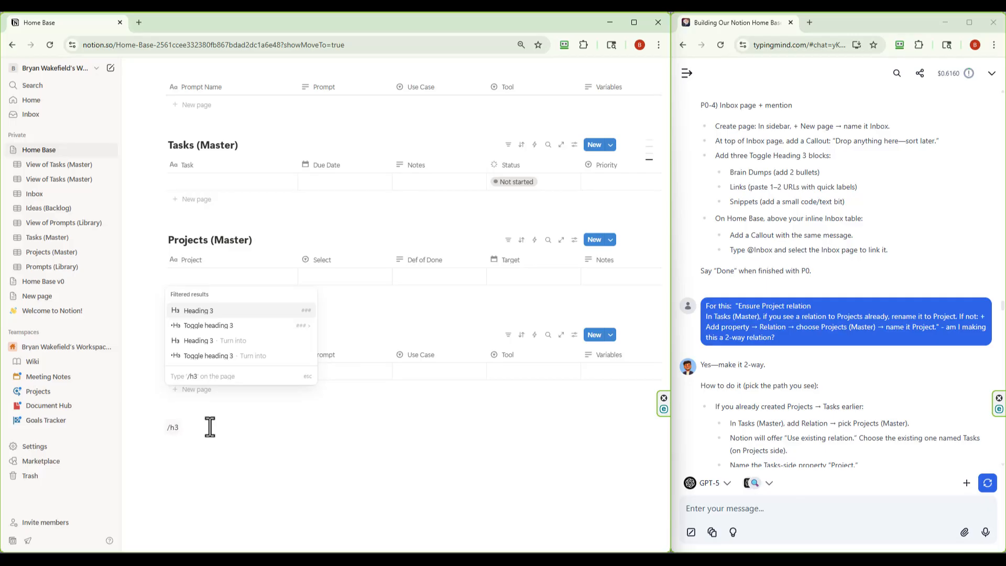
pyautogui.press('Return')
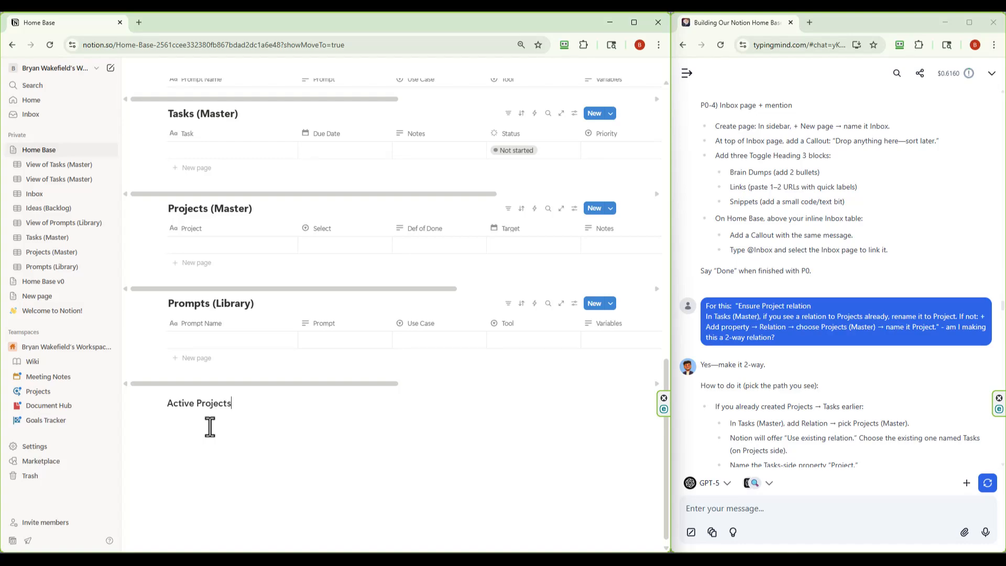
# Insert a linked view of the Projects (Master) database under the Active Projects heading
pyautogui.press('Return')
pyautogui.write('/link')
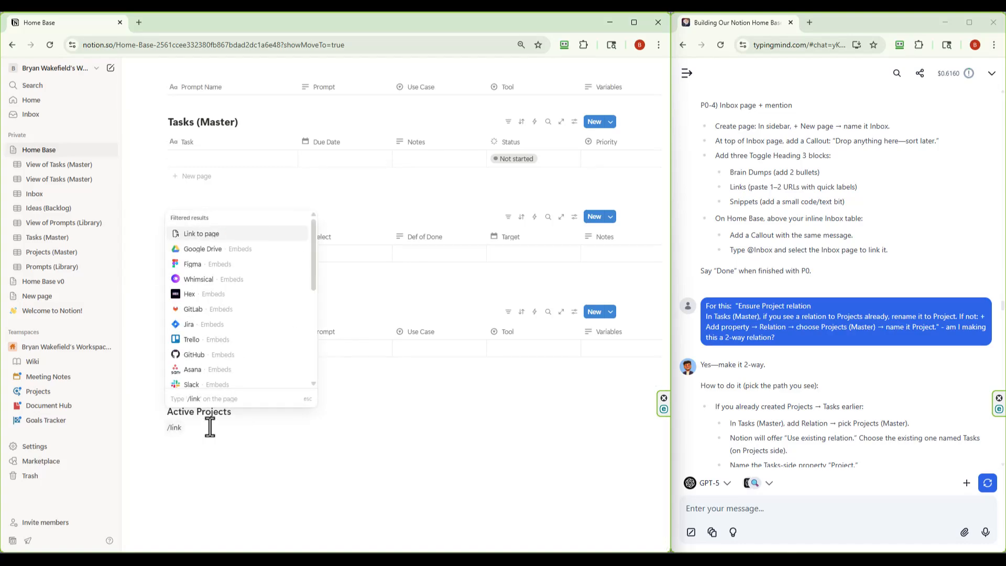
pyautogui.write('ed')
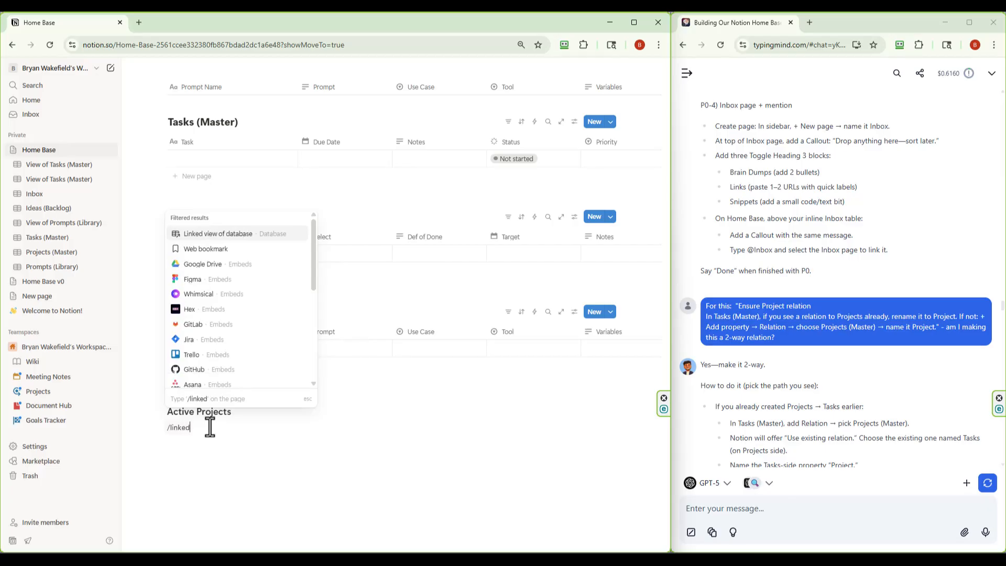
pyautogui.click(222, 235)
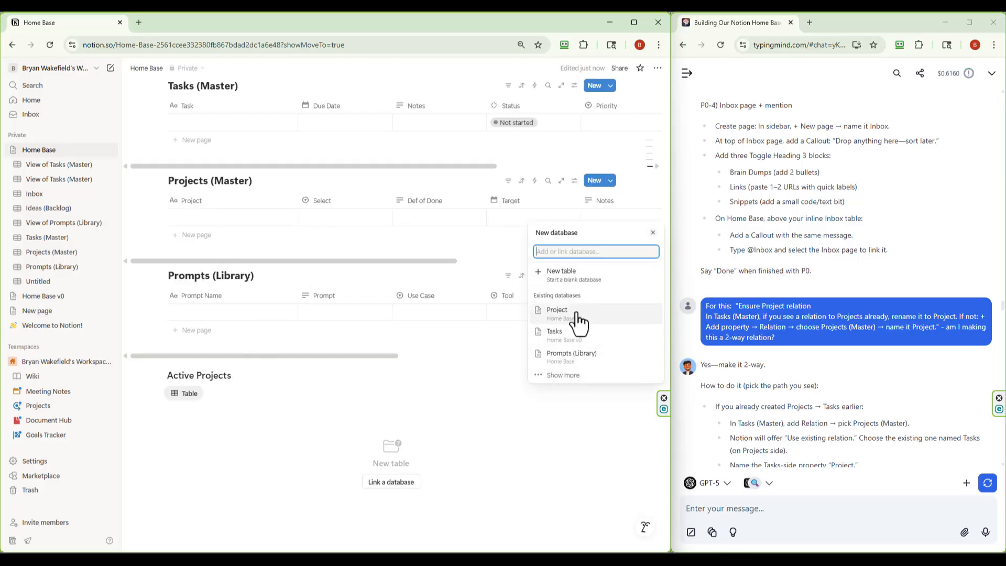
pyautogui.click(562, 376)
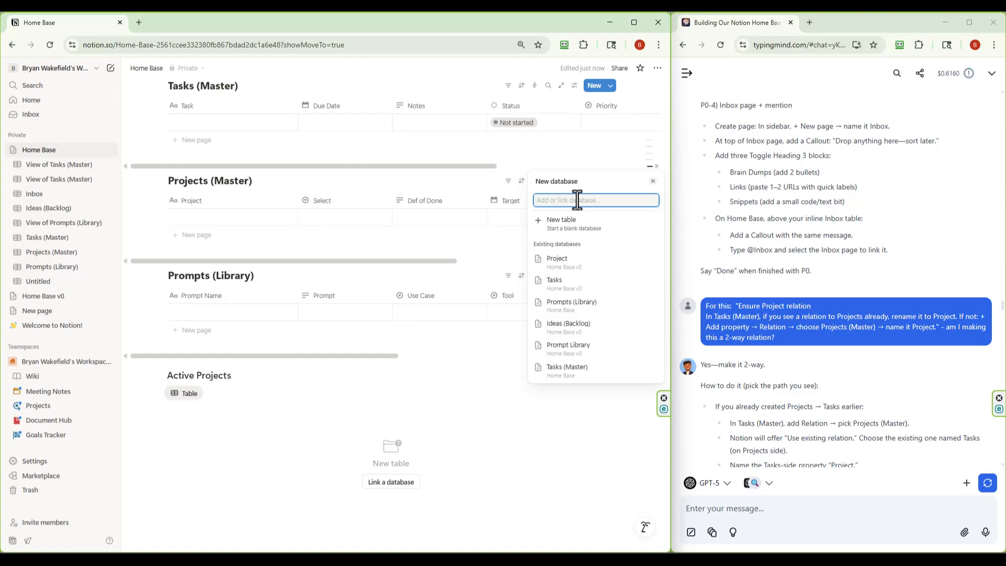
pyautogui.write('projec')
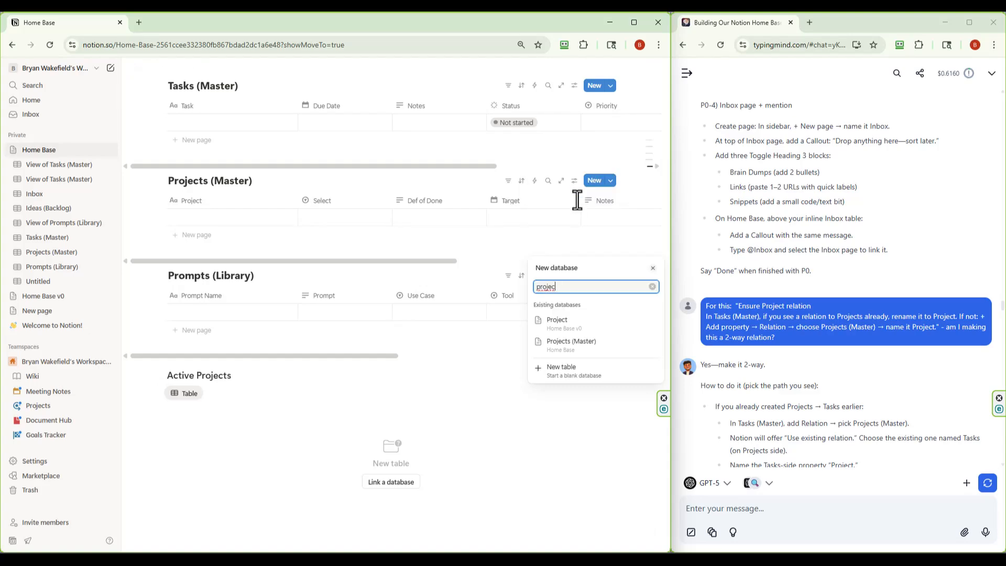
pyautogui.click(557, 346)
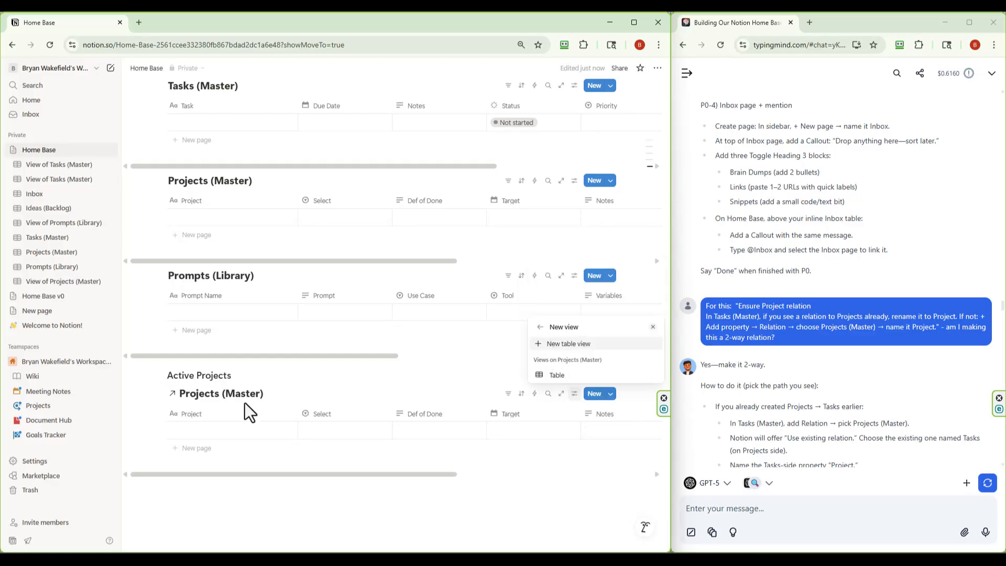
# Try to move the Active Projects heading up the page, and delete the stray "Active Projects" row from the This Week tasks table
pyautogui.click(151, 376)
pyautogui.moveTo(158, 378); pyautogui.dragTo(231, 294)
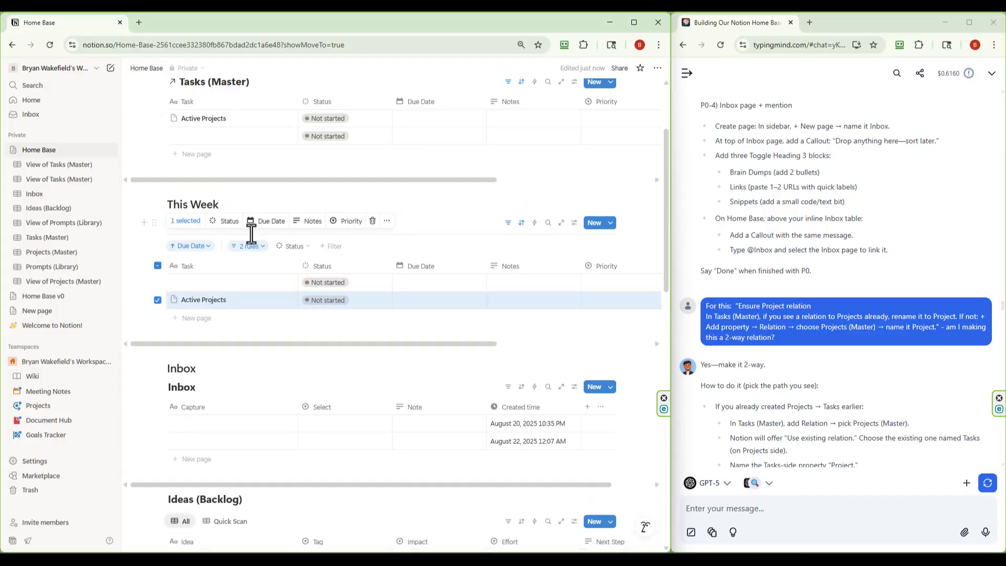
pyautogui.press('Delete')
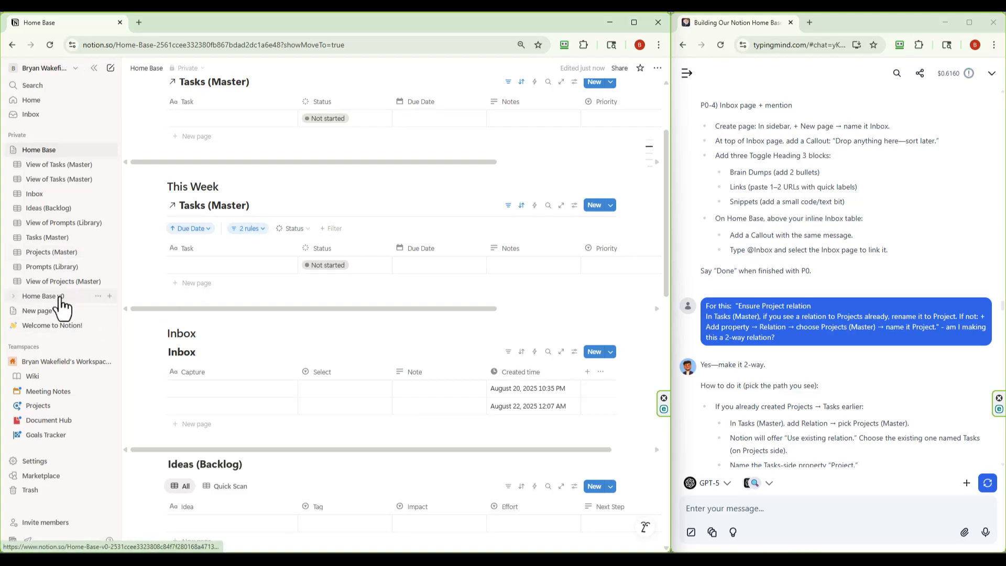
# Expand the New page entry in the page tree to check its subpages
pyautogui.click(15, 312)
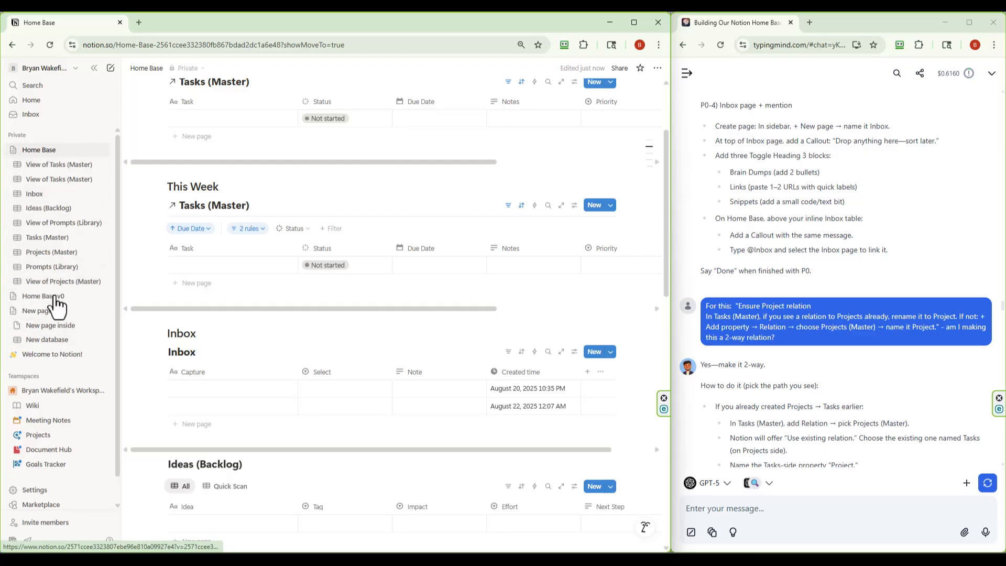
pyautogui.scroll(-1, 60, 236)
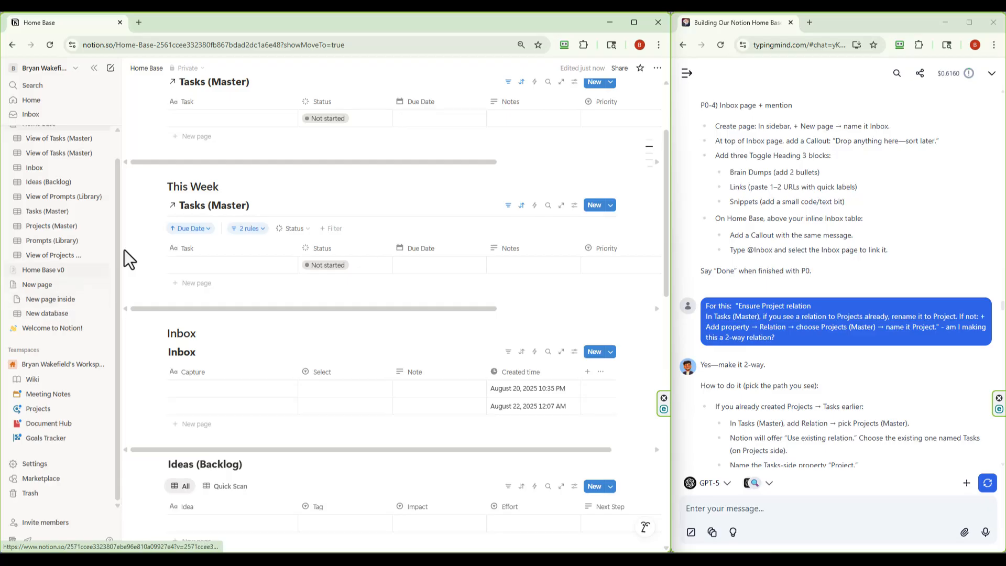
# Try to reposition the Active Projects heading and its Projects (Master) linked view at the end of Home Base
pyautogui.scroll(-15, 302, 361)
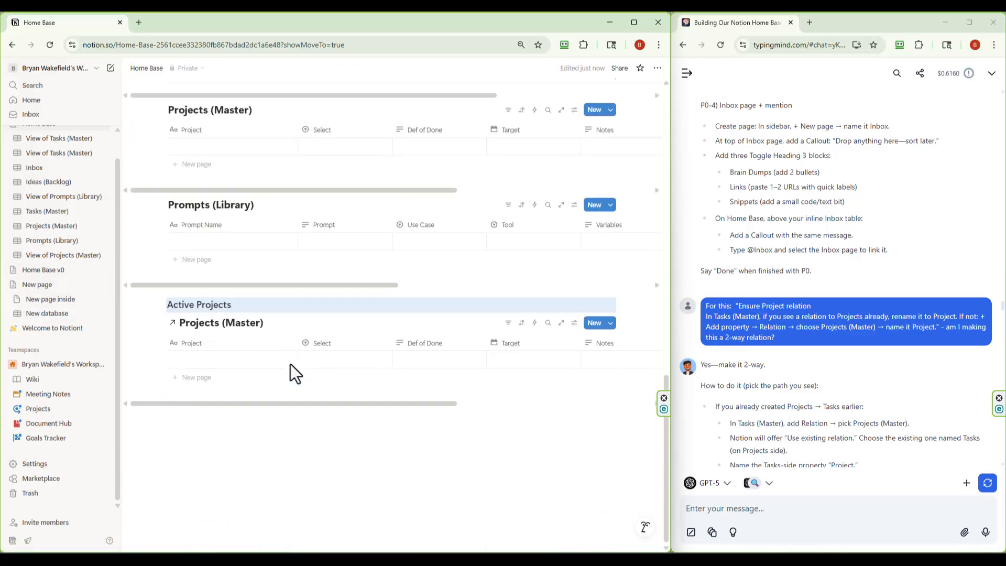
pyautogui.click(157, 298)
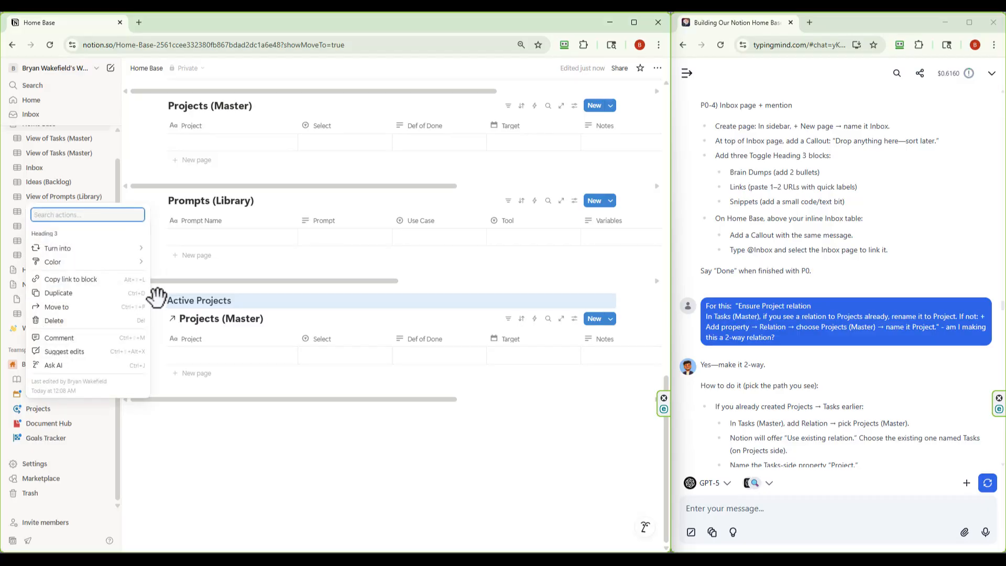
pyautogui.click(185, 301)
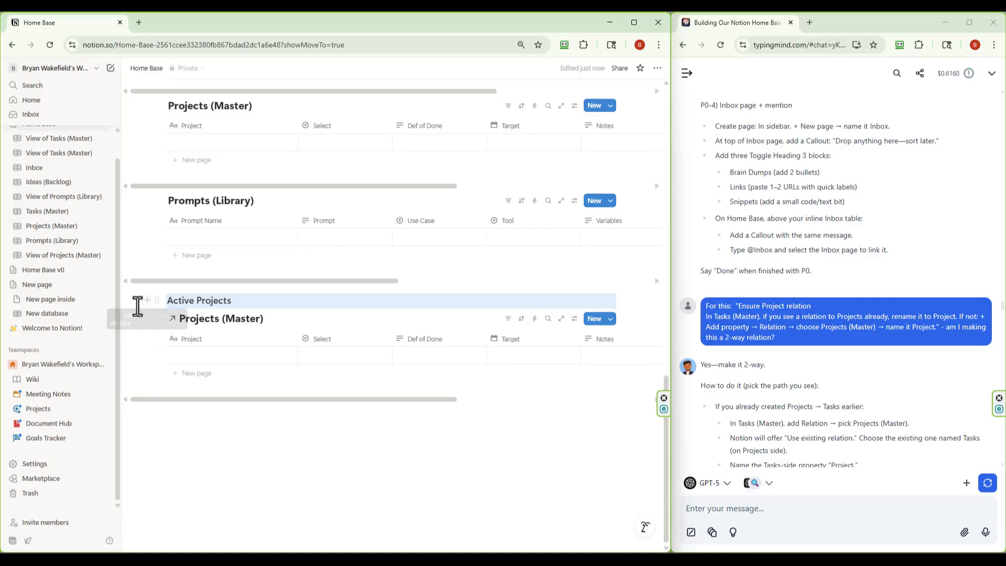
pyautogui.click(141, 437)
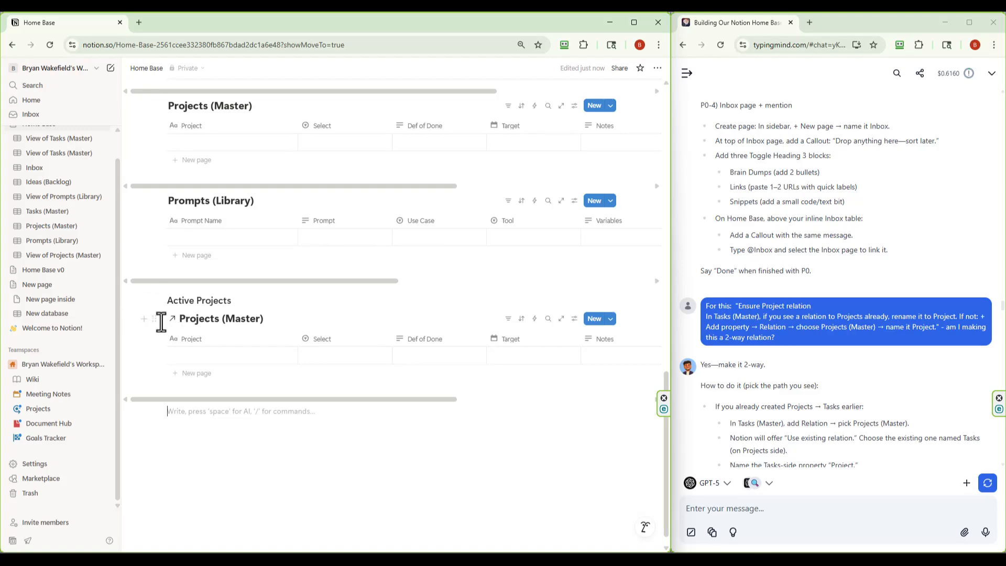
pyautogui.moveTo(152, 315); pyautogui.dragTo(175, 438)
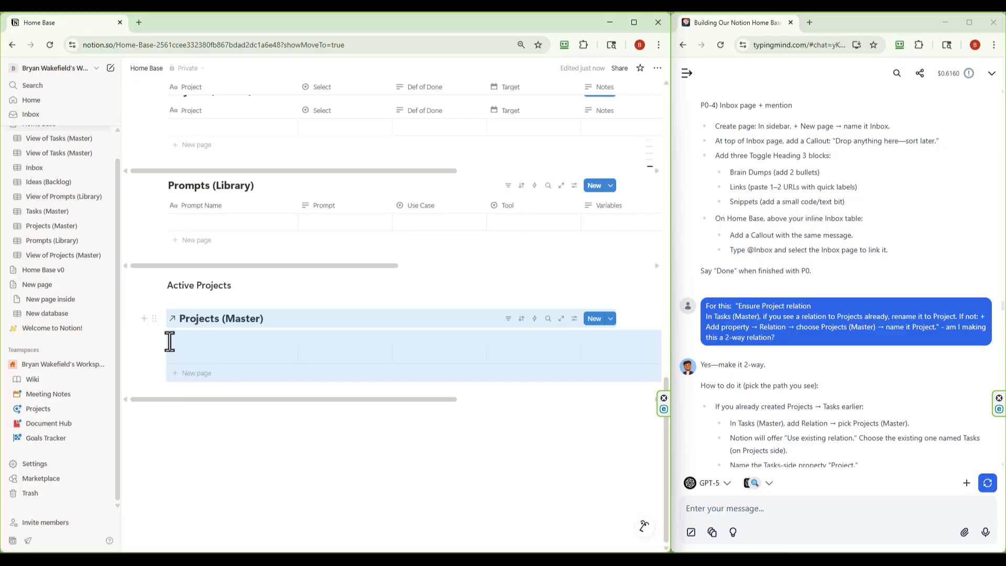
# Move the linked Projects (Master) view up in Home Base's page tree, directly below the two View of Tasks (Master) entries
pyautogui.scroll(1, 169, 342)
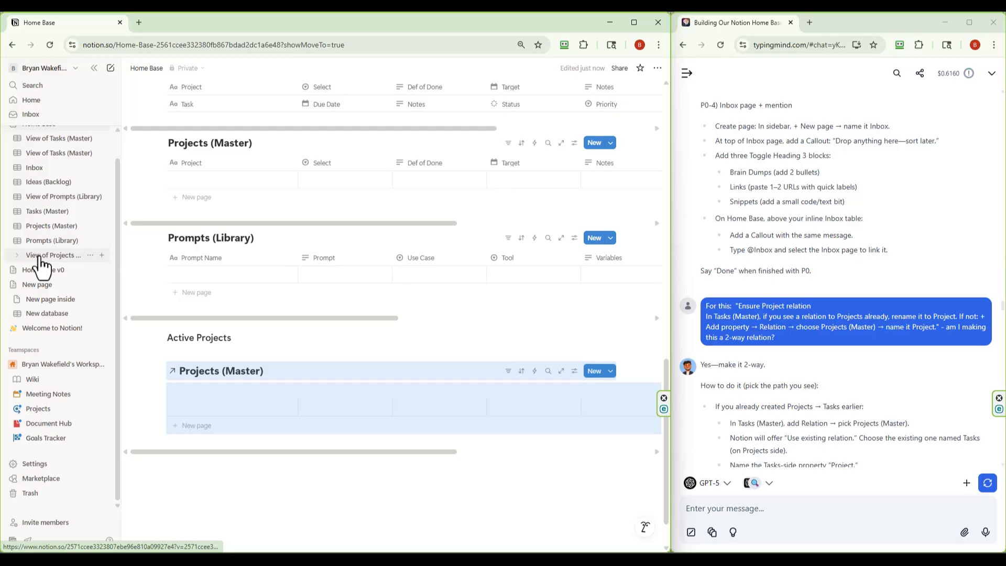
pyautogui.click(17, 255)
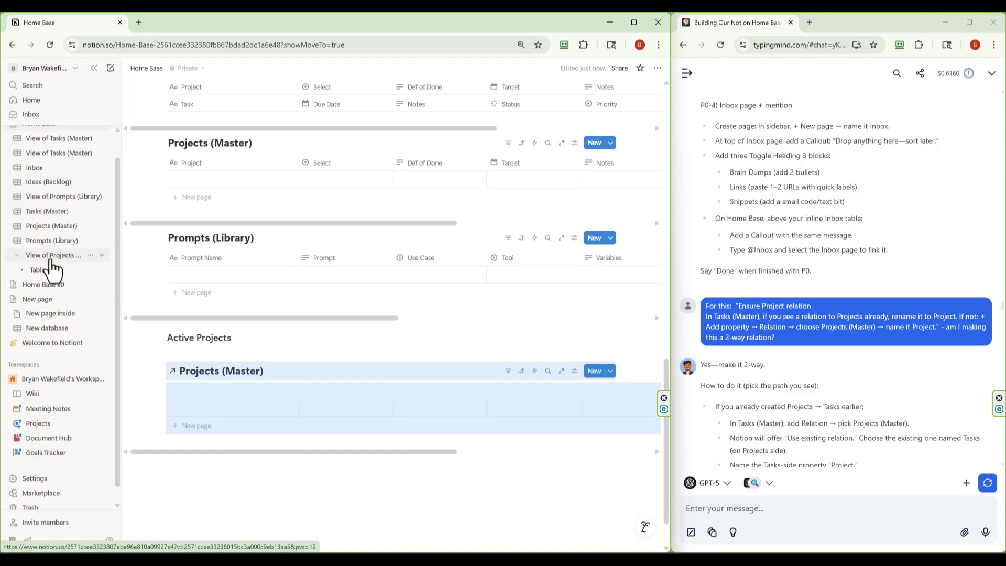
pyautogui.moveTo(52, 270); pyautogui.dragTo(55, 188)
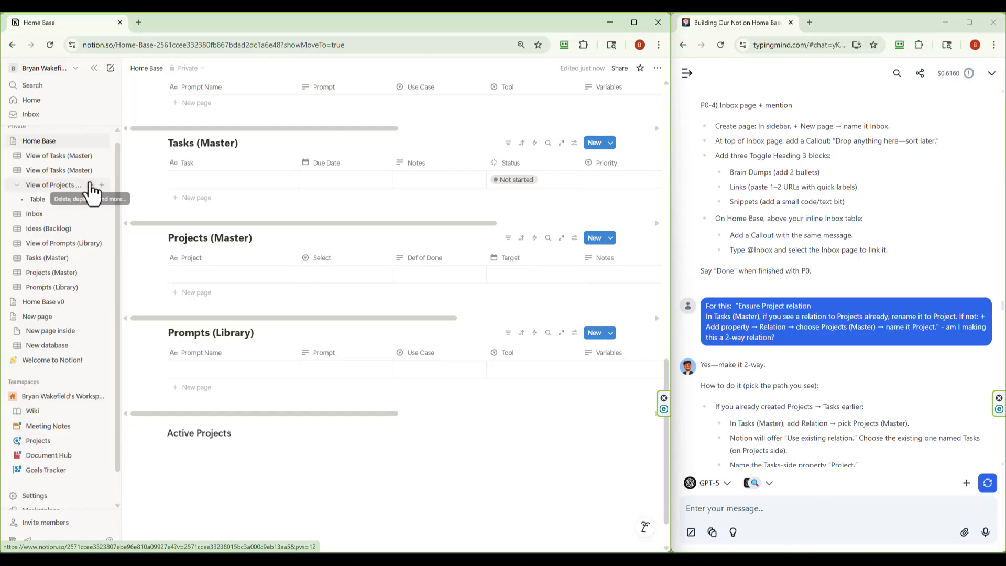
pyautogui.click(15, 186)
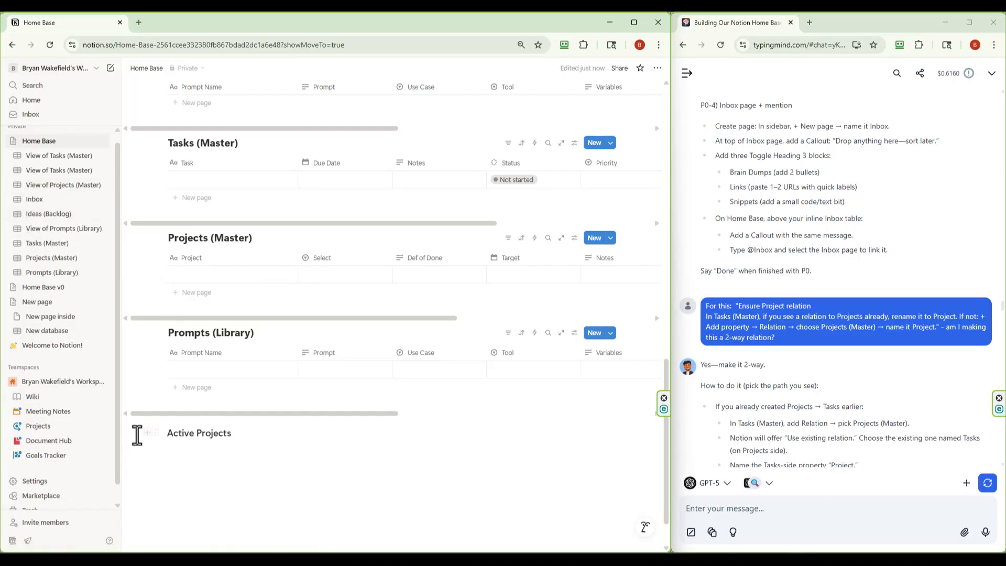
# Create a placeholder subpage titled "New Page" under Home Base and place it just above the View of Projects (Master) entry
pyautogui.moveTo(157, 433); pyautogui.dragTo(180, 420)
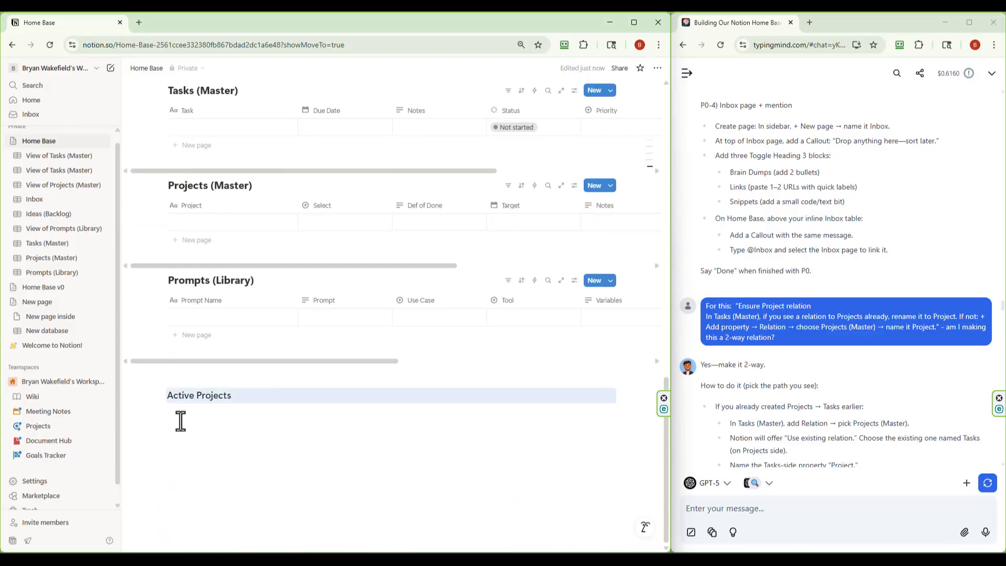
pyautogui.scroll(10, 180, 362)
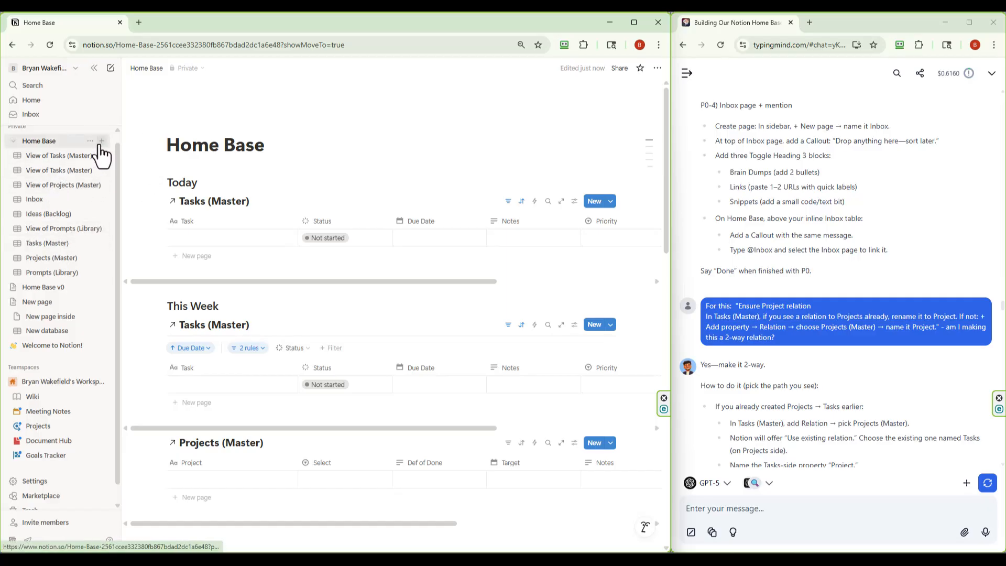
pyautogui.click(102, 142)
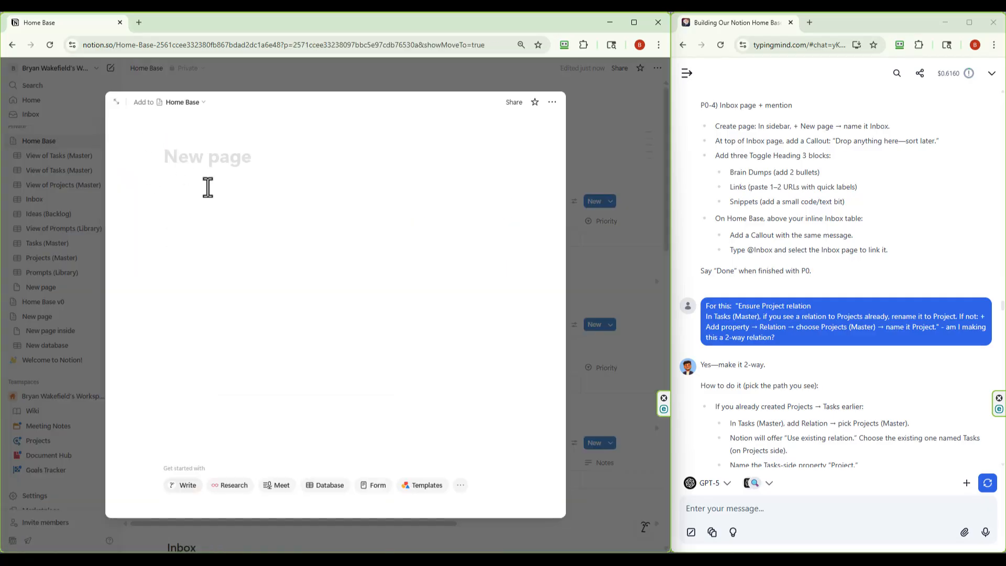
pyautogui.write('New Page')
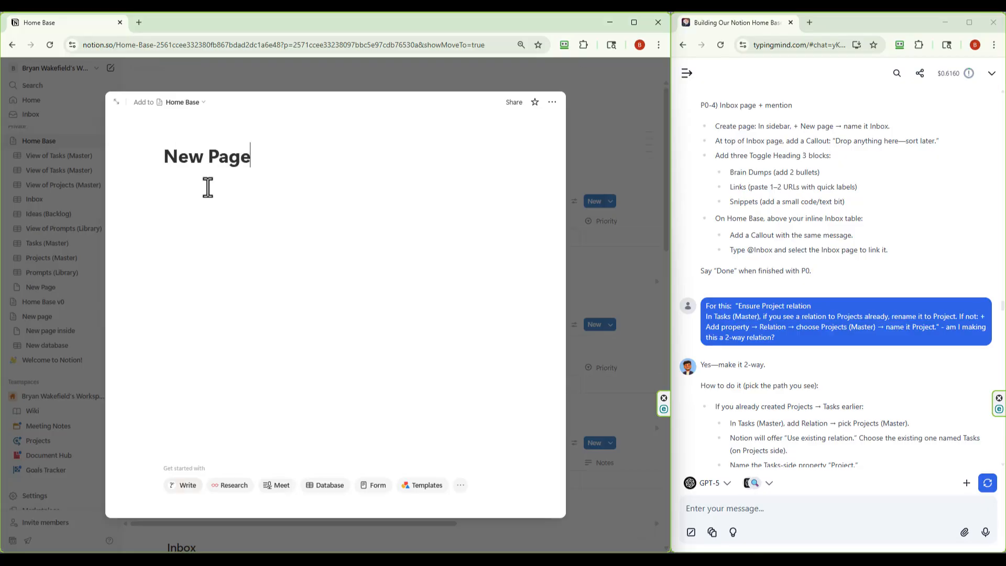
pyautogui.click(590, 122)
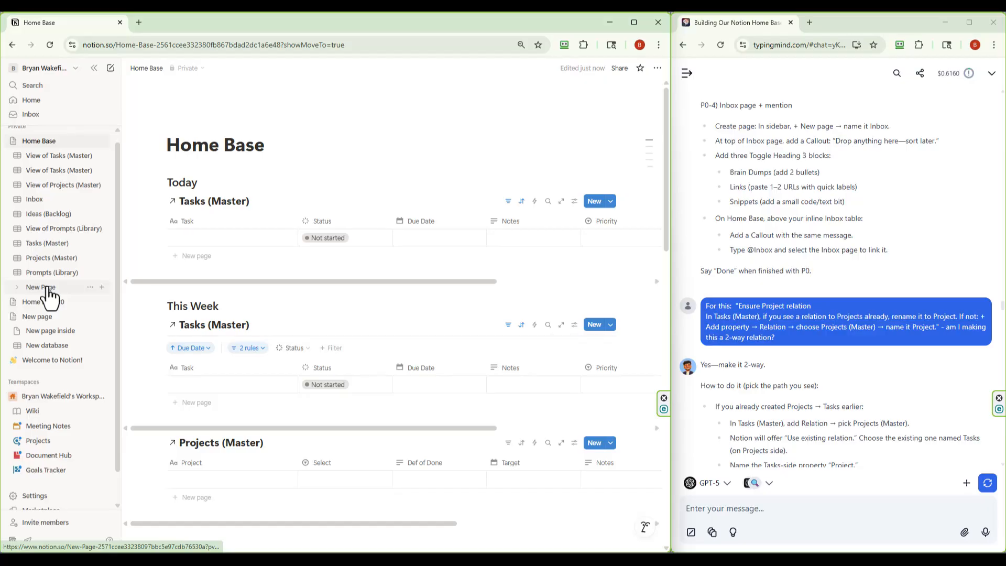
pyautogui.moveTo(50, 294); pyautogui.dragTo(64, 195)
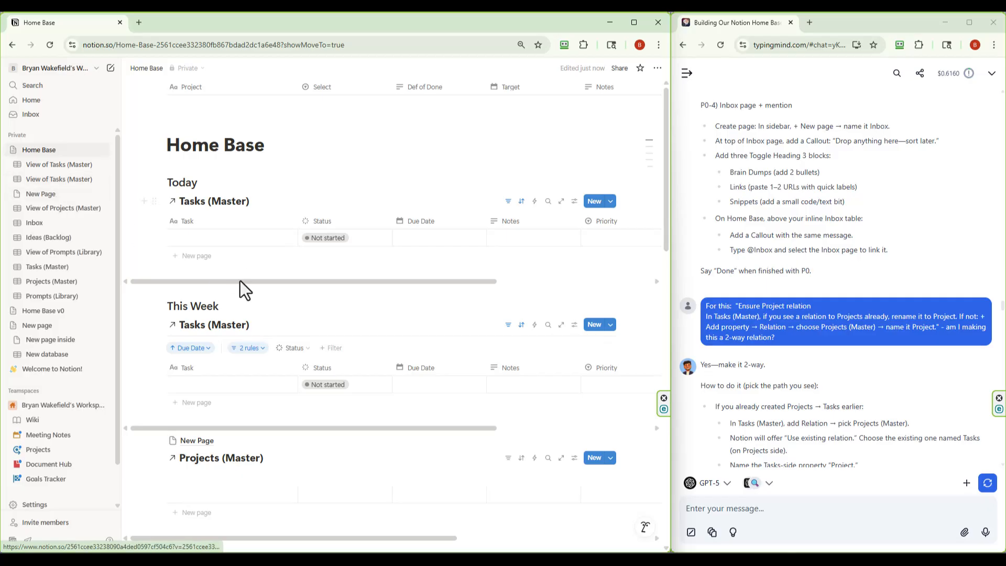
# Move the Active Projects heading from the end of Home Base to directly above the linked Projects (Master) view below This Week
pyautogui.scroll(-2, 152, 294)
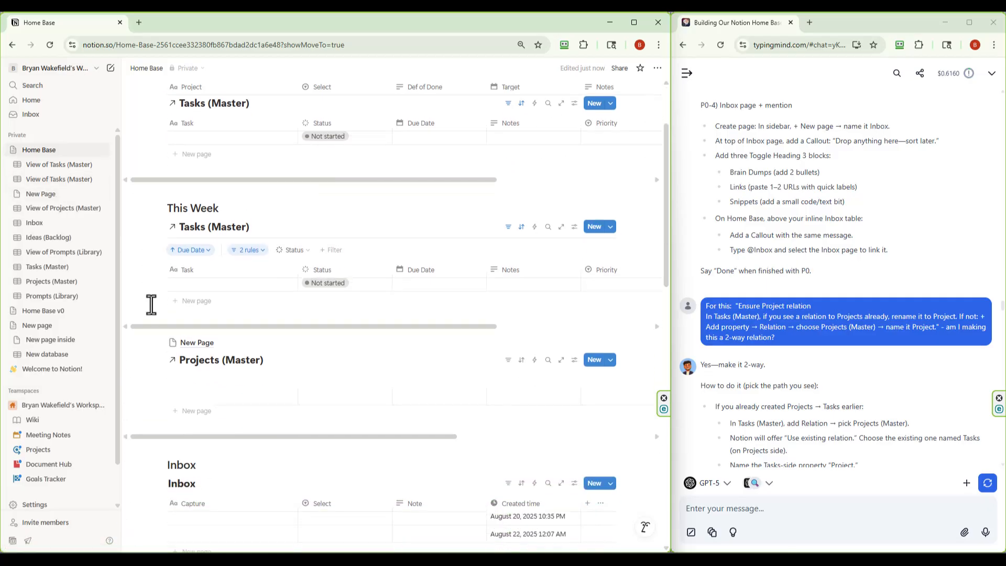
pyautogui.scroll(-1, 151, 305)
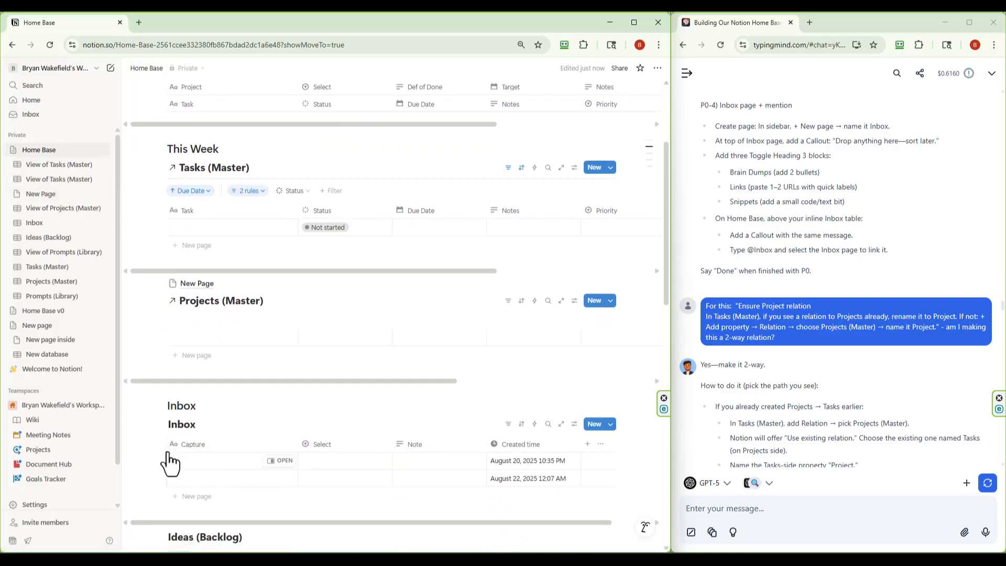
pyautogui.scroll(-12, 169, 464)
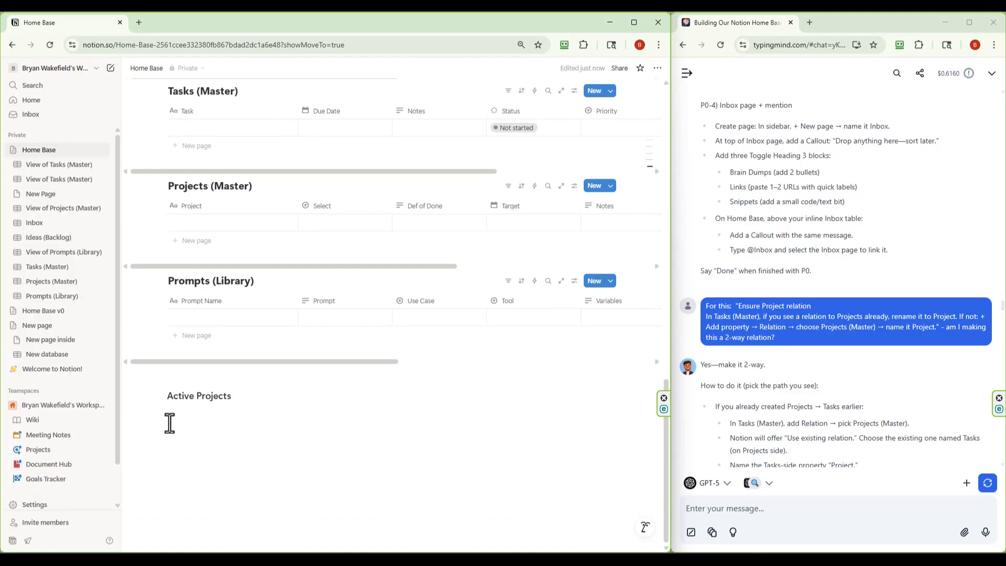
pyautogui.moveTo(153, 396); pyautogui.dragTo(213, 257)
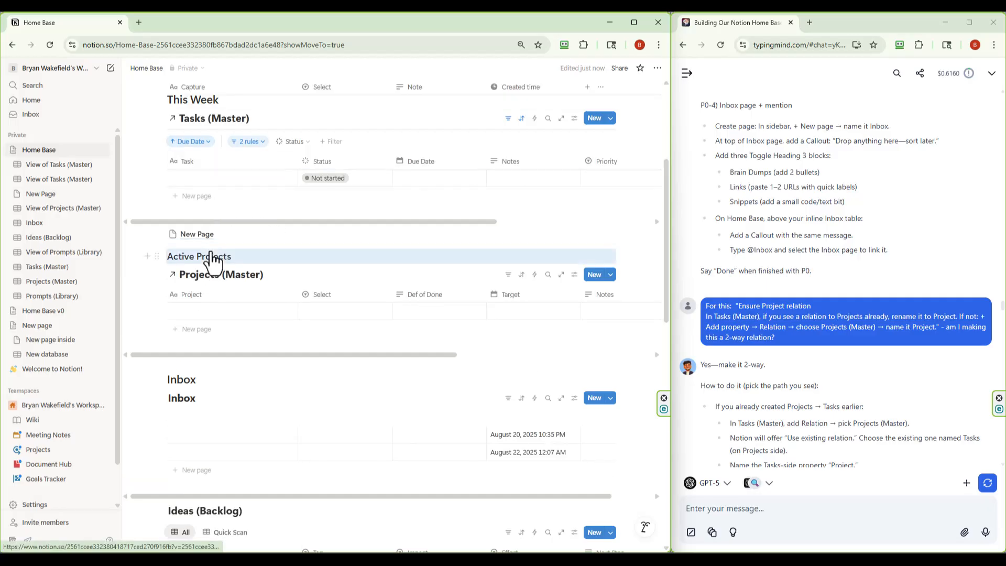
# Delete the placeholder New Page located above the Active Projects heading
pyautogui.click(158, 233)
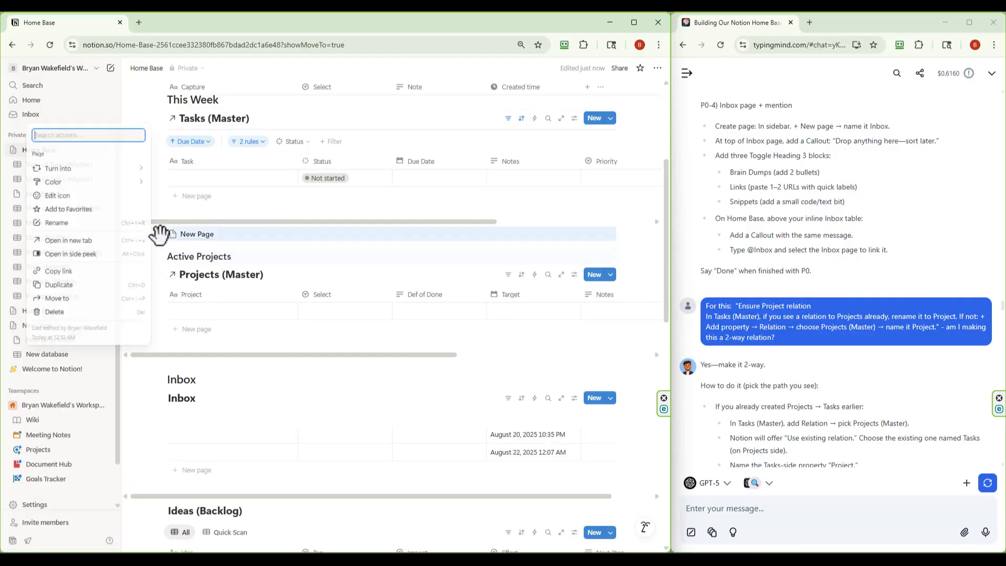
pyautogui.click(82, 315)
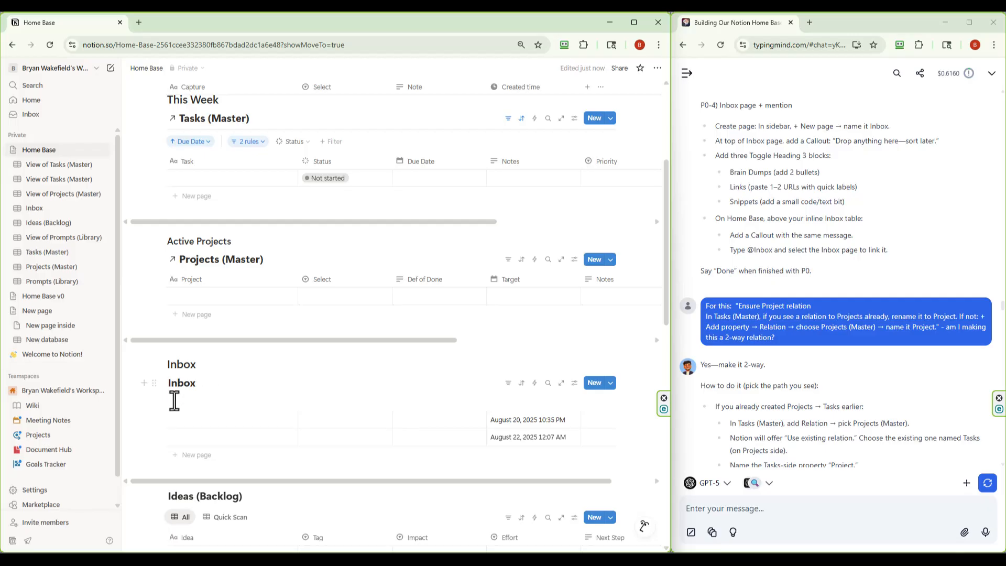
# Check the section order on Home Base and name the blank task in the Today table "Sample Task"
pyautogui.scroll(4, 175, 401)
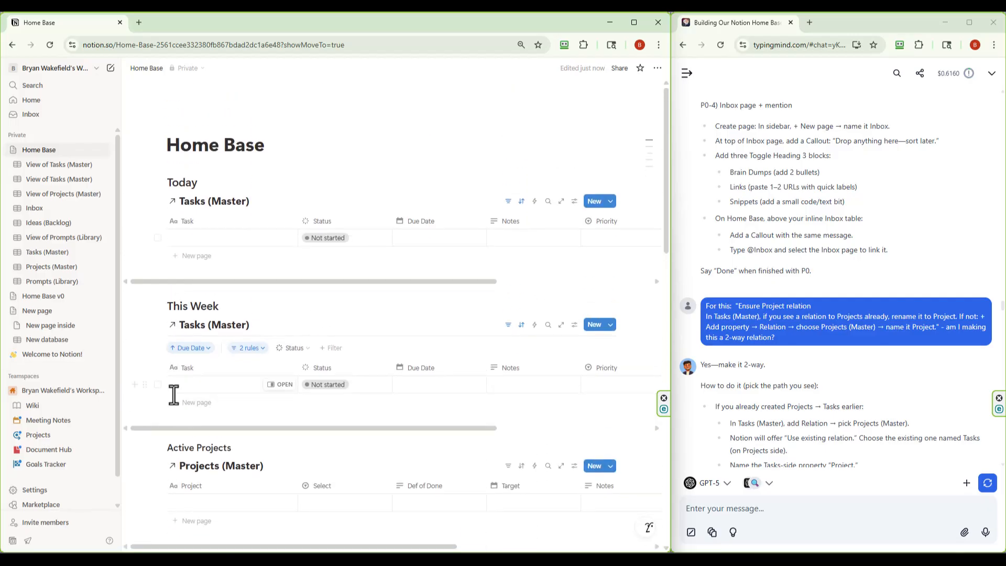
pyautogui.scroll(-9, 173, 394)
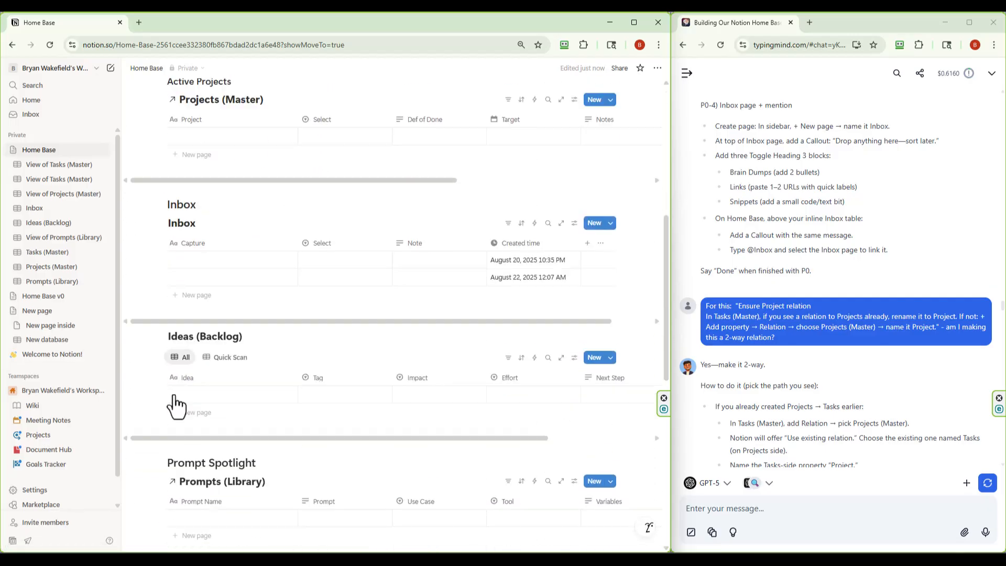
pyautogui.scroll(-6, 175, 404)
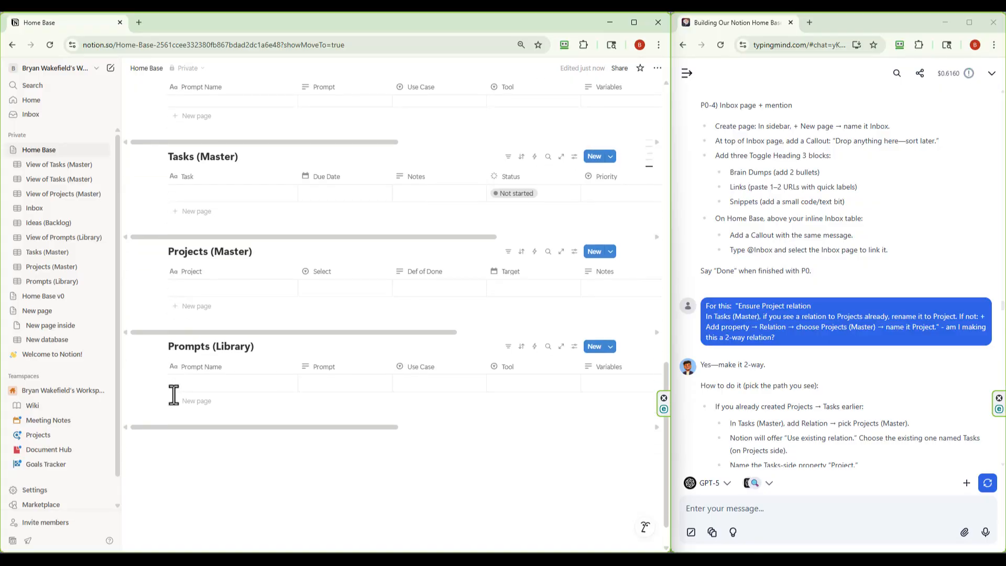
pyautogui.scroll(1, 173, 395)
pyautogui.scroll(15, 173, 392)
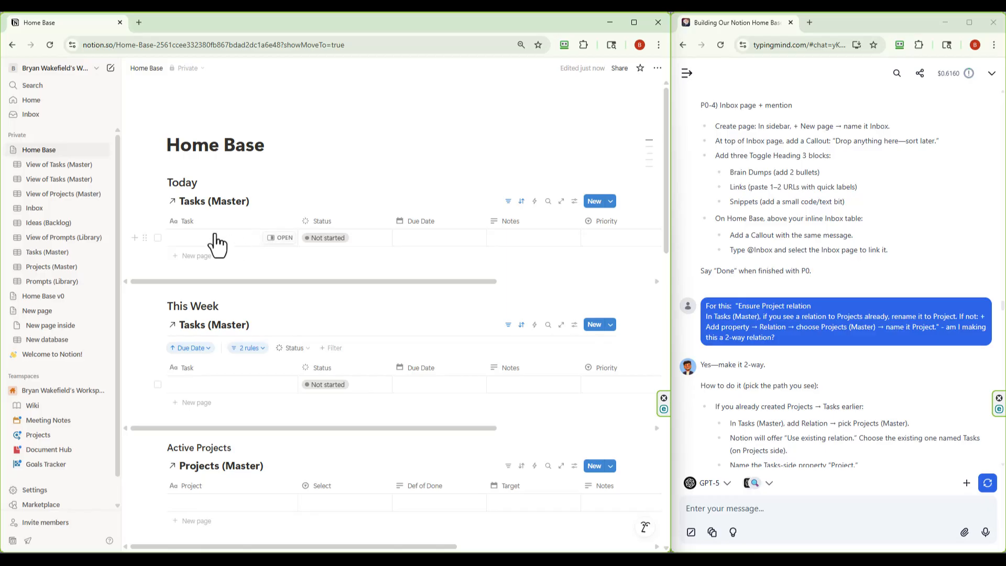
pyautogui.click(176, 240)
pyautogui.write('S')
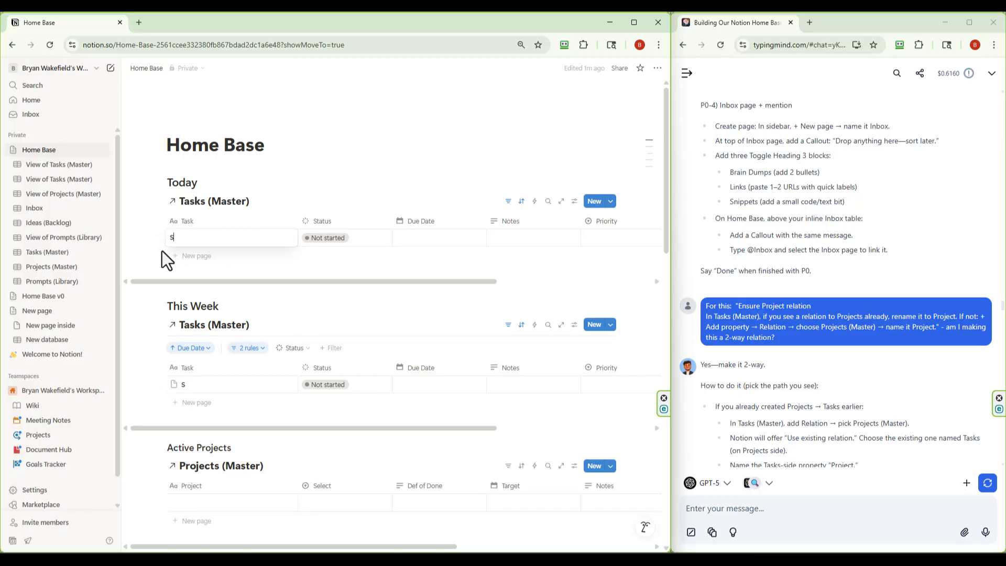
pyautogui.write('ample Task')
pyautogui.press('Escape')
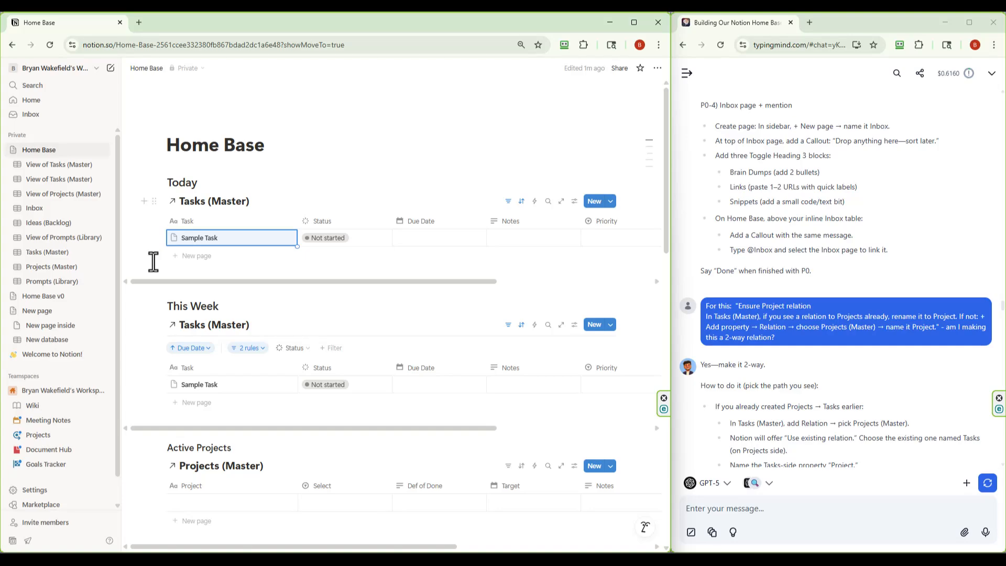
# Rename the Home Base page as "Home Base V1"
pyautogui.scroll(-1, 148, 323)
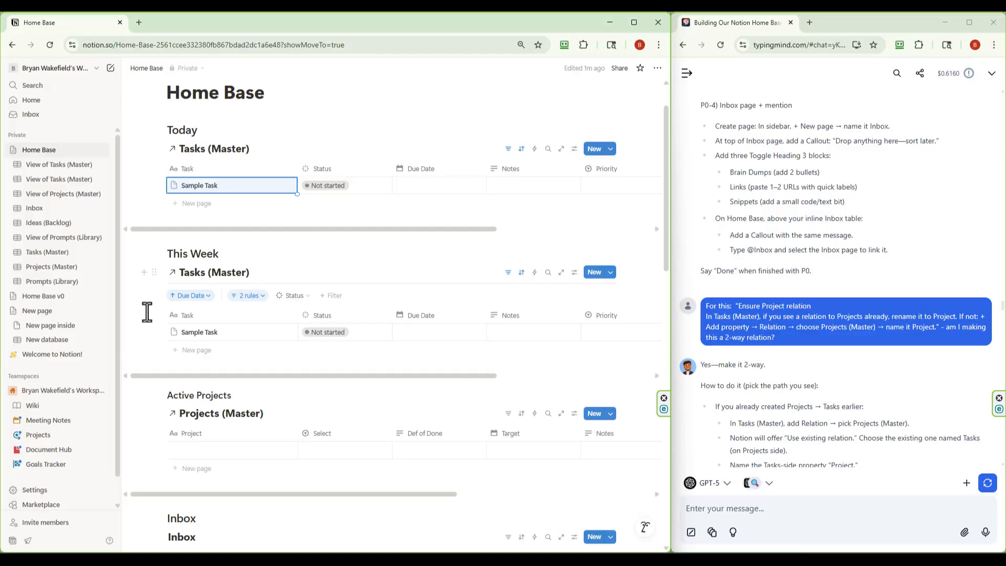
pyautogui.click(275, 87)
pyautogui.write('V1')
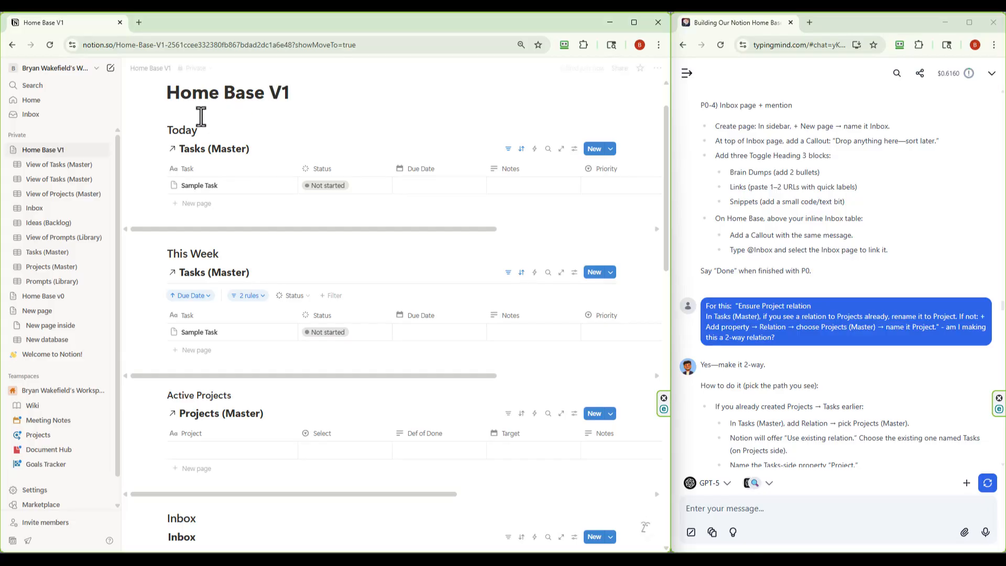
pyautogui.click(147, 113)
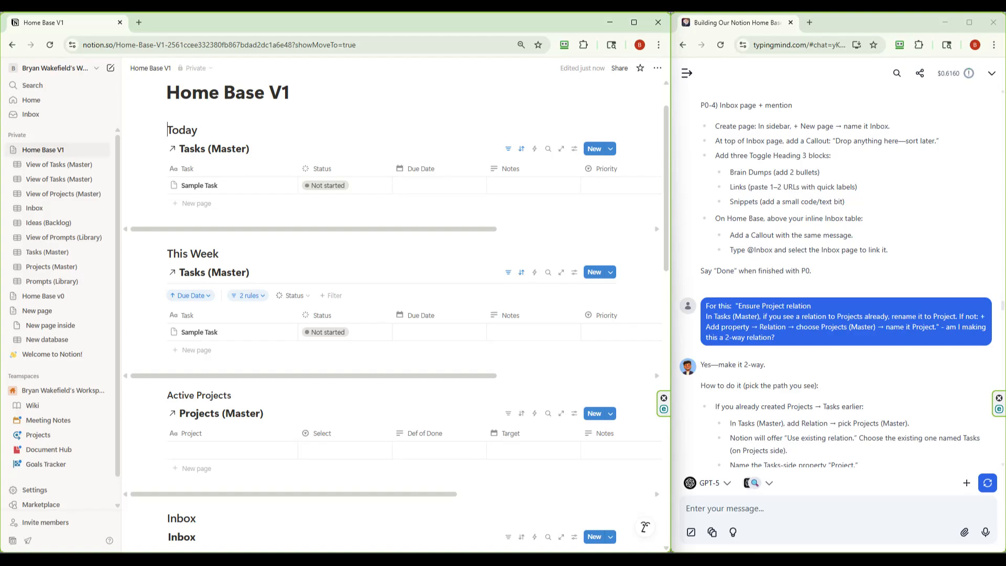
# Switch to Notepad and review the Home Base.txt plan, from the section and database specifications through the sample data
pyautogui.moveTo(705, 169); pyautogui.dragTo(452, 101)
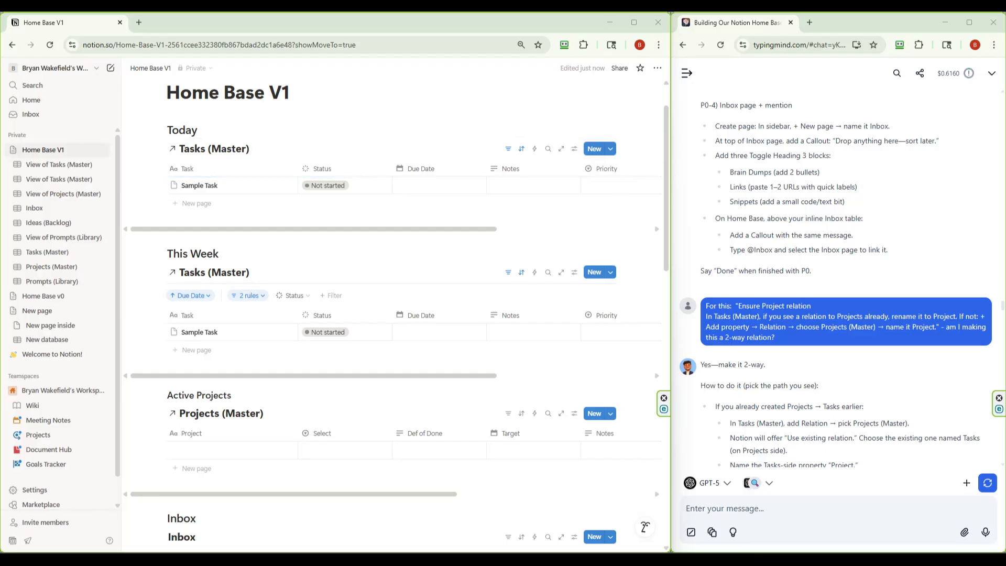
pyautogui.moveTo(1005, 153); pyautogui.dragTo(647, 102)
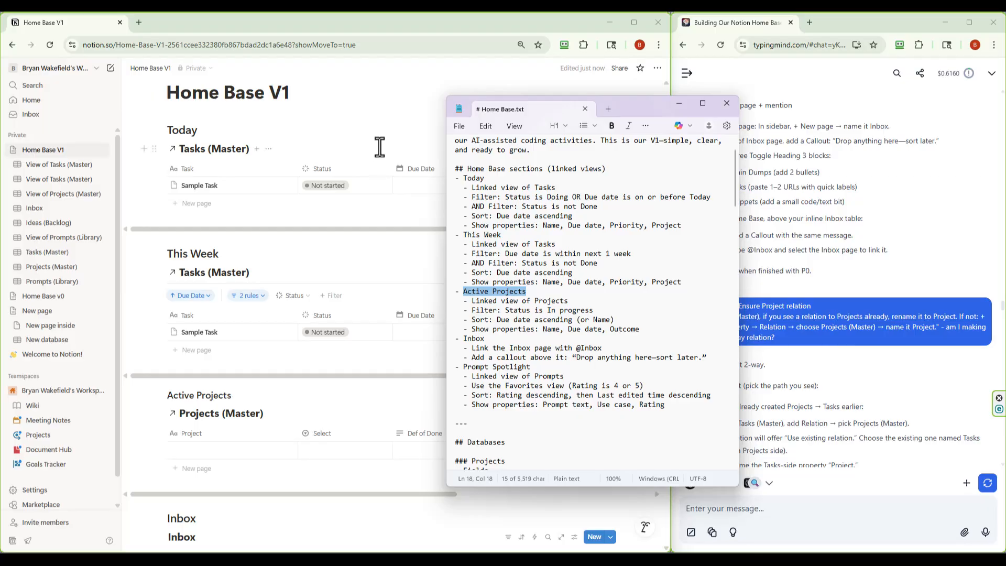
pyautogui.click(702, 104)
pyautogui.scroll(1, 231, 209)
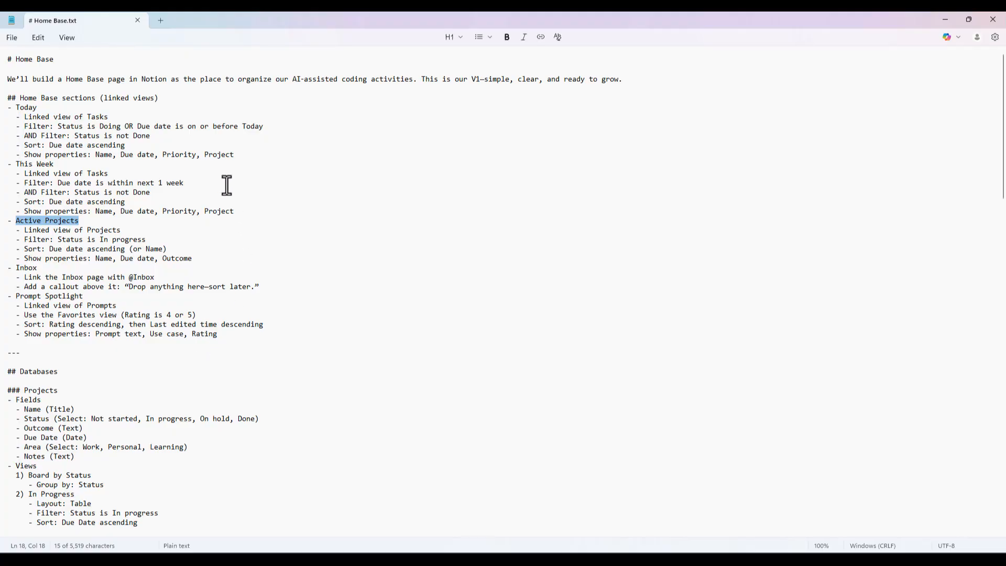
pyautogui.click(218, 229)
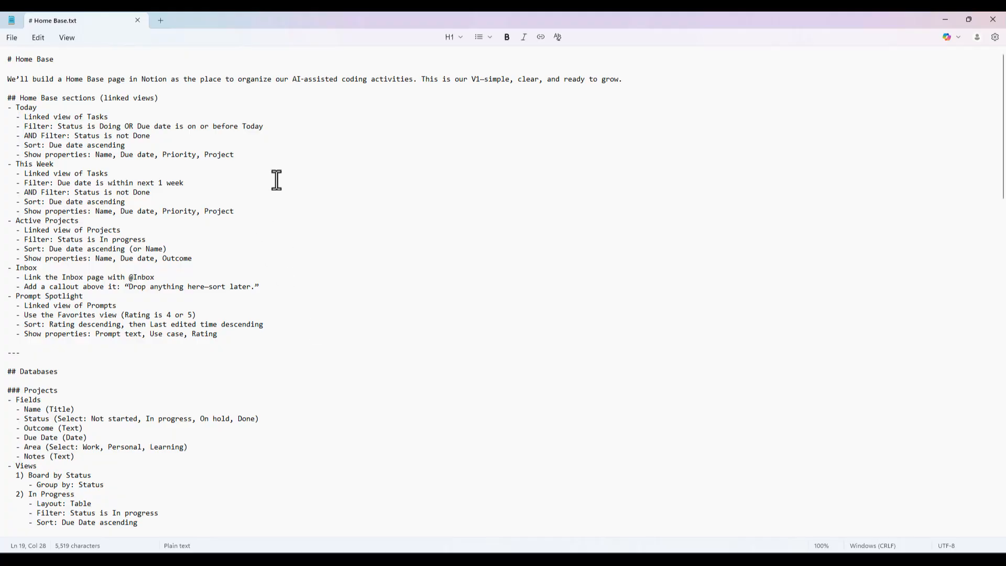
pyautogui.scroll(-9, 283, 212)
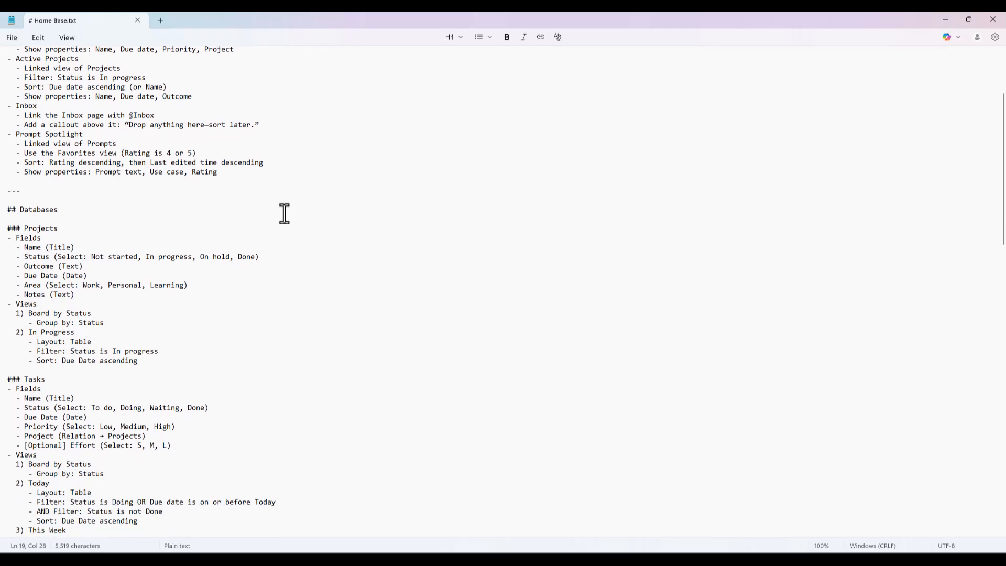
pyautogui.scroll(-14, 285, 213)
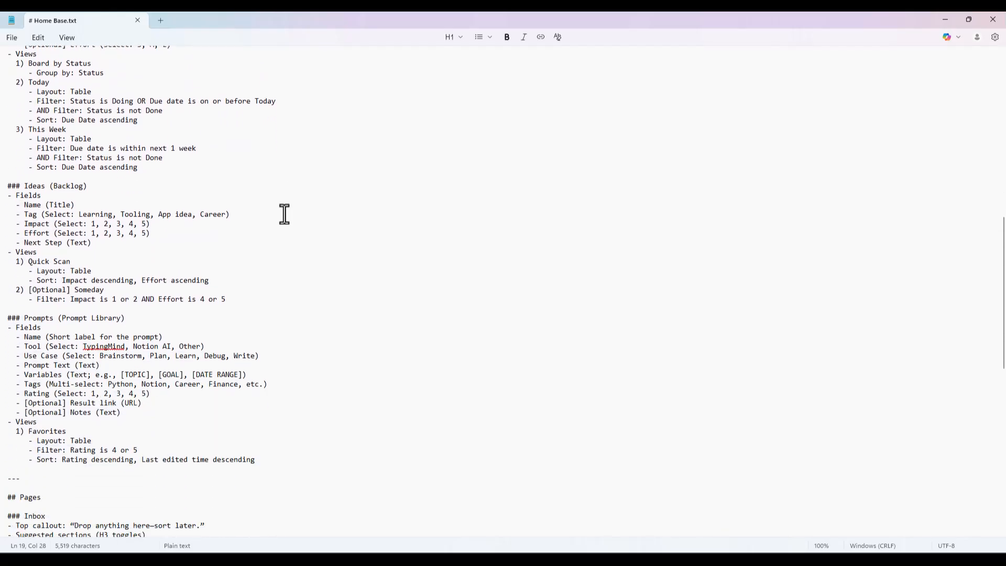
pyautogui.scroll(-14, 284, 213)
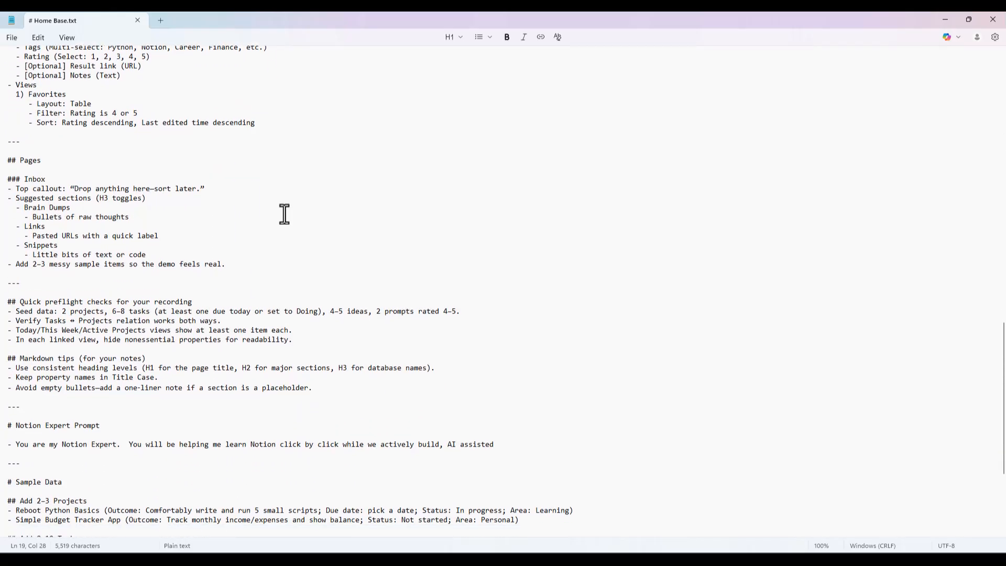
pyautogui.scroll(-2, 284, 213)
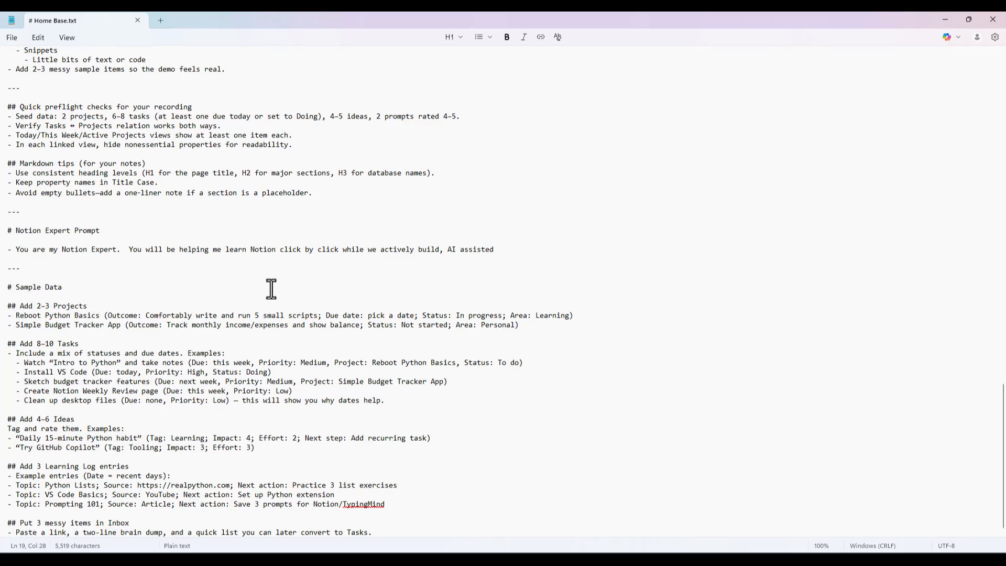
pyautogui.scroll(20, 278, 383)
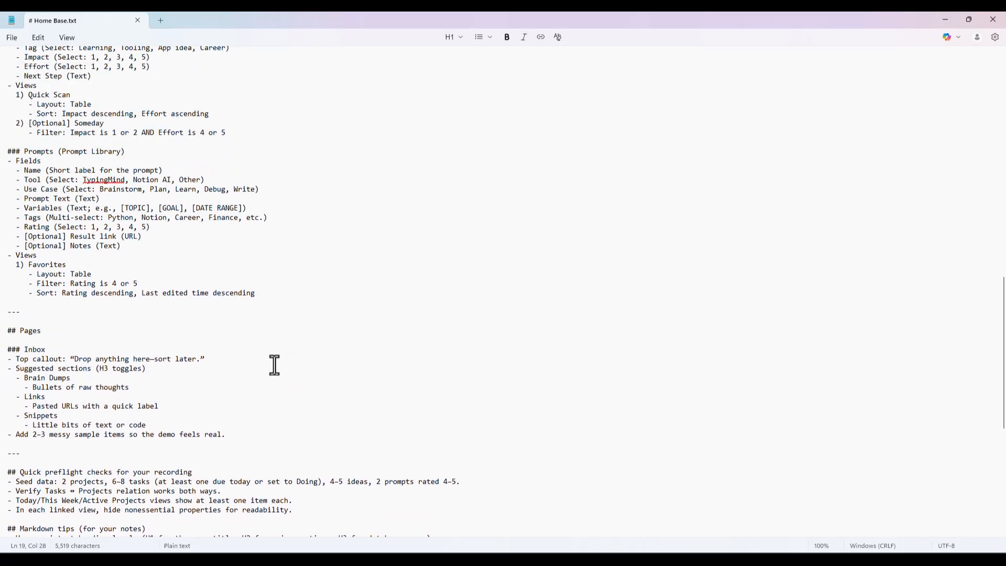
pyautogui.scroll(15, 275, 365)
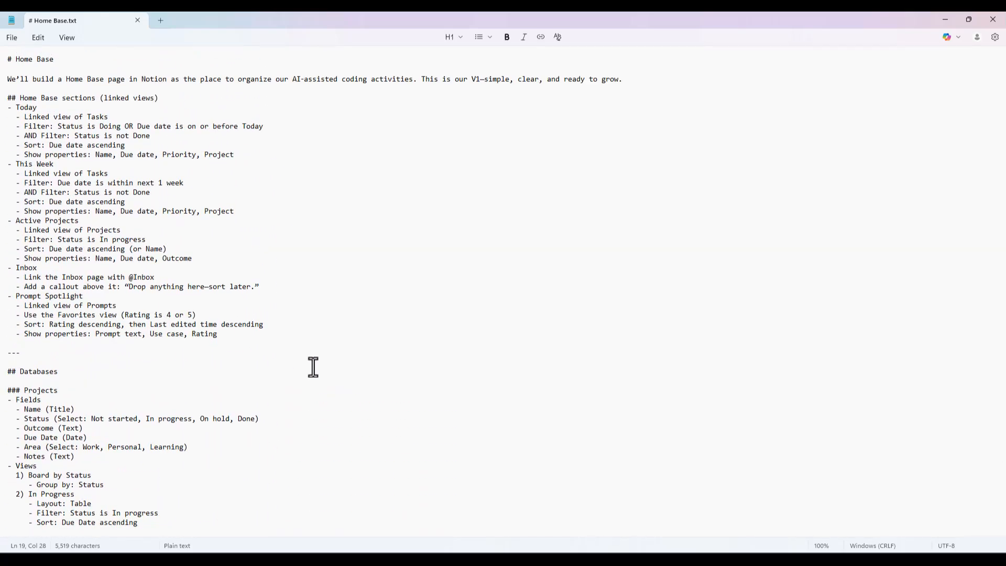